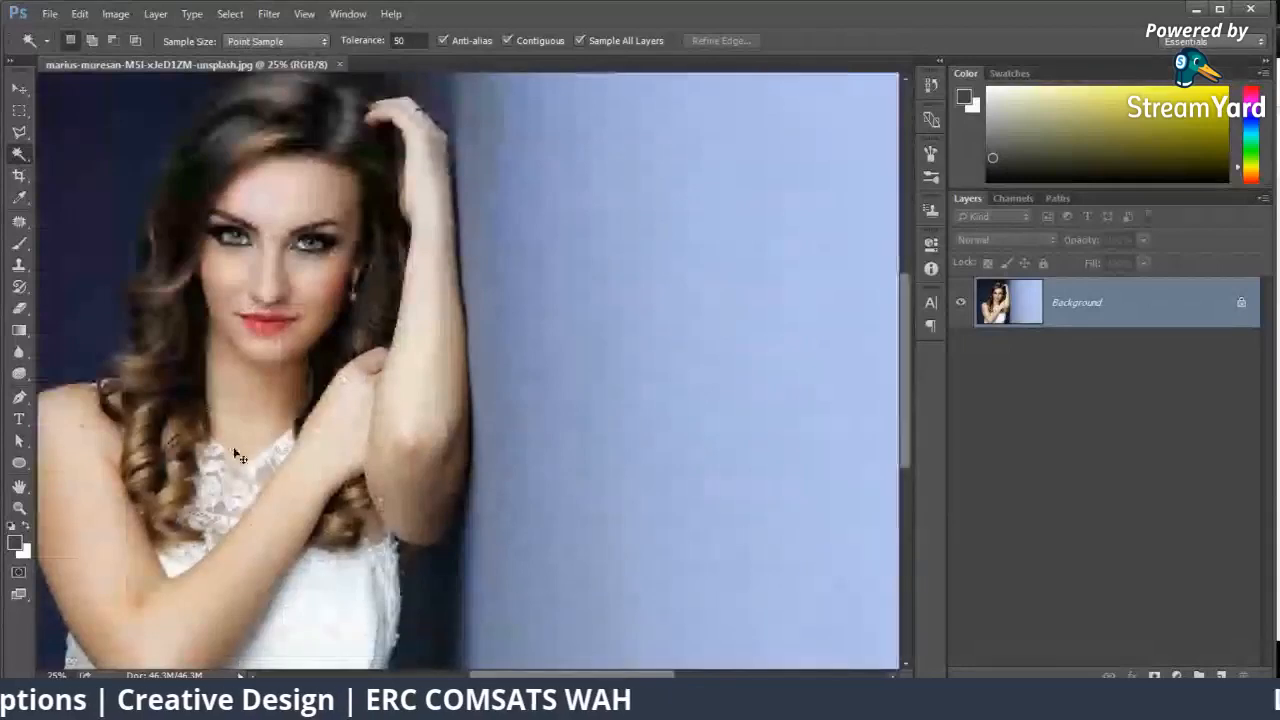
Step: Add a layer mask to the photo's background layer and set up a large soft black brush at 63% opacity
key(ctrl+minus)
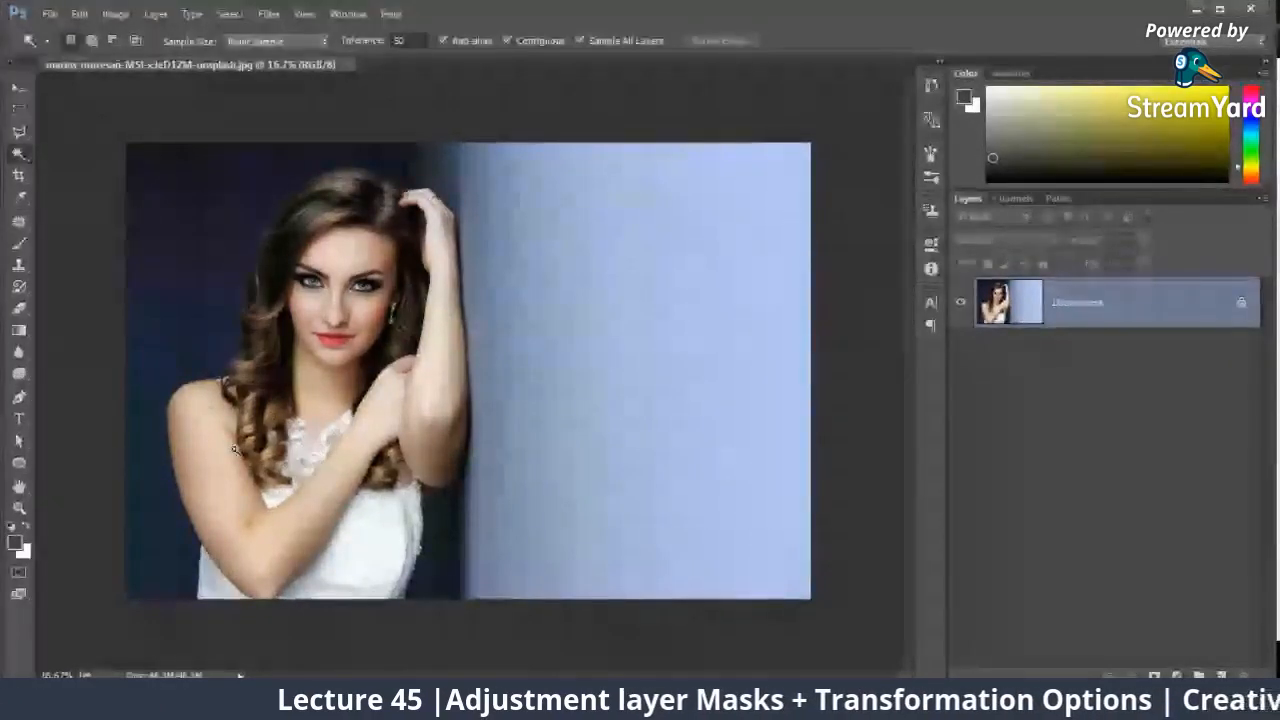
click(1155, 676)
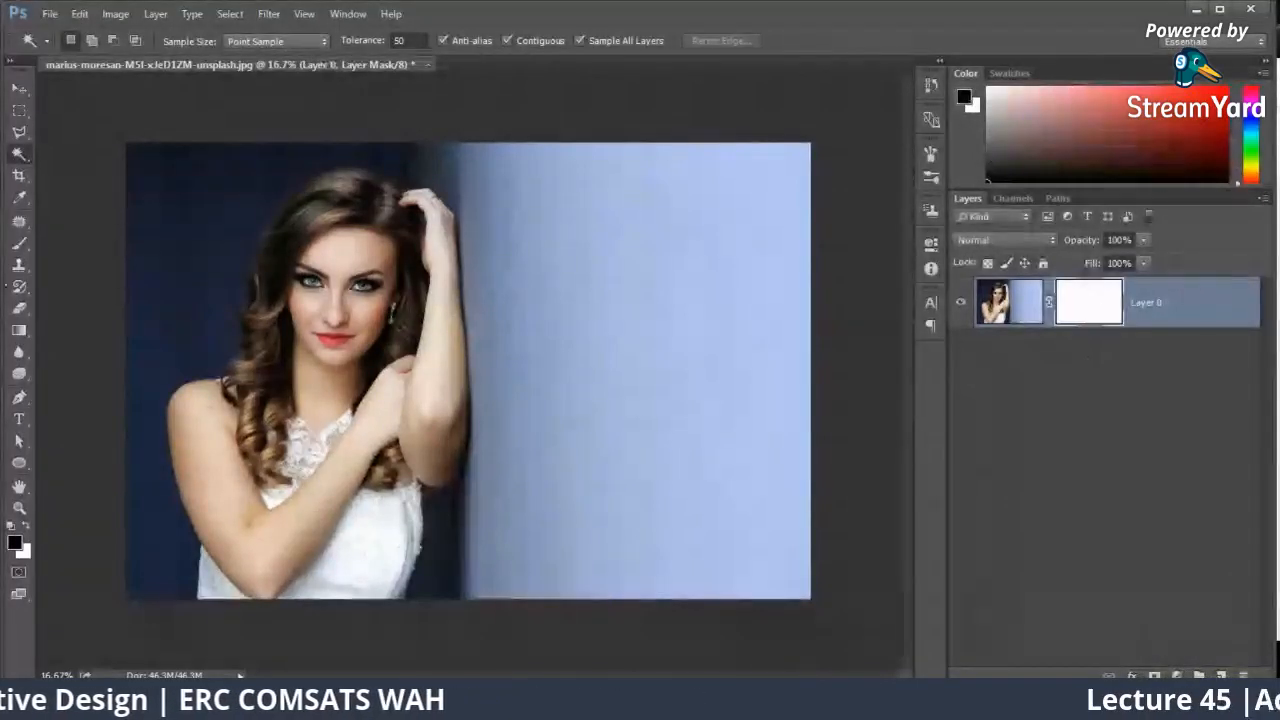
key(b)
right_click(697, 231)
drag(795, 269, 886, 269)
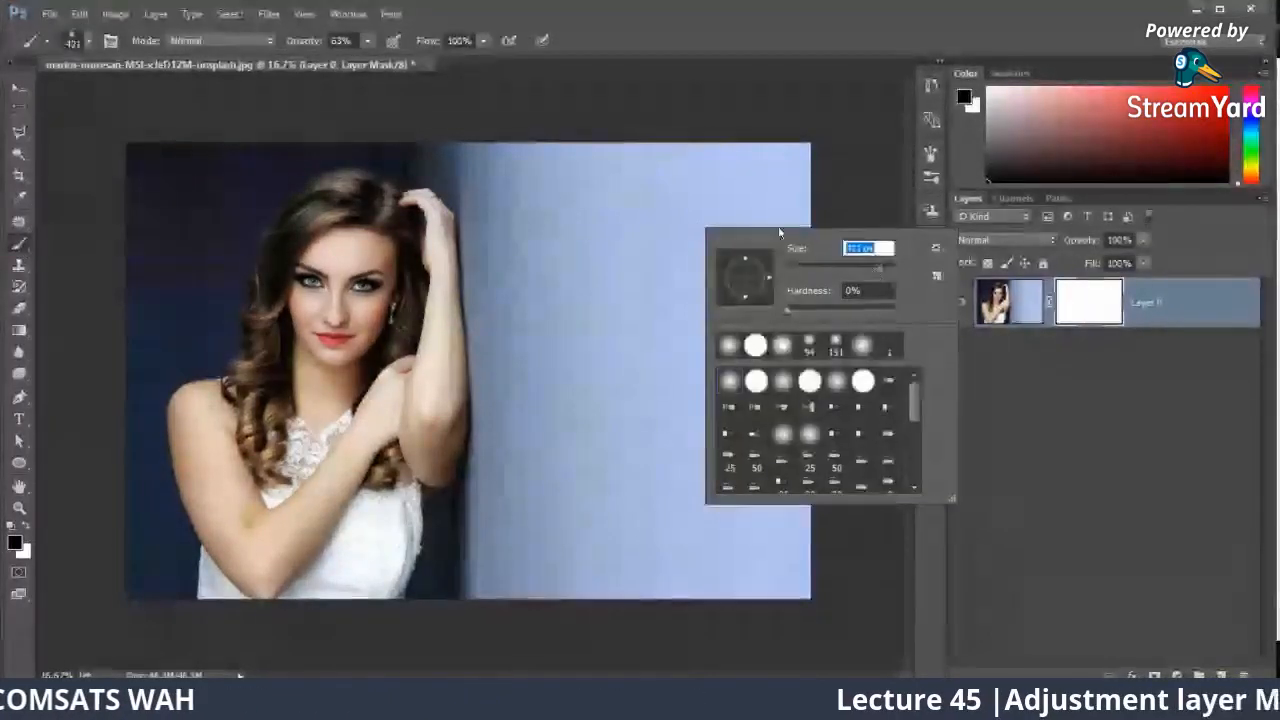
Step: Paint black on the layer mask over the light blue wall to hide it down to the photo's lower edge
drag(811, 126, 790, 615)
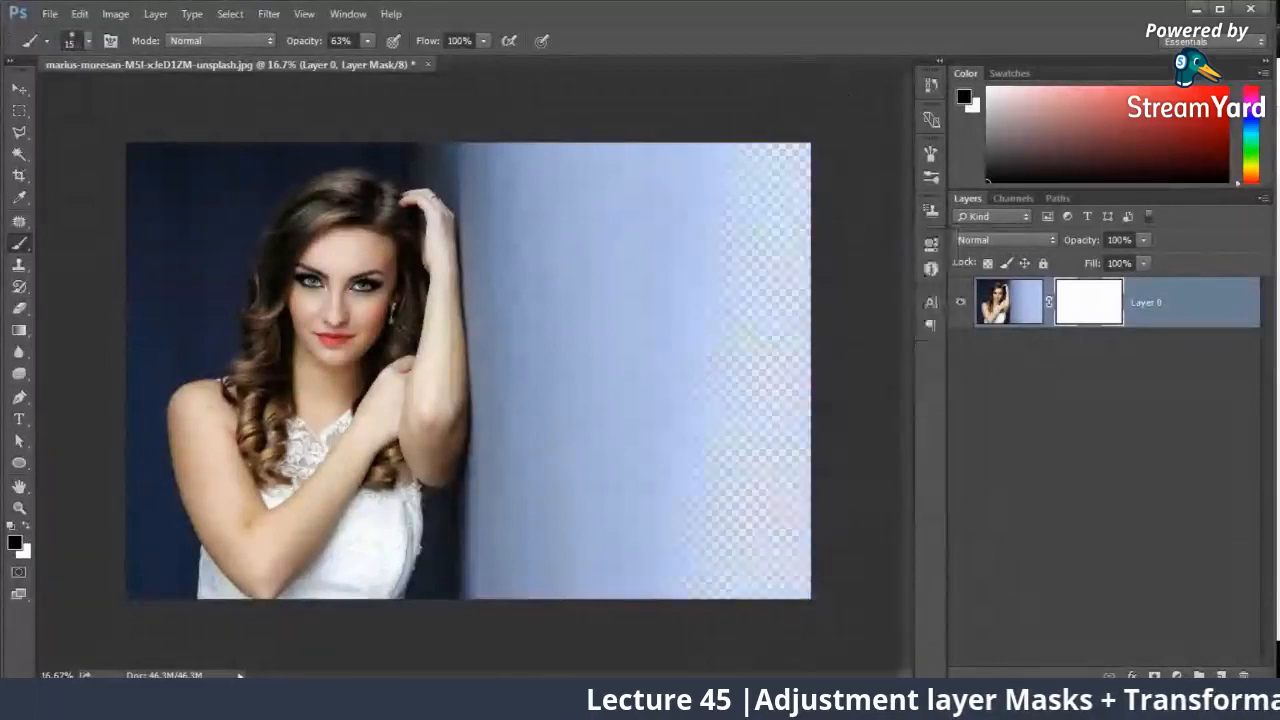
drag(786, 151, 725, 615)
drag(711, 215, 672, 625)
drag(586, 140, 586, 651)
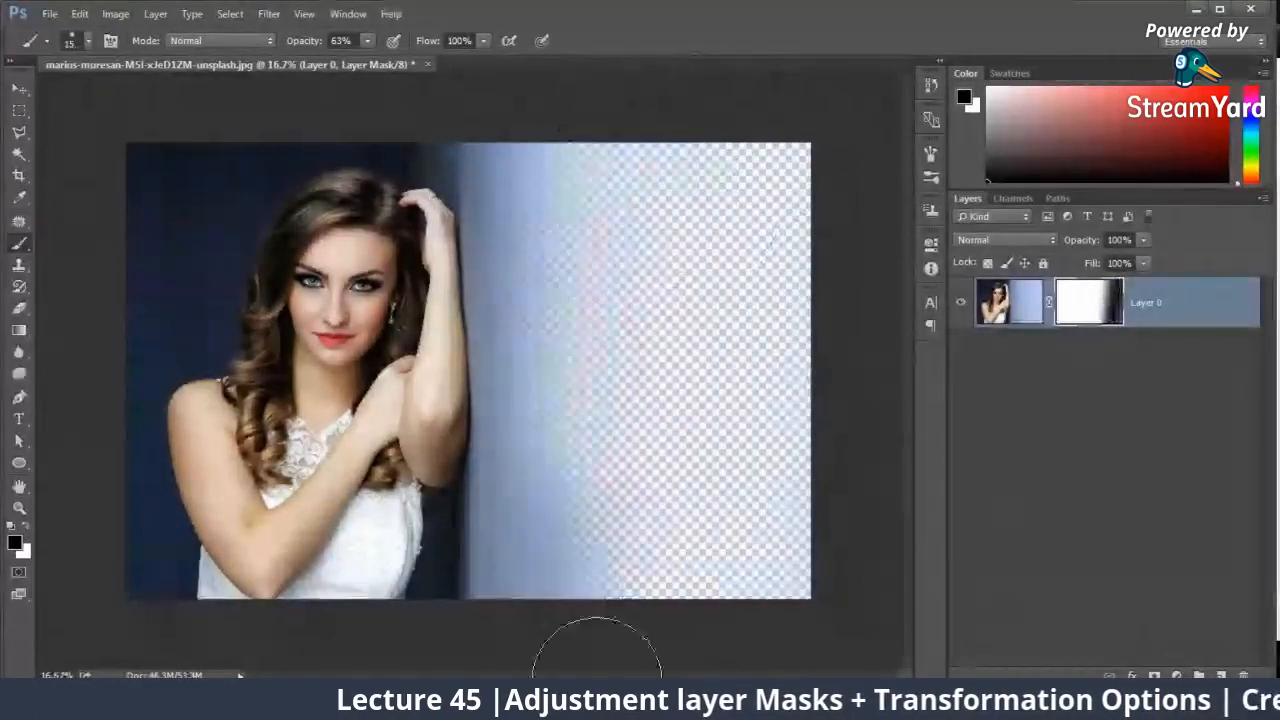
Step: Switch the brush color to white and paint on the mask to restore the hidden blue wall
key(x)
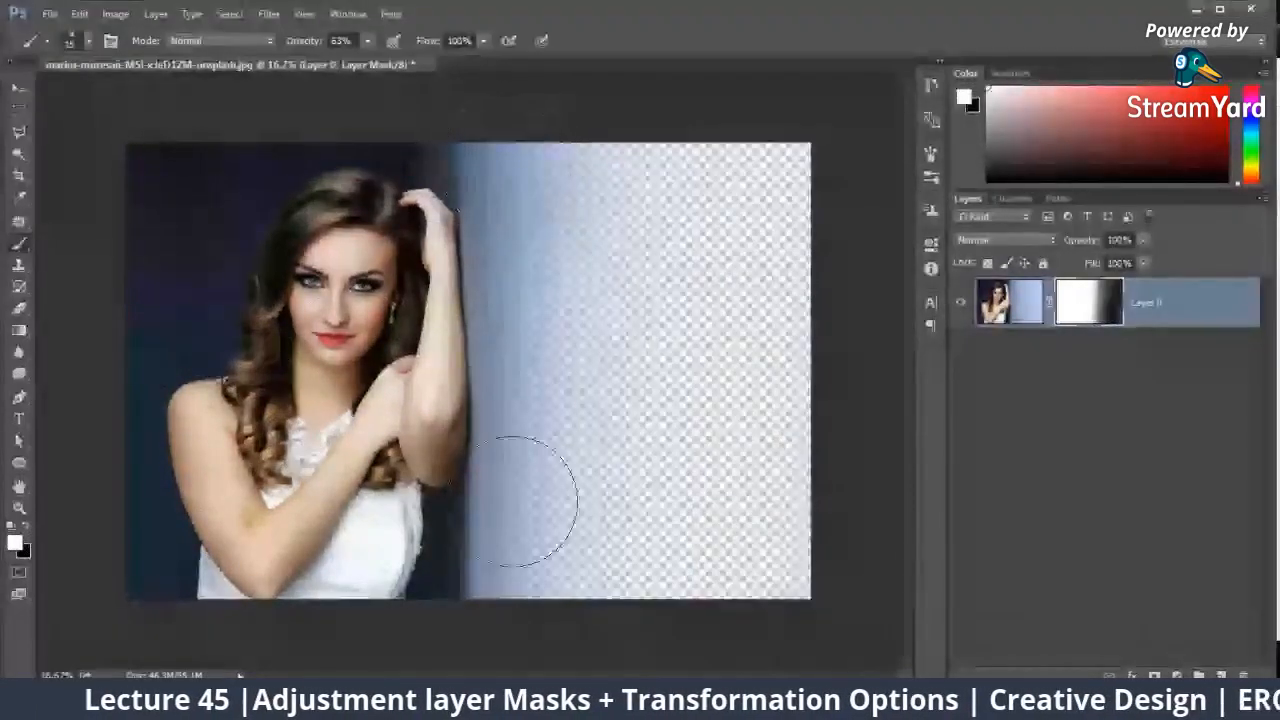
drag(520, 494, 623, 471)
mouse_move(669, 200)
mouse_down()
mouse_move(748, 610)
mouse_move(766, 129)
mouse_move(777, 129)
mouse_up()
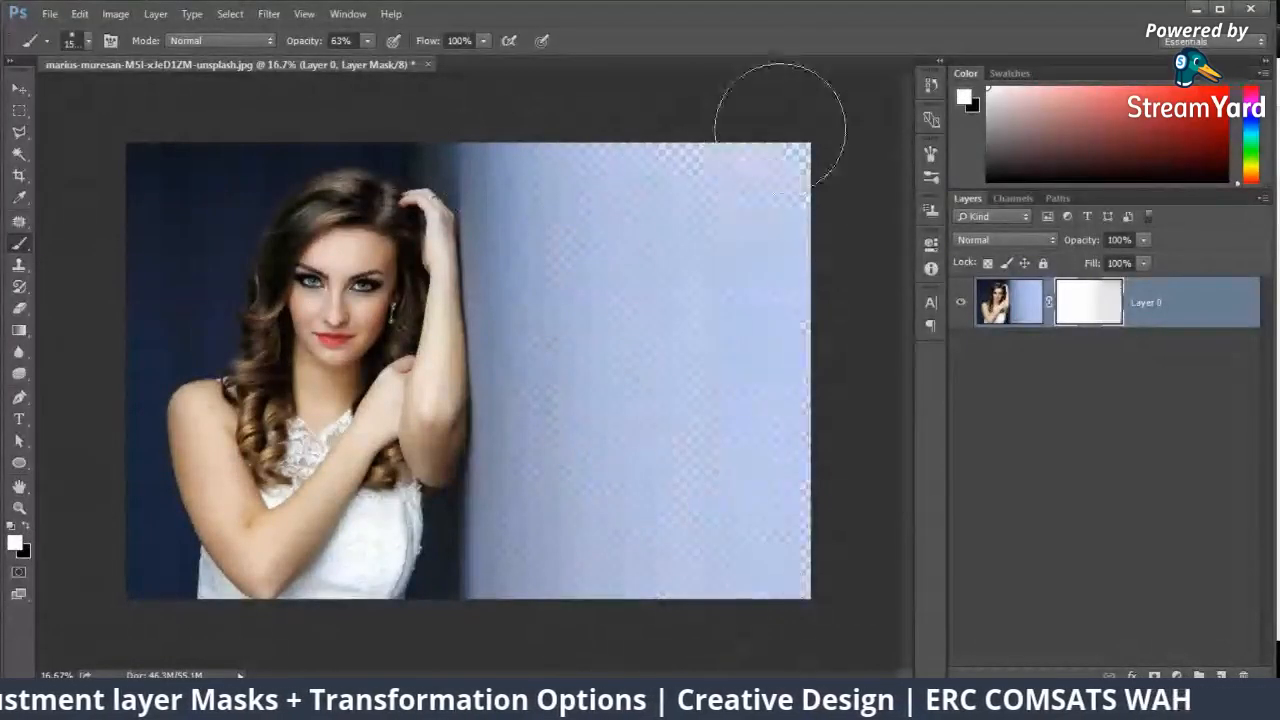
Step: Enlarge the brush, raise its opacity to 100% and finish restoring the wall on the mask
right_click(720, 622)
drag(696, 396, 826, 396)
click(371, 41)
drag(371, 41, 415, 58)
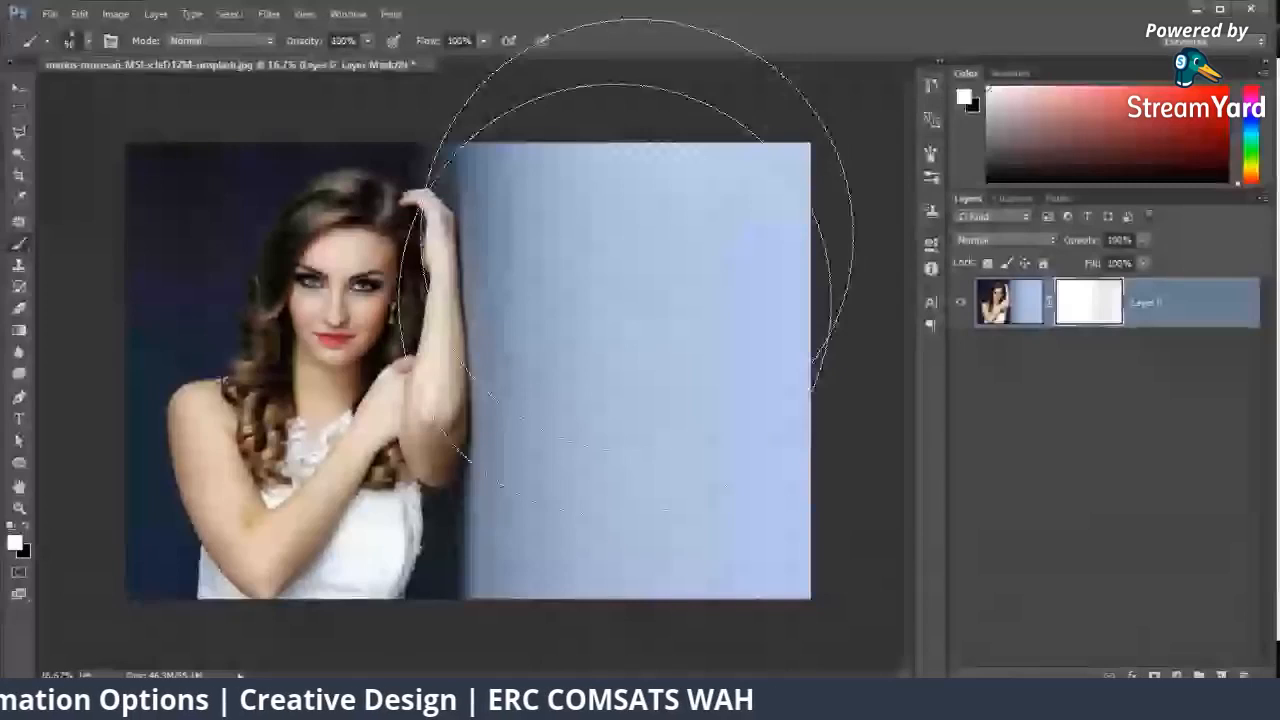
Step: Switch to the Move tool and delete the layer mask from the photo layer
click(20, 90)
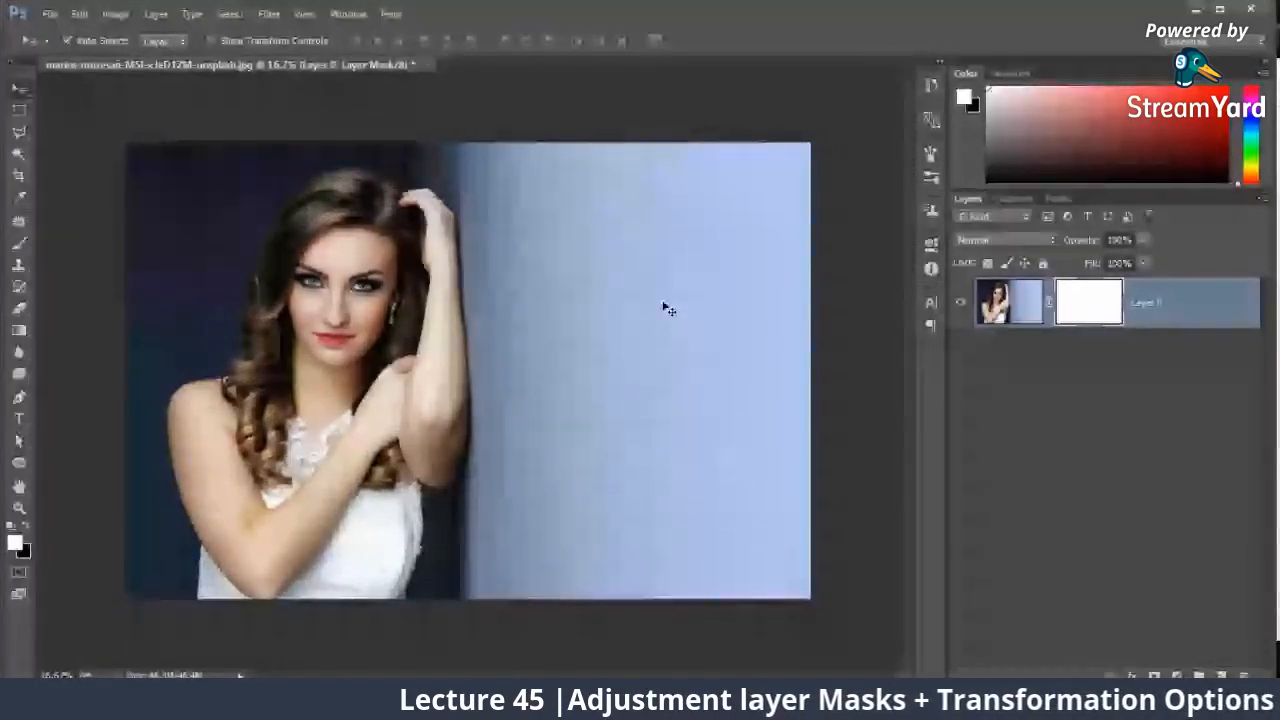
right_click(1110, 318)
click(1122, 349)
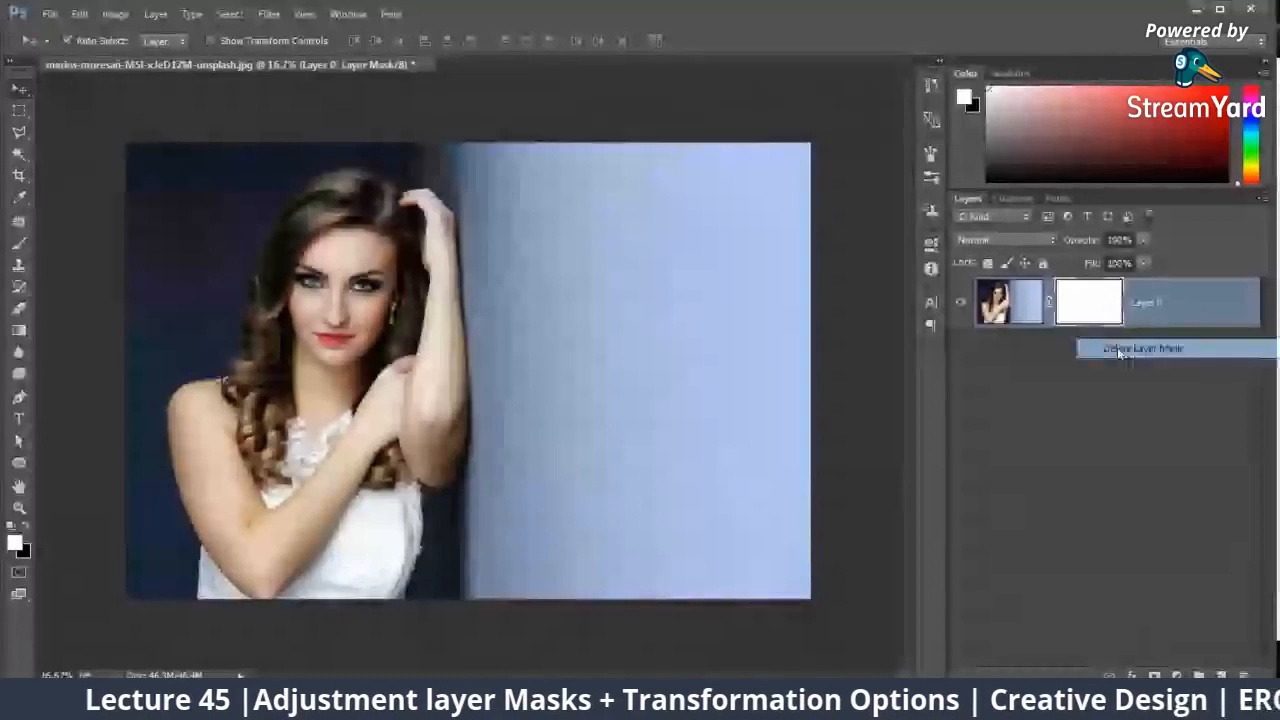
Step: Apply a Levels adjustment directly to the photo layer with the midtone input level at 1.85
click(116, 14)
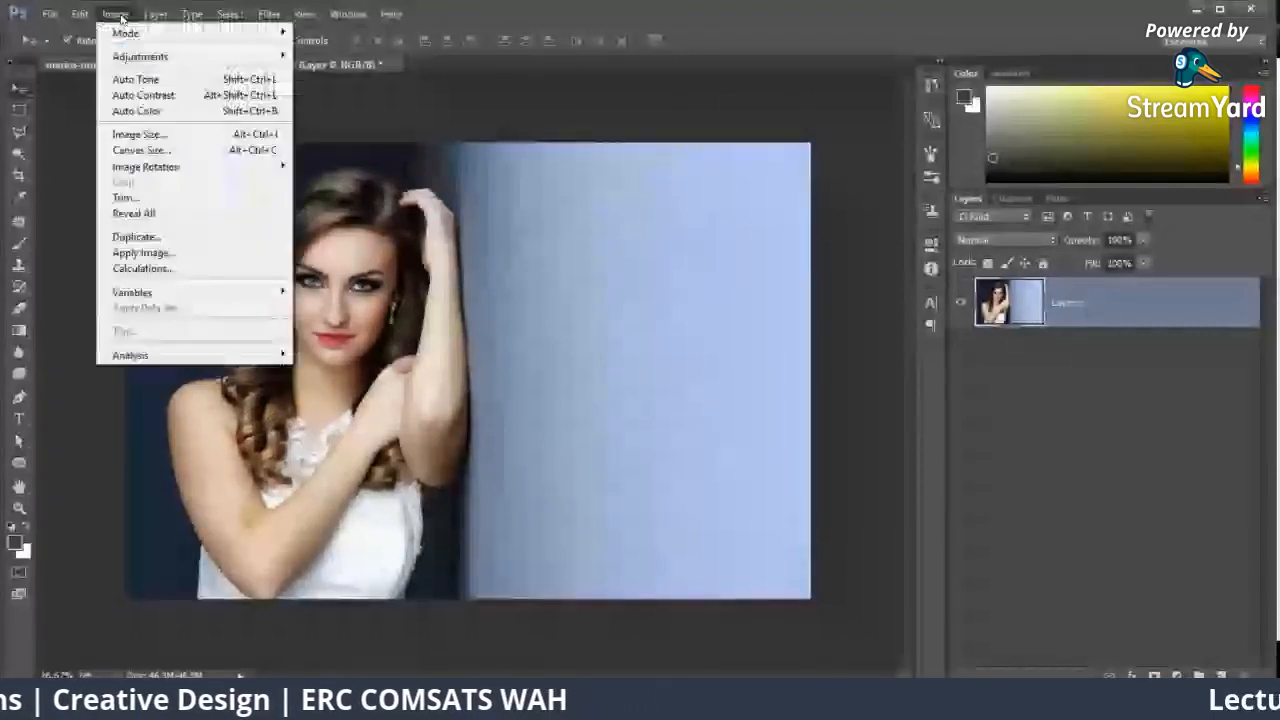
mouse_move(118, 58)
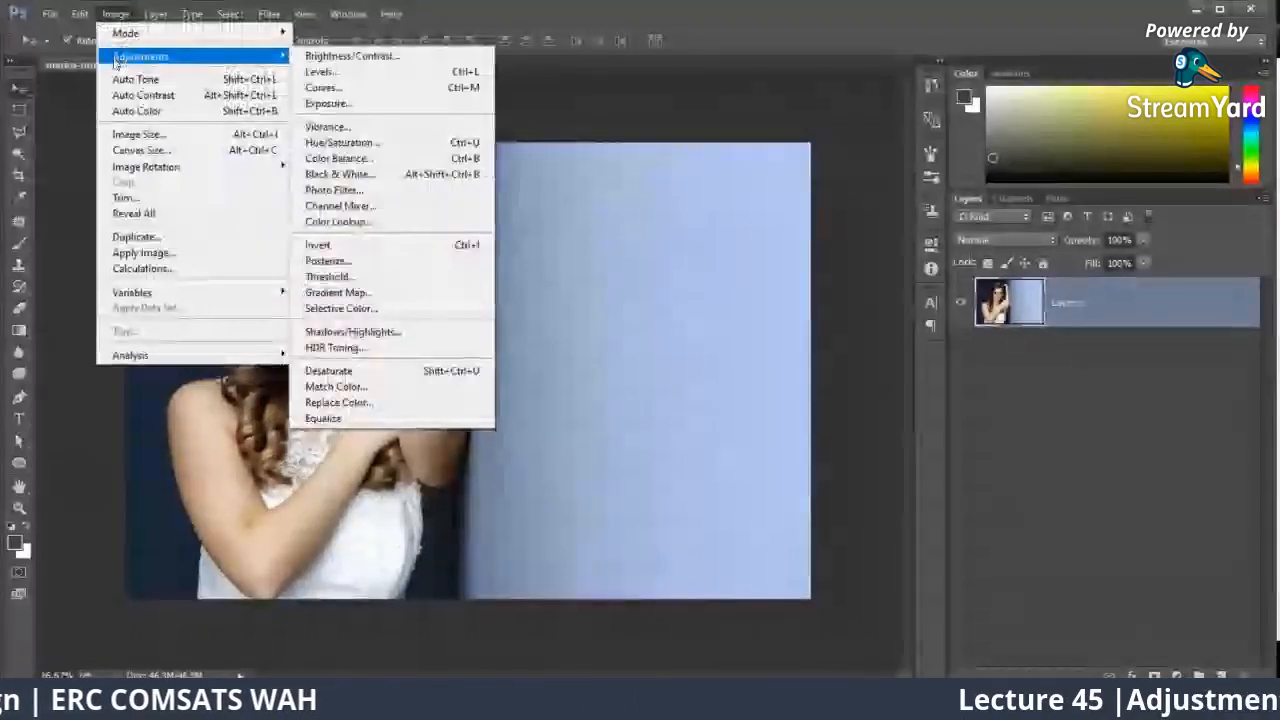
click(141, 60)
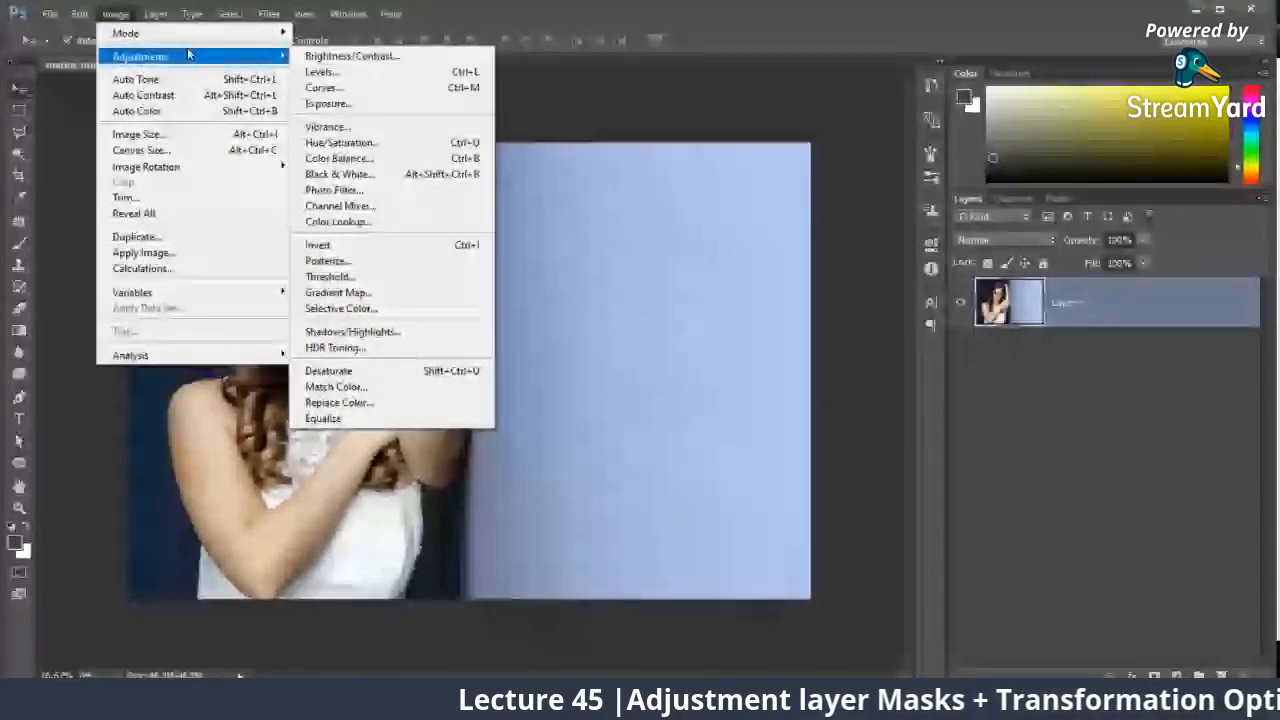
click(320, 72)
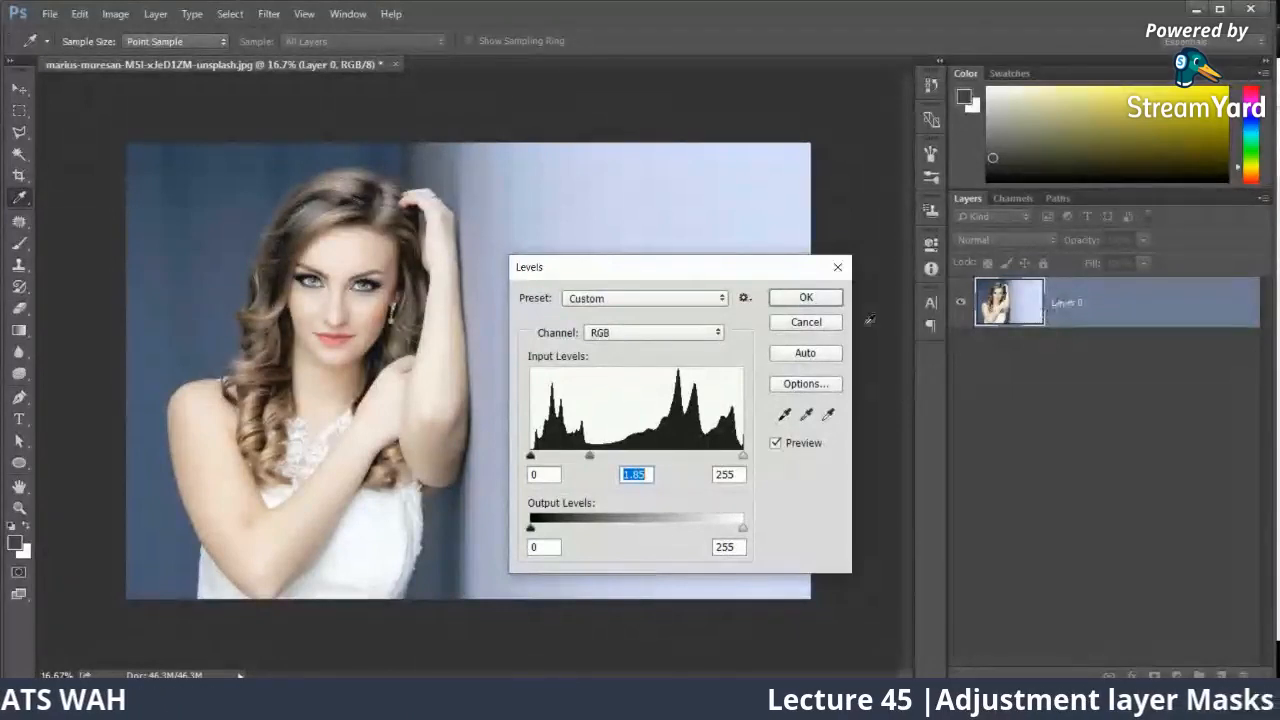
click(808, 297)
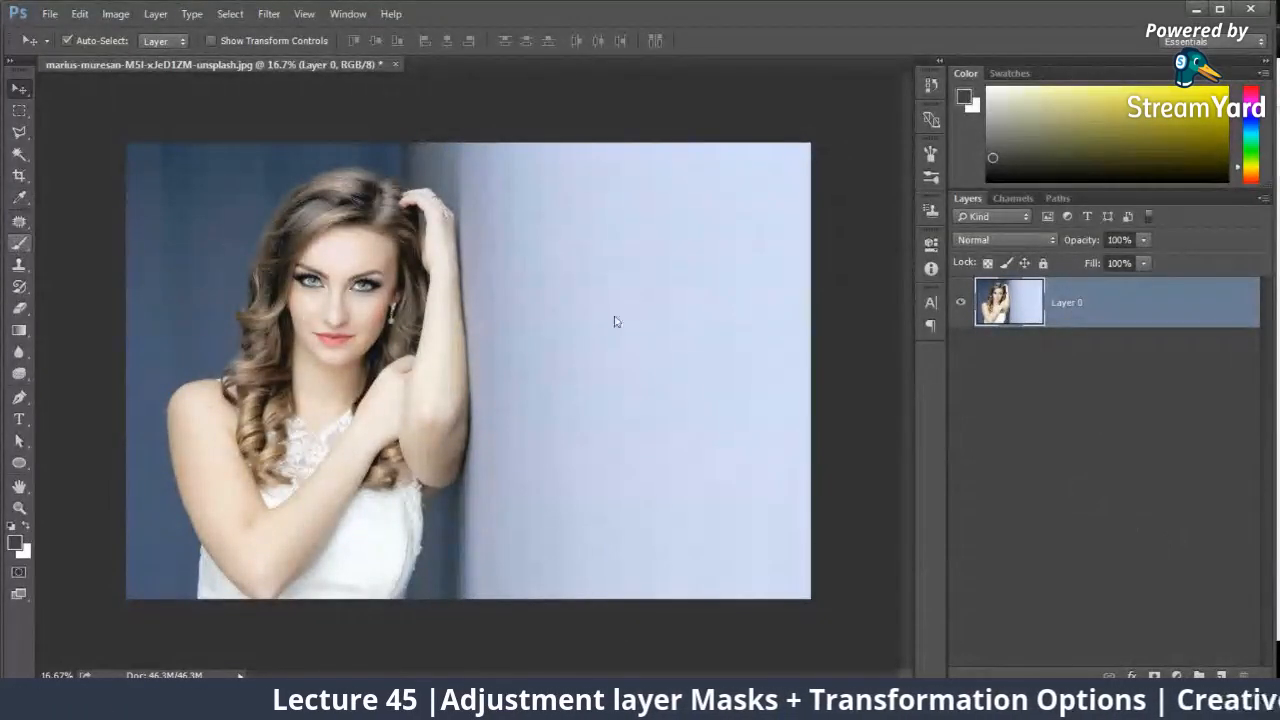
Step: Paint on the photo layer with the large soft brush, then add freehand strokes across it with a 41 px brush
click(570, 237)
right_click(568, 240)
drag(696, 284, 669, 283)
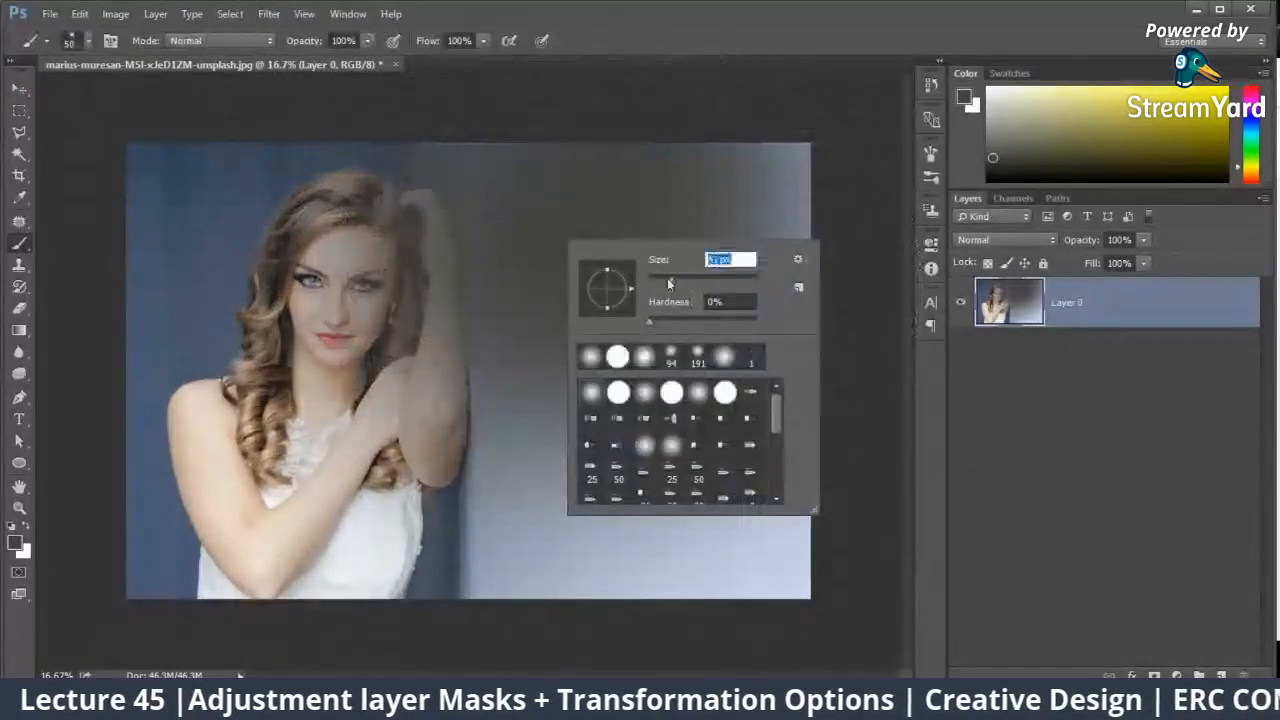
mouse_move(460, 324)
mouse_down()
mouse_move(447, 392)
mouse_move(603, 416)
mouse_up()
mouse_move(718, 340)
mouse_down()
mouse_move(543, 351)
mouse_move(296, 393)
mouse_move(303, 286)
mouse_up()
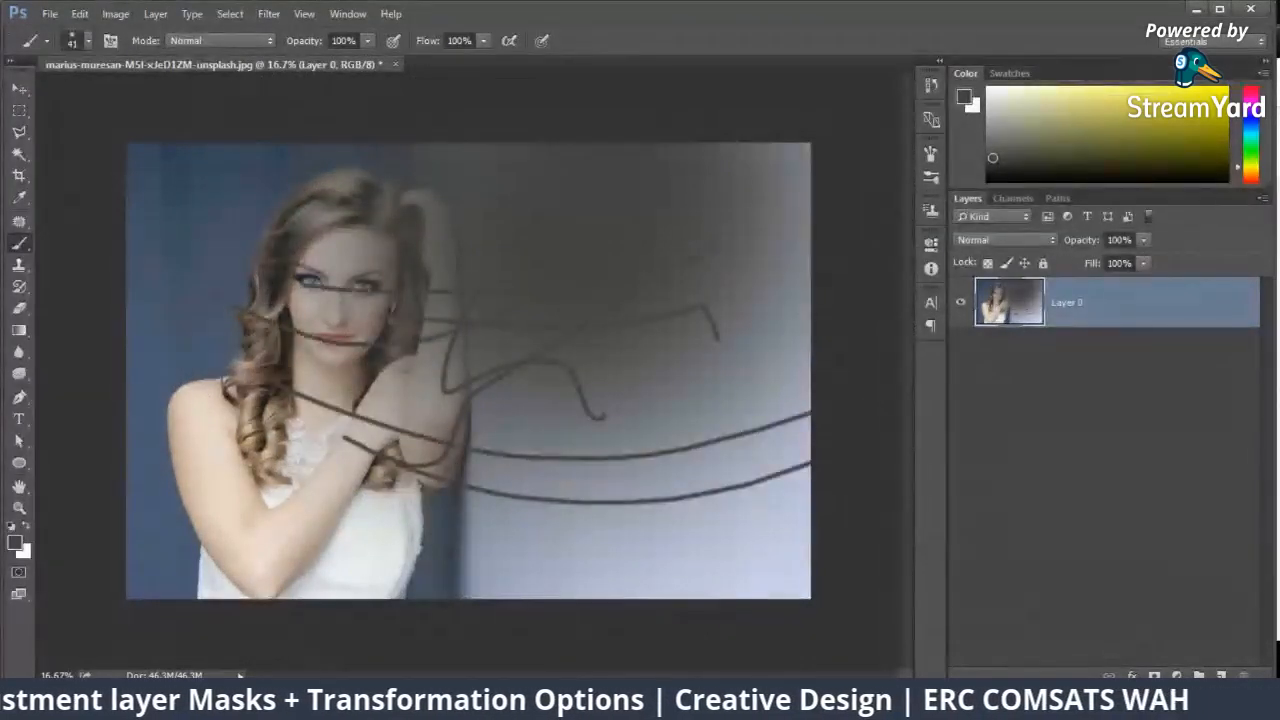
drag(385, 298, 130, 389)
drag(190, 402, 810, 450)
drag(745, 468, 297, 545)
drag(163, 499, 810, 578)
drag(405, 505, 705, 462)
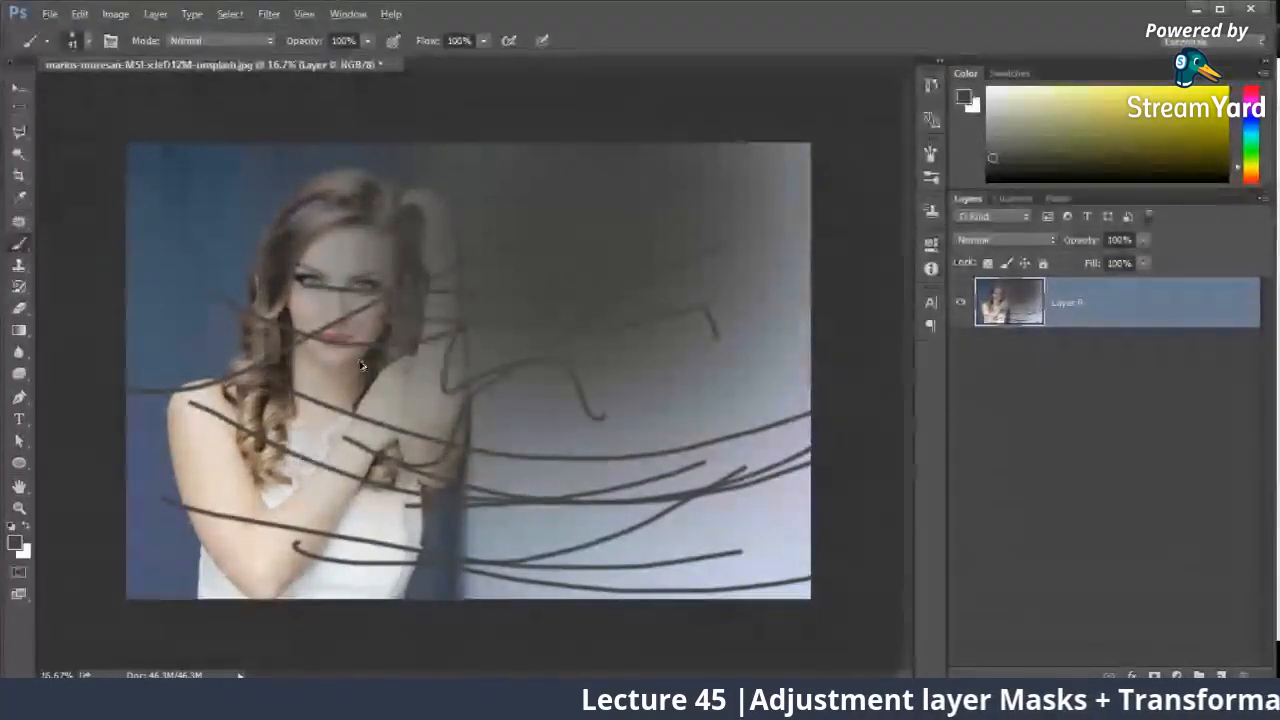
Step: Undo all the brush strokes and the Levels adjustment on the photo layer
key(ctrl+alt+z)
key(ctrl+alt+z)
key(ctrl+alt+z)
key(ctrl+alt+z)
key(ctrl+alt+z)
key(ctrl+alt+z)
key(ctrl+alt+z)
key(ctrl+alt+z)
key(ctrl+alt+z)
key(ctrl+alt+z)
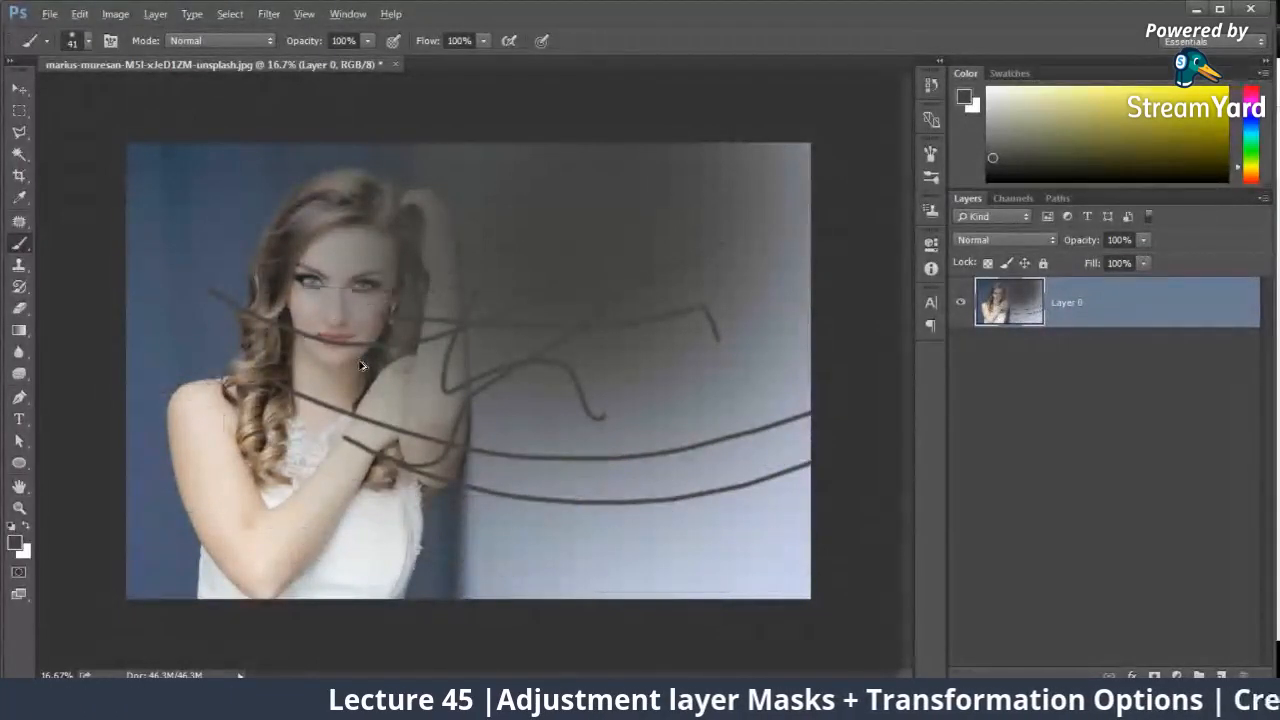
key(ctrl+alt+z)
key(ctrl+alt+z)
key(ctrl+alt+z)
key(ctrl+alt+z)
key(ctrl+alt+z)
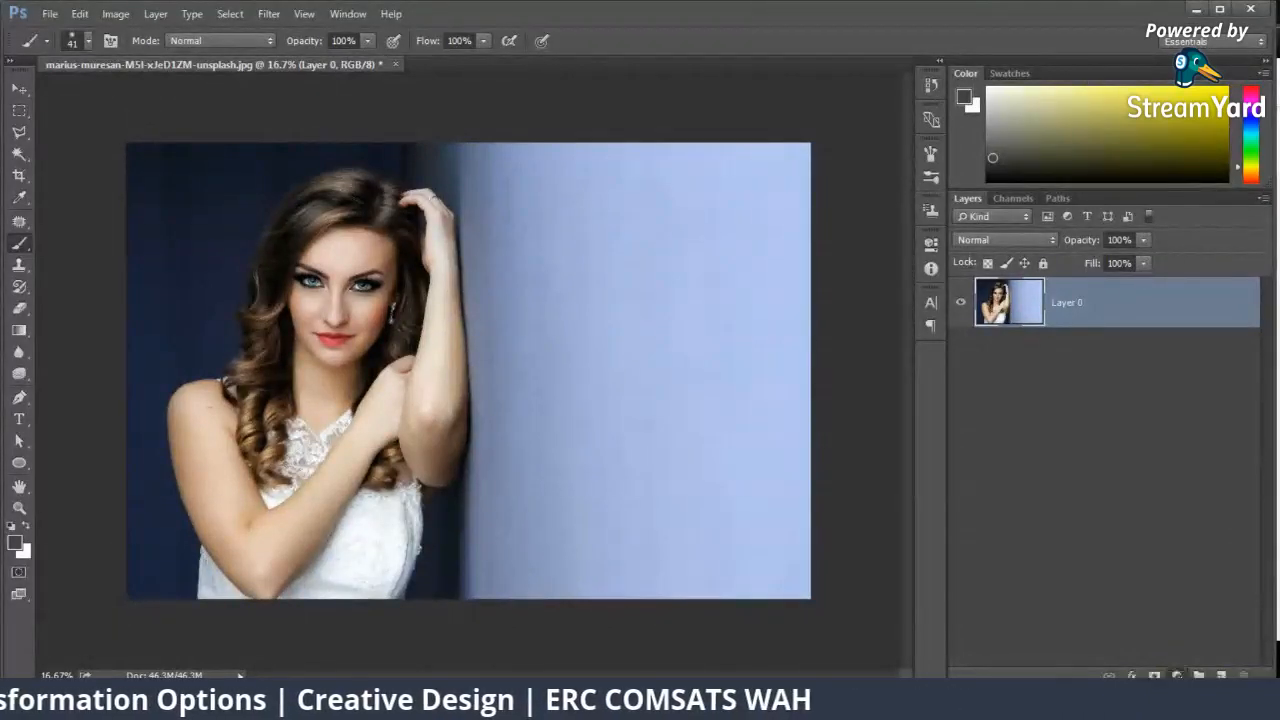
Step: Add a Hue/Saturation adjustment layer above the photo layer and close its settings
click(1176, 676)
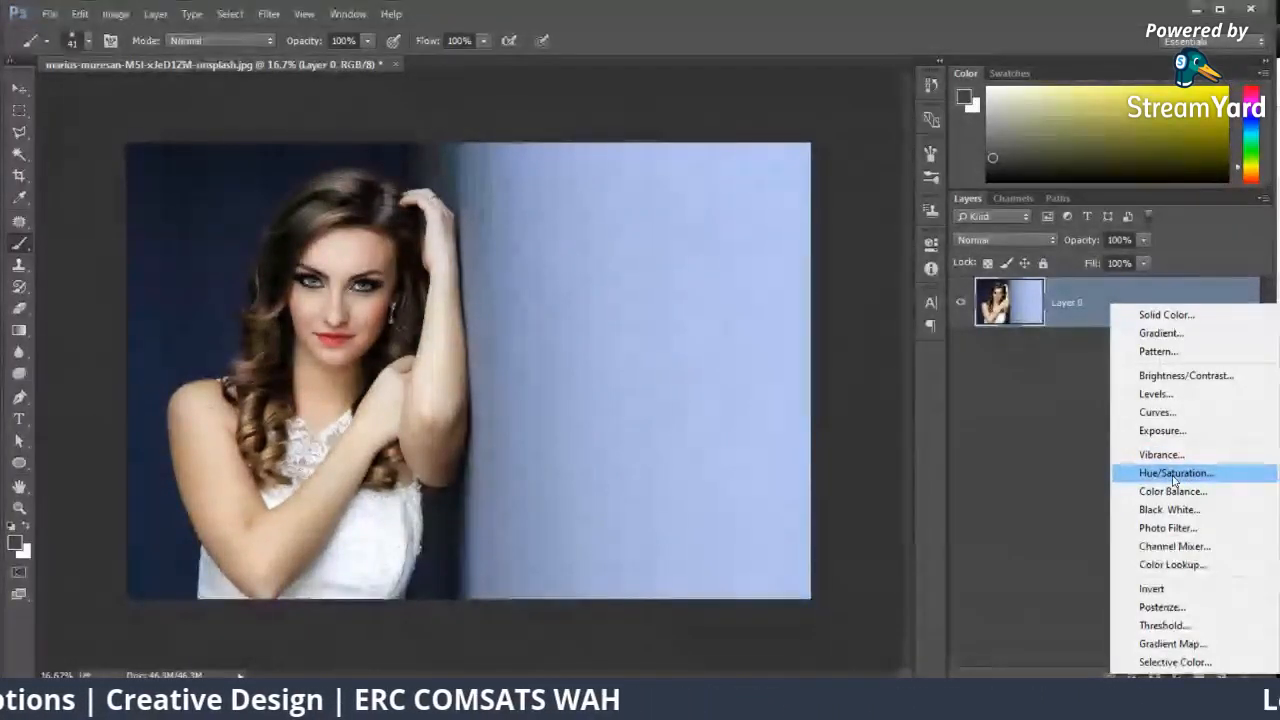
click(1174, 473)
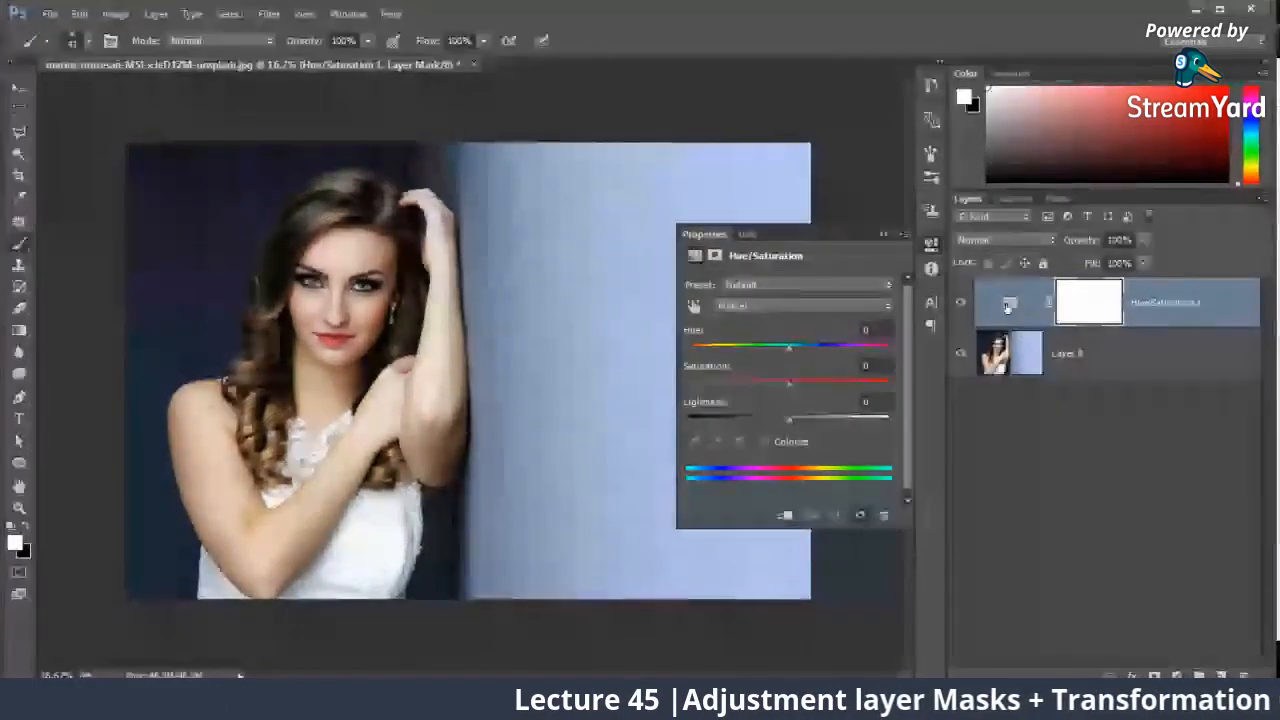
click(883, 235)
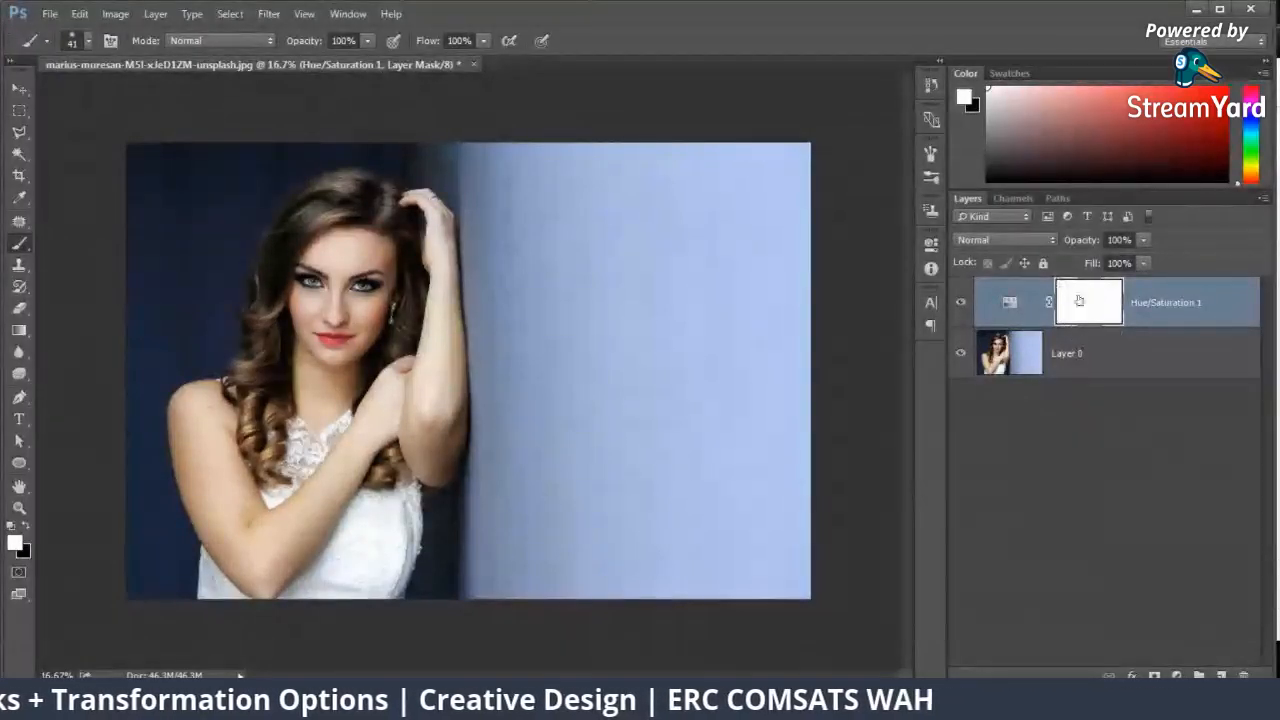
Step: Set the Hue/Saturation adjustment layer's hue to -48 and saturation to +33
double_click(1008, 306)
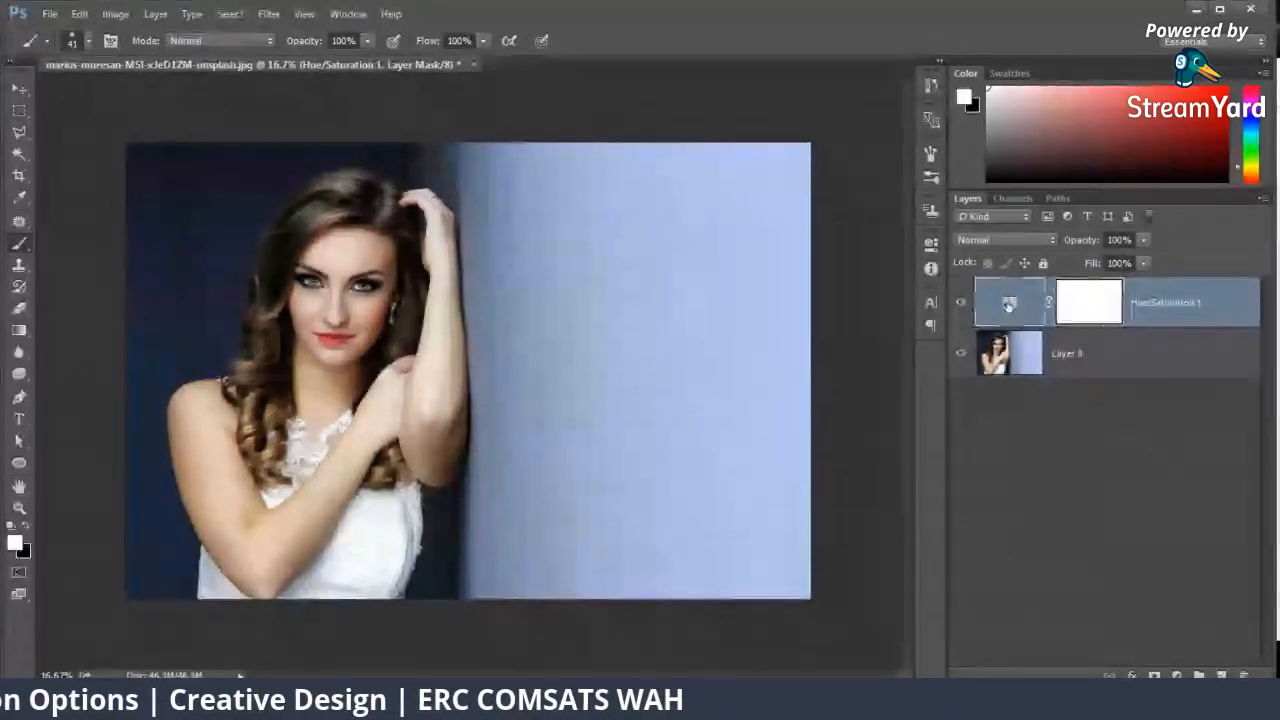
drag(803, 348, 856, 345)
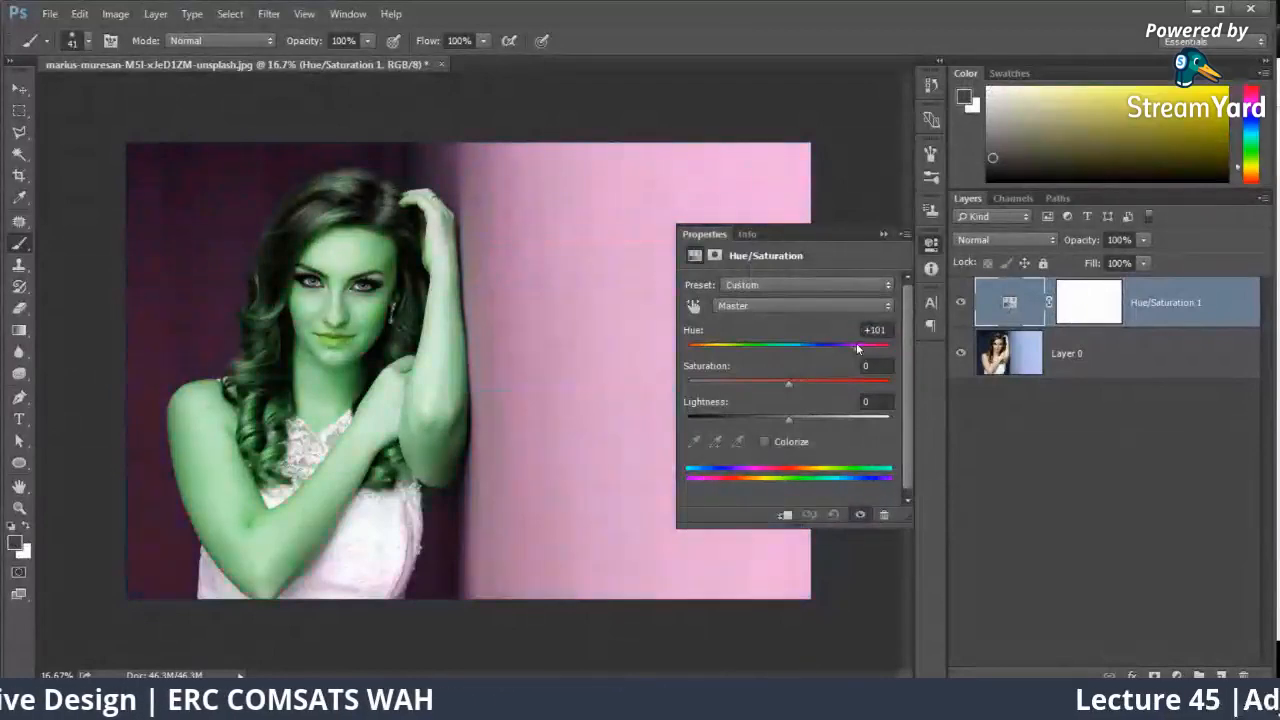
drag(789, 383, 742, 346)
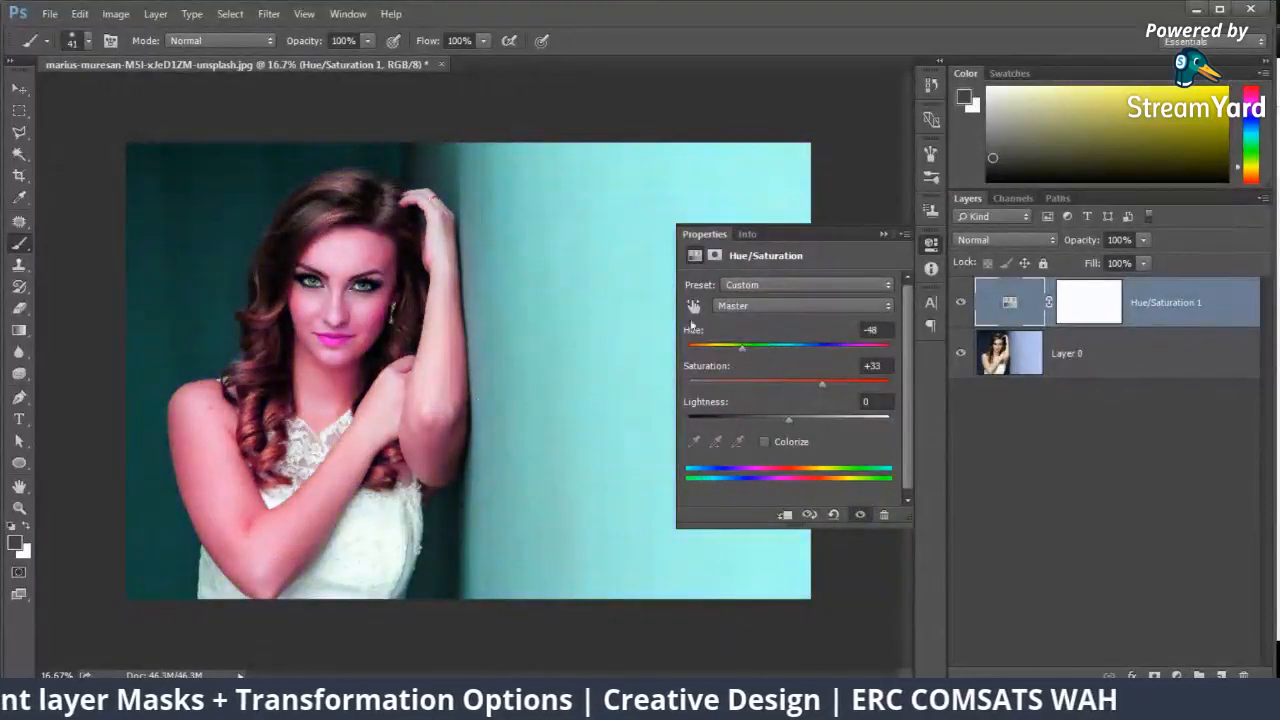
click(882, 235)
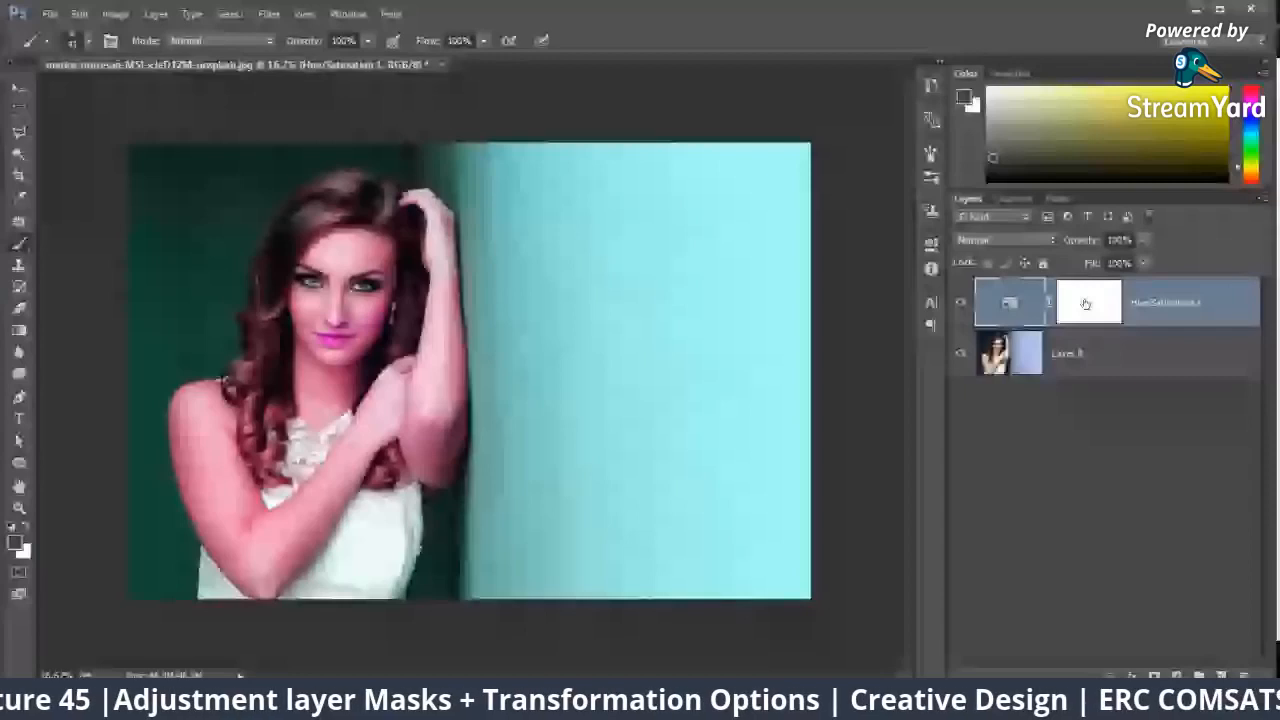
Step: Select the Hue/Saturation layer's mask and hide the adjustment layer
key(ctrl+plus)
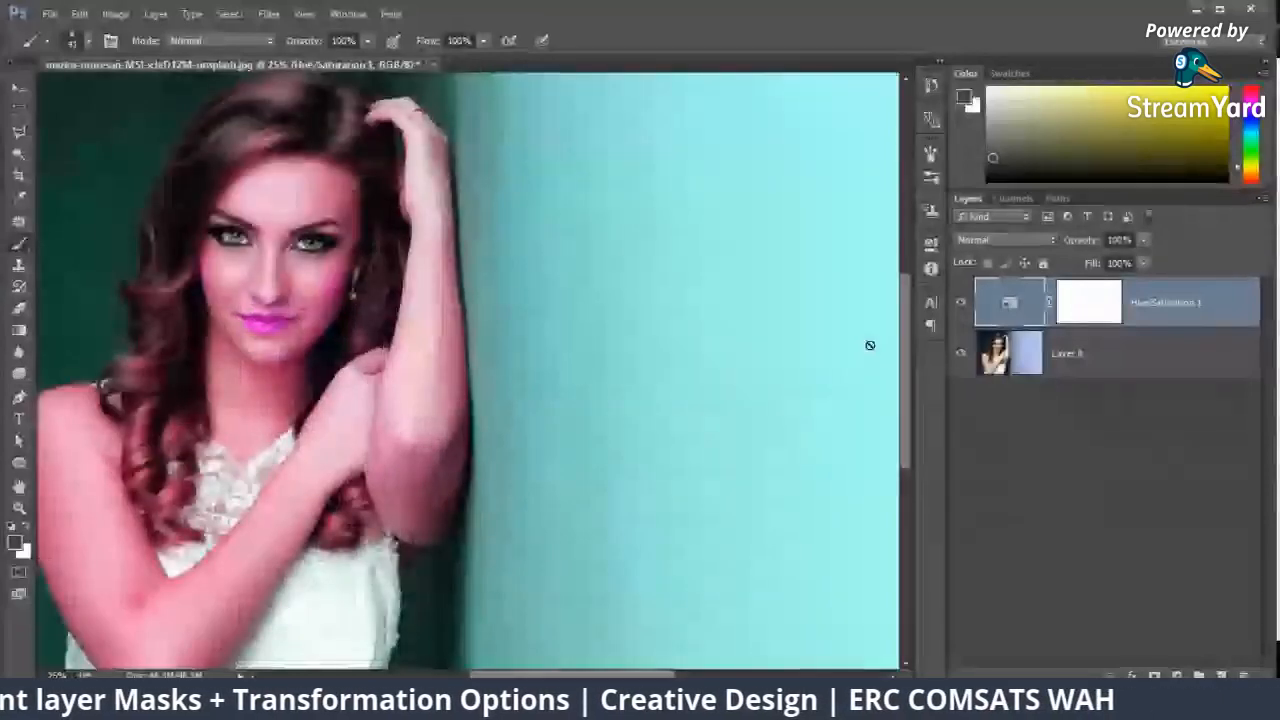
drag(503, 296, 669, 352)
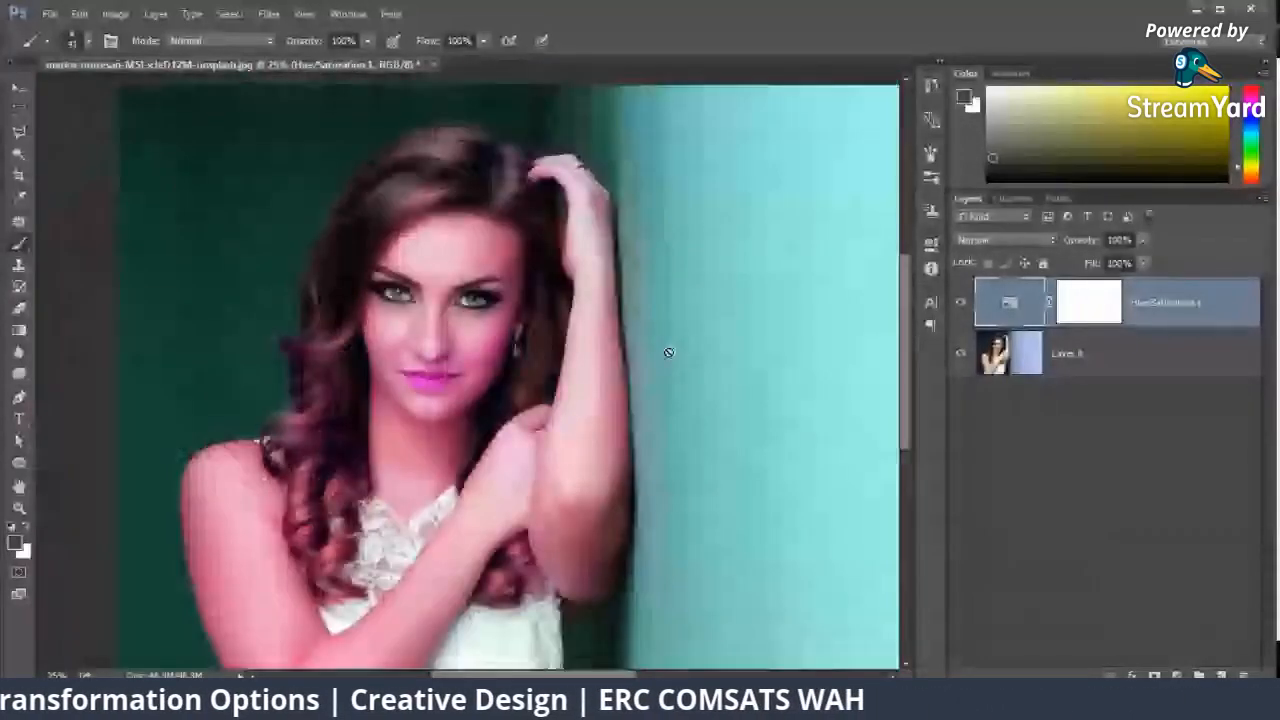
click(1070, 300)
click(961, 303)
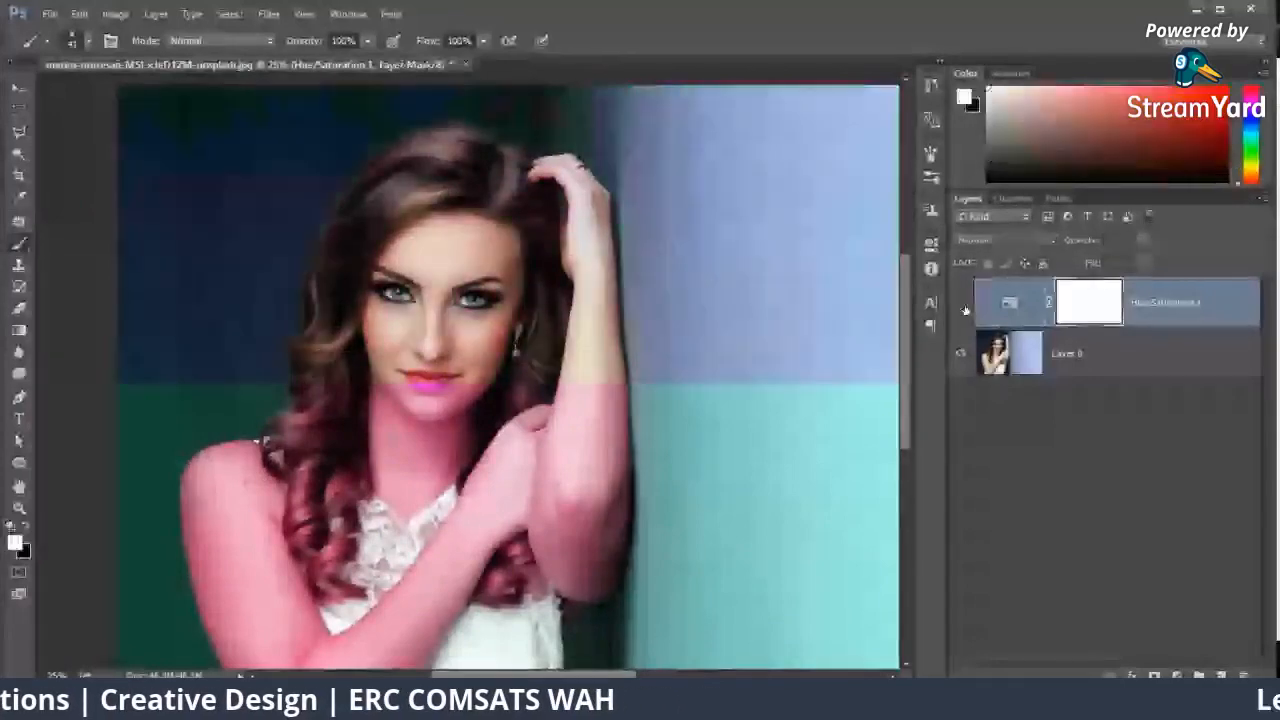
Step: Select the photo layer and toggle color inversion on it repeatedly, ending with the original colors
click(1142, 347)
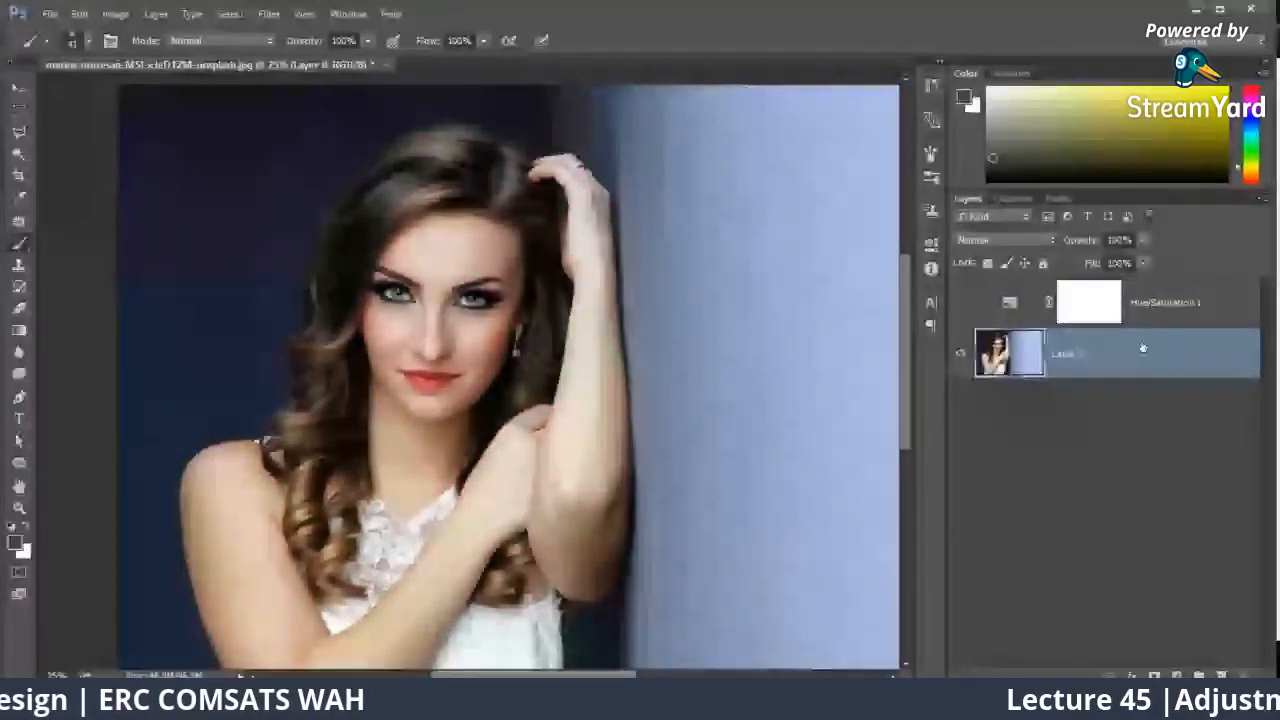
key(ctrl+i)
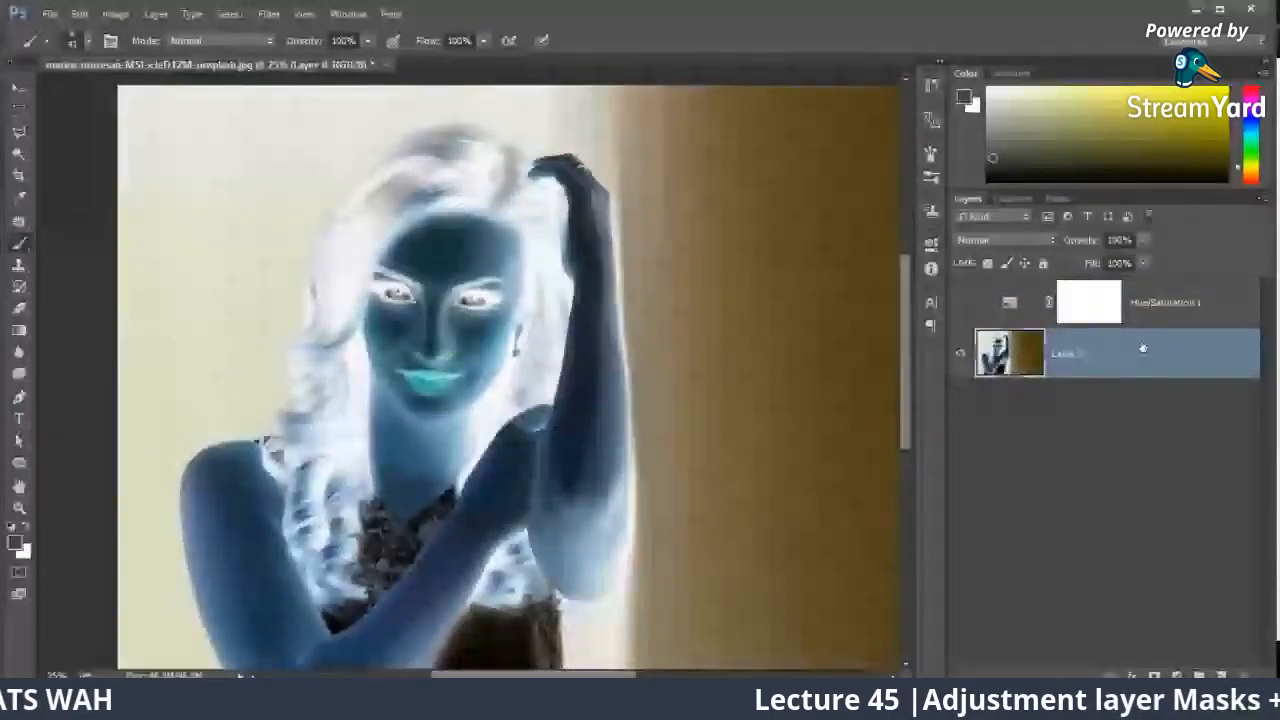
key(ctrl+0)
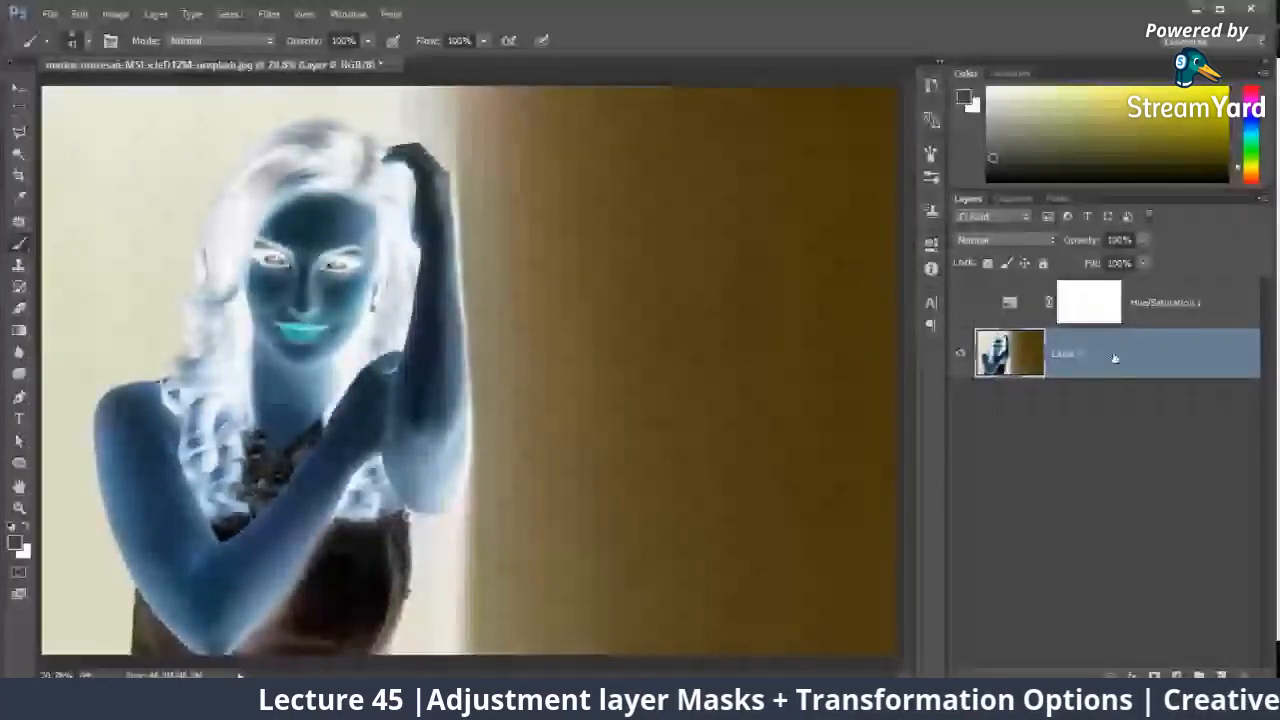
key(ctrl+i)
key(ctrl+i)
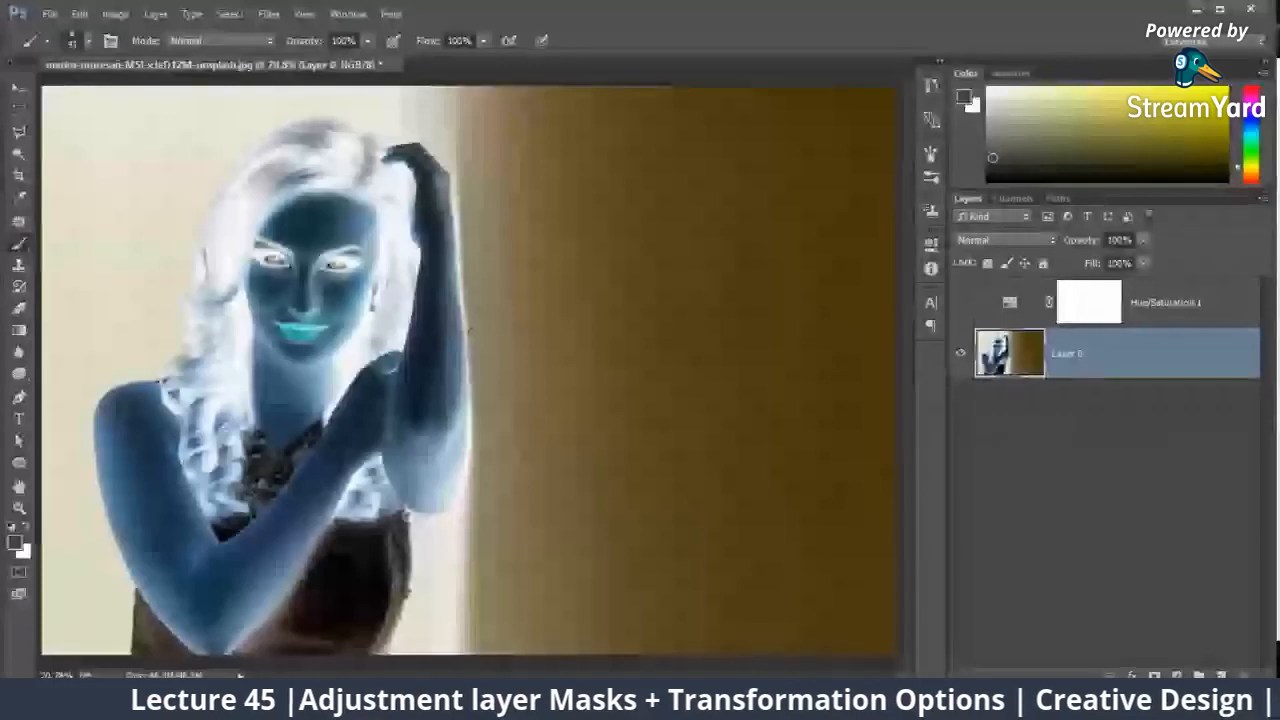
key(ctrl+i)
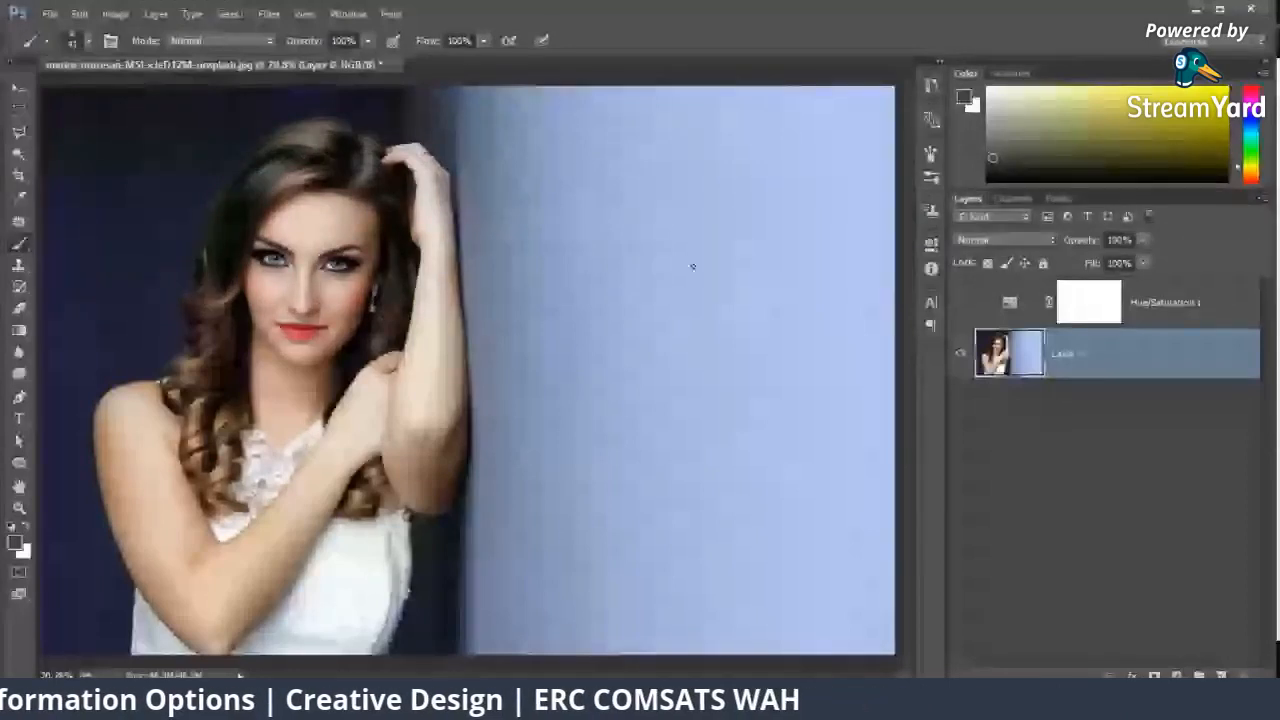
Step: Invert the photo layer's colors once more and restore them
key(ctrl+i)
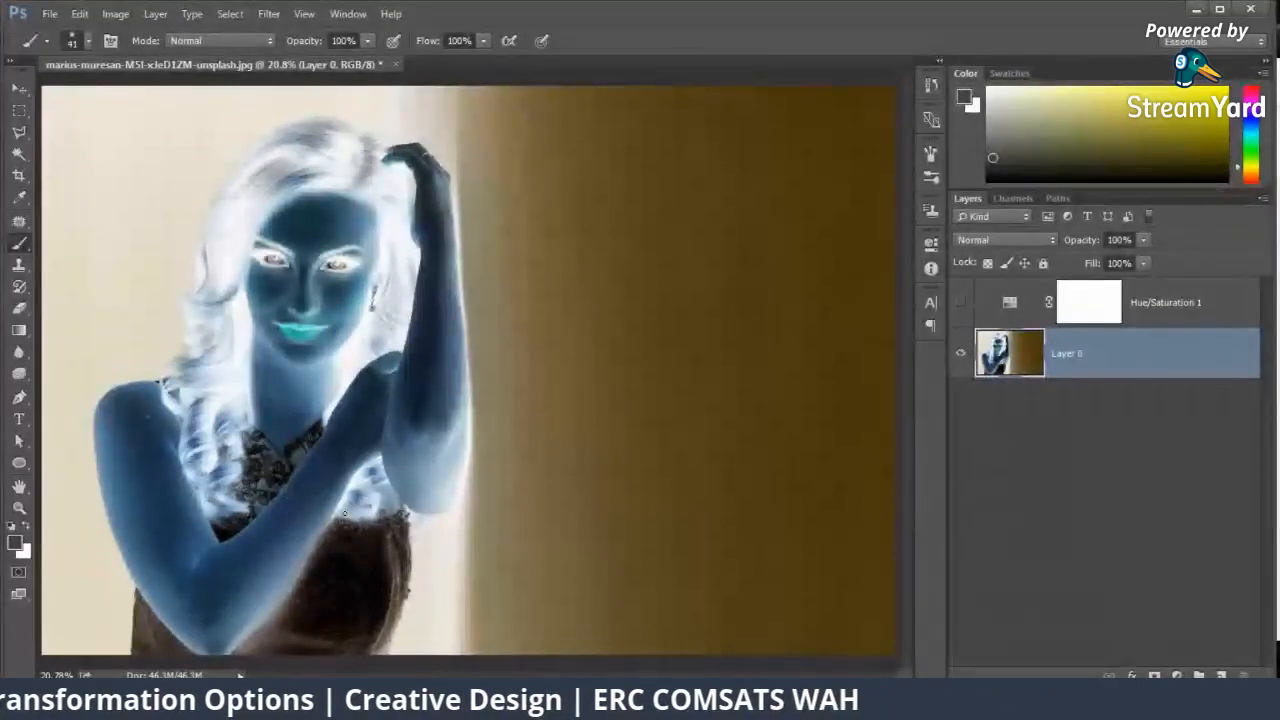
key(ctrl+i)
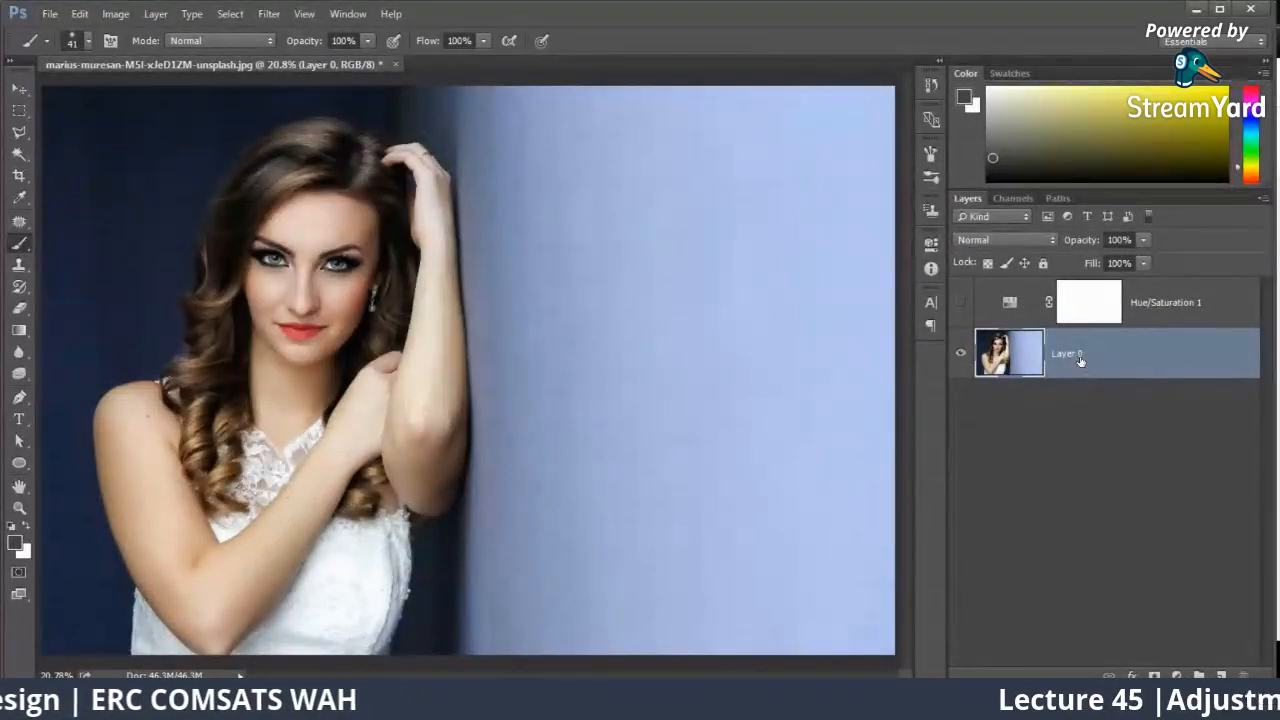
Step: Show the Hue/Saturation adjustment layer again and invert its white mask to black
click(1090, 303)
click(961, 303)
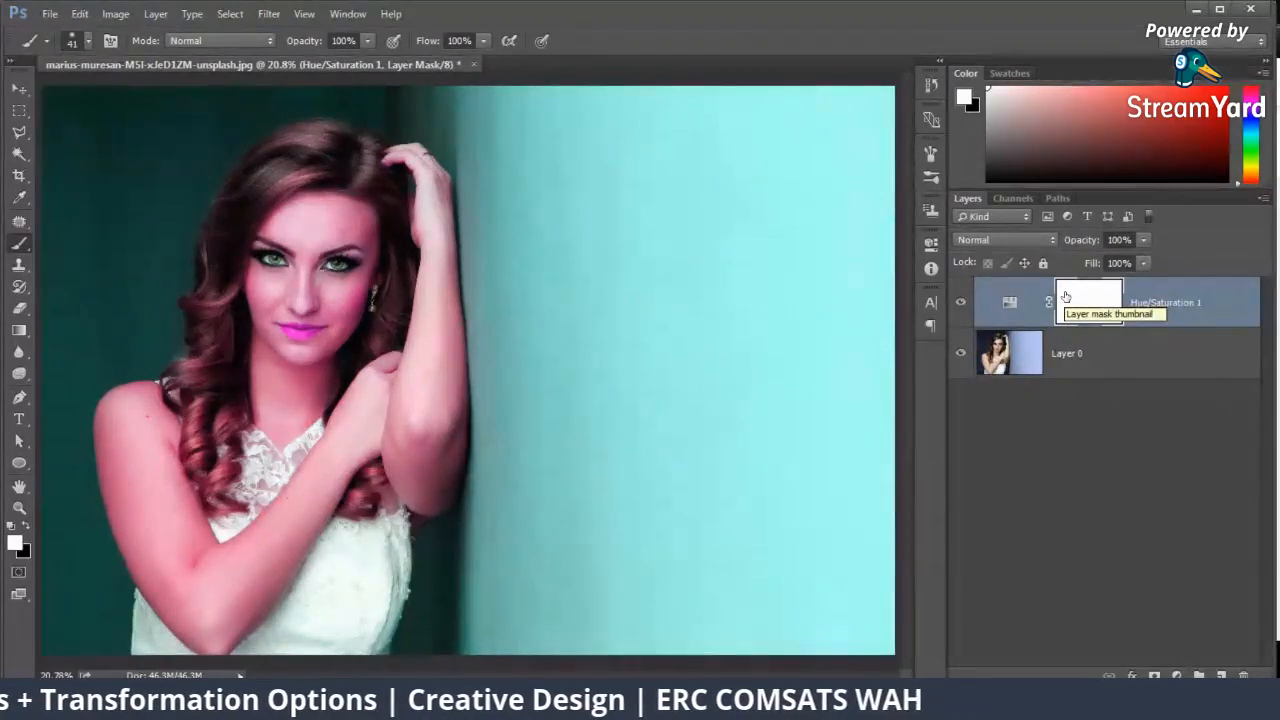
key(ctrl+i)
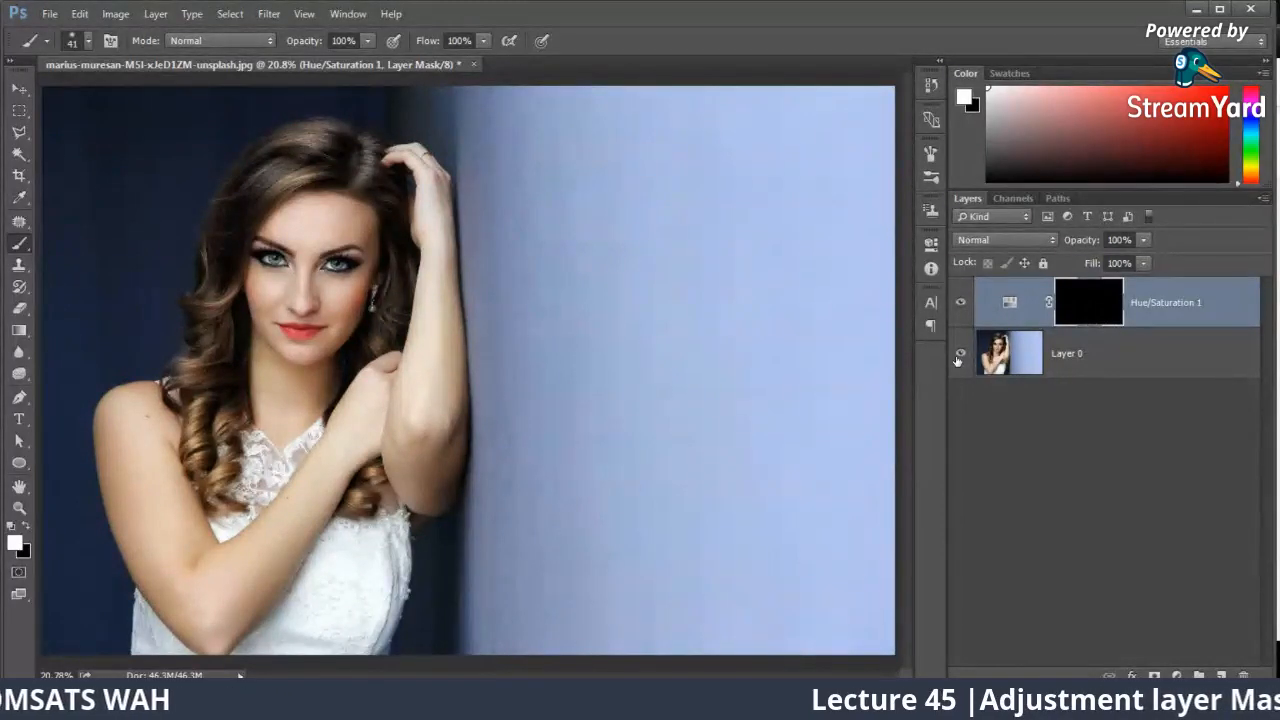
Step: Paint white over both irises on the Hue/Saturation mask with a soft 52 px brush, and compare by toggling the layer's visibility
key(ctrl+plus)
key(ctrl+plus)
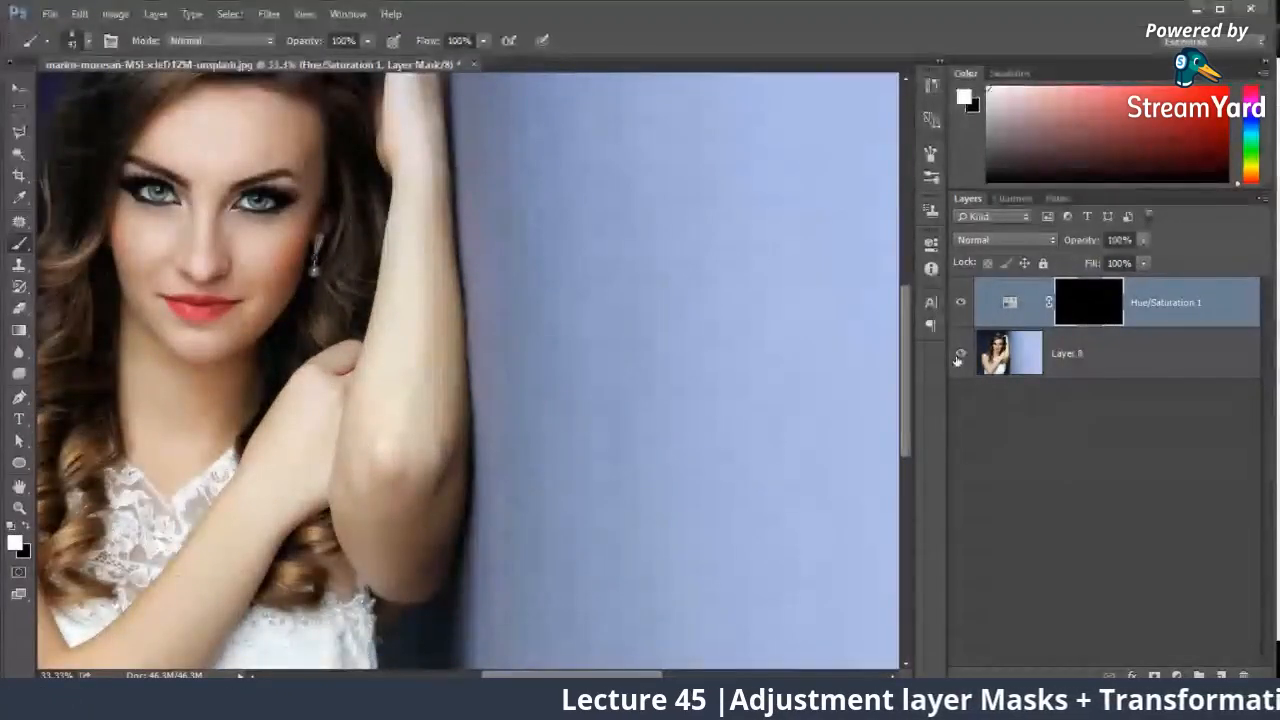
drag(230, 289, 544, 410)
key(ctrl+plus)
key(ctrl+plus)
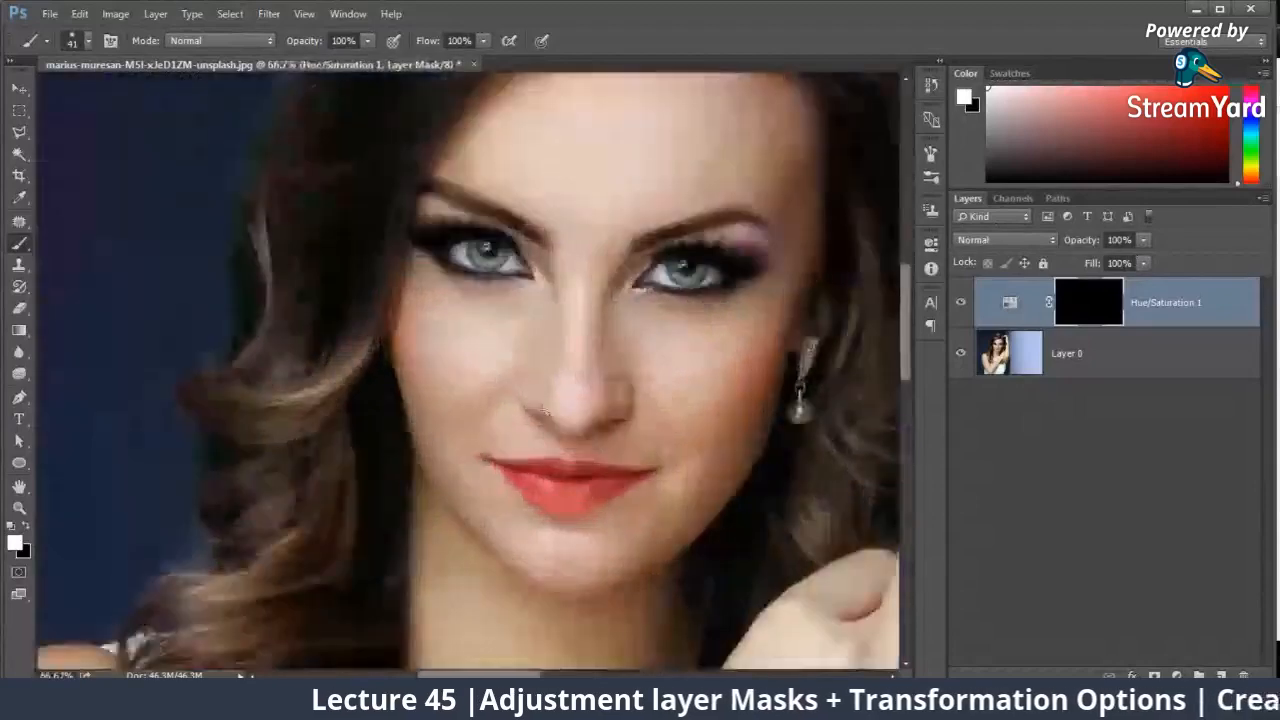
right_click(548, 280)
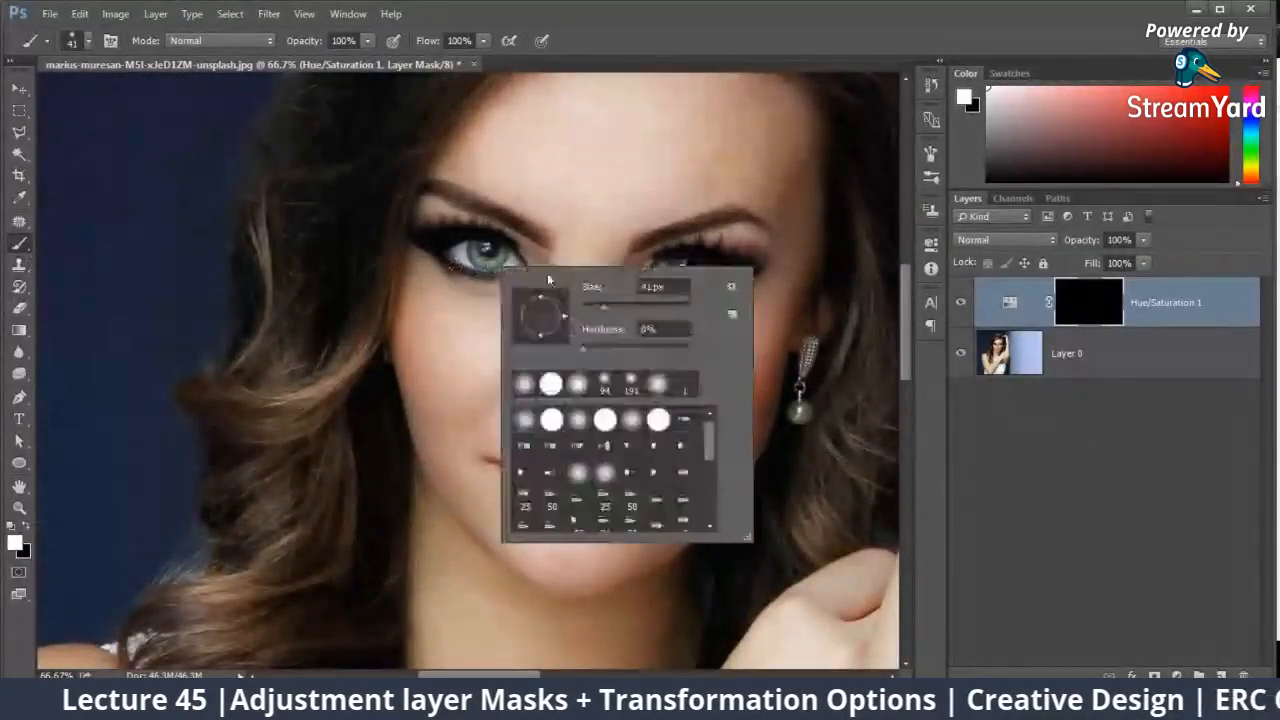
drag(603, 305, 611, 308)
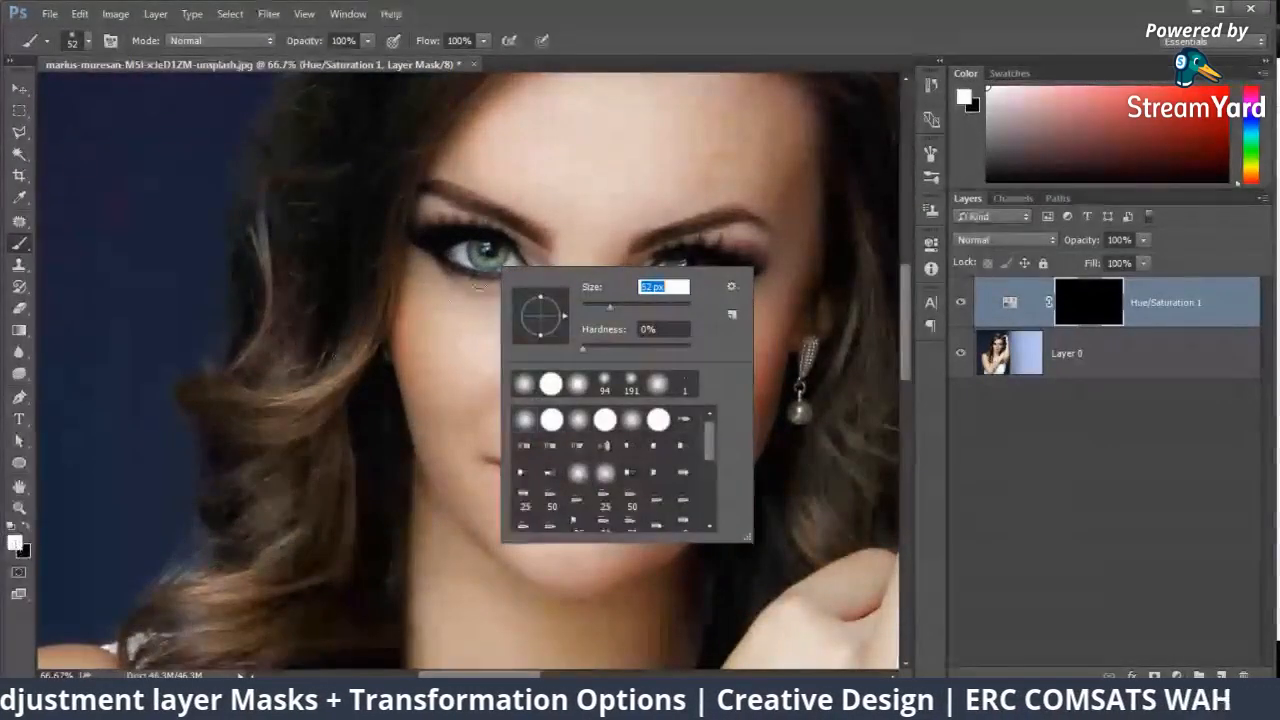
click(479, 249)
drag(479, 249, 483, 258)
drag(678, 272, 681, 275)
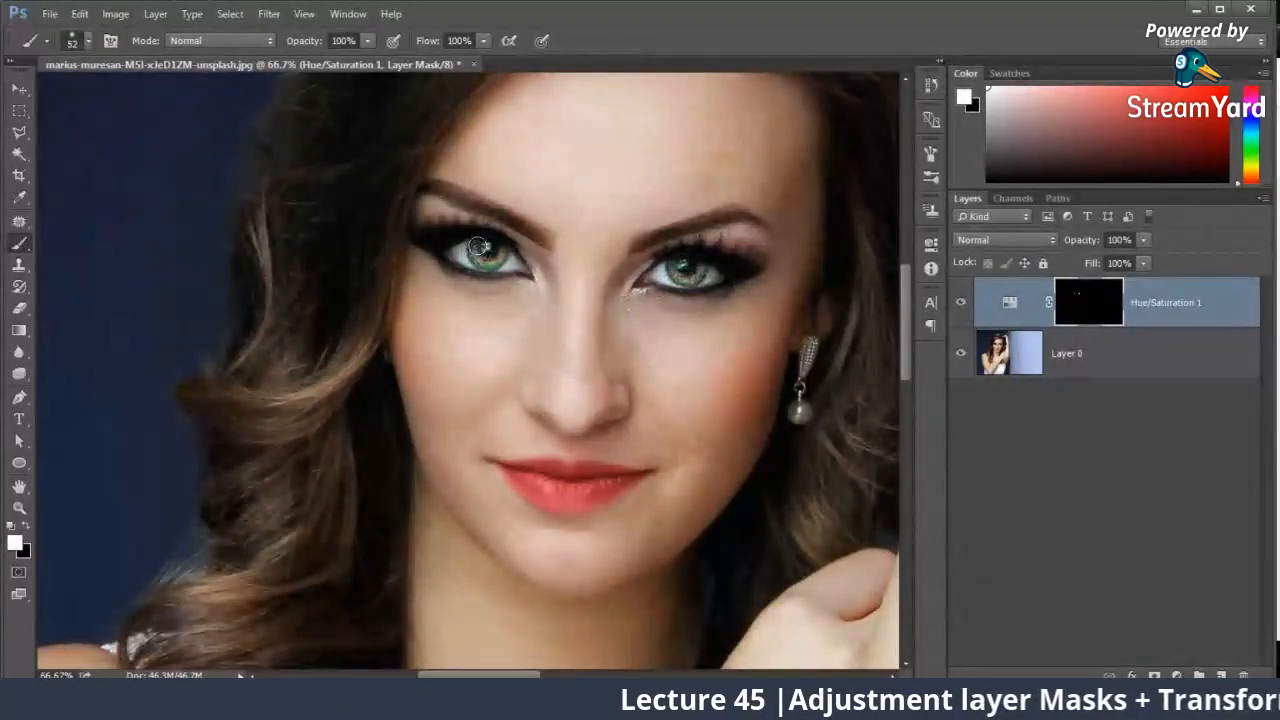
click(960, 302)
click(960, 302)
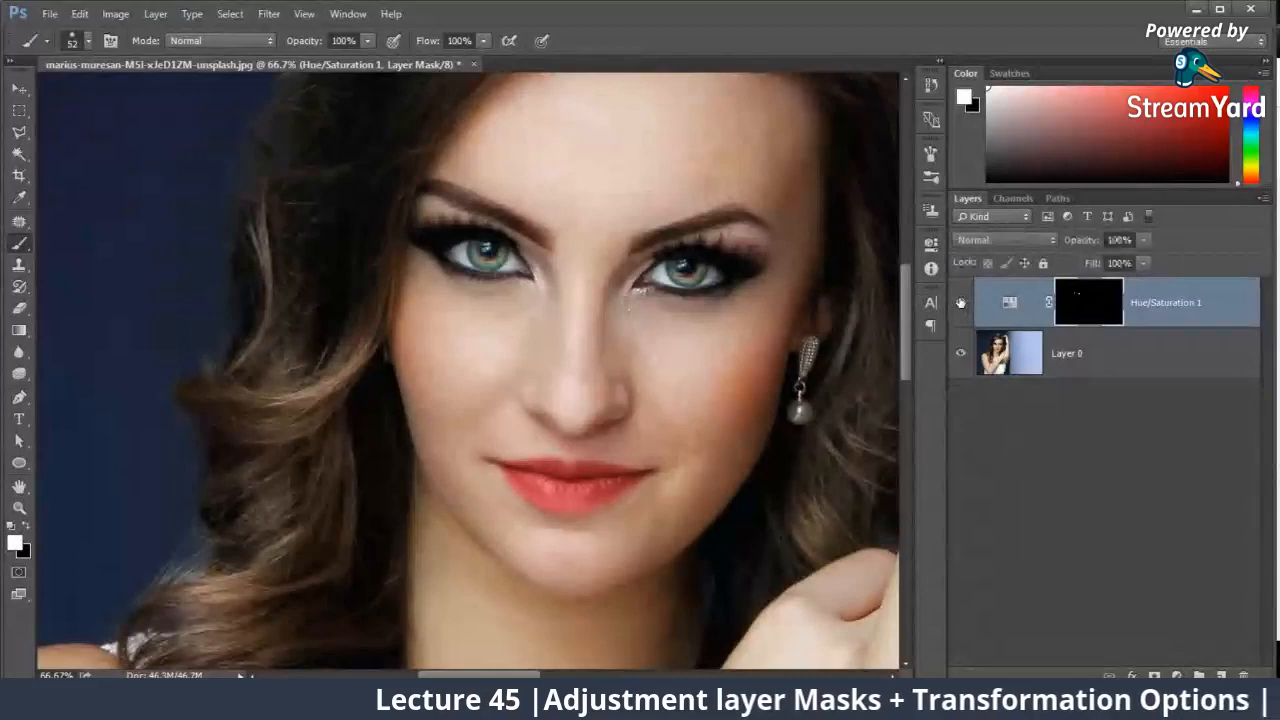
Step: Add a second Hue/Saturation adjustment layer with hue about -30 and invert its mask to black
click(1157, 307)
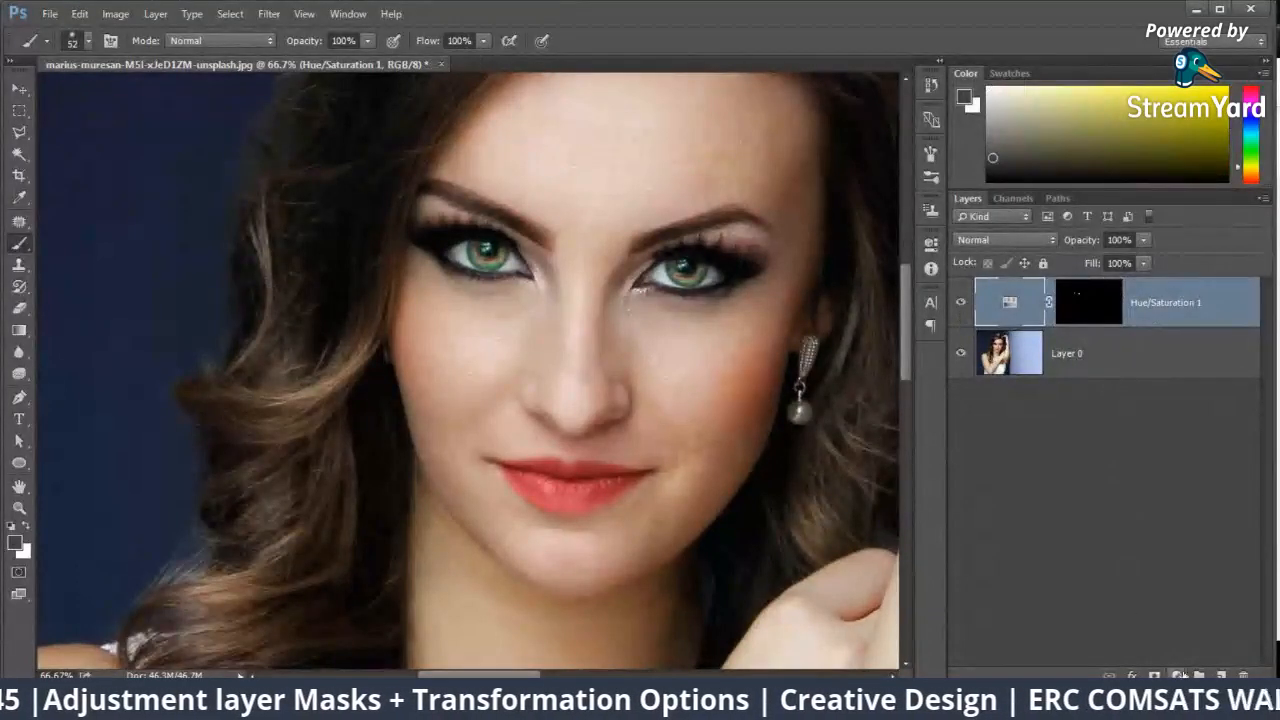
click(1177, 675)
click(1176, 470)
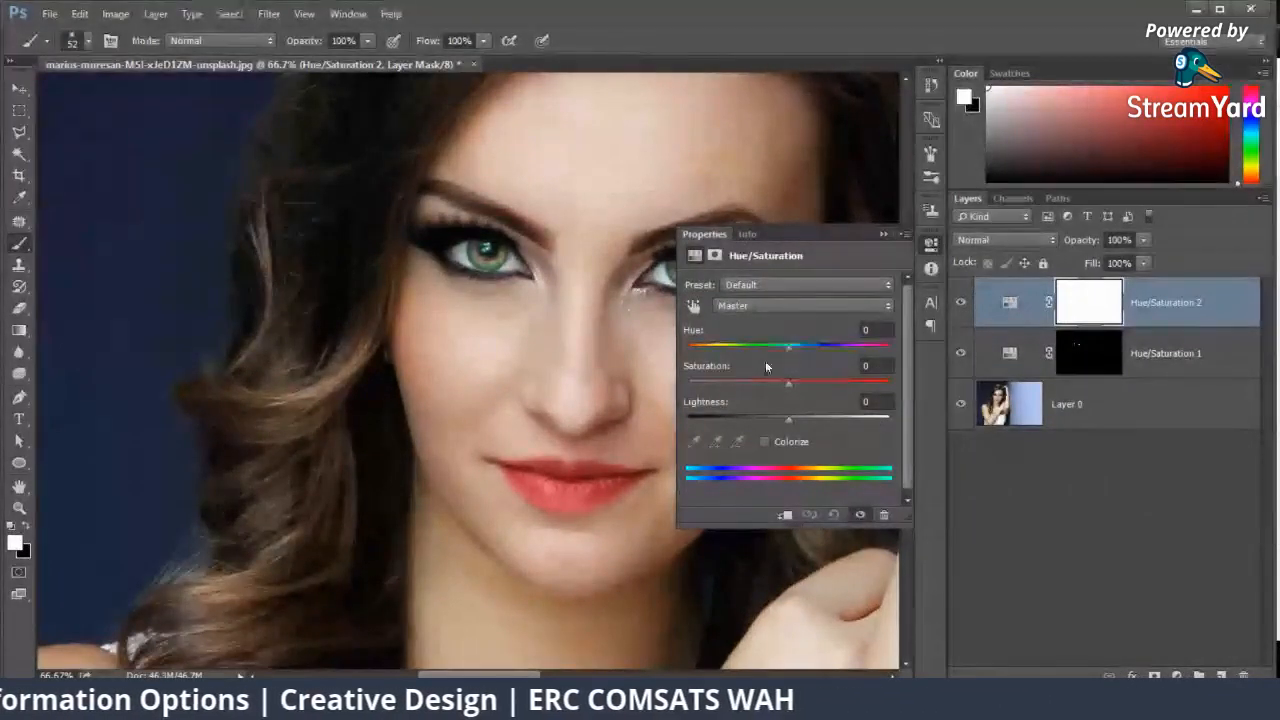
drag(787, 349, 759, 350)
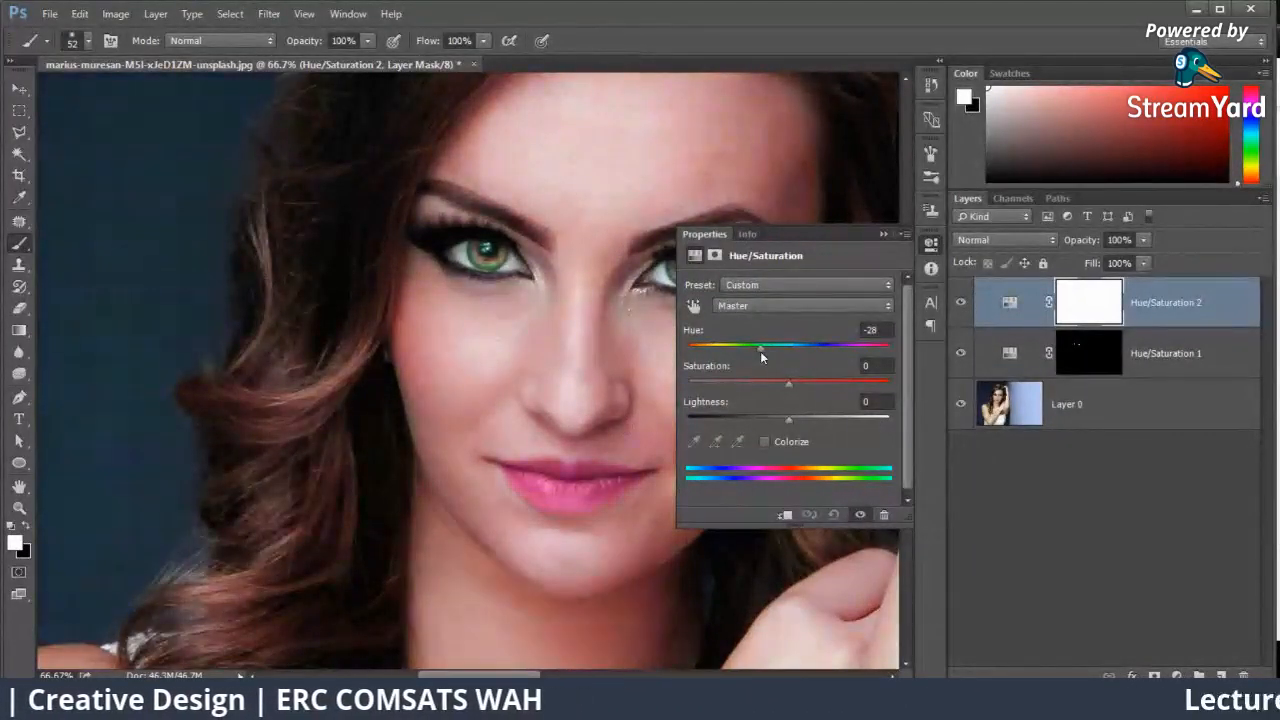
click(883, 233)
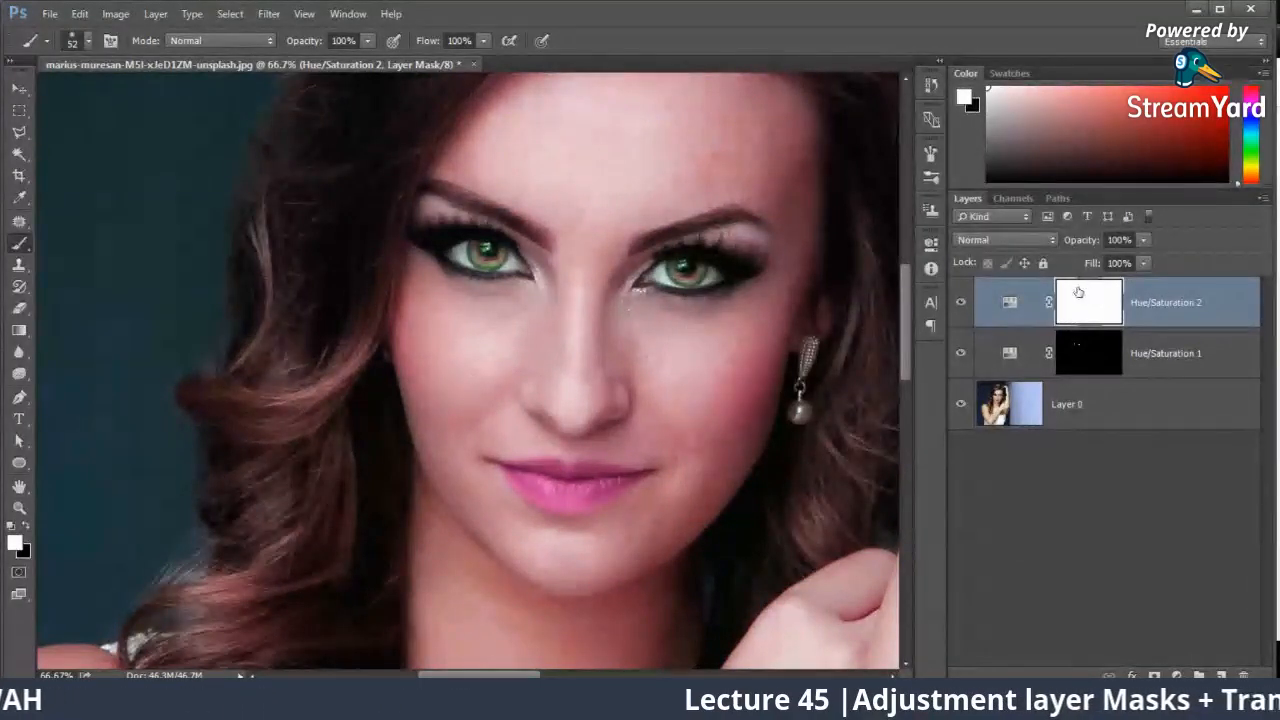
key(ctrl+i)
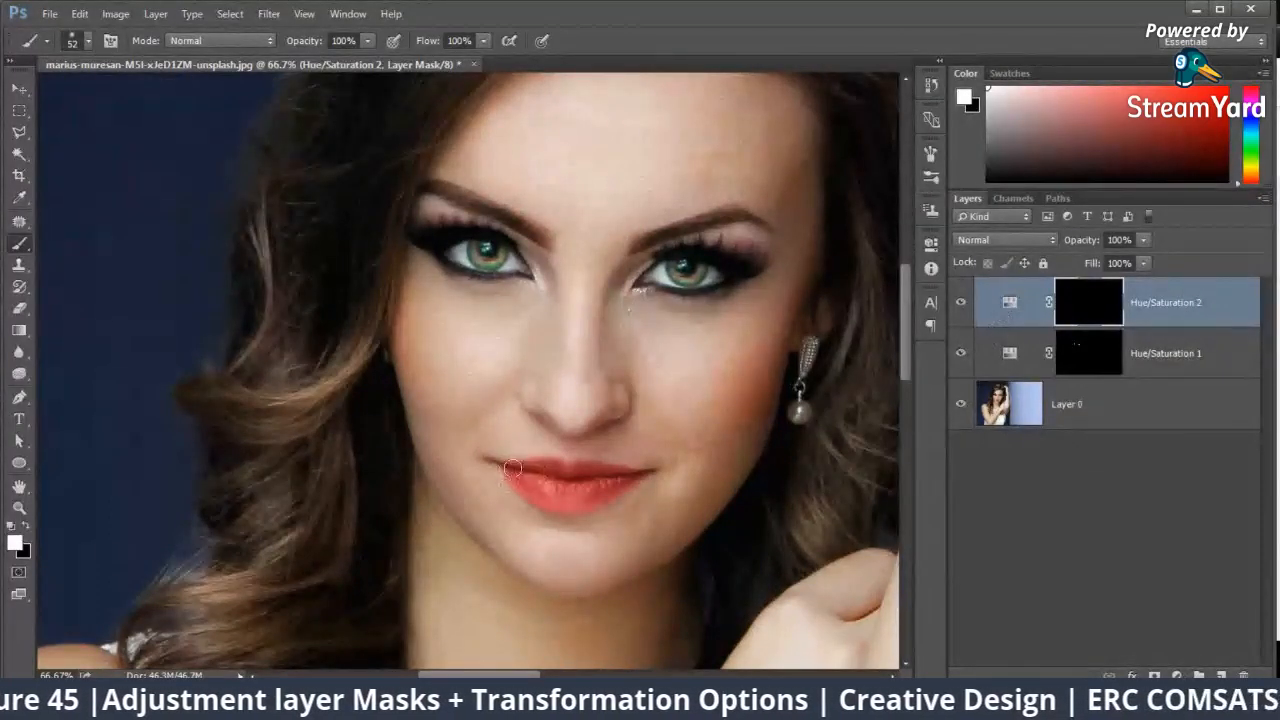
Step: Paint the lower lip white on the second adjustment layer's mask, reducing the soft brush from 52 to 26 px for the edges
key(ctrl+plus)
key(ctrl+plus)
key(ctrl+plus)
drag(513, 469, 340, 72)
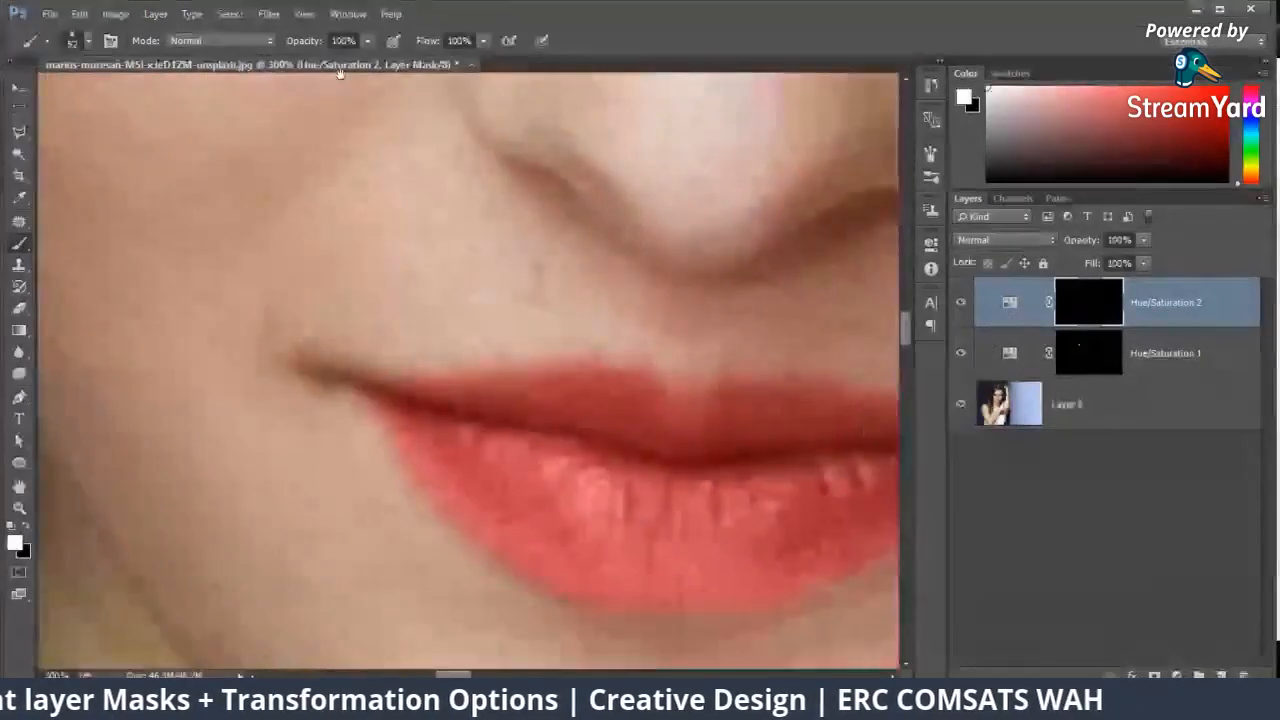
mouse_move(562, 321)
mouse_down()
mouse_move(412, 221)
mouse_move(338, 145)
mouse_up()
mouse_move(234, 247)
mouse_down()
mouse_move(221, 257)
mouse_move(352, 304)
mouse_move(488, 318)
mouse_up()
right_click(518, 312)
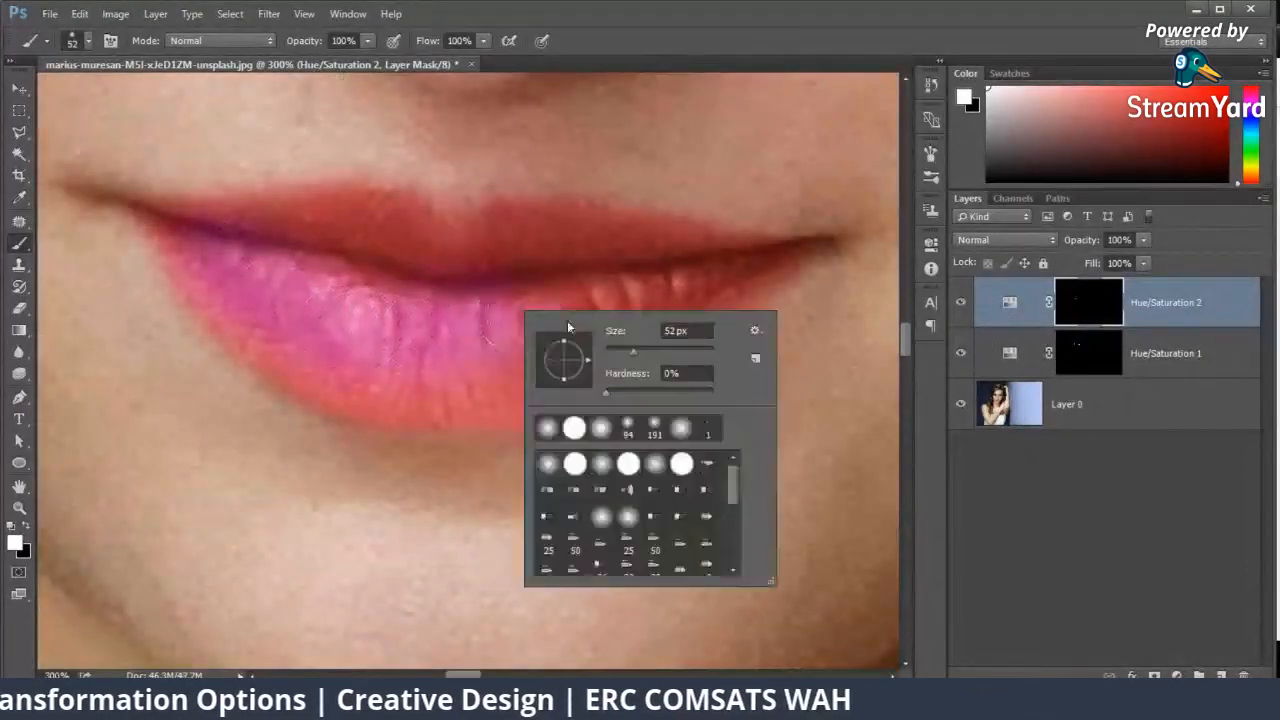
drag(630, 352, 617, 355)
mouse_move(490, 366)
mouse_down()
mouse_move(285, 318)
mouse_move(371, 380)
mouse_up()
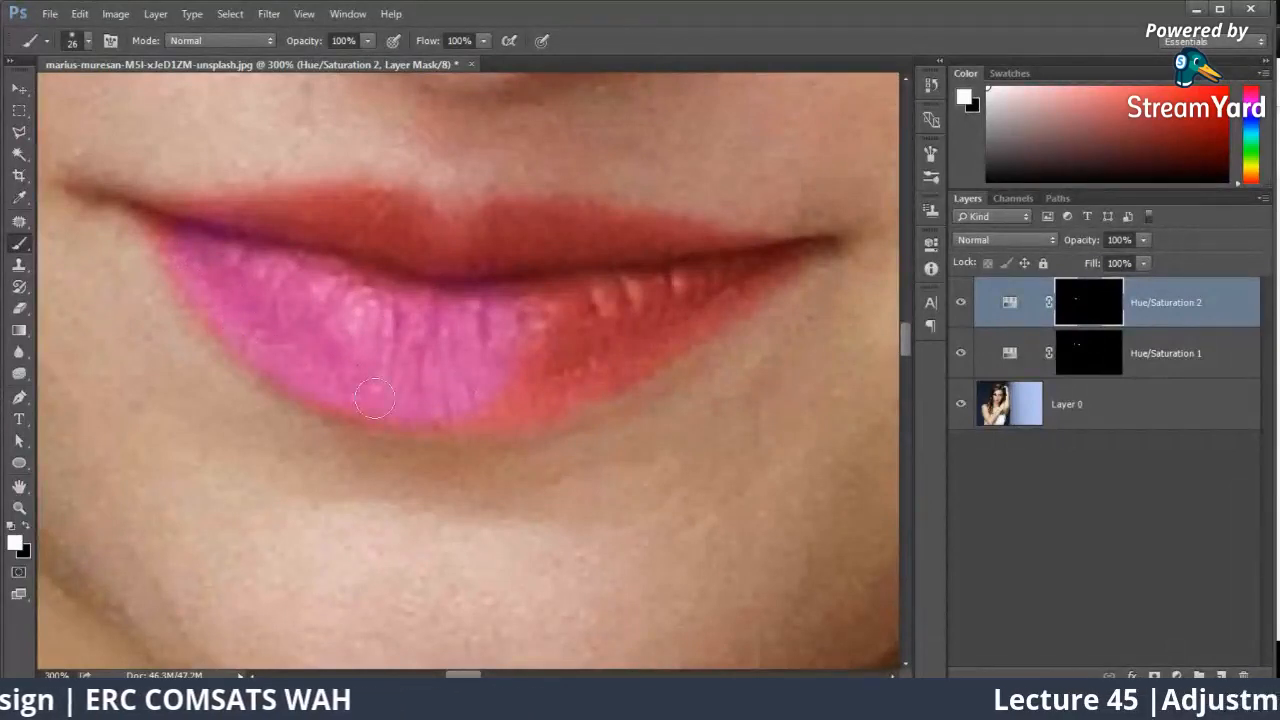
drag(507, 386, 568, 352)
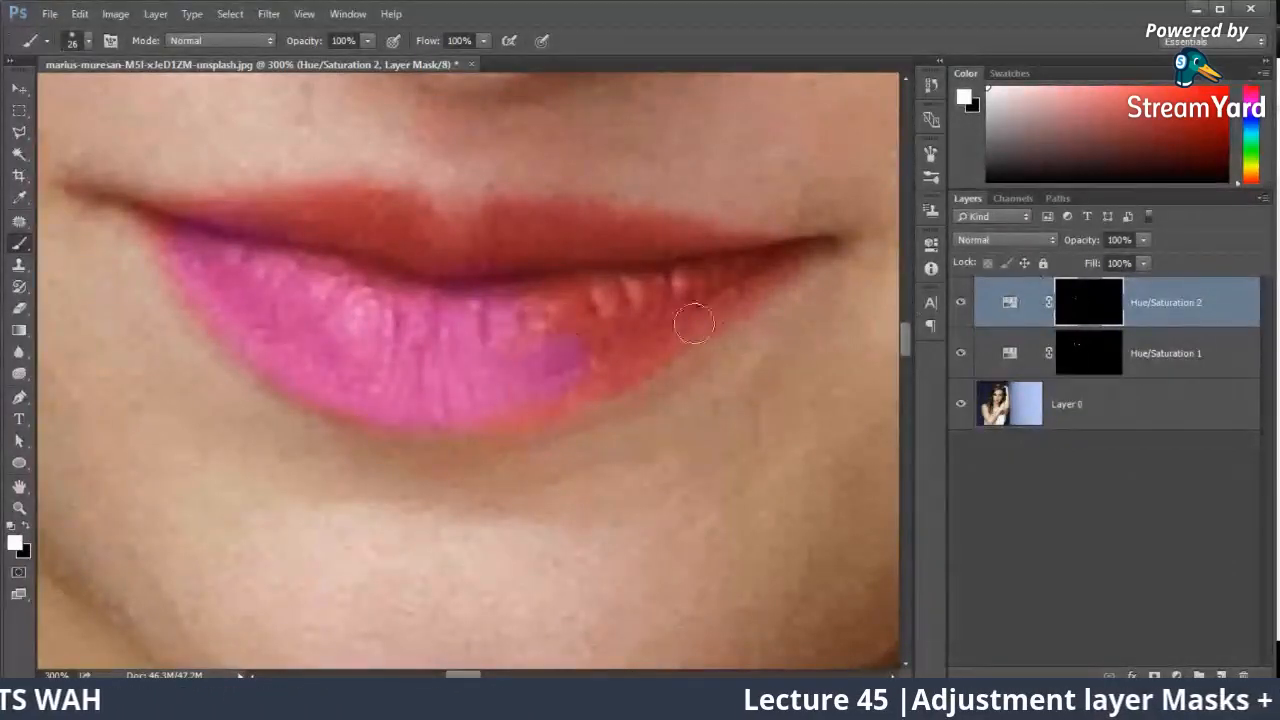
mouse_move(517, 392)
mouse_down()
mouse_move(650, 320)
mouse_move(506, 402)
mouse_move(647, 334)
mouse_move(566, 387)
mouse_move(685, 286)
mouse_move(551, 309)
mouse_move(773, 252)
mouse_move(657, 317)
mouse_move(785, 252)
mouse_up()
Step: Reduce the brush to 17 px and paint the upper lip and remaining lip edges white on the mask
right_click(852, 273)
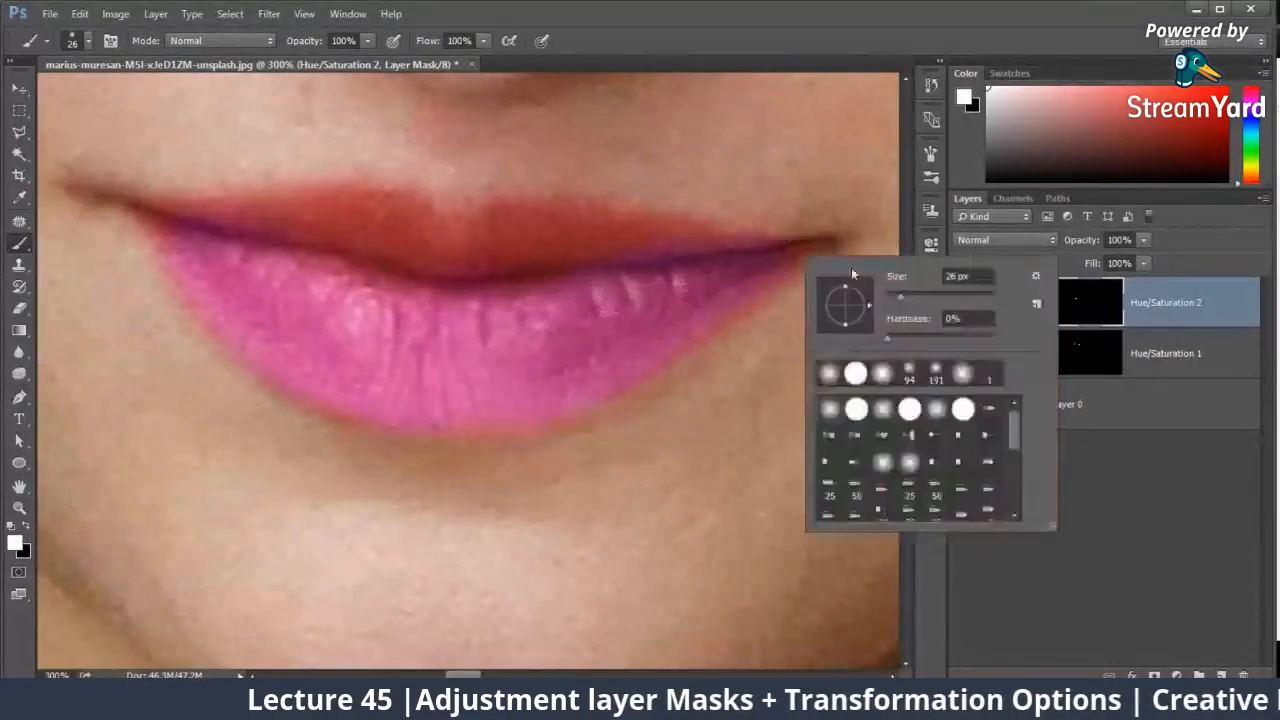
drag(894, 296, 888, 296)
key(Return)
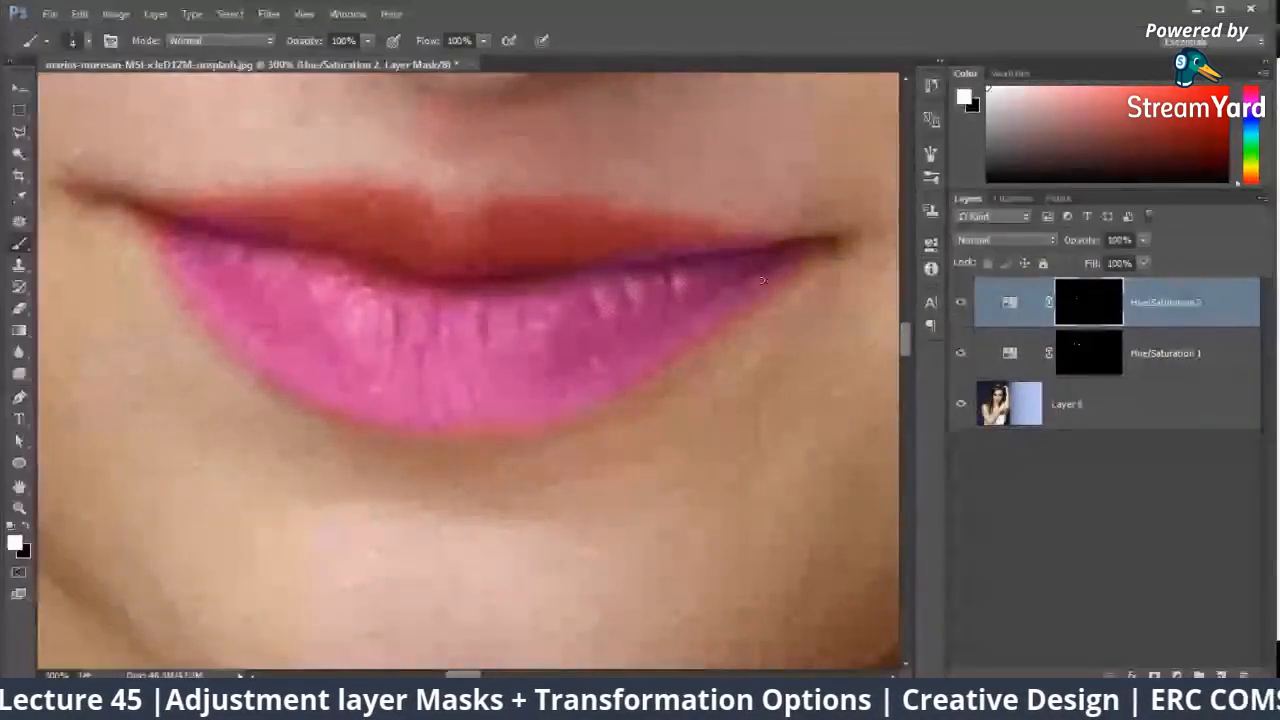
right_click(716, 308)
drag(802, 336, 806, 336)
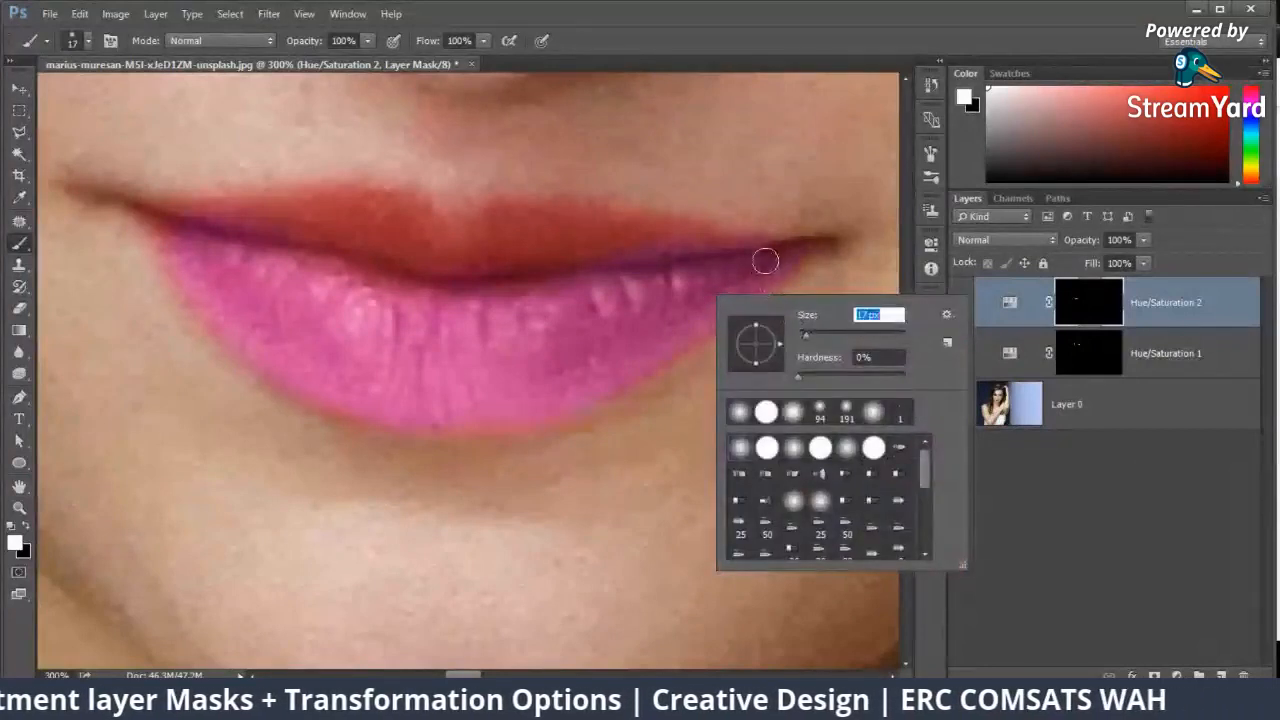
drag(766, 262, 680, 237)
drag(517, 213, 474, 257)
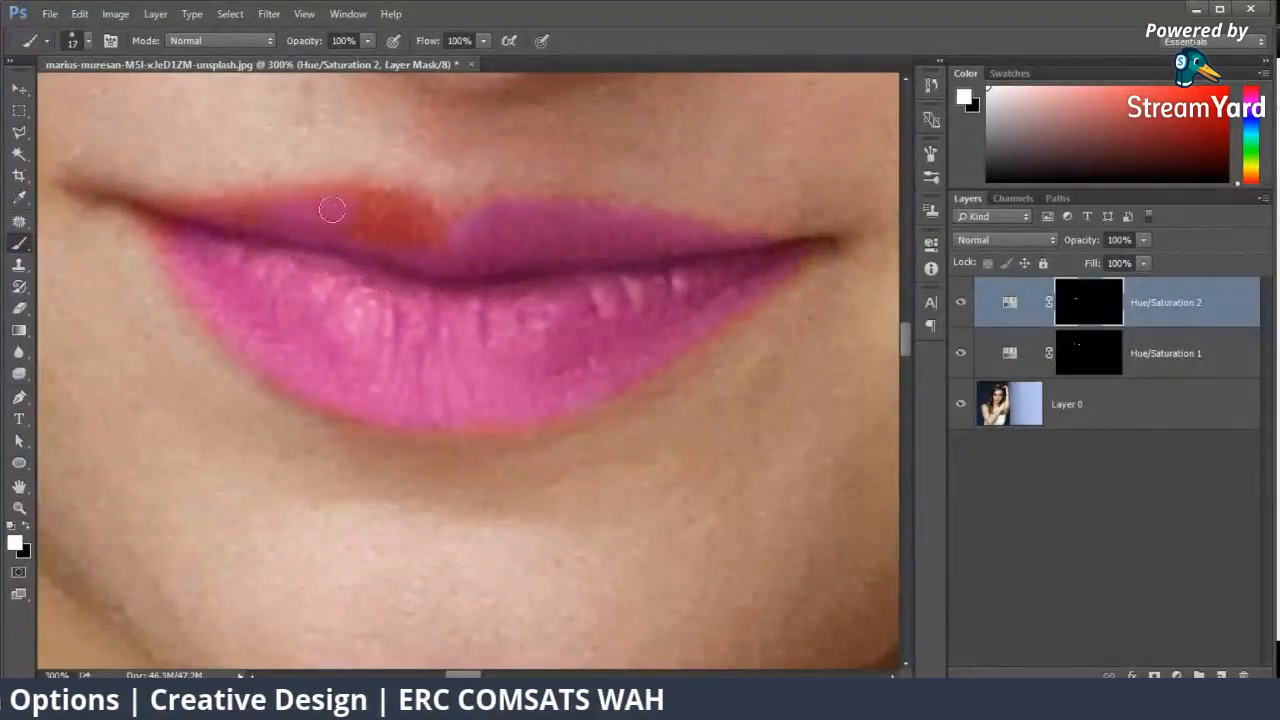
Step: Paint the left corner of the lips white on the mask with a 12 px brush
mouse_move(427, 215)
mouse_down()
mouse_move(380, 237)
mouse_move(451, 251)
mouse_move(643, 351)
mouse_up()
right_click(400, 308)
drag(522, 343, 519, 343)
drag(386, 310, 293, 270)
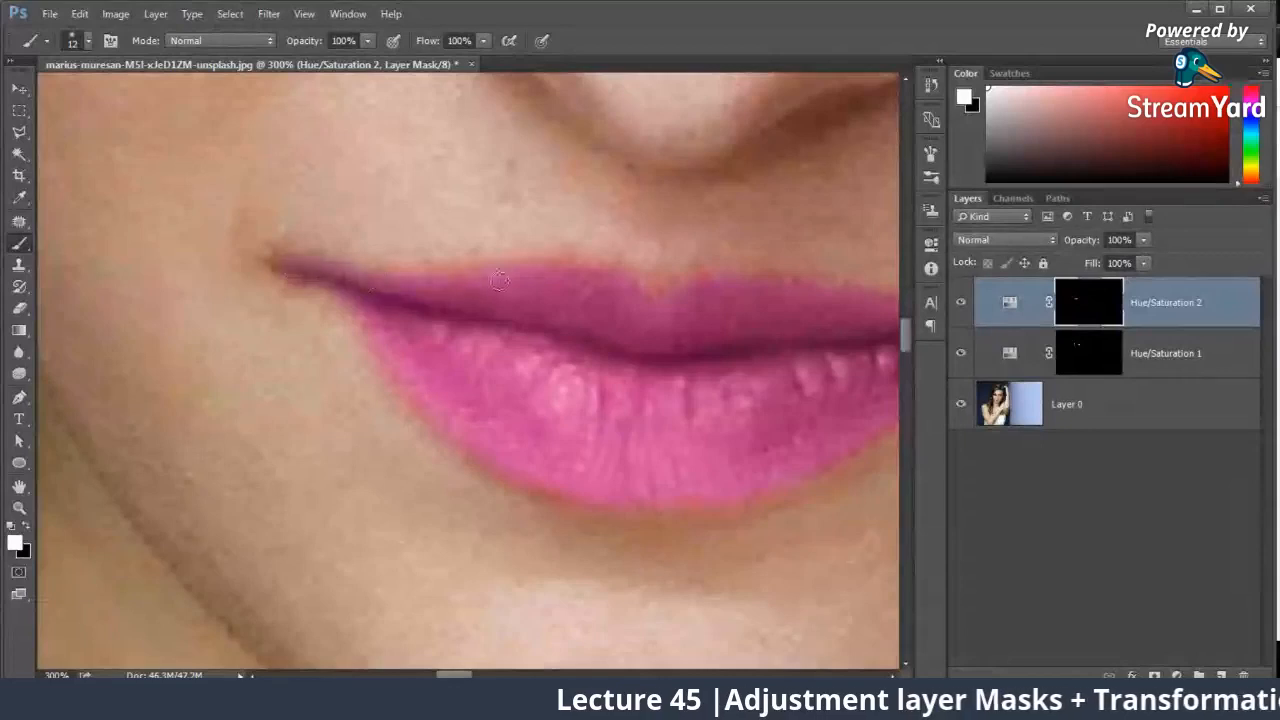
Step: Switch the brush color to black and mask out the color spill around the left corner of the mouth
click(28, 526)
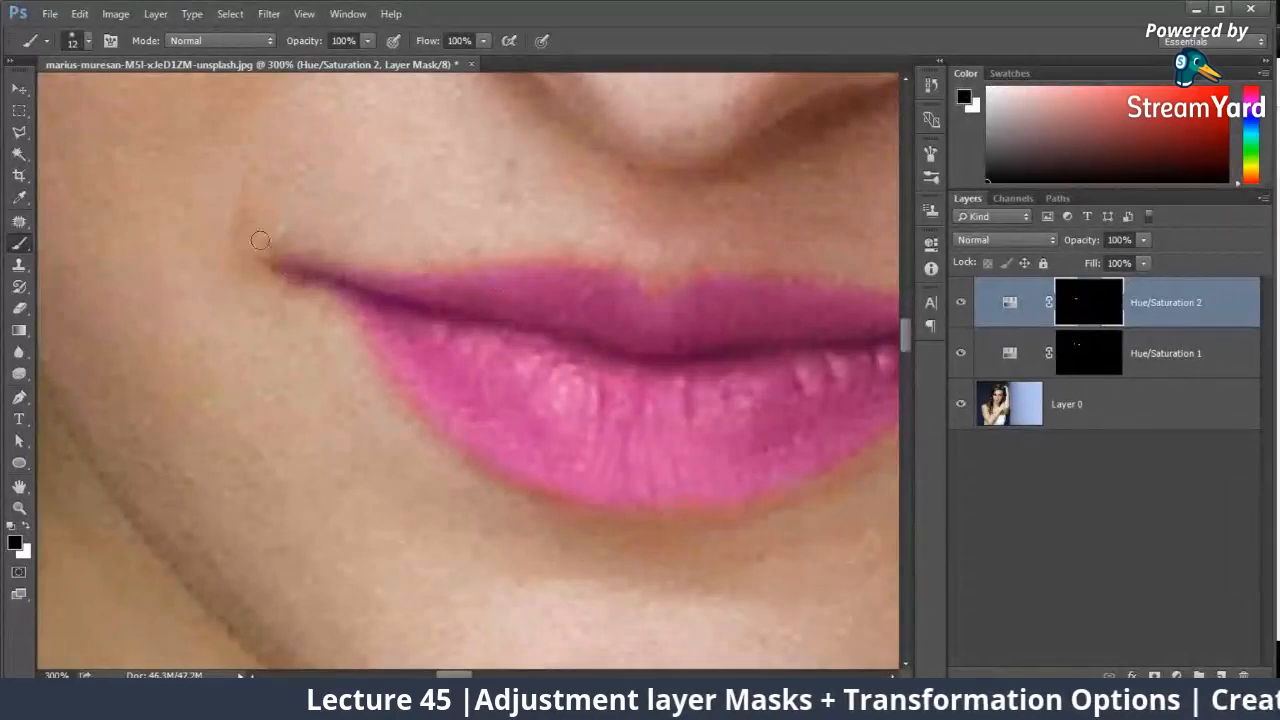
drag(259, 241, 326, 307)
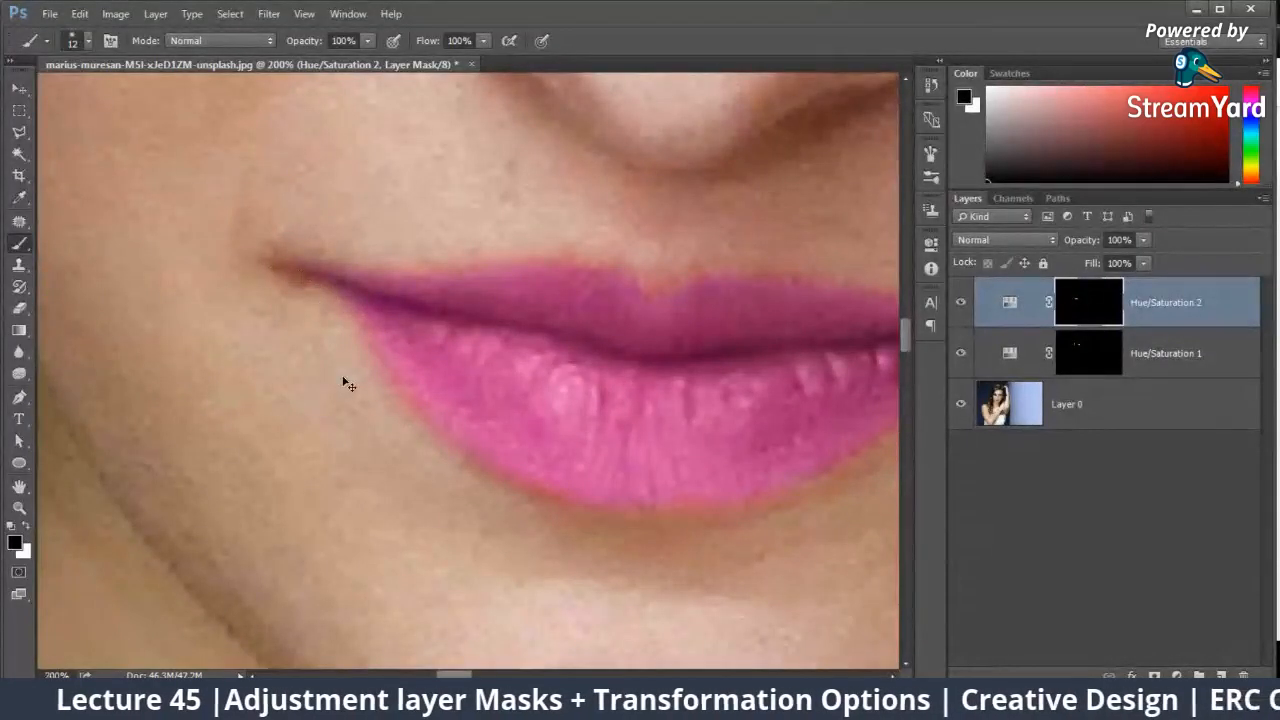
scroll(343, 384, down, 4)
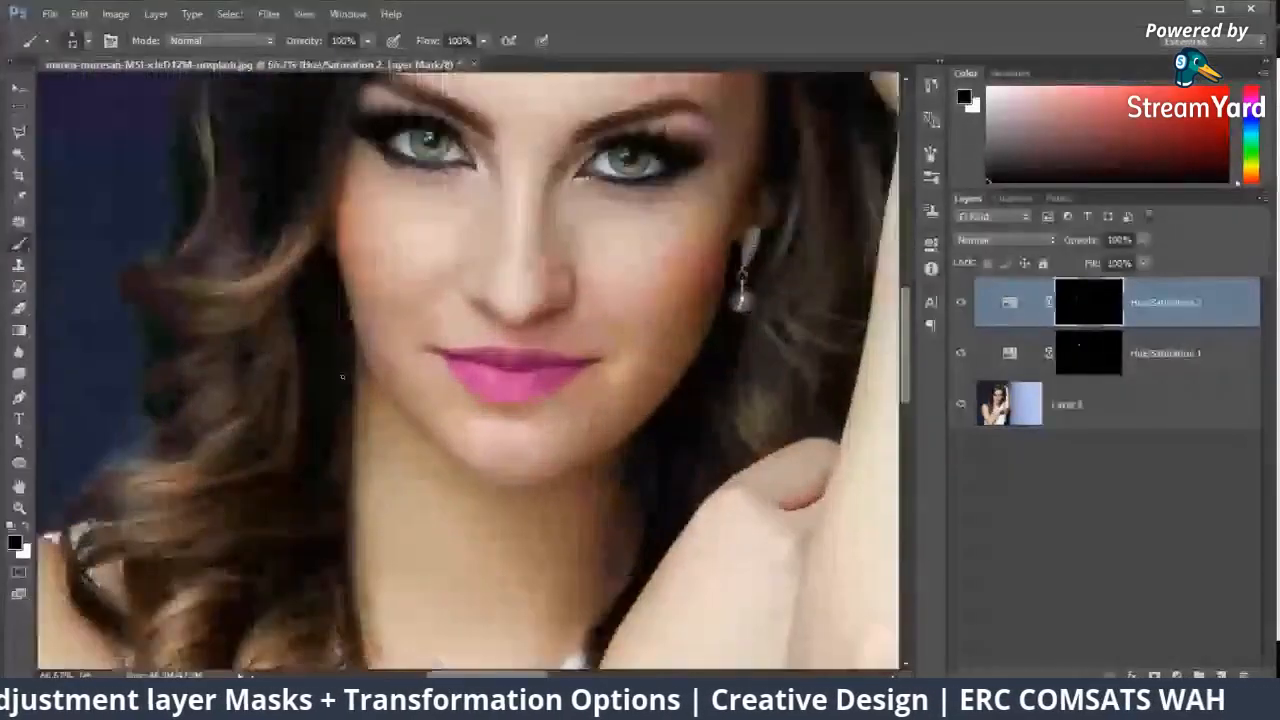
scroll(430, 290, down, 2)
scroll(427, 291, down, 2)
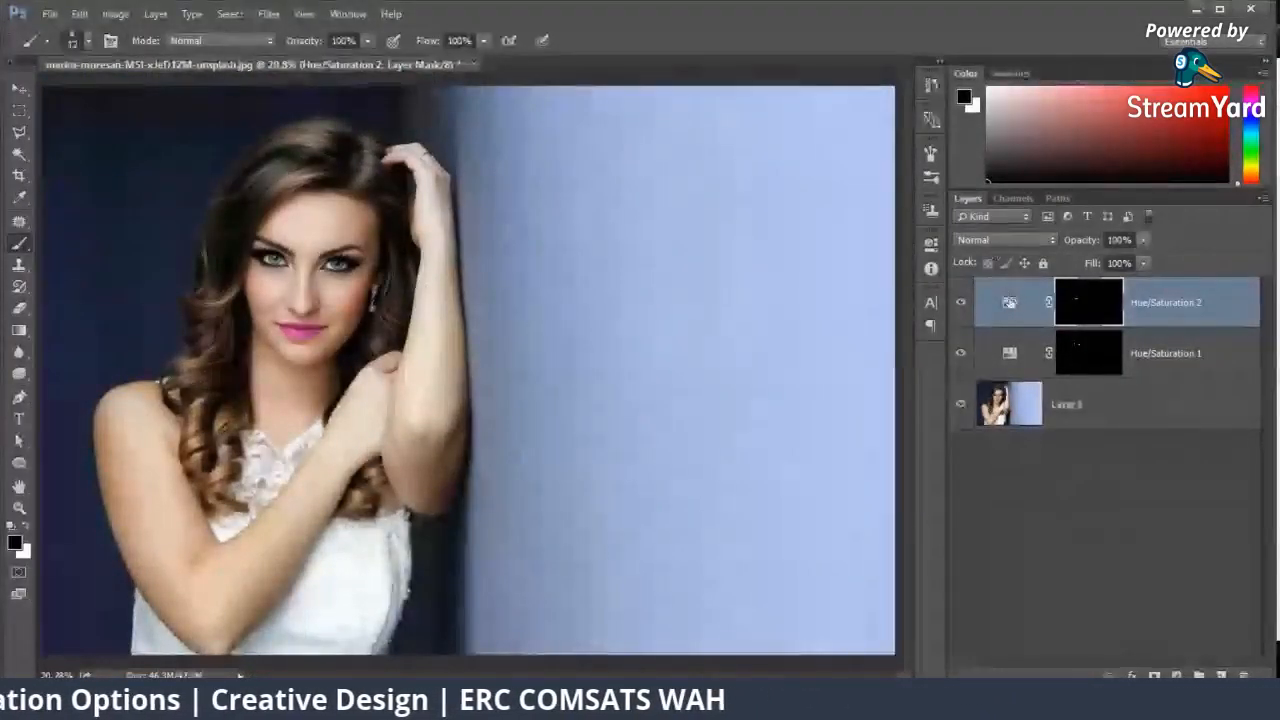
Step: Set the lip adjustment layer's hue to +17 and compare the result by toggling the layer's visibility
double_click(1010, 302)
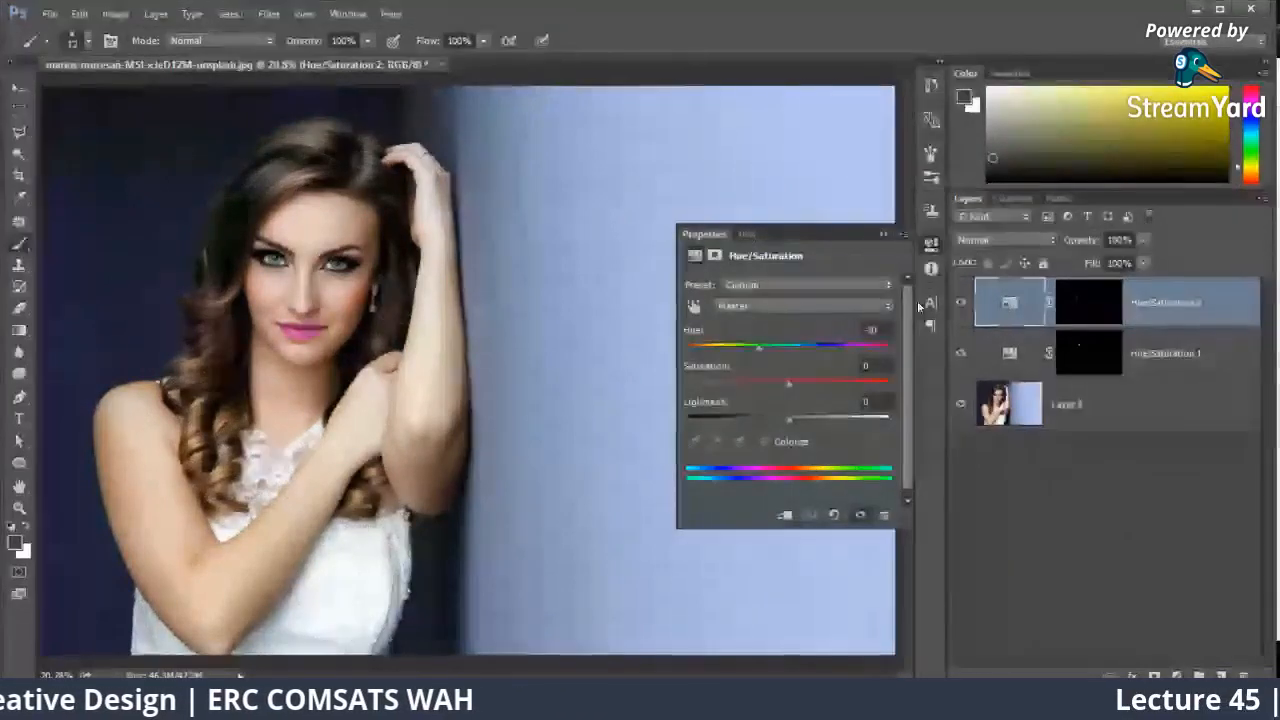
mouse_move(789, 346)
mouse_down()
mouse_move(688, 348)
mouse_move(797, 362)
mouse_up()
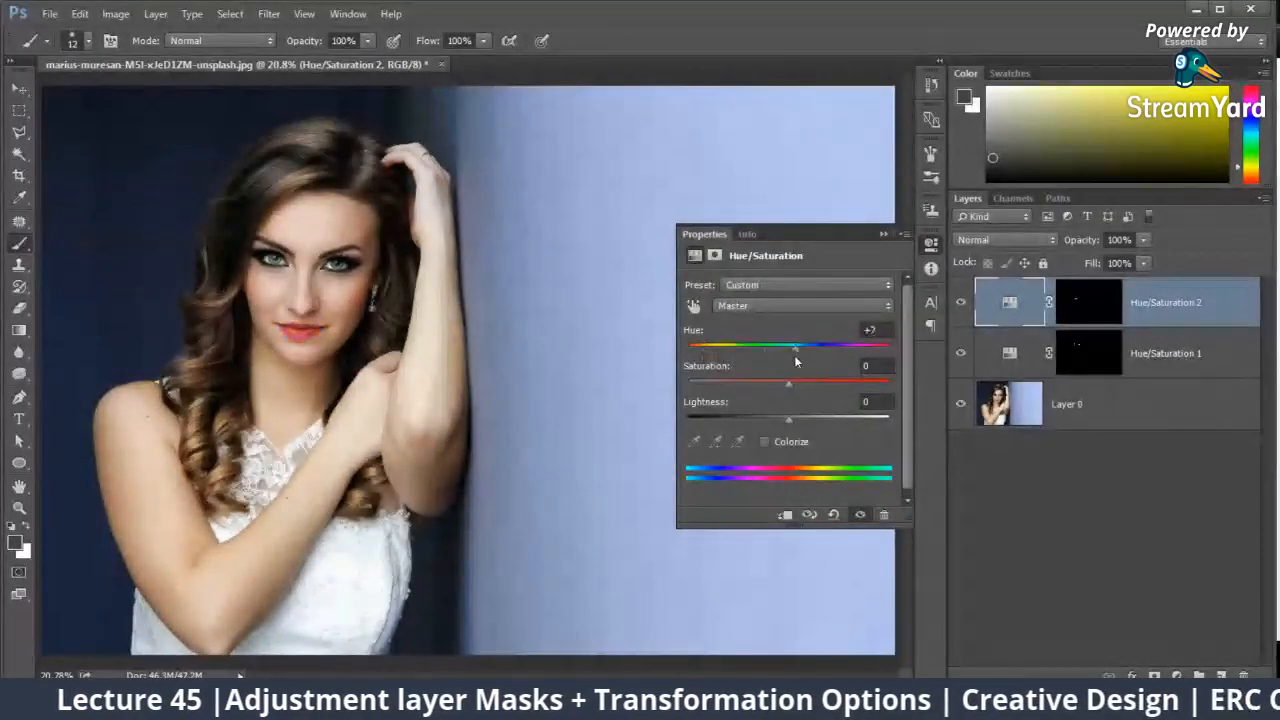
click(884, 234)
click(955, 303)
click(957, 303)
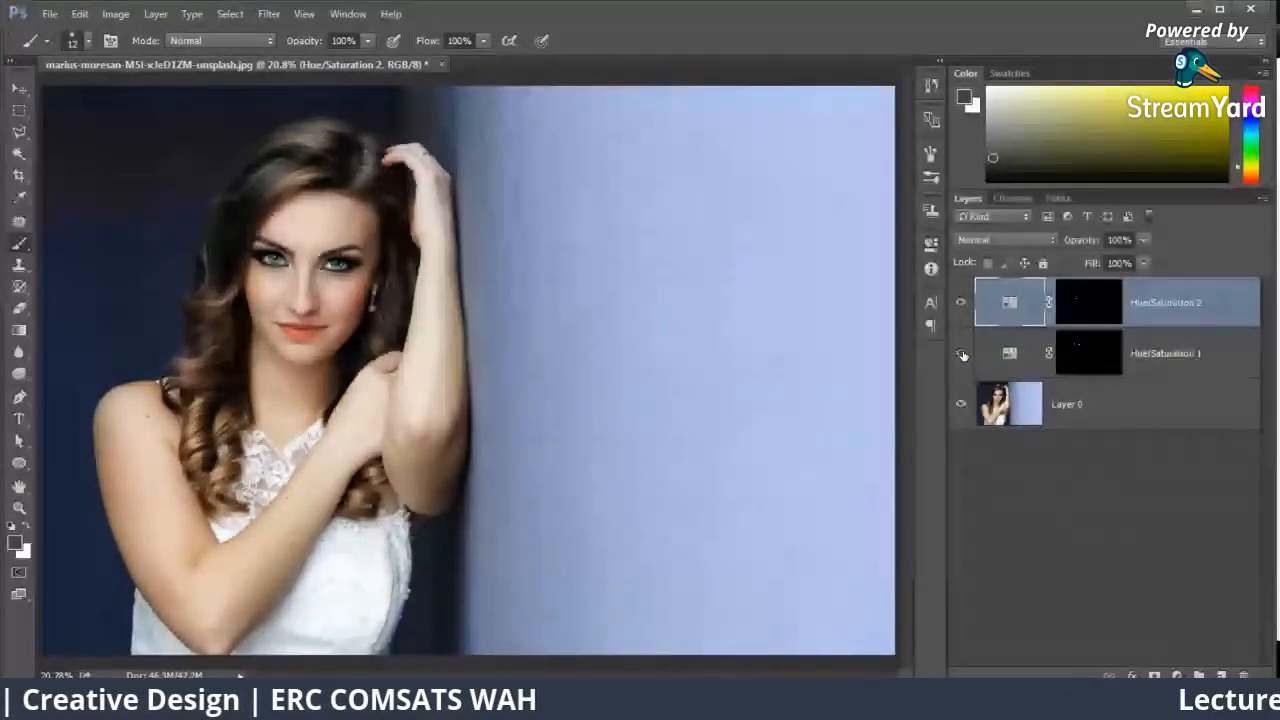
Step: Set the eye adjustment layer's hue to -56 and close its settings
click(1002, 358)
double_click(1002, 356)
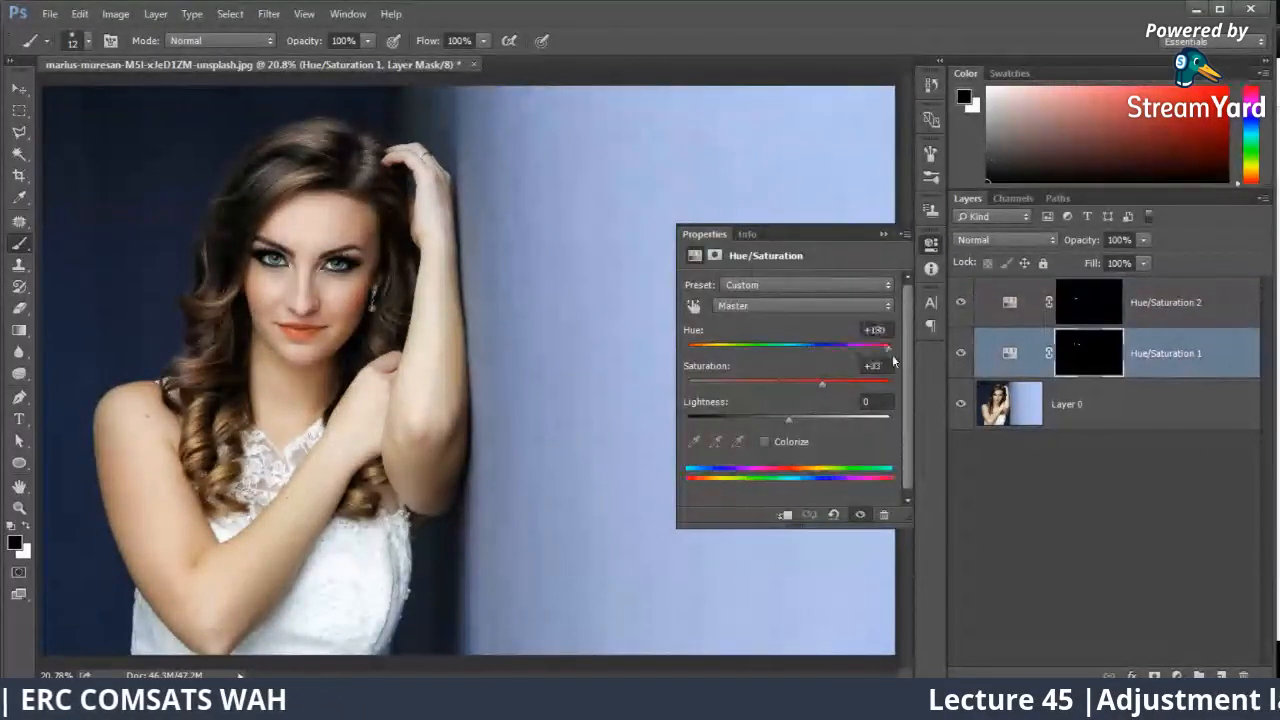
drag(889, 346, 739, 353)
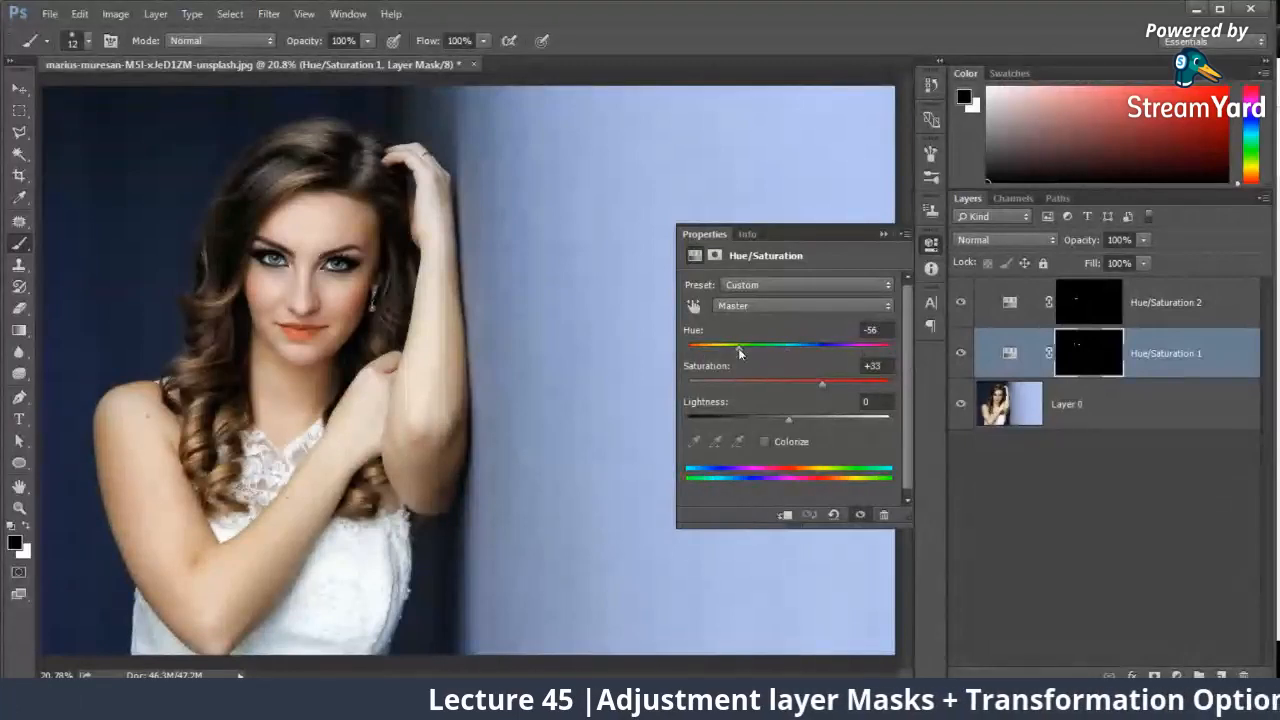
click(882, 234)
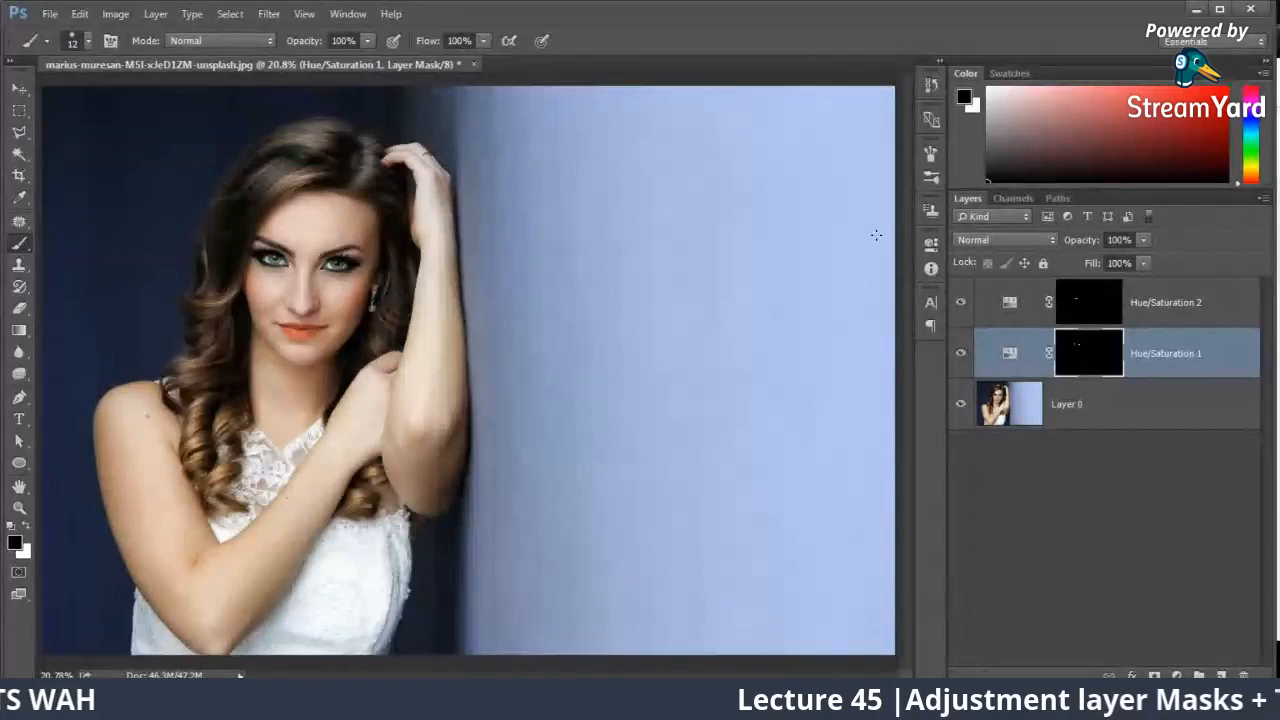
Step: Delete both existing Hue/Saturation layers and add a fresh Hue/Saturation adjustment layer above the photo
shift+click(1131, 301)
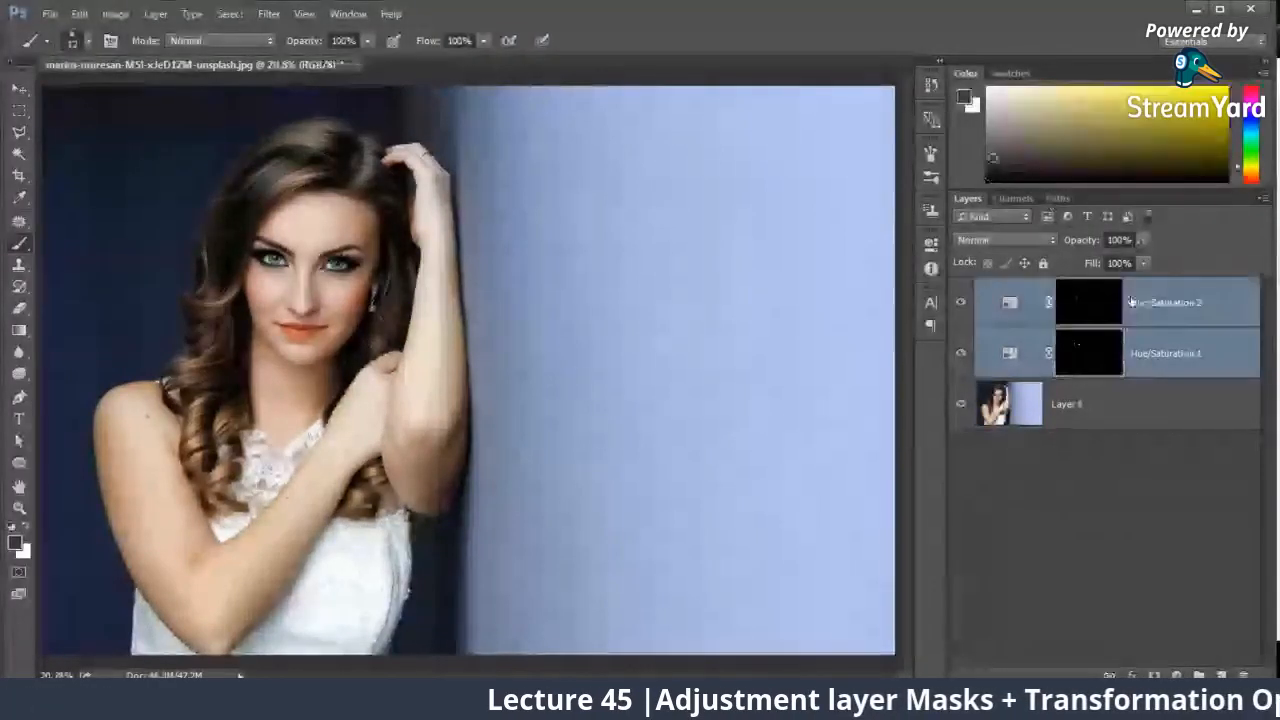
key(Delete)
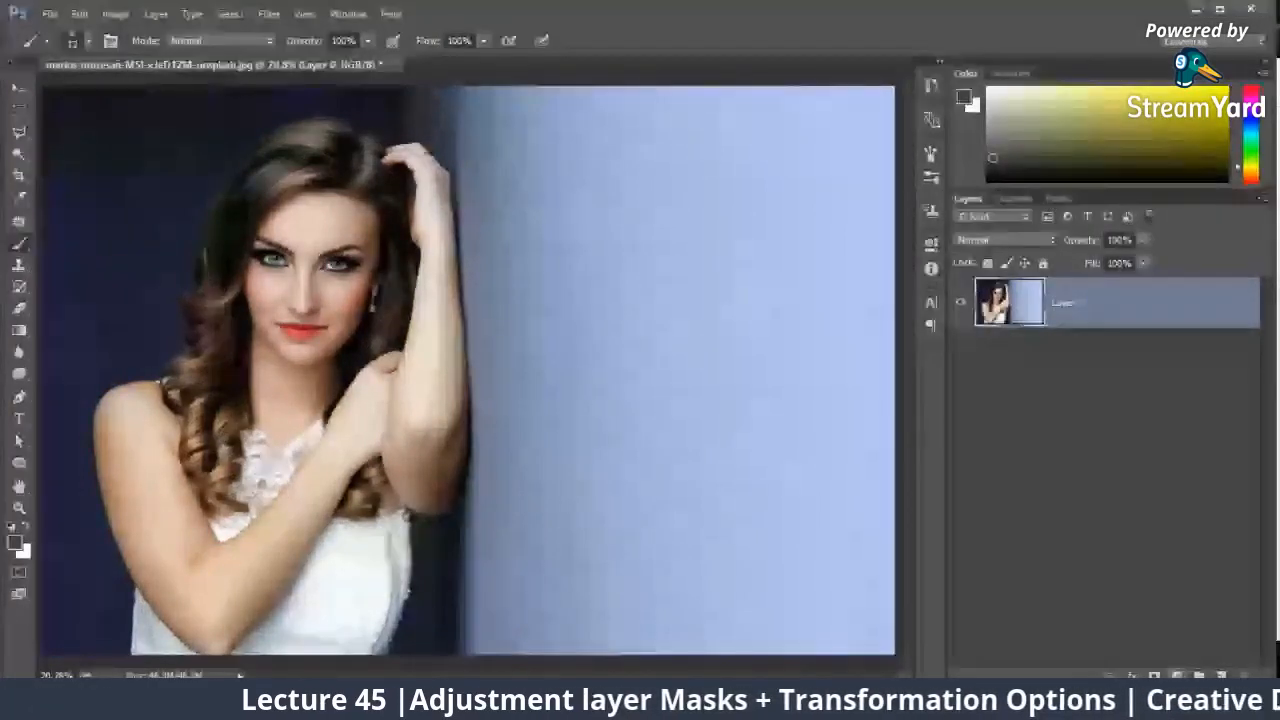
click(1177, 676)
click(1157, 477)
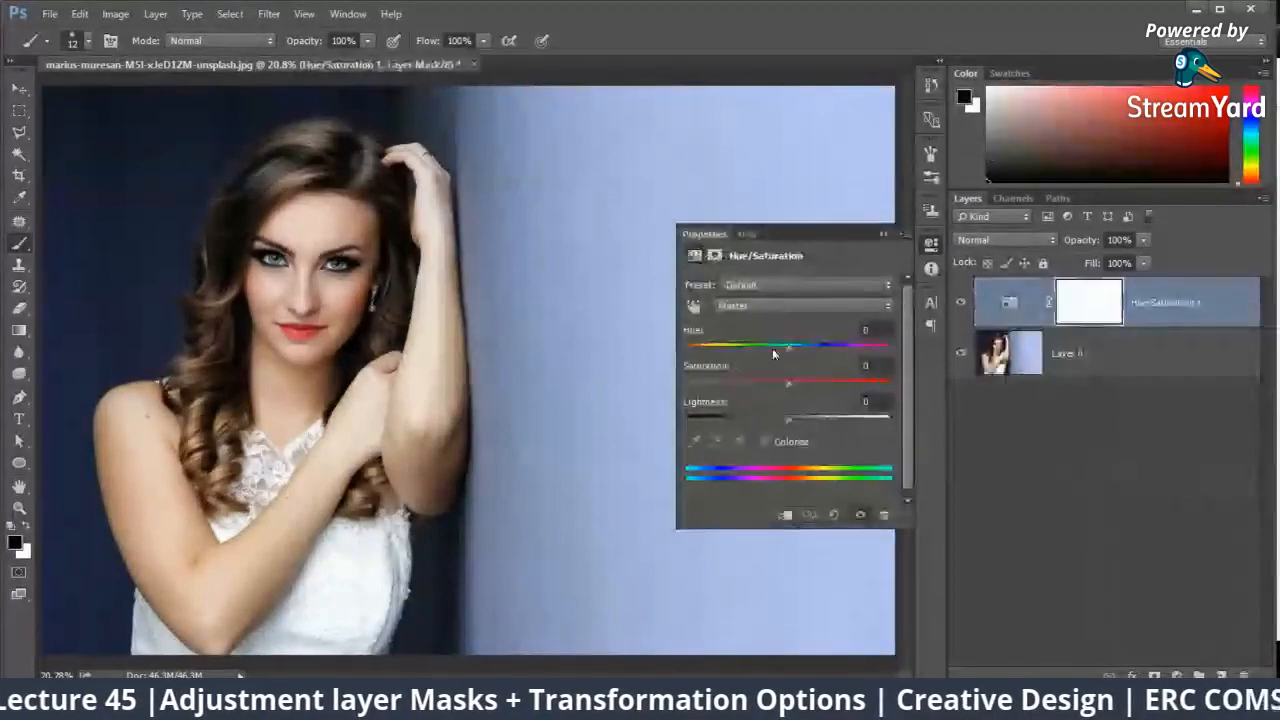
Step: Shift the new adjustment layer's hue until the lips turn purple, and invert its mask to black
drag(772, 352, 736, 352)
click(882, 232)
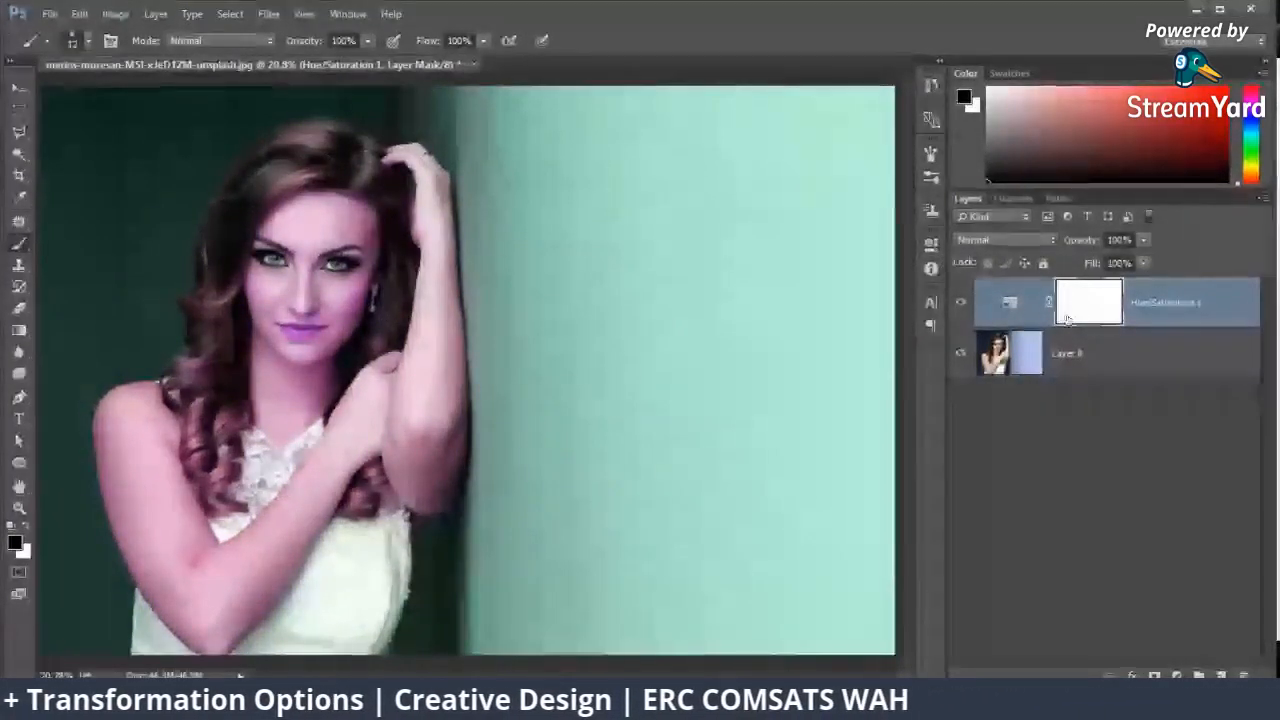
key(ctrl+i)
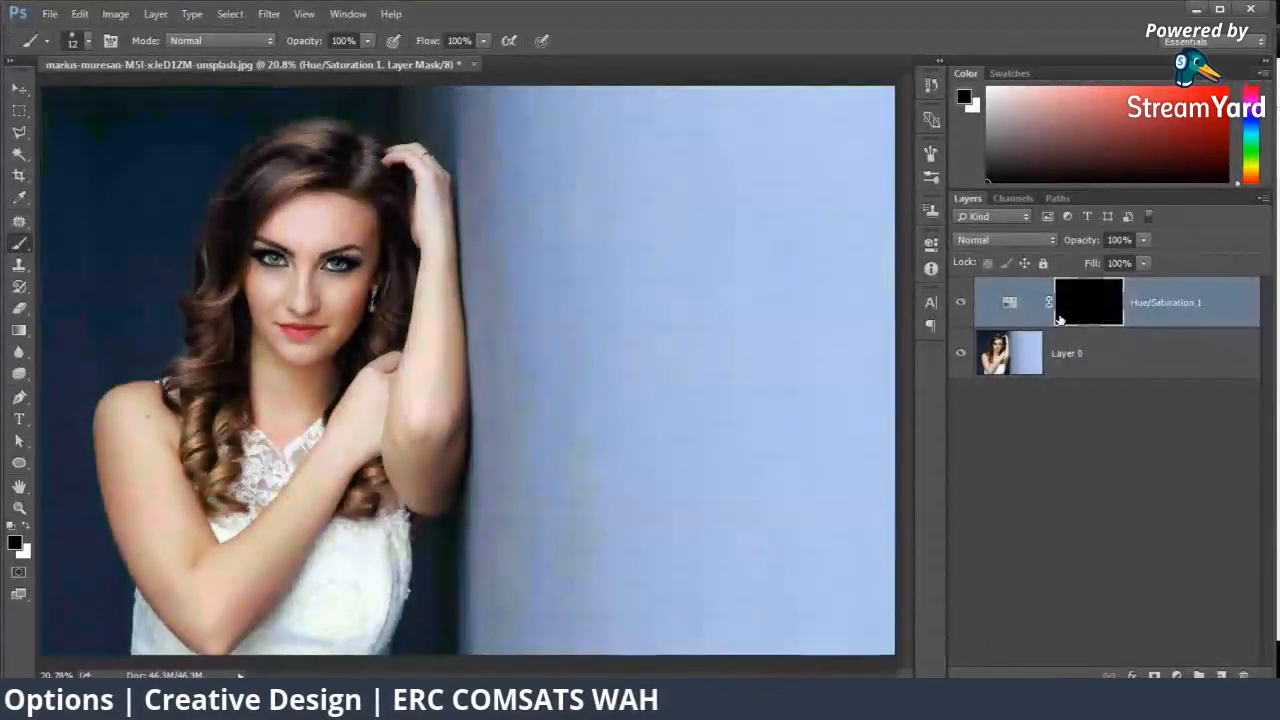
Step: Paint the upper lip and the outline of the lower lip on the mask with a white 27 px brush
key(ctrl+plus)
key(ctrl+plus)
key(ctrl+plus)
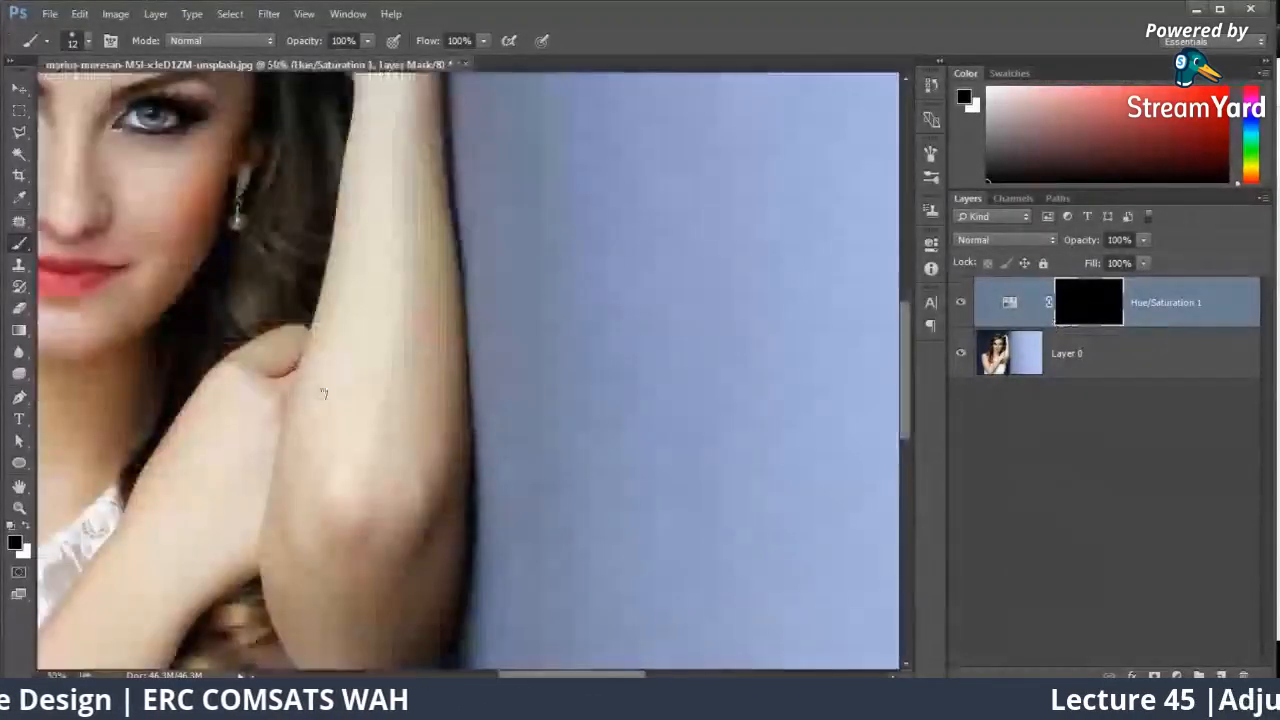
drag(140, 308, 609, 391)
key(ctrl+plus)
key(ctrl+plus)
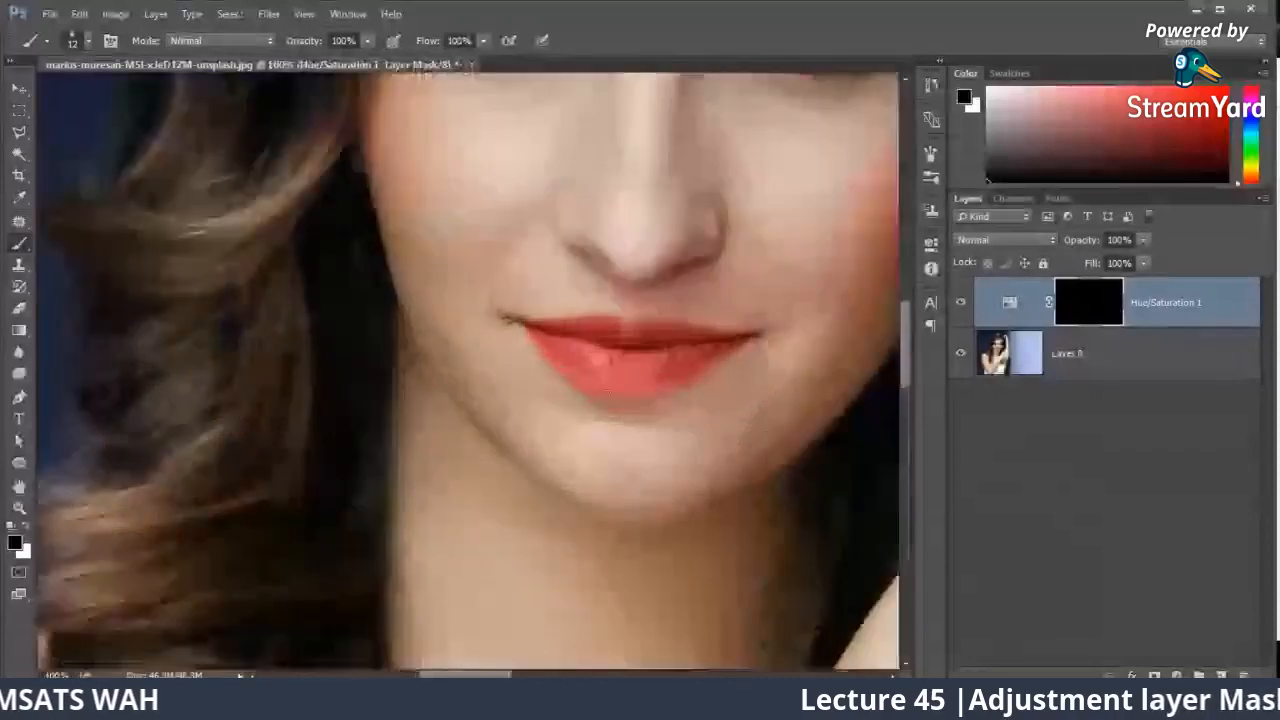
right_click(617, 334)
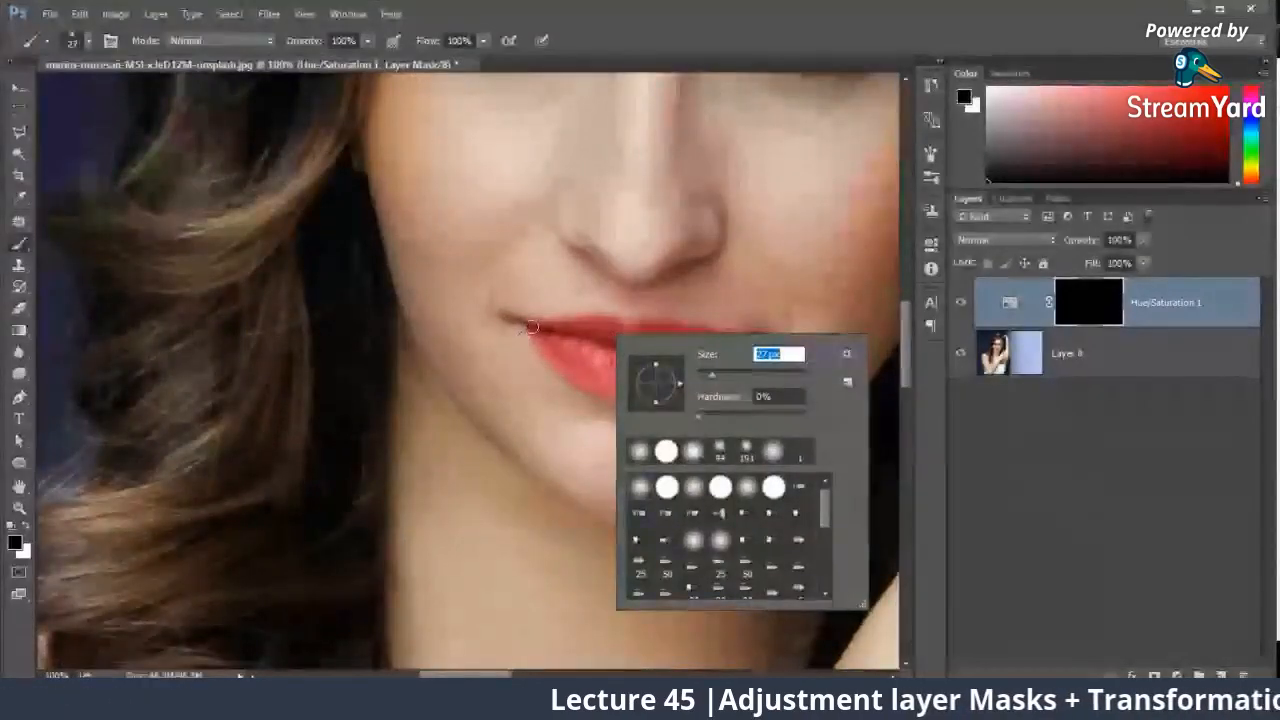
drag(531, 327, 593, 327)
click(27, 537)
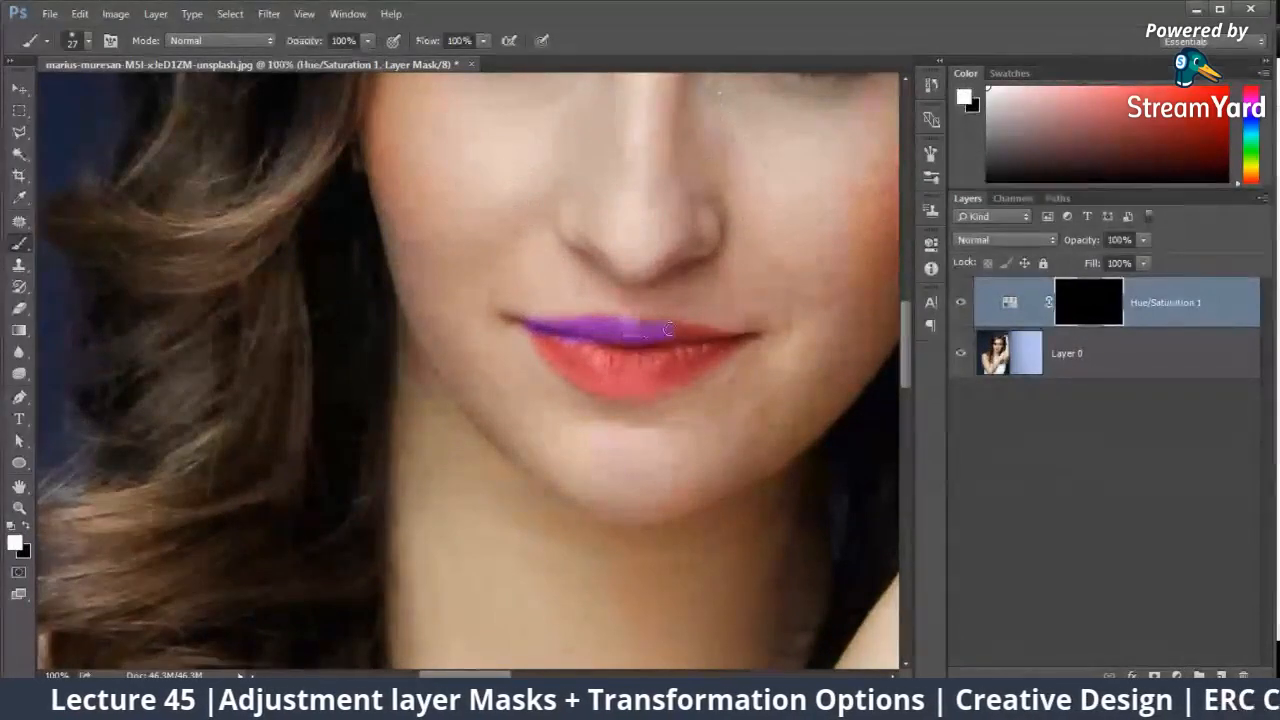
drag(695, 332, 681, 368)
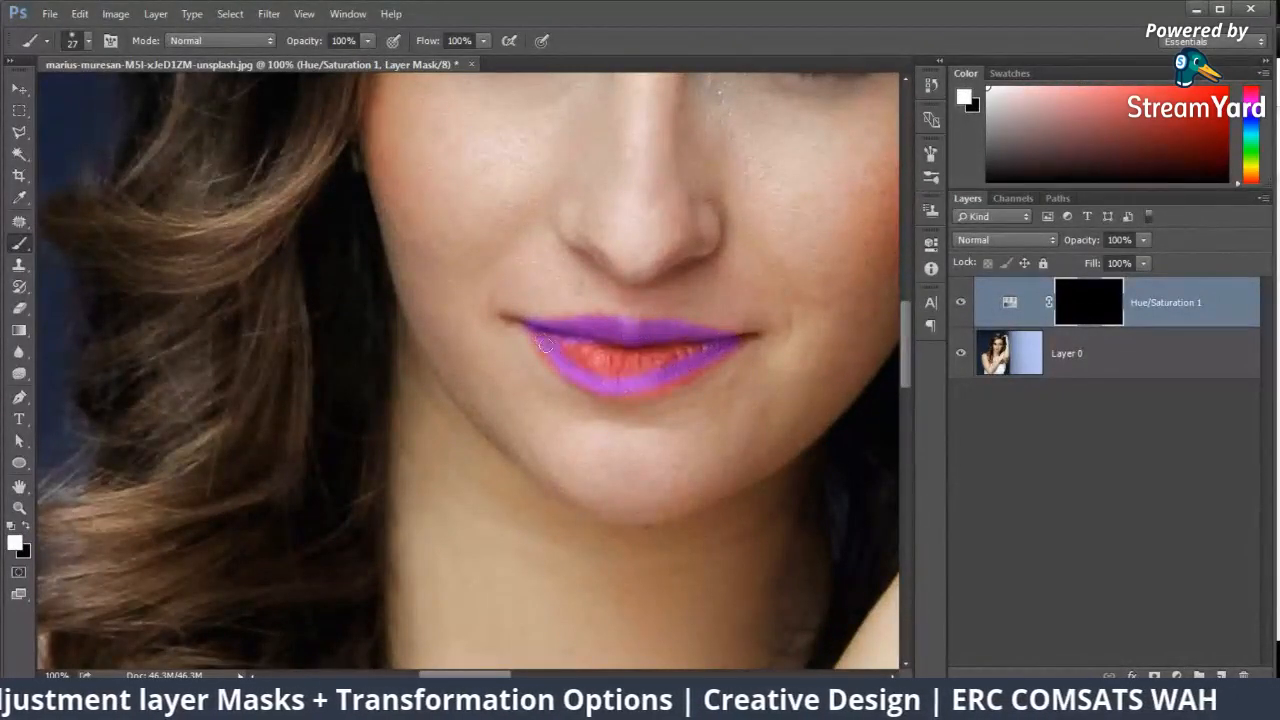
Step: Fill in the lower lip's remaining red areas with white on the adjustment layer's mask
drag(545, 343, 578, 370)
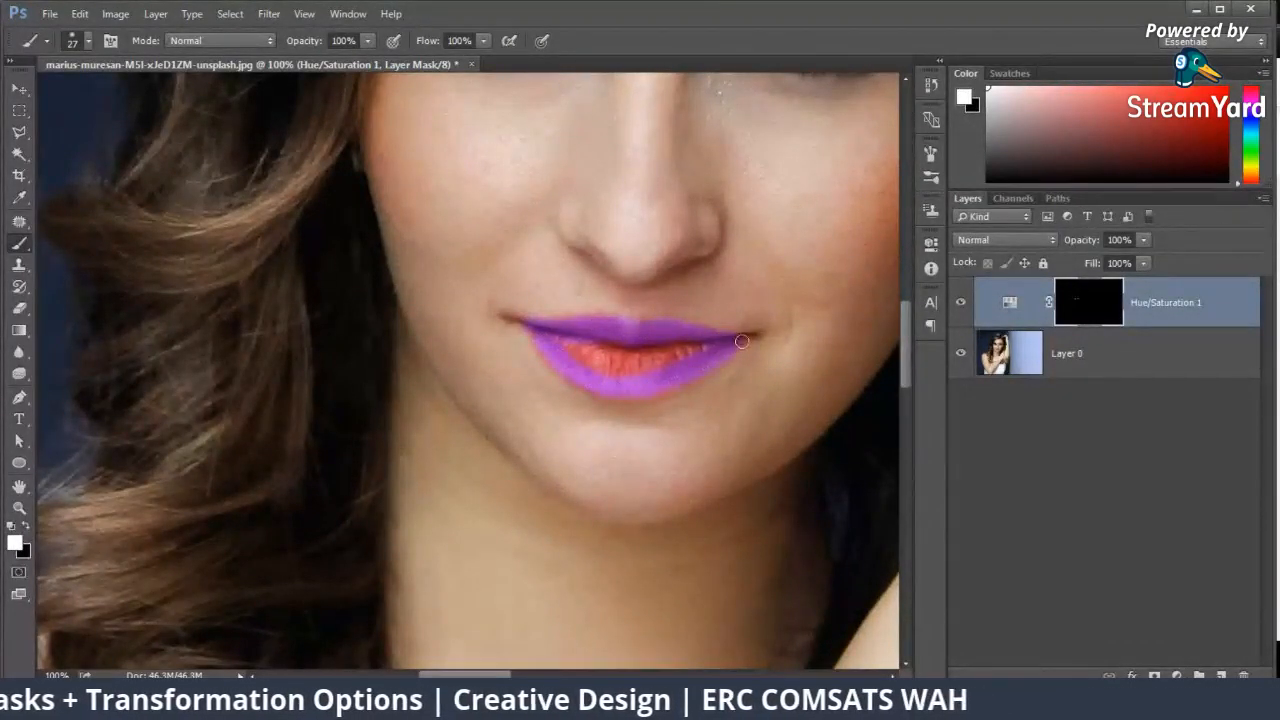
drag(741, 341, 687, 364)
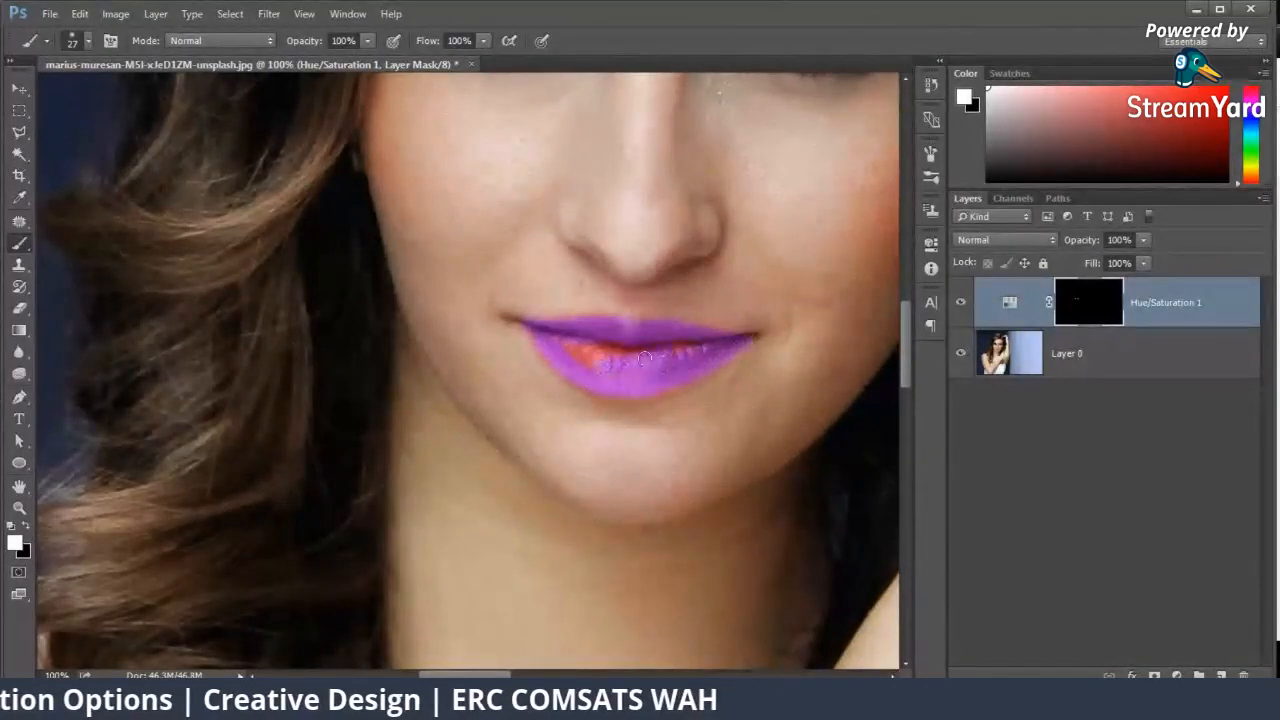
drag(558, 339, 657, 349)
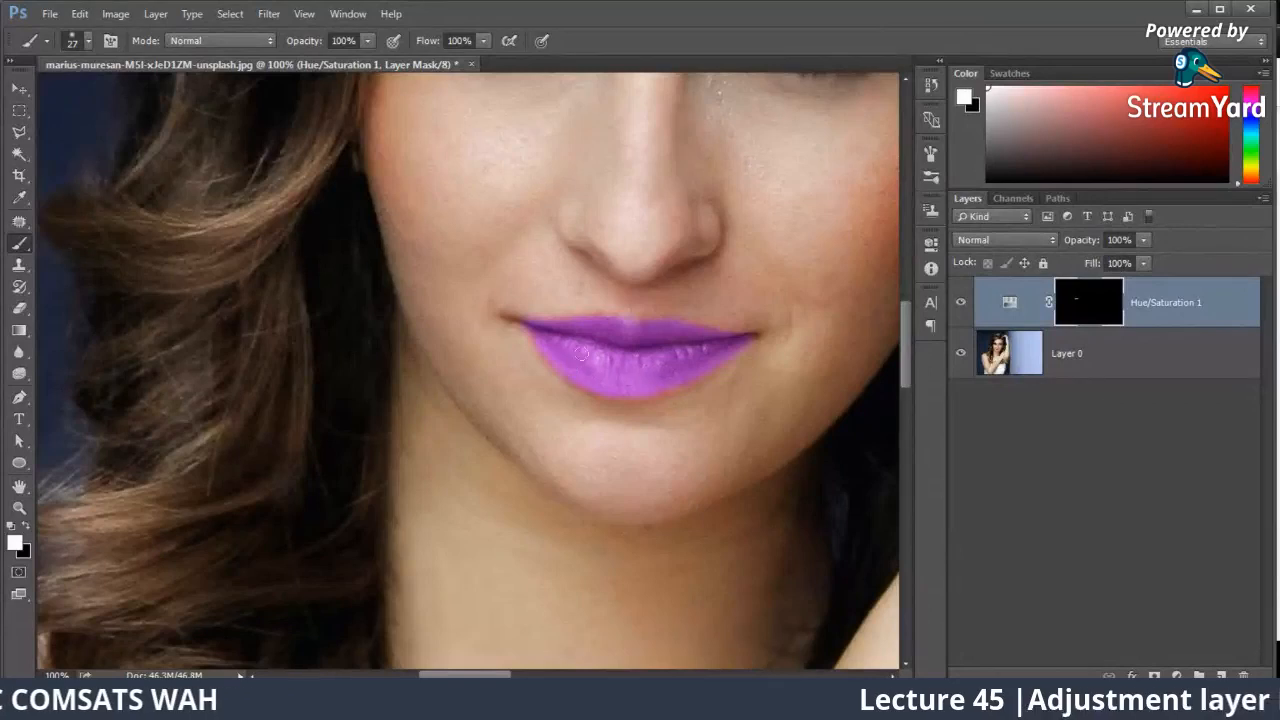
Step: Lower the brush opacity to 31% and its size to 7 px, and refine the mask at the left corner of the mouth
key(ctrl+plus)
key(ctrl+plus)
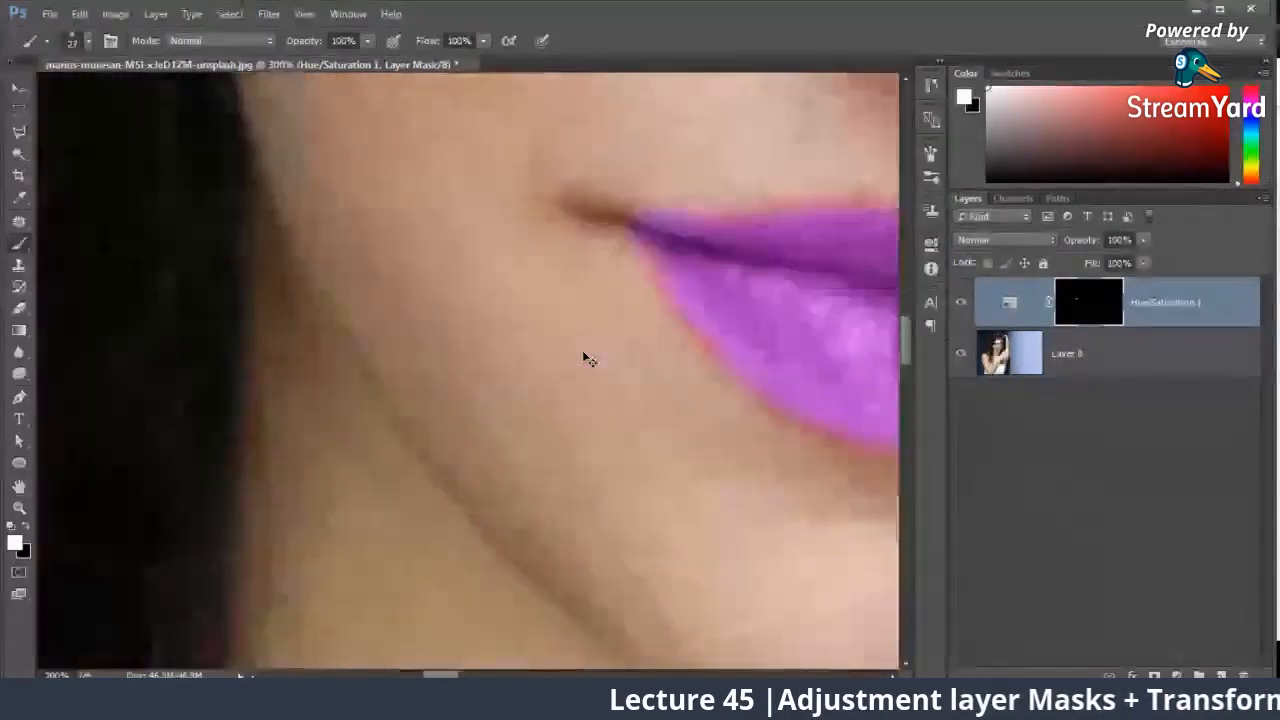
mouse_move(584, 352)
mouse_down()
mouse_move(289, 326)
mouse_move(198, 346)
mouse_up()
click(368, 41)
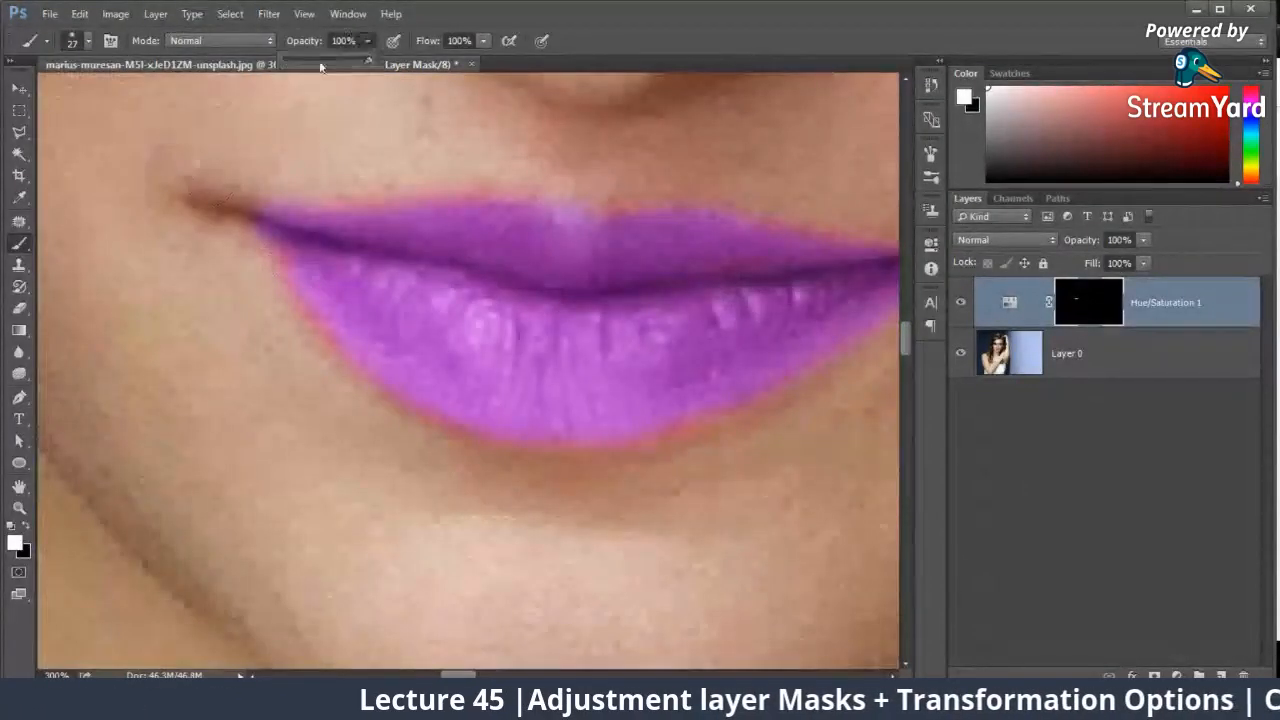
click(304, 64)
drag(304, 64, 293, 64)
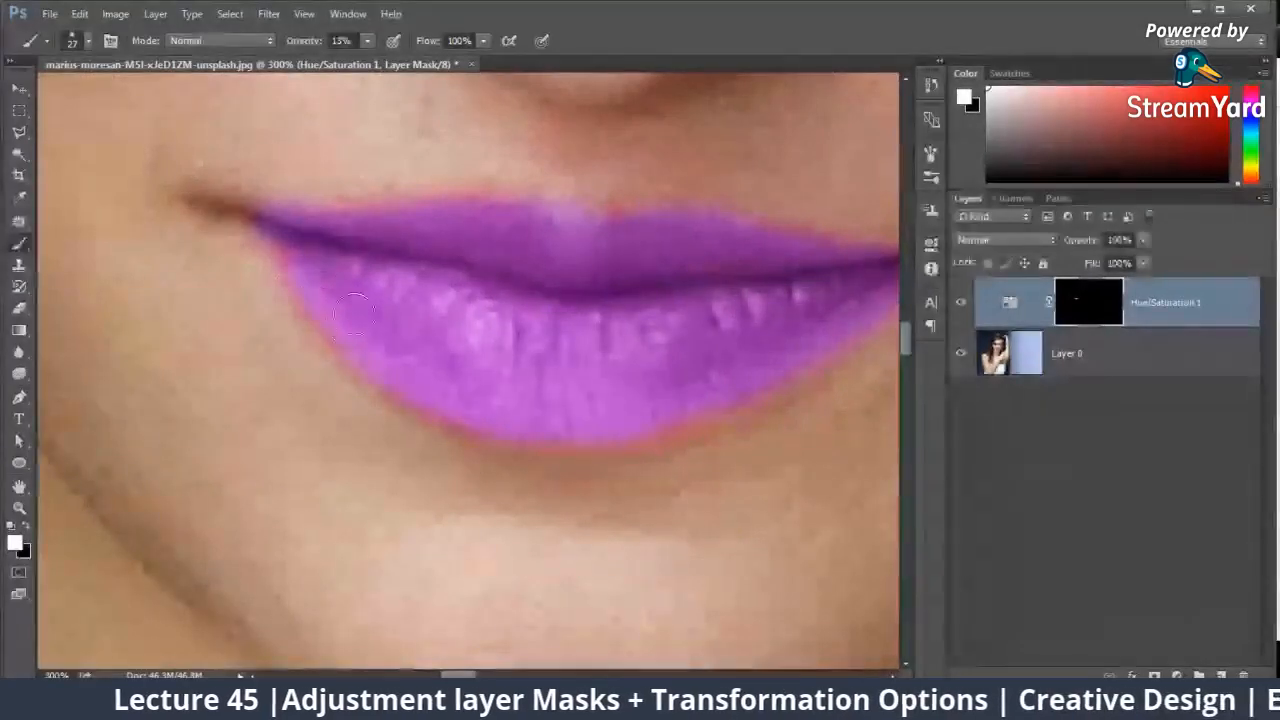
right_click(577, 381)
double_click(730, 399)
text(7)
key(Return)
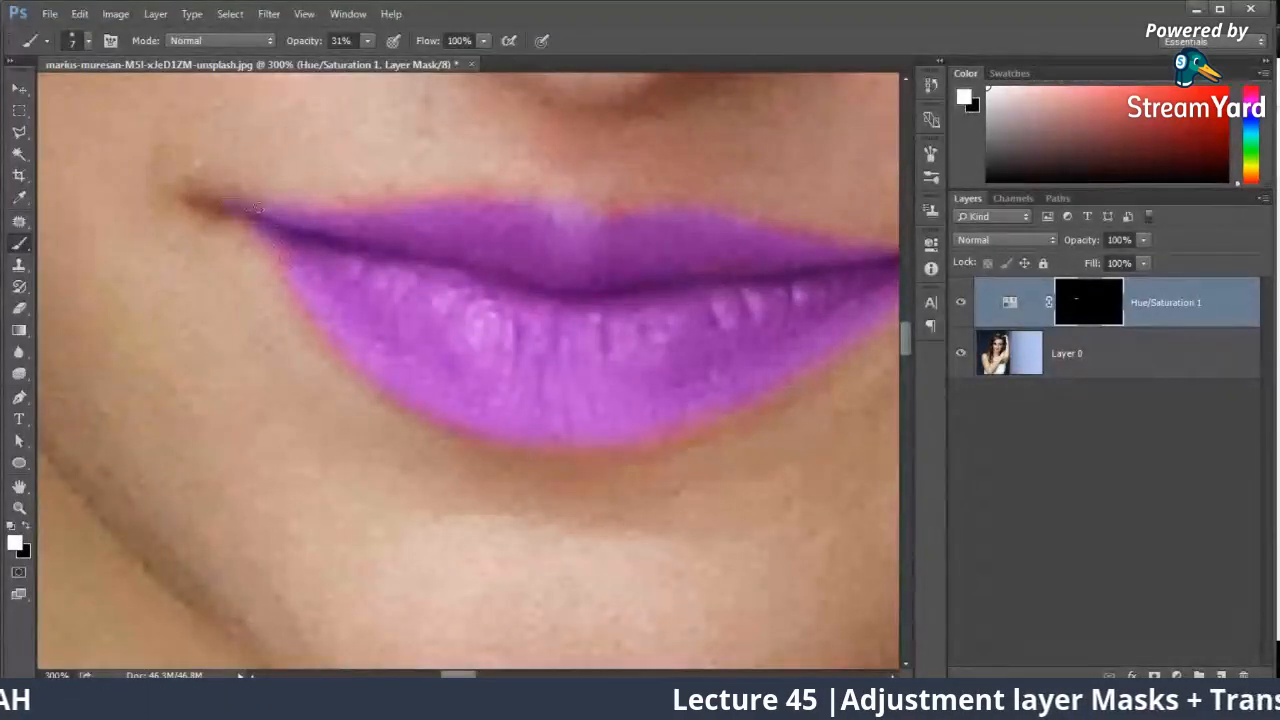
Step: Set the lip adjustment layer's hue to +12 and compare the whole portrait by toggling the layer's visibility
key(ctrl+minus)
key(ctrl+minus)
key(ctrl+minus)
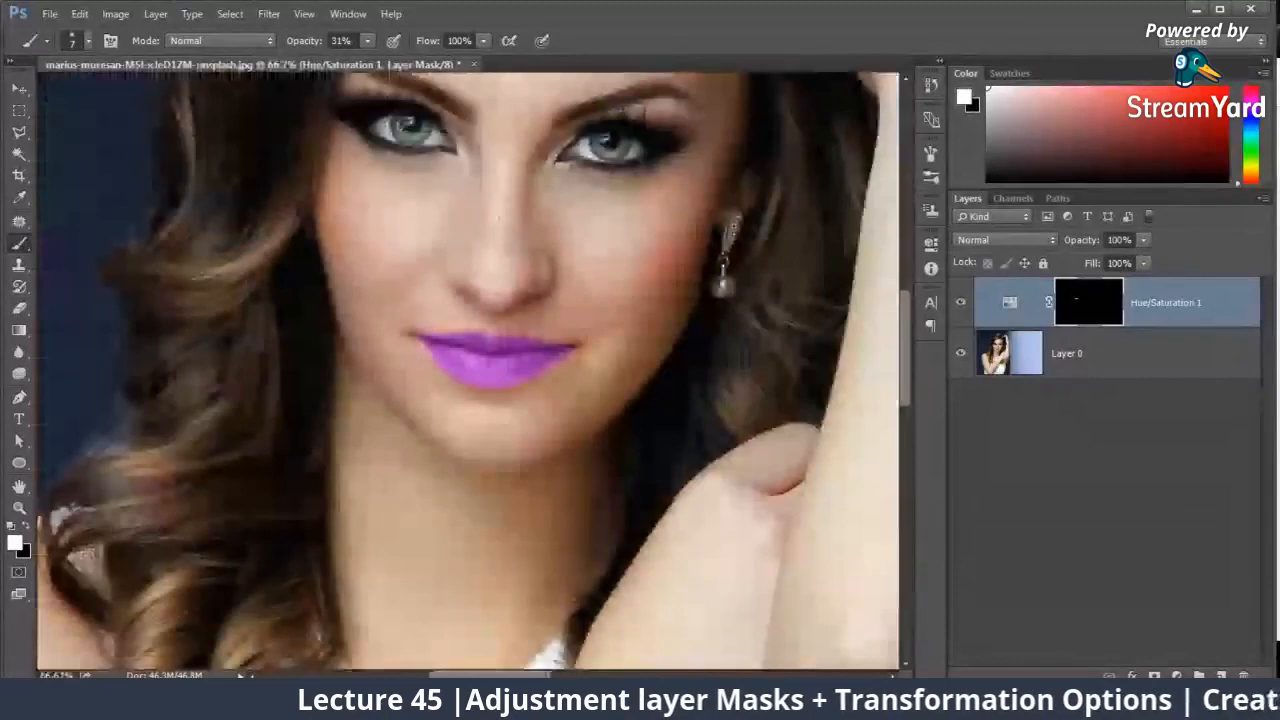
double_click(1008, 303)
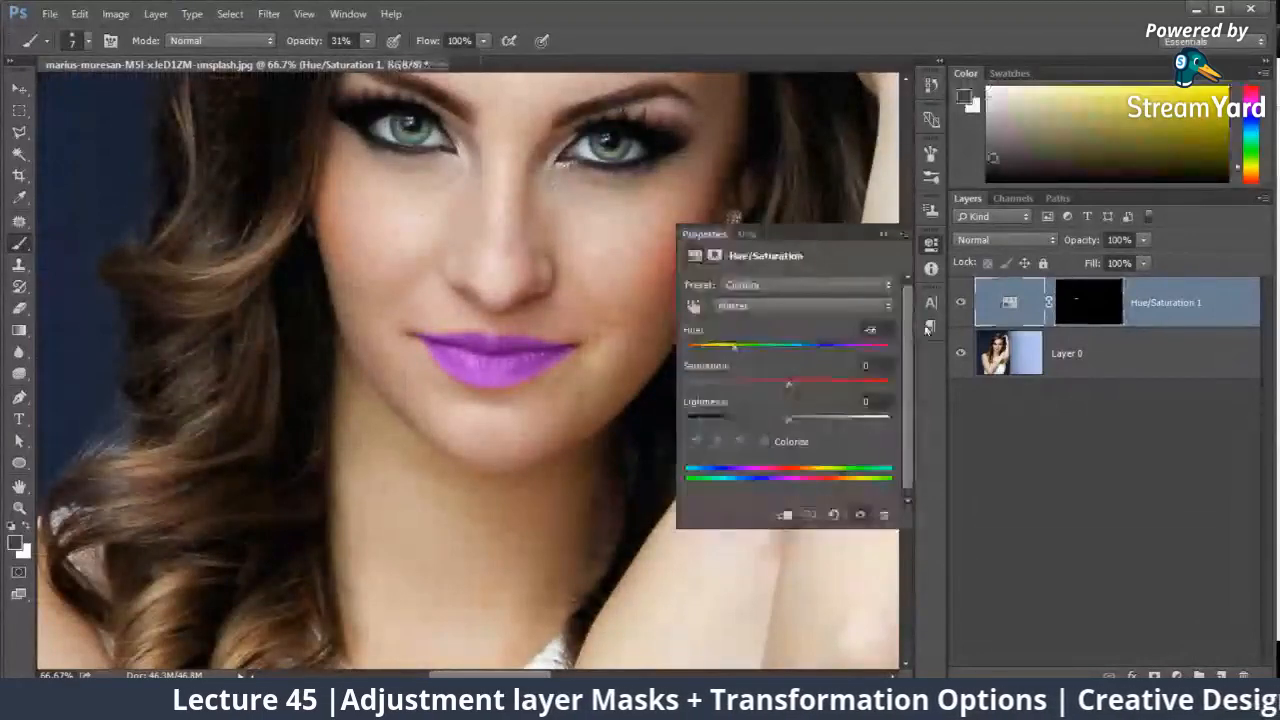
drag(748, 349, 799, 345)
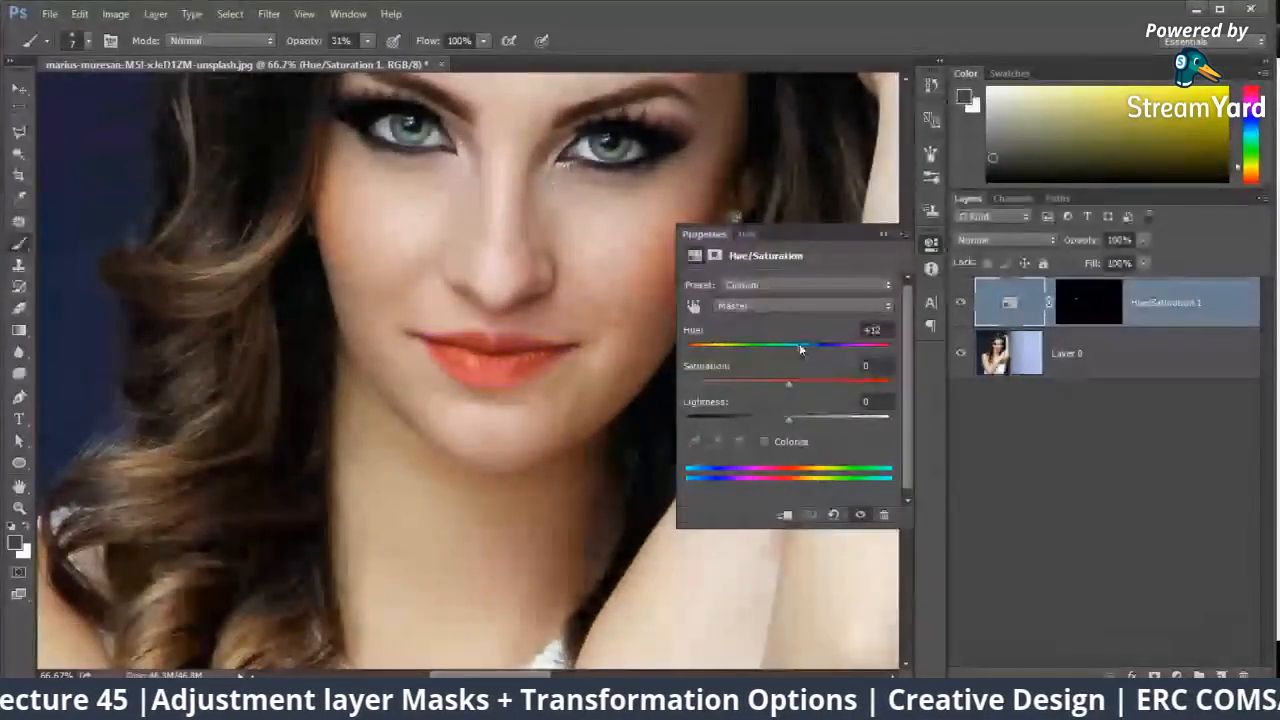
click(885, 233)
key(ctrl+0)
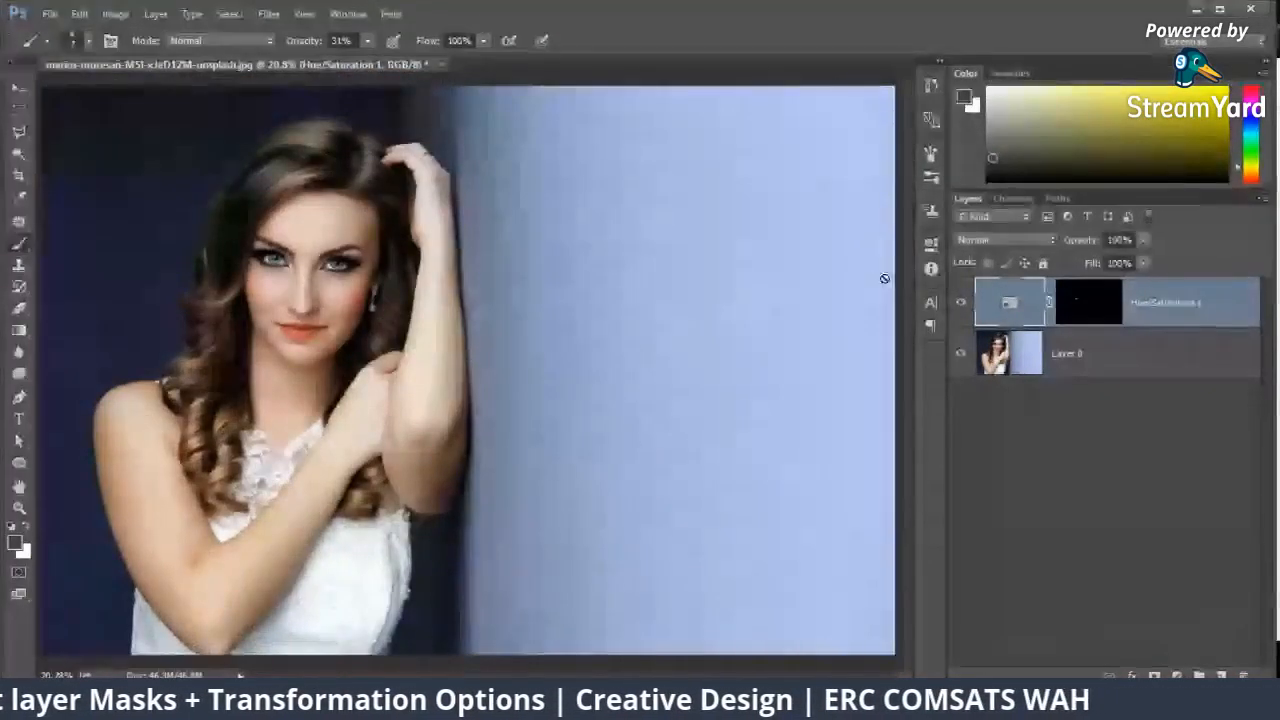
click(960, 302)
click(960, 303)
click(960, 303)
click(960, 303)
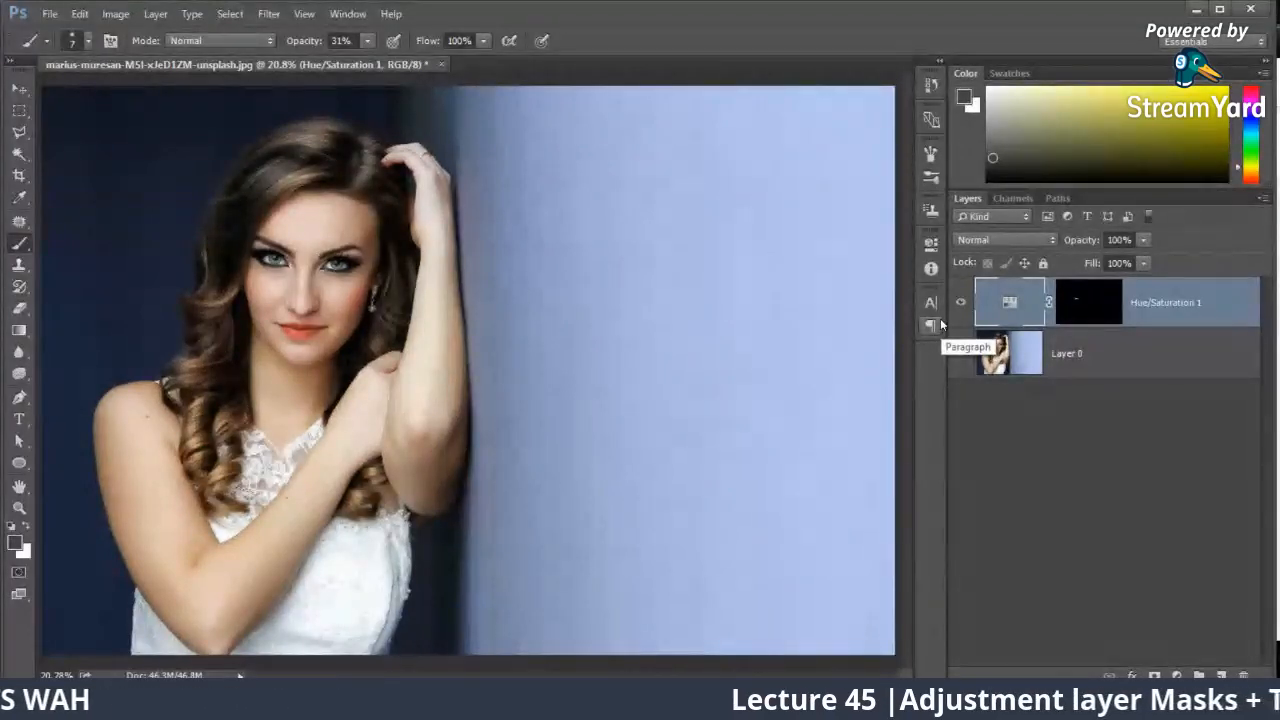
Step: Switch to the StreamYard studio page in the browser to view the live comments
click(137, 664)
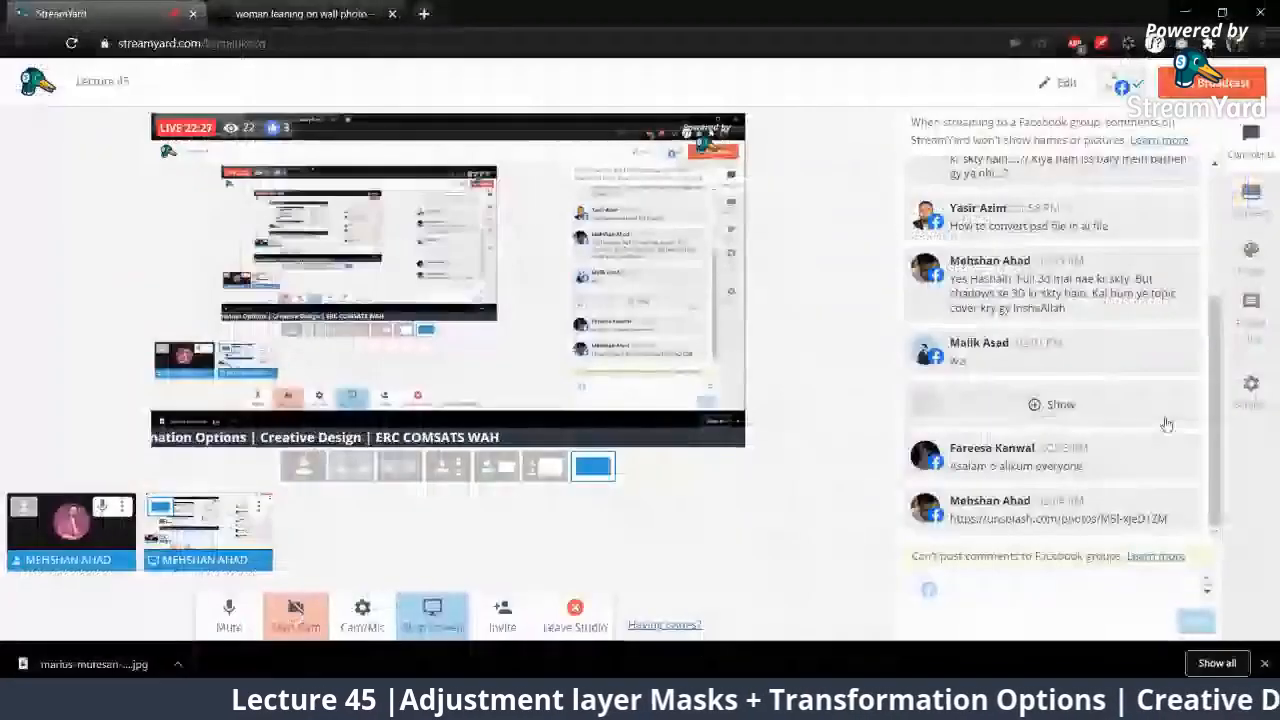
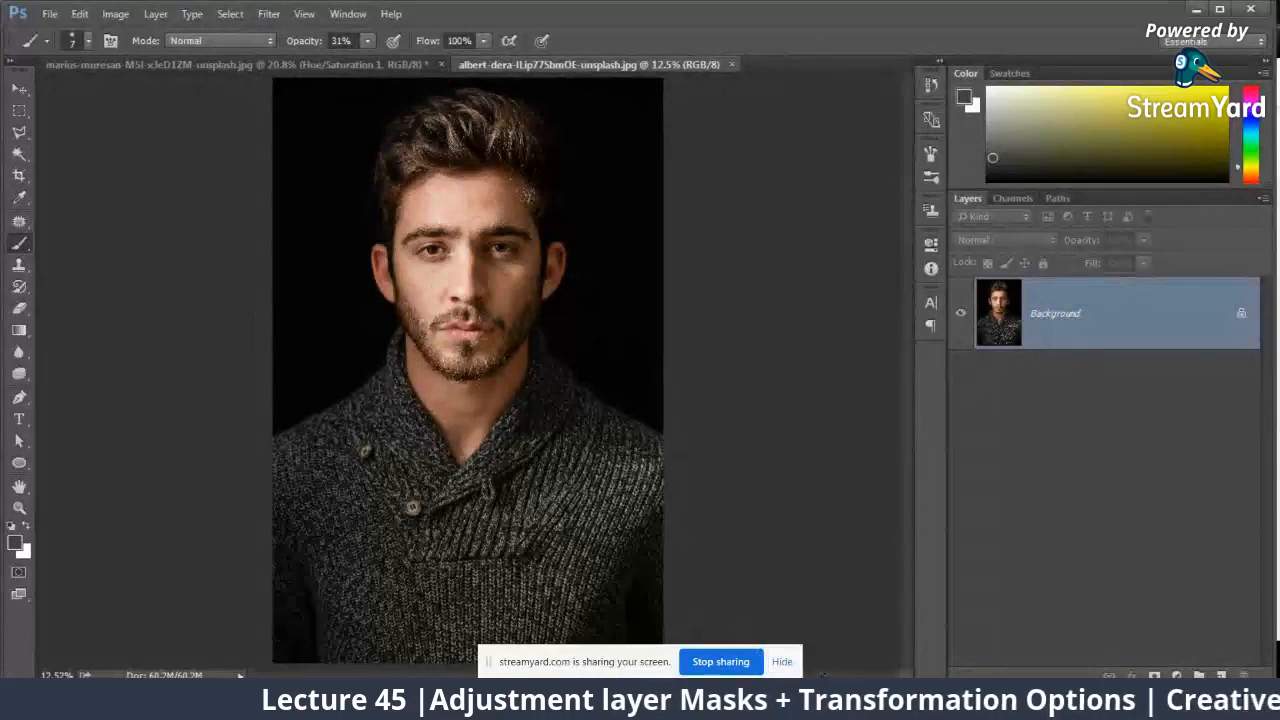
Step: Dismiss the screen-sharing notice and zoom in on the face in the bearded man's portrait
click(783, 661)
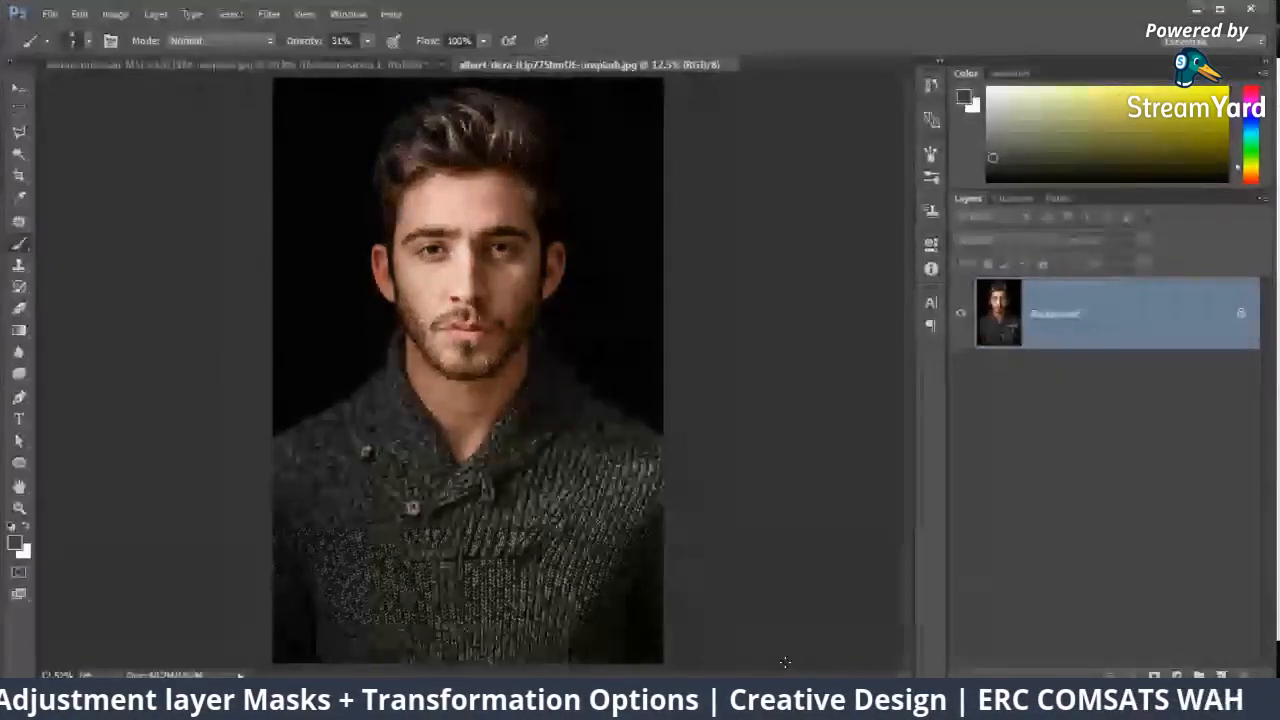
key(ctrl+plus)
key(ctrl+plus)
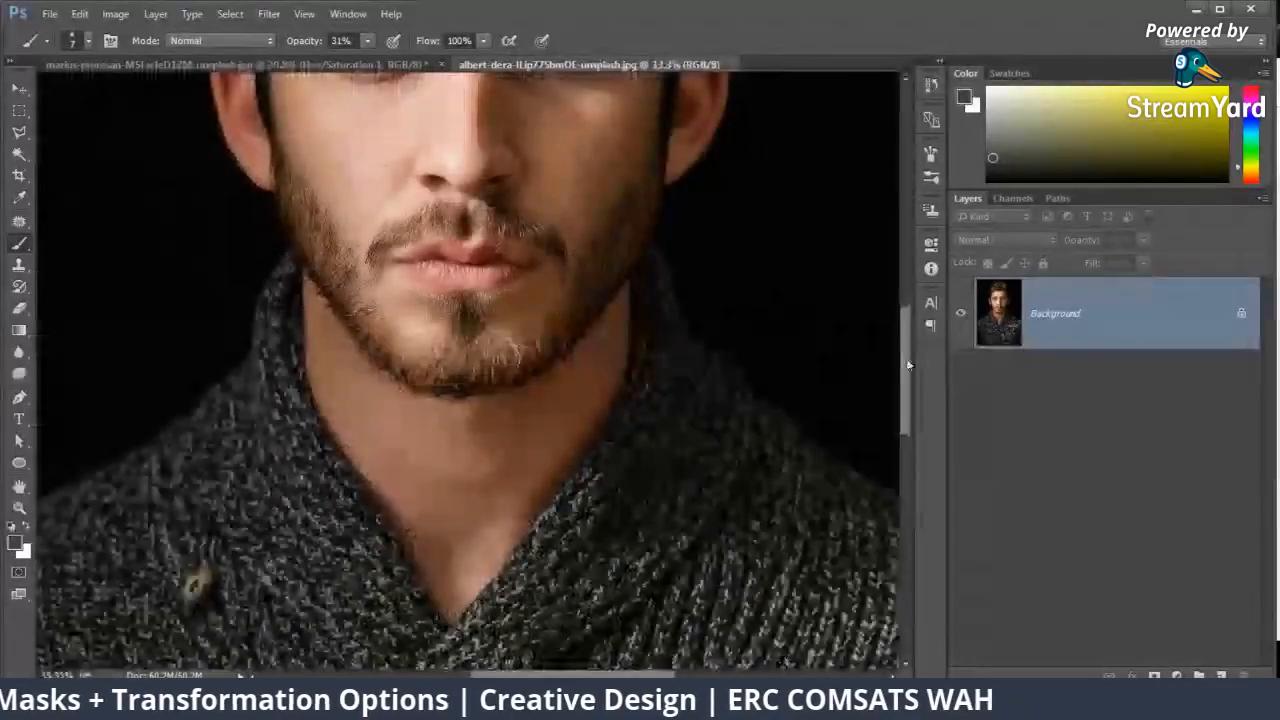
drag(909, 366, 907, 320)
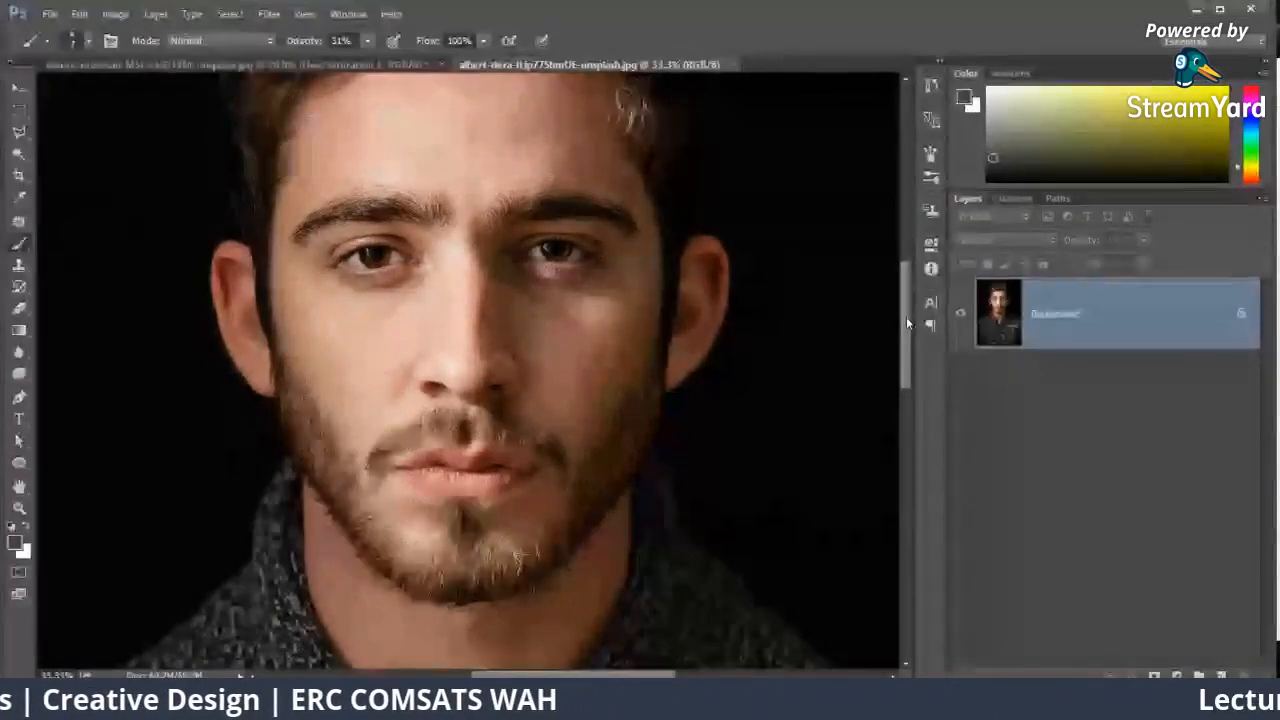
Step: Switch to the browser, close the open portrait photo on Unsplash, and search the site for "buildings"
mouse_move(150, 700)
click(90, 638)
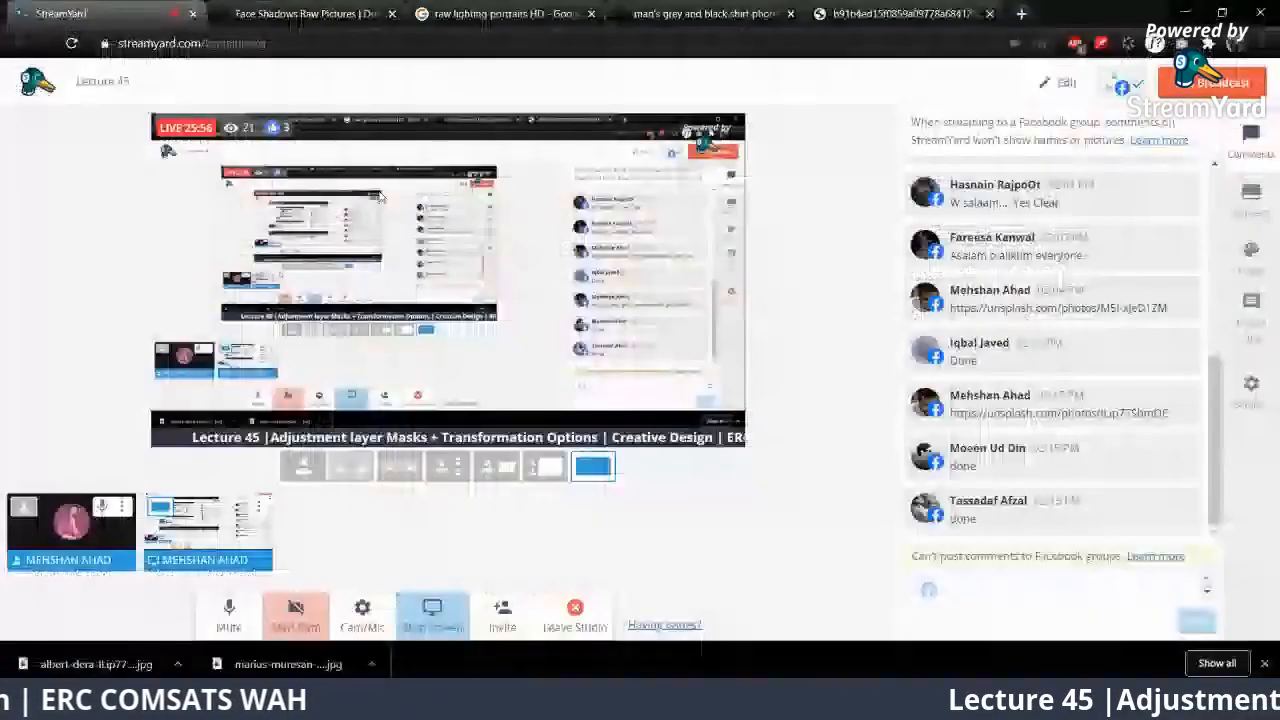
click(478, 14)
click(700, 14)
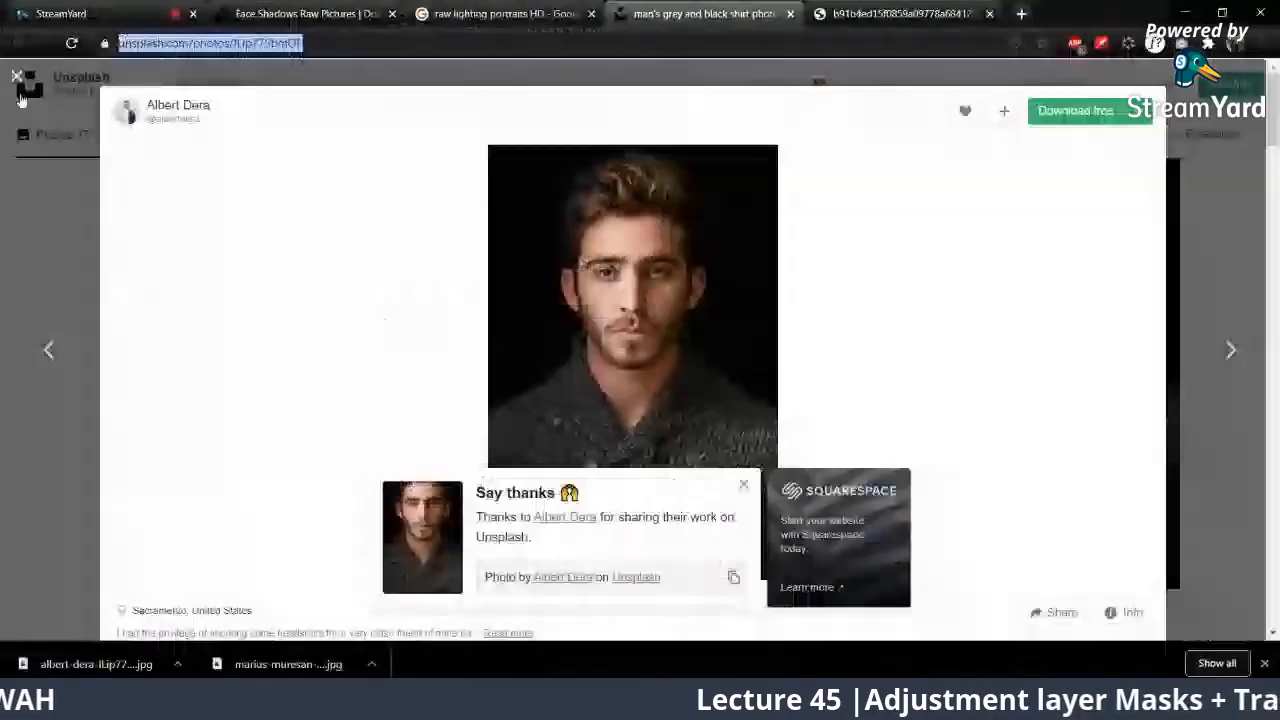
click(17, 78)
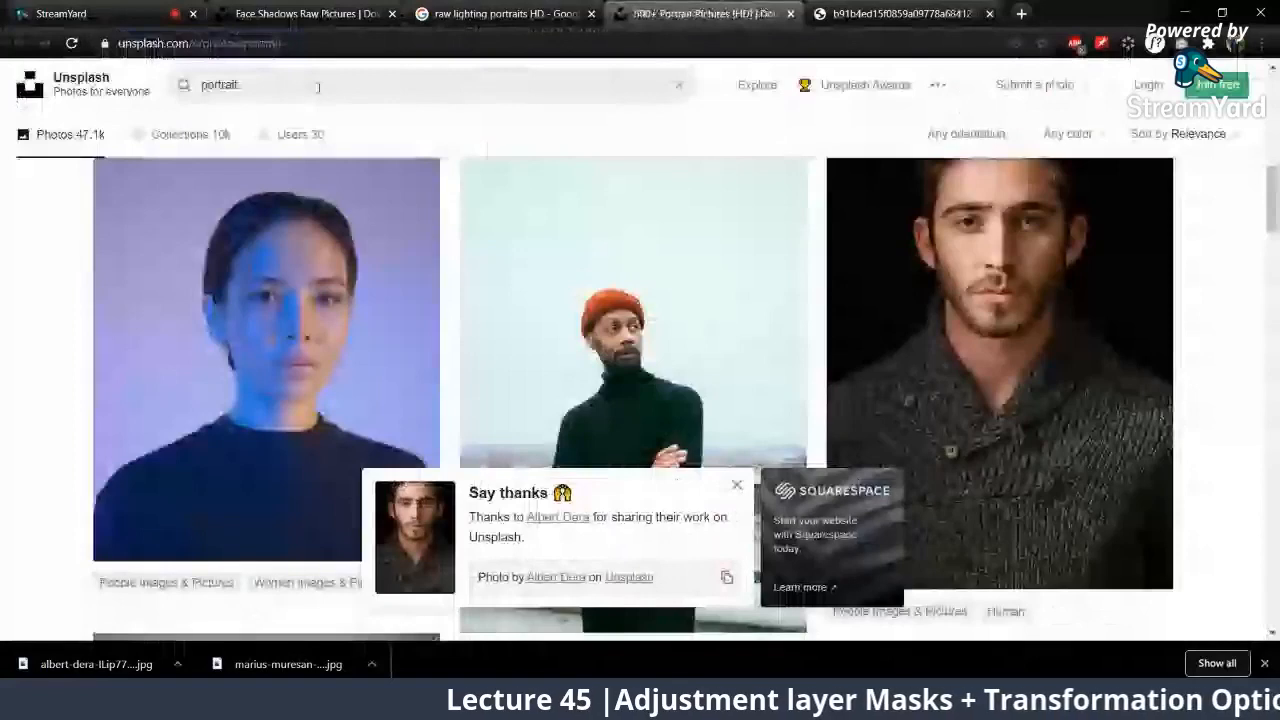
click(318, 87)
key(ctrl+a)
text(buildings)
key(Return)
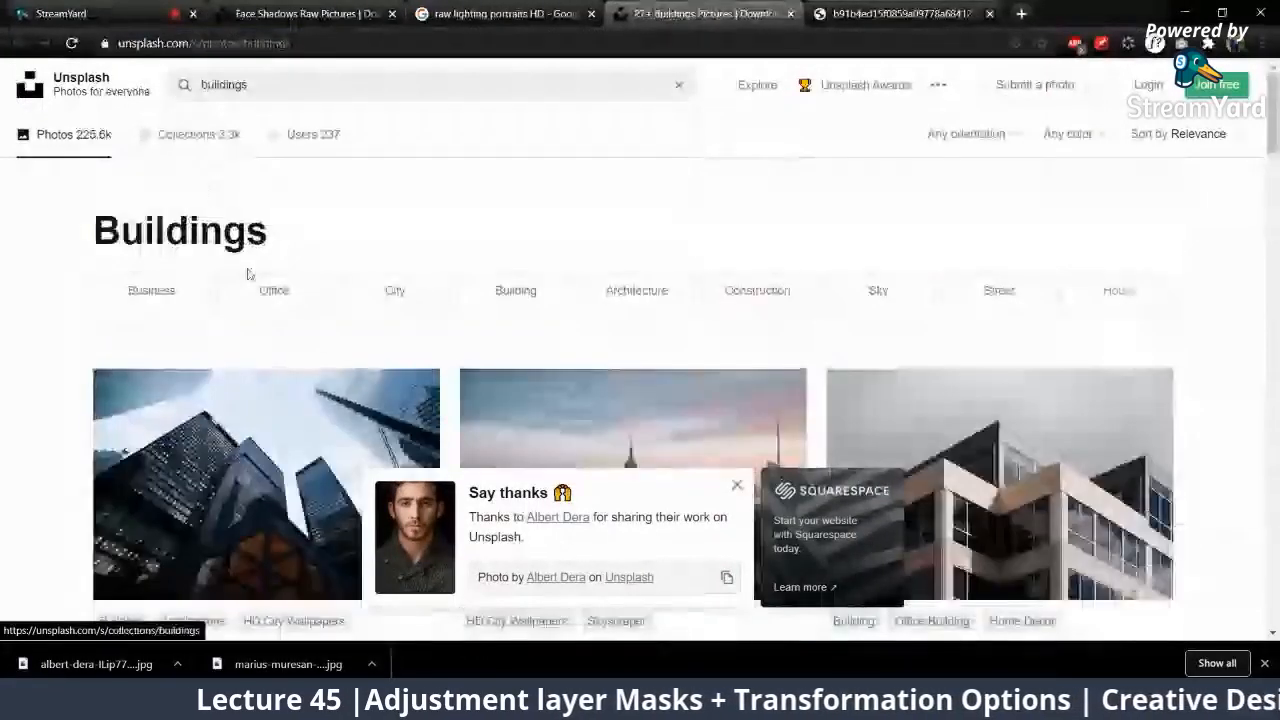
Step: Download the sunlit high-rise cityscape photo from the Unsplash results and open it in Photoshop
scroll(252, 268, down, 4)
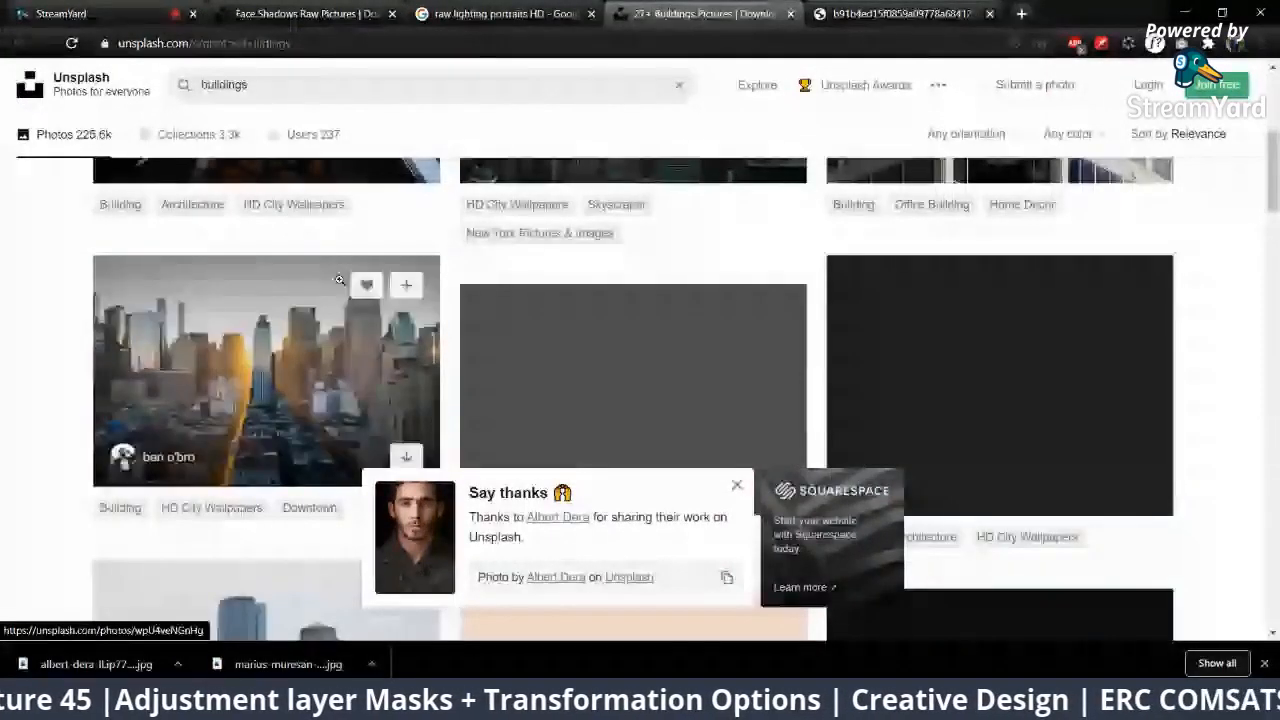
click(340, 281)
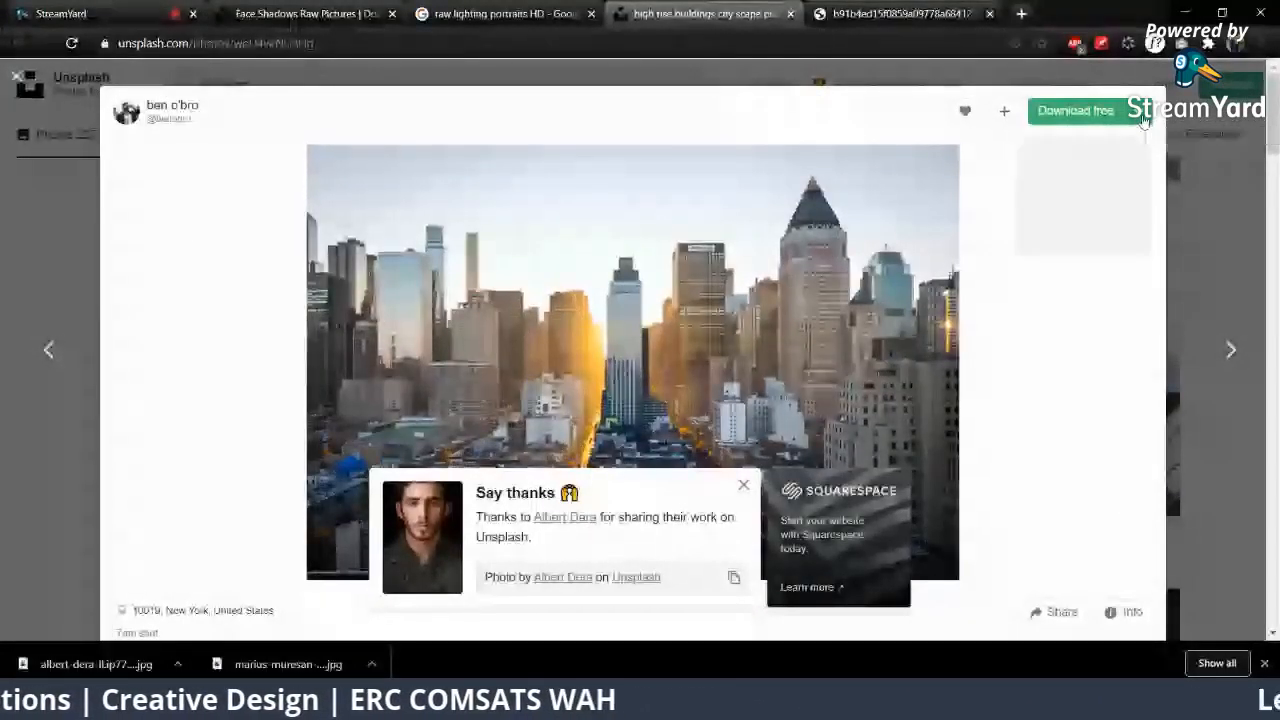
click(1143, 112)
click(1055, 252)
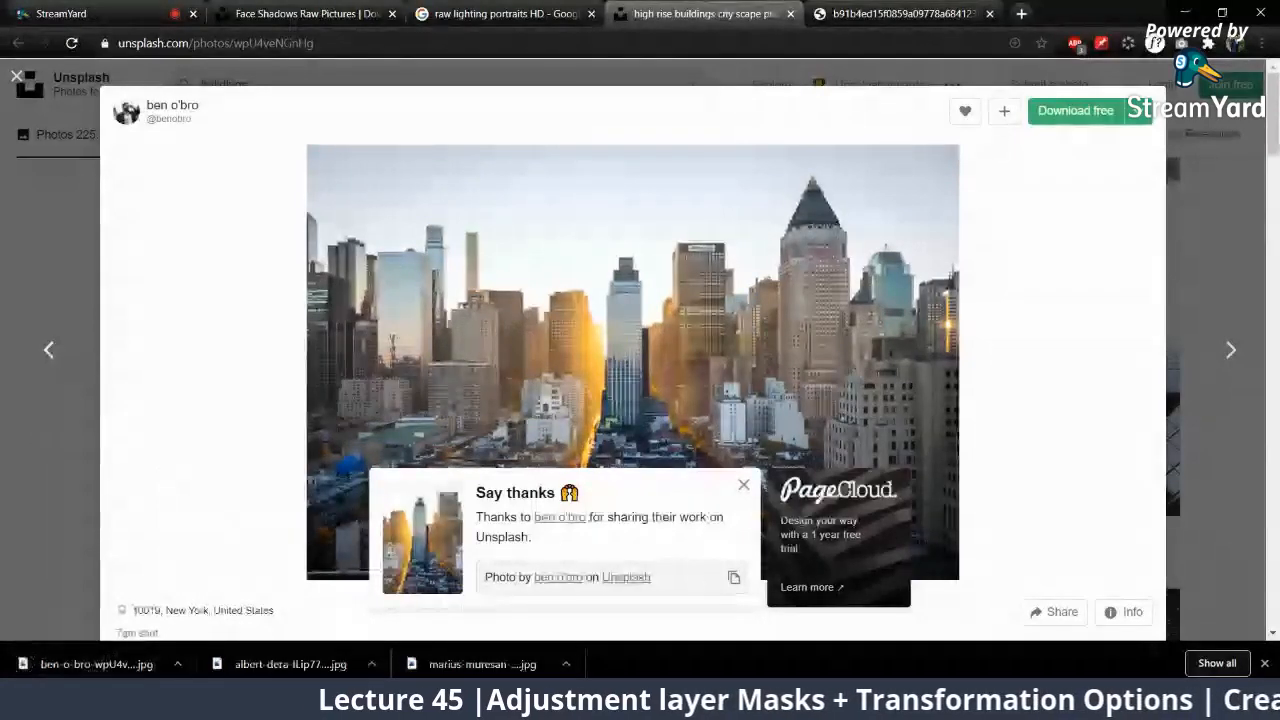
key(alt+Tab)
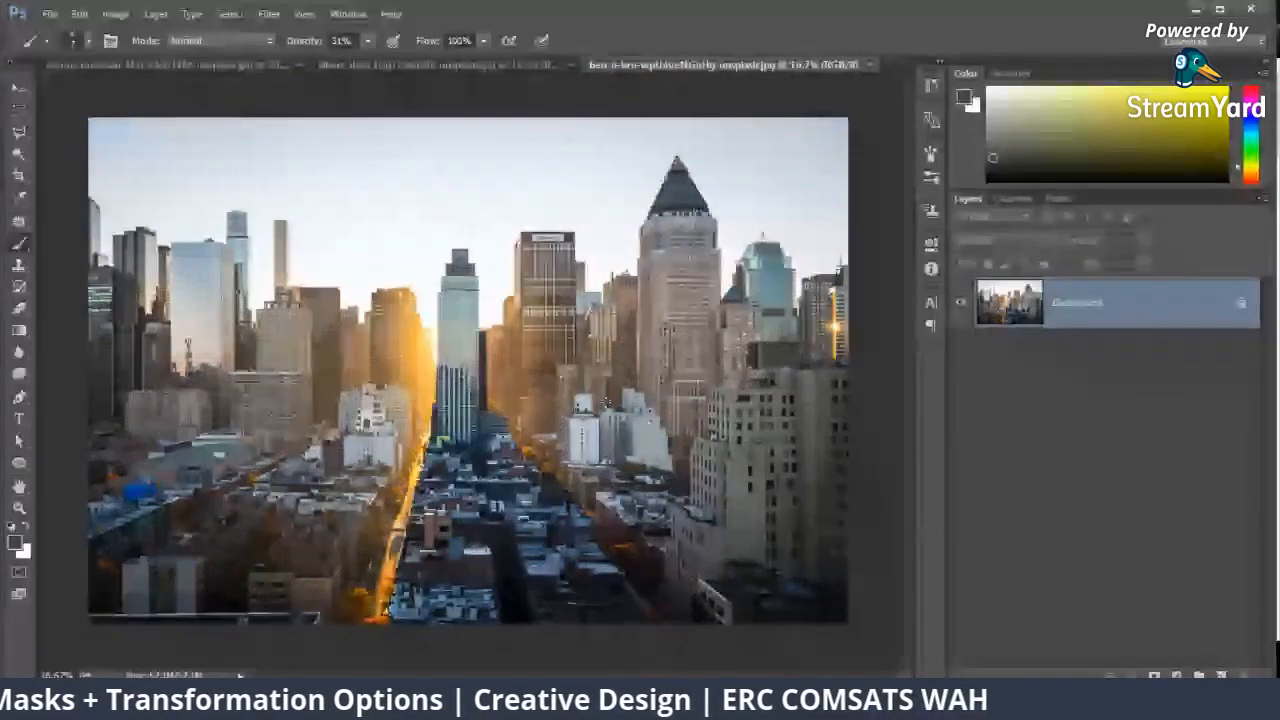
Step: Add a new layer above the cityscape and fill it with the bright red #de0f22
click(1155, 676)
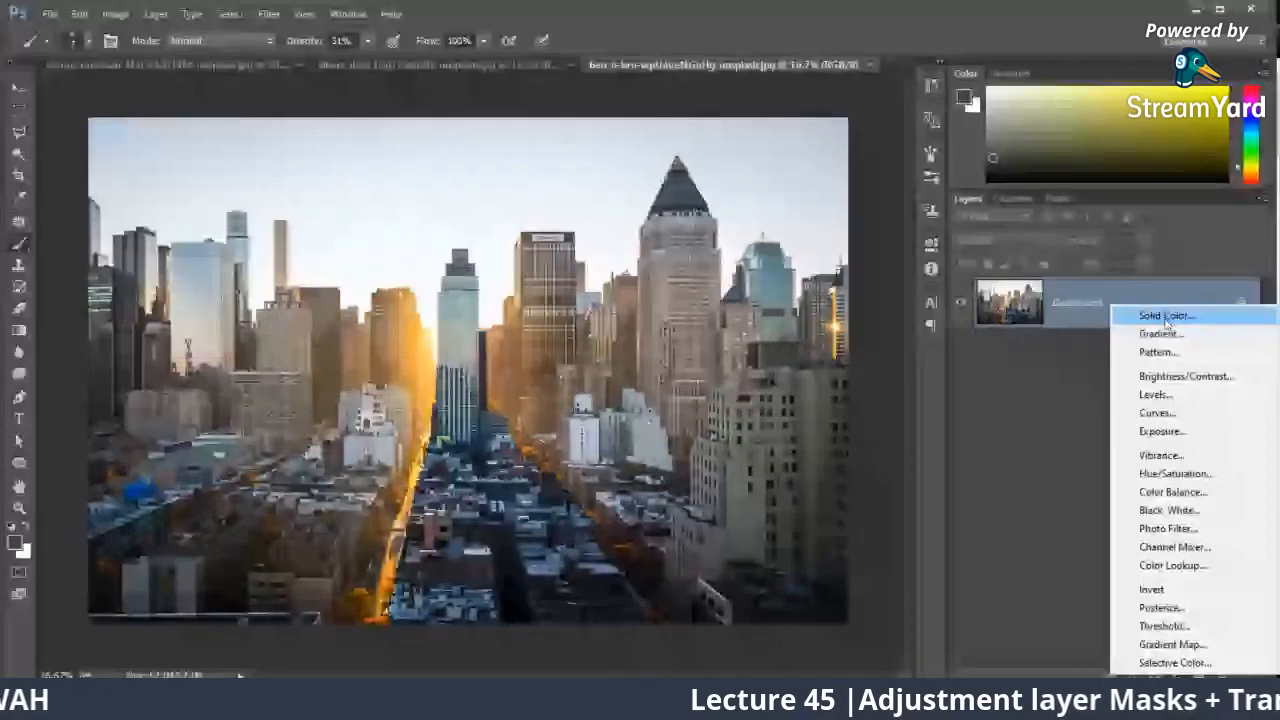
key(Escape)
click(1221, 676)
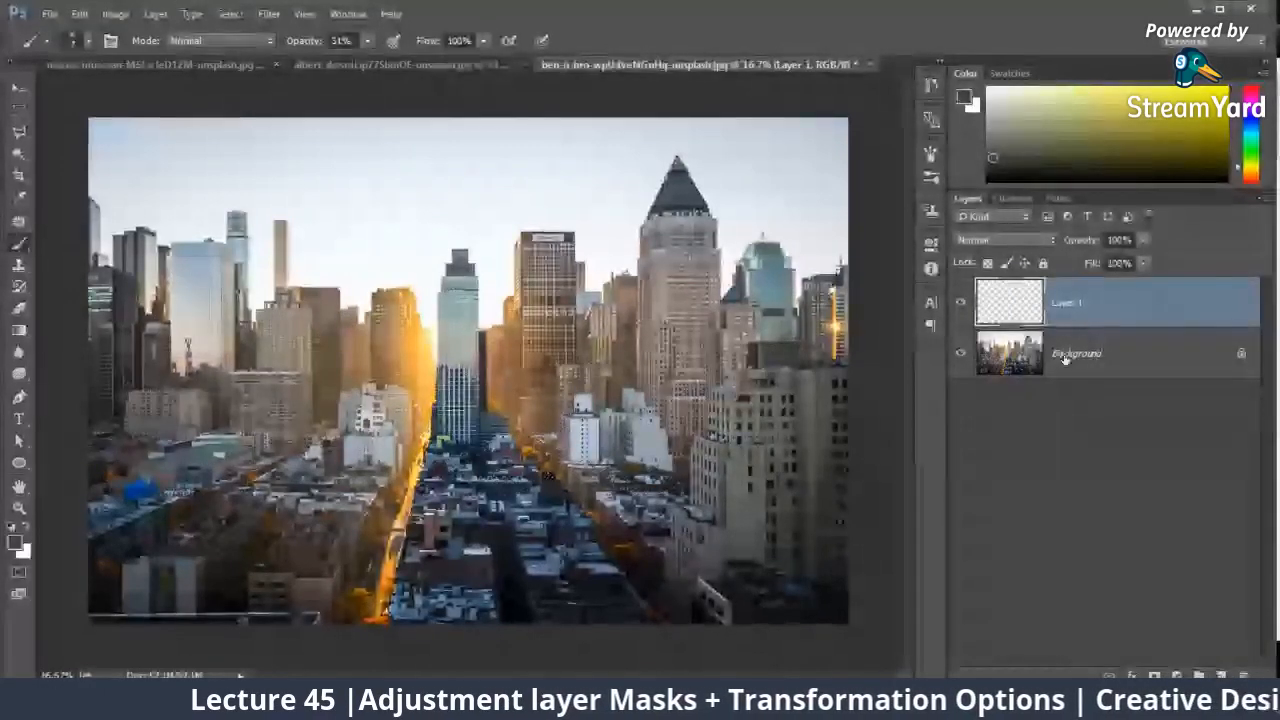
click(16, 542)
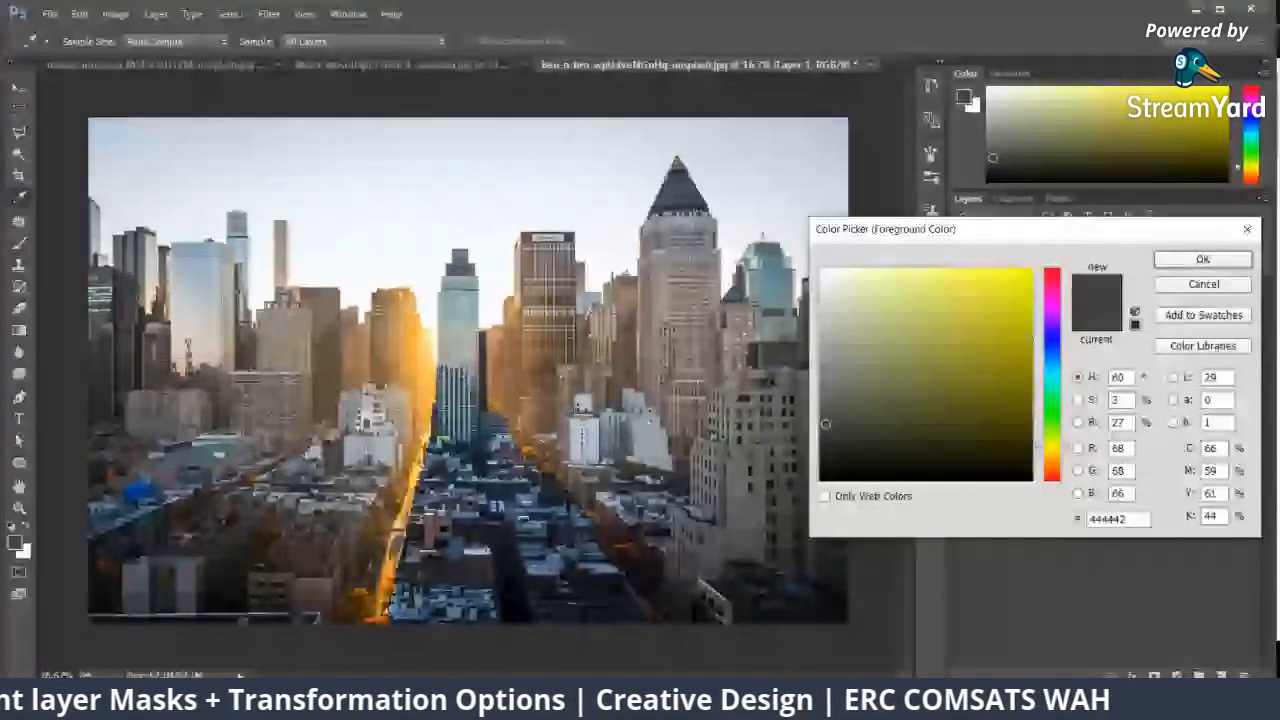
click(1052, 270)
click(1017, 295)
click(1160, 262)
key(alt+BackSpace)
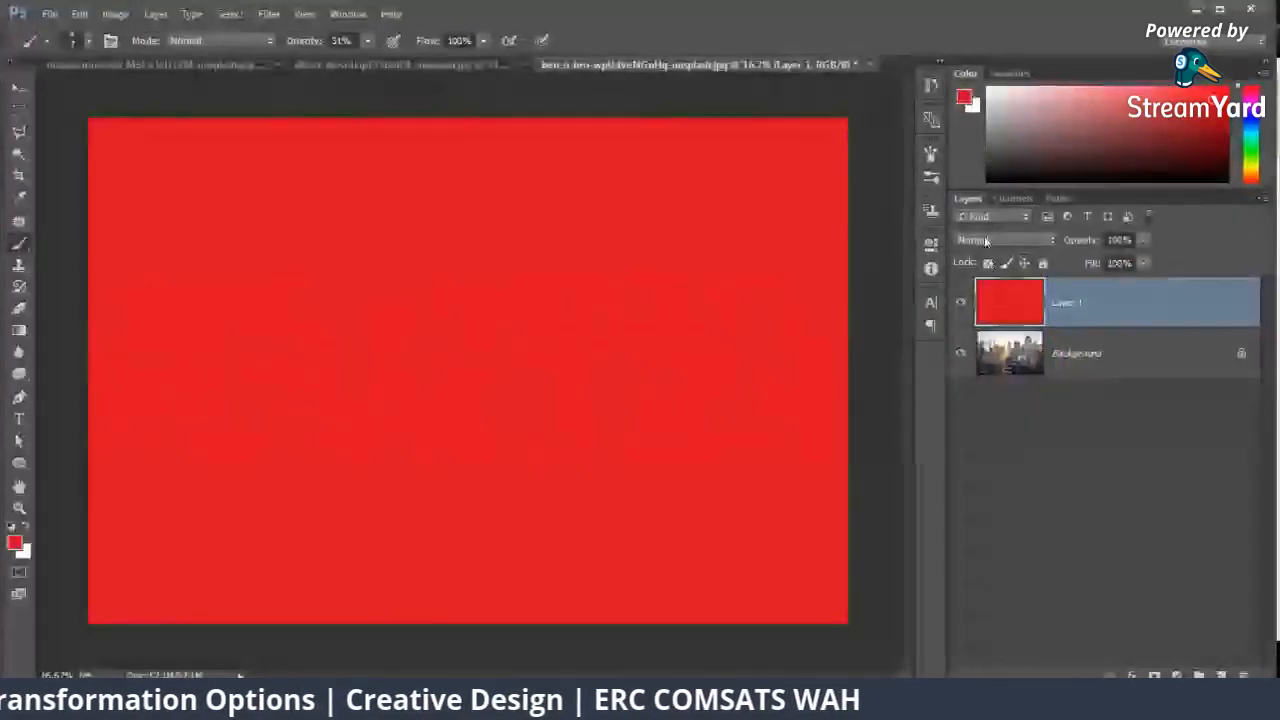
Step: Cycle through the blend modes of the red layer and set it to Soft Light
click(985, 241)
click(985, 241)
key(Down)
key(Down)
key(Down)
key(Down)
key(Down)
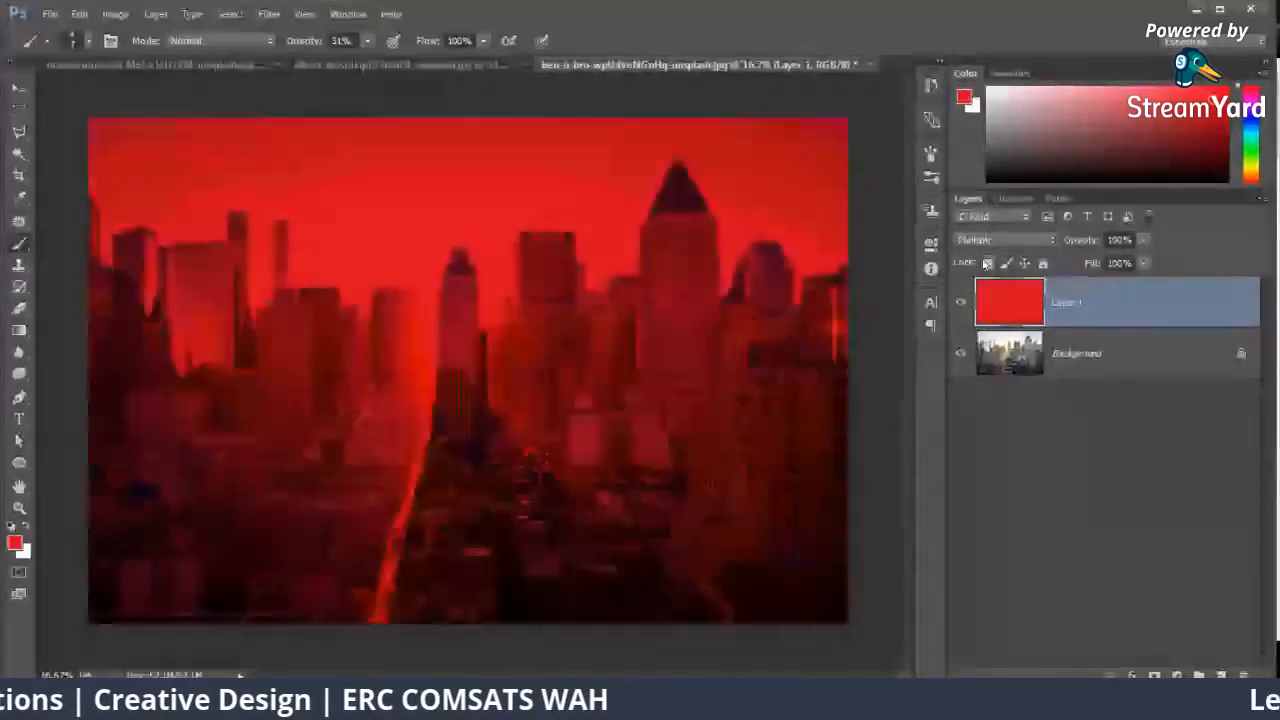
key(Down)
key(Down)
key(Down)
key(Down)
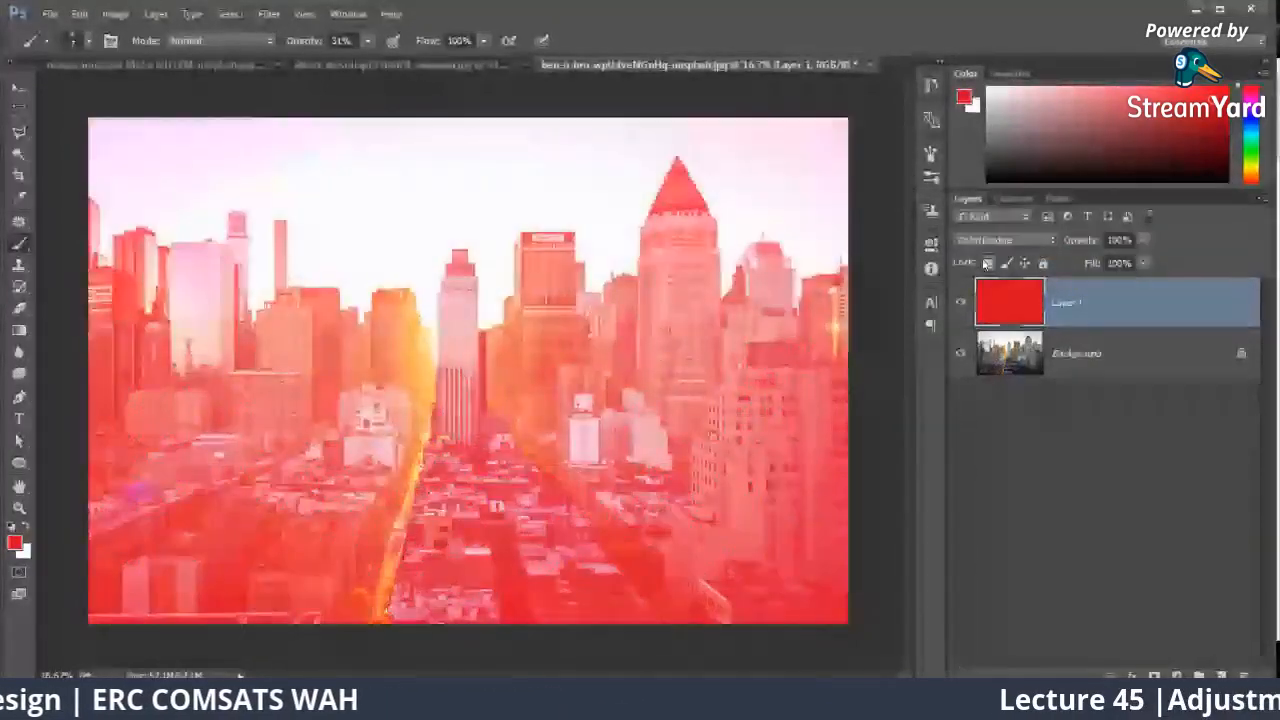
key(Down)
key(Down)
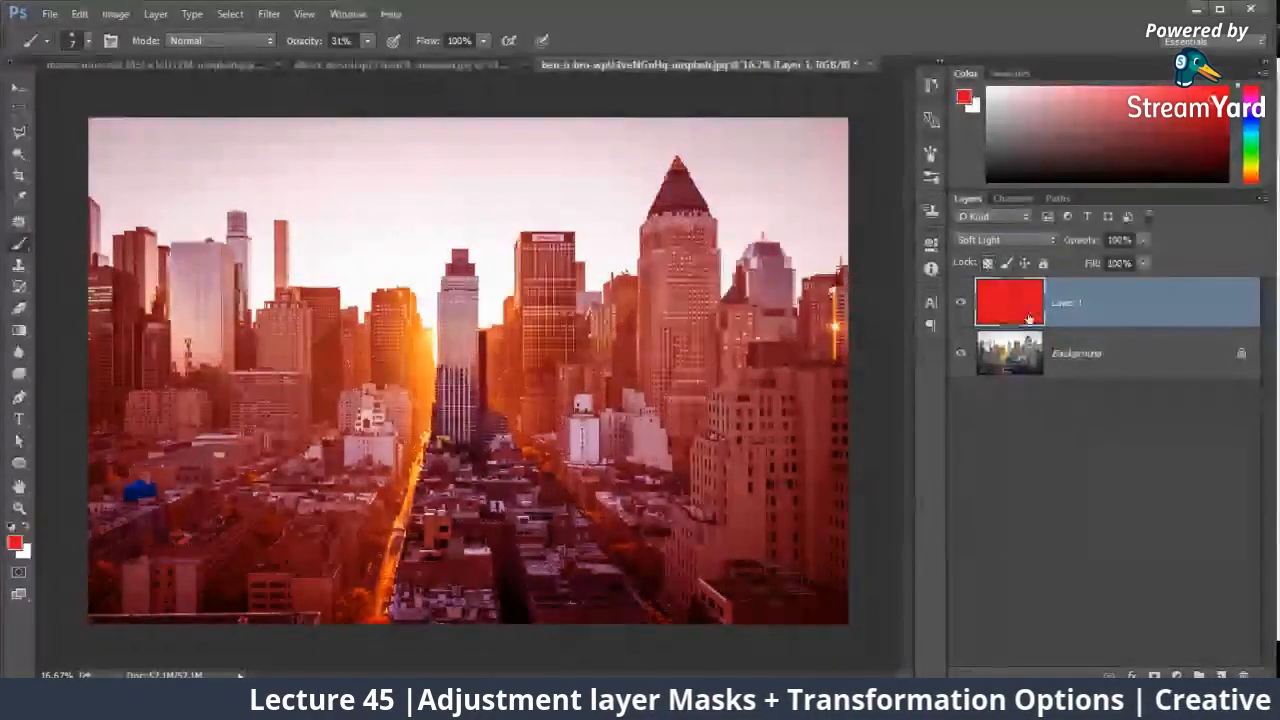
Step: Change the foreground color to the light pink #e0949b and refill the Soft Light layer with it
click(15, 543)
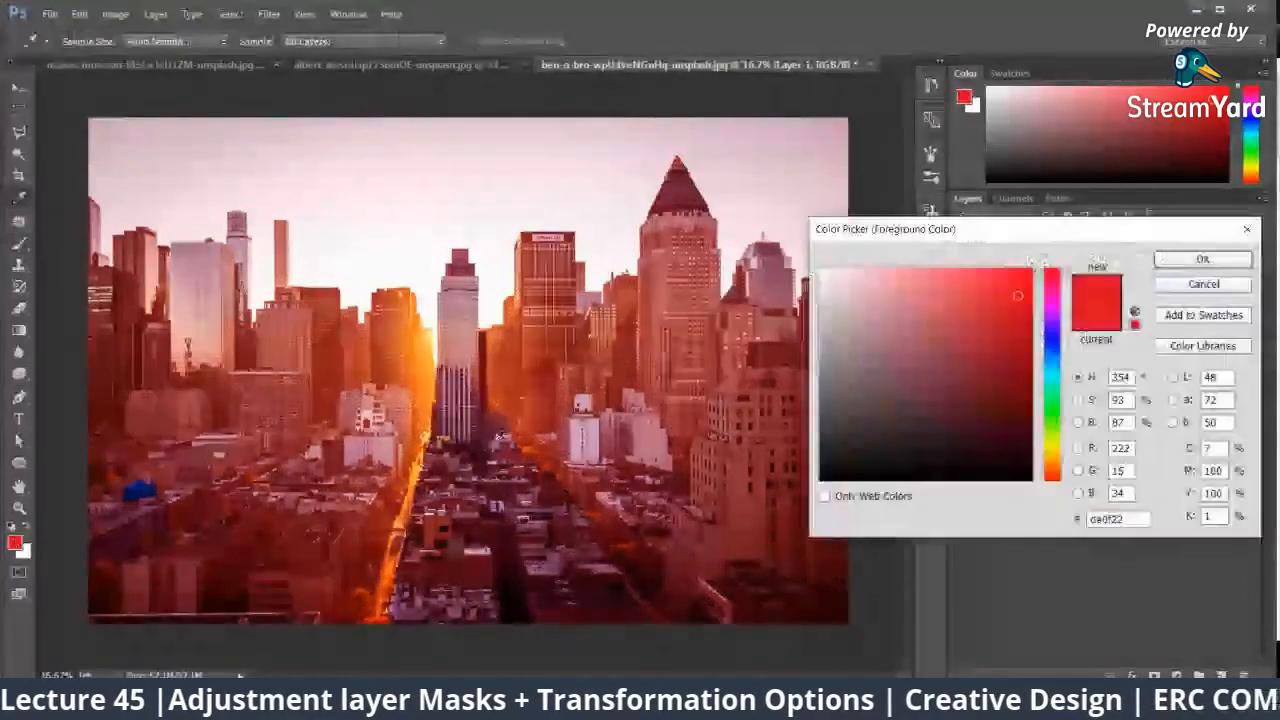
click(971, 389)
click(892, 293)
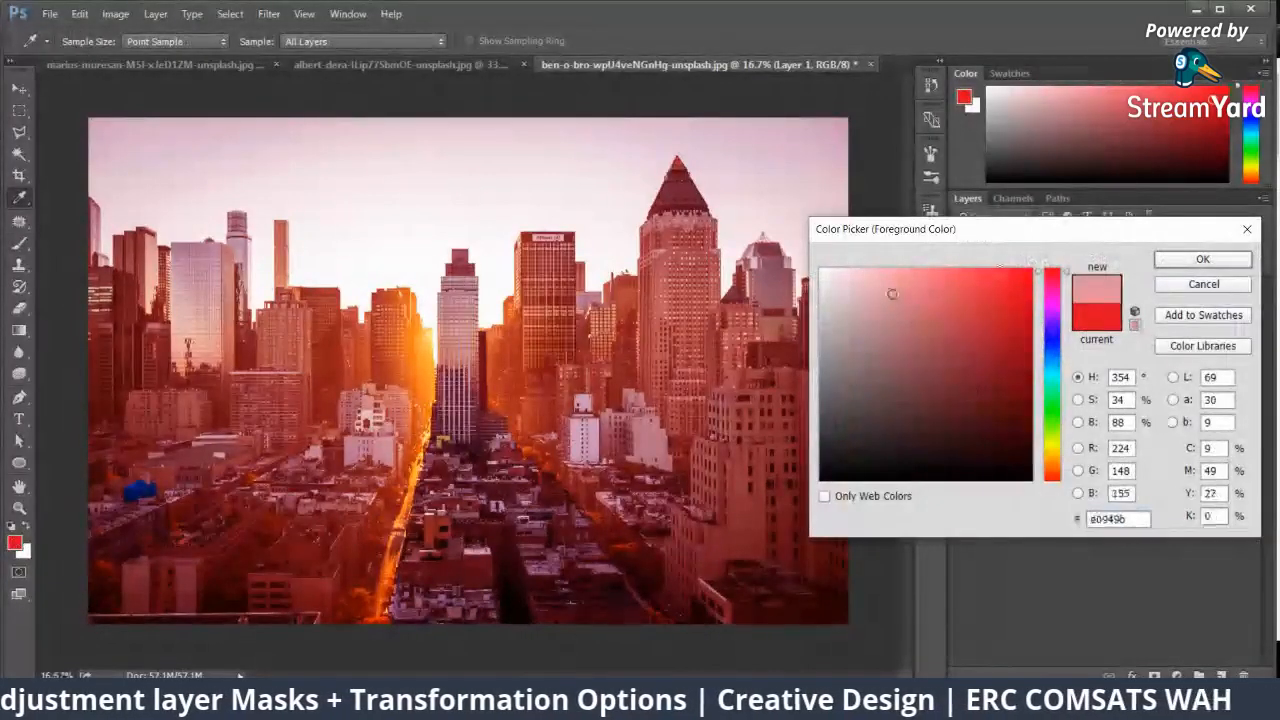
click(1184, 256)
key(alt+BackSpace)
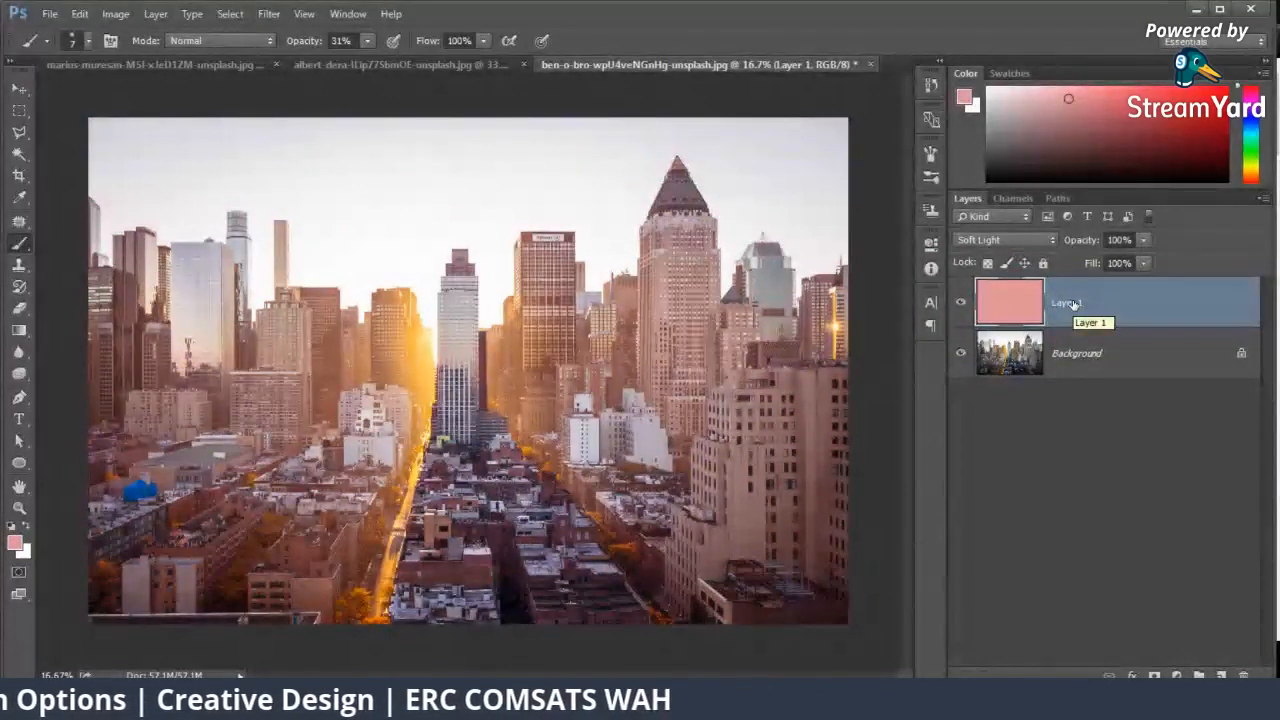
Step: Hide the pink layer and add a Solid Color fill layer in blue #00a2ff directly above the Background
click(961, 301)
click(1100, 352)
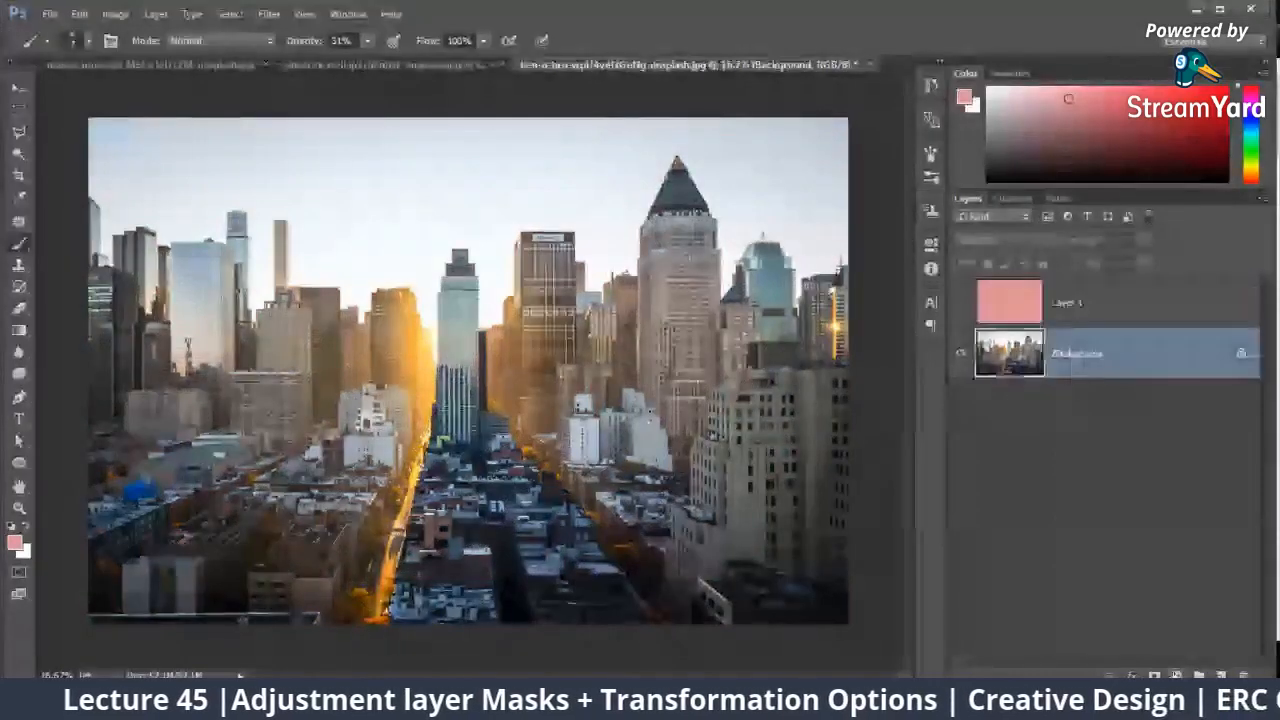
click(1176, 677)
click(1165, 311)
drag(1093, 217, 545, 186)
click(455, 244)
click(487, 319)
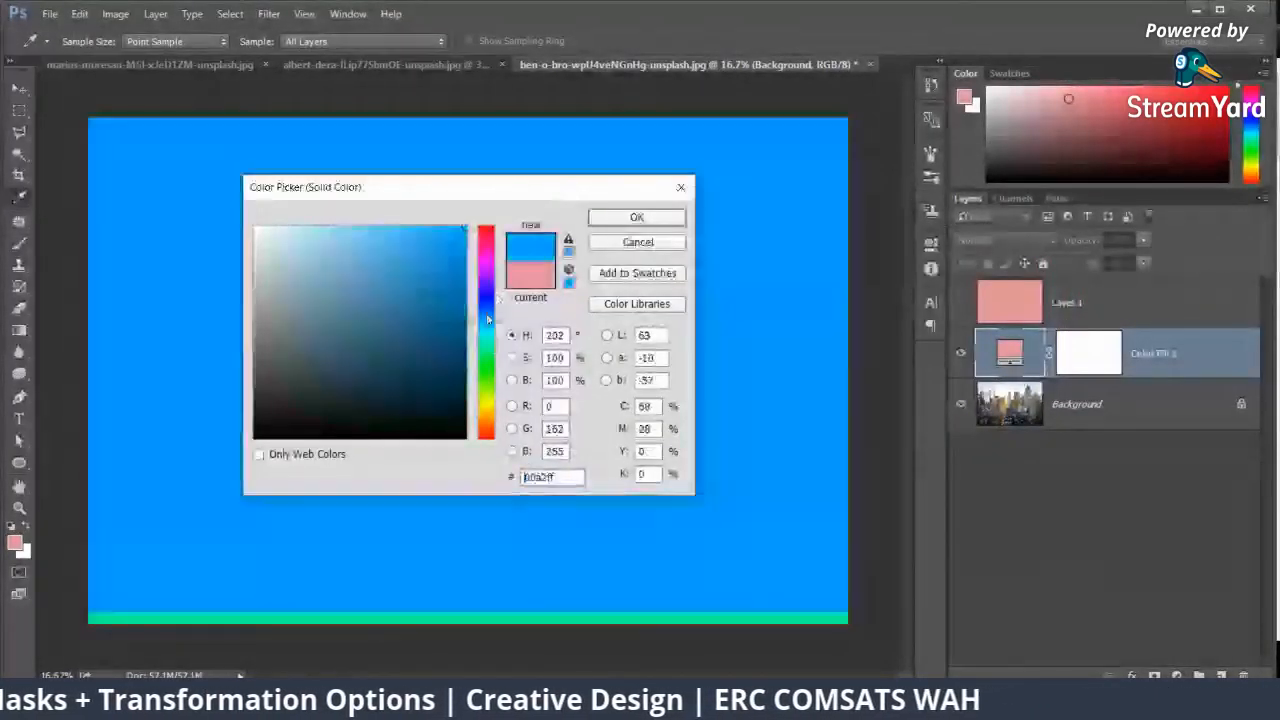
click(630, 219)
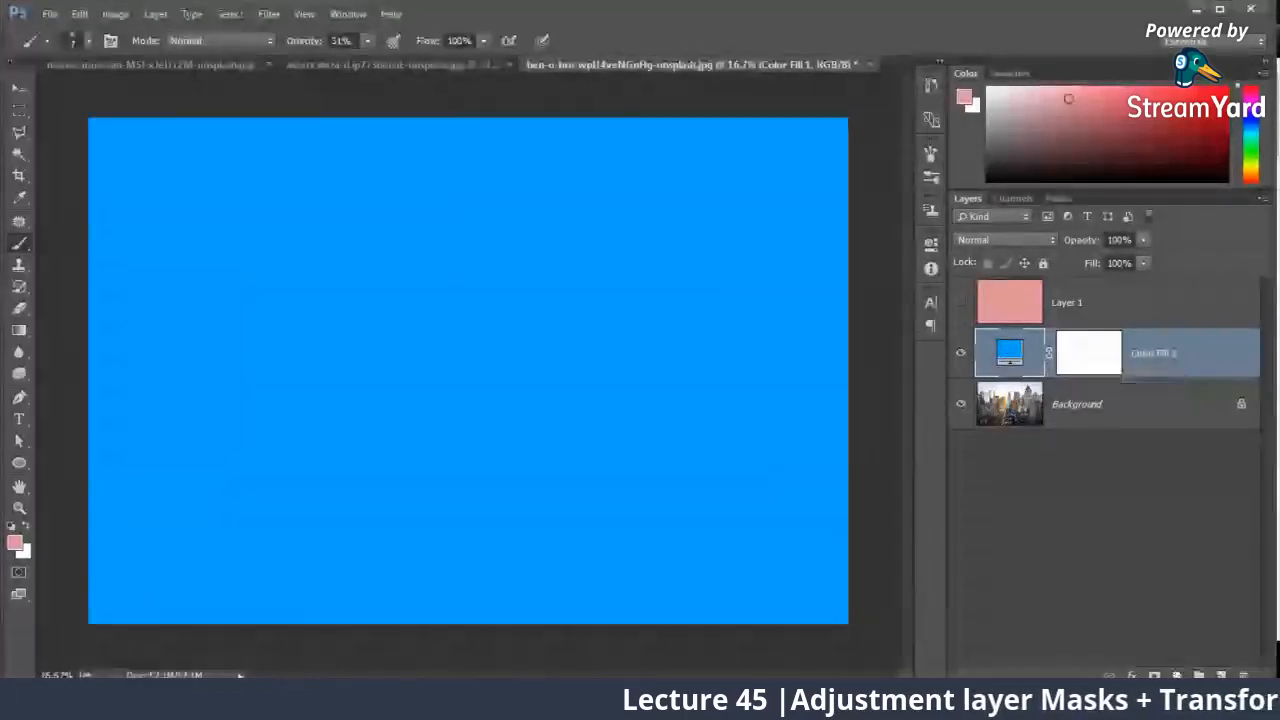
Step: Cycle the blue fill layer's blend modes to Hue, and hide the layer to compare with the original cityscape
click(1176, 676)
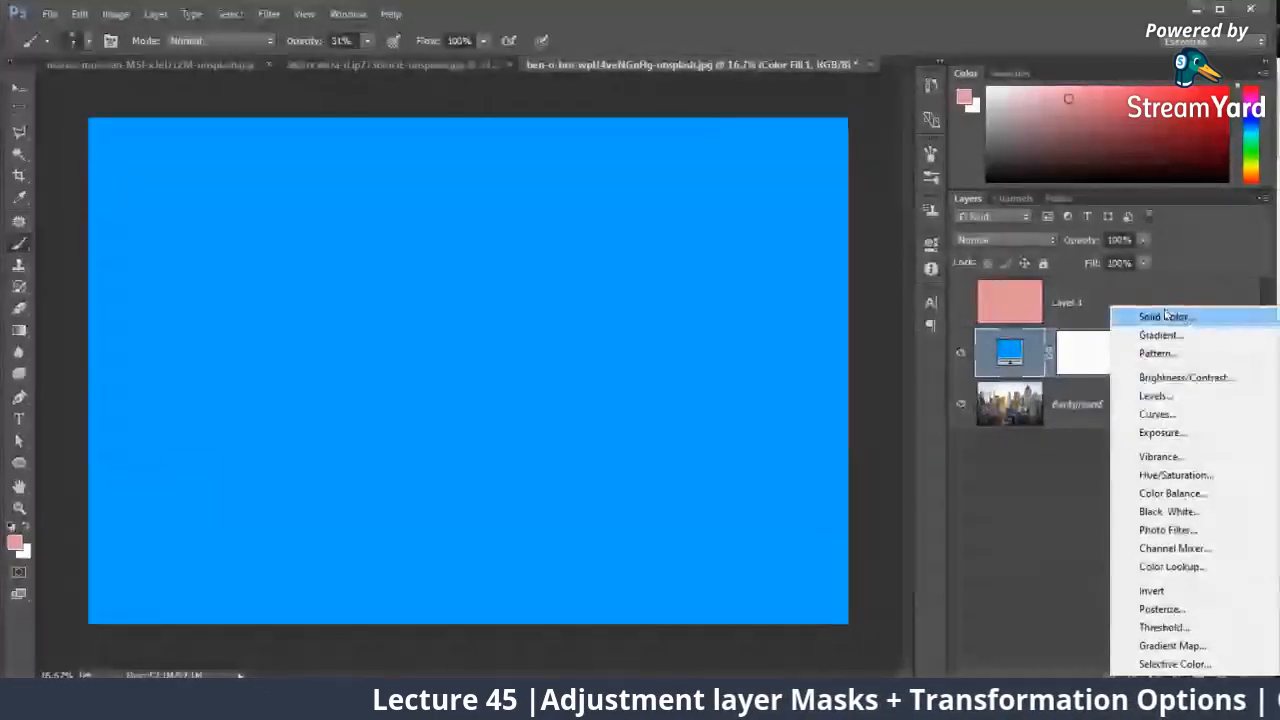
click(1016, 484)
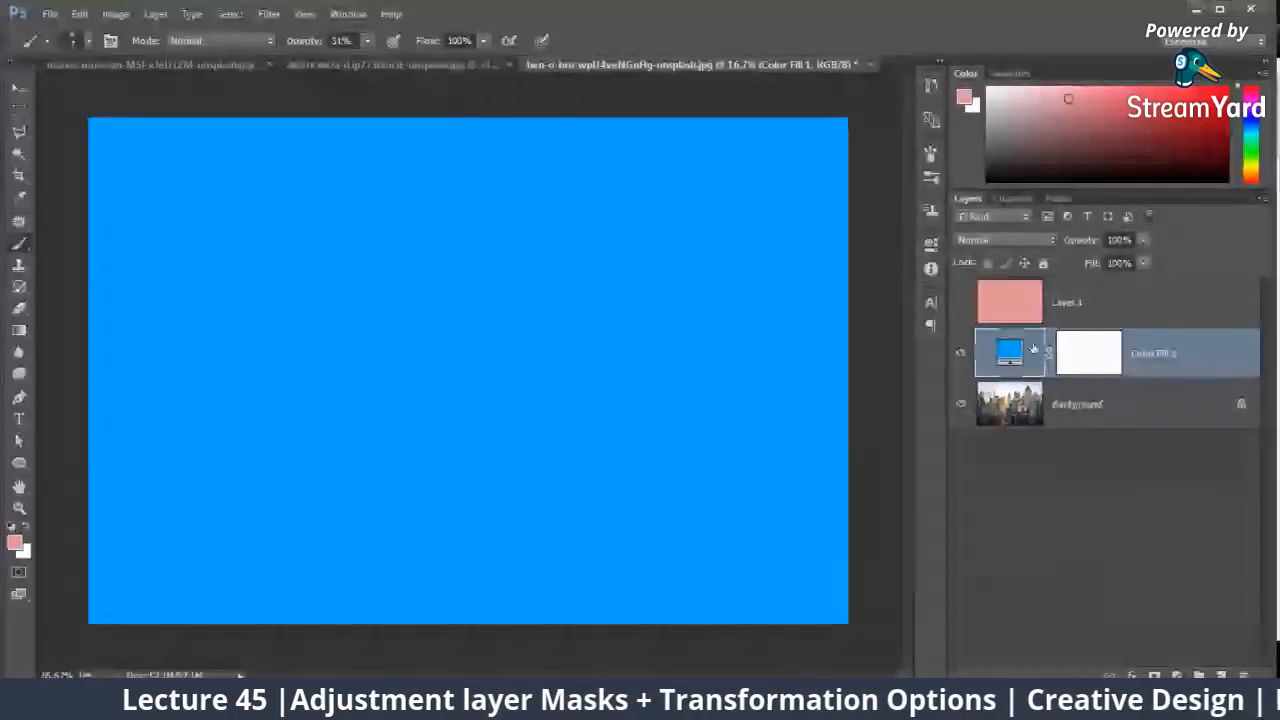
click(1005, 240)
click(1003, 258)
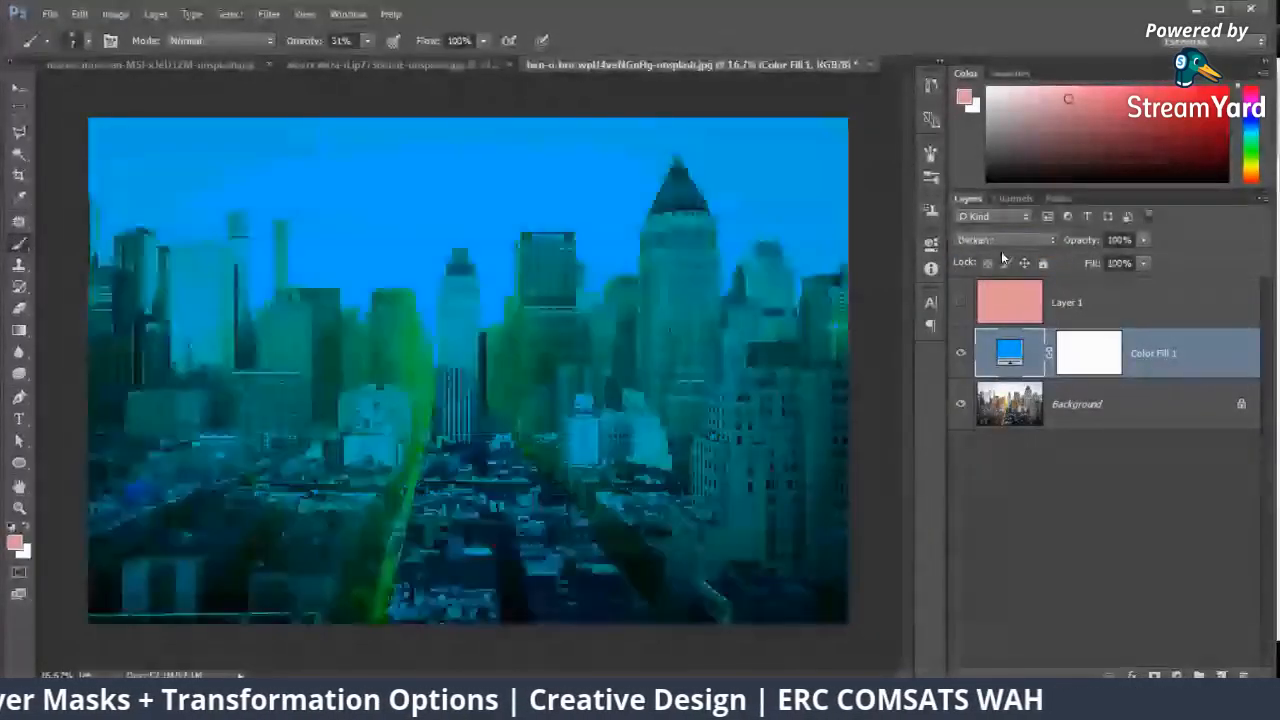
key(Down)
key(Down)
key(Down)
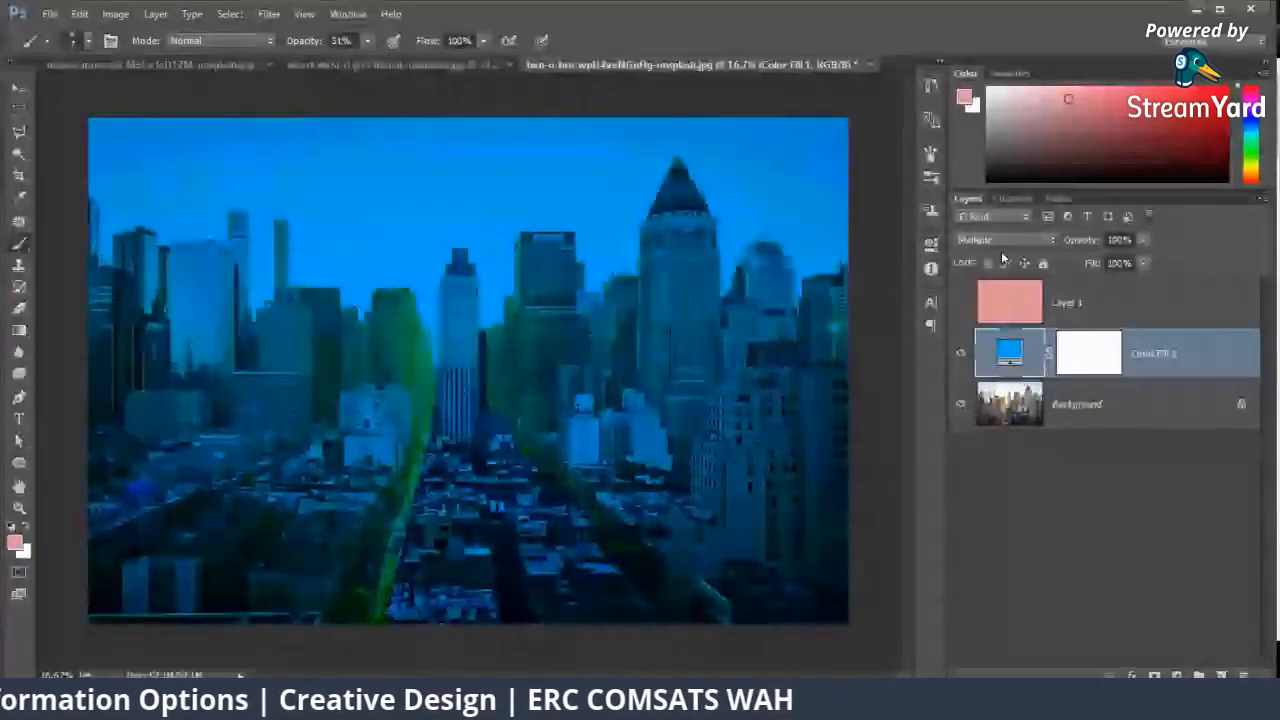
key(Down)
key(Down)
key(Down)
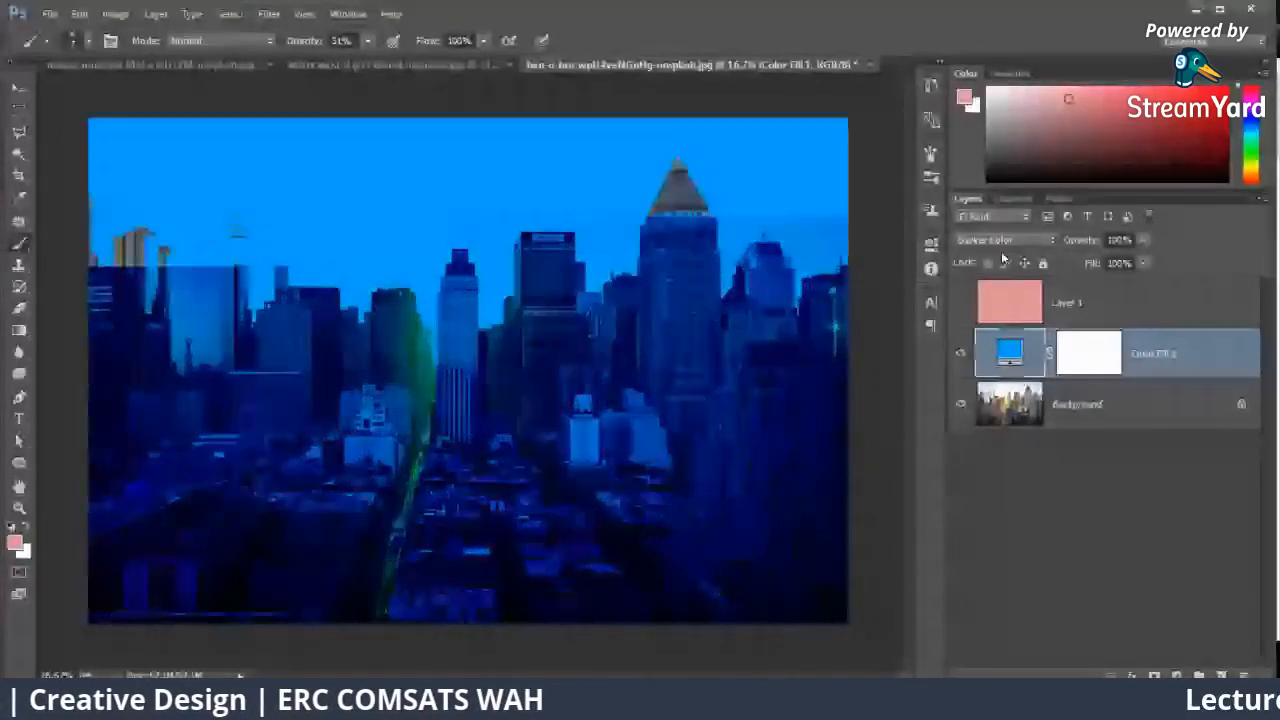
key(Down)
key(Down)
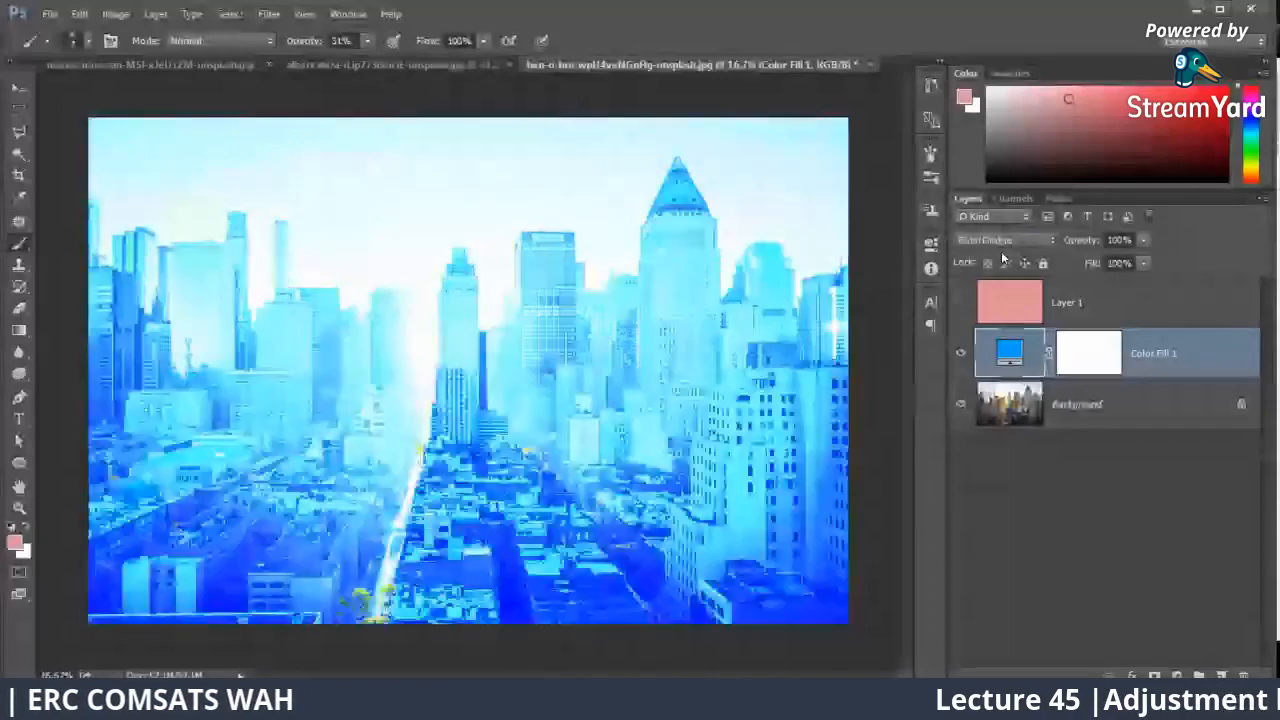
key(Down)
key(Down)
key(Down)
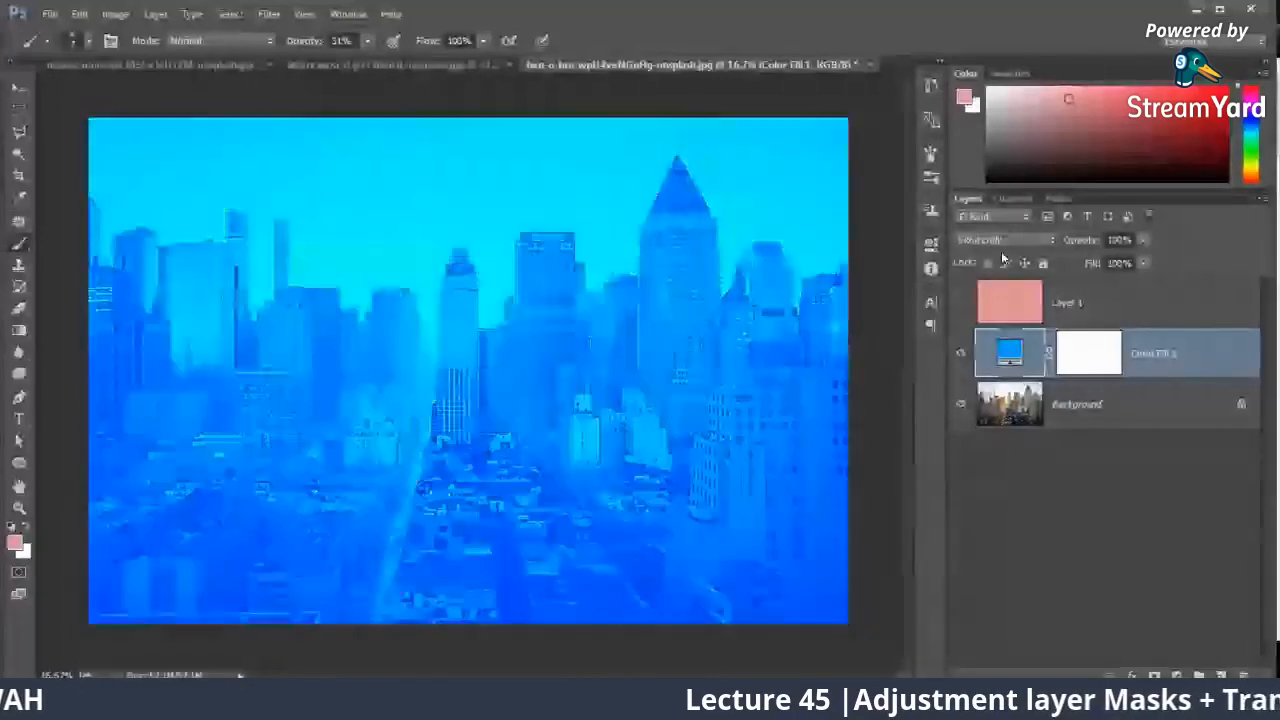
key(Down)
key(Down)
key(Down)
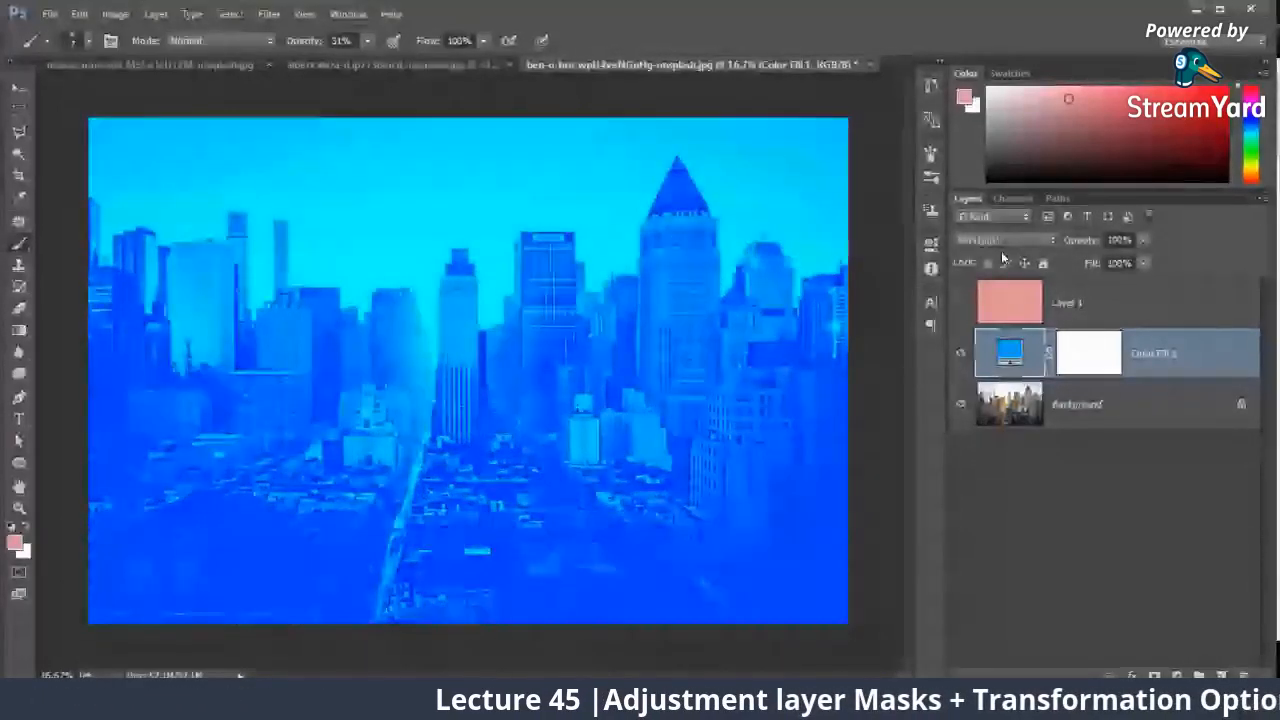
key(Down)
key(Down)
key(Down)
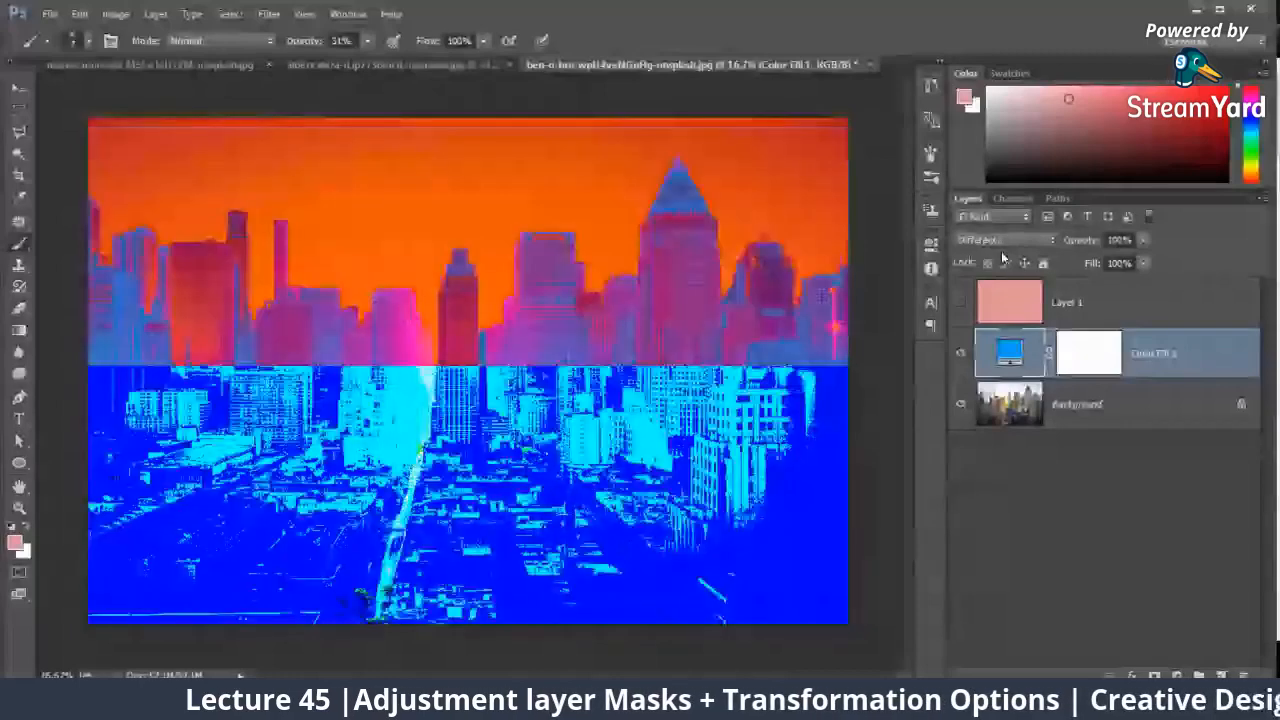
key(Down)
key(Down)
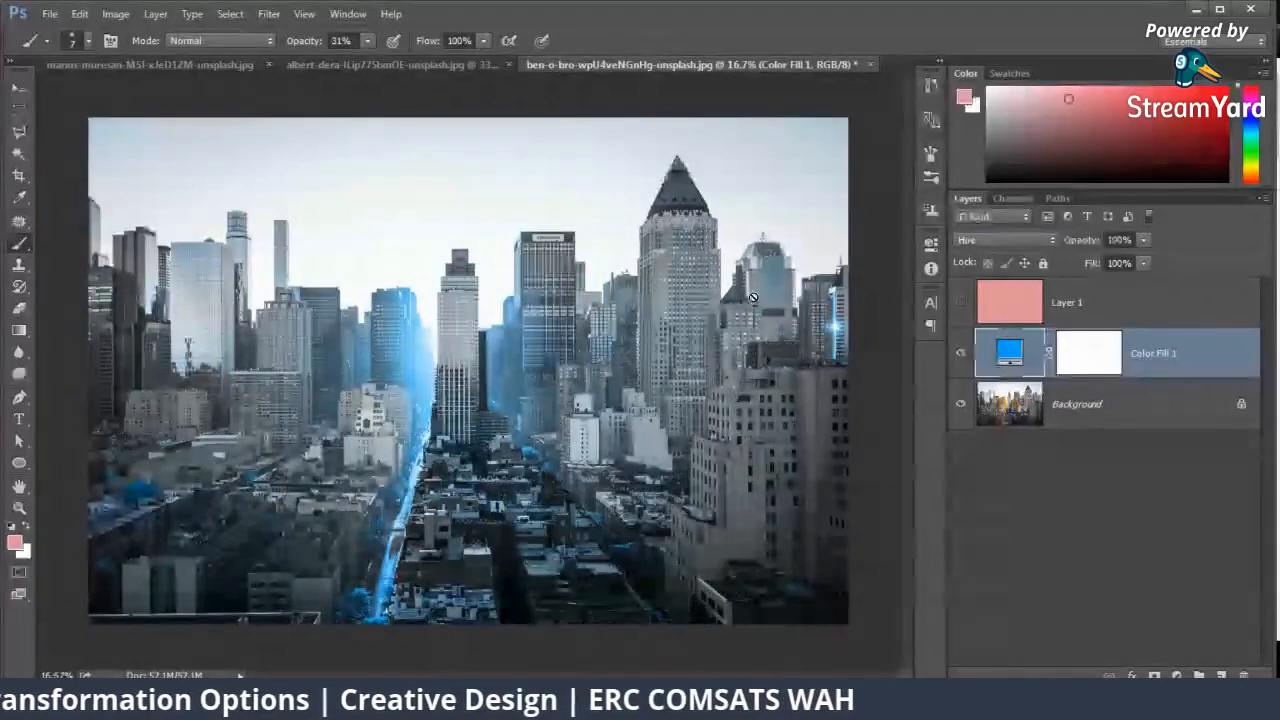
click(962, 354)
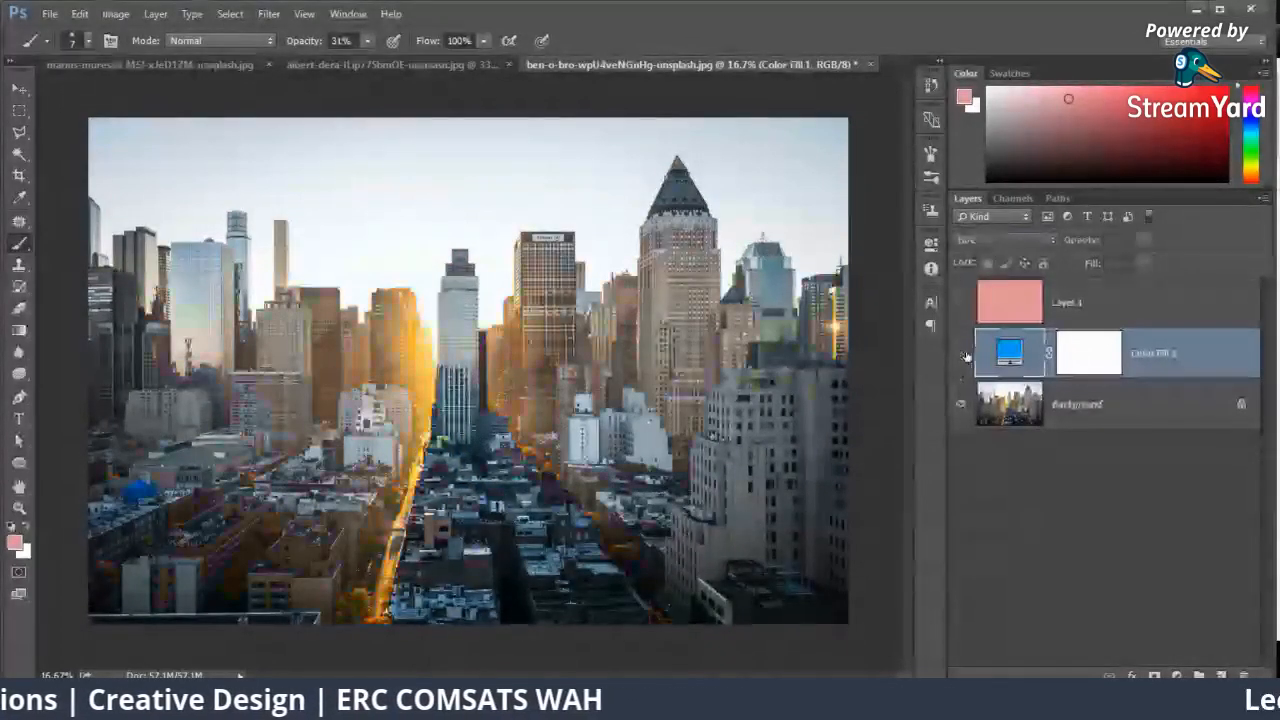
Step: Make the blue Color Fill 1 layer visible again, select it and set its blend mode to Hue
click(1094, 385)
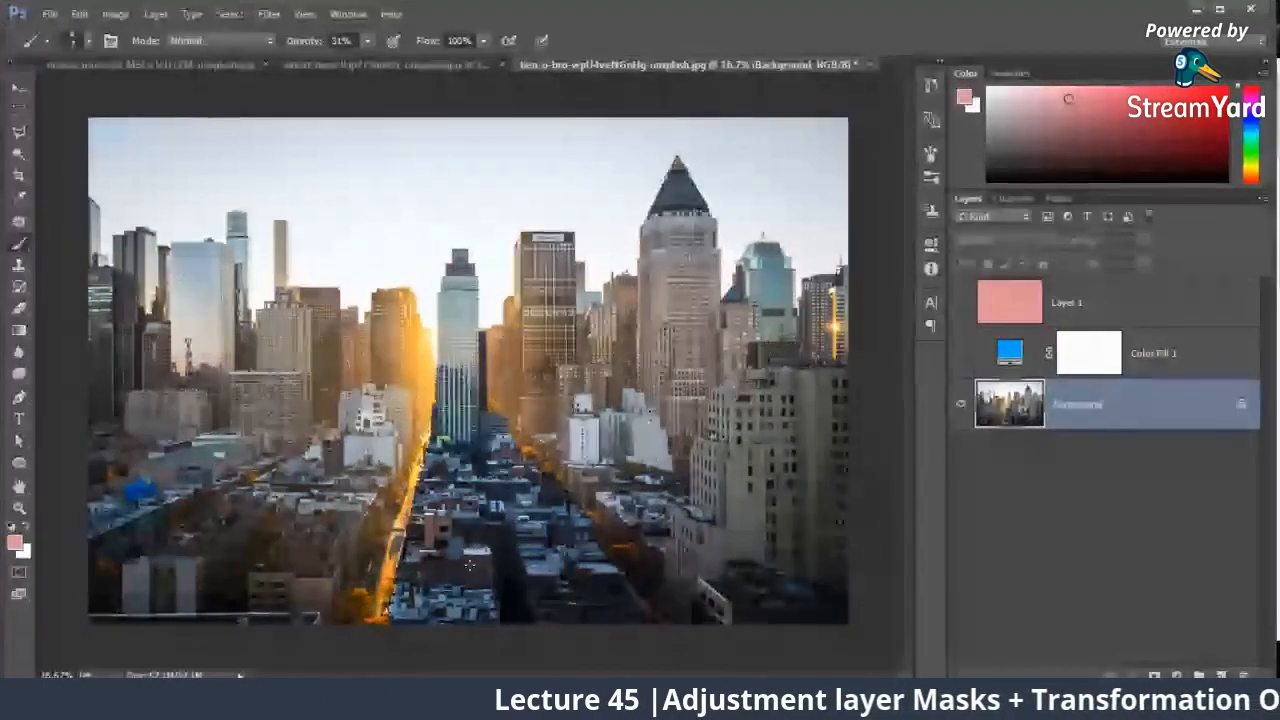
click(960, 353)
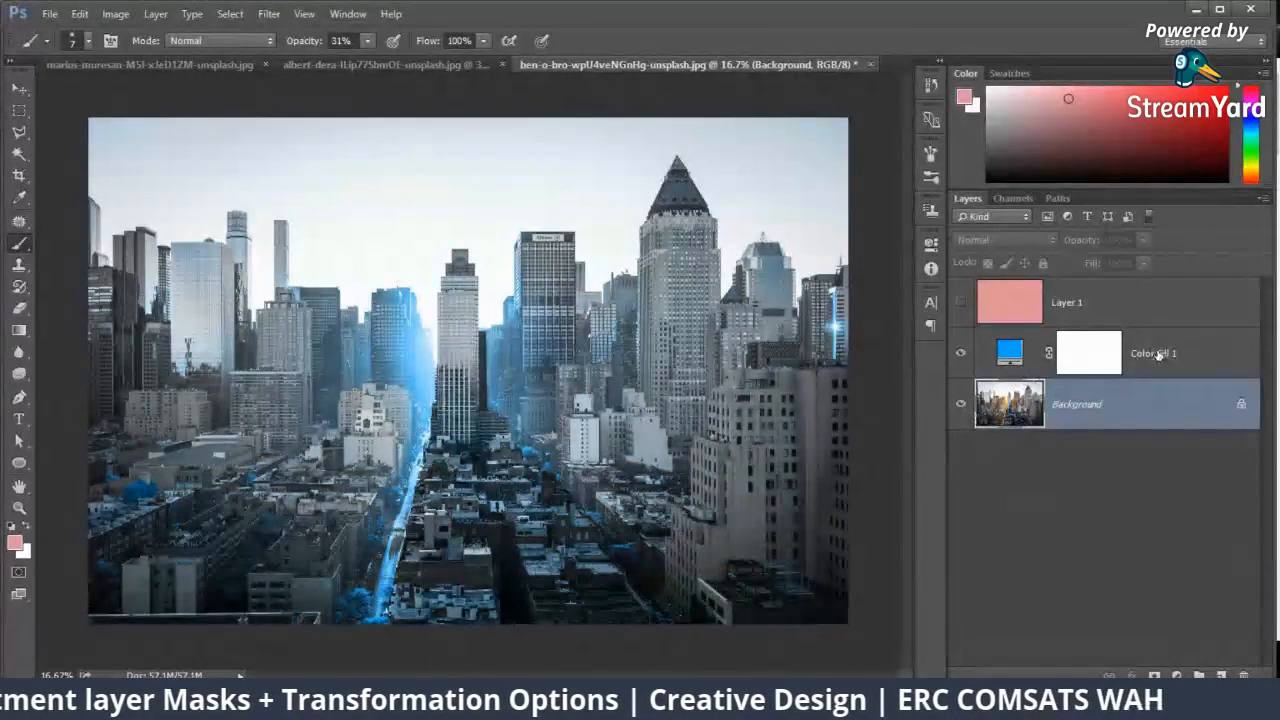
click(1158, 354)
click(1003, 240)
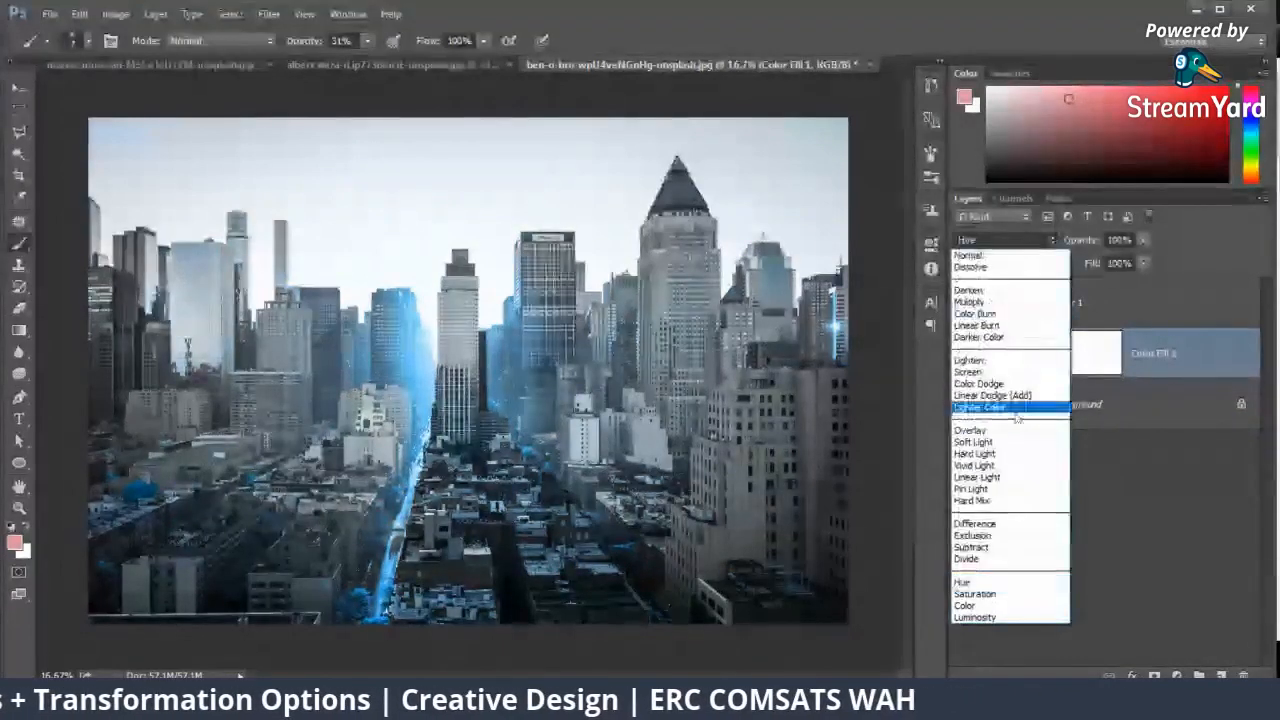
click(966, 582)
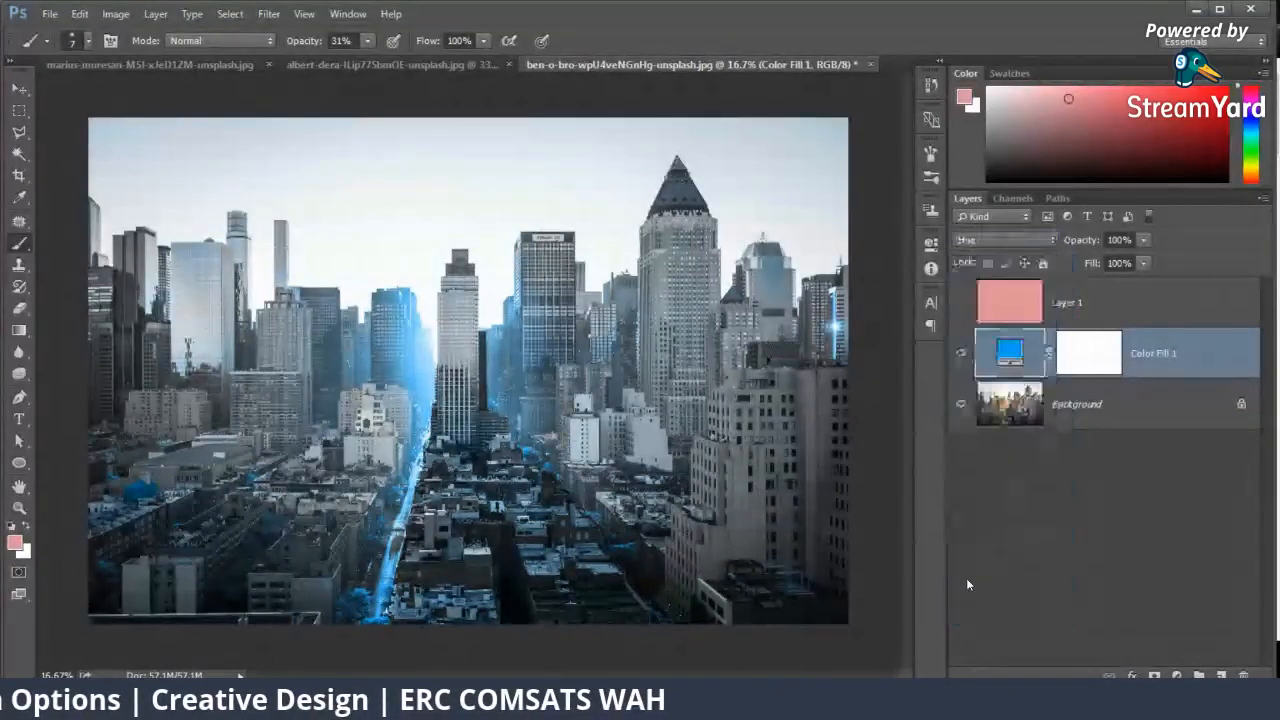
click(1003, 240)
click(976, 583)
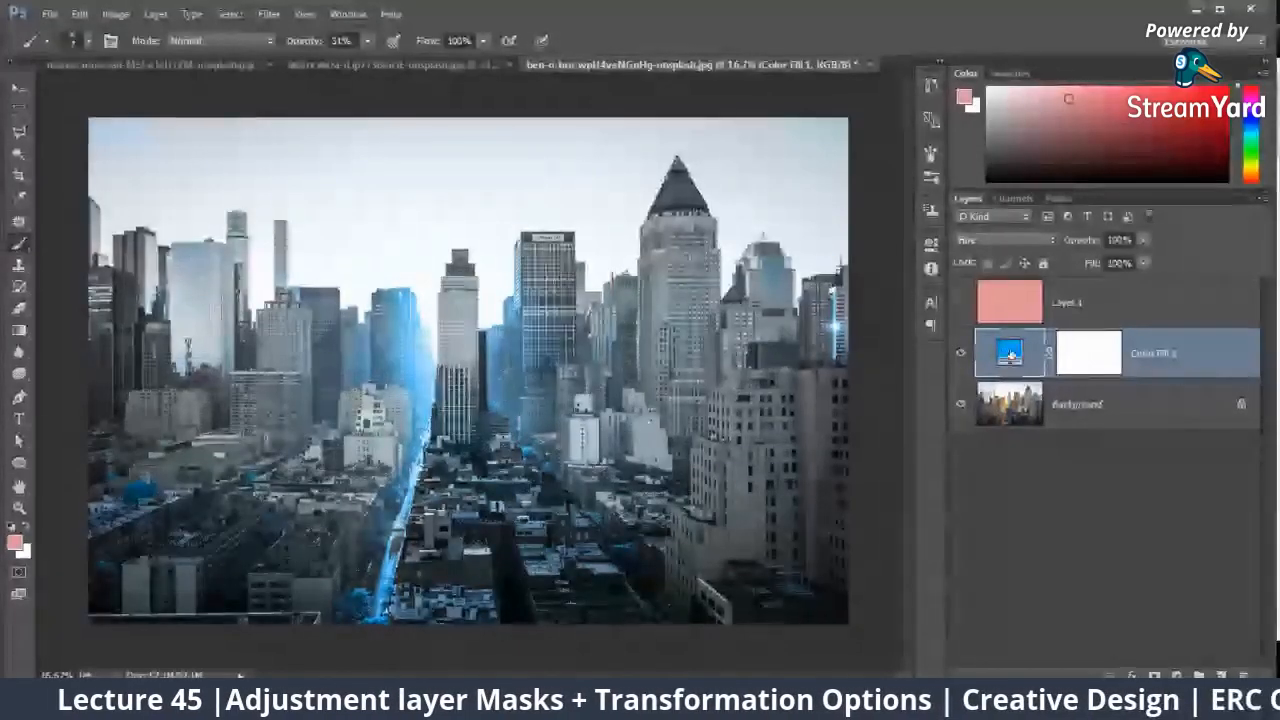
Step: Open the fill layer's color for editing and try darker blue, several green and yellow shades as the cityscape's tint
double_click(1003, 353)
drag(480, 187, 901, 397)
click(843, 540)
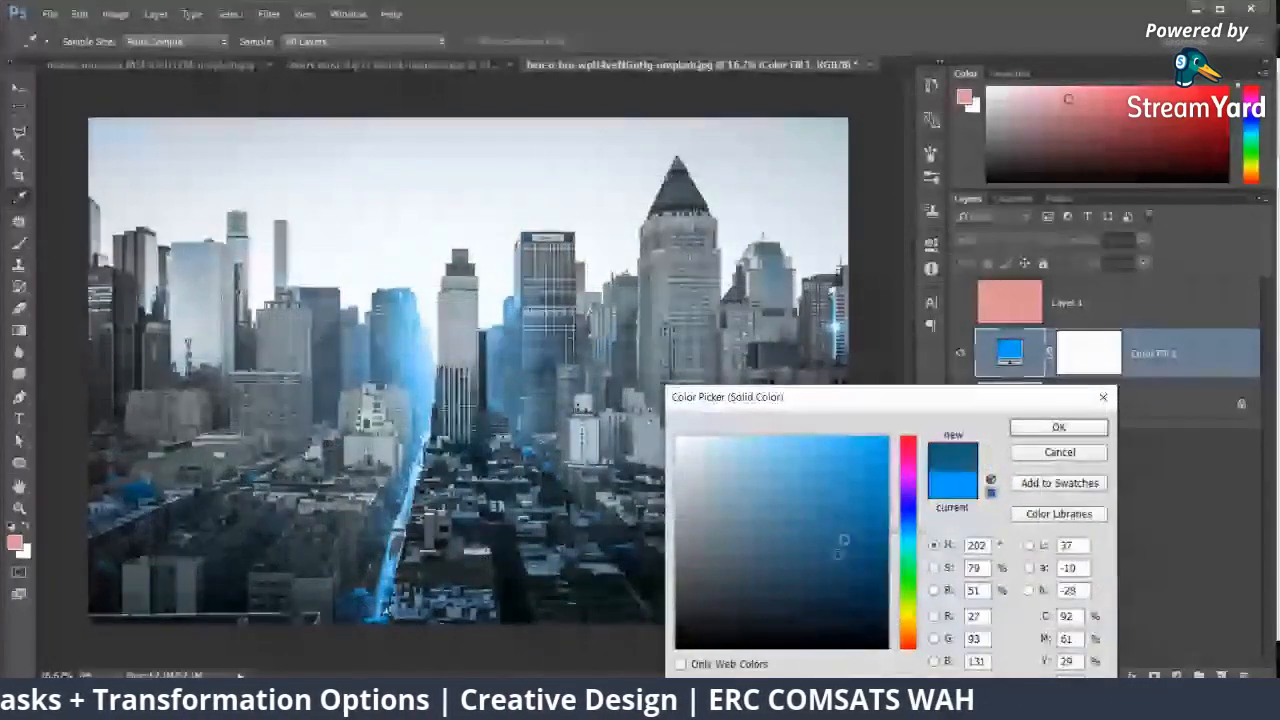
mouse_move(842, 542)
mouse_down()
mouse_move(711, 547)
mouse_move(846, 595)
mouse_up()
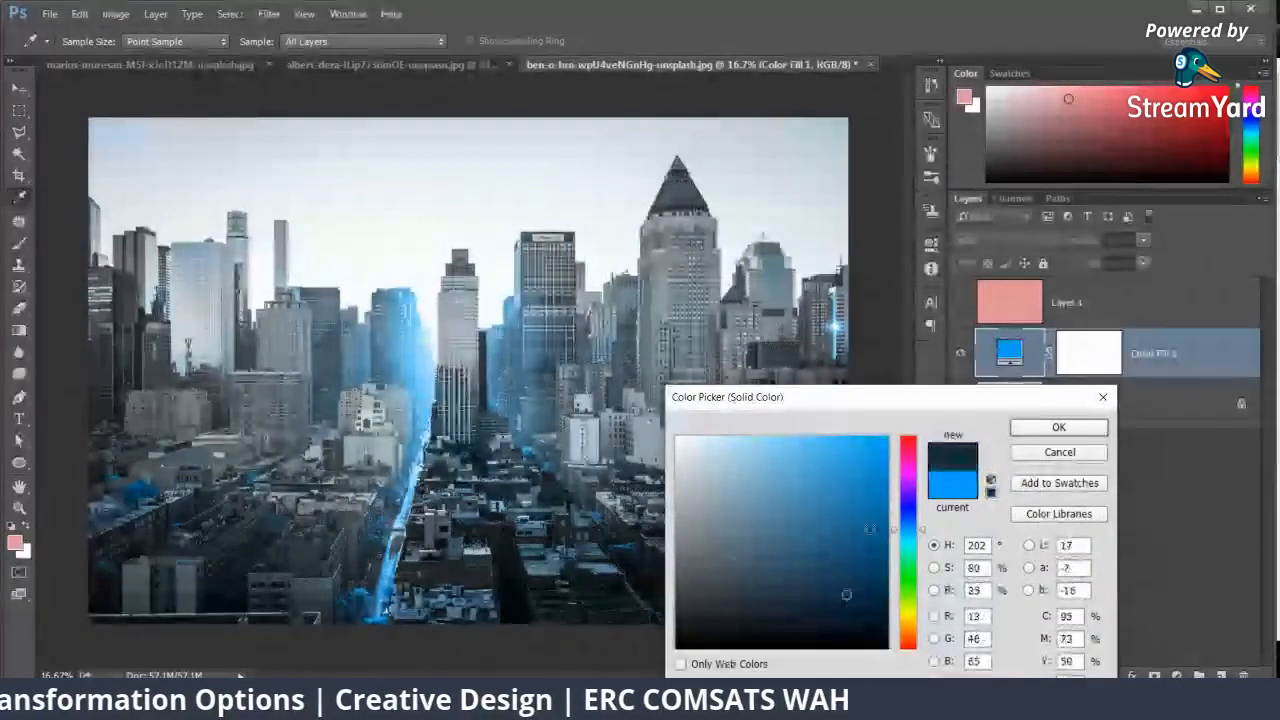
click(905, 572)
click(877, 513)
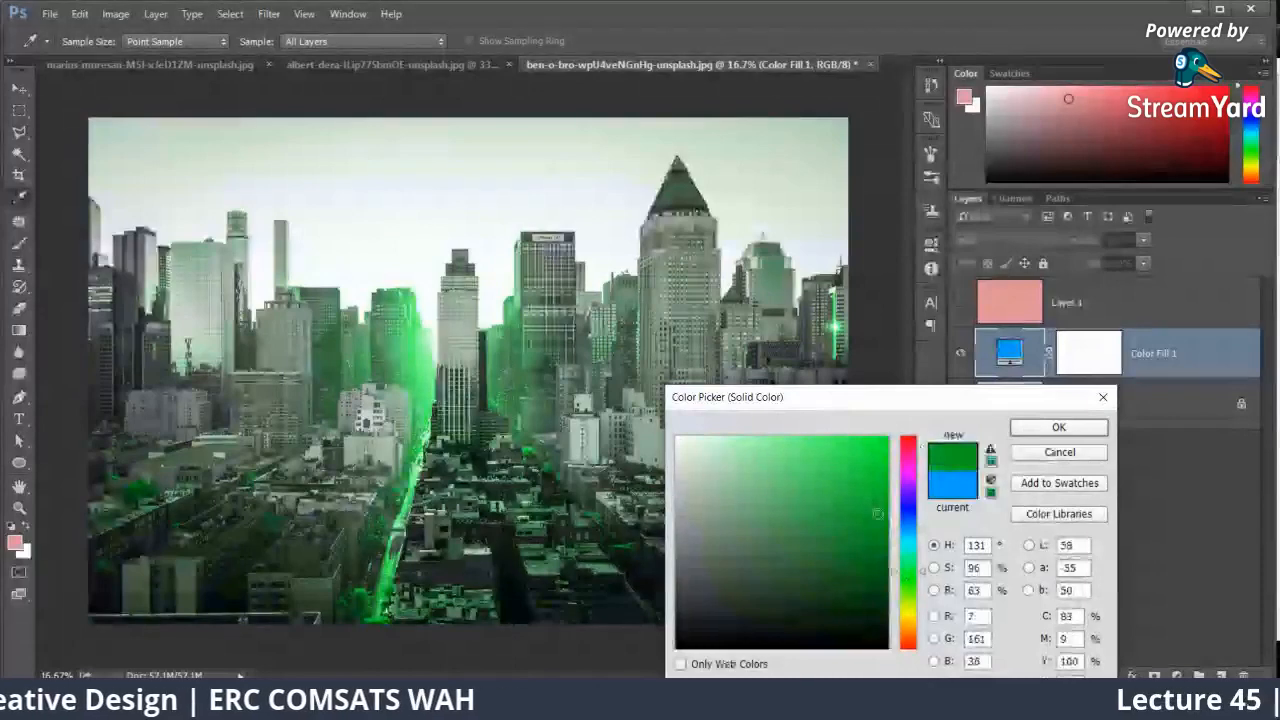
click(790, 450)
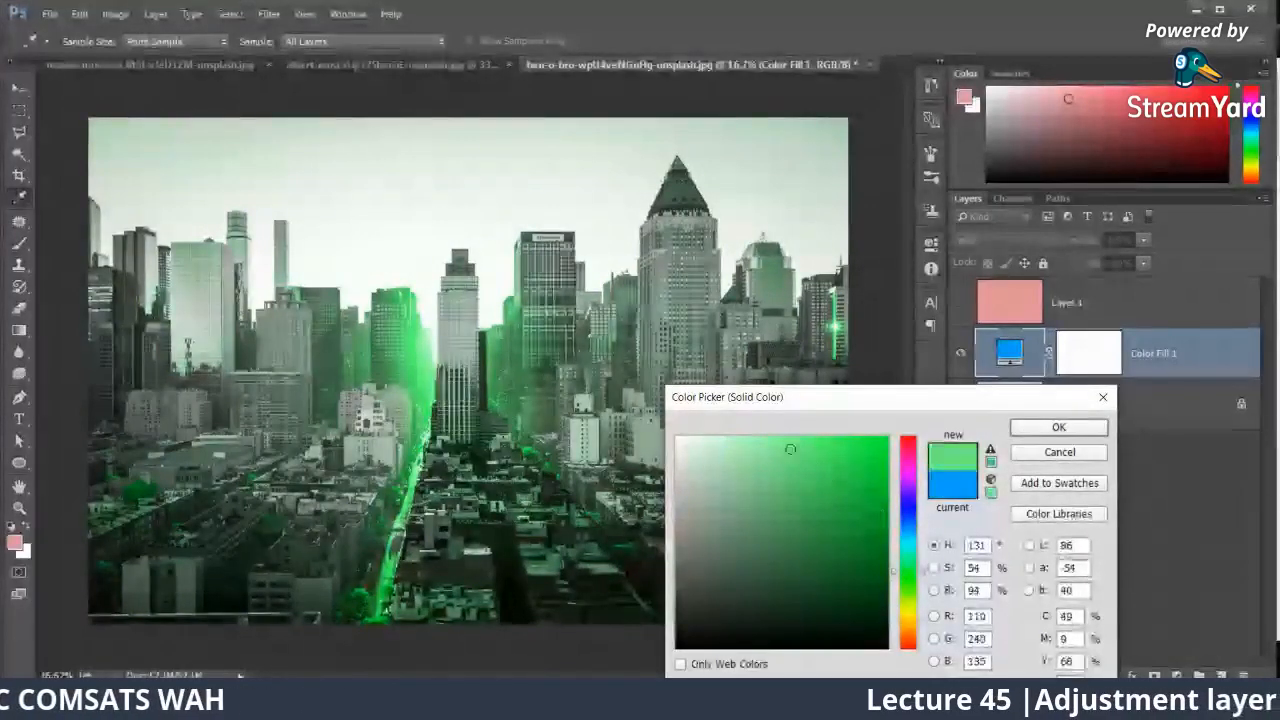
click(776, 540)
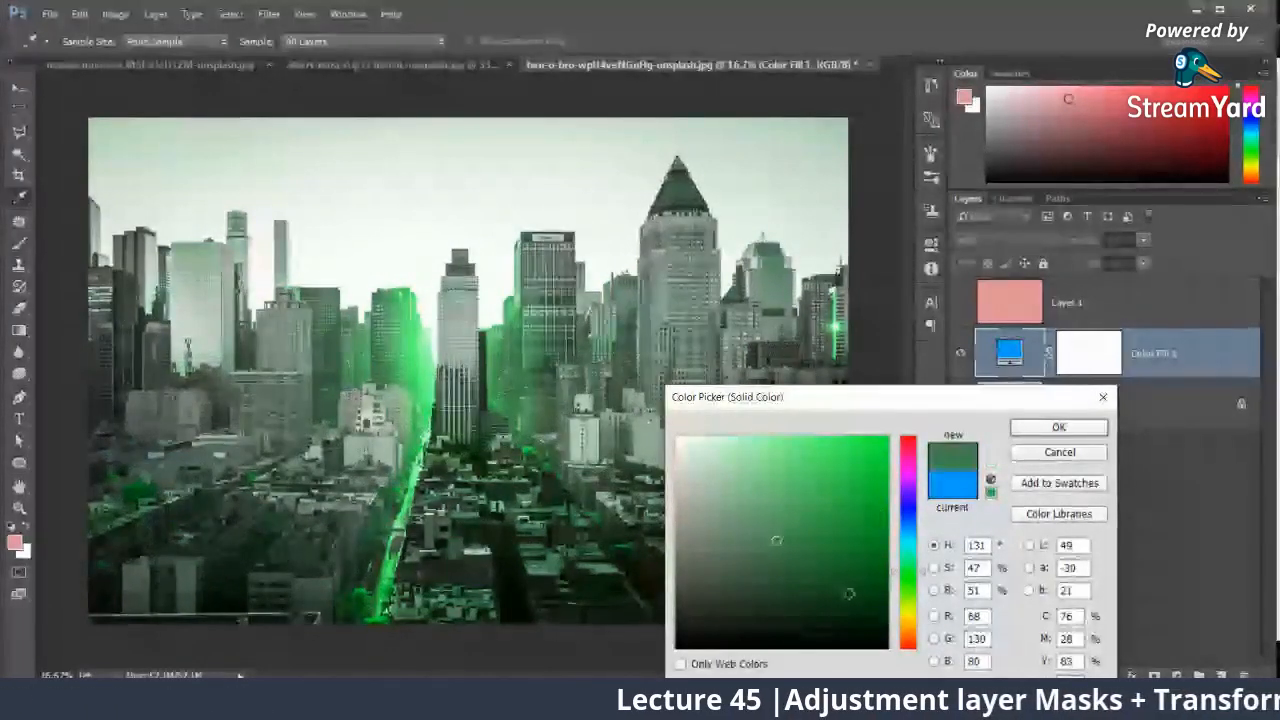
click(849, 595)
click(806, 623)
click(908, 611)
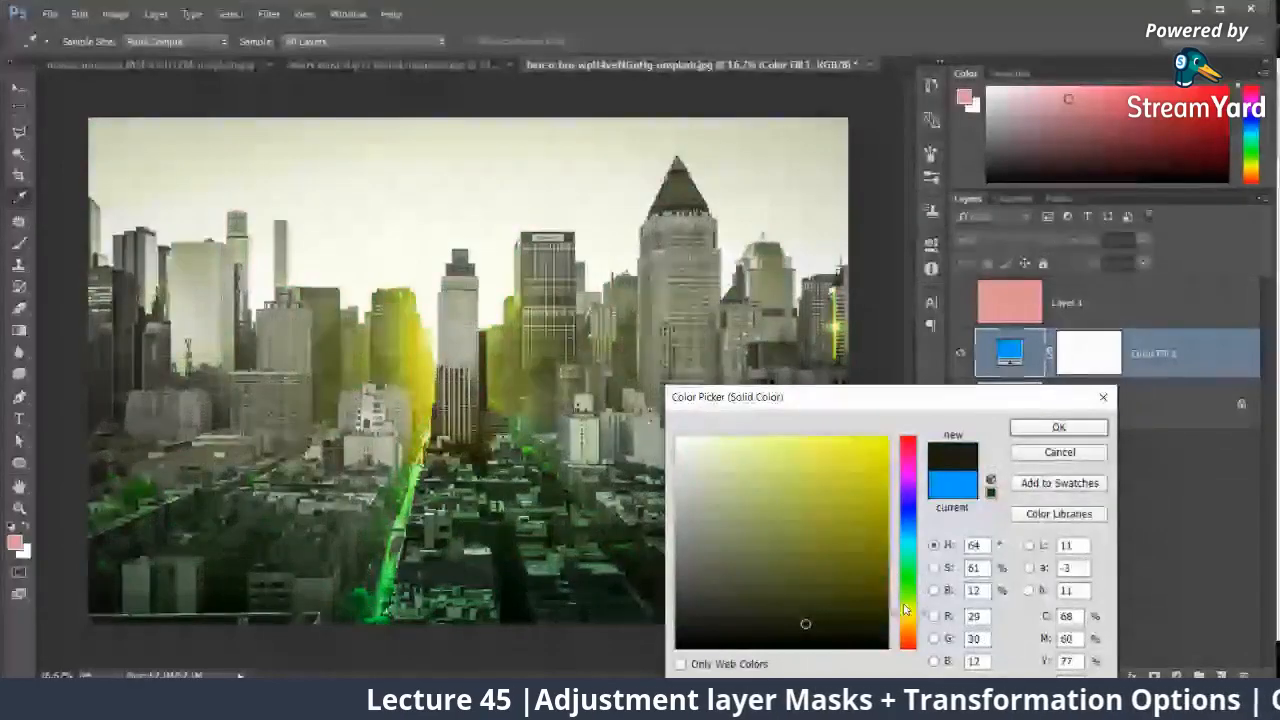
click(748, 453)
Step: Try pink and dark red shades, and set the fill layer's color to red with RGB 177, 6, 38
click(908, 445)
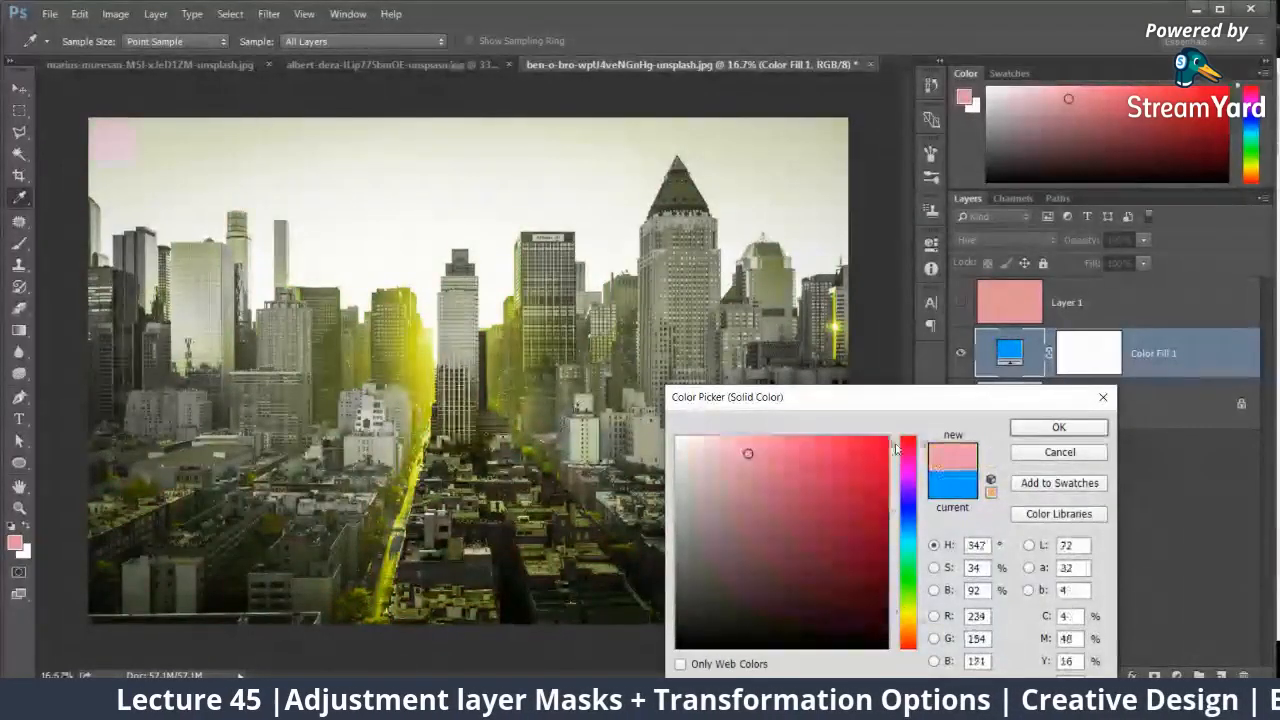
click(860, 517)
click(871, 597)
click(791, 589)
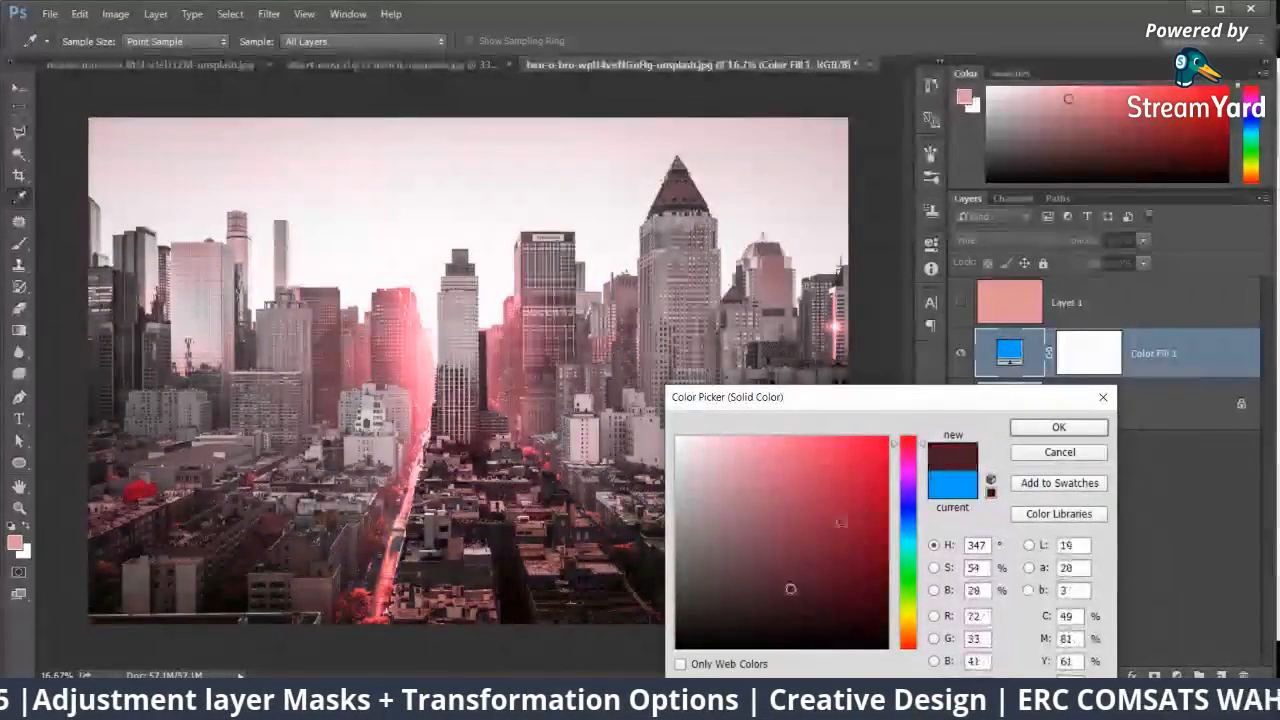
click(880, 501)
drag(907, 616, 921, 463)
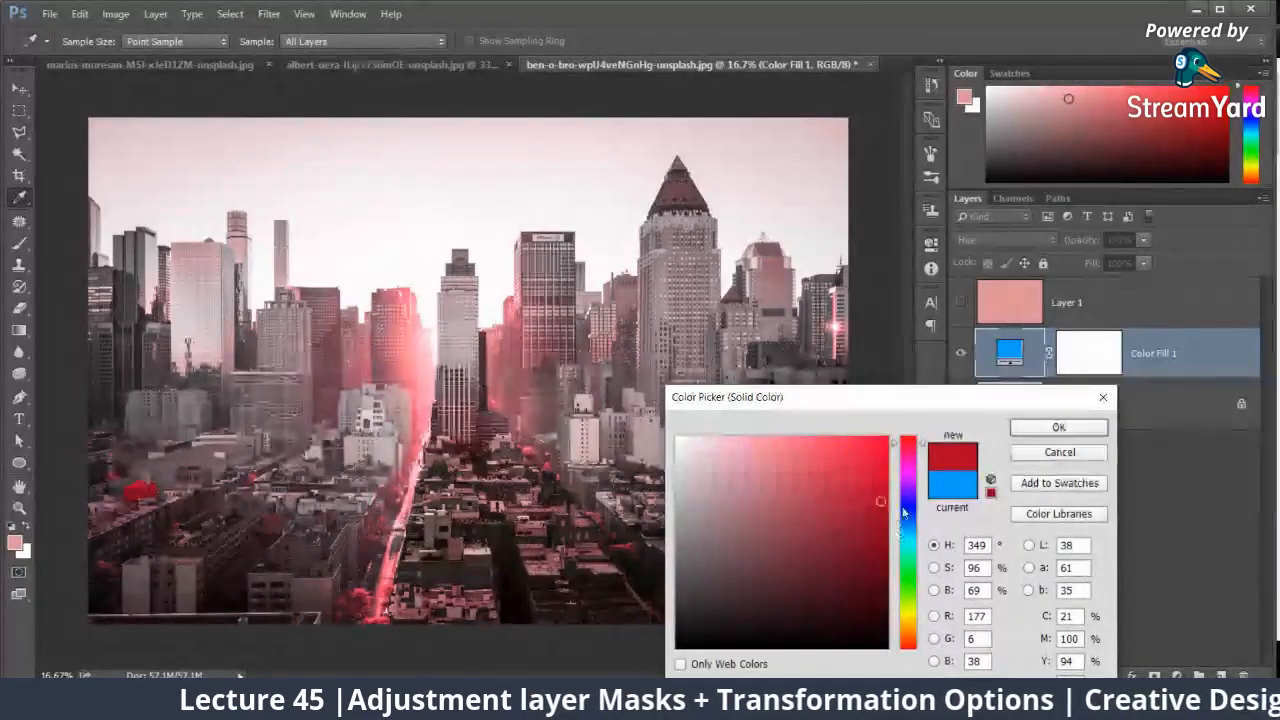
click(1058, 427)
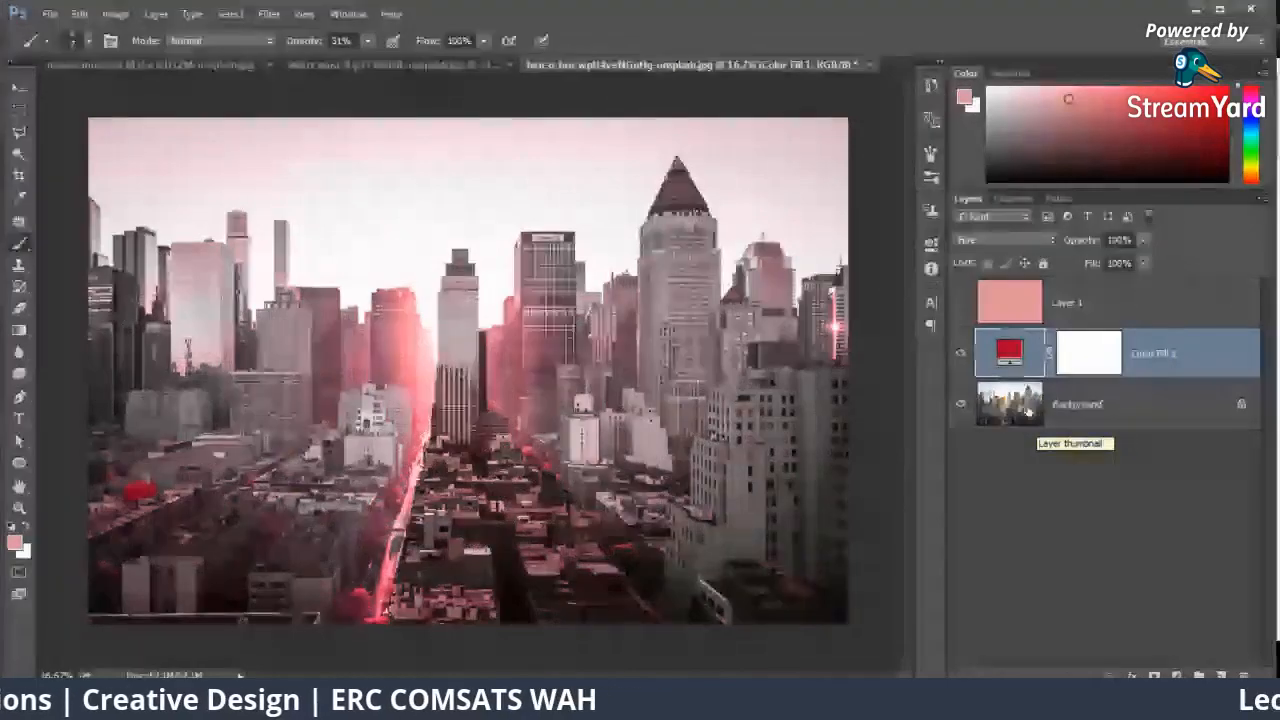
Step: Target the red fill layer's mask and prepare a black, soft-edged brush of size 219
click(1081, 356)
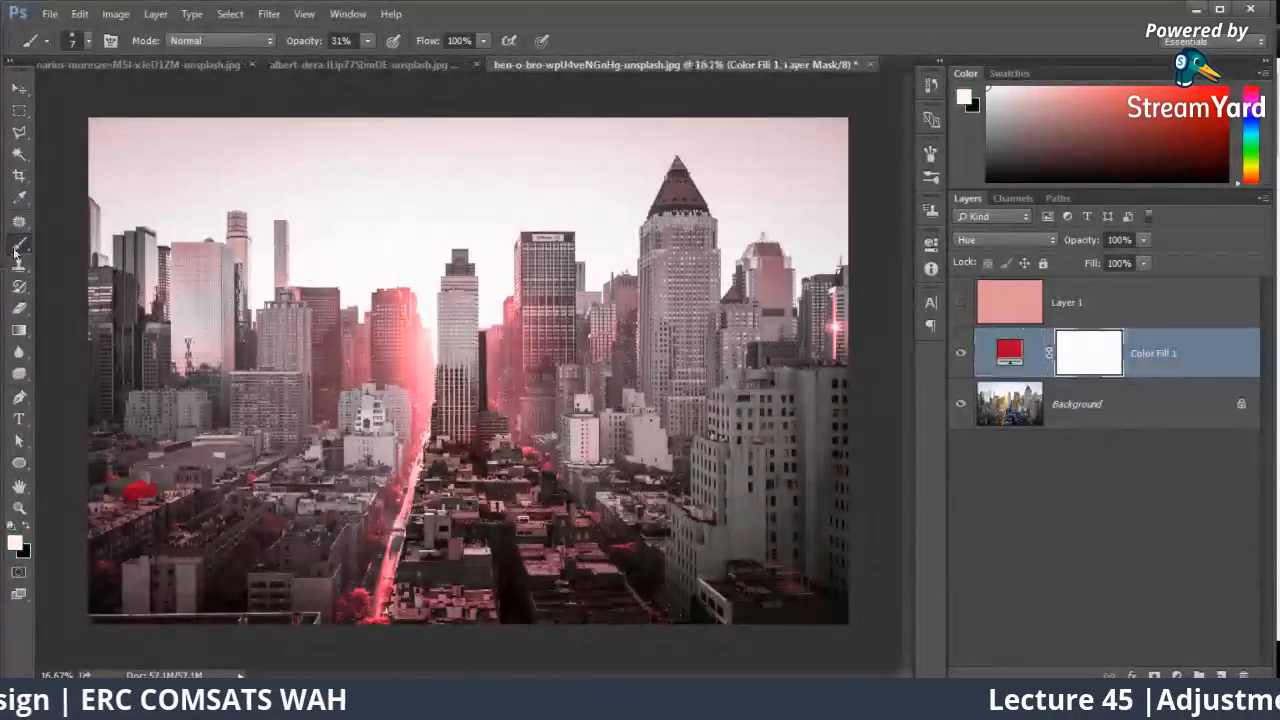
right_click(421, 411)
click(554, 449)
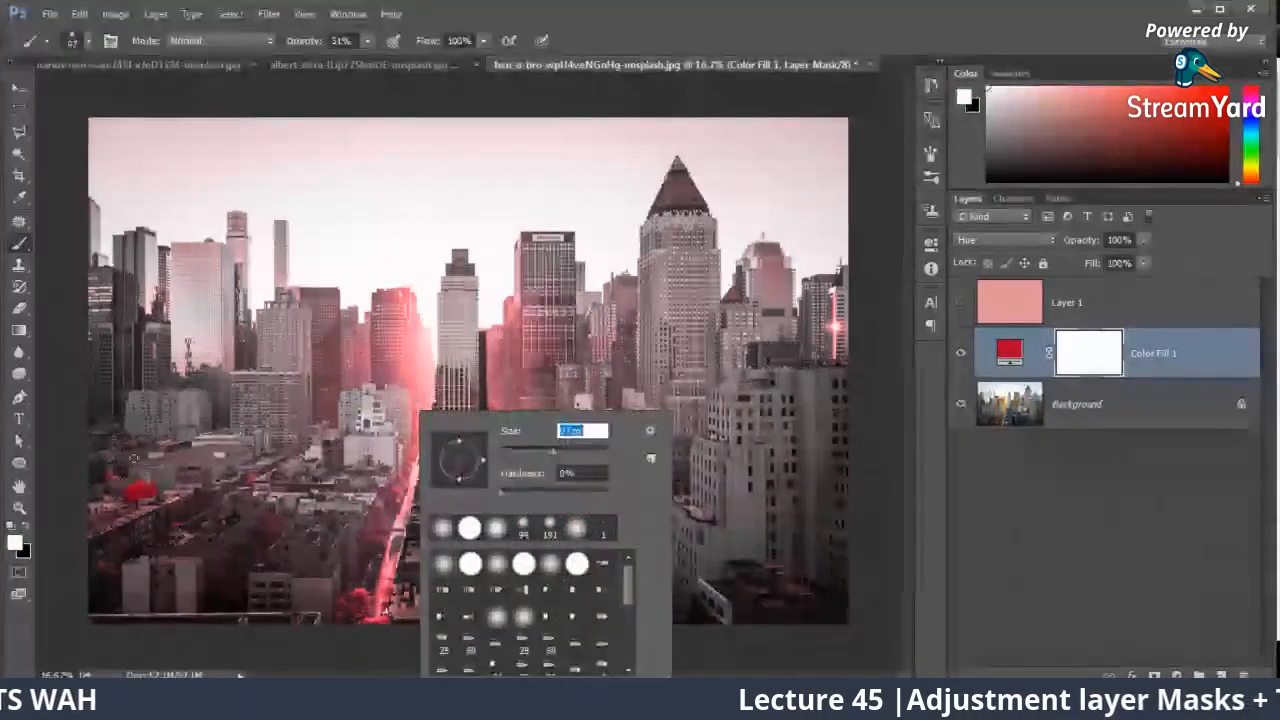
click(30, 540)
right_click(291, 411)
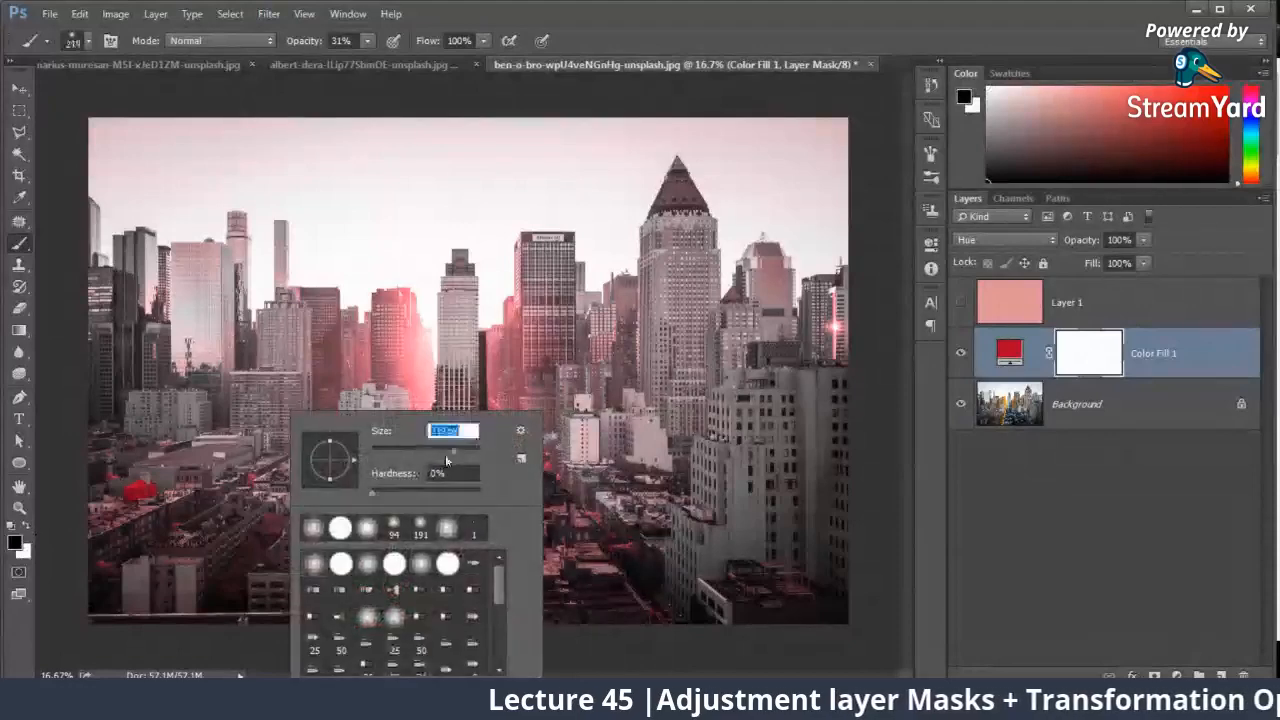
Step: Paint black on the fill layer's mask over the blue roof, the central buildings and the sunlit street to remove the red tint
drag(160, 478, 122, 520)
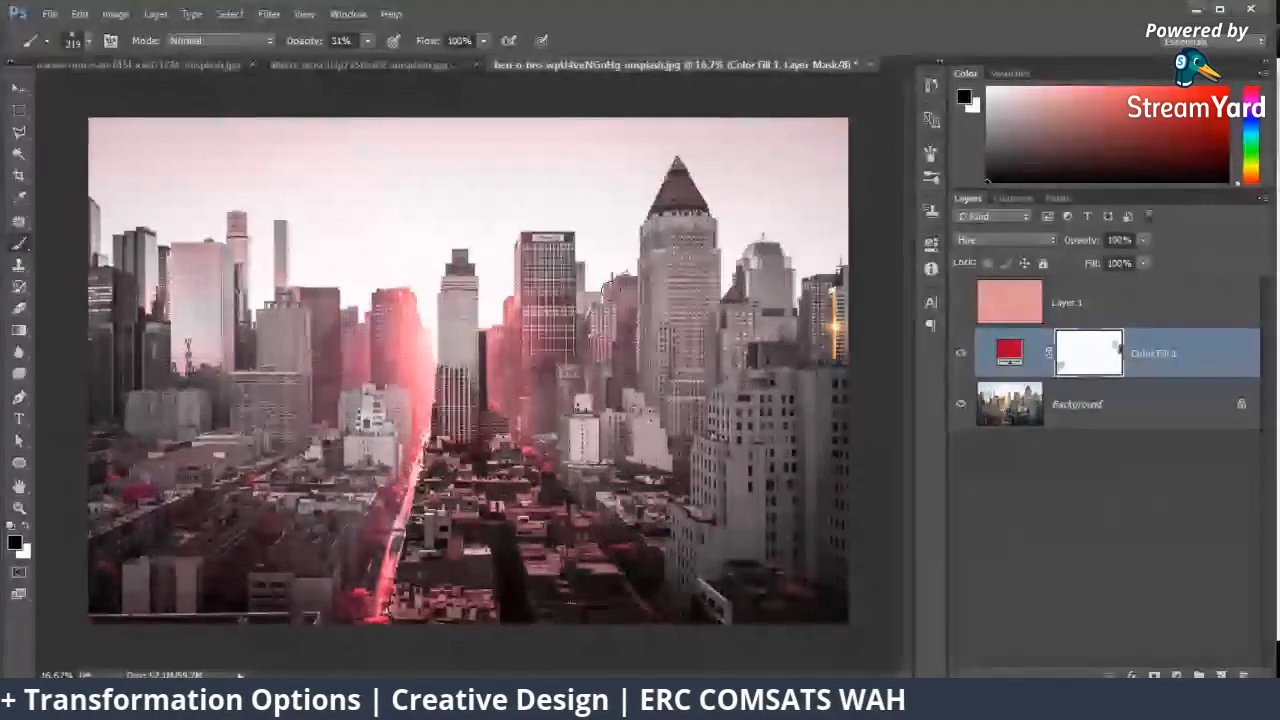
drag(622, 315, 578, 335)
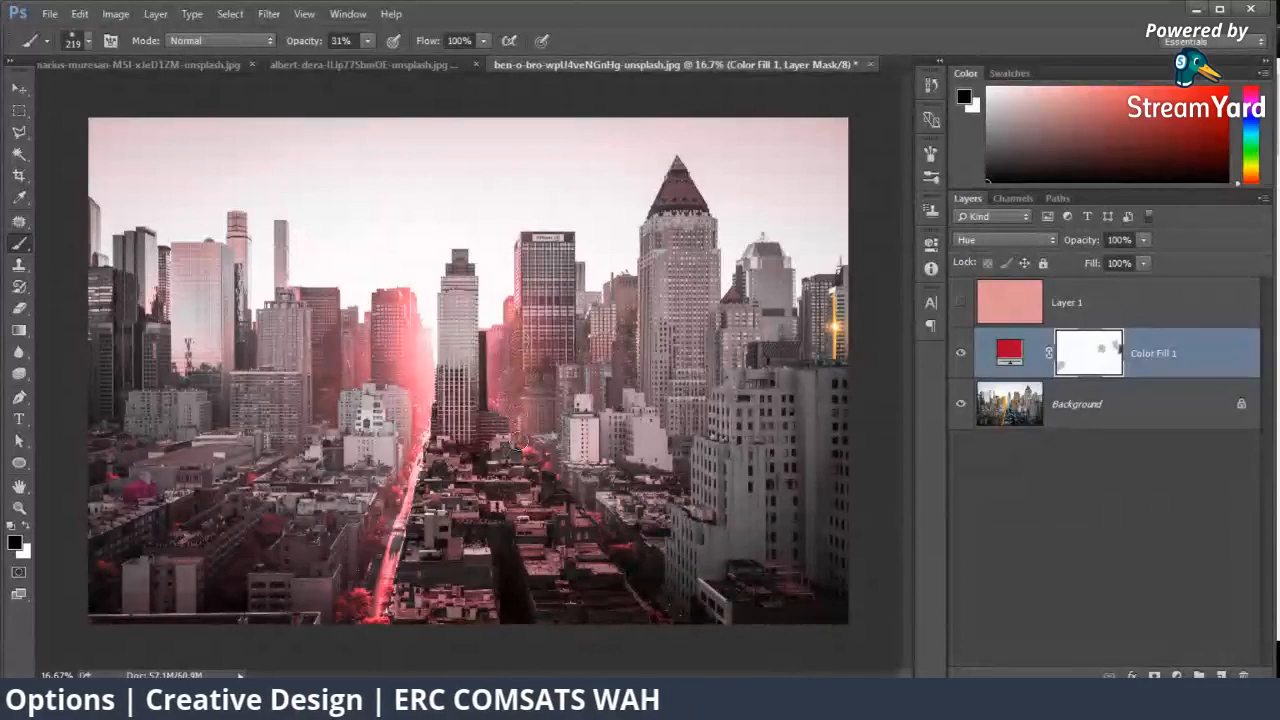
drag(485, 380, 493, 335)
mouse_move(414, 326)
mouse_down()
mouse_move(429, 331)
mouse_move(409, 487)
mouse_up()
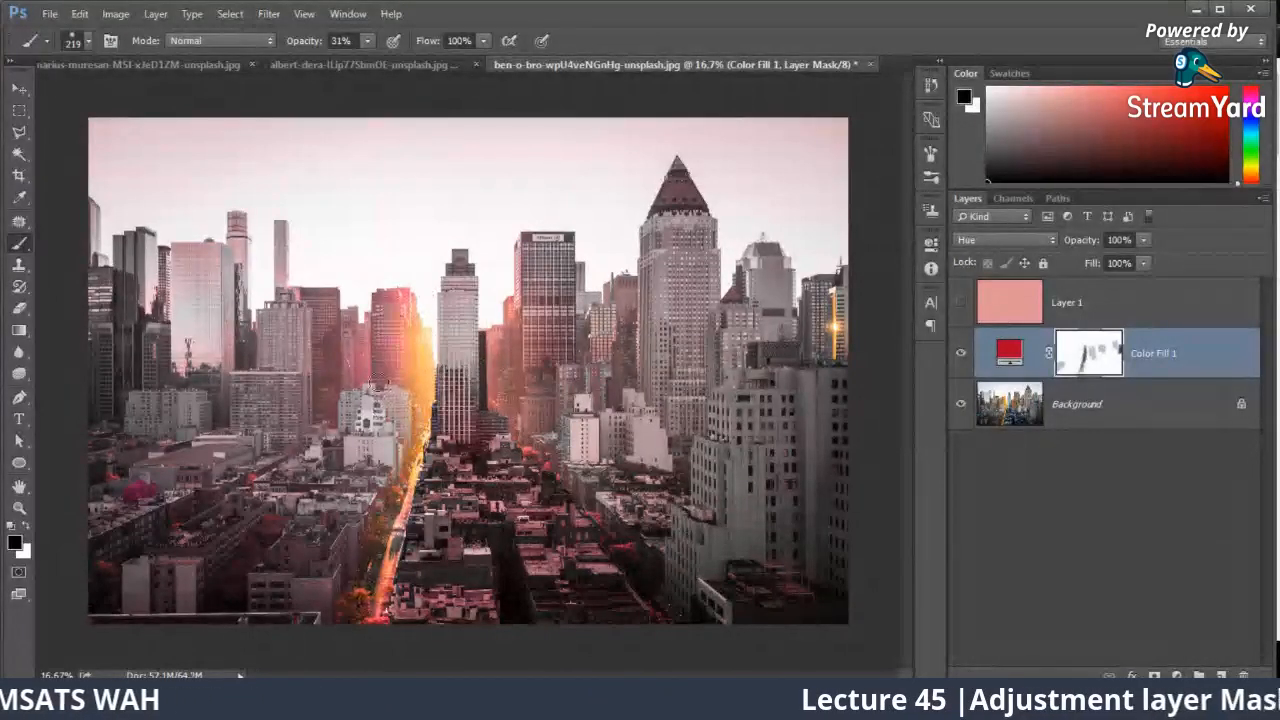
drag(378, 380, 386, 315)
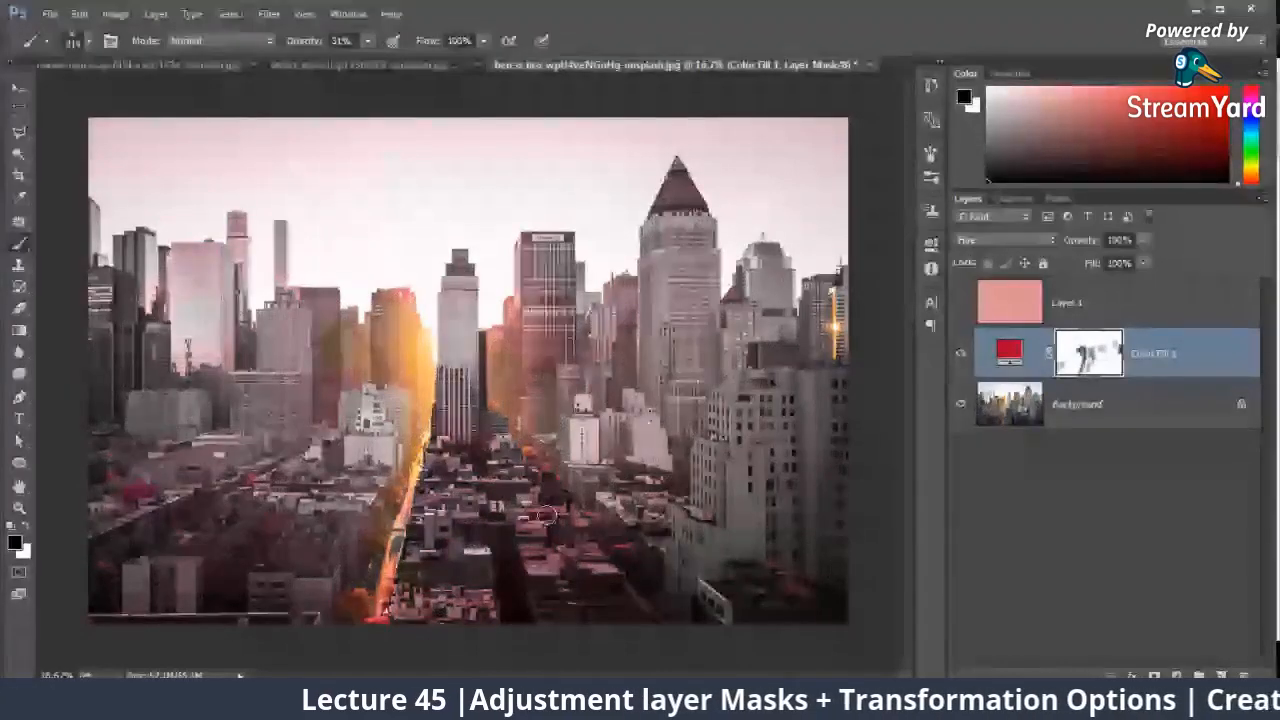
Step: Change the fill layer's color to the orange #ffc067 sampled from the sunlight glow between the buildings
double_click(1009, 352)
drag(492, 136, 576, 140)
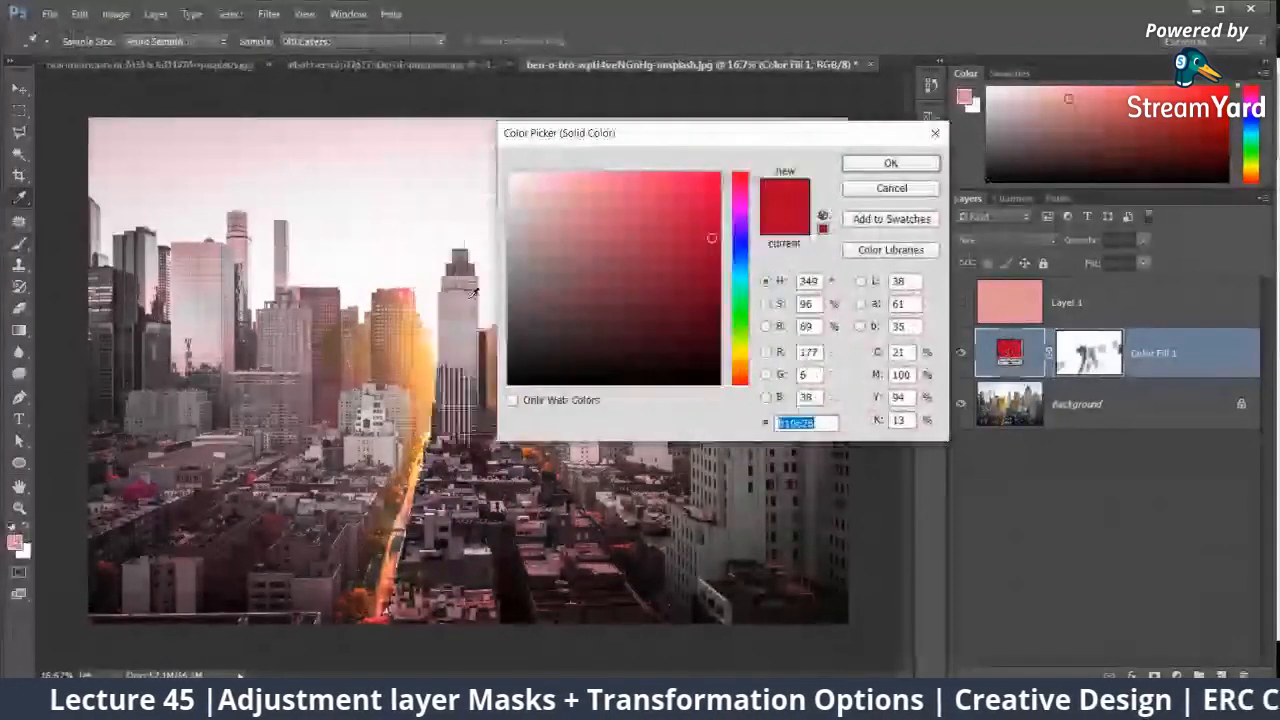
click(426, 345)
click(888, 164)
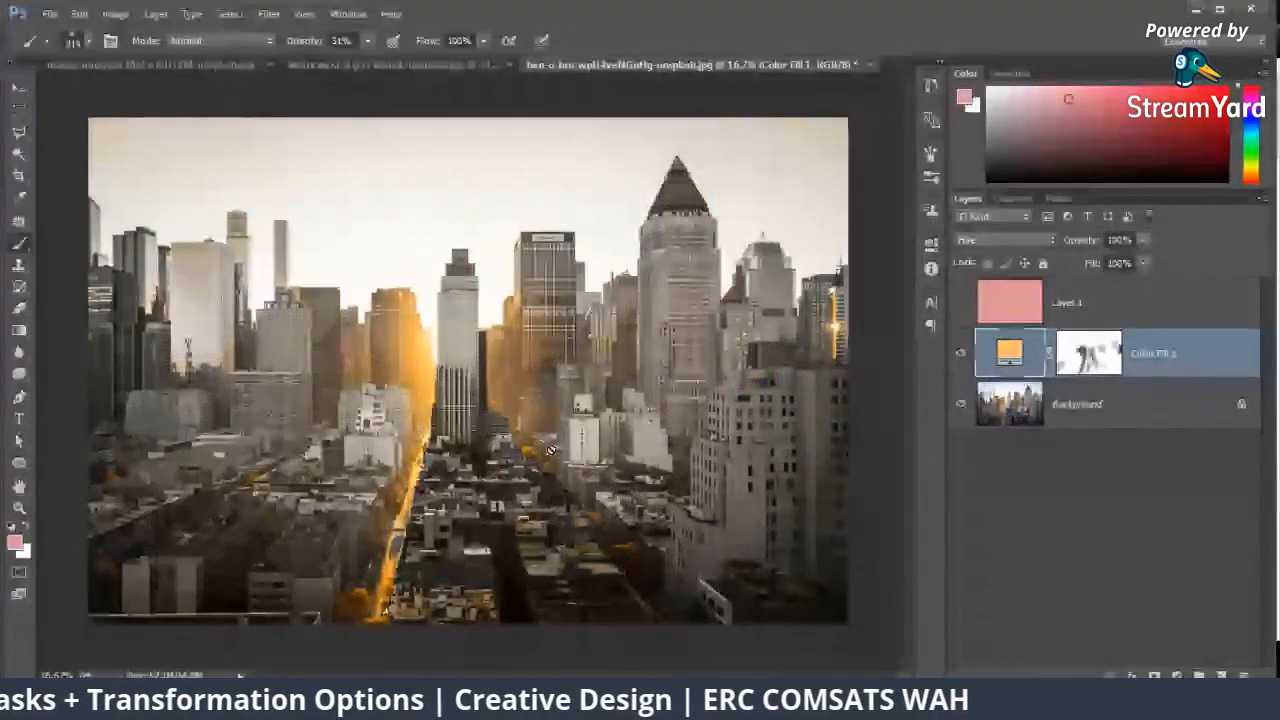
Step: Hide the orange fill layer to compare, delete its painted mask, and show the layer again with a new white mask
click(962, 354)
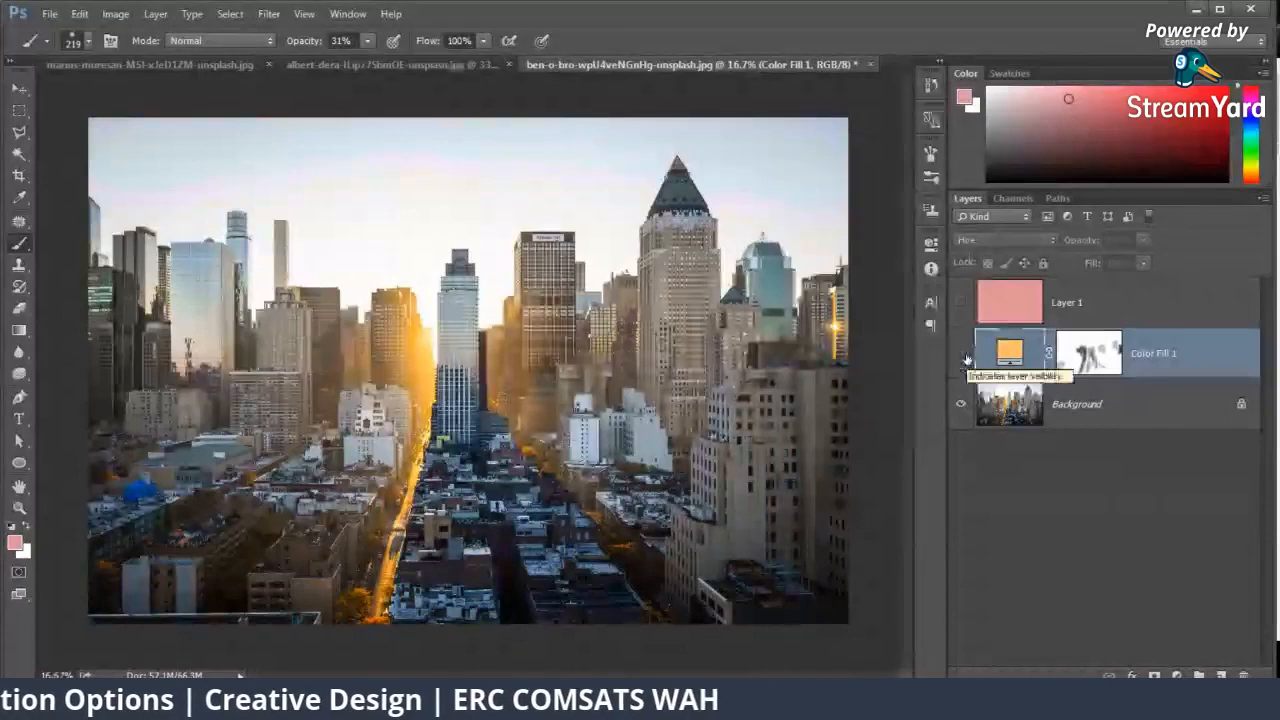
right_click(1078, 357)
click(1117, 385)
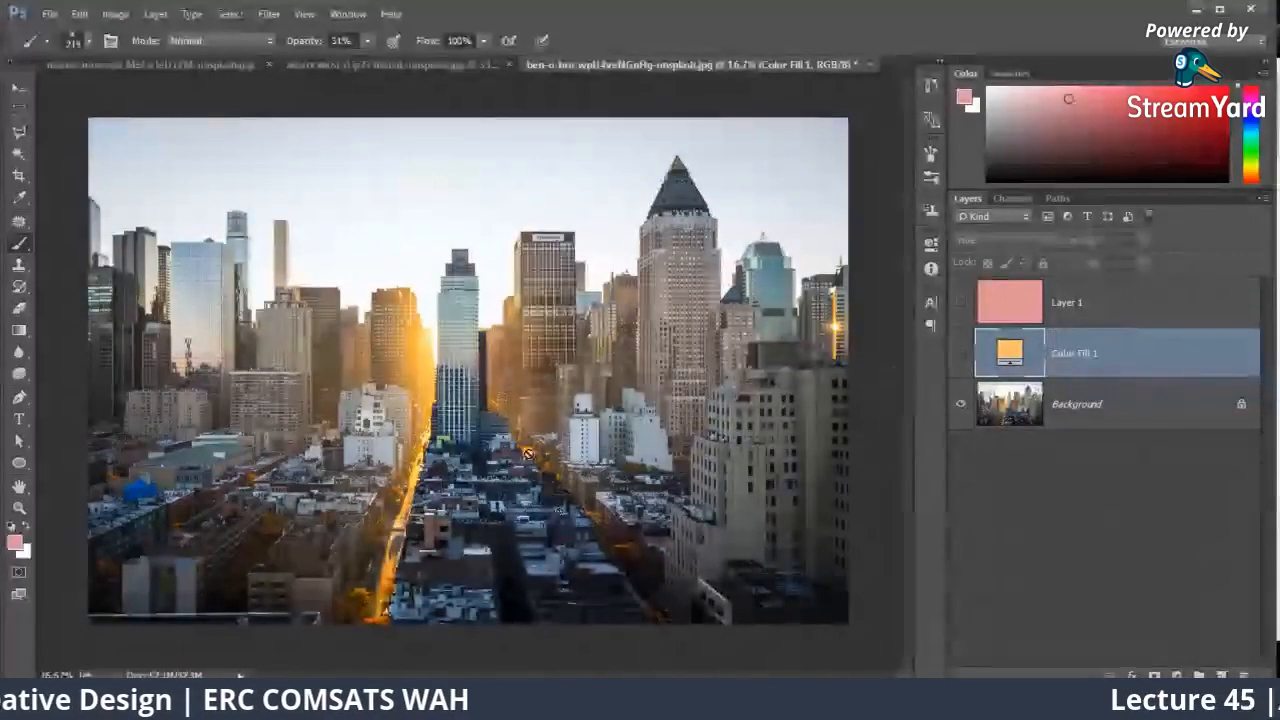
click(961, 354)
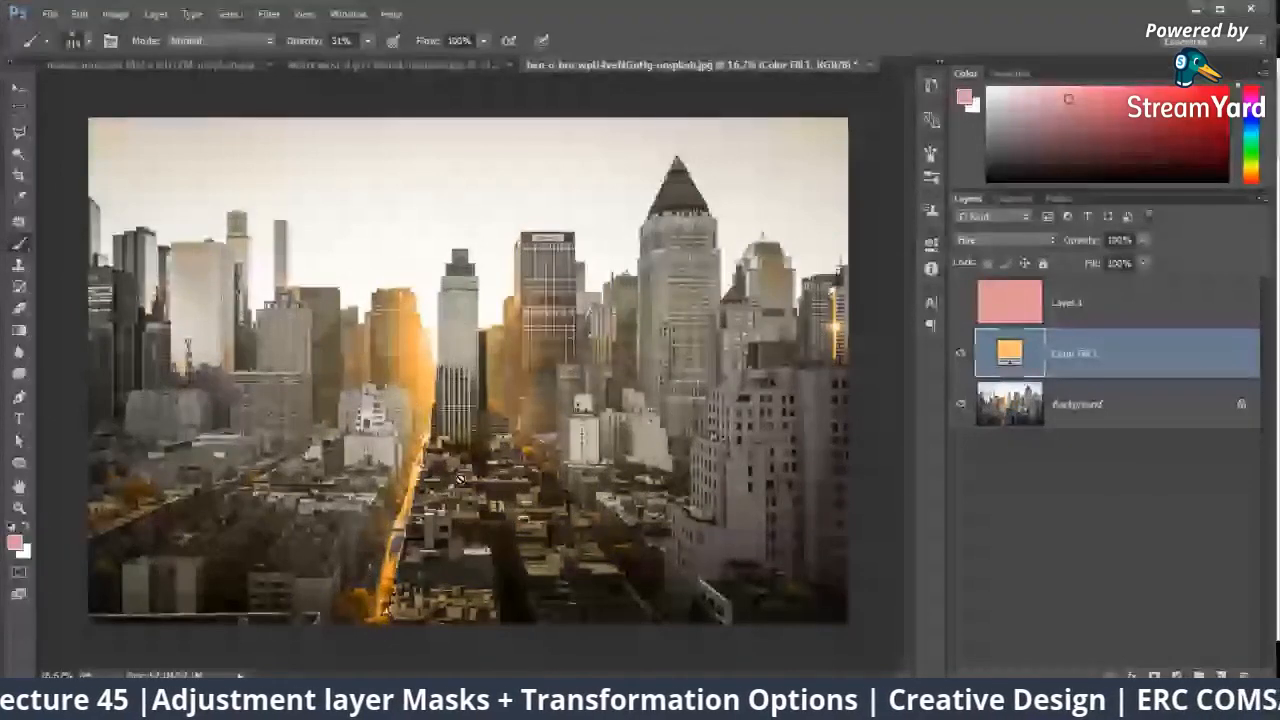
click(1154, 675)
click(1012, 350)
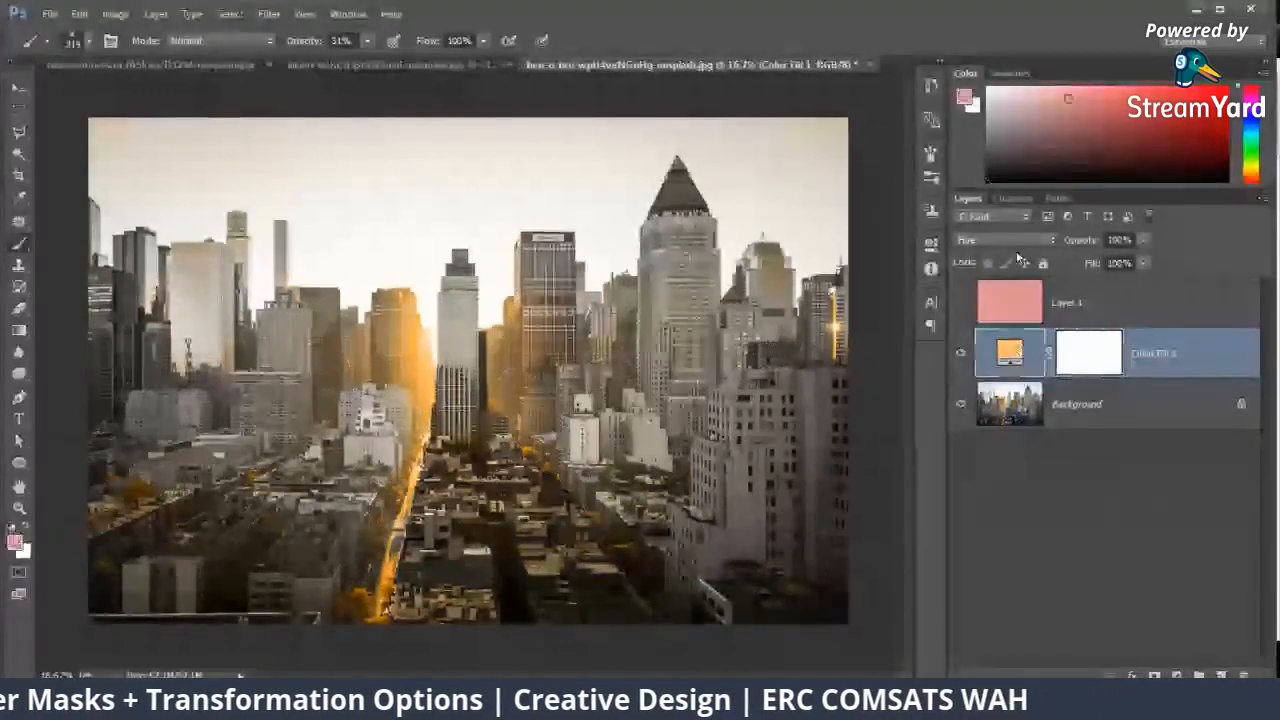
Step: Review the blend modes available for the orange fill layer and keep it set to Hue
click(1018, 240)
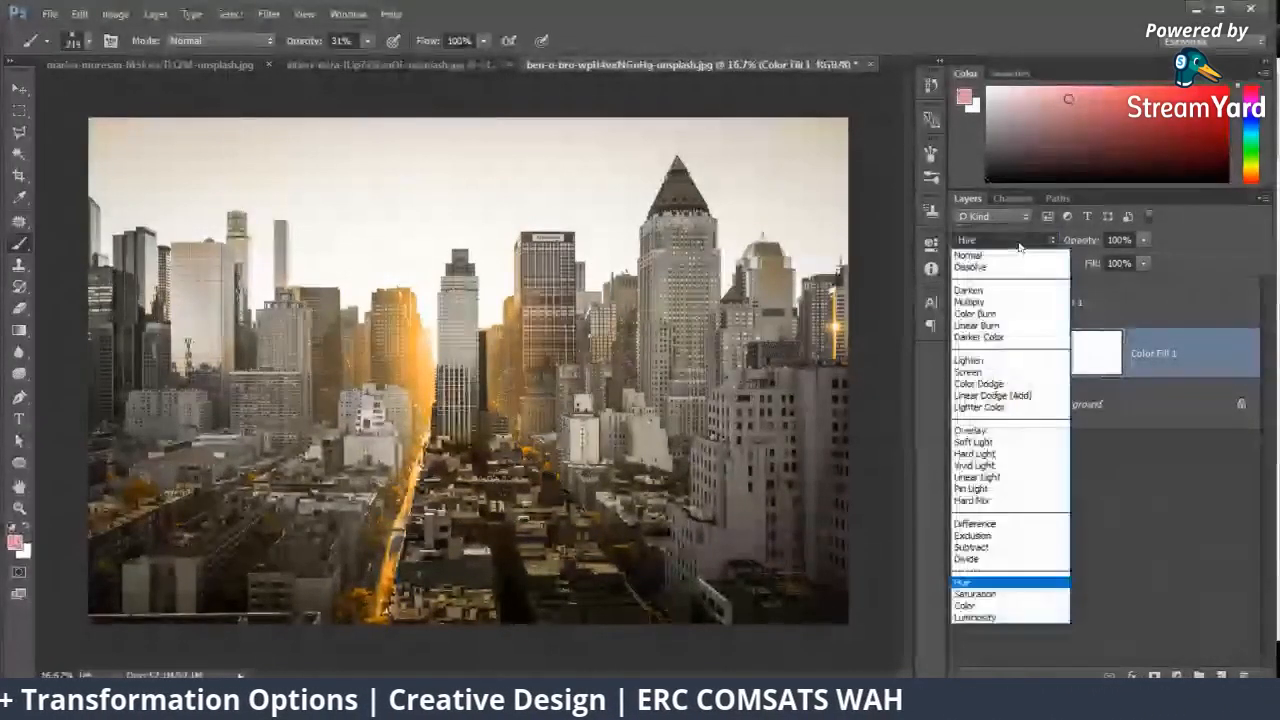
click(1145, 432)
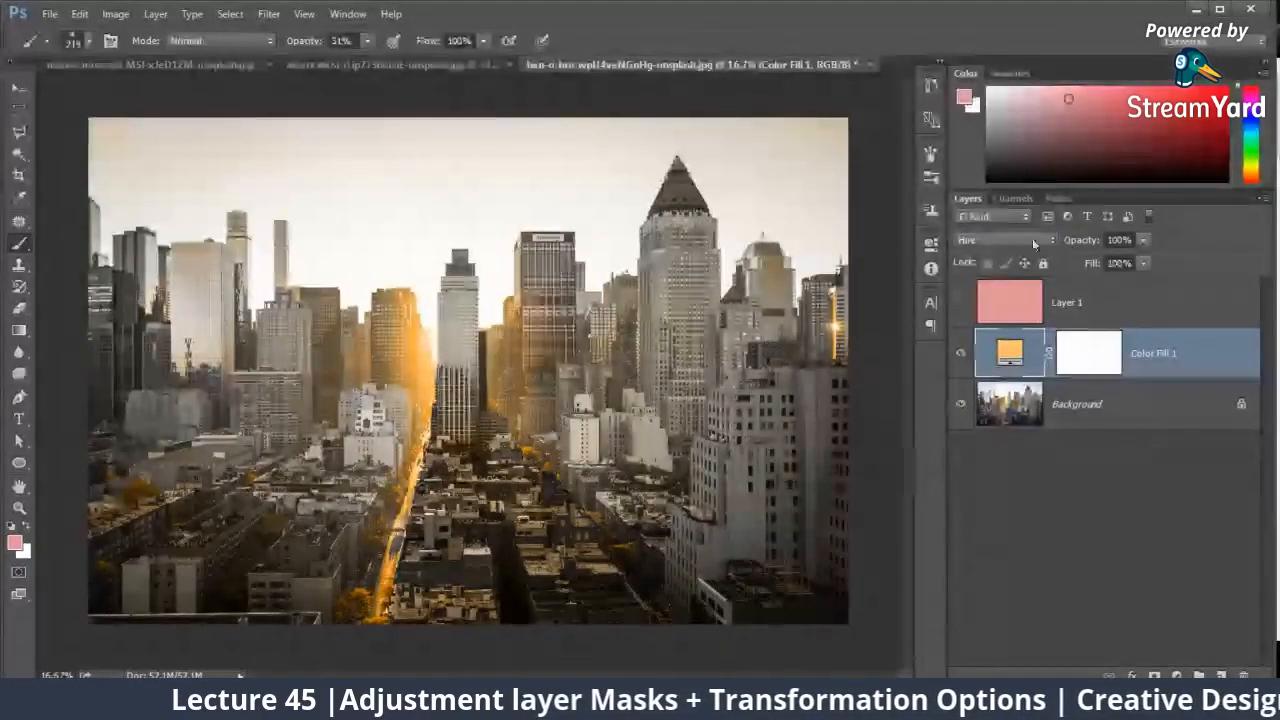
click(996, 241)
click(977, 567)
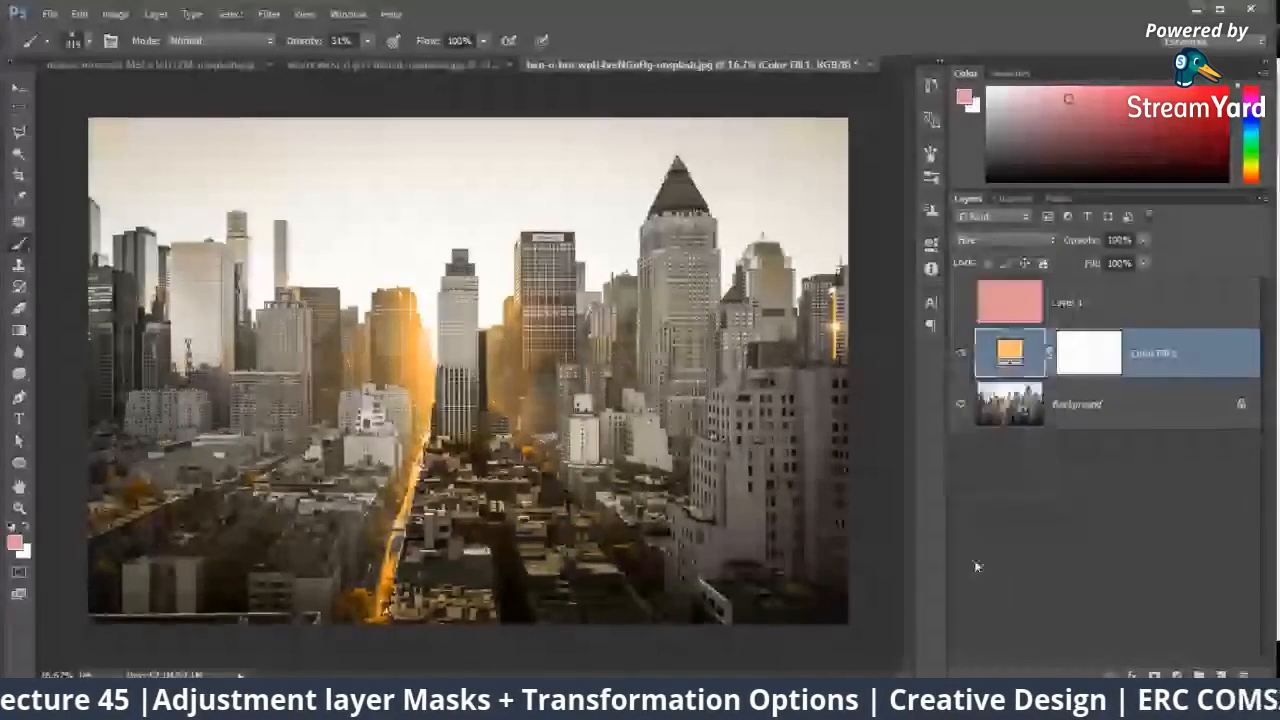
Step: Shift the fill layer's color from orange to a pinkish magenta and keep its blend mode on Hue
double_click(1007, 343)
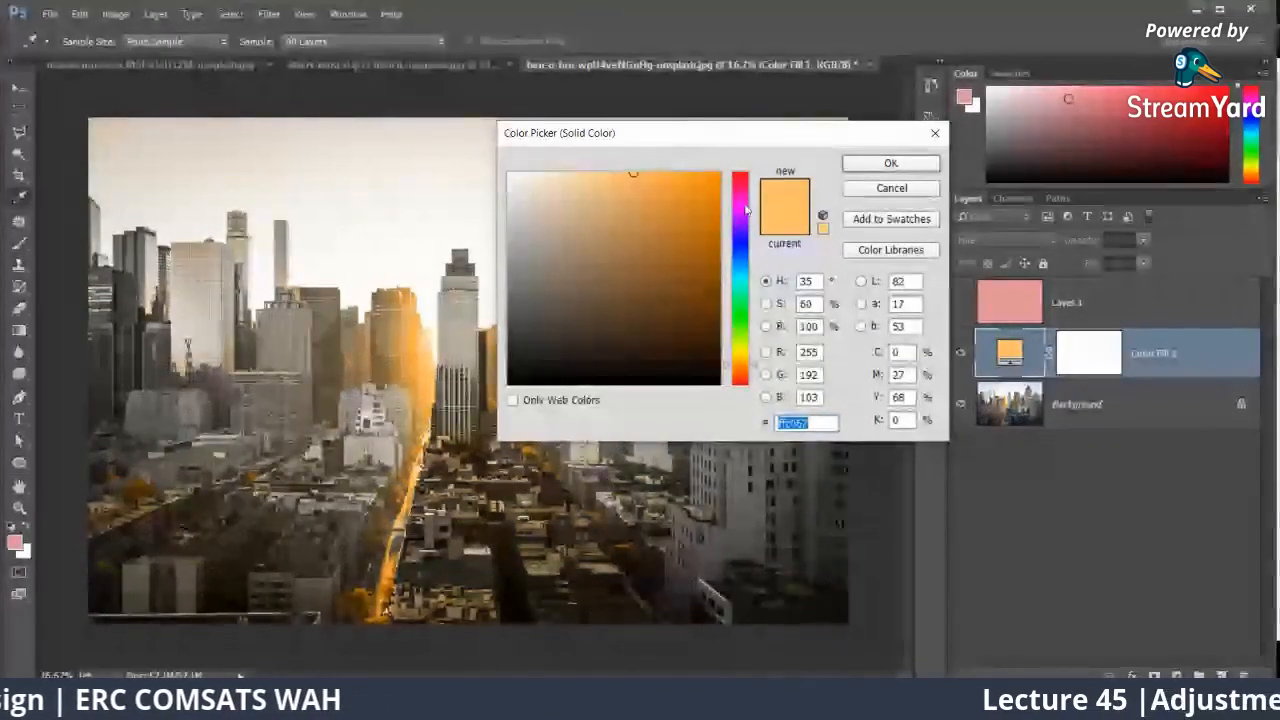
click(740, 206)
click(890, 163)
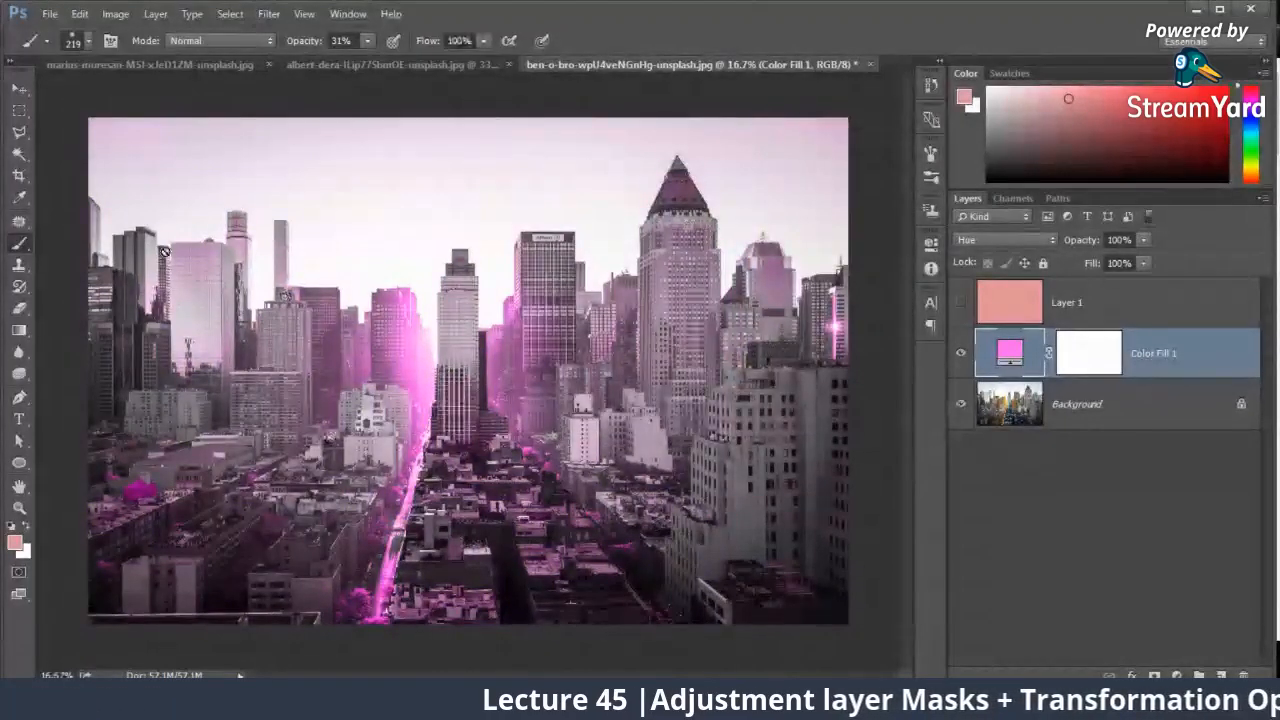
click(1024, 241)
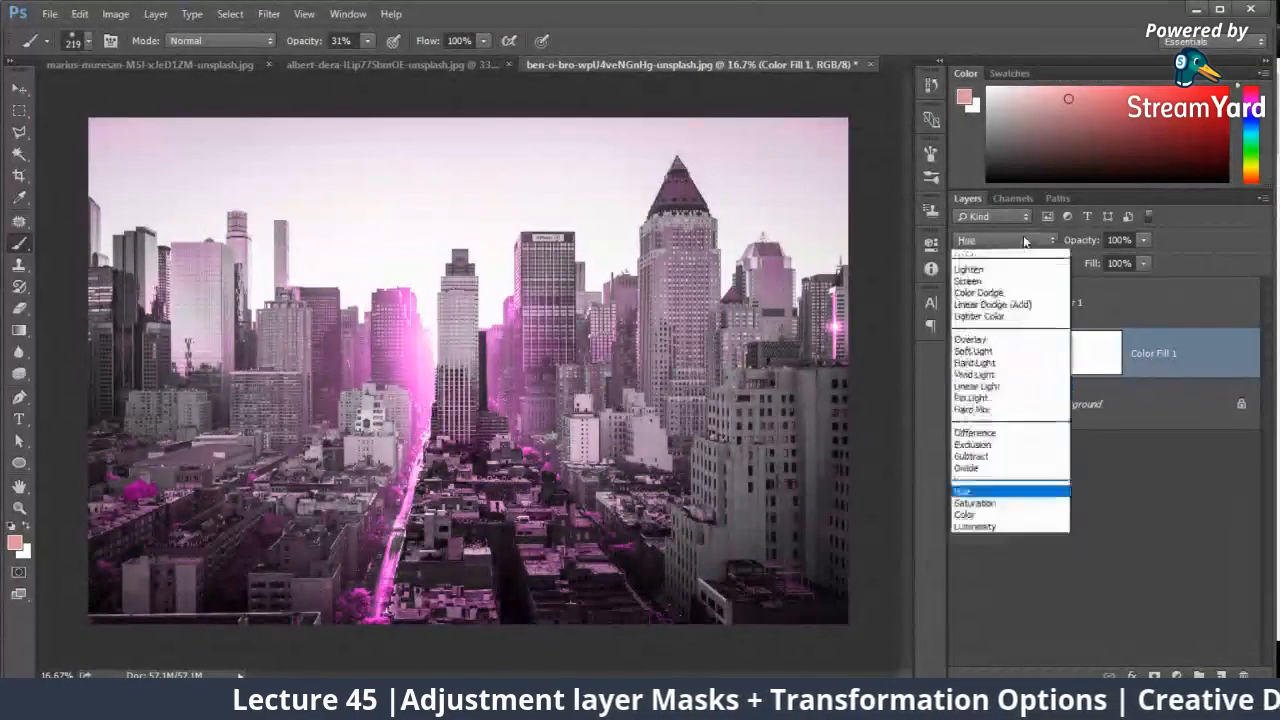
click(992, 584)
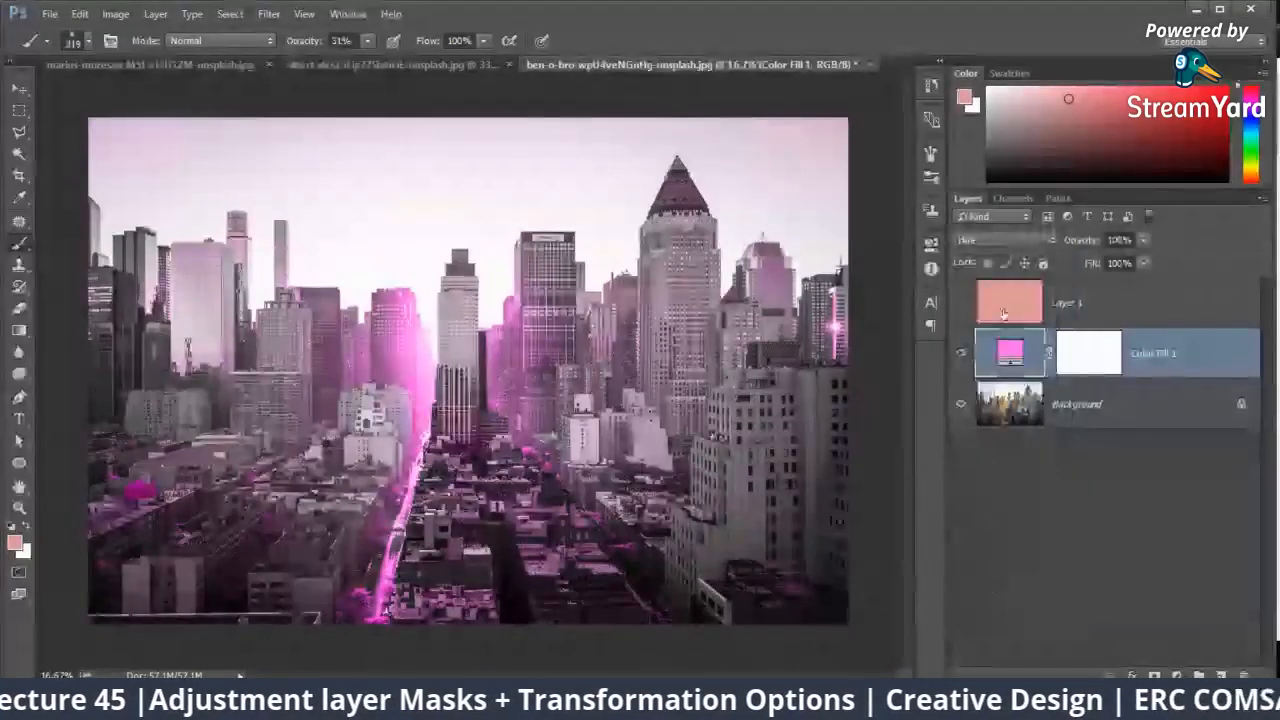
Step: Change the cityscape fill layer's color to a saturated warm orange, trying a yellow tone first
double_click(1010, 348)
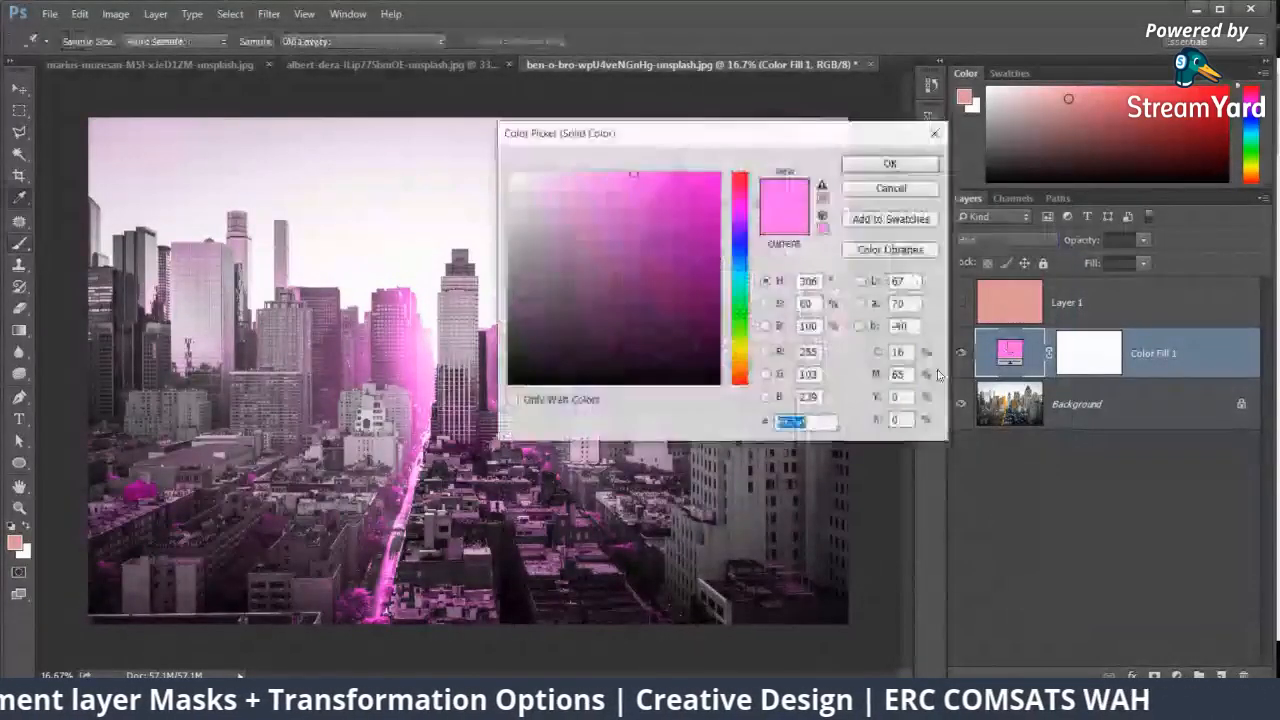
click(740, 348)
mouse_move(699, 256)
mouse_down()
mouse_move(705, 201)
mouse_move(672, 207)
mouse_up()
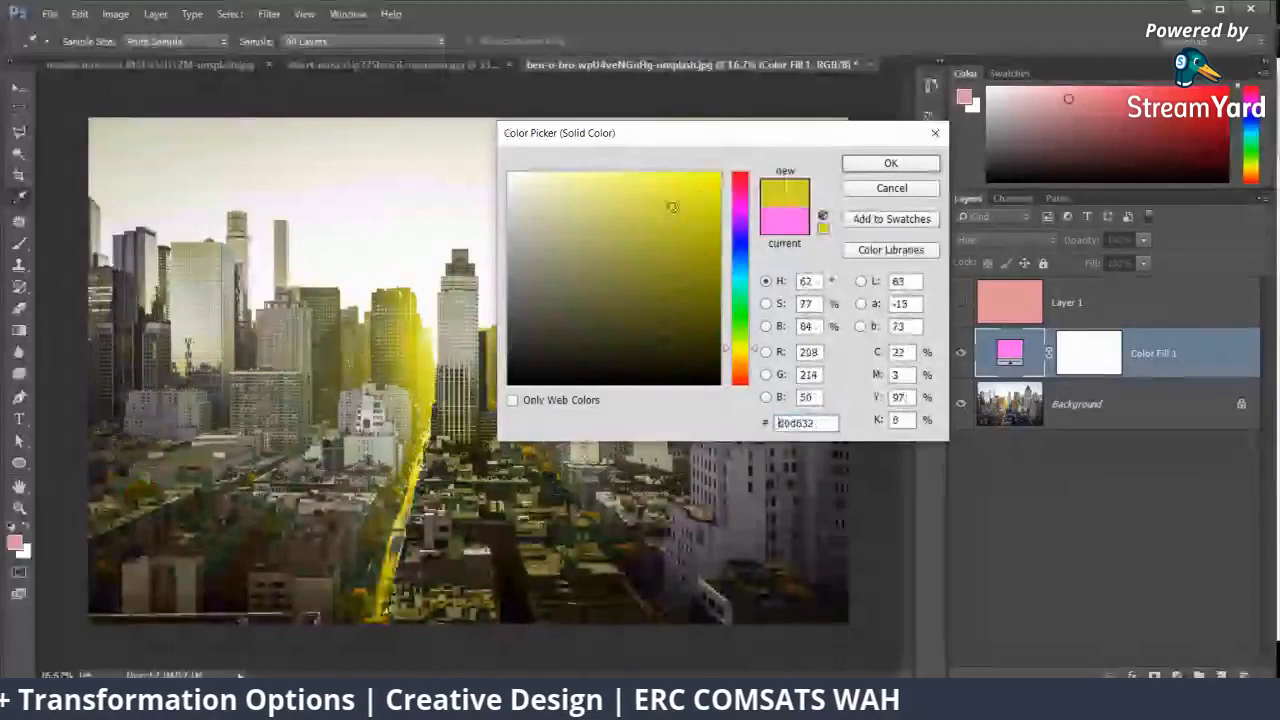
click(740, 369)
drag(694, 272, 682, 210)
click(890, 163)
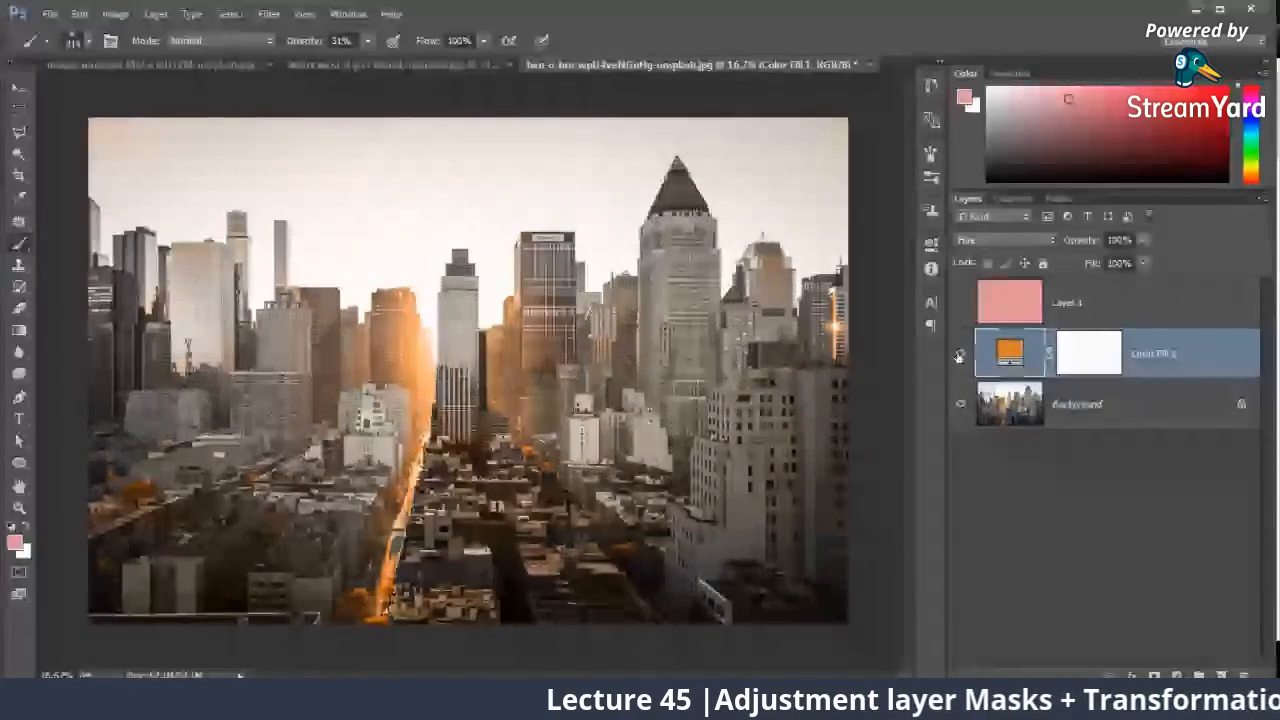
Step: In the portrait document, delete the Hue/Saturation layer and add a gradient fill layer using the Orange, Yellow, Orange preset
click(175, 63)
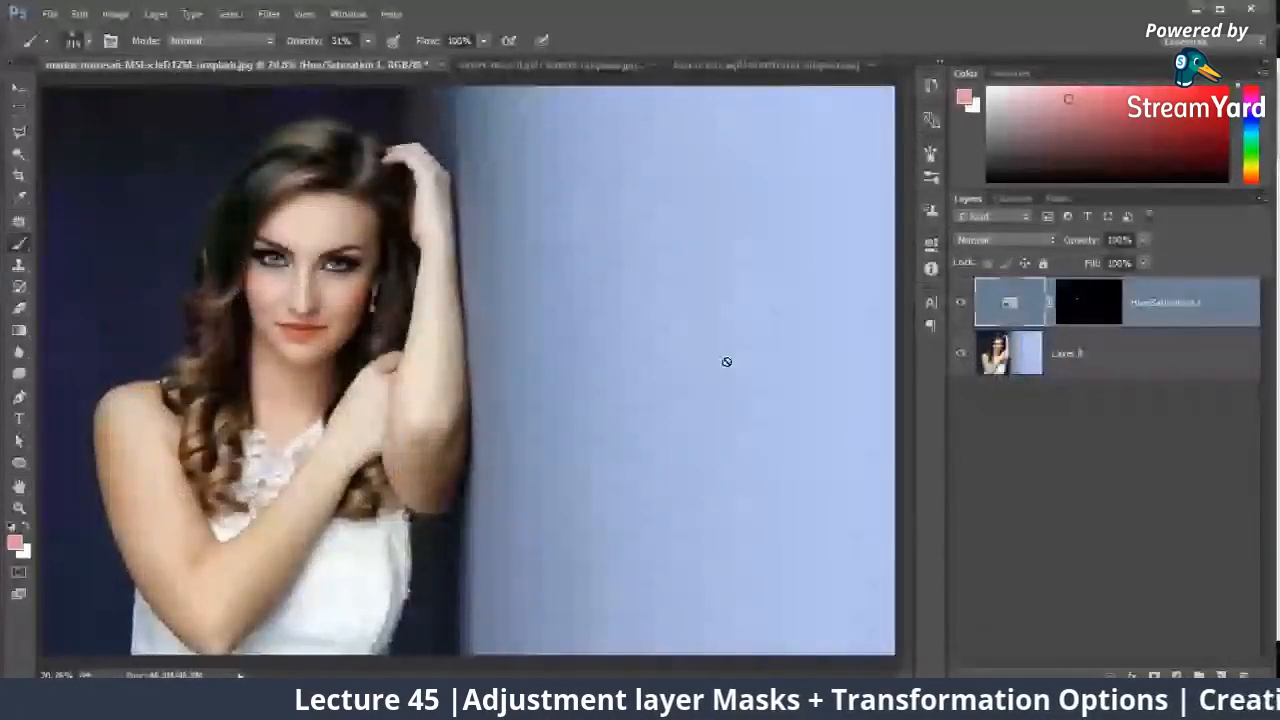
key(Delete)
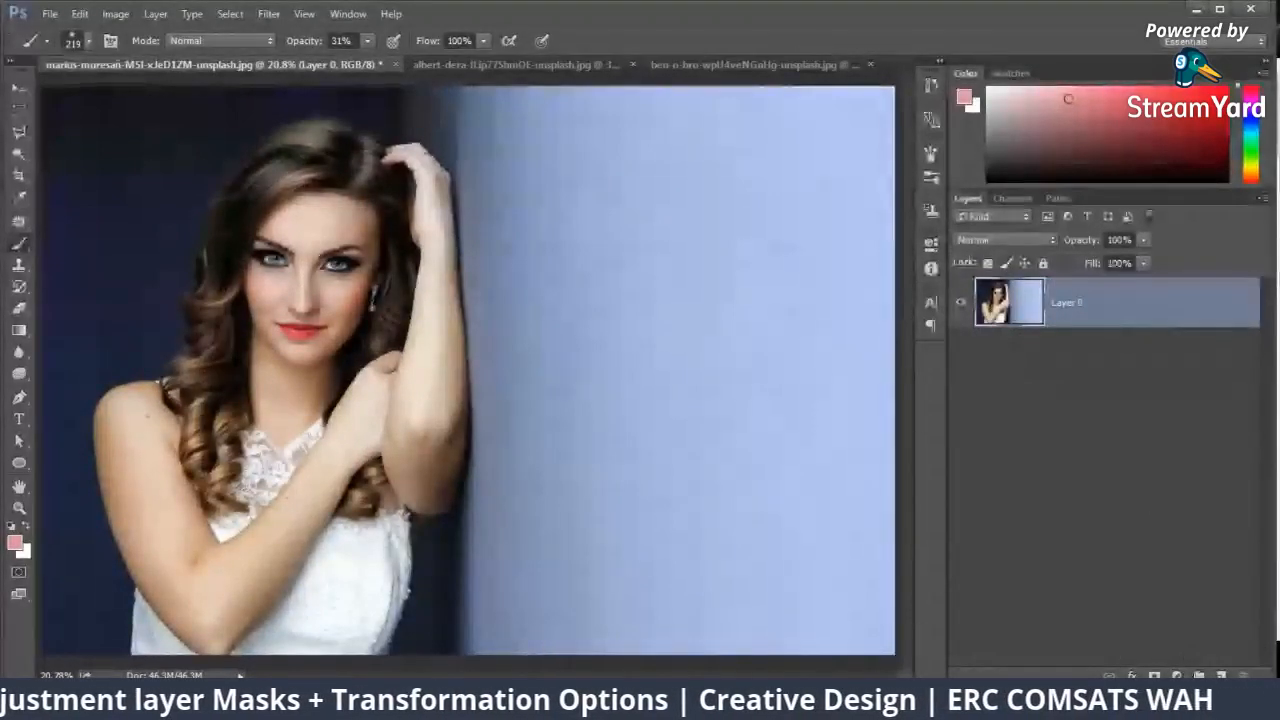
click(1176, 676)
click(1201, 337)
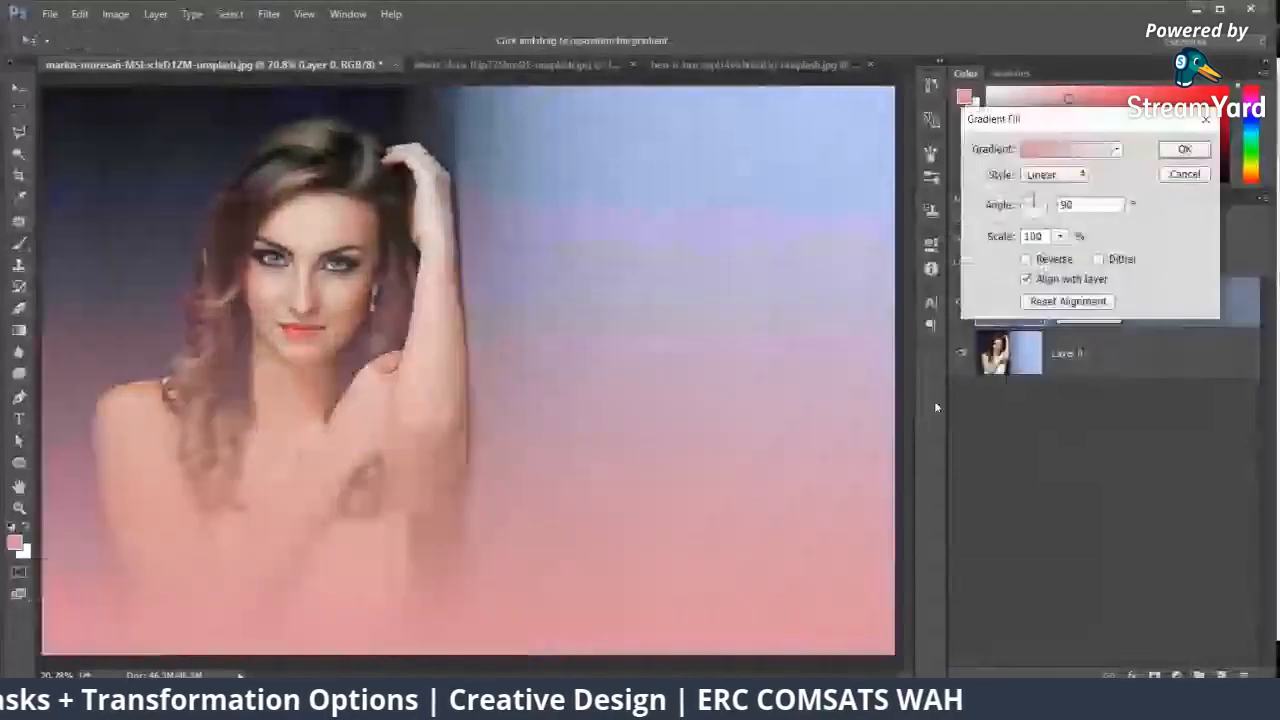
click(1056, 154)
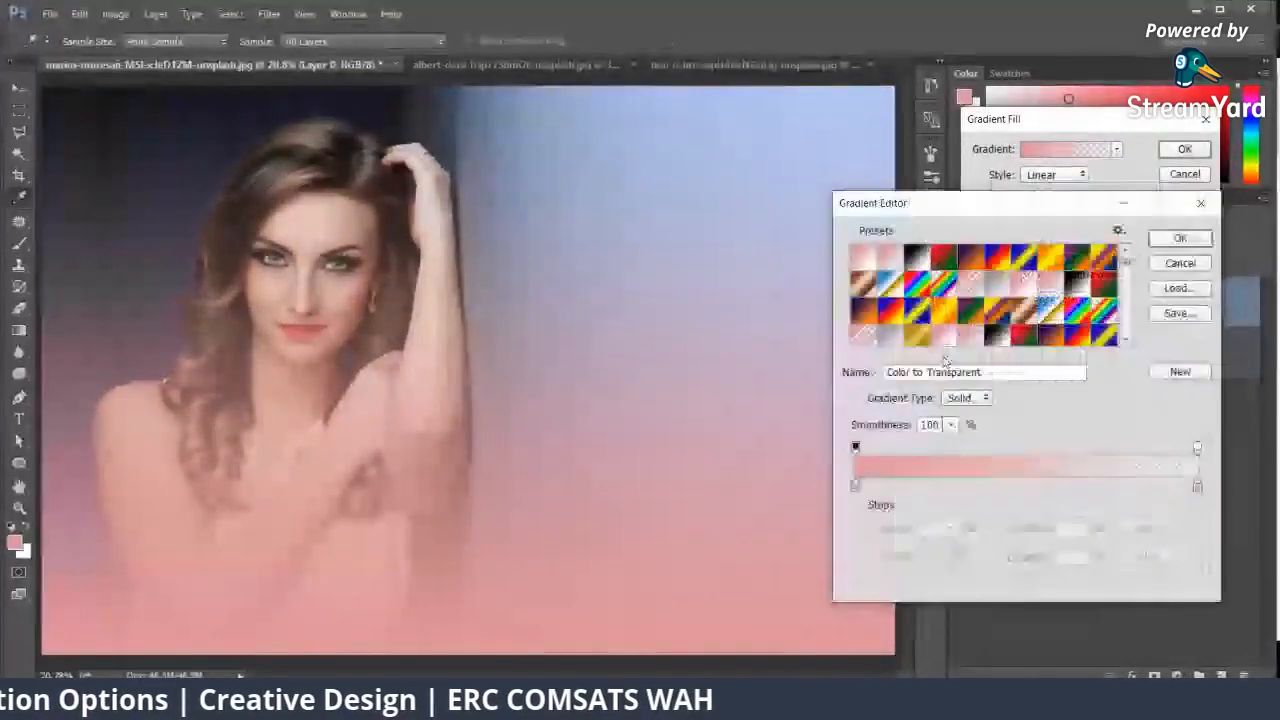
click(1050, 257)
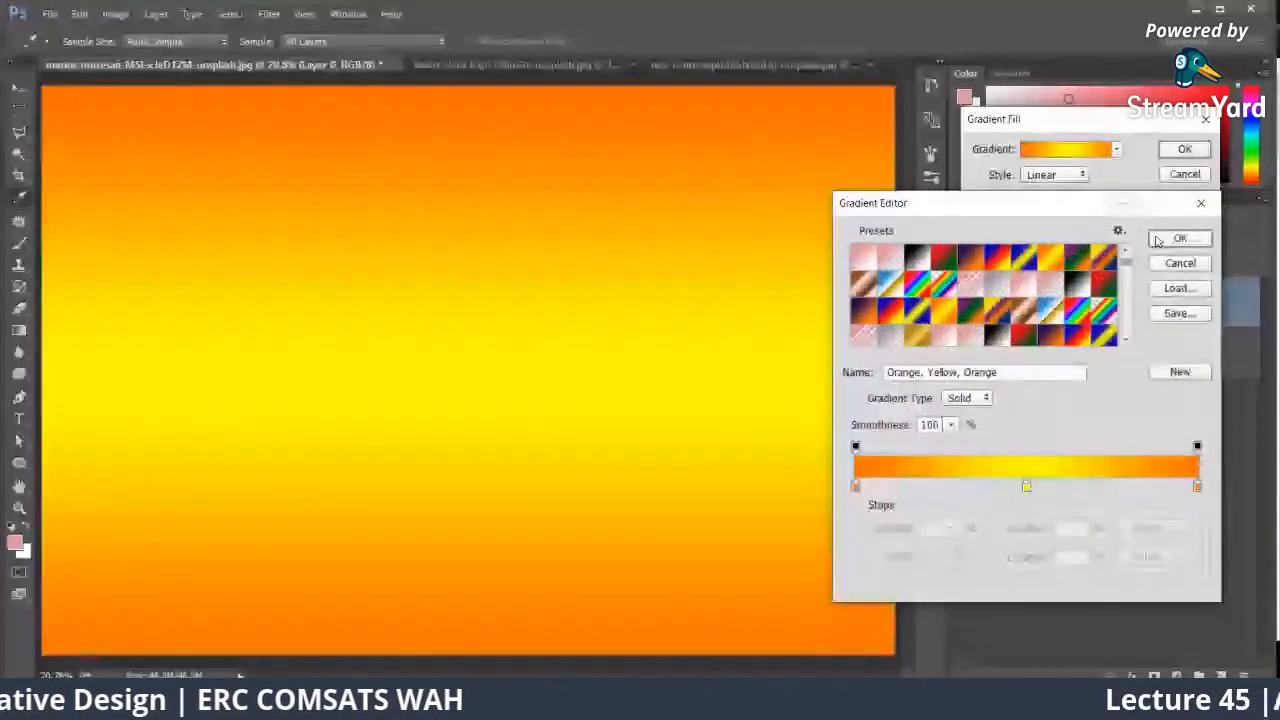
click(1180, 238)
click(1184, 150)
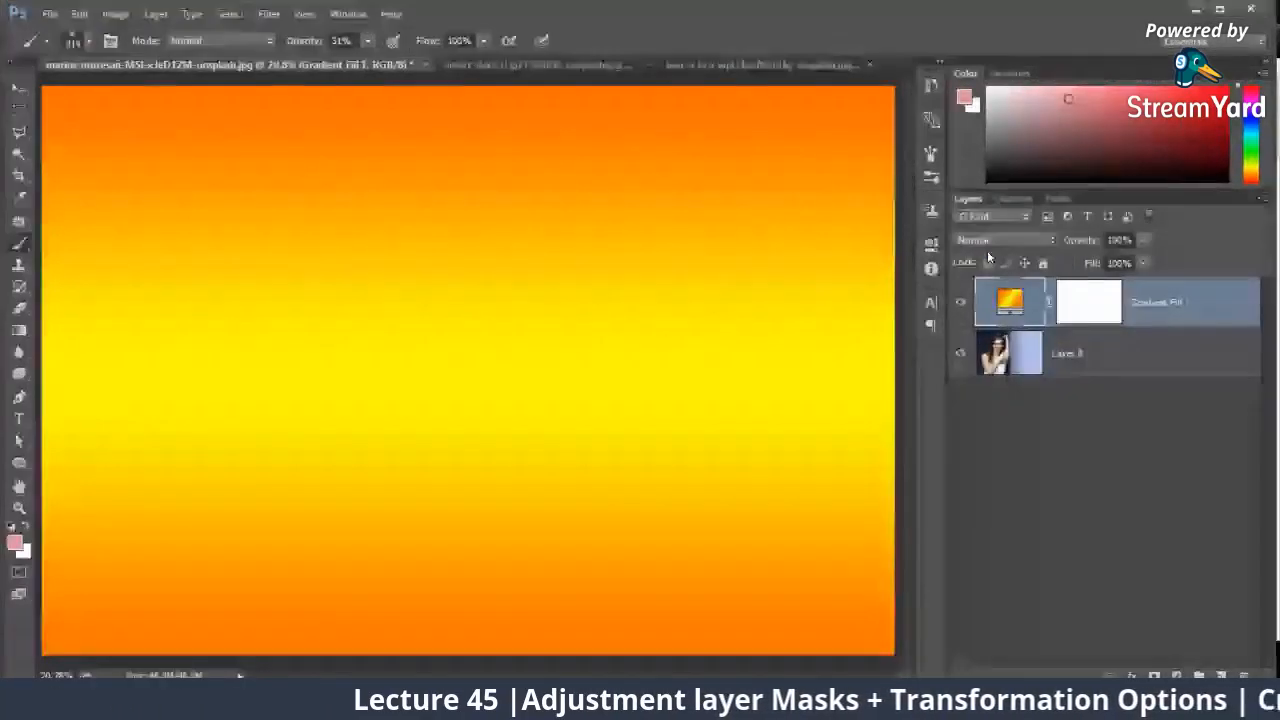
Step: Cycle through the blend modes for the orange-yellow gradient fill layer and set it to Hue
key(Down)
key(Down)
key(Down)
key(Down)
key(Down)
key(Down)
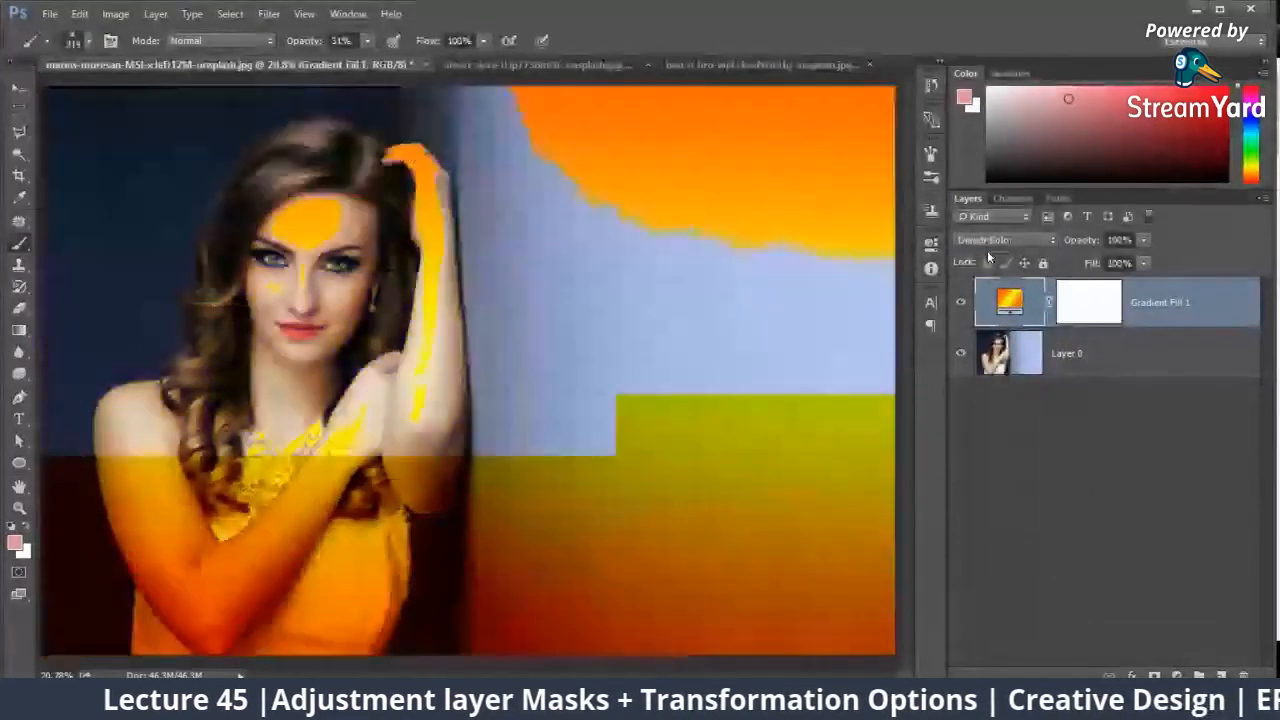
key(Down)
key(Down)
key(Down)
key(Down)
key(Down)
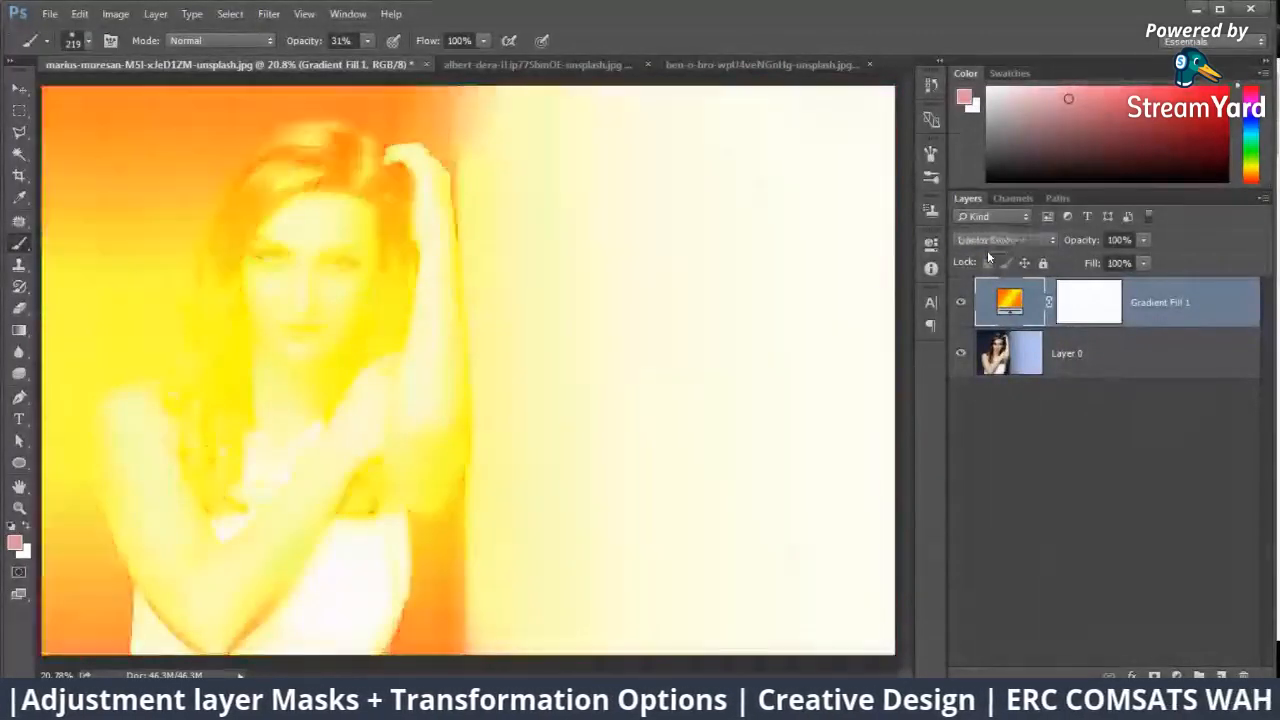
key(Down)
key(Down)
key(Down)
key(Down)
key(Down)
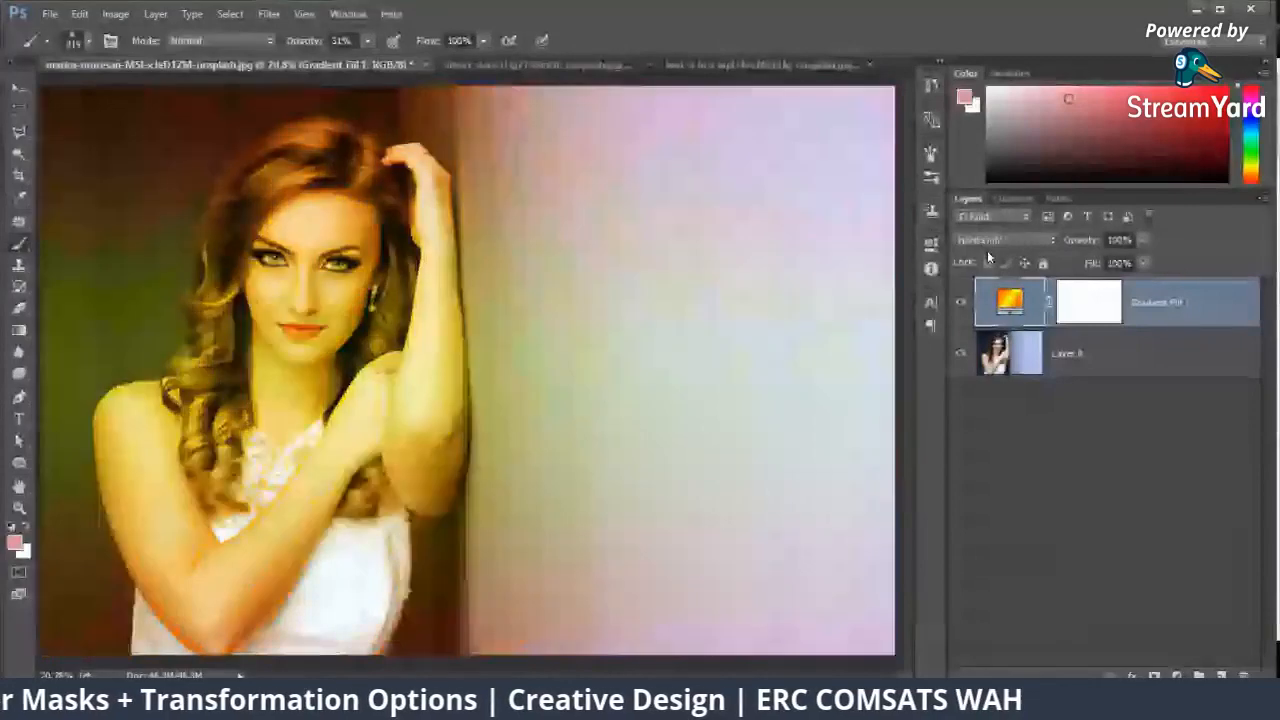
key(Down)
key(Down)
key(Down)
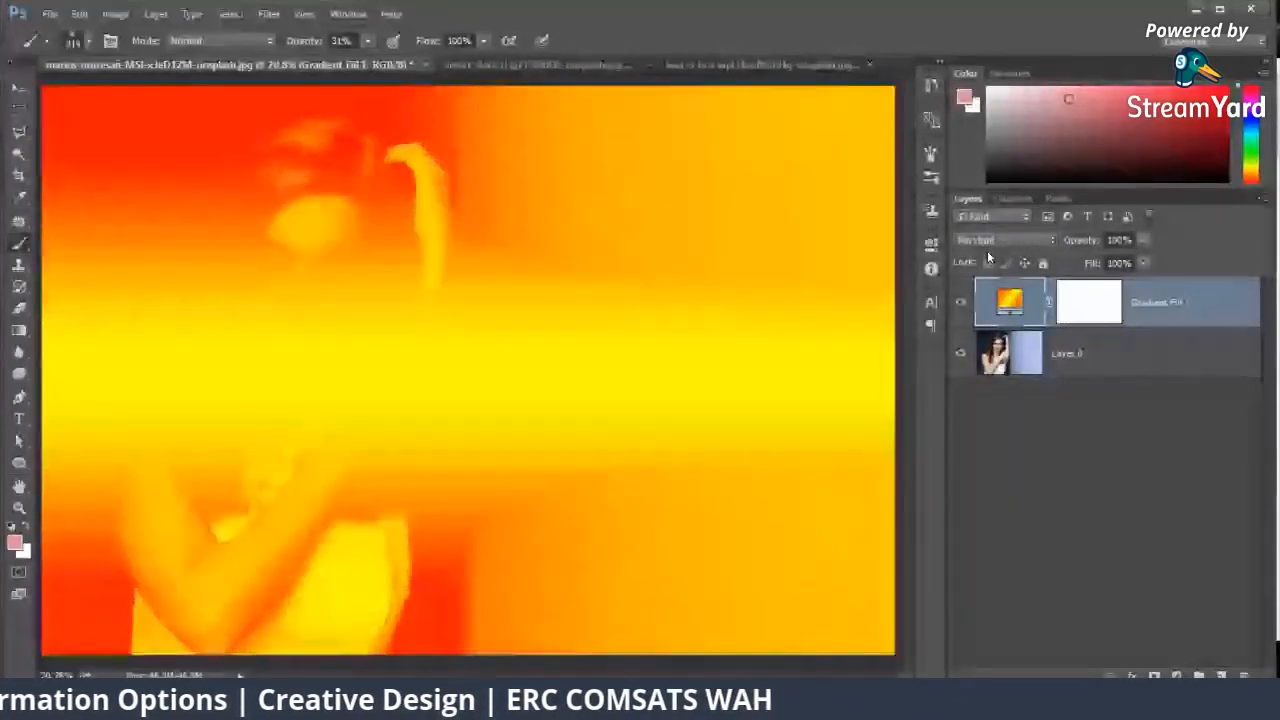
key(Down)
key(Down)
key(Down)
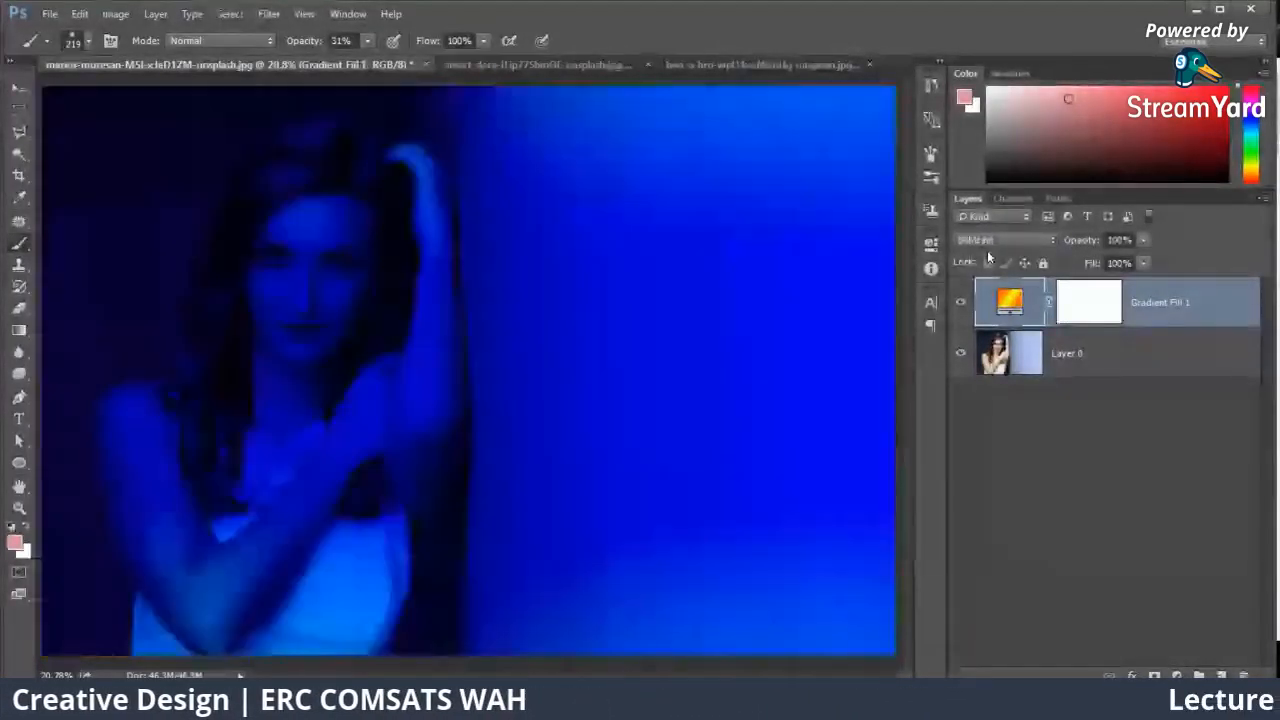
key(Down)
key(Down)
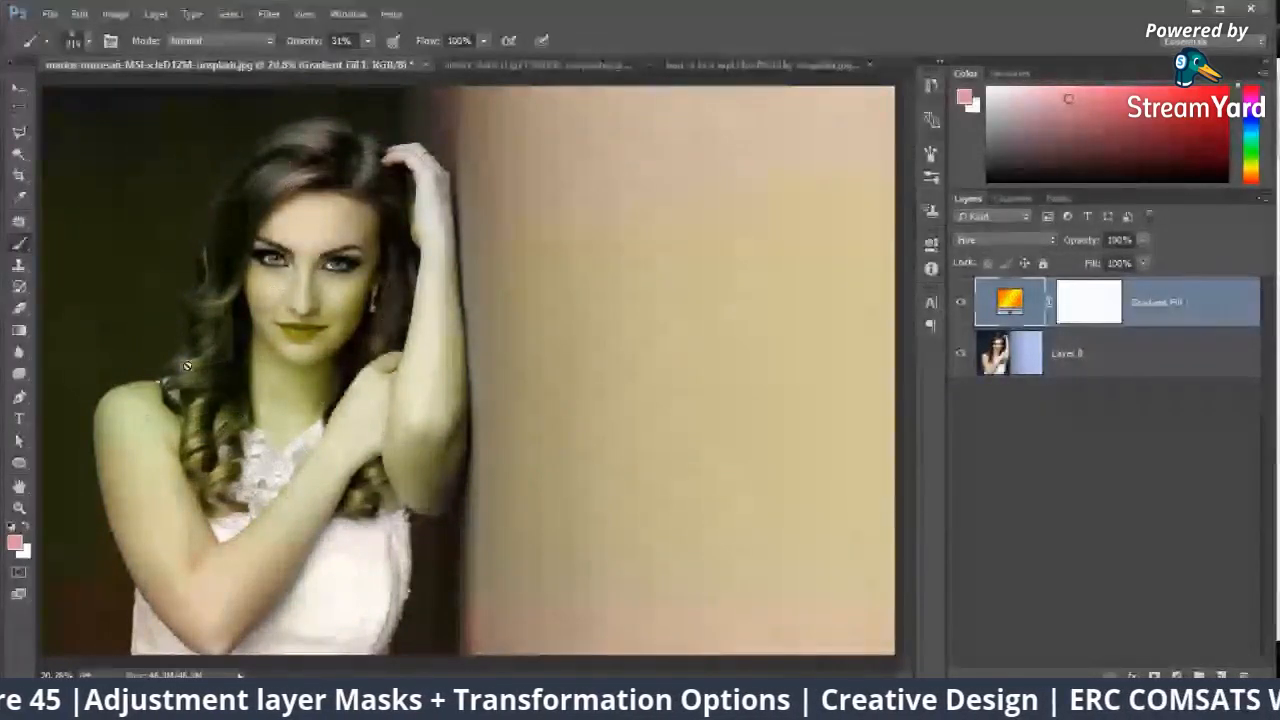
Step: Try the Blue, Yellow, Blue preset, switch the gradient fill to a copper-brown preset, and toggle the layer's visibility to compare
double_click(1010, 300)
click(1066, 149)
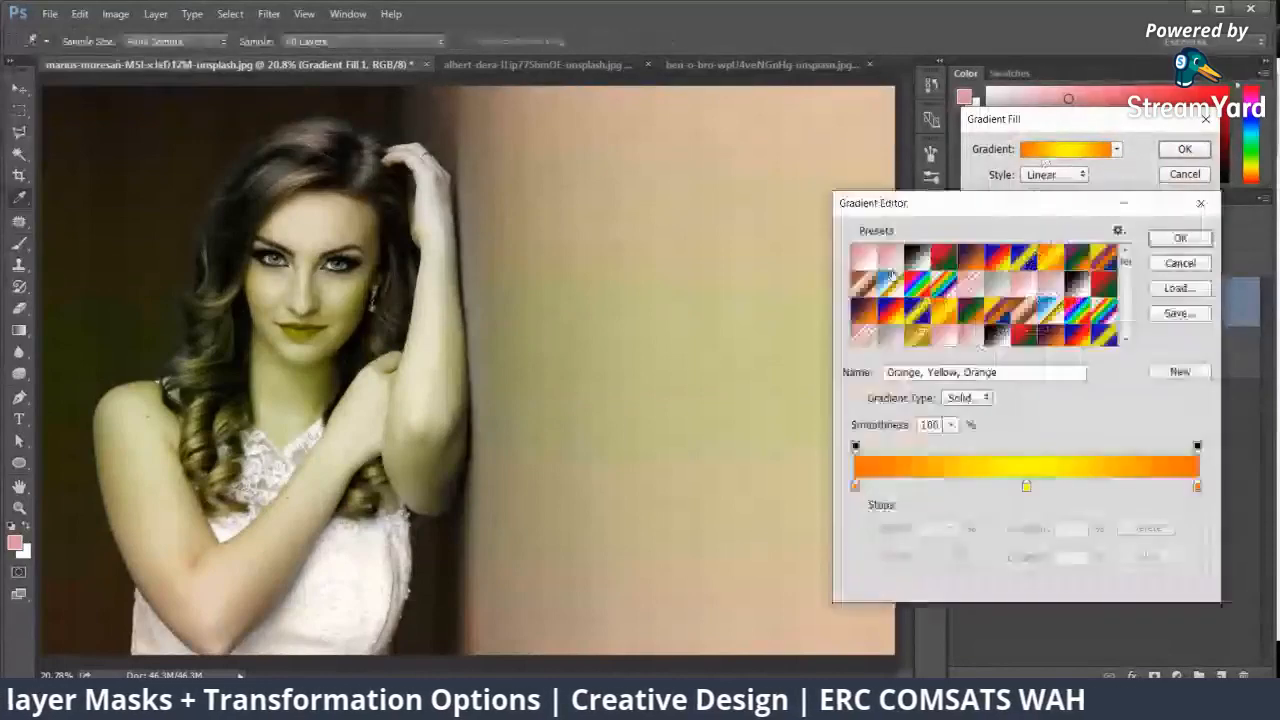
click(920, 316)
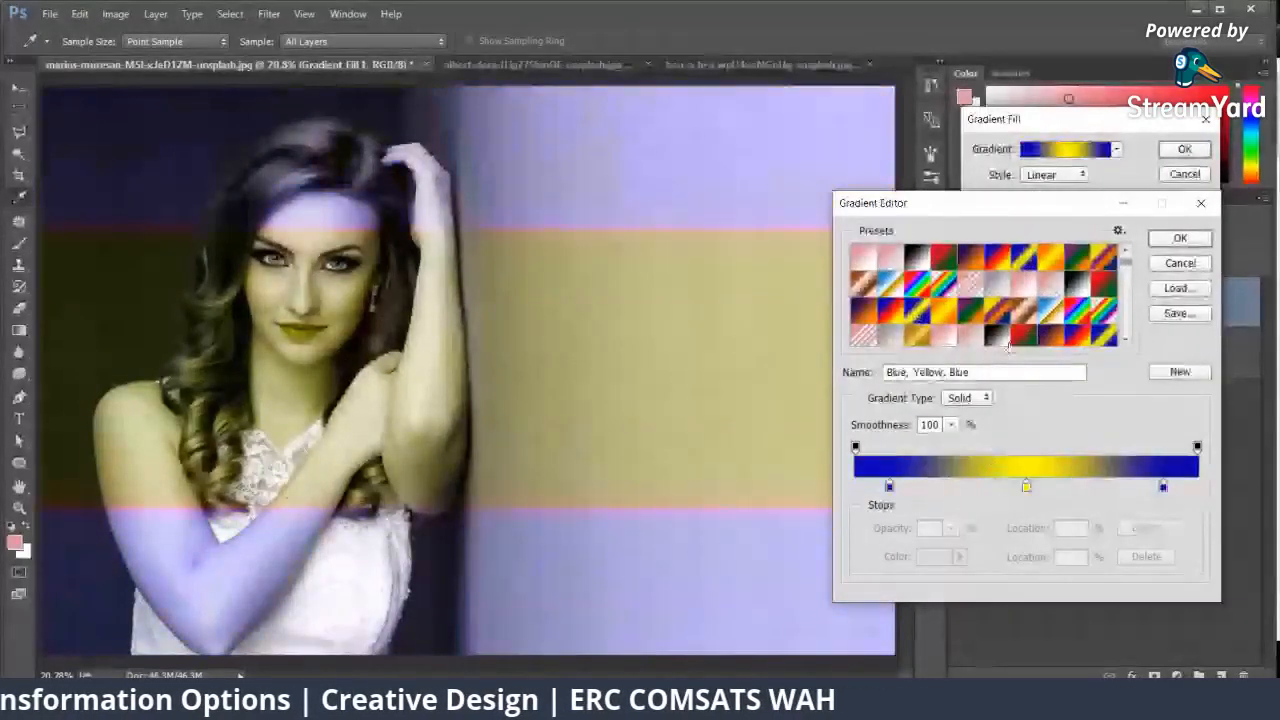
click(1023, 318)
key(Return)
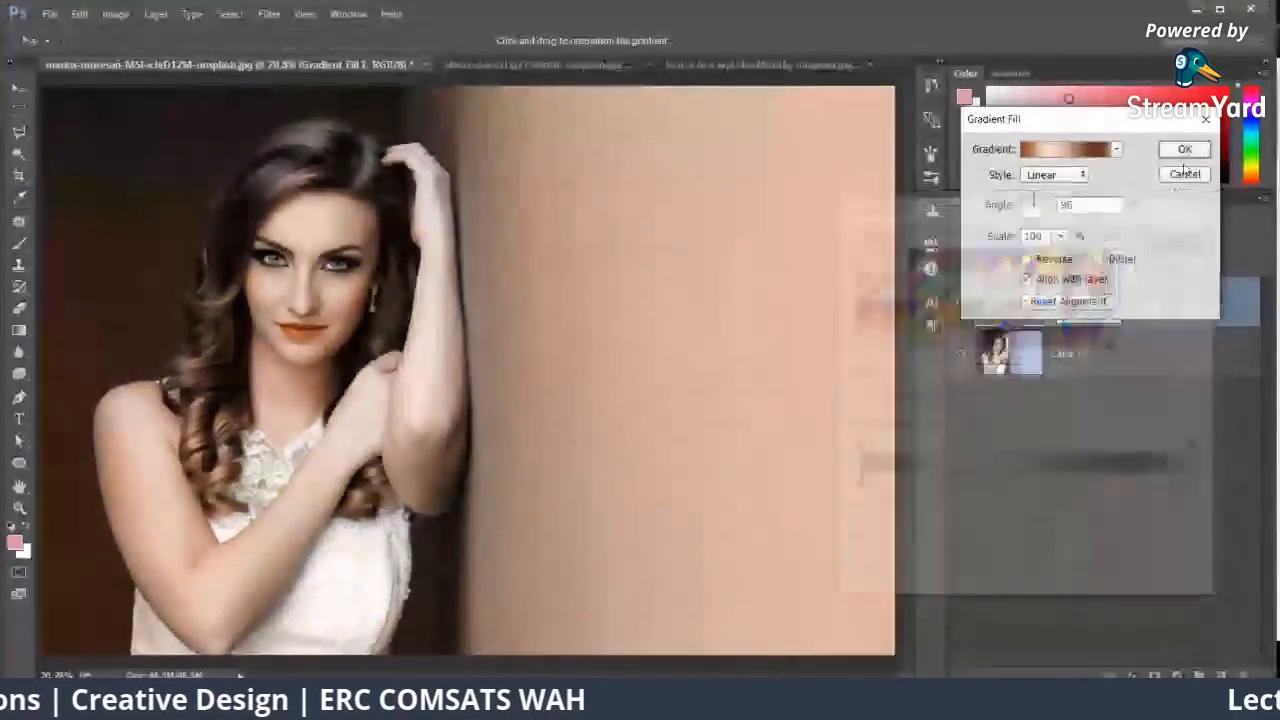
key(Return)
click(961, 304)
click(961, 304)
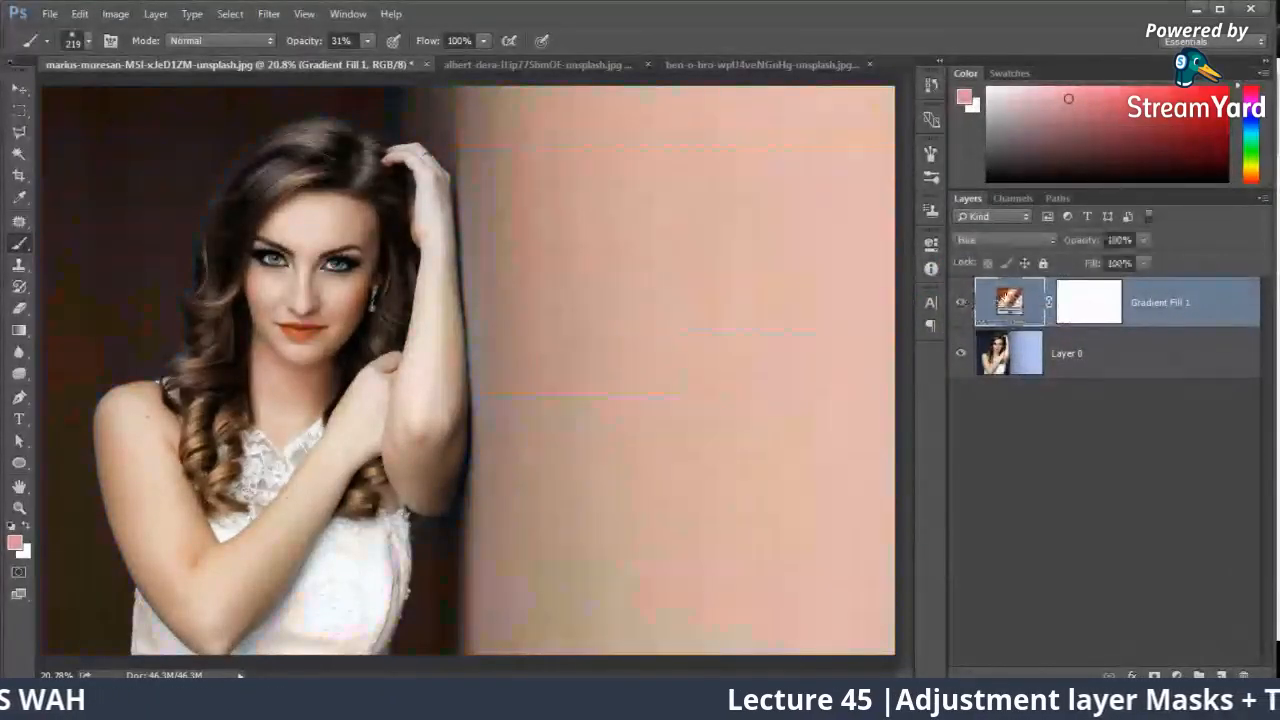
Step: Set the copper-brown gradient layer's blend mode to Soft Light and hide and show the layer to compare
click(1001, 241)
click(1001, 257)
scroll(1001, 259, down, 6)
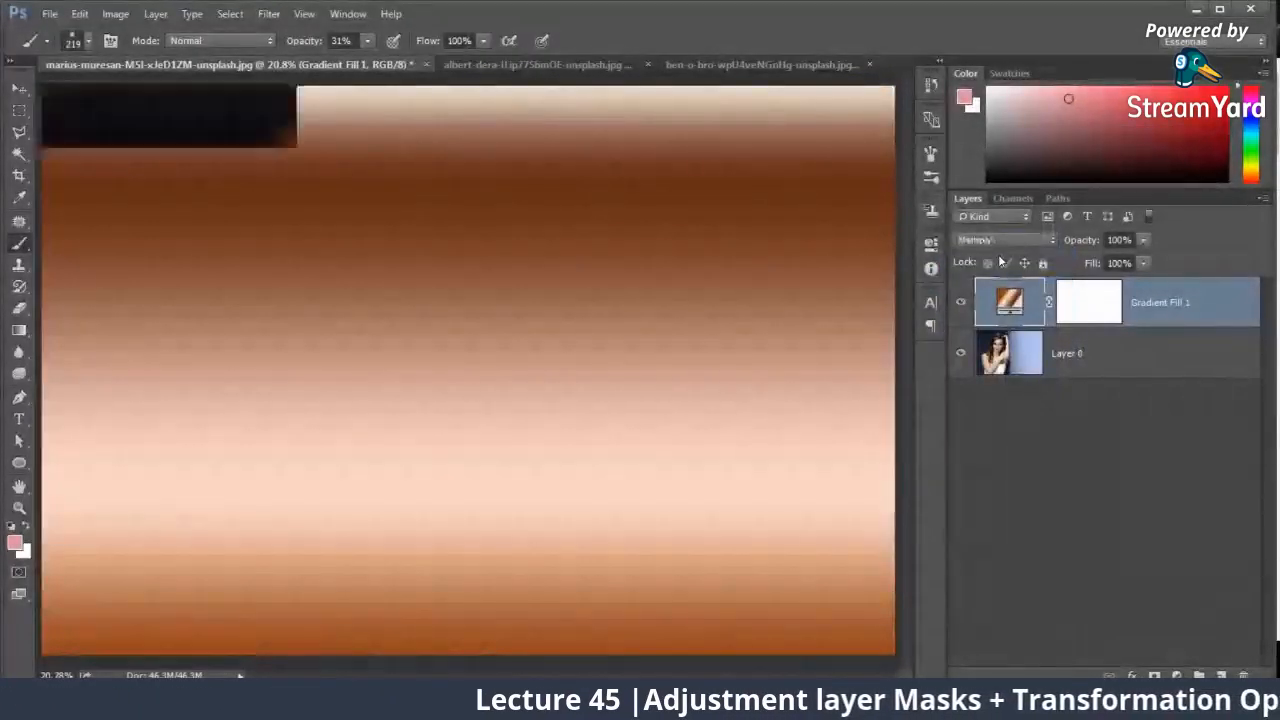
scroll(1001, 259, down, 4)
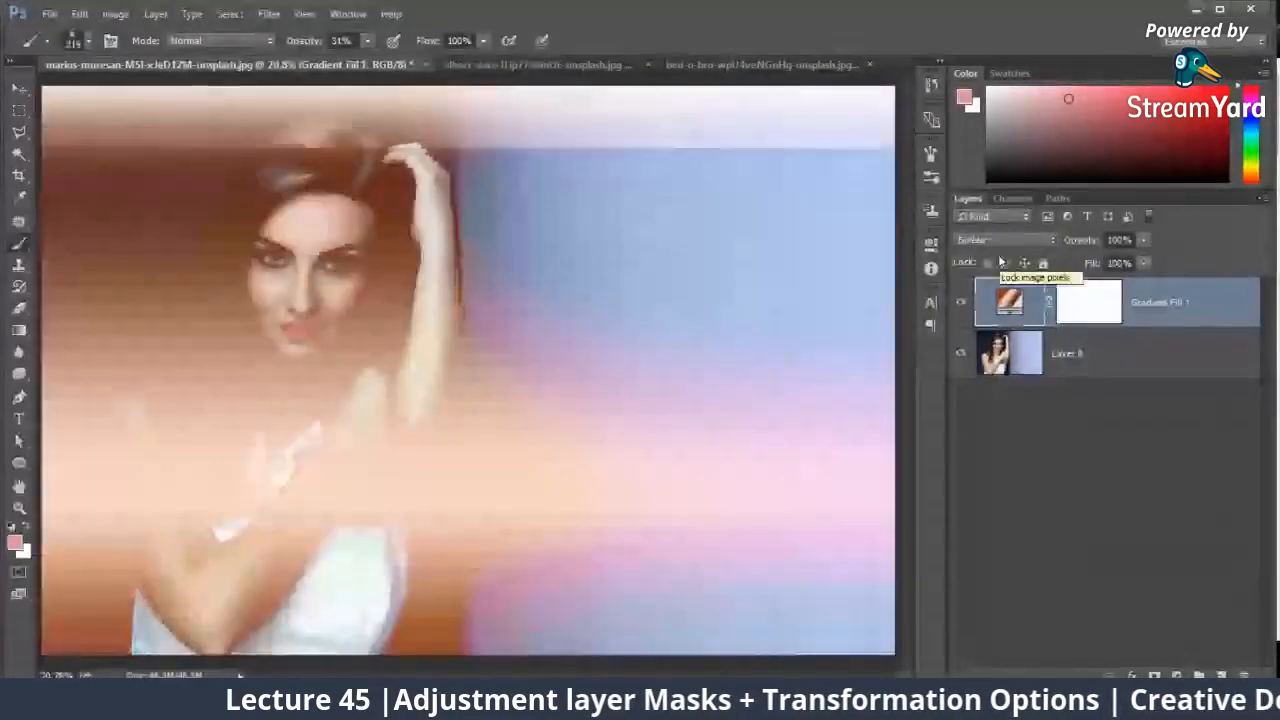
scroll(1001, 259, down, 4)
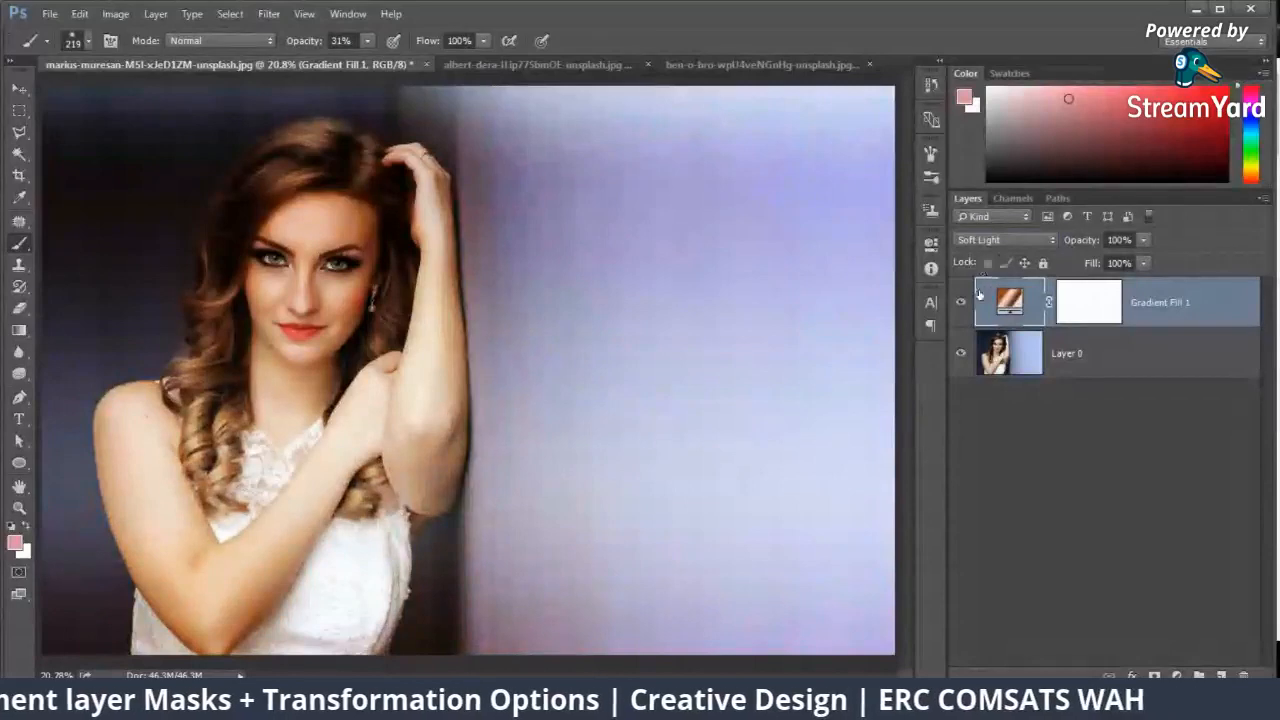
click(958, 304)
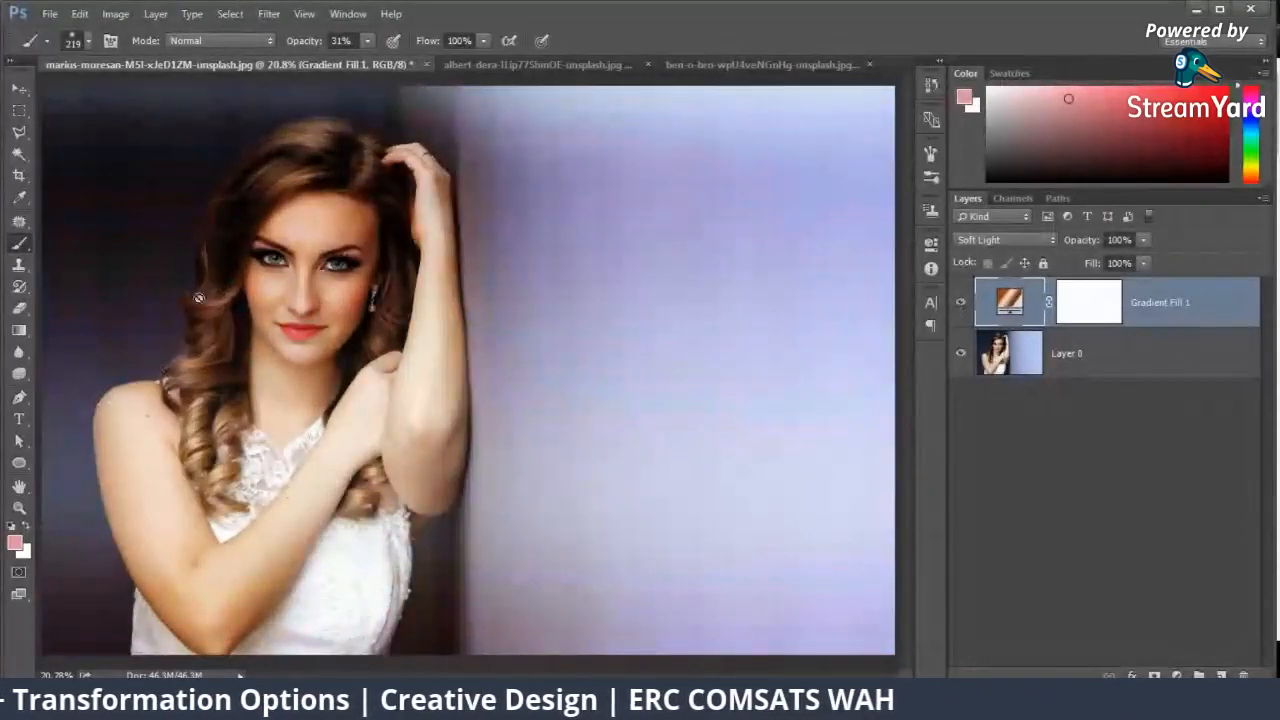
click(959, 304)
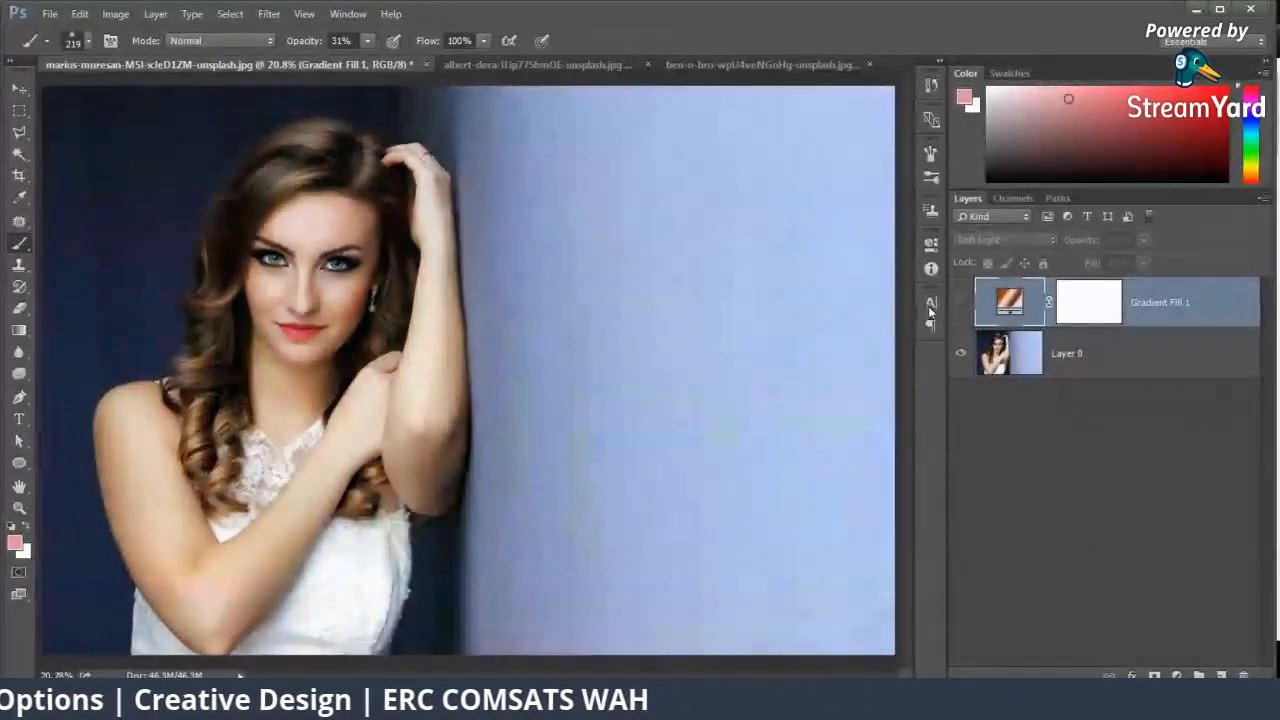
click(959, 304)
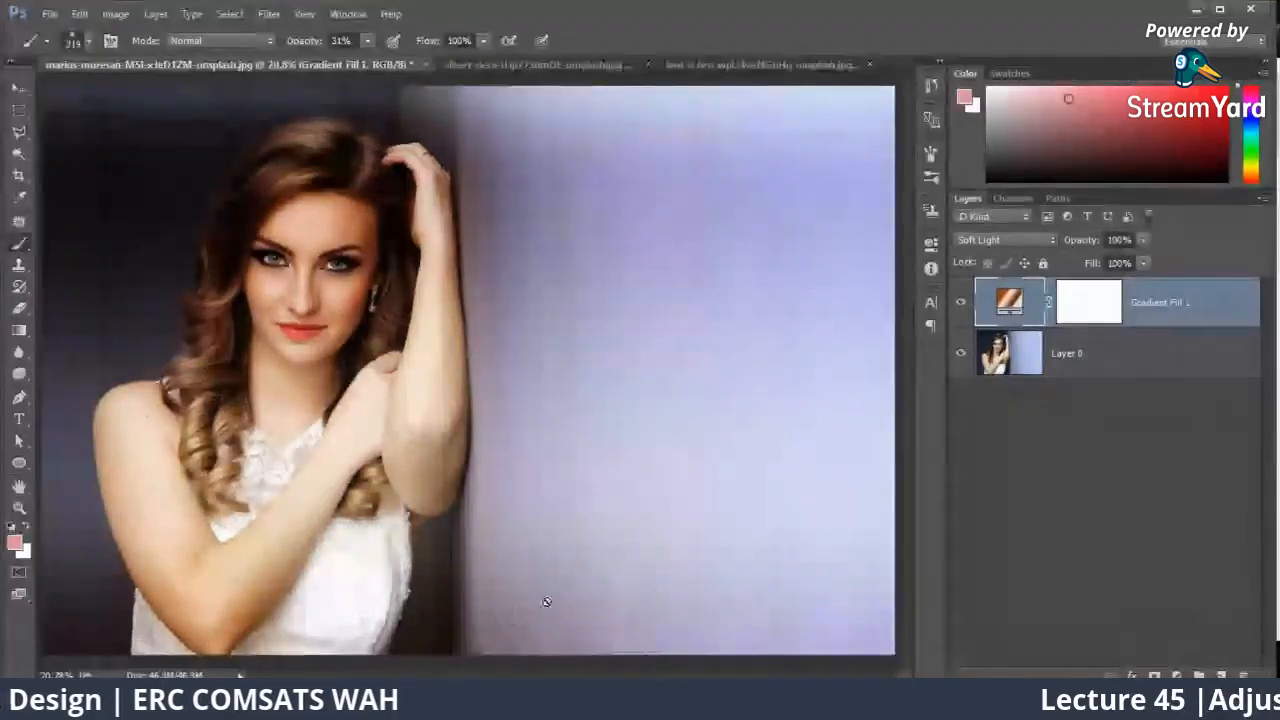
Step: Invert the gradient fill layer's mask to black so it conceals the whole effect
click(1087, 310)
key(ctrl+i)
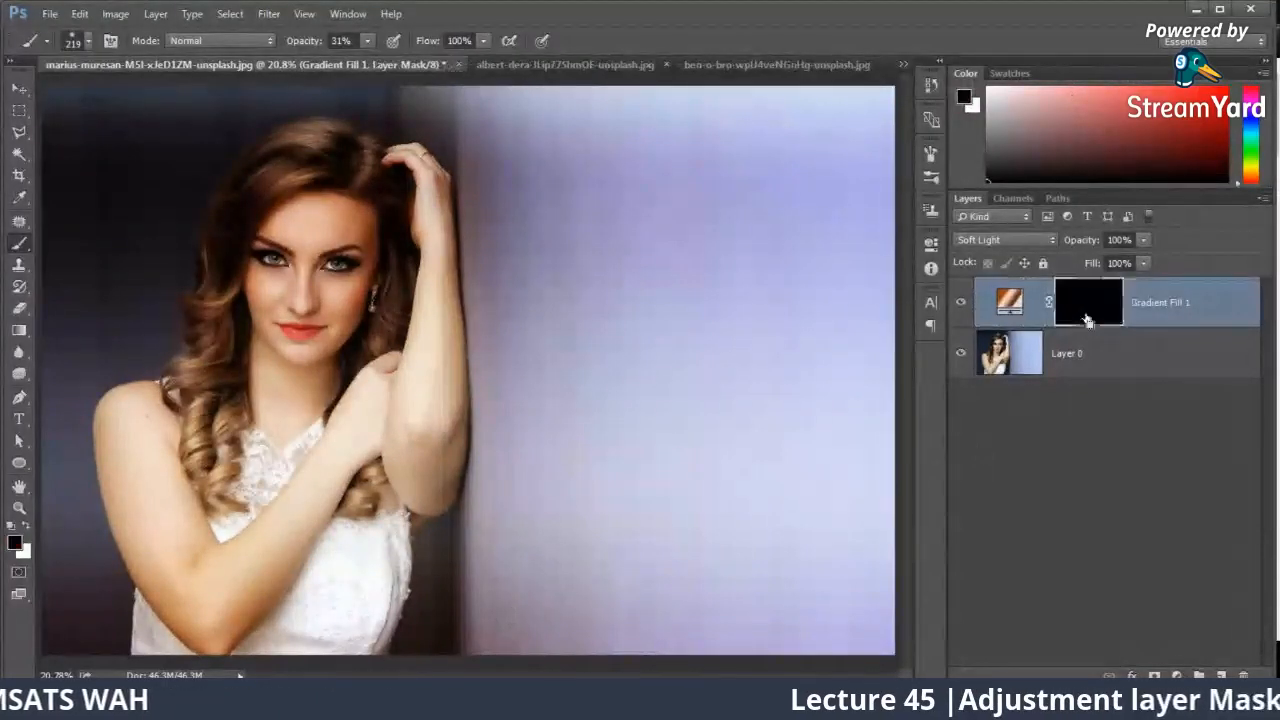
key(ctrl+plus)
key(ctrl+plus)
drag(415, 281, 606, 314)
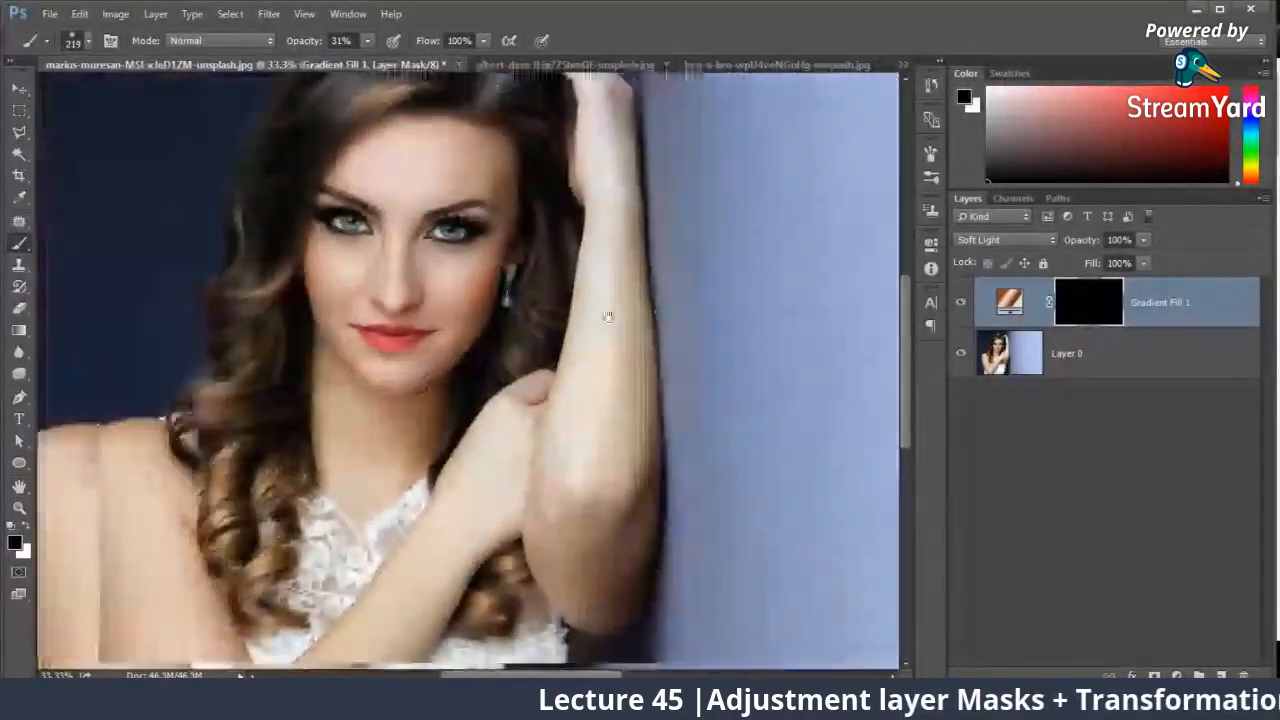
Step: Set white as the painting color and adjust the soft brush to 182 px with 68% opacity
key(x)
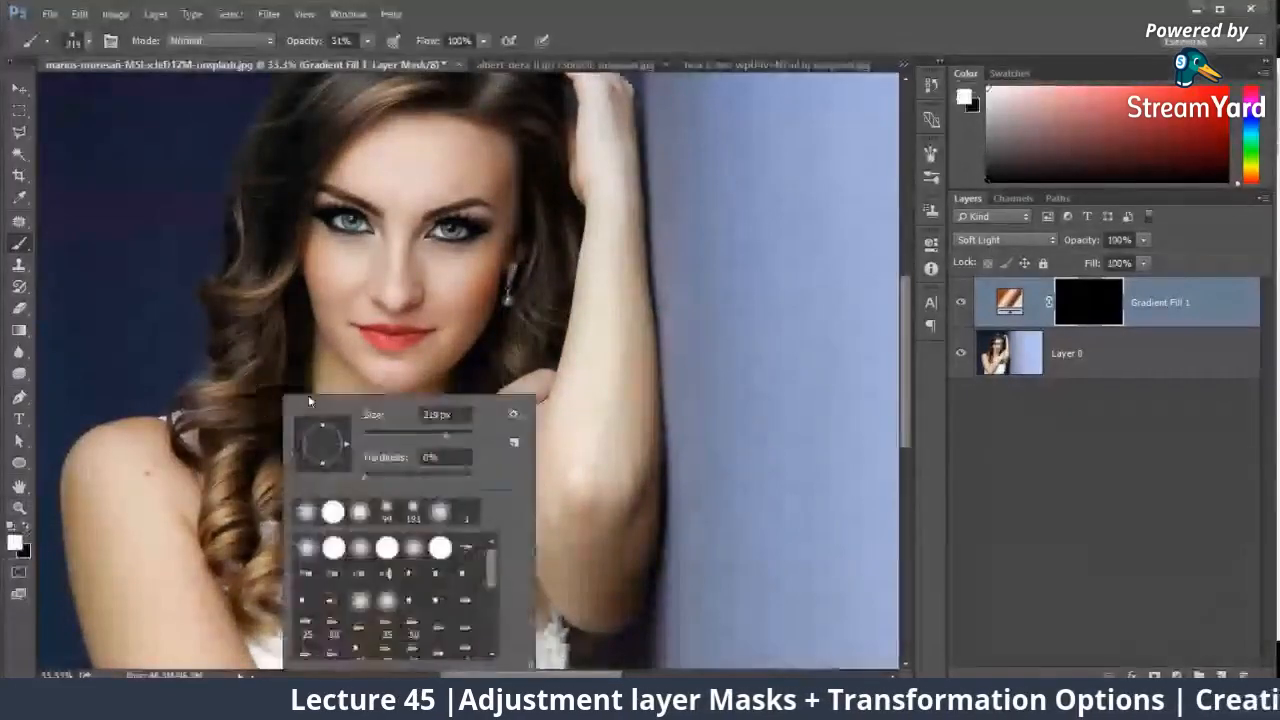
right_click(290, 400)
drag(440, 441, 453, 440)
click(371, 41)
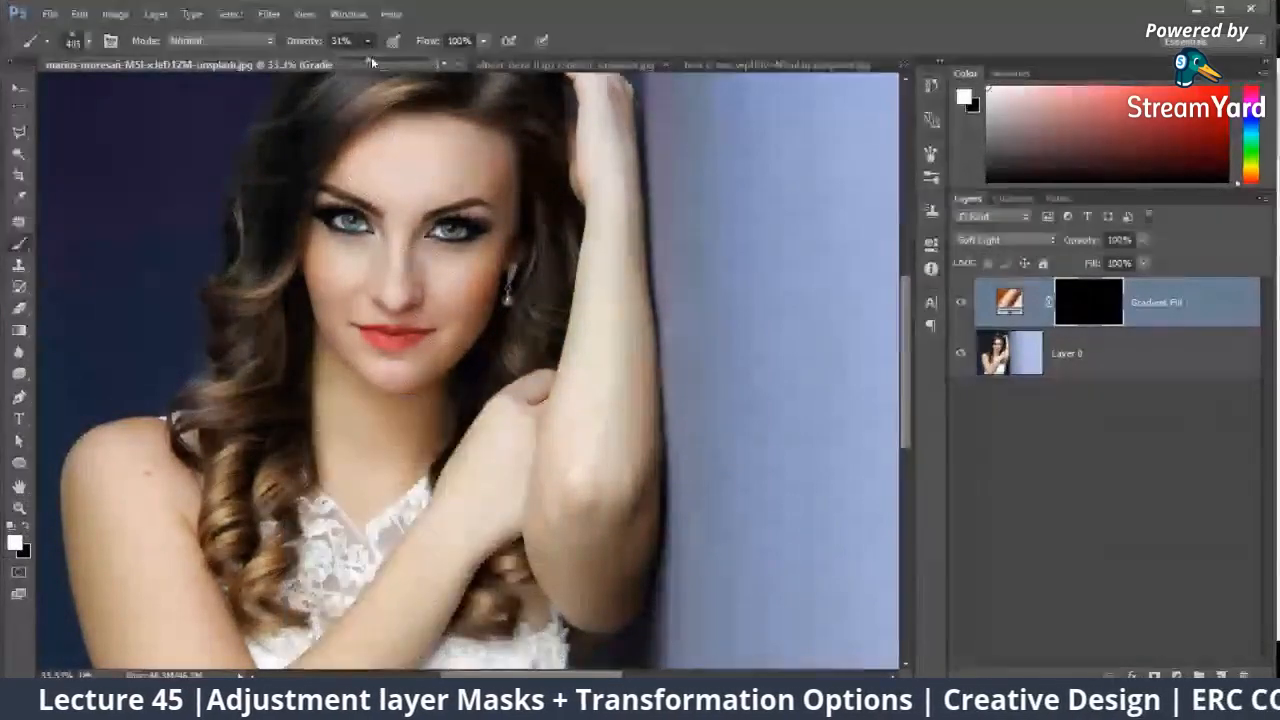
drag(369, 61, 408, 62)
click(259, 494)
right_click(259, 494)
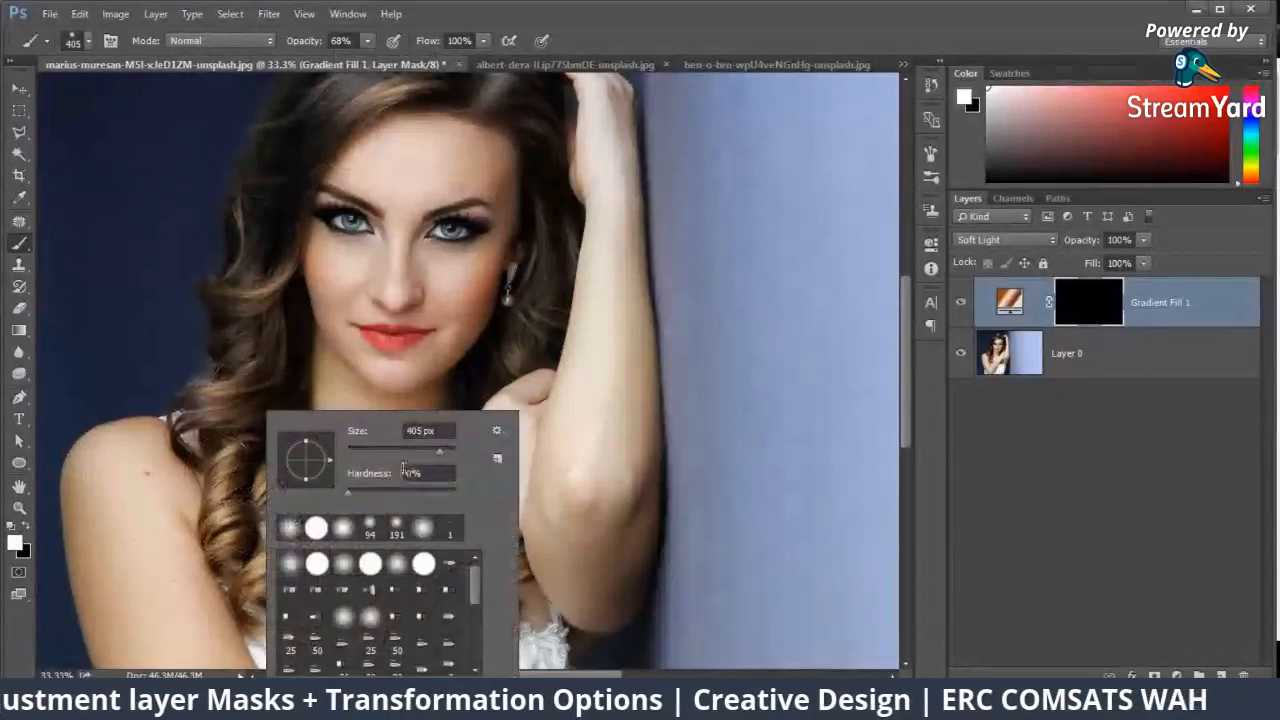
drag(439, 453, 424, 453)
Step: Paint white on the gradient layer's mask over the woman's hair on both sides and the crown, and hide the layer to compare
mouse_move(217, 552)
mouse_down()
mouse_move(243, 430)
mouse_move(265, 494)
mouse_move(278, 463)
mouse_move(271, 492)
mouse_move(268, 439)
mouse_move(268, 475)
mouse_move(287, 456)
mouse_move(238, 441)
mouse_move(216, 387)
mouse_move(201, 416)
mouse_move(251, 400)
mouse_move(244, 295)
mouse_move(245, 352)
mouse_move(257, 248)
mouse_move(244, 300)
mouse_move(279, 210)
mouse_move(261, 297)
mouse_move(250, 163)
mouse_move(264, 212)
mouse_move(296, 99)
mouse_move(313, 198)
mouse_move(256, 236)
mouse_move(294, 177)
mouse_up()
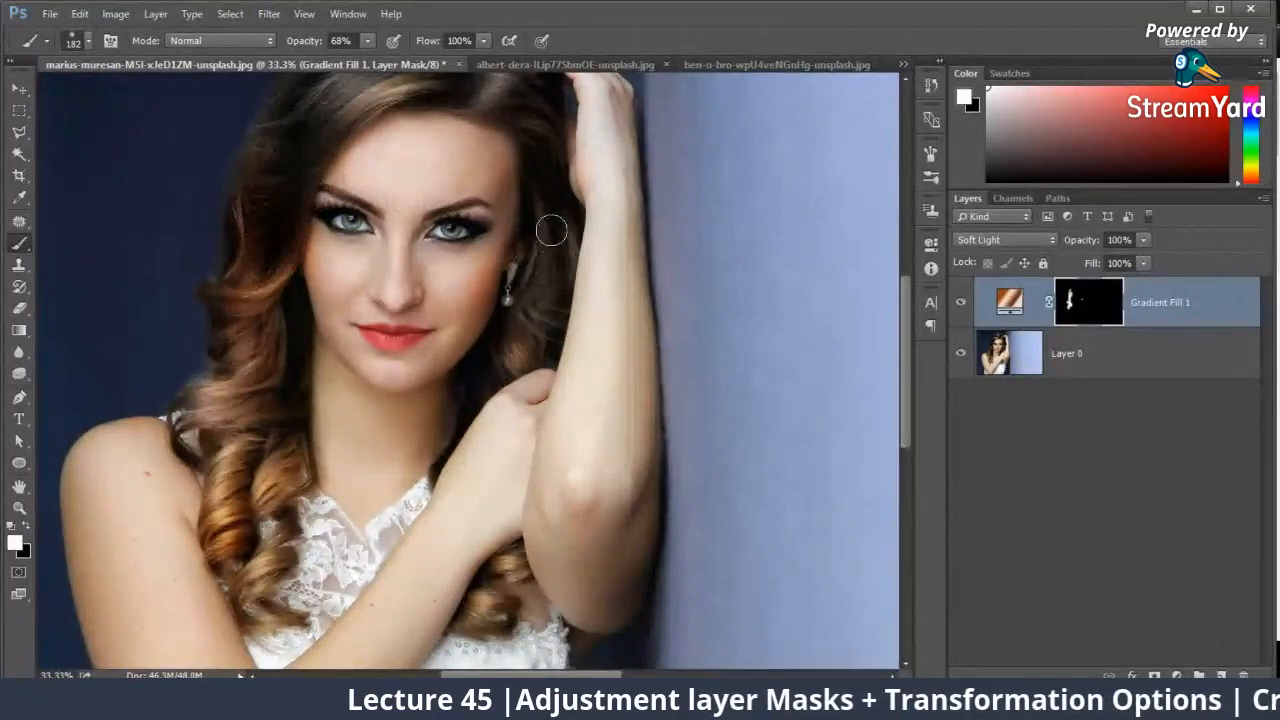
mouse_move(553, 262)
mouse_down()
mouse_move(521, 355)
mouse_move(545, 284)
mouse_move(502, 315)
mouse_up()
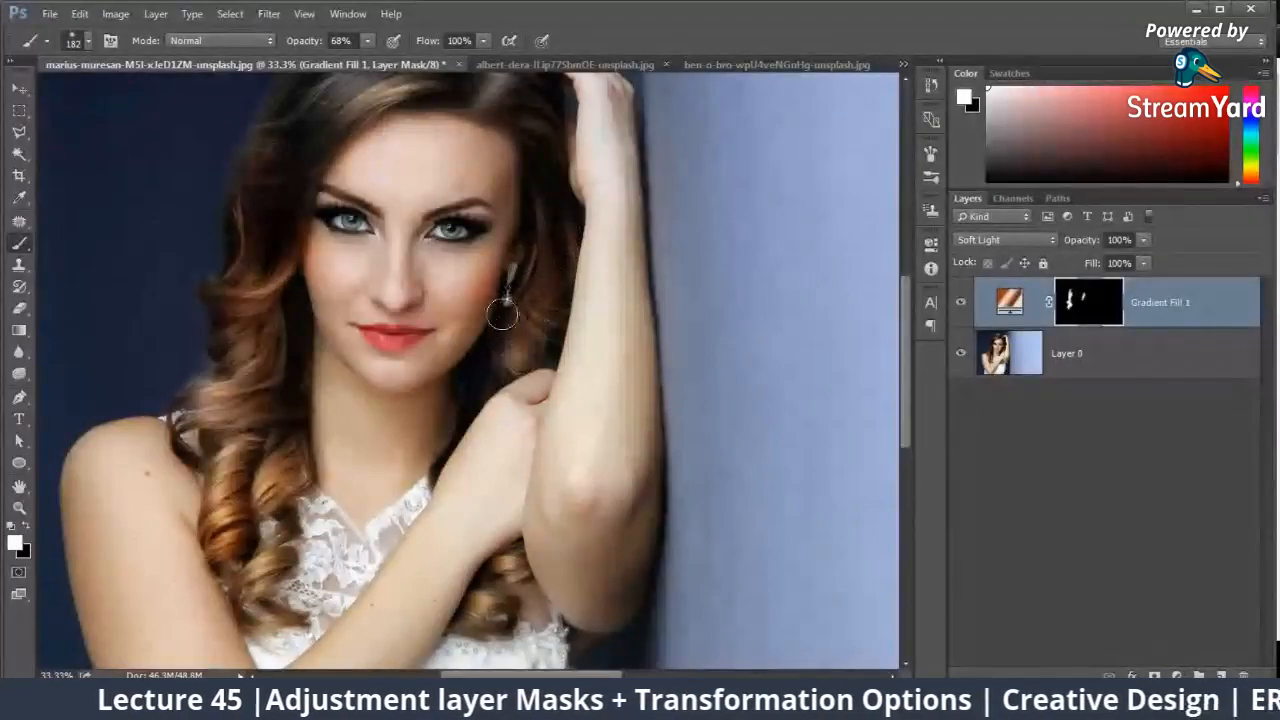
mouse_move(476, 620)
mouse_down()
mouse_move(510, 590)
mouse_move(500, 565)
mouse_move(265, 605)
mouse_move(236, 595)
mouse_up()
scroll(260, 280, up, 3)
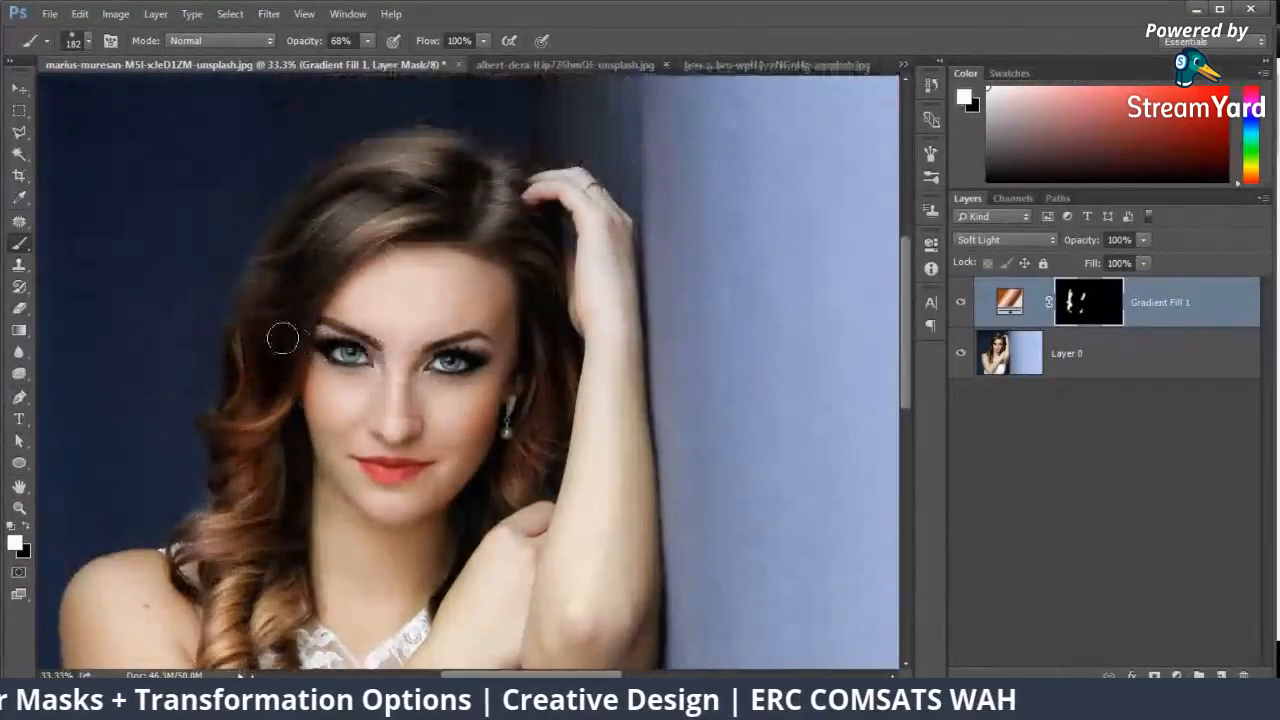
mouse_move(279, 335)
mouse_down()
mouse_move(397, 202)
mouse_move(313, 263)
mouse_move(406, 161)
mouse_move(339, 216)
mouse_move(444, 150)
mouse_move(408, 182)
mouse_move(426, 169)
mouse_move(448, 218)
mouse_move(469, 208)
mouse_move(520, 260)
mouse_move(493, 230)
mouse_move(498, 177)
mouse_move(536, 288)
mouse_move(528, 466)
mouse_up()
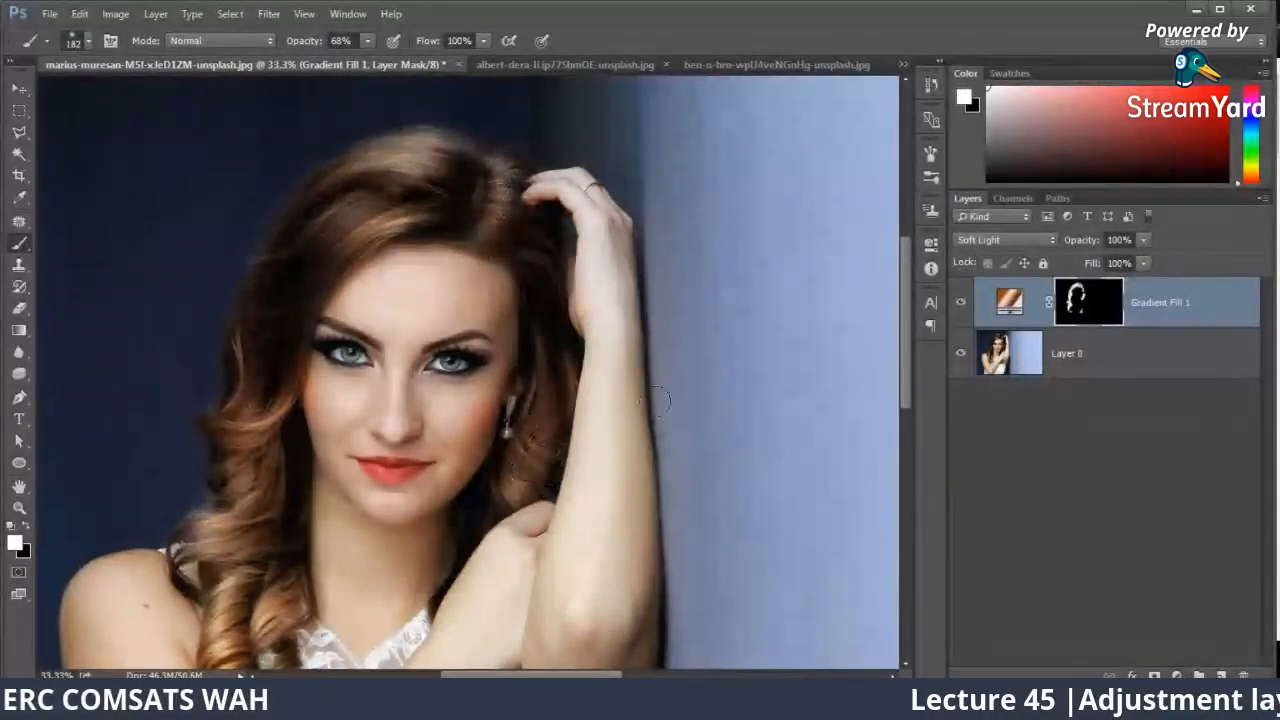
drag(631, 375, 653, 324)
click(960, 303)
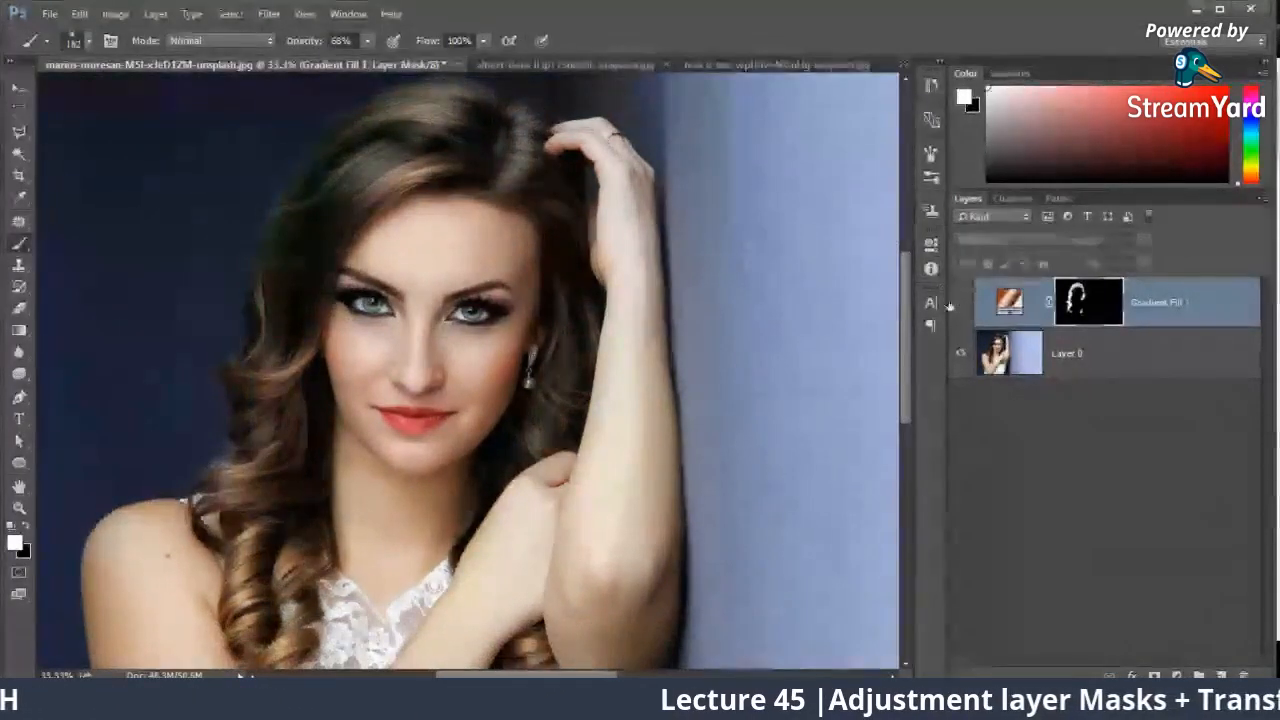
Step: Show the gradient fill layer again and lower its opacity to 72%
key(ctrl+0)
click(960, 304)
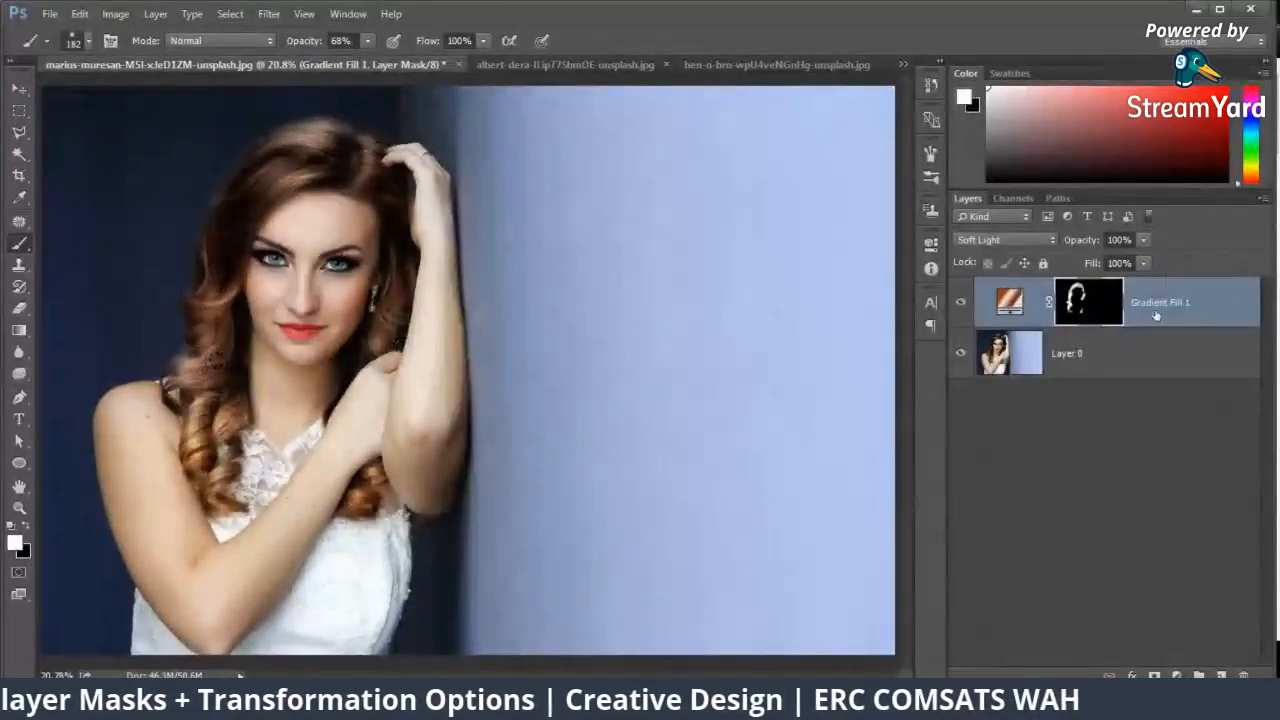
click(1009, 301)
click(1143, 240)
drag(1144, 258, 1130, 260)
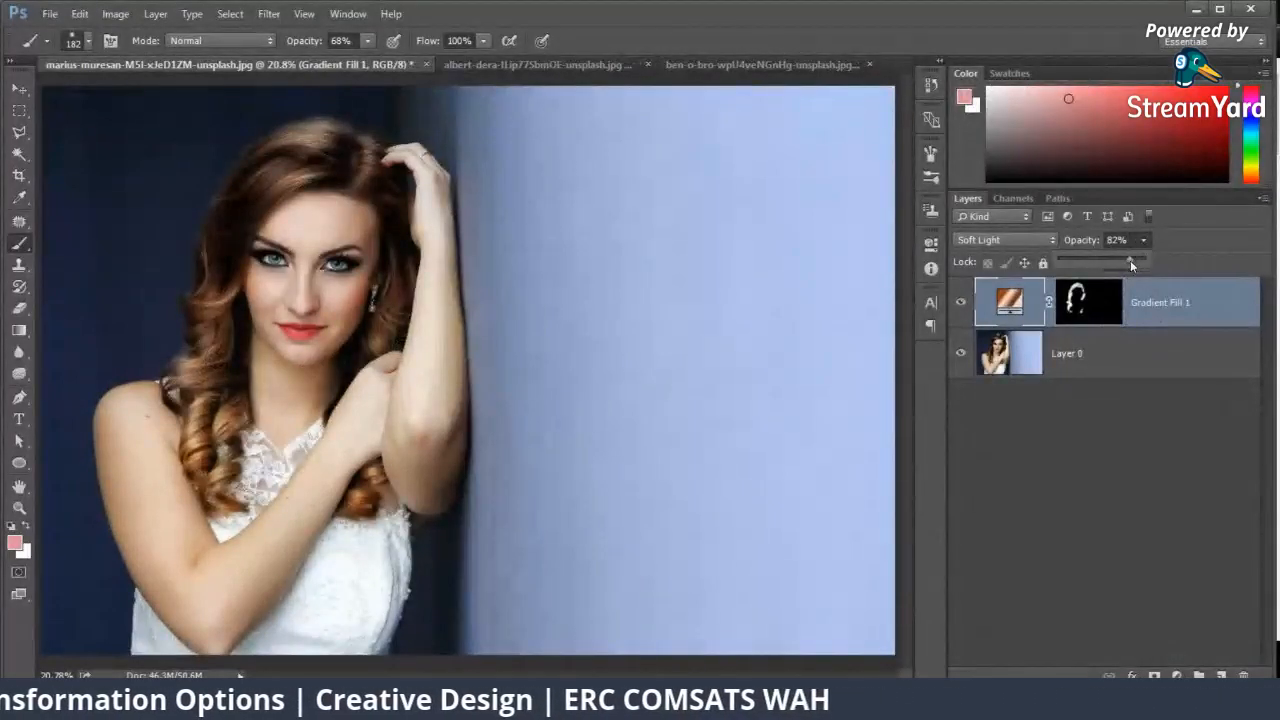
Step: Hide and show the gradient fill layer several times to compare the hair with and without the tint
click(961, 302)
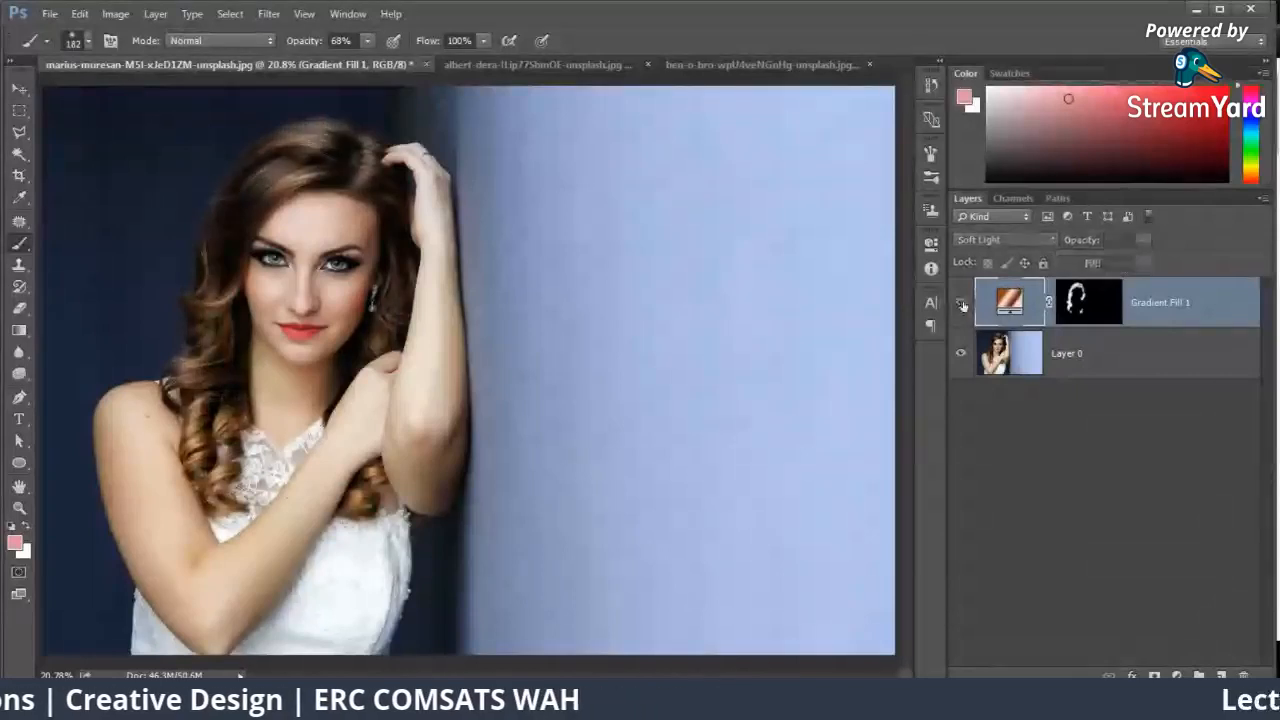
click(962, 303)
click(962, 303)
click(962, 303)
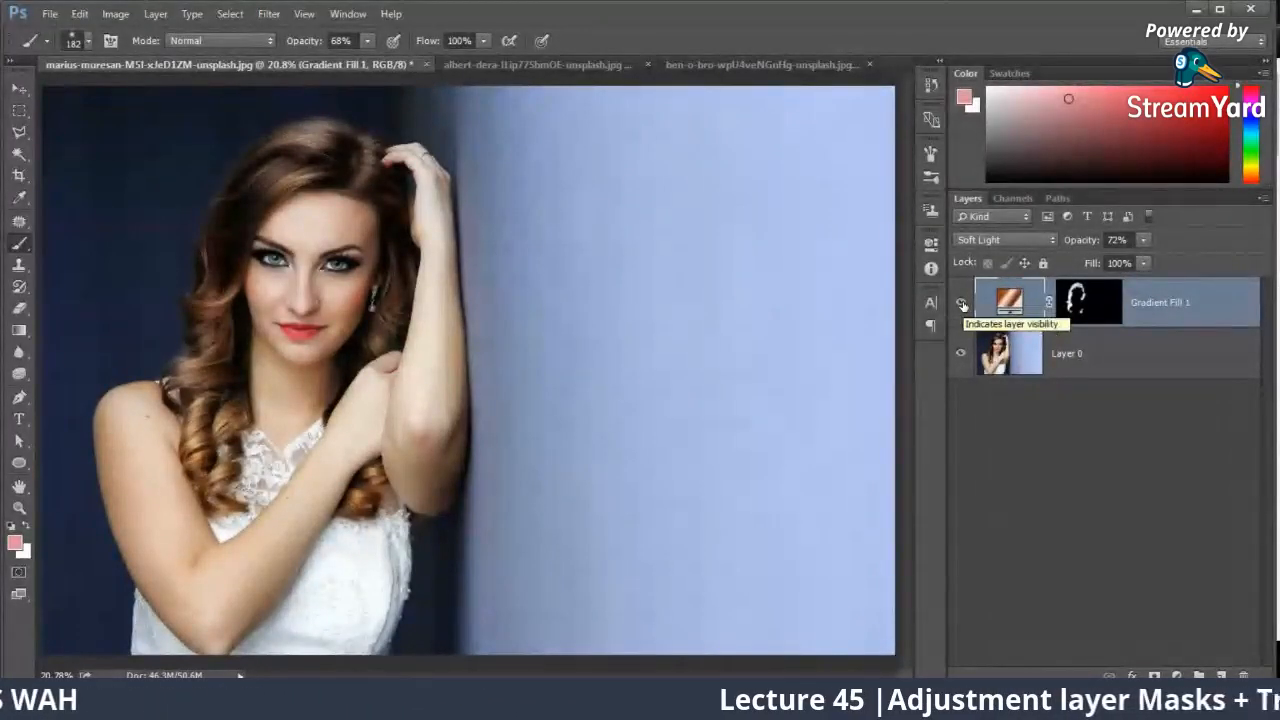
click(962, 303)
click(962, 303)
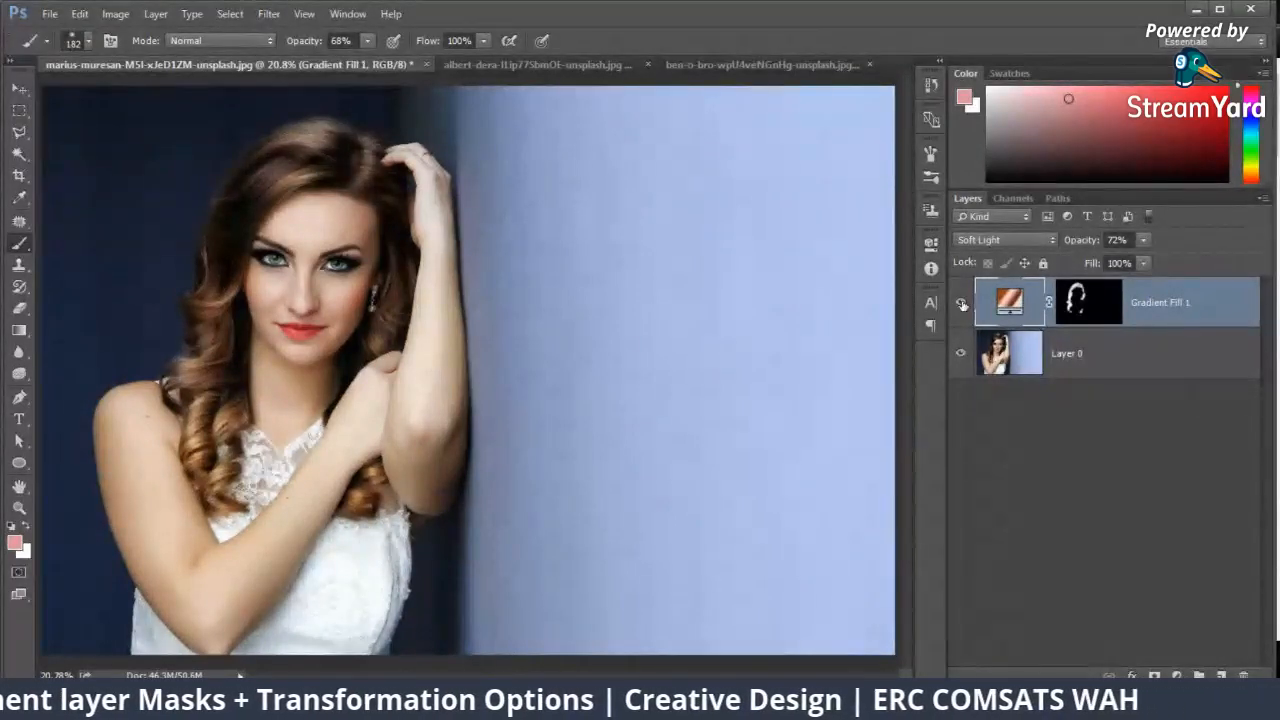
Step: Open the gradient fill's settings and its Gradient Editor for review, and leave both without changing anything
double_click(1010, 300)
click(1066, 149)
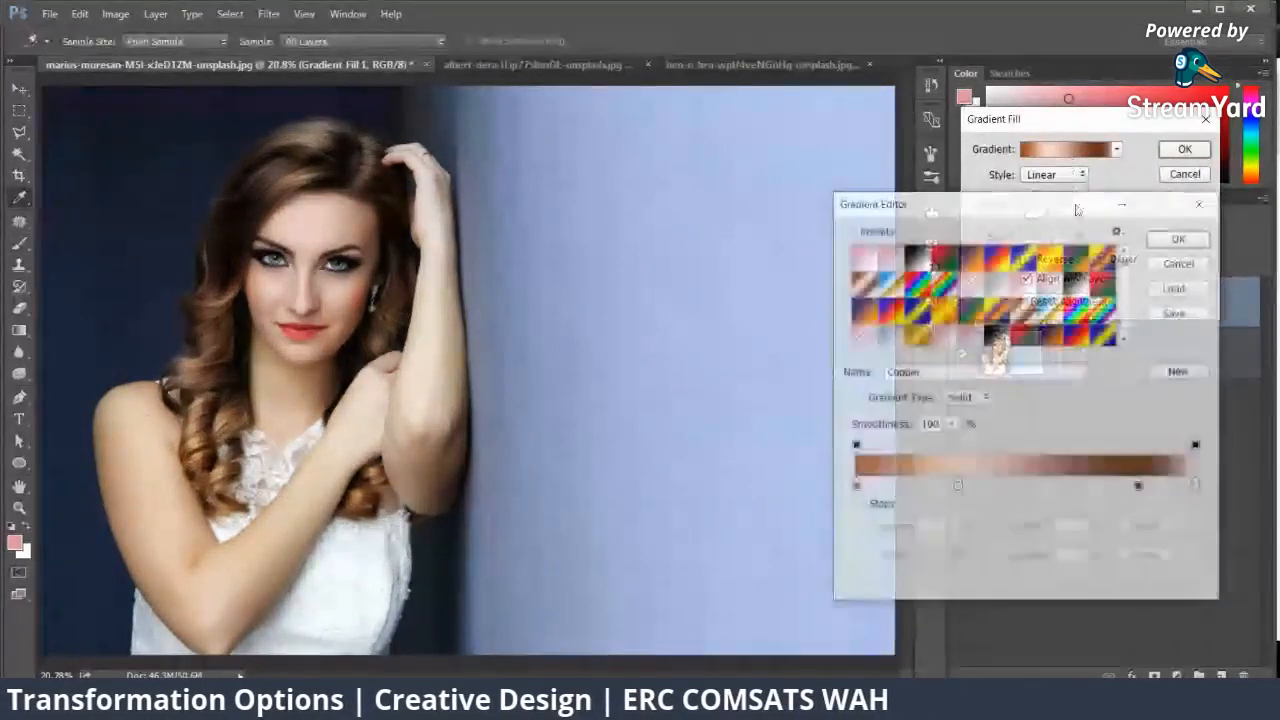
click(1180, 262)
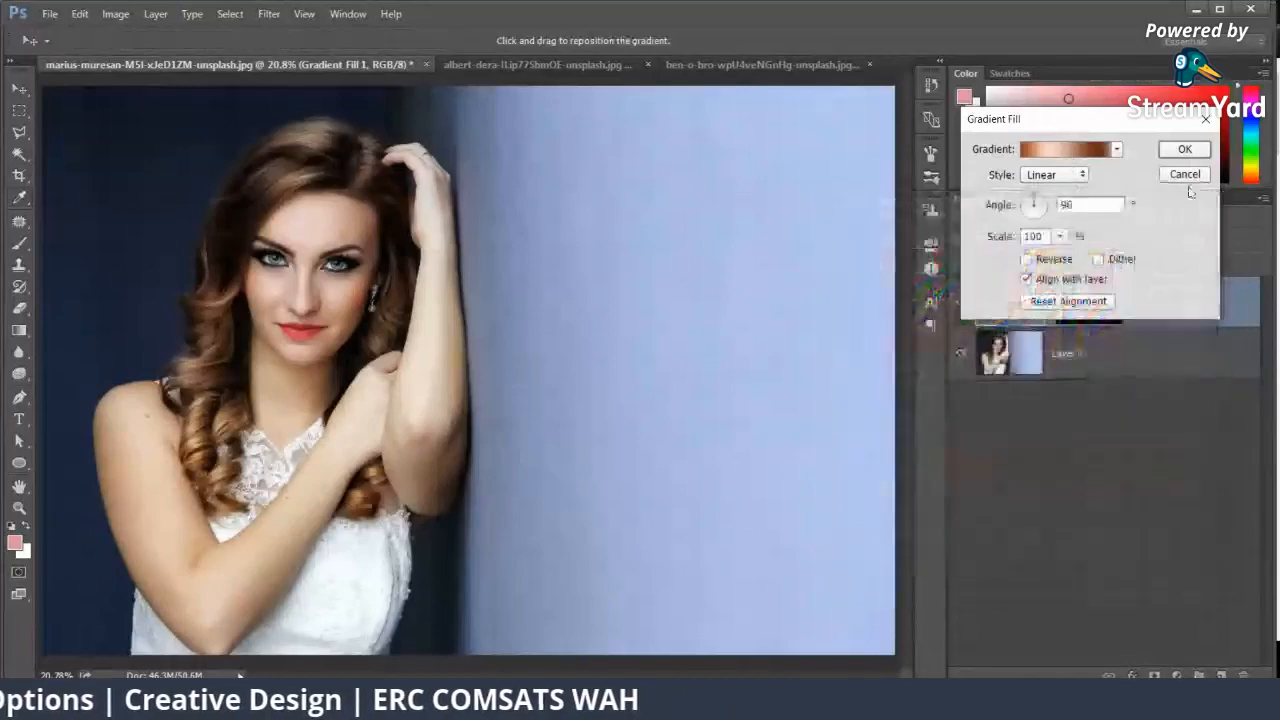
click(1186, 175)
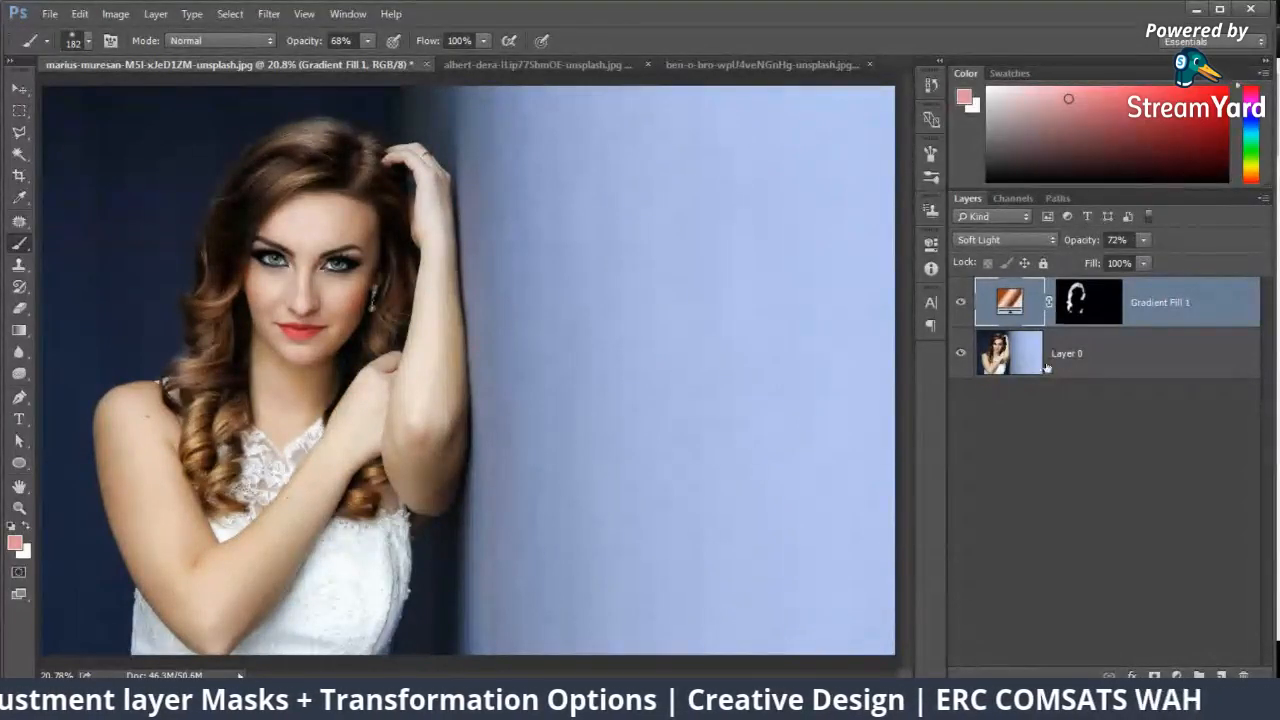
Step: Hide the gradient fill layer and bring up the list of available fill and adjustment layer types for review
click(960, 302)
click(1175, 675)
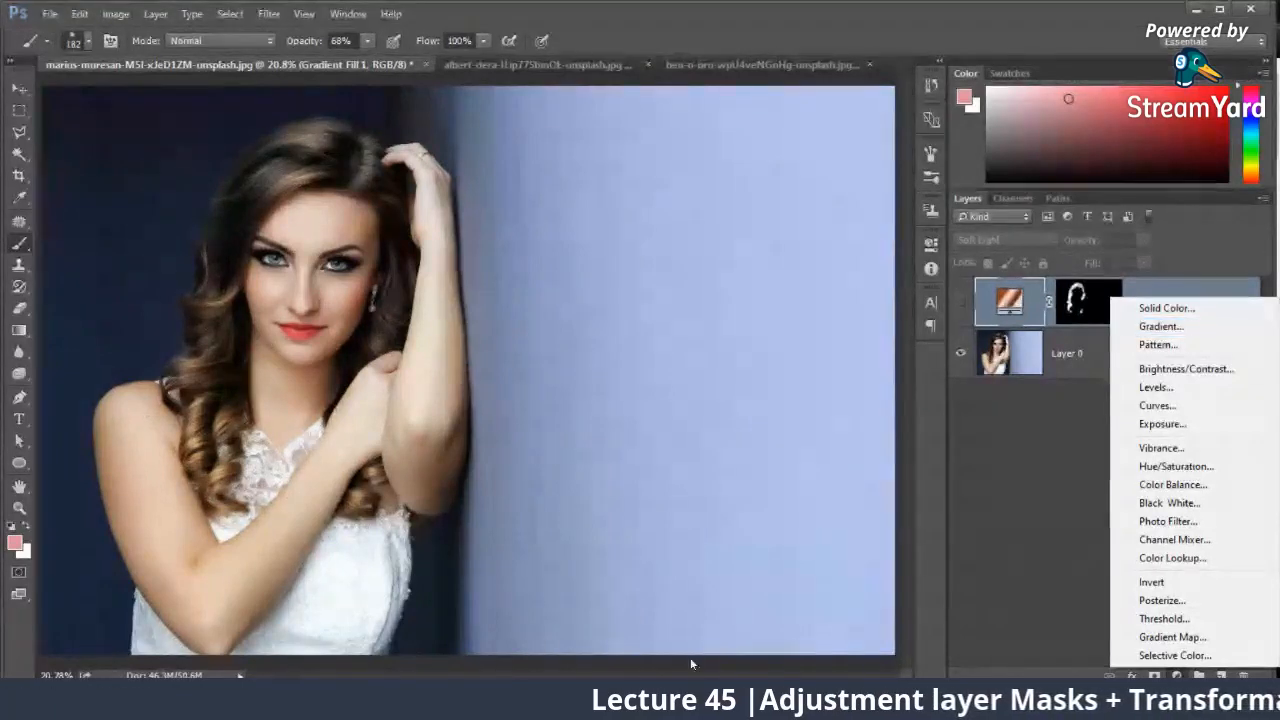
click(670, 705)
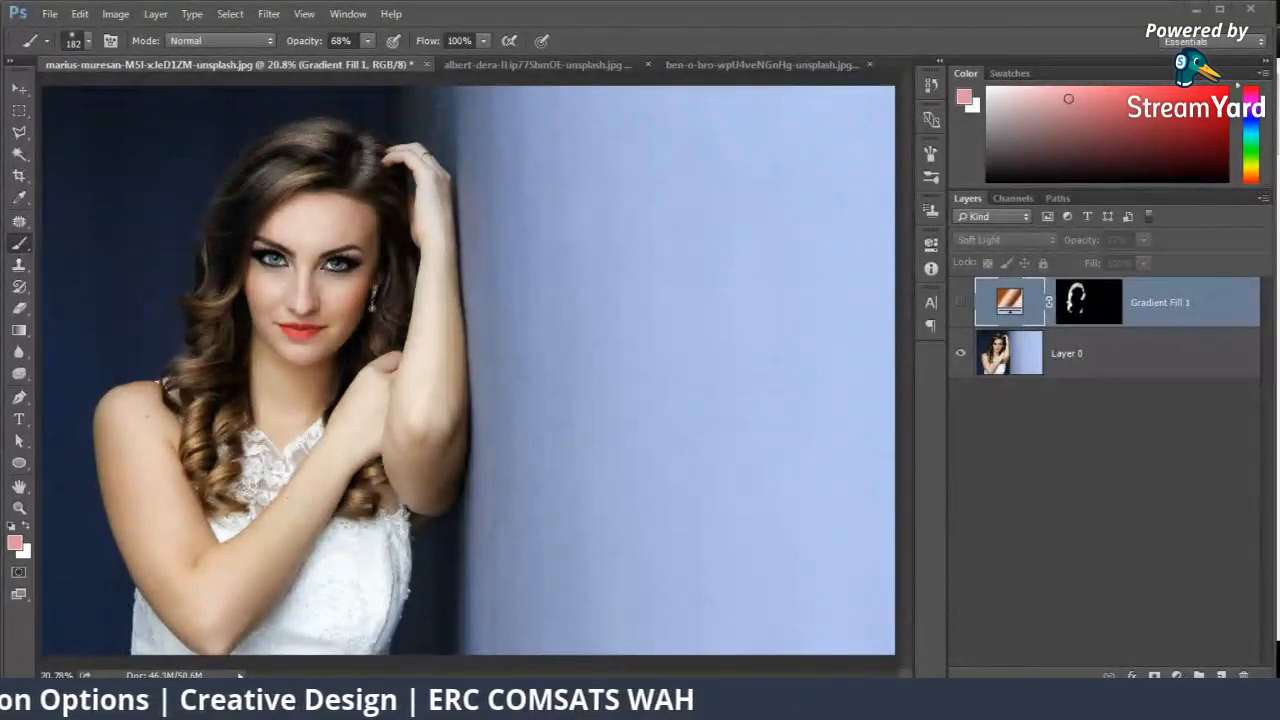
Step: Switch to the StreamYard studio in Chrome, check the viewers' comments, and return to Photoshop
mouse_move(176, 698)
click(98, 632)
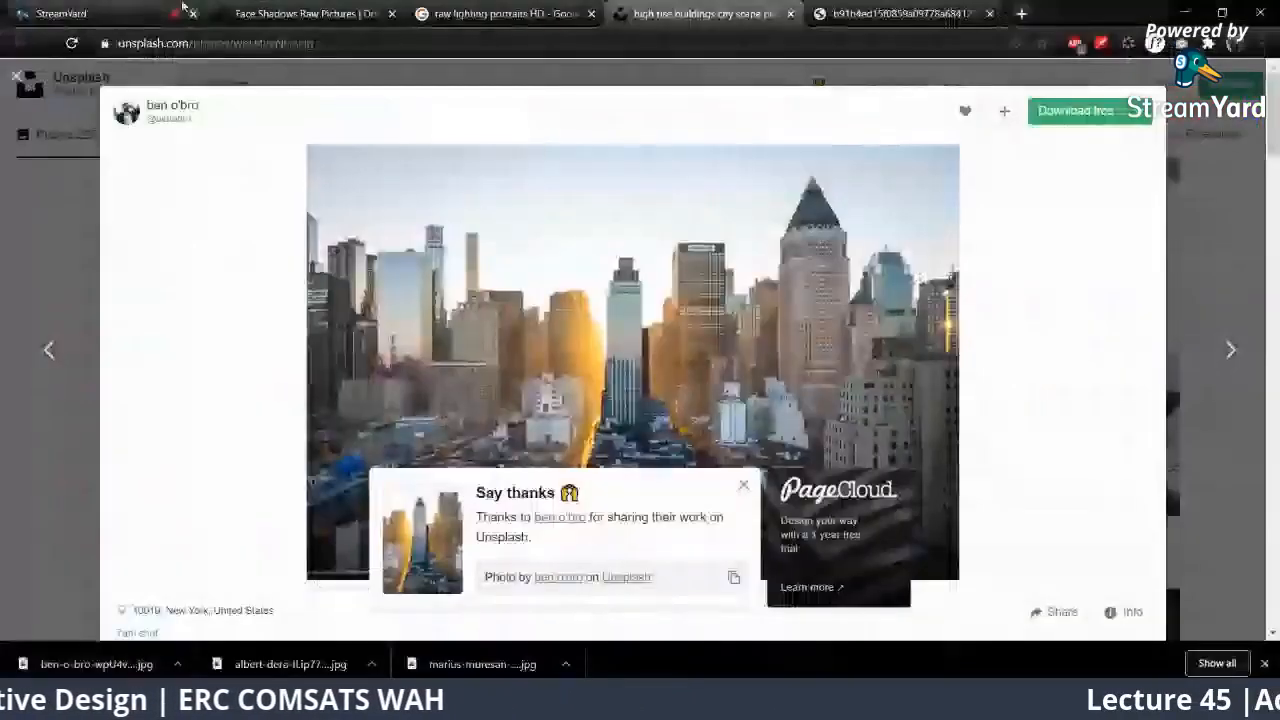
click(183, 8)
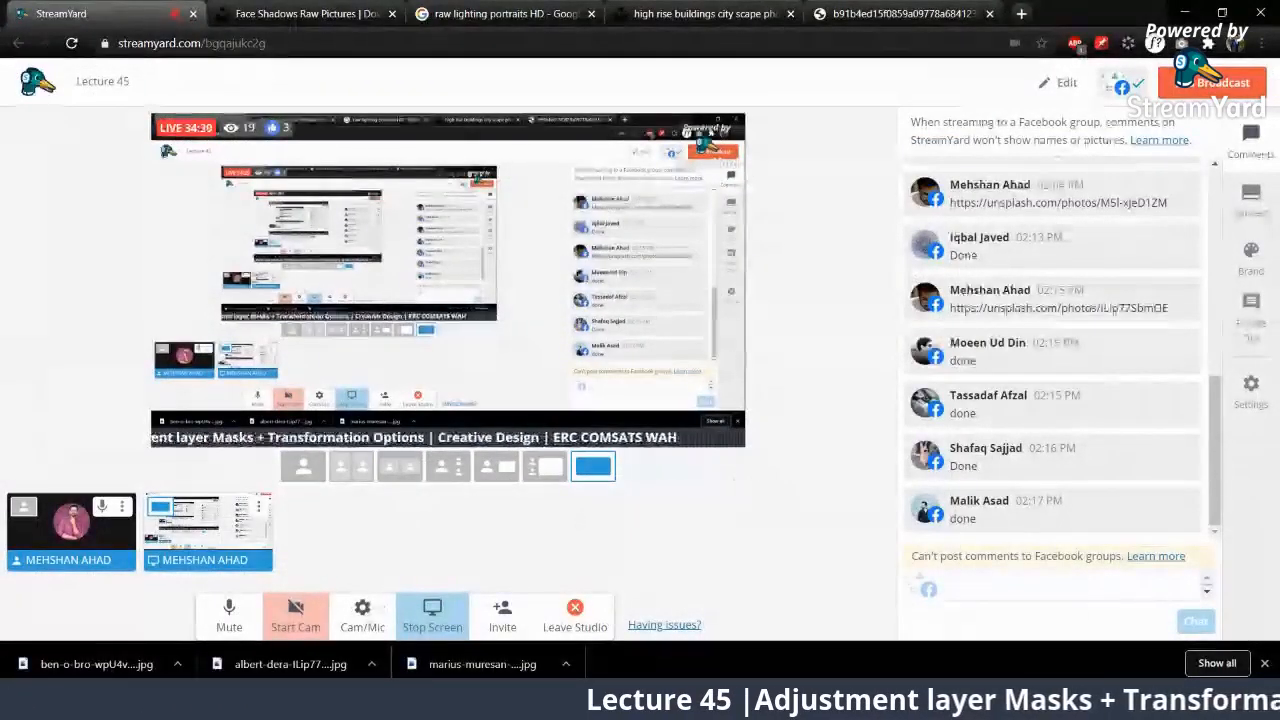
click(187, 698)
click(187, 698)
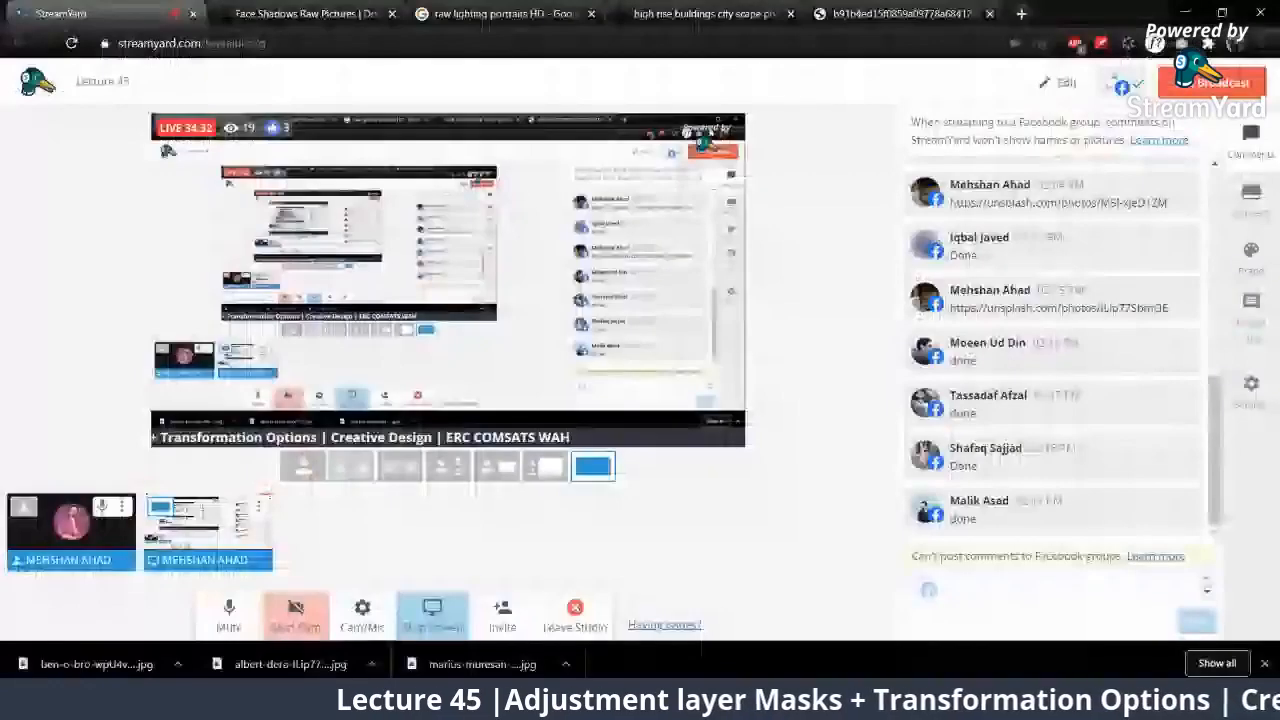
click(187, 698)
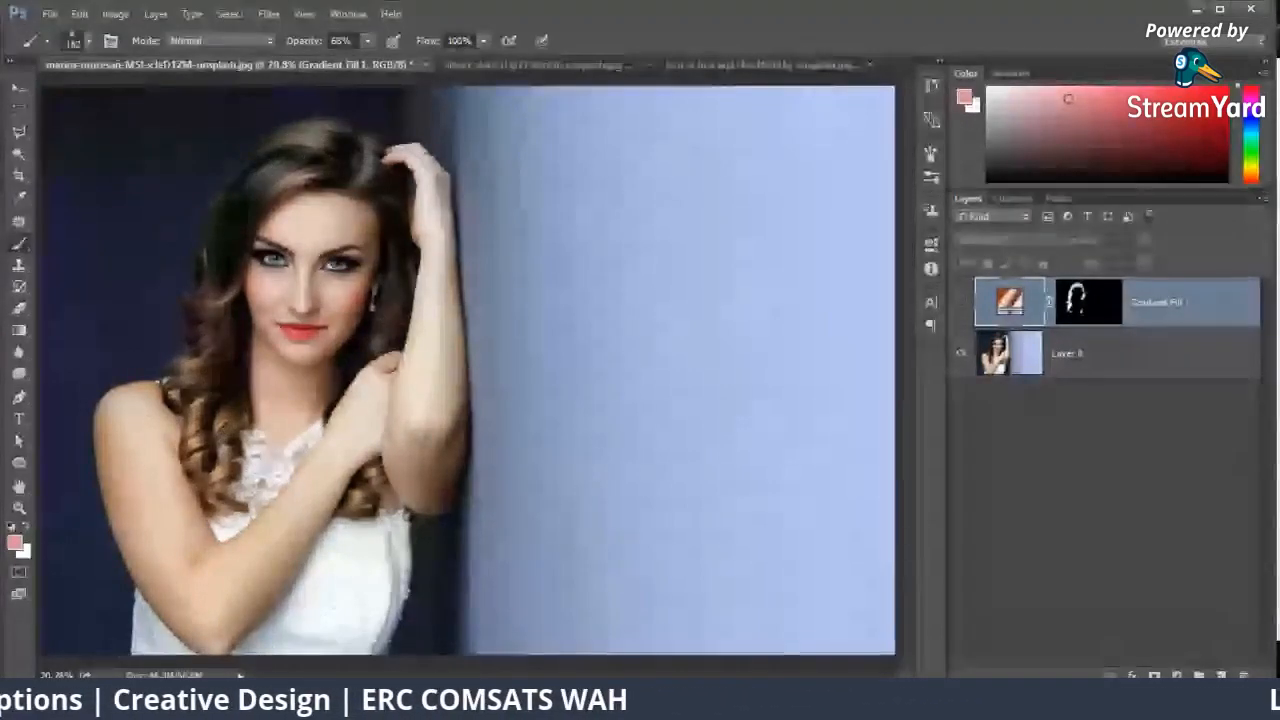
Step: Switch to Unsplash in Chrome and search for "car"
click(124, 668)
click(284, 14)
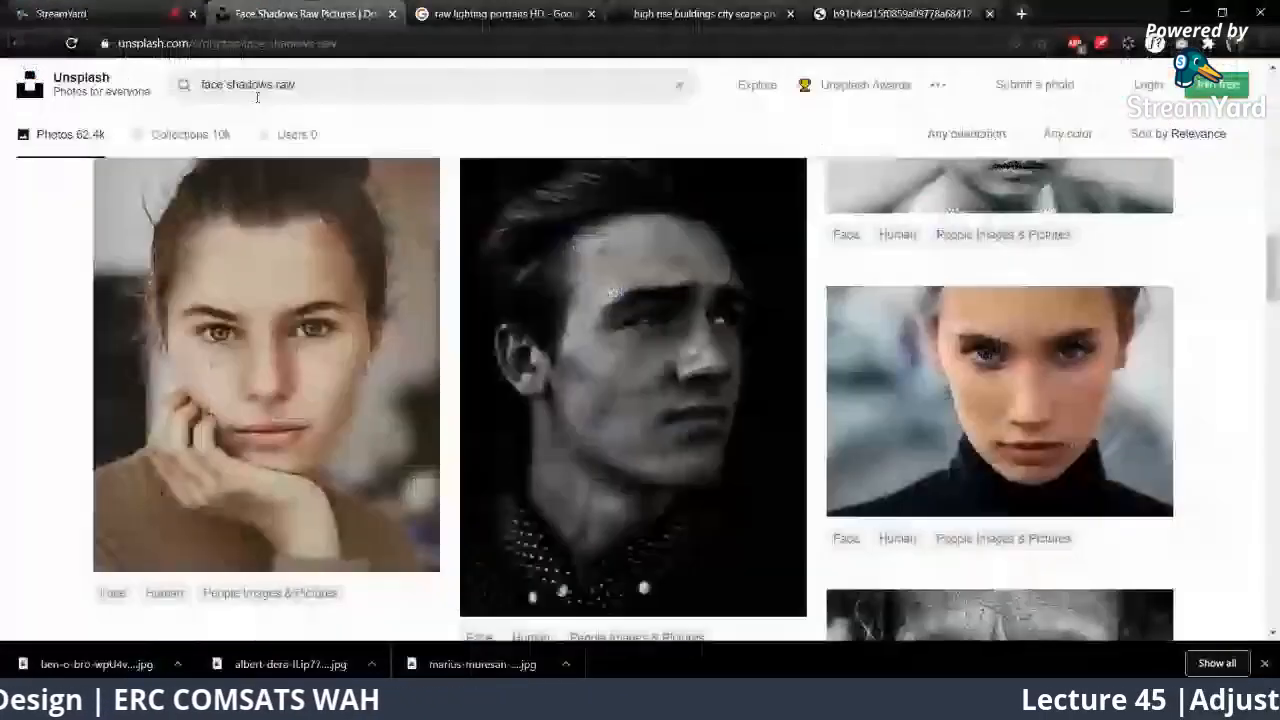
drag(300, 87, 154, 97)
text(car)
key(Return)
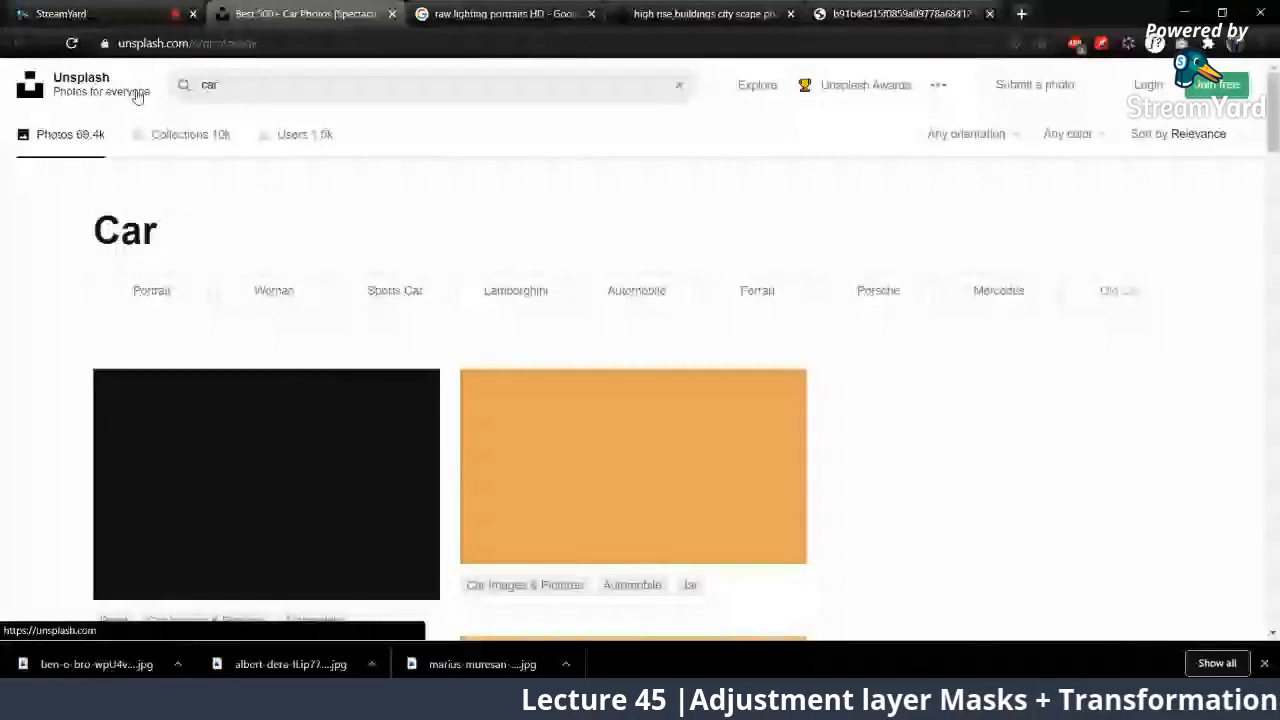
Step: Browse the car photos for the red Audi coupe on the road and download it in original size (2880x3600)
scroll(406, 343, down, 3)
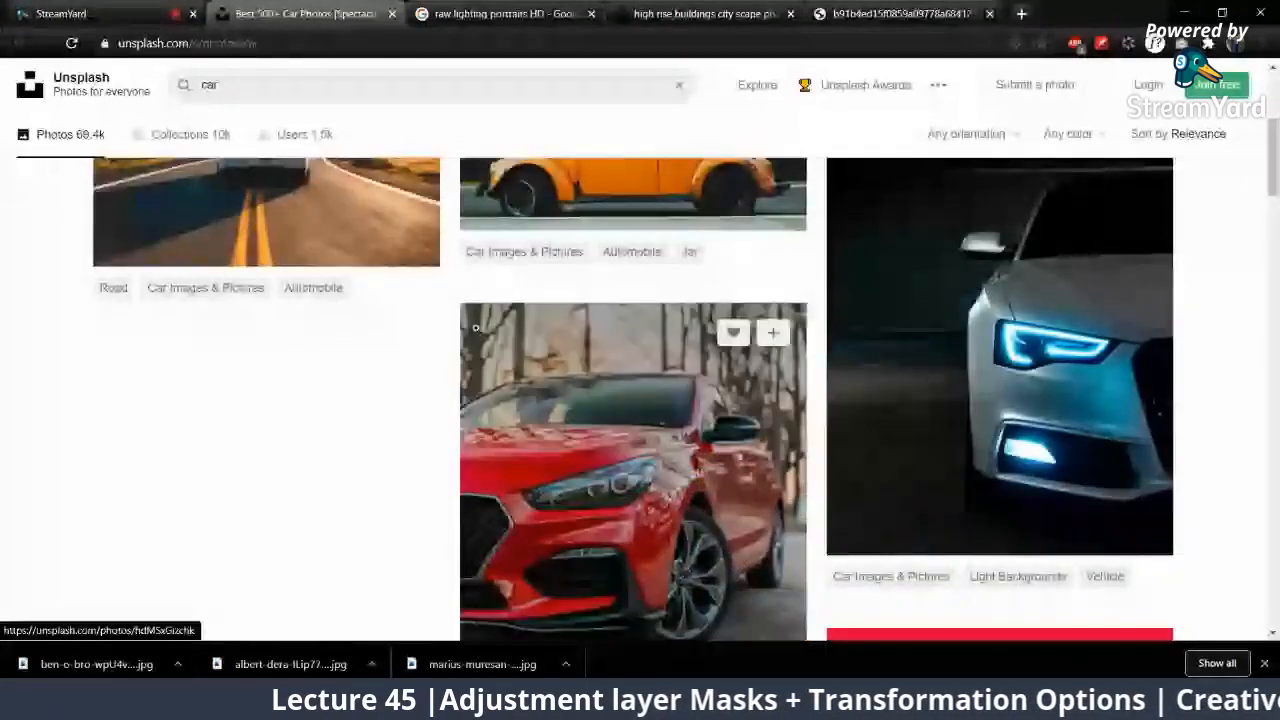
scroll(475, 330, down, 5)
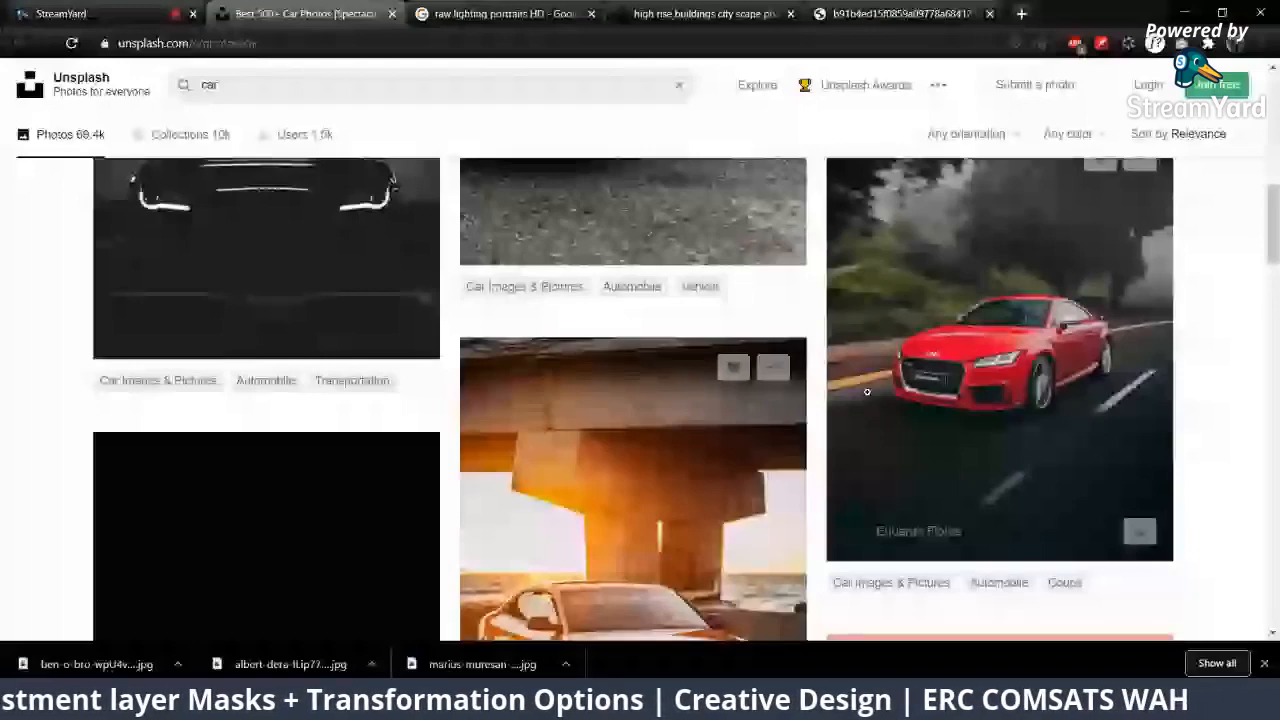
scroll(867, 392, down, 2)
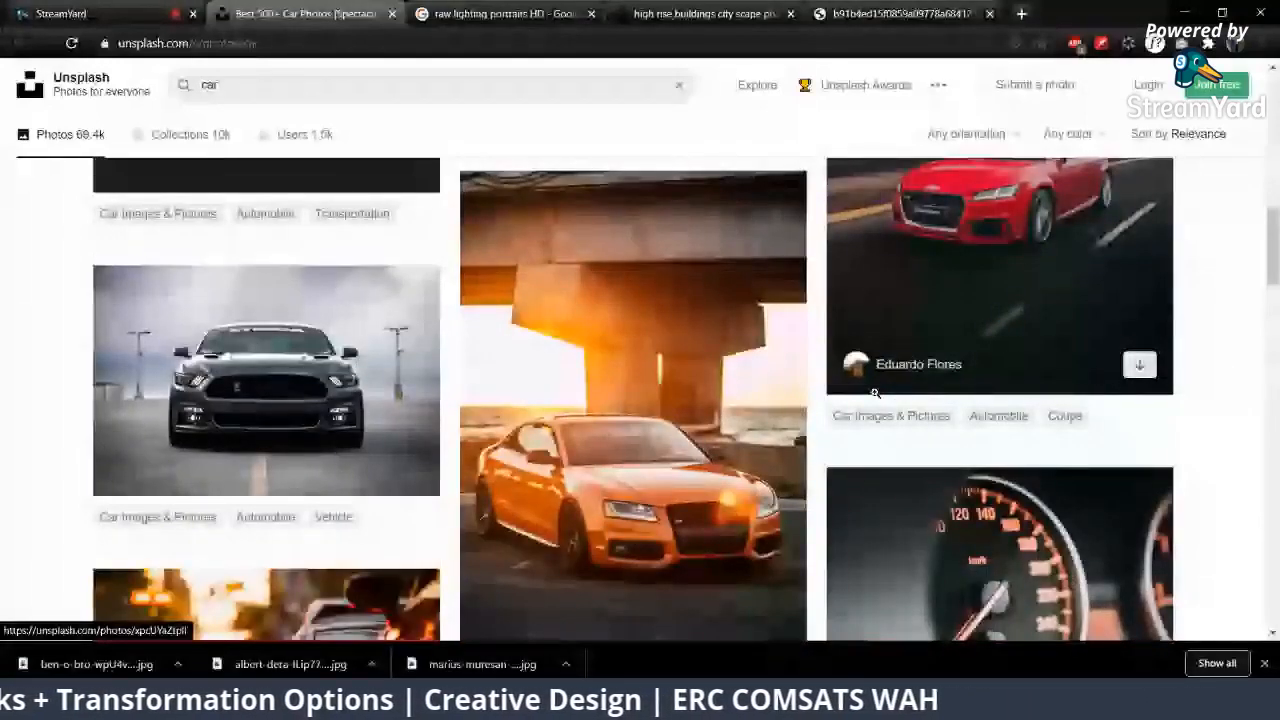
scroll(874, 393, down, 3)
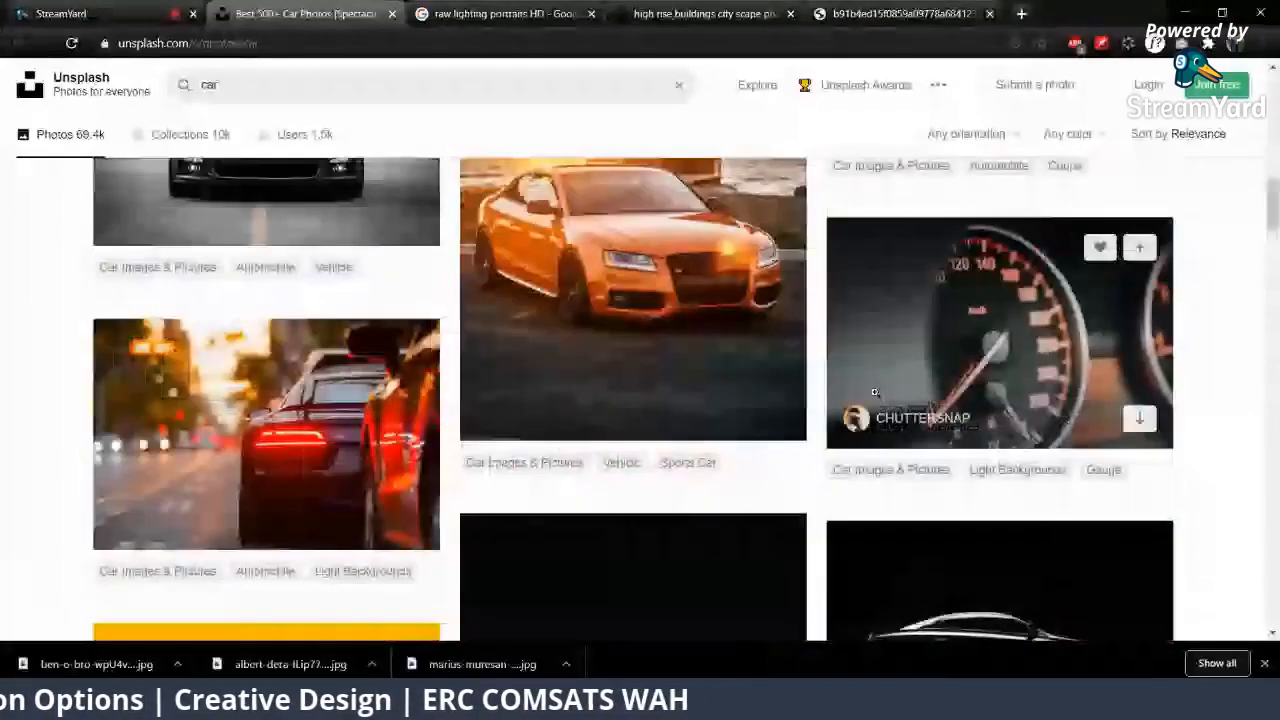
scroll(874, 392, up, 4)
click(911, 293)
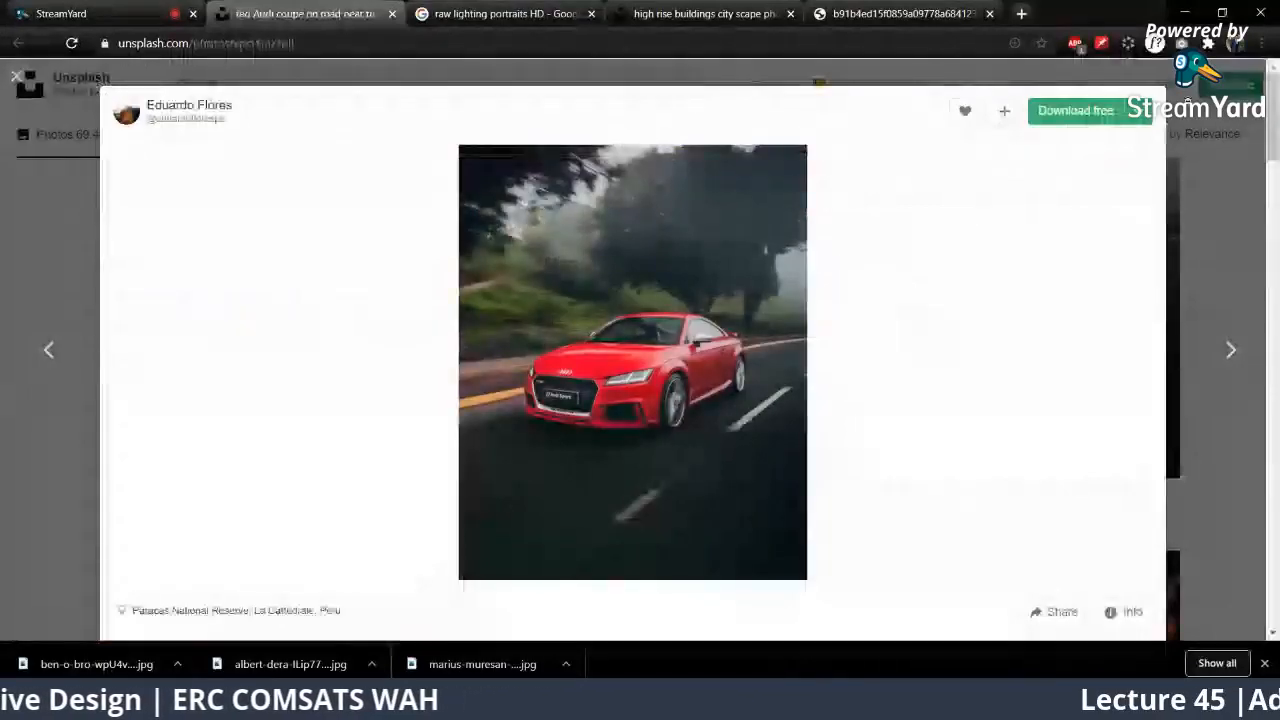
click(1140, 118)
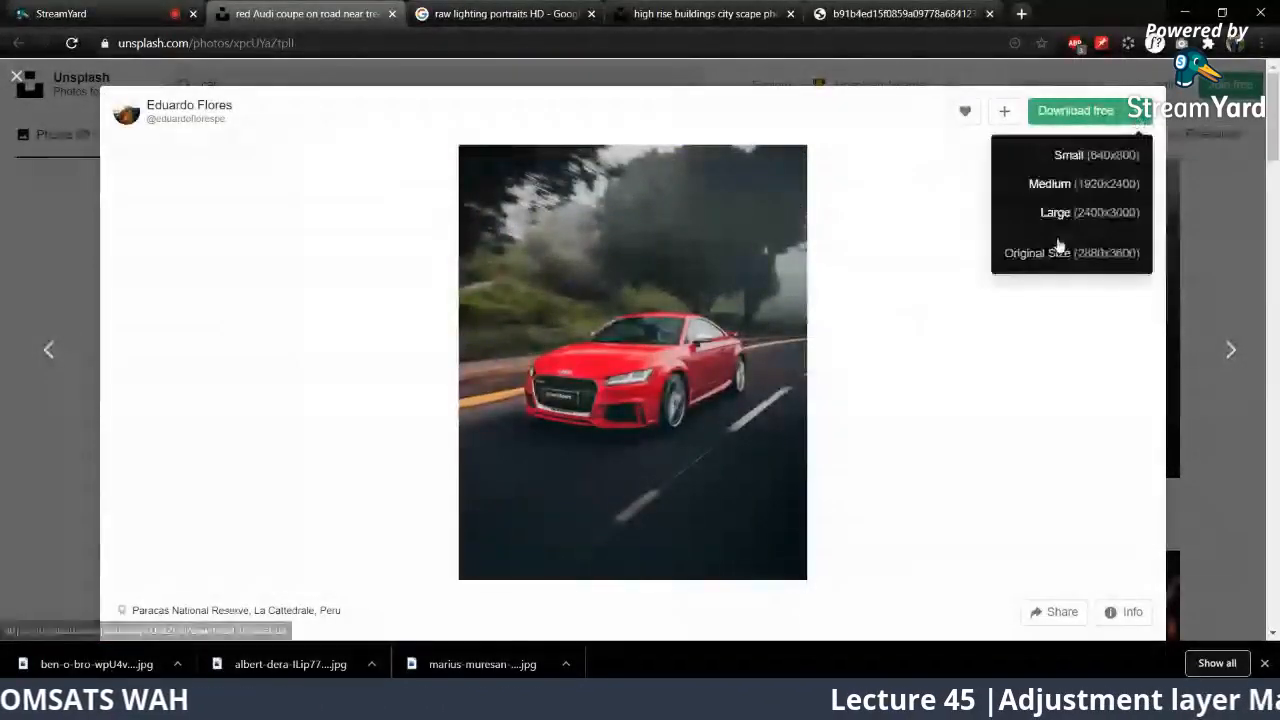
click(1057, 249)
Step: Copy the car photo's page link, post it as a comment on the Facebook live video, and close the Facebook page
click(358, 50)
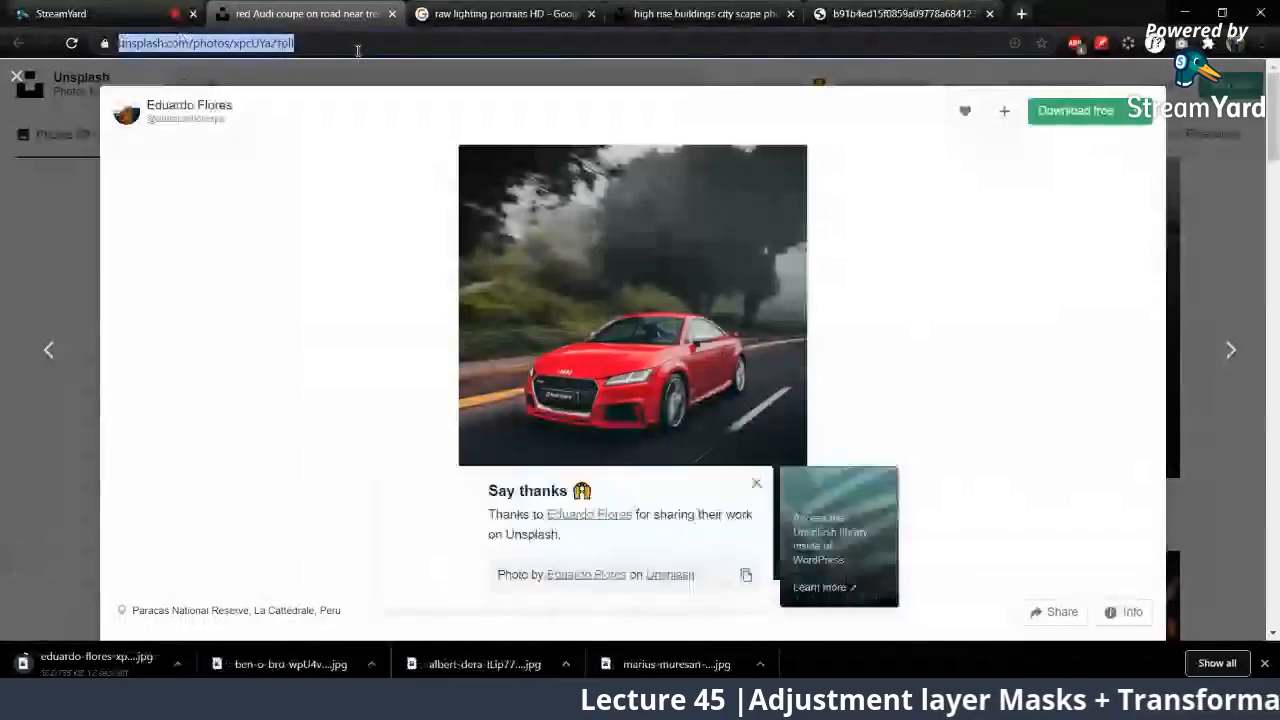
click(110, 10)
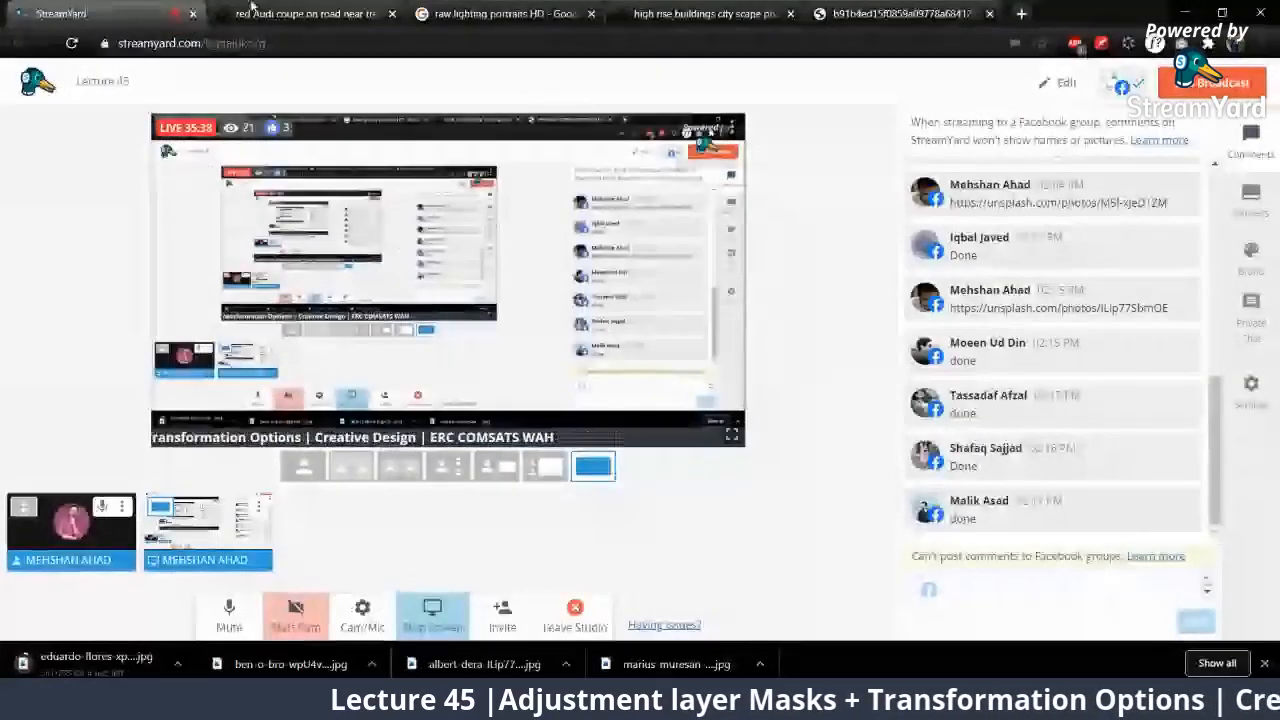
click(1122, 86)
click(1064, 313)
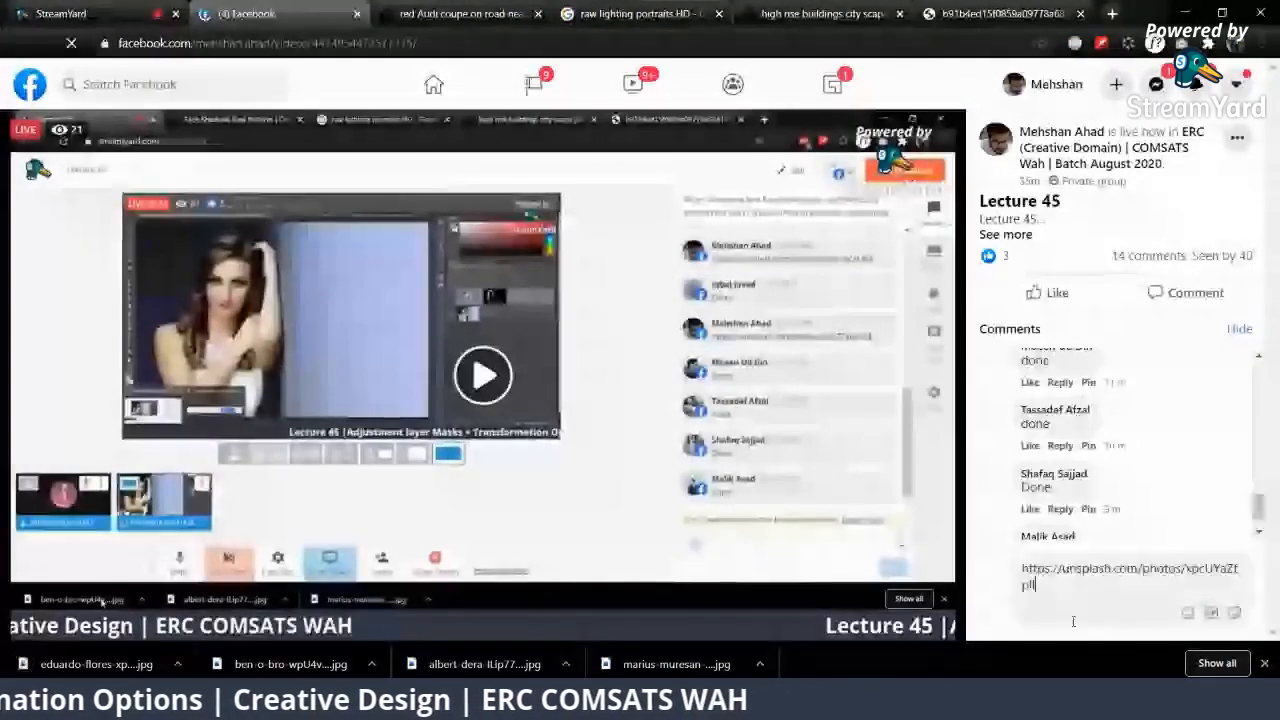
click(165, 10)
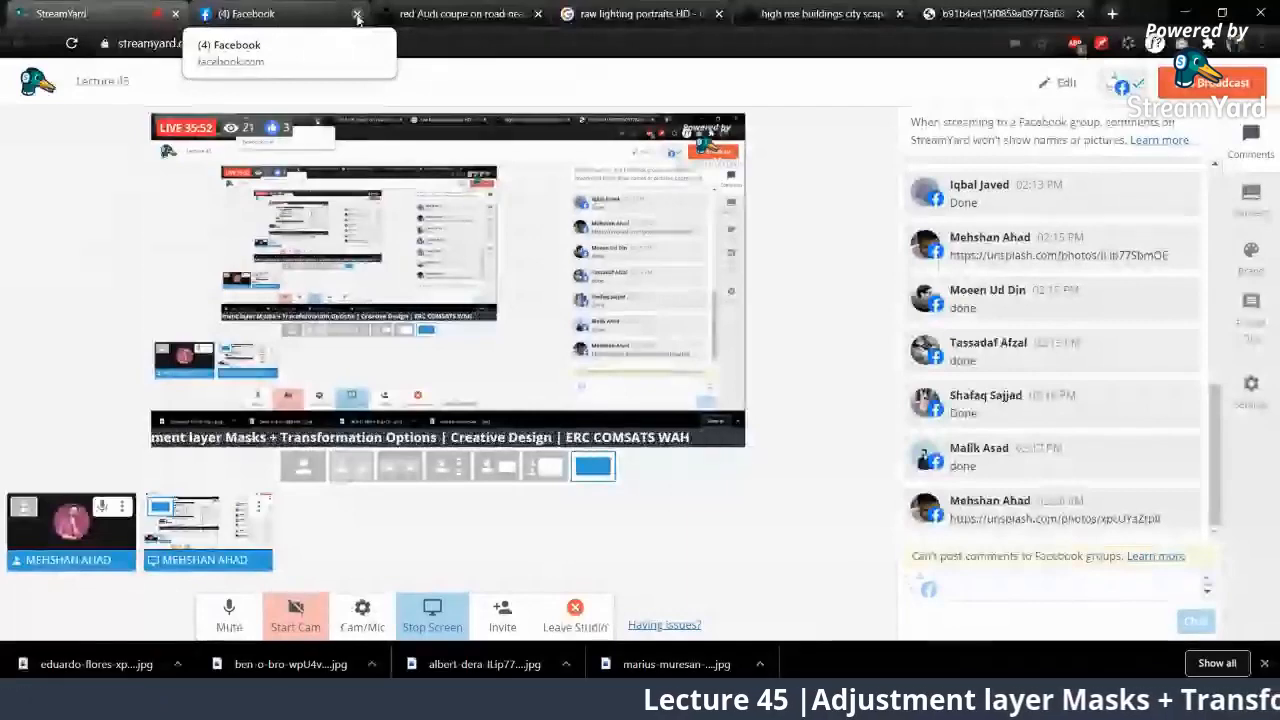
click(357, 15)
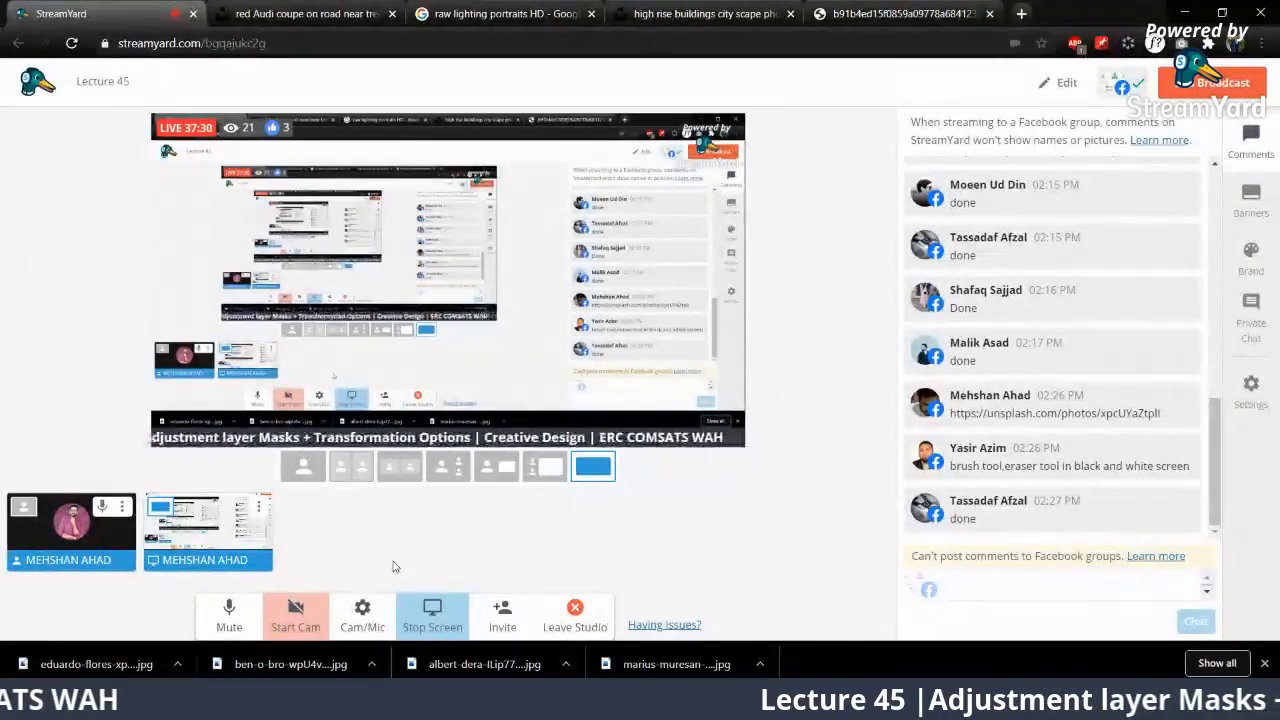
Step: Open the downloaded red Audi photo from Chrome as a new document in Photoshop
key(alt+Tab)
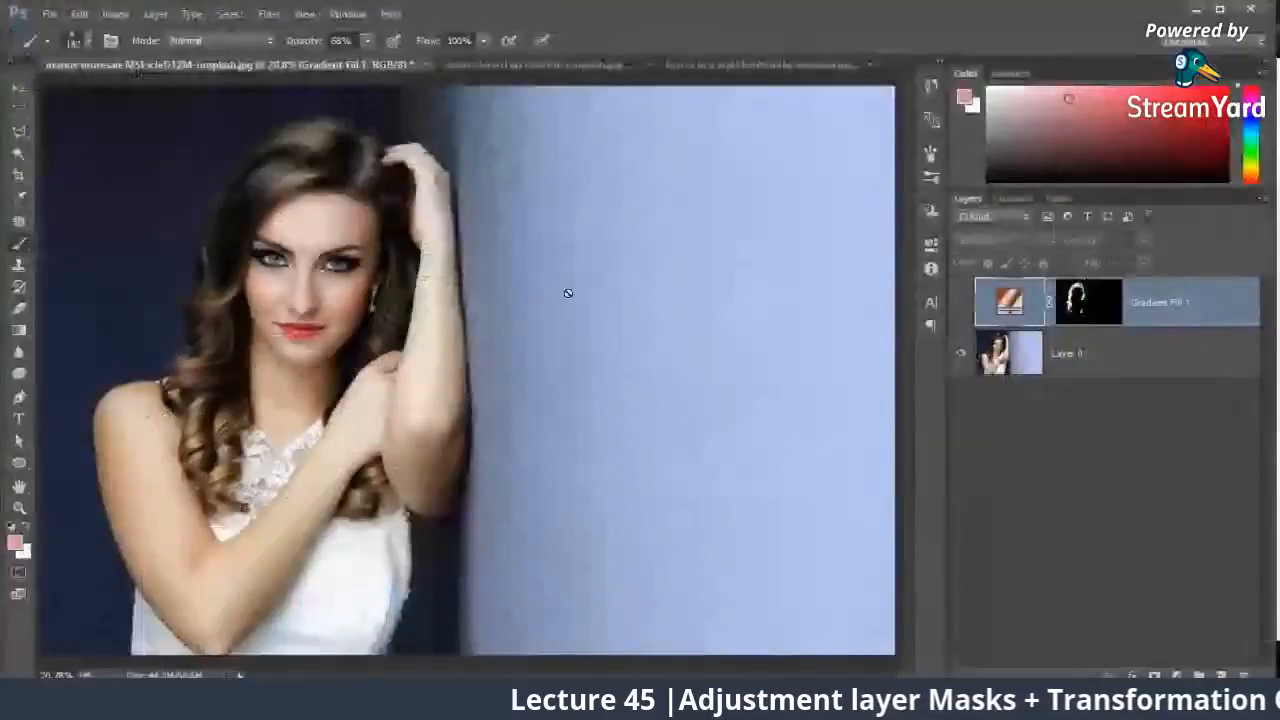
mouse_move(185, 700)
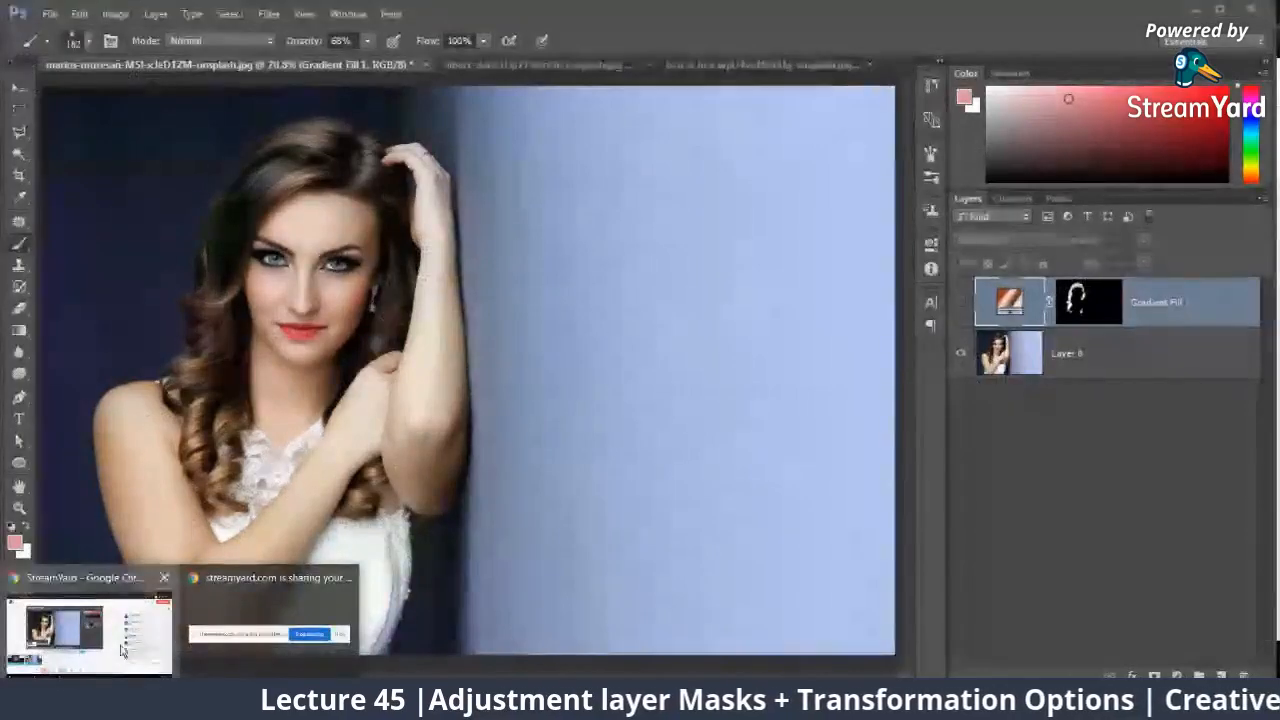
click(68, 660)
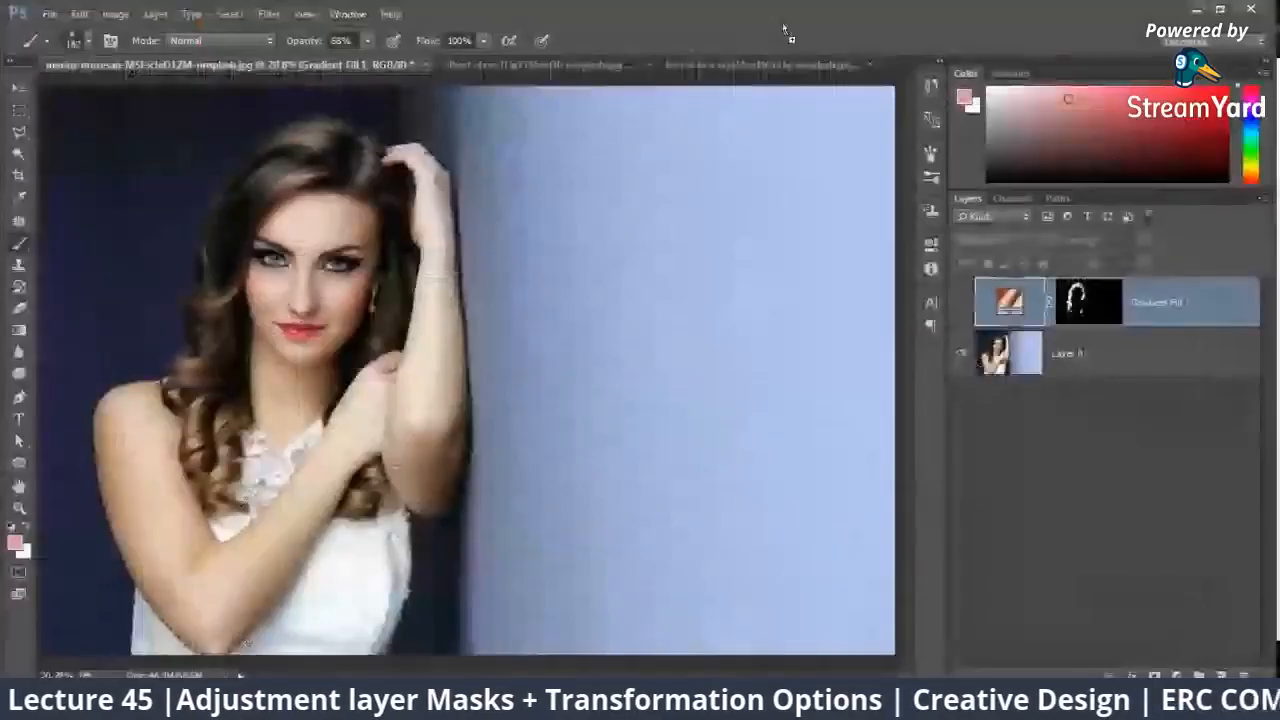
key(alt+Tab)
key(ctrl+shift+Tab)
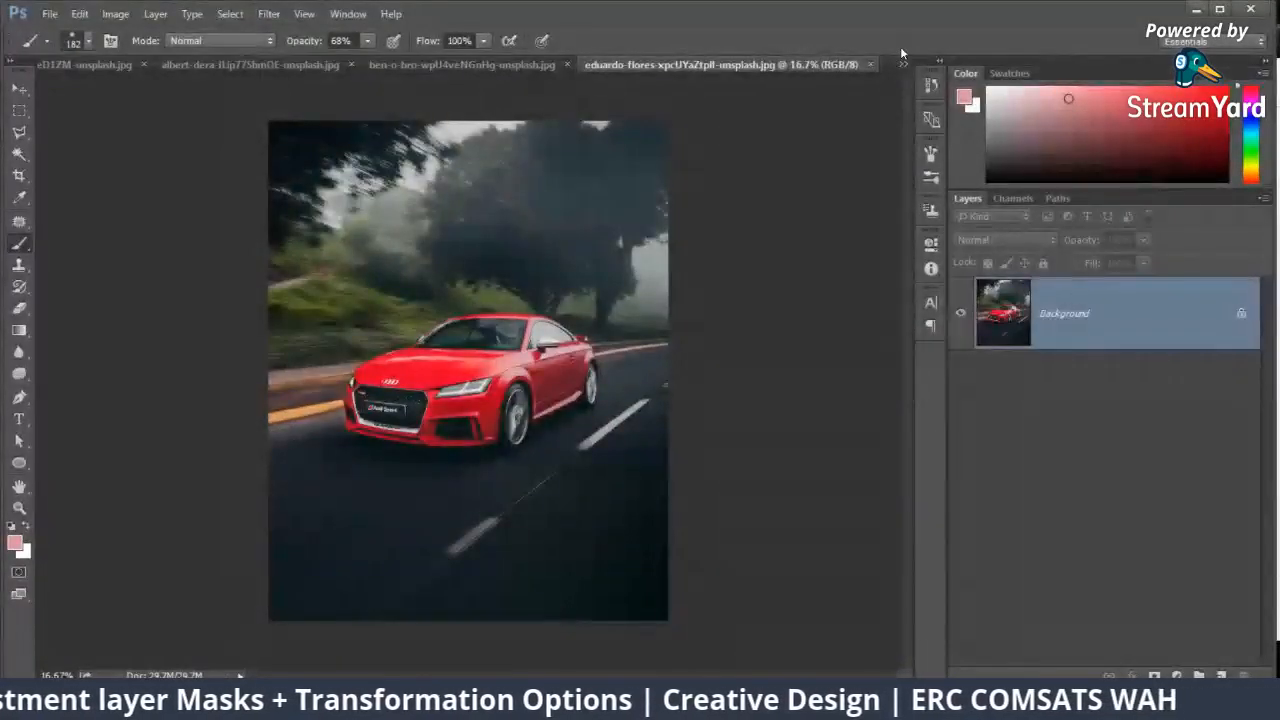
Step: Unlock the car photo's background layer and add a Hue/Saturation adjustment layer with the hue set to -103
key(ctrl+plus)
key(ctrl+plus)
key(ctrl+plus)
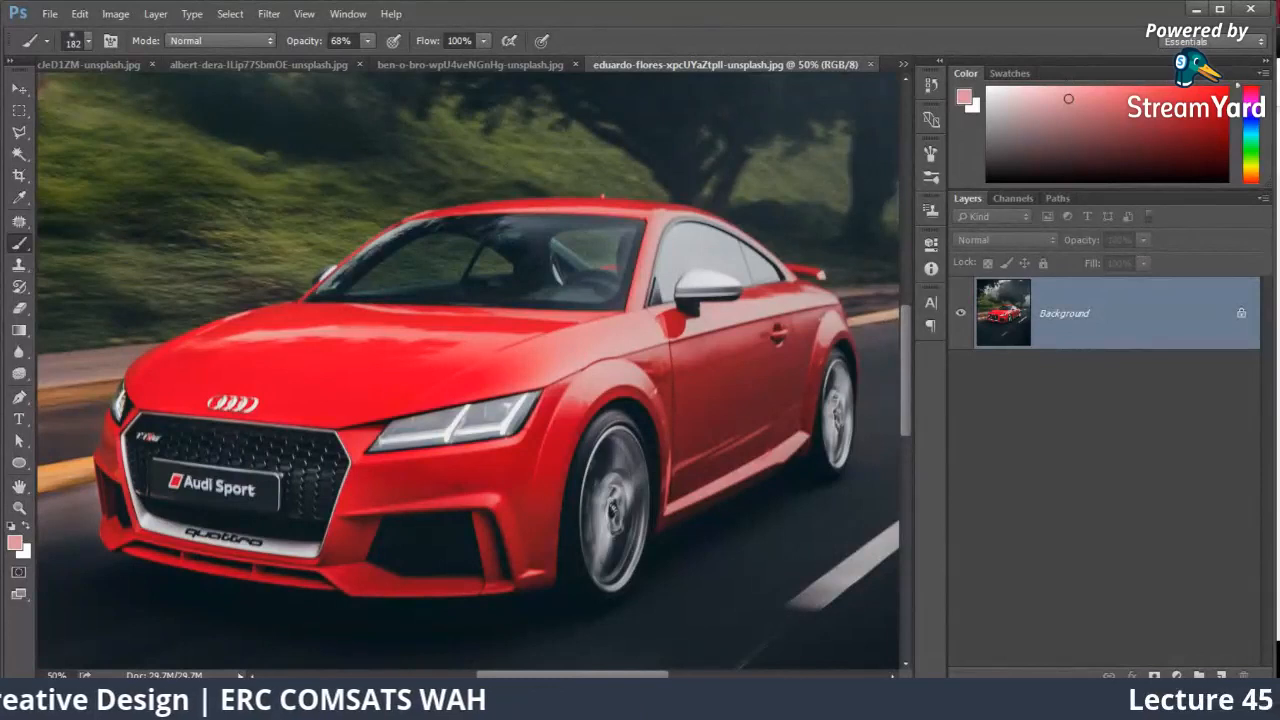
click(1241, 316)
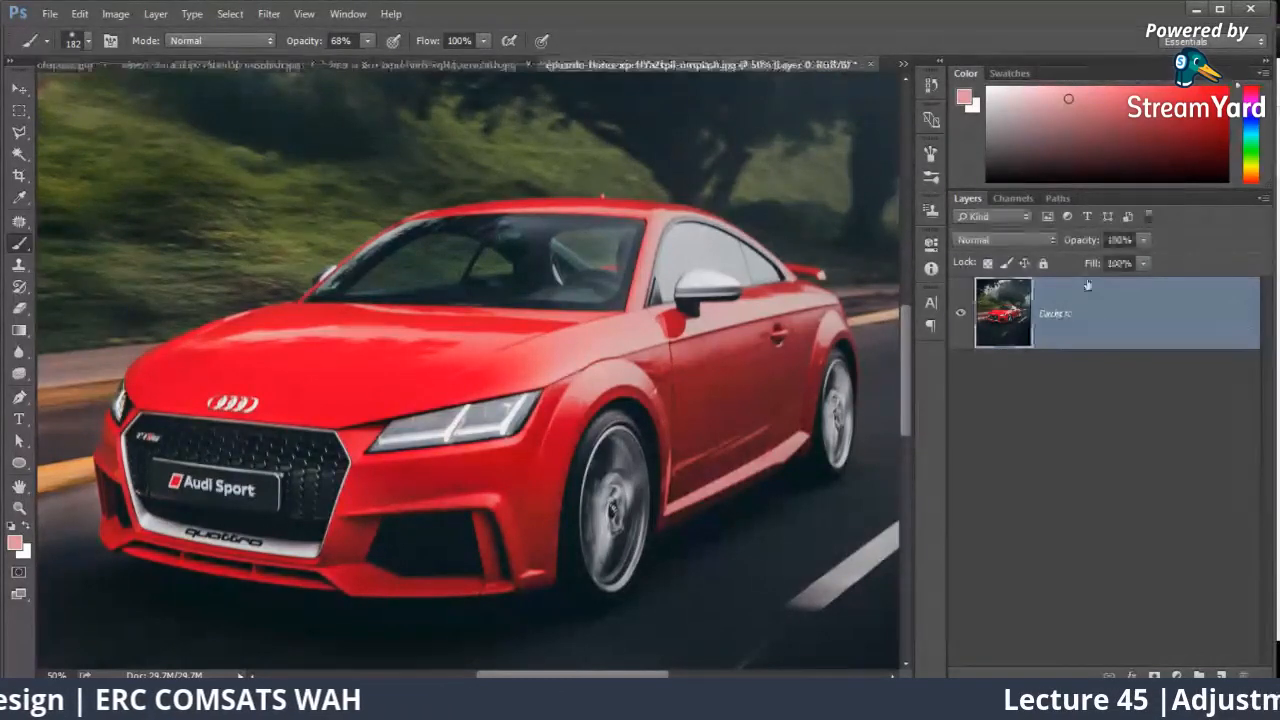
click(1153, 675)
click(1160, 486)
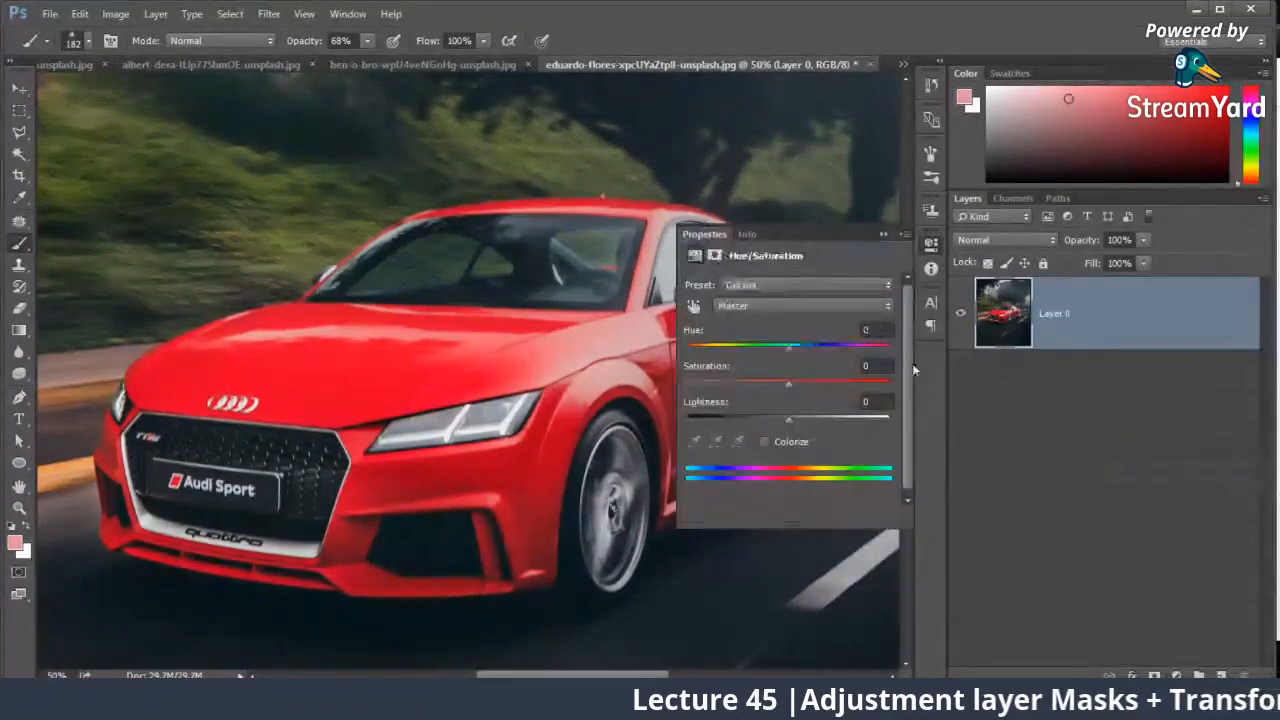
drag(789, 348, 720, 366)
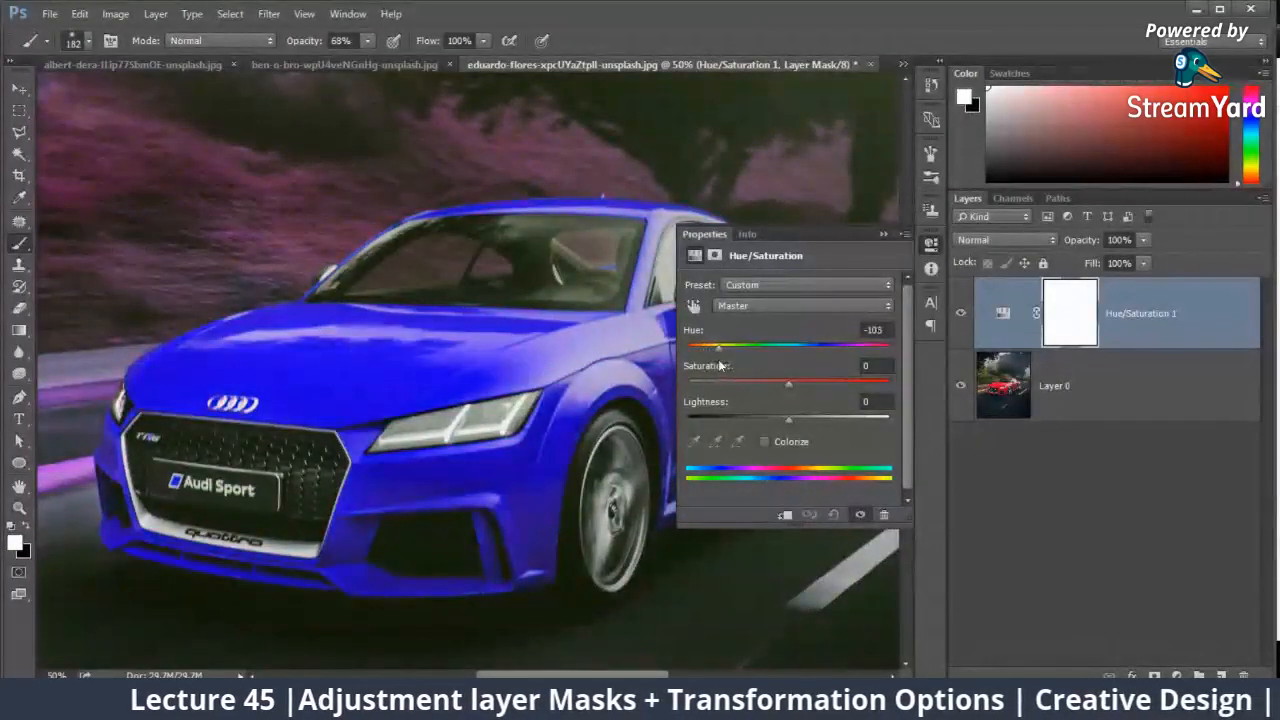
Step: Collapse the Hue/Saturation settings and invert the adjustment layer's mask to black
click(881, 236)
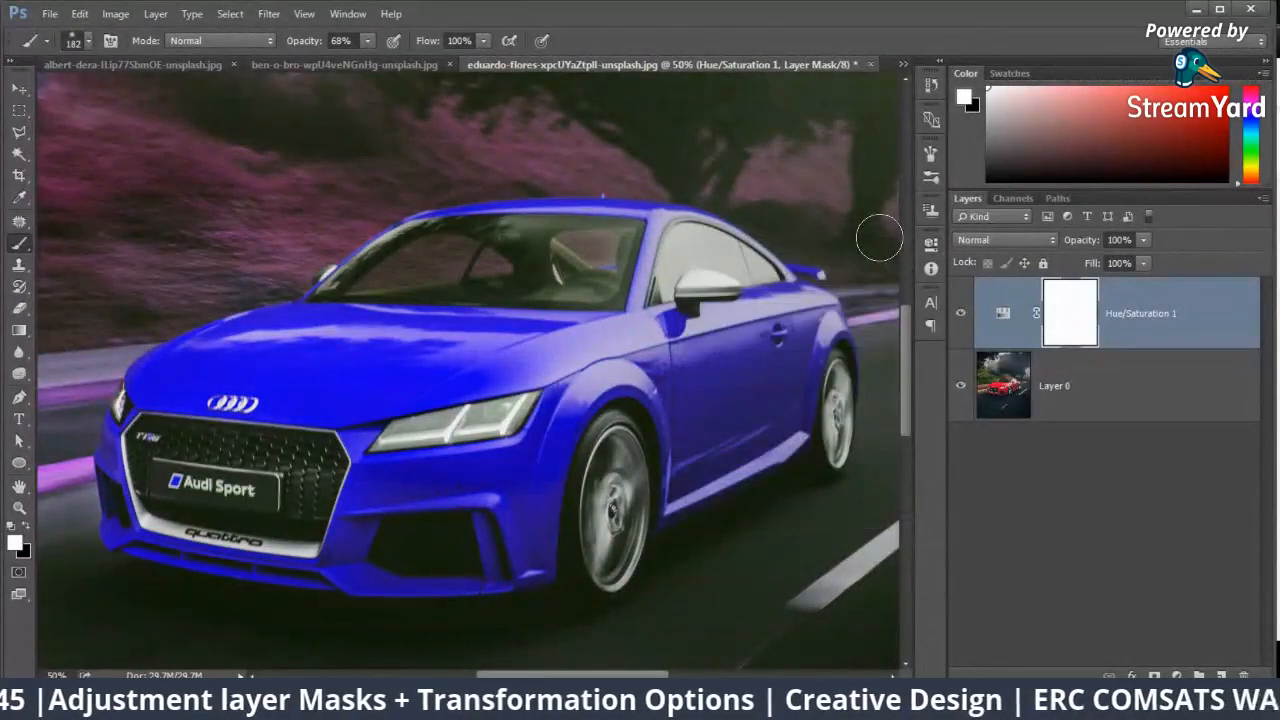
key(ctrl+minus)
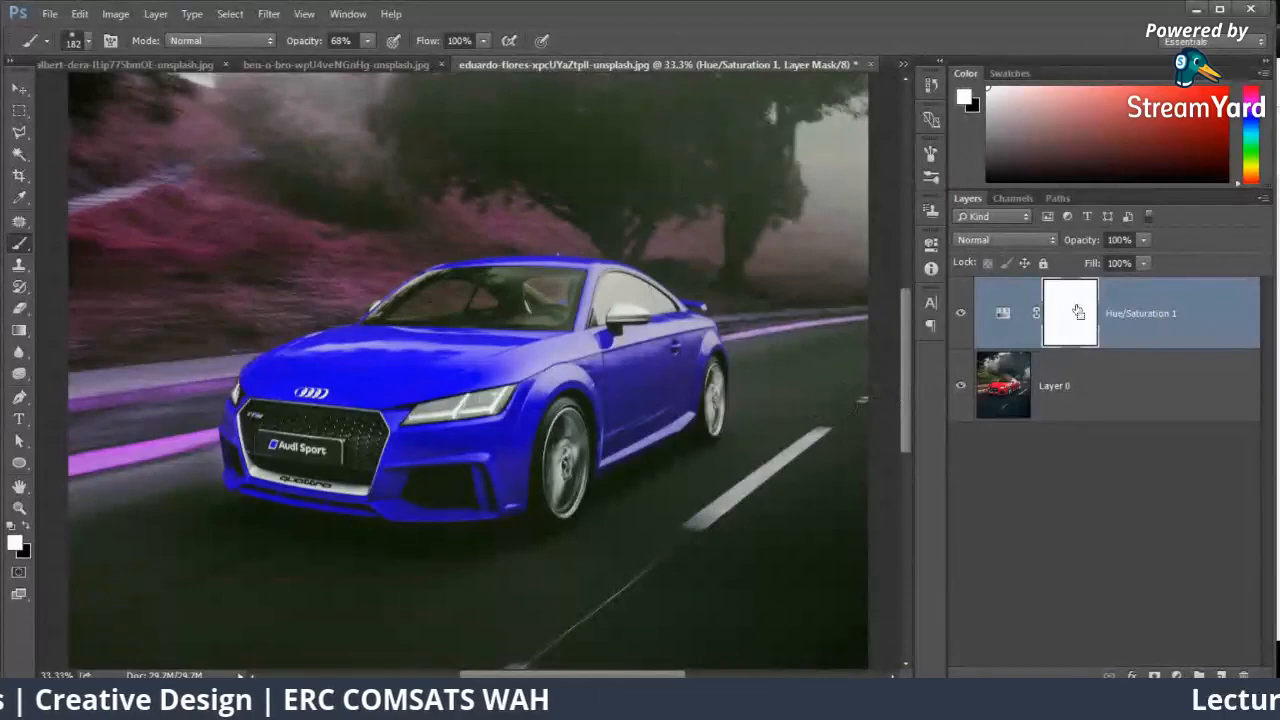
key(ctrl+i)
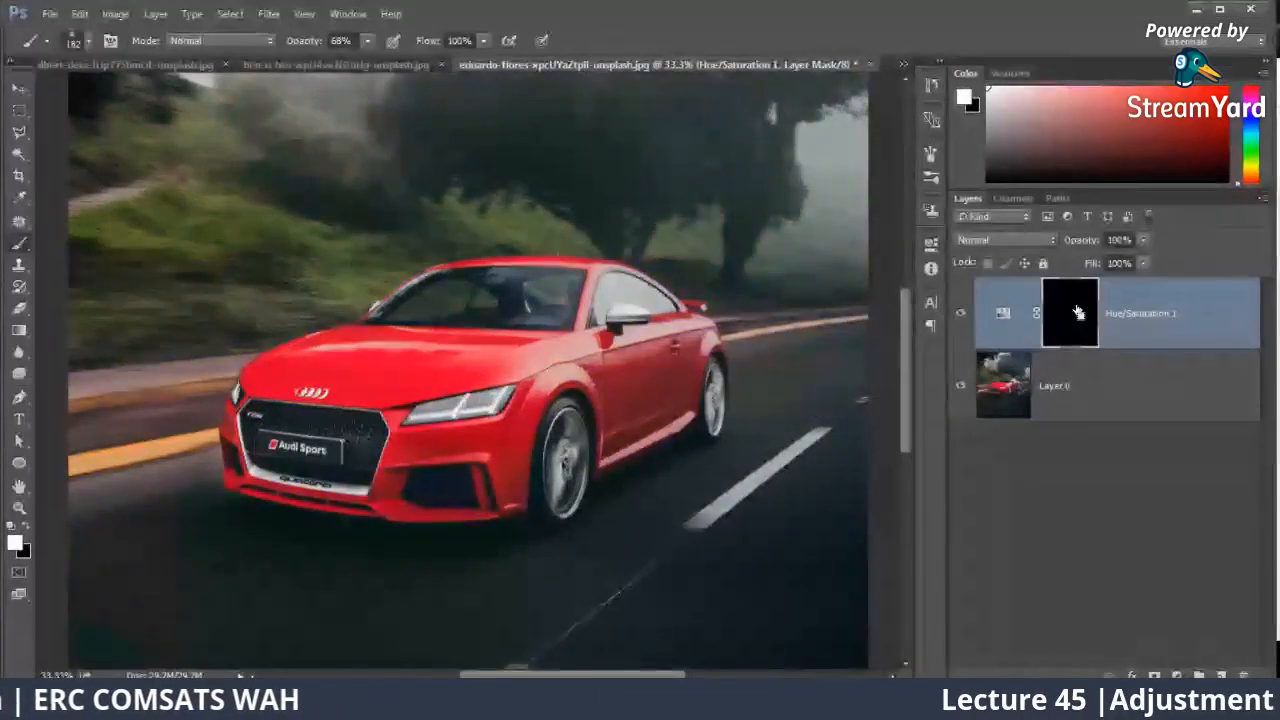
Step: Set the brush size to 60 px and paint white on the mask across the car's hood
key(ctrl+plus)
key(ctrl+plus)
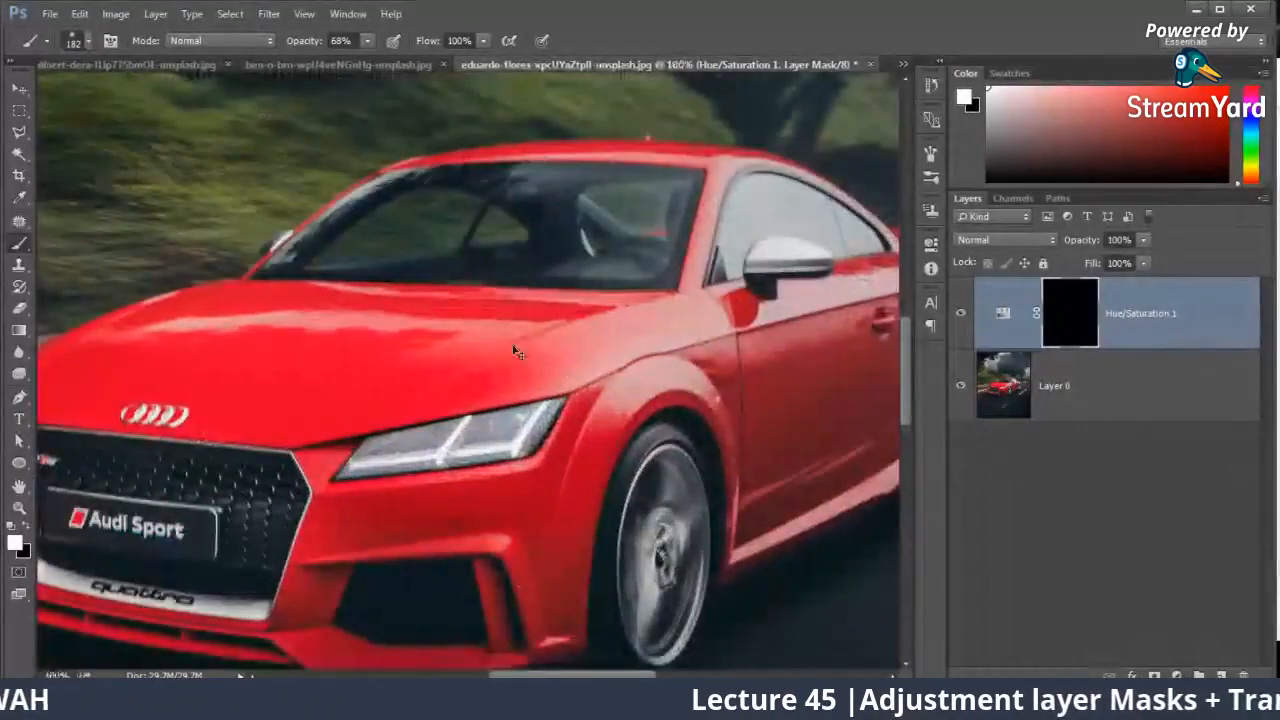
key(ctrl+plus)
scroll(512, 345, left, 5)
right_click(398, 322)
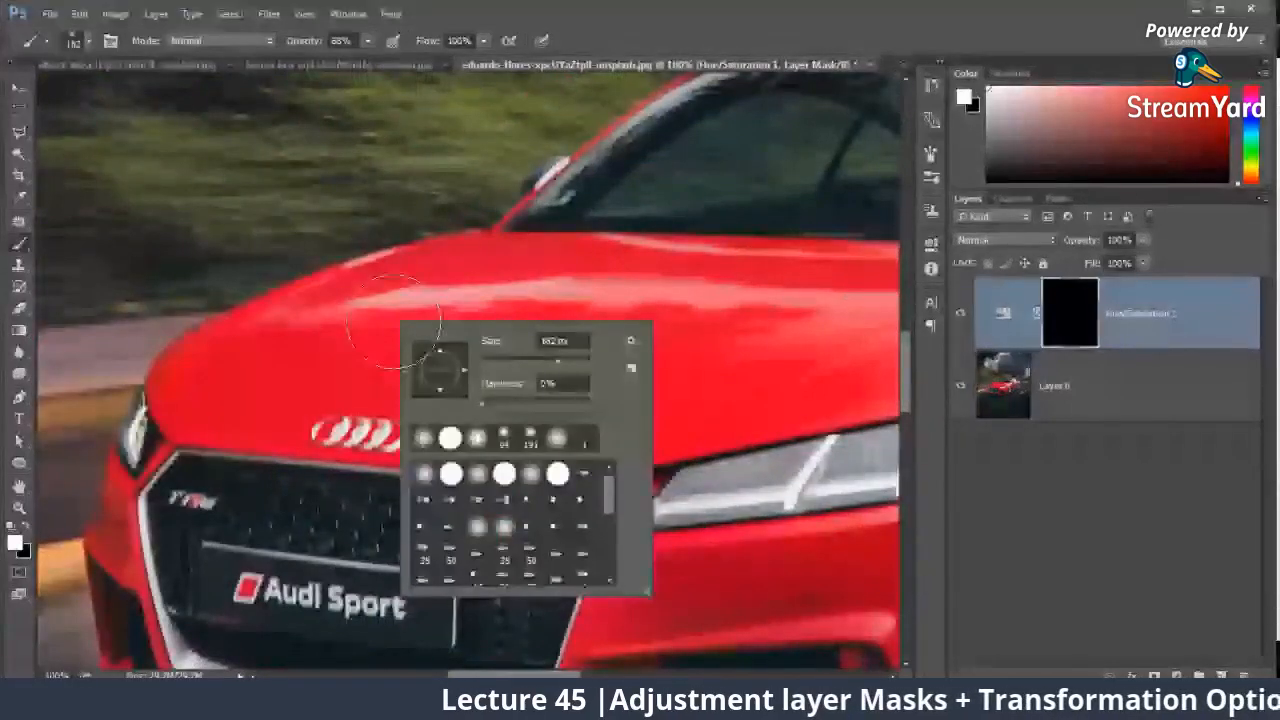
text(60)
mouse_move(256, 403)
mouse_down()
mouse_move(277, 389)
mouse_move(184, 402)
mouse_move(209, 357)
mouse_move(271, 340)
mouse_move(377, 341)
mouse_move(471, 322)
mouse_move(449, 315)
mouse_move(640, 322)
mouse_up()
mouse_move(678, 323)
mouse_down()
mouse_move(554, 366)
mouse_move(304, 331)
mouse_move(760, 360)
mouse_move(422, 326)
mouse_move(751, 429)
mouse_up()
drag(540, 300, 780, 163)
Step: Raise the brush opacity to 100%, try painting the mask along the hood's outer edge, and undo those edge strokes
key(ctrl+minus)
key(ctrl+minus)
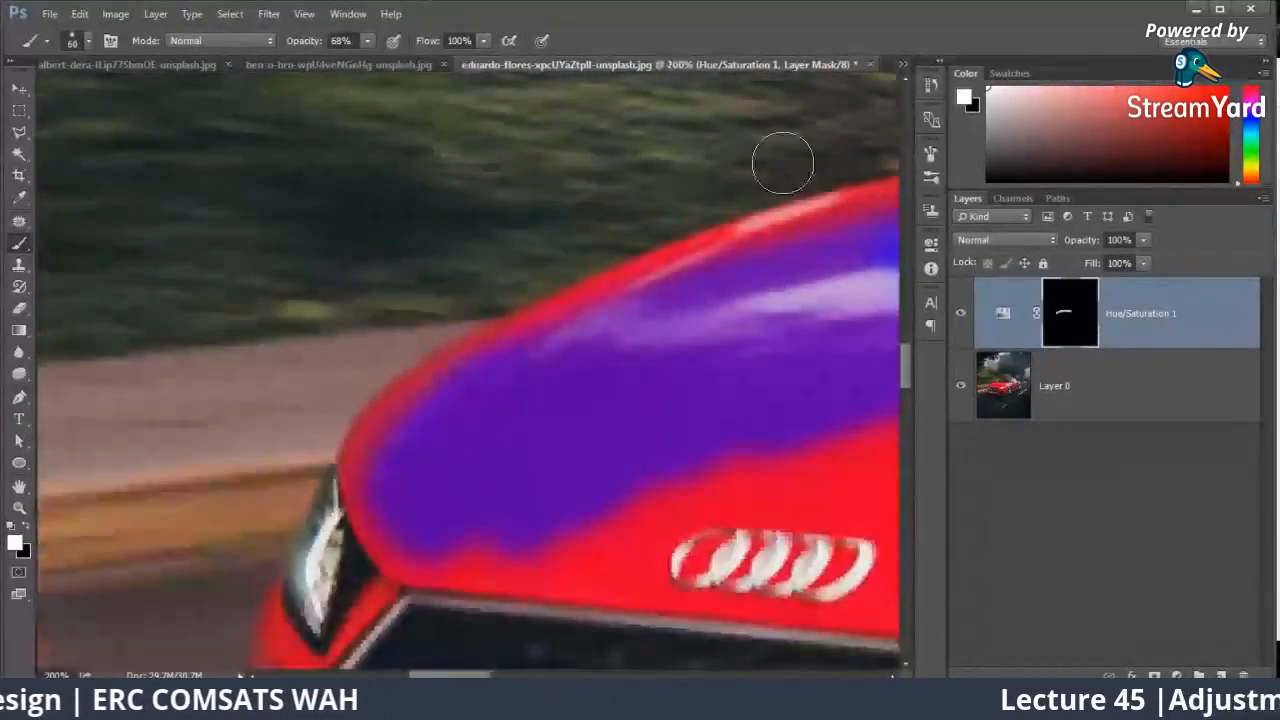
mouse_move(394, 394)
mouse_down()
mouse_move(391, 356)
mouse_move(585, 255)
mouse_up()
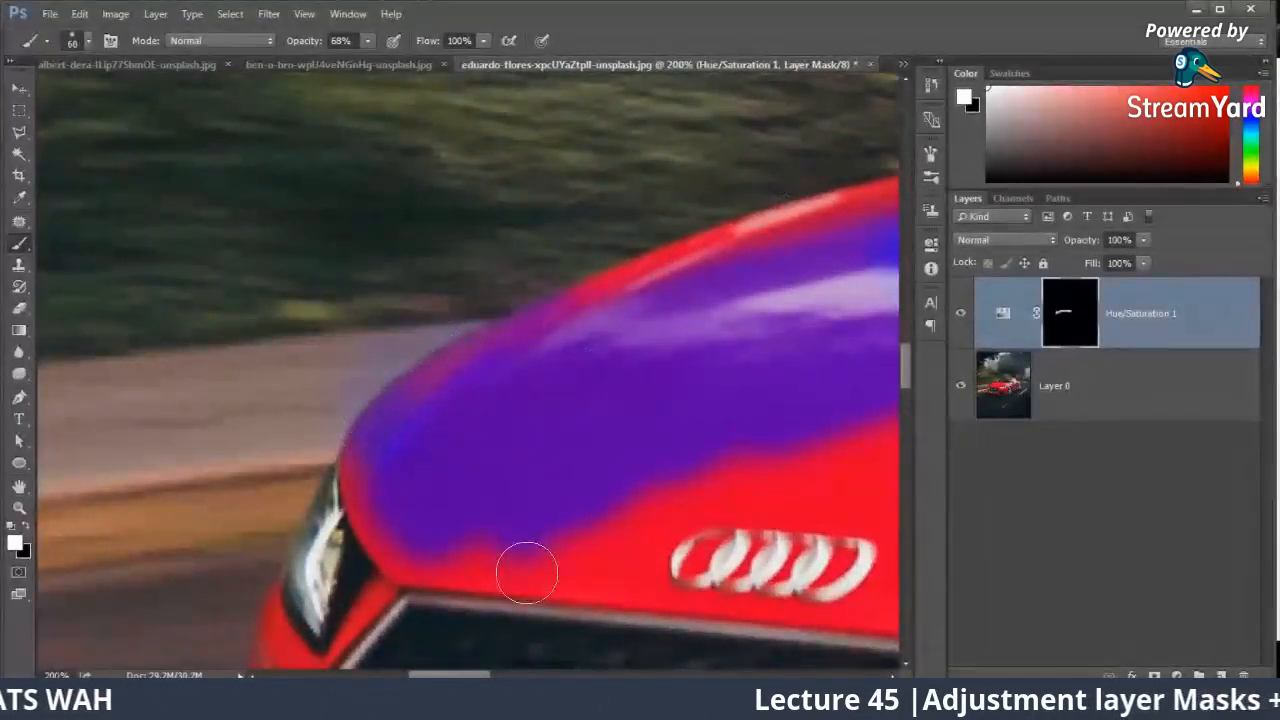
drag(371, 56, 404, 60)
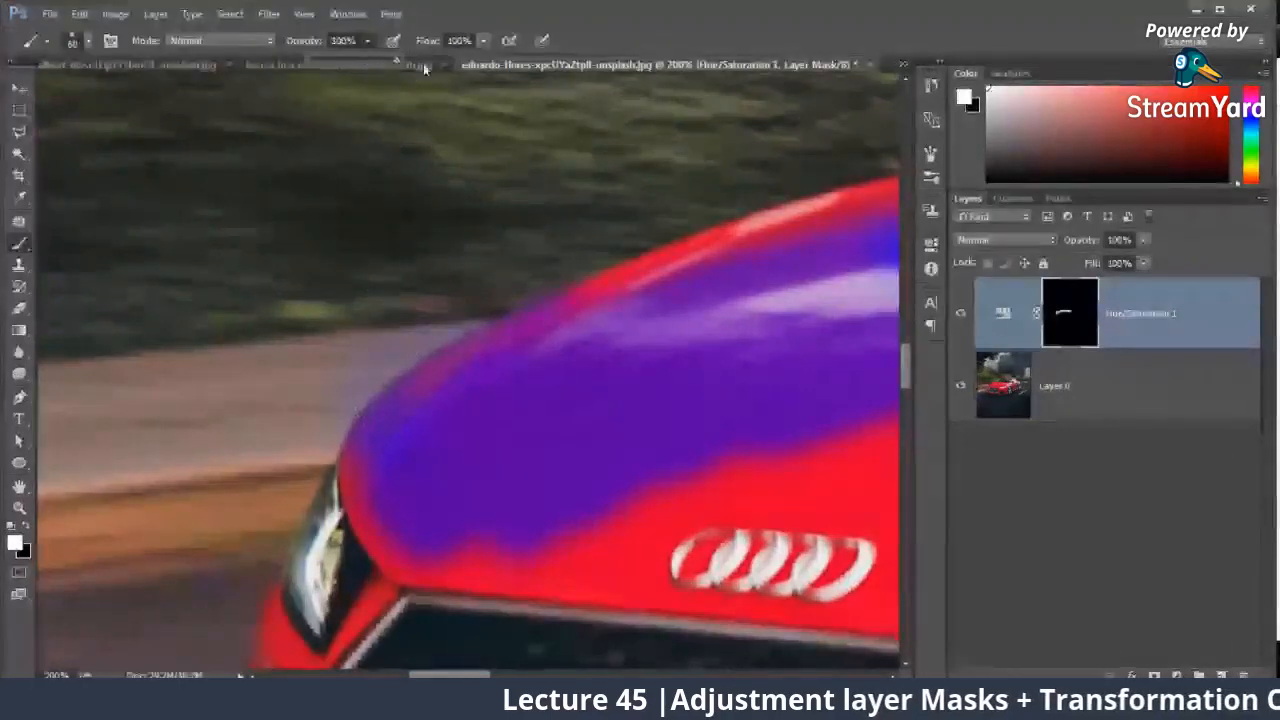
mouse_move(370, 452)
mouse_down()
mouse_move(414, 377)
mouse_move(688, 211)
mouse_up()
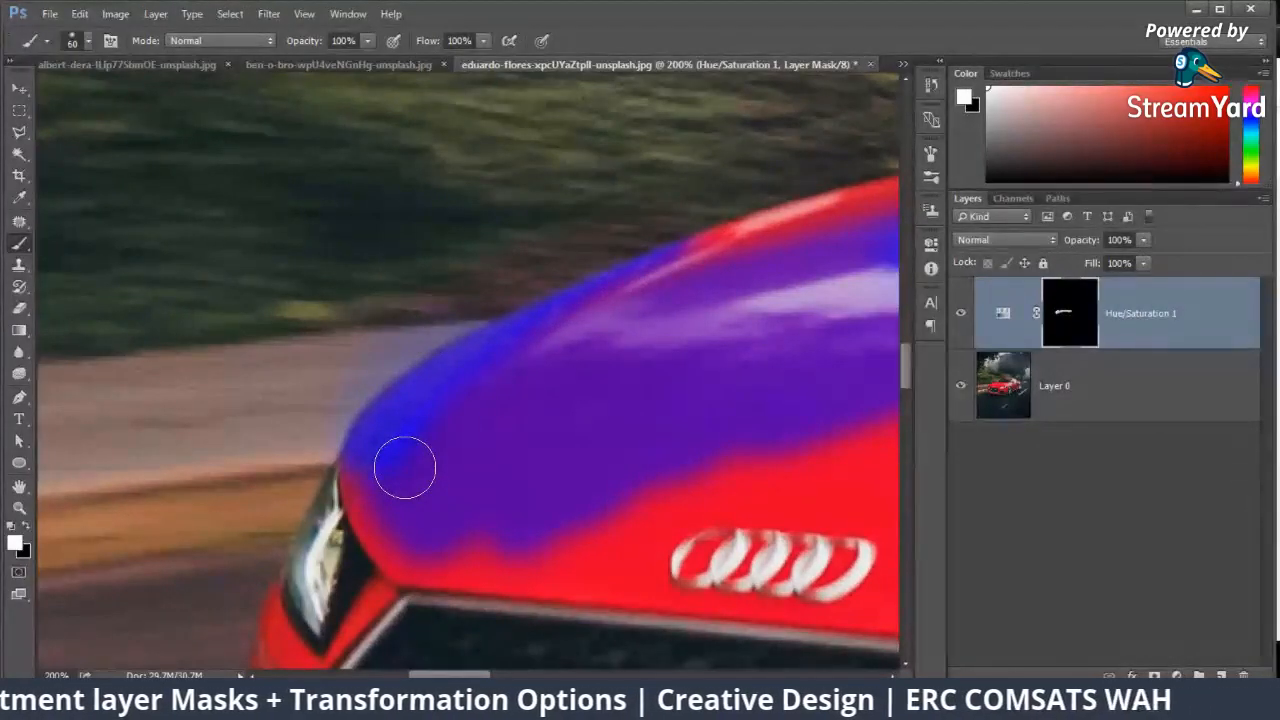
key(ctrl+alt+z)
key(ctrl+alt+z)
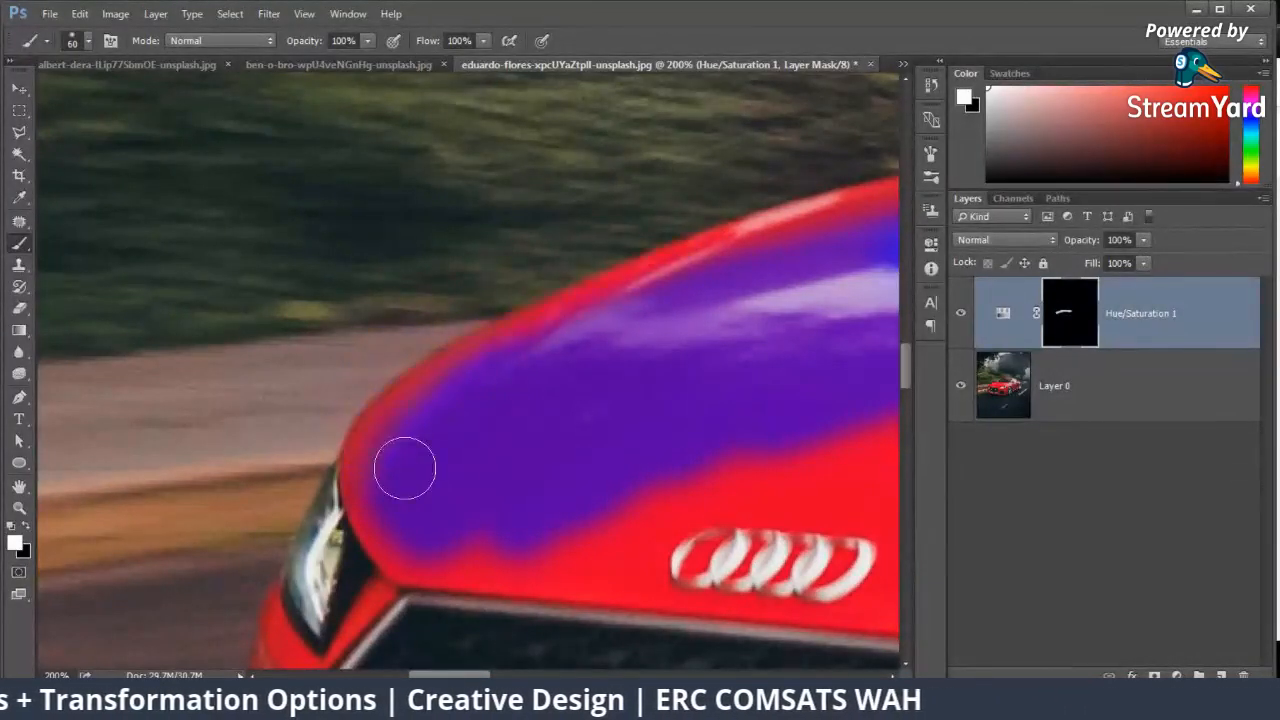
Step: Start a Pen tool path at the far headlight and trace the hood's outer edge up to the windshield corner
key(ctrl+minus)
key(ctrl+minus)
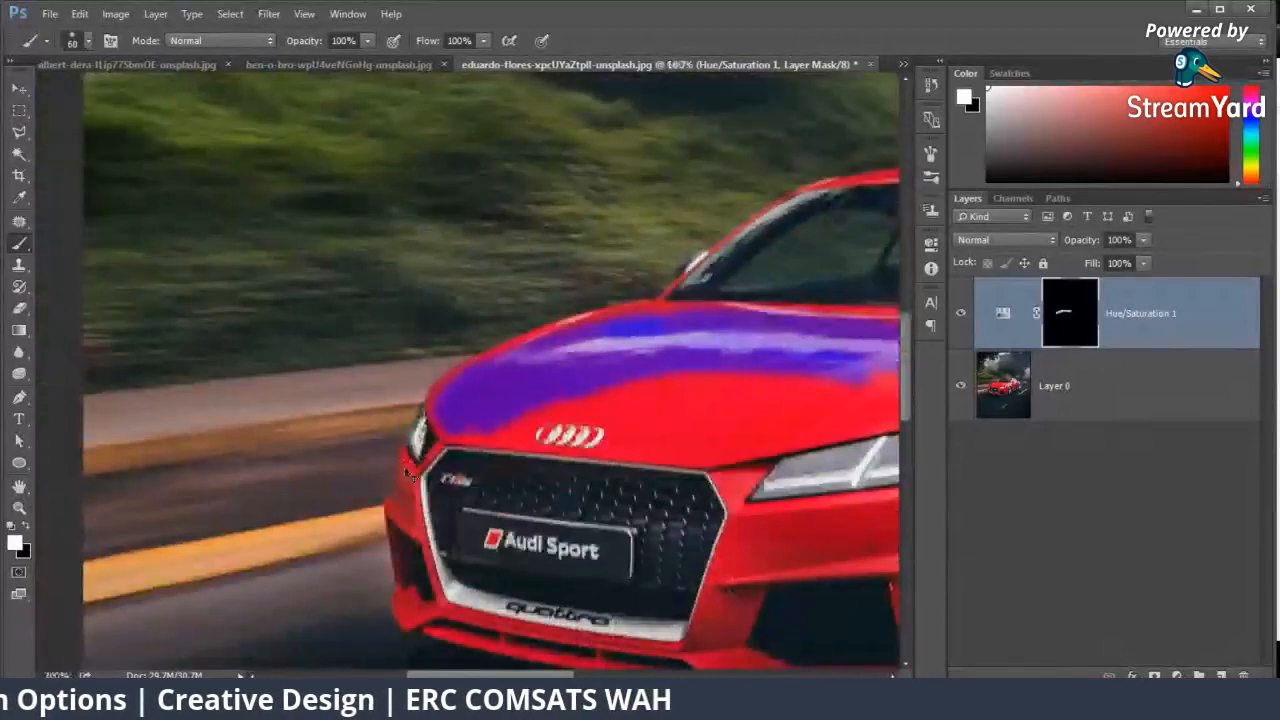
key(ctrl+plus)
key(p)
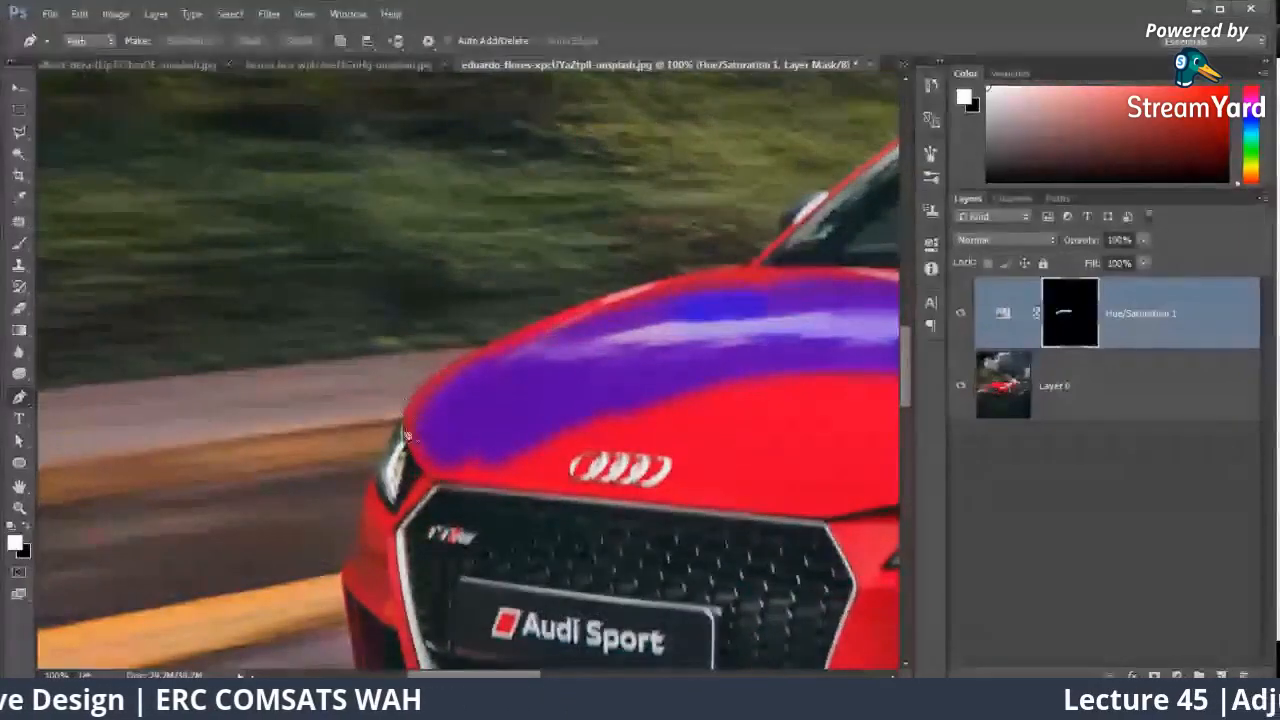
click(403, 421)
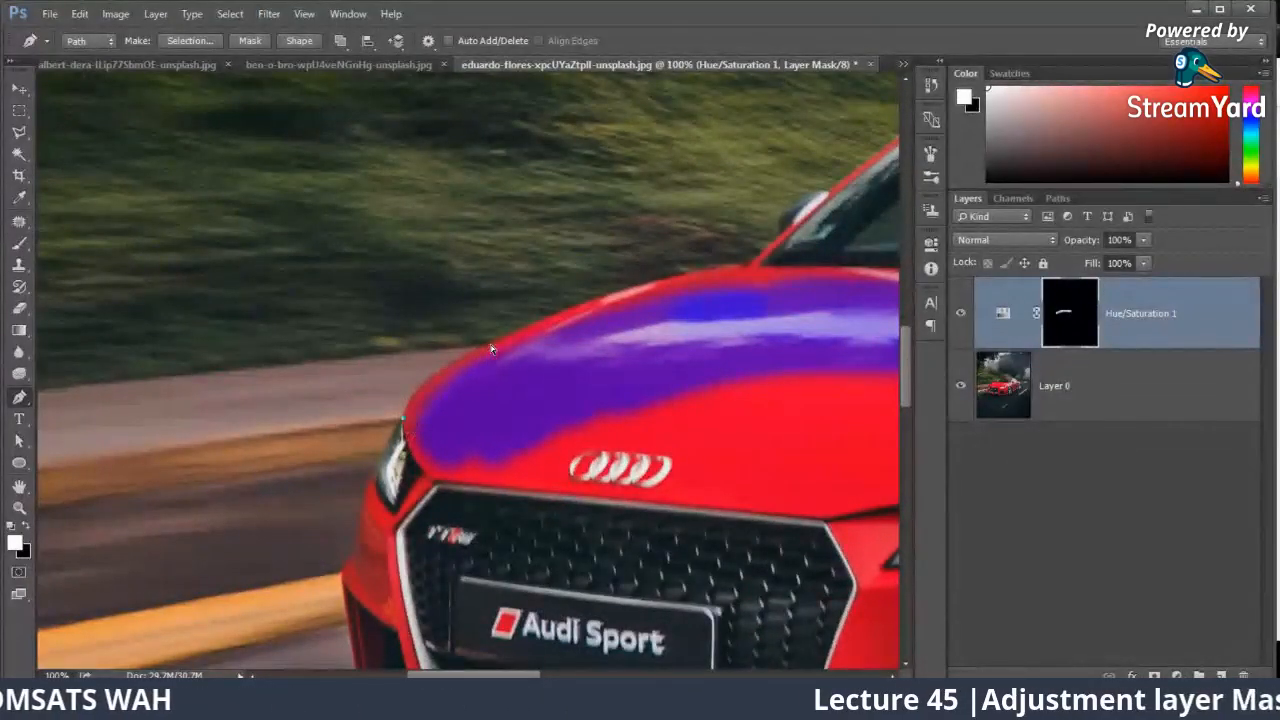
key(ctrl+plus)
key(ctrl+plus)
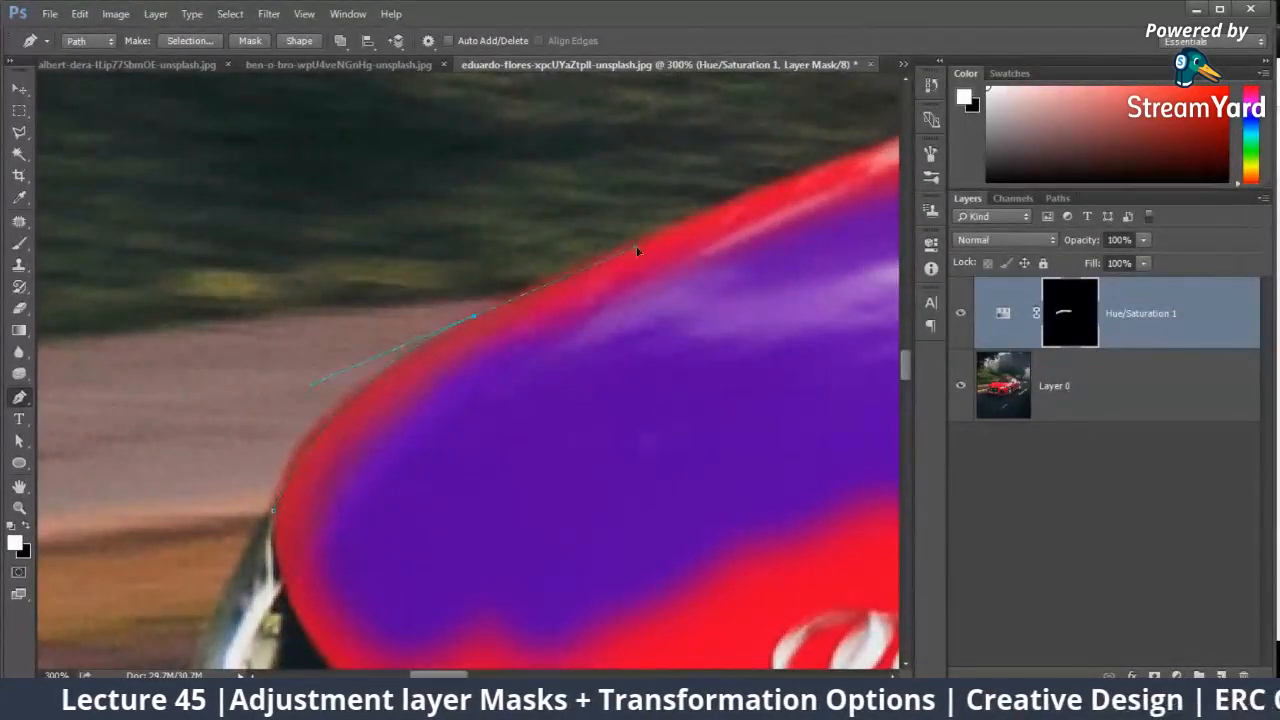
drag(794, 202, 379, 359)
drag(679, 241, 751, 222)
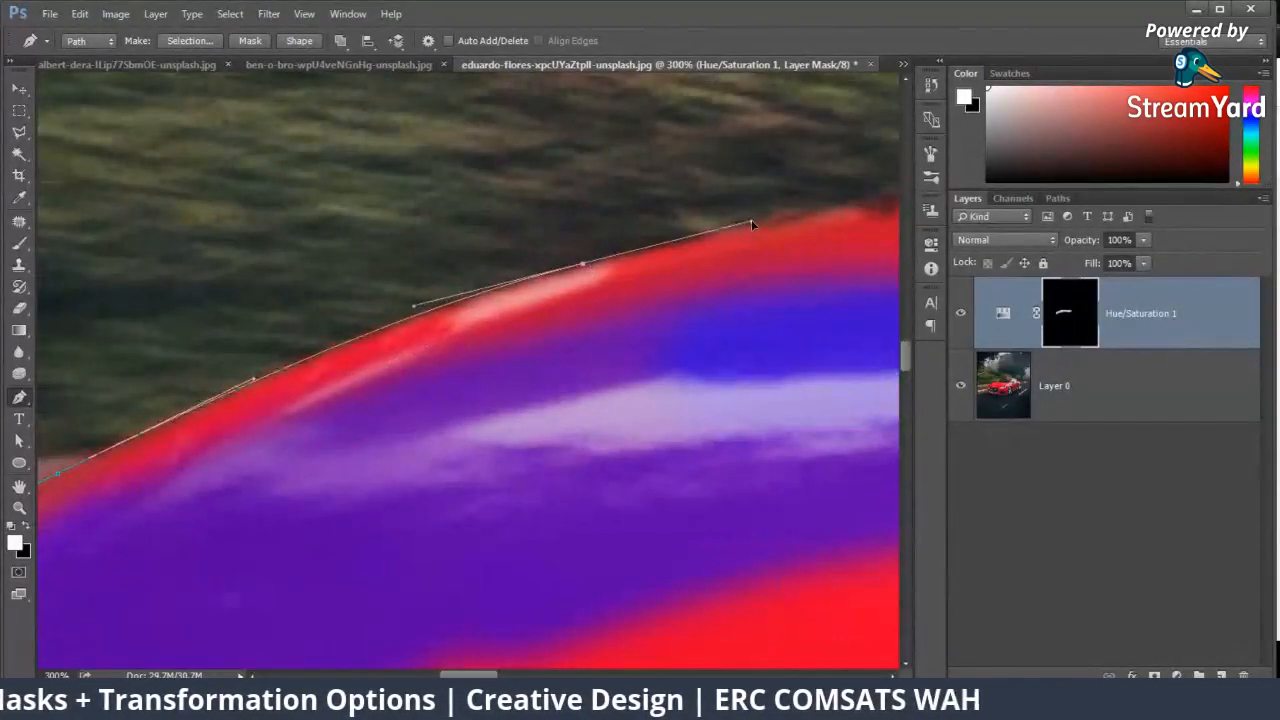
drag(863, 229, 590, 247)
drag(526, 232, 617, 215)
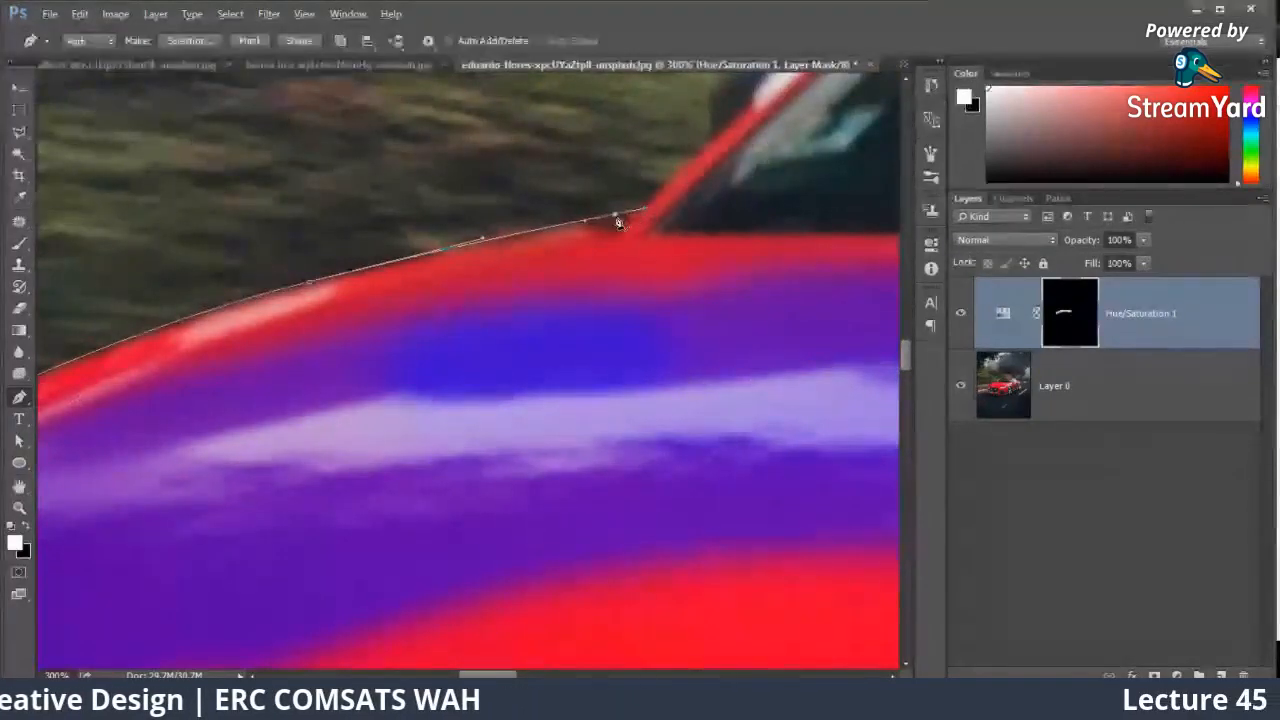
drag(652, 214, 593, 202)
scroll(357, 435, down, 1)
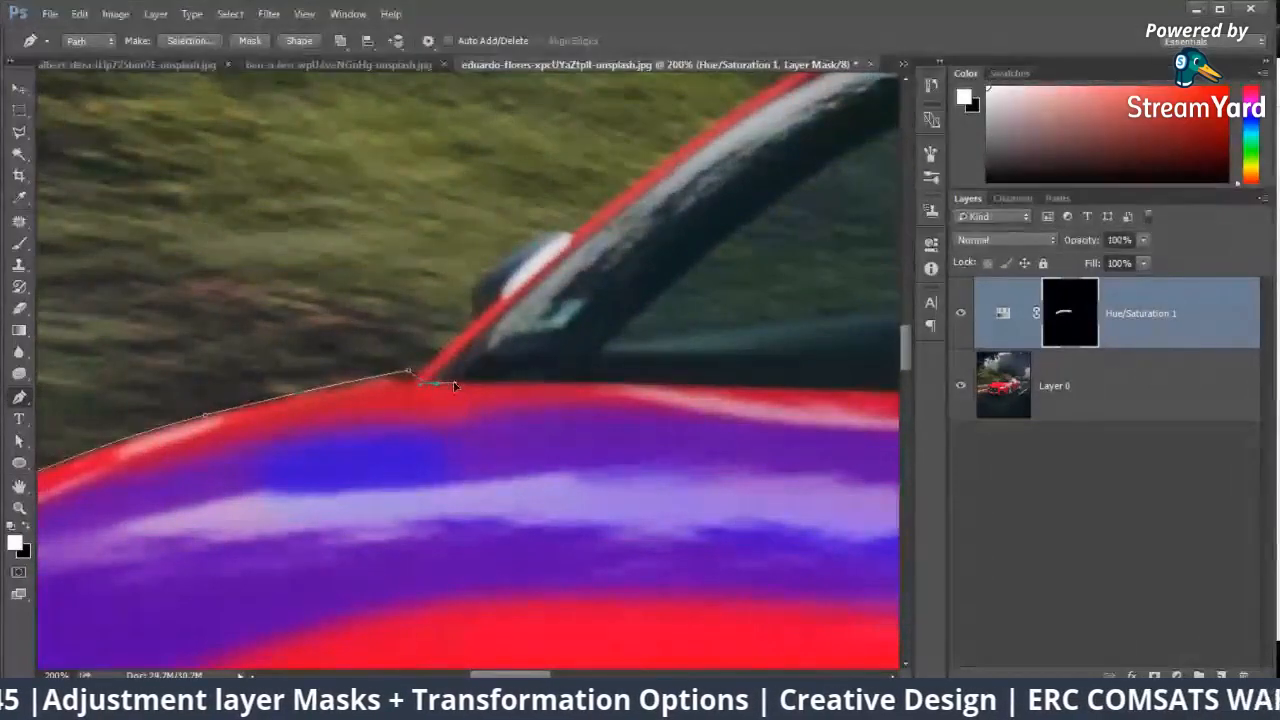
Step: Continue the path along the windshield's base and down the fender around the front wheel arch
drag(763, 380, 389, 314)
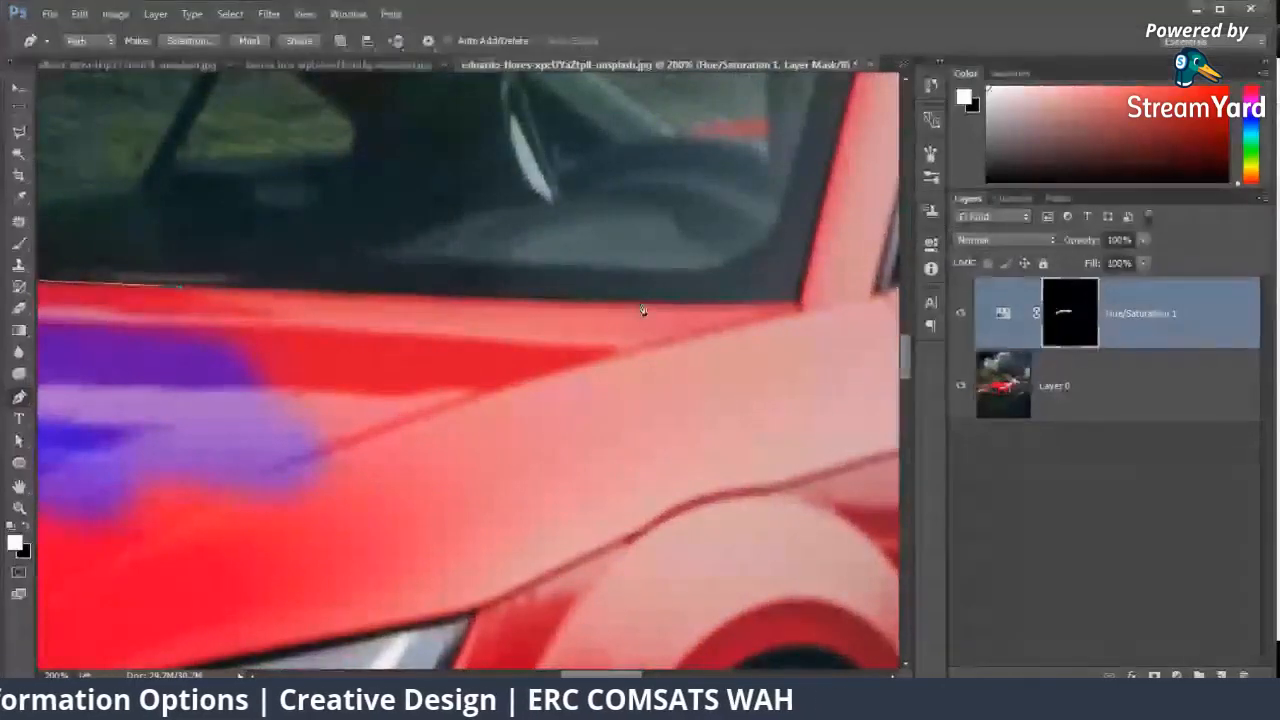
drag(825, 371, 587, 356)
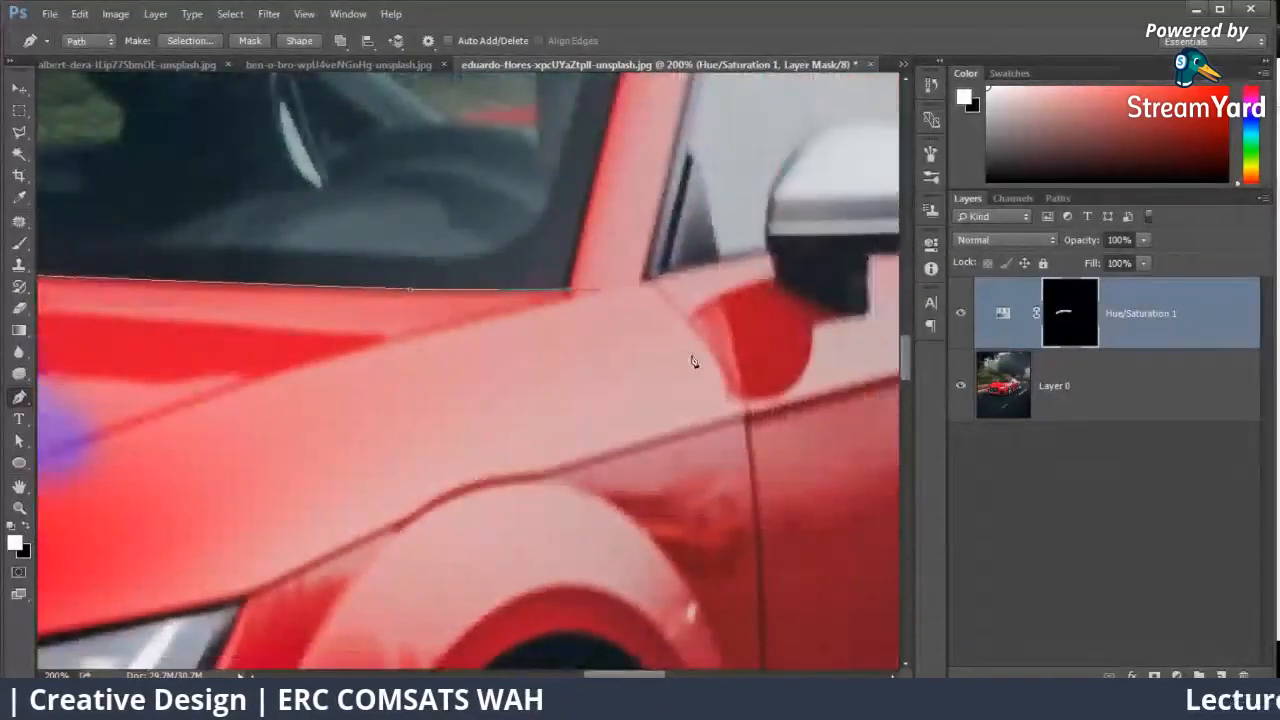
key(ctrl+minus)
drag(490, 503, 612, 306)
drag(533, 397, 654, 277)
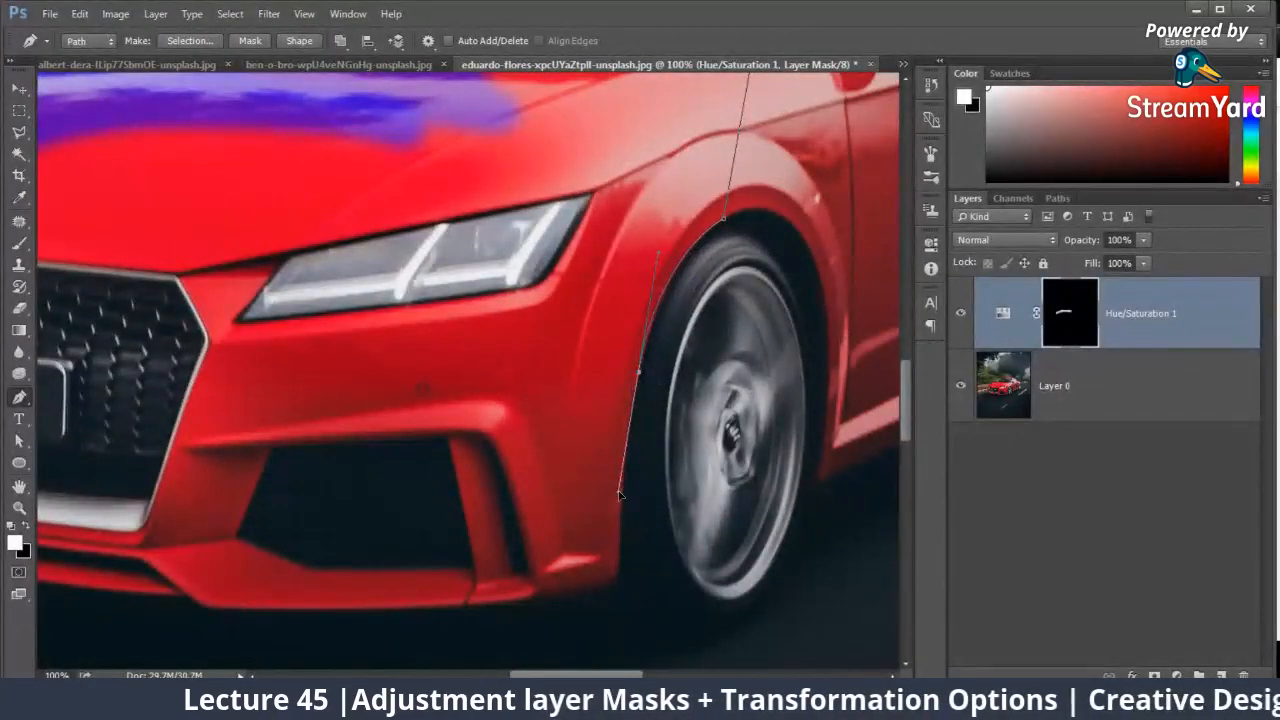
Step: Trace the front bumper's lower edge and the far side of the car, closing the path at its starting point by the headlight
drag(565, 598, 709, 474)
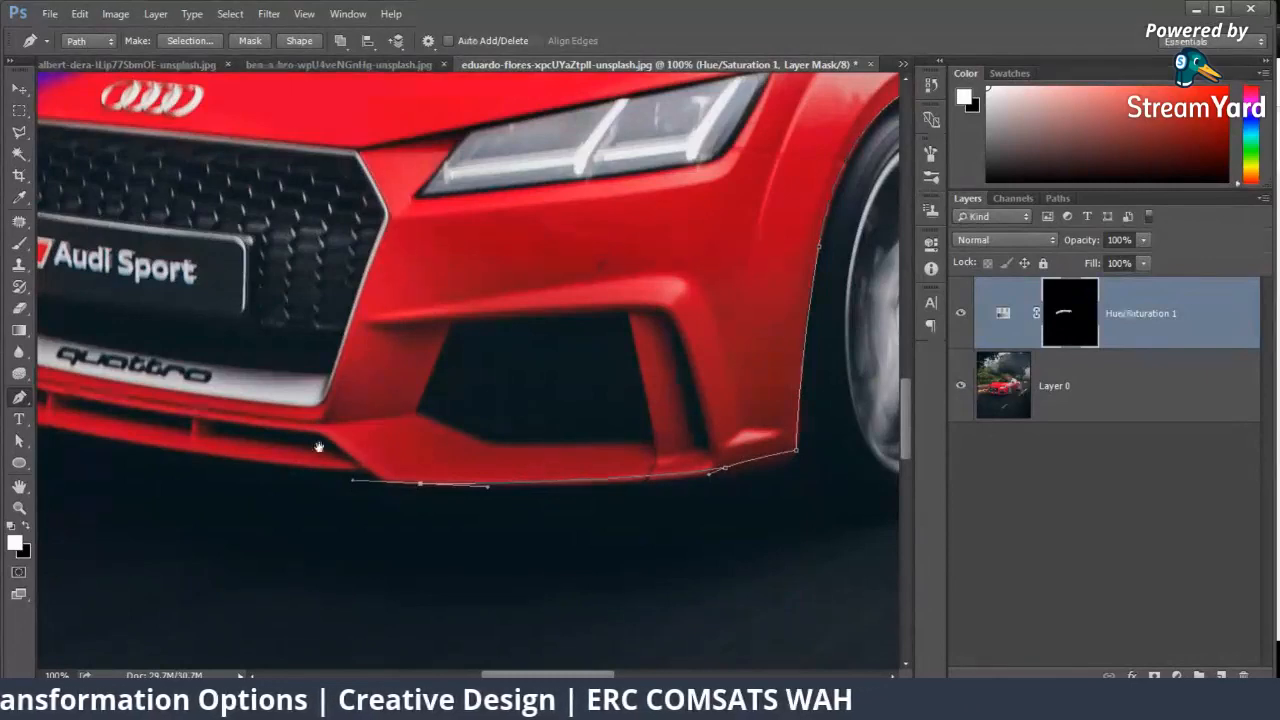
drag(353, 484, 762, 496)
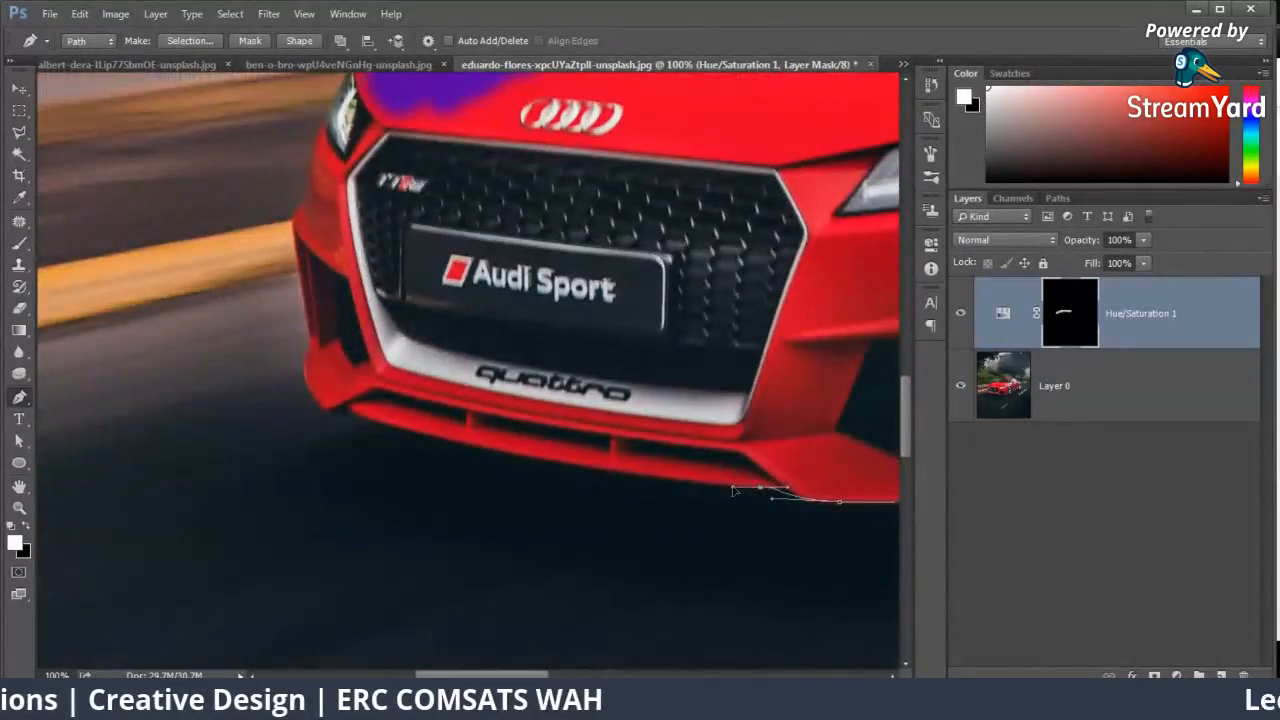
click(329, 412)
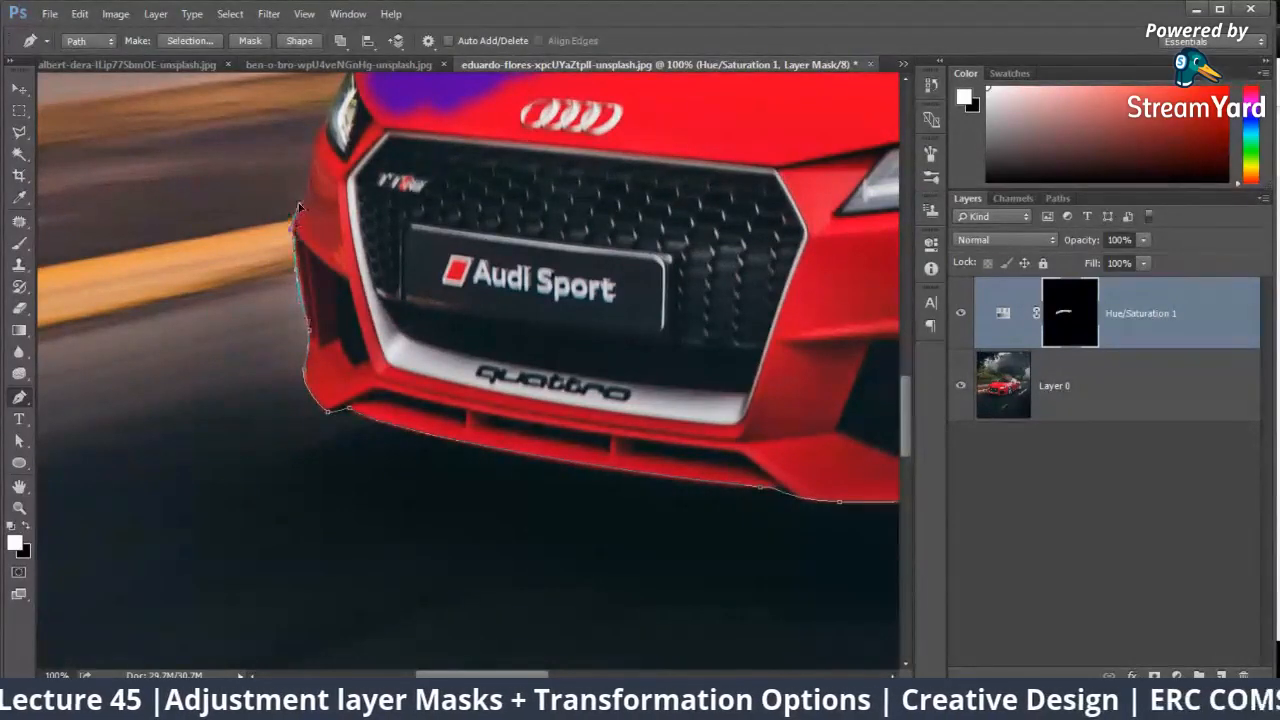
drag(366, 236, 396, 501)
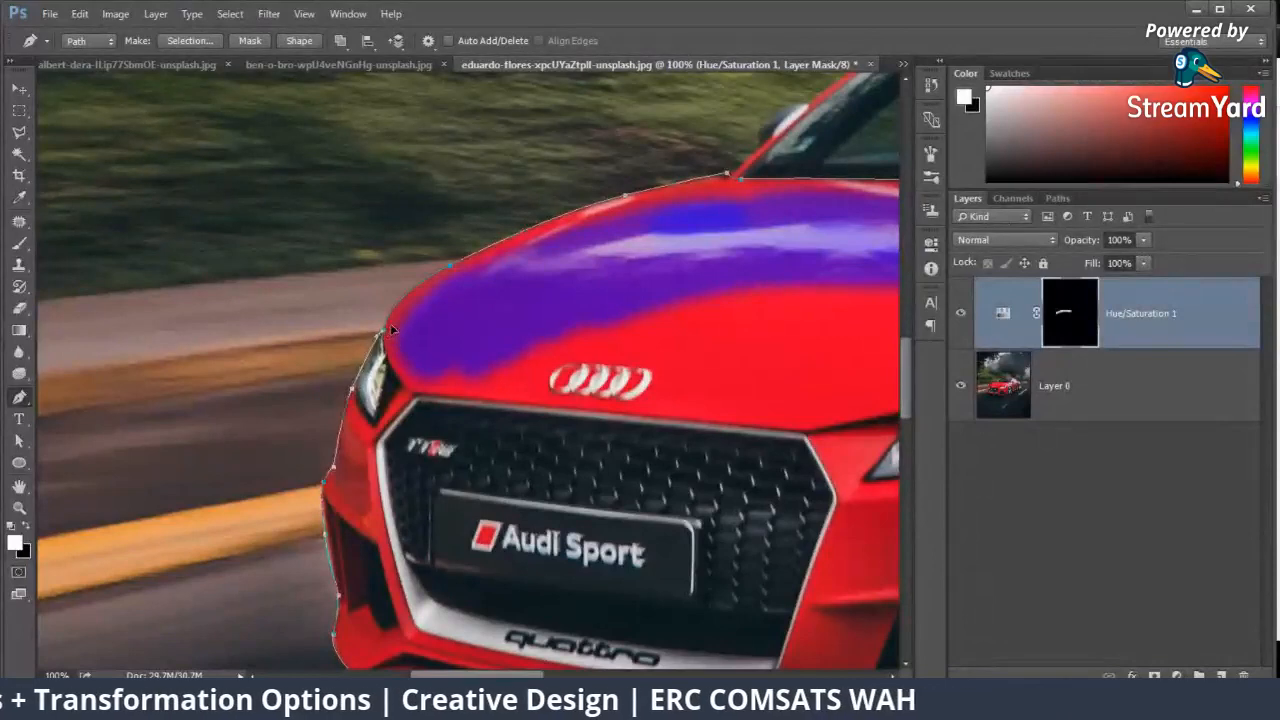
Step: Convert the closed path around the car's front into a new anti-aliased selection
right_click(436, 317)
click(500, 384)
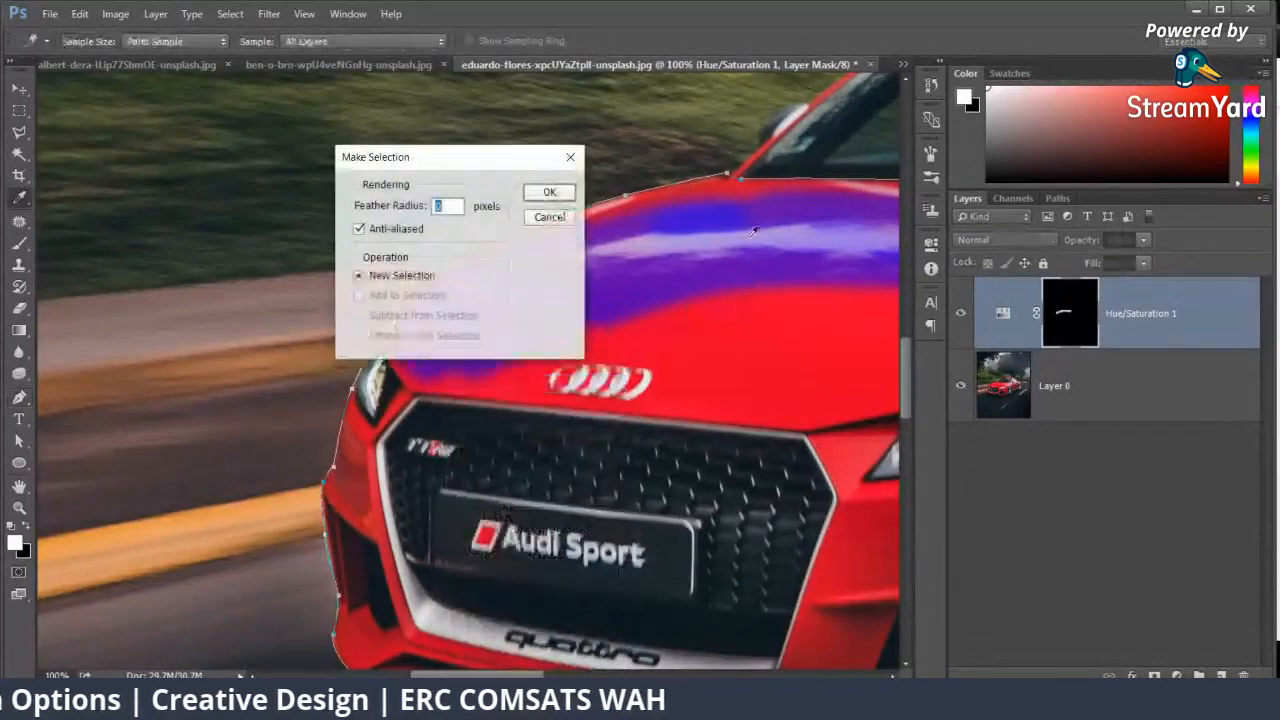
click(549, 192)
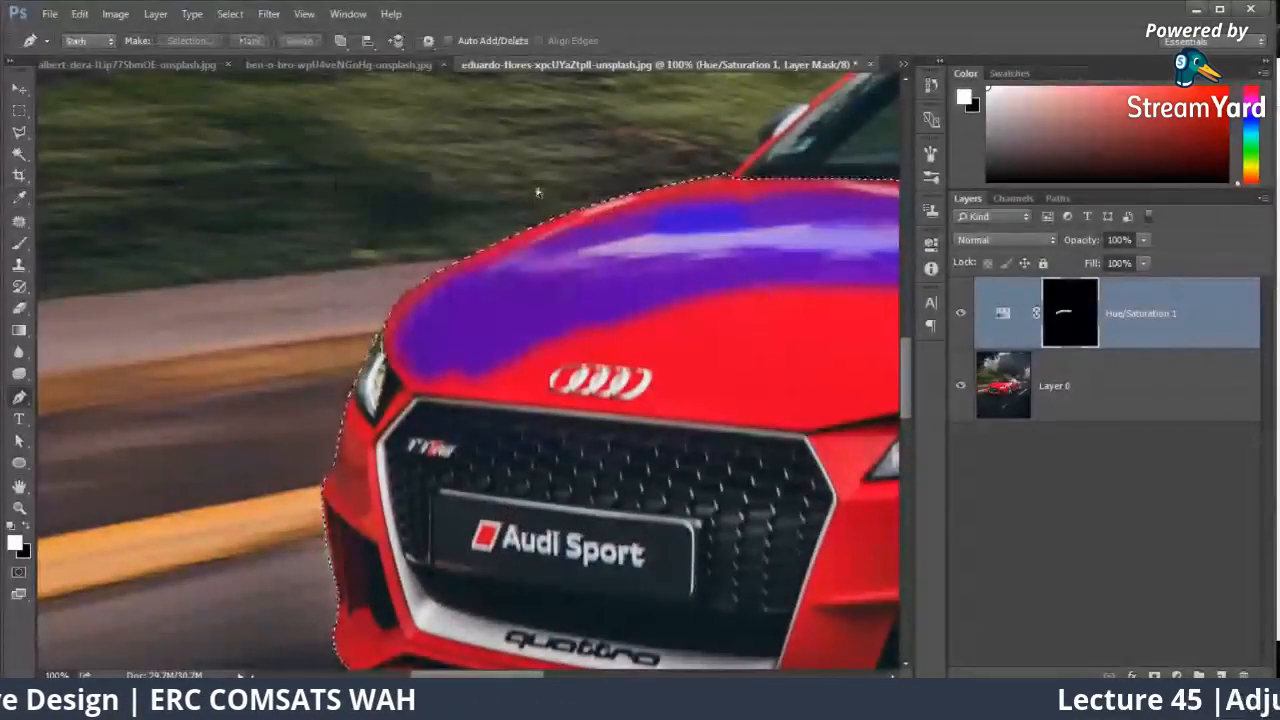
Step: Paint the selected front of the car white on the Hue/Saturation mask with a 421 px brush at 100% opacity
key(ctrl+minus)
key(ctrl+0)
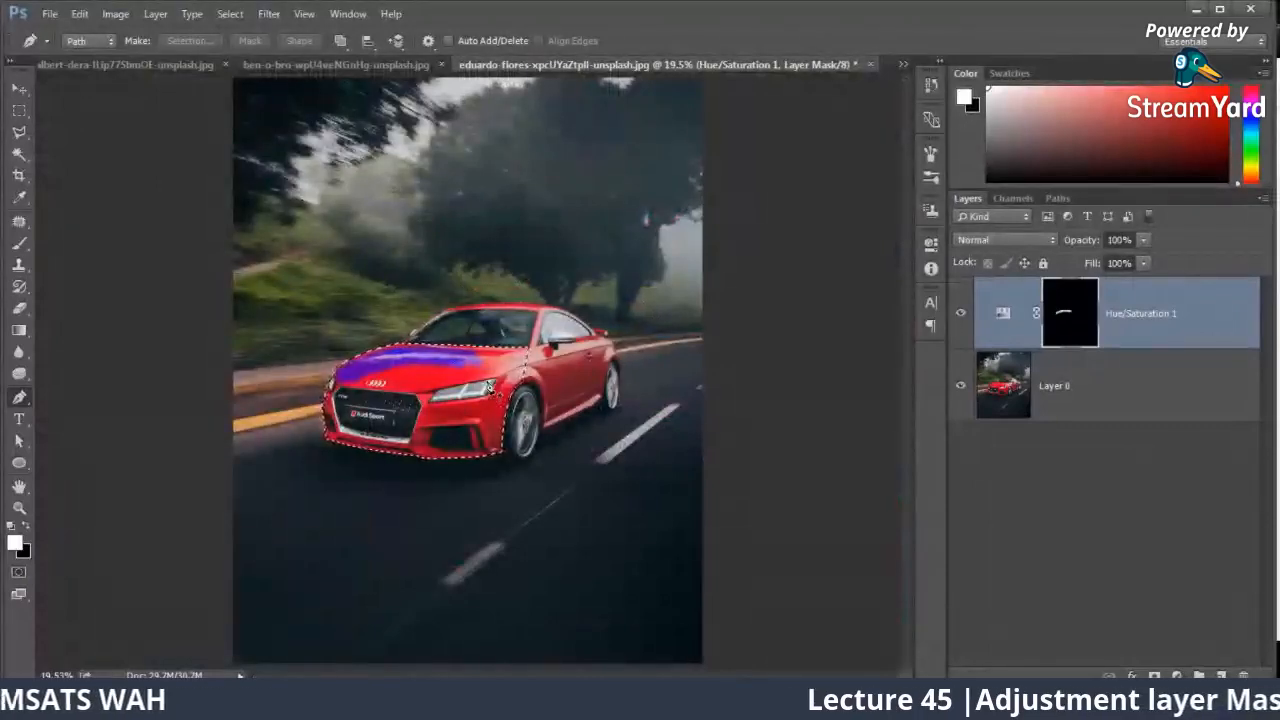
key(ctrl+plus)
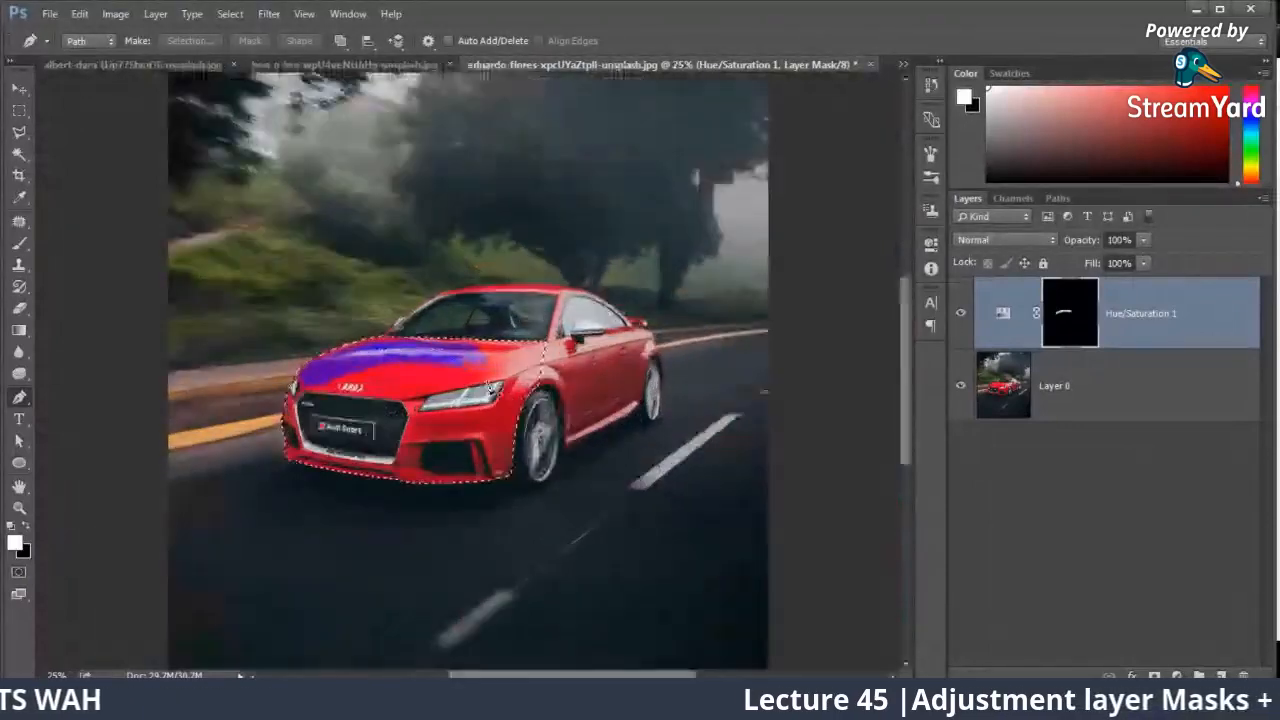
click(23, 243)
right_click(387, 333)
click(559, 373)
mouse_move(358, 327)
mouse_down()
mouse_move(469, 319)
mouse_move(484, 390)
mouse_move(467, 455)
mouse_move(357, 533)
mouse_move(163, 366)
mouse_move(295, 414)
mouse_move(487, 368)
mouse_up()
key(ctrl+plus)
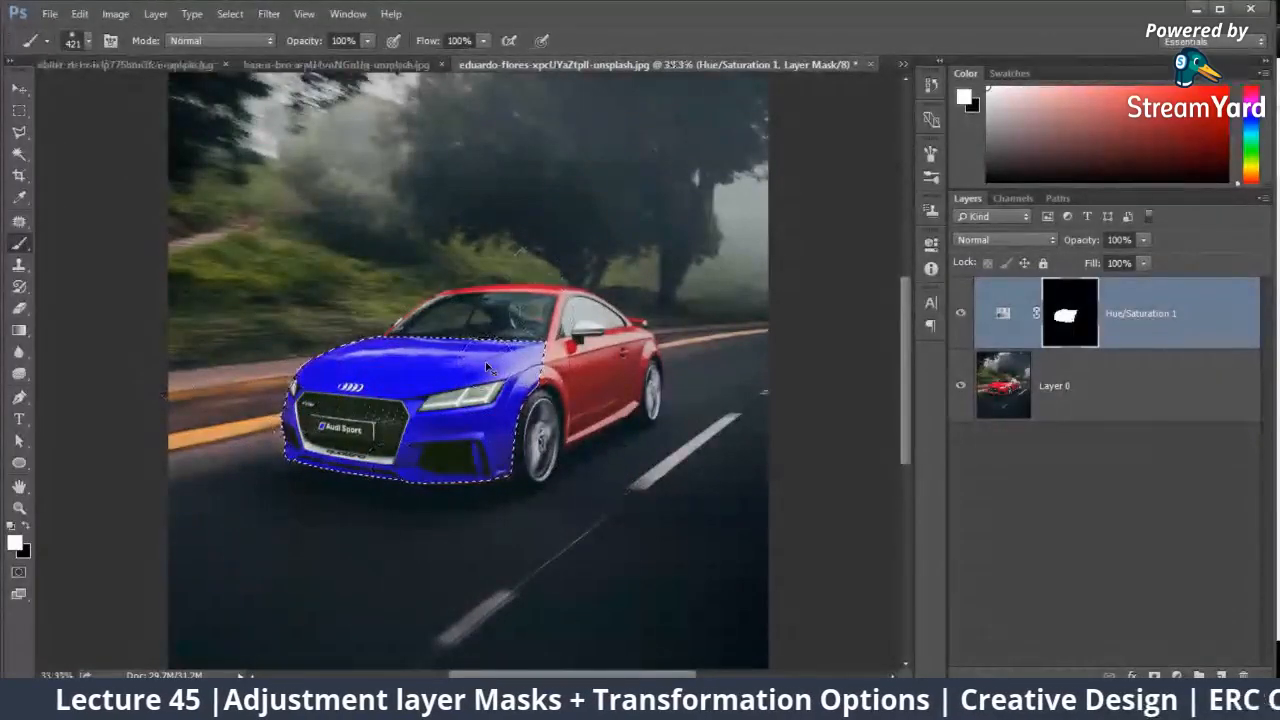
key(ctrl+plus)
key(ctrl+plus)
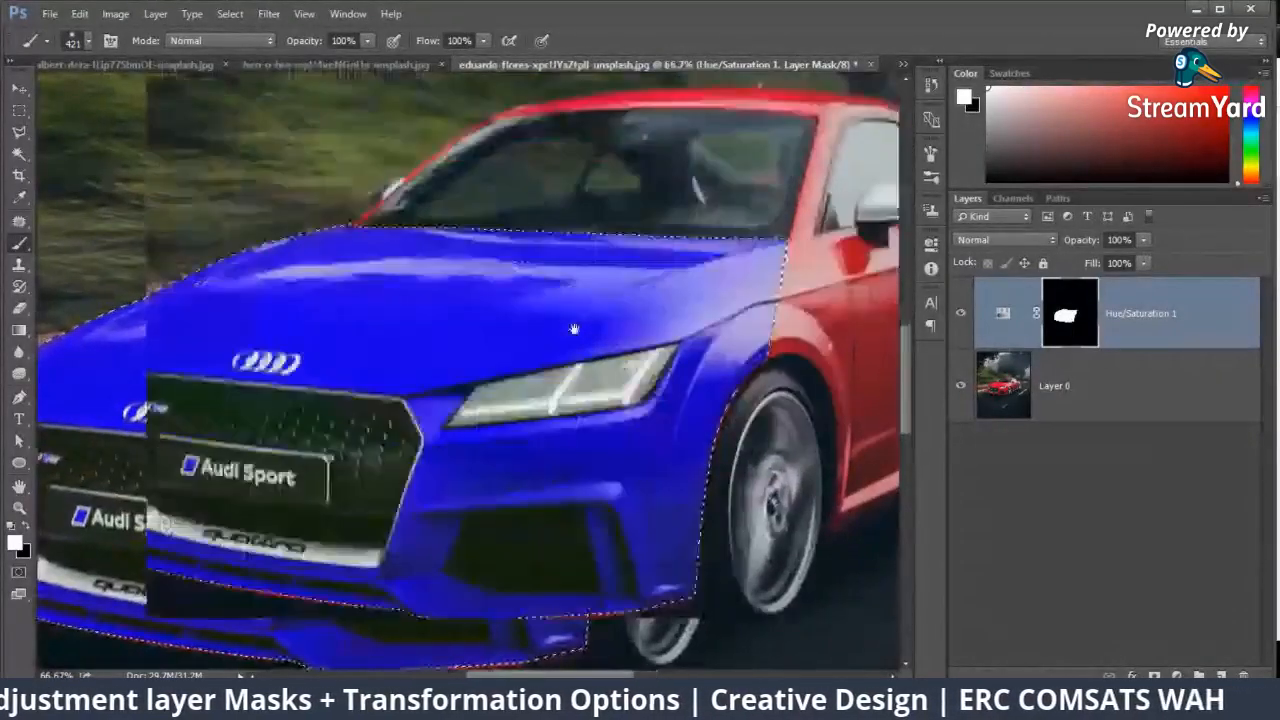
drag(574, 329, 408, 309)
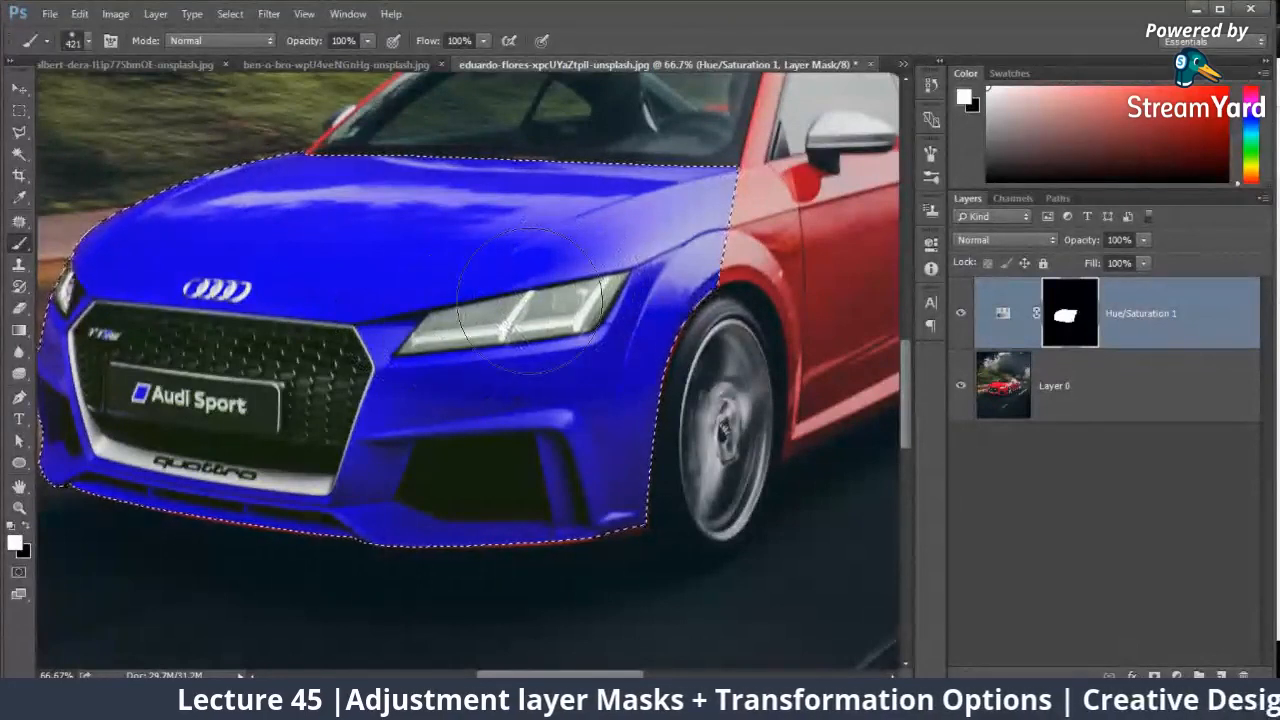
Step: Switch to the Unsplash page in Chrome and search its photos for "black and white car"
click(150, 701)
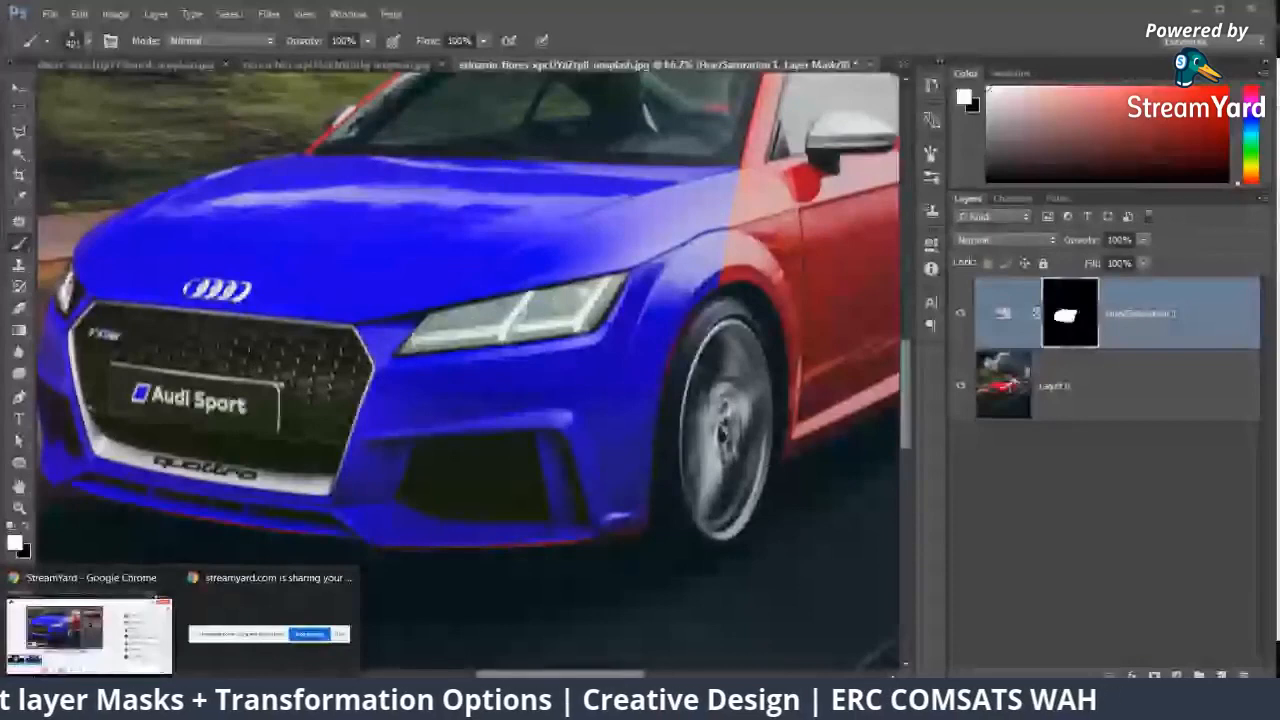
click(137, 655)
click(305, 14)
drag(222, 86, 149, 96)
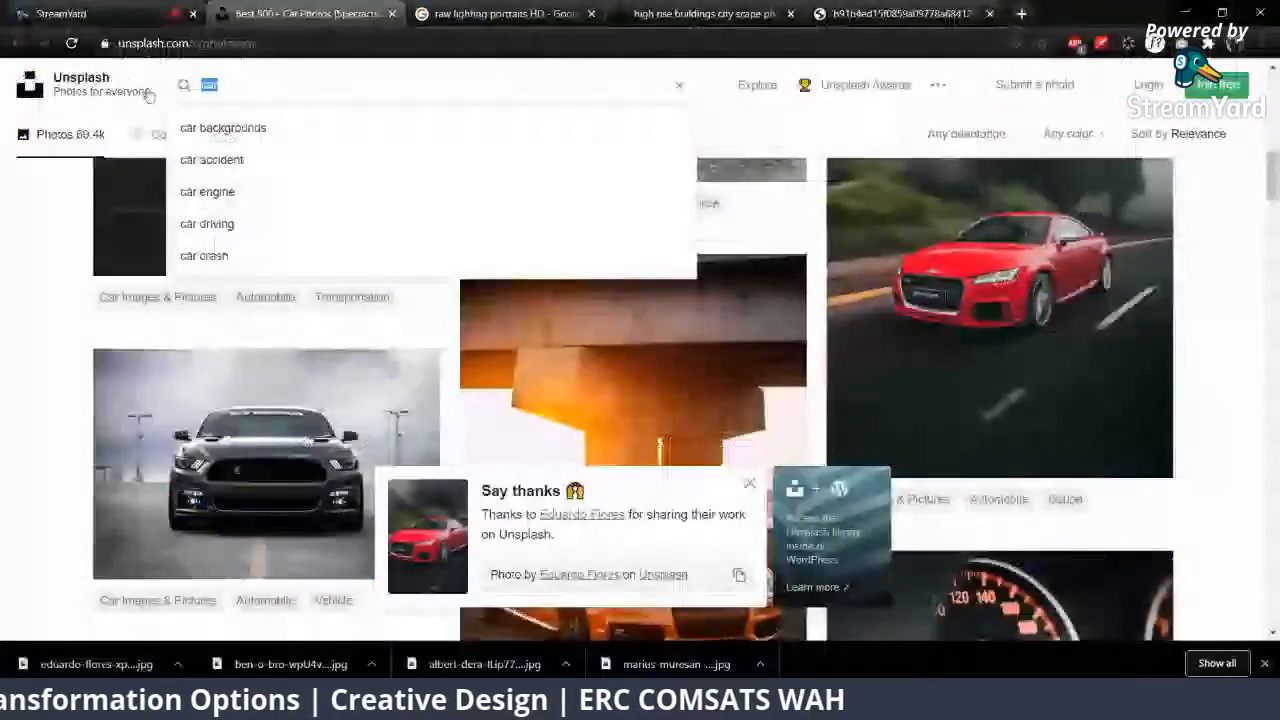
text(ba)
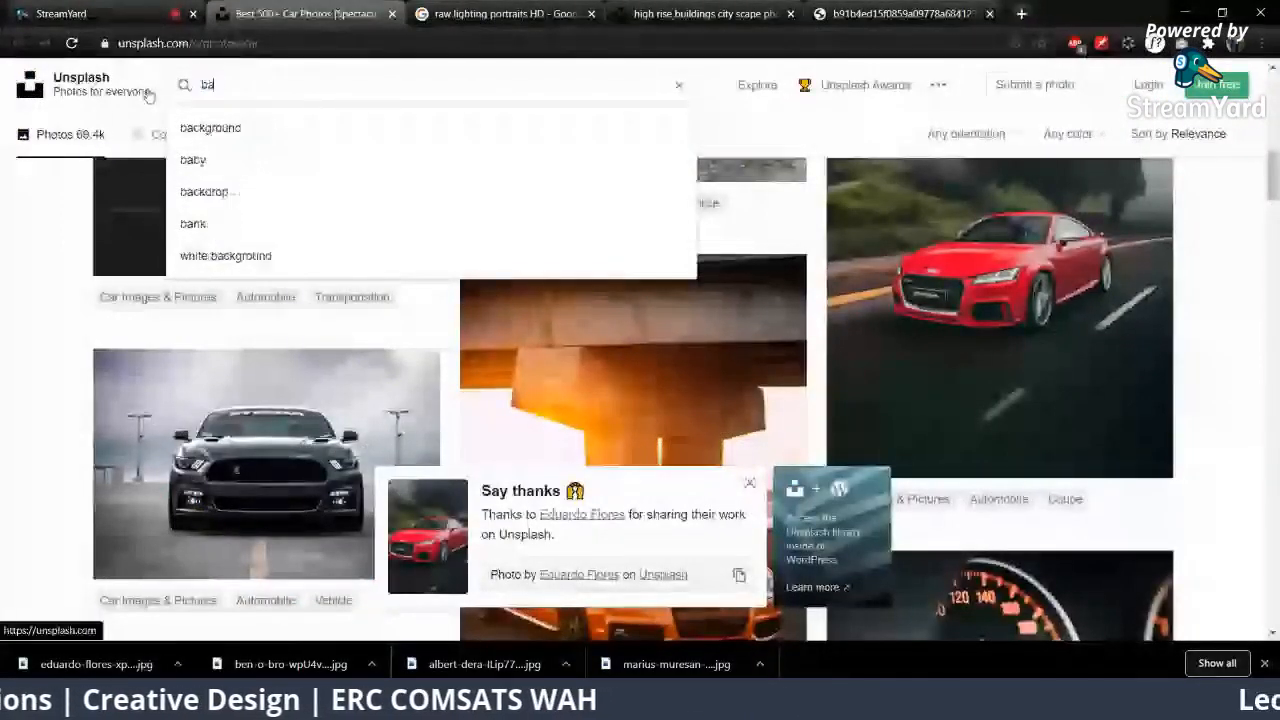
text(lakan)
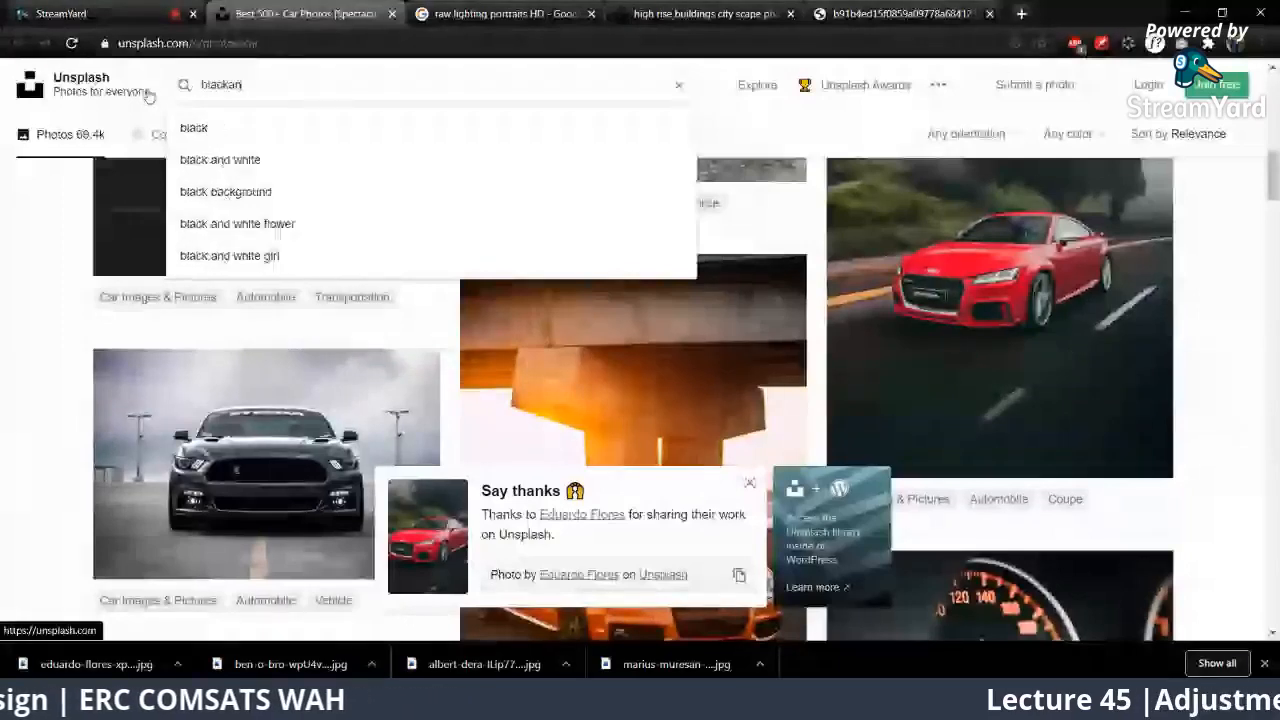
key(BackSpace)
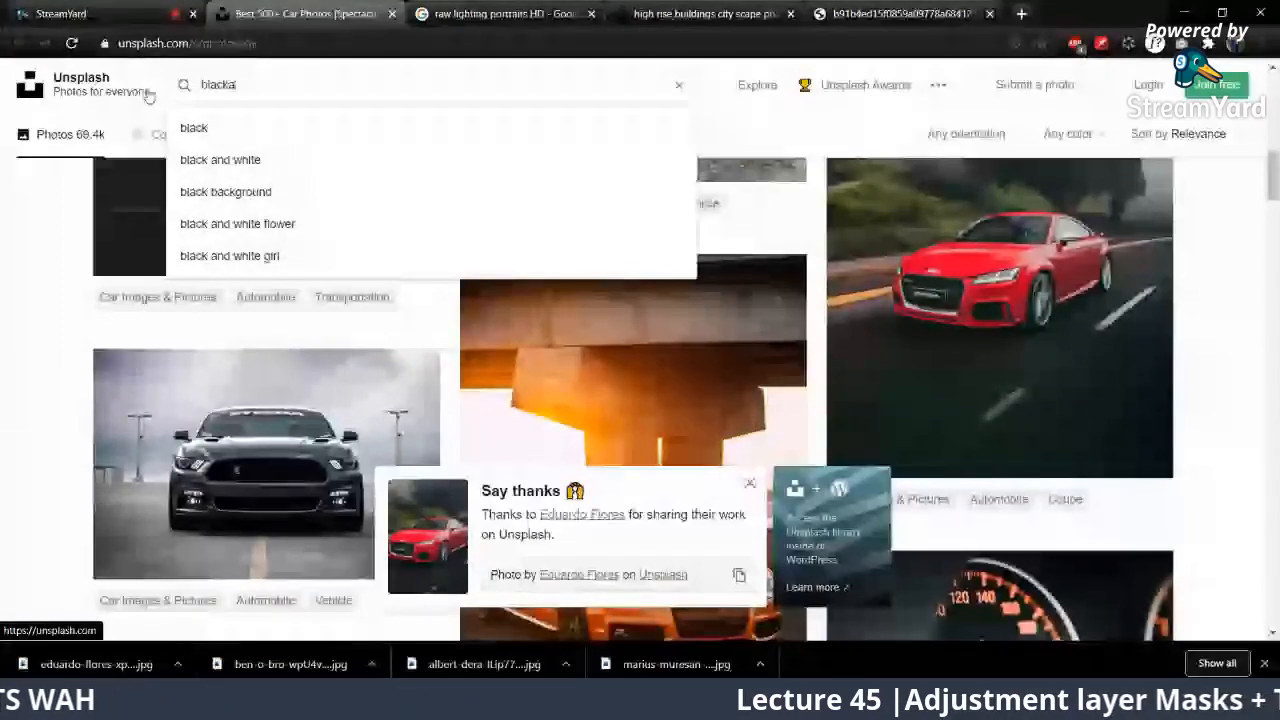
text(nd white card)
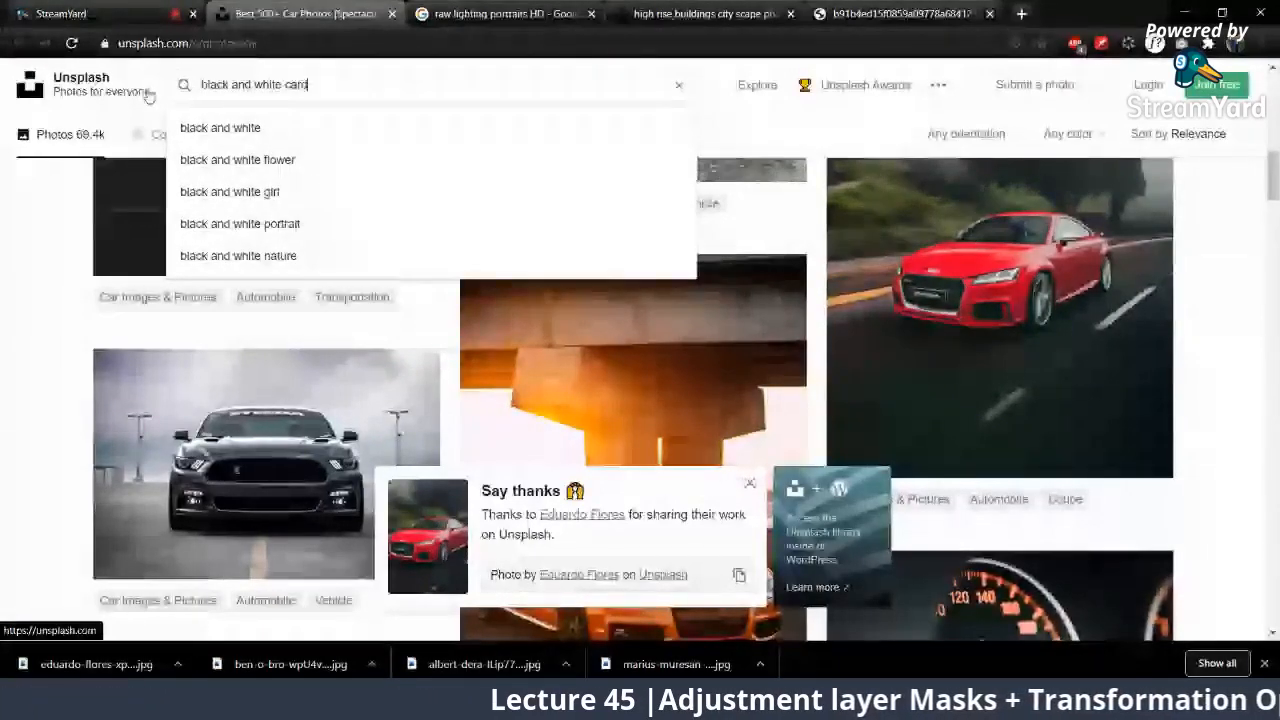
key(BackSpace)
key(Return)
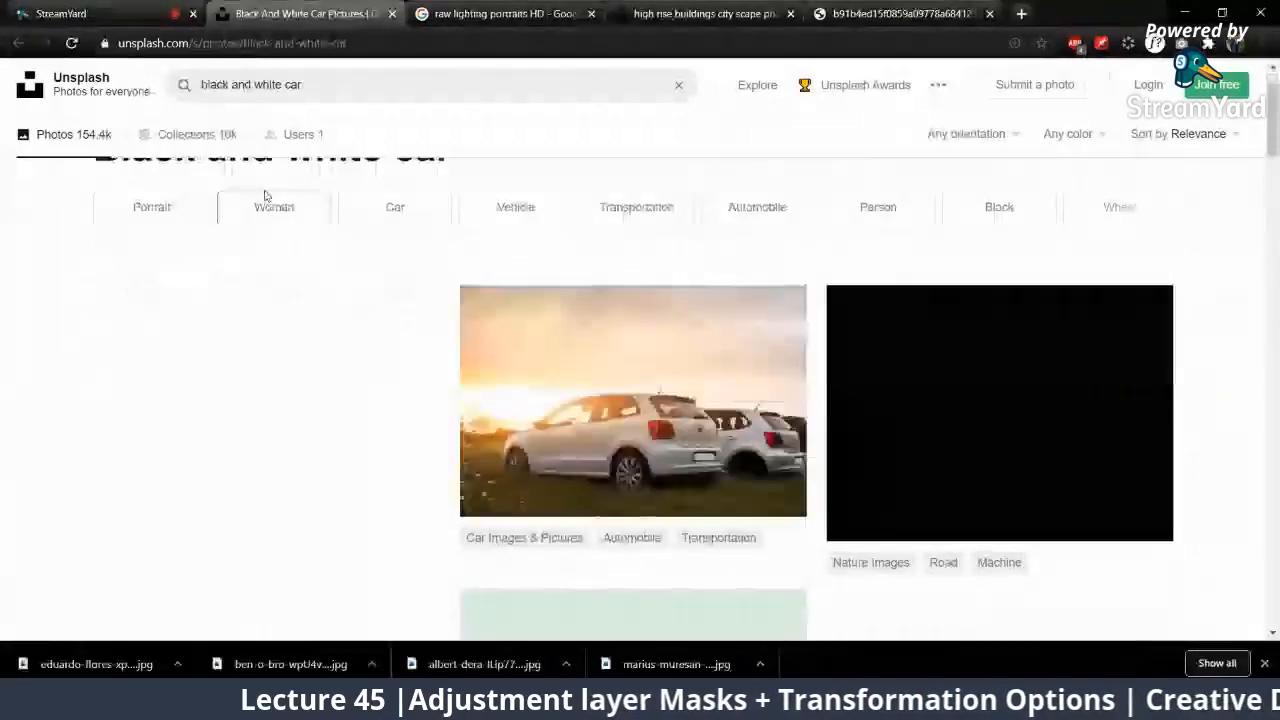
scroll(816, 330, down, 5)
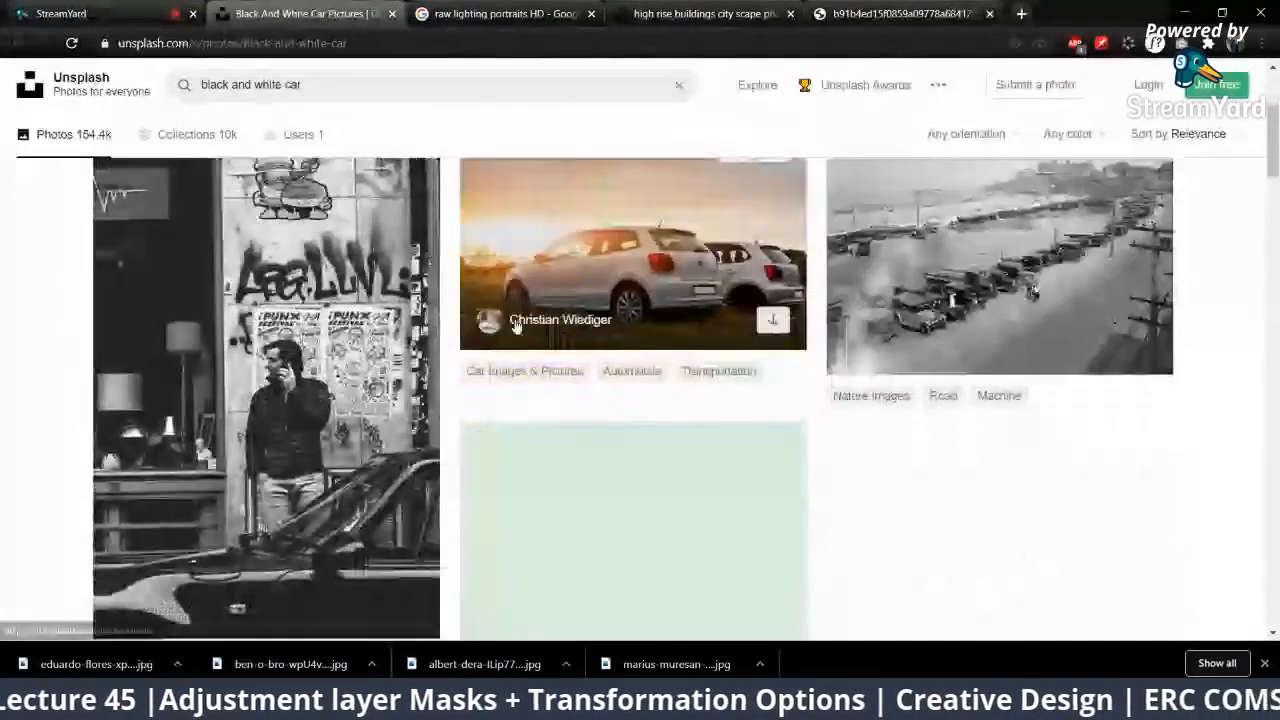
scroll(816, 330, up, 5)
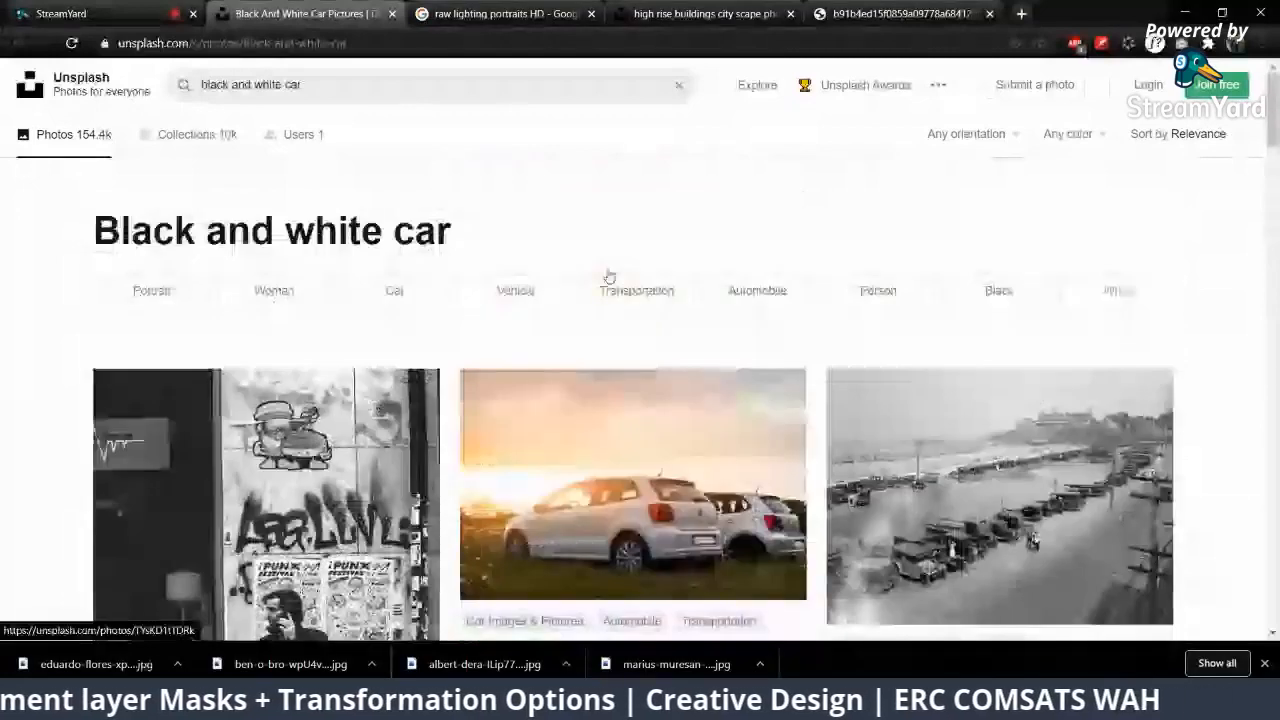
Step: Search Unsplash for "white car" and browse the resulting photos
drag(302, 85, 149, 109)
text(white car)
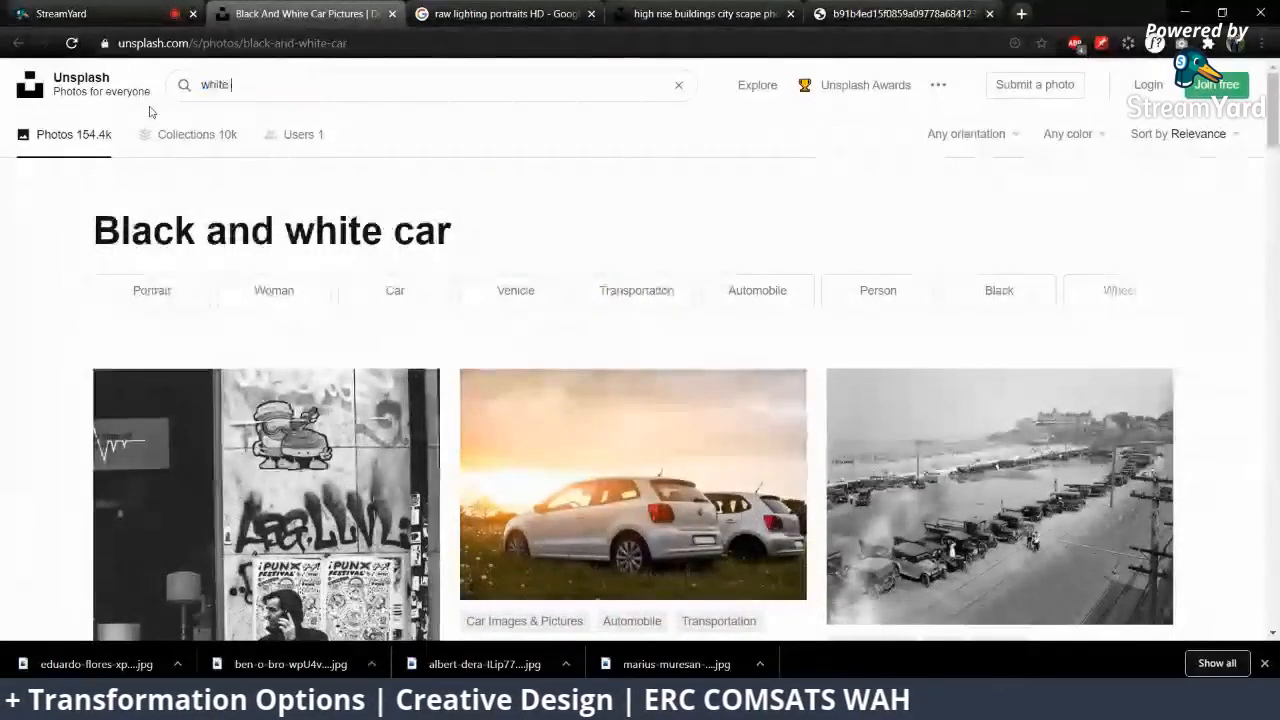
key(Return)
scroll(360, 300, down, 2)
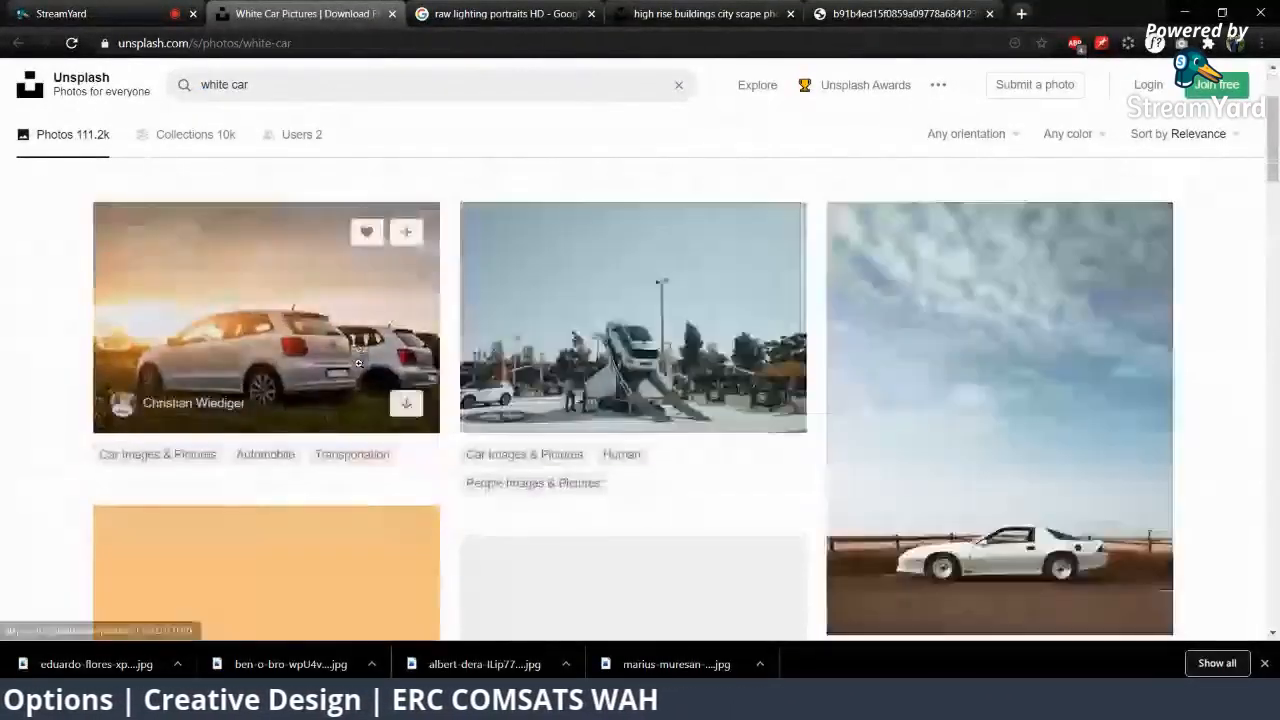
scroll(739, 320, down, 1)
Step: Open the photo of the white coupe under a cloudy sky and download it in a chosen size
click(1046, 451)
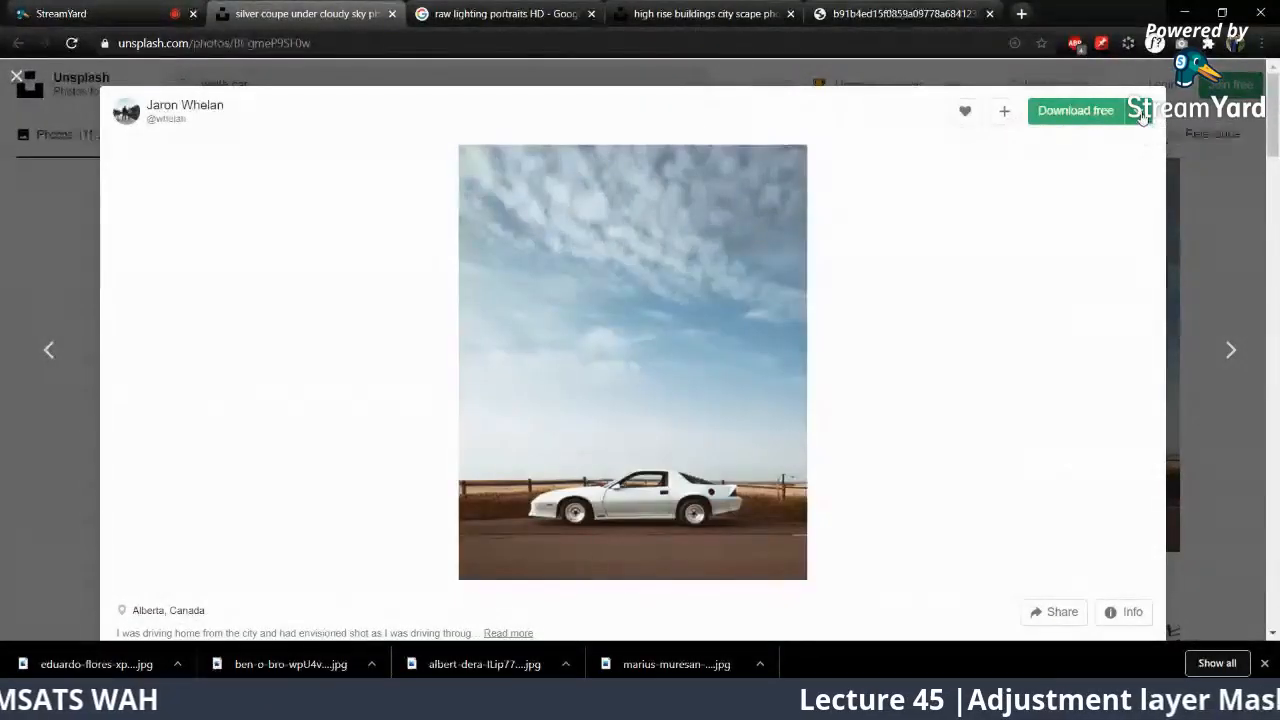
click(1142, 112)
click(1035, 255)
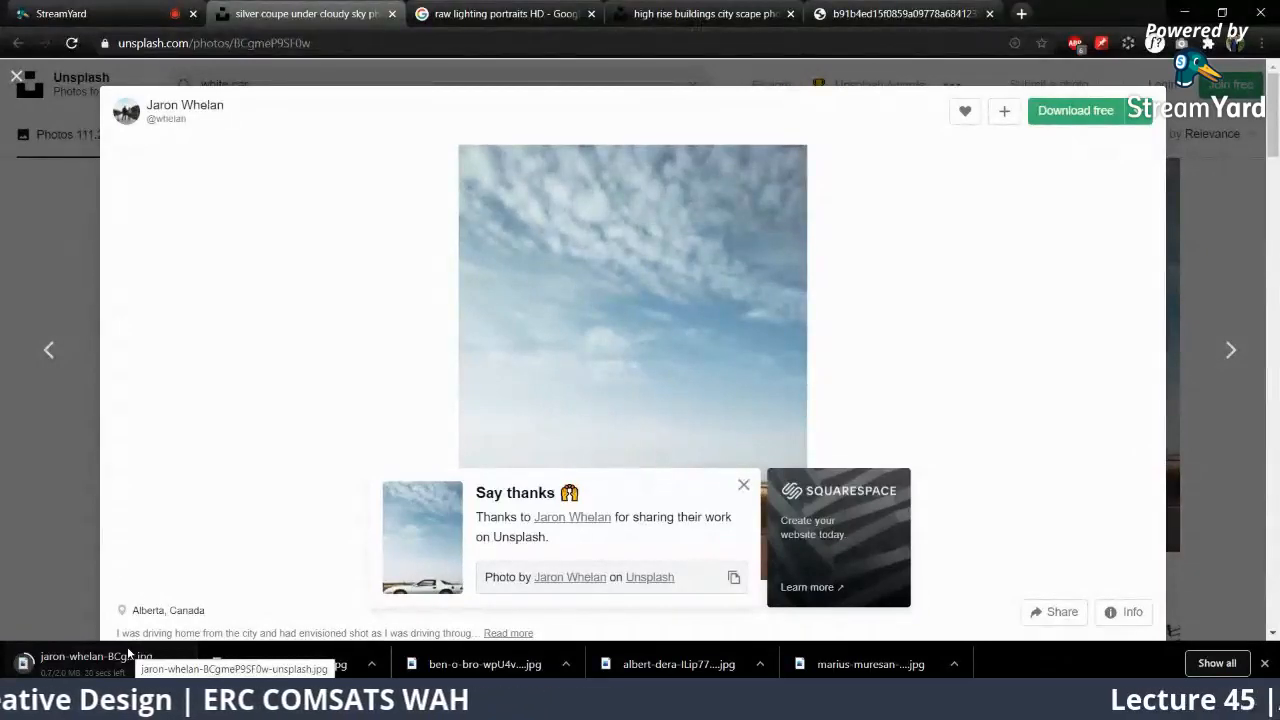
Step: Return to Photoshop, clear the selection around the red car's front, and open the downloaded white coupe photo
click(220, 702)
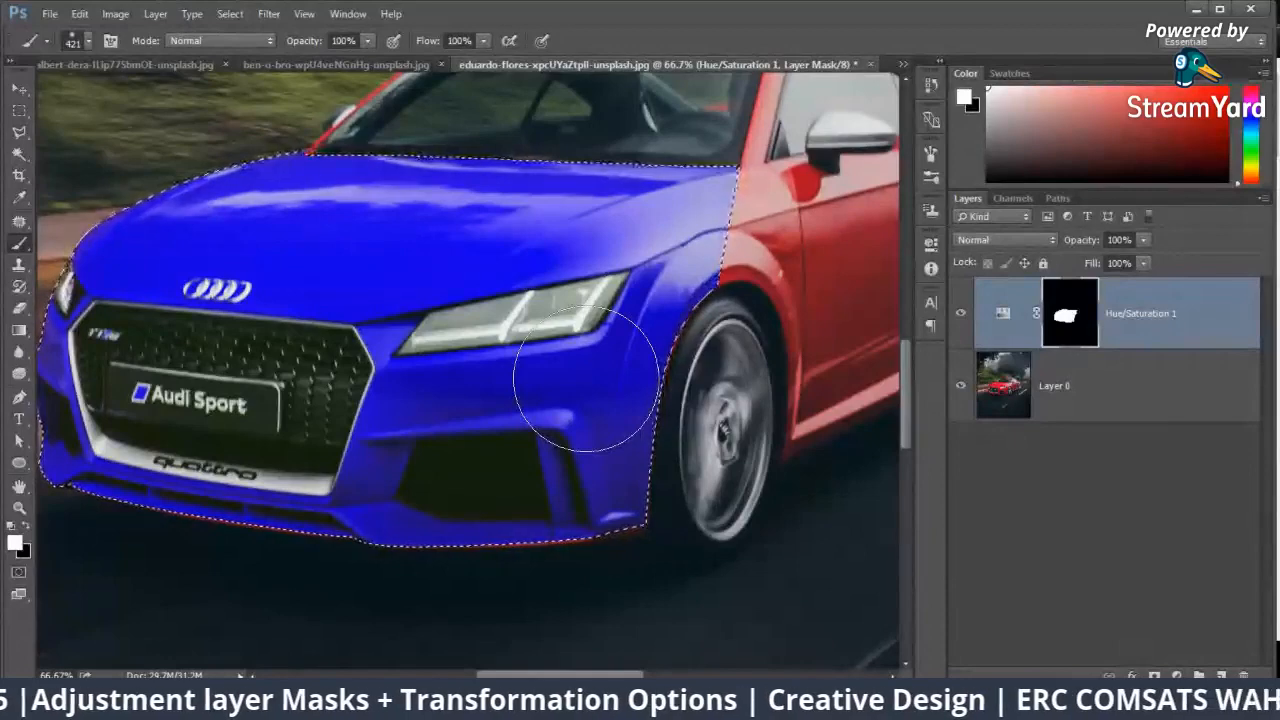
key(ctrl+d)
mouse_move(130, 700)
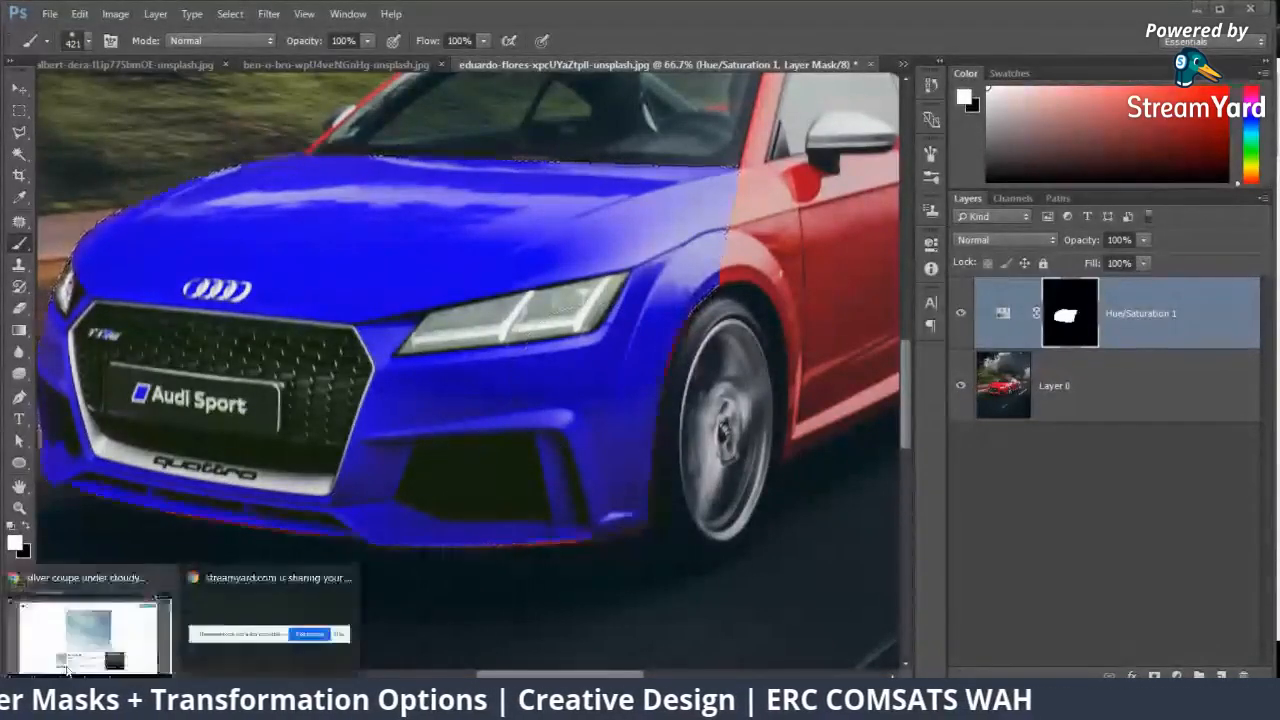
click(70, 648)
click(1184, 13)
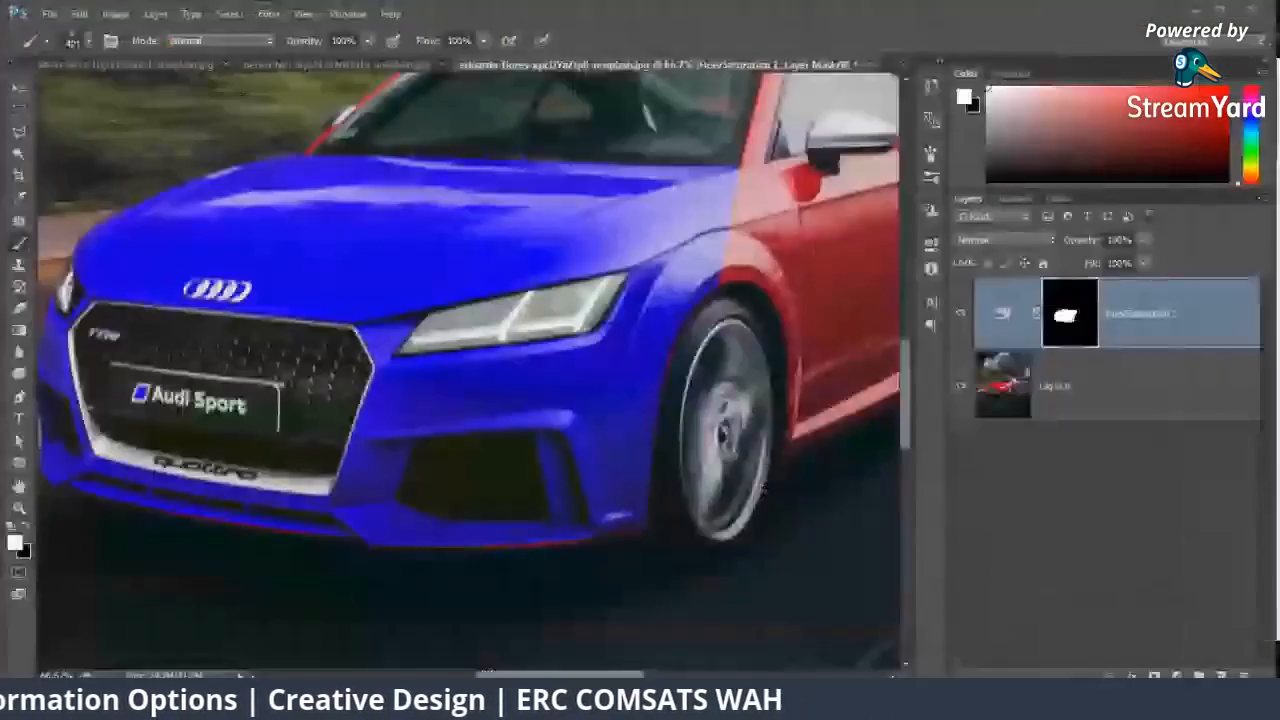
key(ctrl+Tab)
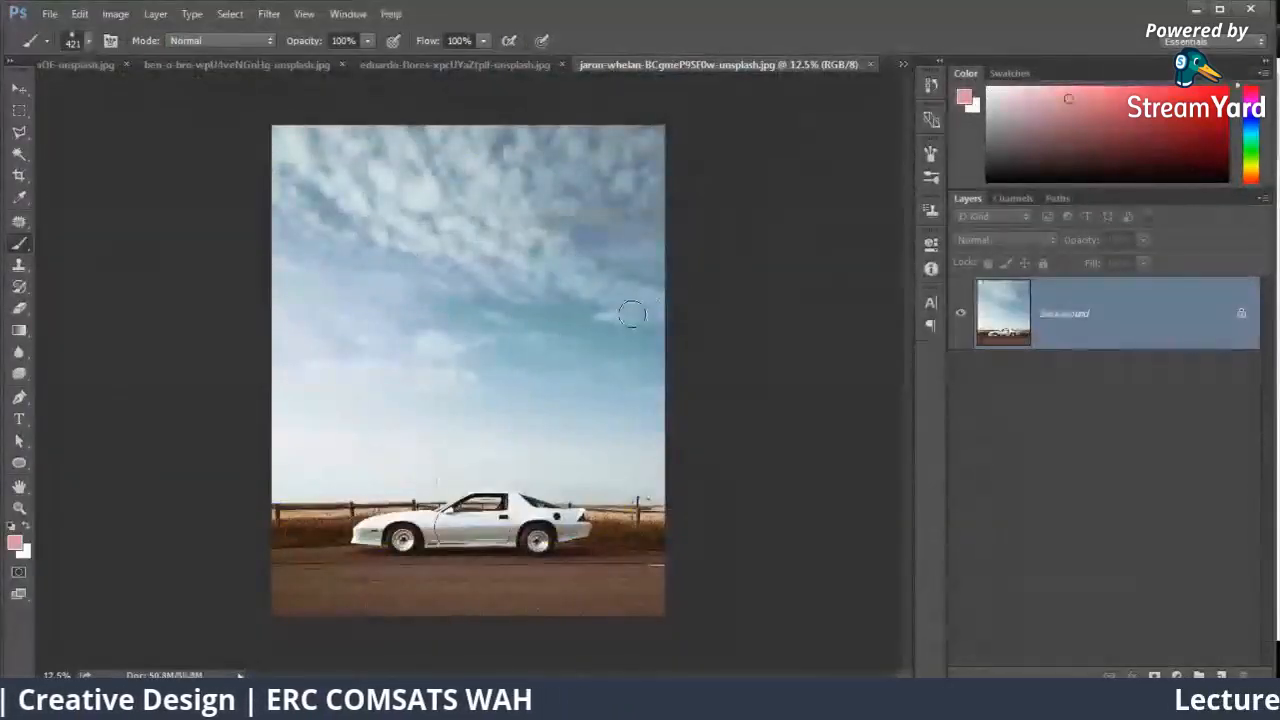
Step: Try shifting the coupe photo's hue to +44 and back to +2 with a Hue/Saturation adjustment layer, and delete that layer
key(ctrl+plus)
key(ctrl+plus)
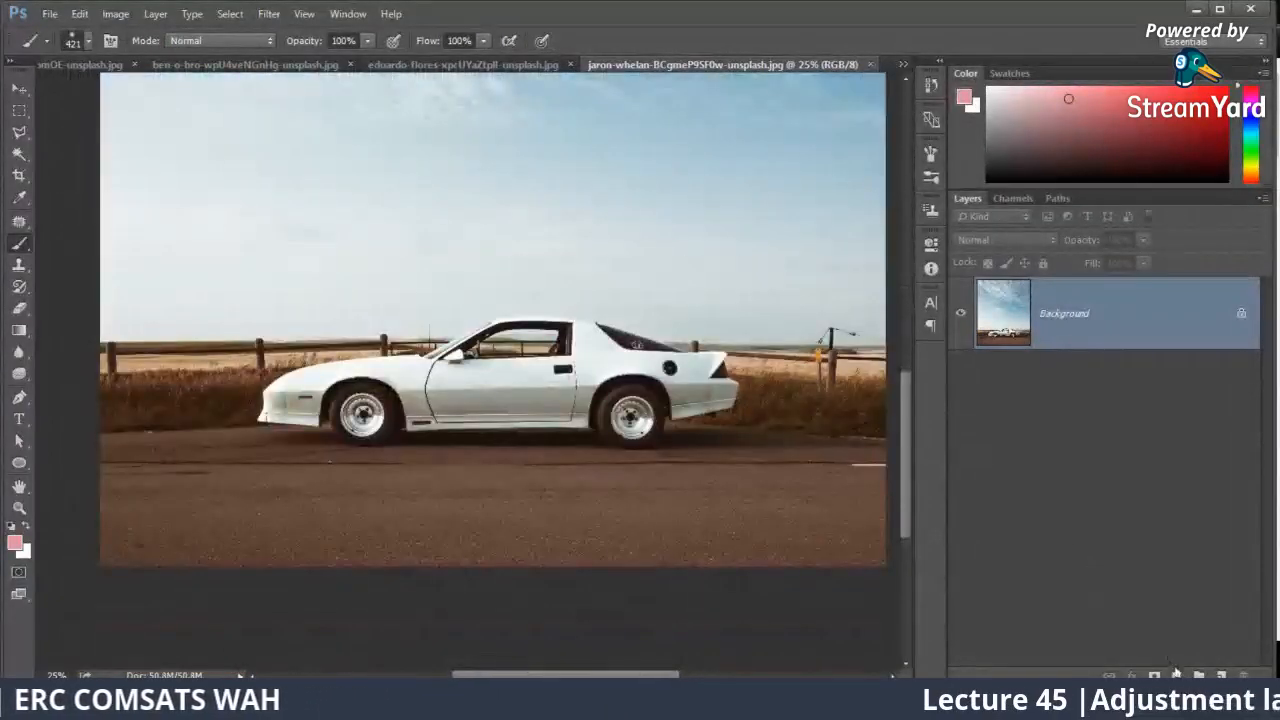
click(1176, 676)
click(1181, 470)
drag(795, 348, 832, 346)
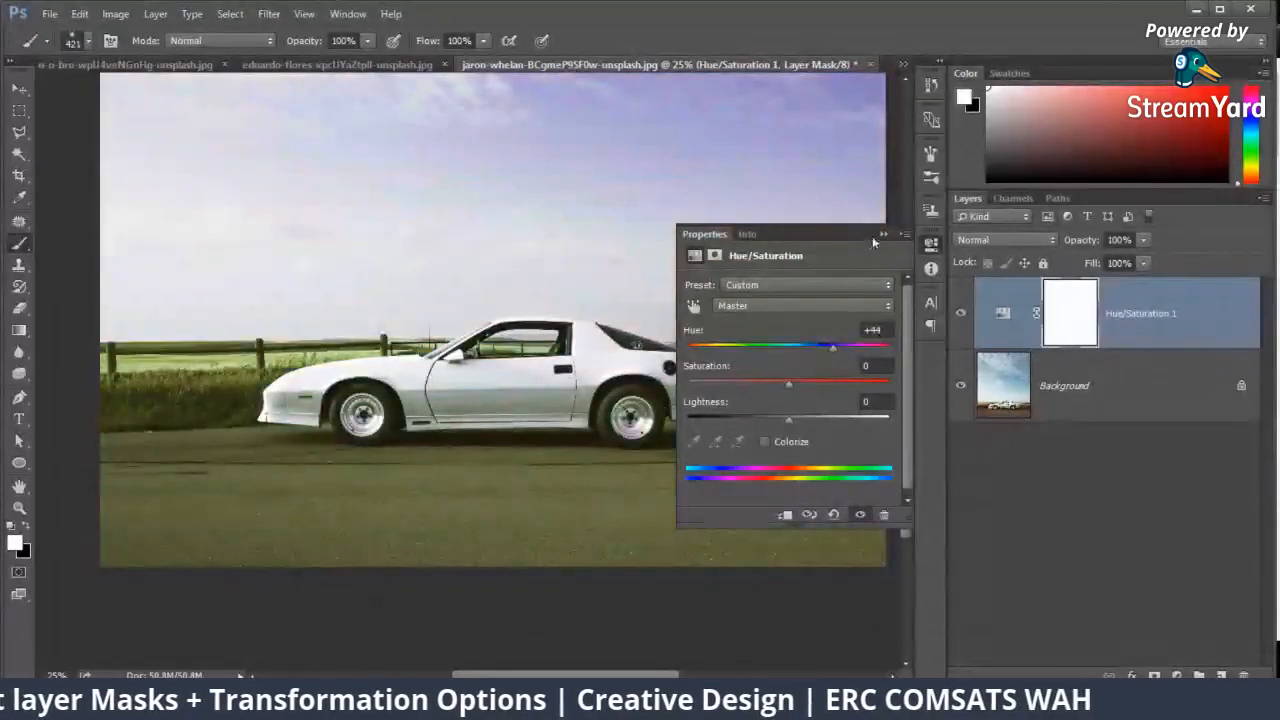
drag(832, 346, 789, 345)
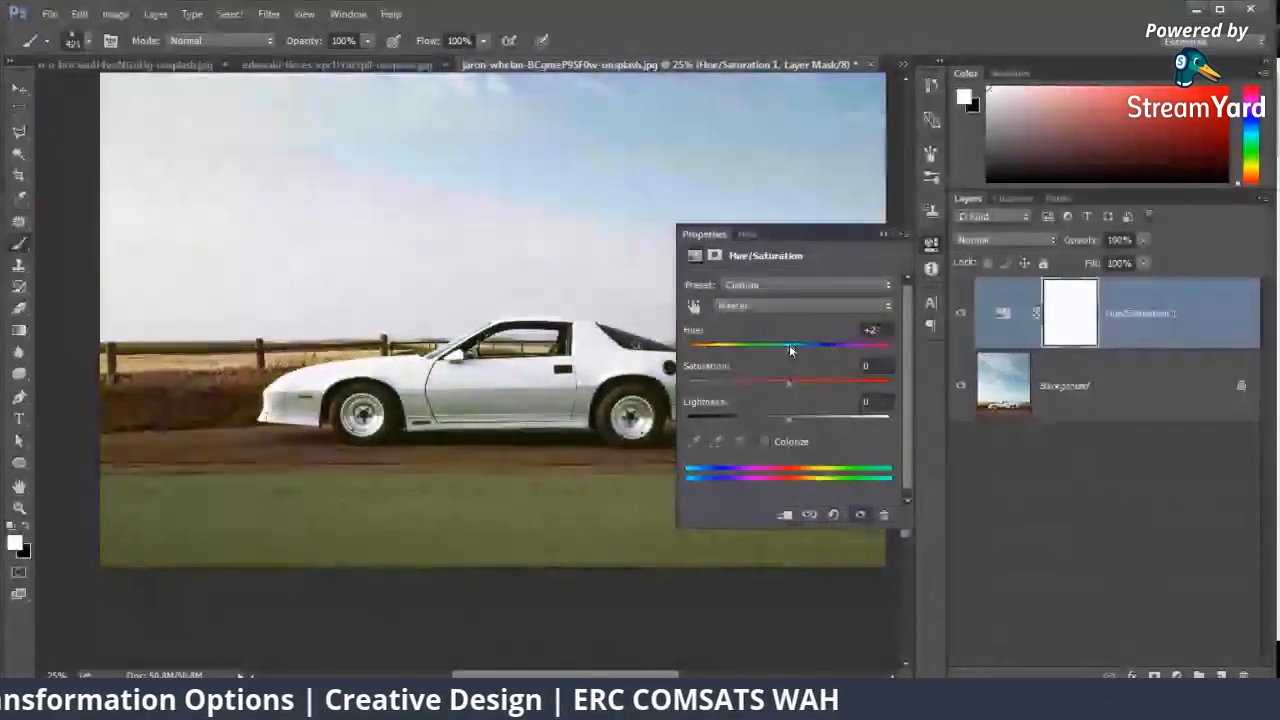
click(883, 233)
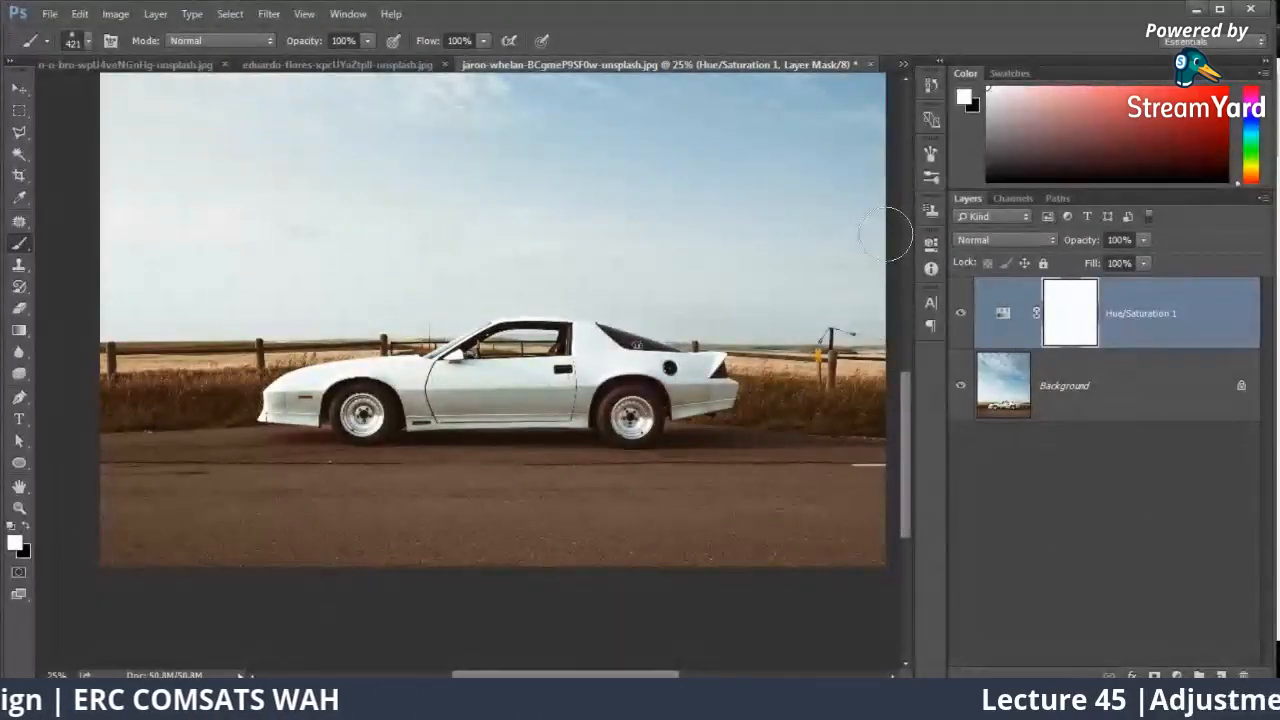
key(Delete)
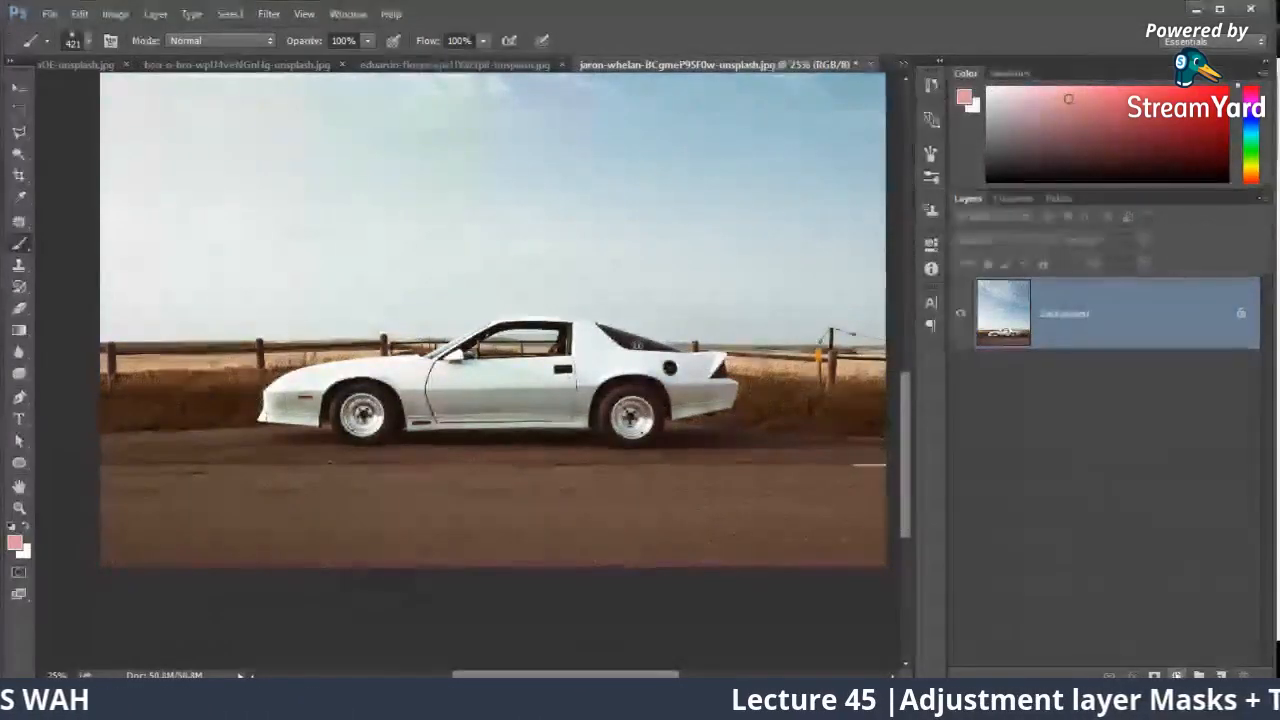
Step: Add a Solid Color fill layer in a saturated medium blue above the coupe photo
click(1176, 676)
click(1143, 309)
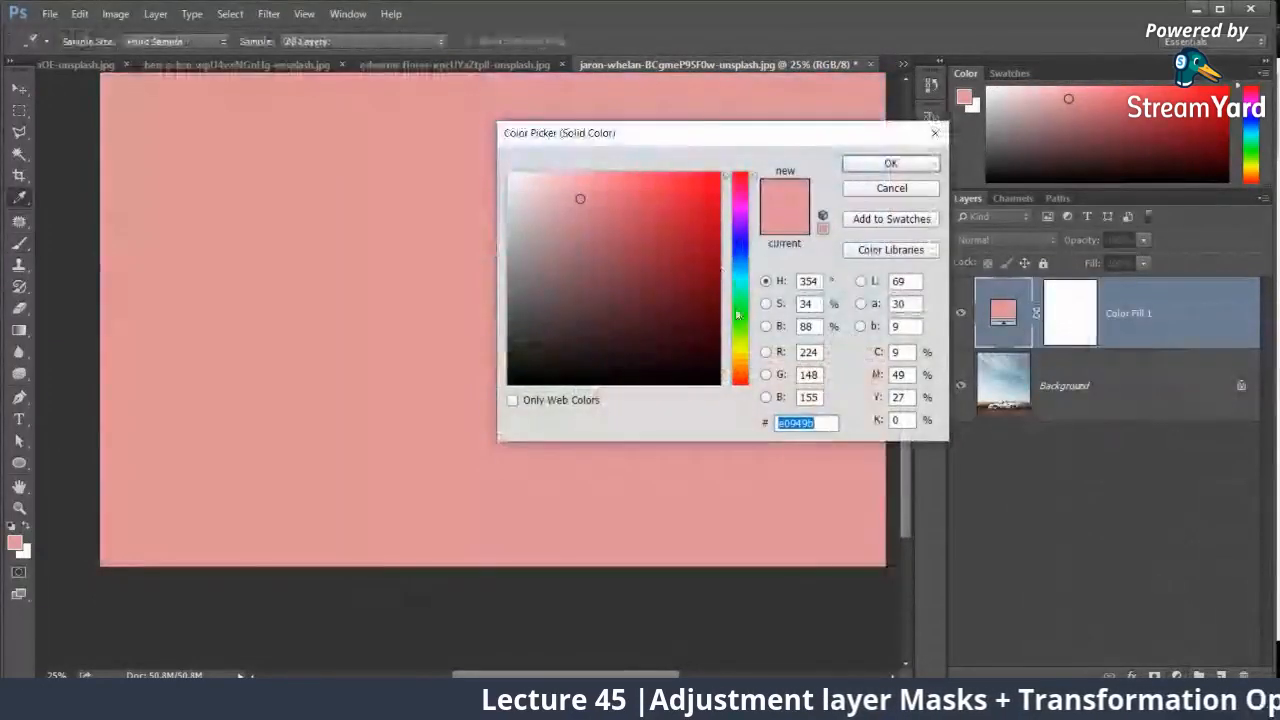
drag(740, 356, 745, 276)
click(719, 181)
click(717, 326)
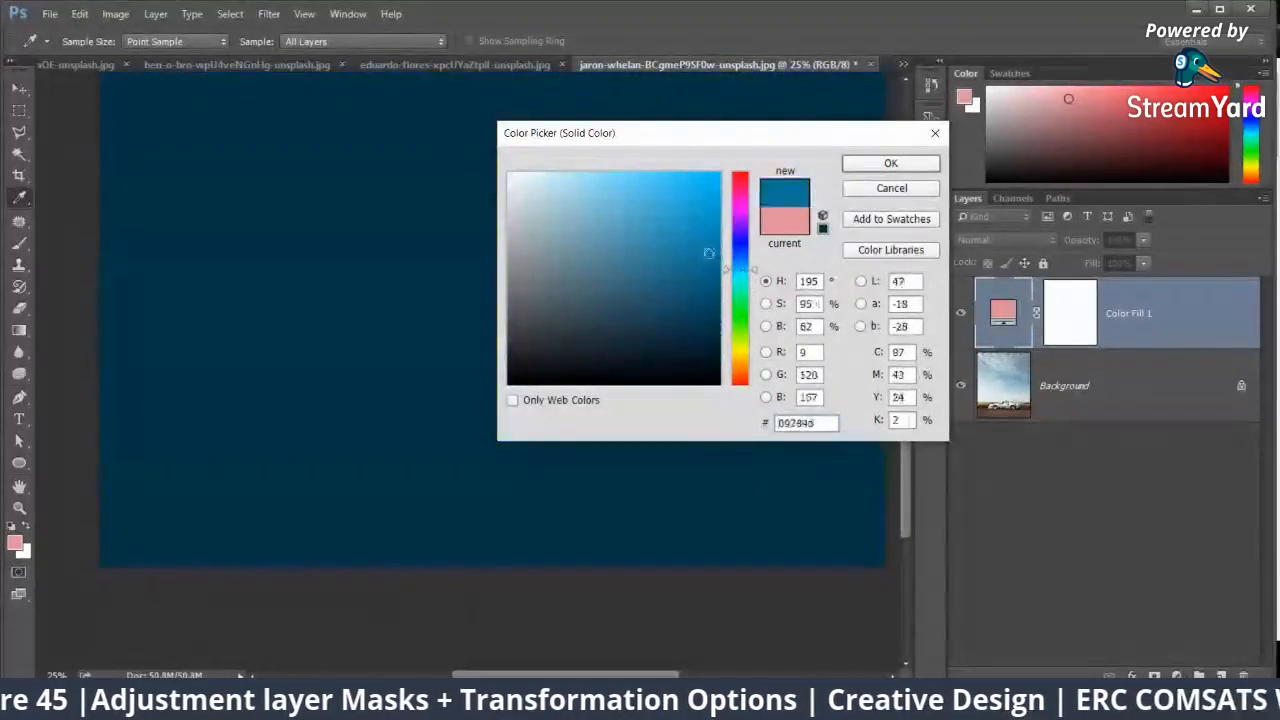
click(717, 239)
click(866, 162)
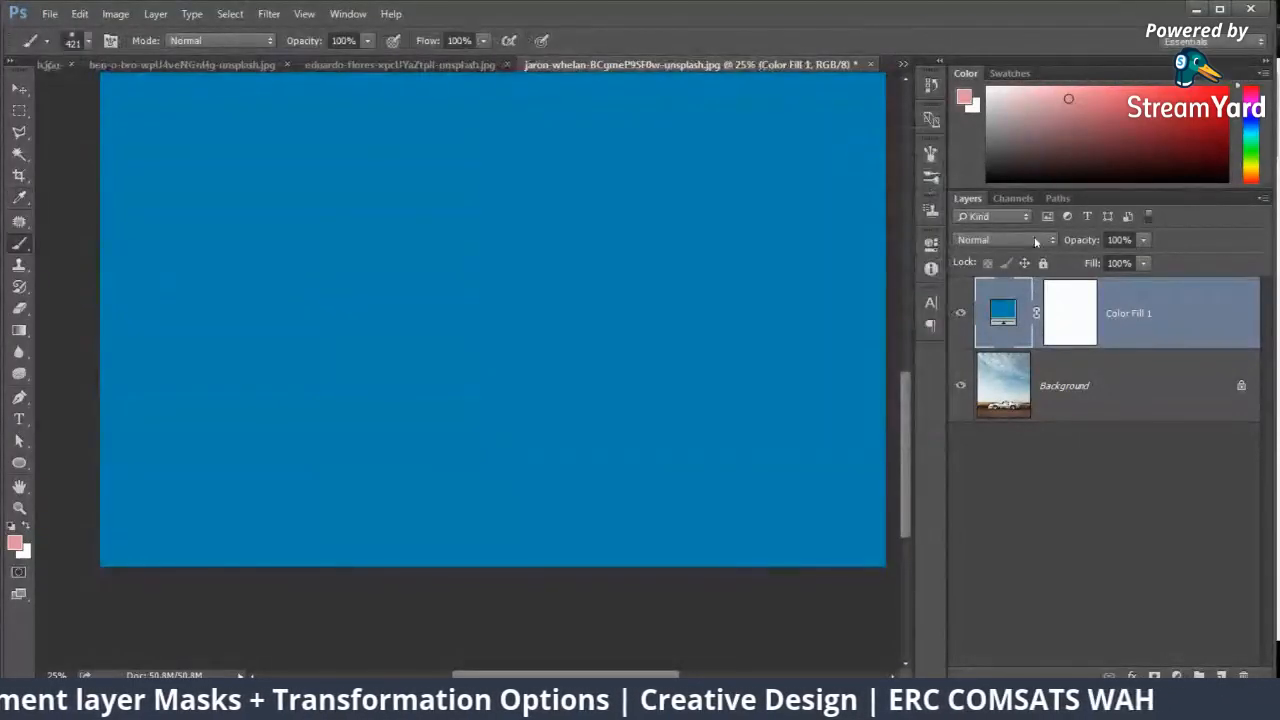
Step: Step the blue fill layer through the blend modes to Color and toggle its visibility to compare the effect
click(1027, 238)
click(1022, 250)
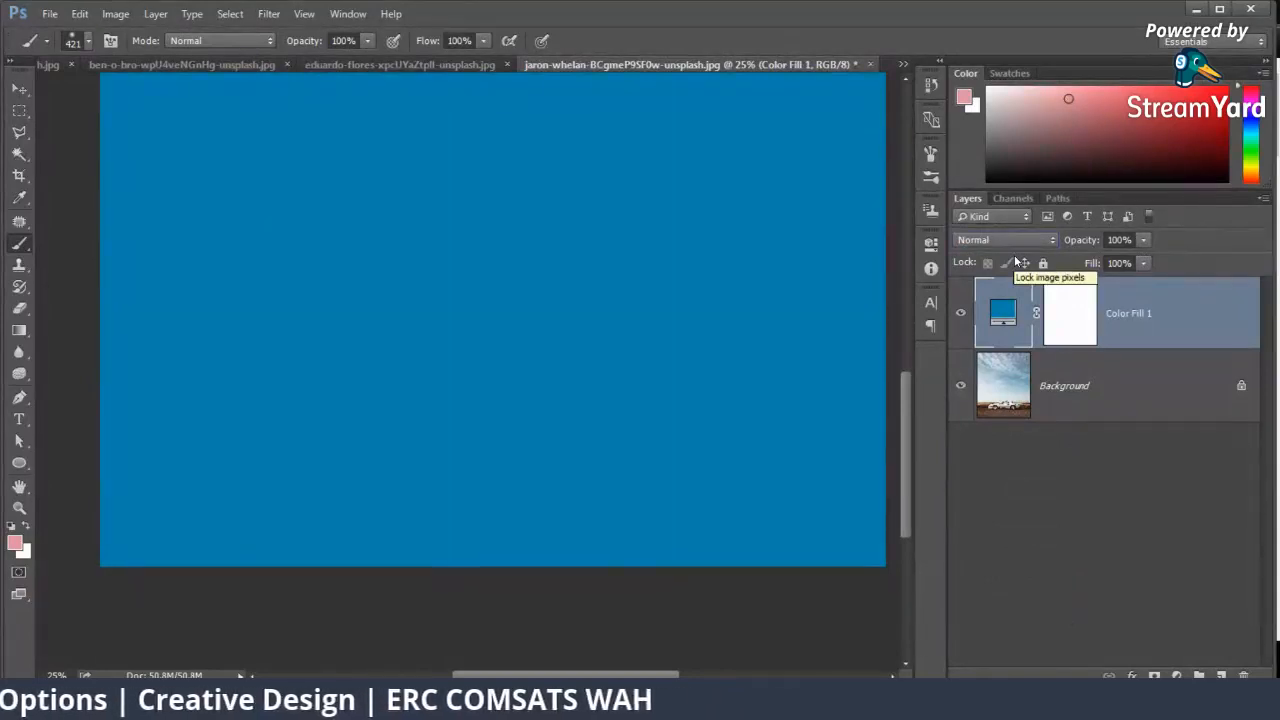
key(Down)
key(Down)
key(Down)
key(Down)
key(Down)
key(Down)
key(Down)
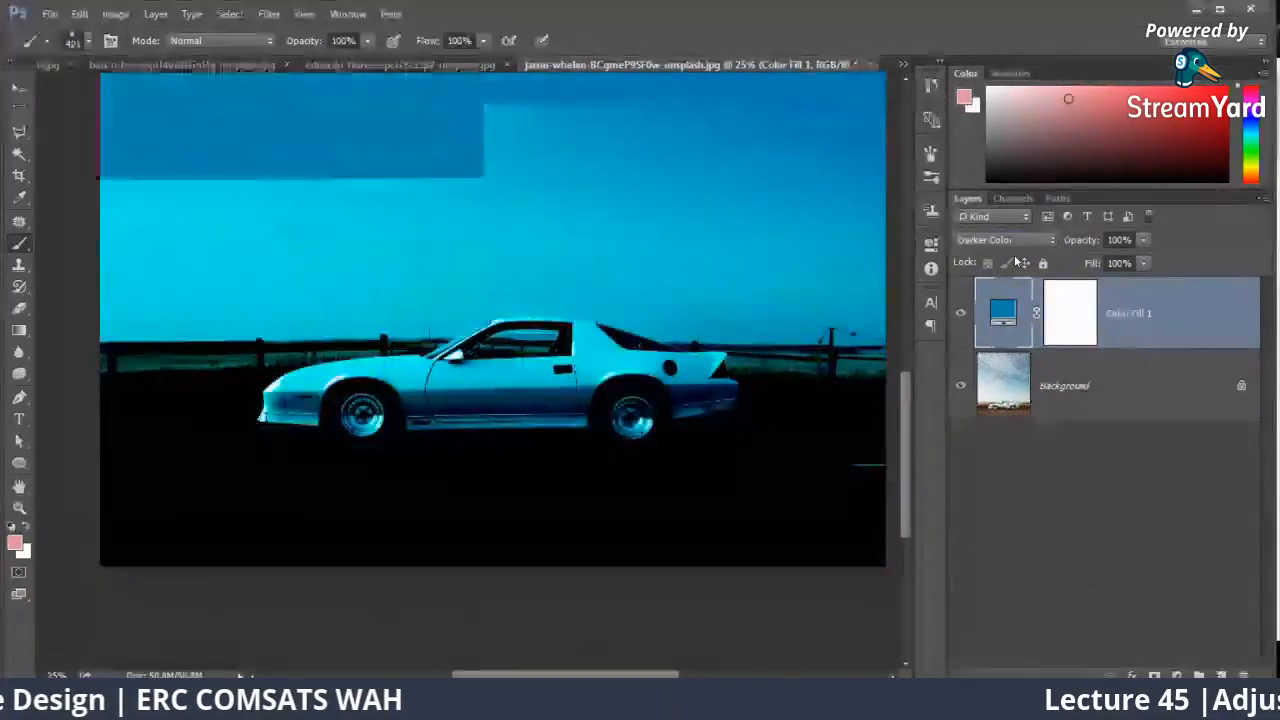
key(Down)
key(Down)
key(Down)
key(Down)
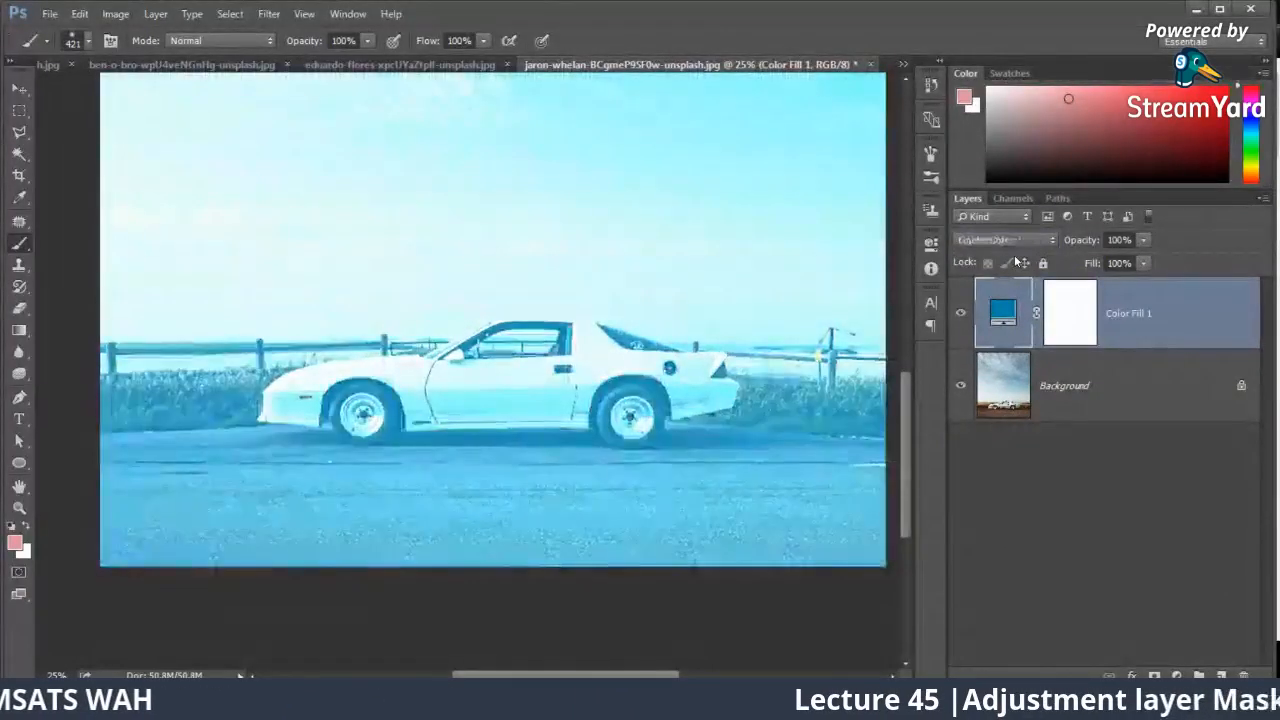
key(Down)
key(Down)
key(Down)
key(Down)
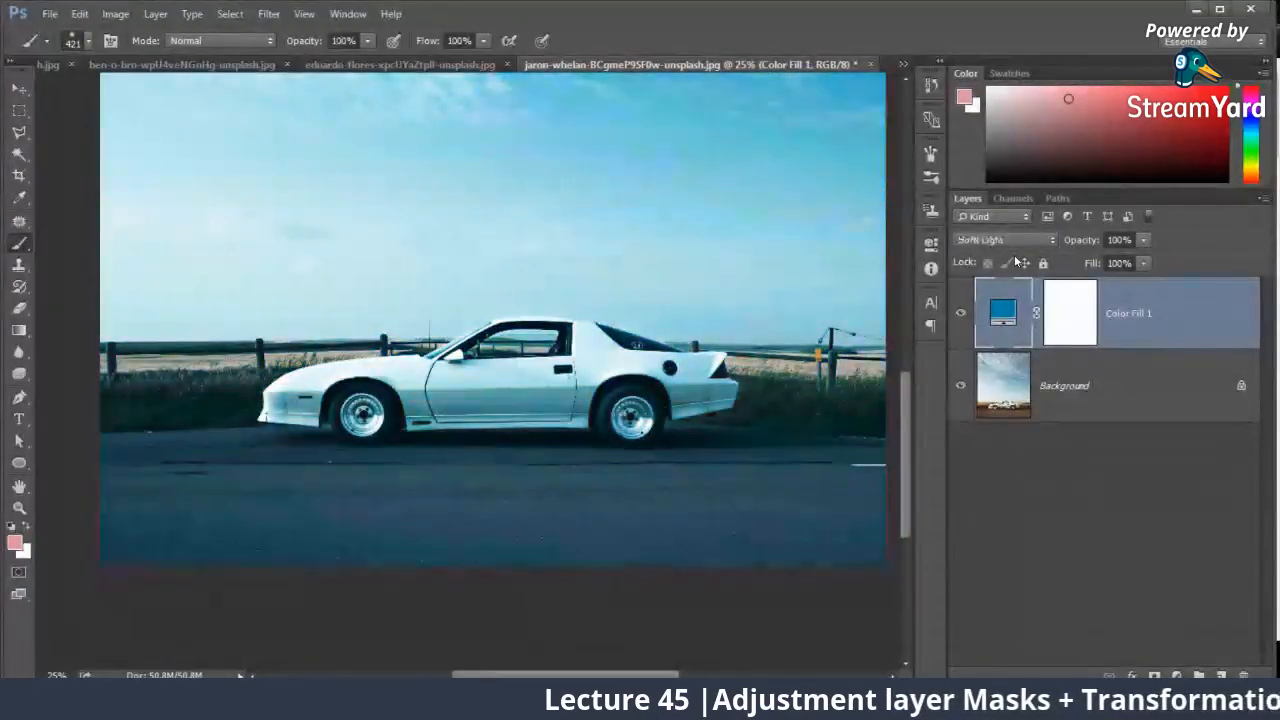
key(Down)
key(Down)
key(Down)
key(Down)
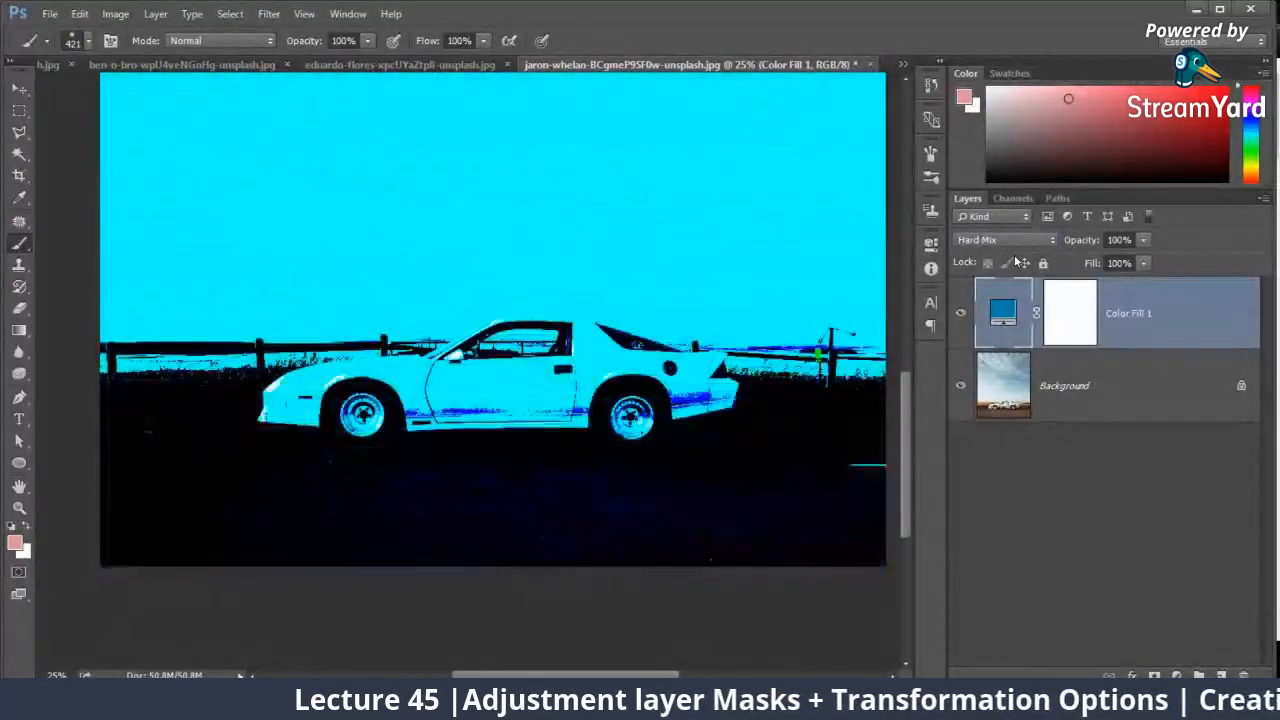
key(Down)
key(Down)
key(Down)
key(Down)
key(Down)
key(Down)
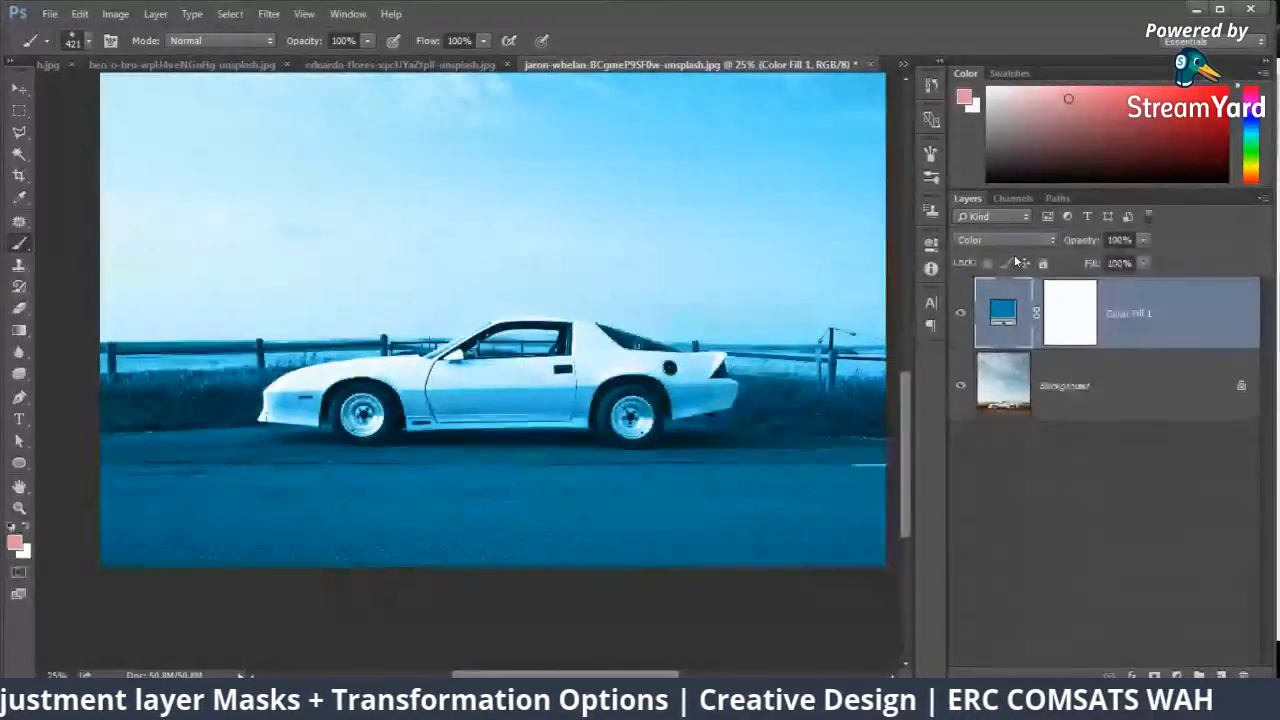
click(957, 318)
click(957, 318)
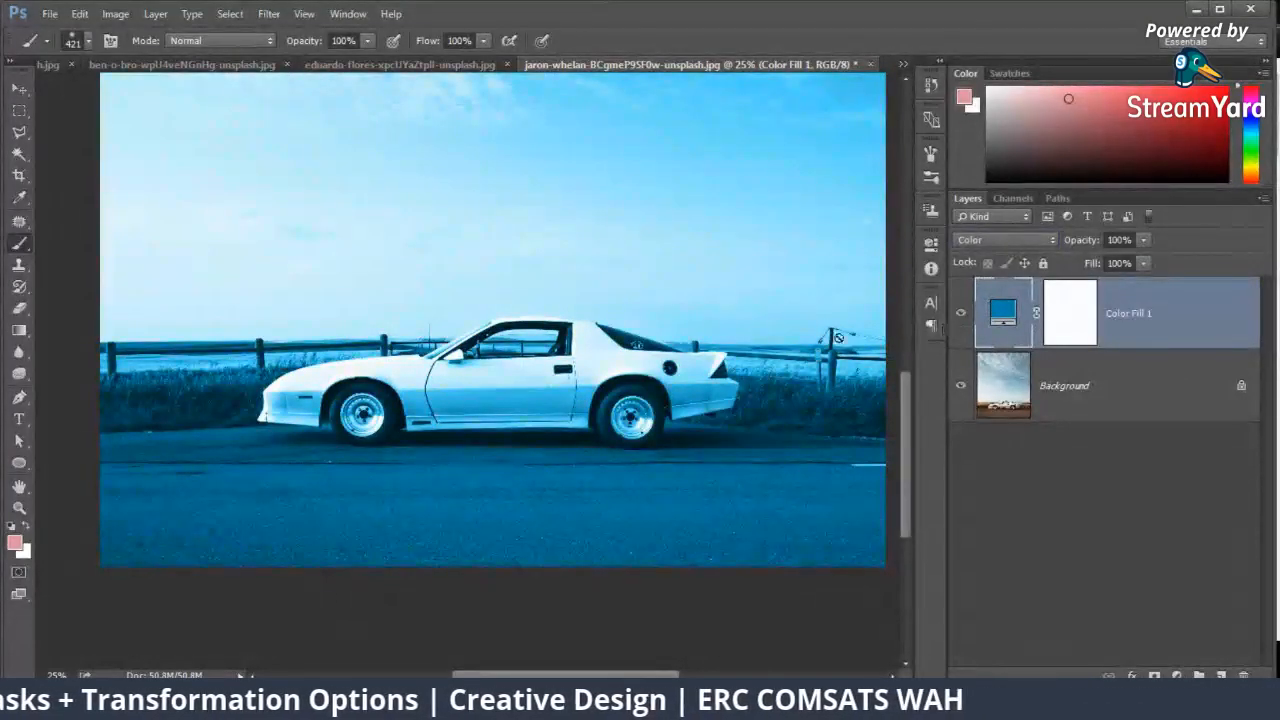
Step: Invert the blue fill layer's mask to black and paint the coupe's door area white on it with a soft brush
click(1047, 319)
key(ctrl+i)
key(ctrl+plus)
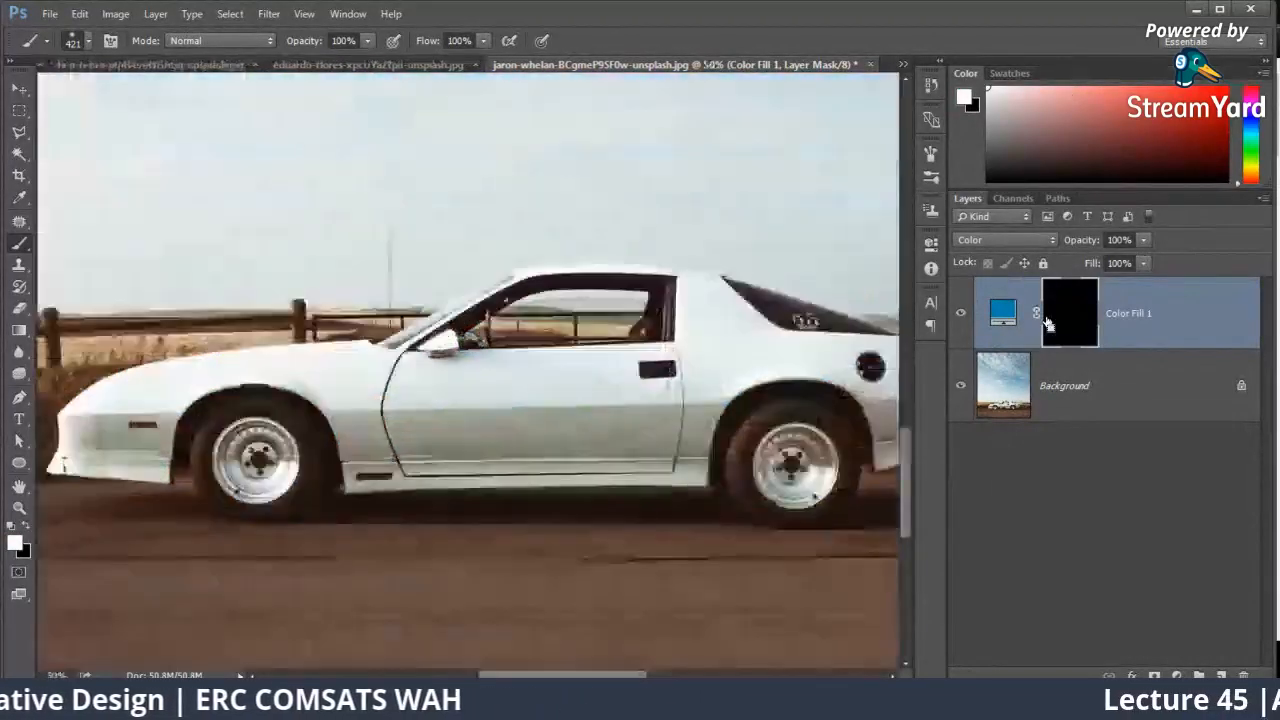
key(ctrl+plus)
right_click(495, 412)
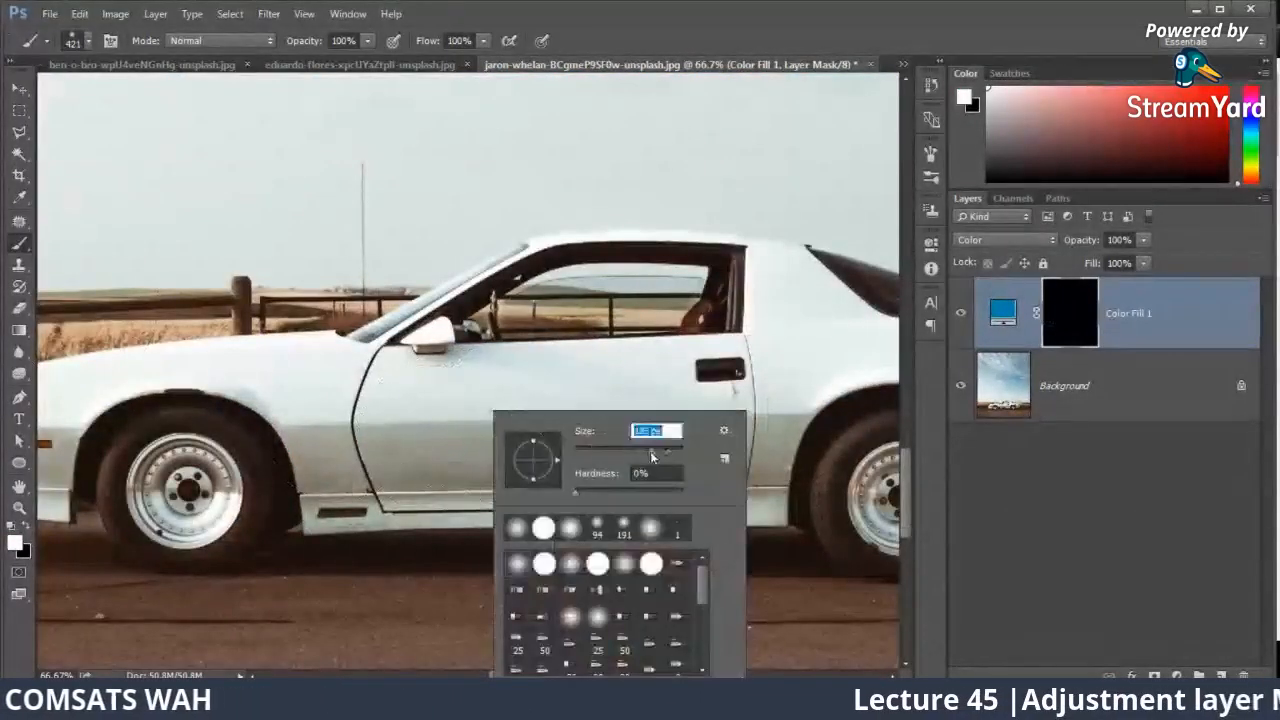
drag(652, 457, 650, 457)
mouse_move(450, 410)
mouse_down()
mouse_move(587, 406)
mouse_move(493, 448)
mouse_move(692, 438)
mouse_move(603, 426)
mouse_up()
drag(626, 374, 572, 284)
Step: Paint the coupe's lower sill, upper door and rear quarter panel white on the blue fill layer's mask, reducing the soft brush to 102 px
right_click(668, 398)
drag(850, 345, 855, 347)
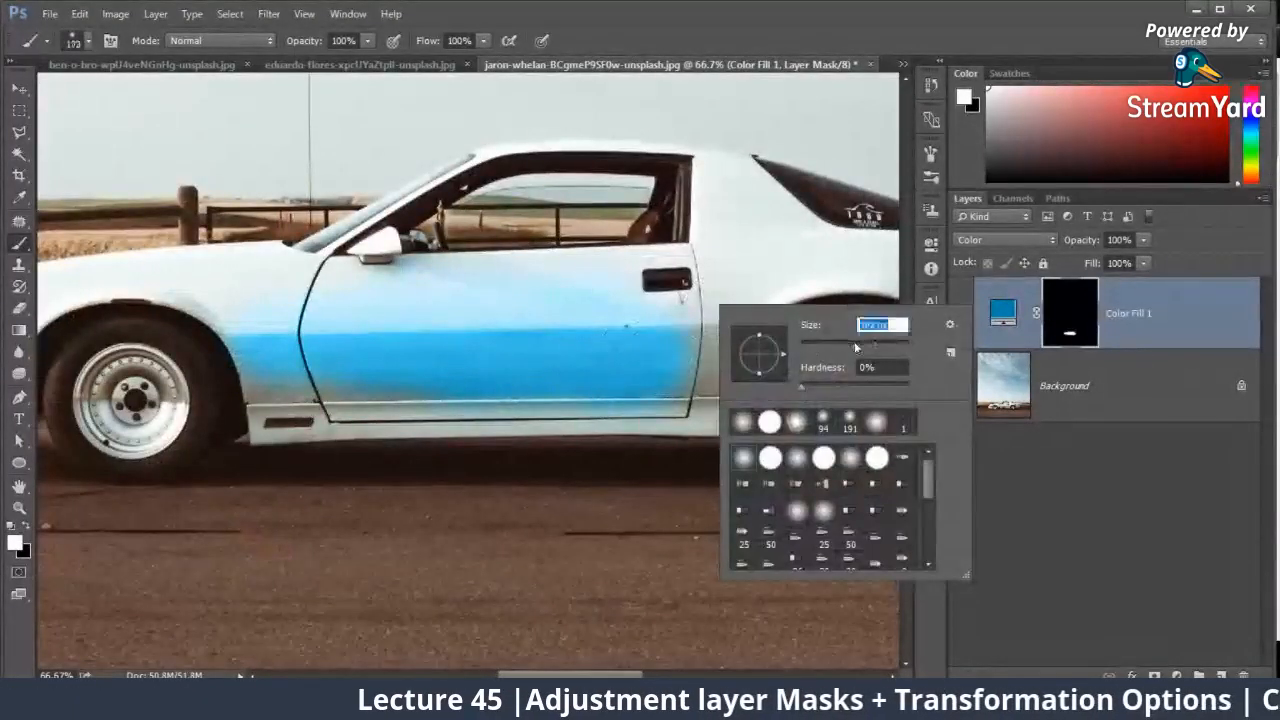
mouse_move(669, 397)
mouse_down()
mouse_move(545, 408)
mouse_move(702, 421)
mouse_move(566, 412)
mouse_up()
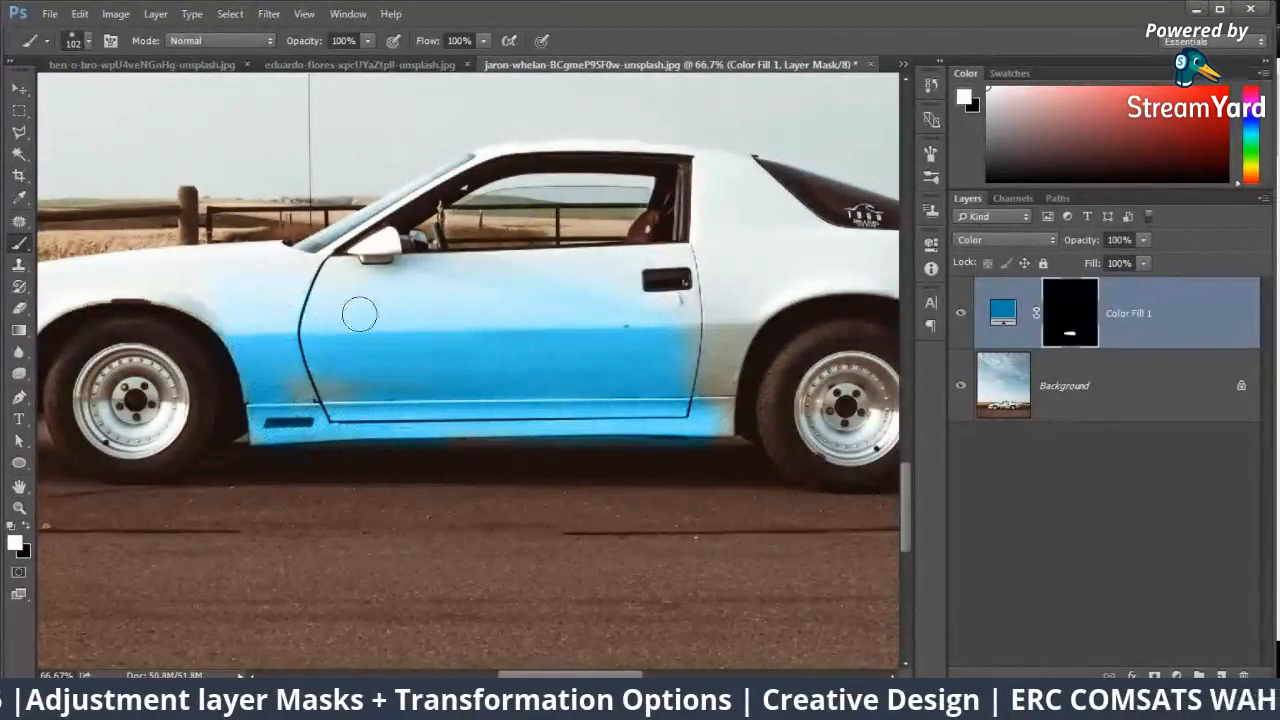
mouse_move(359, 314)
mouse_down()
mouse_move(258, 260)
mouse_move(465, 318)
mouse_move(618, 275)
mouse_up()
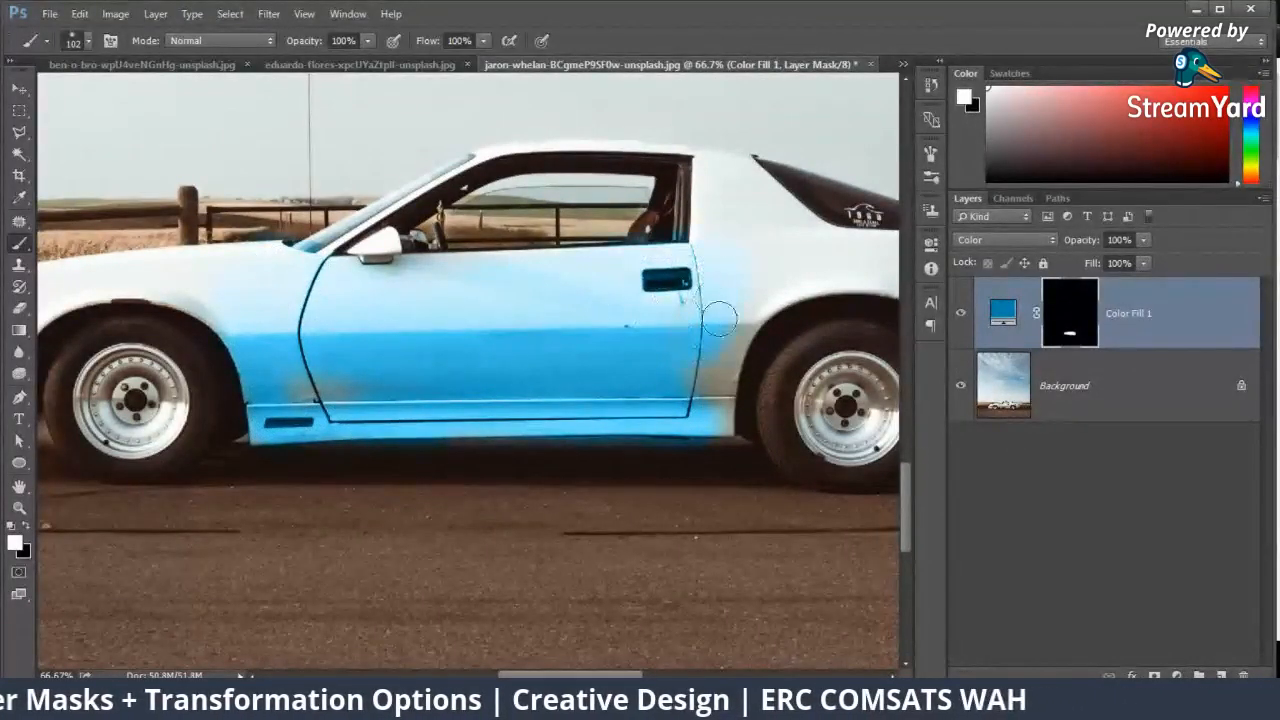
mouse_move(718, 418)
mouse_down()
mouse_move(718, 174)
mouse_move(704, 241)
mouse_up()
drag(836, 257, 711, 304)
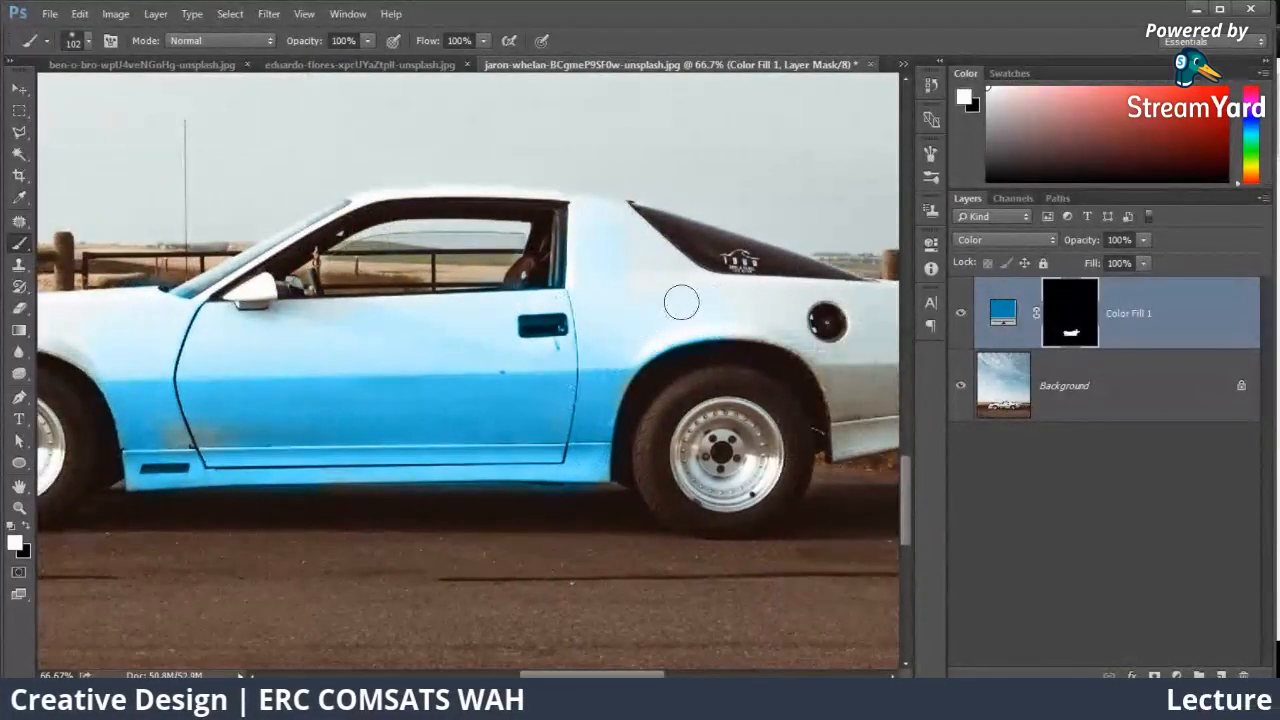
mouse_move(718, 381)
mouse_down()
mouse_move(679, 390)
mouse_move(627, 472)
mouse_move(688, 383)
mouse_move(643, 464)
mouse_move(727, 373)
mouse_move(666, 489)
mouse_up()
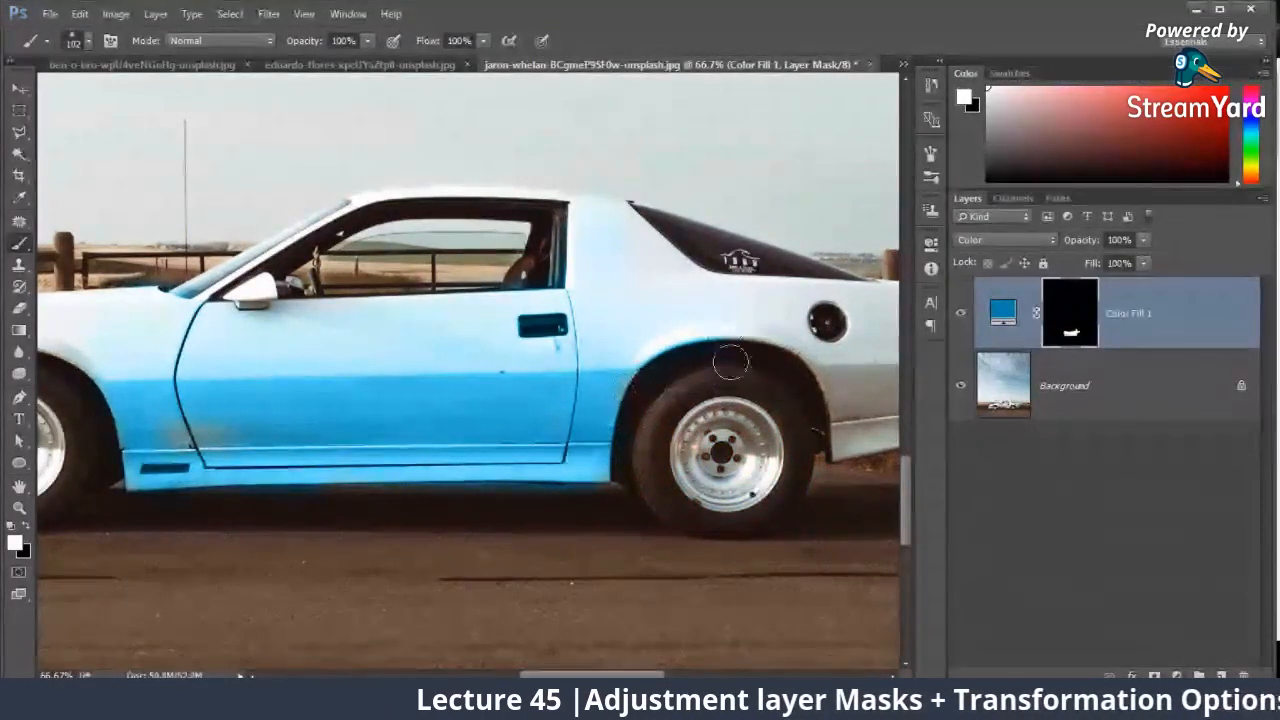
Step: In the red car photo, deselect the selection and paint the front wheel arch and lower bumper edge white on the Hue/Saturation mask with a 38 px brush
click(449, 63)
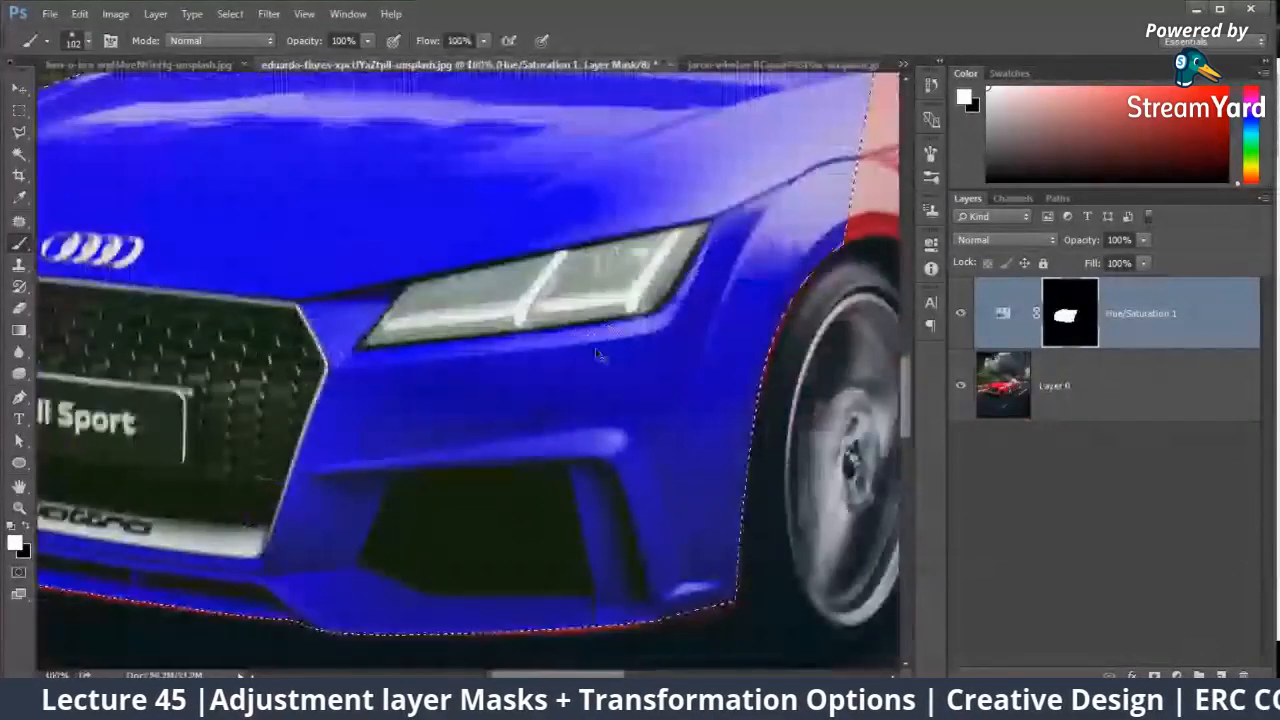
key(ctrl+d)
drag(703, 303, 482, 277)
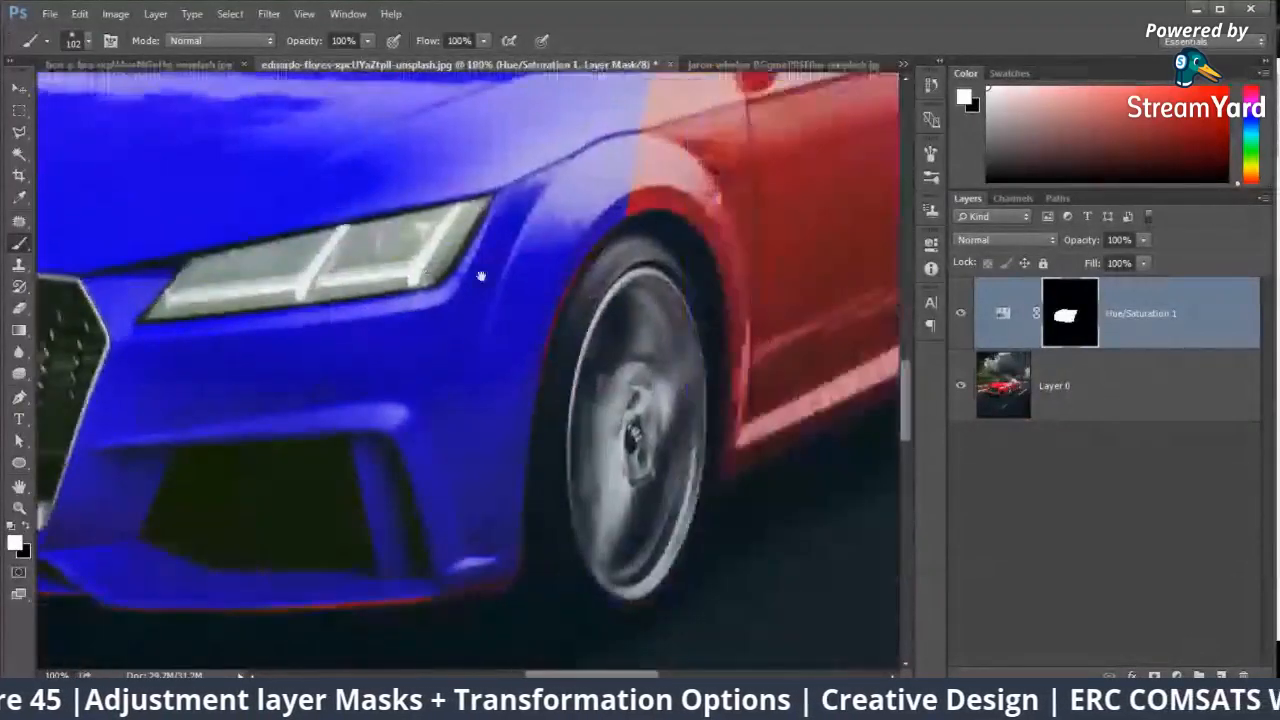
right_click(792, 307)
text(38)
key(Return)
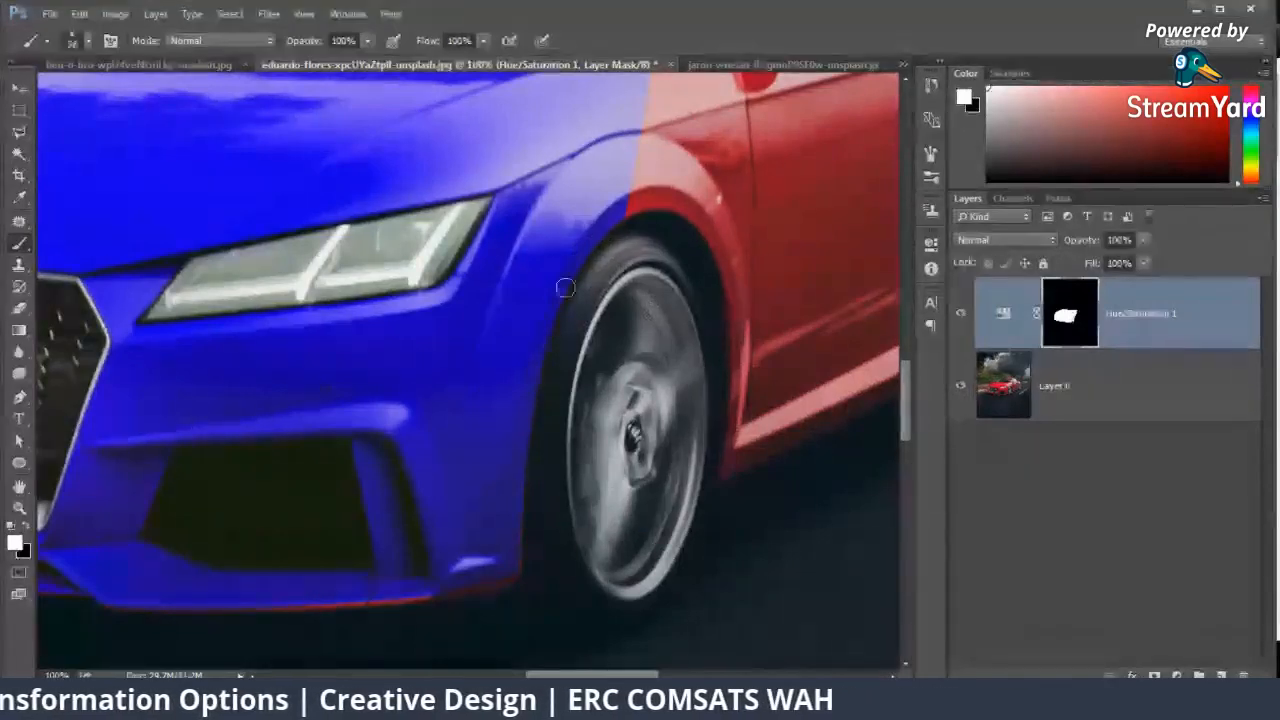
drag(342, 600, 640, 586)
drag(329, 535, 593, 563)
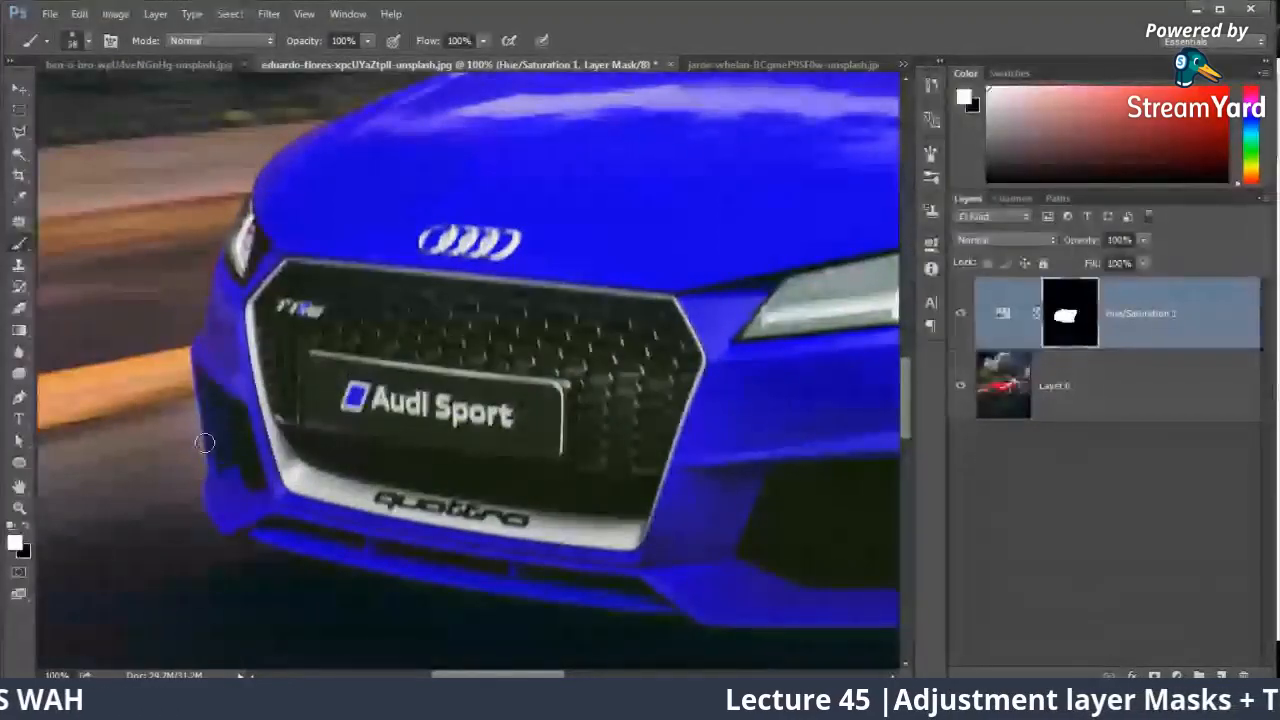
Step: Clean the blue spill off the road beside the front bumper's outer corner by painting black on the mask with a 15 px soft brush
drag(214, 409, 631, 269)
key(ctrl+plus)
key(ctrl+plus)
key(ctrl+plus)
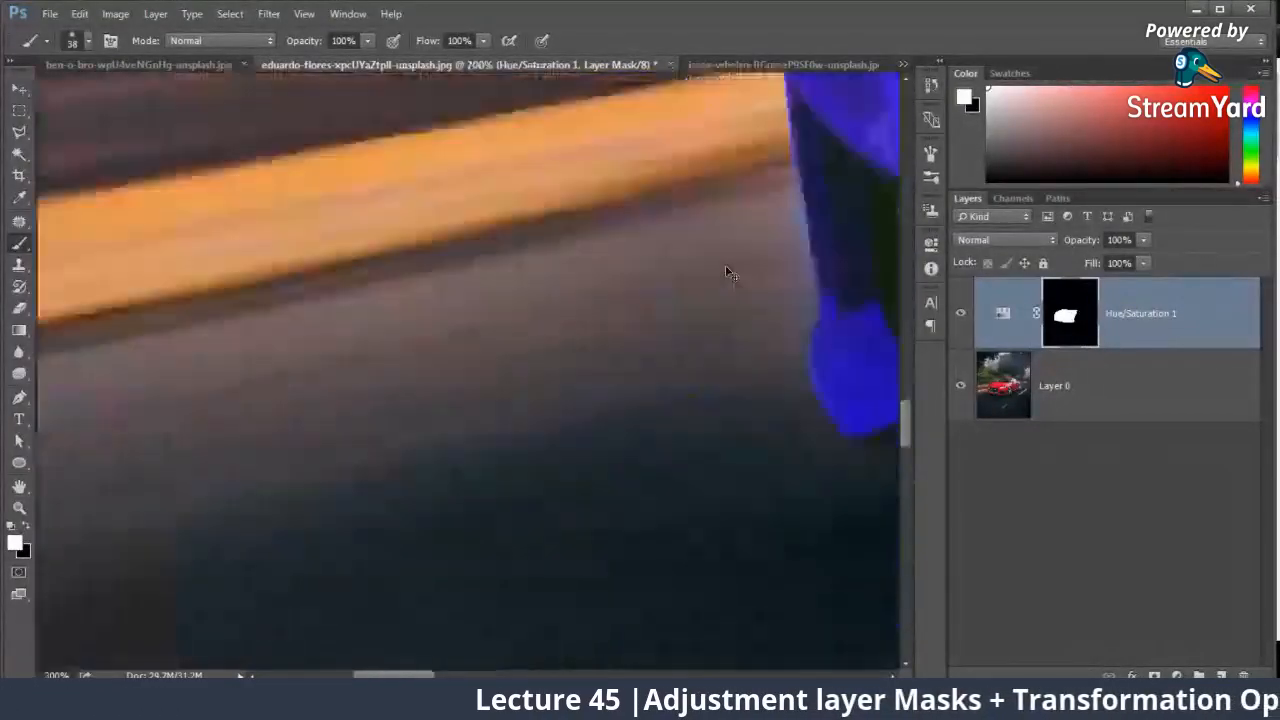
drag(726, 266, 335, 368)
drag(591, 261, 563, 297)
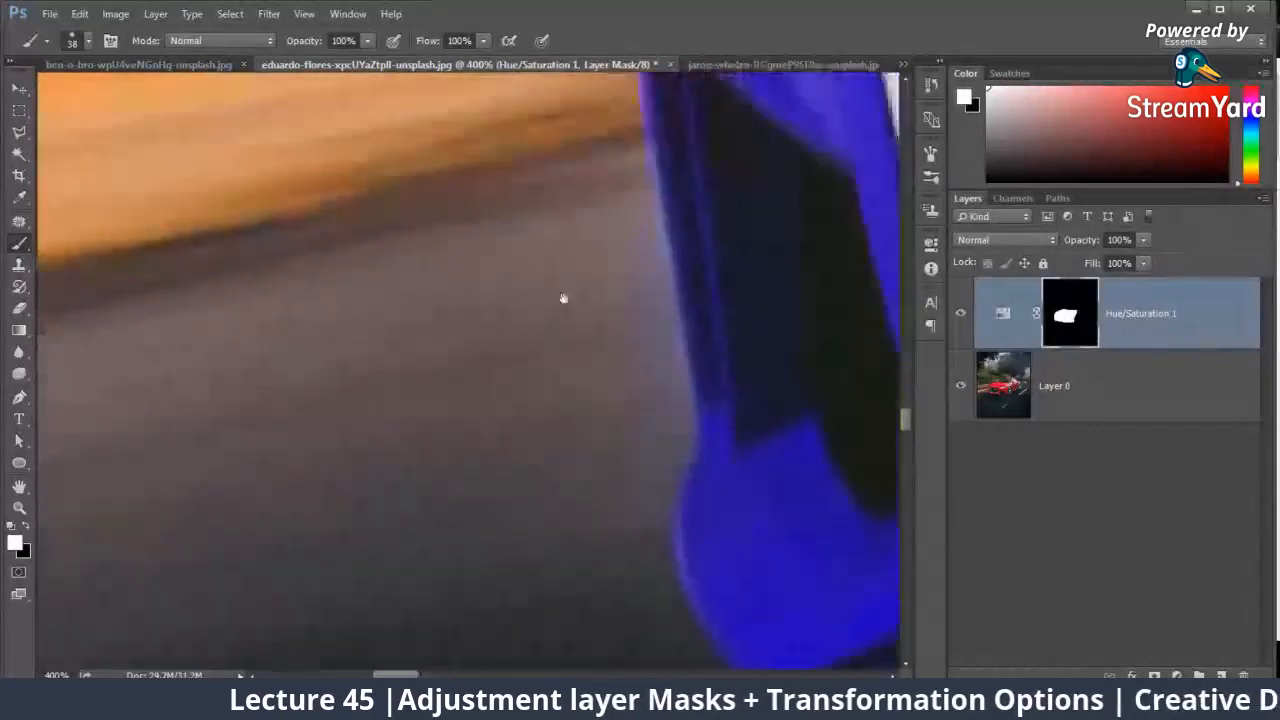
right_click(694, 194)
click(833, 226)
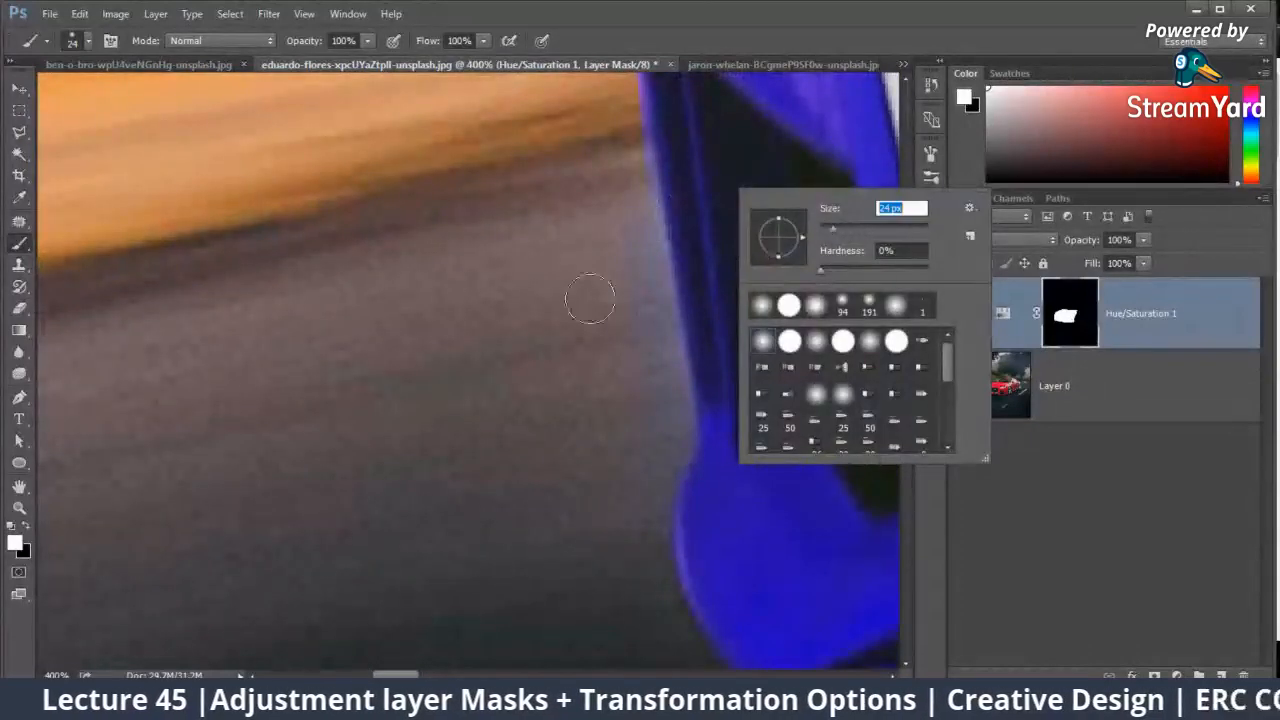
click(26, 526)
right_click(672, 203)
click(760, 243)
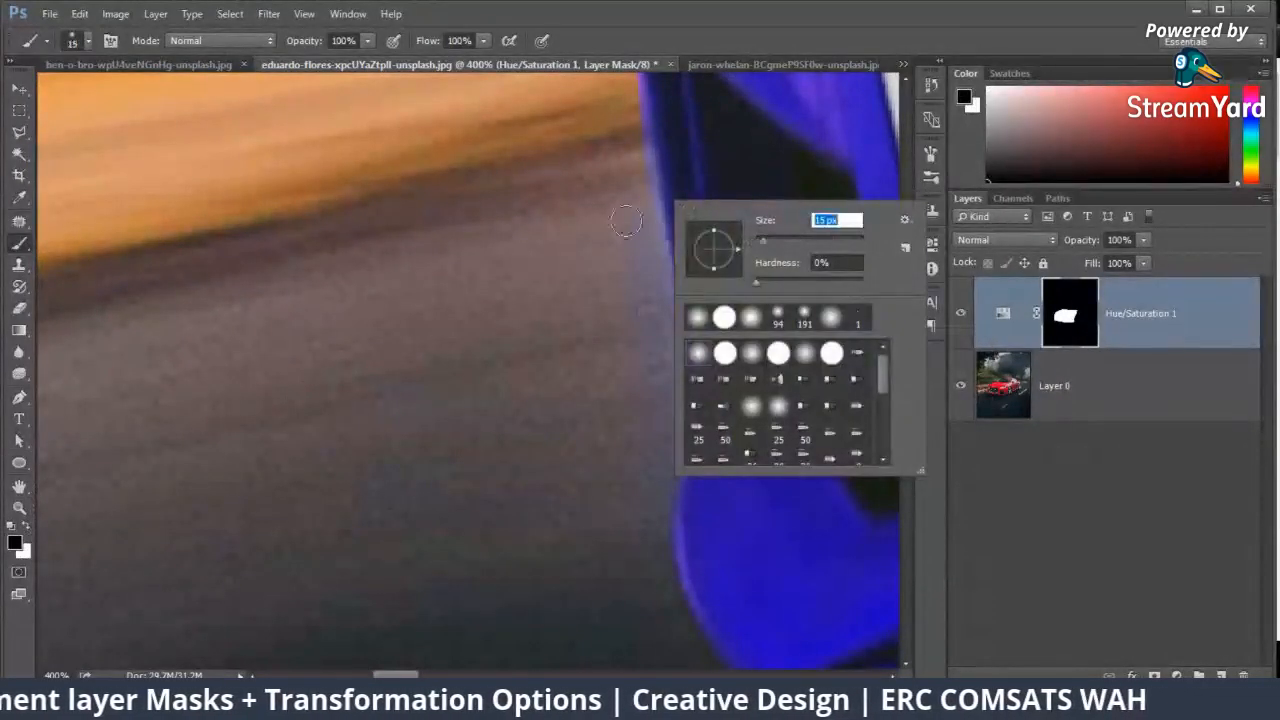
mouse_move(629, 214)
mouse_down()
mouse_move(654, 340)
mouse_move(606, 477)
mouse_up()
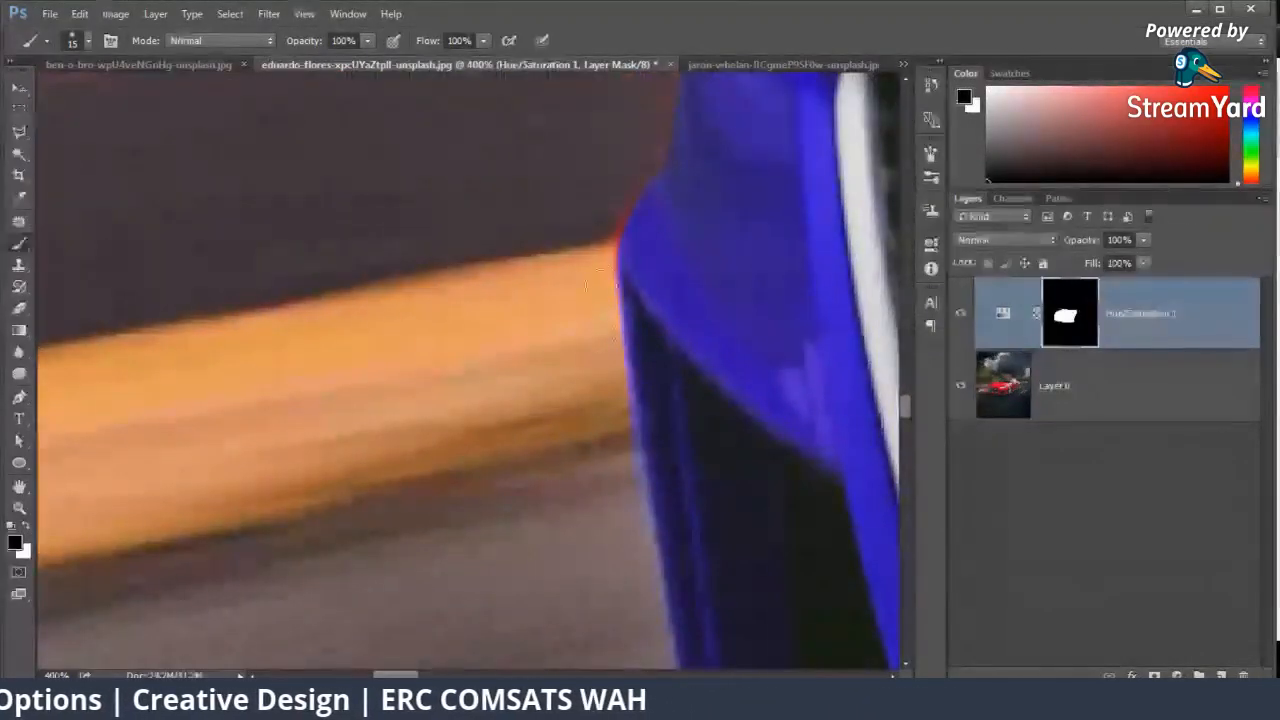
Step: Paint the red fringe along the bumper's outer edge up to the far headlight white on the mask with a 7 px brush
click(27, 526)
right_click(651, 230)
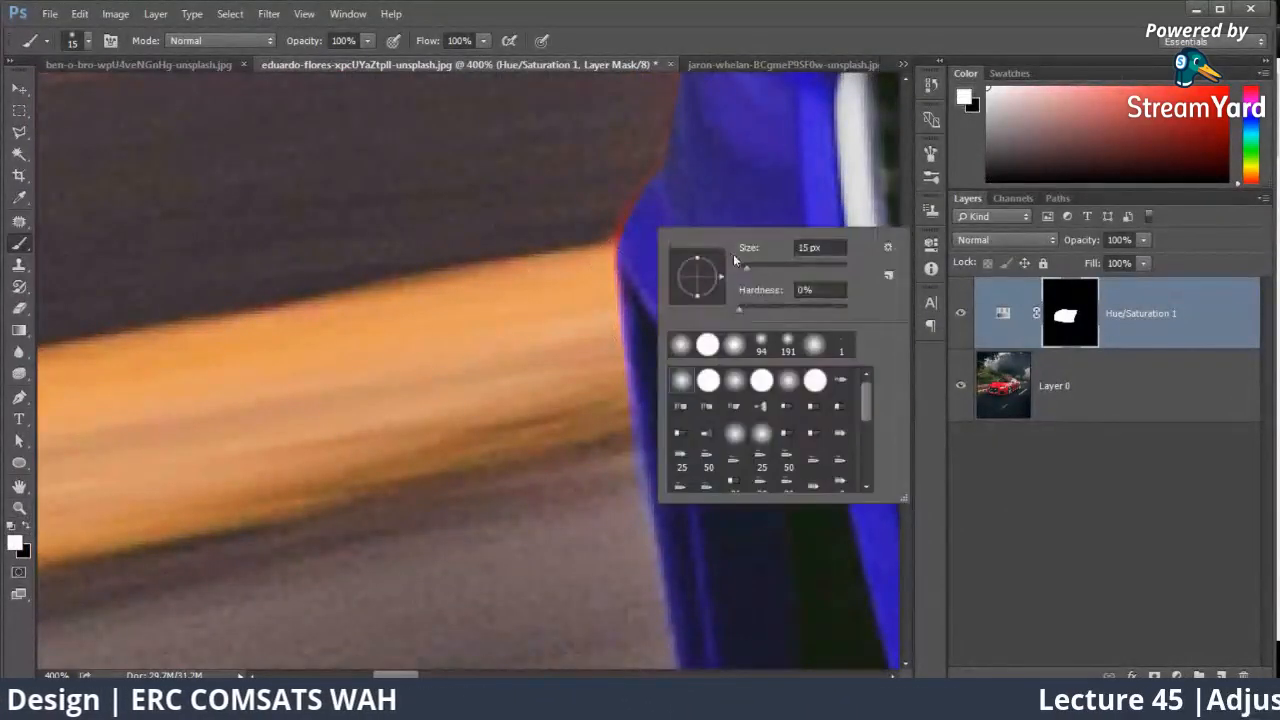
click(742, 267)
drag(624, 288, 626, 309)
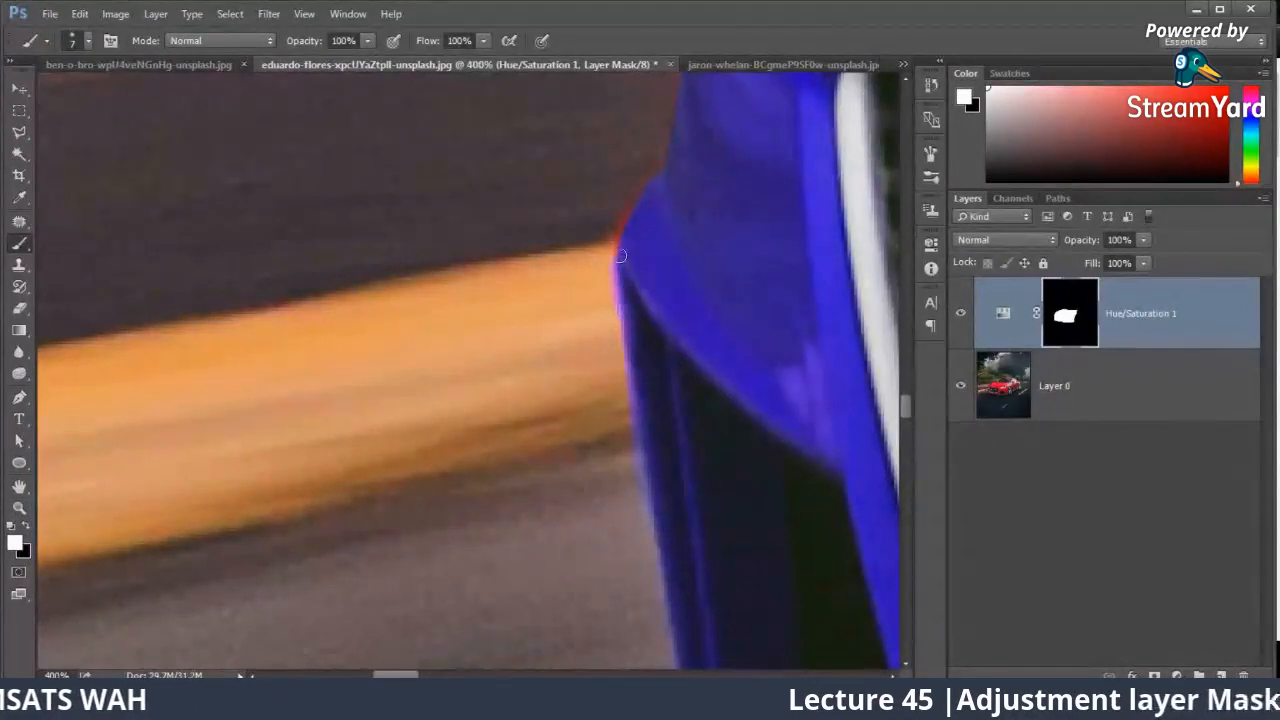
drag(706, 115, 646, 400)
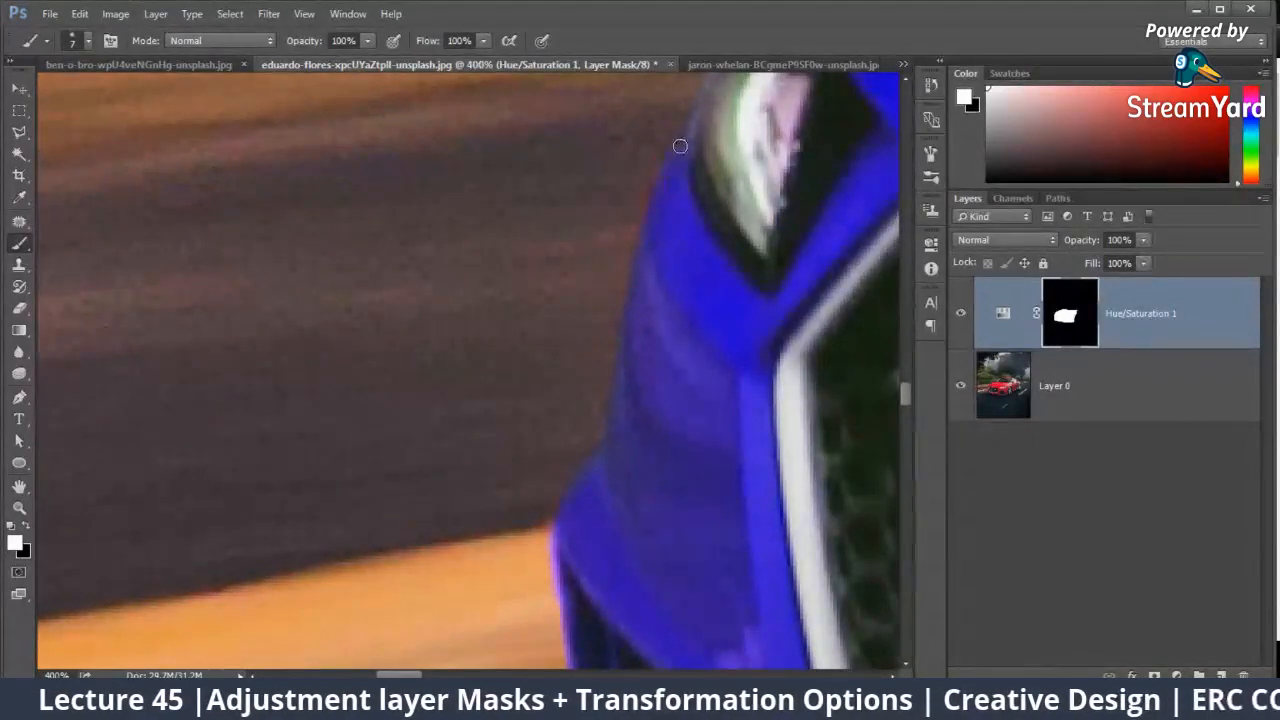
drag(680, 146, 557, 387)
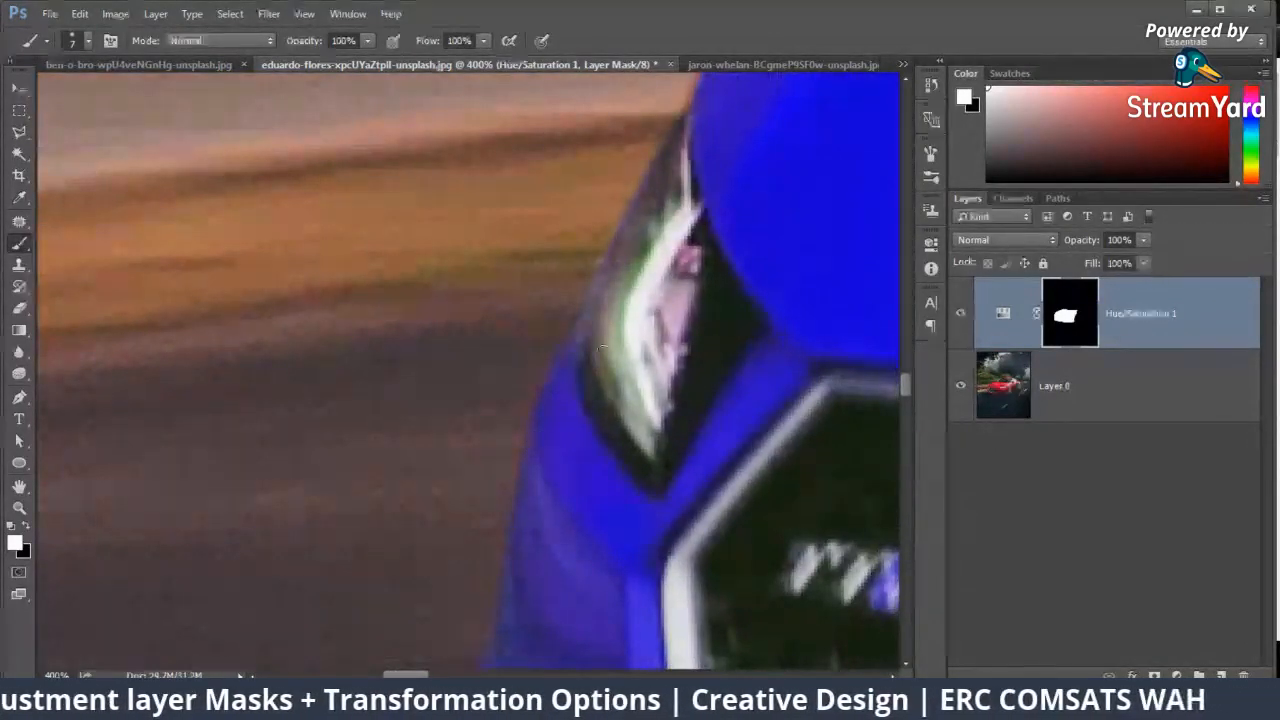
Step: Paint the remaining red fringe along the hood's outer edge white on the mask, from the far headlight to the windshield base
mouse_move(803, 148)
mouse_down()
mouse_move(673, 293)
mouse_move(639, 386)
mouse_move(524, 446)
mouse_up()
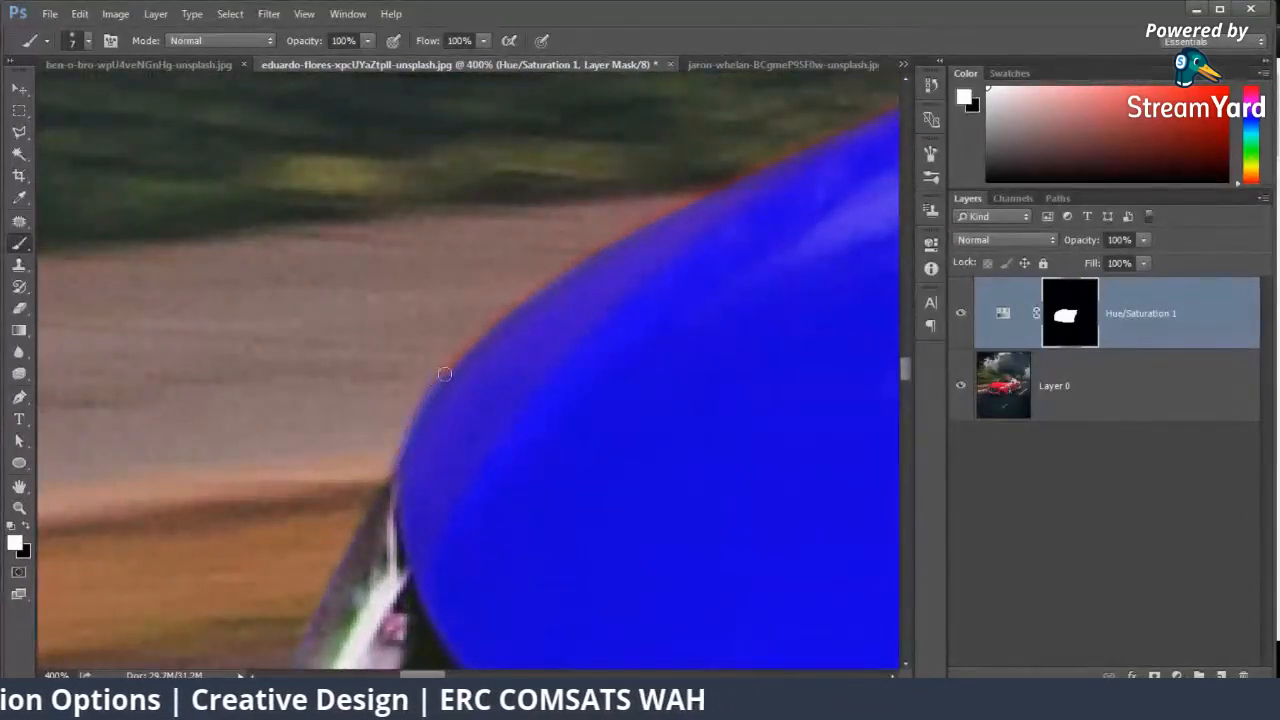
drag(634, 276, 454, 416)
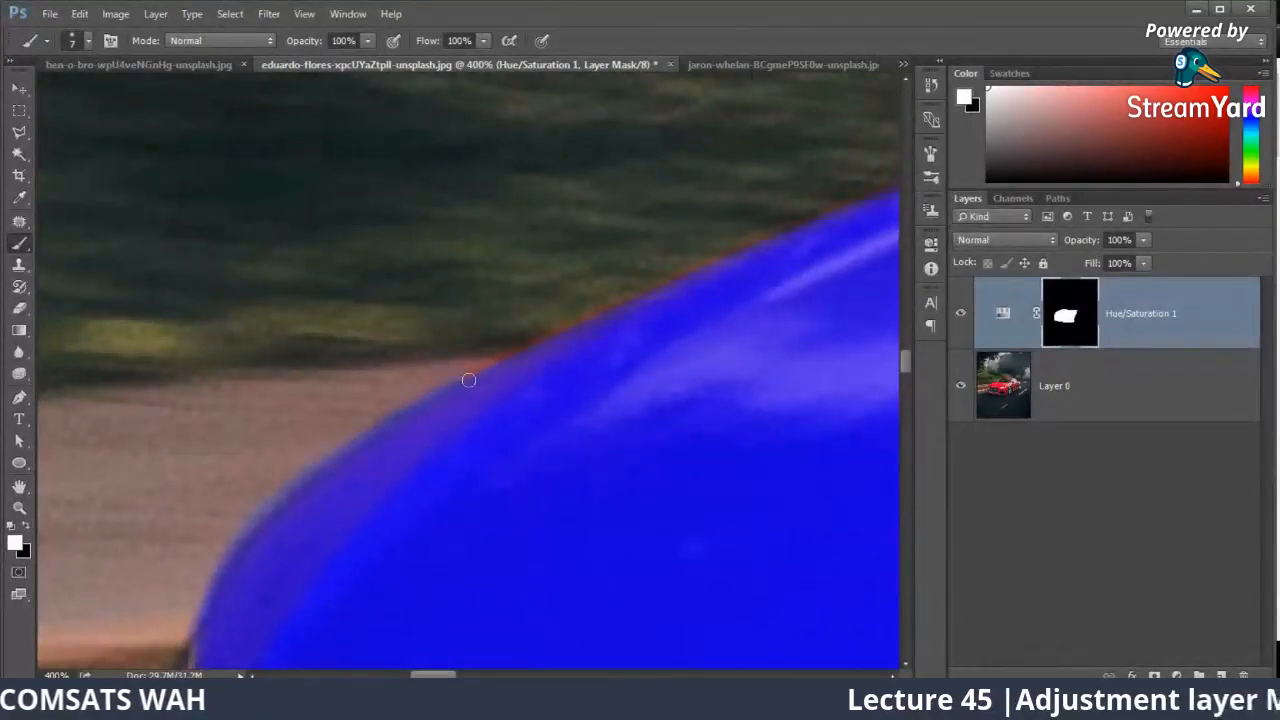
drag(624, 308, 293, 514)
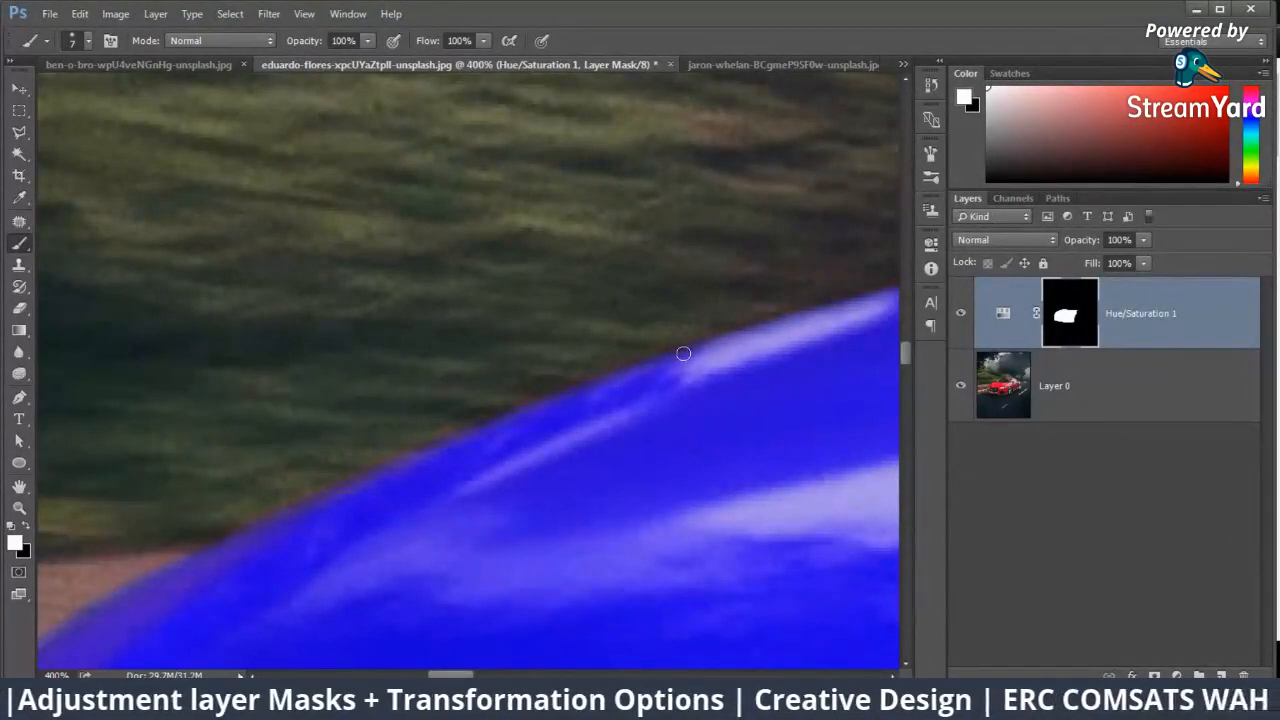
drag(683, 353, 189, 442)
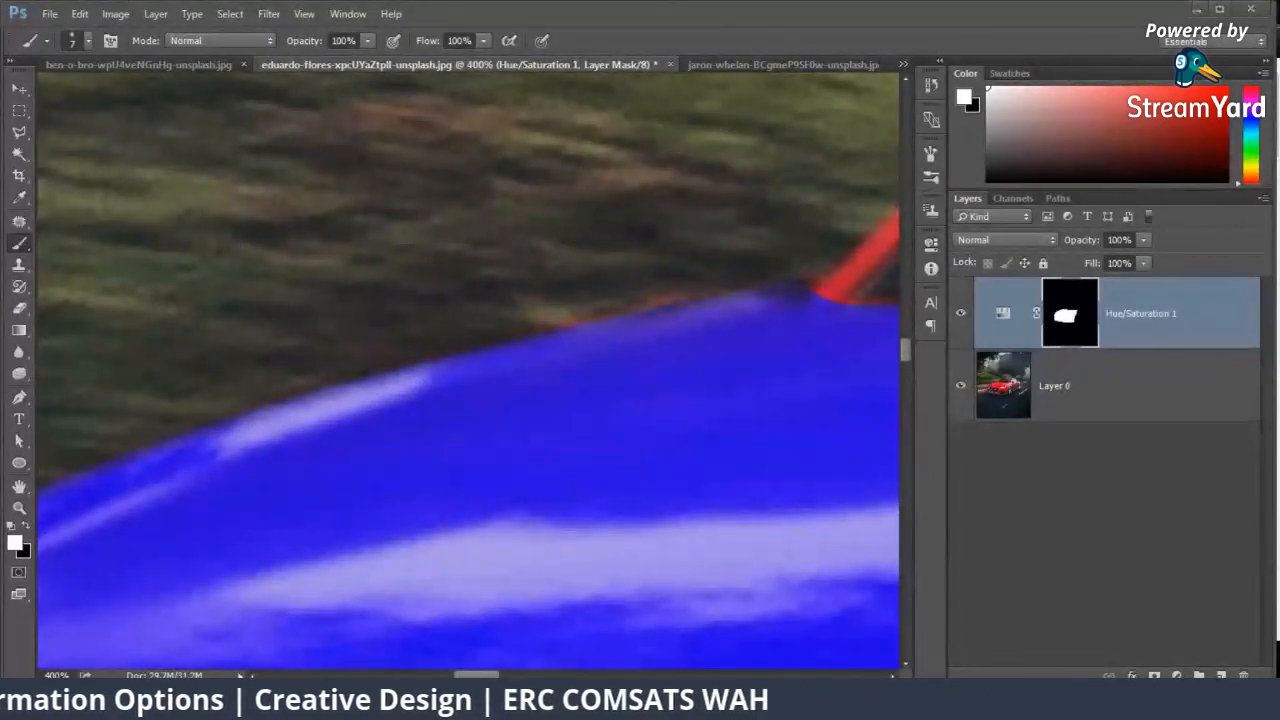
Step: Switch to StreamYard in the browser to check the live-stream comments and return to Photoshop
mouse_move(171, 700)
click(171, 614)
click(102, 7)
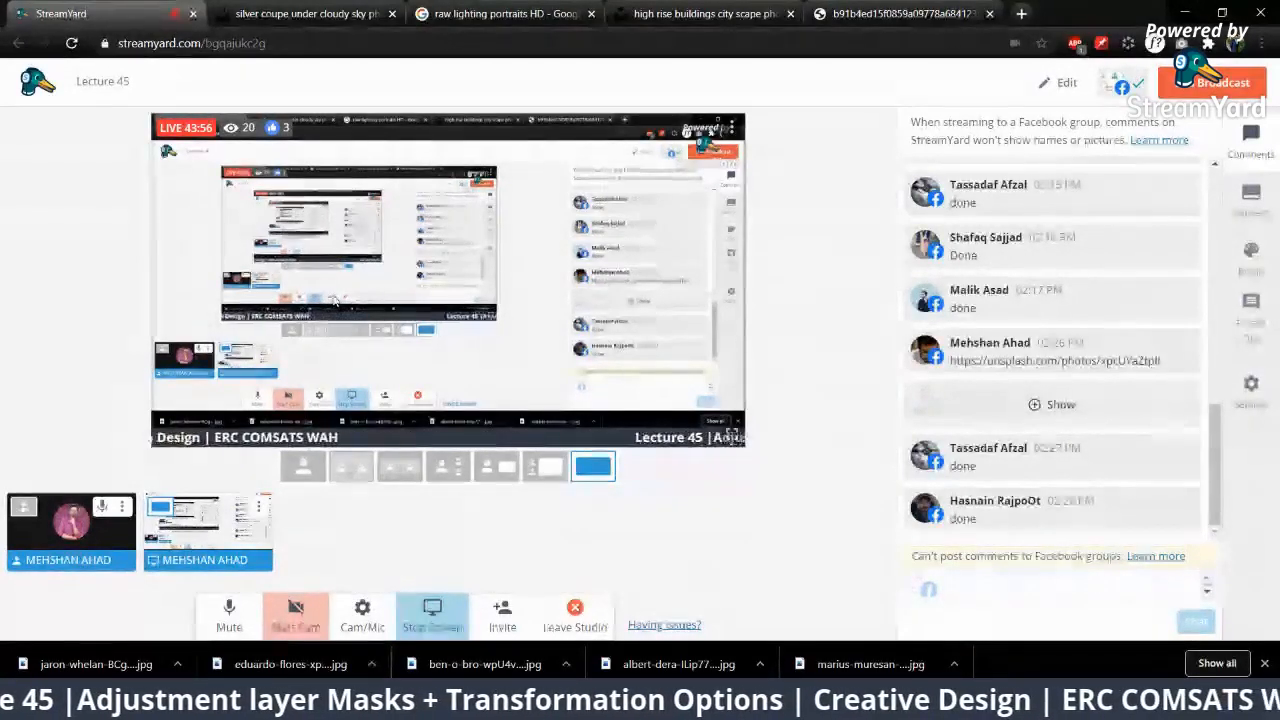
key(alt+Tab)
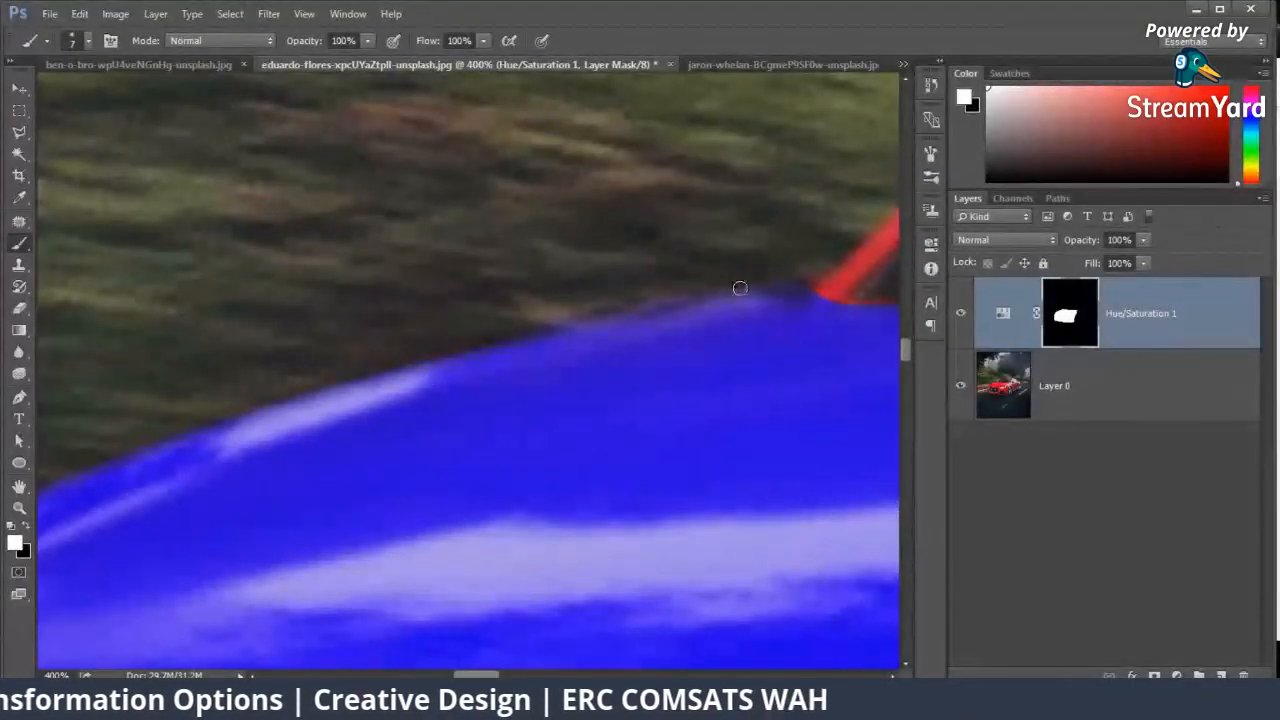
Step: Paint the far windshield pillar white on the Hue/Saturation mask, undoing the stroke that strays onto the grass
mouse_move(810, 288)
mouse_down()
mouse_move(371, 459)
mouse_move(428, 424)
mouse_up()
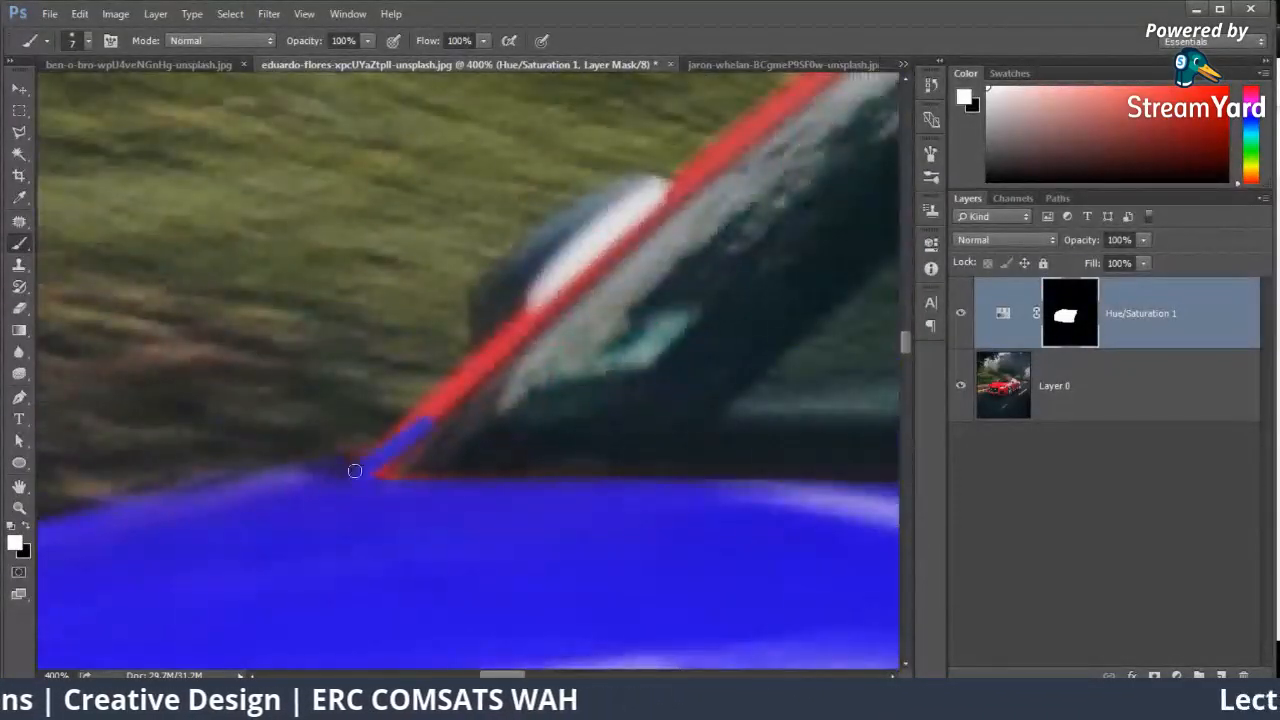
mouse_move(355, 471)
mouse_down()
mouse_move(585, 275)
mouse_move(420, 450)
mouse_up()
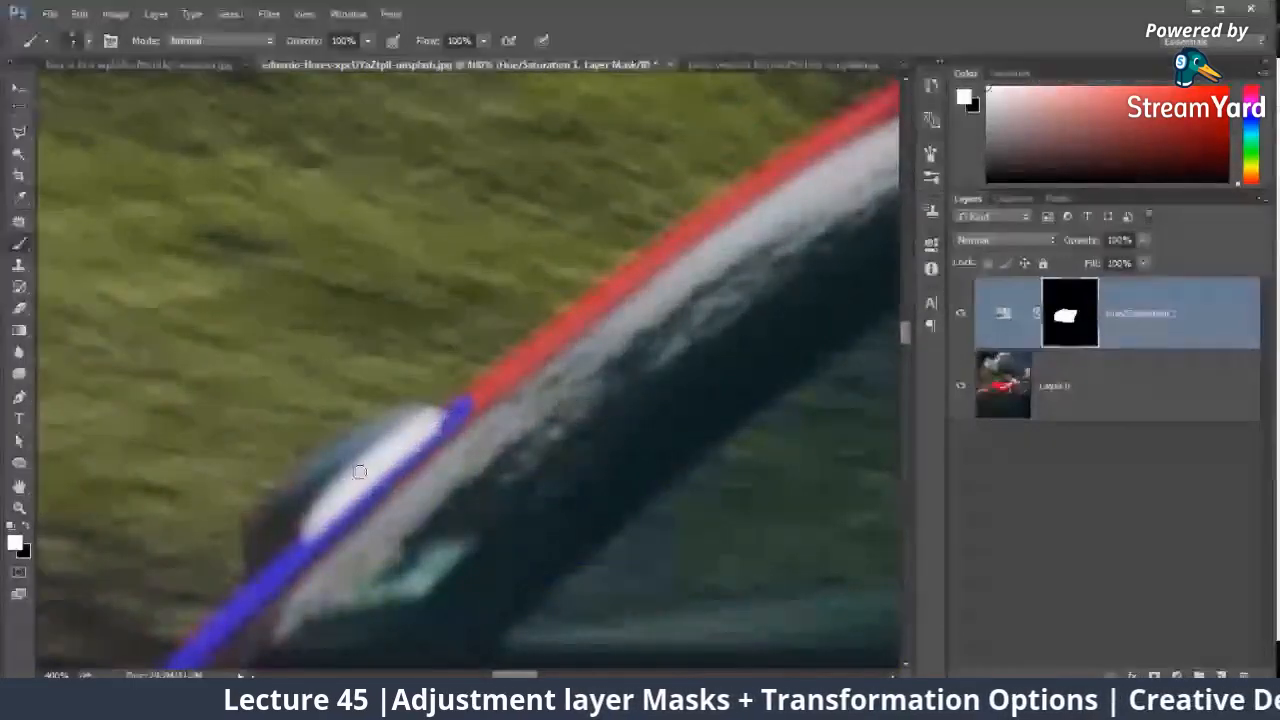
drag(460, 400, 633, 295)
drag(650, 270, 486, 420)
drag(509, 366, 525, 339)
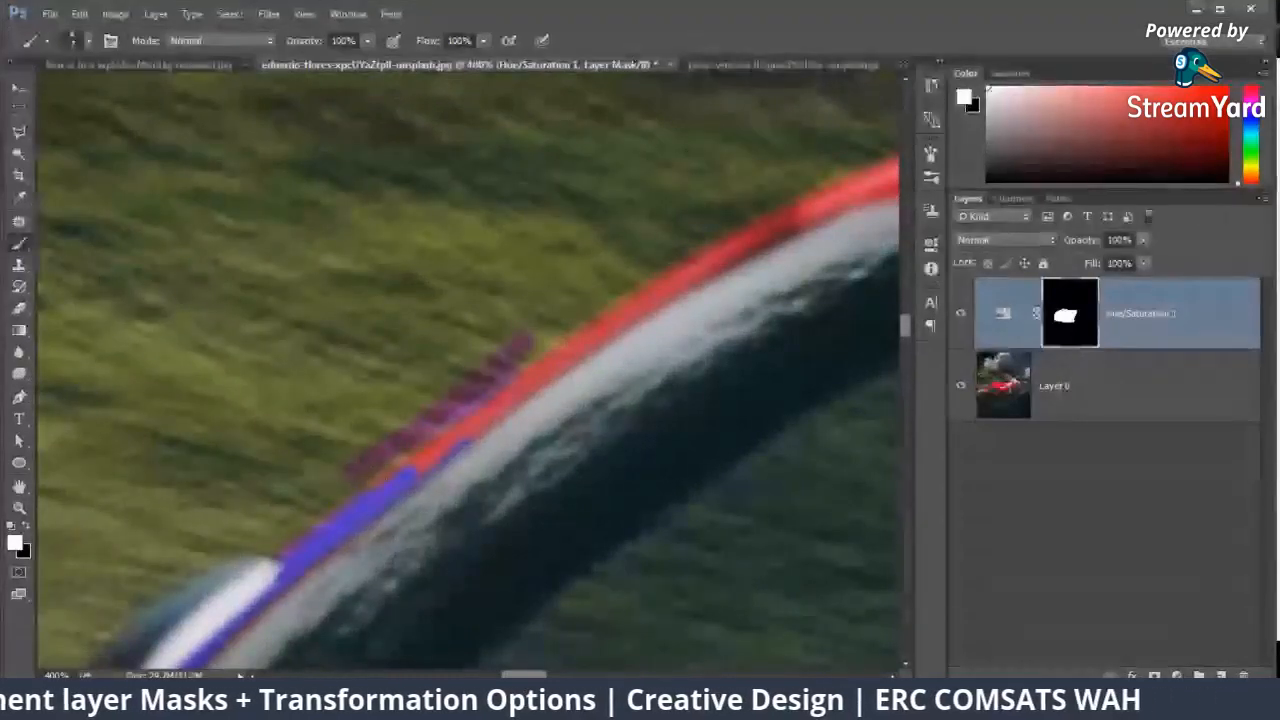
key(ctrl+z)
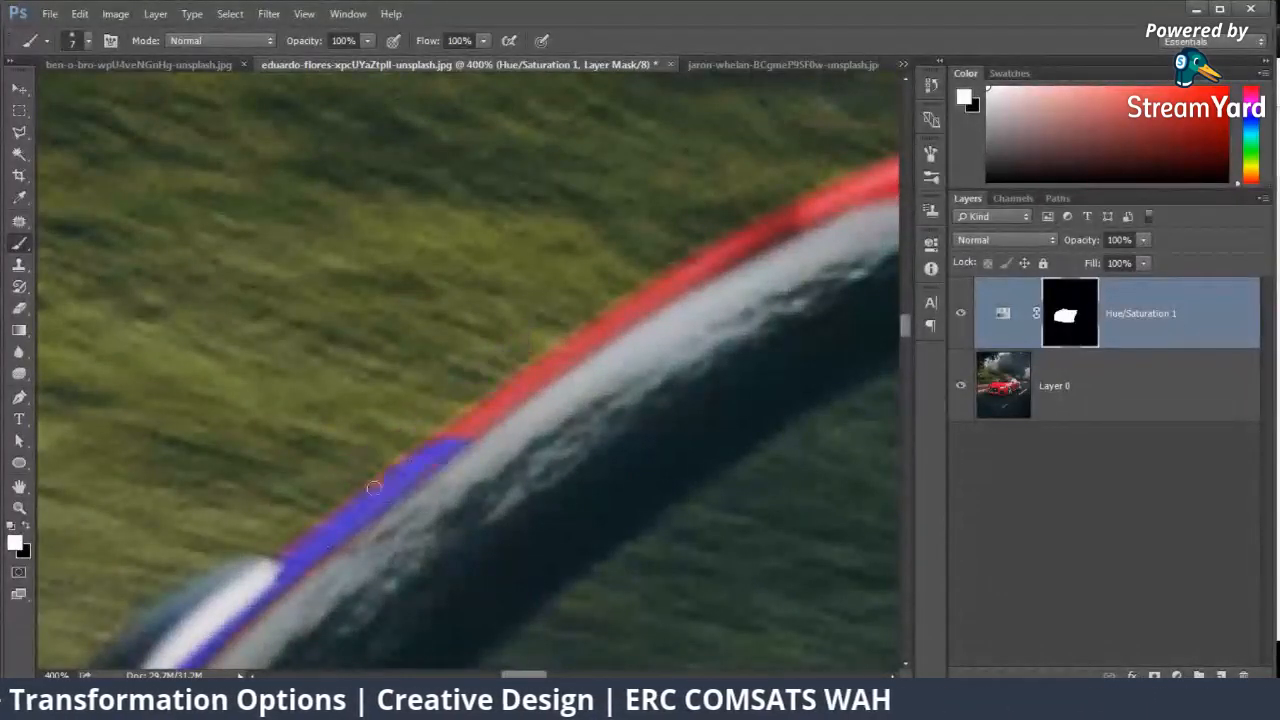
drag(468, 440, 411, 465)
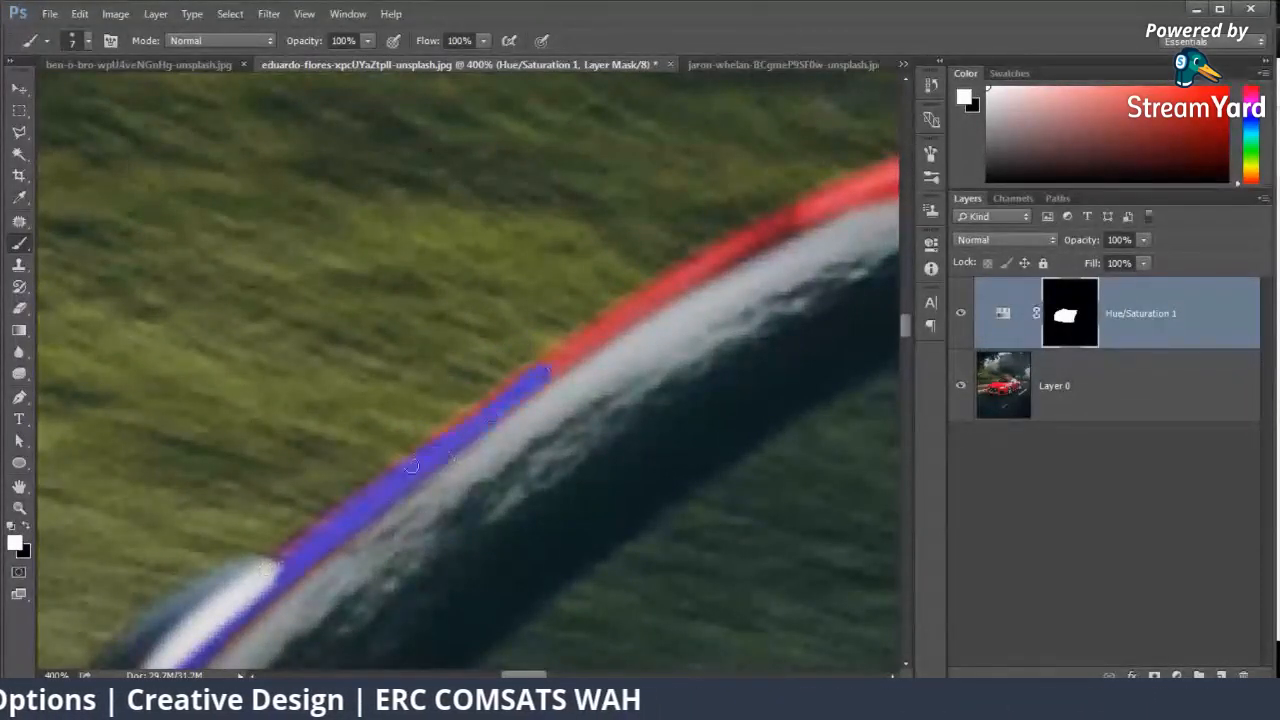
drag(589, 346, 723, 254)
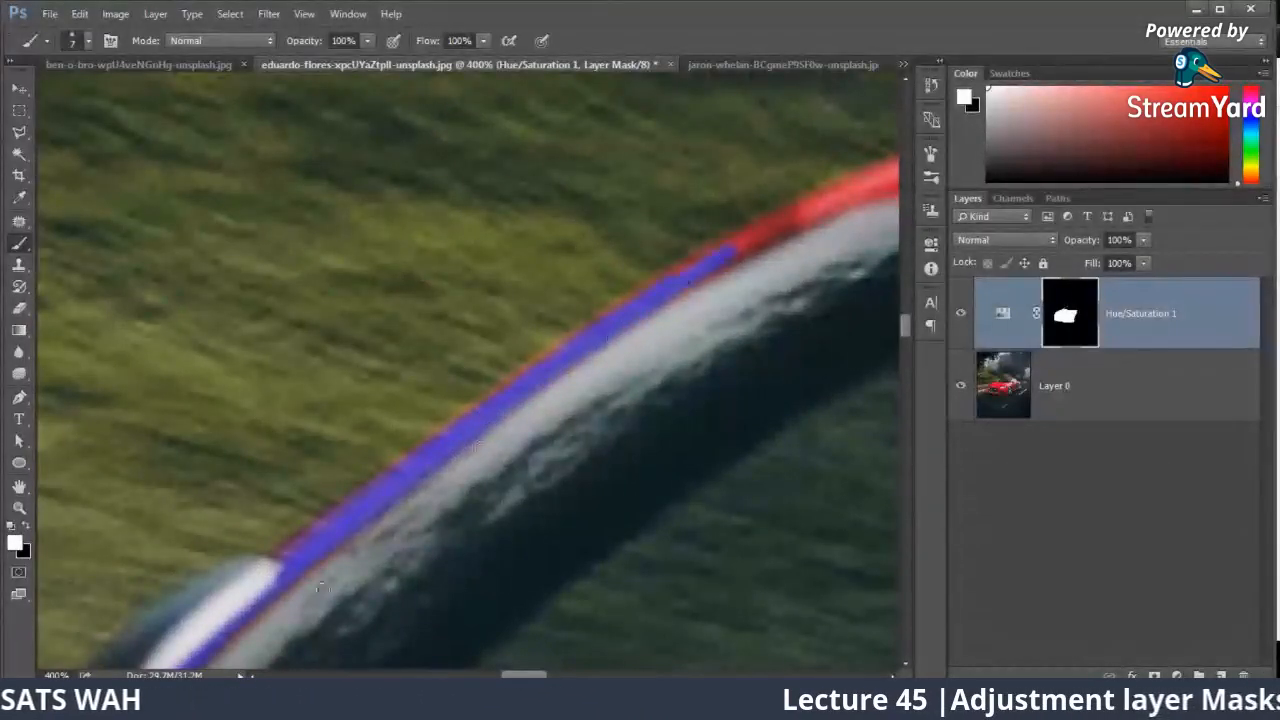
Step: Review the whole recolored car, check the live-stream comments in StreamYard and return to Photoshop
key(ctrl+0)
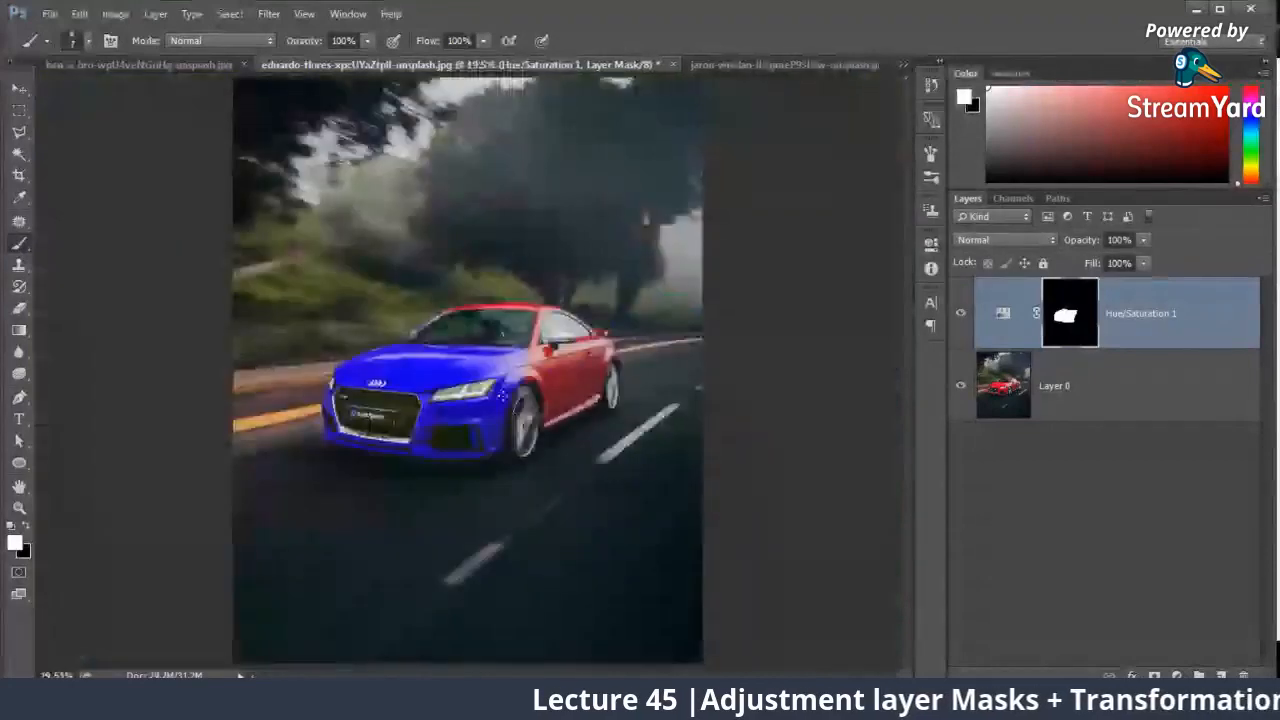
key(ctrl+plus)
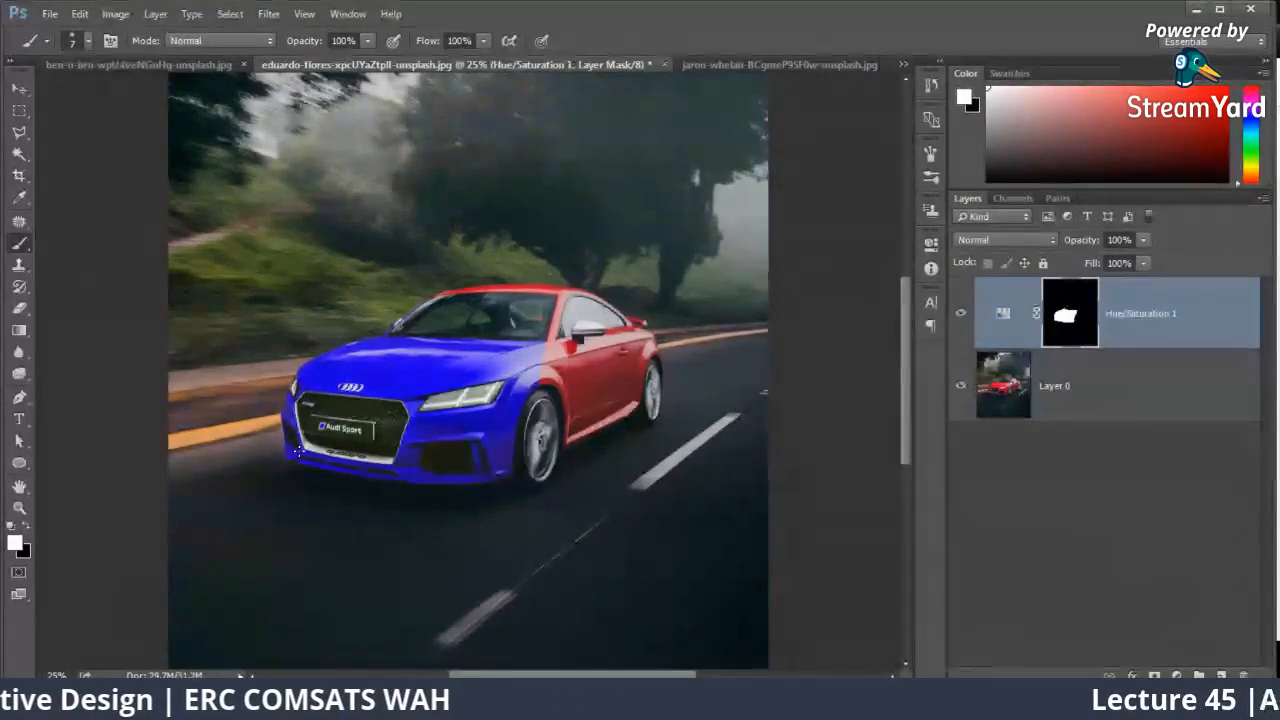
scroll(298, 452, up, 1)
mouse_move(135, 704)
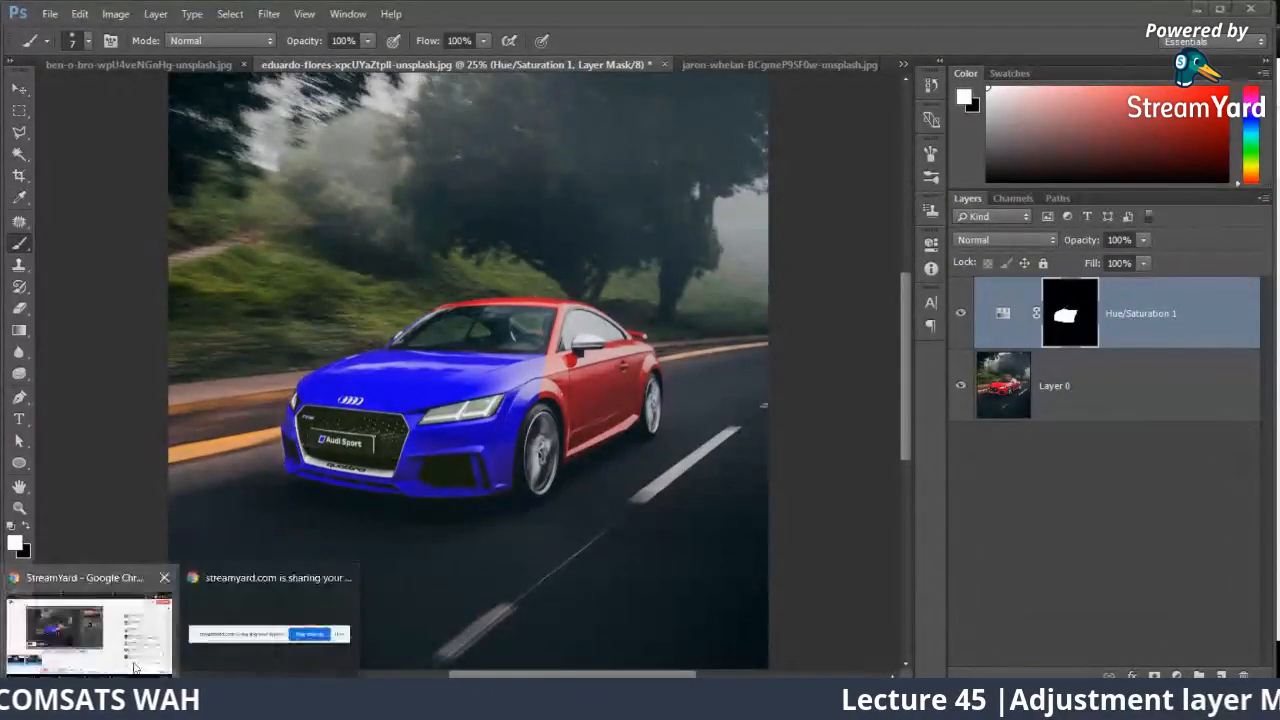
click(137, 664)
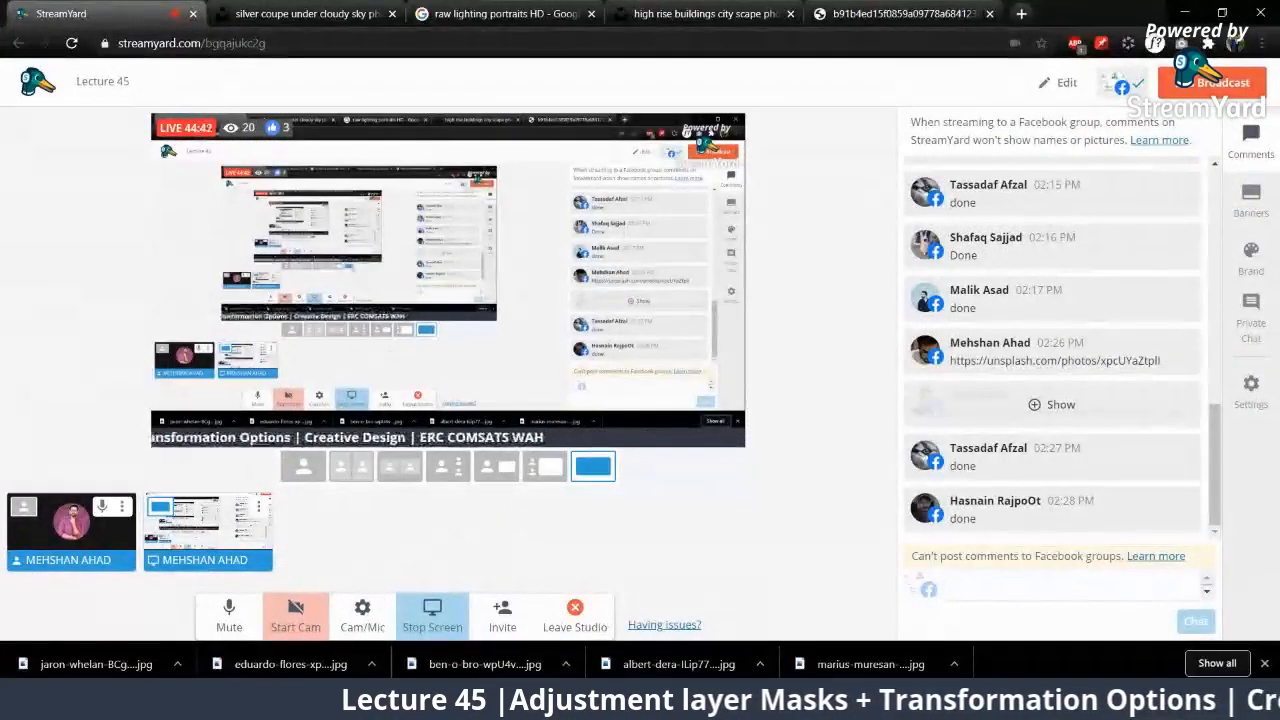
key(alt+Tab)
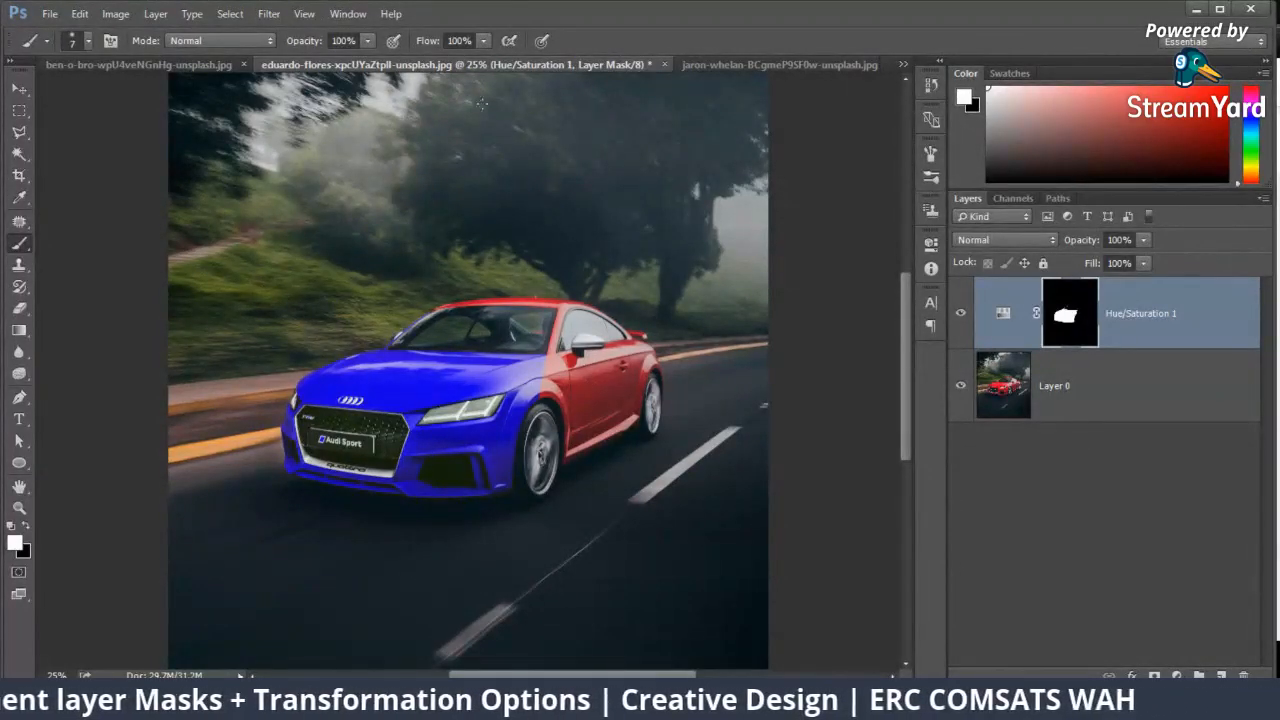
Step: Switch past the city image to the portrait photo of the bearded man and frame his face at 25% zoom
click(140, 64)
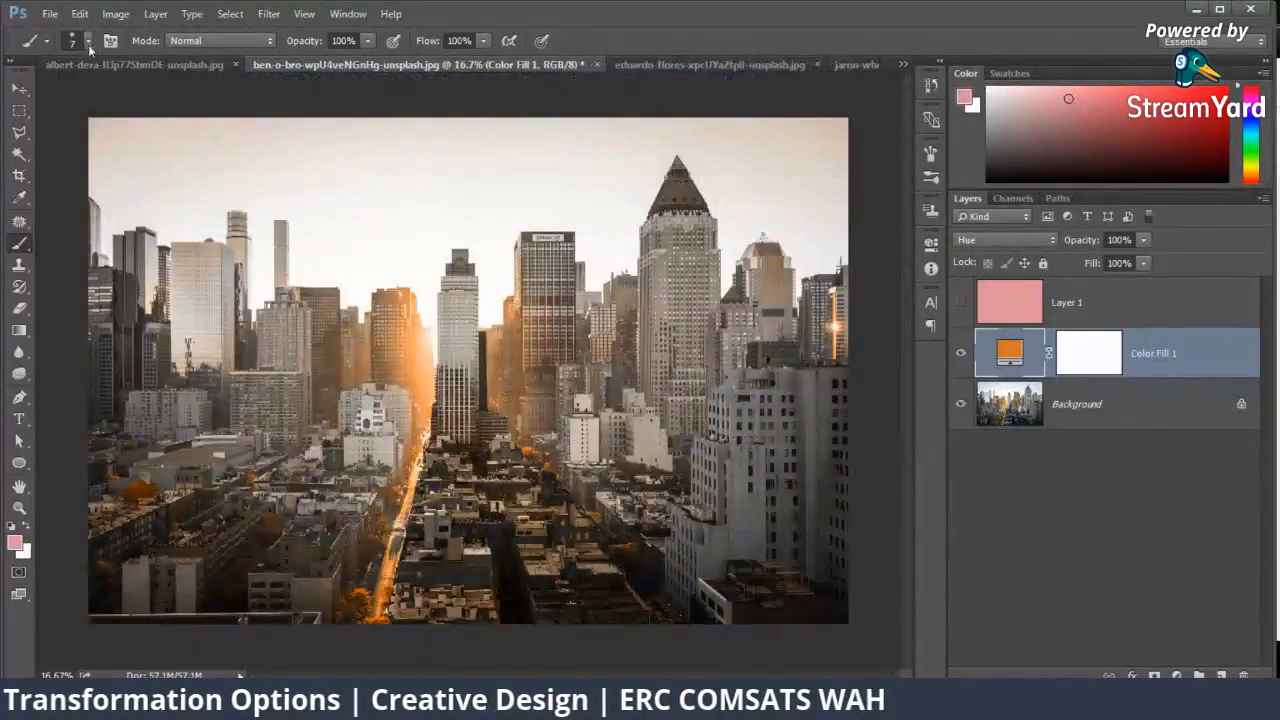
click(134, 64)
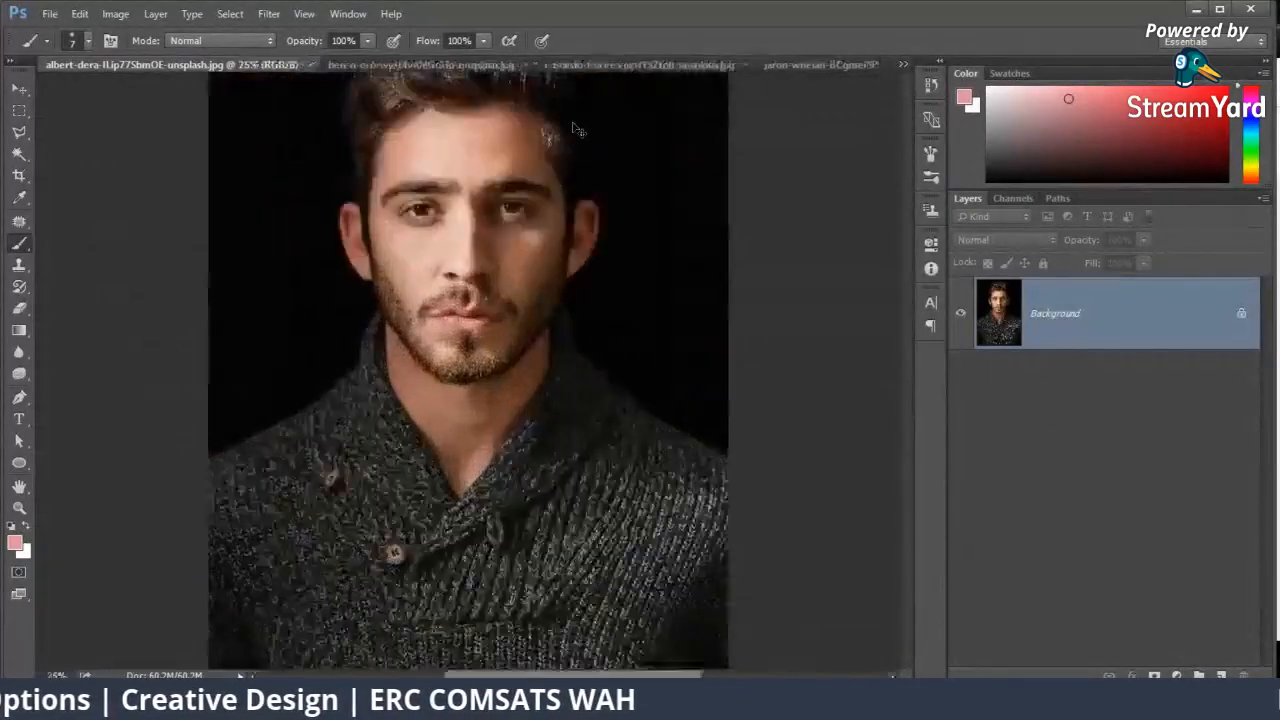
key(ctrl+plus)
key(ctrl+plus)
drag(560, 130, 565, 499)
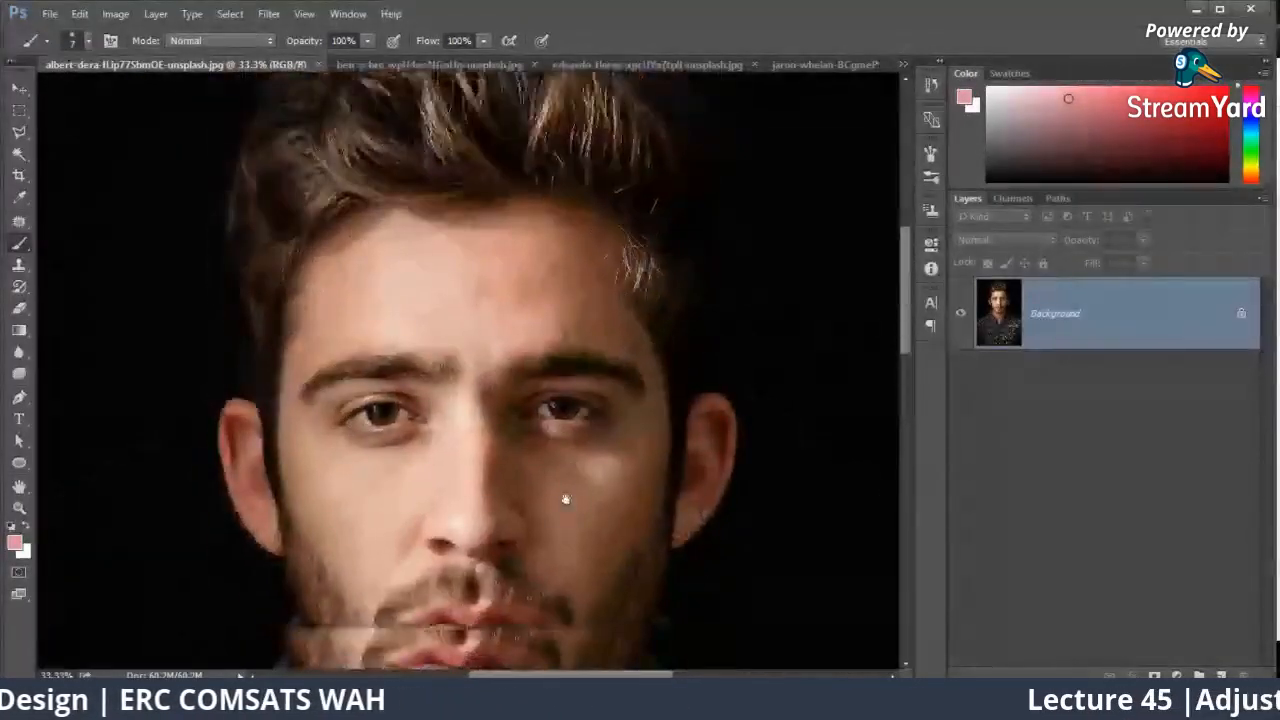
key(ctrl+minus)
key(ctrl+minus)
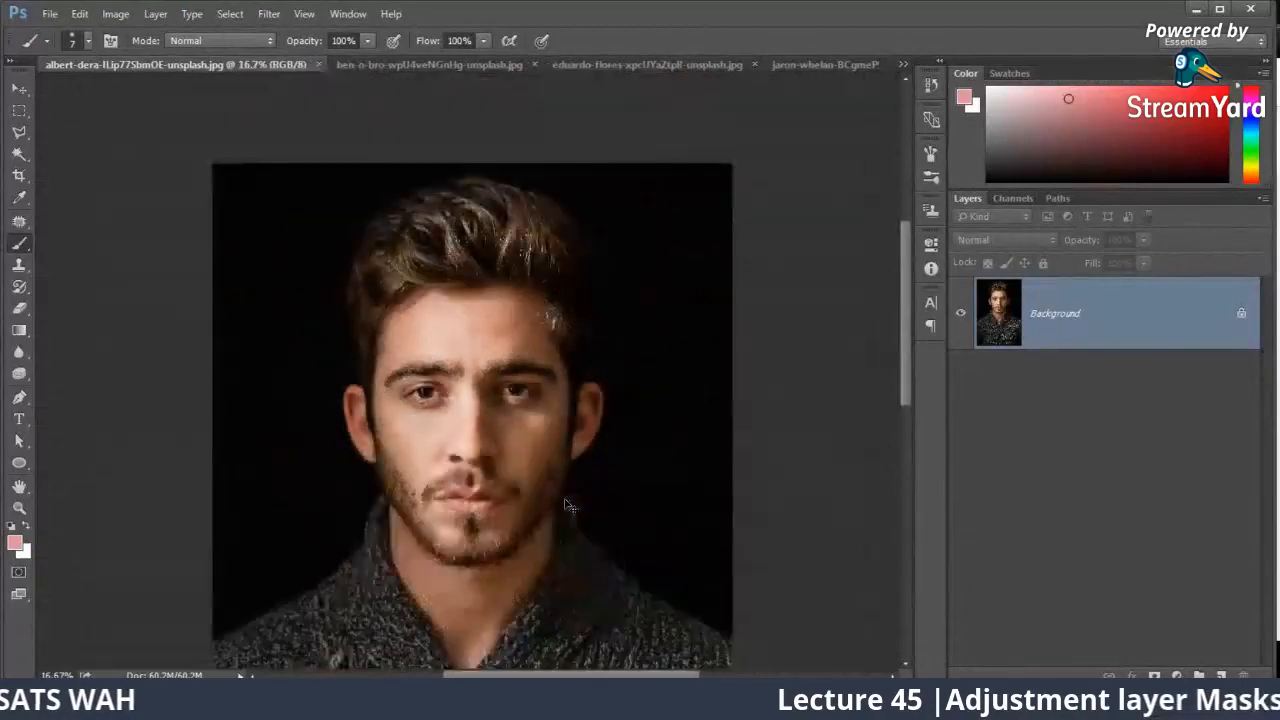
key(ctrl+plus)
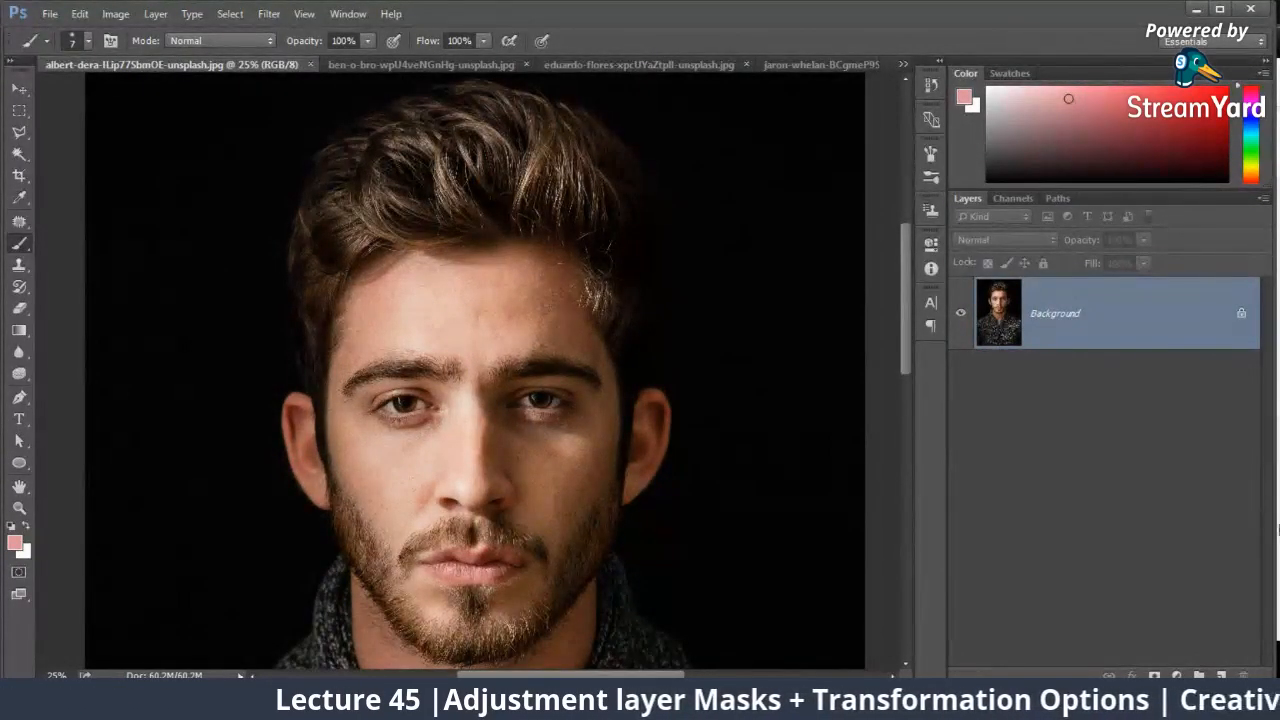
Step: Turn on the Windows mobile hotspot in the Action Center and return to Photoshop
click(1257, 703)
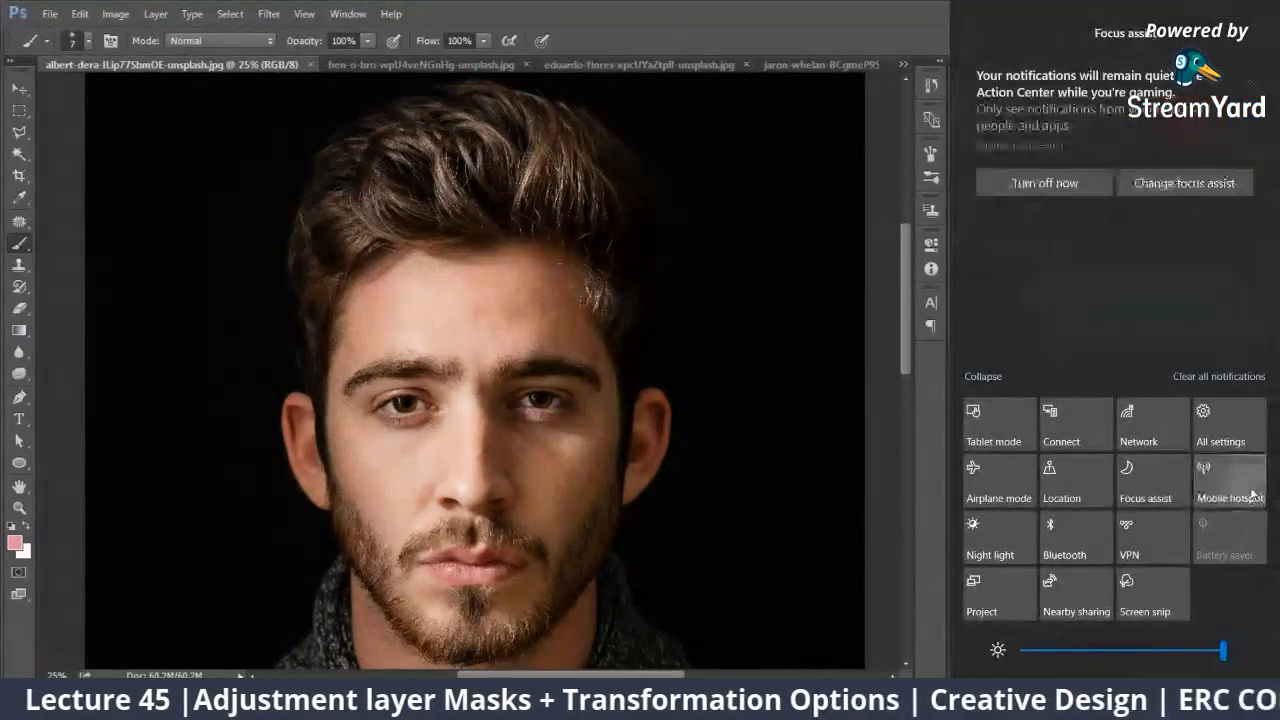
click(1252, 496)
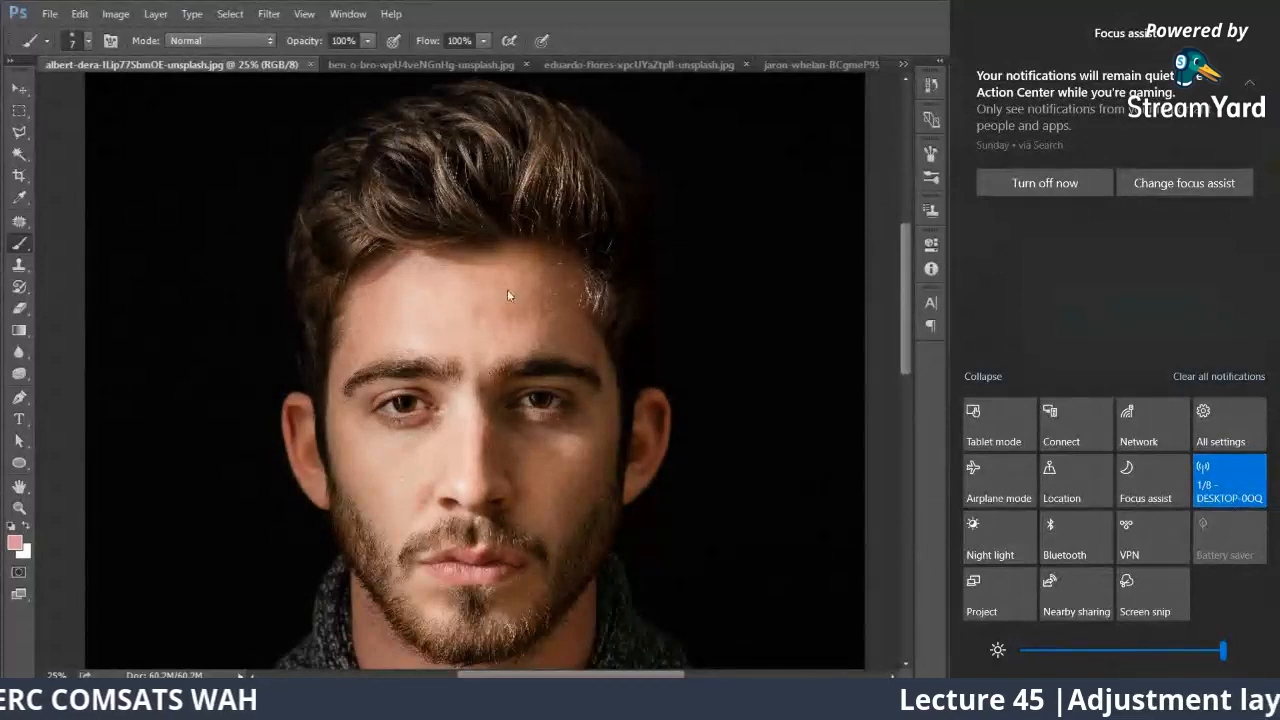
click(542, 319)
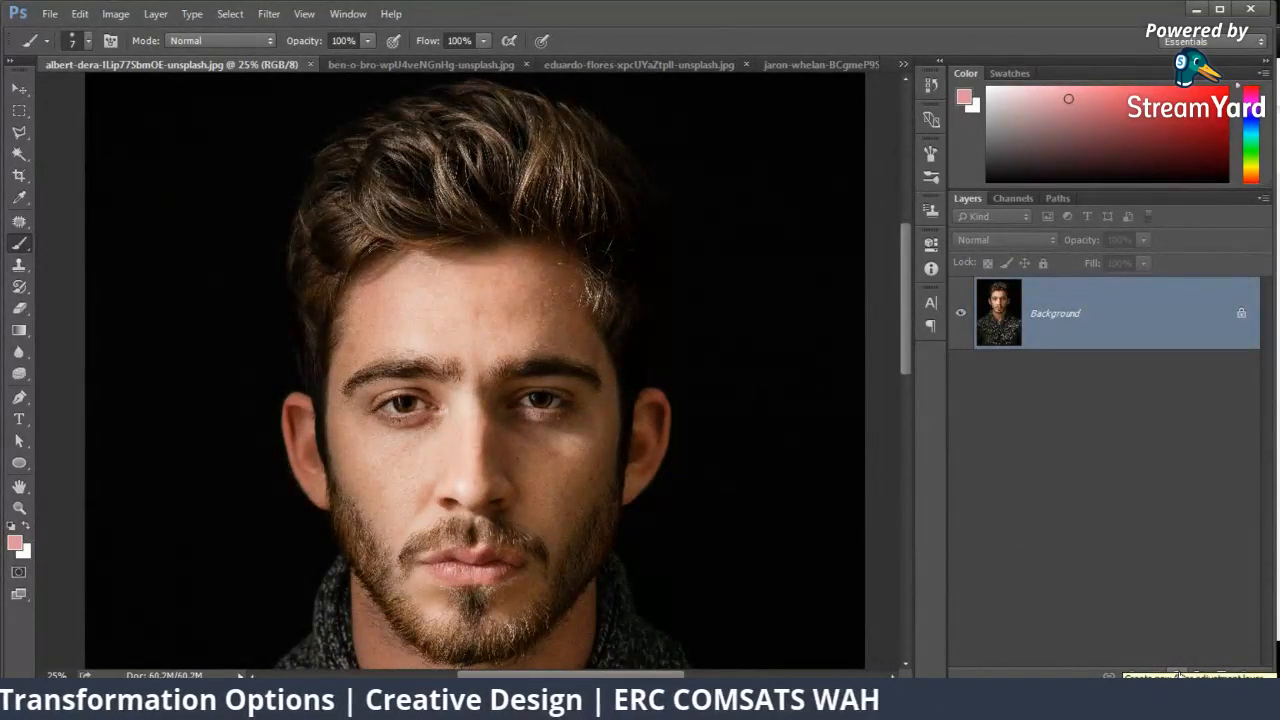
Step: Add a Levels adjustment layer with midtones at 1.46 and white input at 245, and invert its mask to black
scroll(518, 352, down, 1)
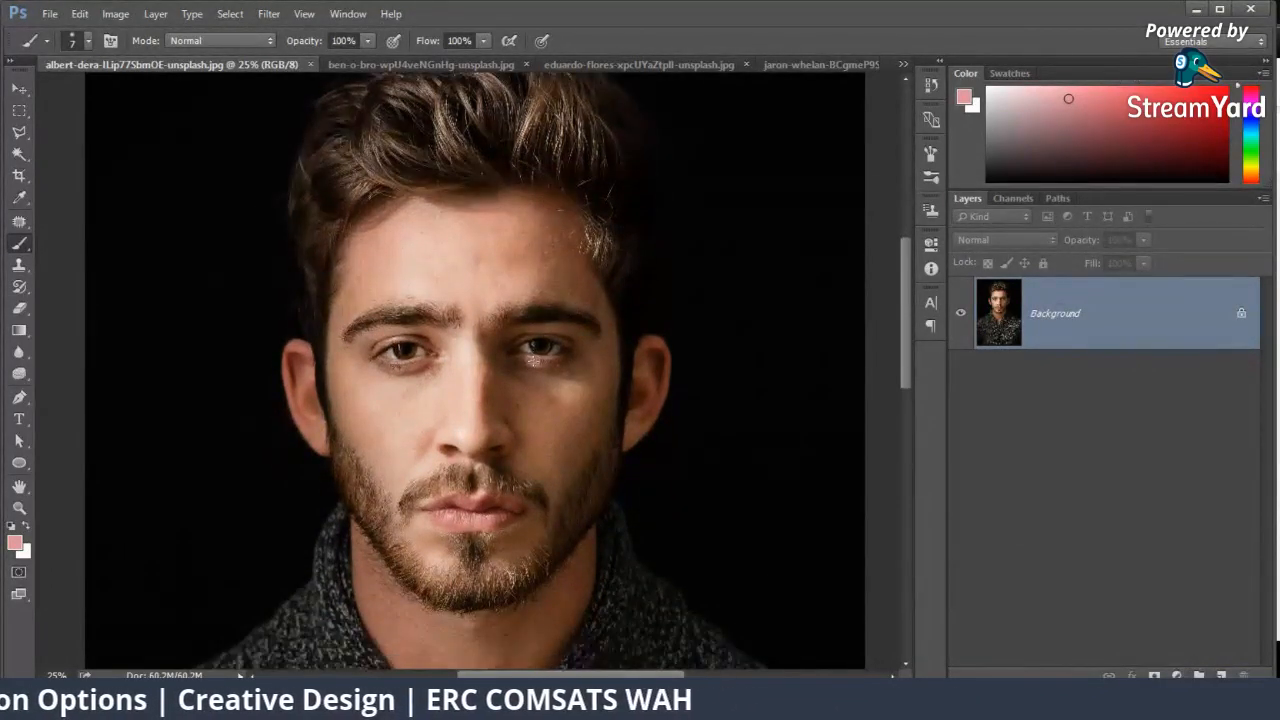
click(1186, 674)
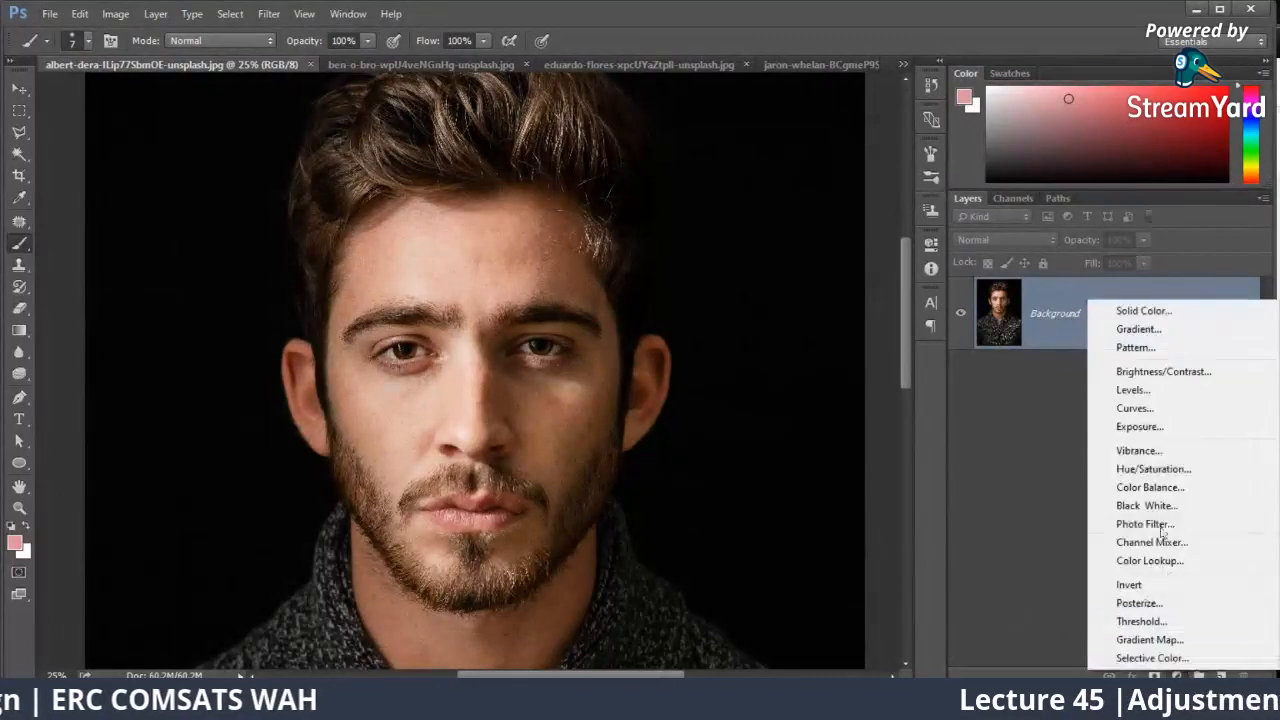
click(1171, 390)
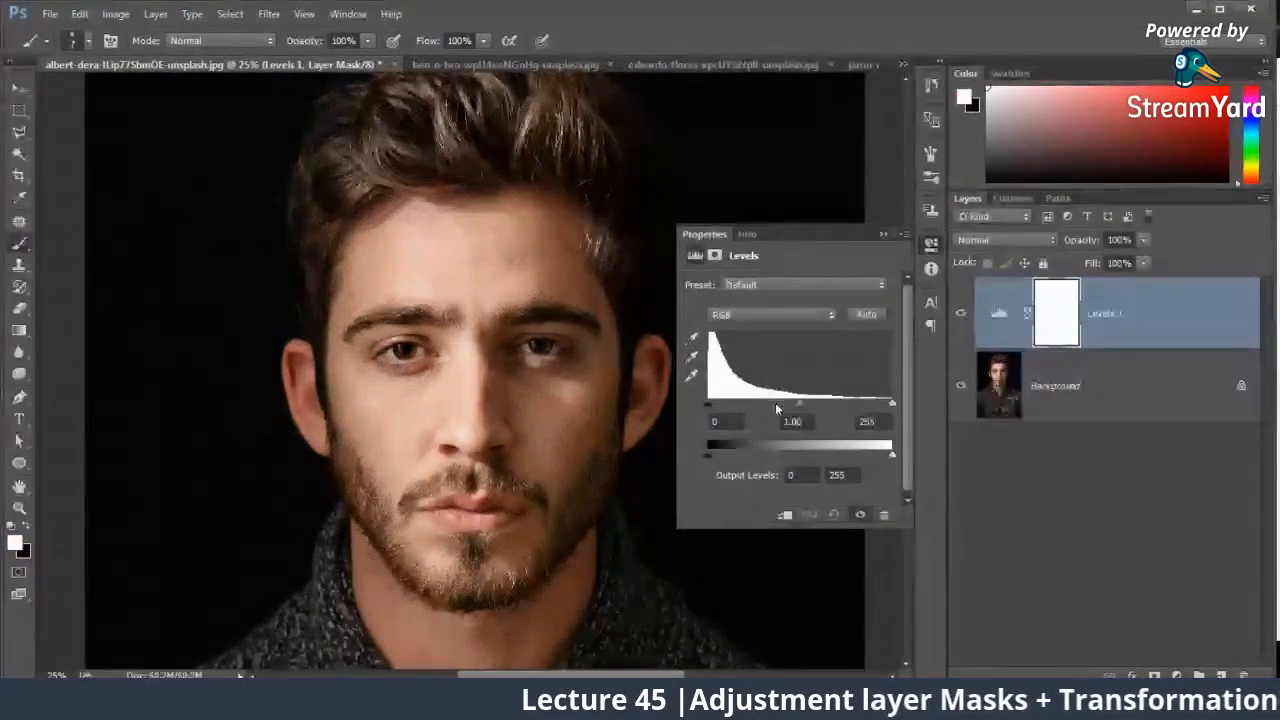
drag(795, 405, 774, 406)
drag(891, 404, 885, 404)
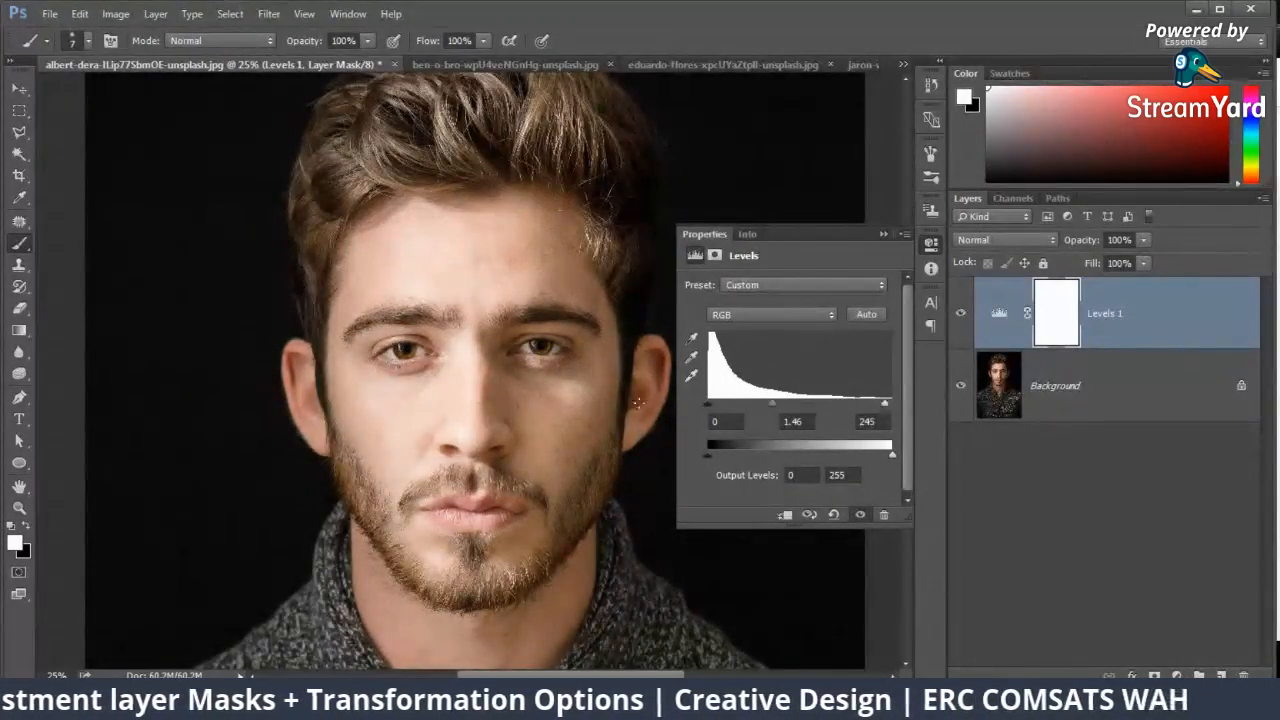
click(882, 234)
key(ctrl+i)
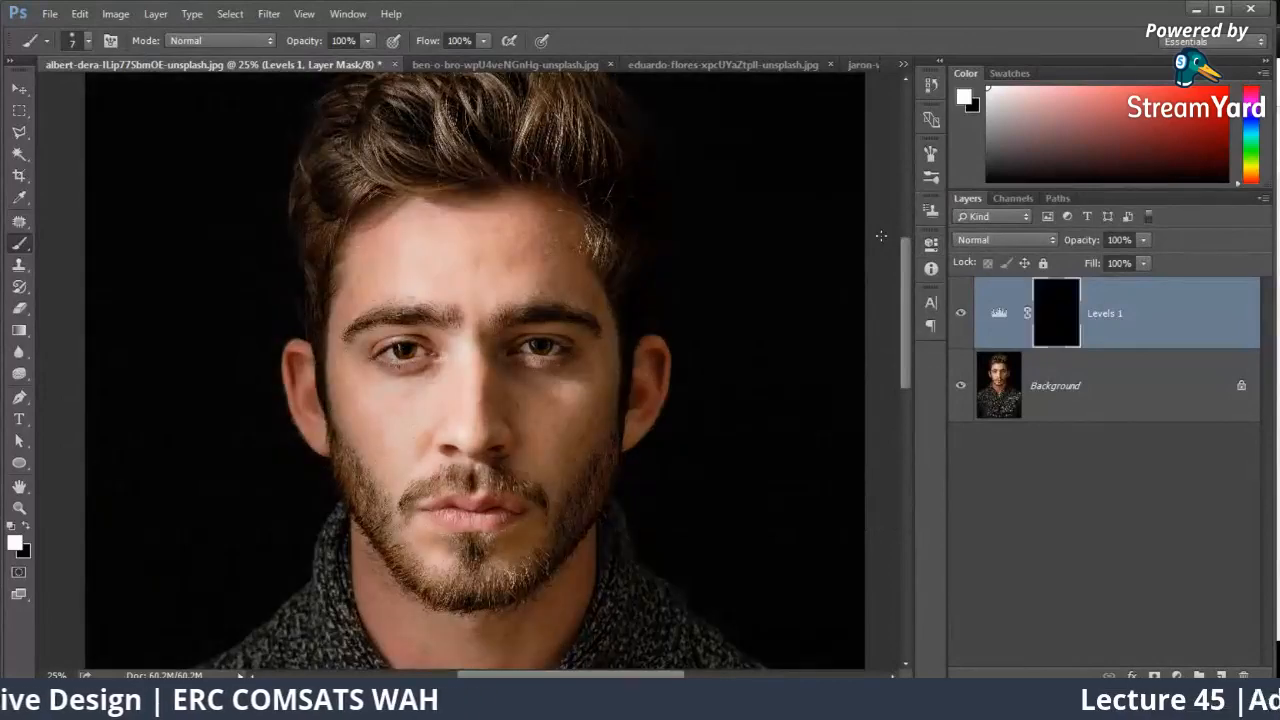
double_click(995, 313)
click(882, 234)
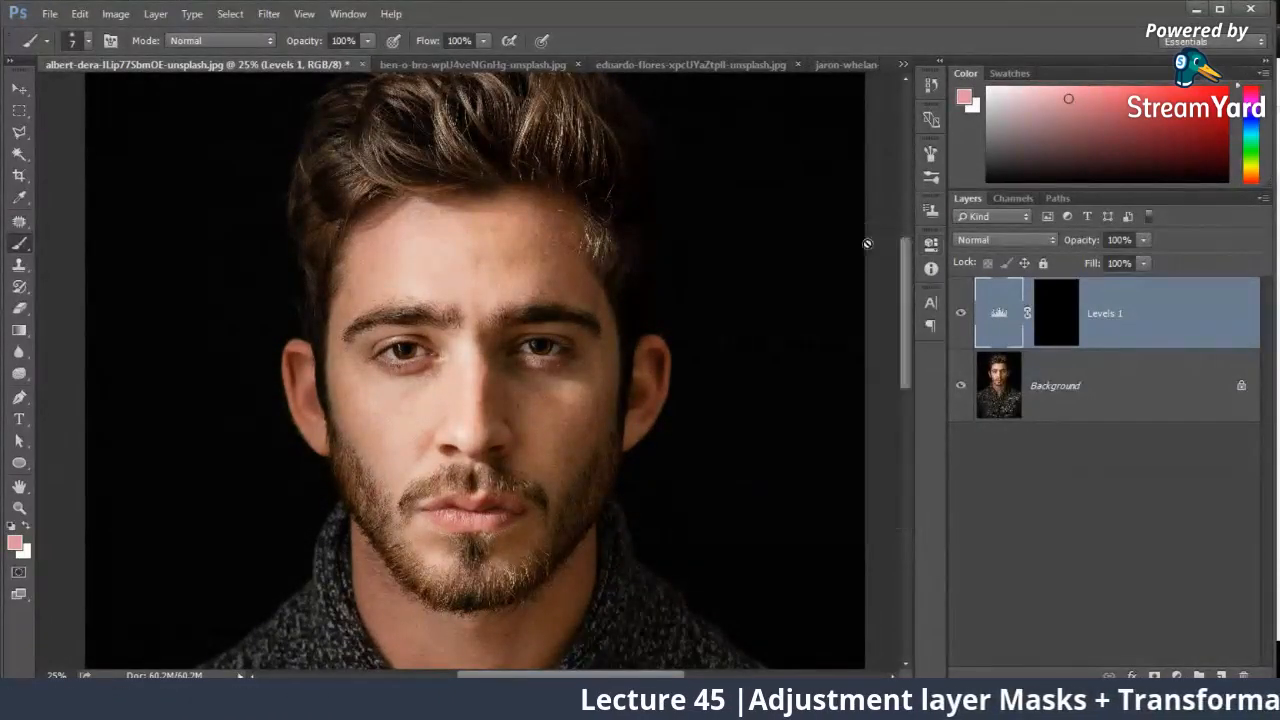
right_click(18, 247)
click(590, 245)
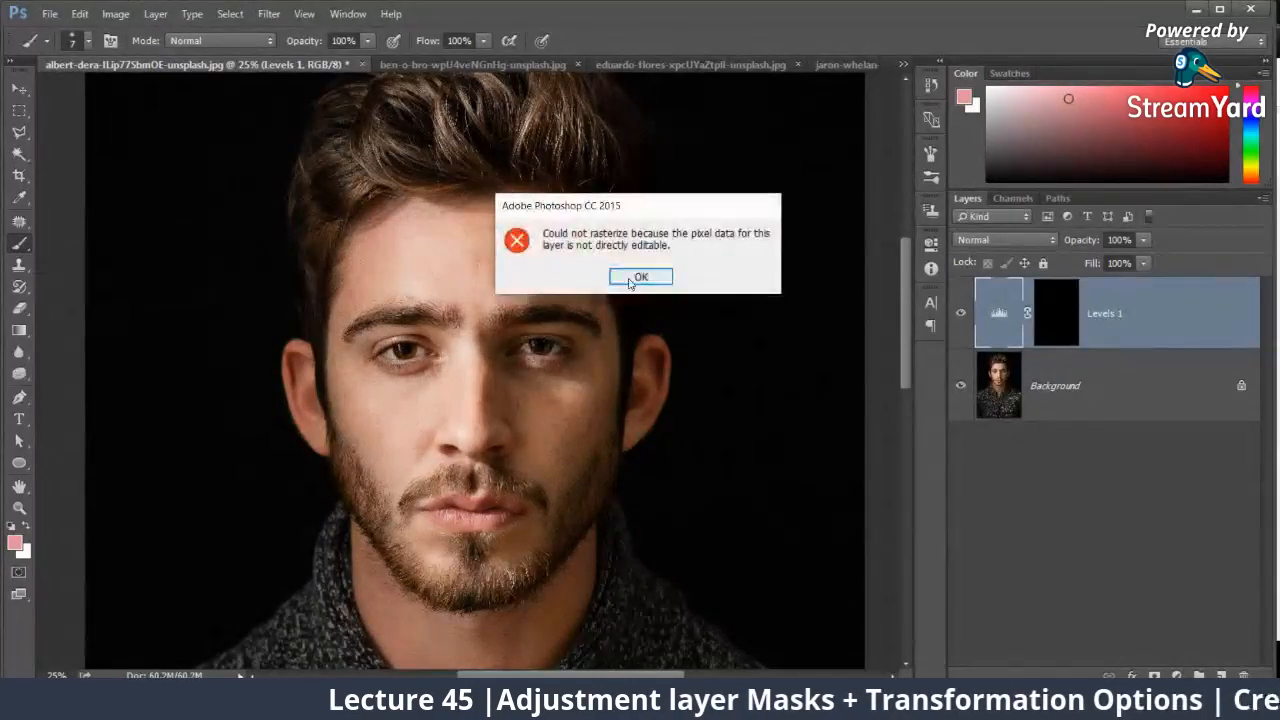
click(635, 280)
Step: Paint the shadowed side of the face white on the Levels 1 mask with a soft 498 px brush, from forehead to jaw
click(1060, 320)
right_click(572, 342)
drag(648, 375, 724, 378)
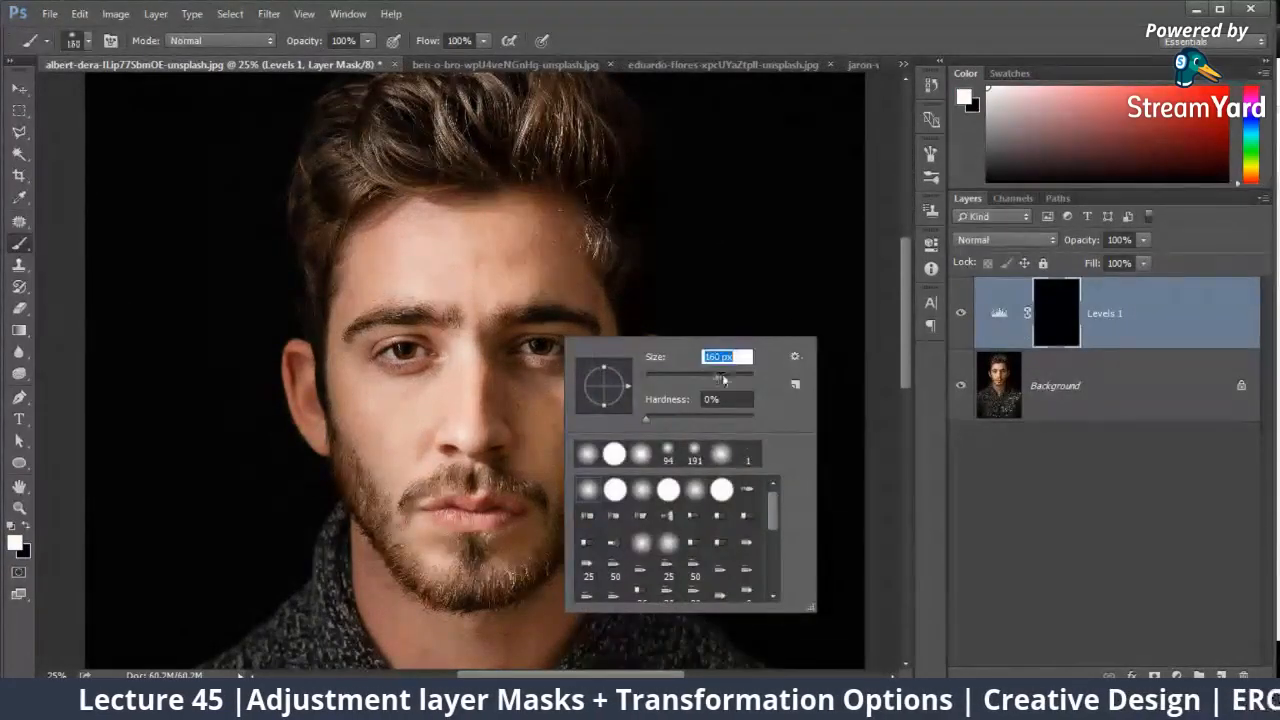
mouse_move(561, 221)
mouse_down()
mouse_move(516, 335)
mouse_move(523, 490)
mouse_up()
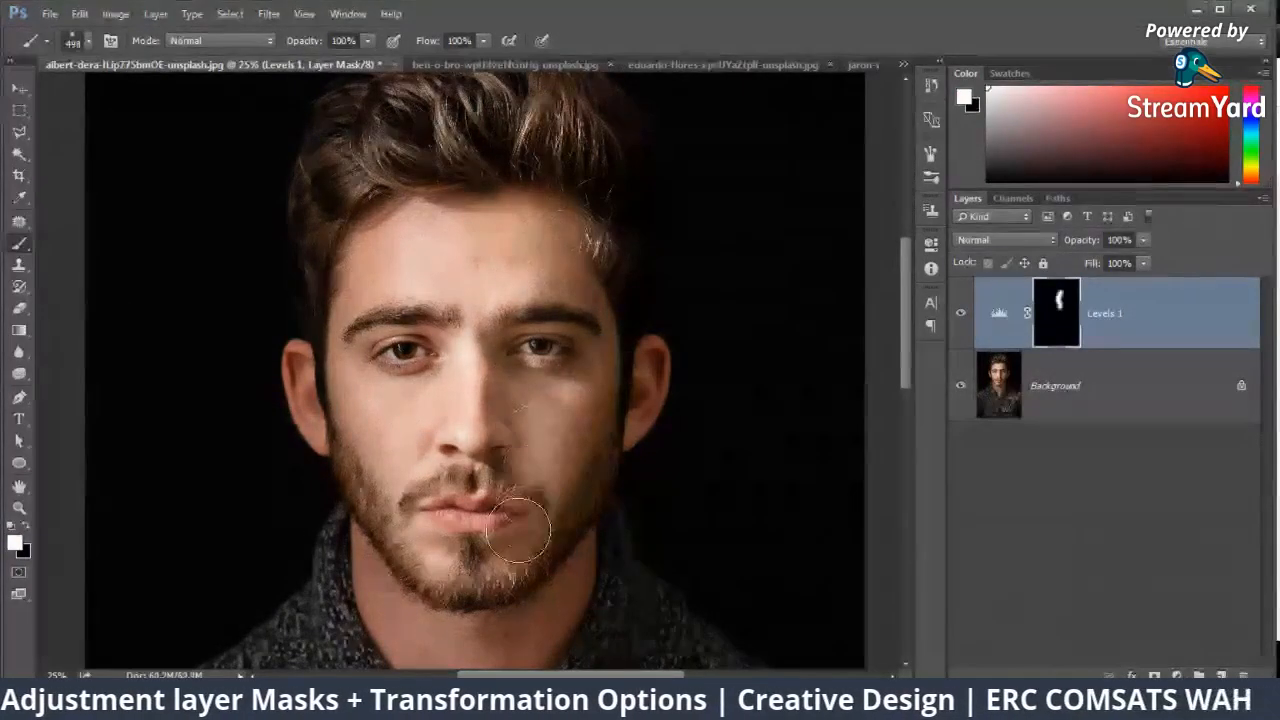
mouse_move(581, 440)
mouse_down()
mouse_move(510, 580)
mouse_move(566, 506)
mouse_move(525, 585)
mouse_up()
Step: Reduce the brush to 374 px, extend the brightened area over the shaded cheek and nose, and toggle Levels 1 to compare
right_click(577, 374)
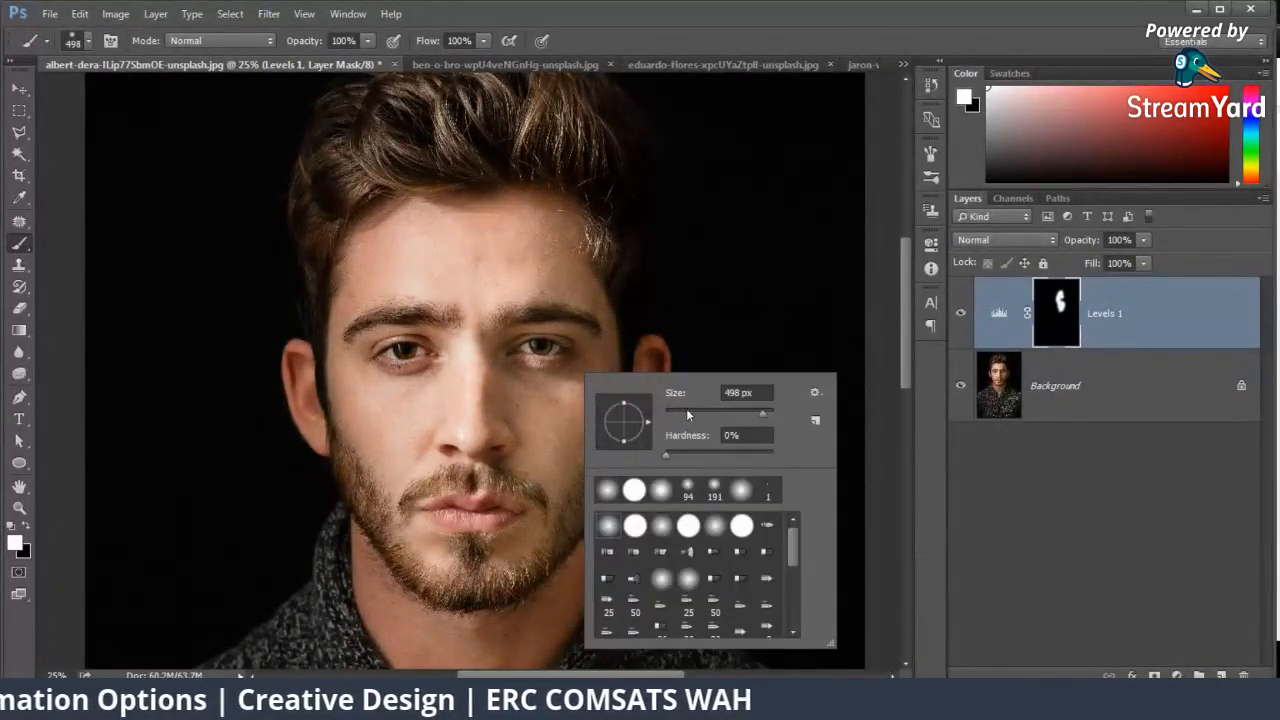
drag(760, 413, 756, 413)
click(495, 390)
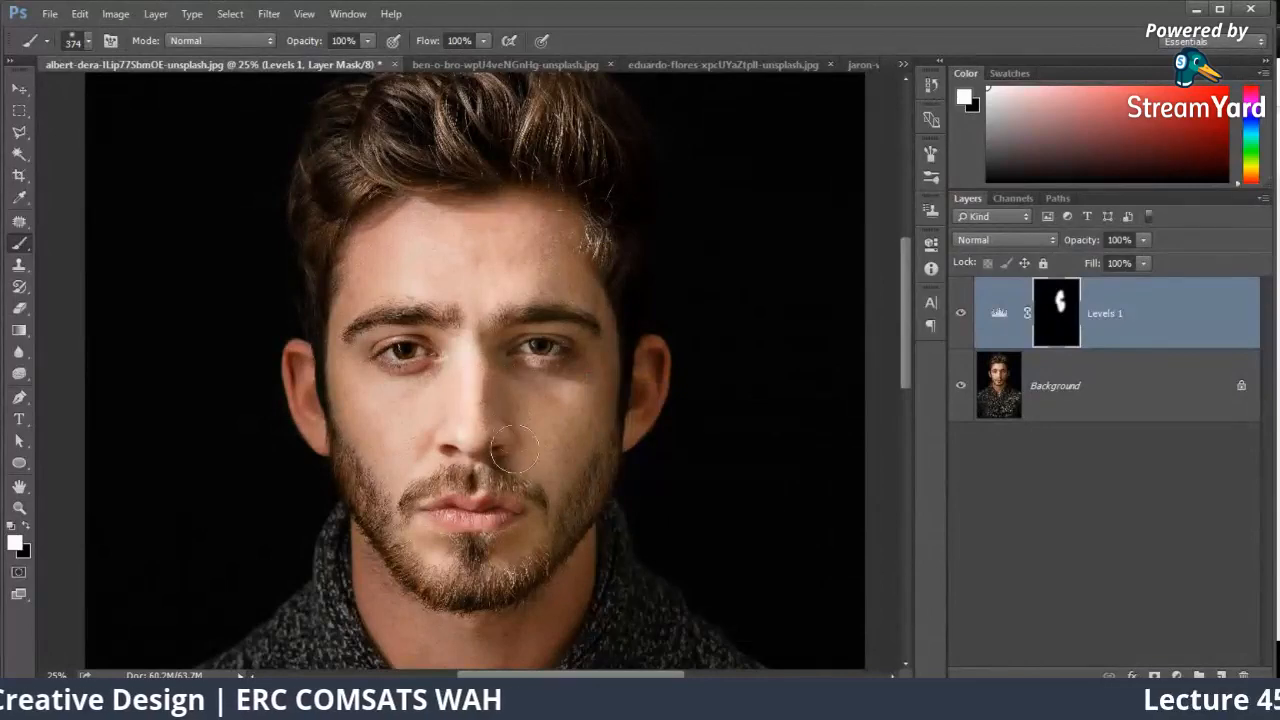
drag(576, 384, 488, 440)
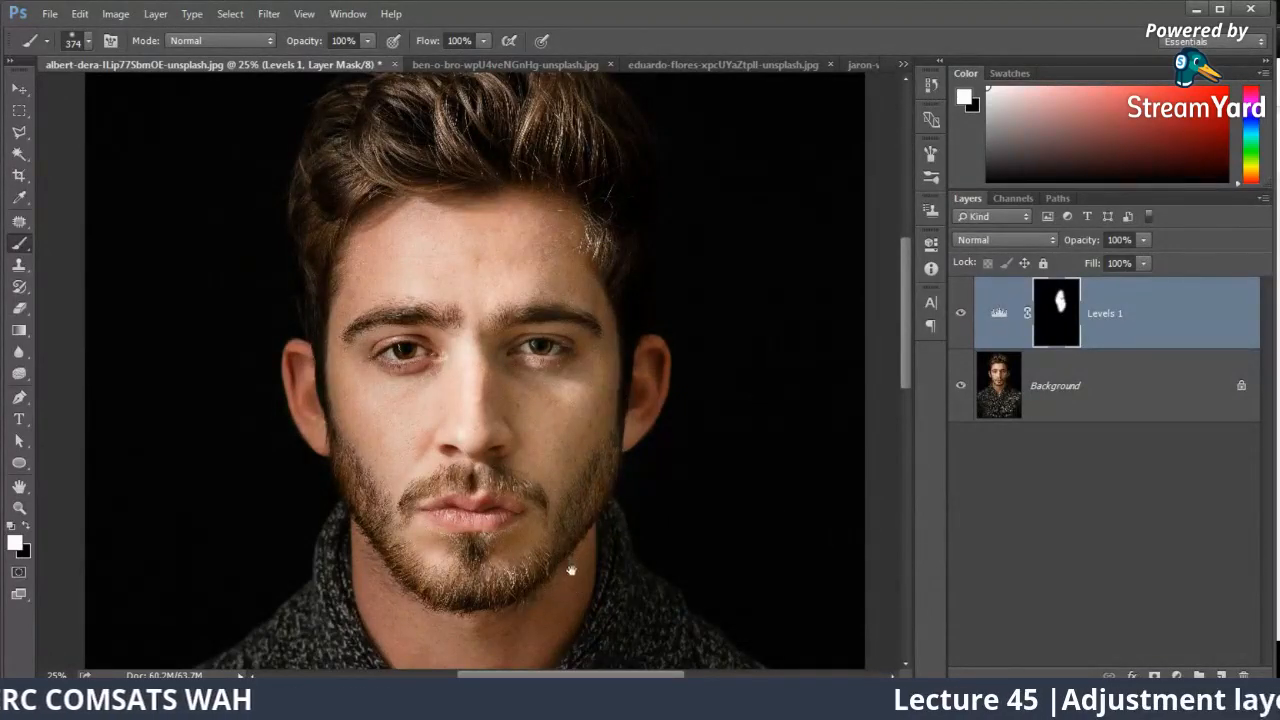
drag(571, 570, 596, 473)
click(962, 314)
click(962, 314)
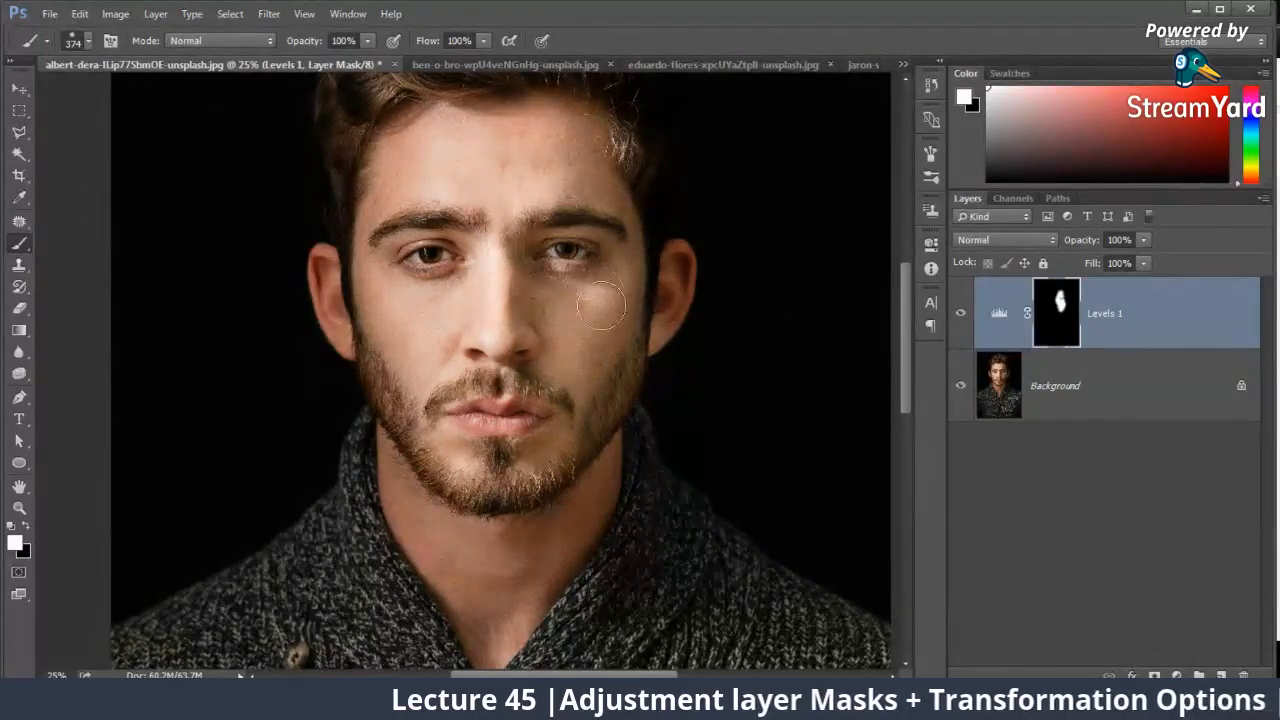
Step: Undo the full-opacity stroke across the beard and brighten the chin area on the mask with faint strokes at 8% brush opacity
mouse_move(549, 463)
mouse_down()
mouse_move(530, 487)
mouse_move(438, 508)
mouse_up()
key(ctrl+z)
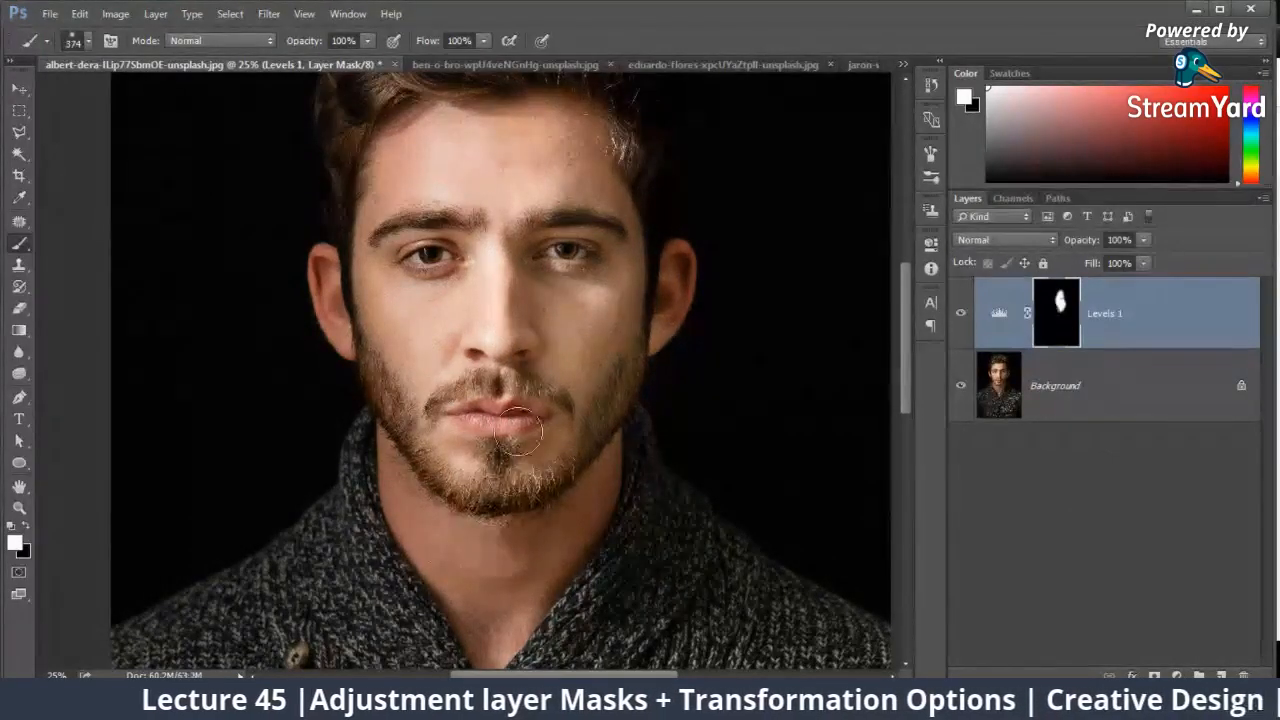
drag(308, 62, 291, 60)
mouse_move(384, 474)
mouse_down()
mouse_move(461, 570)
mouse_move(396, 472)
mouse_up()
mouse_move(519, 571)
mouse_down()
mouse_move(543, 449)
mouse_move(491, 497)
mouse_up()
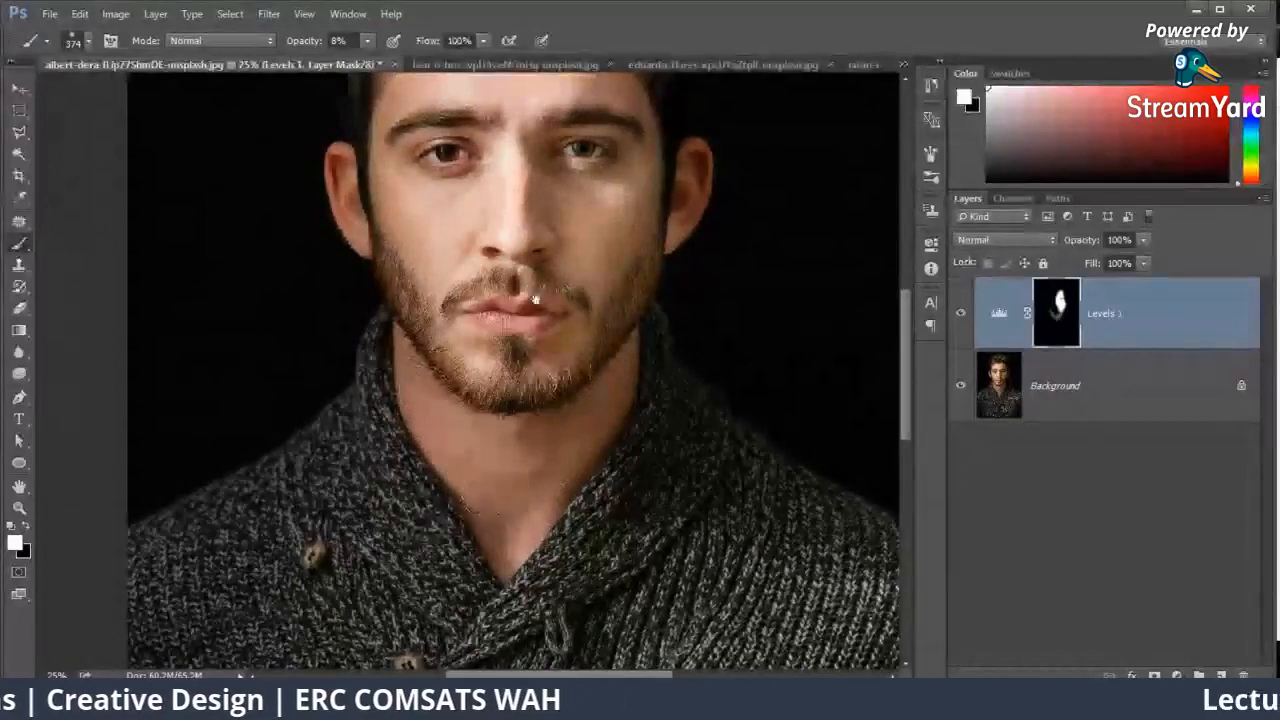
drag(535, 298, 550, 488)
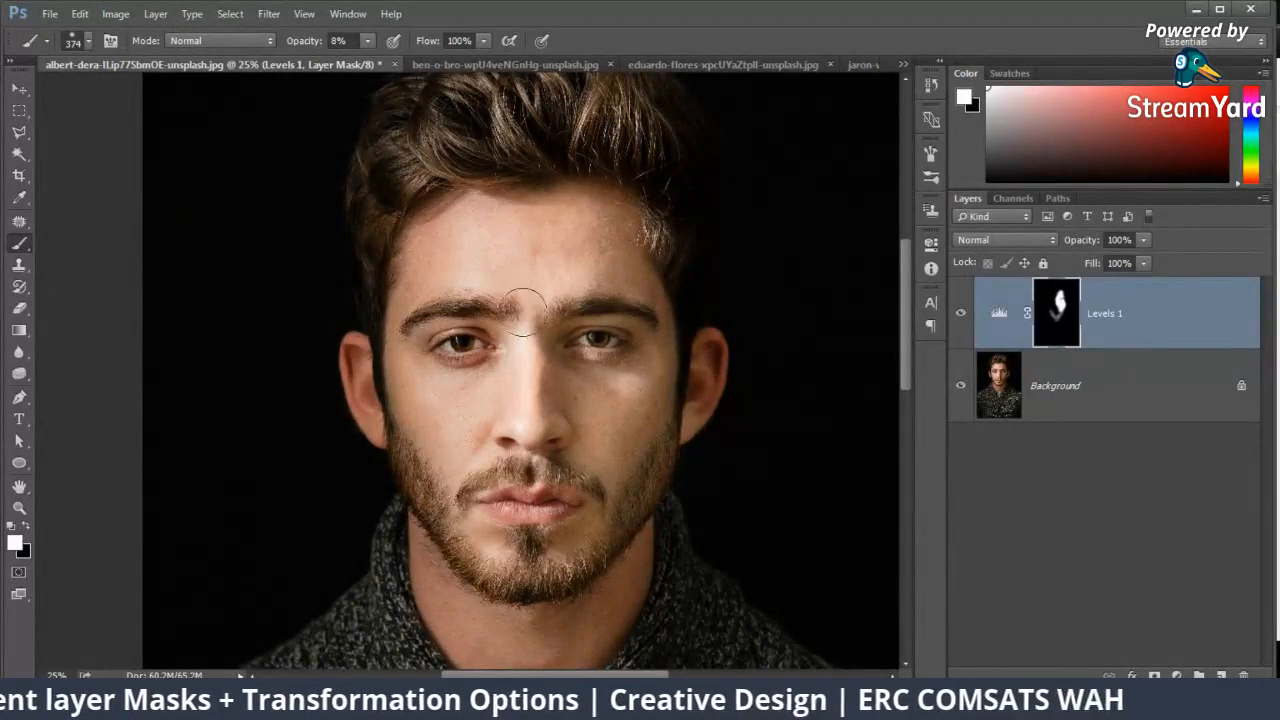
Step: Add a second Levels adjustment layer with midtones at 0.91 and invert its mask to black
click(1177, 676)
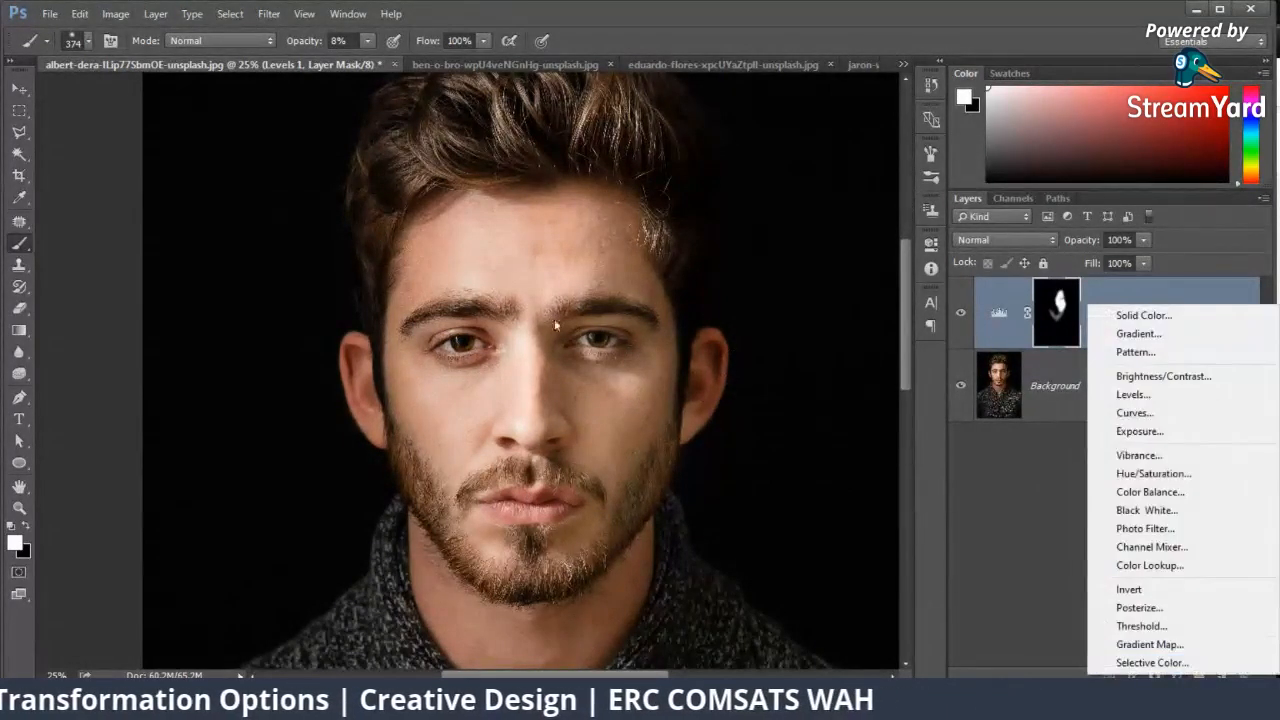
click(1133, 394)
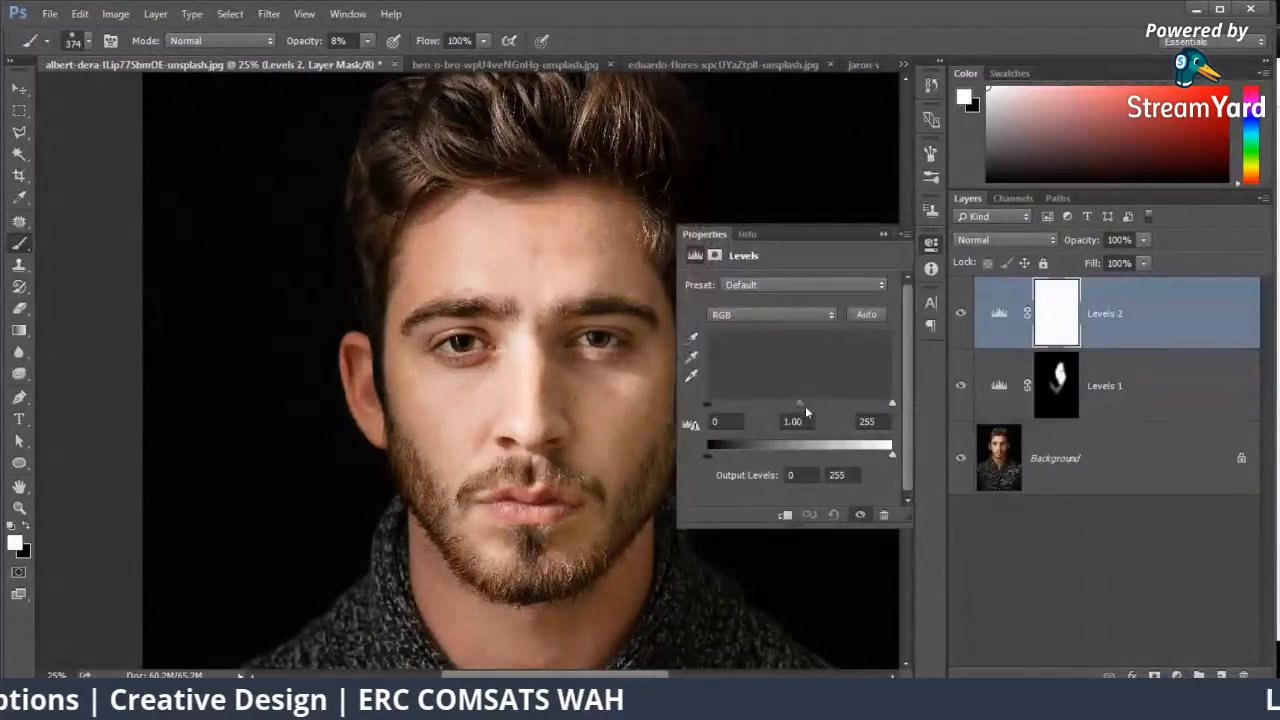
drag(800, 403, 806, 403)
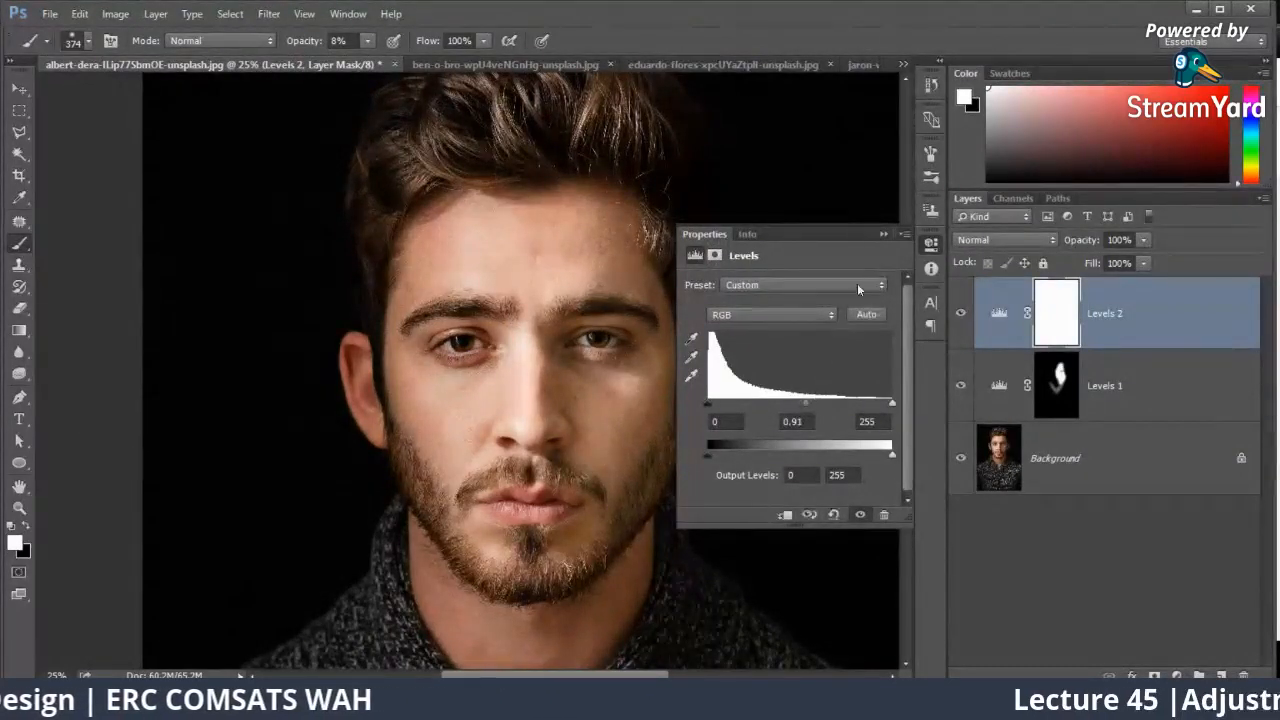
click(884, 235)
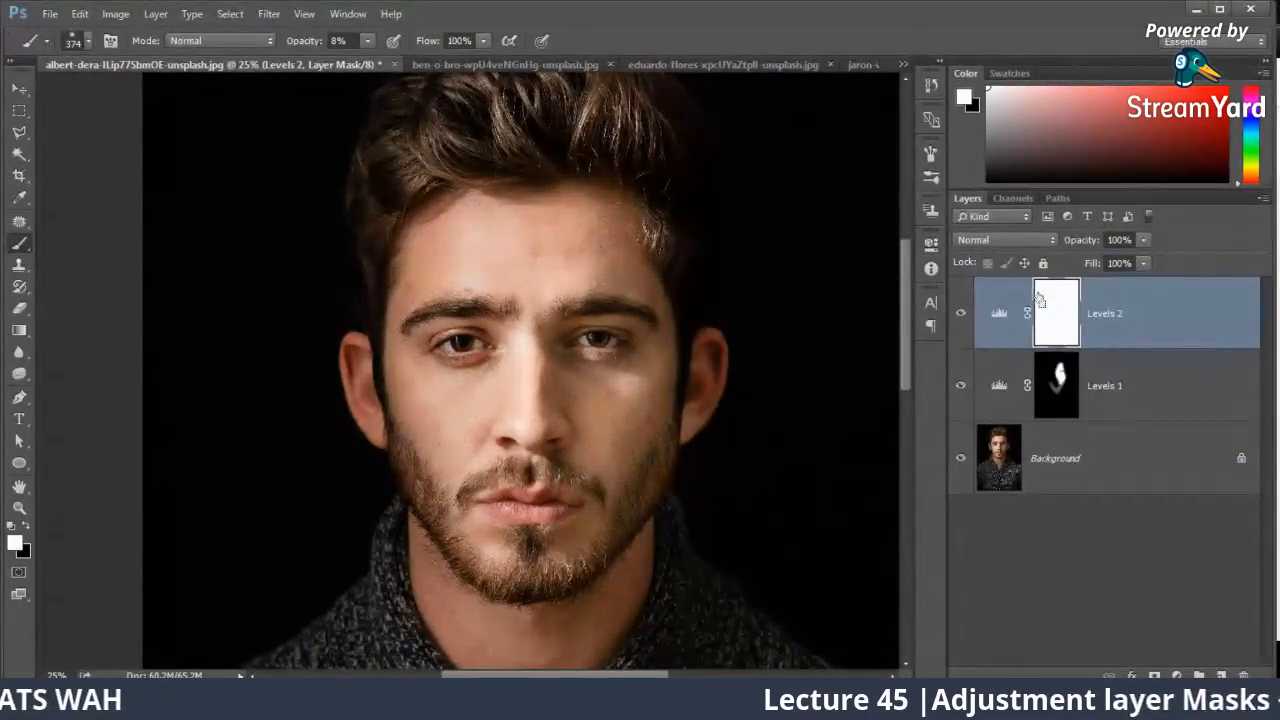
key(ctrl+i)
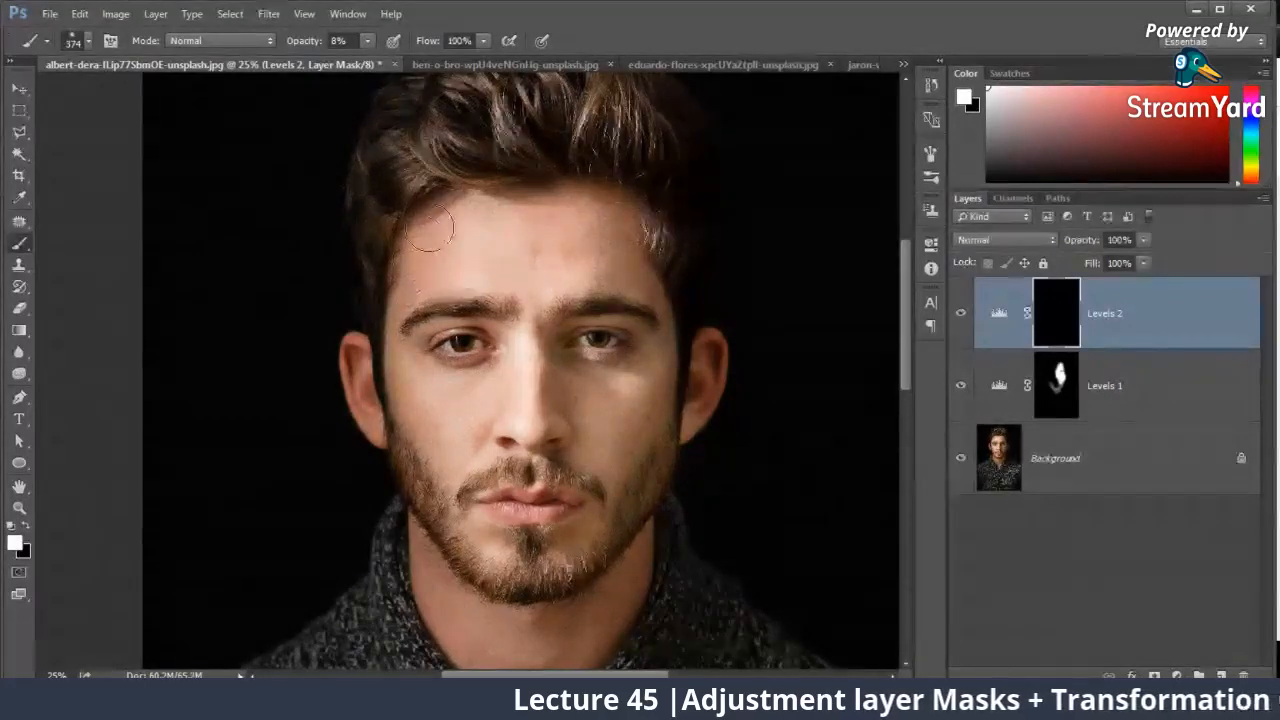
Step: Darken the brightly lit cheek, forehead and nose with faint white strokes on the Levels 2 mask, and toggle Levels 1 to compare
mouse_move(449, 371)
mouse_down()
mouse_move(478, 332)
mouse_move(483, 270)
mouse_move(484, 495)
mouse_move(507, 294)
mouse_up()
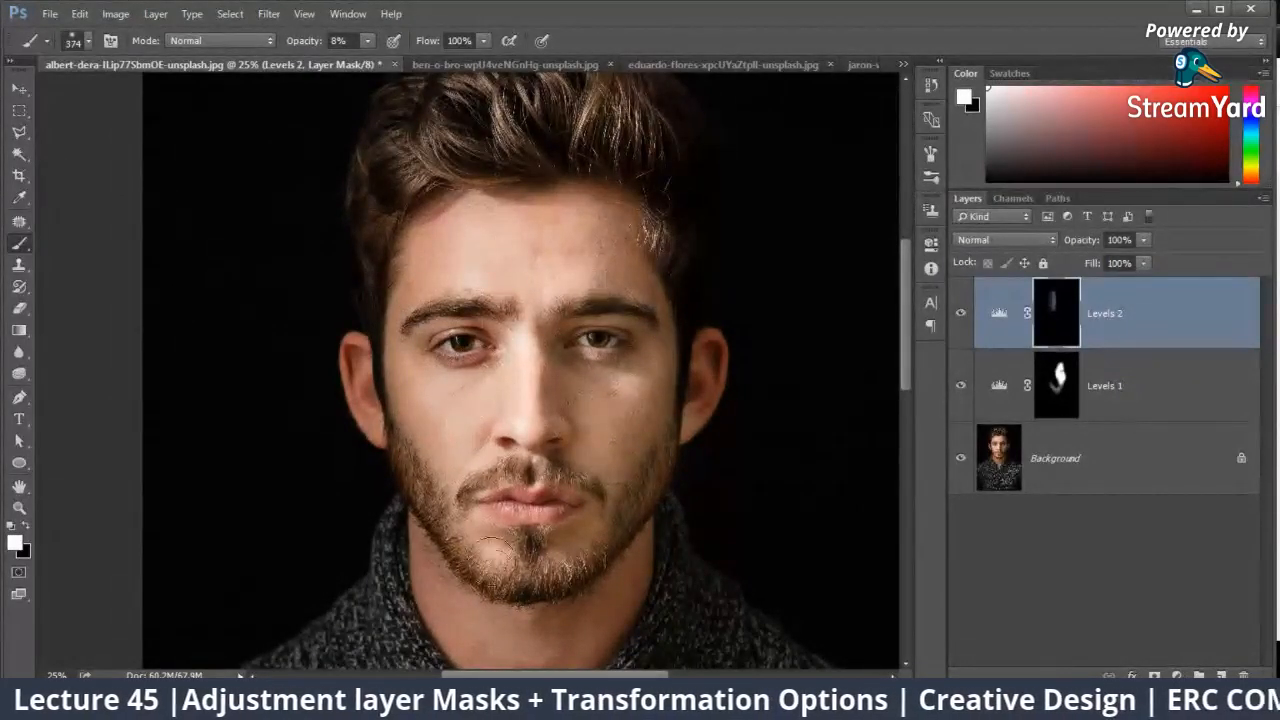
drag(526, 364, 524, 382)
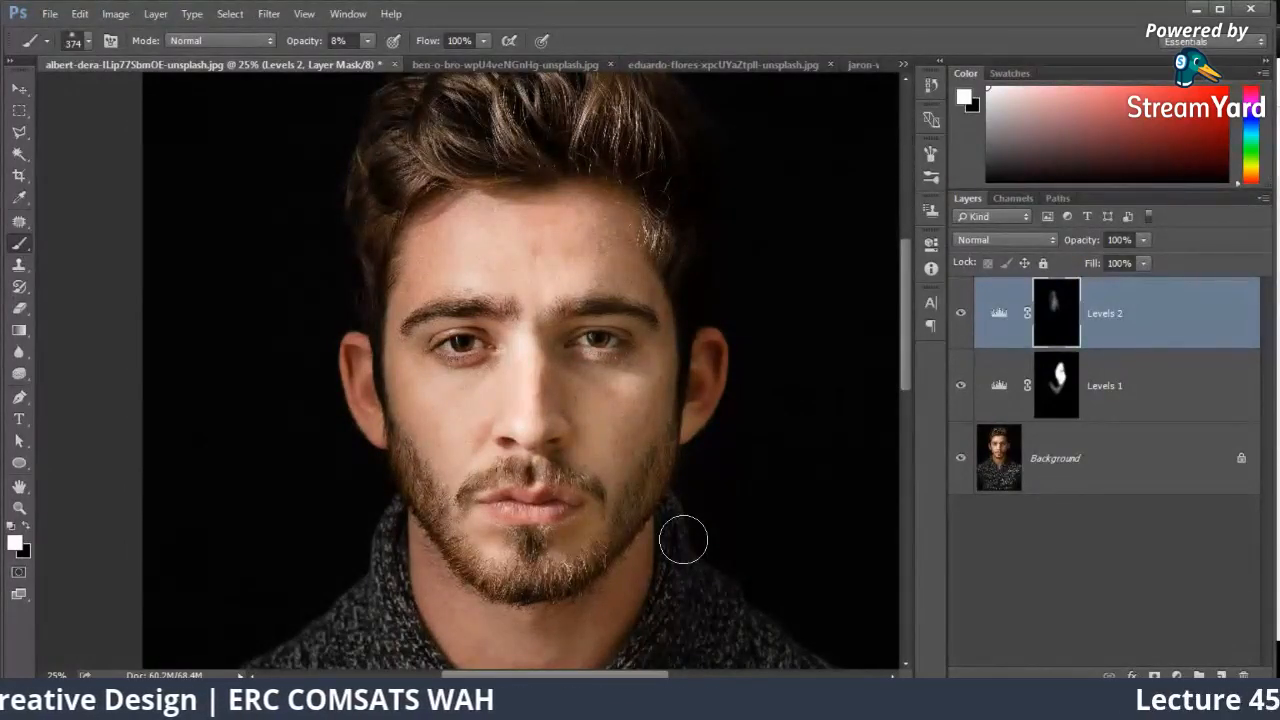
click(961, 385)
click(961, 385)
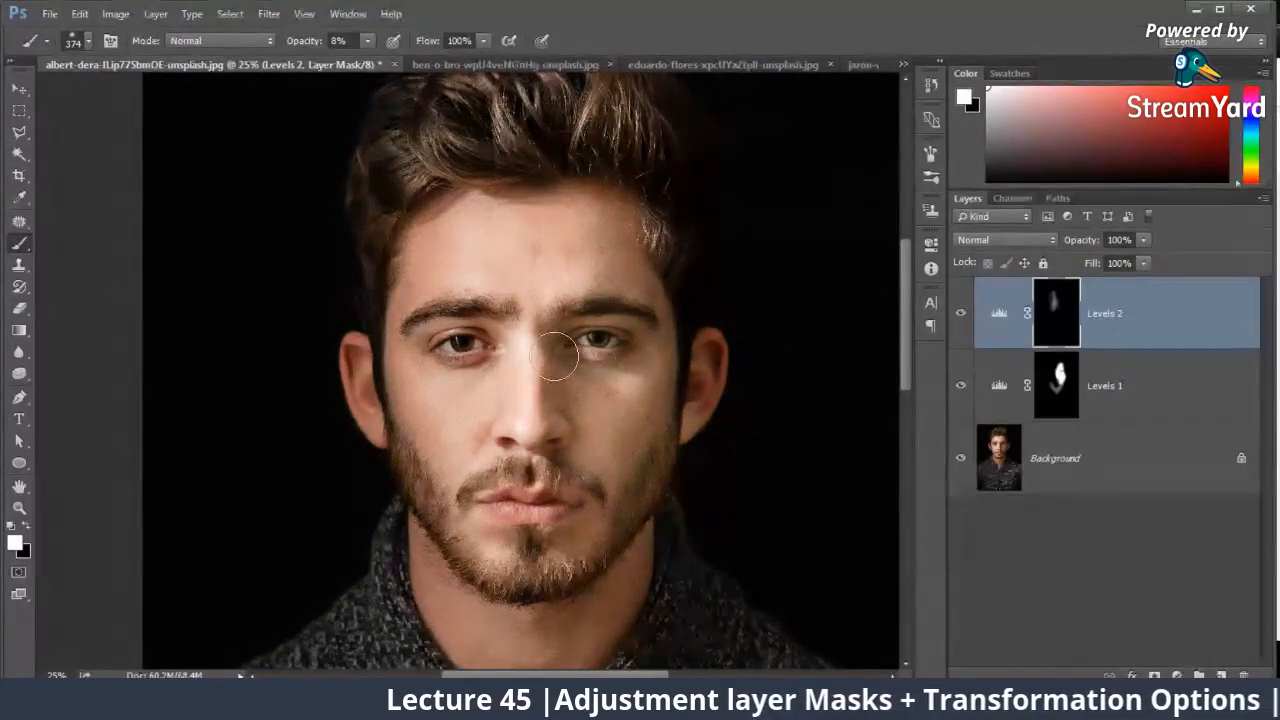
Step: Add a Curves adjustment layer above Levels 2, raise the curve's midpoint to brighten the image, and invert its mask to black
key(ctrl+minus)
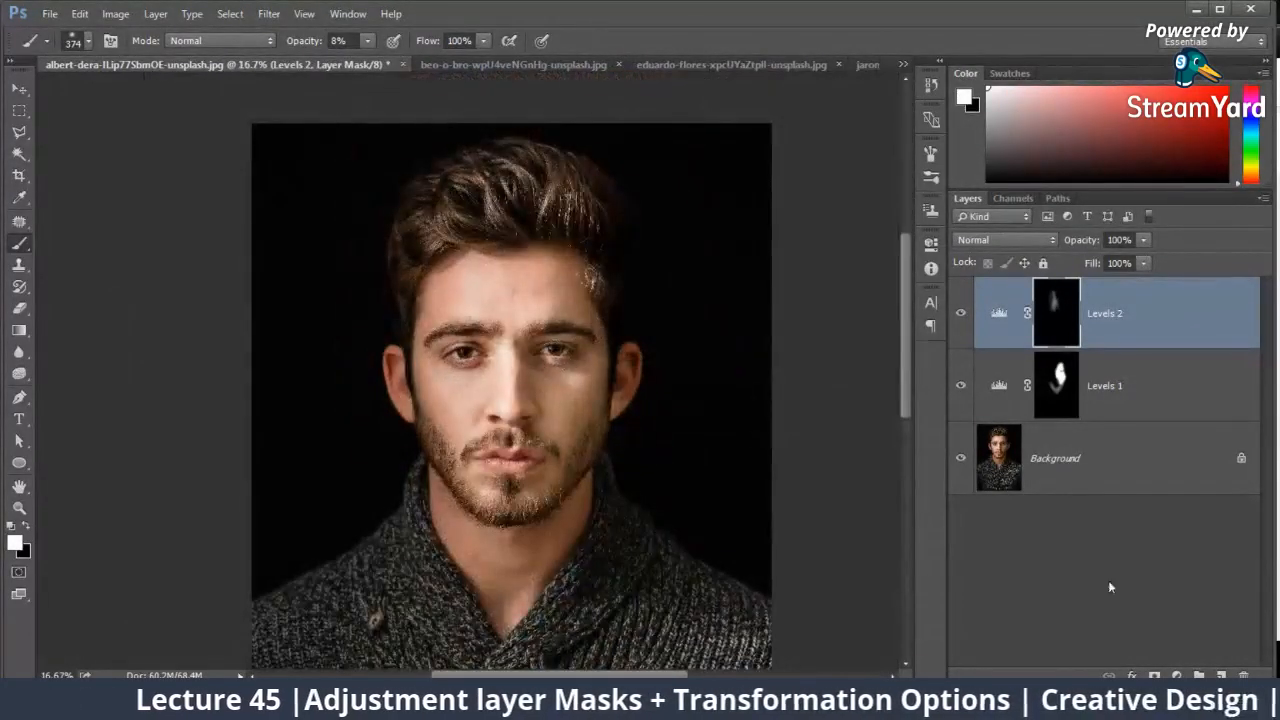
click(1176, 675)
click(1145, 404)
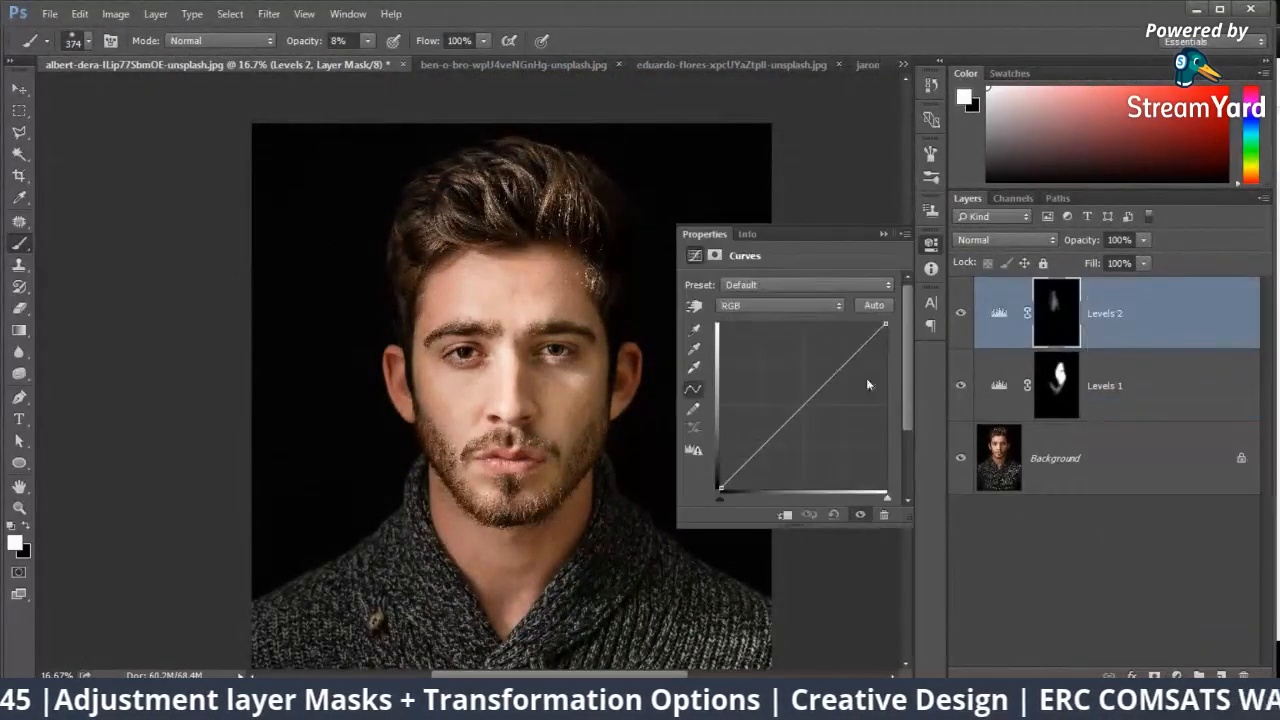
click(800, 402)
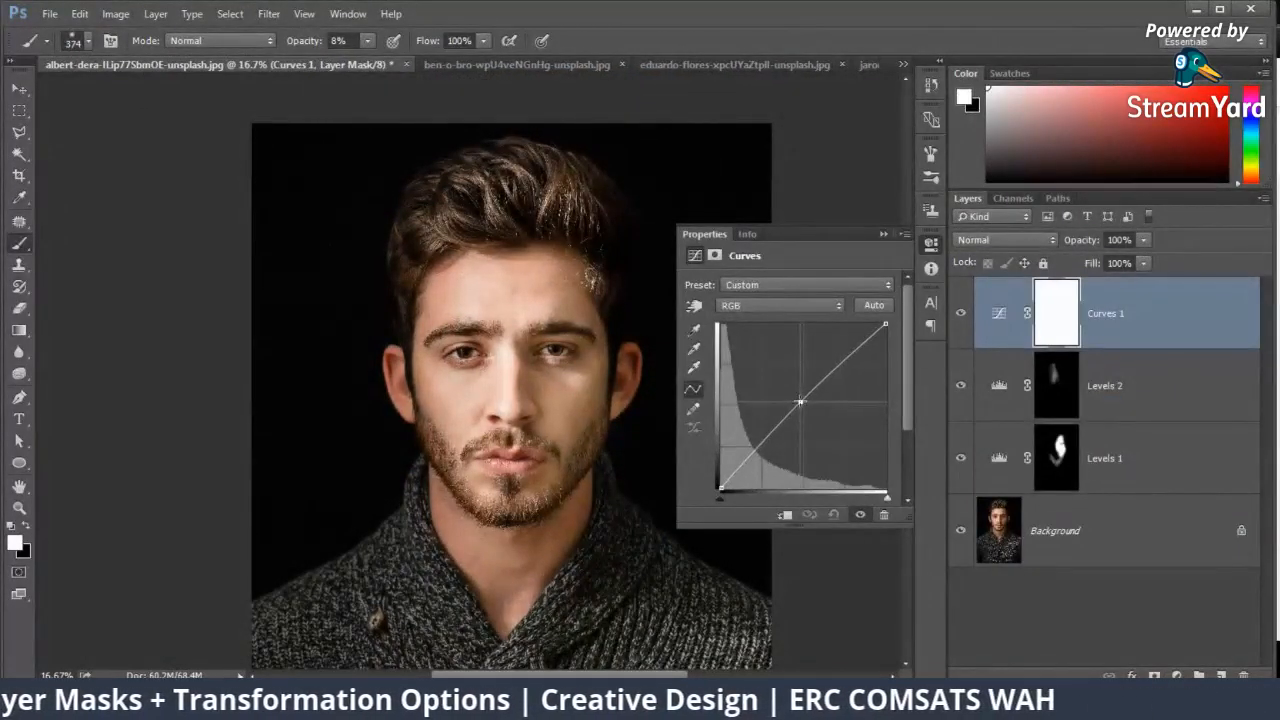
drag(800, 402, 795, 375)
click(883, 233)
key(ctrl+i)
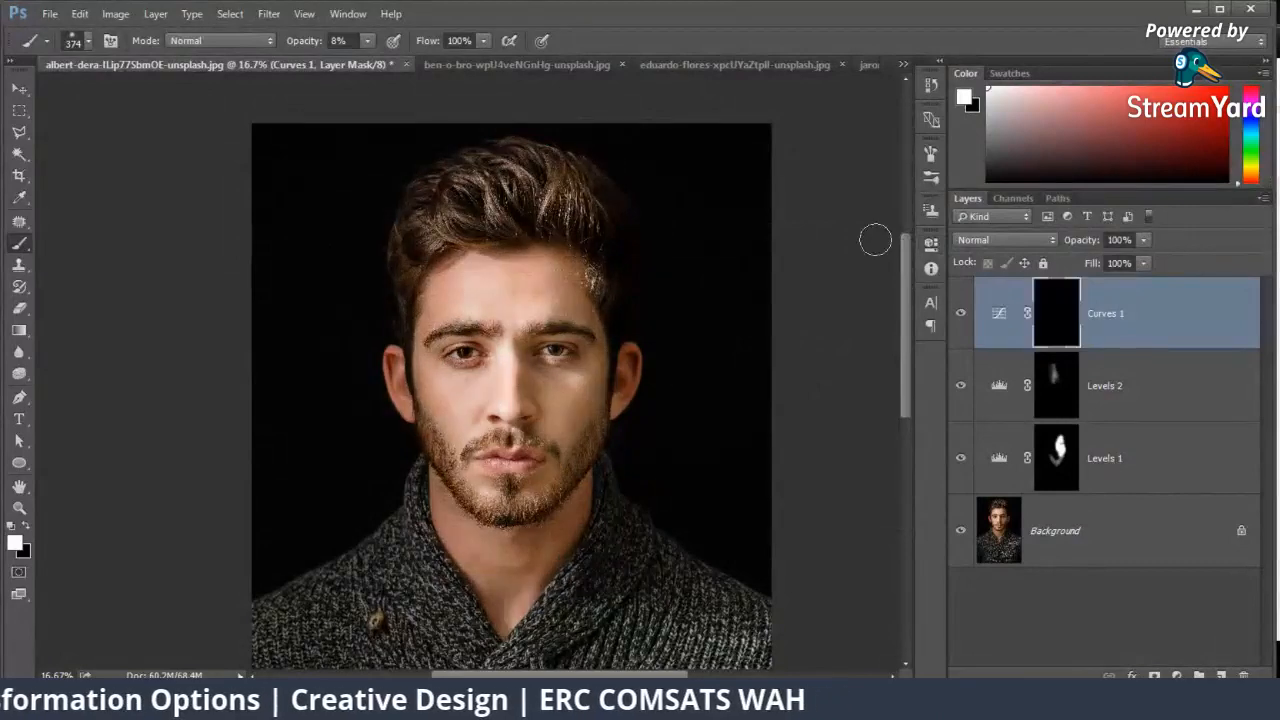
Step: Enlarge the brush to 483 px, brighten the shaded forehead, cheek and neck on the Curves 1 mask, and toggle that layer to compare
right_click(486, 320)
drag(666, 367, 671, 368)
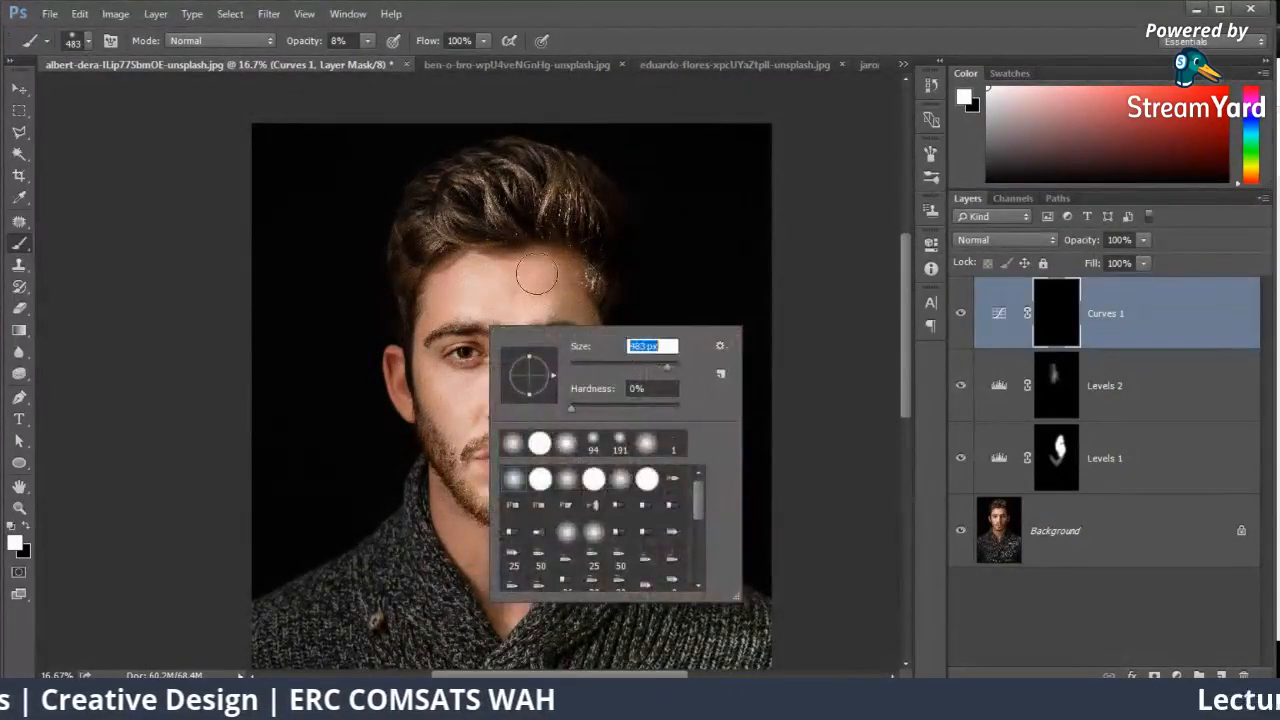
drag(540, 280, 566, 318)
mouse_move(588, 362)
mouse_down()
mouse_move(542, 362)
mouse_move(554, 435)
mouse_move(526, 487)
mouse_move(571, 481)
mouse_move(530, 528)
mouse_move(524, 570)
mouse_up()
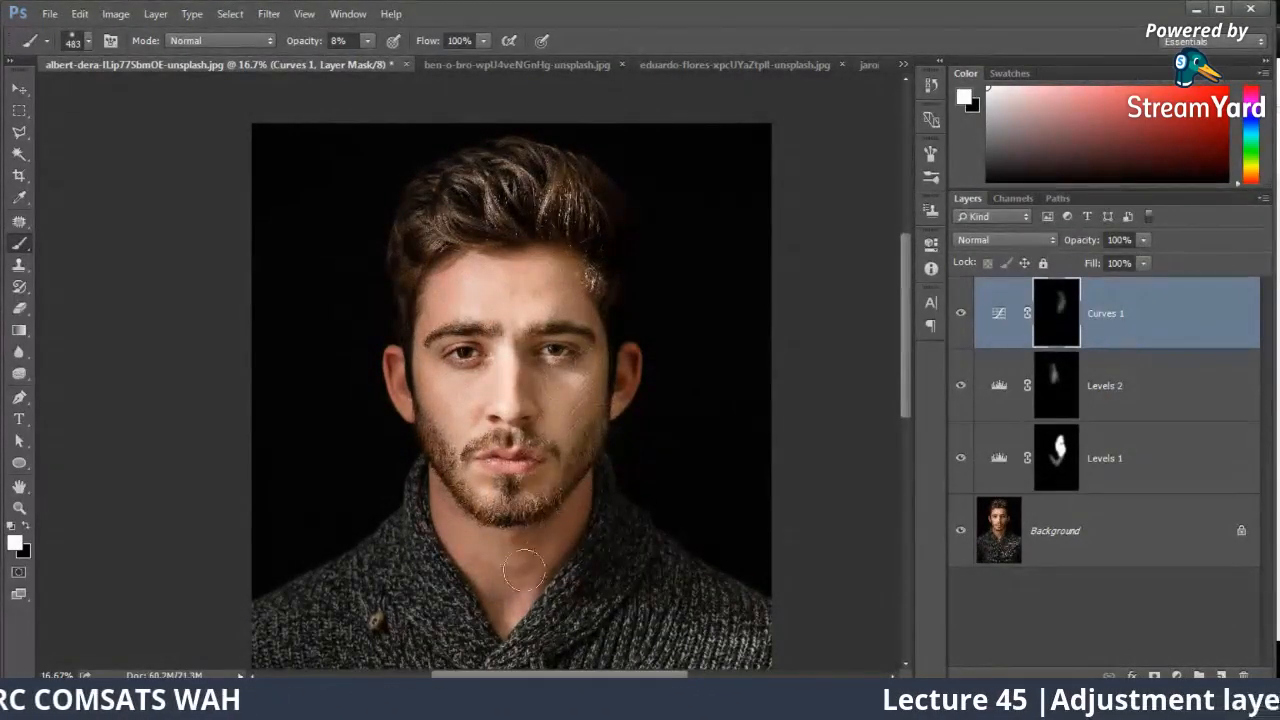
click(964, 316)
click(964, 316)
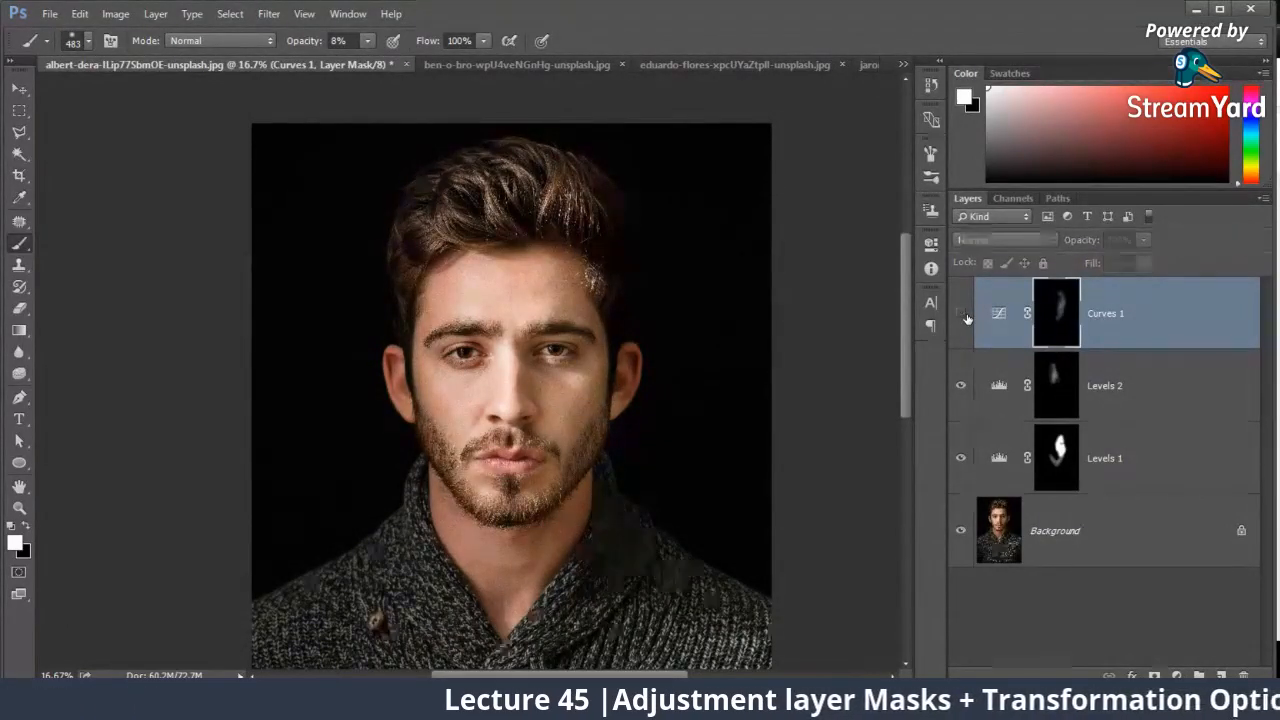
click(963, 316)
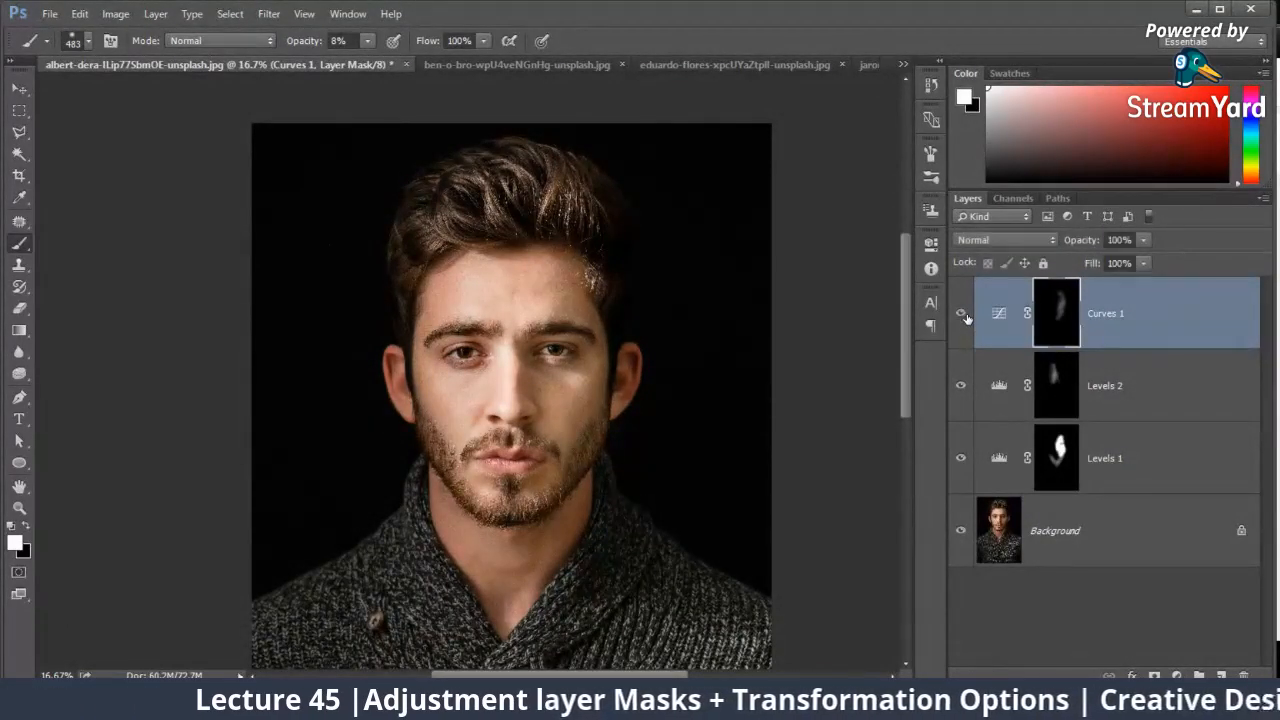
Step: Extend the faint white strokes over the shaded cheek and neck on the Curves 1 mask, and toggle all three adjustment layers to compare
mouse_move(591, 342)
mouse_down()
mouse_move(547, 531)
mouse_move(562, 536)
mouse_move(425, 487)
mouse_move(486, 598)
mouse_up()
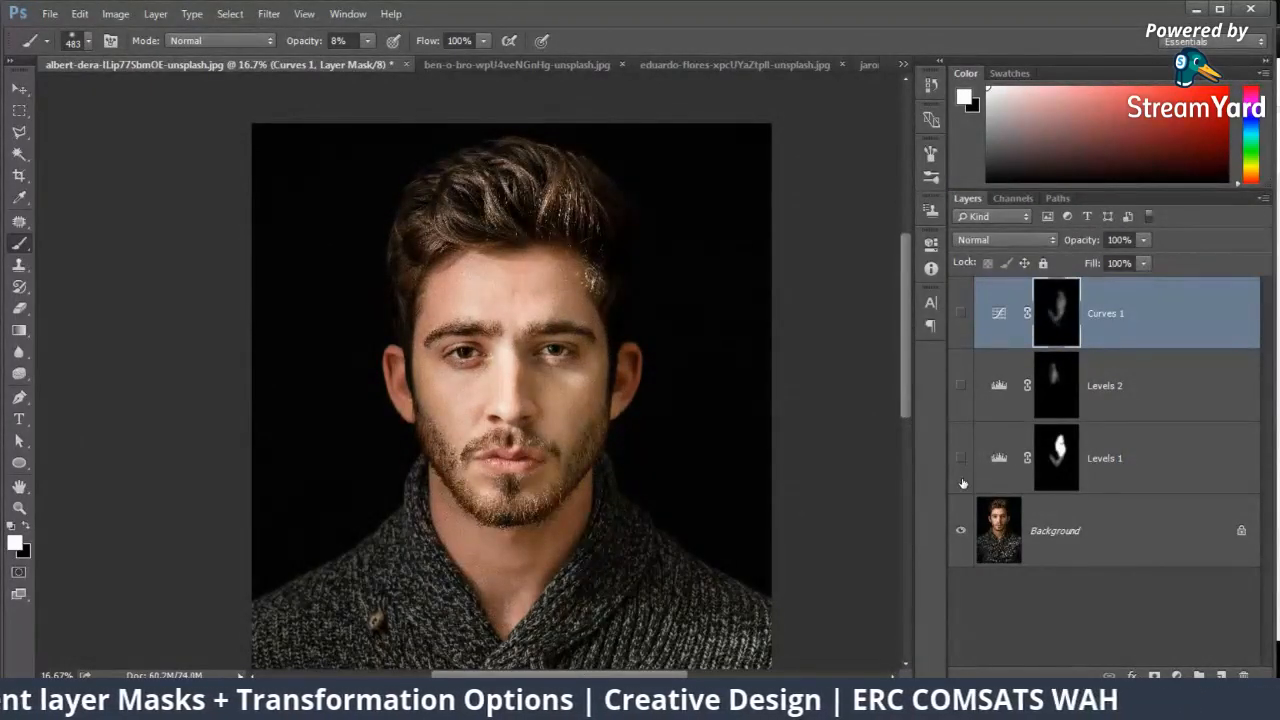
drag(963, 483, 966, 331)
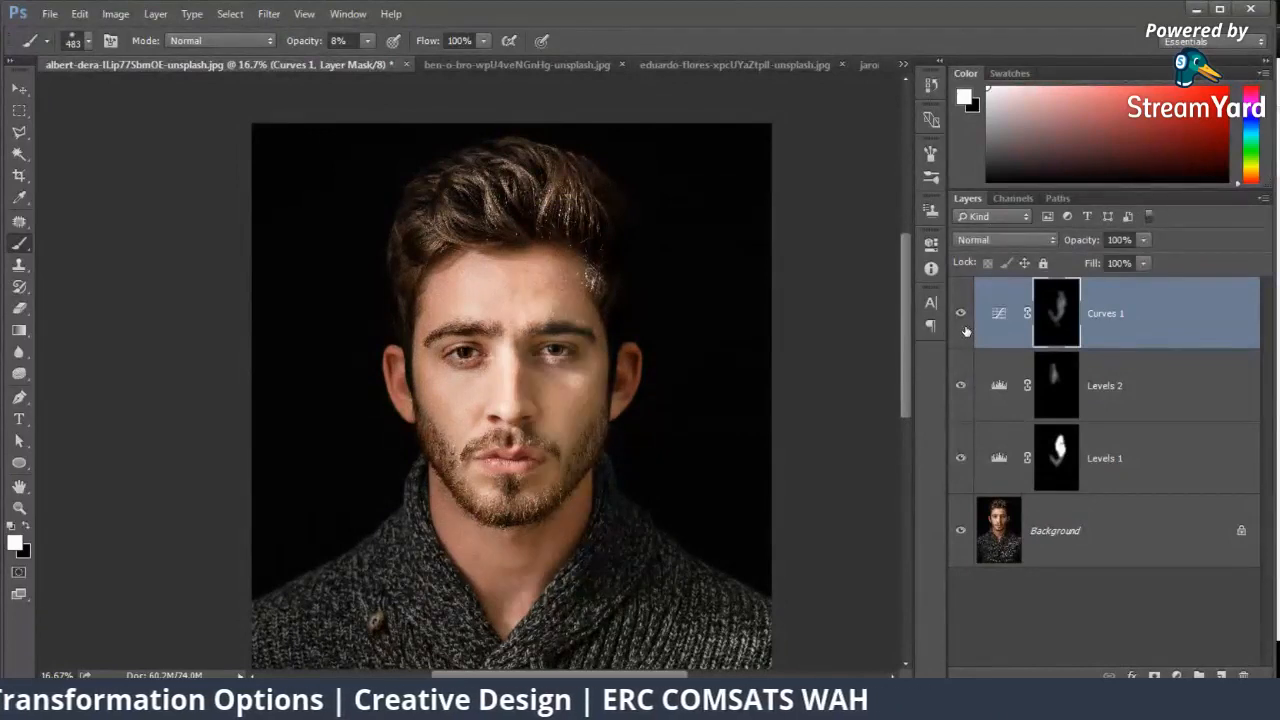
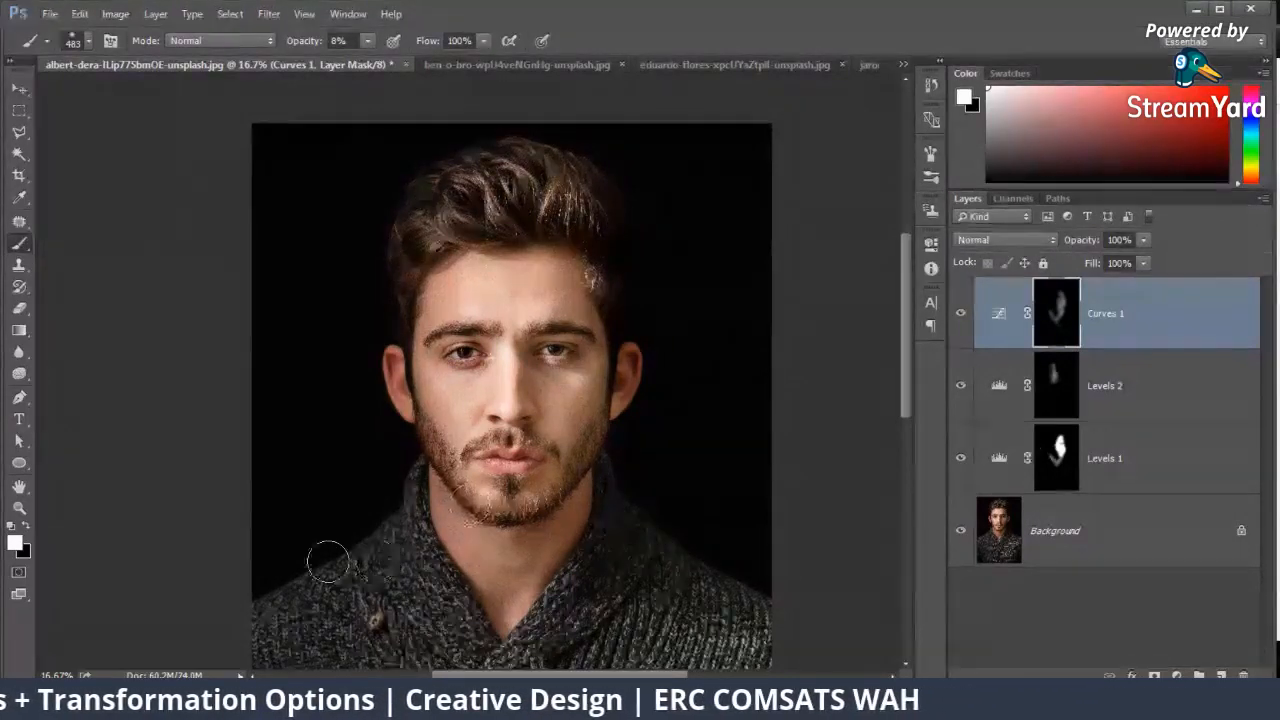
Step: Switch to Chrome, search Google Images for "Picture taken in sun" and look through the results
click(158, 697)
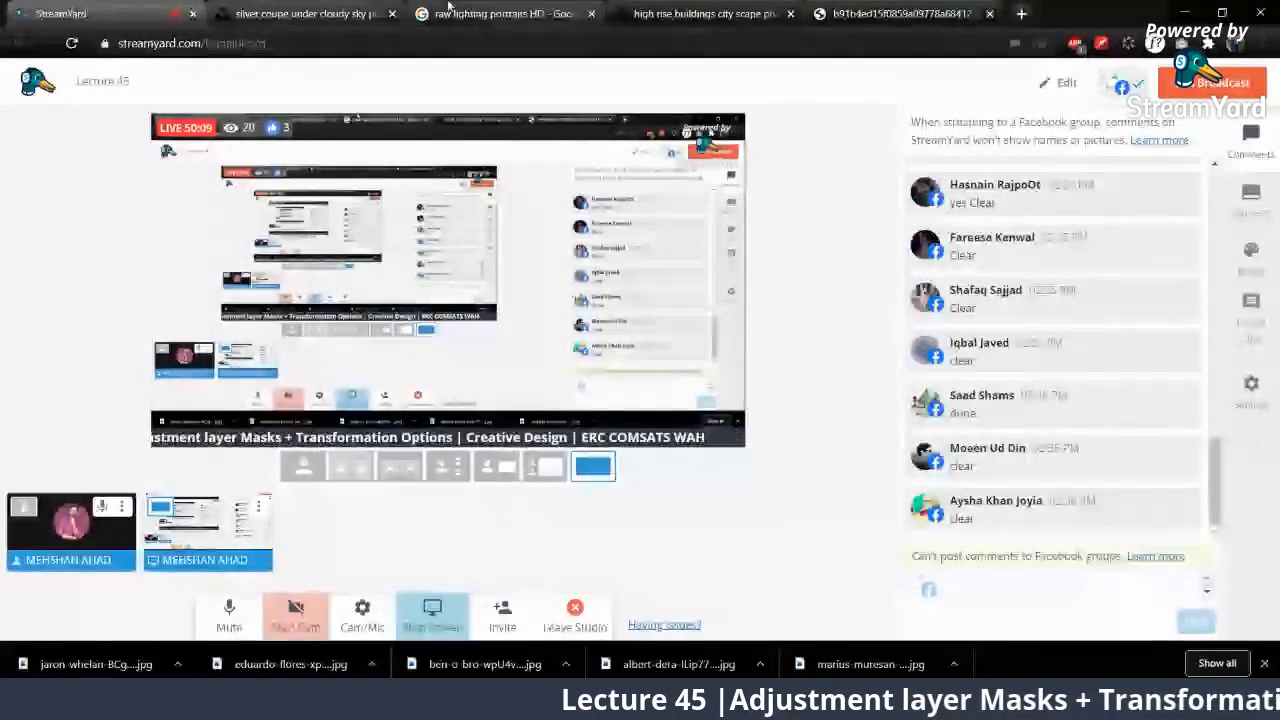
click(448, 10)
triple_click(137, 82)
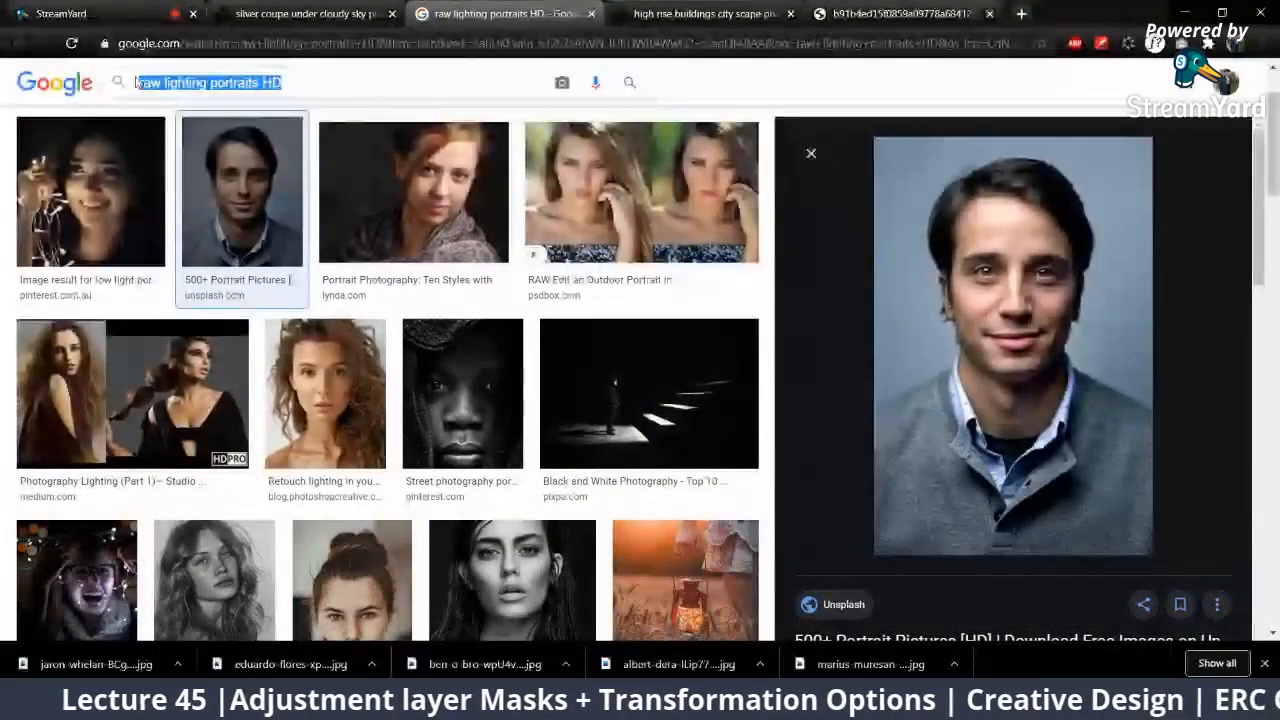
scroll(137, 82, up, 2)
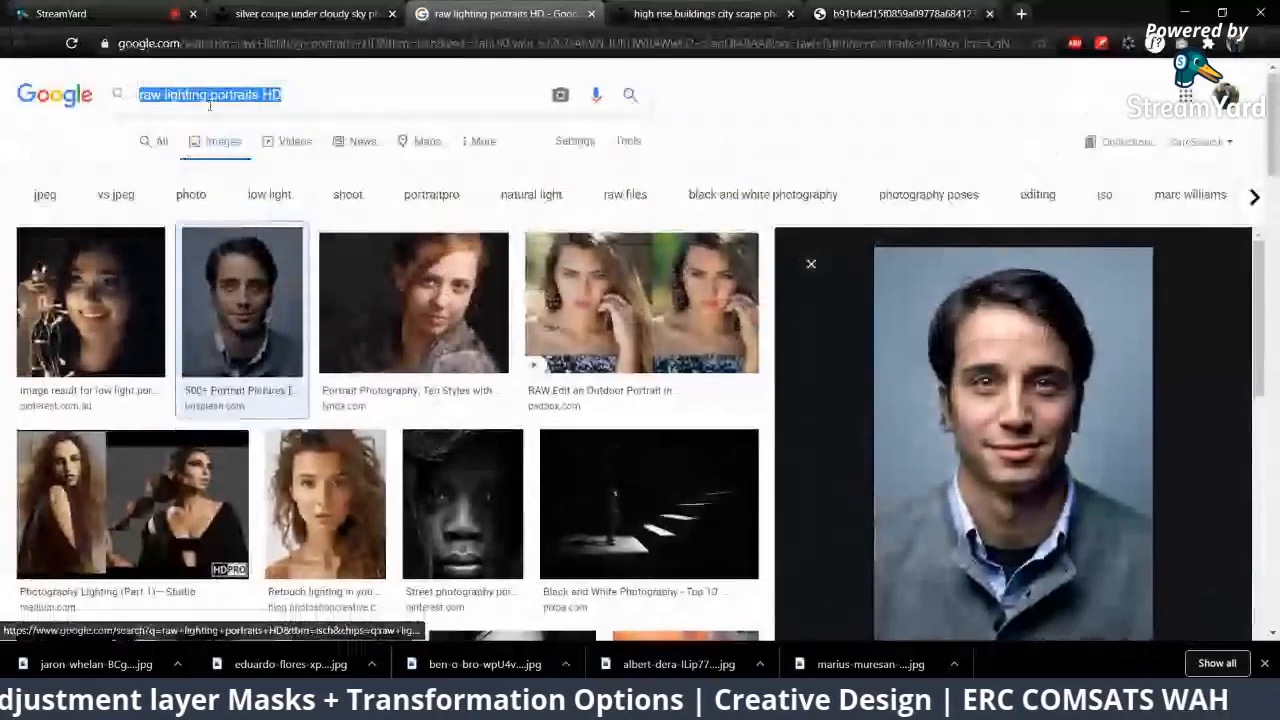
text(Picture takenn)
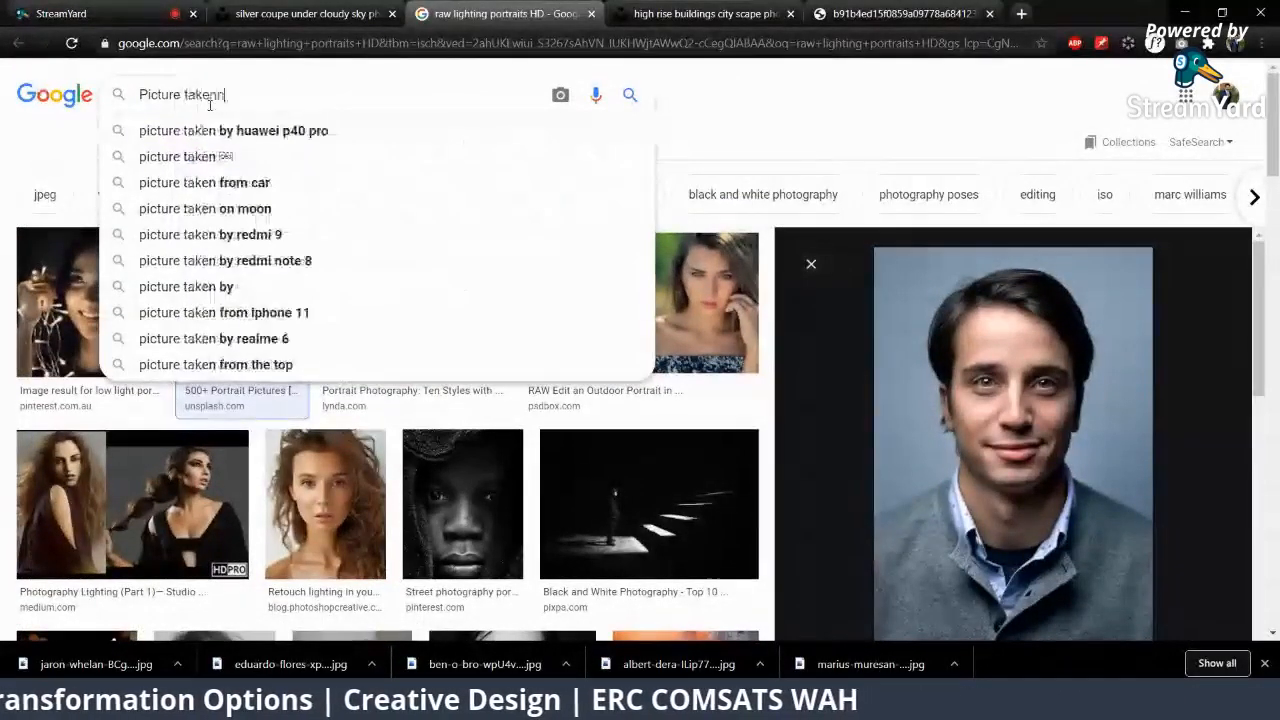
key(BackSpace)
text(in sun)
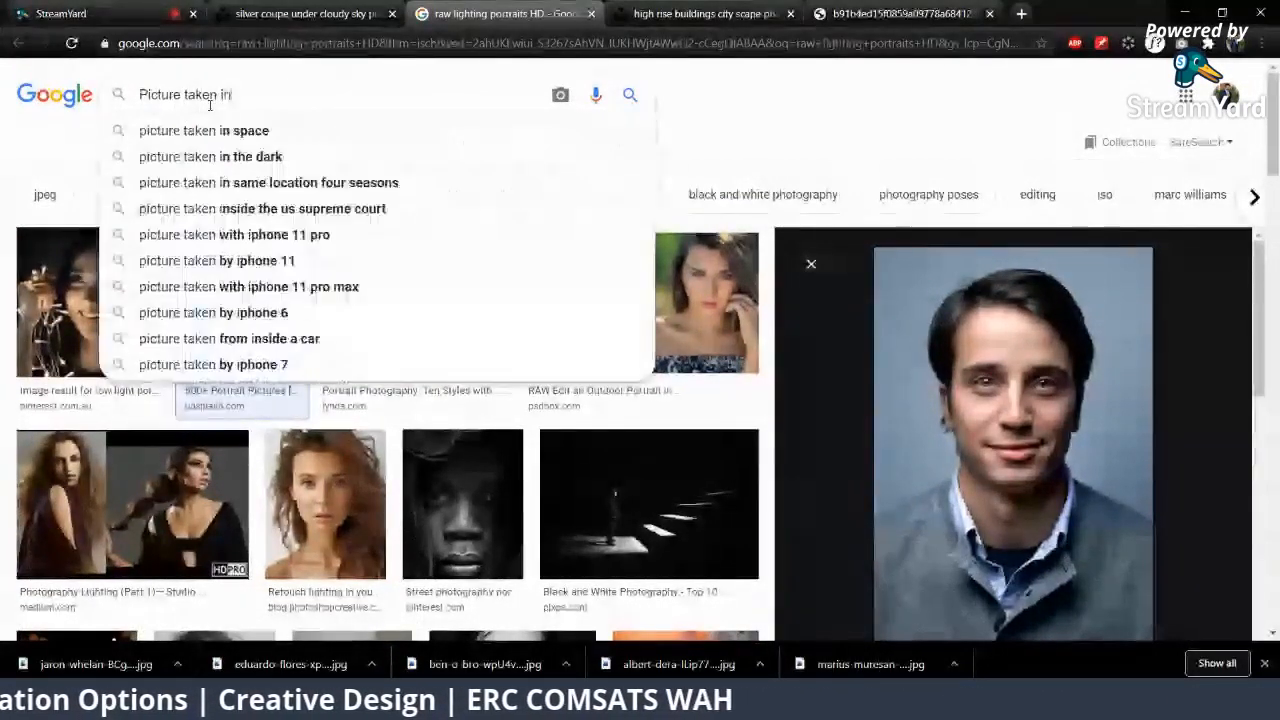
key(Return)
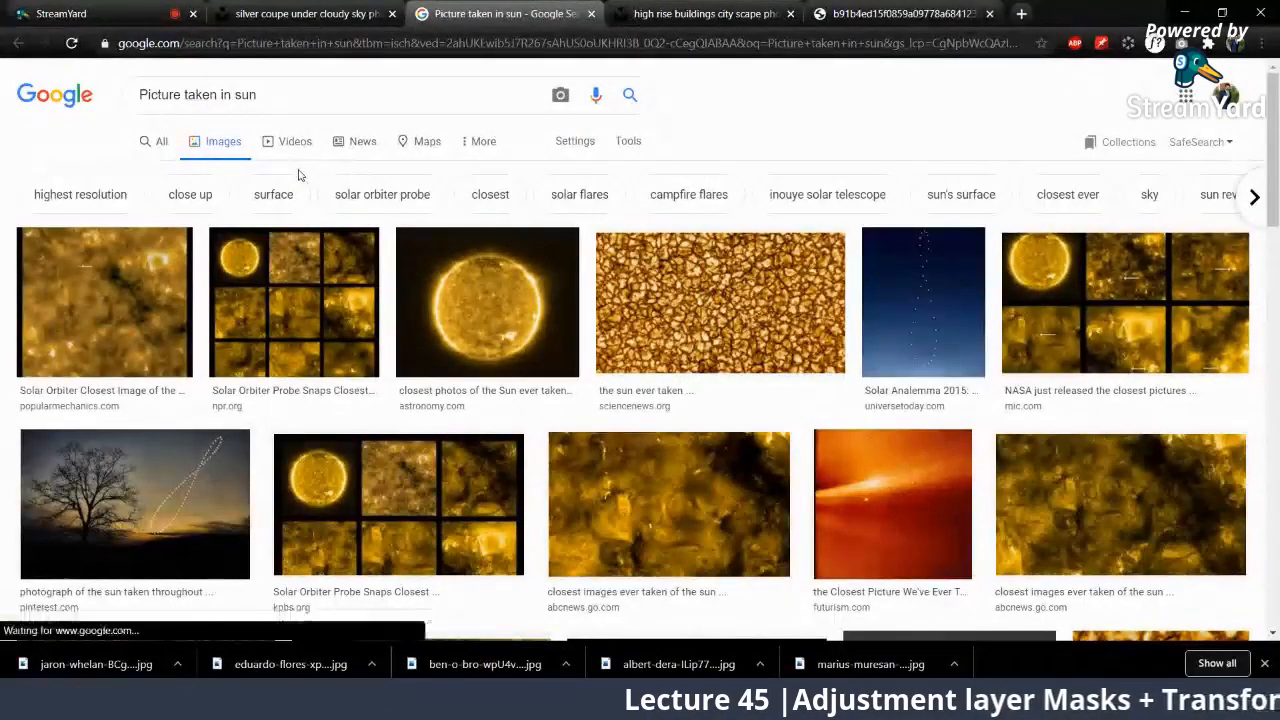
scroll(300, 165, down, 10)
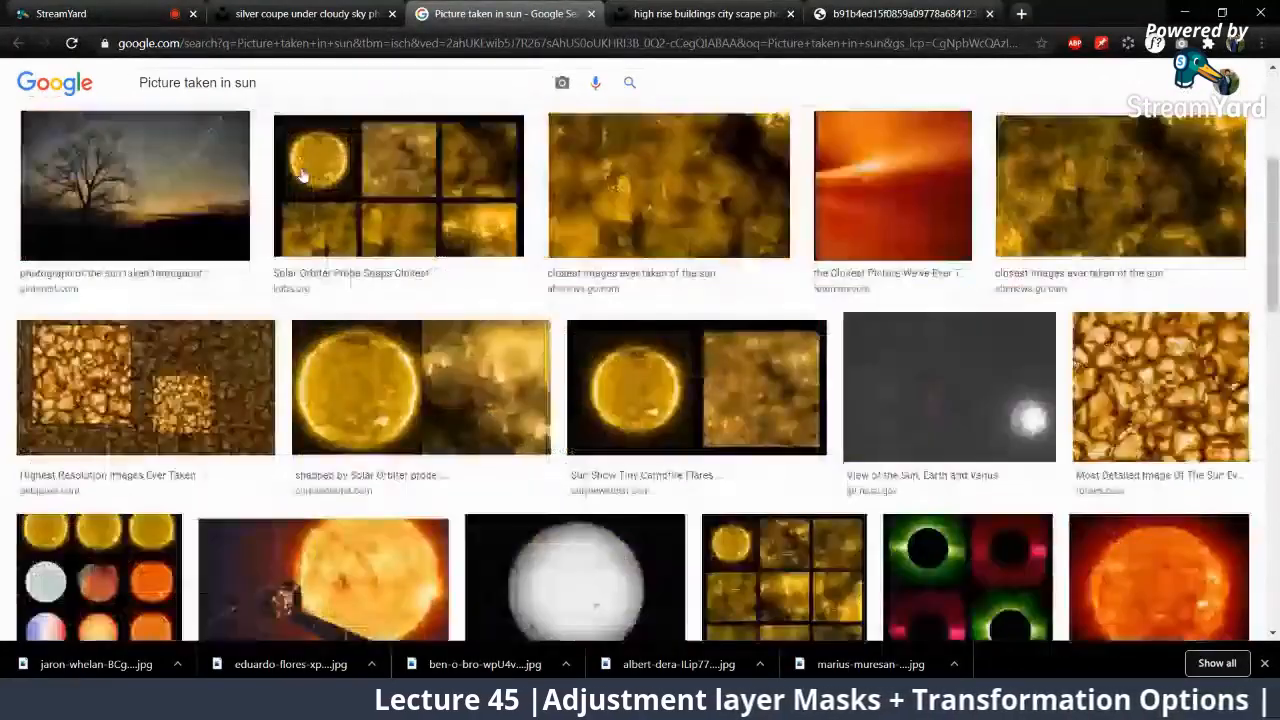
scroll(305, 175, up, 10)
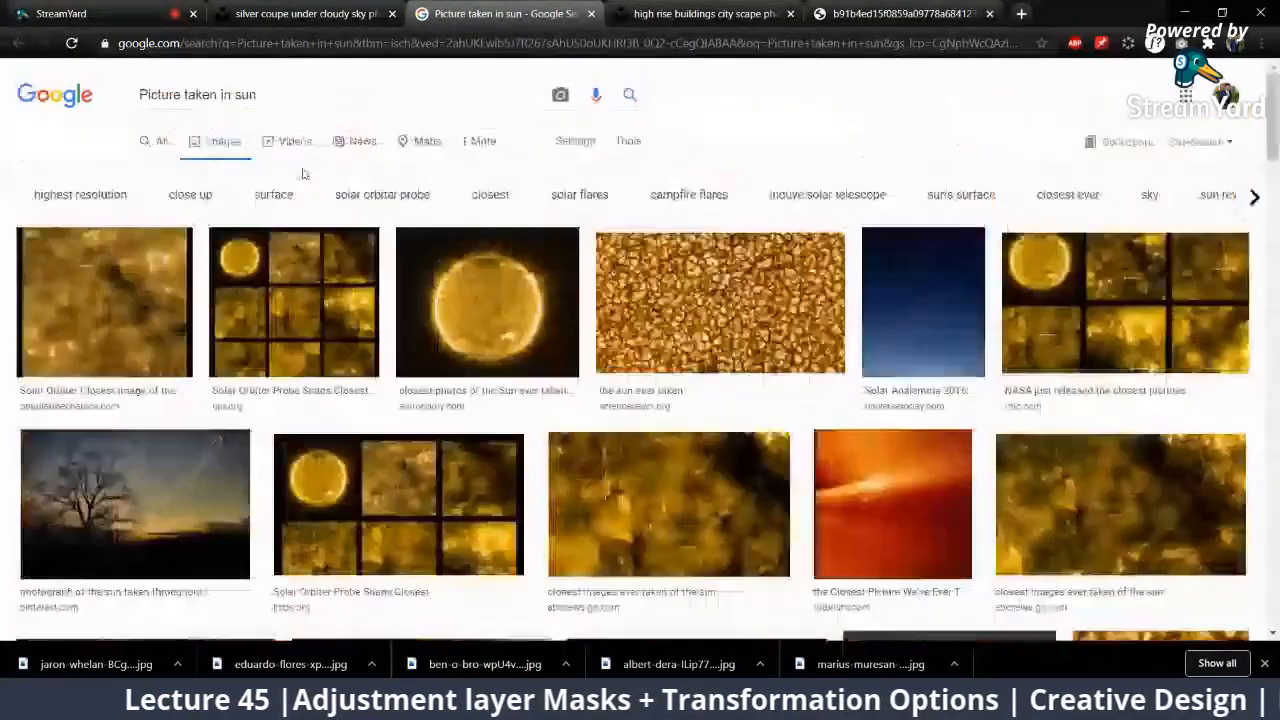
Step: Search Google Images for "potrait images exposed to sun" and browse the portraits found
triple_click(313, 99)
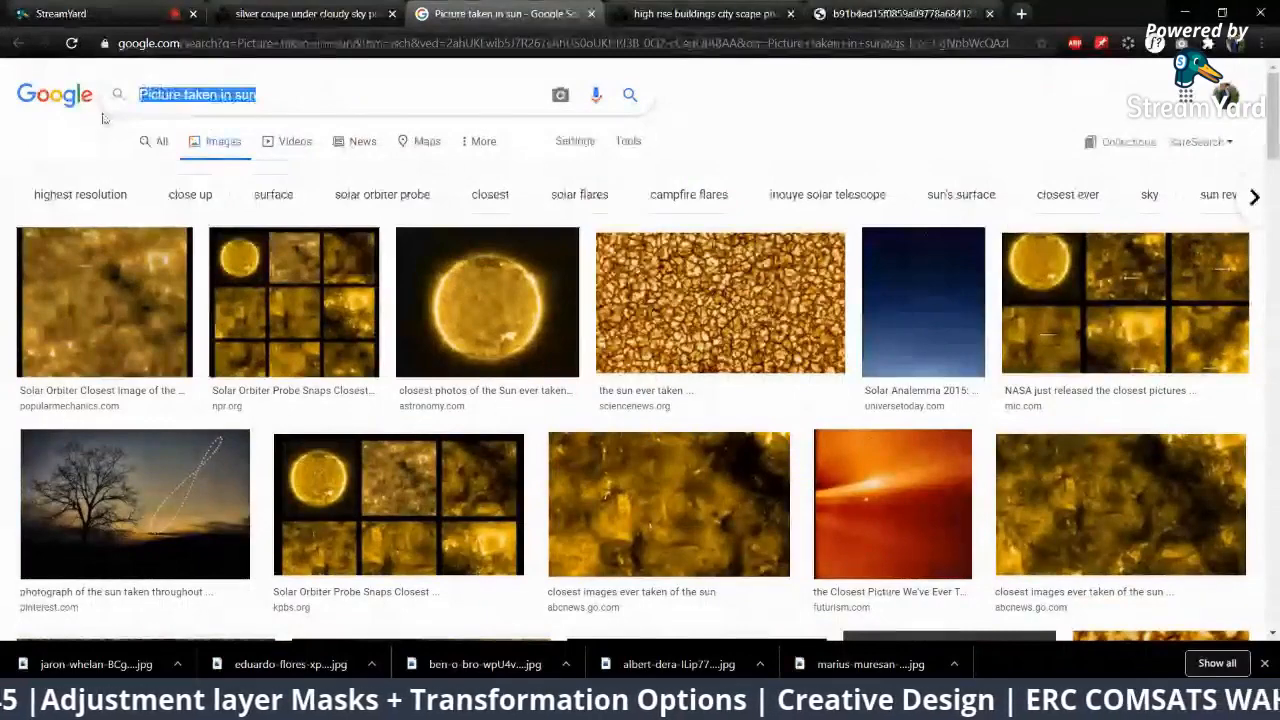
text(pol)
key(BackSpace)
text(trait images)
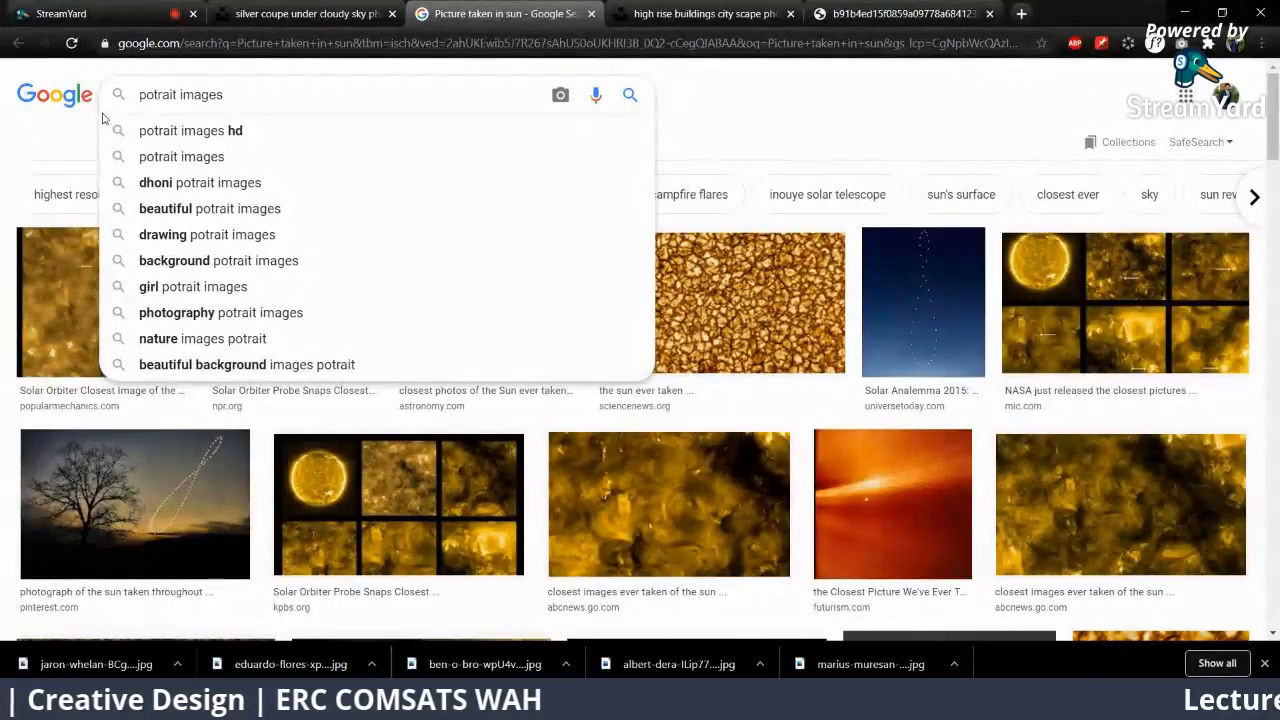
text( exposed to sun)
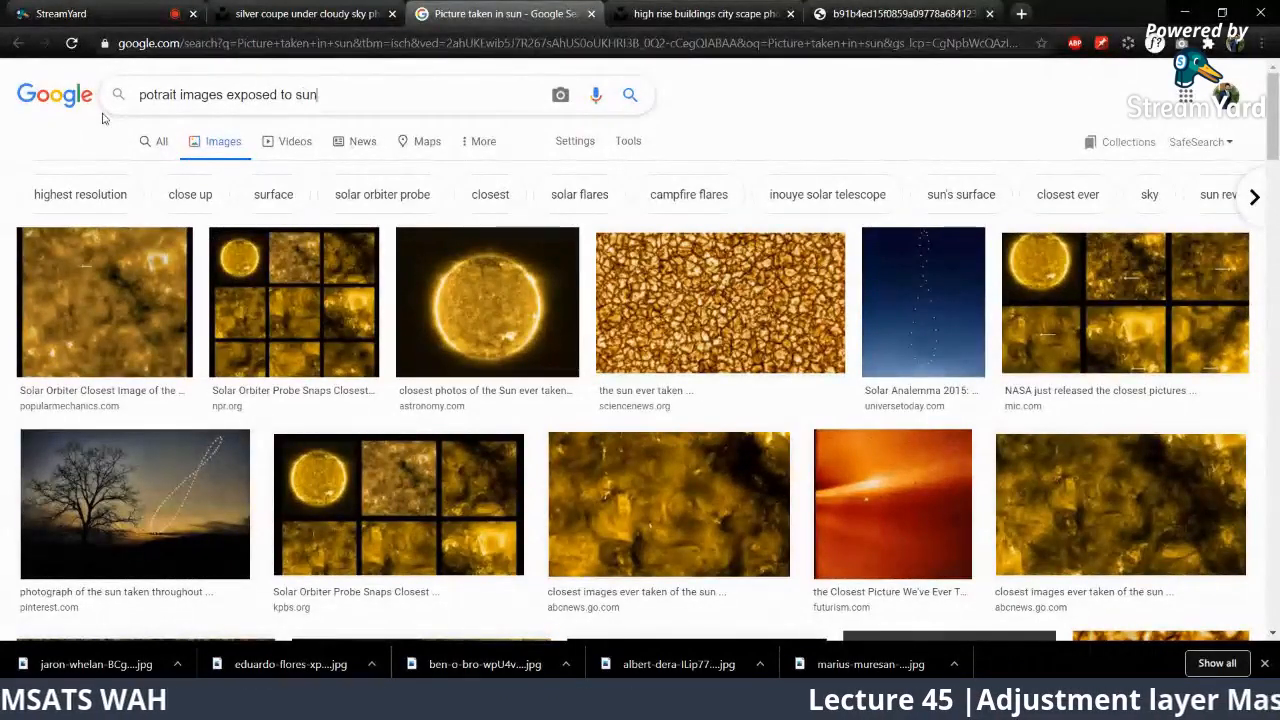
key(Return)
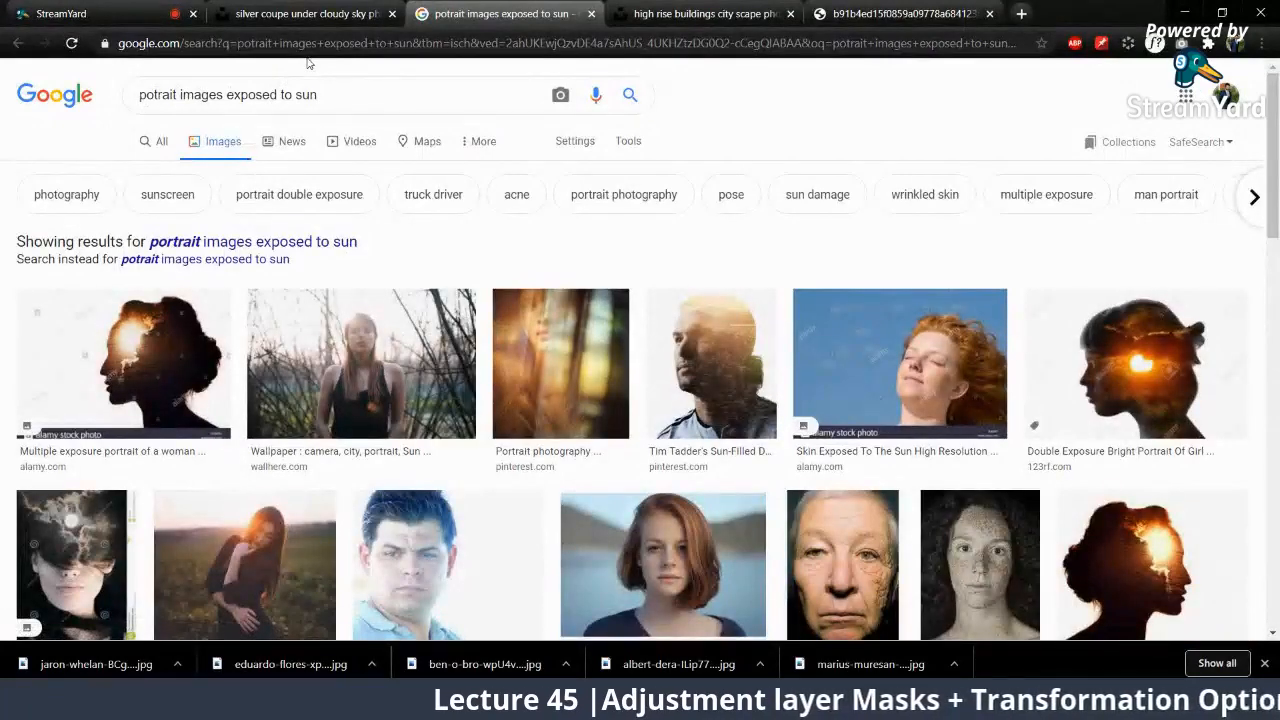
scroll(760, 240, down, 2)
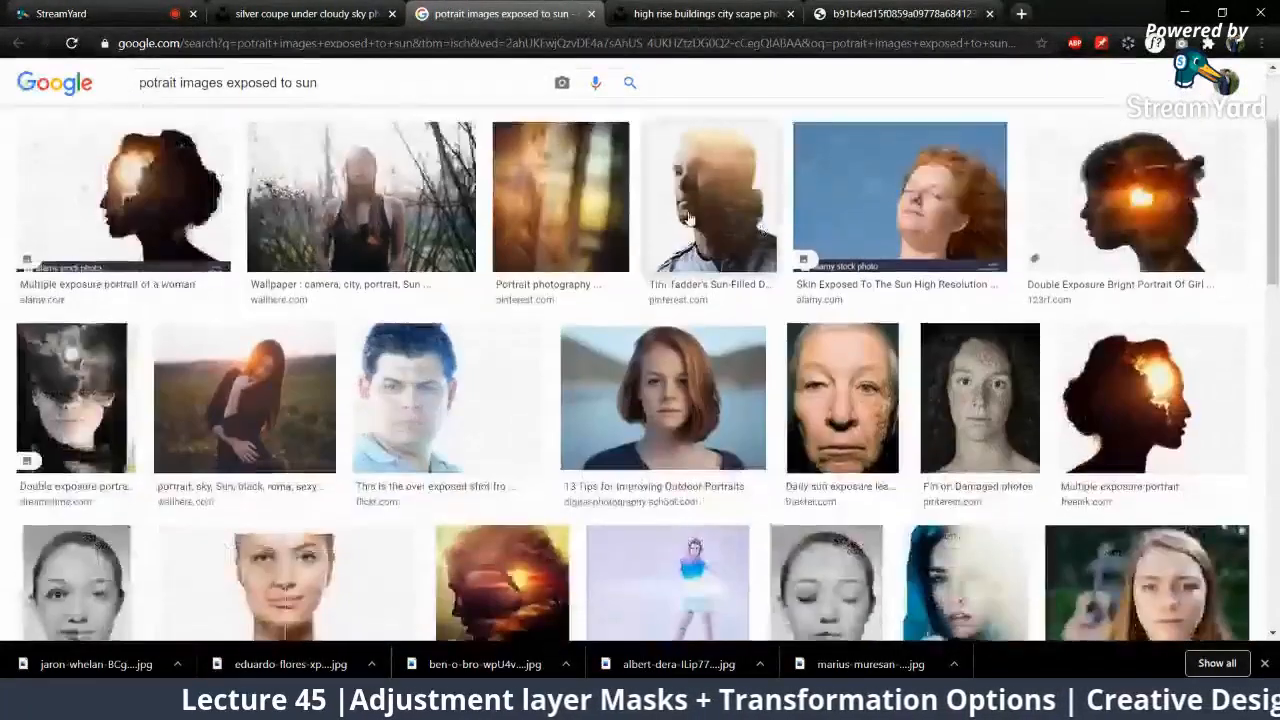
scroll(709, 213, down, 2)
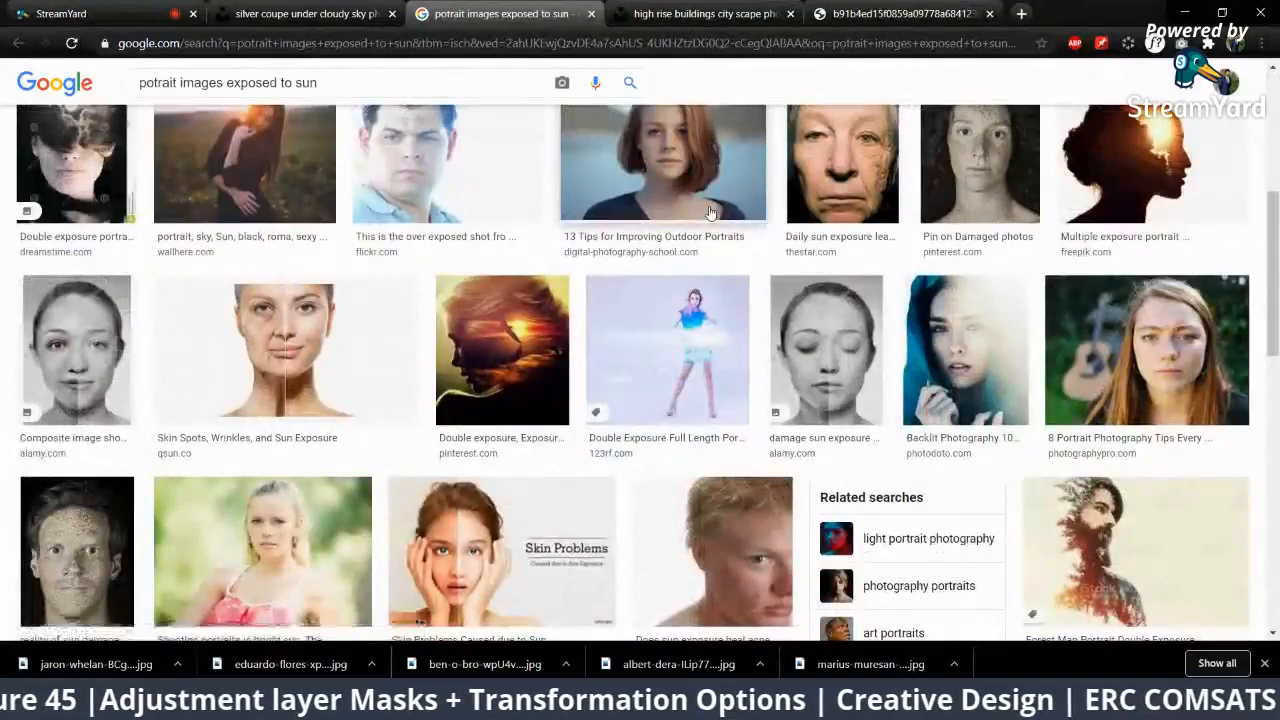
scroll(706, 219, up, 4)
Step: Search Google Images for "saturated potriats" and look through the results for a suitable practice portrait
drag(326, 95, 103, 110)
text(szturat)
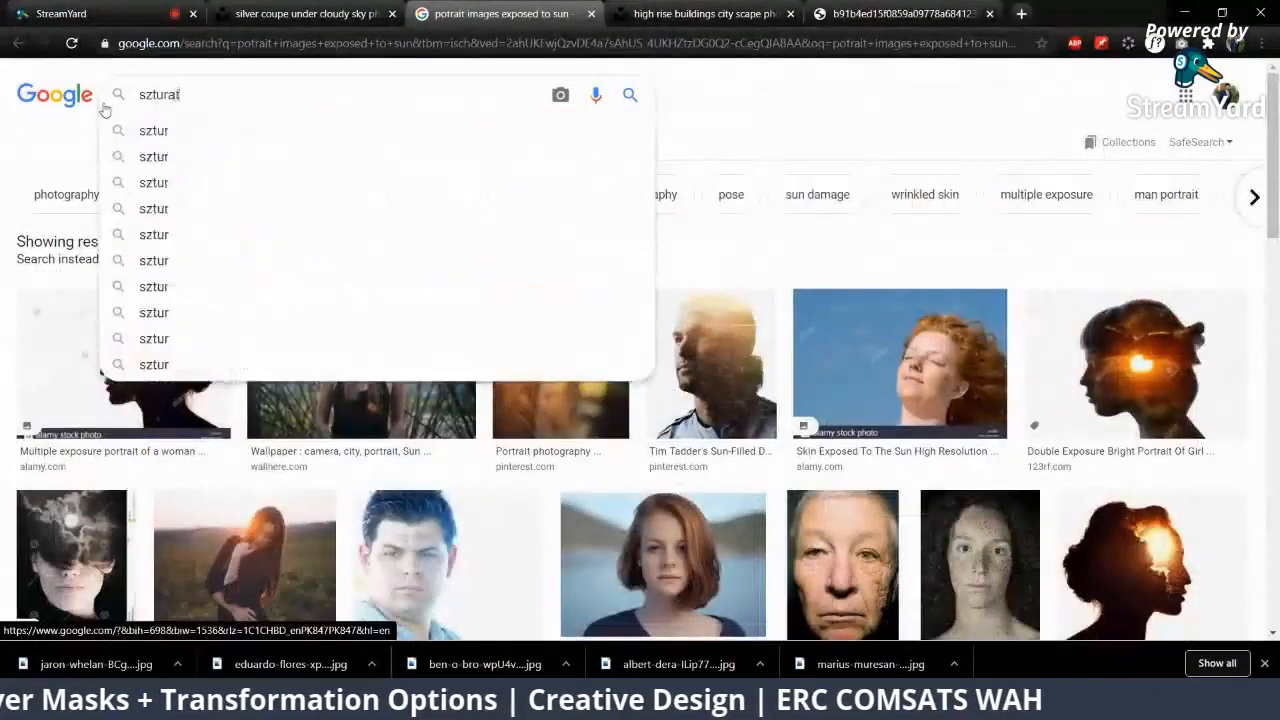
key(ctrl+a)
text(saturdat)
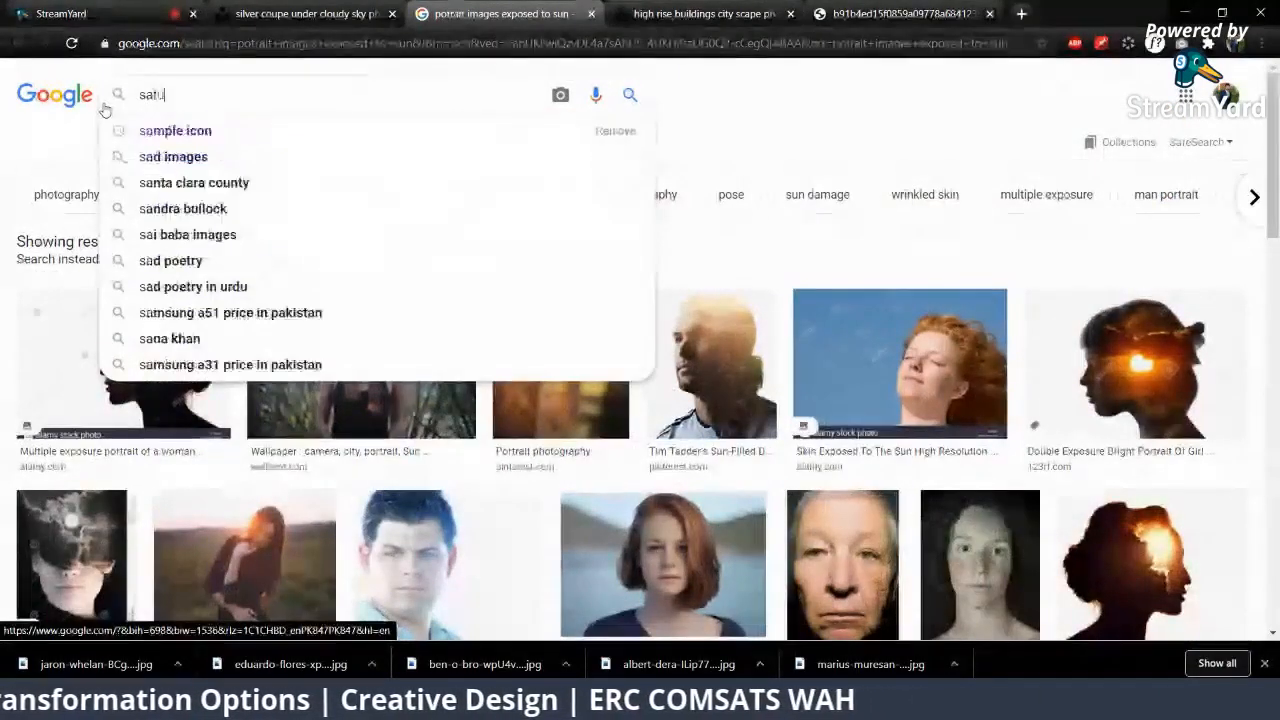
key(BackSpace)
key(BackSpace)
text(ated)
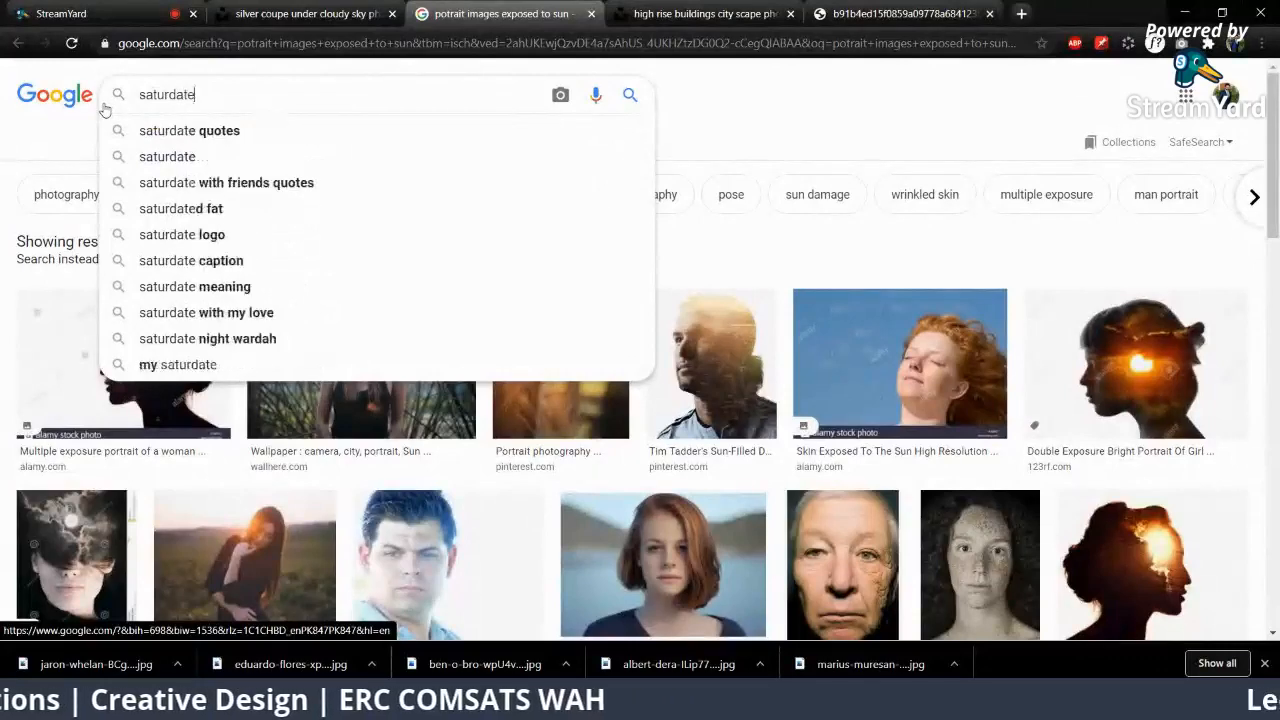
key(BackSpace)
key(BackSpace)
key(BackSpace)
key(BackSpace)
key(BackSpace)
text(ated potr)
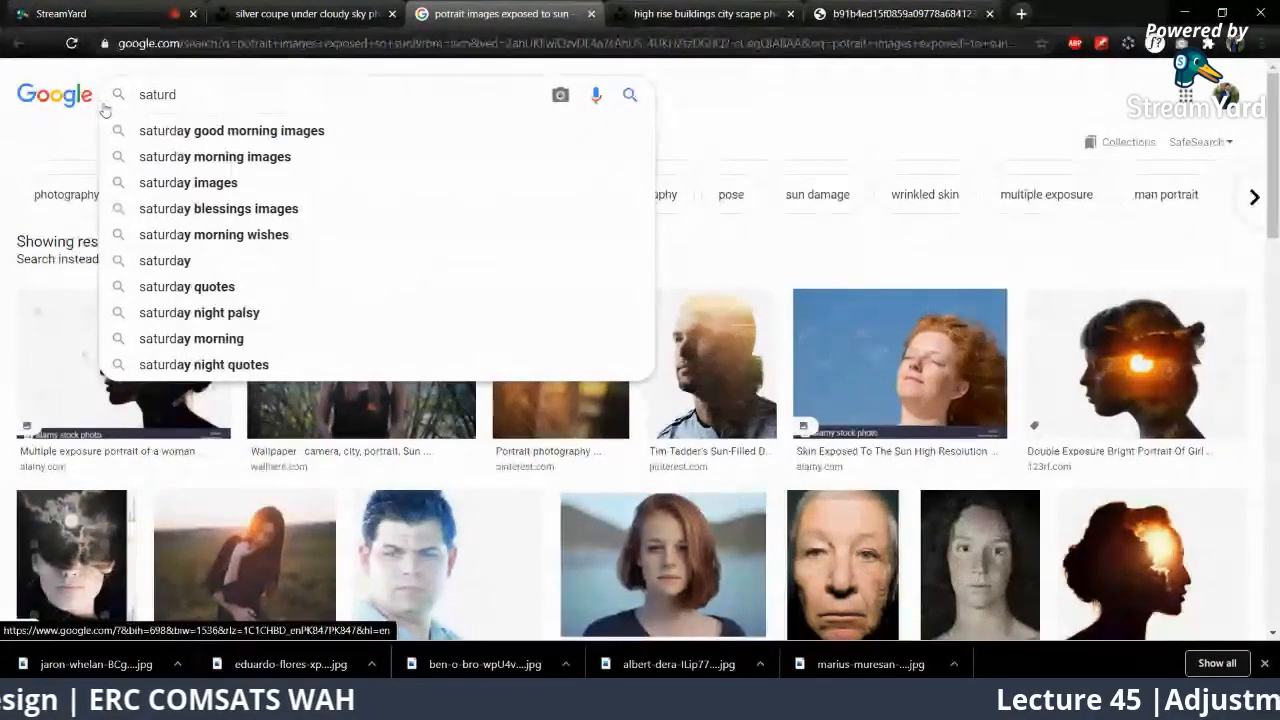
text(iats)
key(Return)
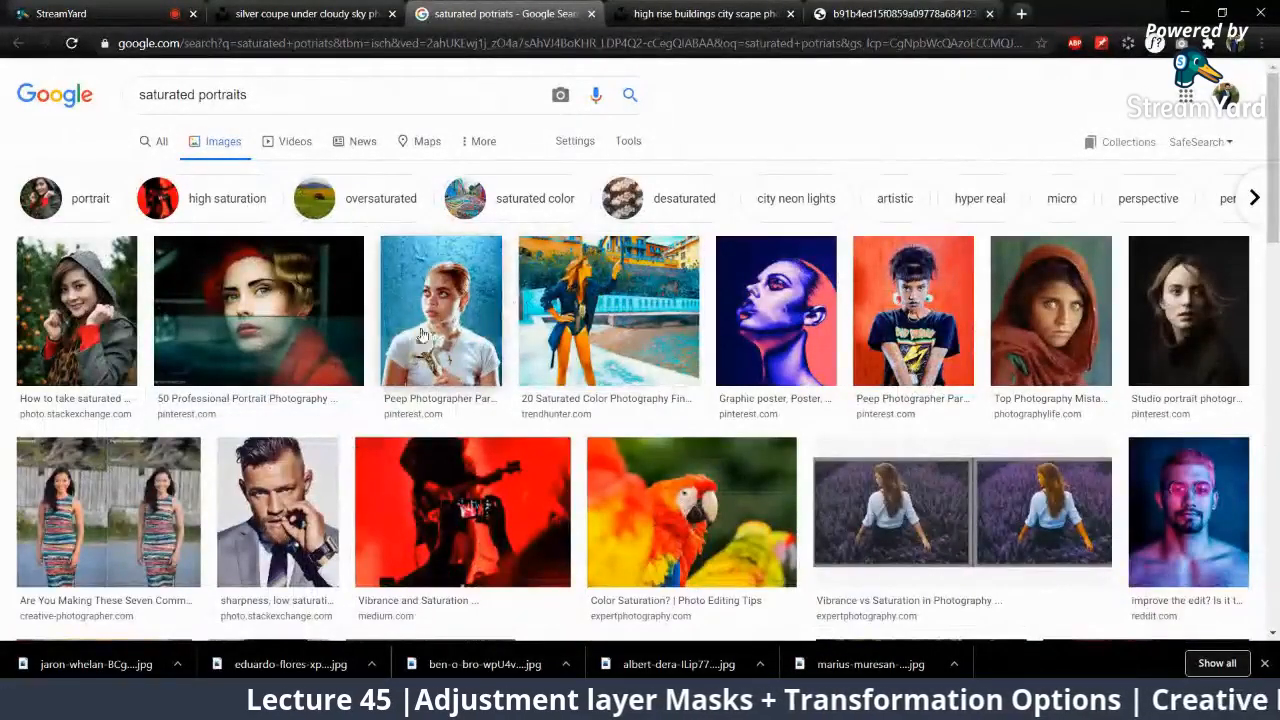
scroll(420, 337, down, 3)
scroll(420, 337, down, 5)
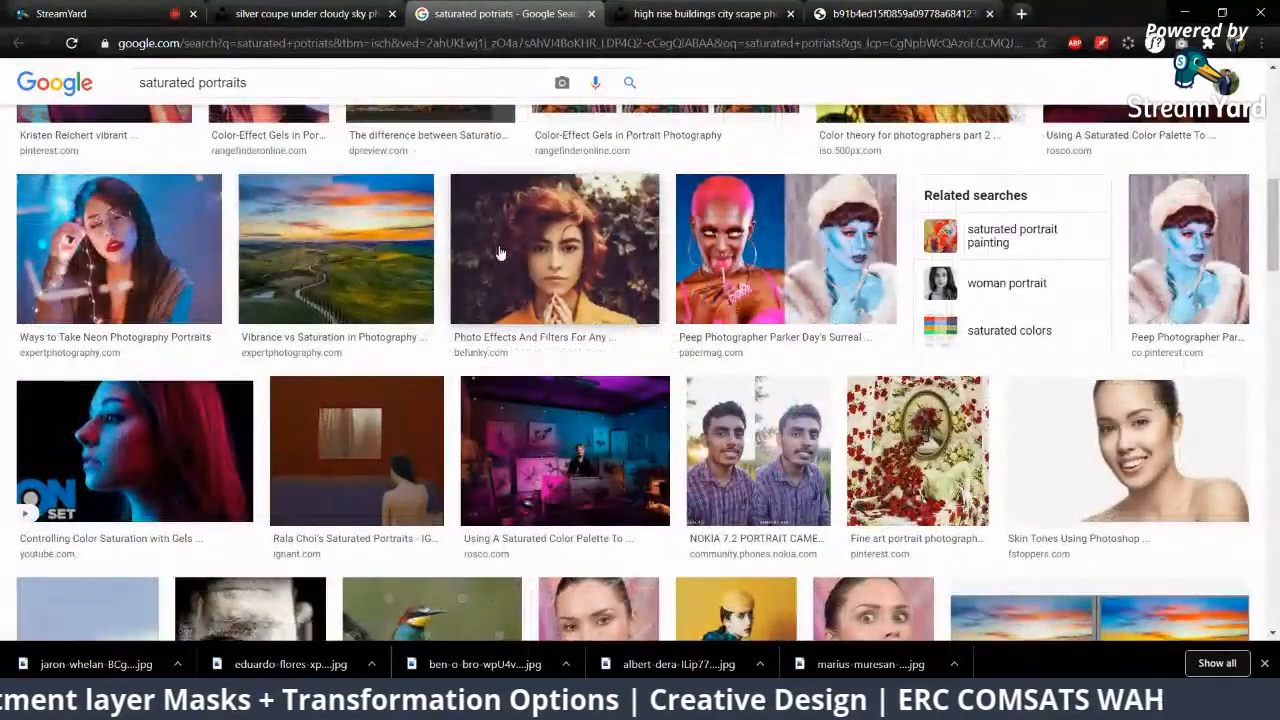
scroll(494, 258, down, 5)
scroll(496, 263, up, 7)
scroll(497, 264, up, 6)
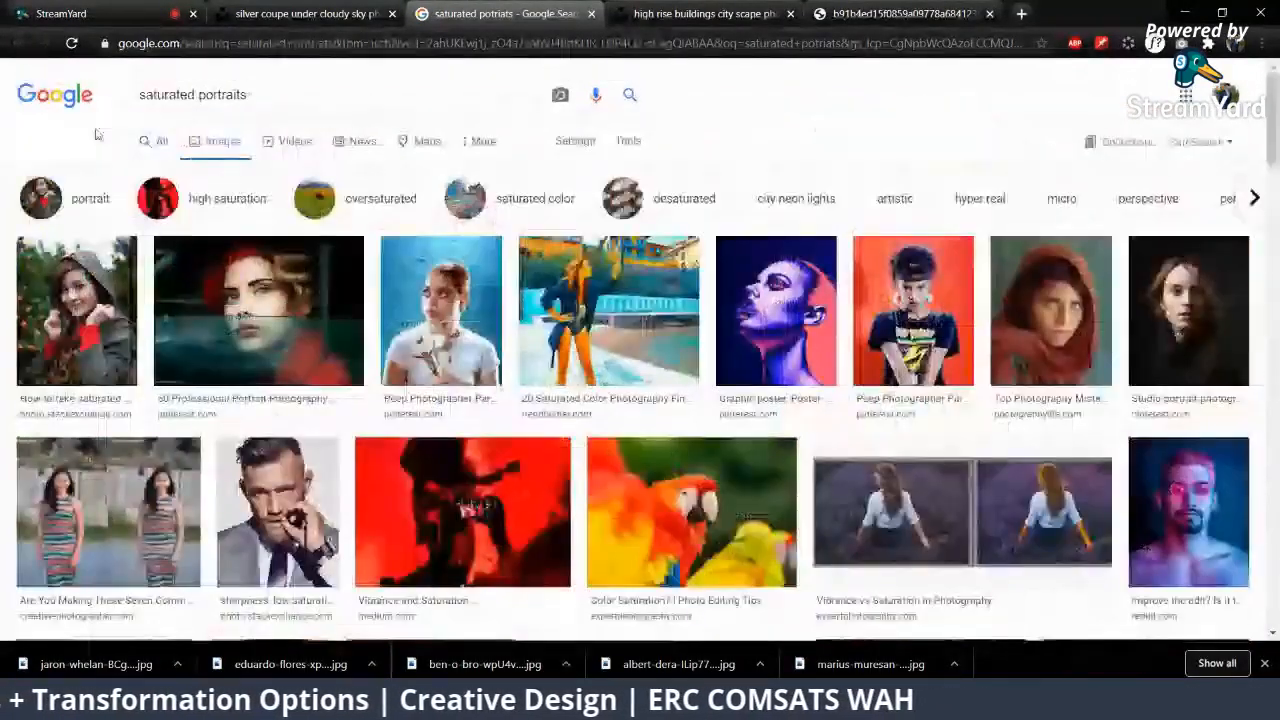
Step: Return to the sun-exposed portrait results, preview the close-up of the elderly man's face and open that image in a new tab
click(21, 43)
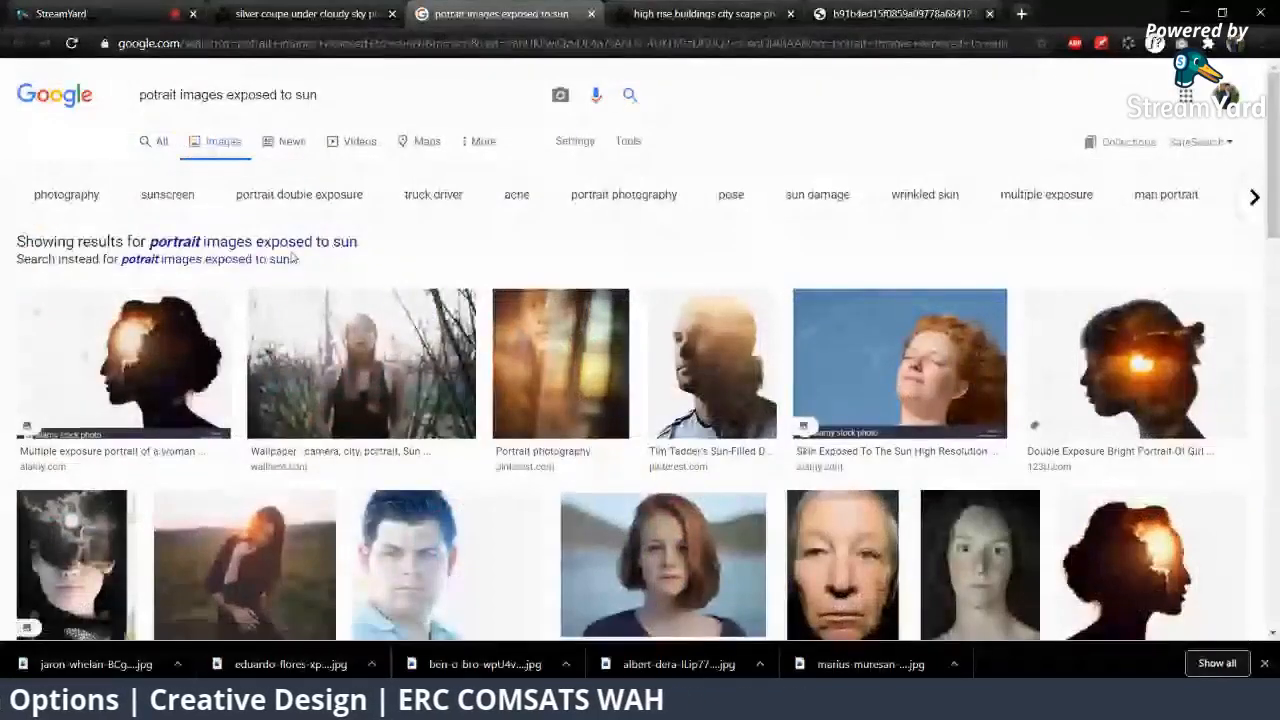
scroll(822, 307, down, 3)
click(822, 307)
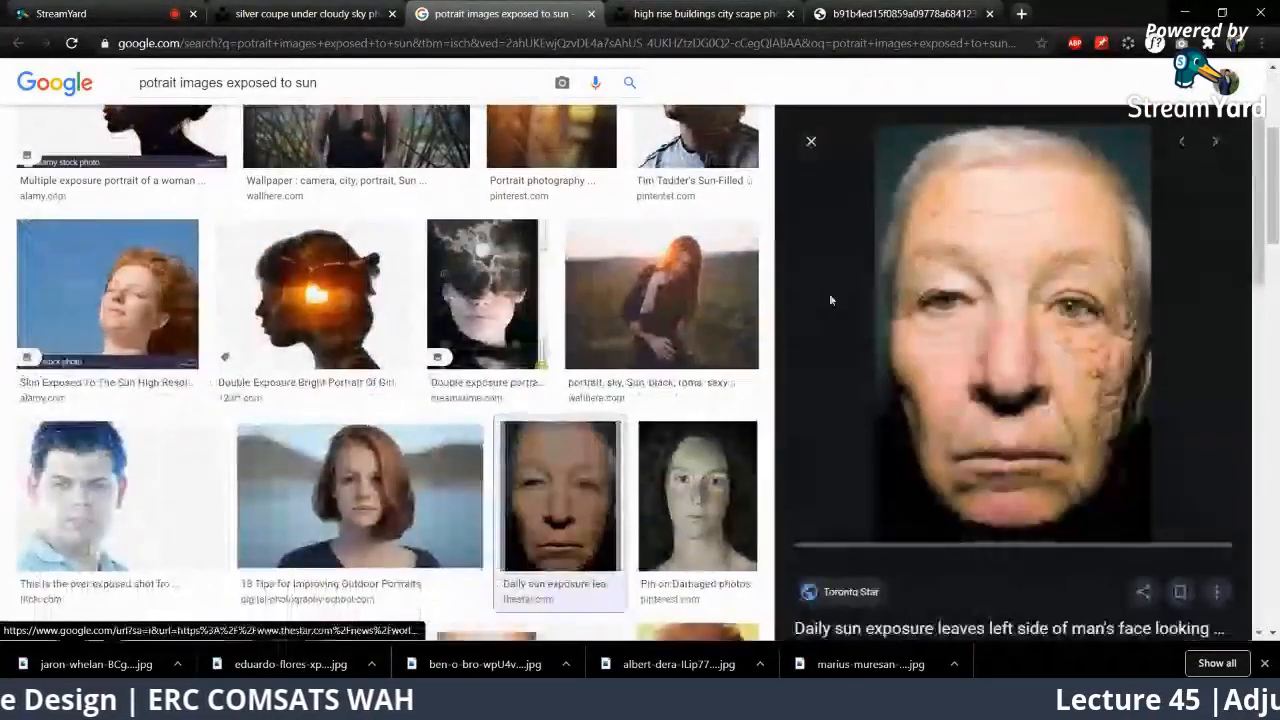
scroll(838, 289, down, 2)
scroll(838, 295, up, 2)
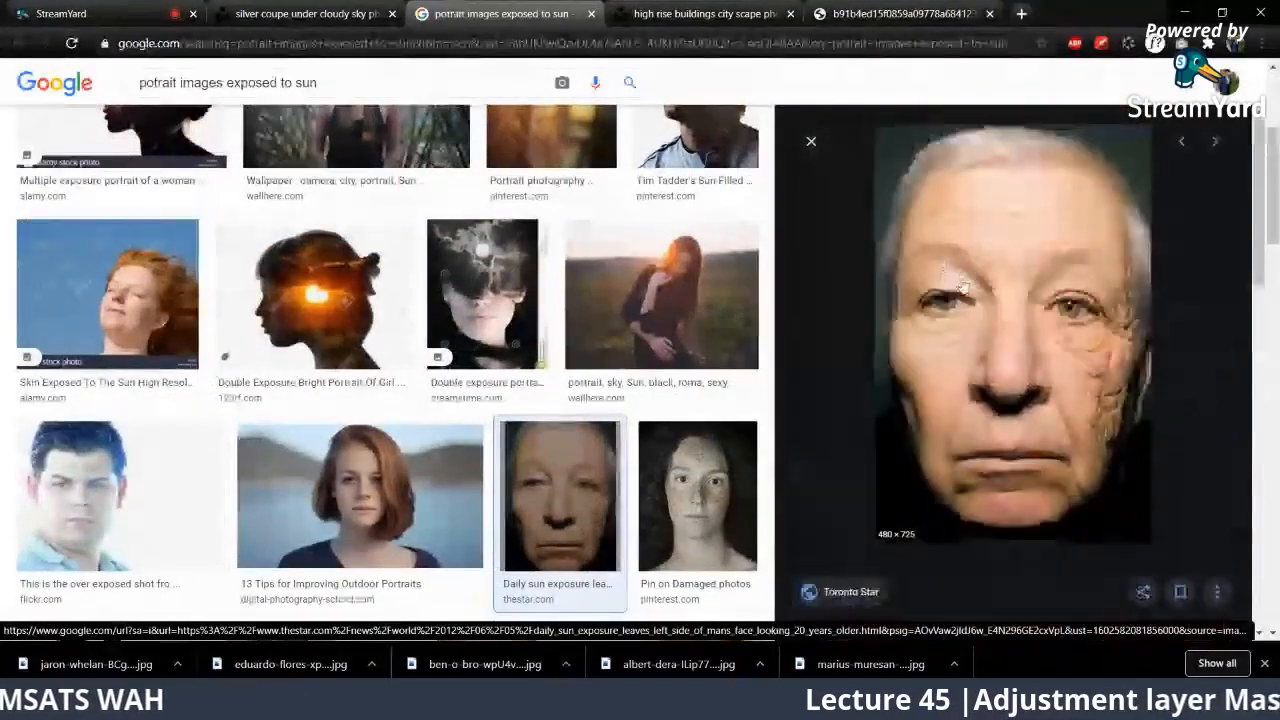
right_click(957, 273)
click(1030, 403)
click(640, 13)
Step: Save the full-size elderly man's portrait to the Downloads folder under its suggested JPEG file name
right_click(672, 155)
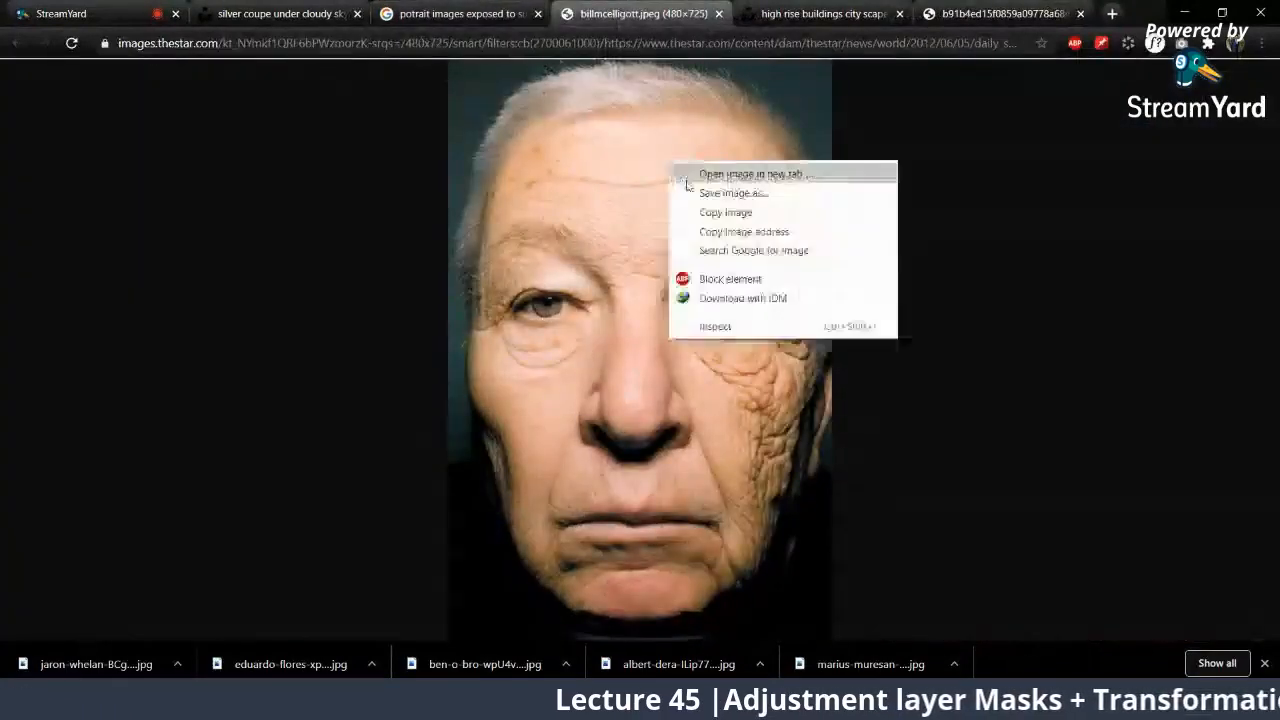
click(705, 194)
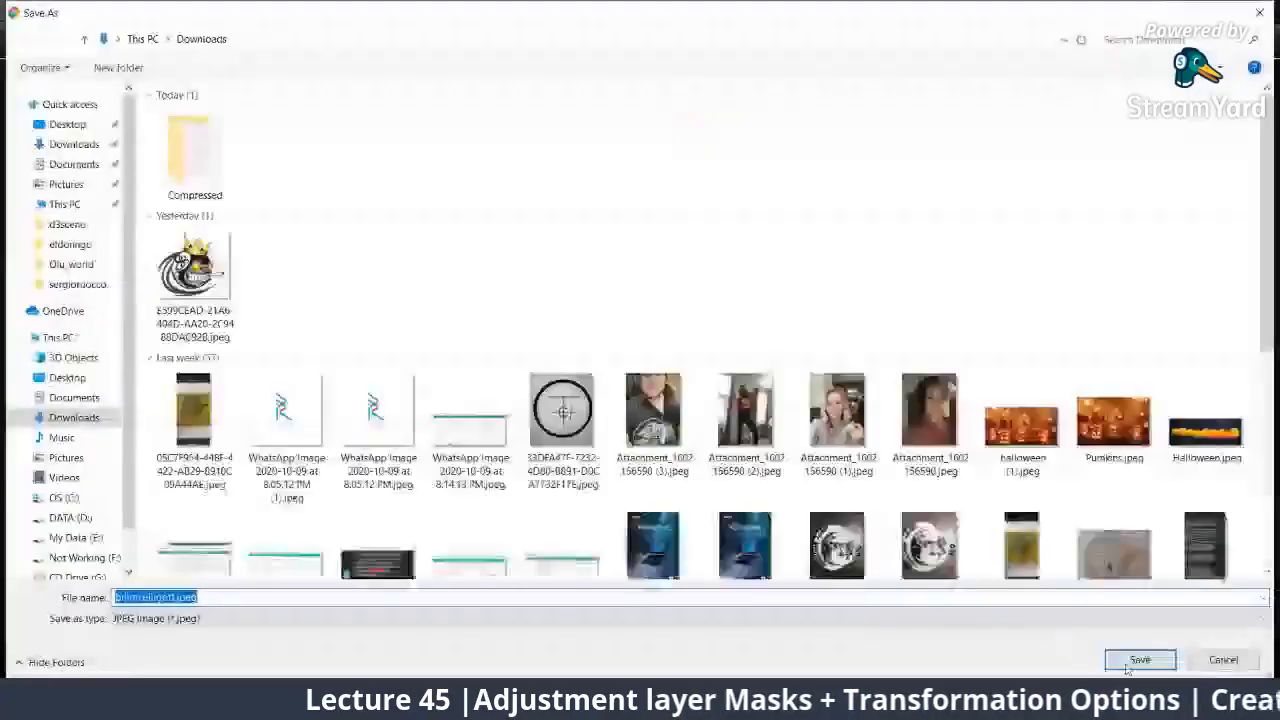
key(Return)
Step: Open the broadcast's Facebook post from StreamYard, share the portrait's image link as a comment, and return to StreamYard
click(134, 7)
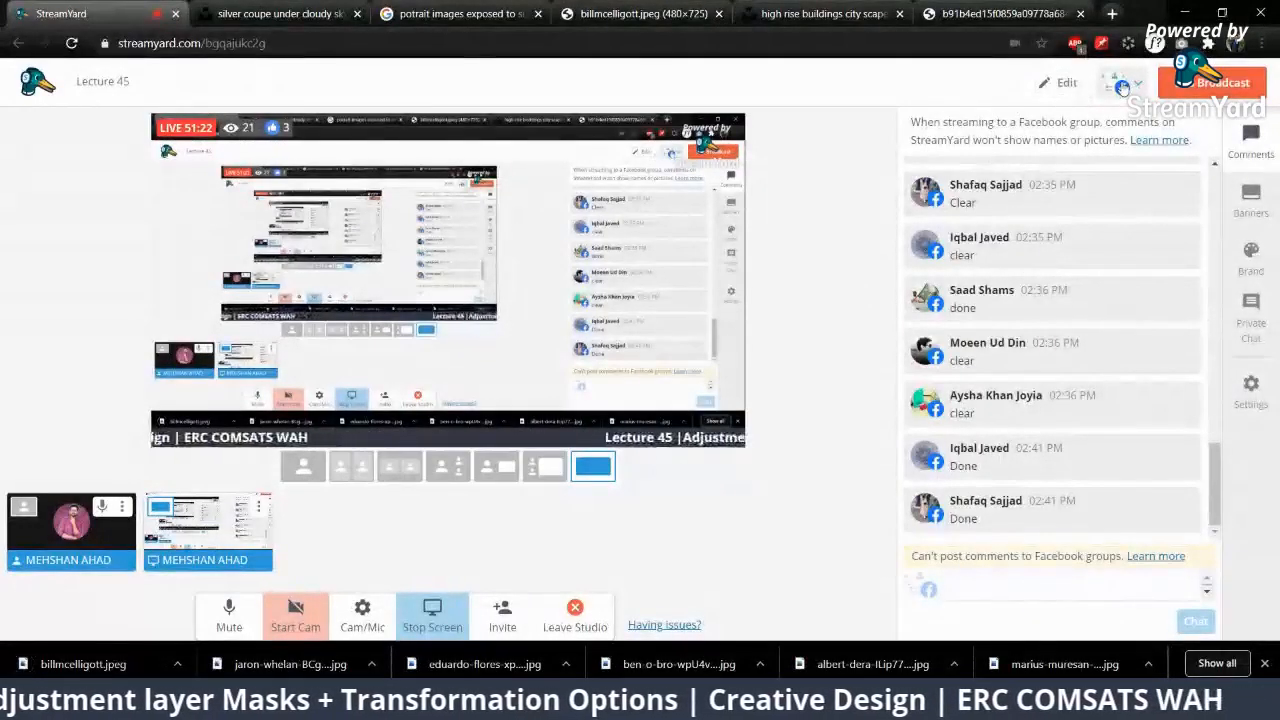
click(1122, 87)
click(1075, 312)
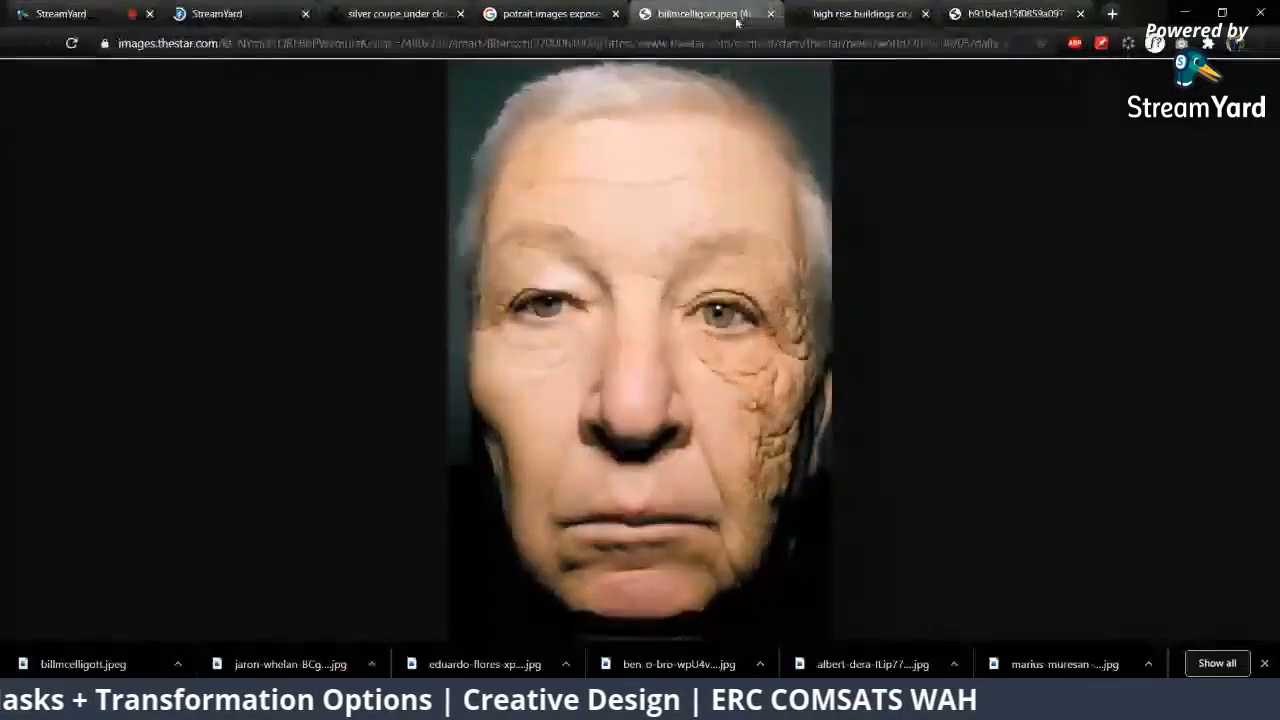
click(236, 5)
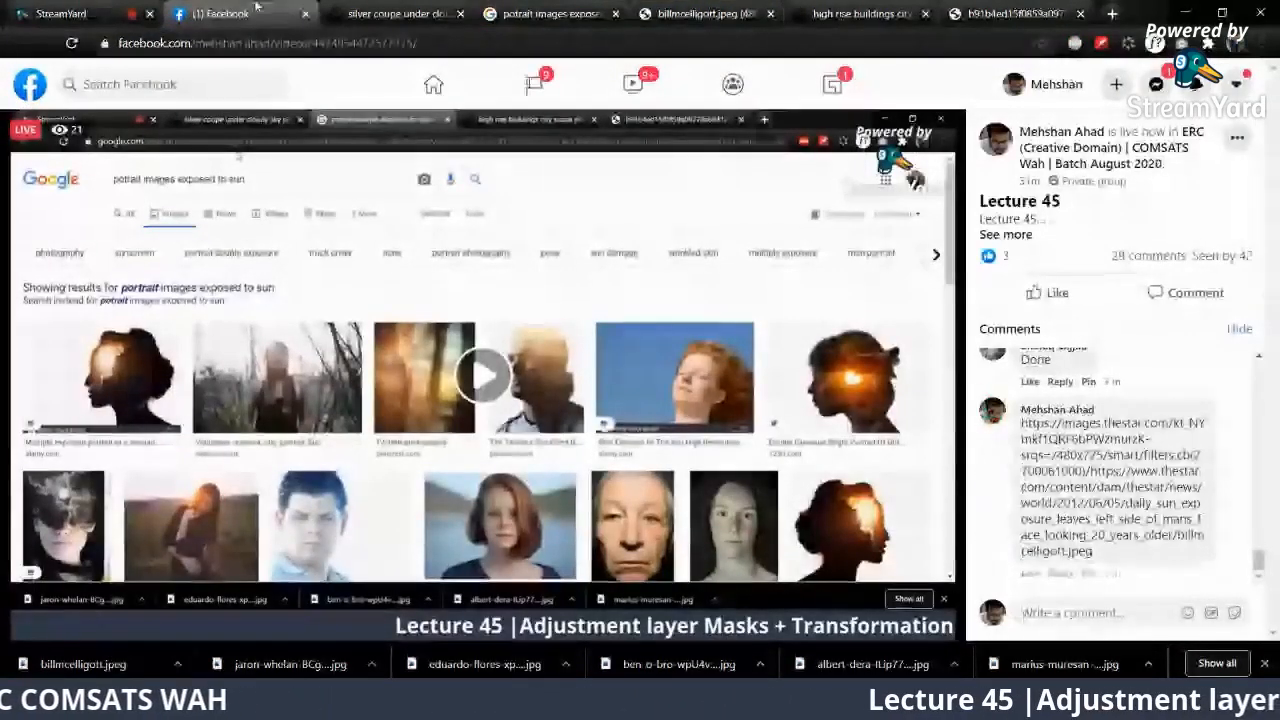
click(84, 8)
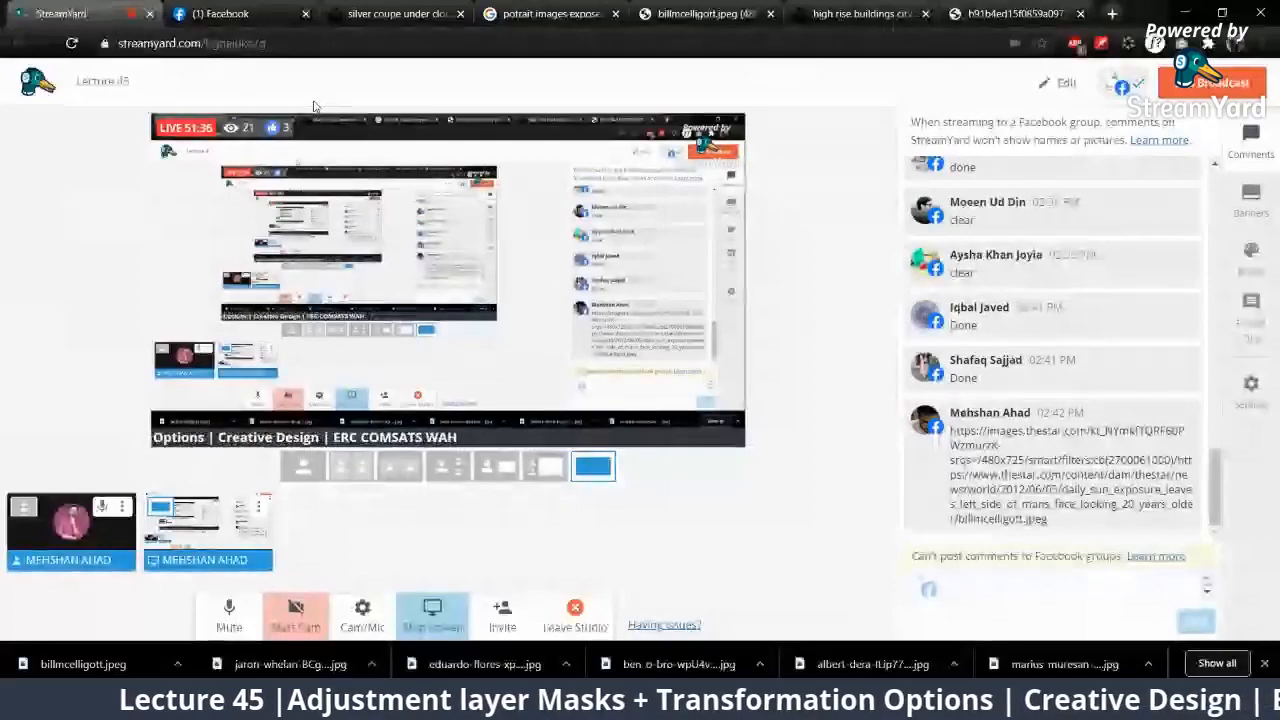
Step: Open the downloaded elderly man's portrait in Photoshop and close the recolored jaron-whelan car document without saving
drag(52, 662, 876, 47)
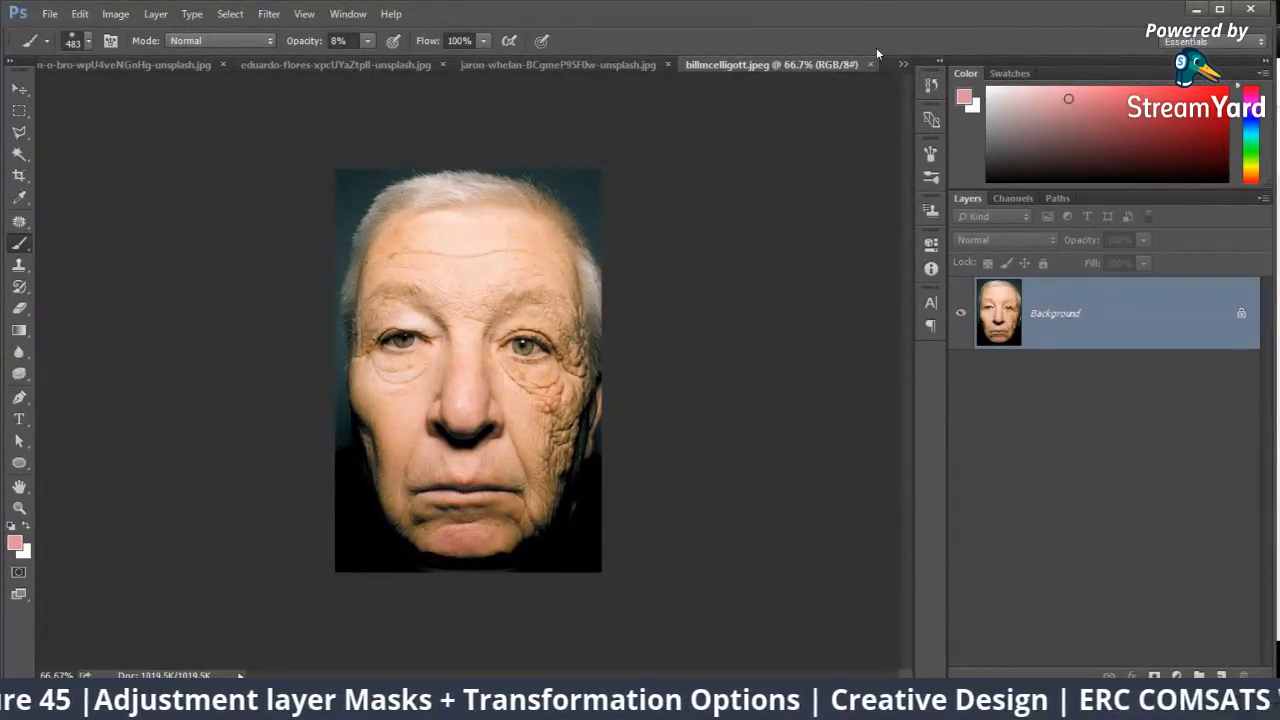
click(540, 64)
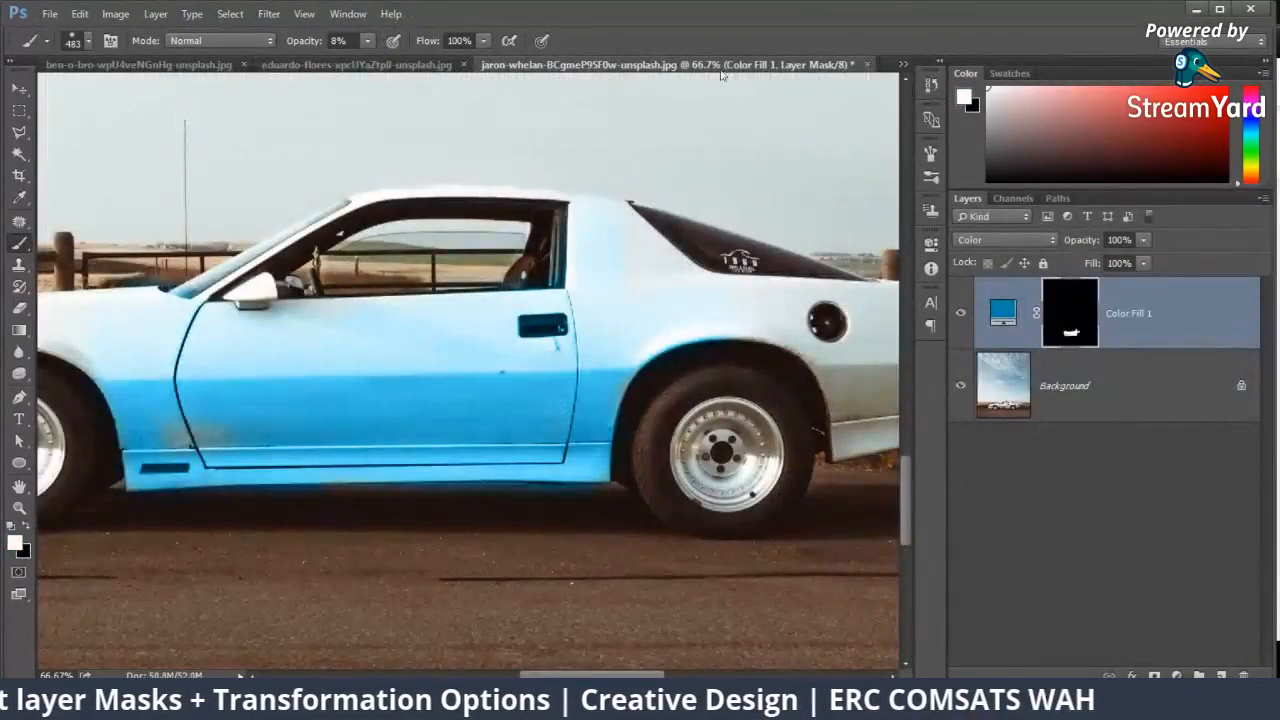
click(867, 64)
click(632, 278)
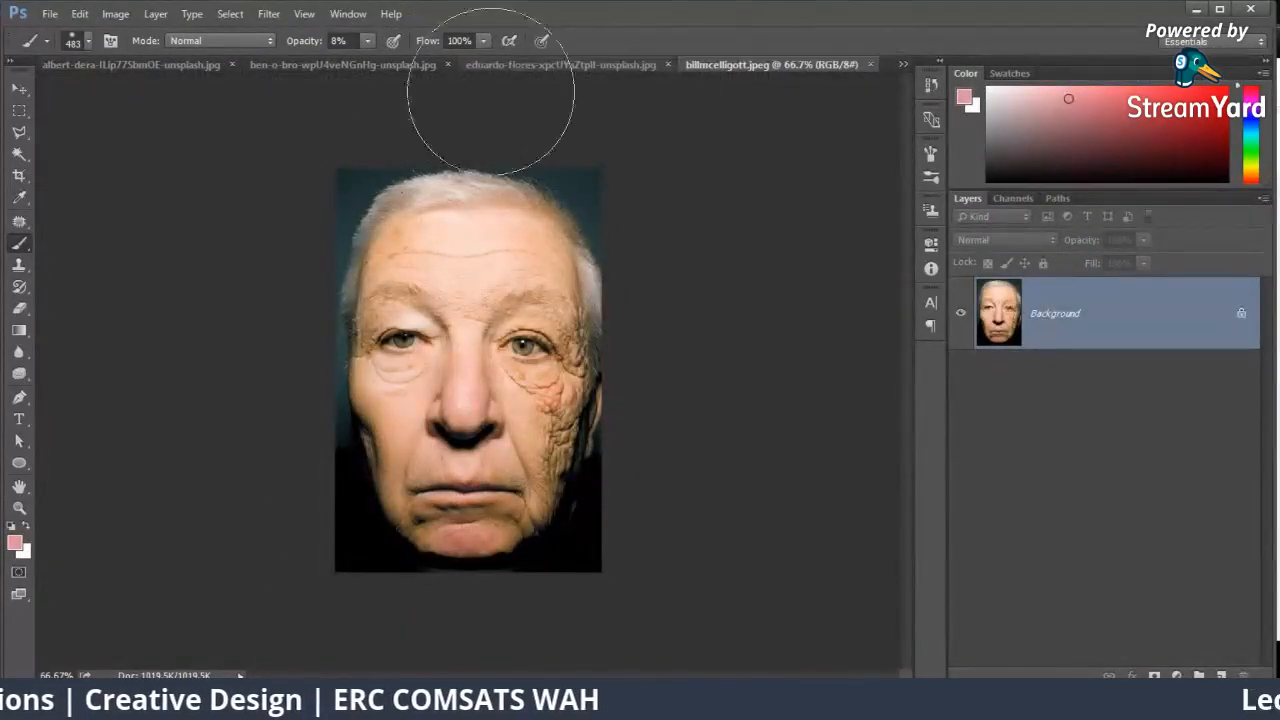
Step: Reopen the original jaron-whelan car photo in Photoshop from the browser's downloaded files
mouse_move(180, 700)
click(98, 630)
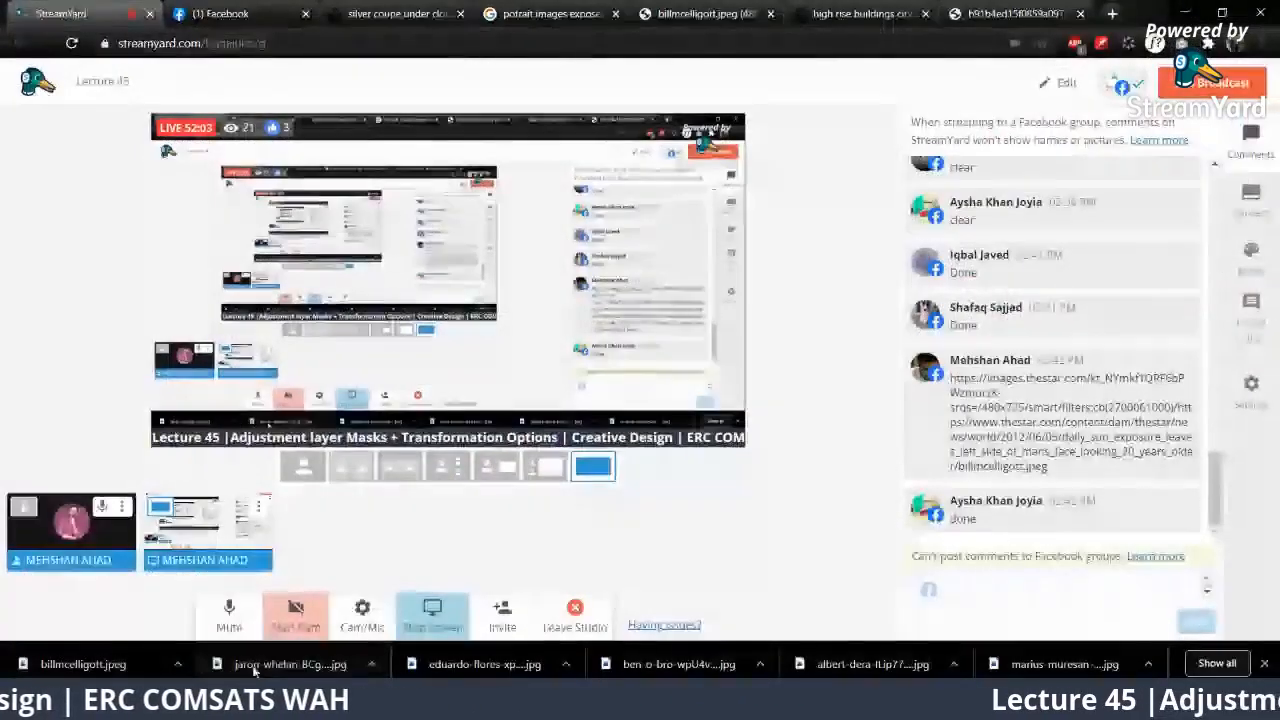
click(1185, 13)
drag(862, 39, 881, 45)
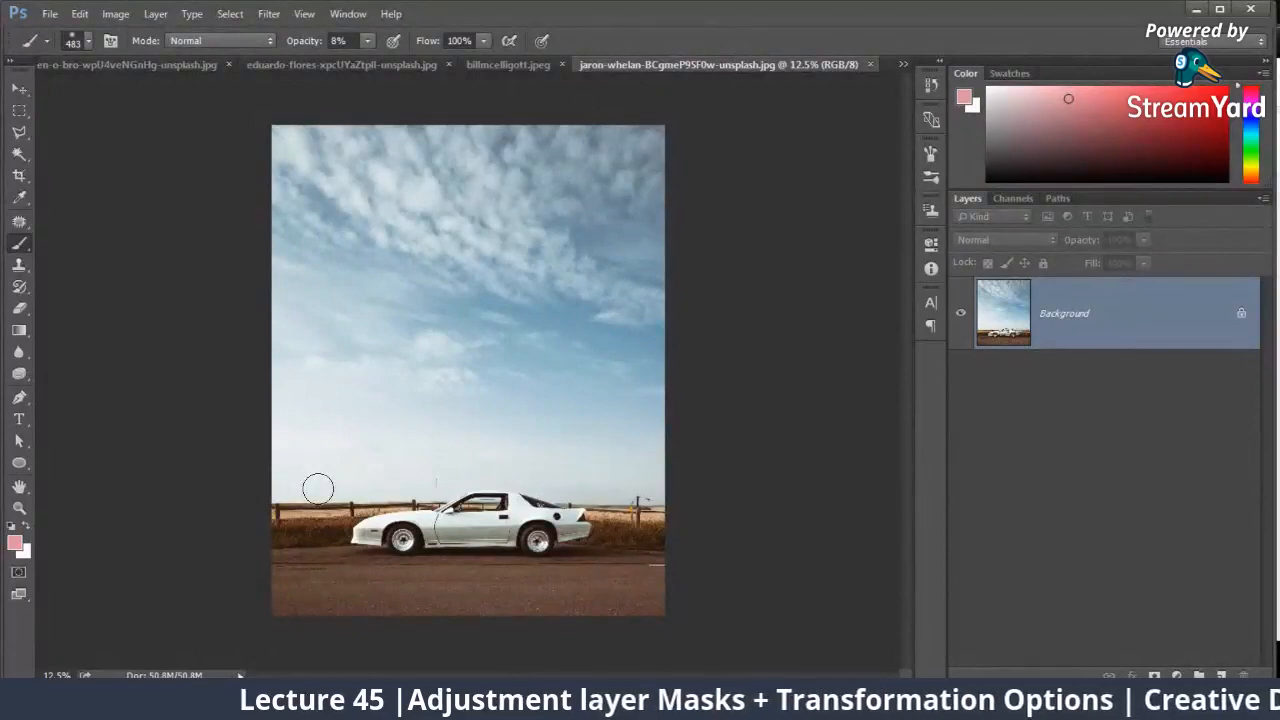
key(ctrl+plus)
key(ctrl+minus)
key(ctrl+plus)
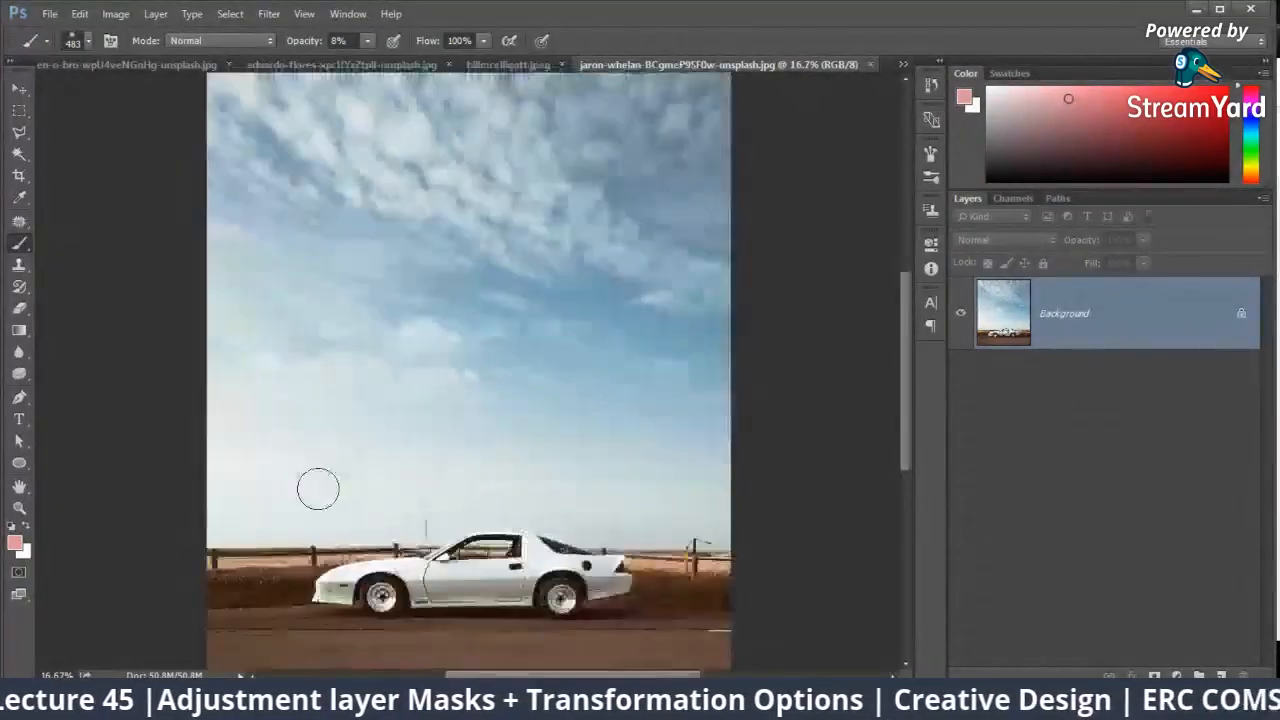
click(66, 650)
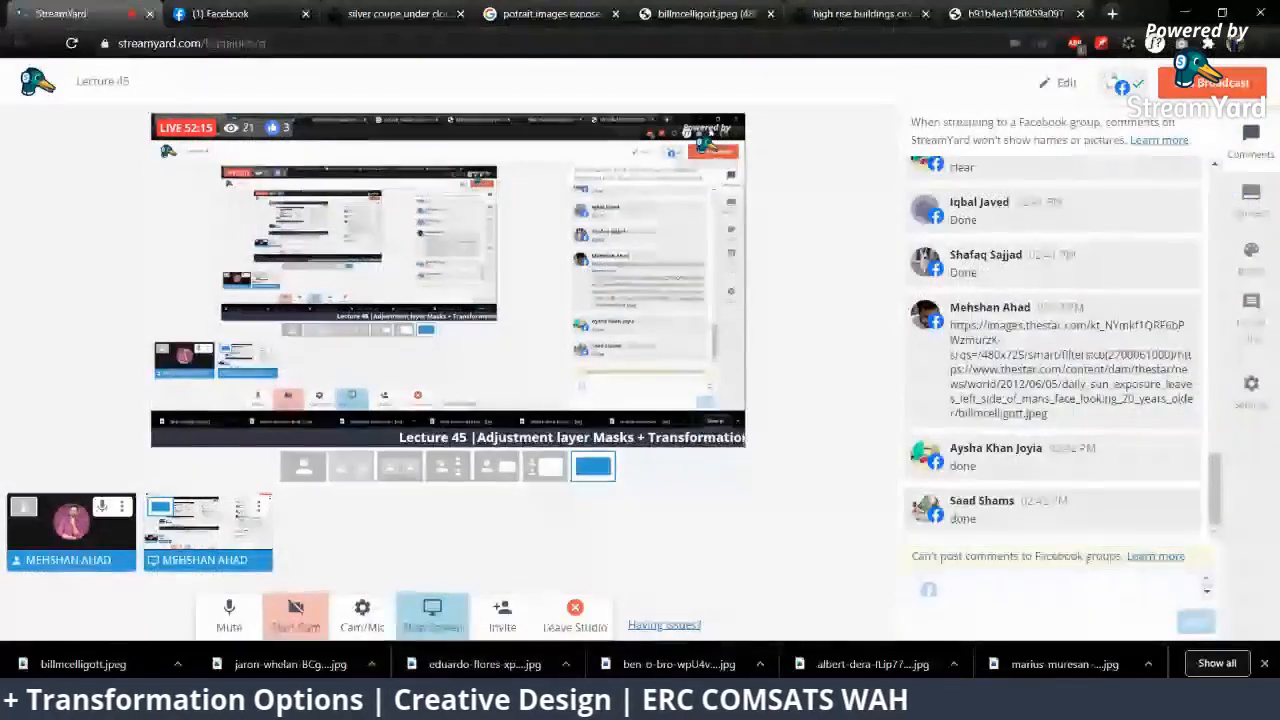
key(alt+Tab)
Step: Delete the Hue/Saturation adjustment layer from the Audi car document
key(ctrl+shift+Tab)
key(ctrl+shift+Tab)
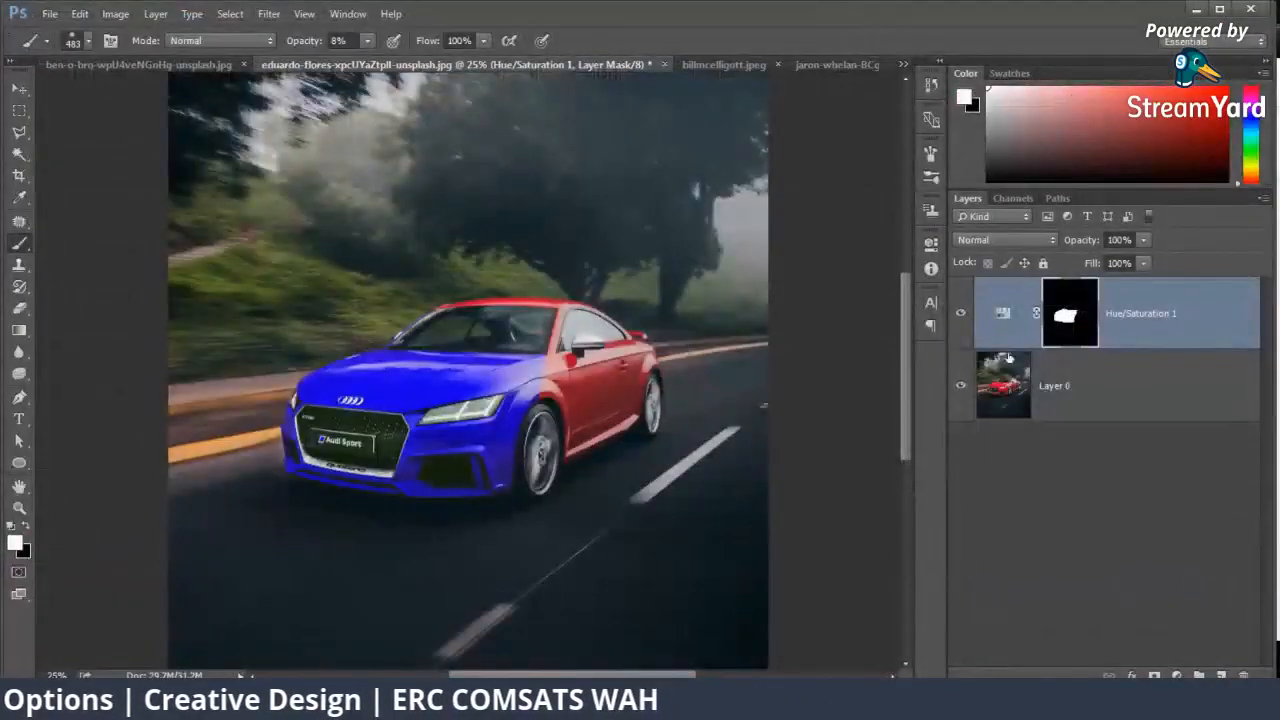
key(Delete)
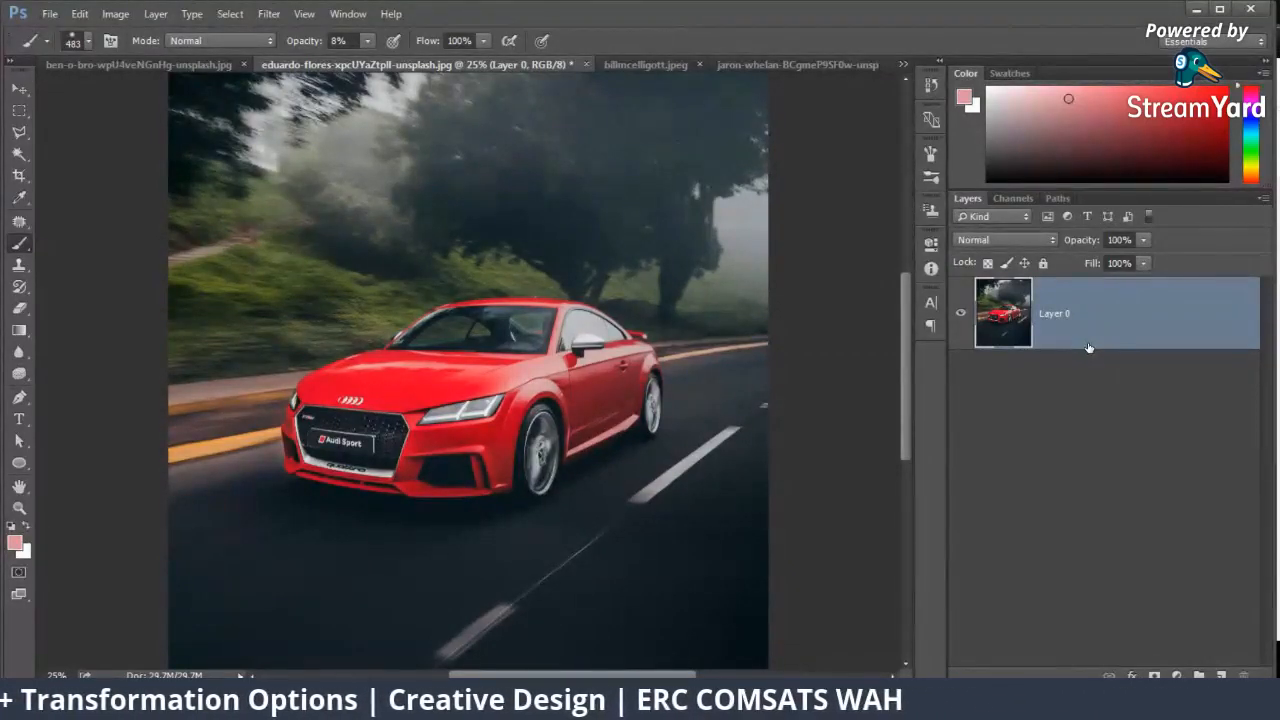
Step: Try a Color Balance adjustment on the Audi photo layer with the midtones Cyan–Red level at +100 and at -100
key(ctrl+b)
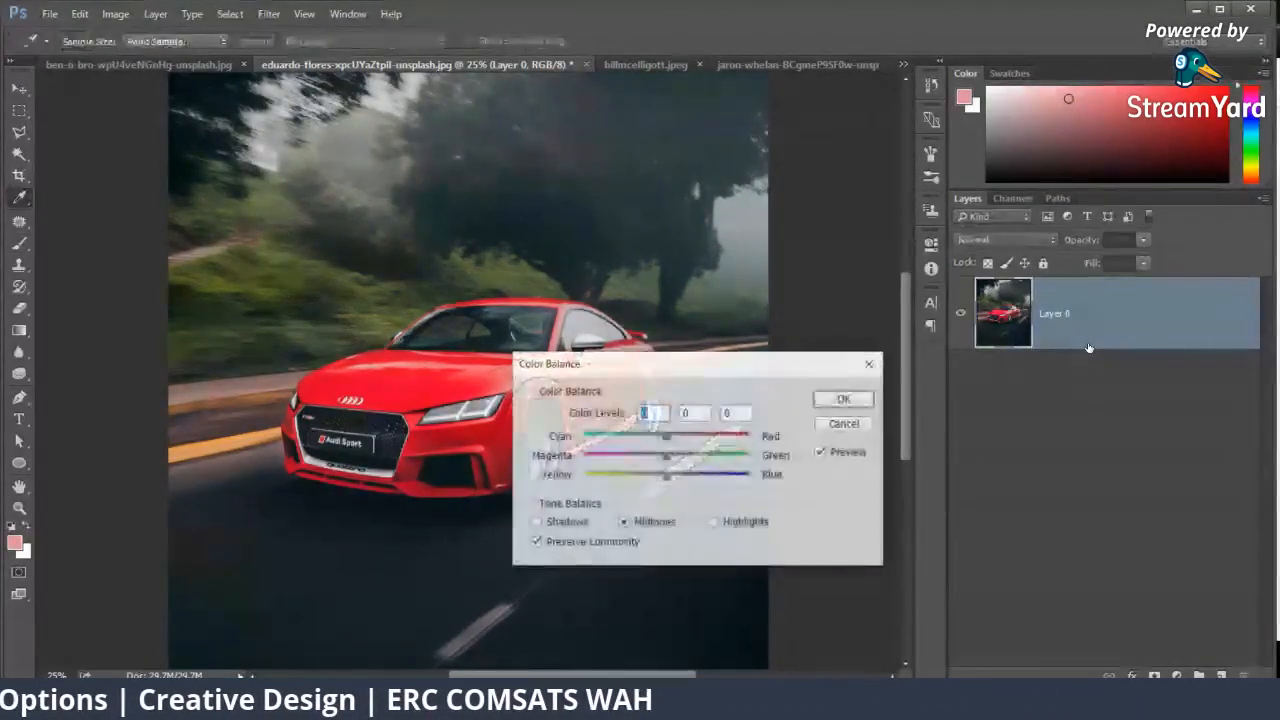
drag(734, 363, 720, 388)
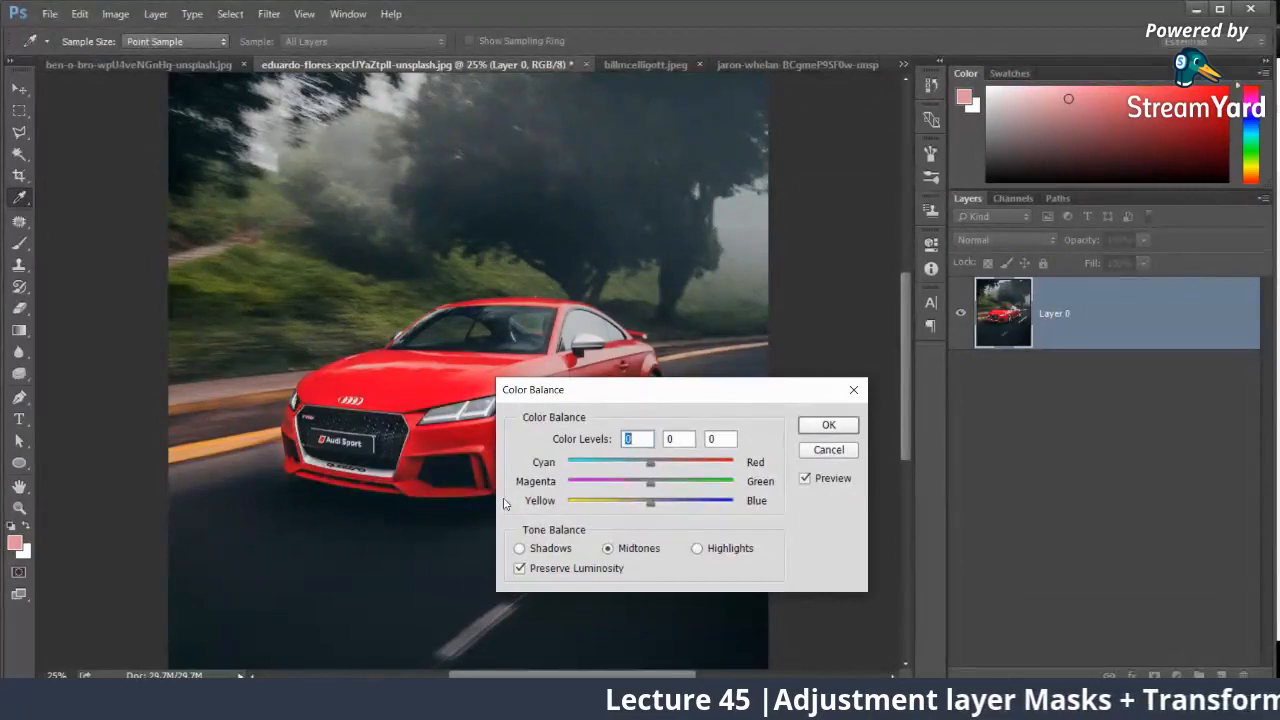
drag(605, 391, 783, 347)
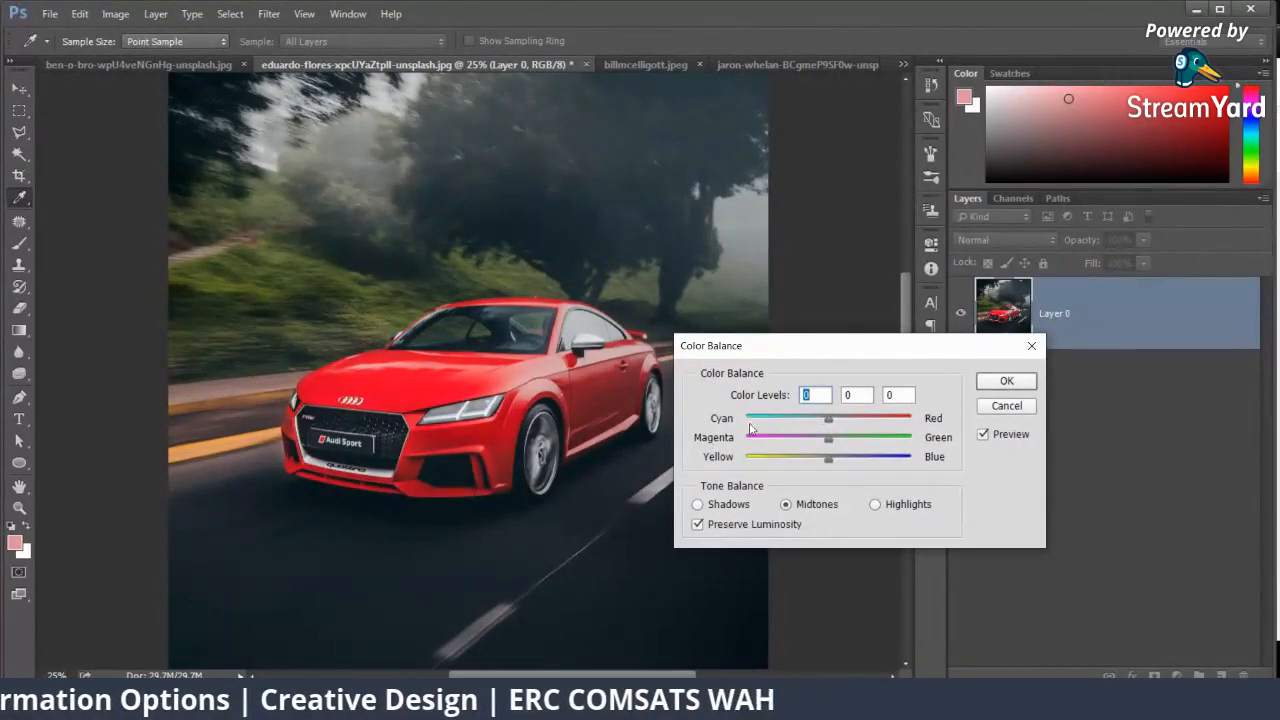
drag(828, 418, 1007, 420)
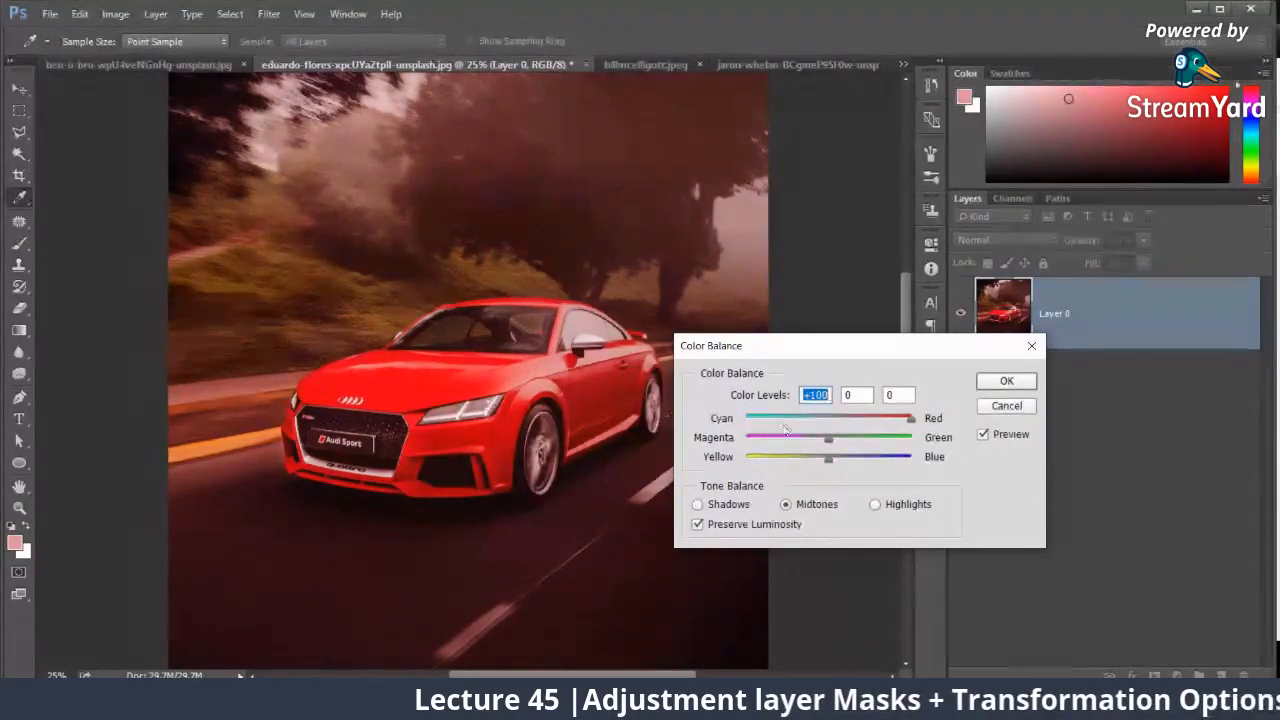
drag(910, 418, 709, 422)
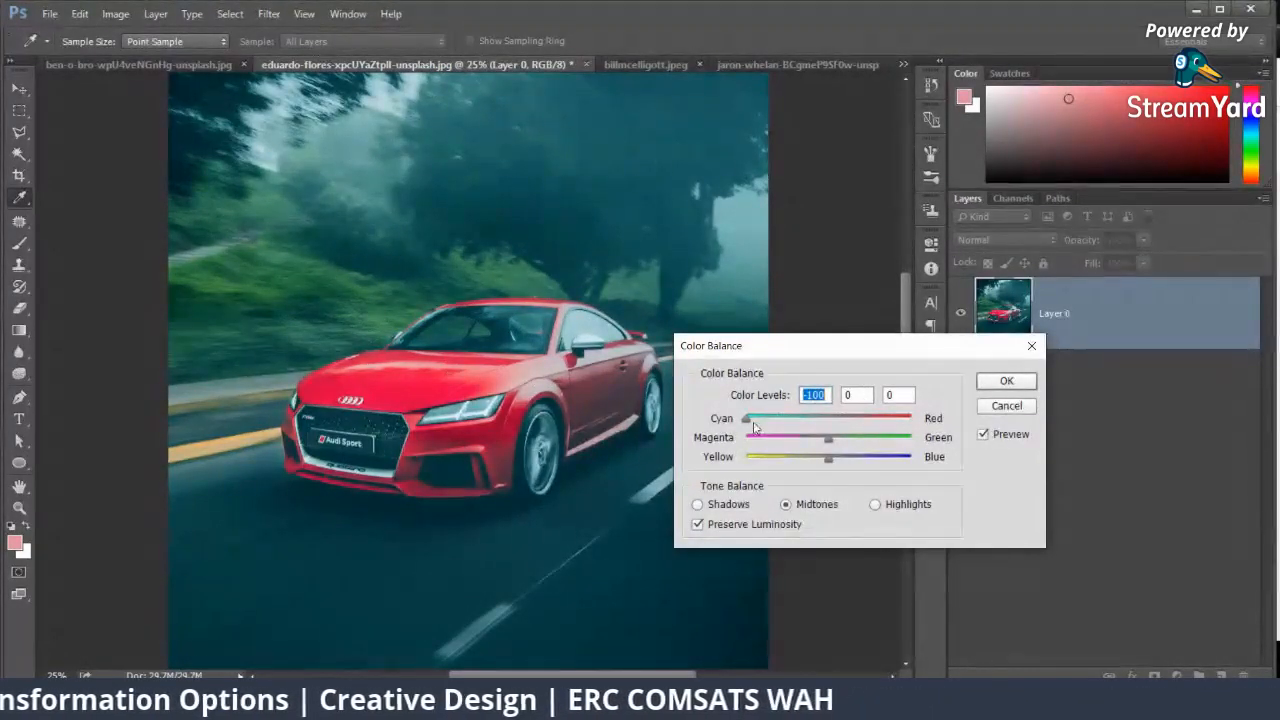
drag(745, 419, 677, 440)
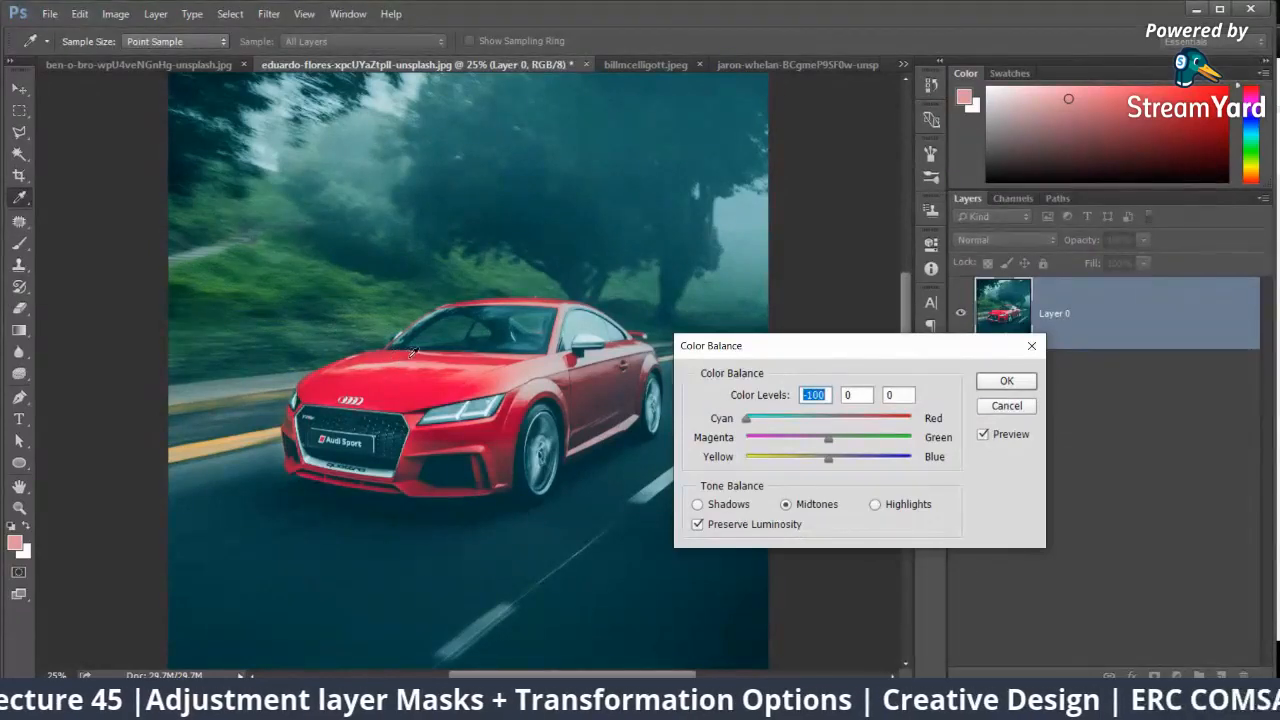
Step: Try the midtones Magenta–Green level at +100 and at -100 in the Color Balance settings, keeping the car in view
drag(762, 344, 772, 272)
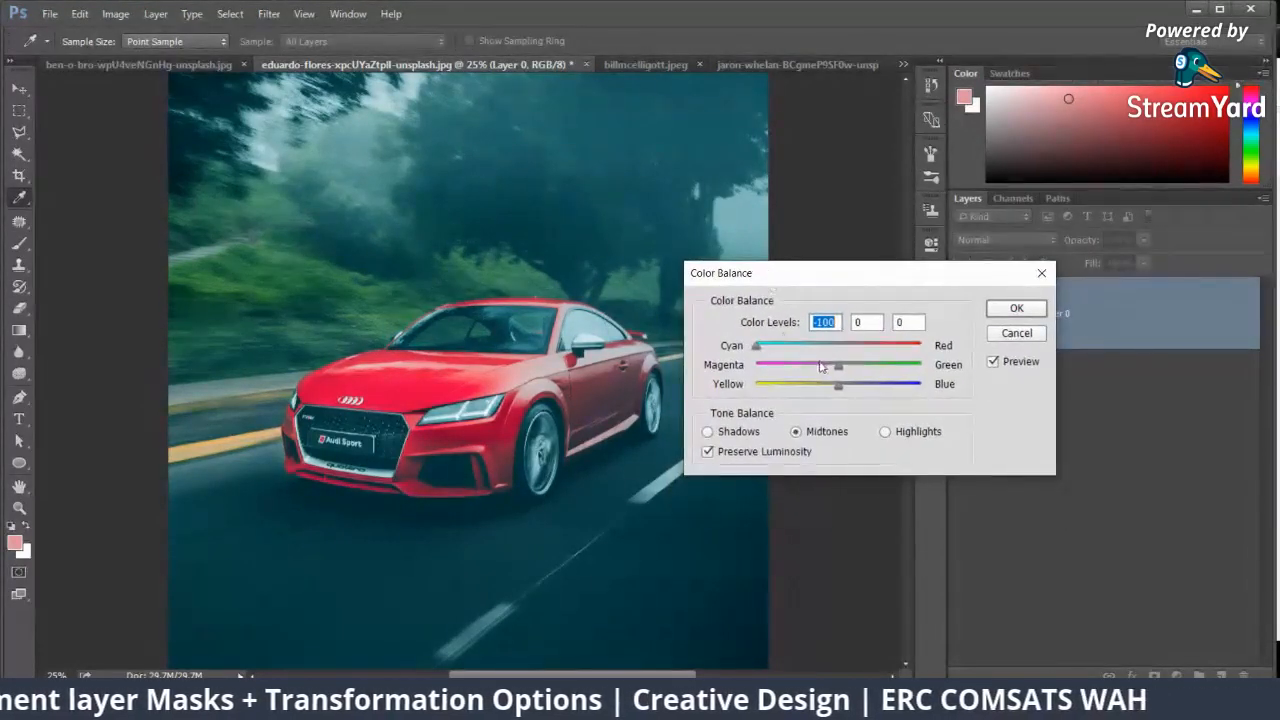
drag(840, 369, 990, 364)
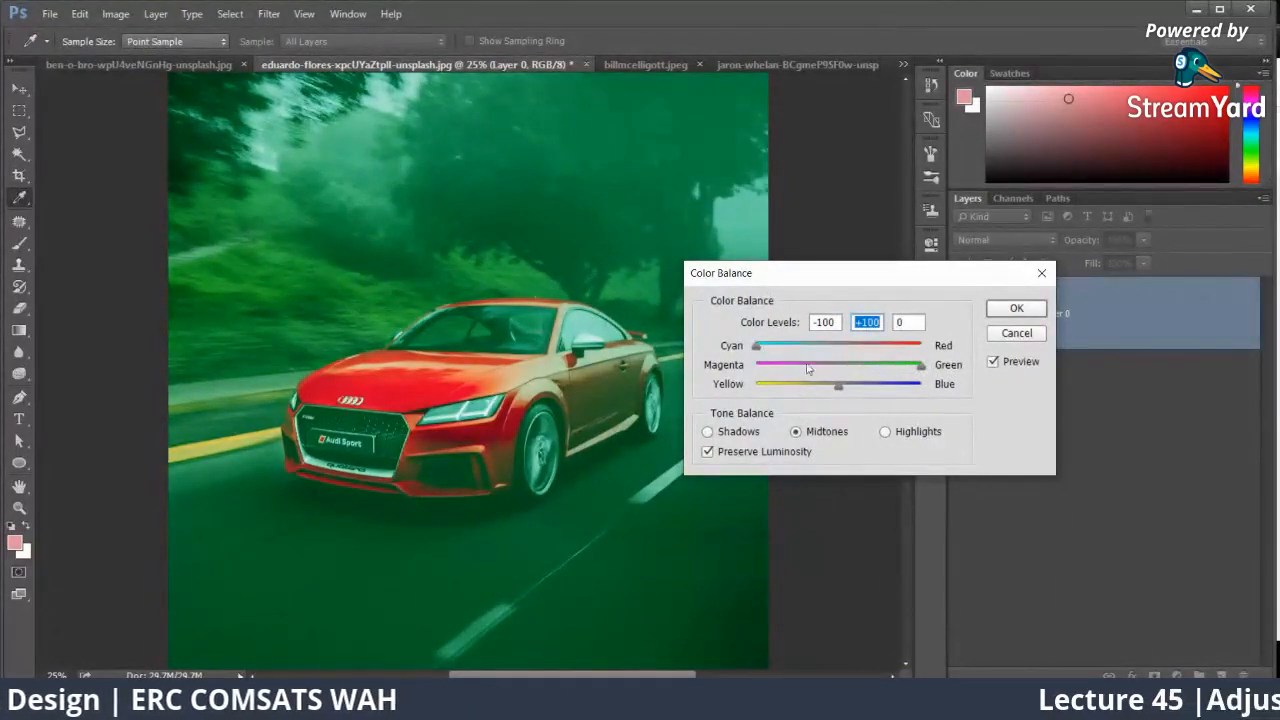
drag(808, 369, 756, 366)
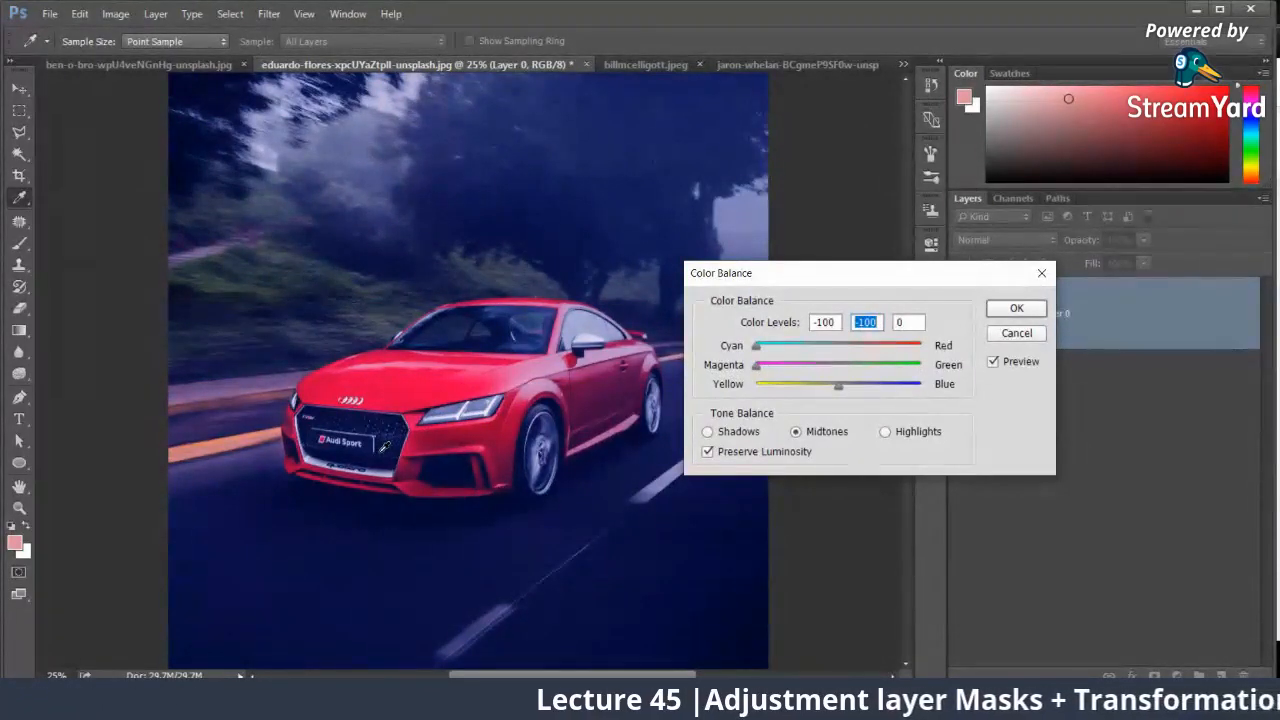
Step: Try the Yellow–Blue level at -100 and +100, bring all three levels back near zero, and cancel the Color Balance adjustment
drag(838, 386, 243, 418)
click(835, 367)
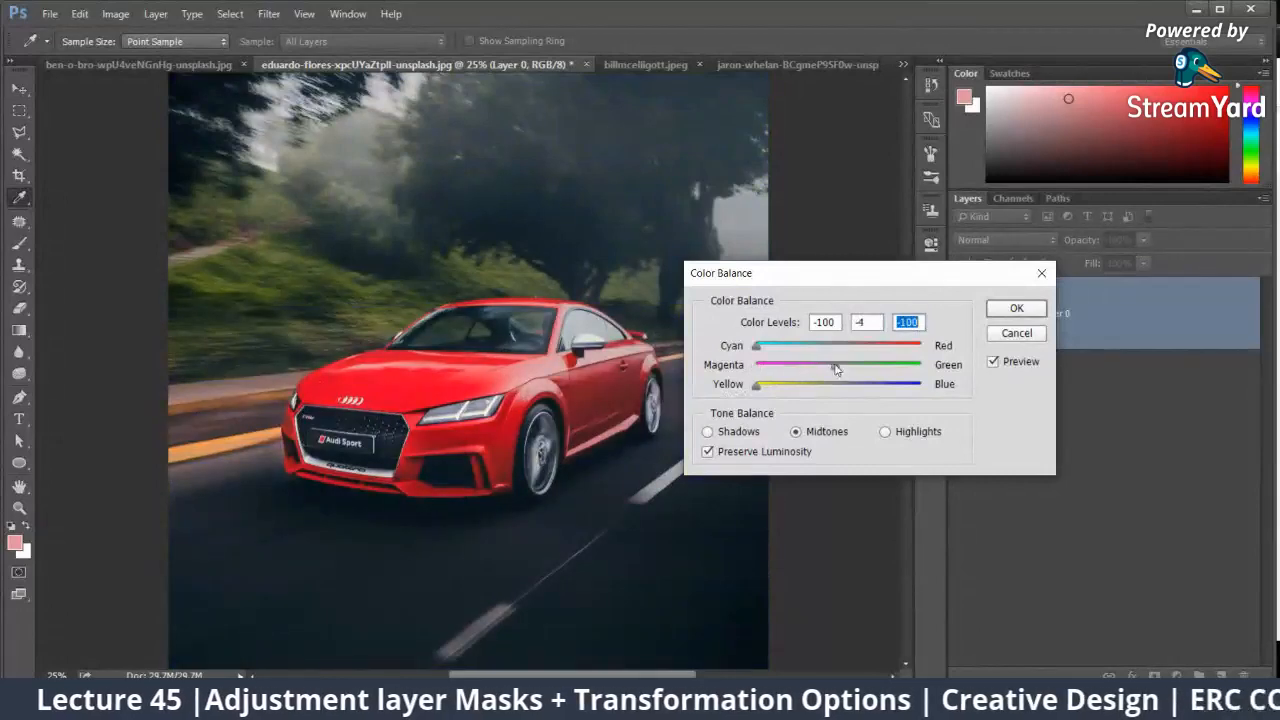
click(838, 346)
click(836, 367)
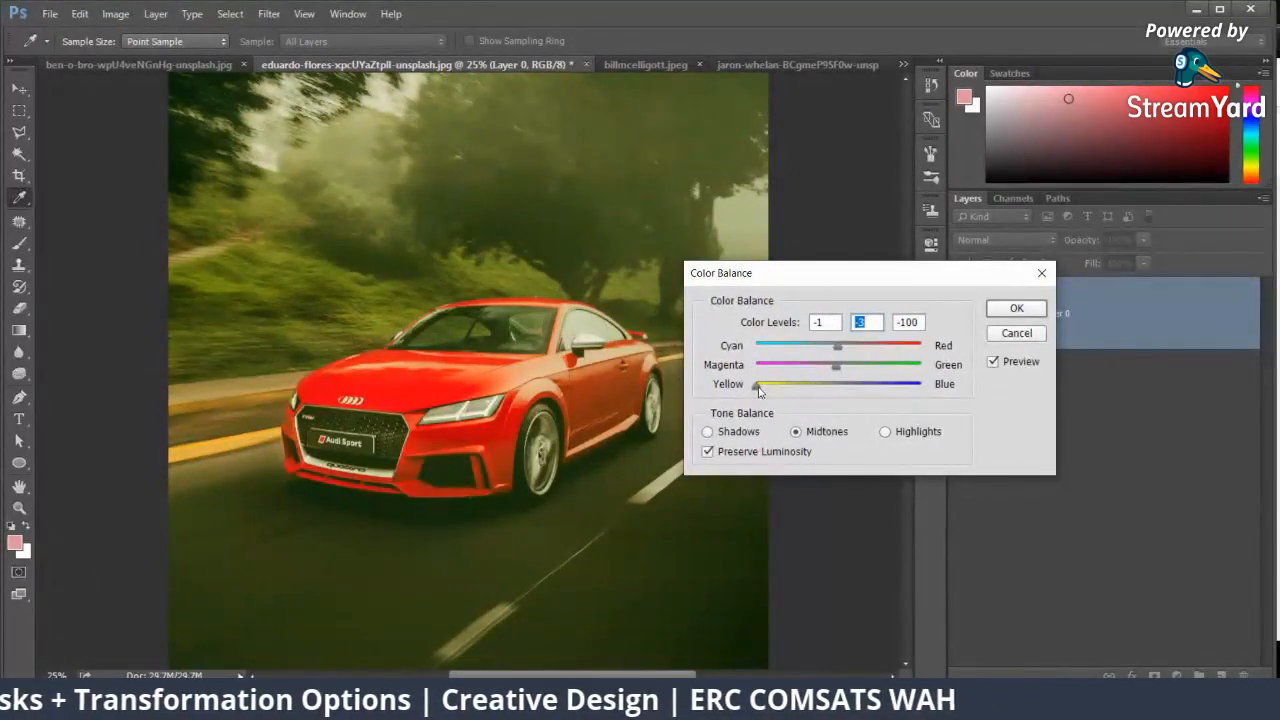
drag(758, 390, 964, 387)
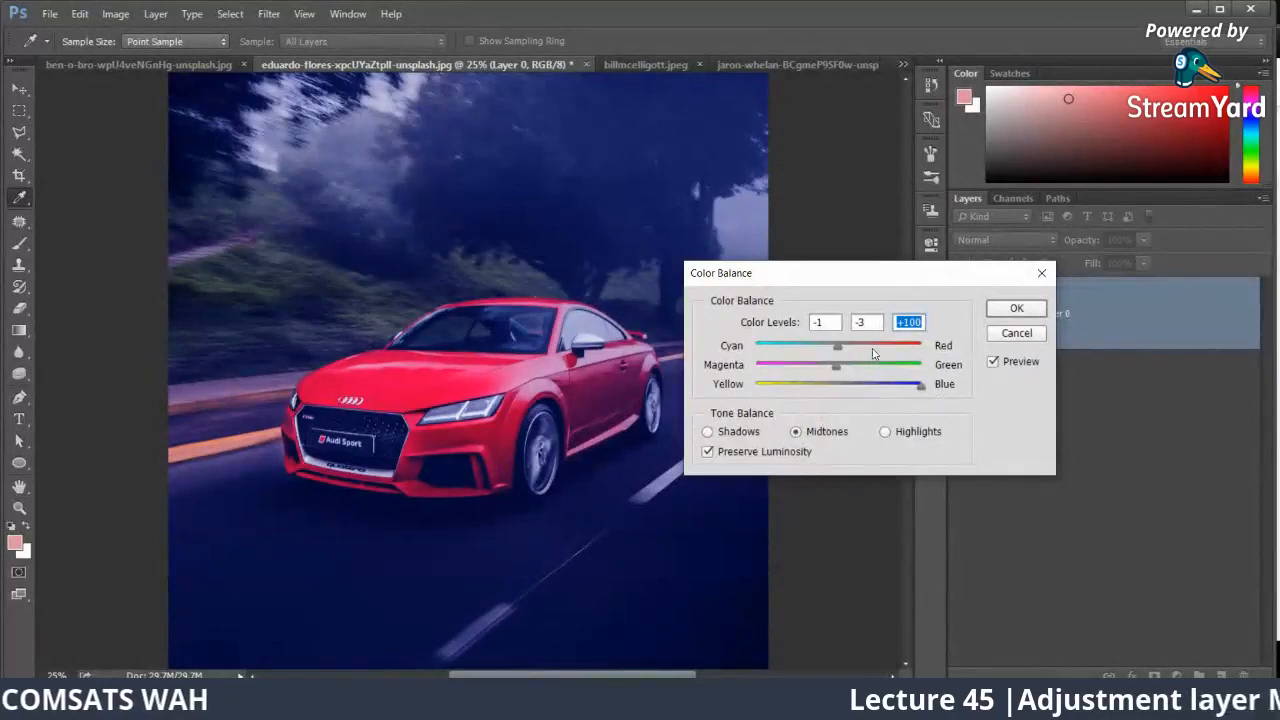
click(838, 386)
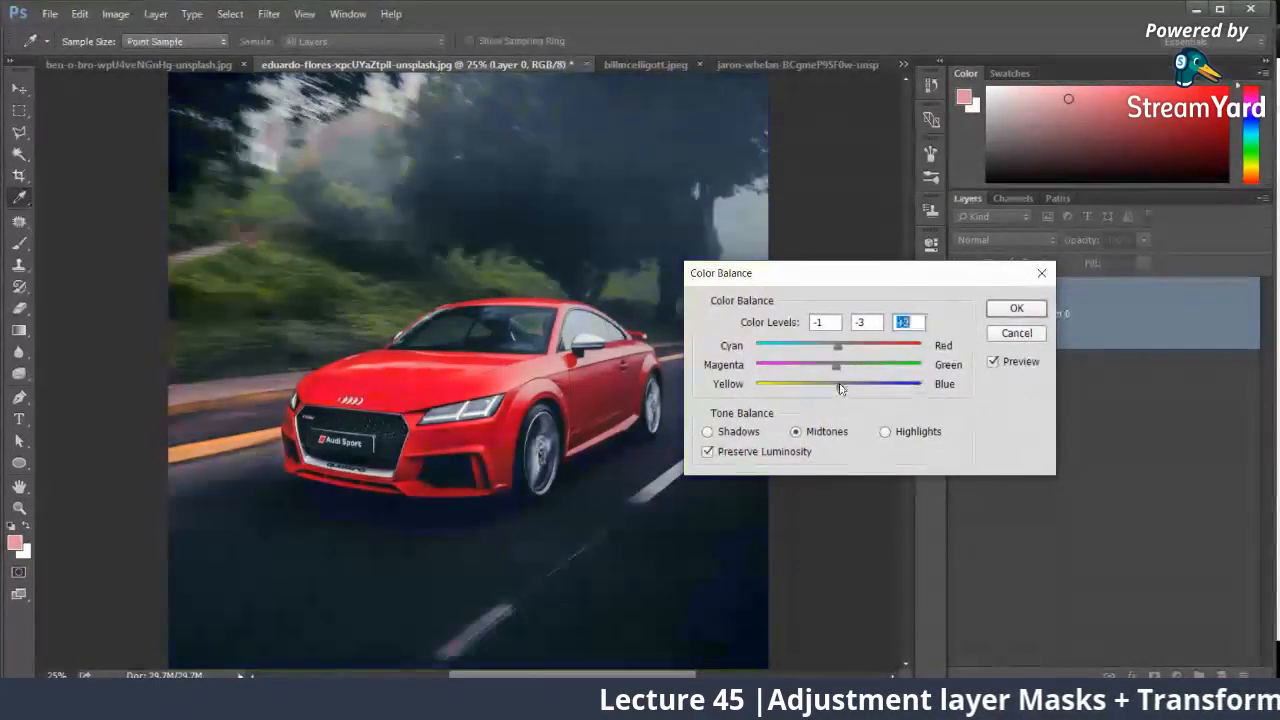
drag(838, 386, 833, 386)
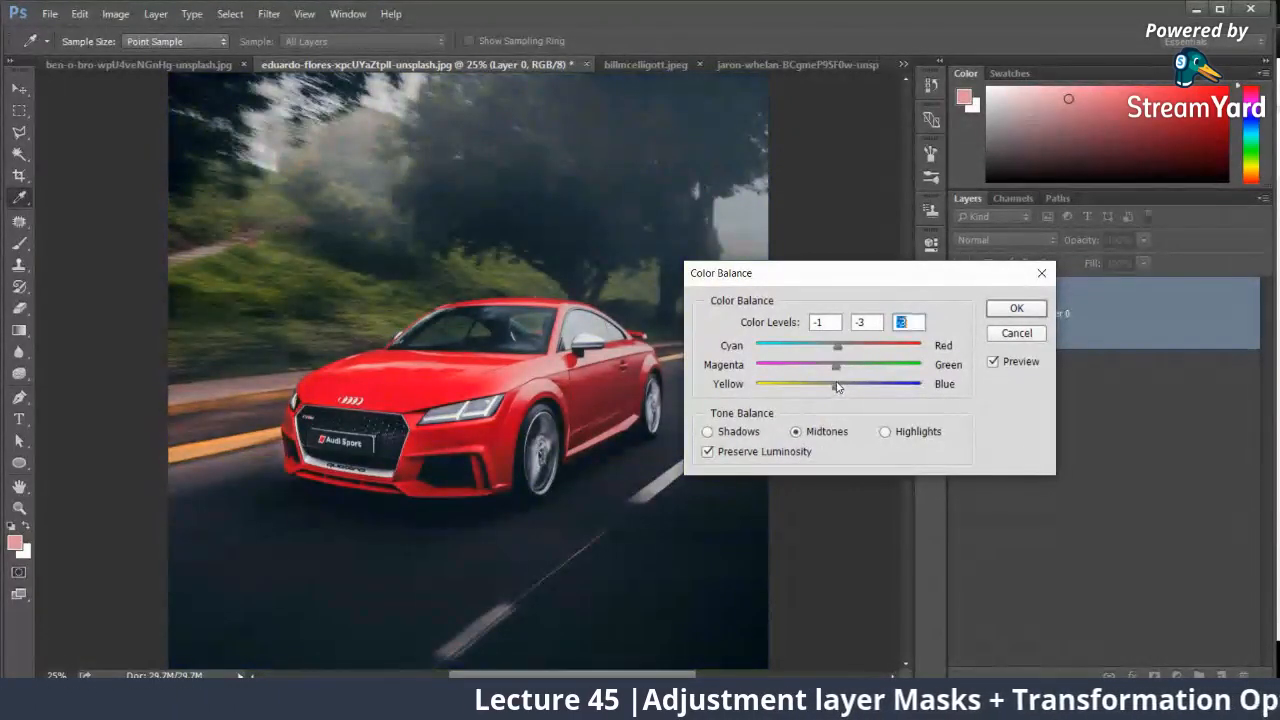
click(1004, 334)
Step: Add a Color Balance adjustment layer to the elderly man's portrait with midtones Cyan–Red -5, Magenta–Green -13 and Yellow–Blue +20
click(660, 64)
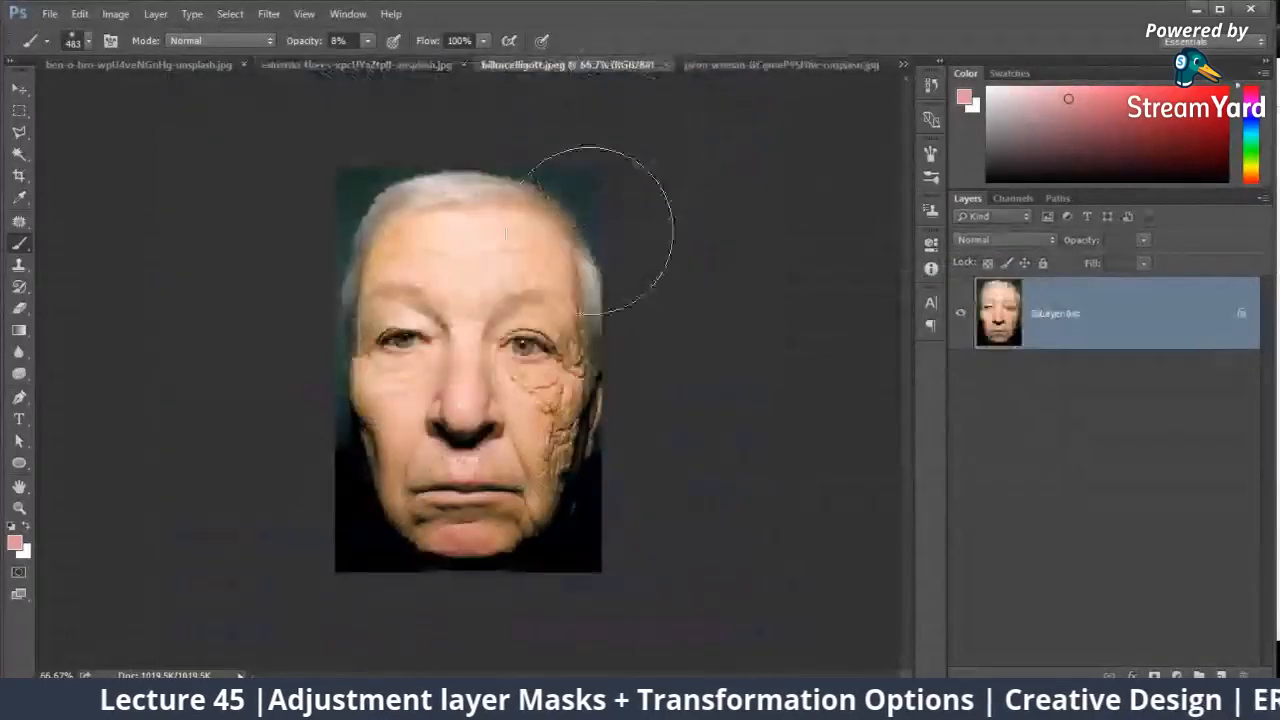
key(ctrl+plus)
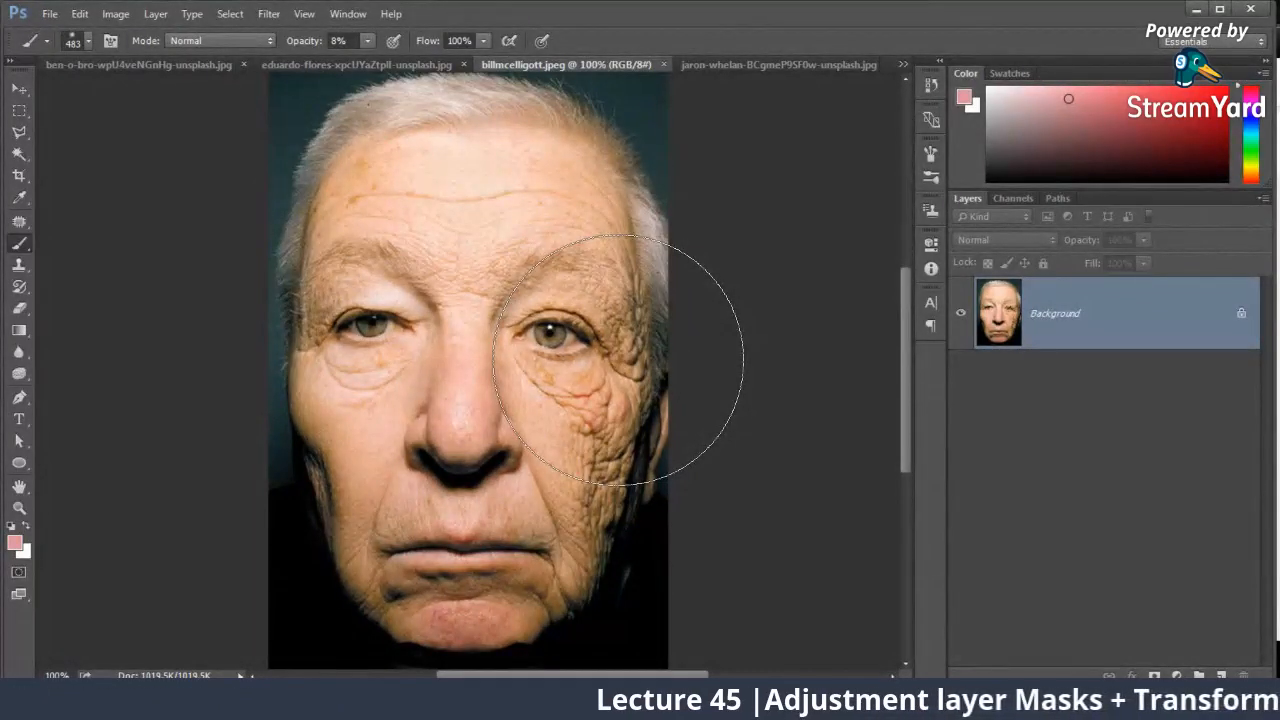
click(1177, 676)
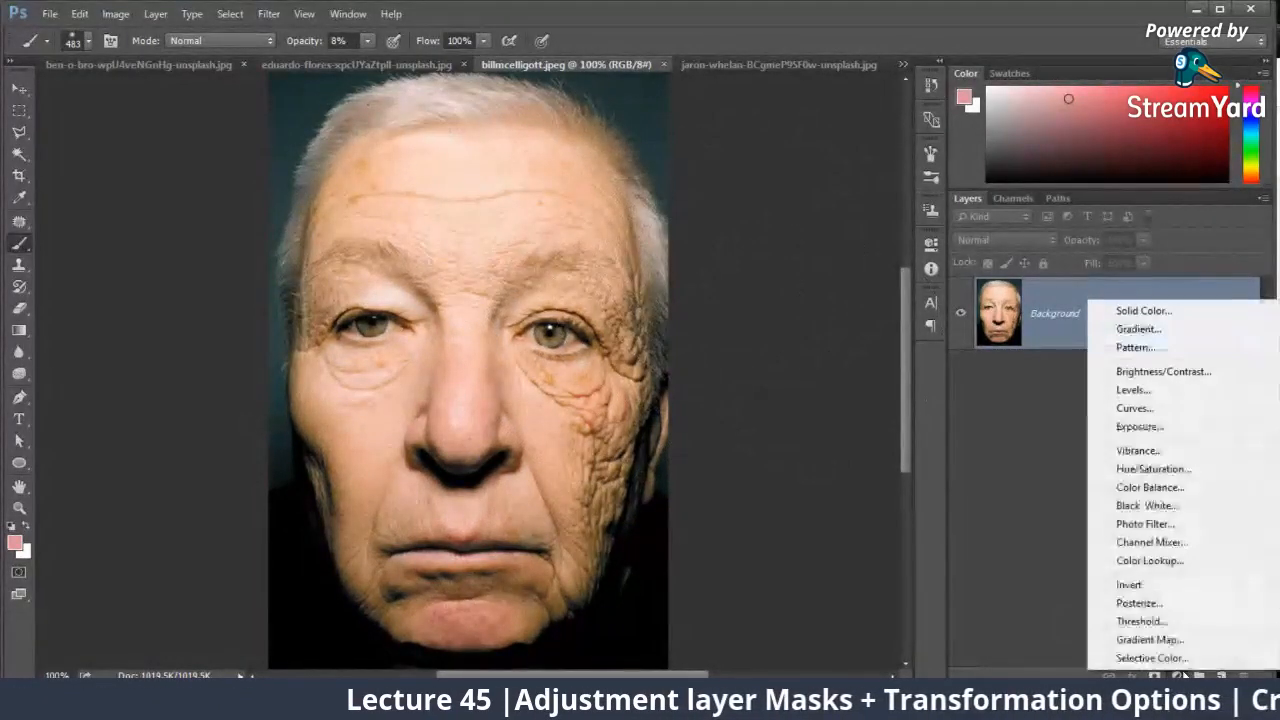
click(1163, 487)
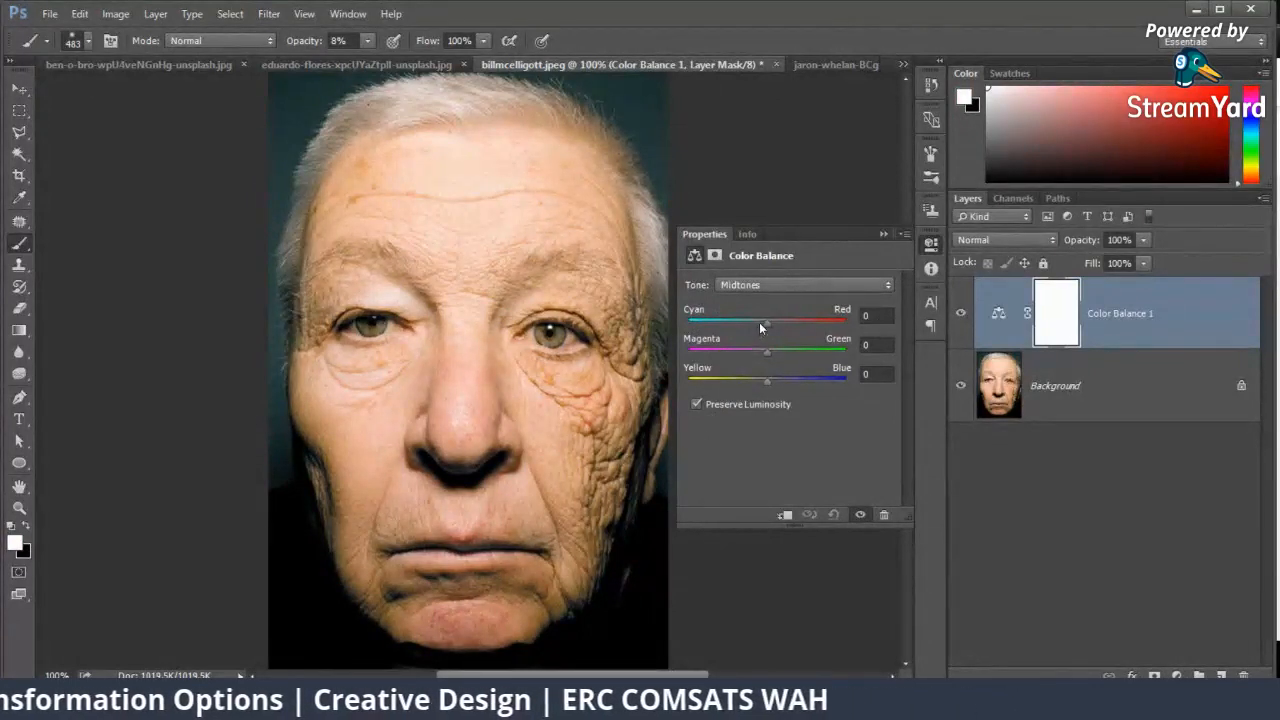
mouse_move(768, 321)
mouse_down()
mouse_move(832, 318)
mouse_move(745, 327)
mouse_move(766, 318)
mouse_up()
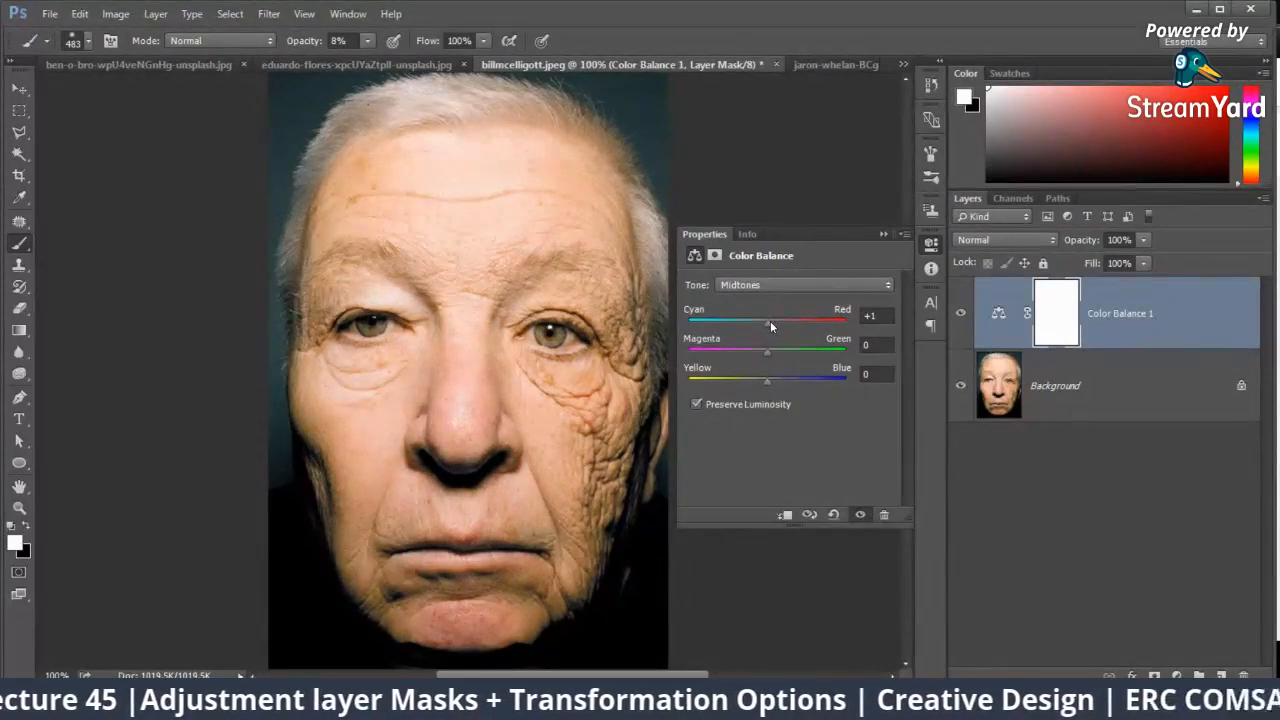
drag(767, 317, 782, 381)
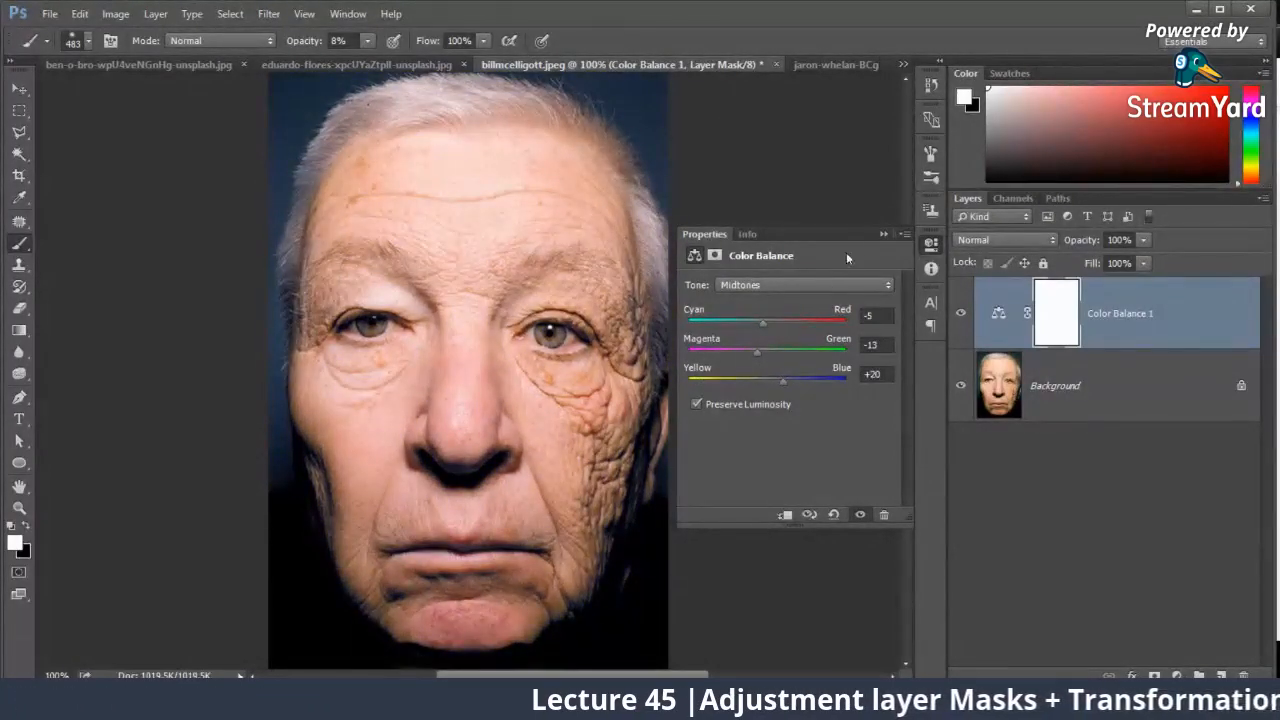
click(882, 235)
Step: Compare the portrait with and without the Color Balance adjustment layer, leaving the layer visible
click(961, 314)
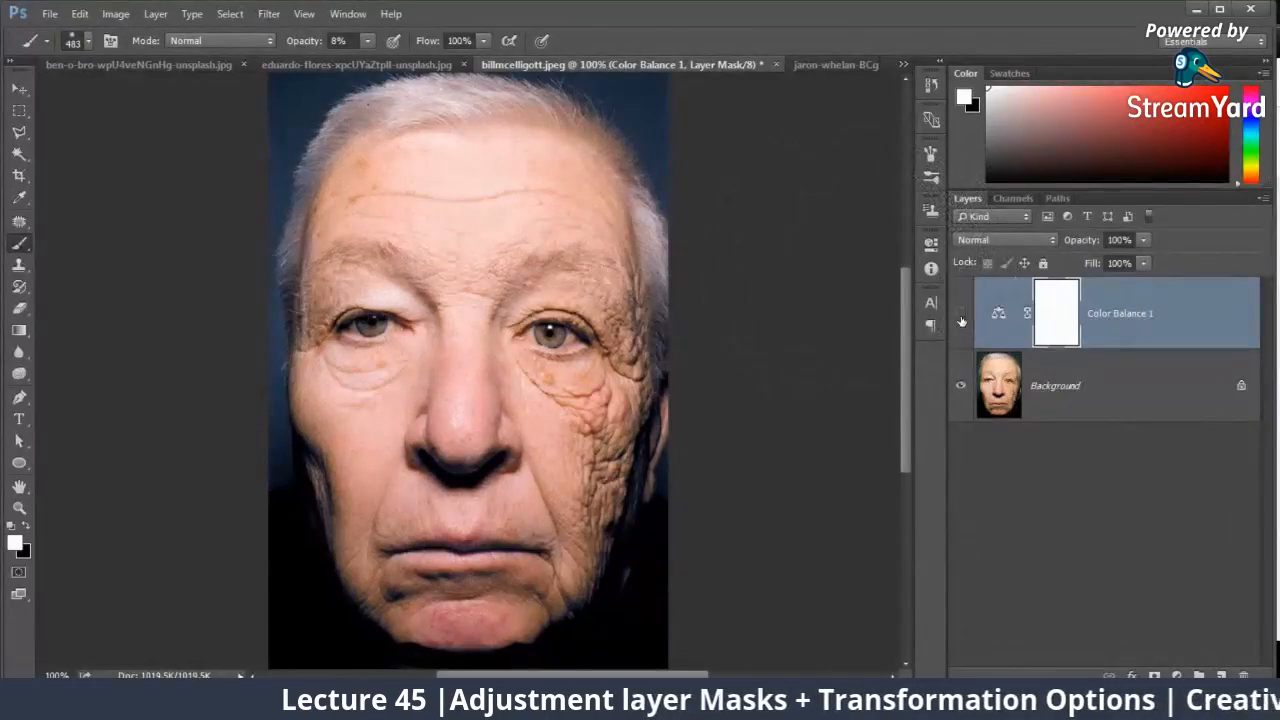
click(961, 316)
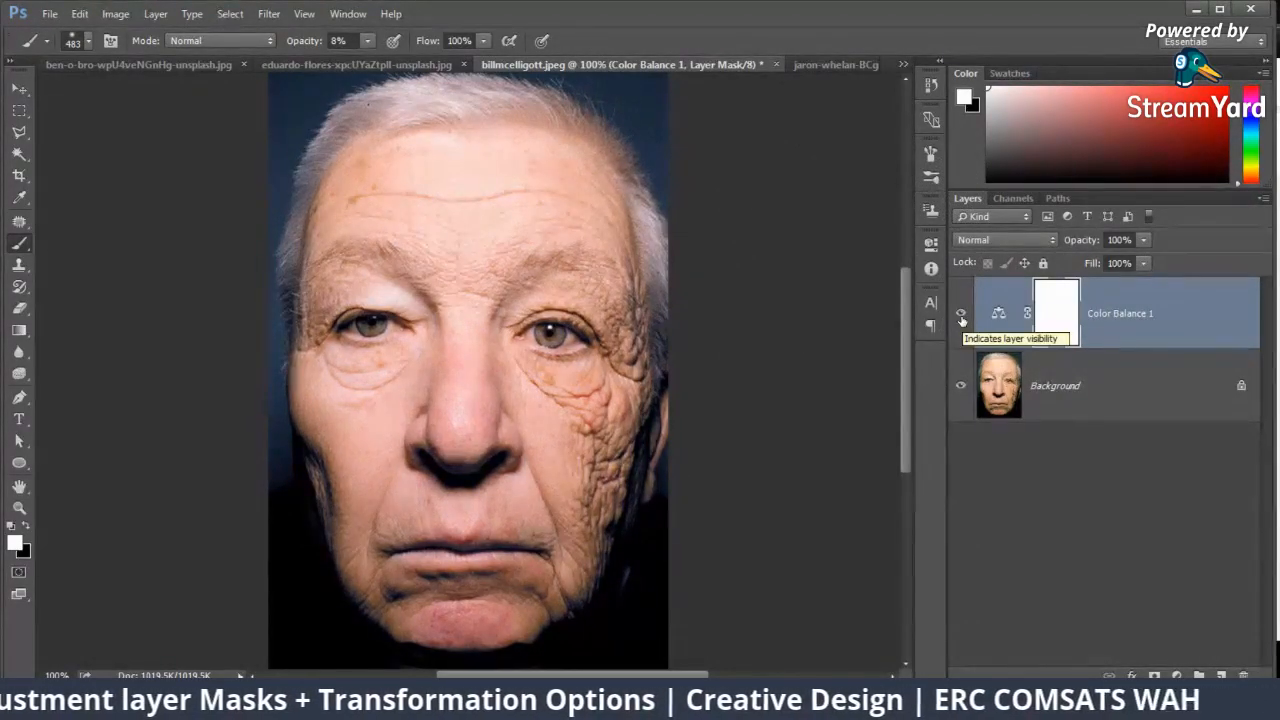
click(961, 317)
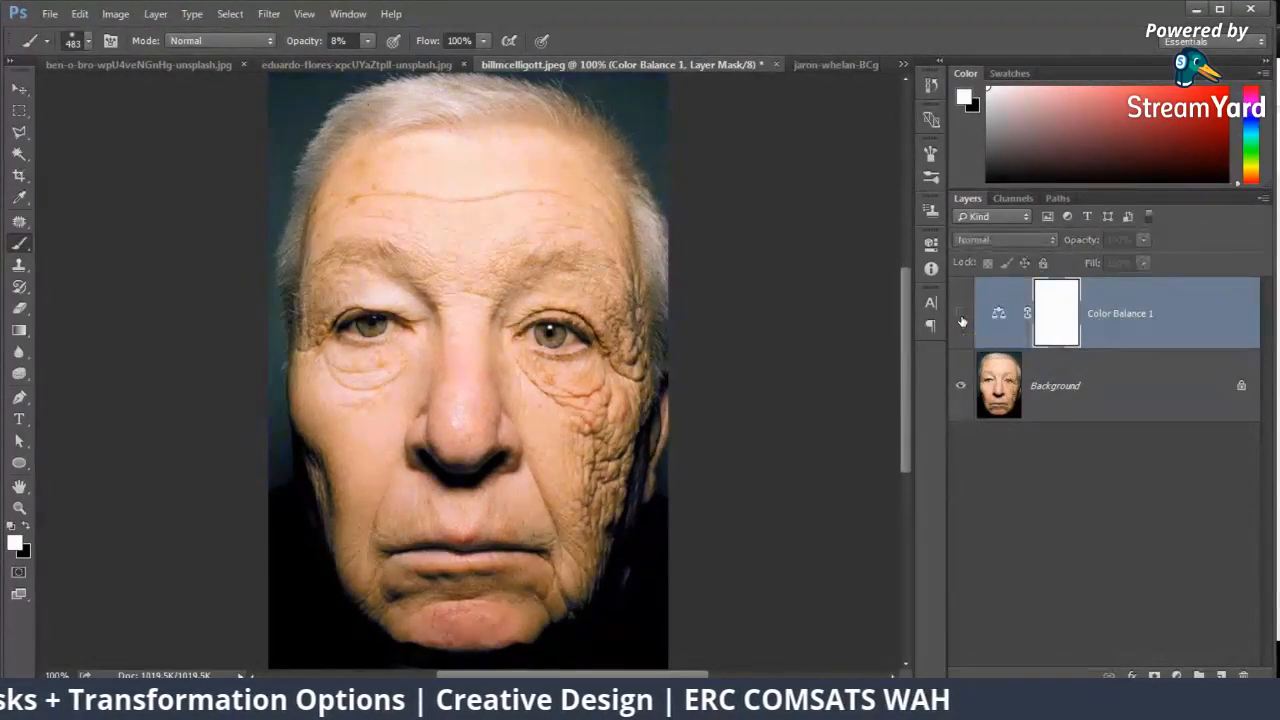
click(961, 317)
click(961, 317)
click(961, 317)
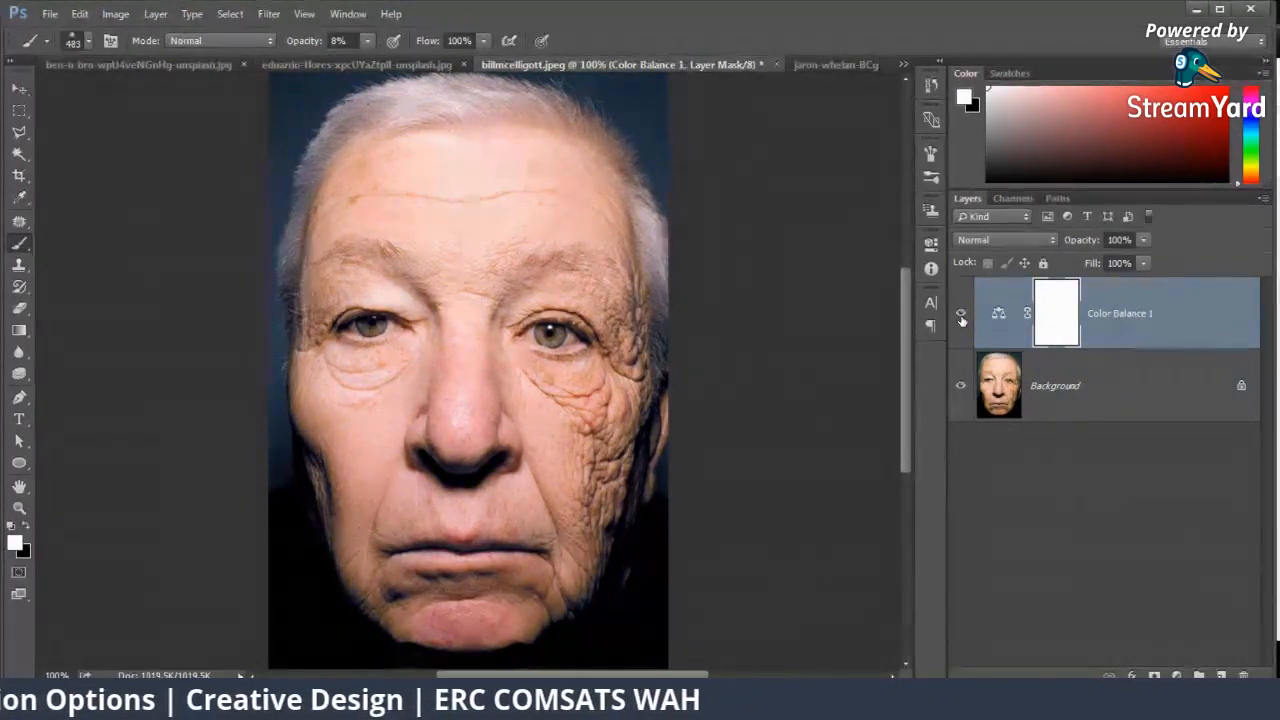
click(961, 317)
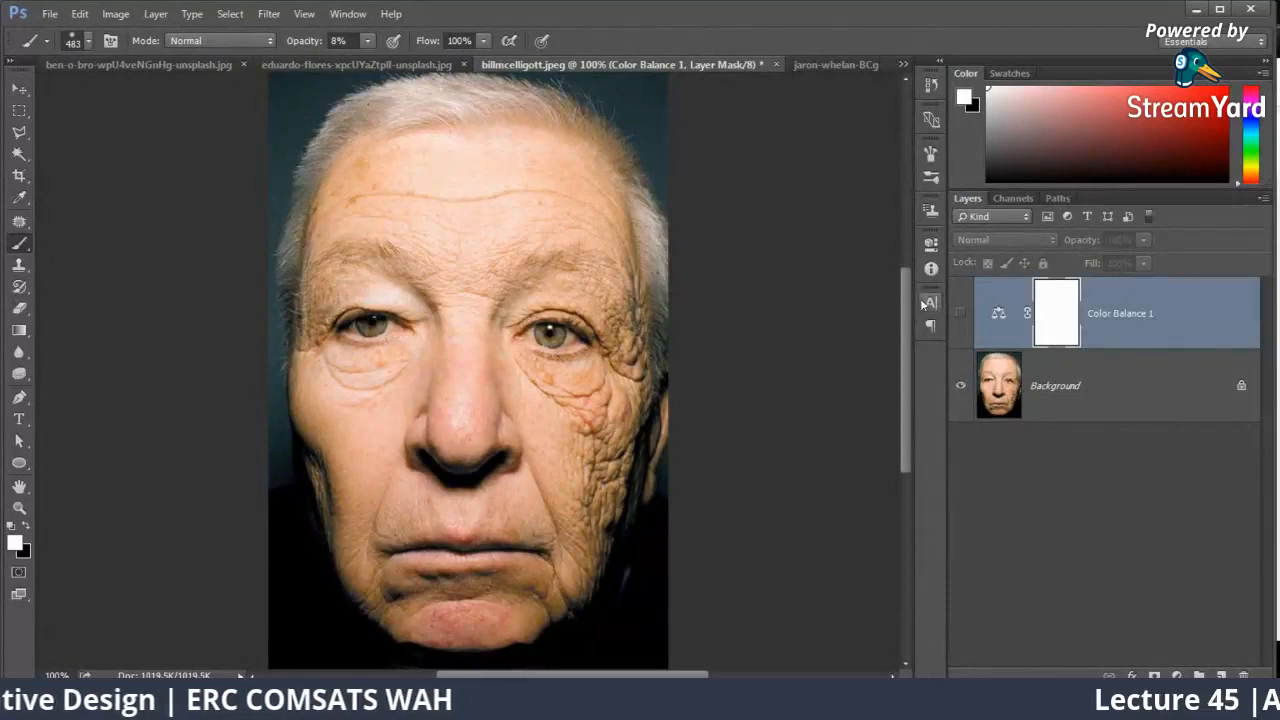
click(962, 314)
click(964, 314)
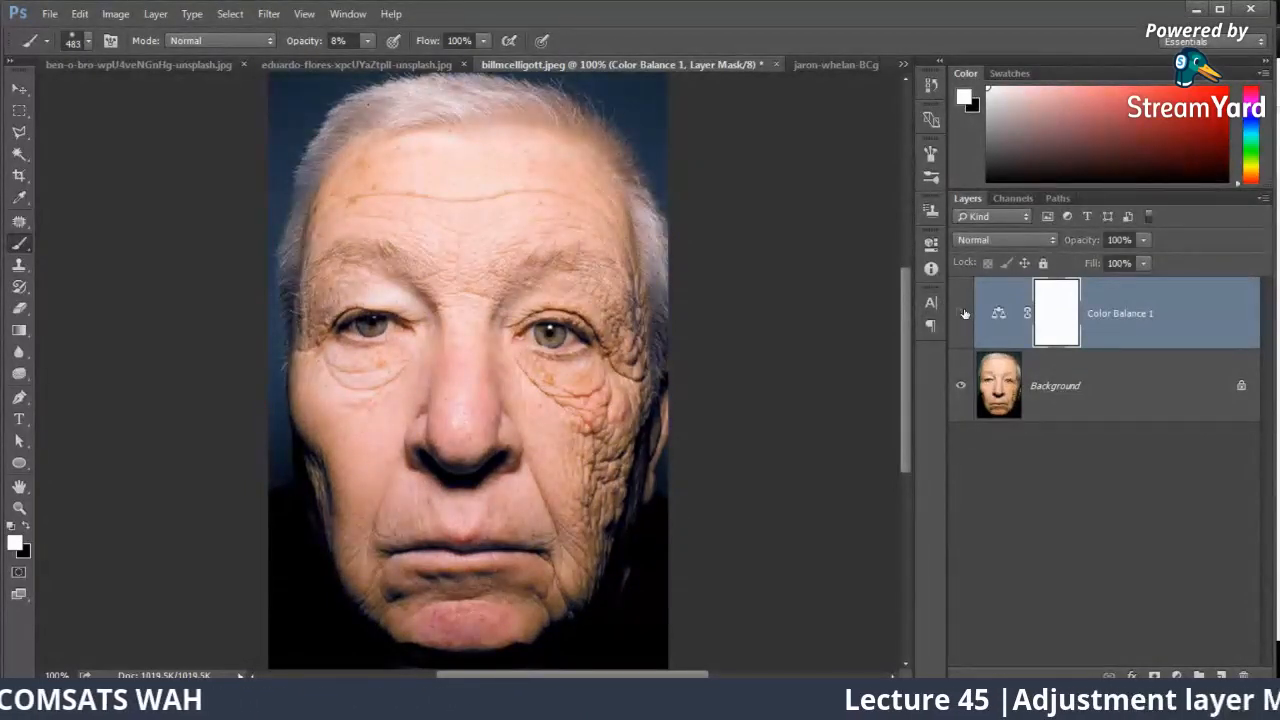
click(963, 315)
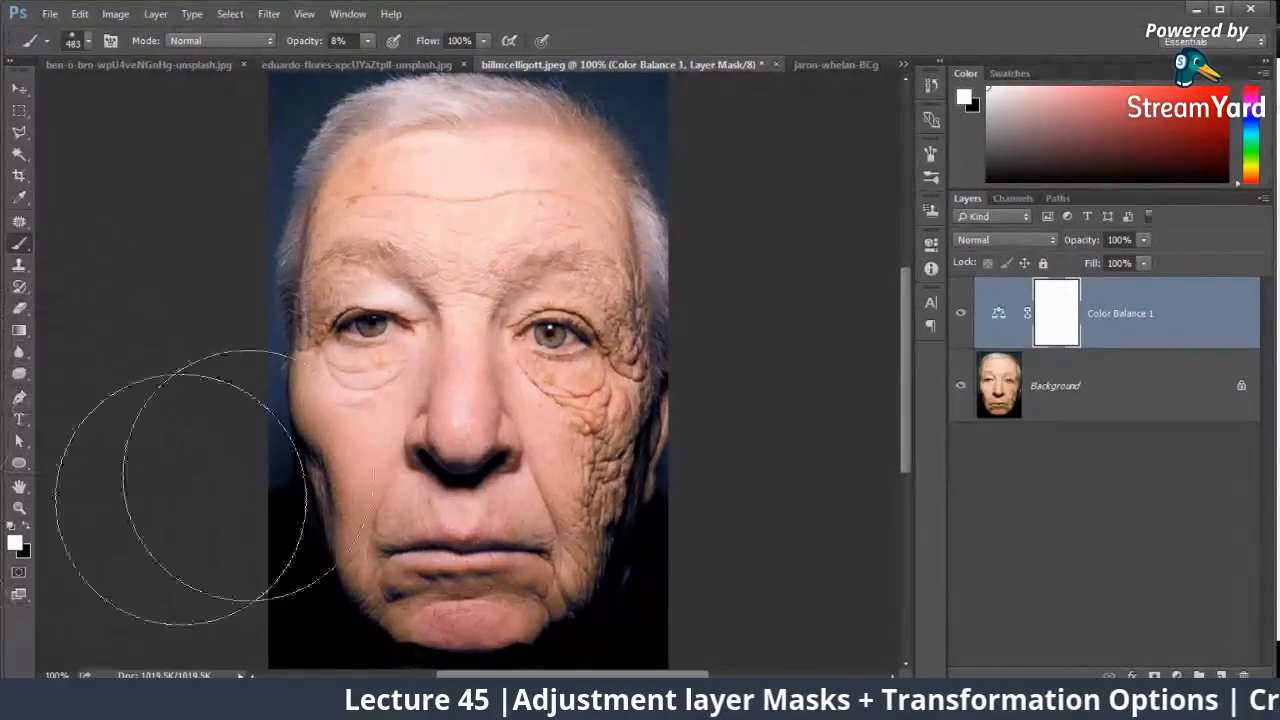
Step: Mask the Color Balance effect off the background beside the man's head at upper right with a black 97 px brush at 100% opacity
right_click(509, 366)
drag(654, 406, 643, 407)
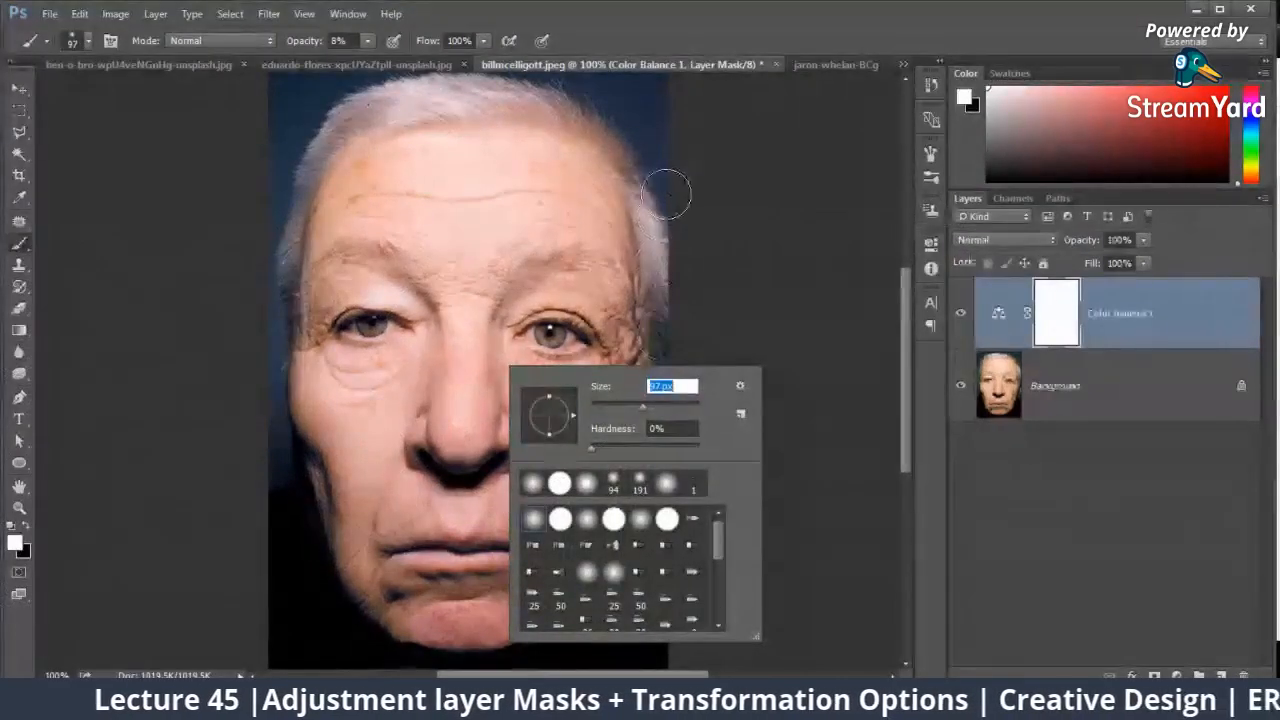
click(367, 42)
drag(369, 61, 541, 66)
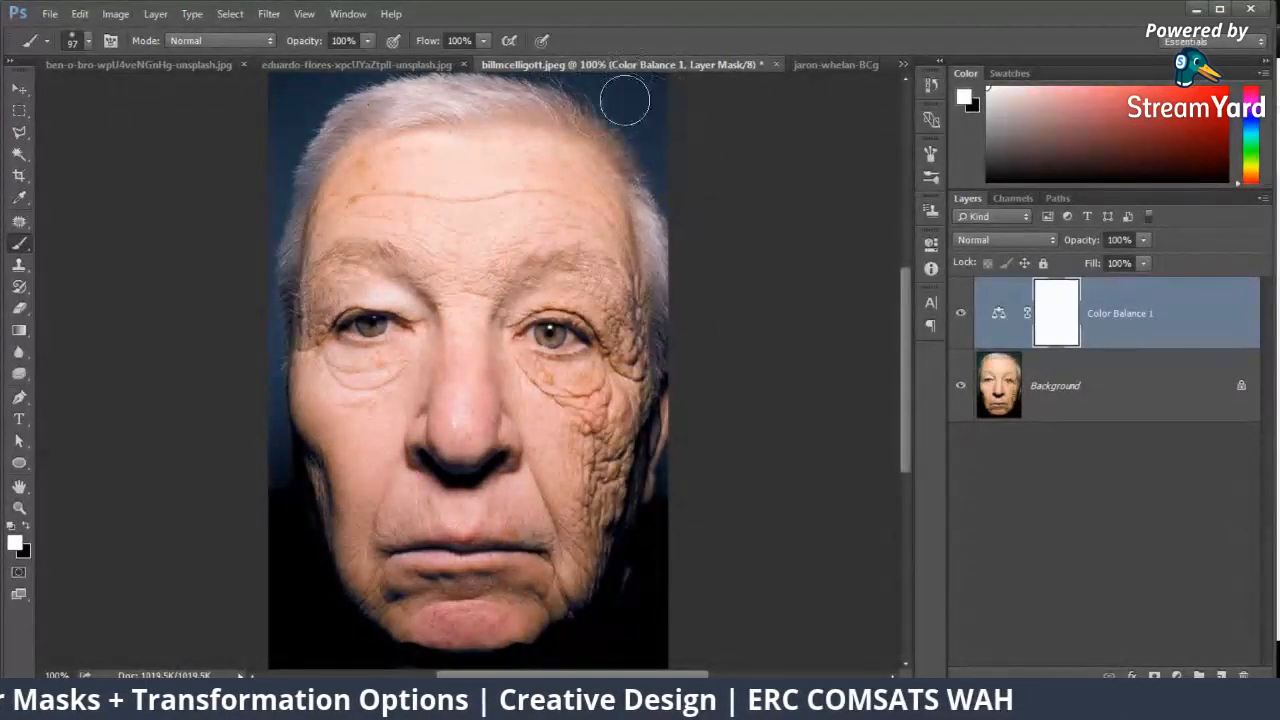
click(26, 531)
mouse_move(690, 105)
mouse_down()
mouse_move(653, 96)
mouse_move(683, 149)
mouse_move(678, 110)
mouse_up()
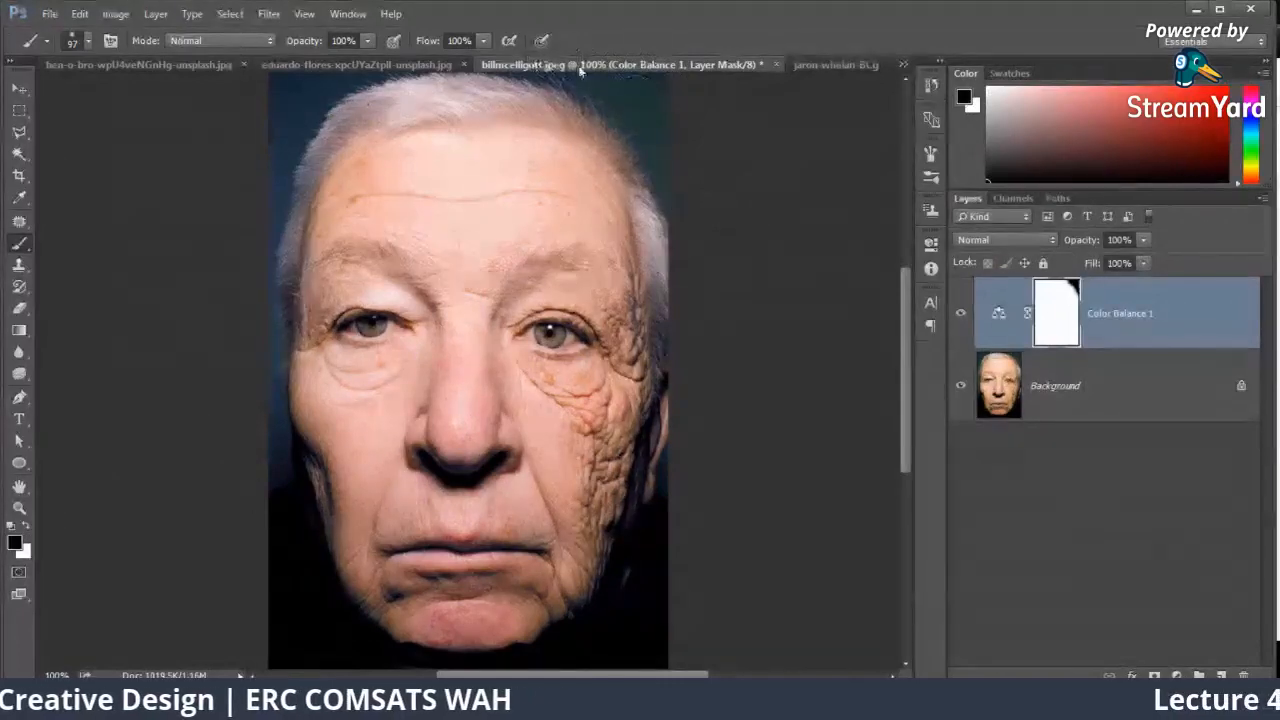
Step: Detach the red Audi photo into its own window and close that document
drag(380, 64, 287, 137)
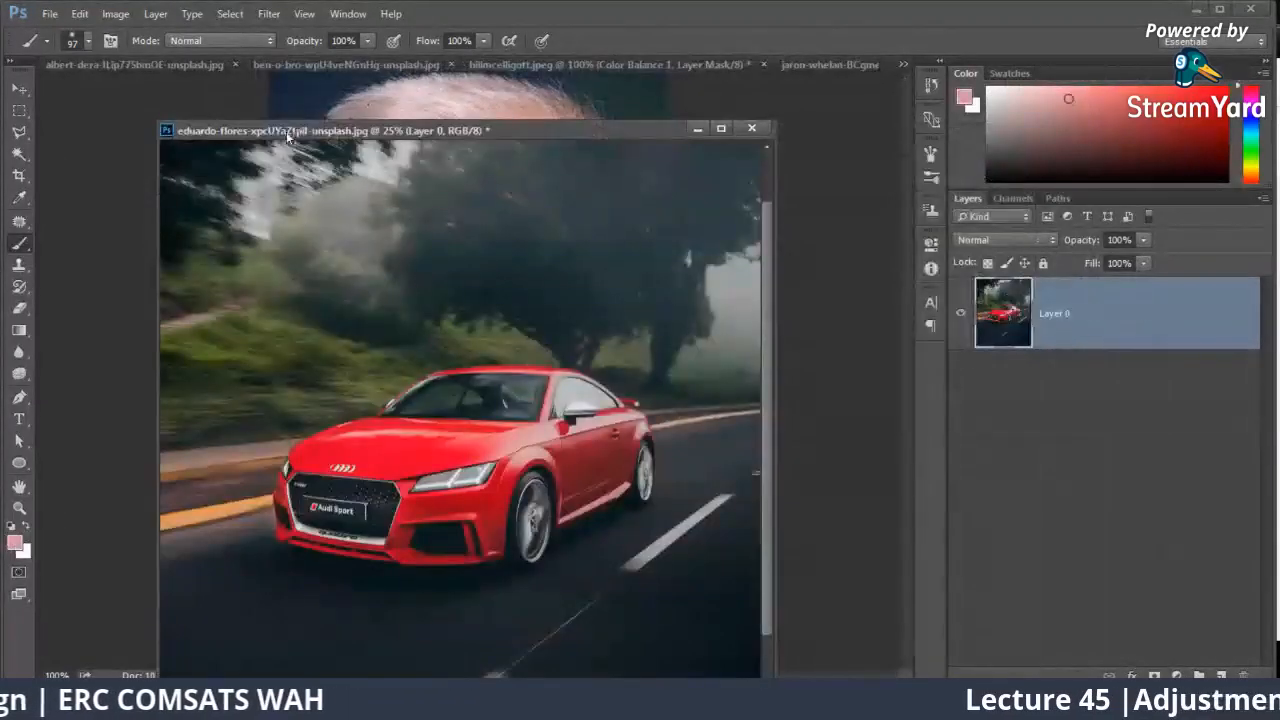
click(835, 146)
click(751, 128)
click(650, 278)
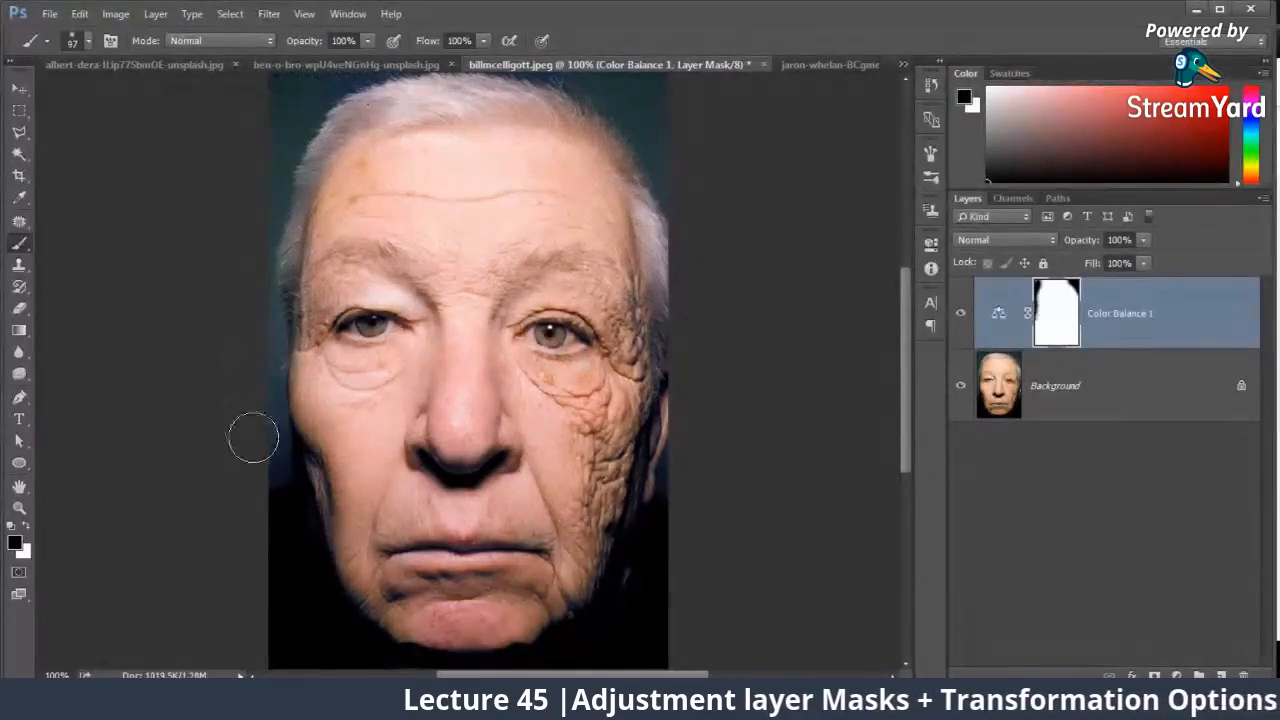
Step: Set the brush for painting the Color Balance mask to 52 px and 7% opacity
right_click(525, 265)
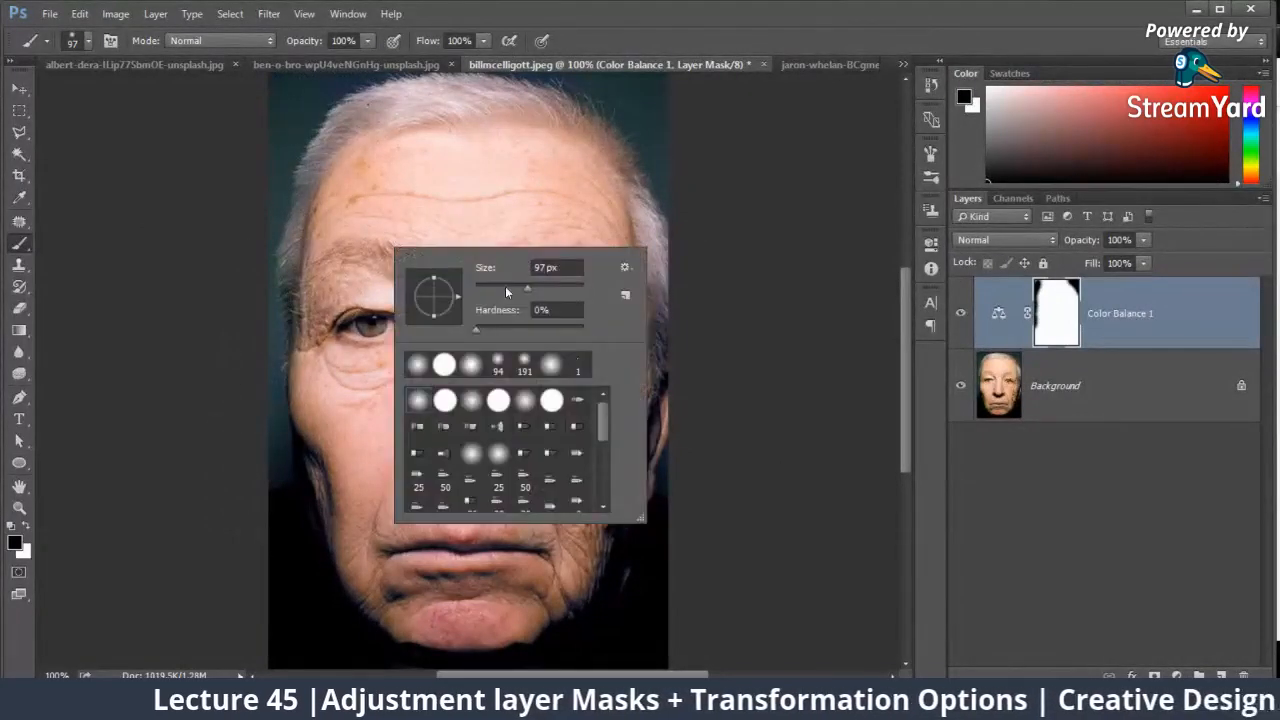
click(505, 288)
click(290, 79)
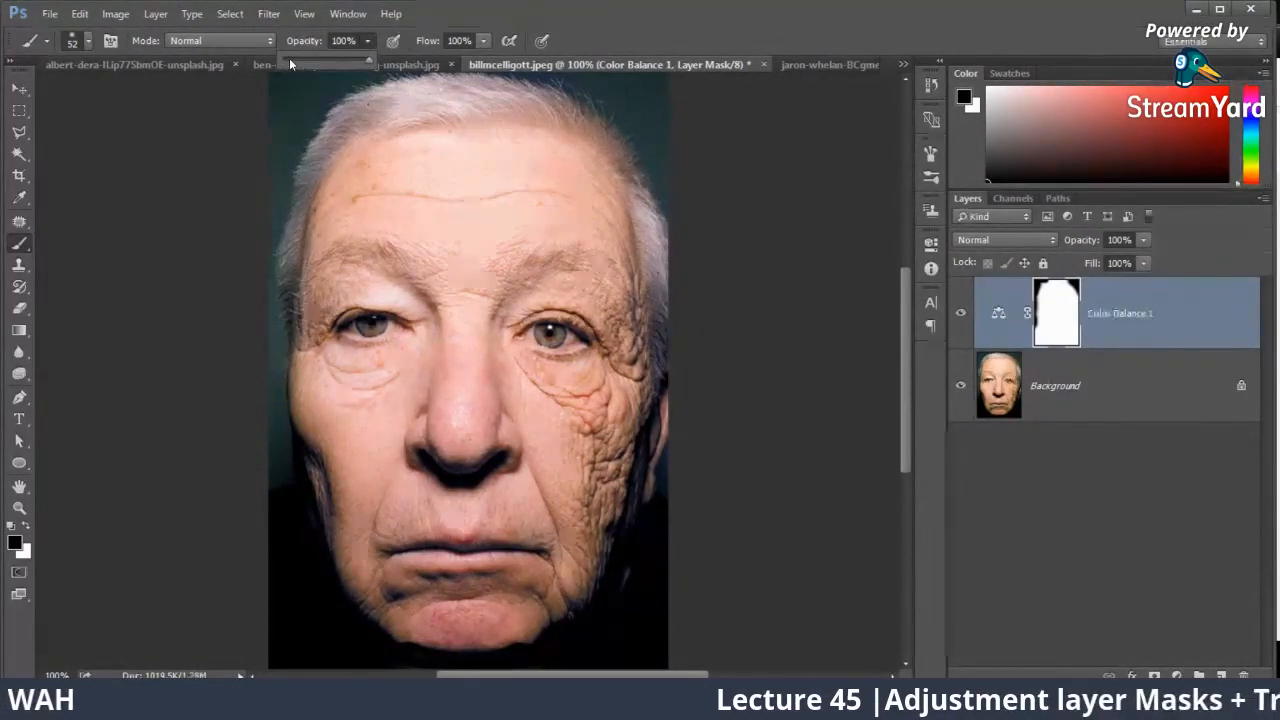
drag(289, 60, 275, 60)
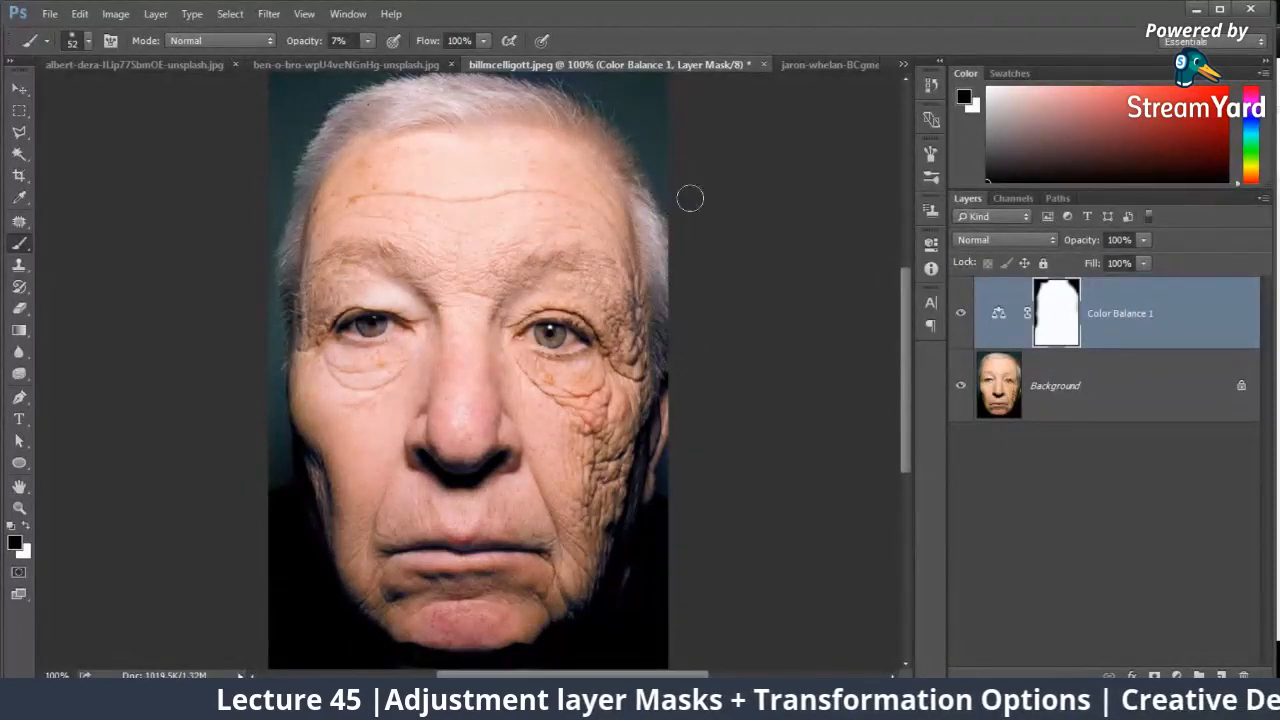
Step: Compare the man's portrait with and without the masked Color Balance layer, leaving the layer visible
click(962, 316)
click(964, 317)
click(964, 317)
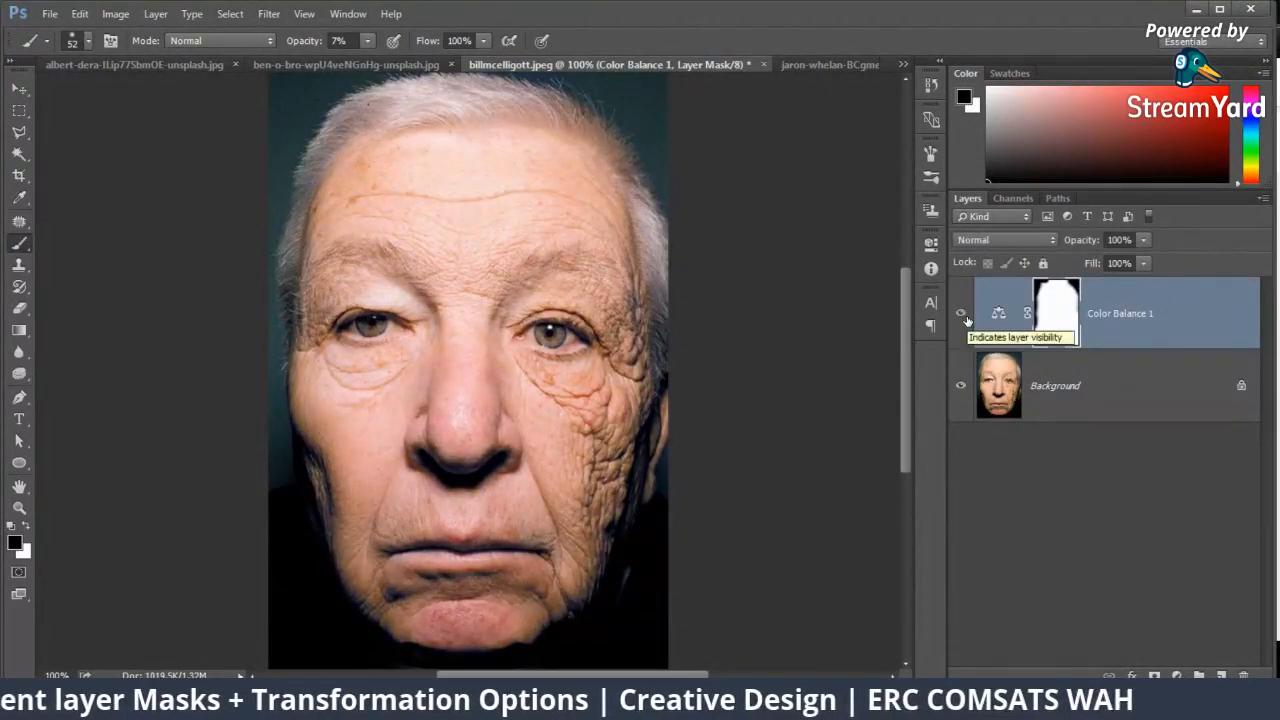
click(964, 317)
click(964, 317)
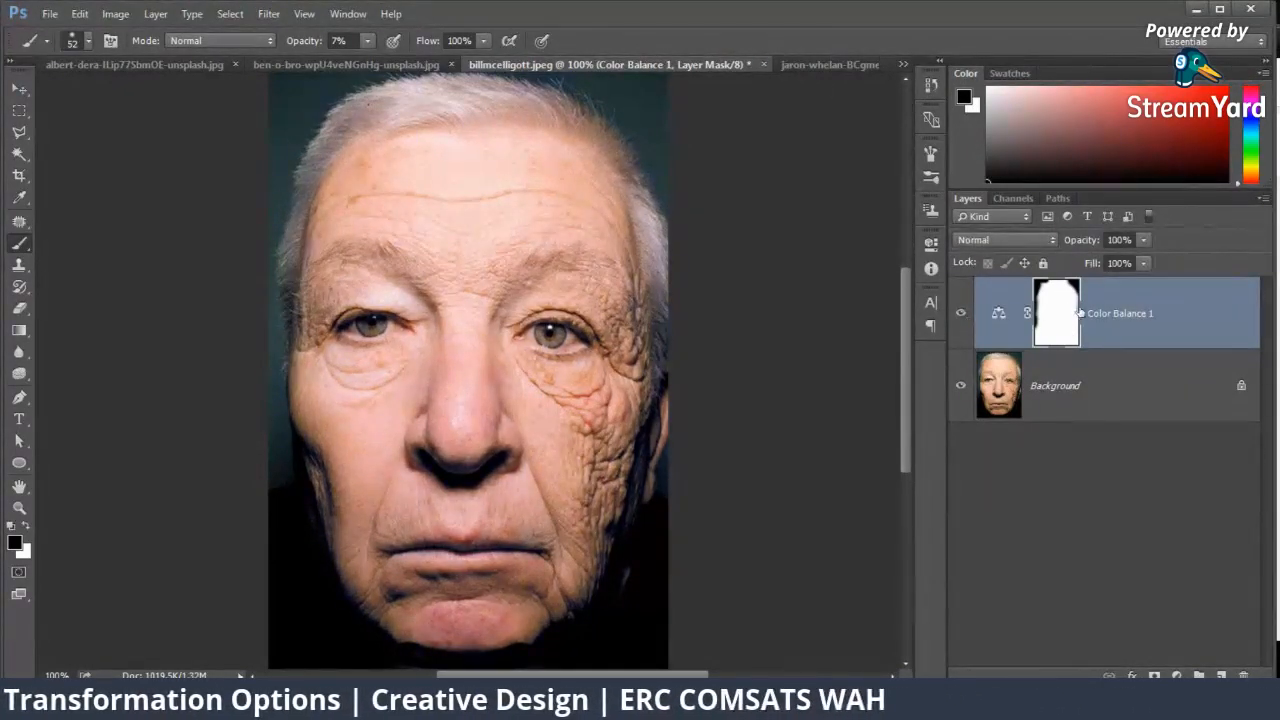
Step: Mask the Color Balance effect off both irises with a black 35 px brush at 100% opacity, and hide the layer
key(ctrl+plus)
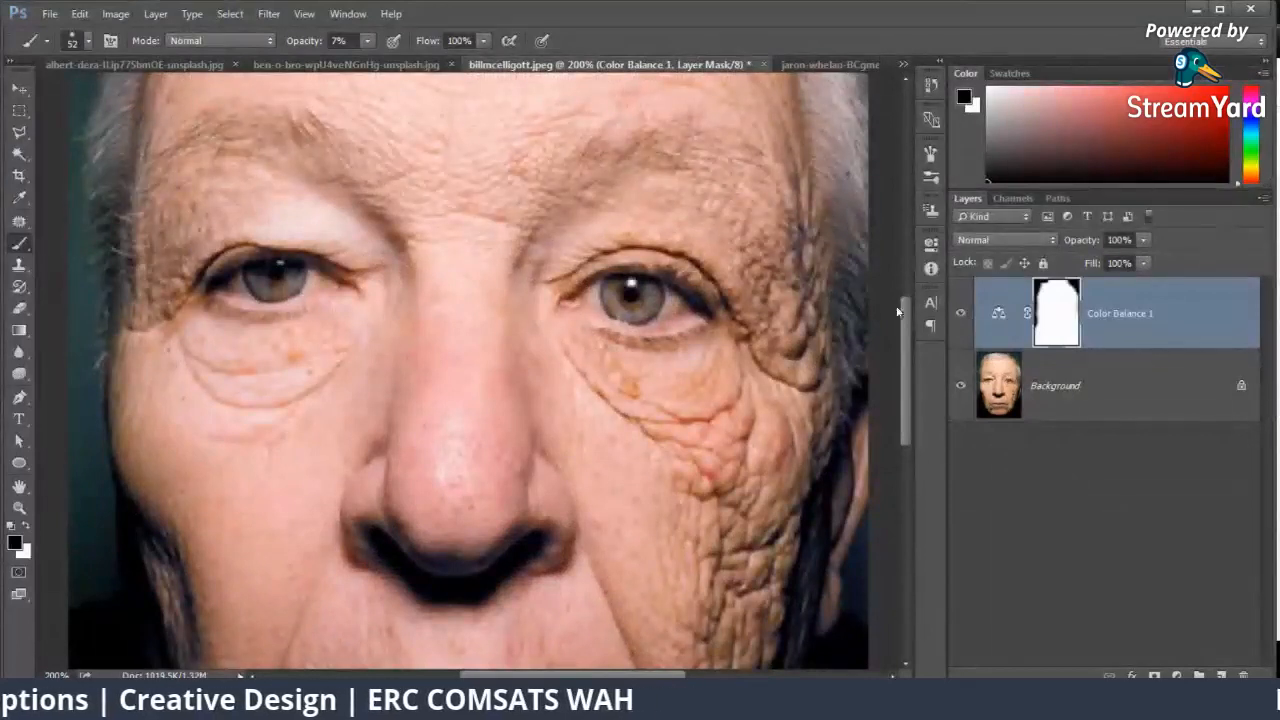
right_click(722, 326)
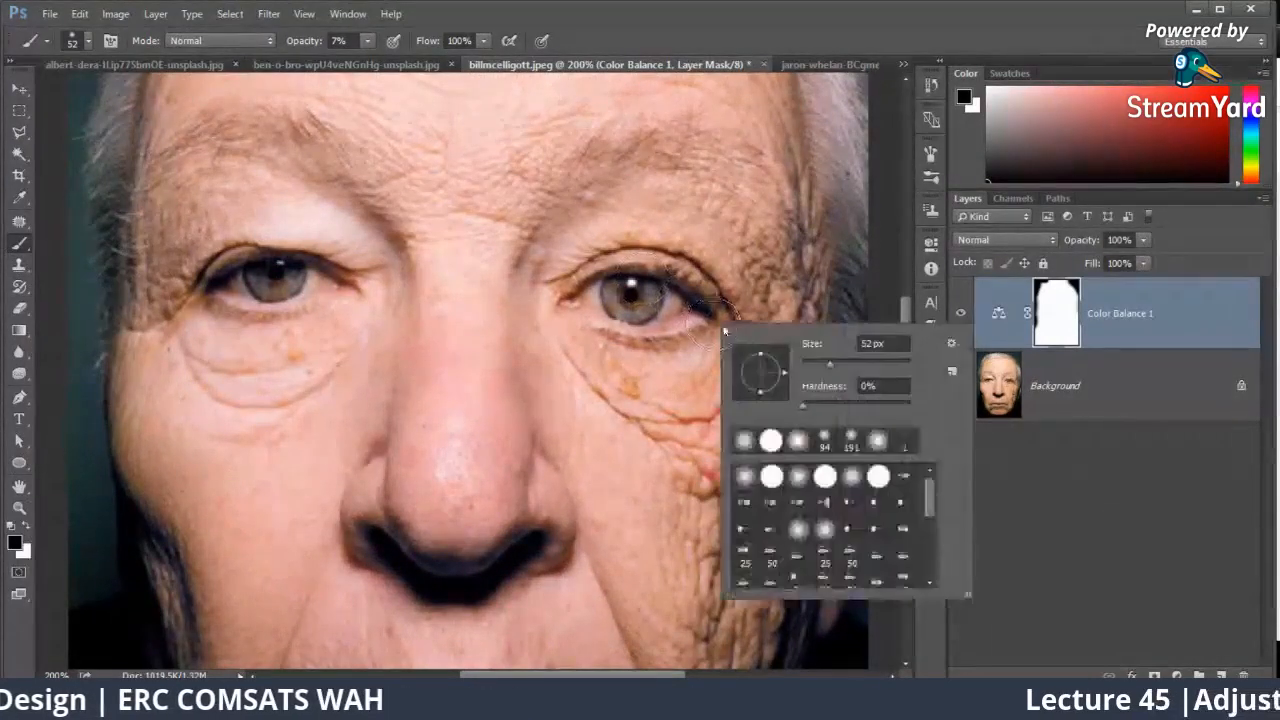
click(634, 294)
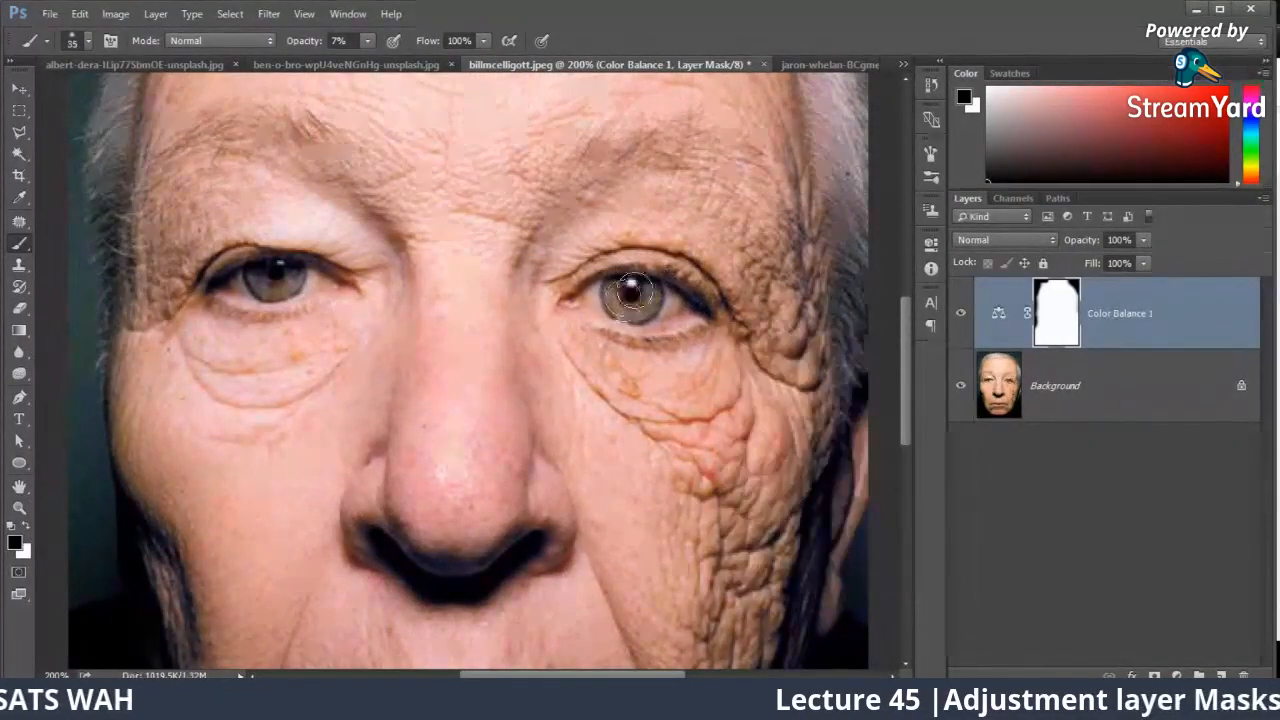
click(368, 41)
drag(372, 62, 600, 86)
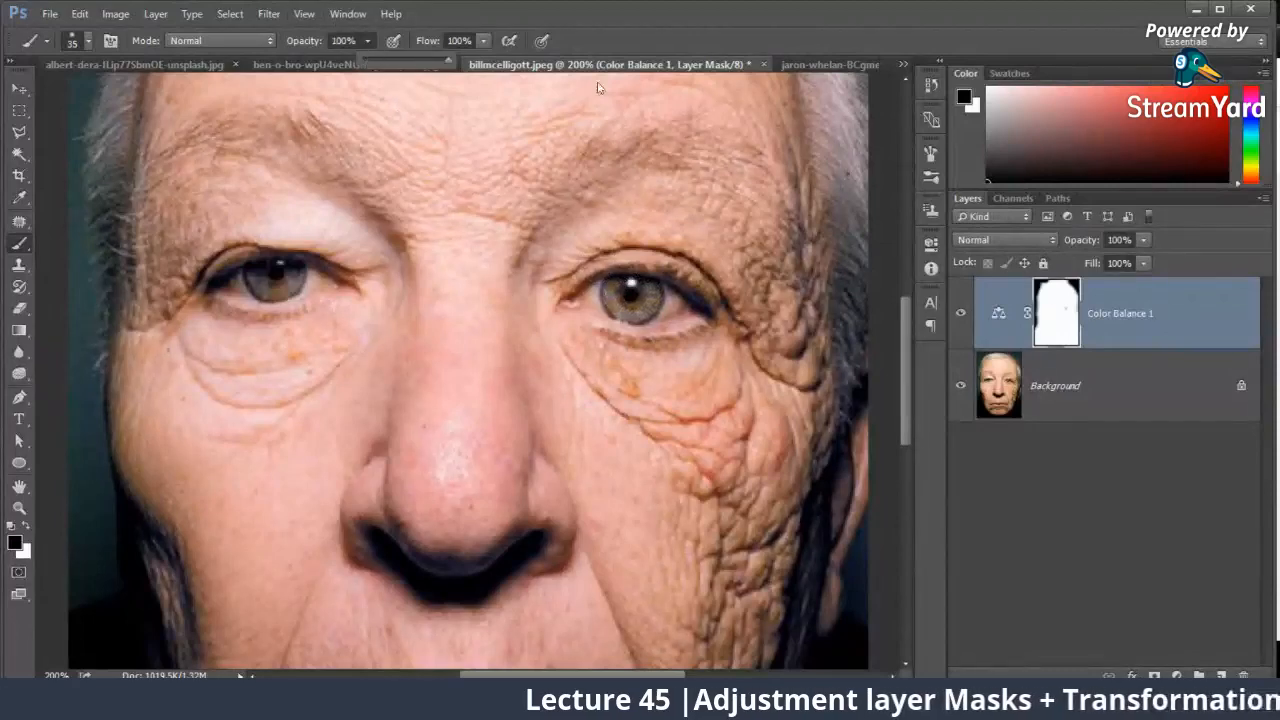
click(632, 296)
click(631, 298)
drag(277, 282, 272, 283)
key(ctrl+0)
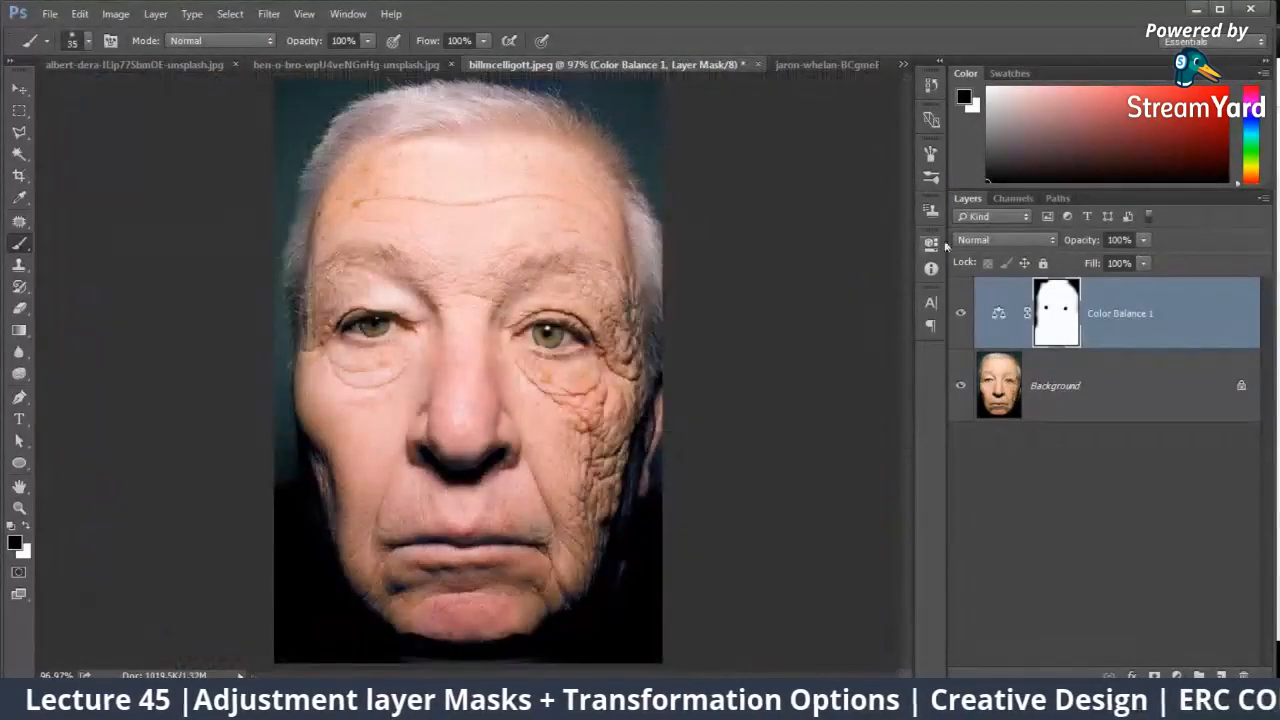
click(961, 316)
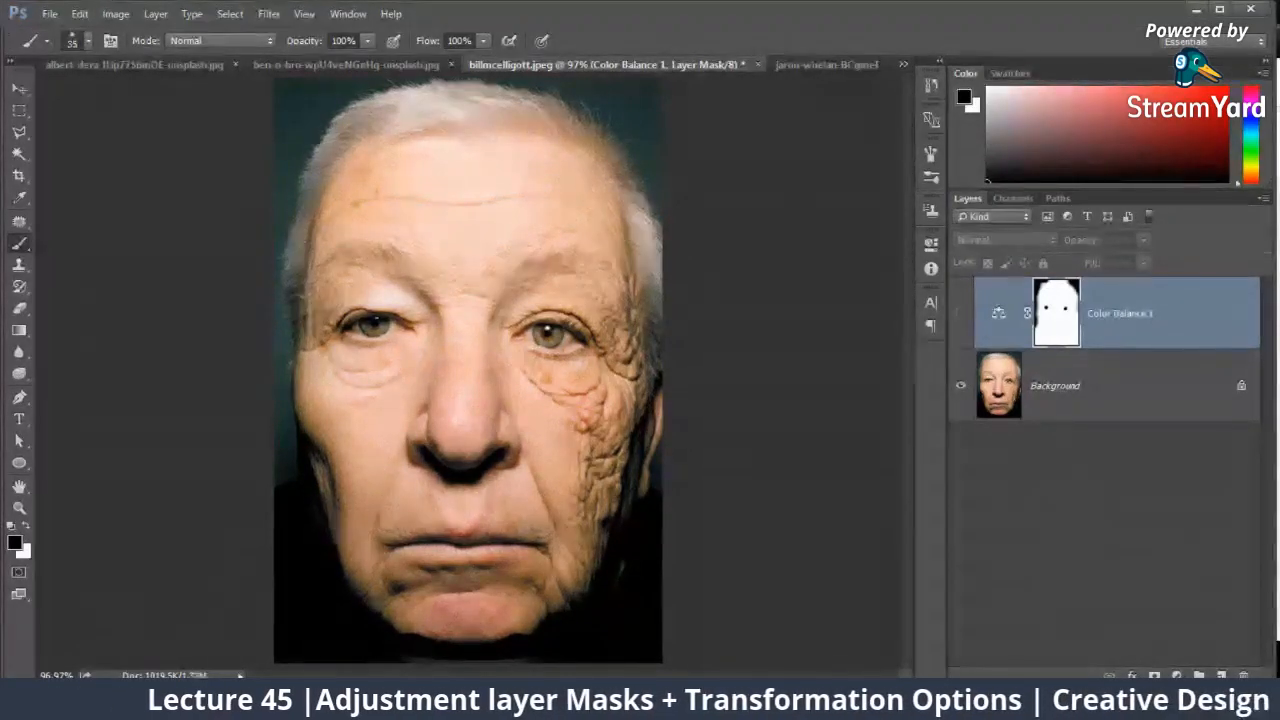
Step: Switch to the browser and find the blonde woman's outdoor portrait in the "potrait images exposed to sun" image results
click(138, 657)
click(700, 13)
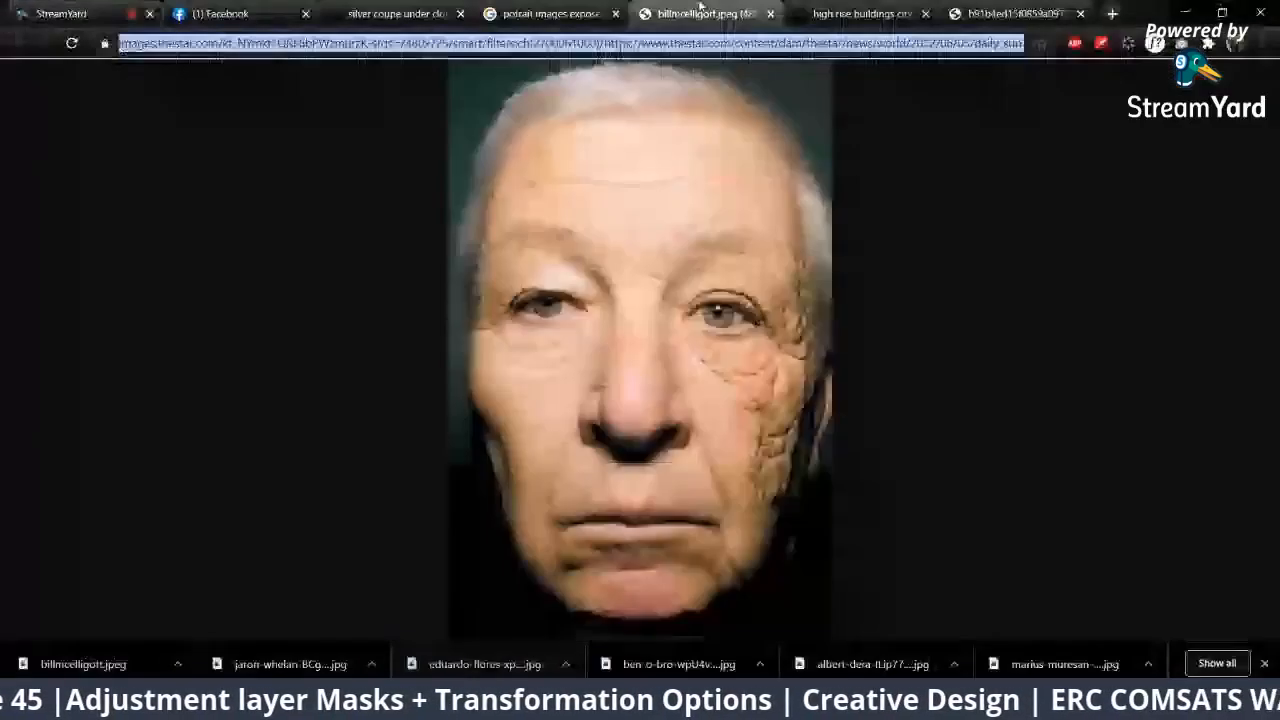
click(586, 7)
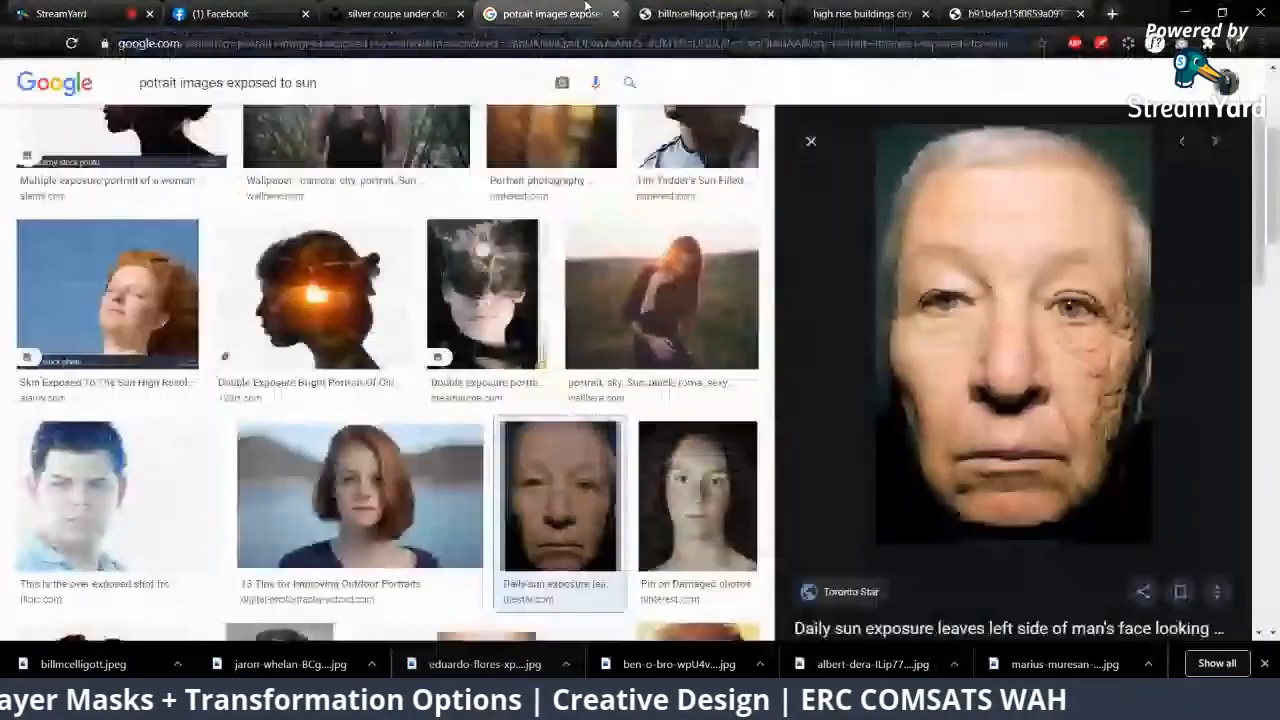
scroll(410, 316, down, 2)
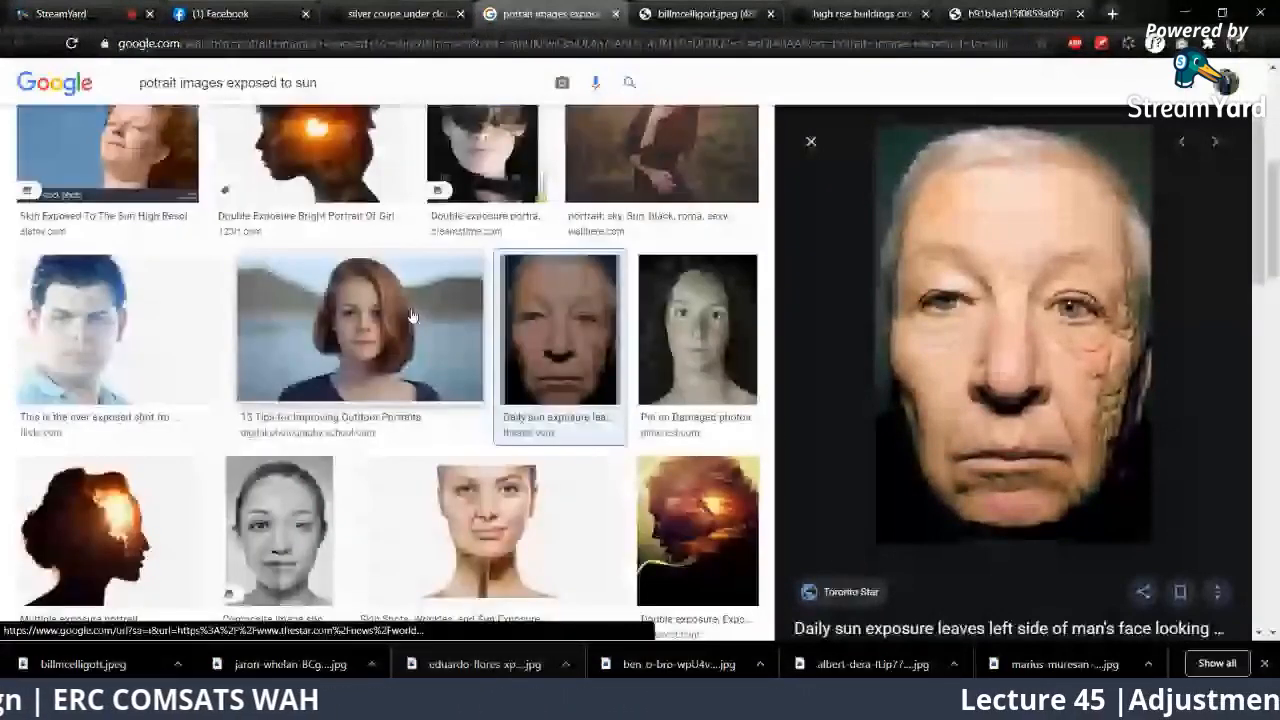
scroll(413, 317, down, 5)
click(1003, 414)
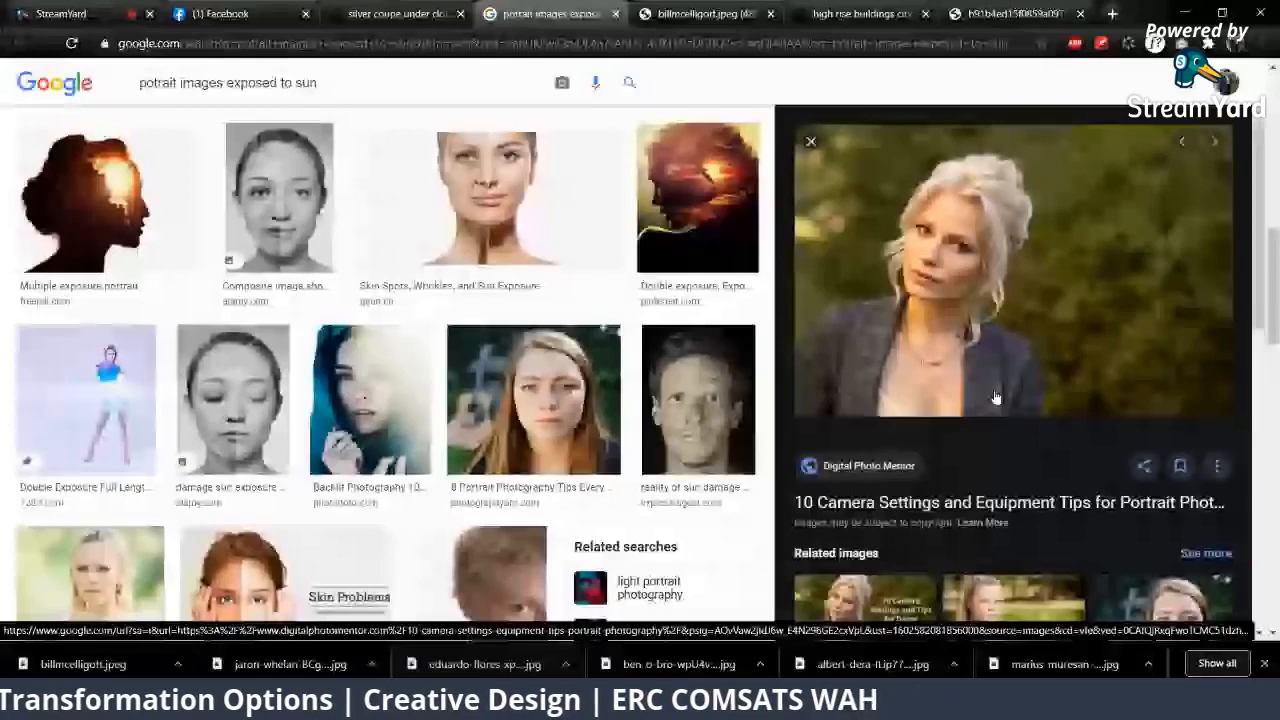
Step: Save the full-size blonde woman's portrait to Downloads as a JPEG and open it in Photoshop
click(995, 398)
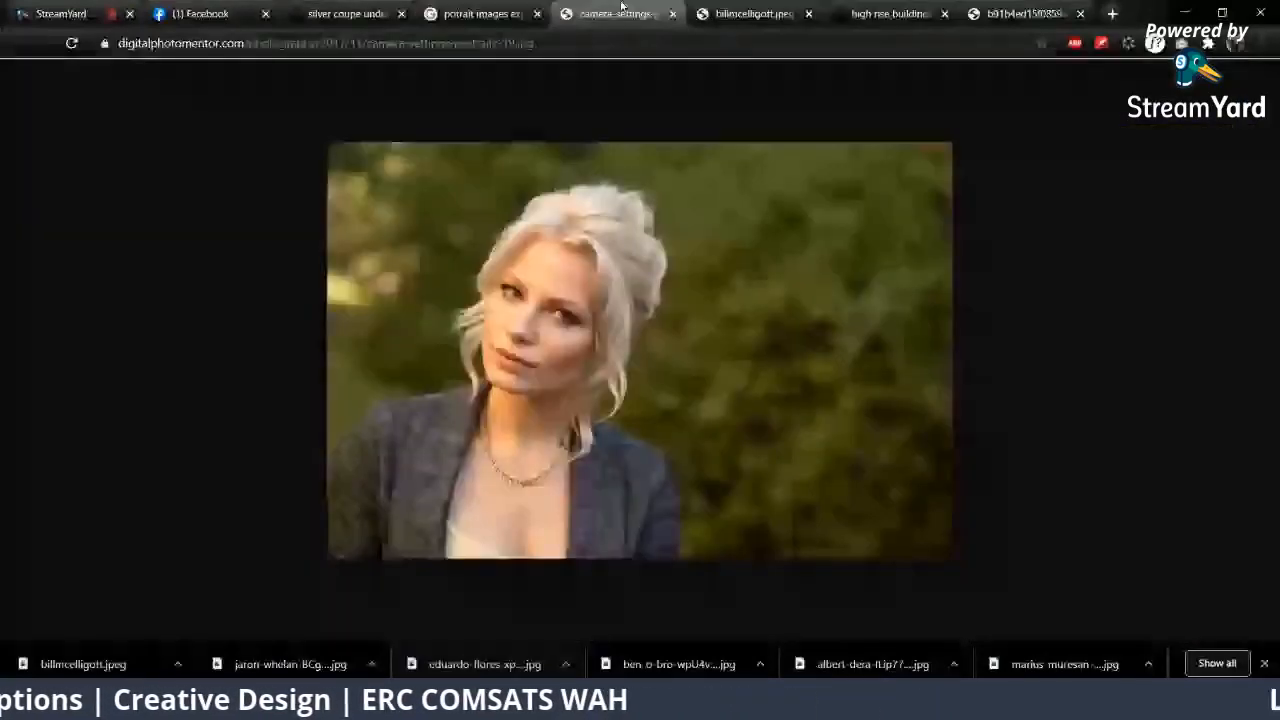
key(ctrl+s)
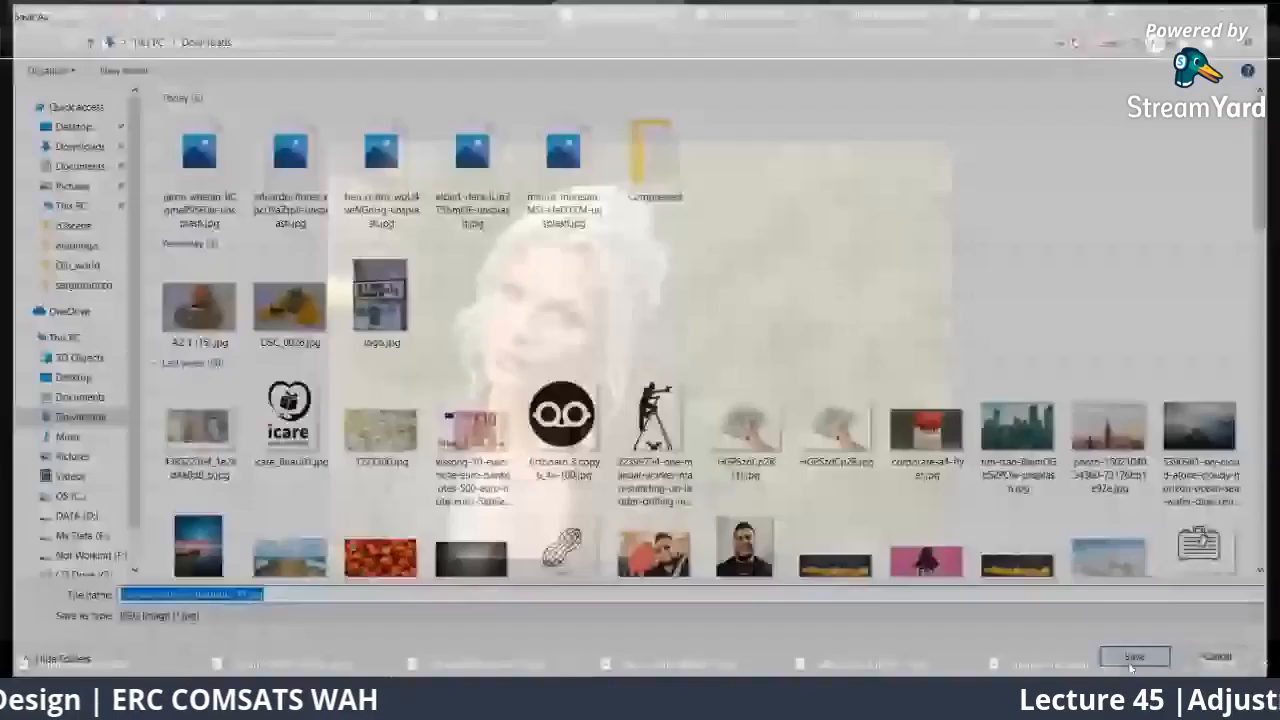
click(1130, 664)
drag(95, 666, 889, 47)
key(alt+Tab)
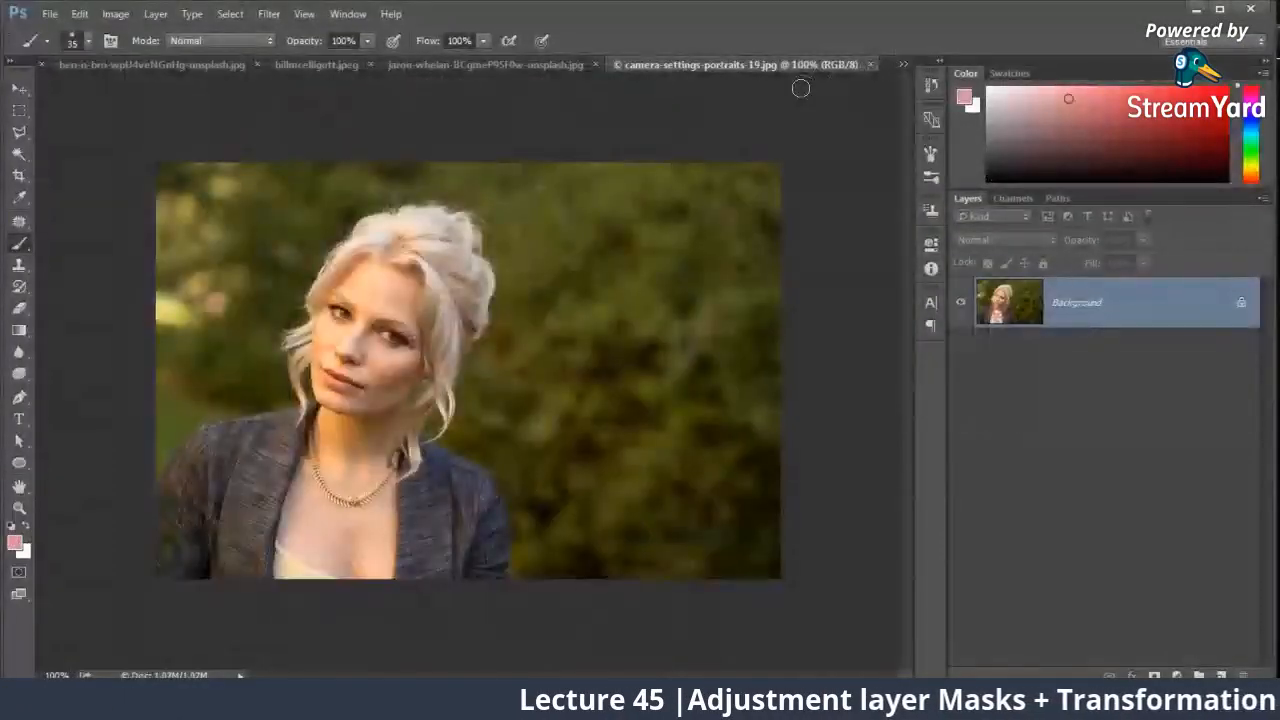
key(ctrl+plus)
key(ctrl+minus)
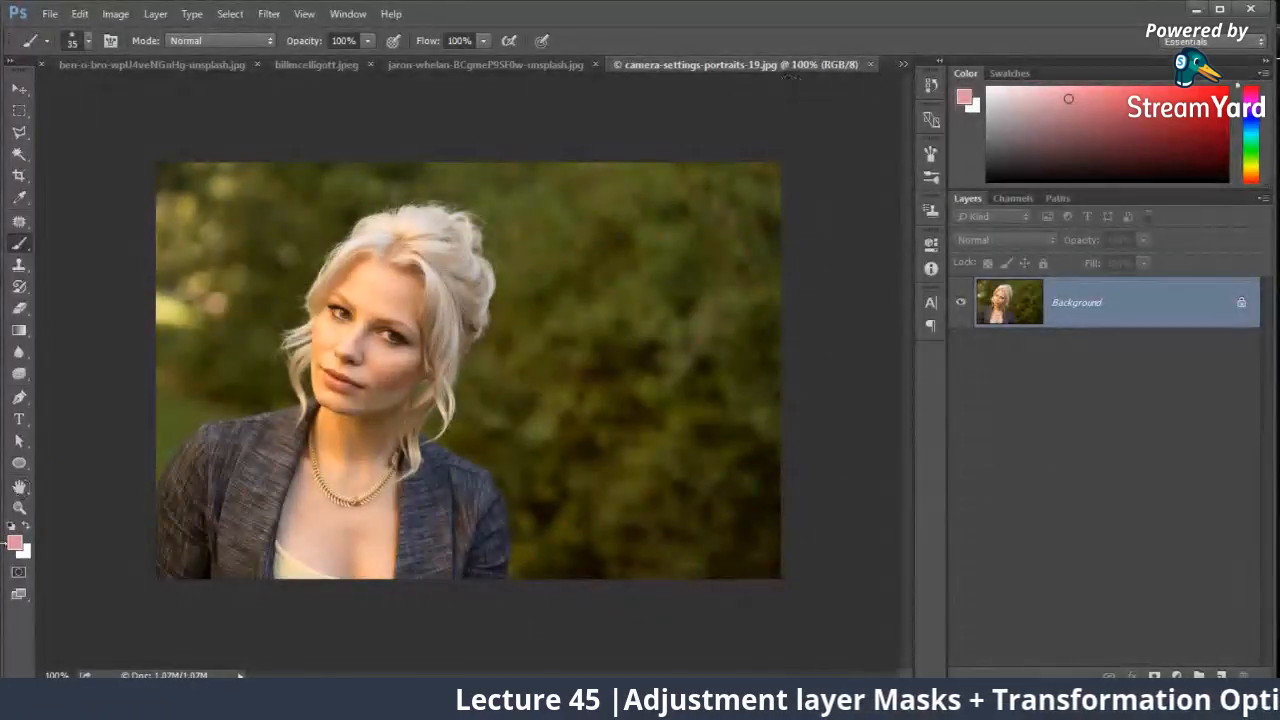
Step: Check the StreamYard broadcast page and its comments in the browser, and return to Photoshop
click(138, 625)
click(62, 14)
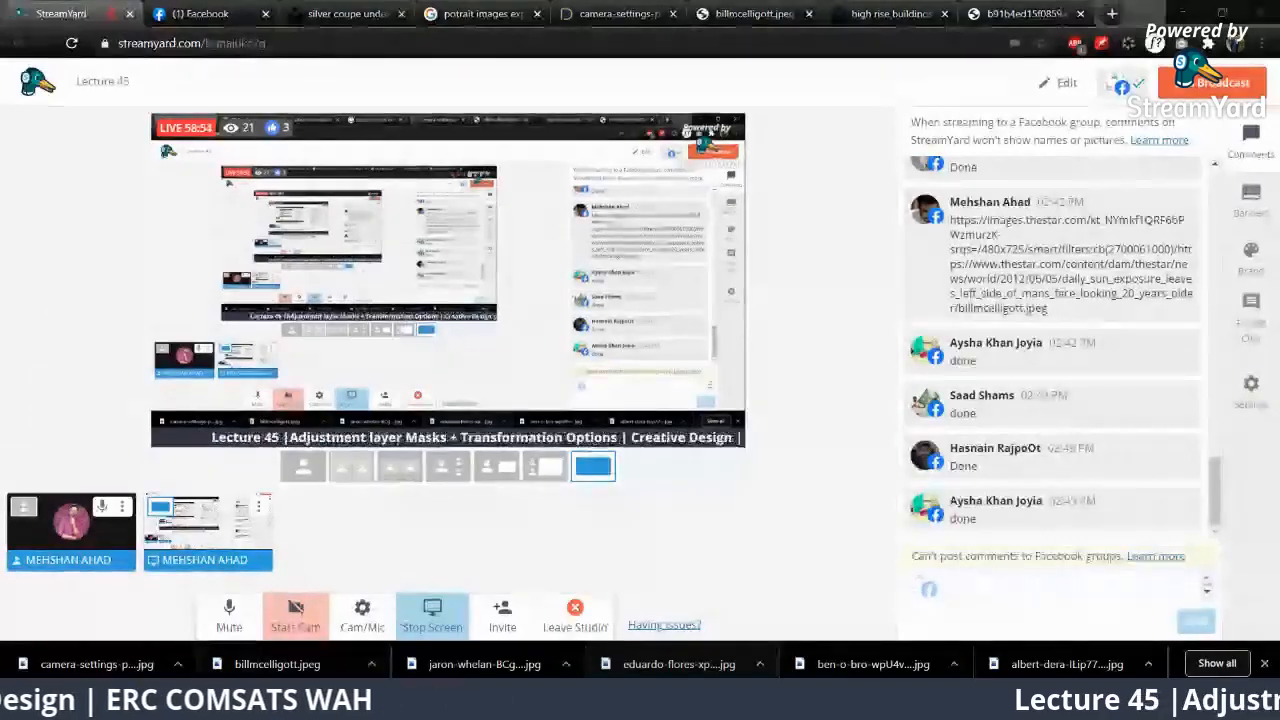
click(337, 704)
Step: Bring up the elderly man's portrait and make its Color Balance layer visible
click(540, 64)
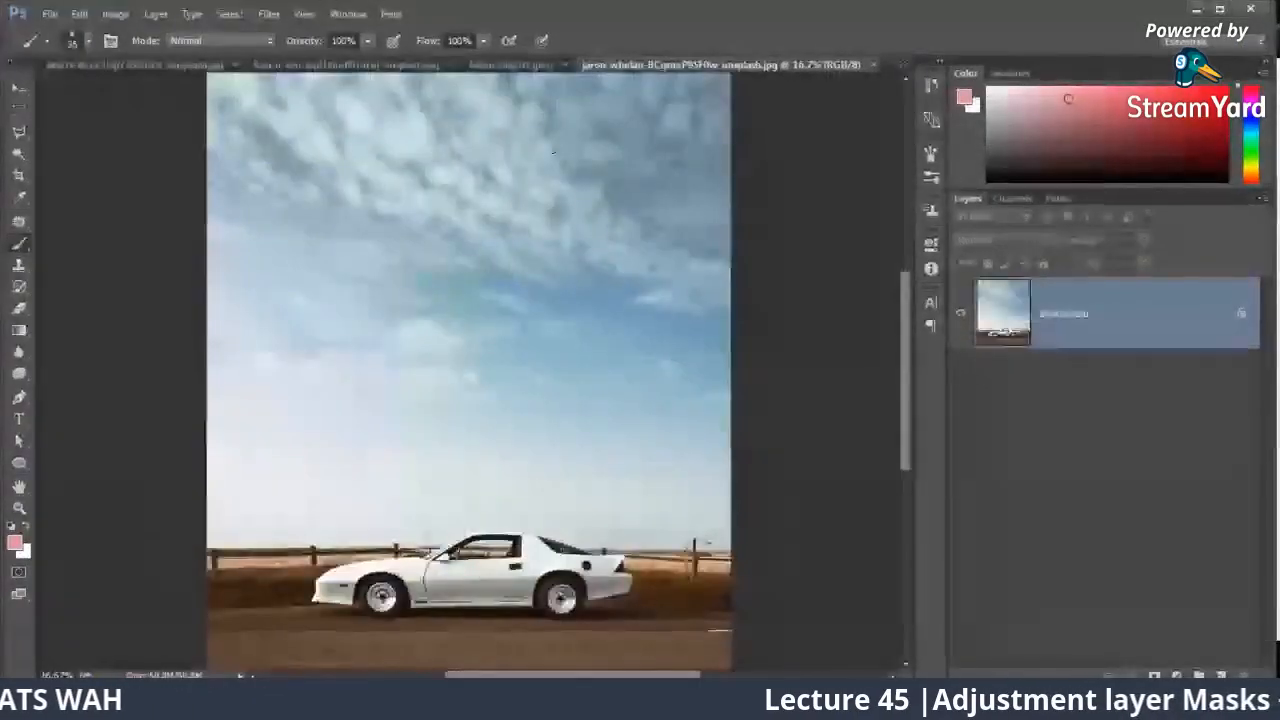
click(520, 64)
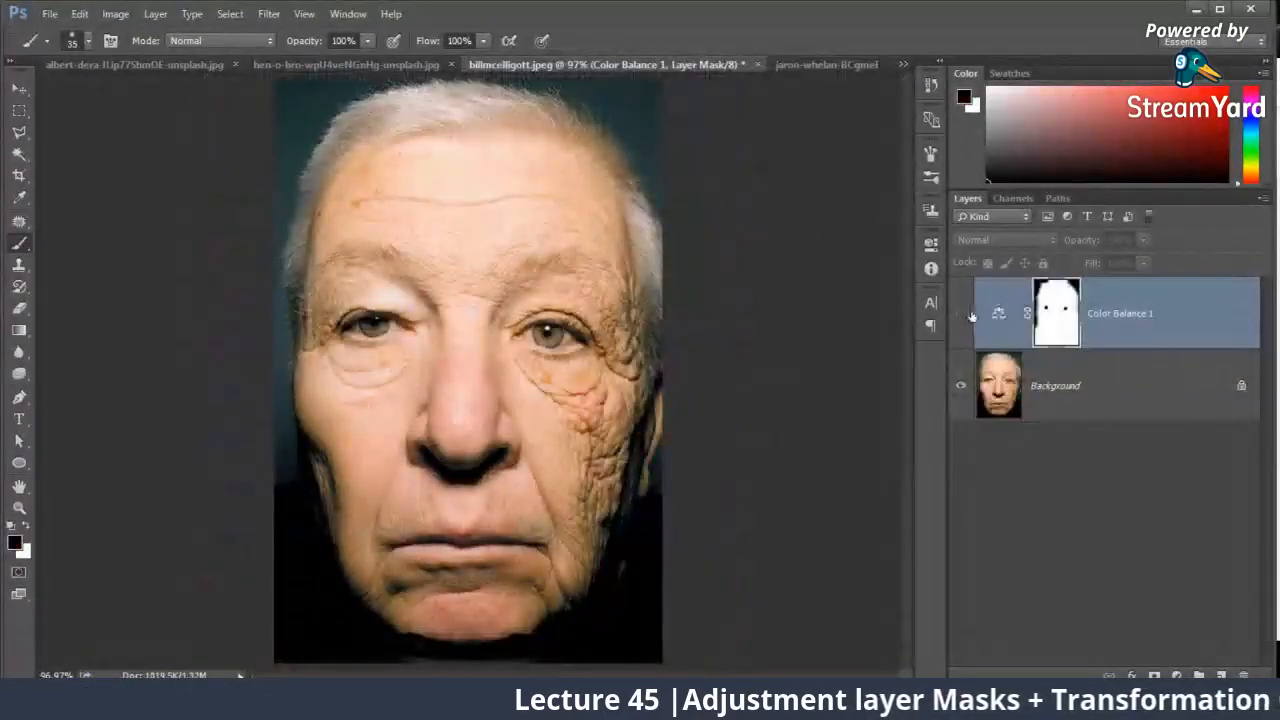
click(962, 314)
Step: Try midtones Cyan–Red +33, Magenta–Green +5 and Yellow–Blue -26 on the Color Balance layer, and toggle the layer's visibility to compare
double_click(998, 313)
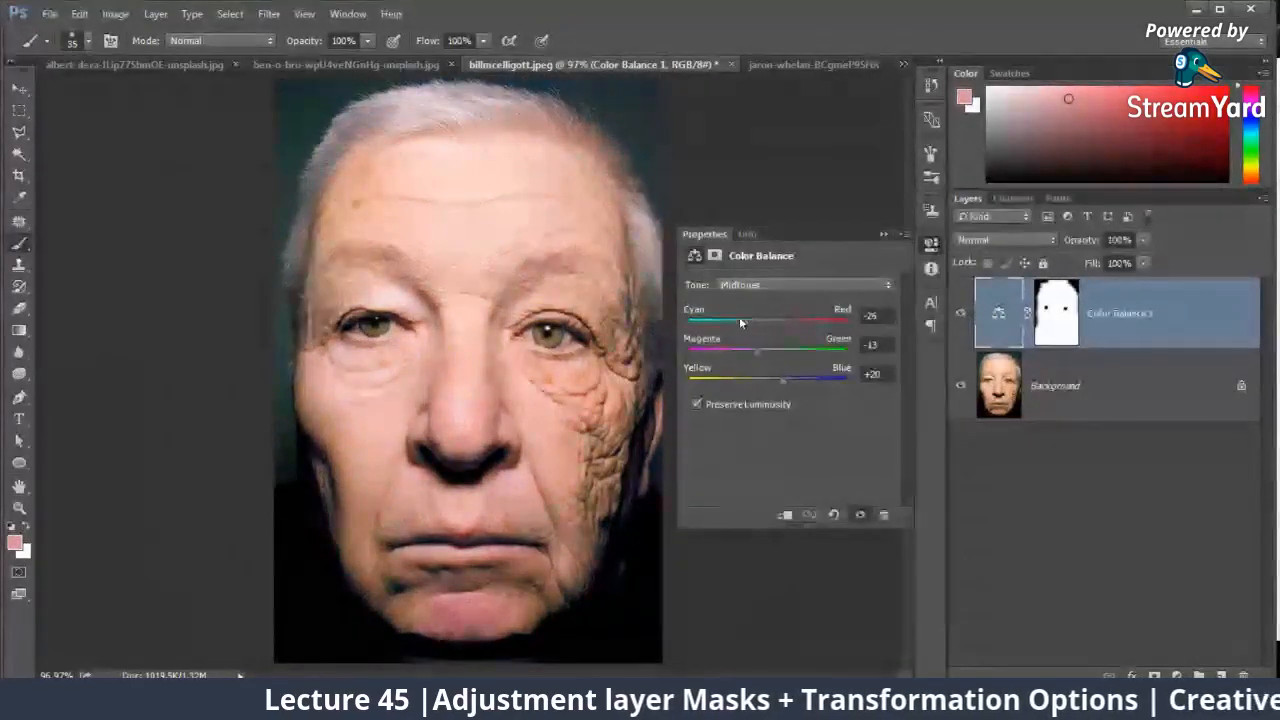
drag(786, 326, 795, 352)
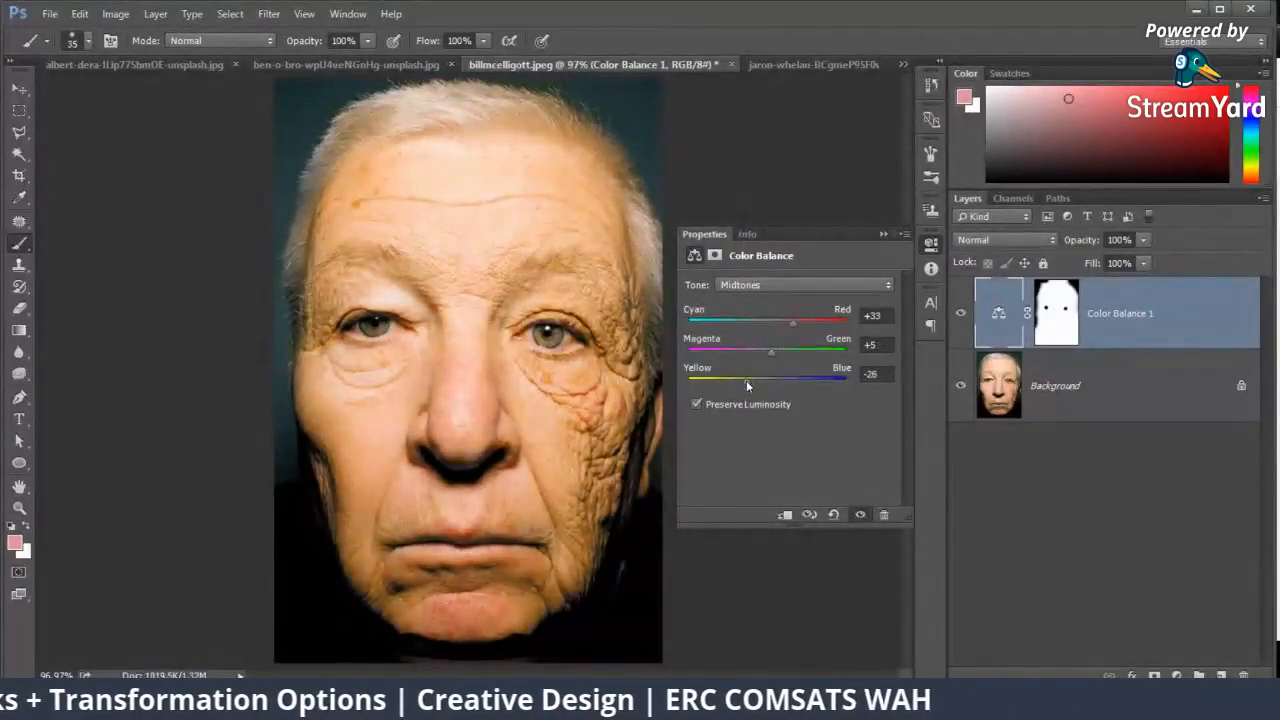
click(883, 234)
click(959, 311)
click(960, 313)
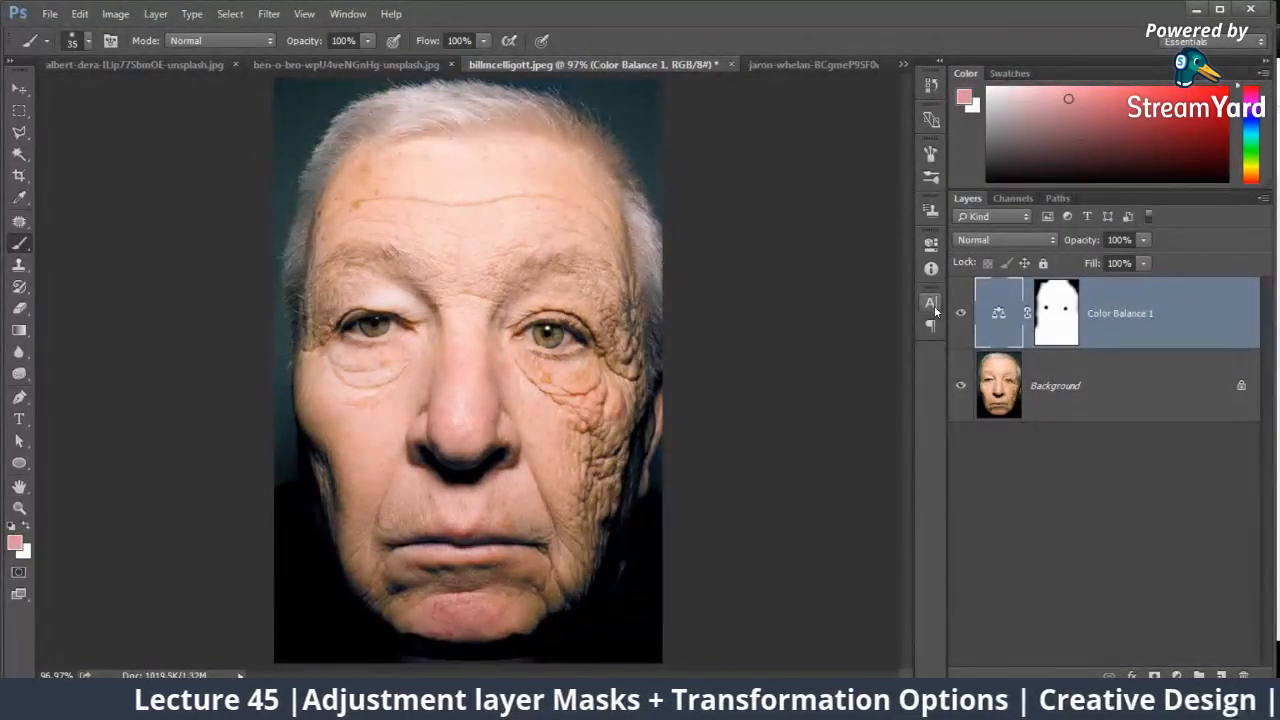
Step: Close the white car photo and bring up the blonde woman's portrait
click(814, 66)
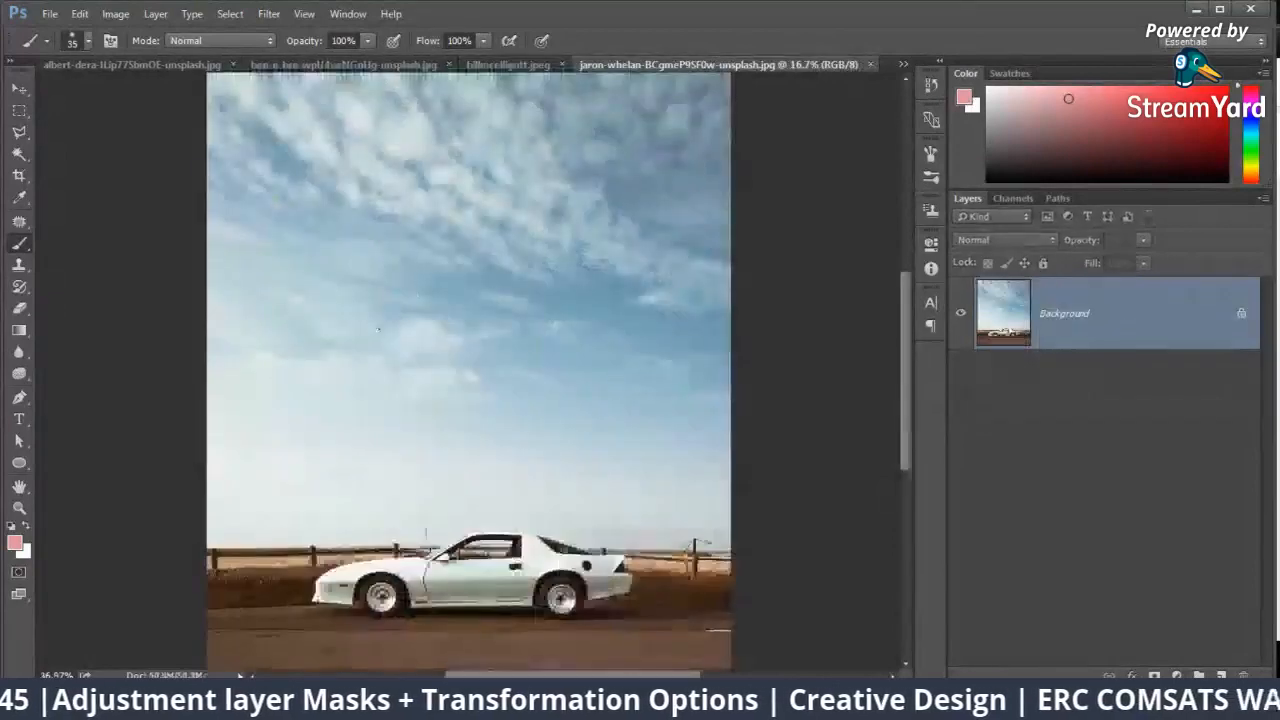
click(871, 65)
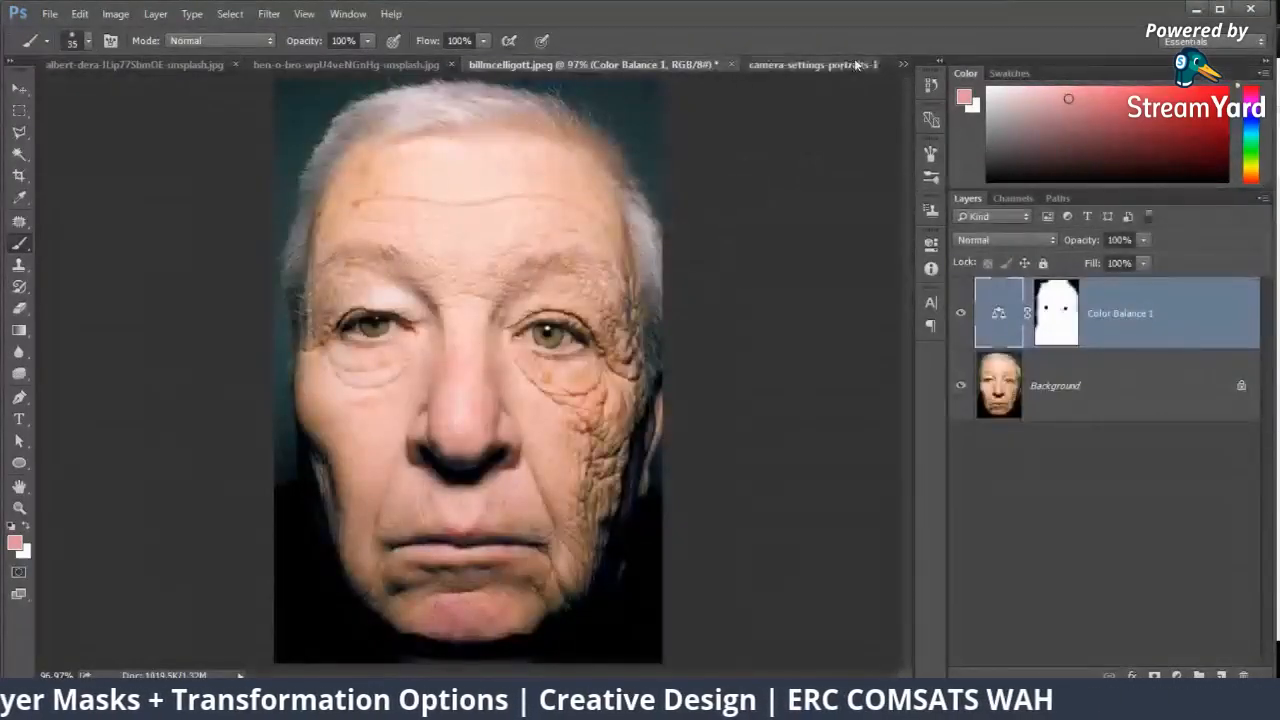
click(796, 66)
click(1177, 672)
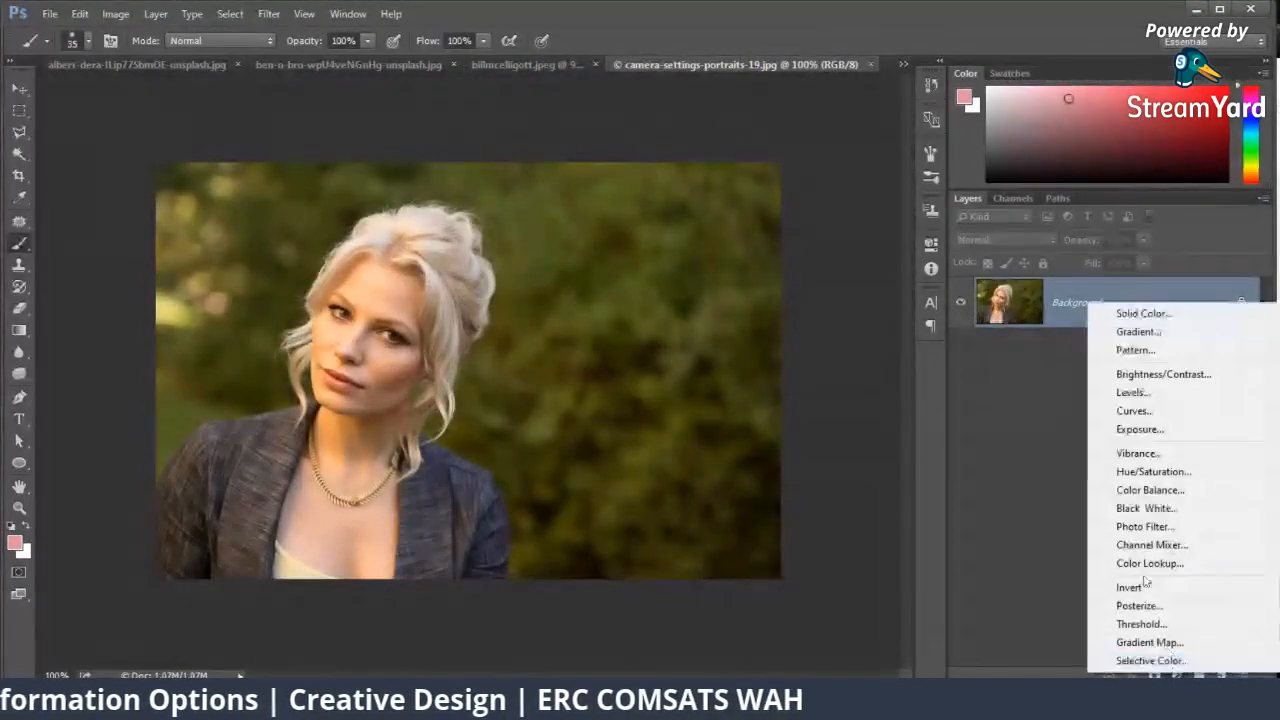
click(1140, 488)
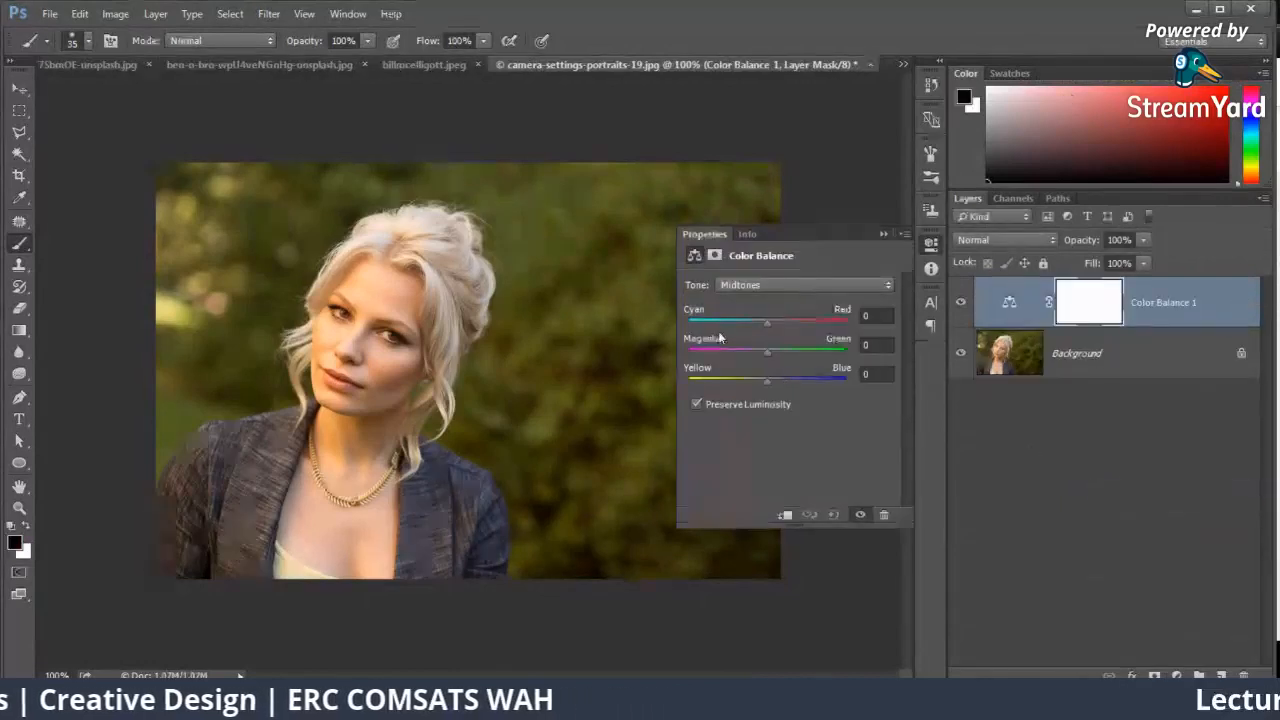
click(884, 234)
key(ctrl+z)
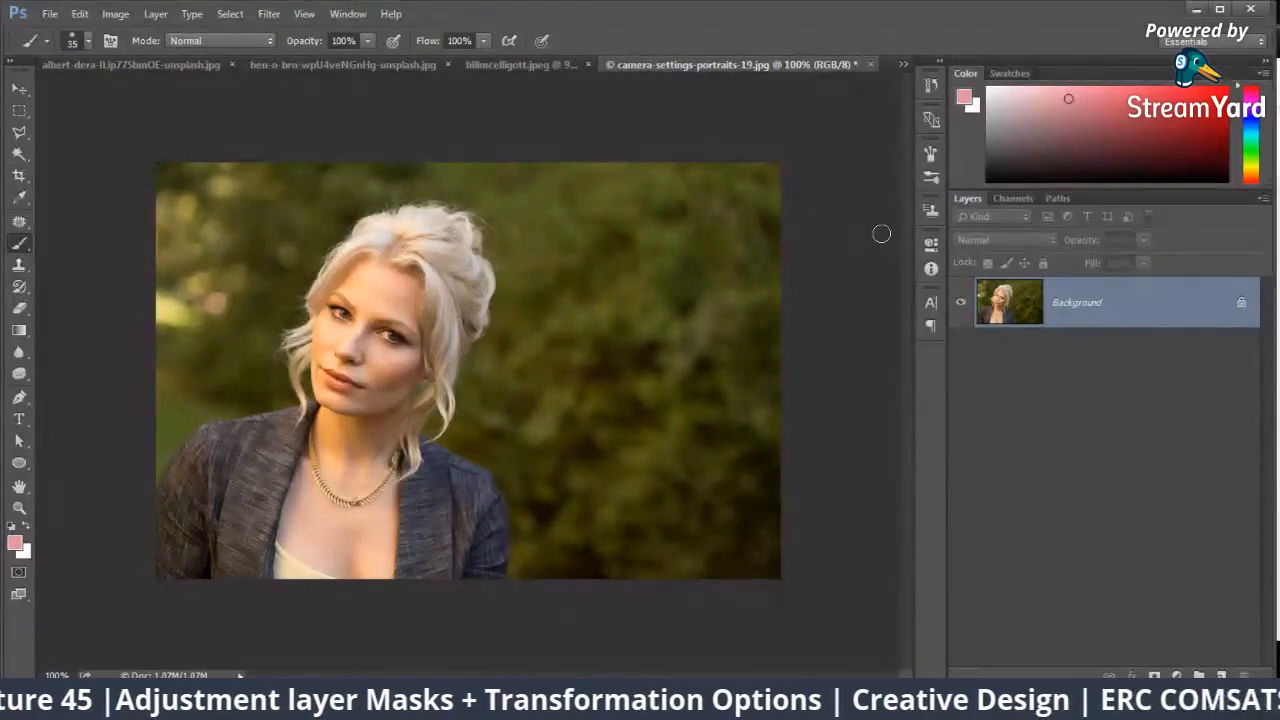
Step: Add a Color Balance adjustment layer to the blonde woman's portrait with midtones Cyan–Red -8 and Yellow–Blue +27
click(1176, 676)
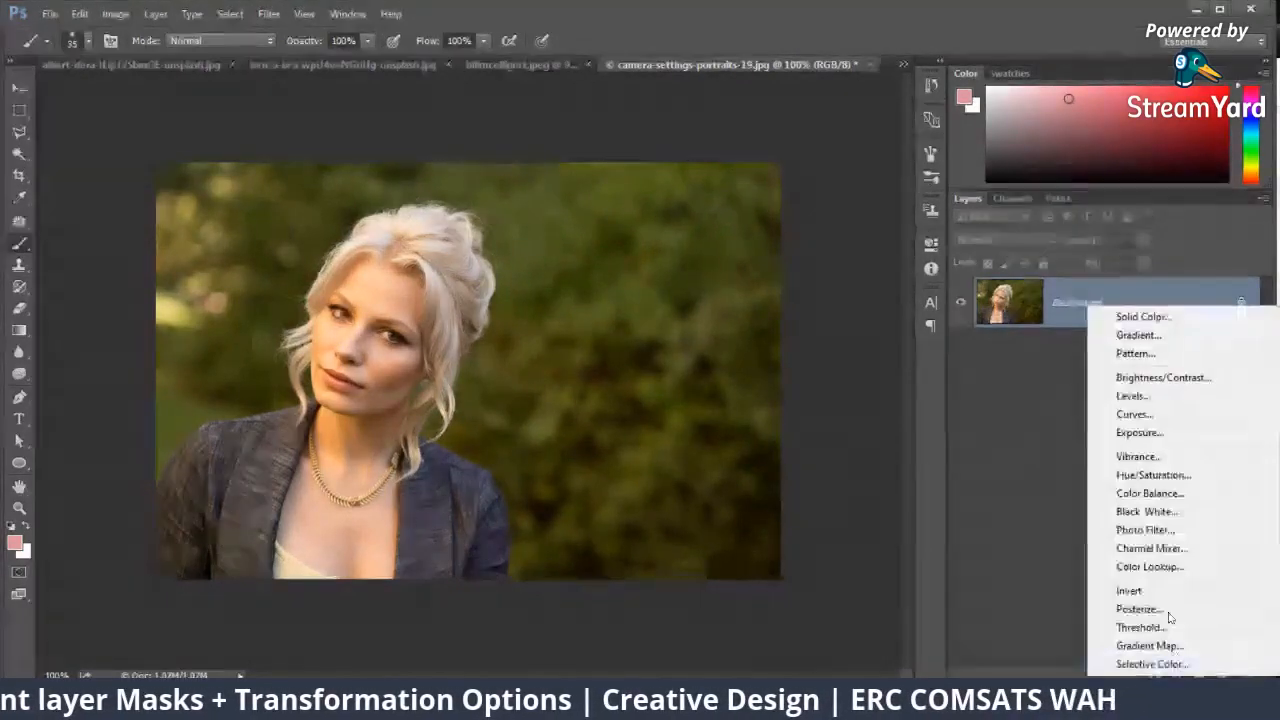
click(1135, 489)
mouse_move(766, 320)
mouse_down()
mouse_move(752, 322)
mouse_move(785, 322)
mouse_move(762, 322)
mouse_up()
drag(766, 380, 789, 381)
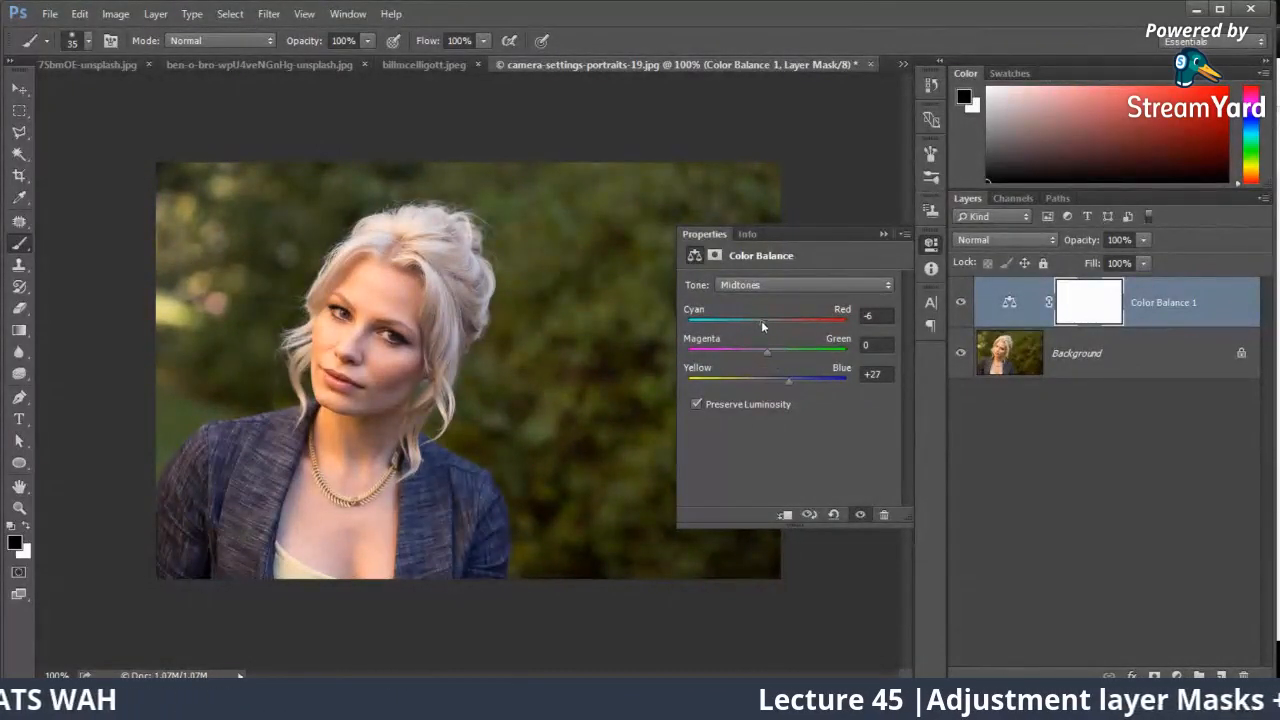
drag(762, 322, 758, 322)
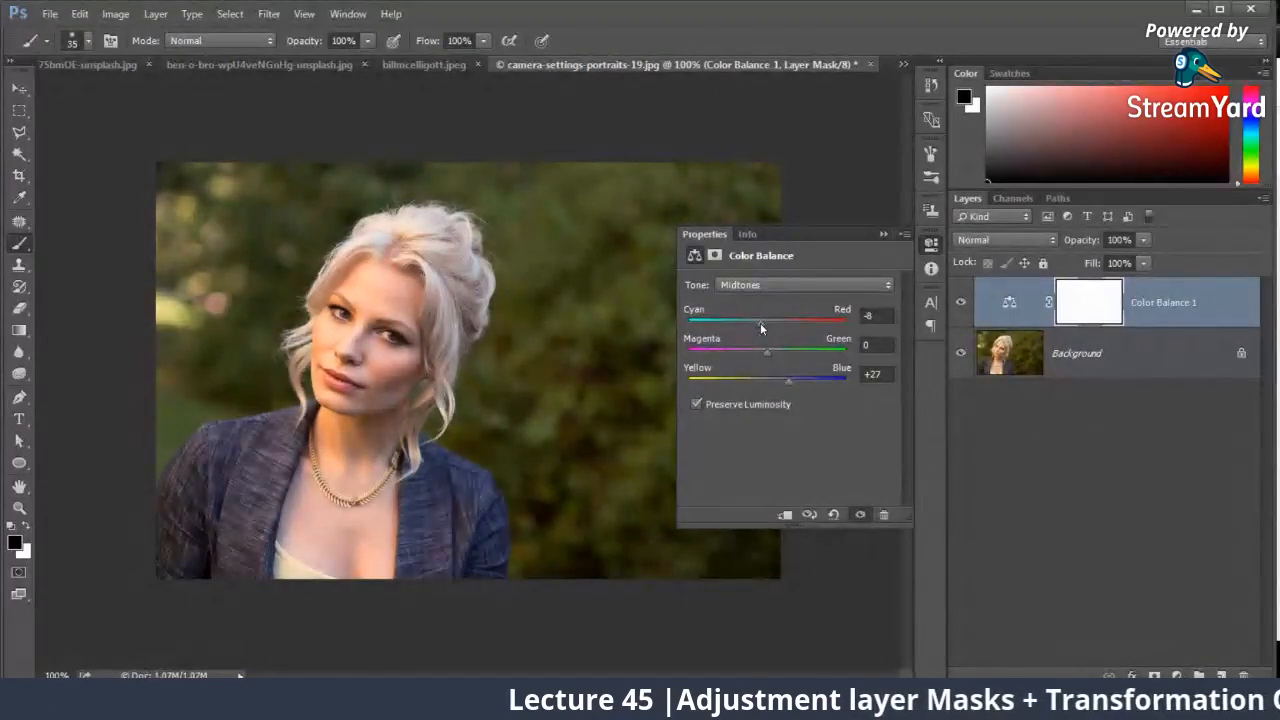
Step: Compare the portrait with and without the Color Balance layer, and set its midtones to Cyan–Red -2 and Magenta–Green +4
click(883, 234)
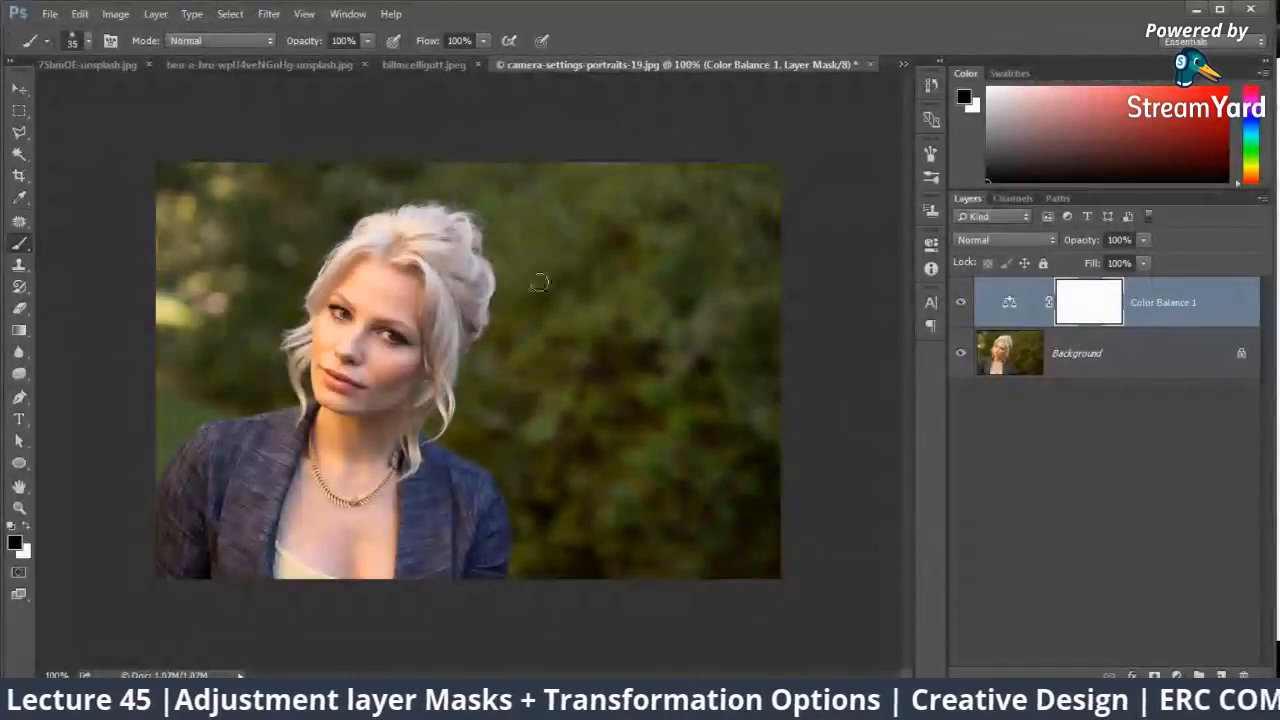
click(961, 305)
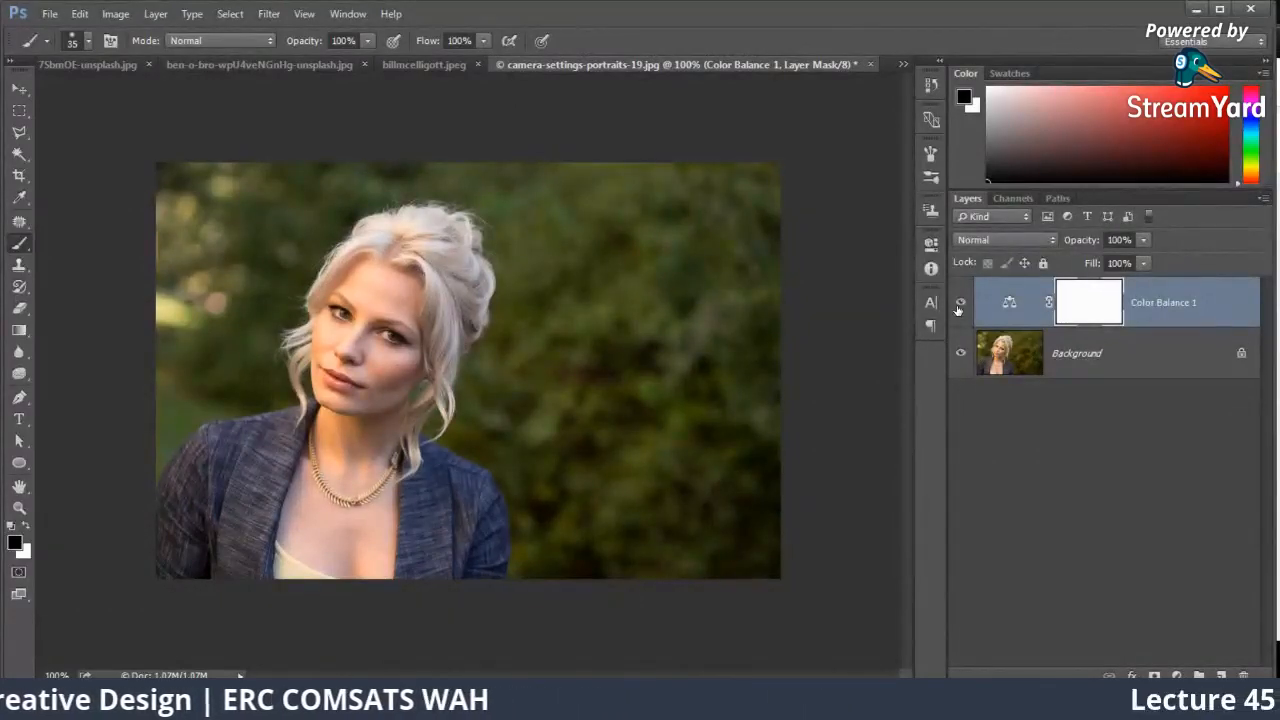
double_click(1007, 305)
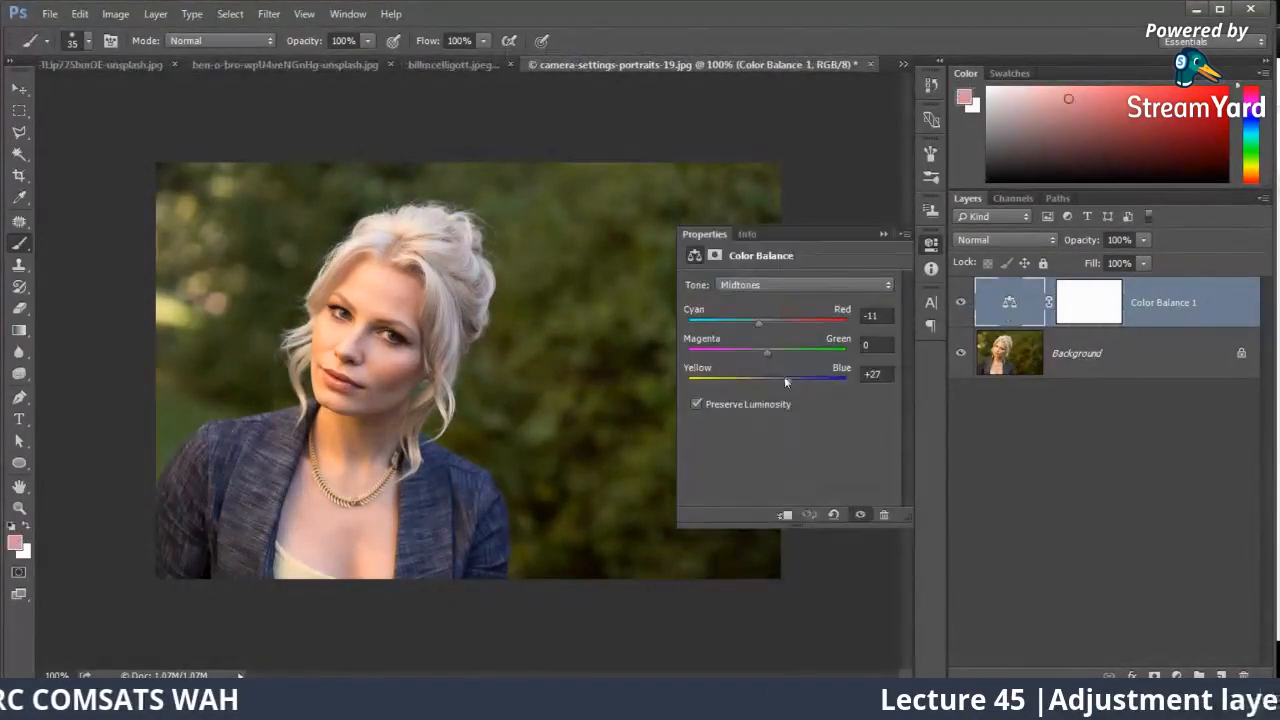
drag(762, 349, 764, 321)
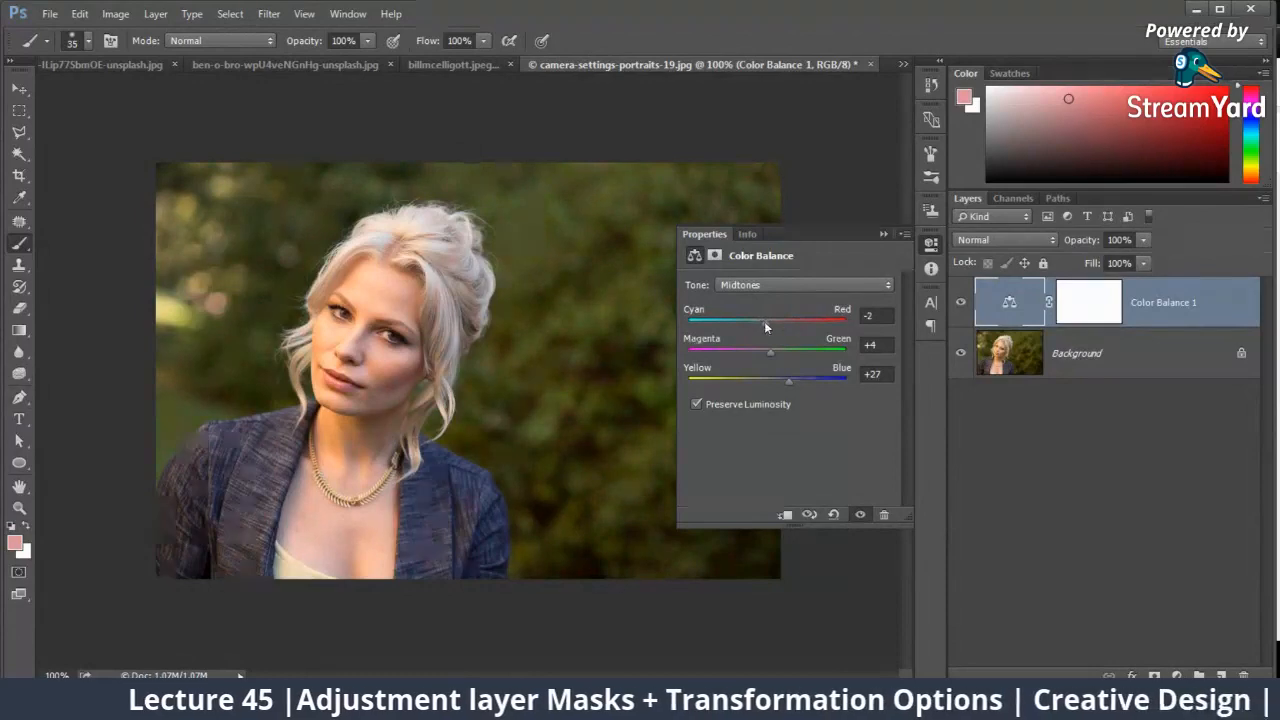
click(883, 235)
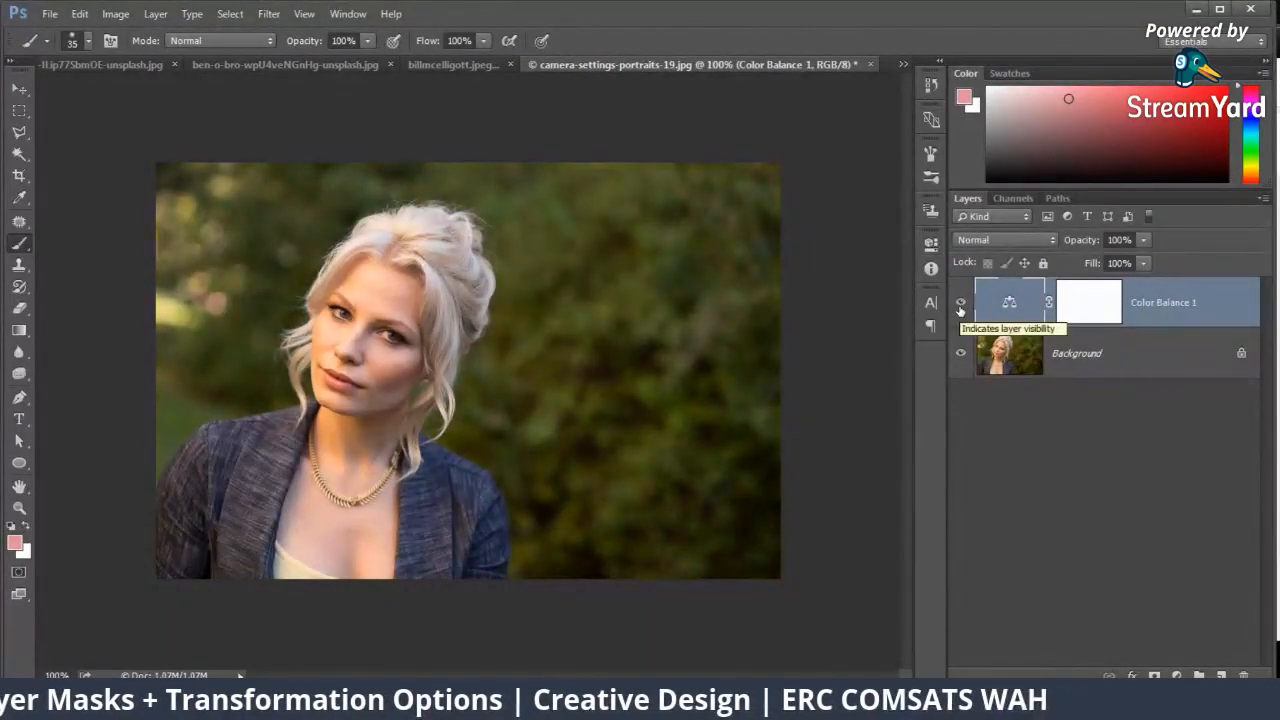
Step: Add a second Color Balance adjustment layer to the portrait with midtones Cyan–Red -57 and Yellow–Blue +75
key(ctrl+plus)
drag(210, 271, 328, 298)
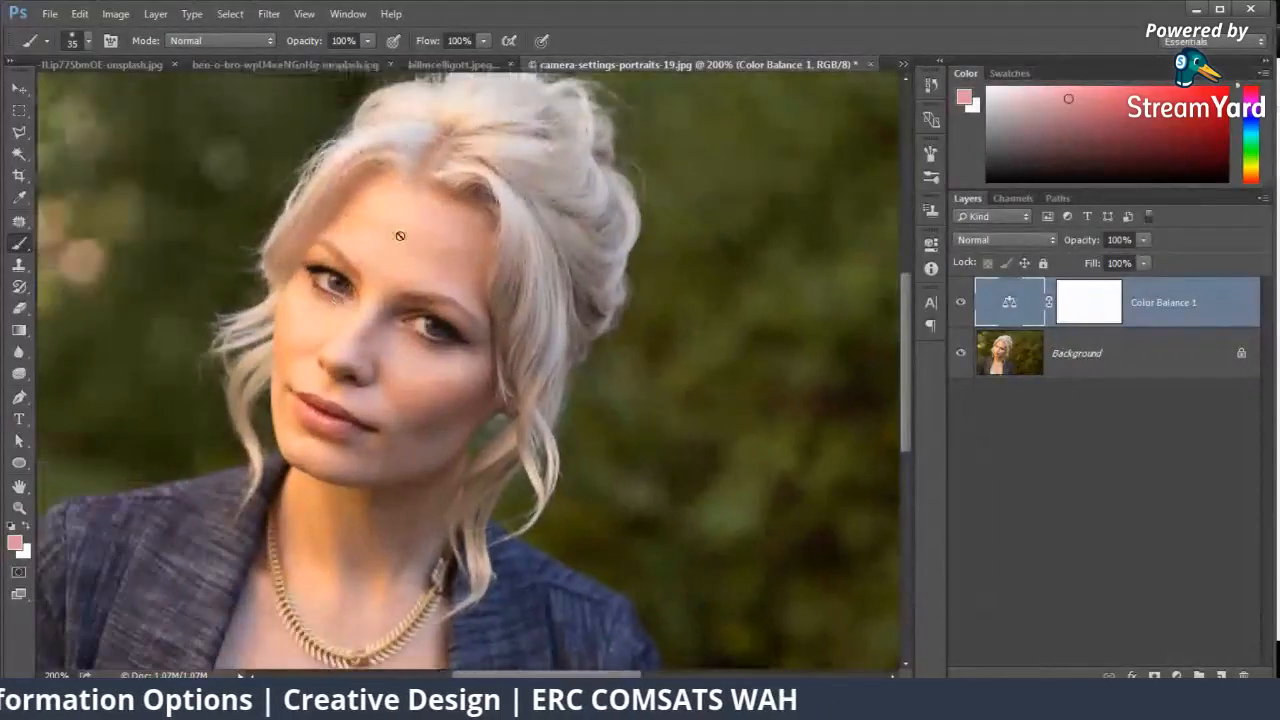
click(1177, 675)
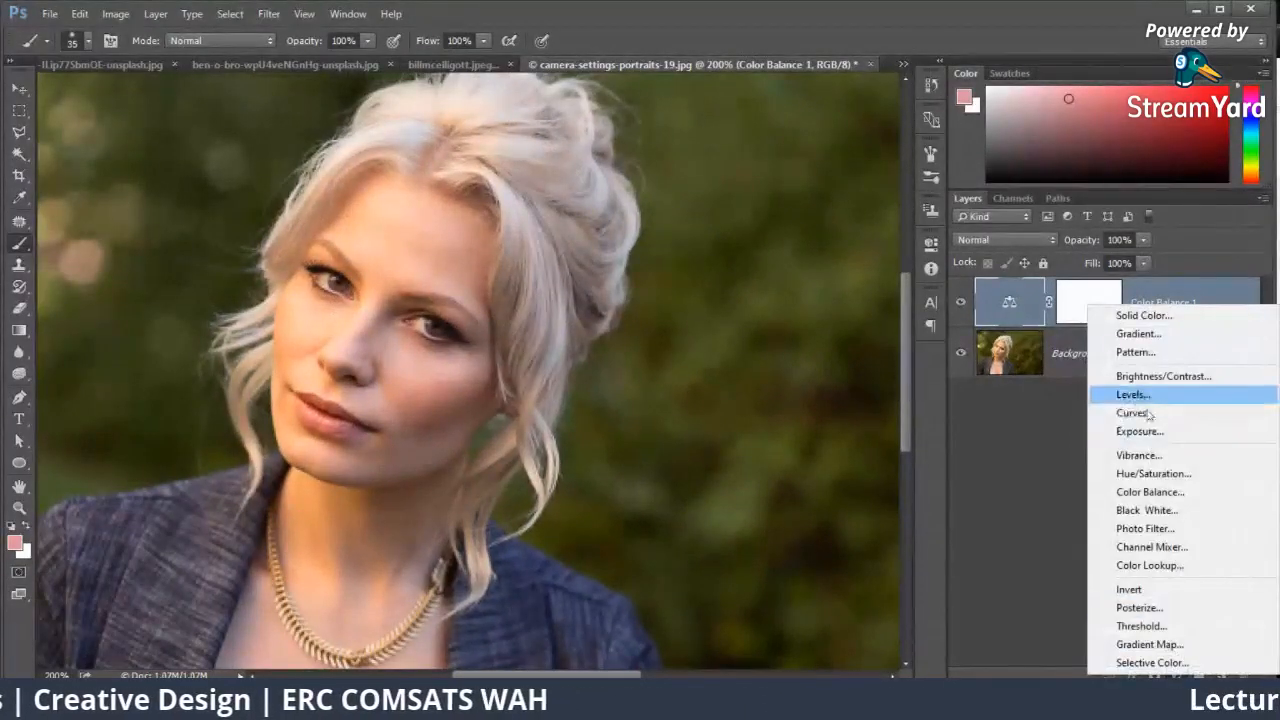
click(1140, 491)
drag(767, 323, 722, 322)
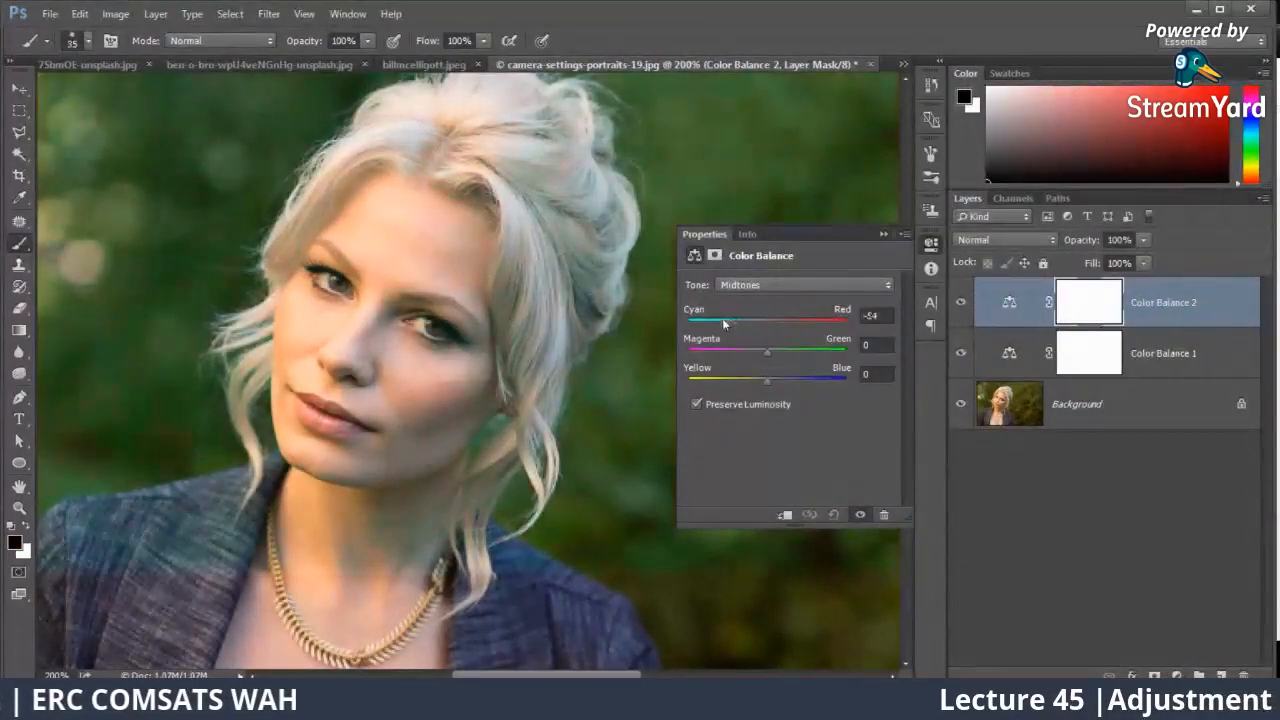
drag(768, 381, 810, 382)
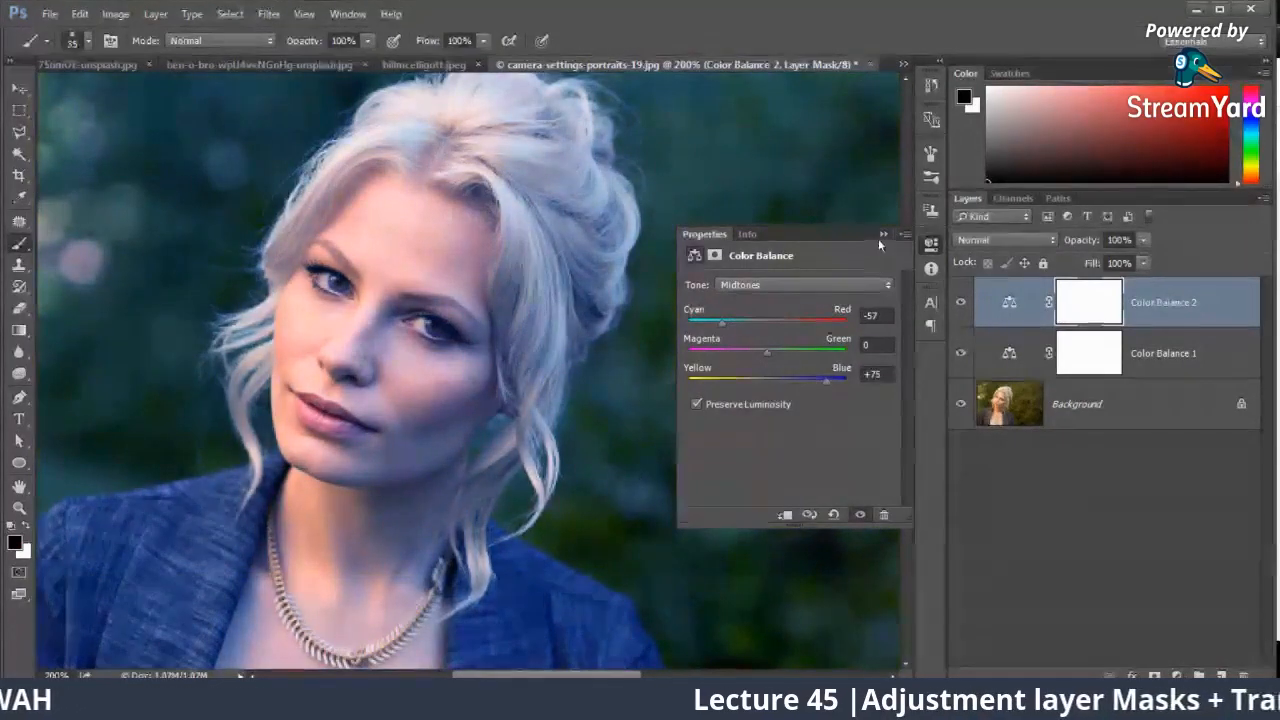
click(882, 234)
Step: Invert the second Color Balance mask, paint white over the left-hand side of the woman's face, and paint black over the excess around the chin
key(ctrl+i)
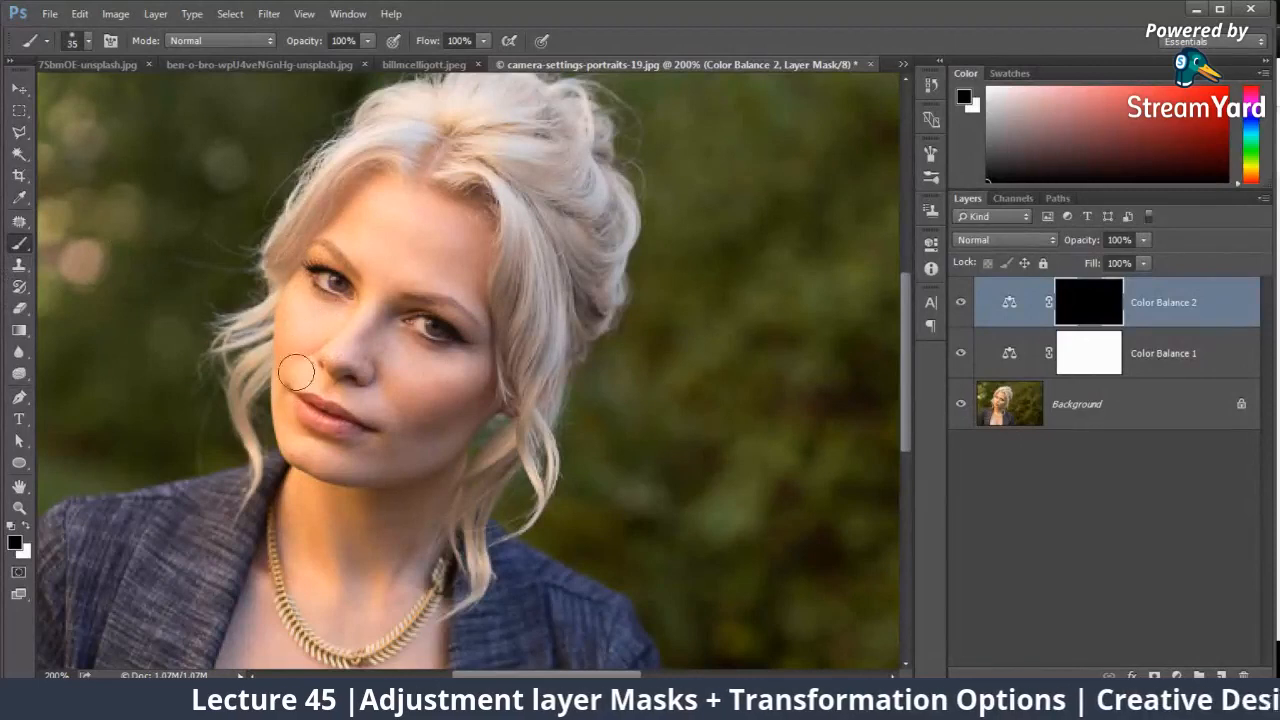
click(25, 525)
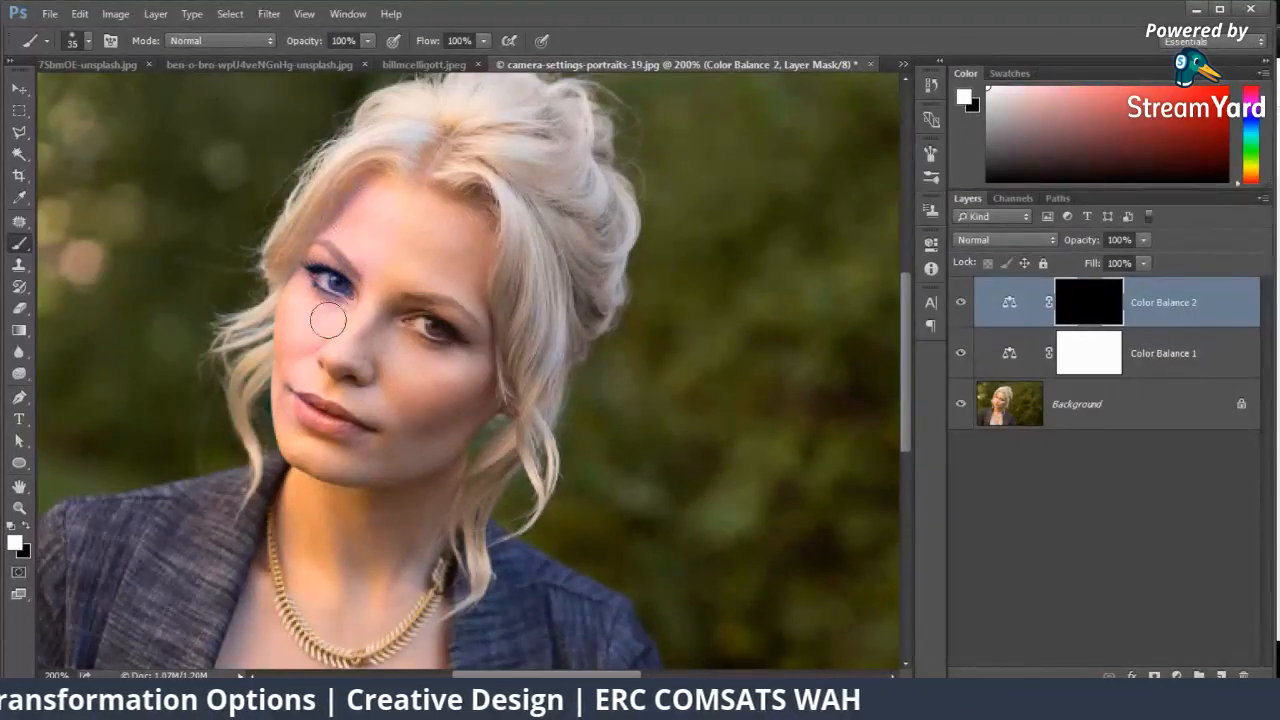
mouse_move(331, 461)
mouse_down()
mouse_move(376, 459)
mouse_move(385, 413)
mouse_up()
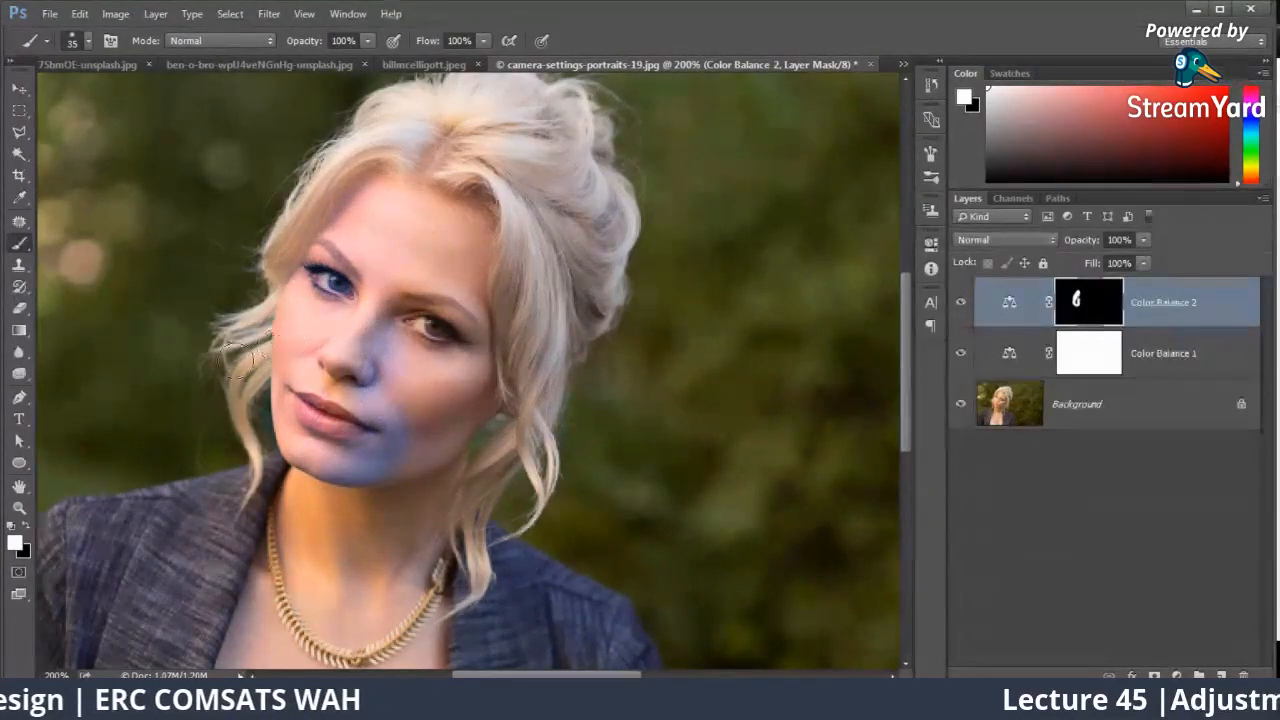
click(29, 524)
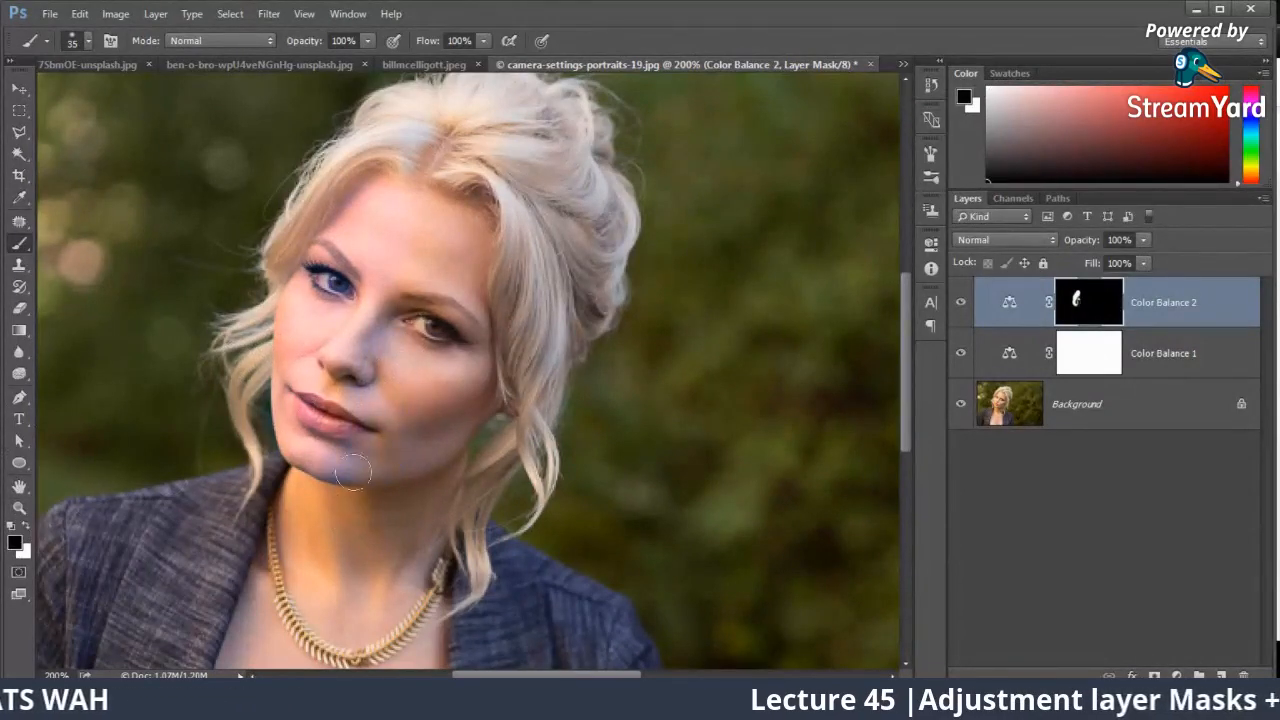
mouse_move(352, 472)
mouse_down()
mouse_move(370, 440)
mouse_move(419, 421)
mouse_up()
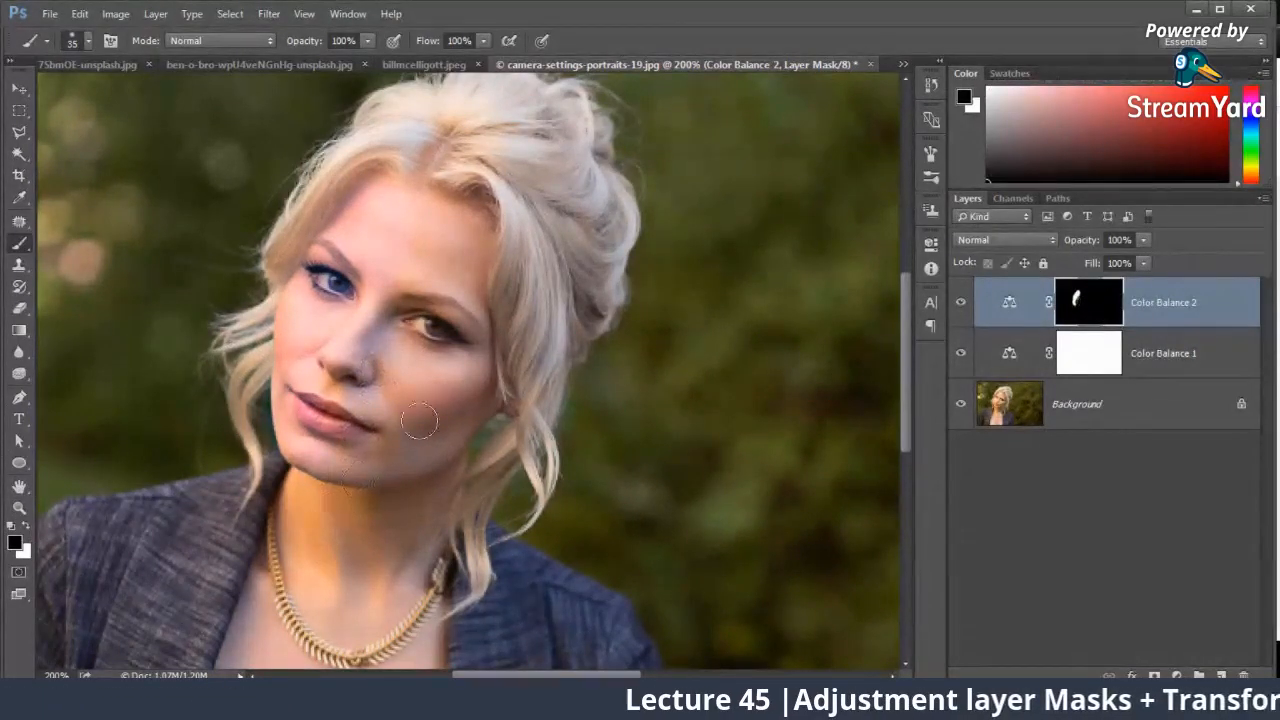
Step: Set the second Color Balance layer's midtones to Cyan–Red -14, Magenta–Green +11 and Yellow–Blue +47
double_click(1006, 305)
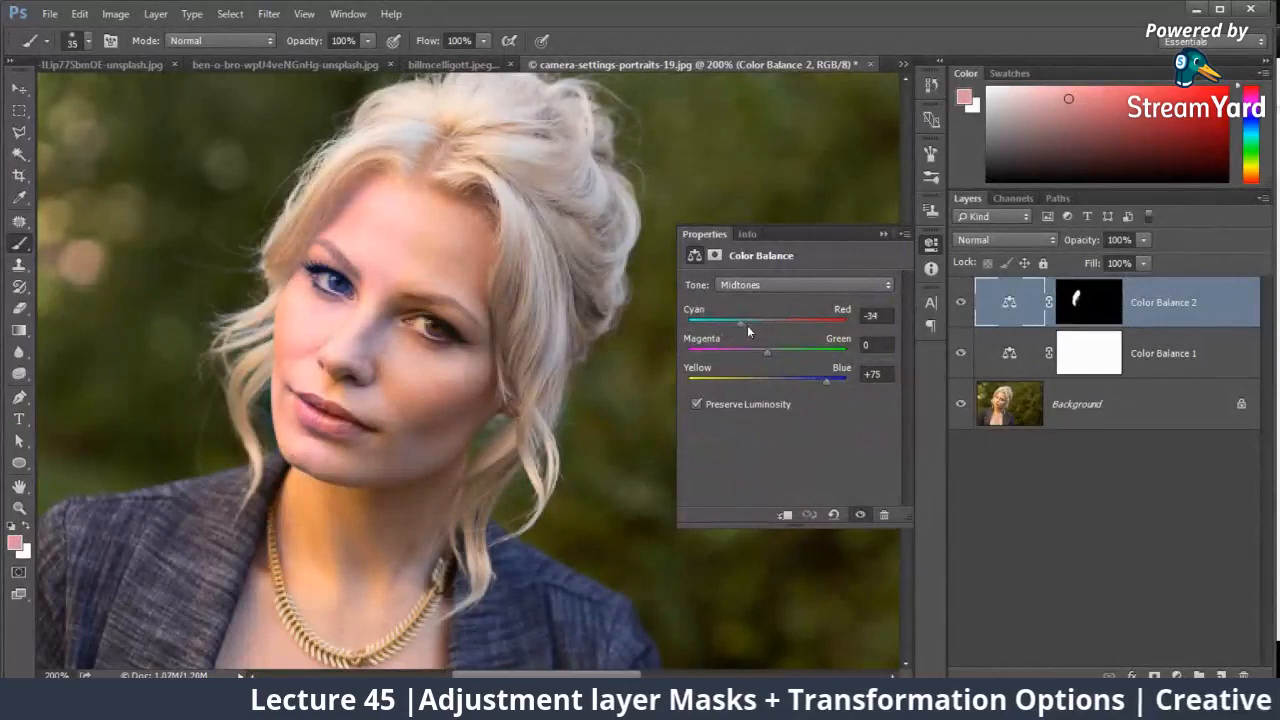
drag(748, 325, 768, 351)
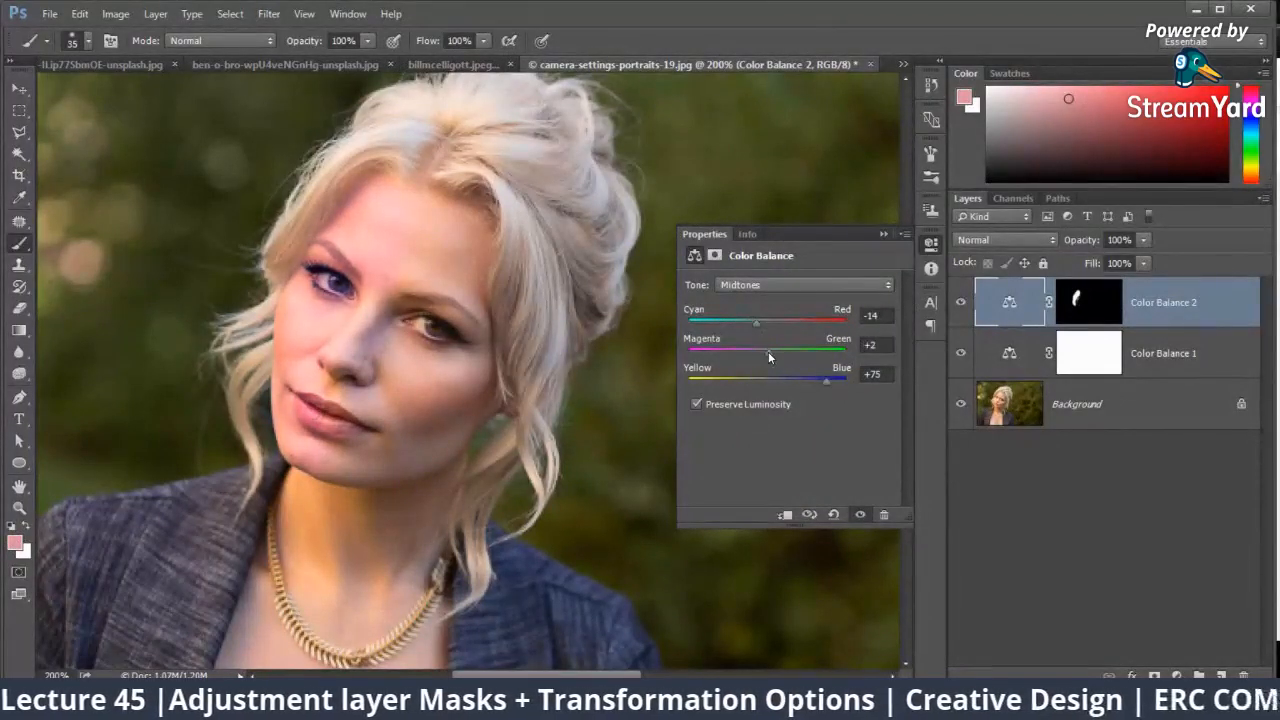
drag(826, 381, 765, 363)
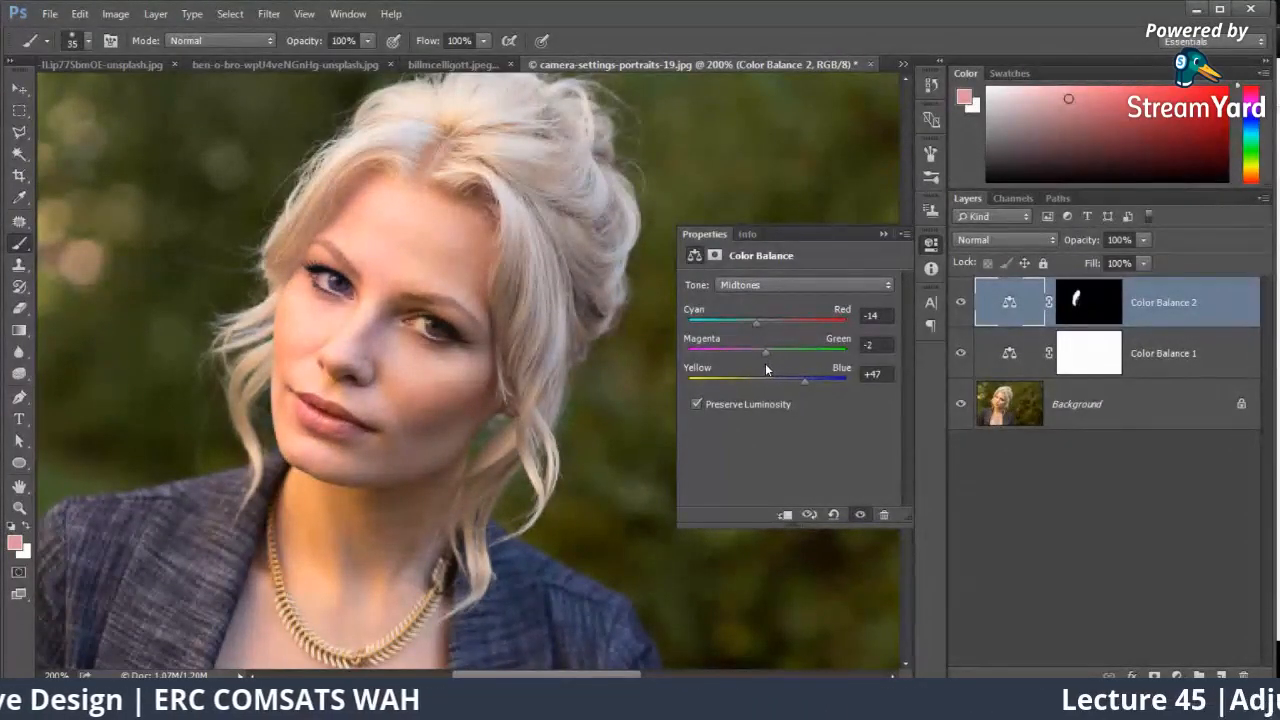
click(886, 234)
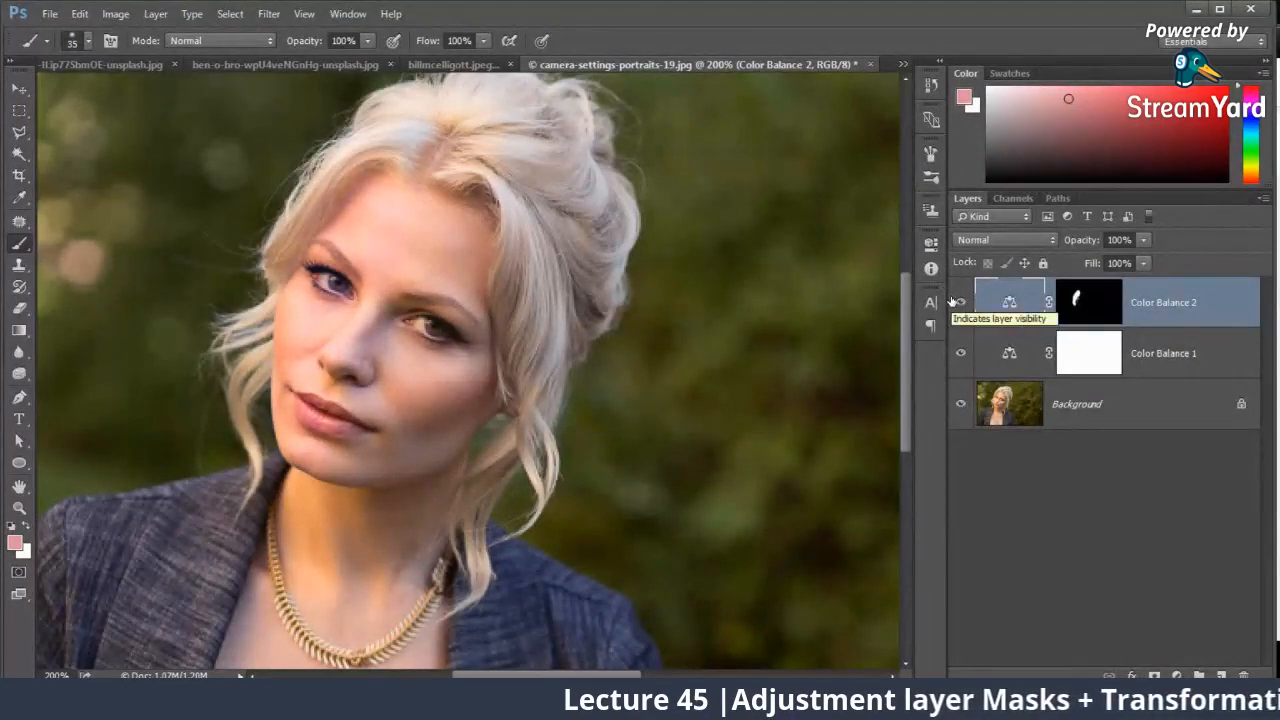
double_click(1009, 302)
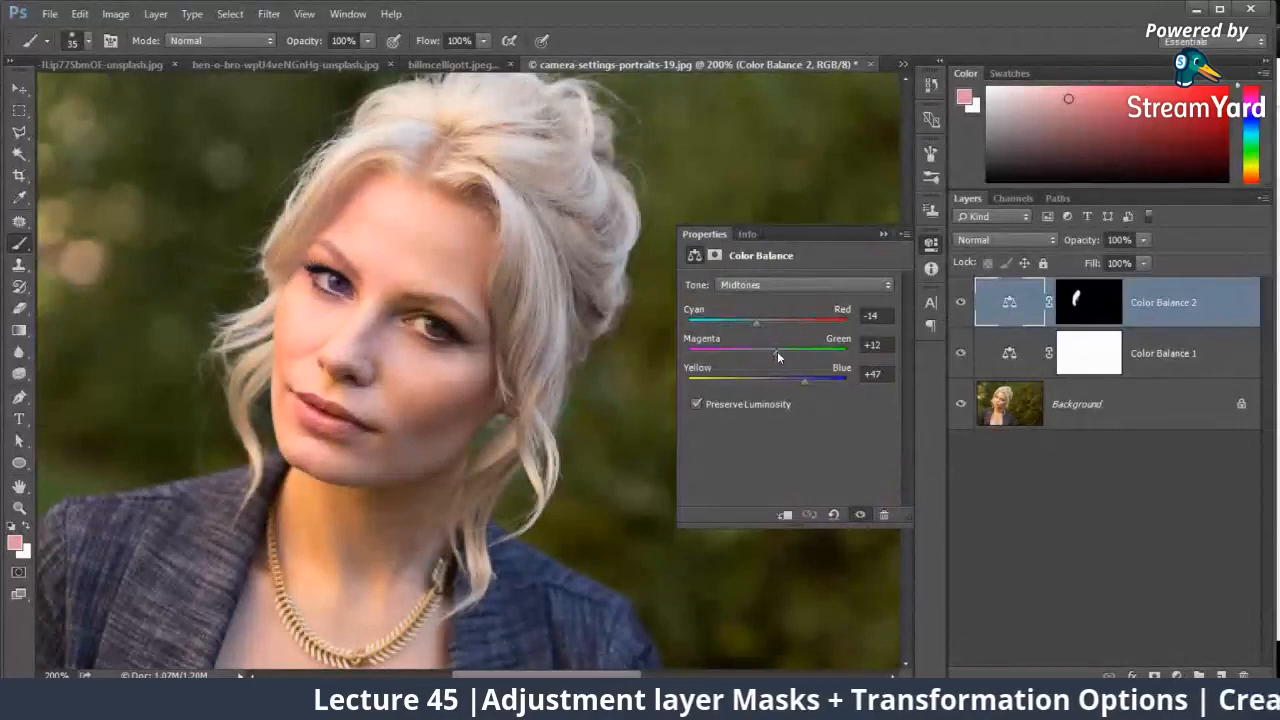
drag(778, 356, 774, 355)
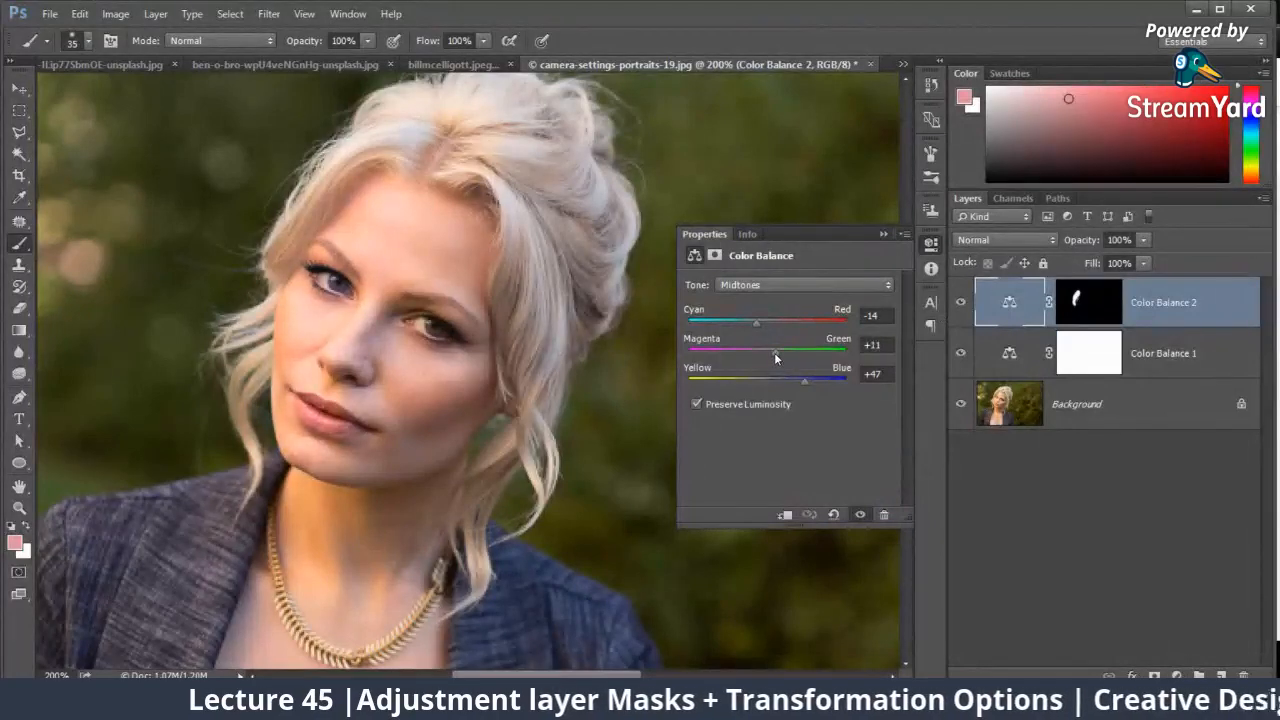
click(883, 235)
Step: Paint black with a 3 px brush on the second Color Balance mask over the left-hand iris to remove its blue tint
key(ctrl+plus)
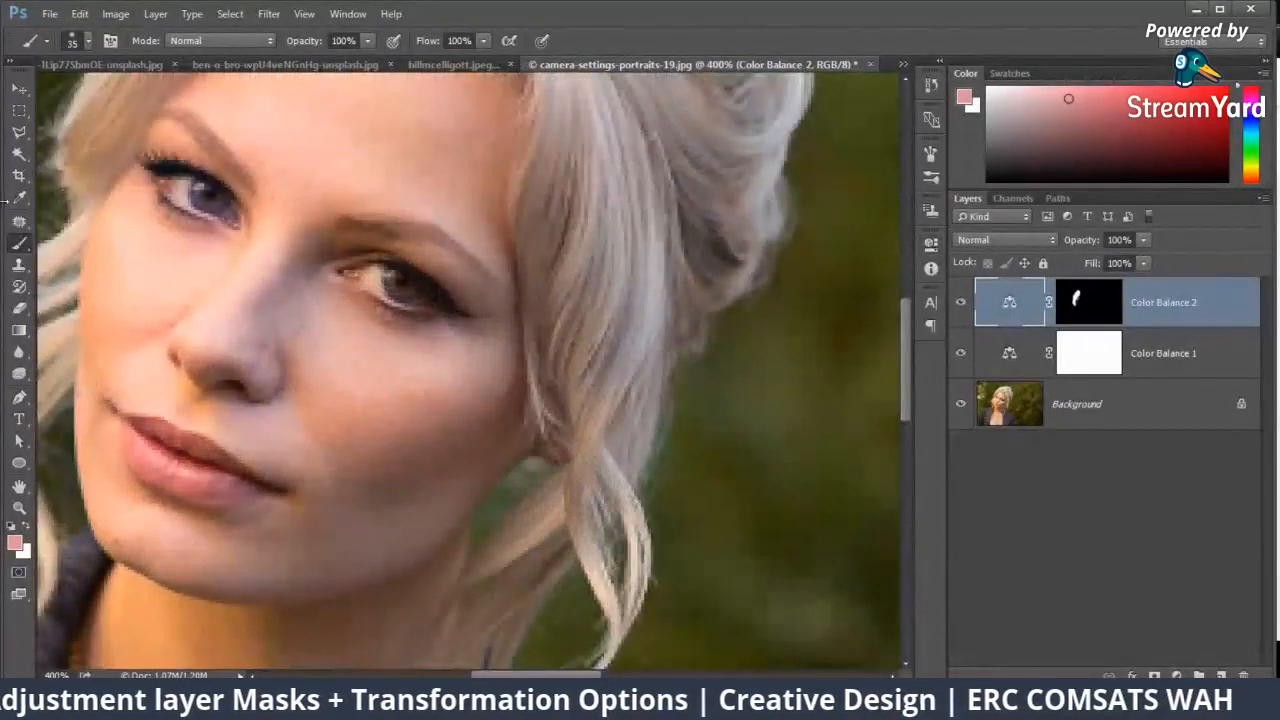
click(1088, 302)
key(d)
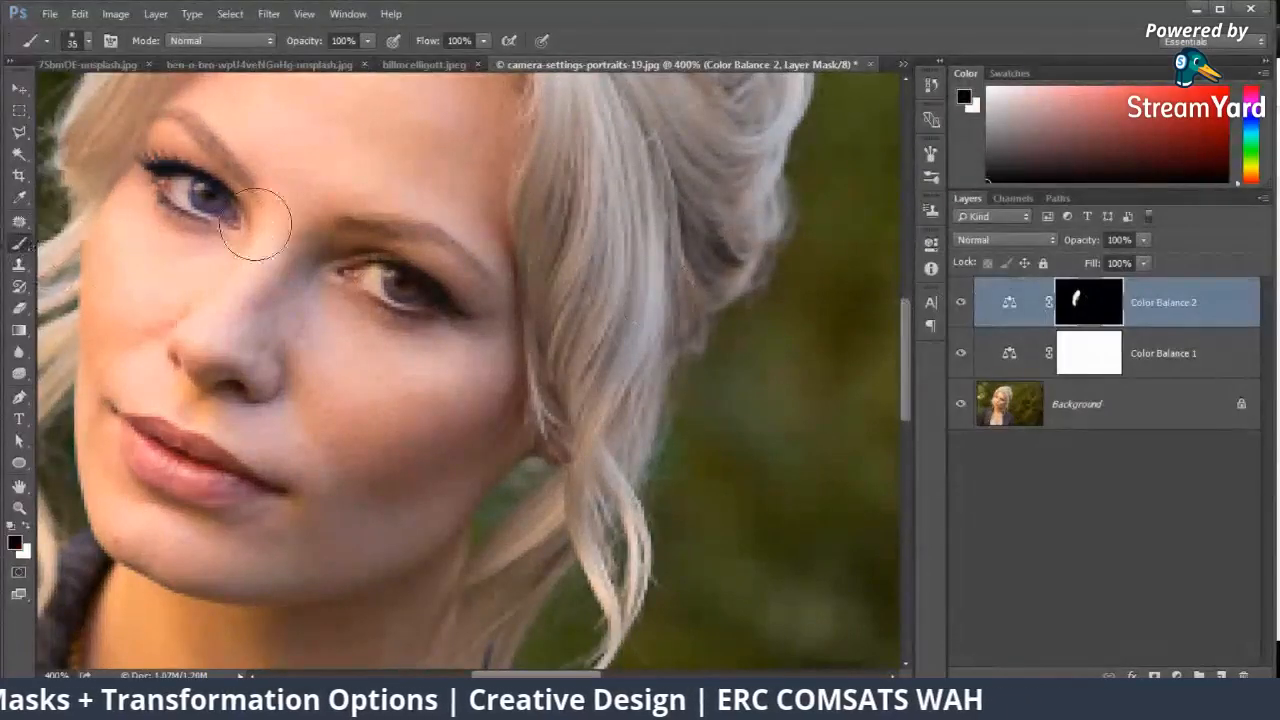
right_click(260, 228)
drag(211, 202, 198, 192)
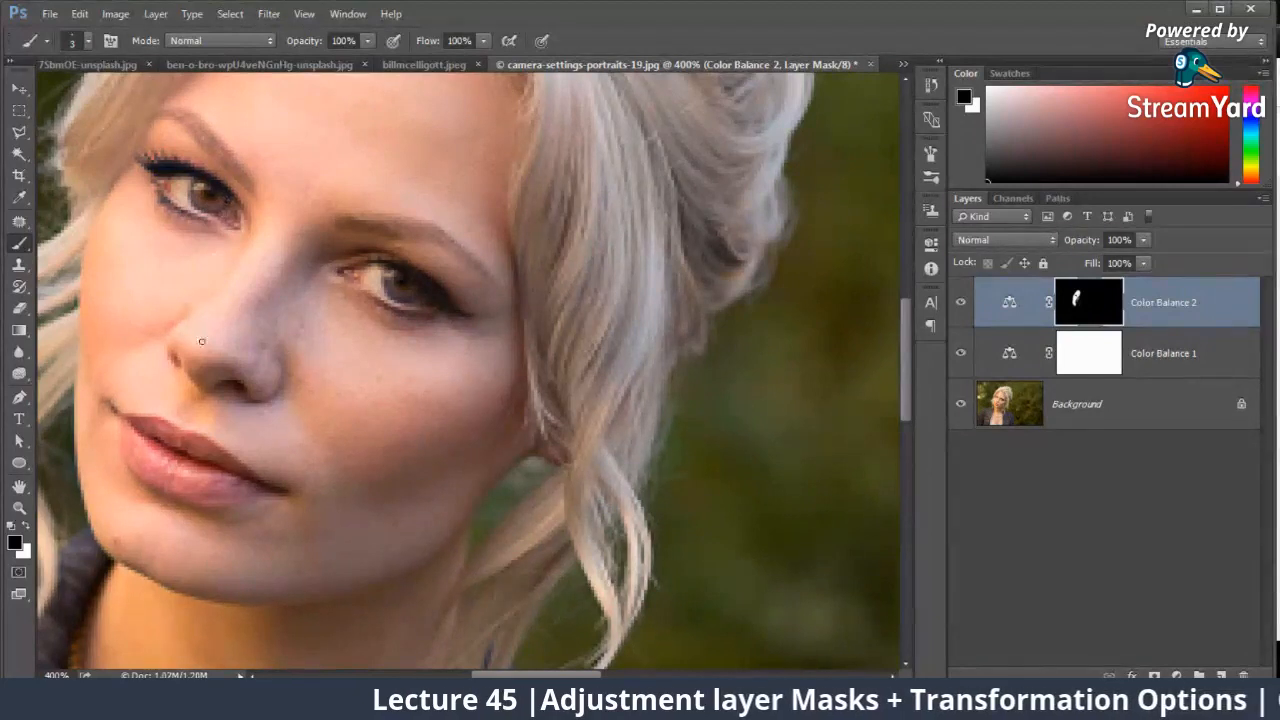
Step: Set the mask brush to 13 px size and 16% opacity for retouching around the eye
right_click(278, 257)
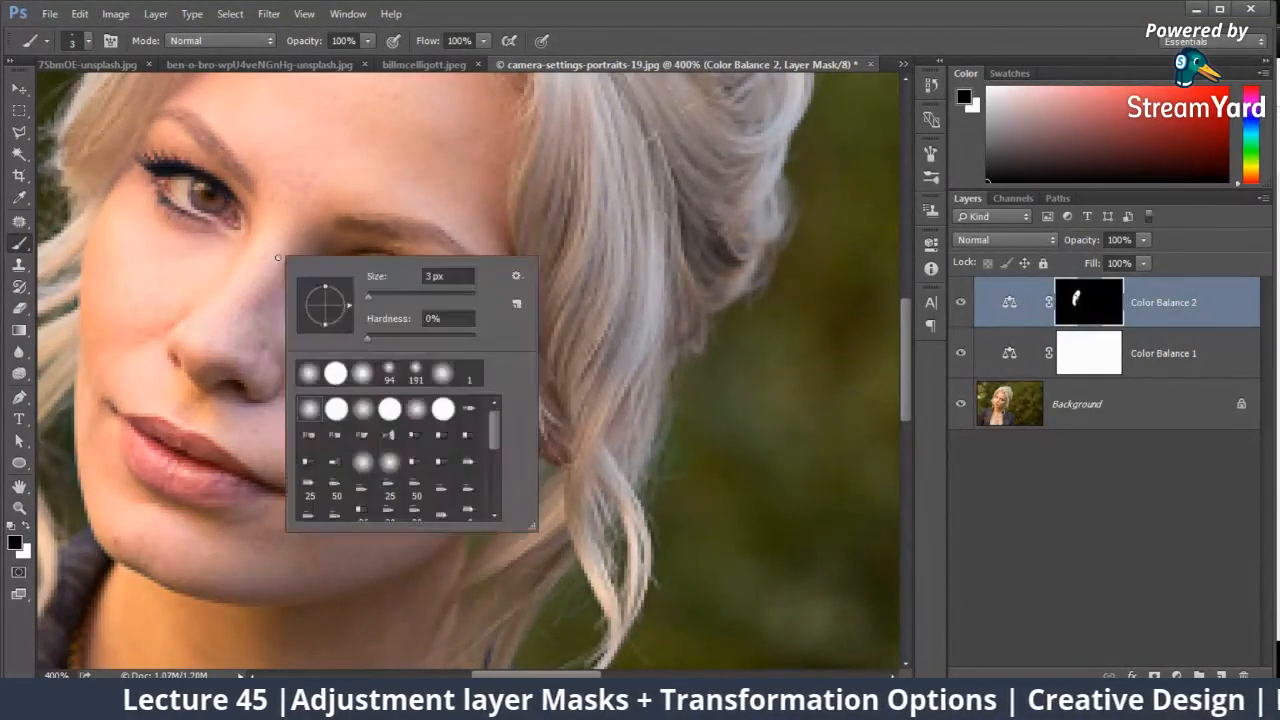
drag(373, 296, 383, 296)
click(369, 41)
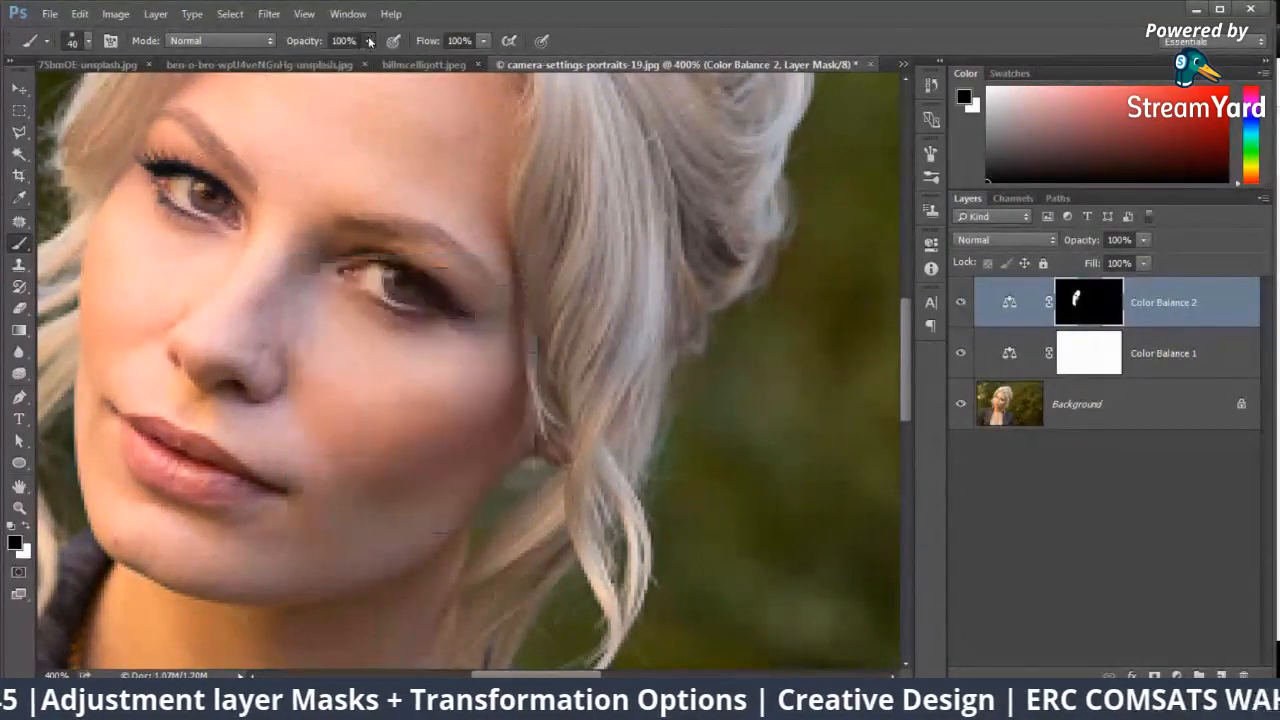
right_click(271, 196)
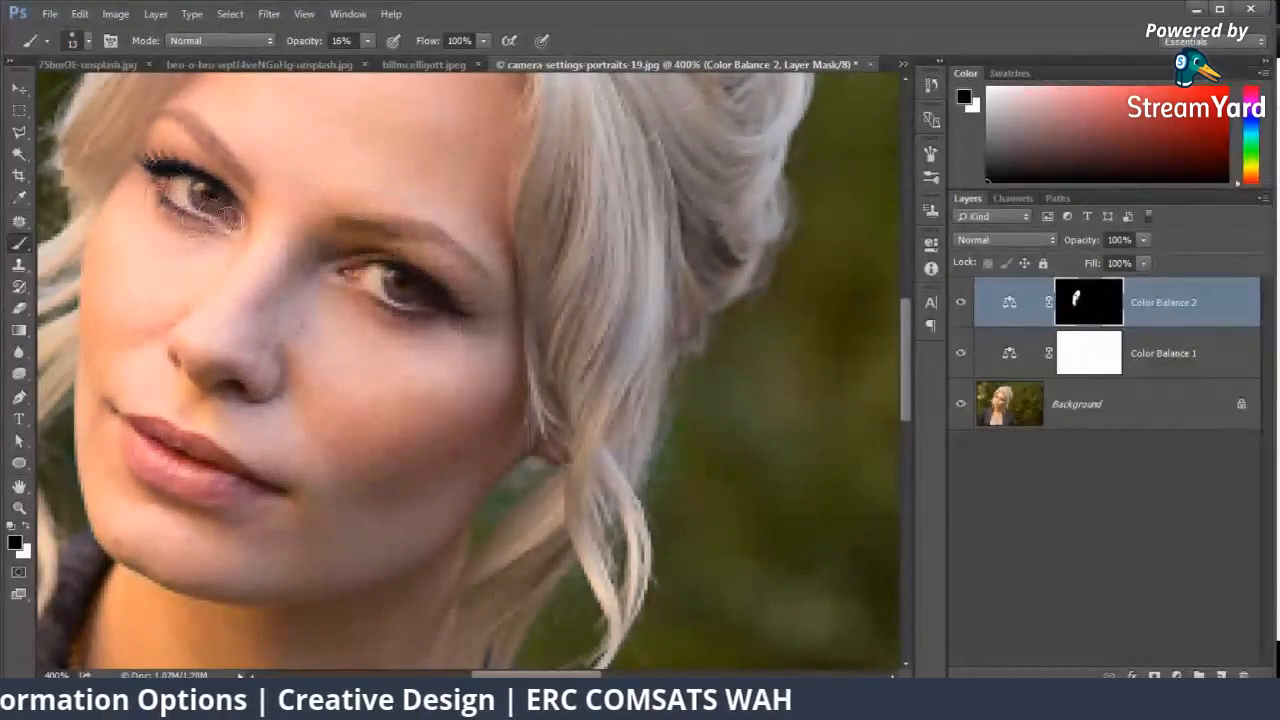
Step: View the whole portrait and toggle both Color Balance layers off and on to compare it with the original
key(ctrl+0)
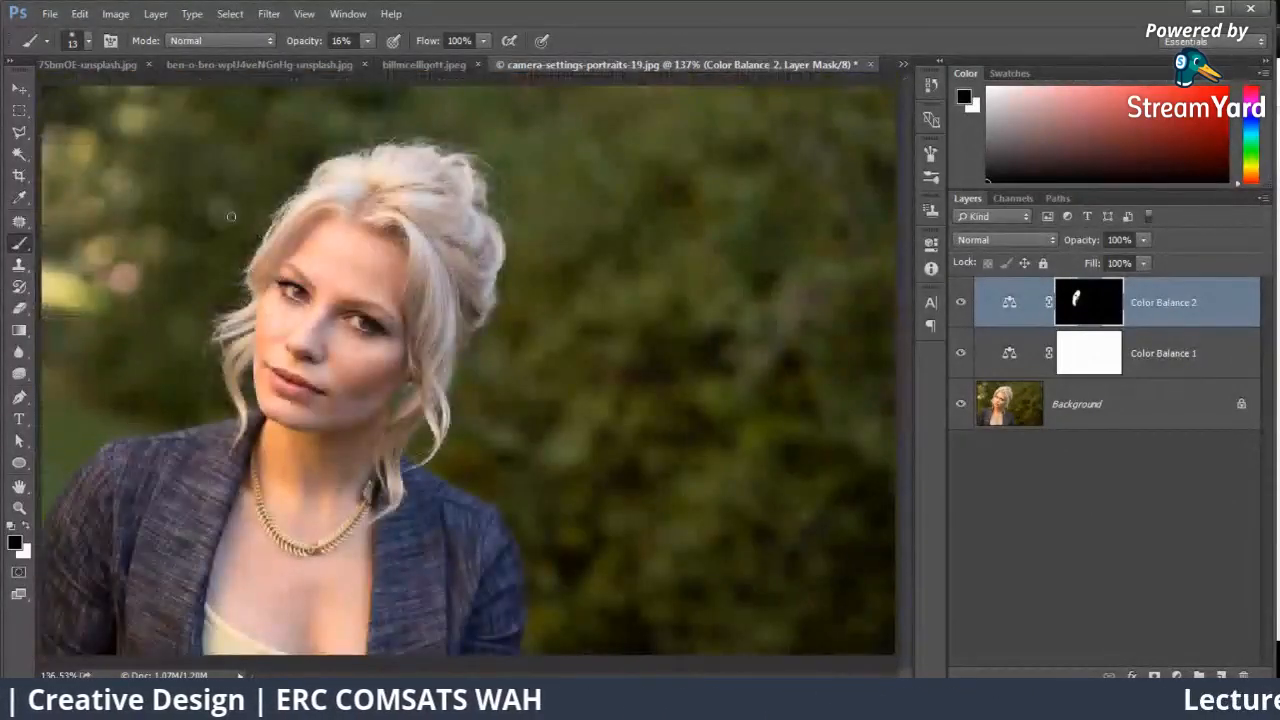
click(960, 353)
click(960, 302)
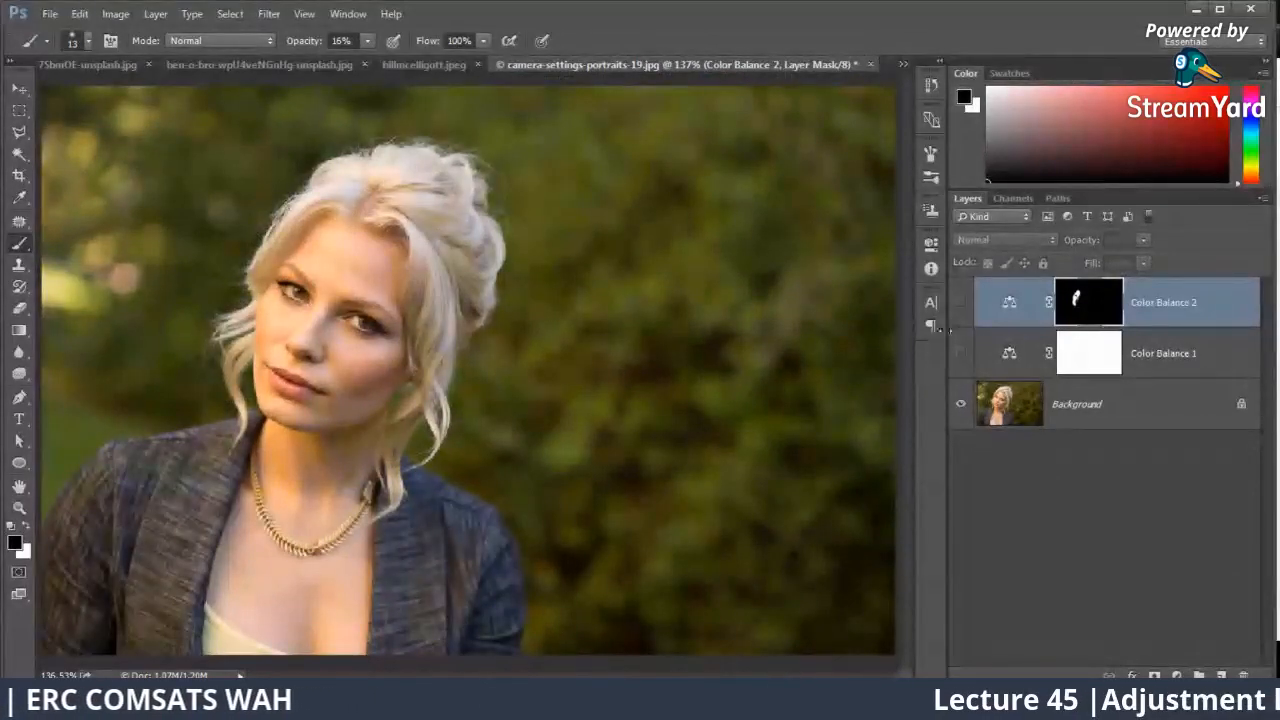
click(961, 352)
click(960, 302)
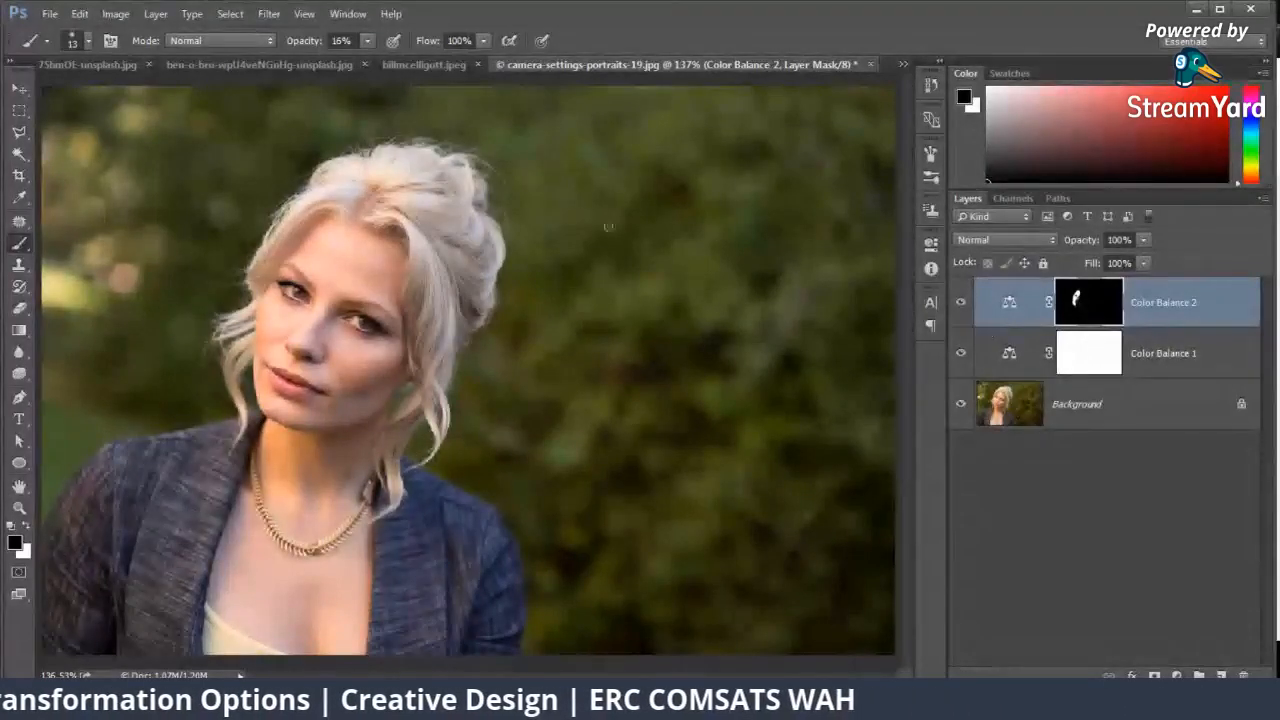
Step: Bring up the city skyline photo and add a Vibrance adjustment layer above its orange Color Fill layer
click(272, 66)
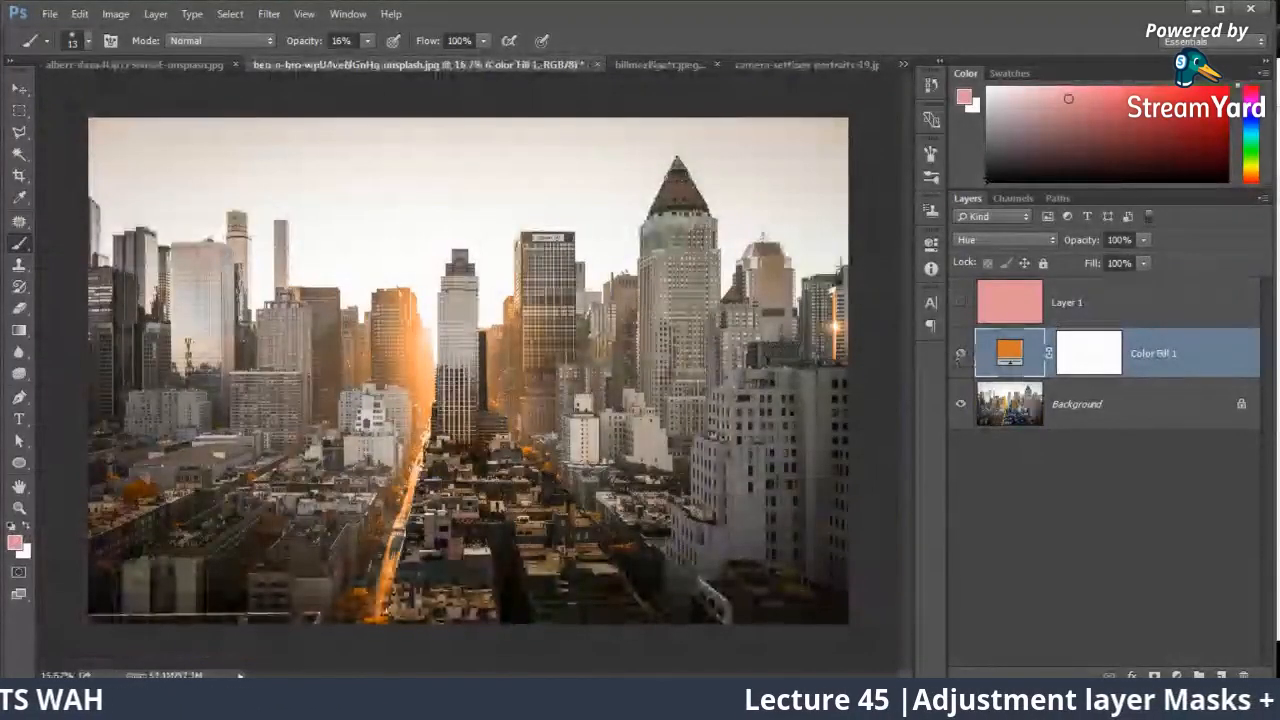
click(1177, 675)
click(1150, 452)
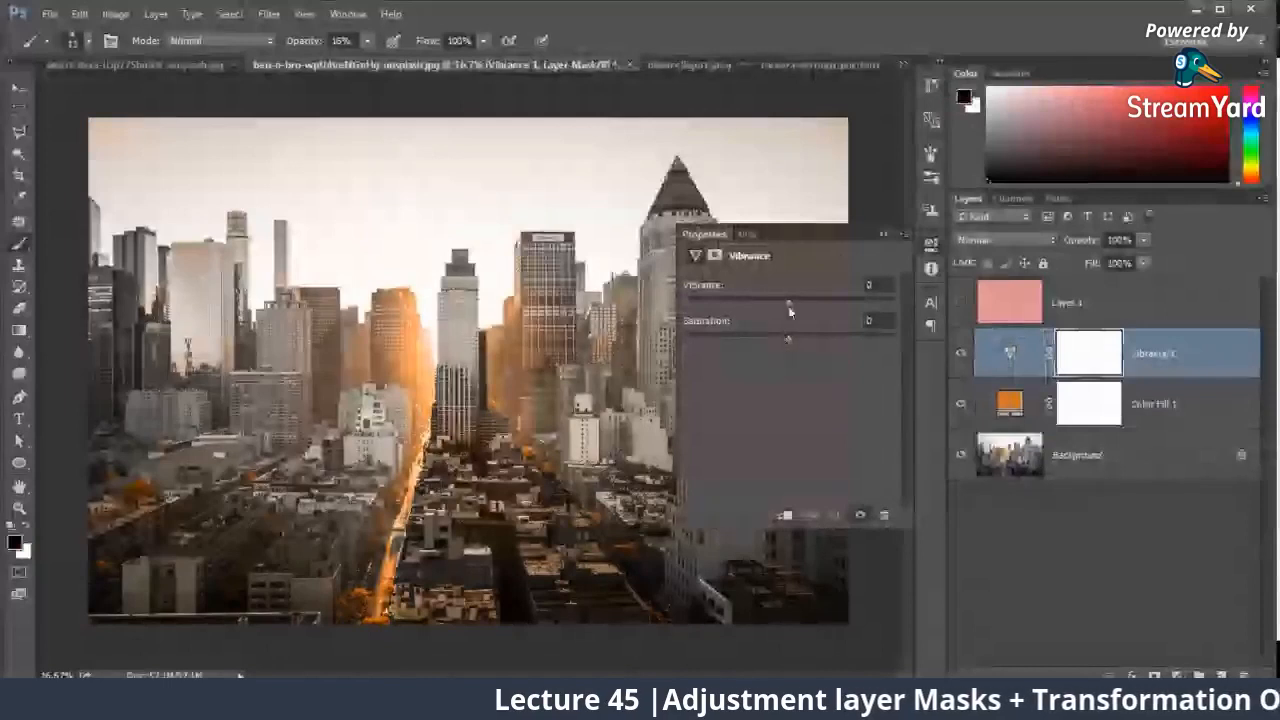
Step: Try Vibrance values of +100 and -91 on the skyline, and settle on Vibrance -7 with Saturation +1
mouse_move(789, 303)
mouse_down()
mouse_move(832, 304)
mouse_move(716, 300)
mouse_move(801, 312)
mouse_up()
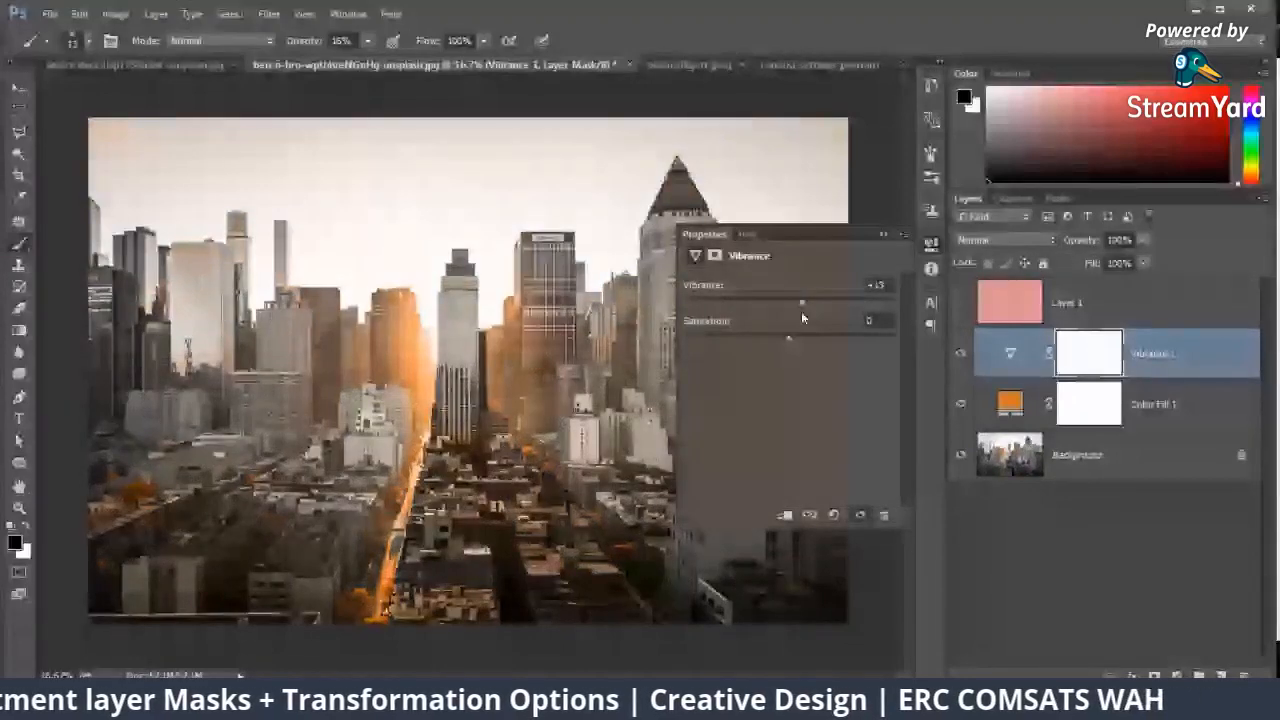
drag(802, 314, 909, 301)
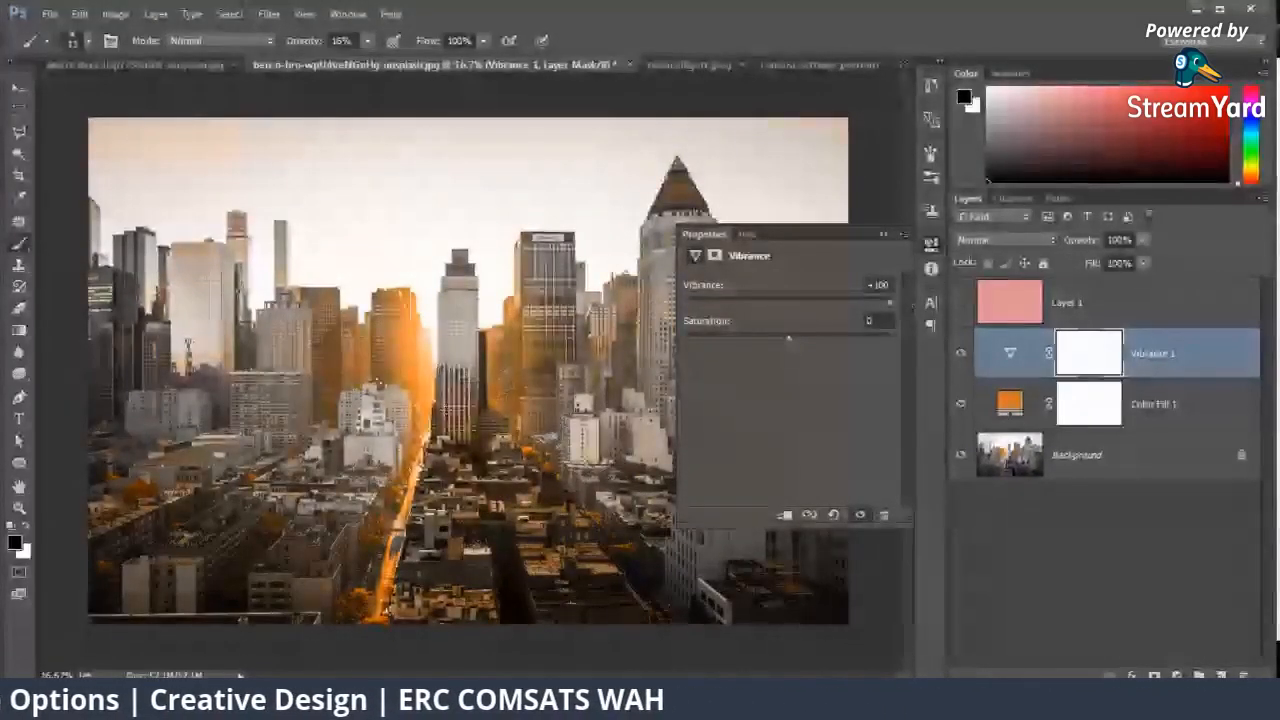
click(697, 302)
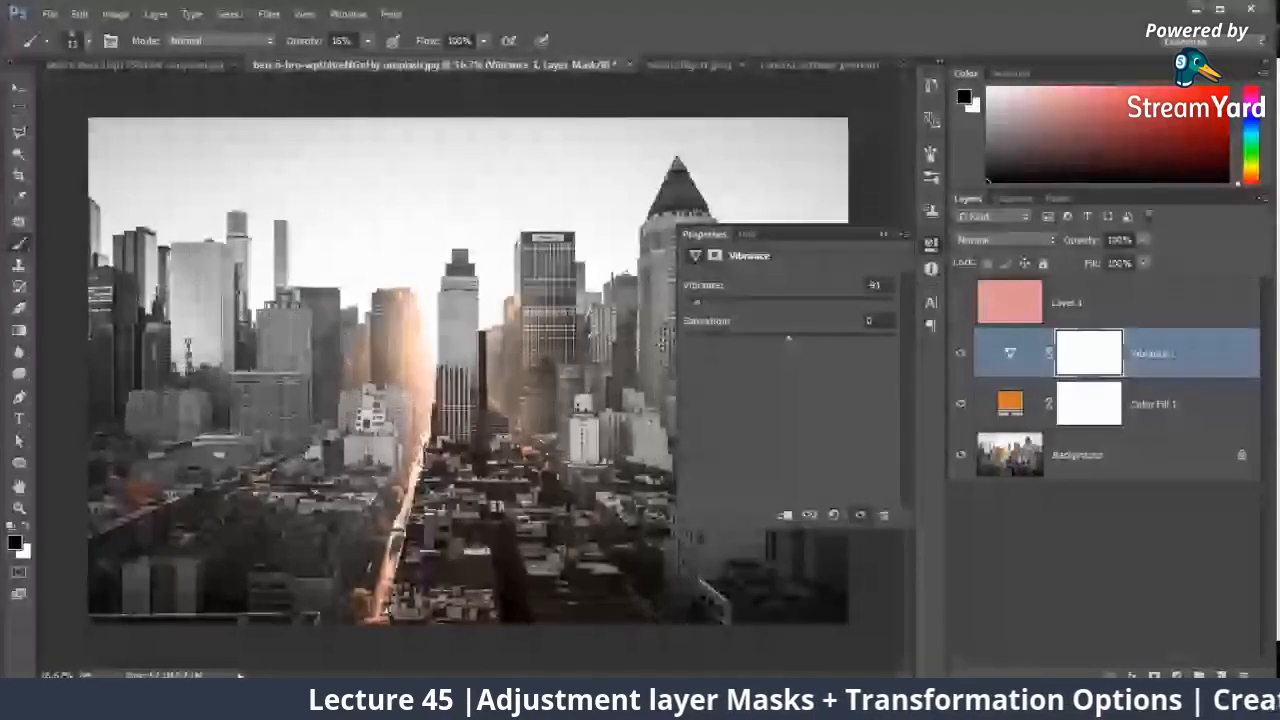
mouse_move(786, 338)
mouse_down()
mouse_move(708, 342)
mouse_move(959, 354)
mouse_move(829, 327)
mouse_move(790, 336)
mouse_up()
drag(706, 303, 779, 316)
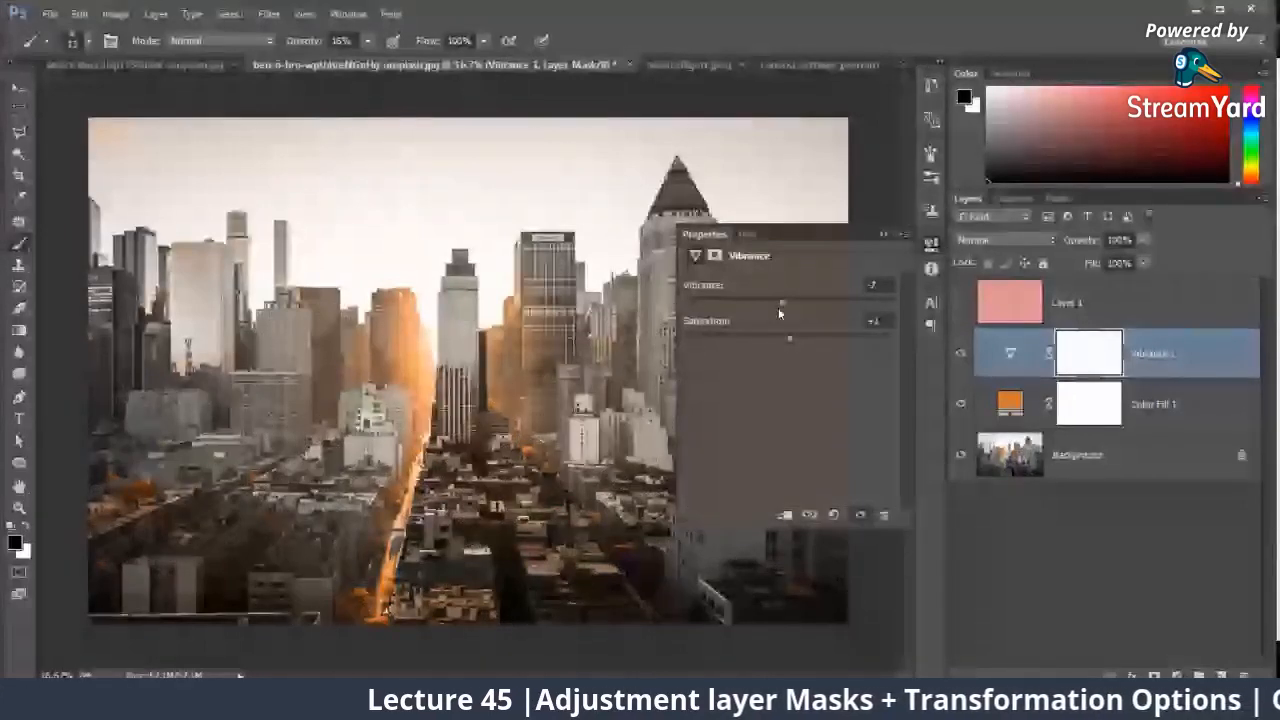
Step: Hide the Vibrance layer and add an Exposure adjustment layer directly above it
click(882, 236)
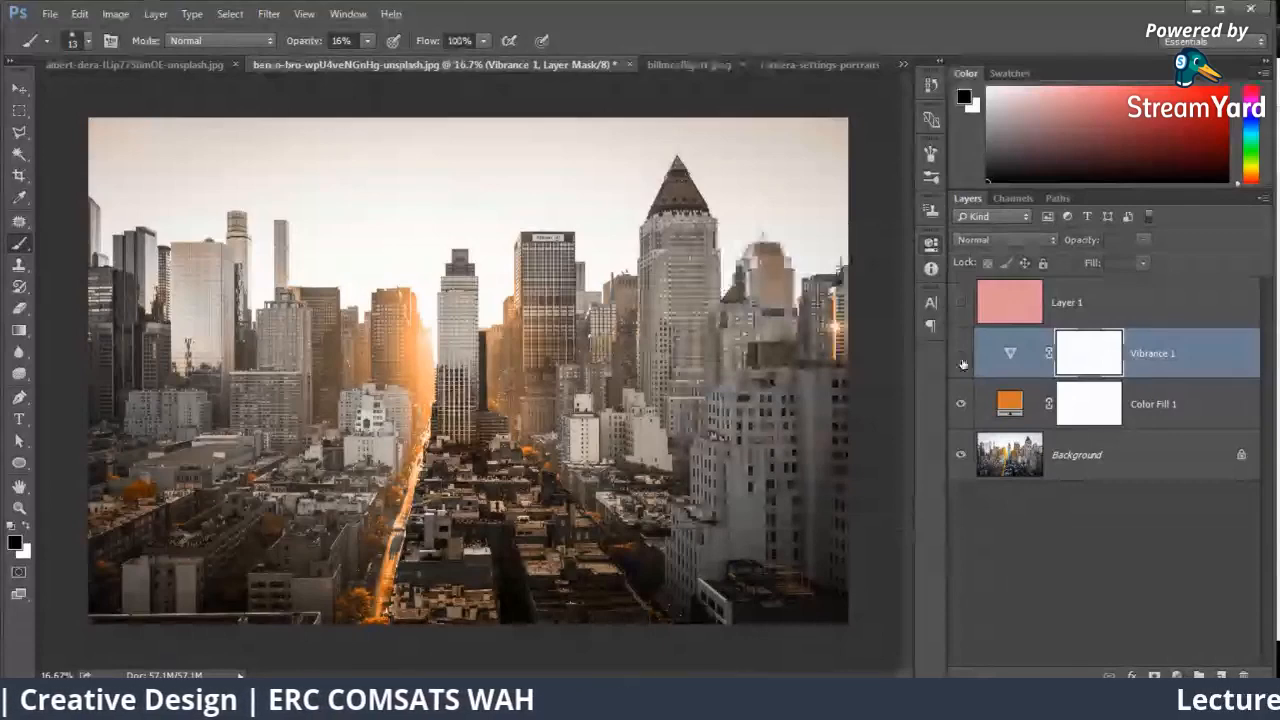
click(1177, 675)
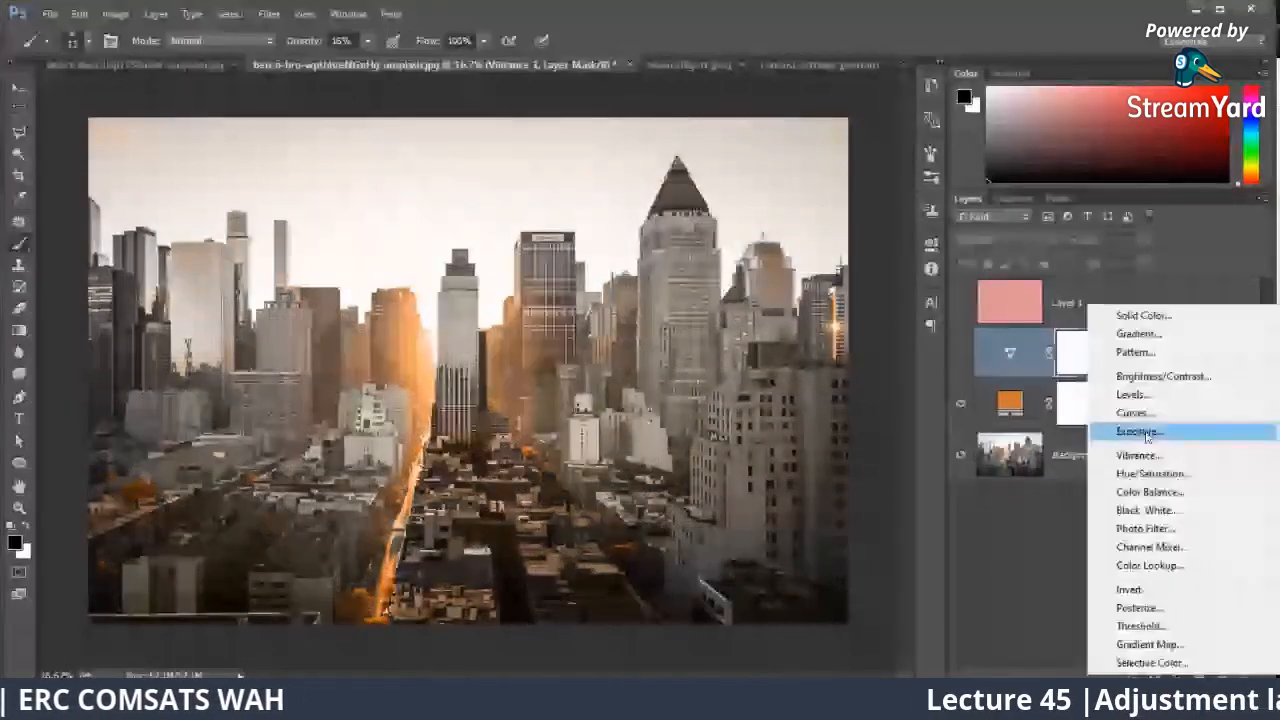
click(1140, 431)
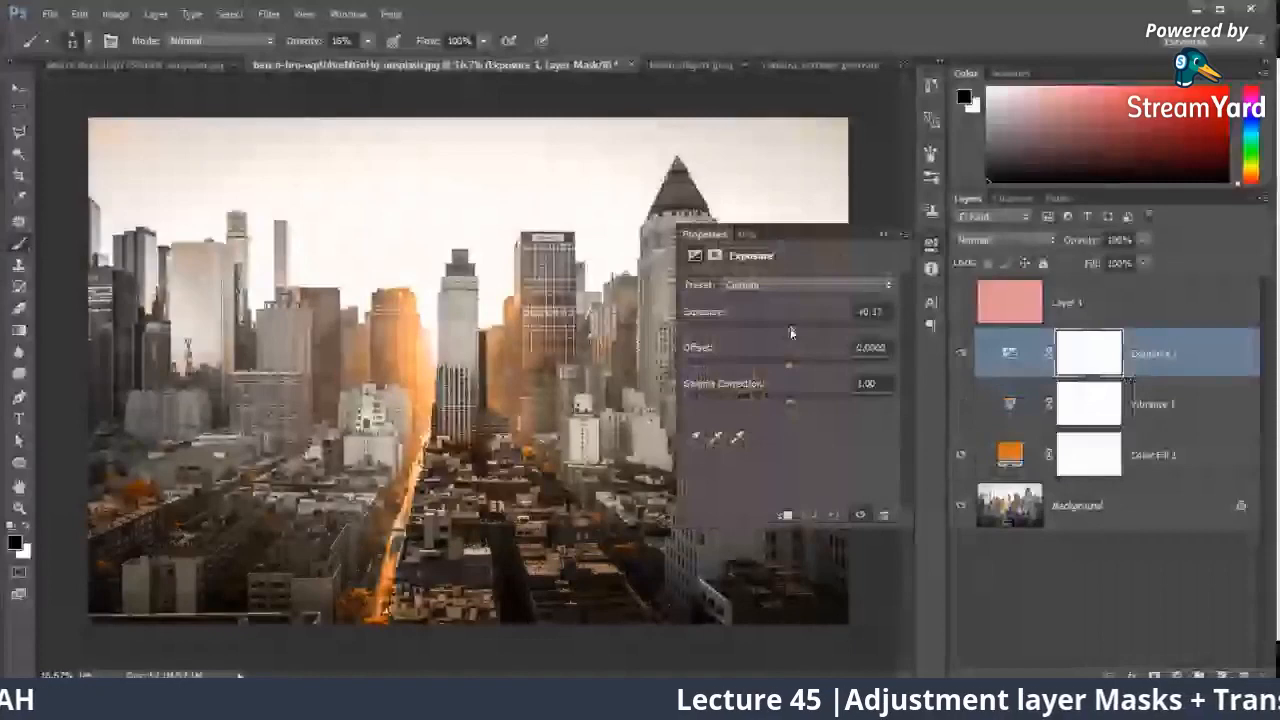
Step: Try Exposure +1.60 on the skyline, settle on +0.28, and hide the Exposure layer
drag(790, 332, 812, 333)
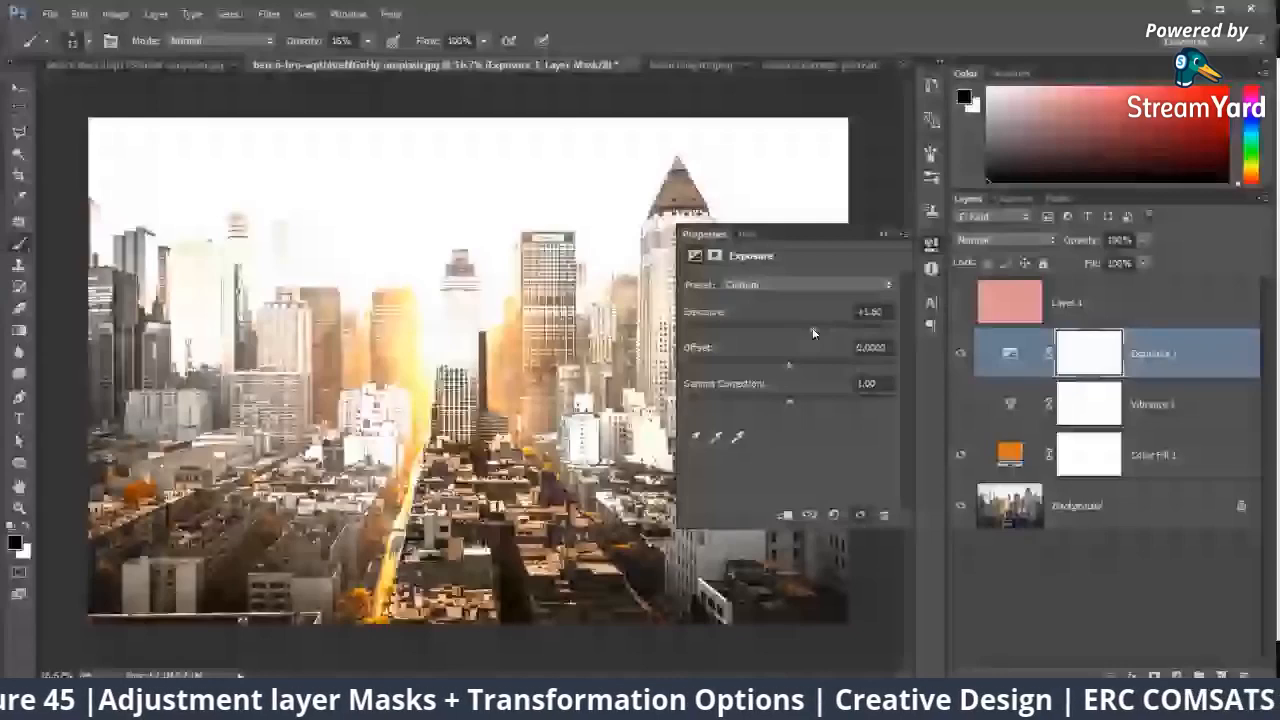
drag(812, 333, 794, 333)
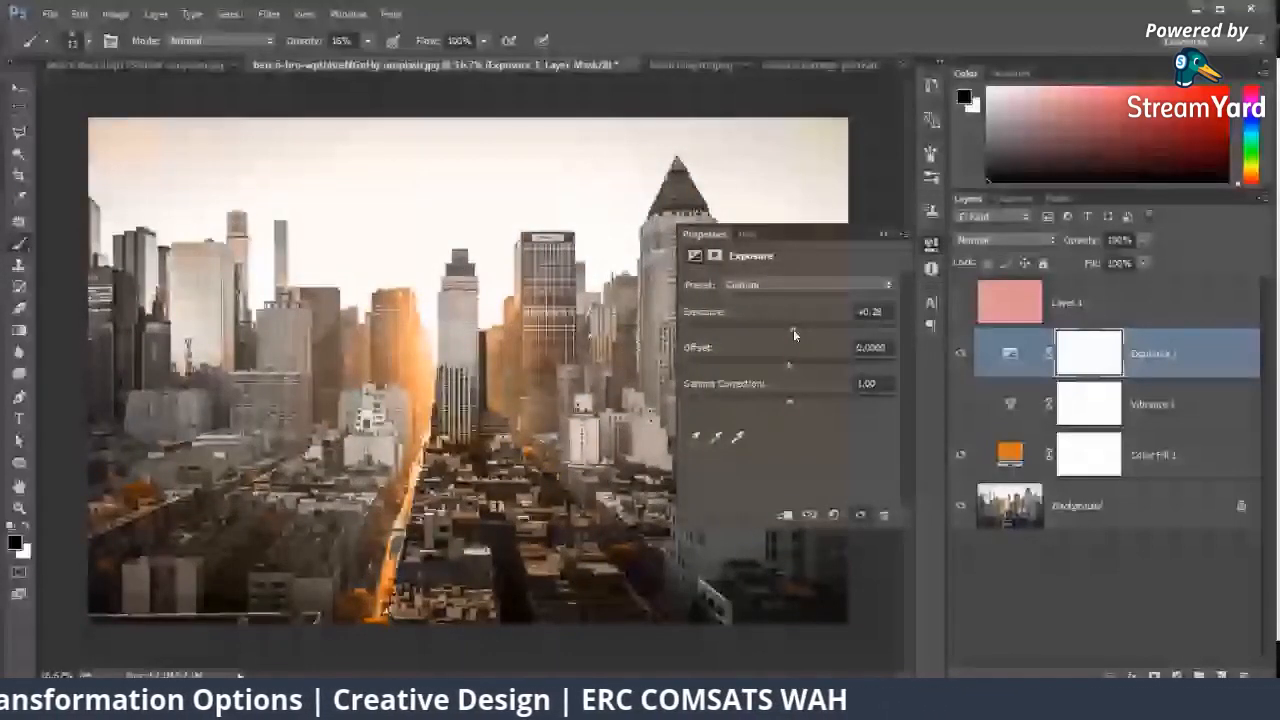
click(882, 234)
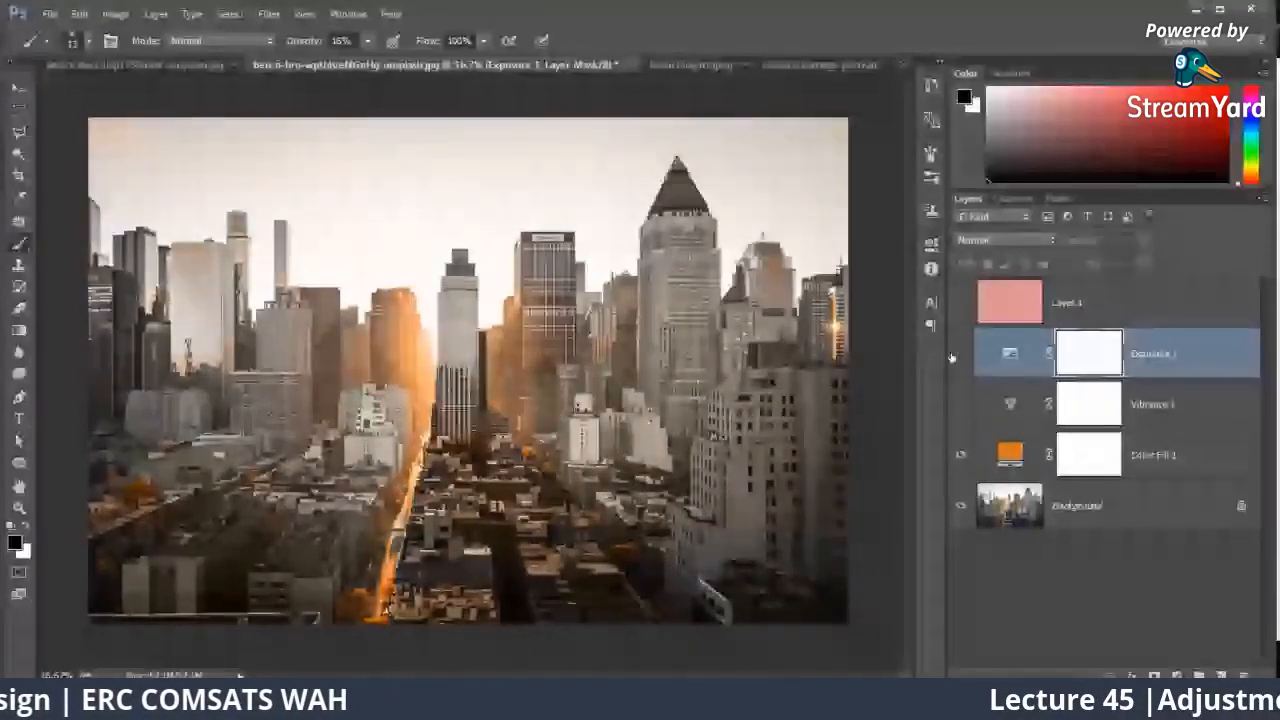
click(960, 353)
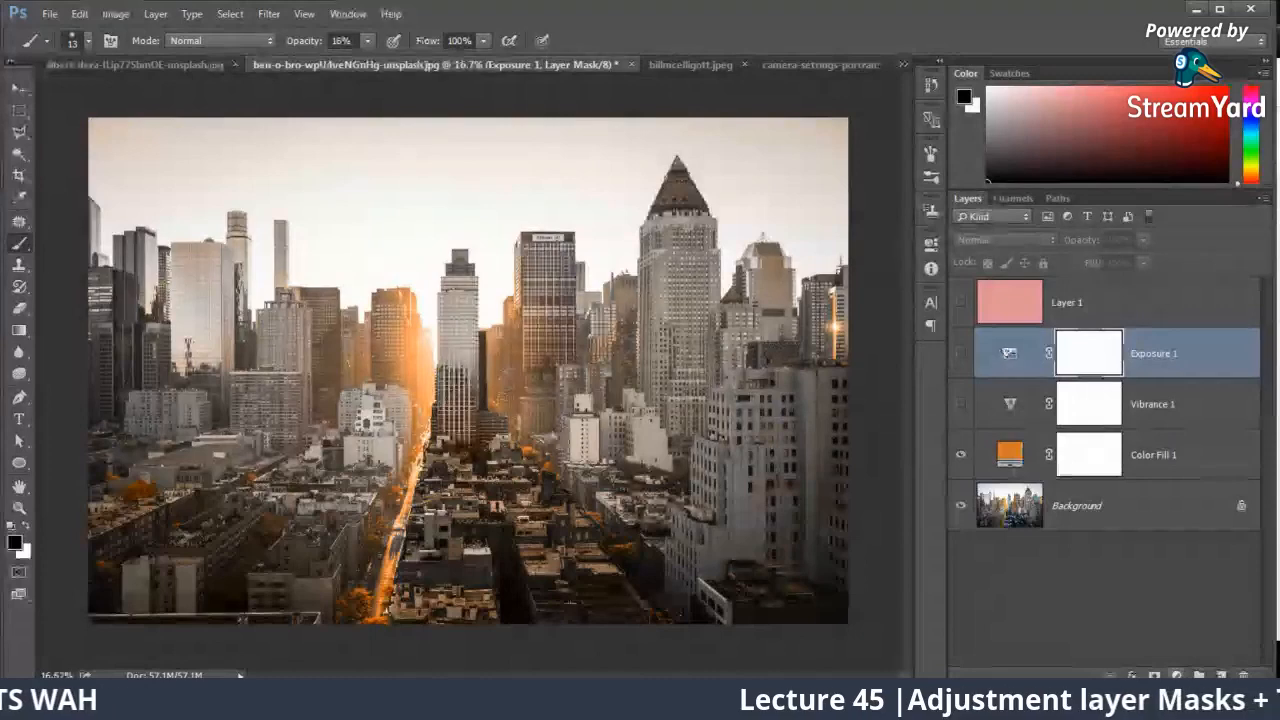
Step: Bring up the list of adjustment layer types and mark its groups with red arrows and circles on a screenshot overlay
click(1177, 675)
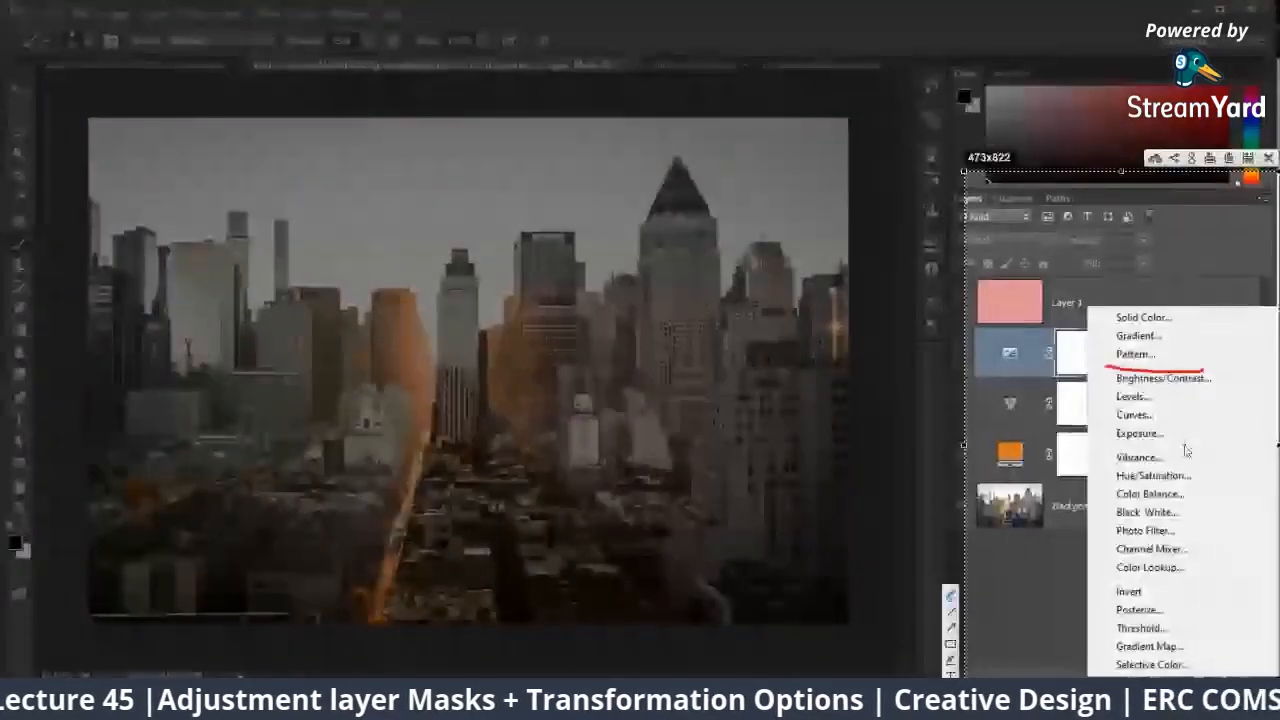
mouse_move(1214, 407)
mouse_down()
mouse_move(1186, 443)
mouse_move(1200, 438)
mouse_move(1213, 537)
mouse_up()
mouse_move(1209, 515)
mouse_down()
mouse_move(1203, 620)
mouse_move(1218, 616)
mouse_up()
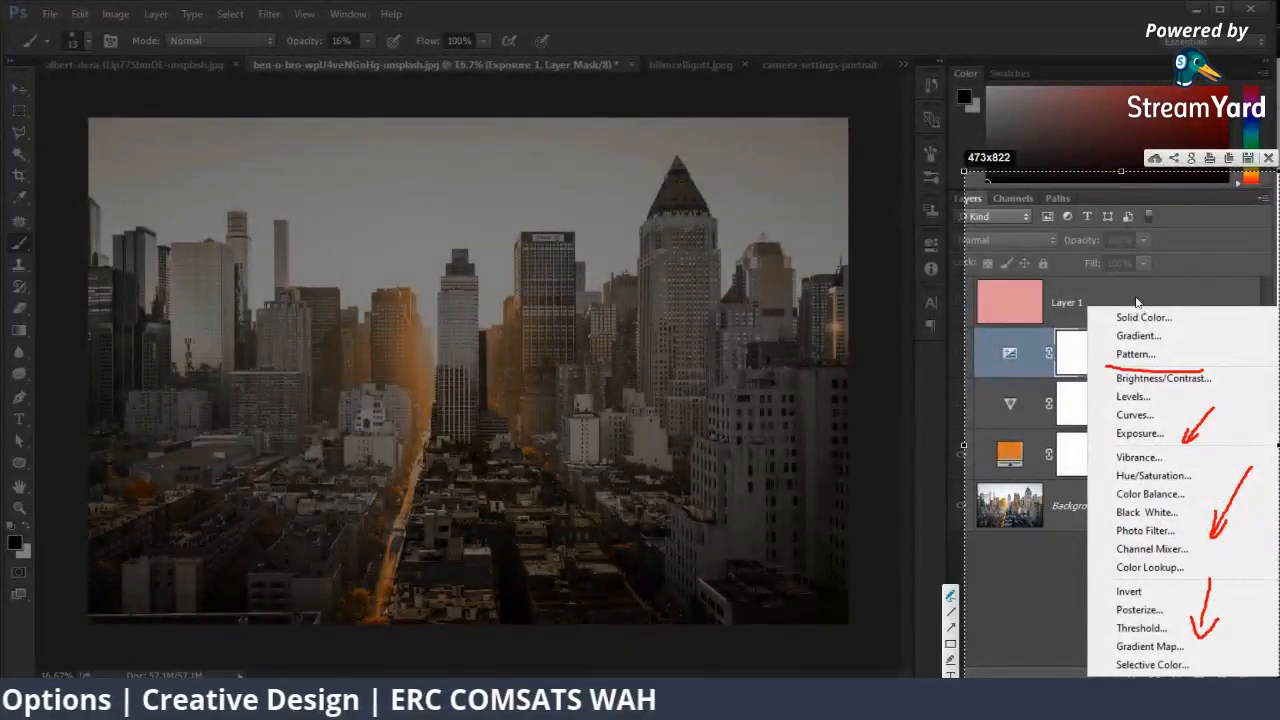
mouse_move(1136, 300)
mouse_down()
mouse_move(1090, 330)
mouse_move(1160, 376)
mouse_move(1103, 315)
mouse_up()
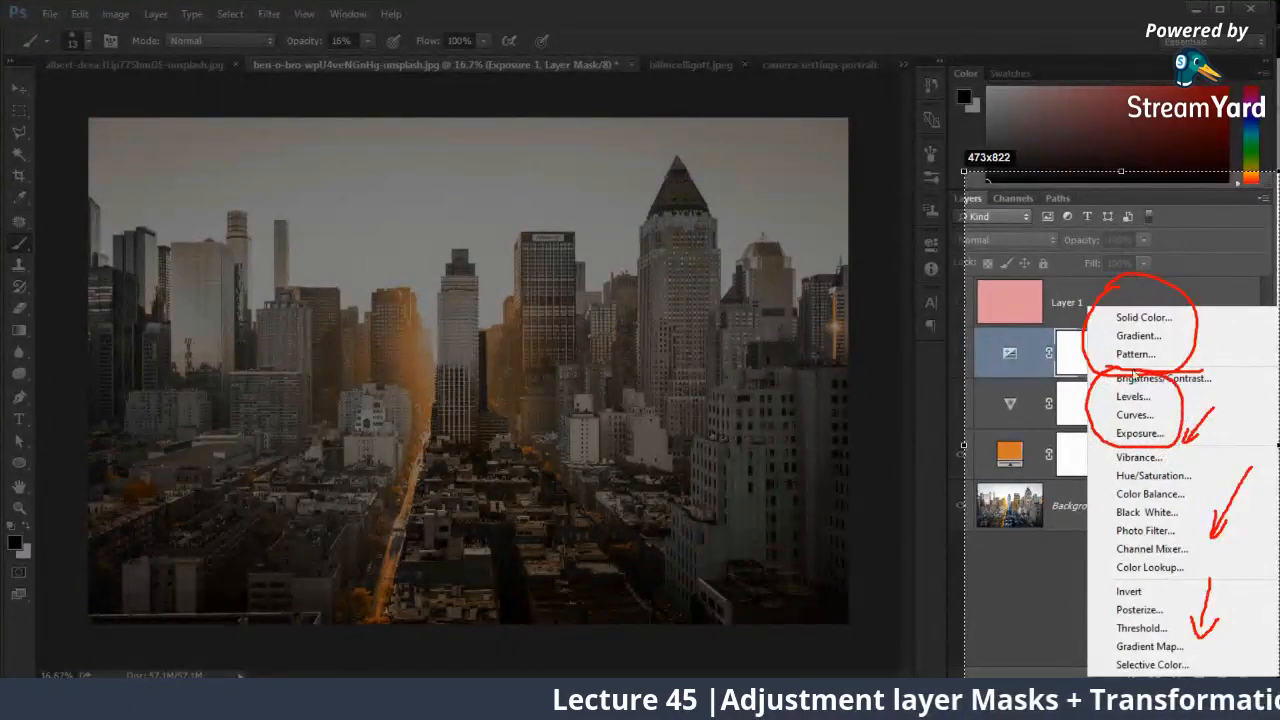
drag(1134, 374, 1106, 368)
mouse_move(1117, 447)
mouse_down()
mouse_move(1092, 514)
mouse_move(1113, 586)
mouse_up()
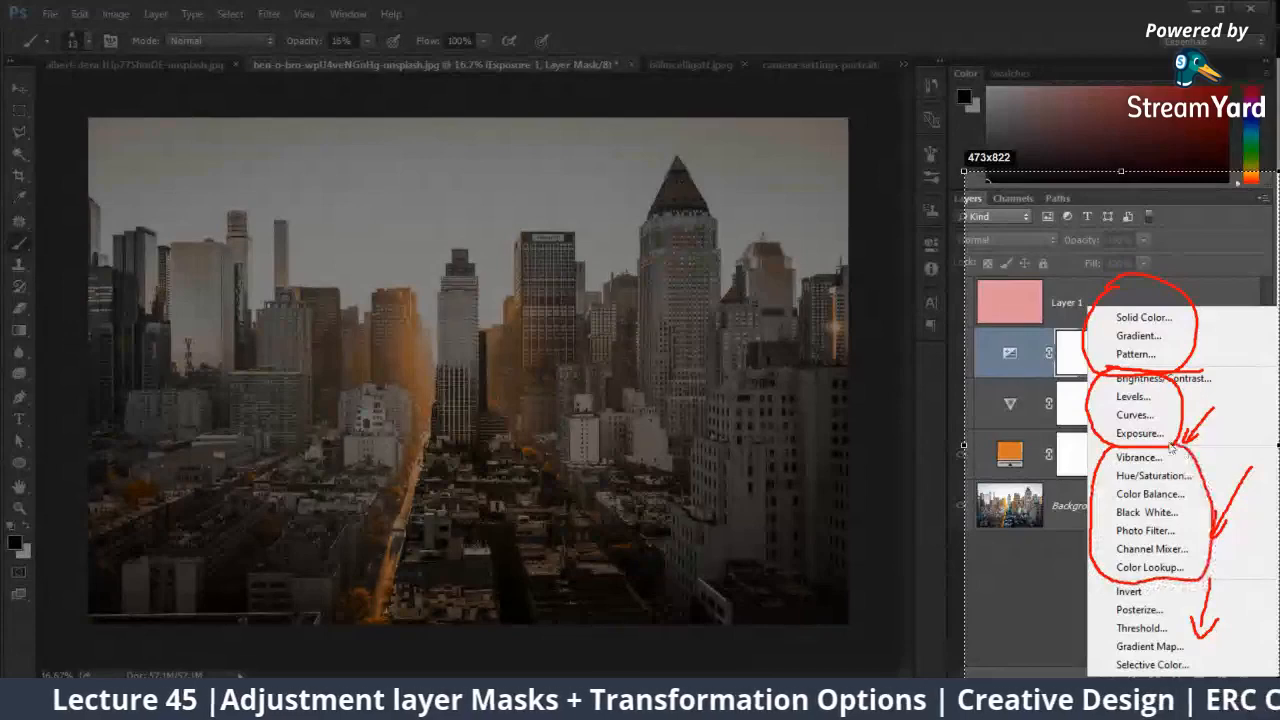
drag(1097, 580, 1103, 673)
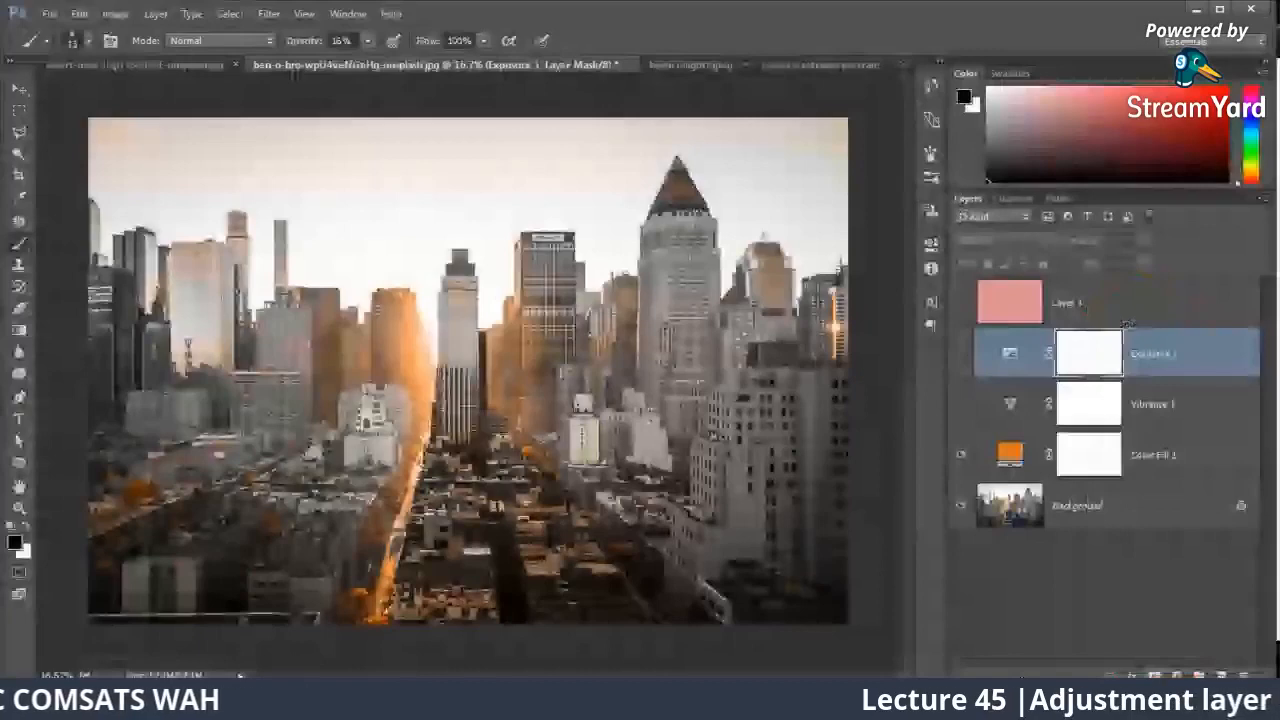
Step: Add a Photo Filter adjustment layer above the Exposure layer and set its filter to Warming Filter (81)
click(1177, 675)
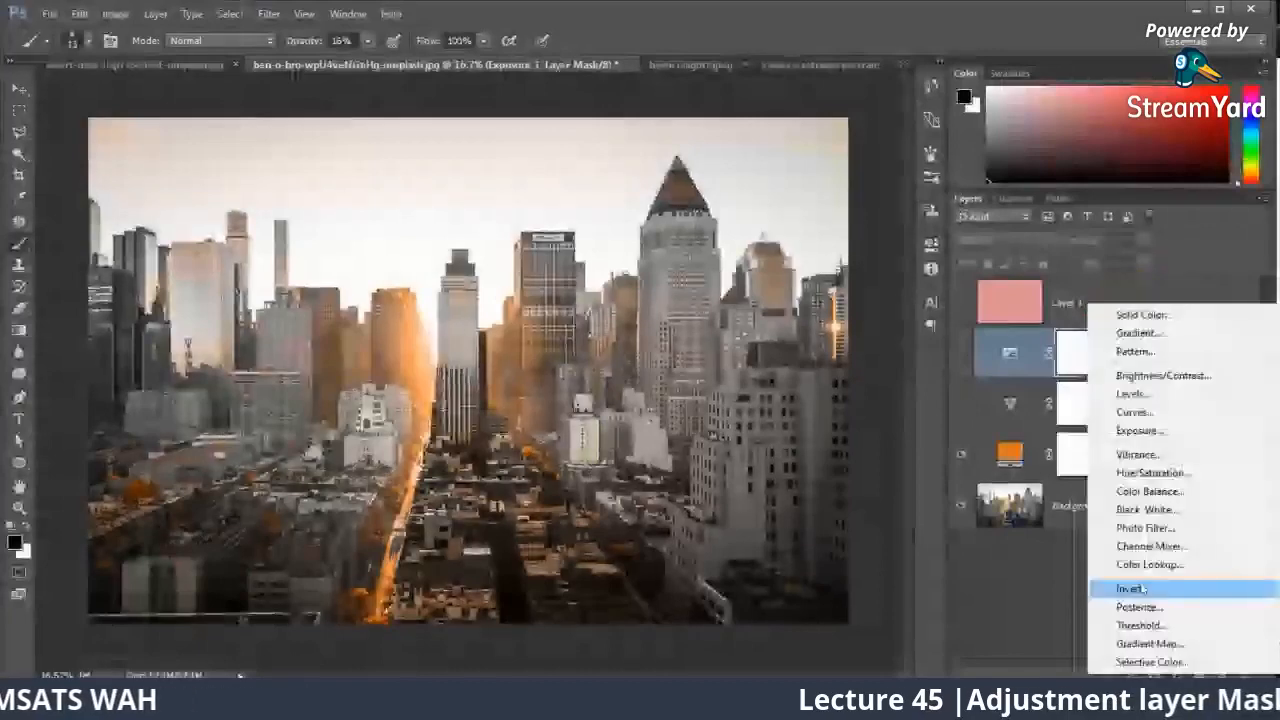
click(1145, 528)
click(810, 285)
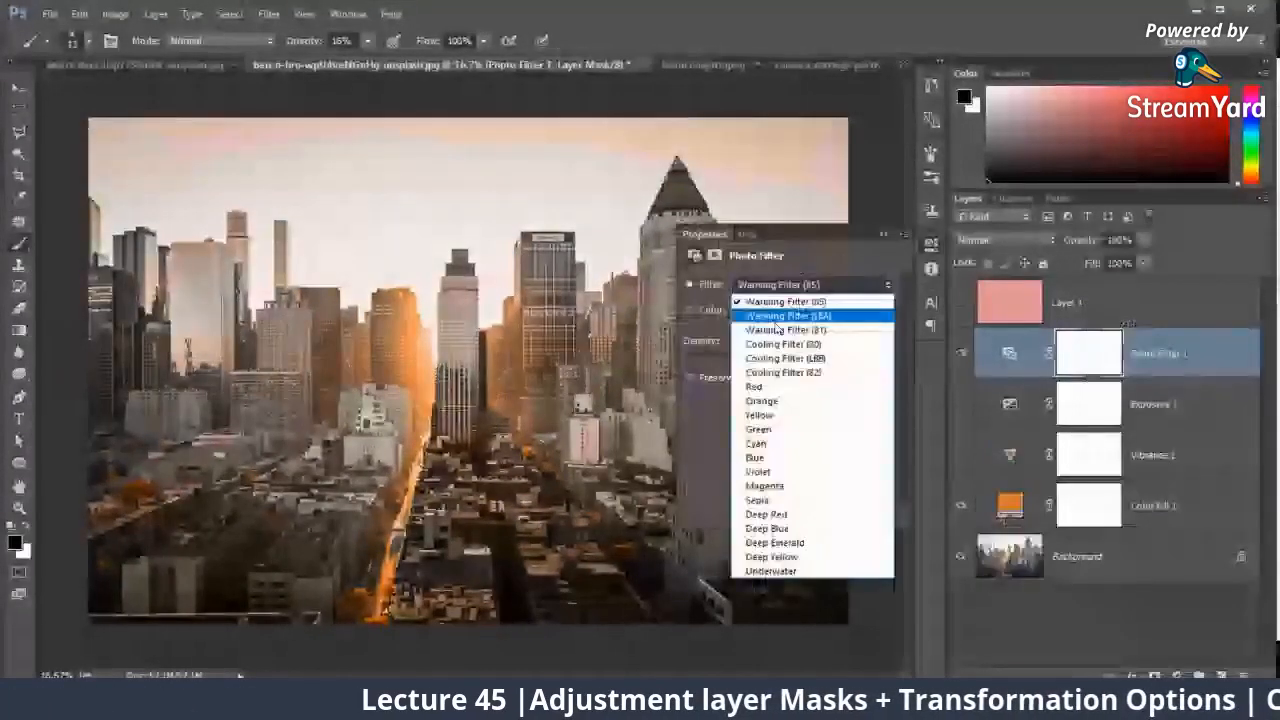
click(780, 329)
Step: Try the Orange, Yellow and Violet photo filters, settle on Deep Red, and hide the Photo Filter layer
click(810, 285)
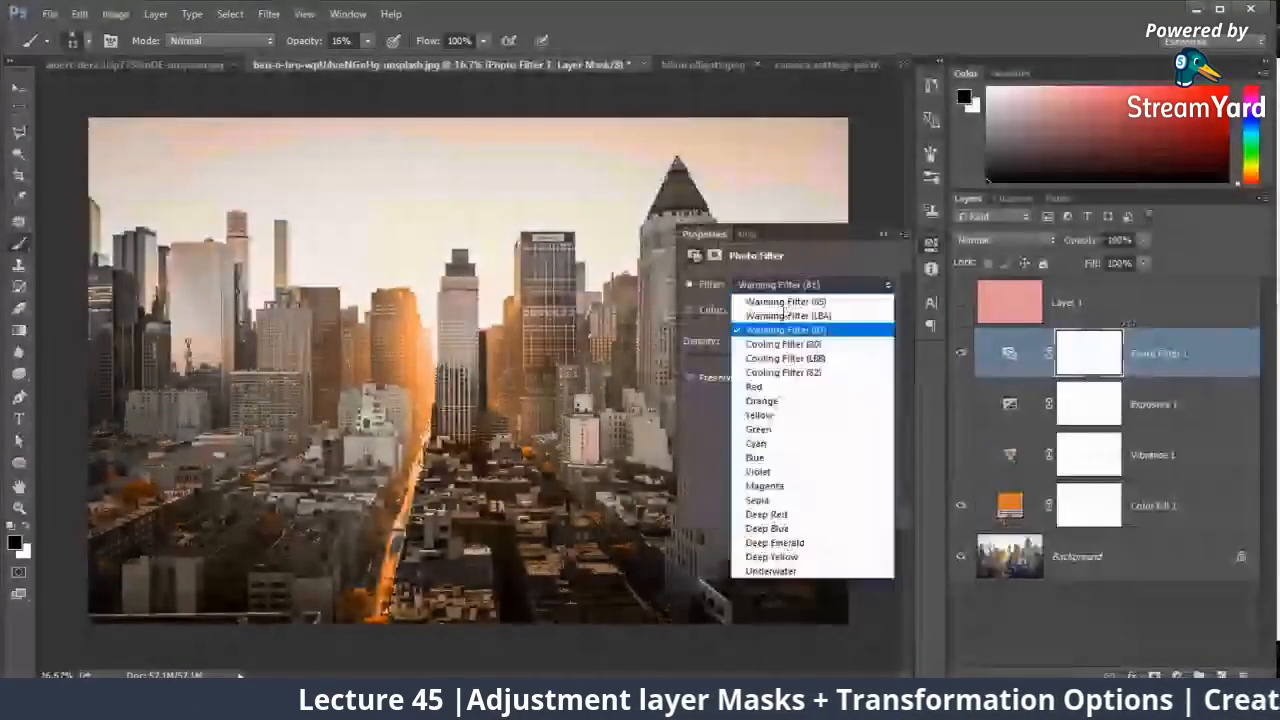
click(785, 401)
click(784, 289)
click(776, 413)
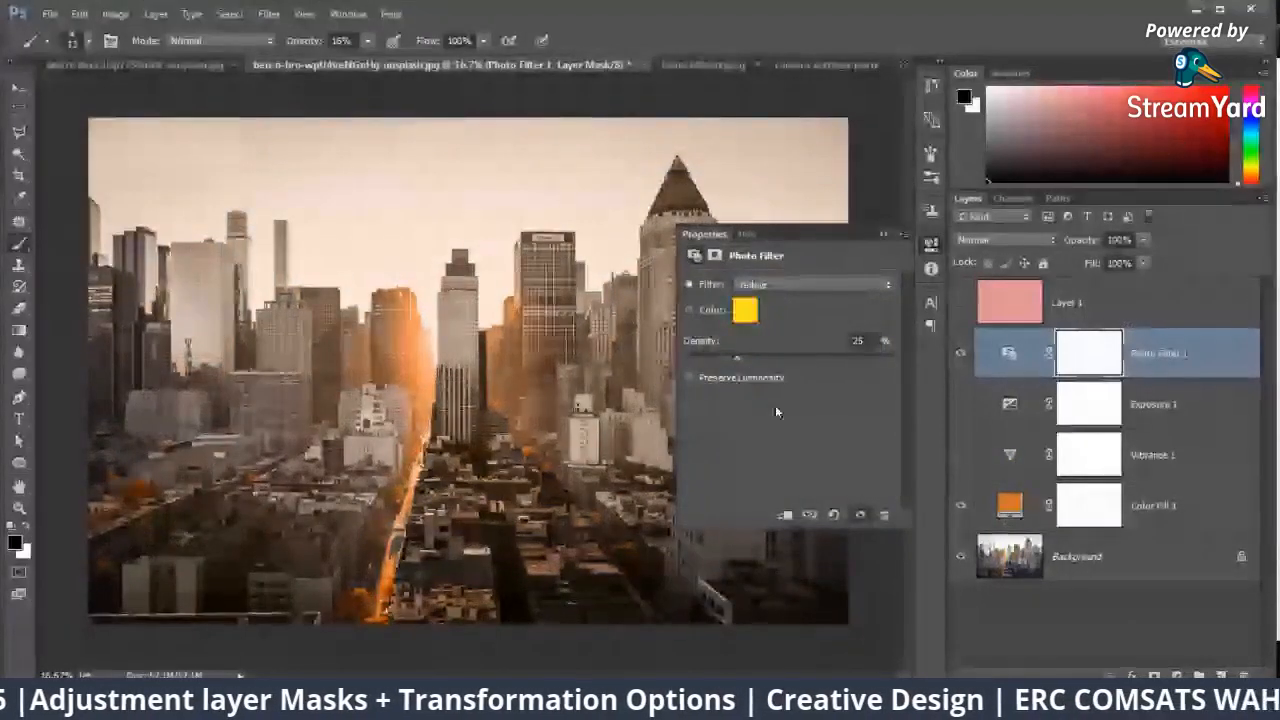
click(790, 285)
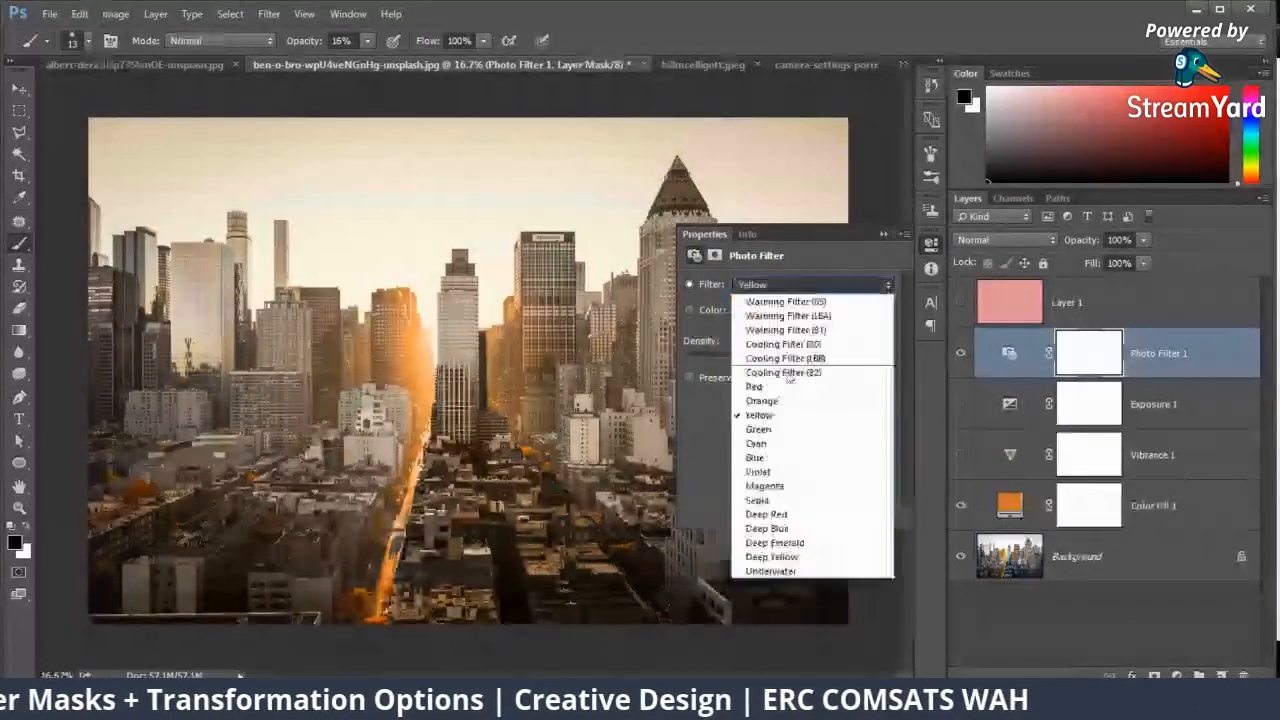
click(758, 471)
click(822, 287)
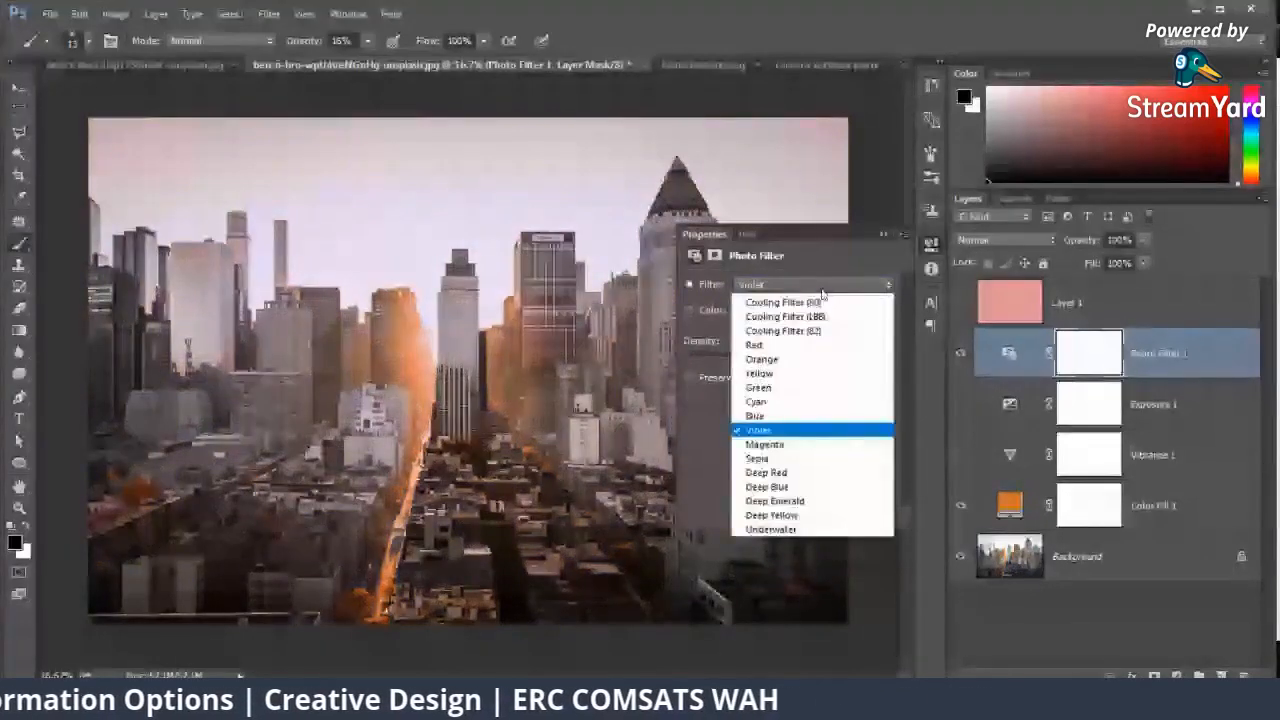
click(766, 472)
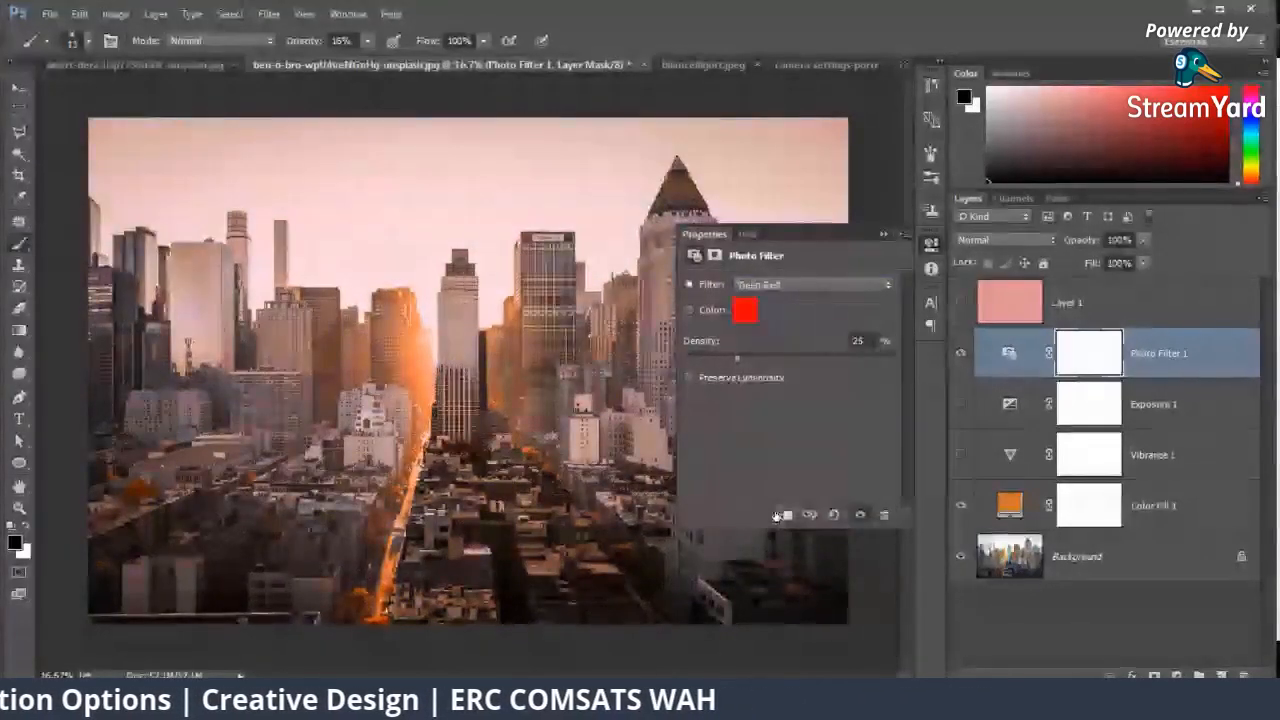
click(885, 235)
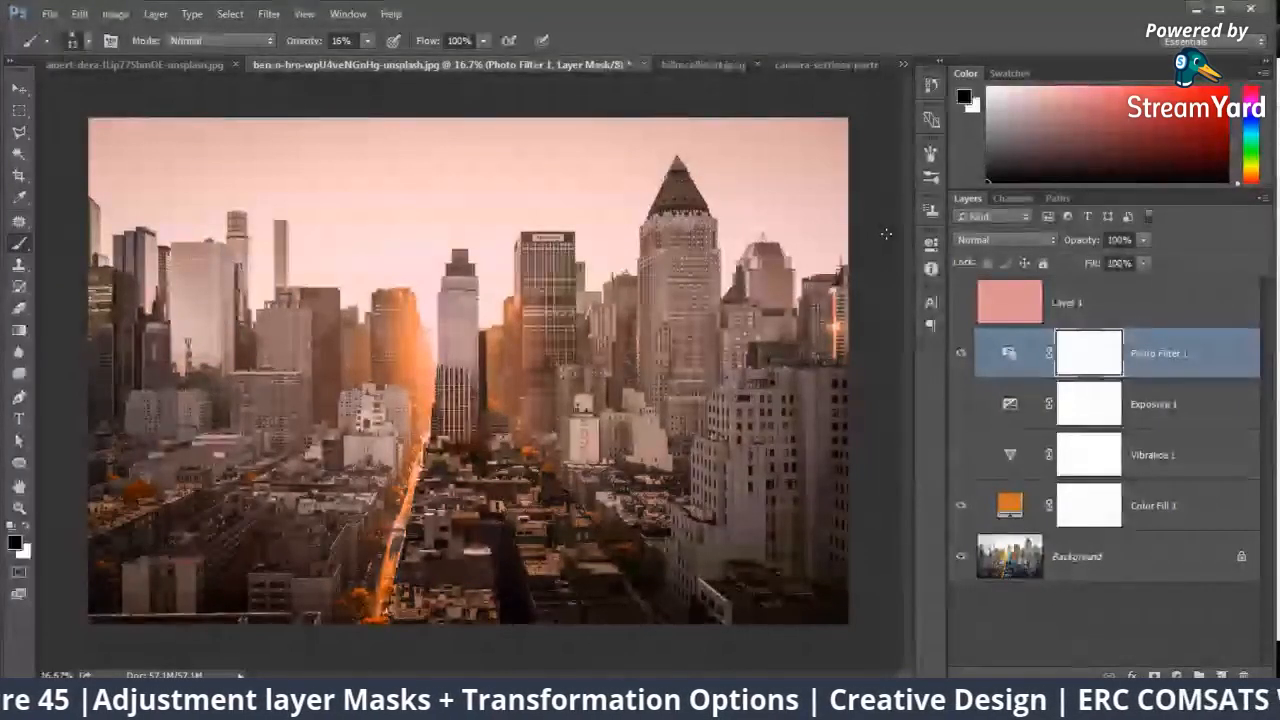
click(960, 353)
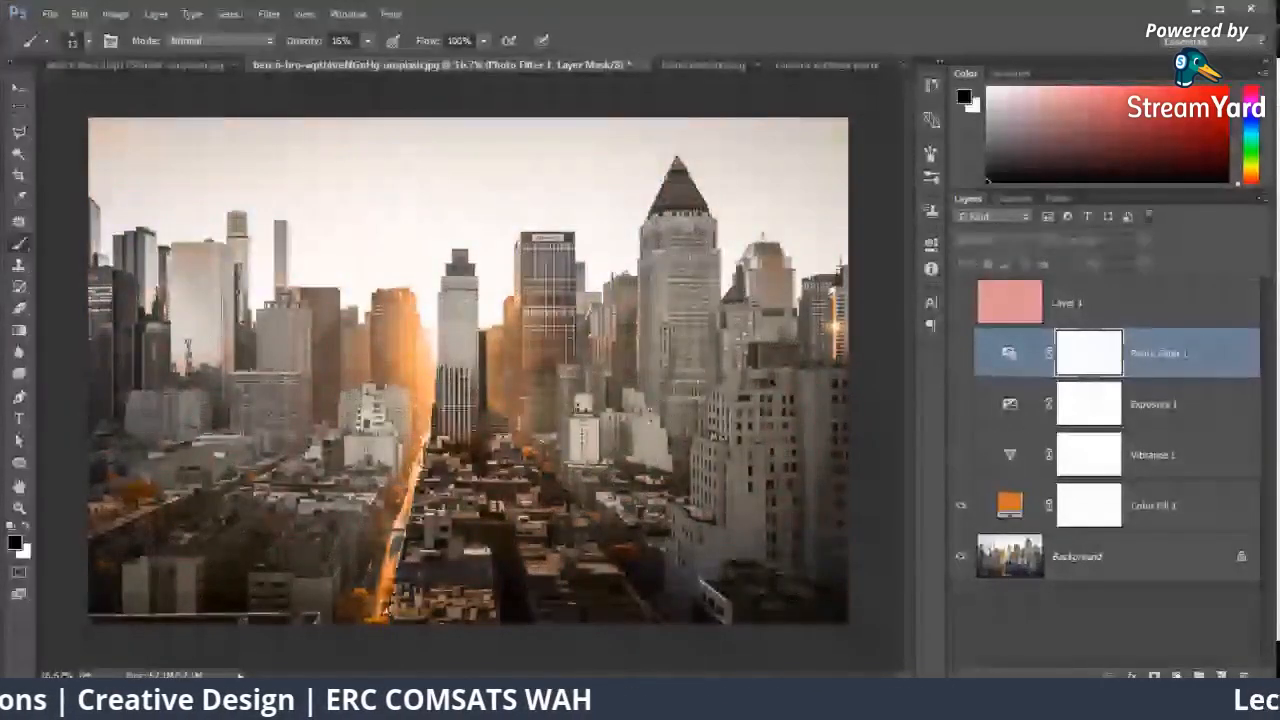
Step: Add a Channel Mixer adjustment layer and mix the Red output channel with Red -26, Green -51 and Blue -53
click(1176, 676)
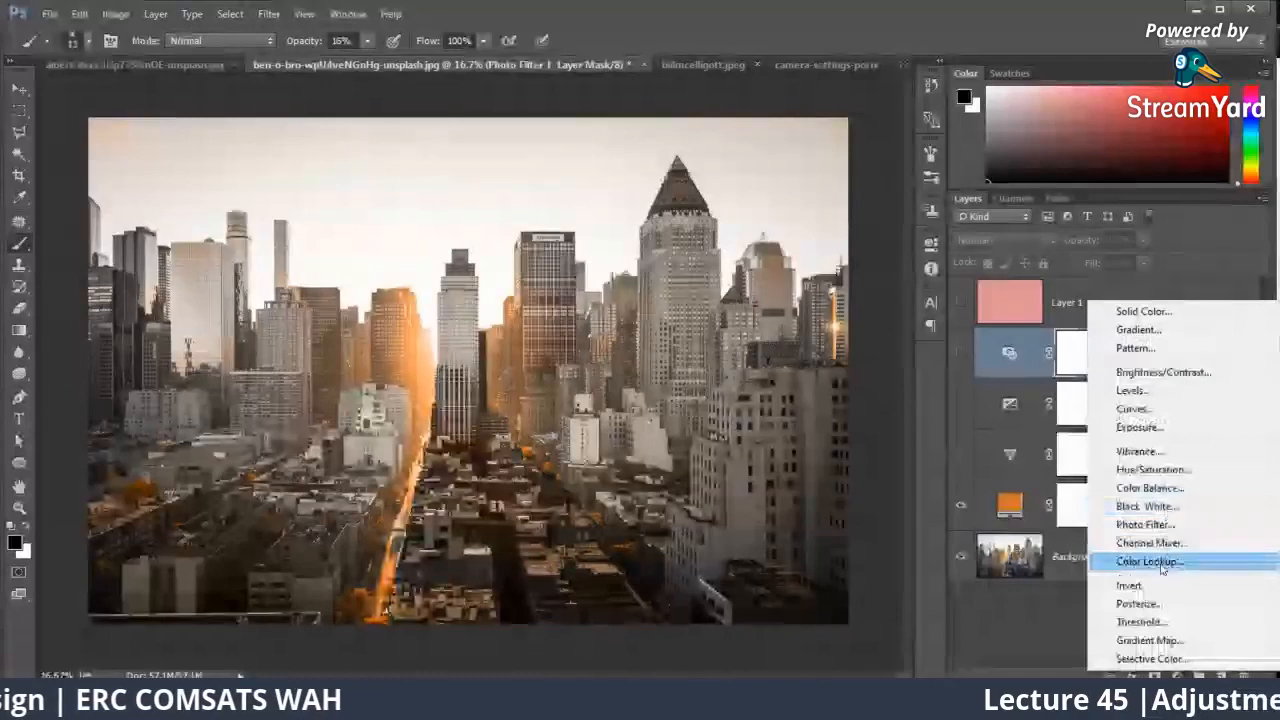
click(1155, 543)
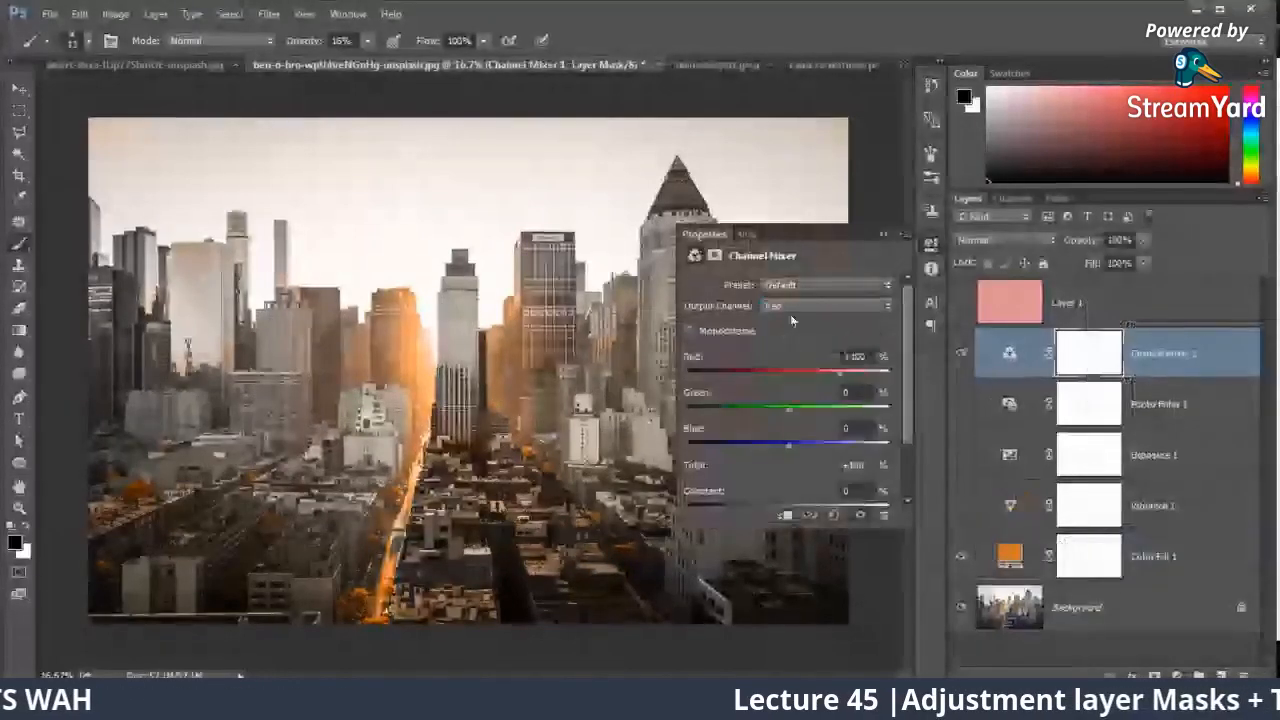
click(790, 309)
drag(756, 372, 783, 376)
click(763, 408)
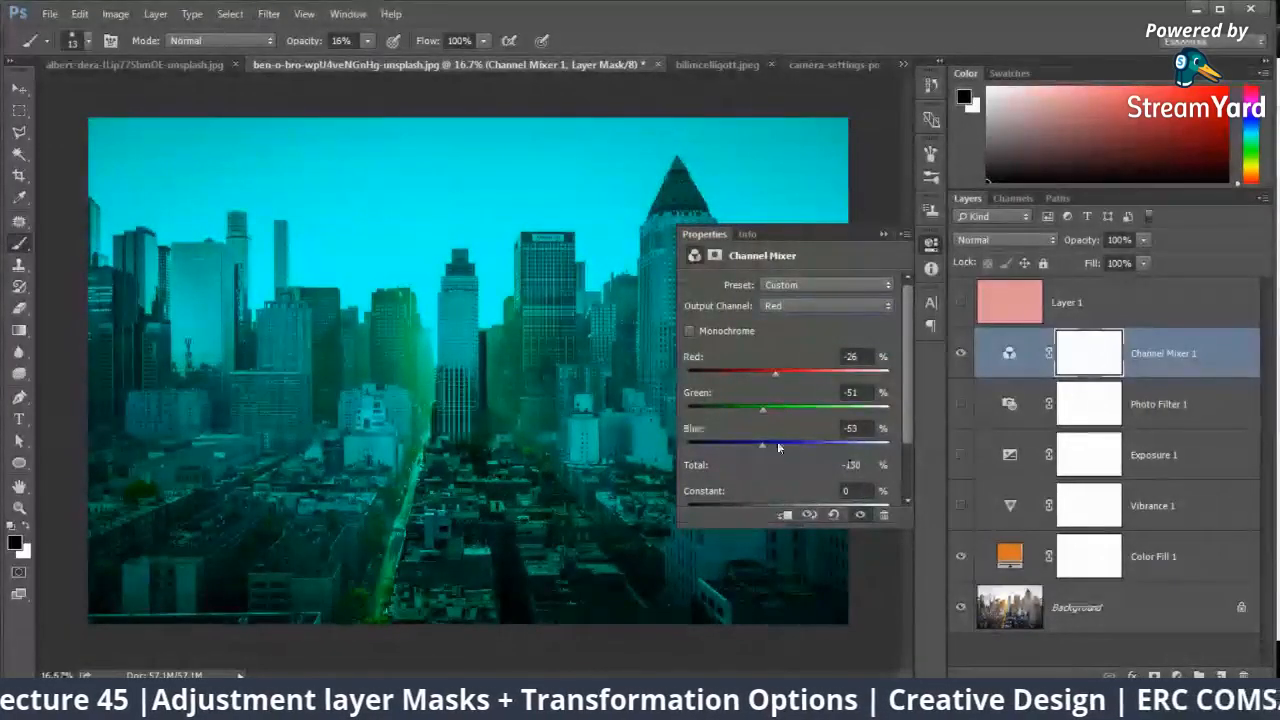
Step: Change the Red output mix to Red +41, Green -30 and Blue +15, and delete the Channel Mixer layer
click(796, 447)
click(771, 408)
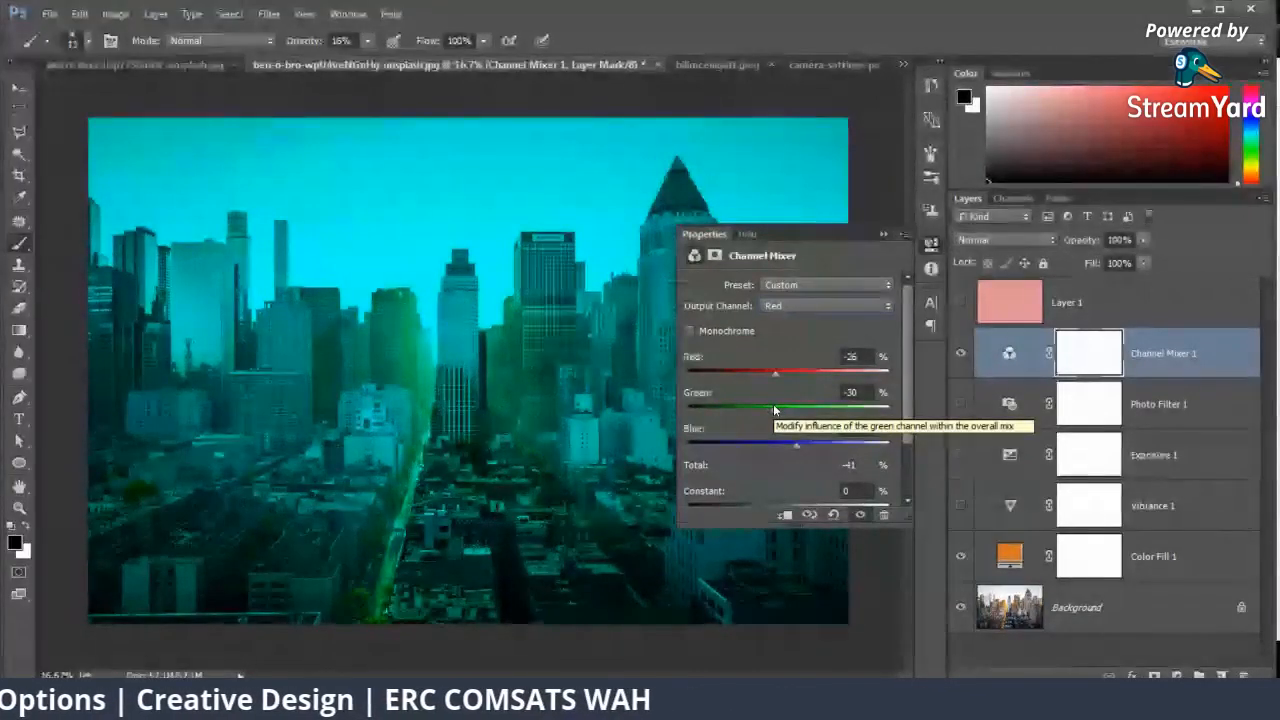
click(745, 373)
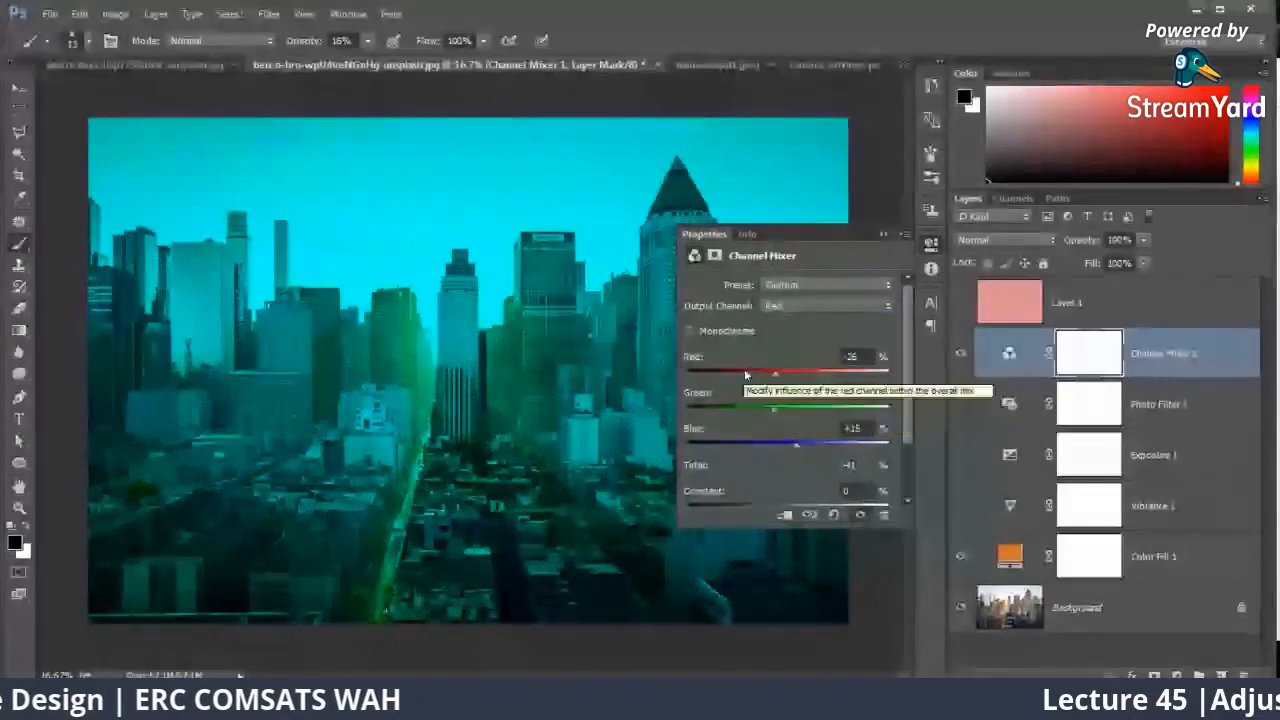
drag(729, 376, 810, 371)
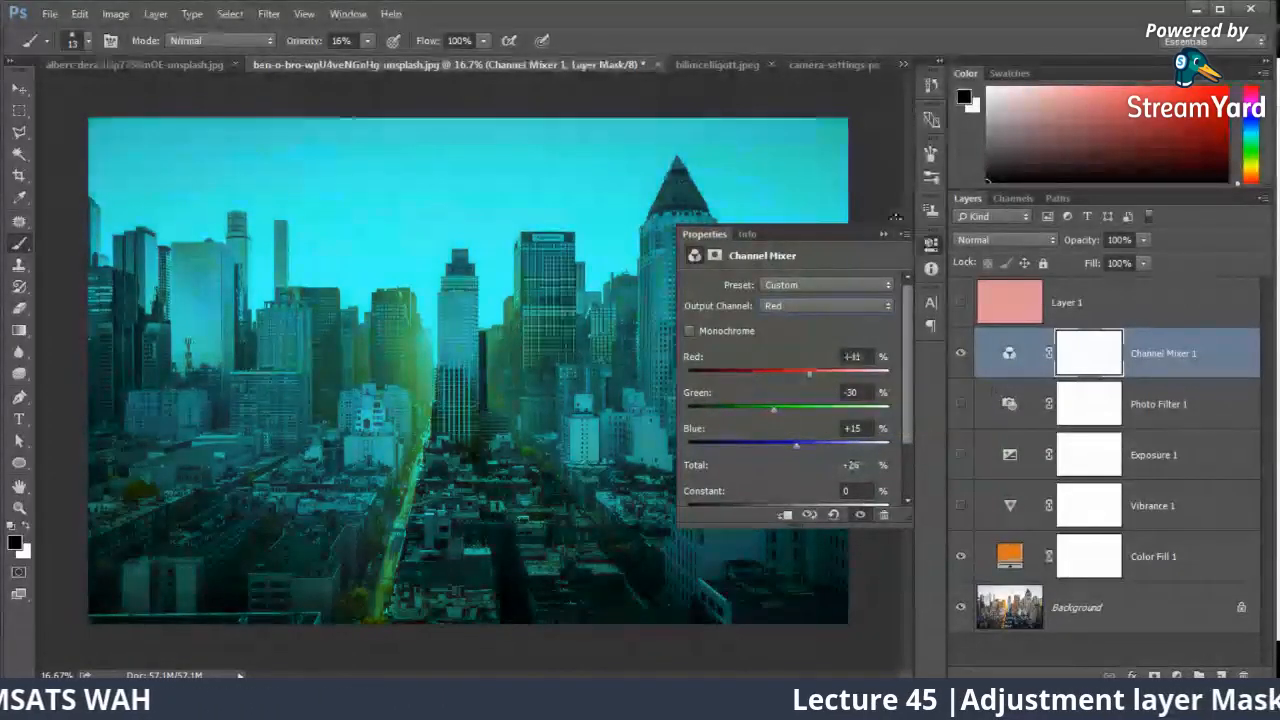
click(881, 236)
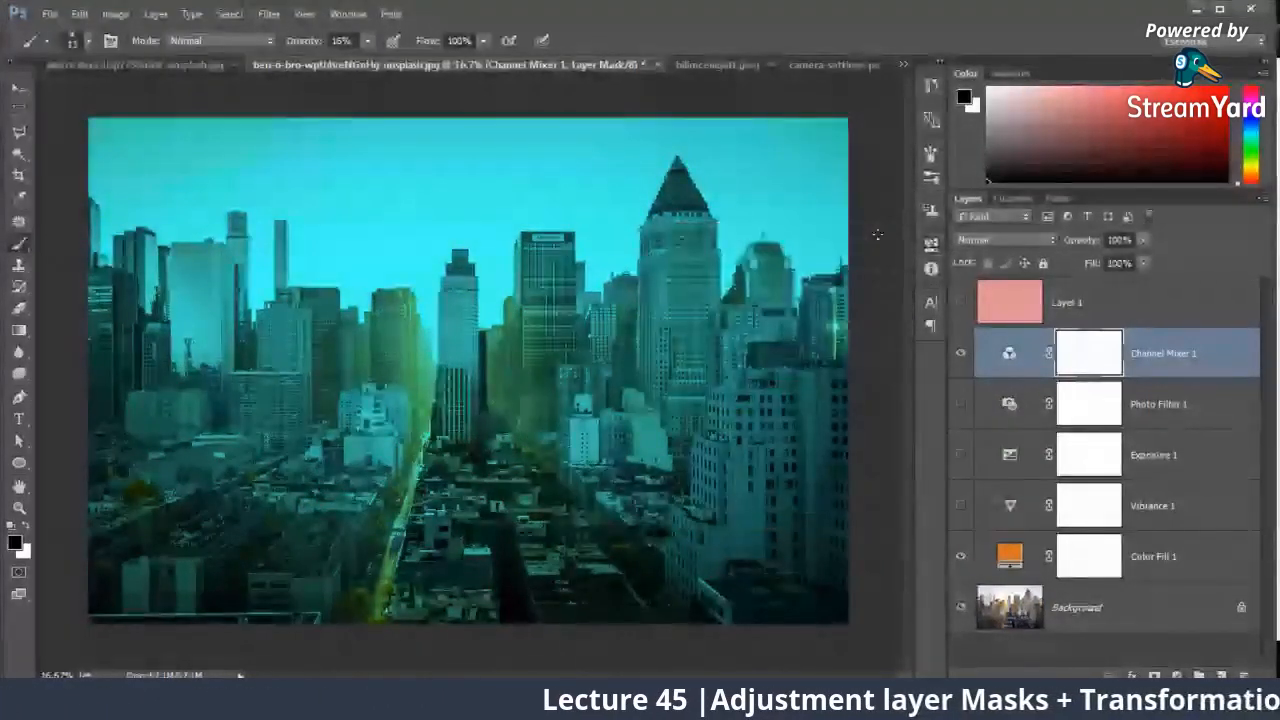
key(Delete)
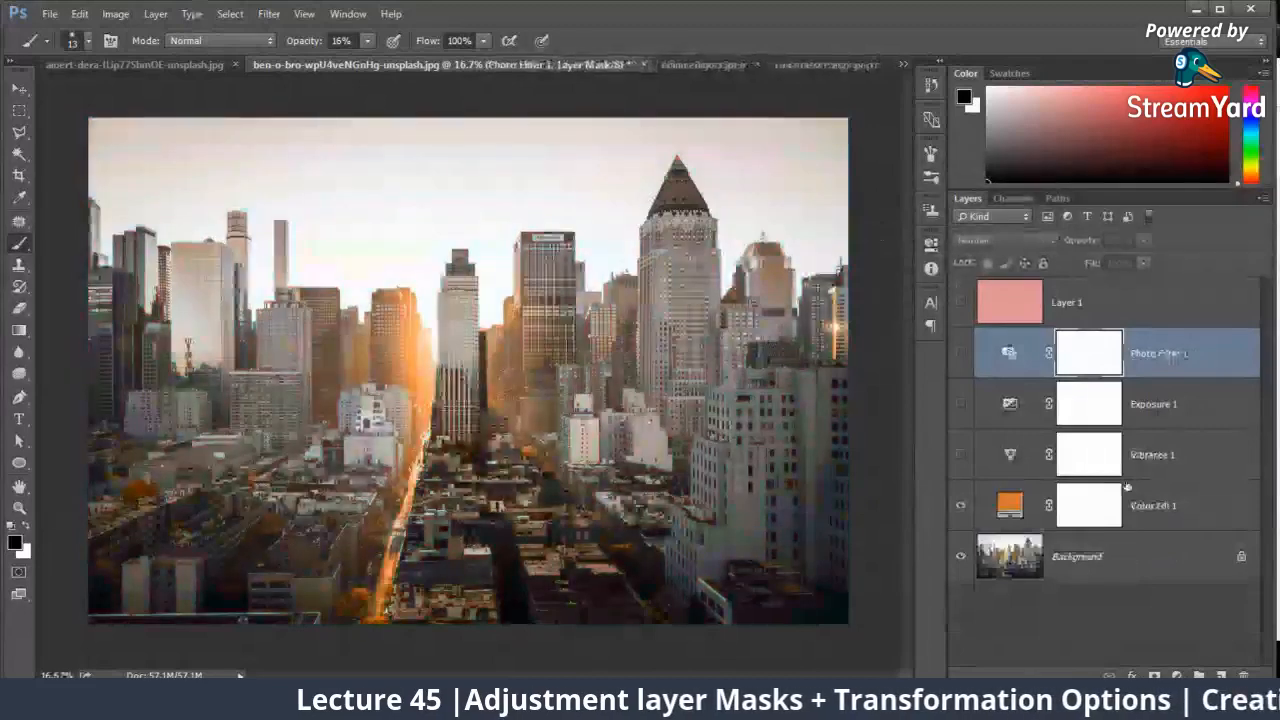
Step: Open the list of adjustment layer types and capture the screen area around it for annotation with arrows
click(1176, 676)
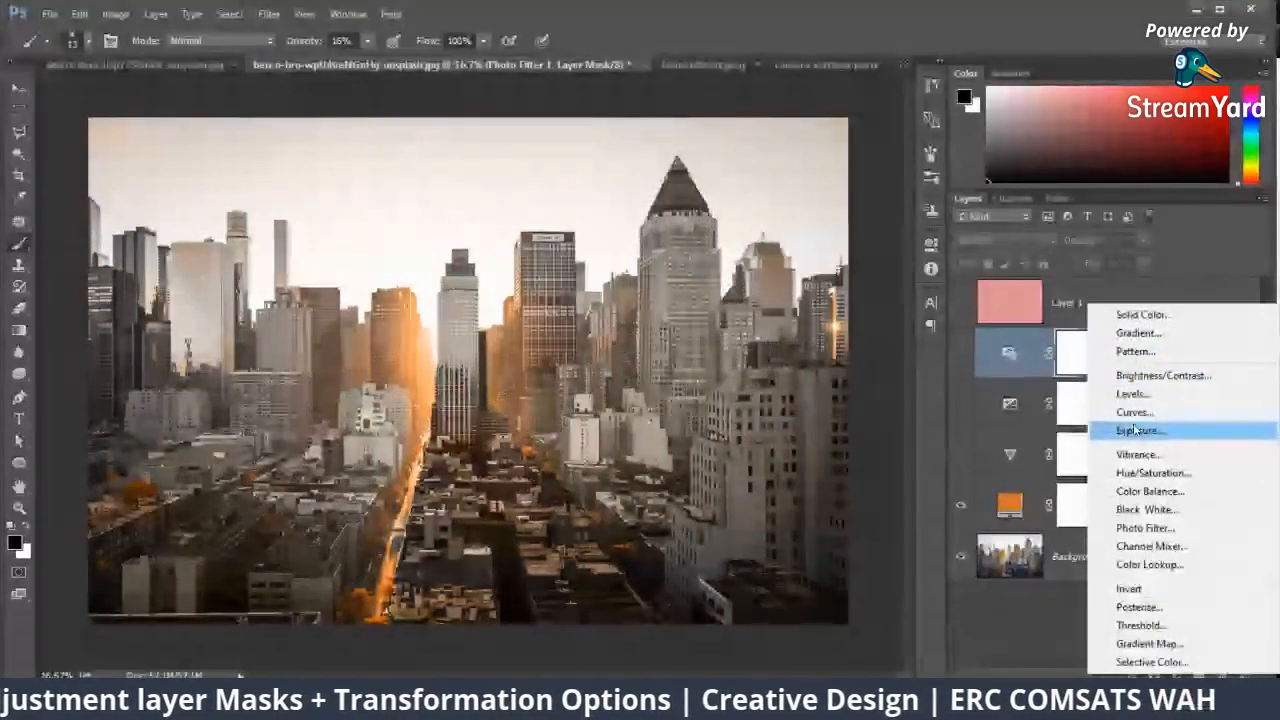
key(Print)
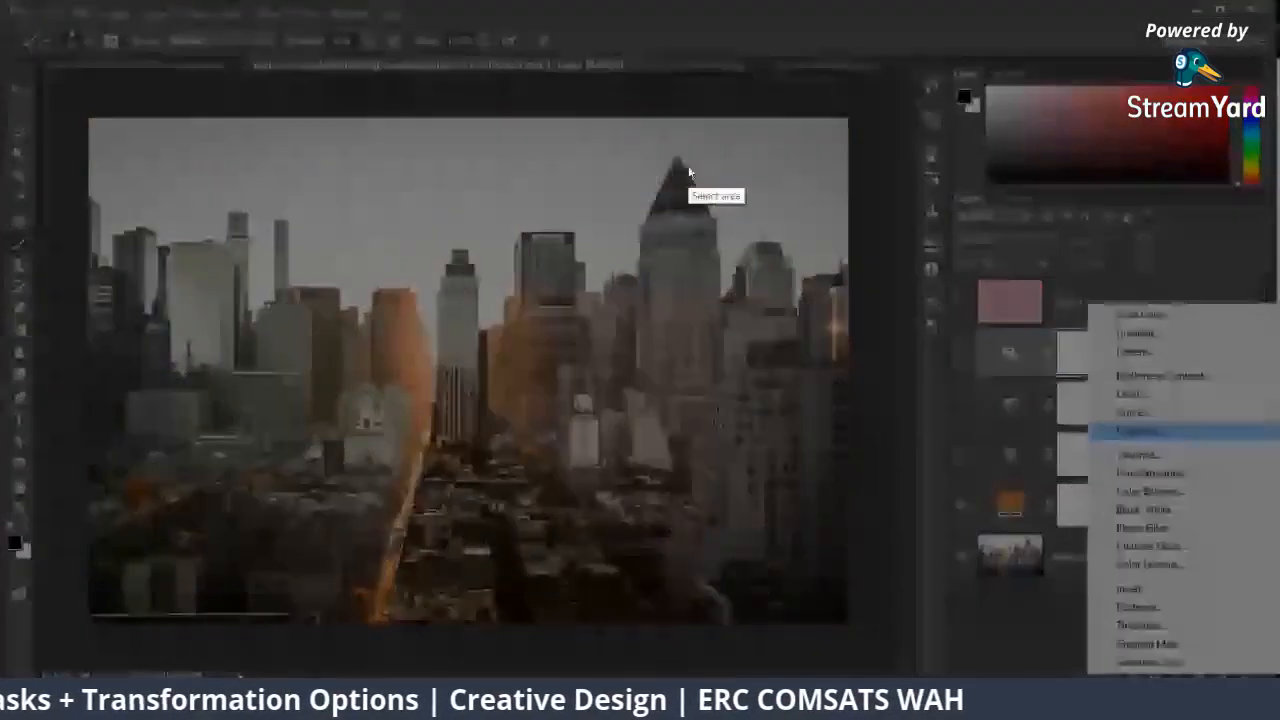
drag(694, 170, 1279, 718)
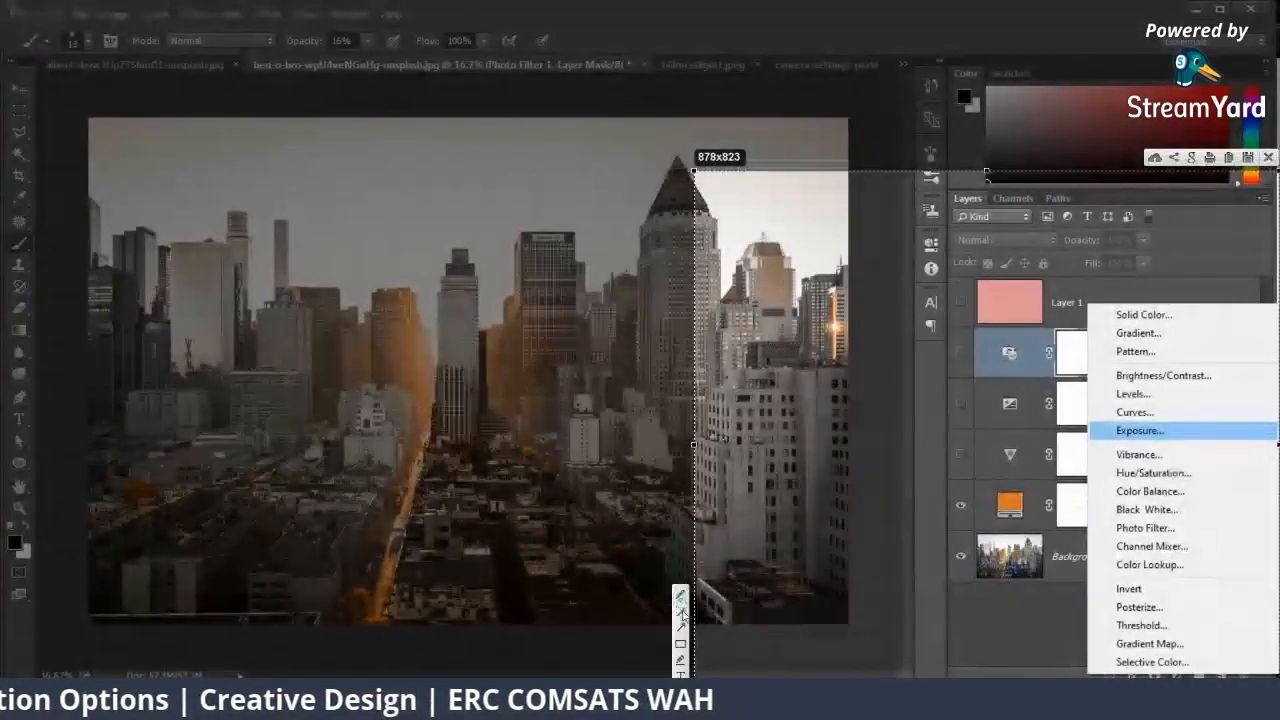
click(681, 627)
Step: Draw red arrows pointing at the adjustment types from Solid Color down to Selective Color, and discard the annotated capture
drag(848, 385, 1108, 314)
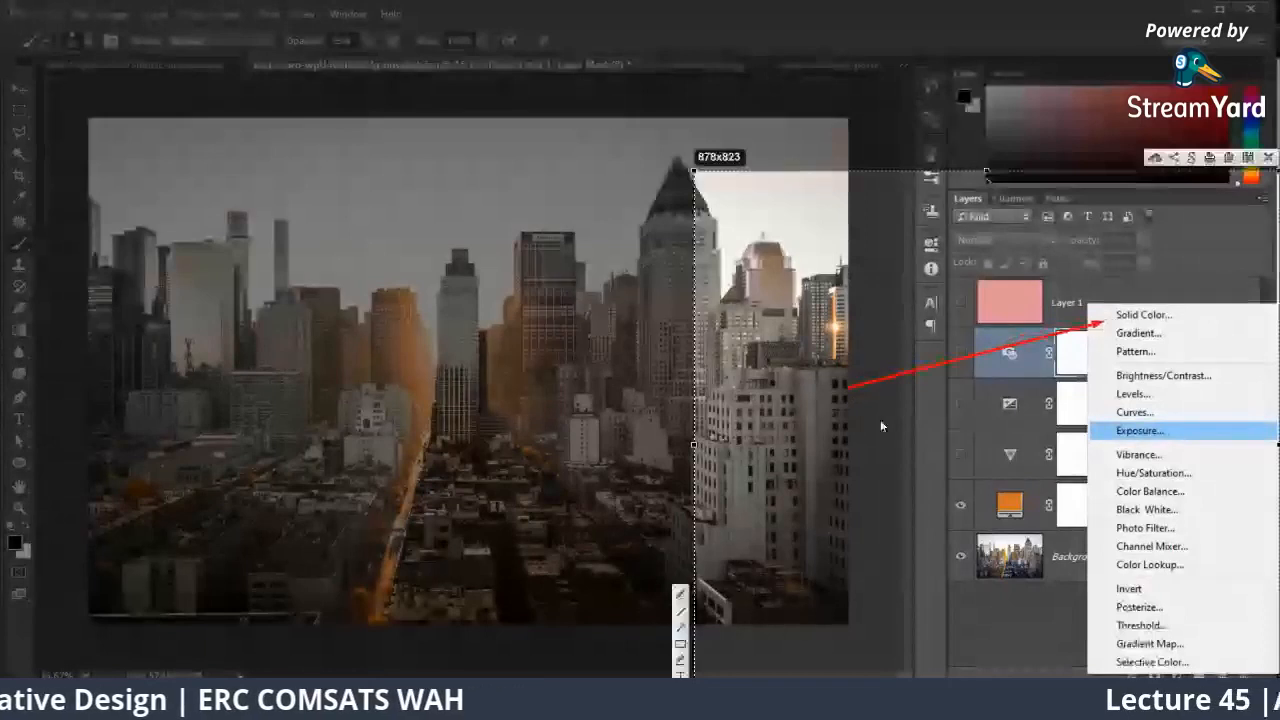
drag(870, 418, 1106, 340)
drag(908, 466, 1110, 376)
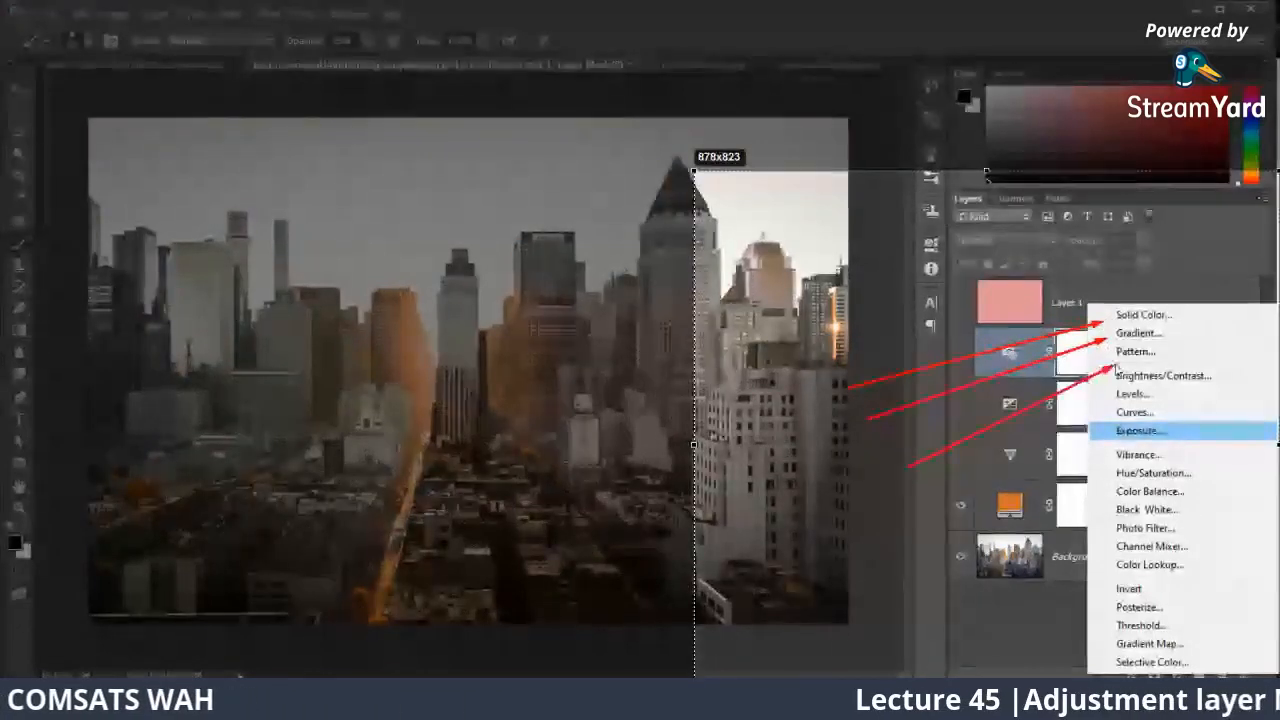
drag(925, 518, 1138, 402)
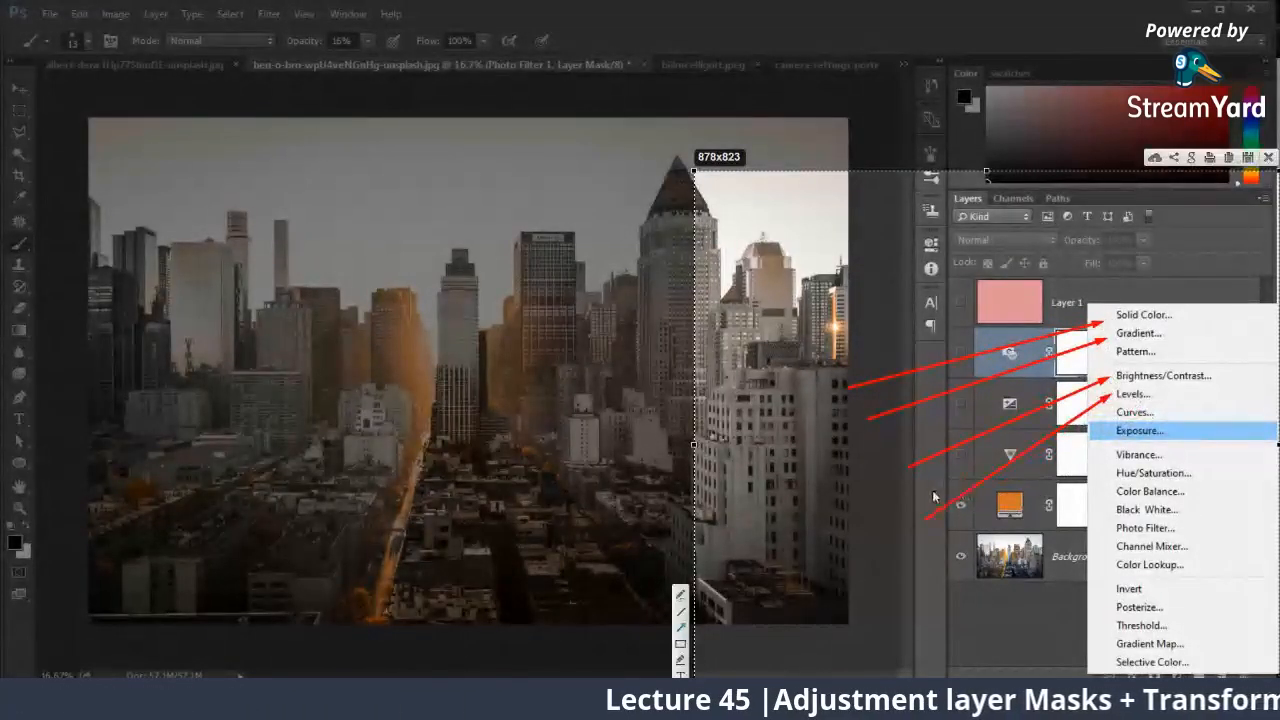
drag(930, 491, 1112, 413)
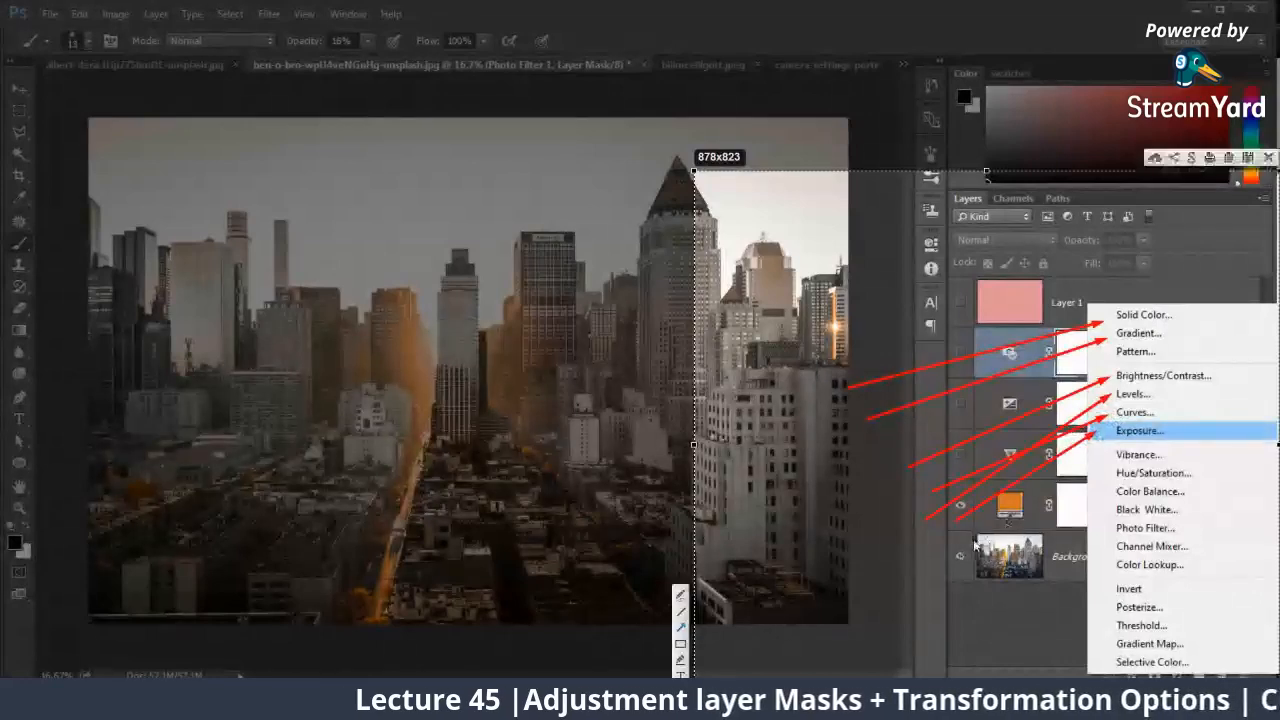
drag(924, 575, 1115, 470)
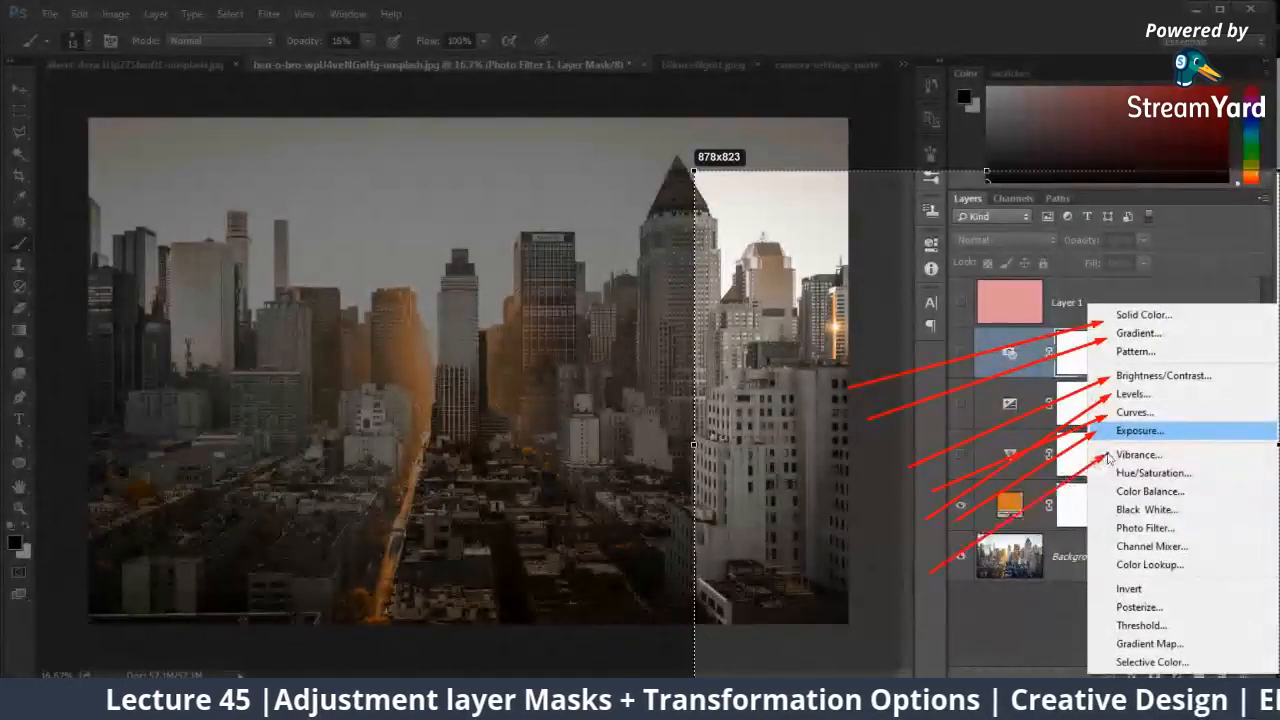
drag(965, 608, 1117, 490)
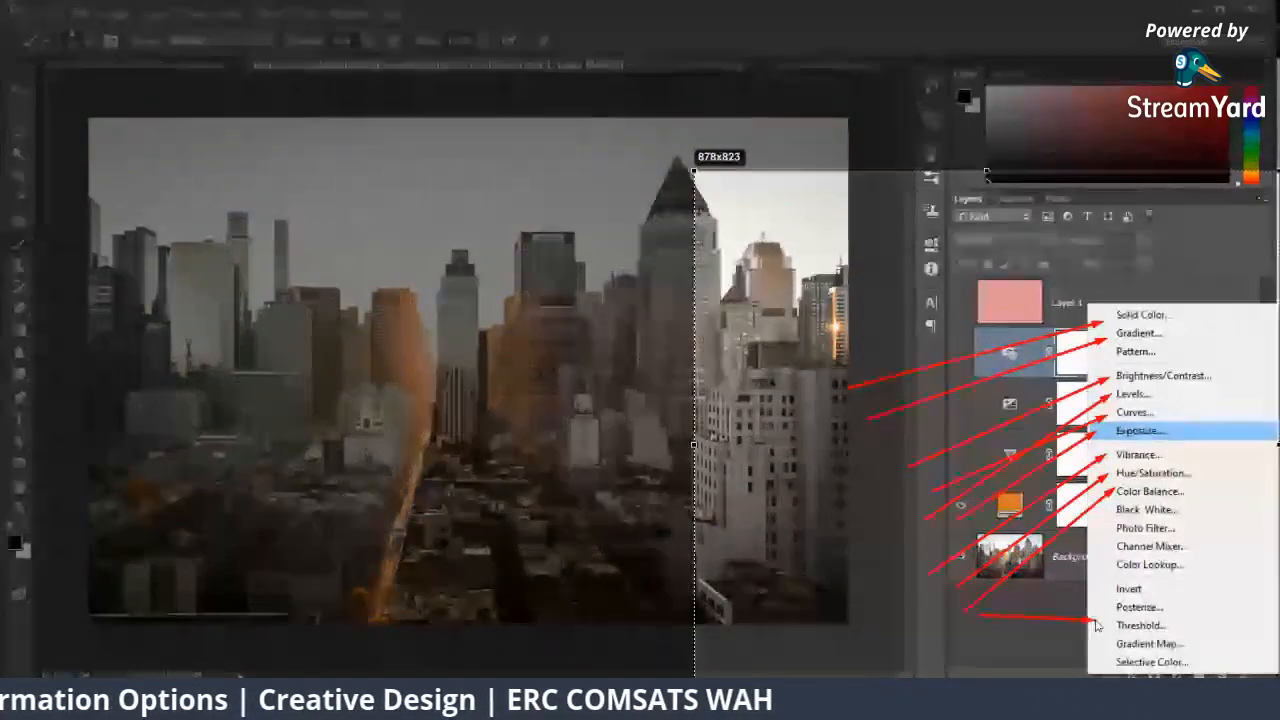
drag(978, 617, 1112, 666)
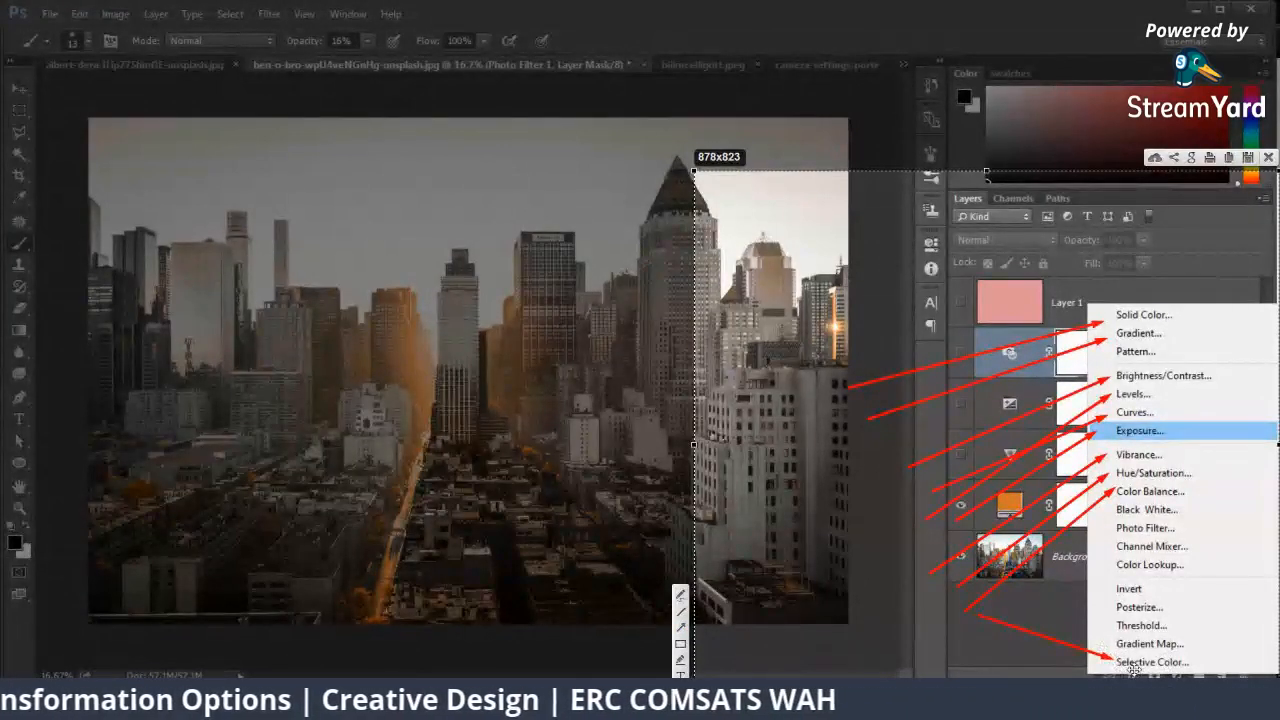
key(Escape)
Step: Switch to Chrome and search Google Images for "garden"
mouse_move(170, 700)
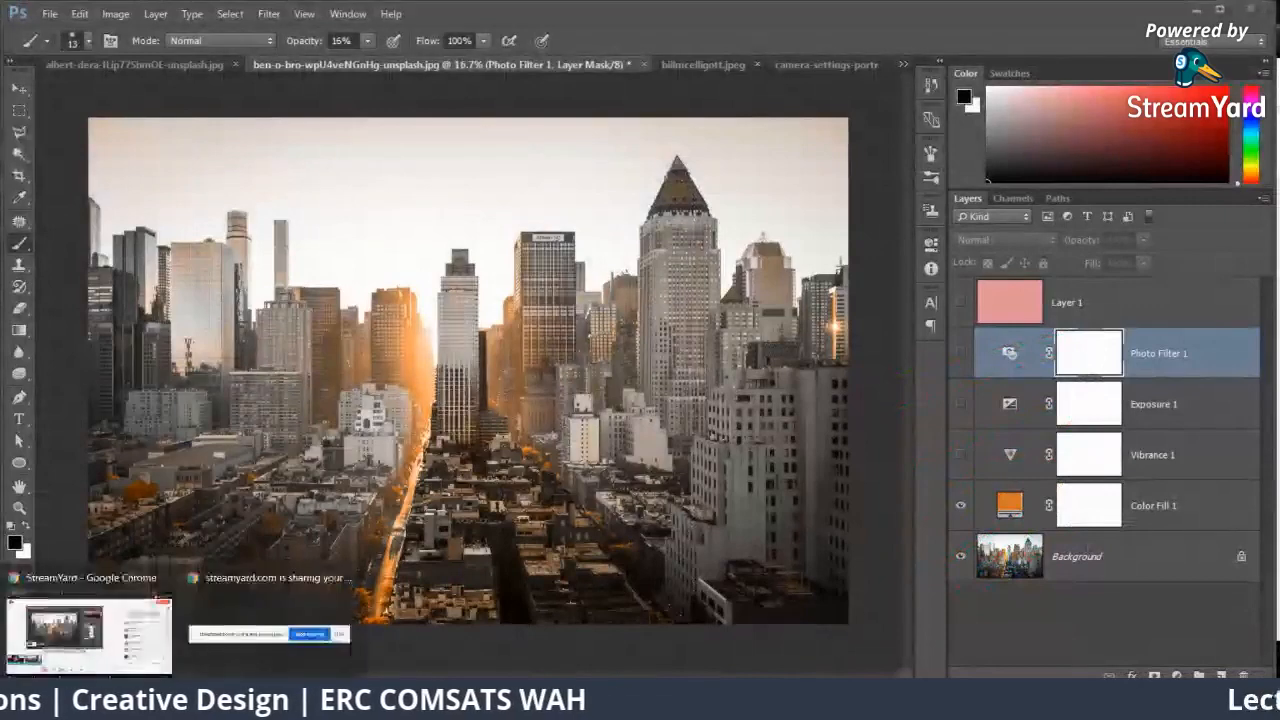
click(90, 635)
click(368, 13)
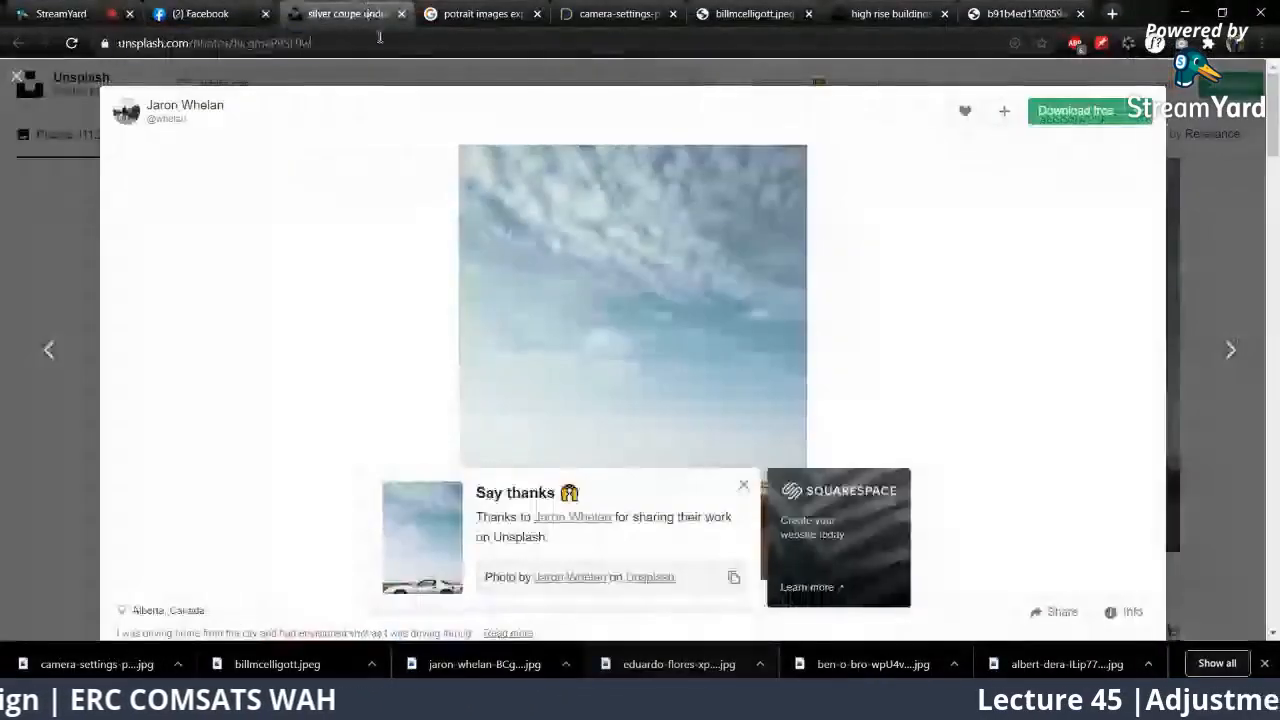
click(379, 37)
text(garden)
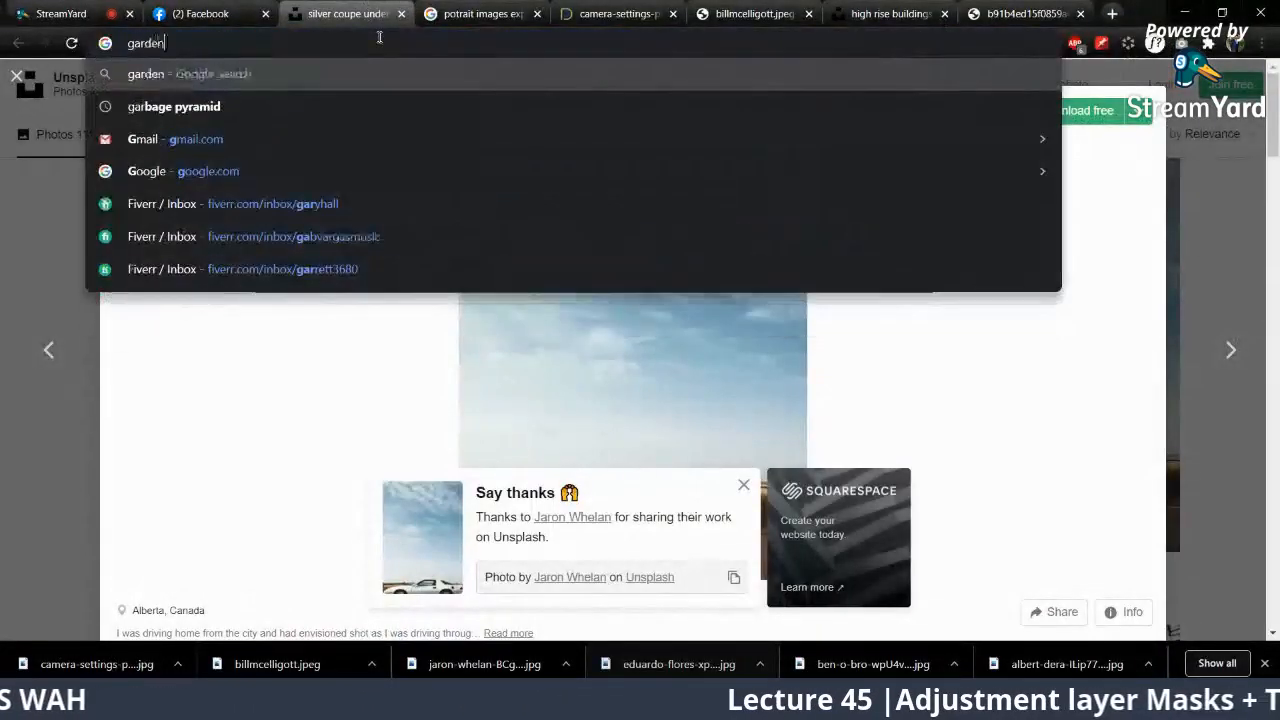
key(Return)
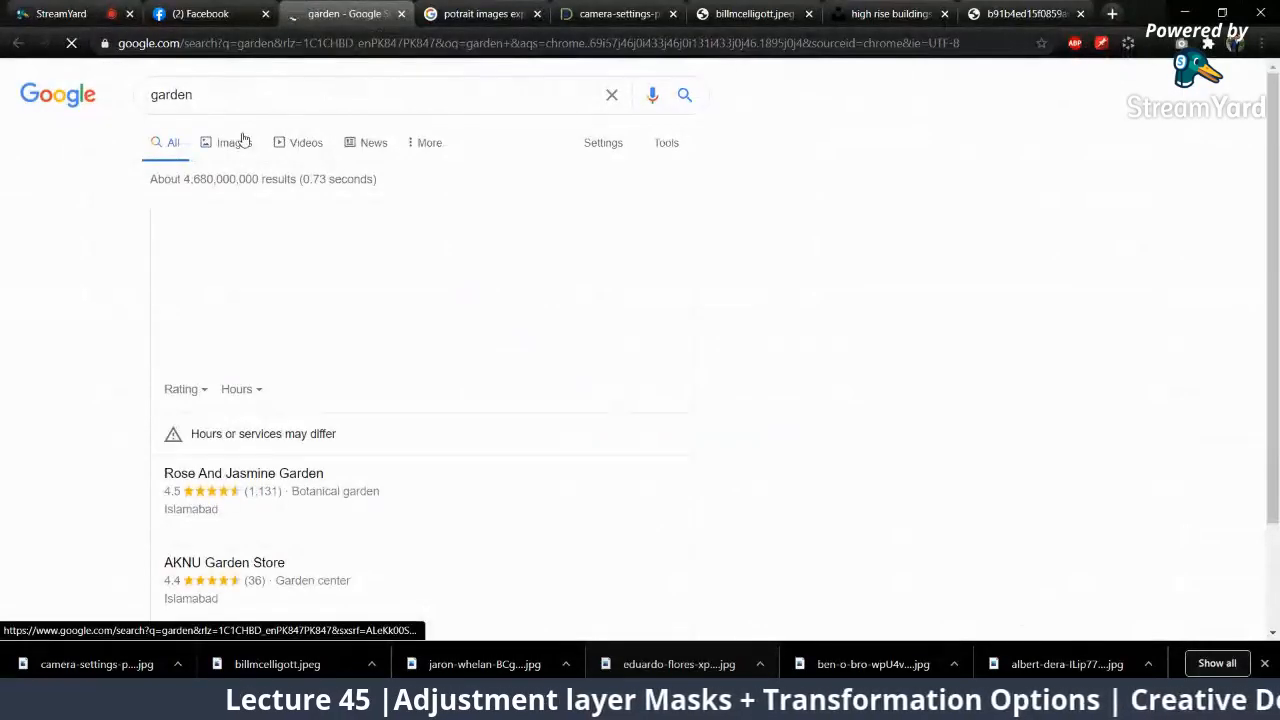
click(243, 141)
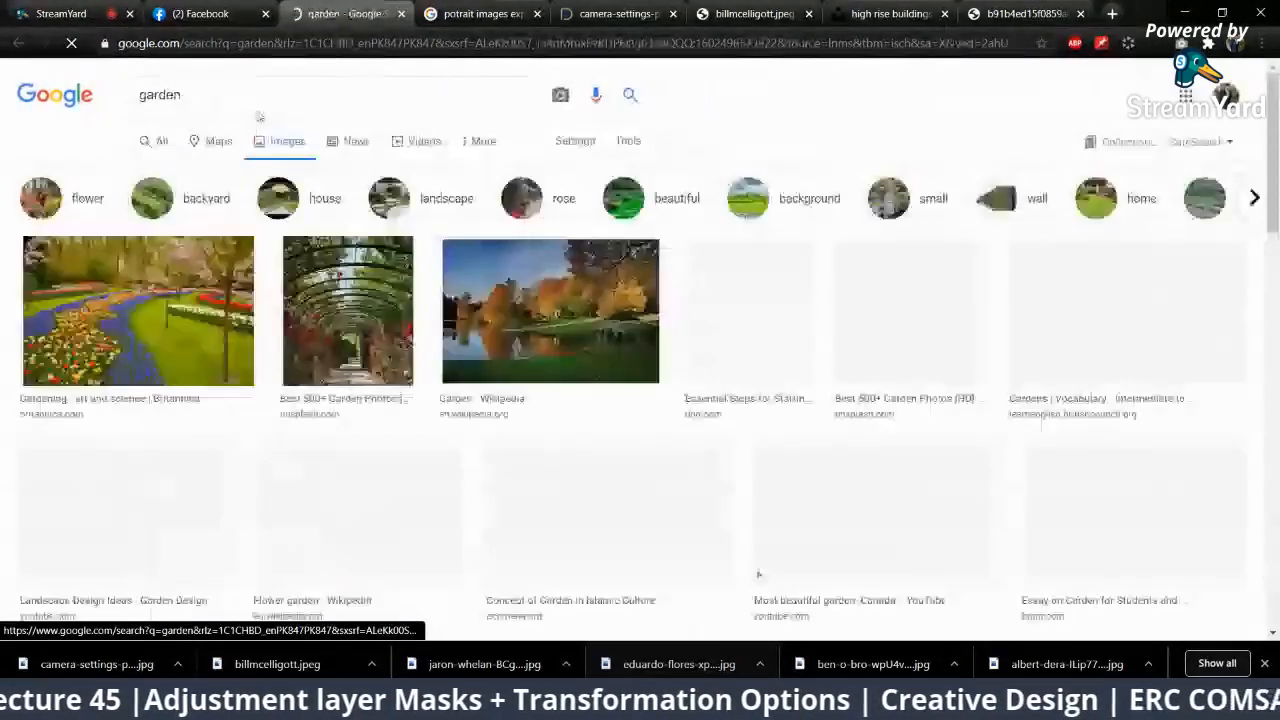
Step: Refine the image search to "garden raw image"
click(346, 104)
text(raw )
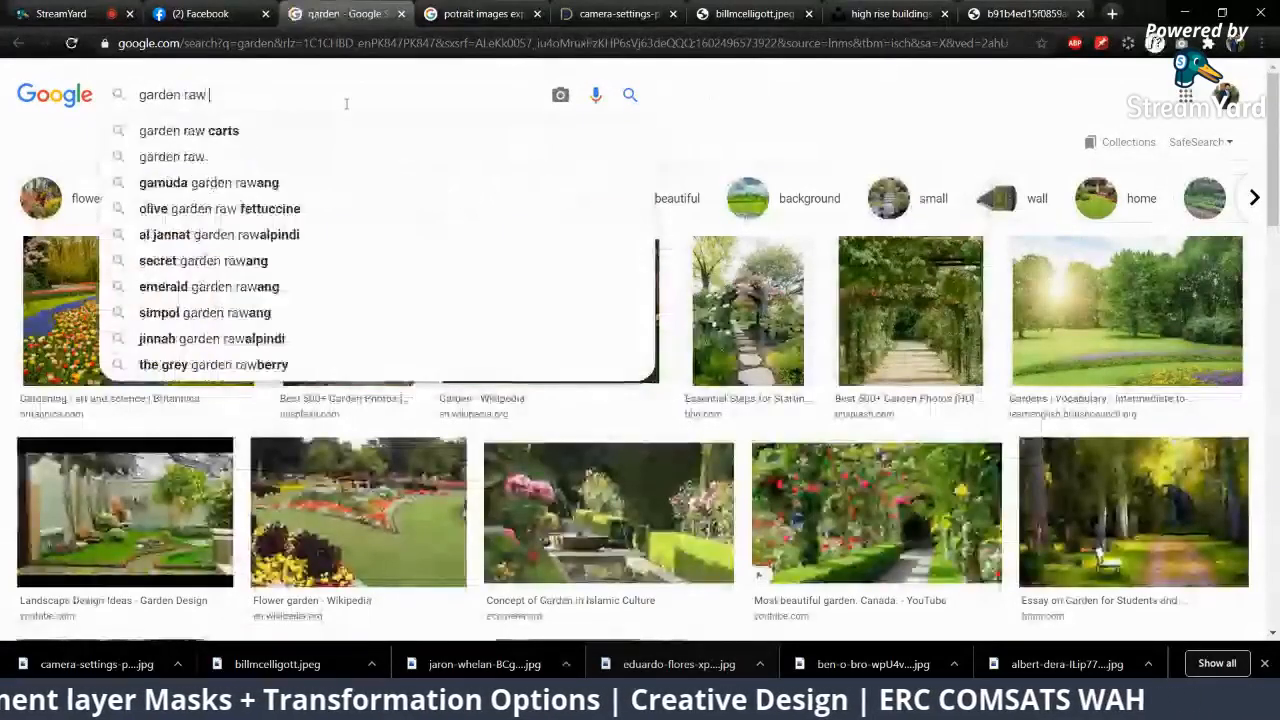
text(image)
key(Return)
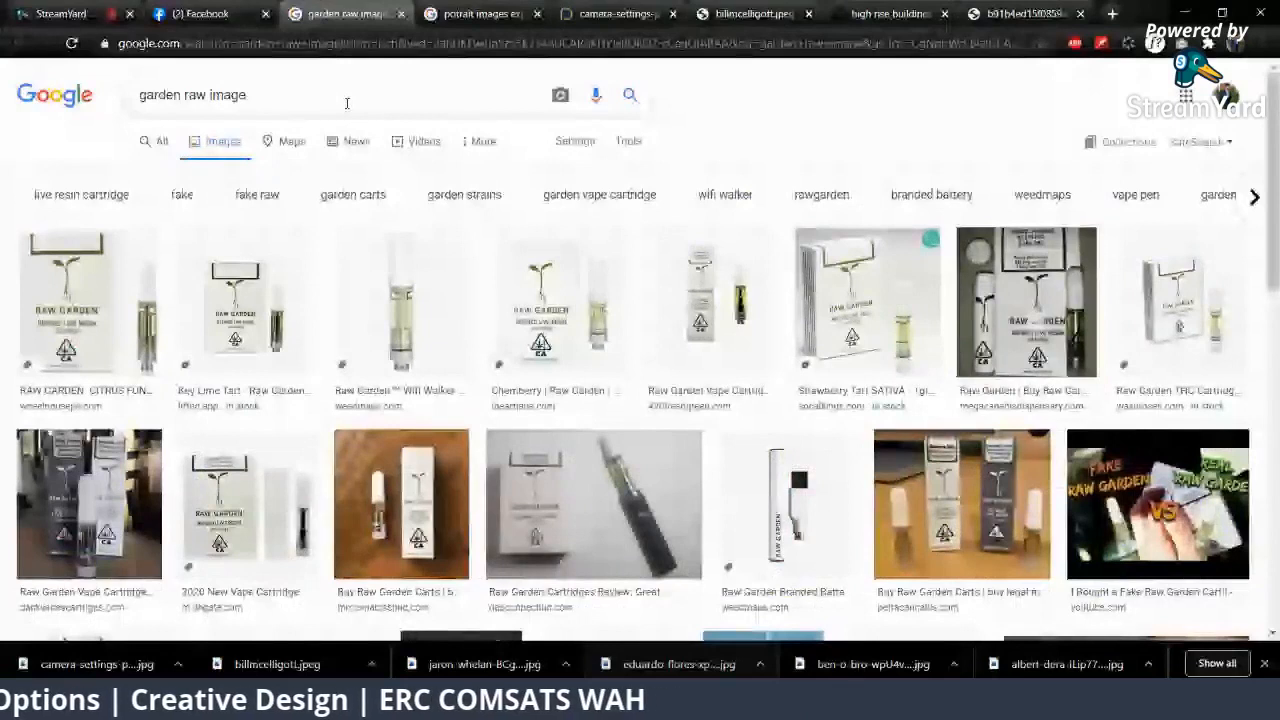
Step: Search for "lawn with flowers image" instead and preview the Front Yard Makeover photo of a house with flower beds
drag(346, 103, 142, 96)
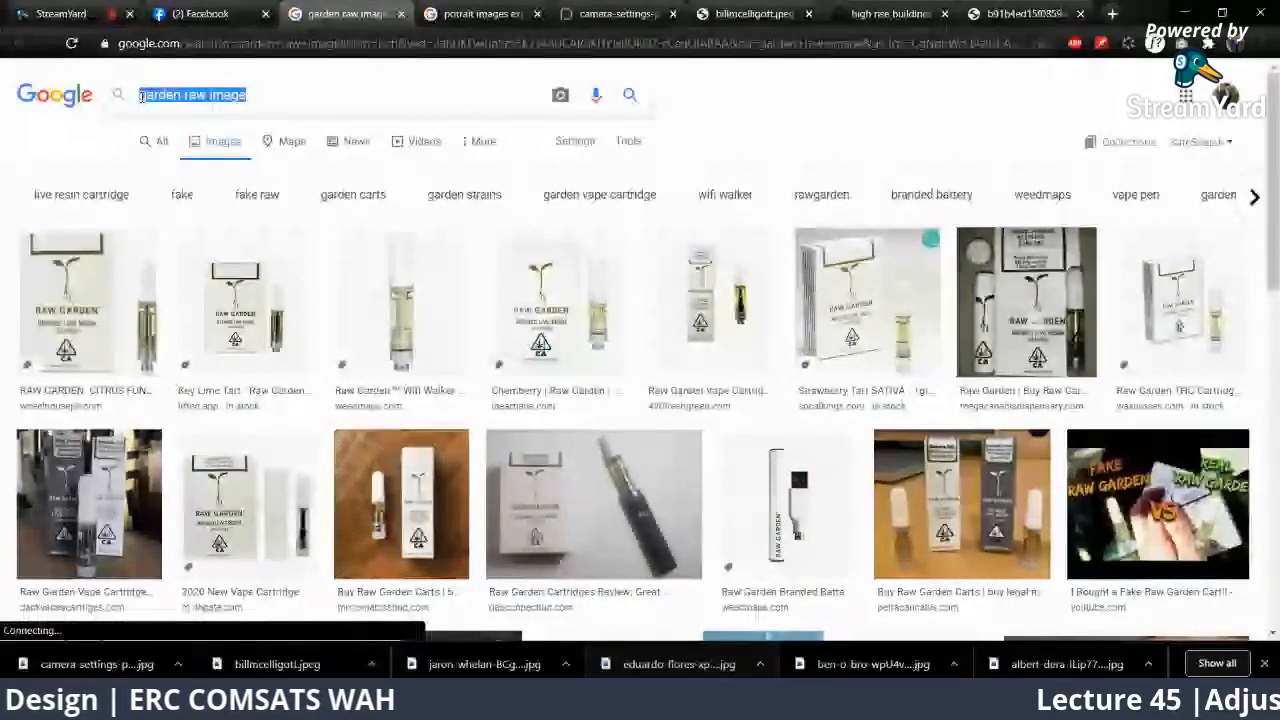
text(lawn with flower)
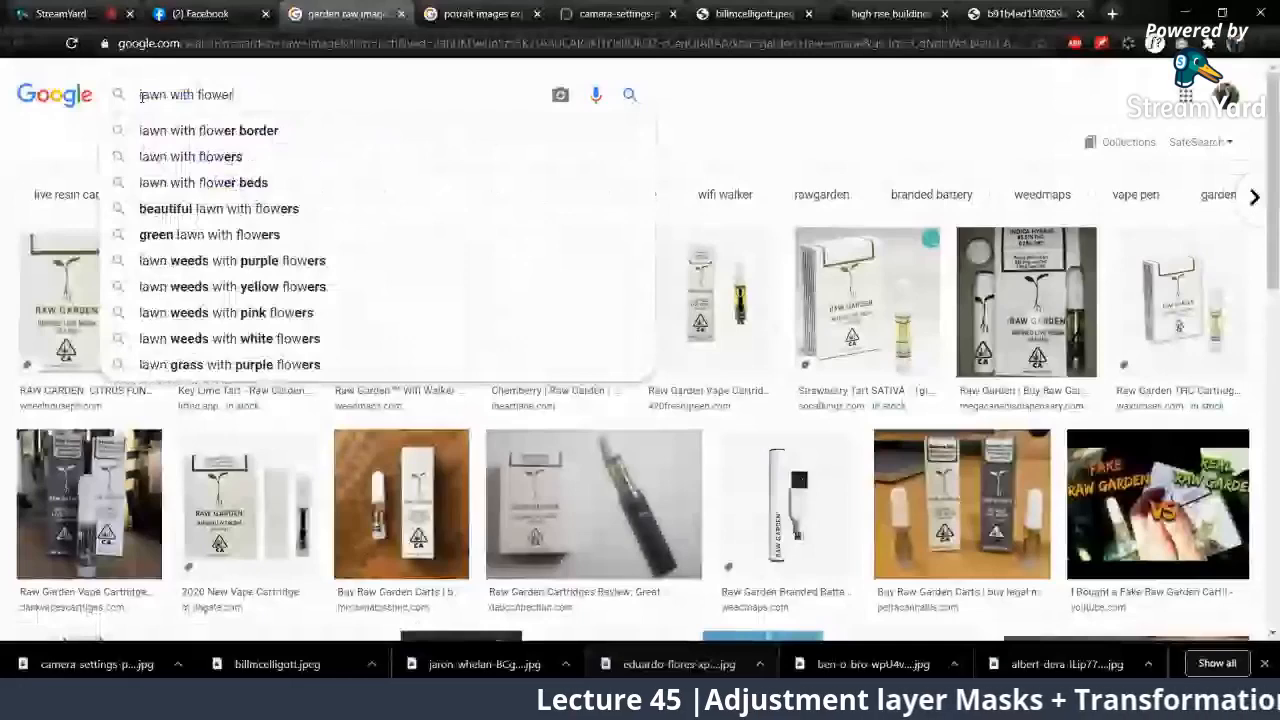
text(s image)
key(Return)
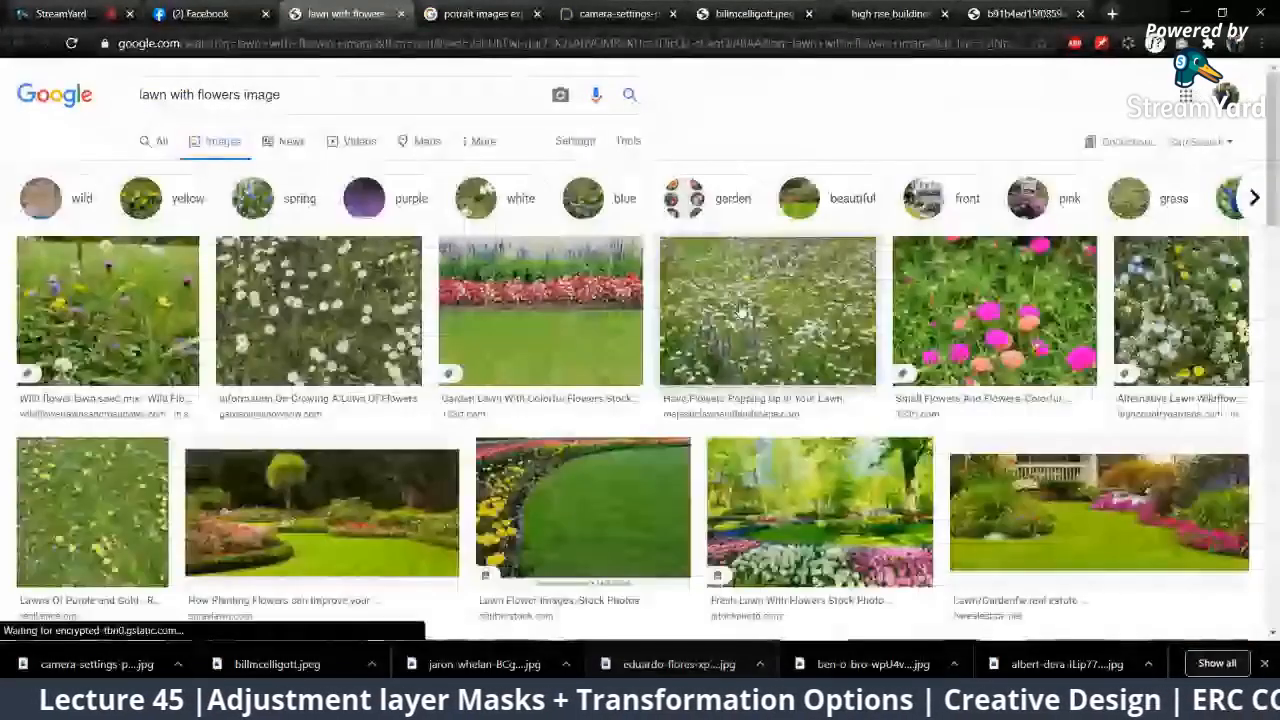
scroll(742, 311, down, 3)
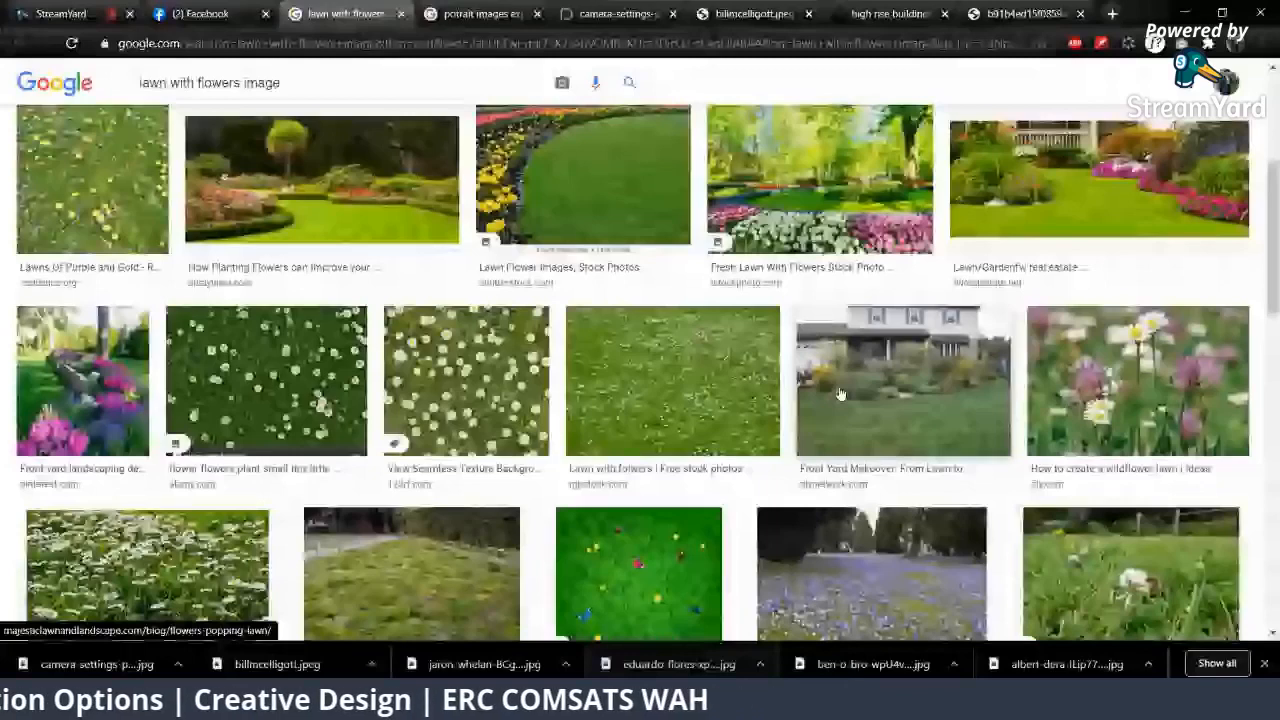
click(840, 393)
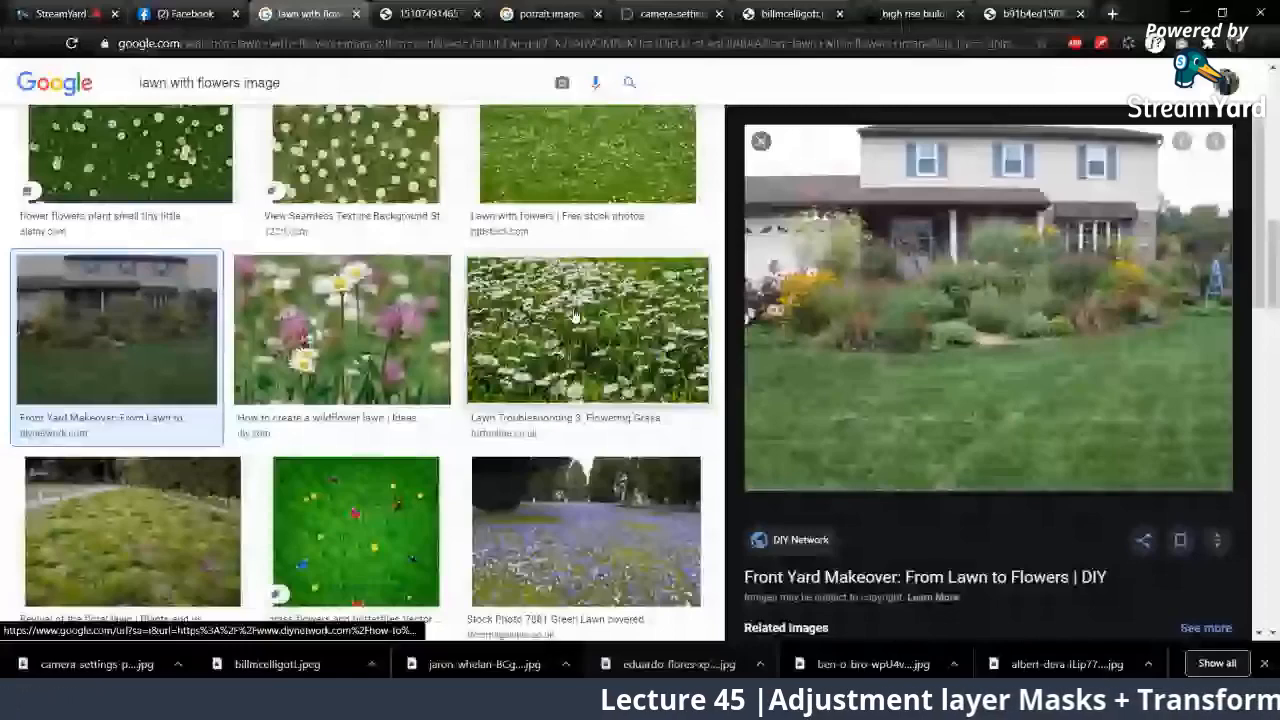
Step: Browse the related images and open the front yard photo with a plain lawn before the house in a new browser tab
scroll(598, 355, down, 6)
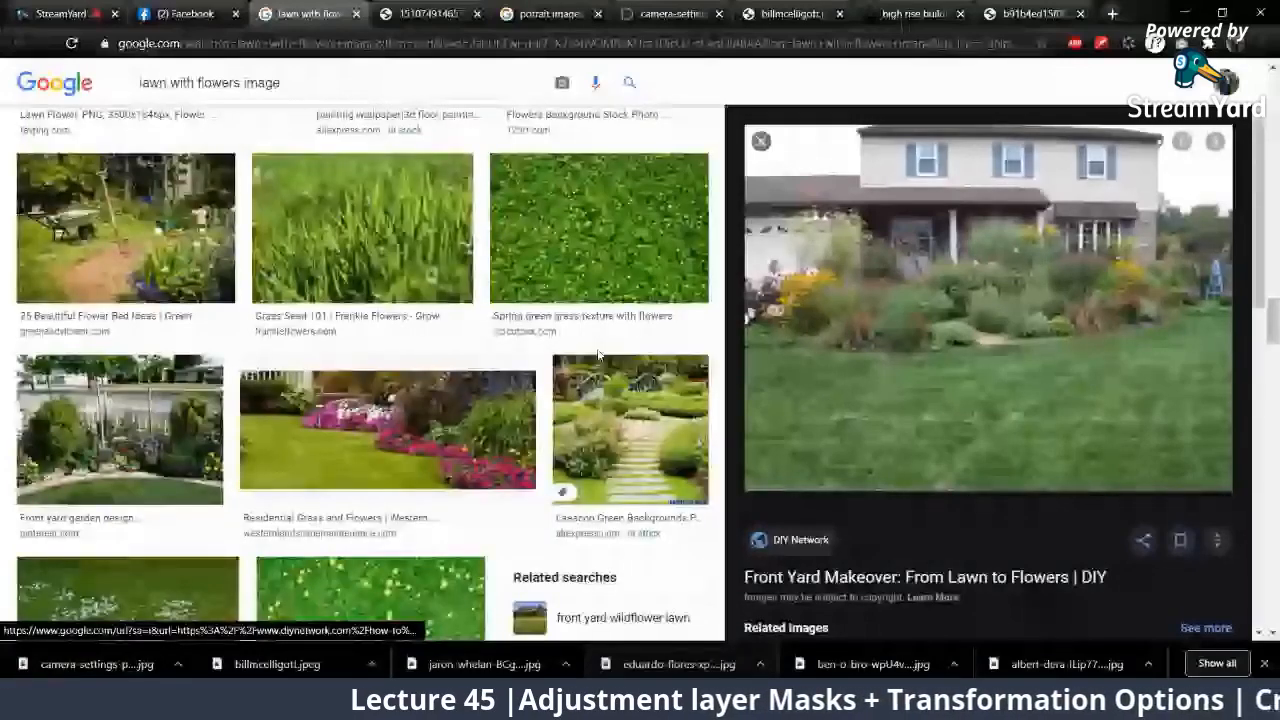
scroll(598, 355, down, 5)
scroll(913, 400, down, 3)
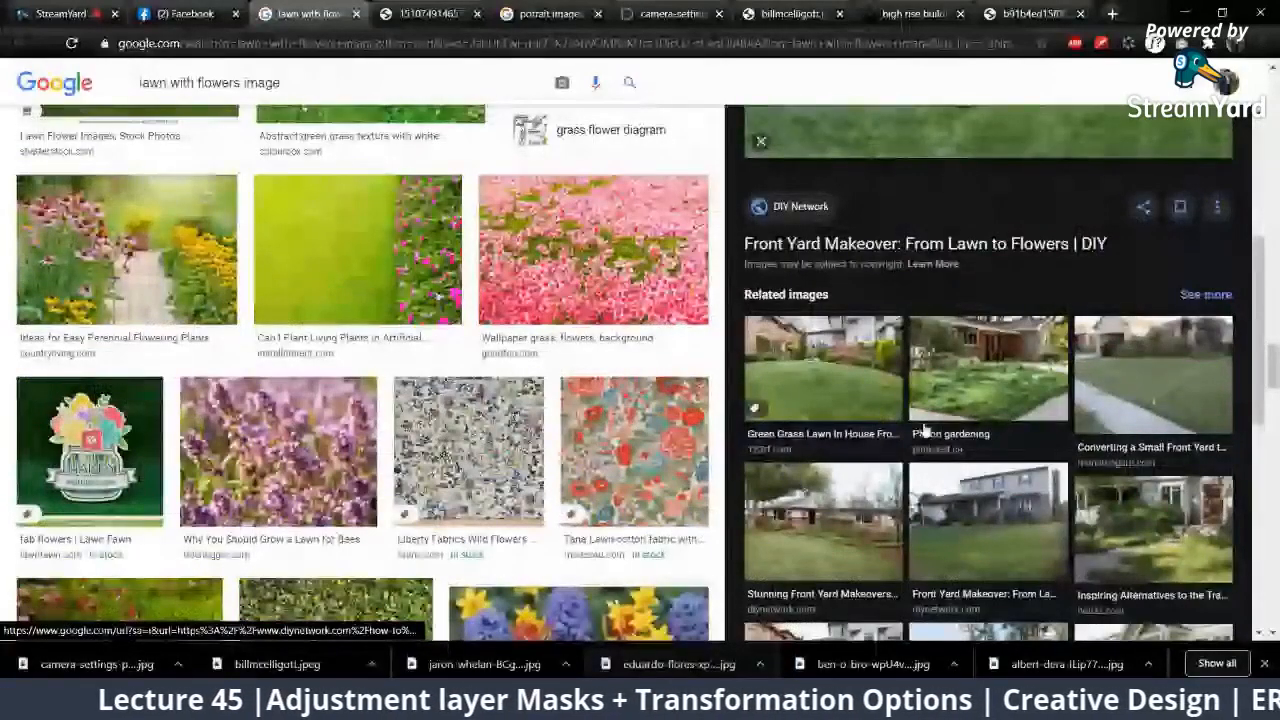
scroll(925, 430, up, 3)
right_click(895, 312)
click(968, 441)
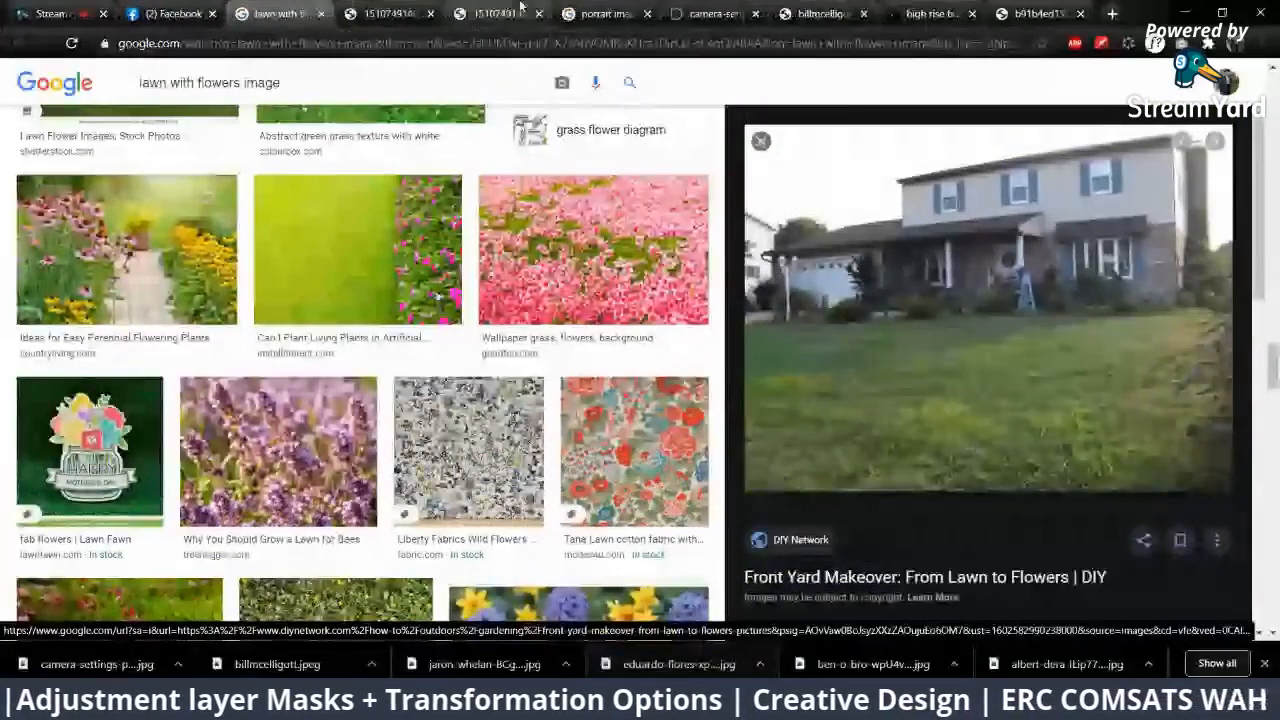
Step: Save the full-size front yard photo as 1510749146687.jpeg and open the downloaded file in Photoshop
click(519, 10)
right_click(622, 319)
click(680, 346)
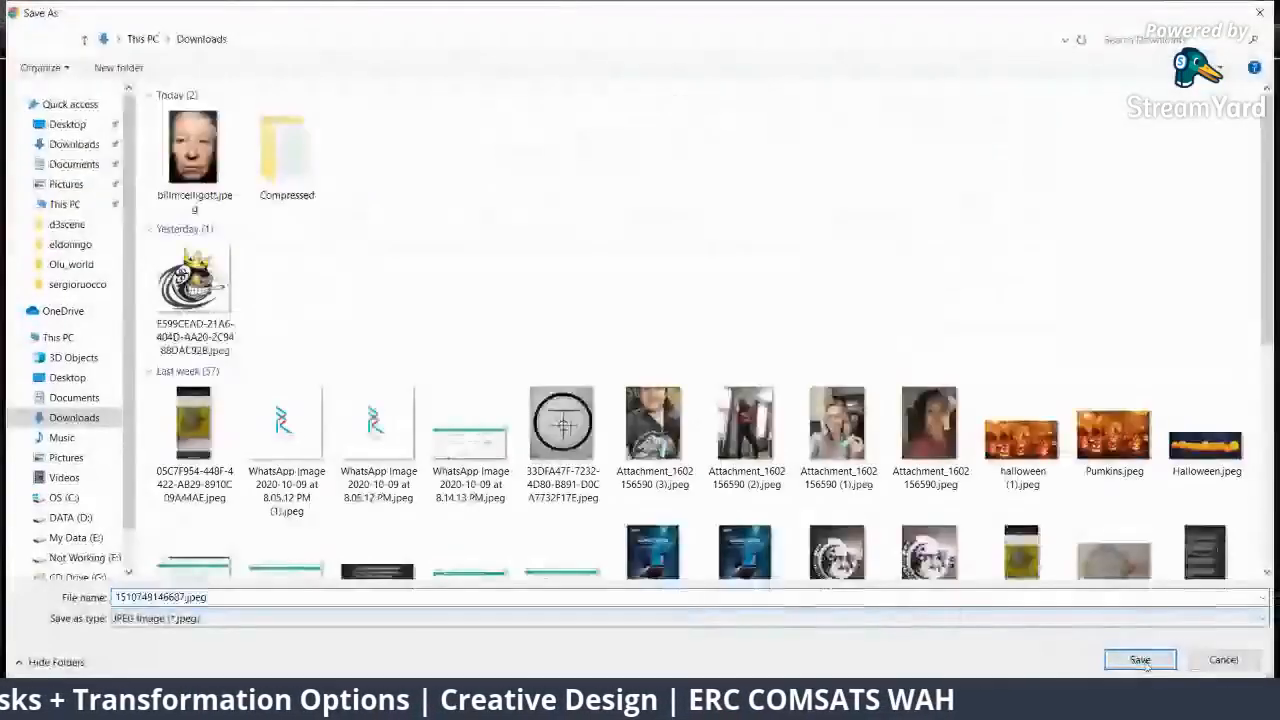
click(1140, 660)
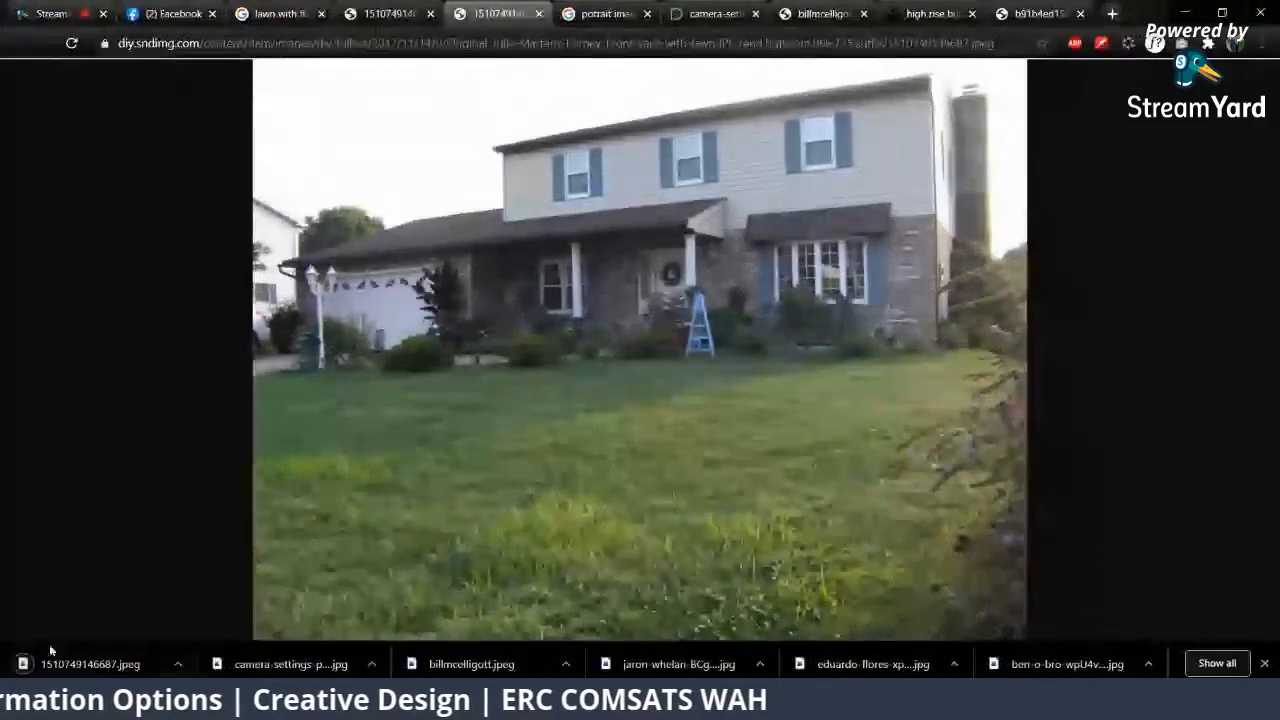
drag(103, 674, 890, 48)
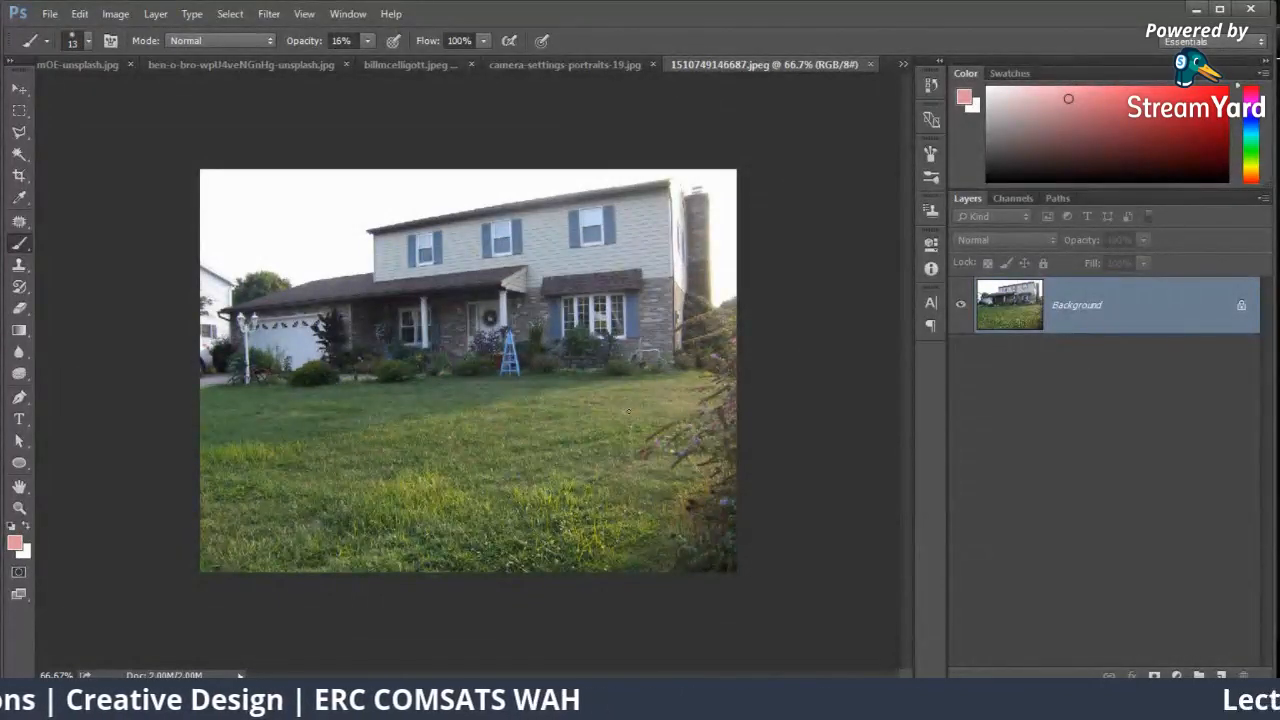
Step: Add a Levels adjustment layer above the house photo with black input 9, midtones 1.24 and a slightly lowered white input
key(ctrl+1)
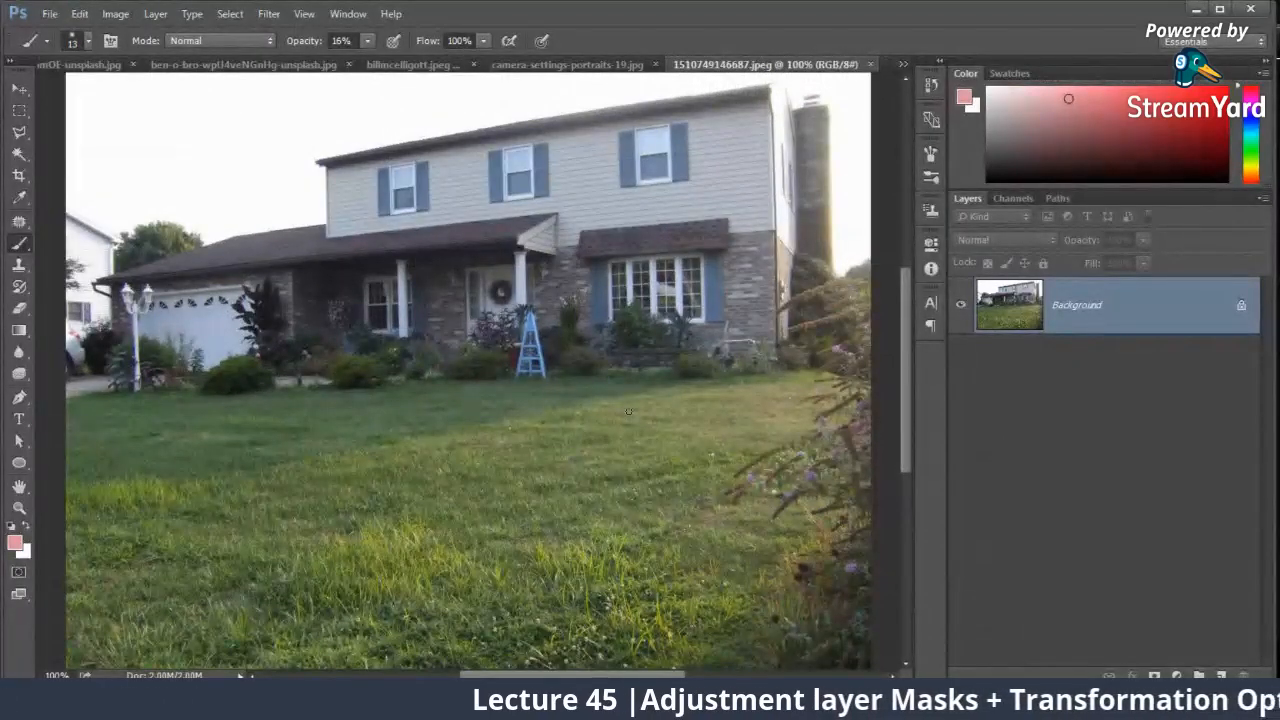
key(ctrl+minus)
key(ctrl+plus)
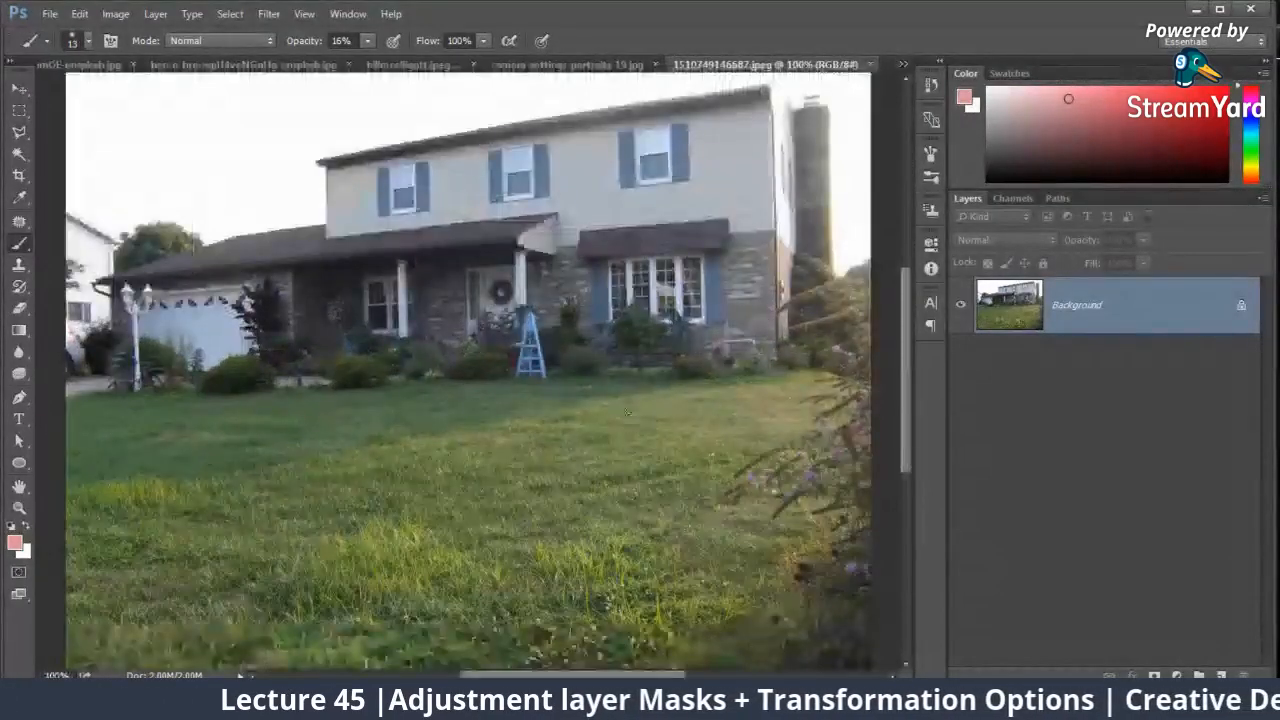
click(1176, 676)
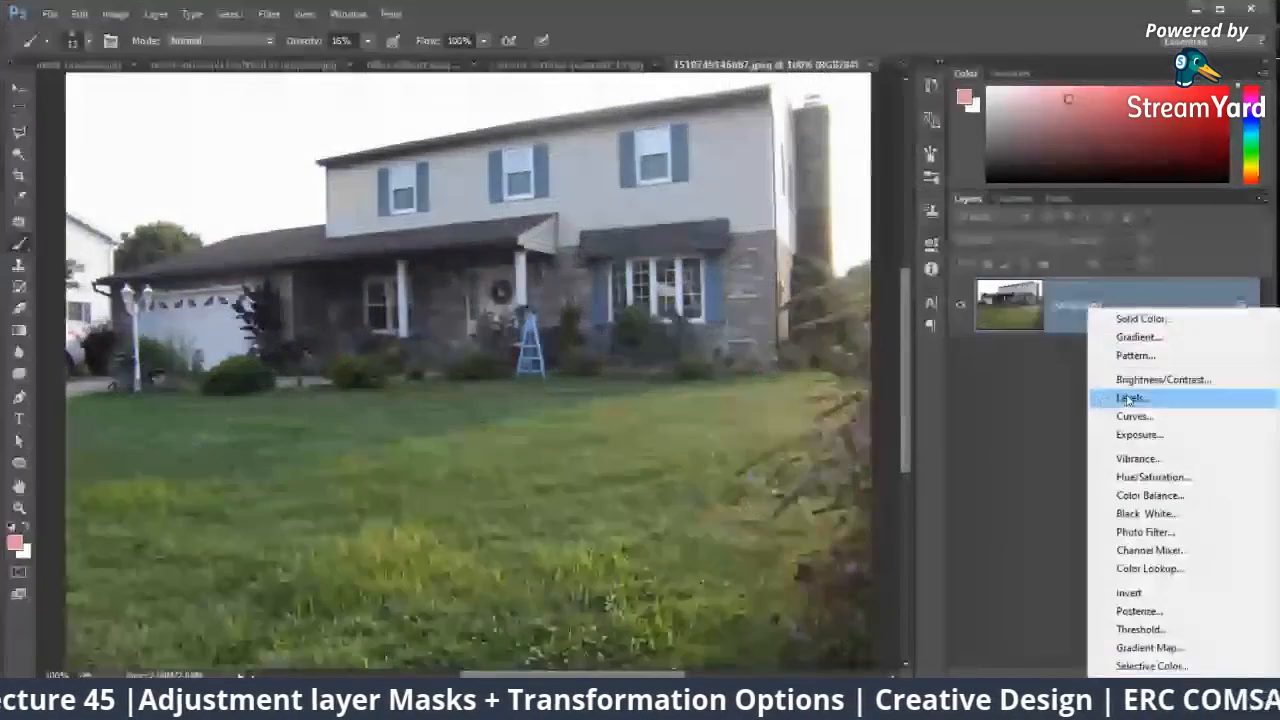
click(1110, 397)
drag(793, 403, 786, 403)
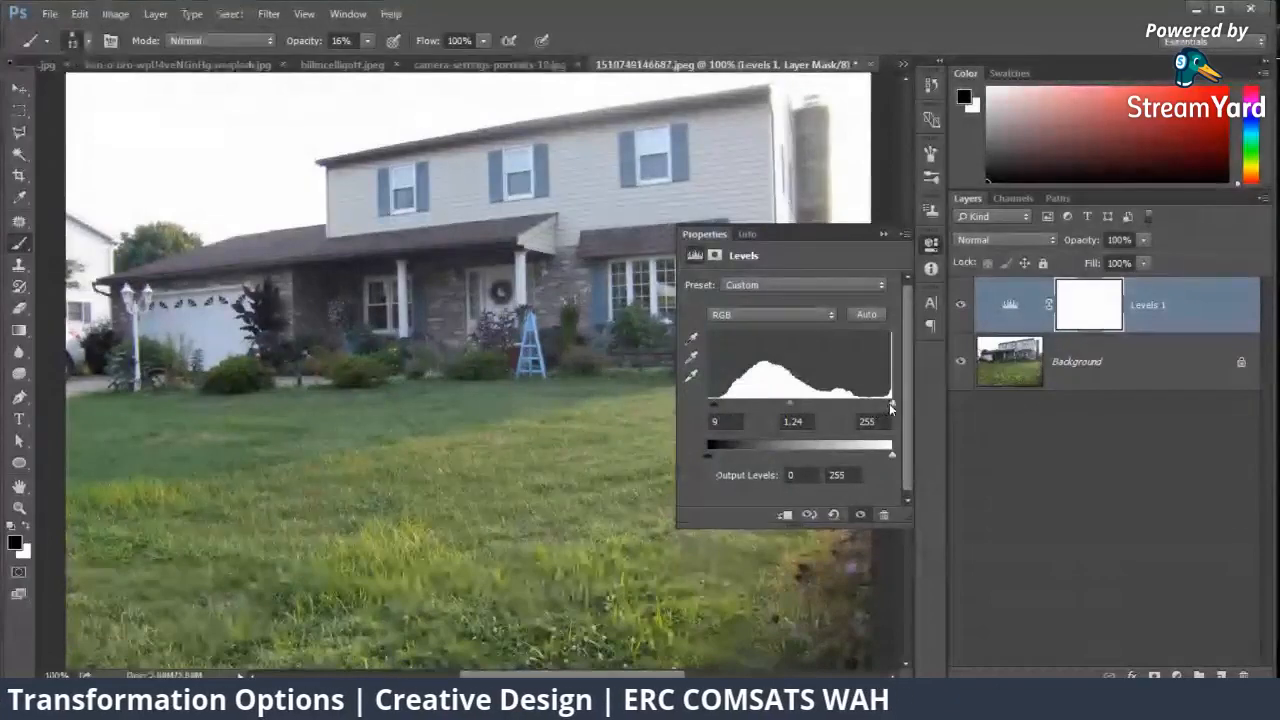
drag(891, 404, 887, 405)
click(930, 243)
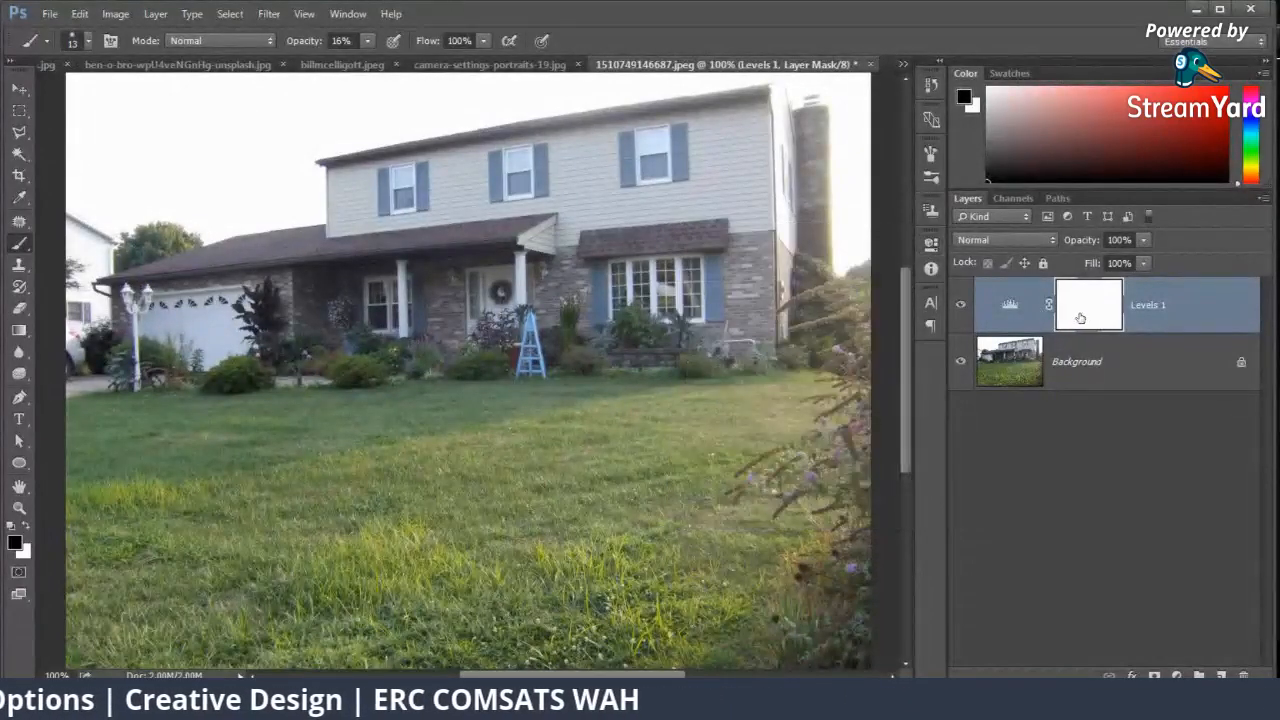
Step: Set the brush size to 111 px for painting on the Levels layer mask
key(ctrl+minus)
right_click(412, 272)
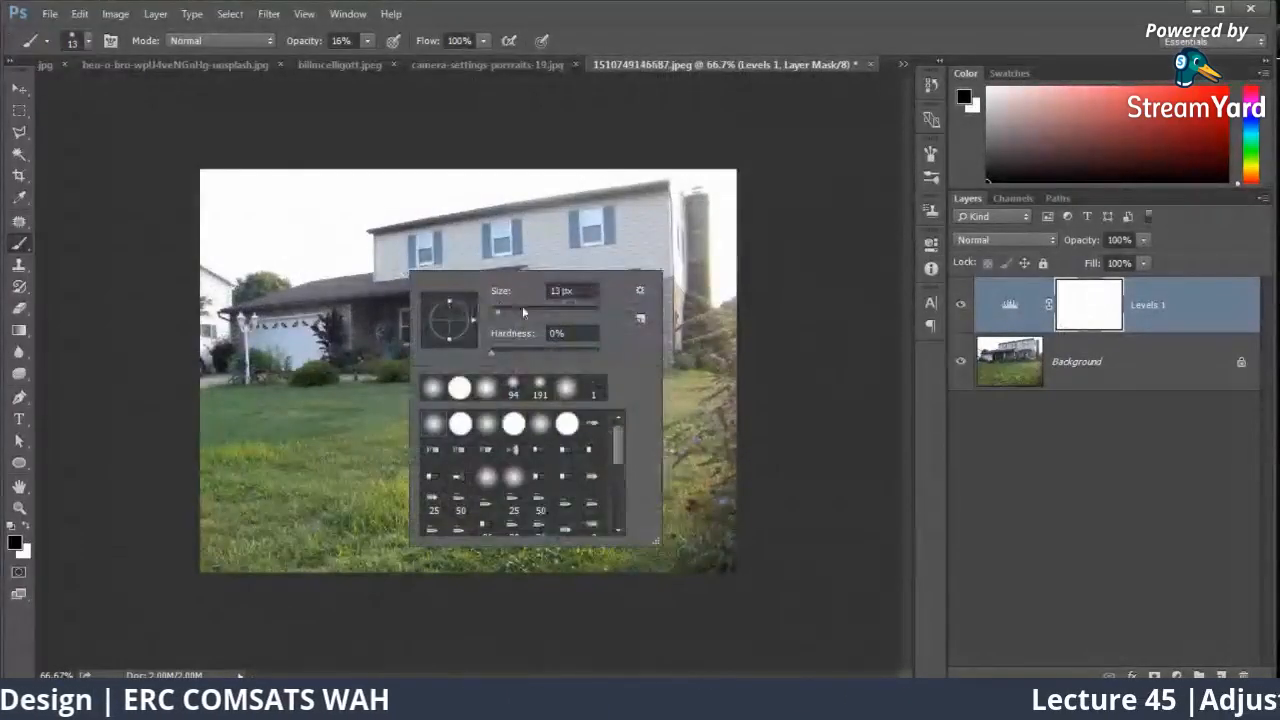
click(570, 290)
text(111)
key(Return)
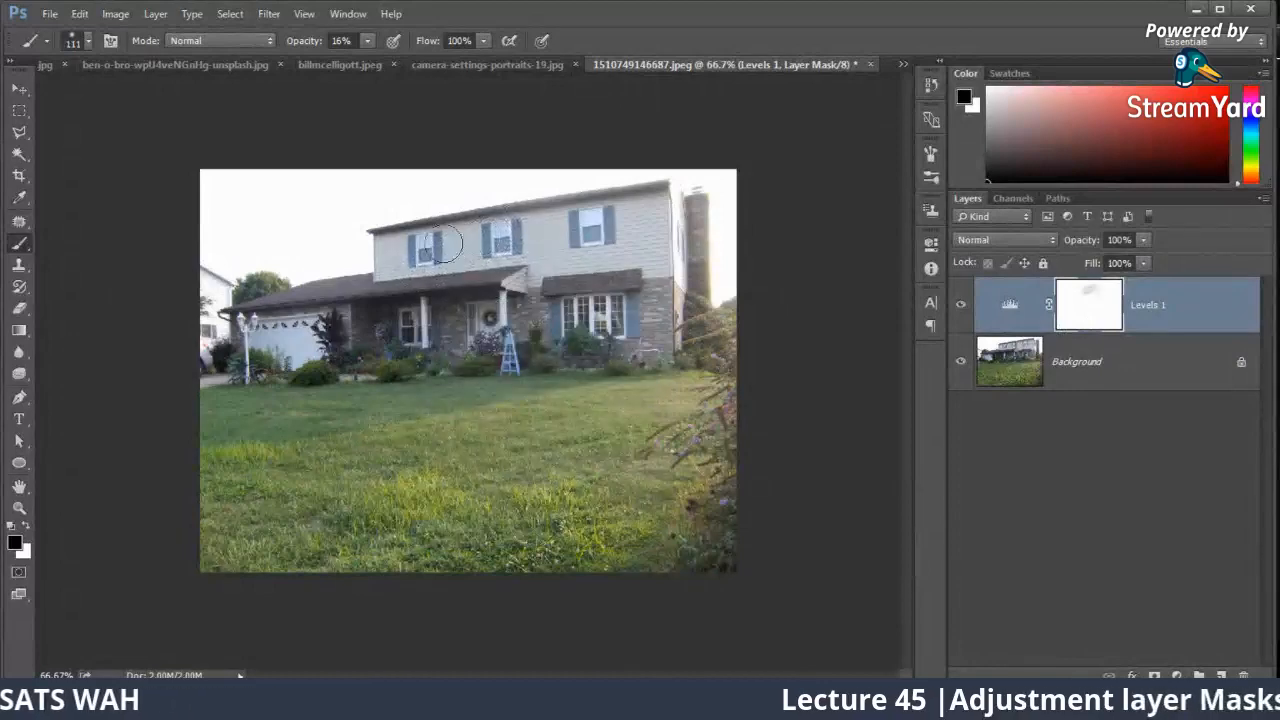
Step: Paint black at 16% opacity over the house's upper floor on the Levels mask and compare the image with the layer hidden and shown
mouse_move(553, 260)
mouse_down()
mouse_move(574, 228)
mouse_move(614, 232)
mouse_move(629, 213)
mouse_move(653, 252)
mouse_move(665, 238)
mouse_move(670, 288)
mouse_up()
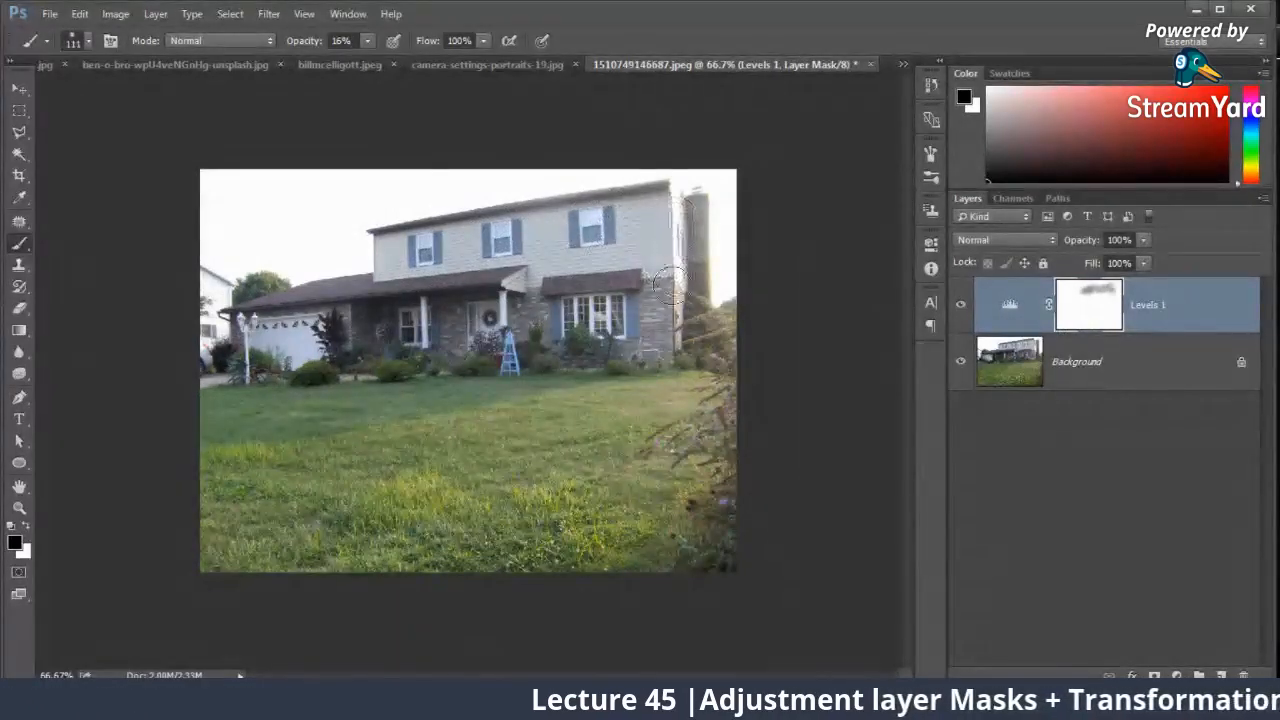
click(962, 307)
click(962, 307)
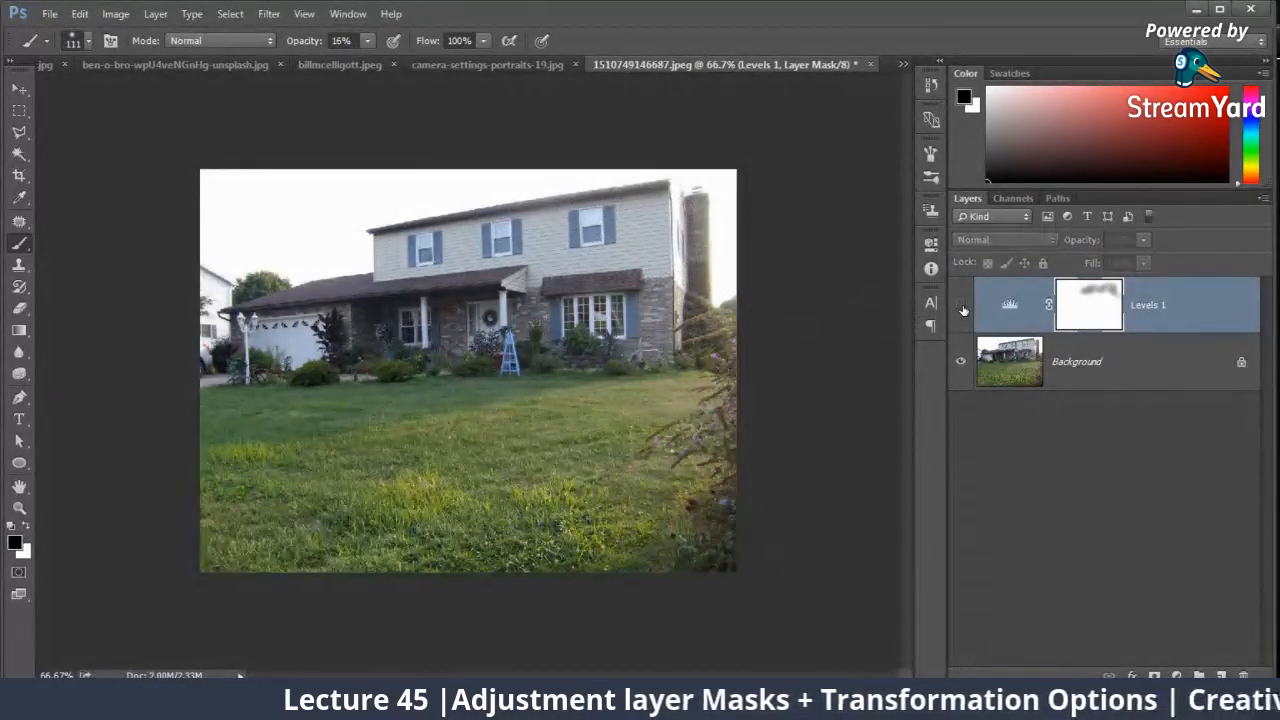
click(962, 307)
Step: Set the brush opacity to 100%, paint the house walls and roof black on the Levels mask, and reduce the brush to 51 px
key(0)
mouse_move(590, 215)
mouse_down()
mouse_move(413, 255)
mouse_move(636, 227)
mouse_move(662, 244)
mouse_move(662, 297)
mouse_move(468, 266)
mouse_up()
mouse_move(348, 277)
mouse_down()
mouse_move(390, 255)
mouse_move(235, 311)
mouse_up()
right_click(390, 255)
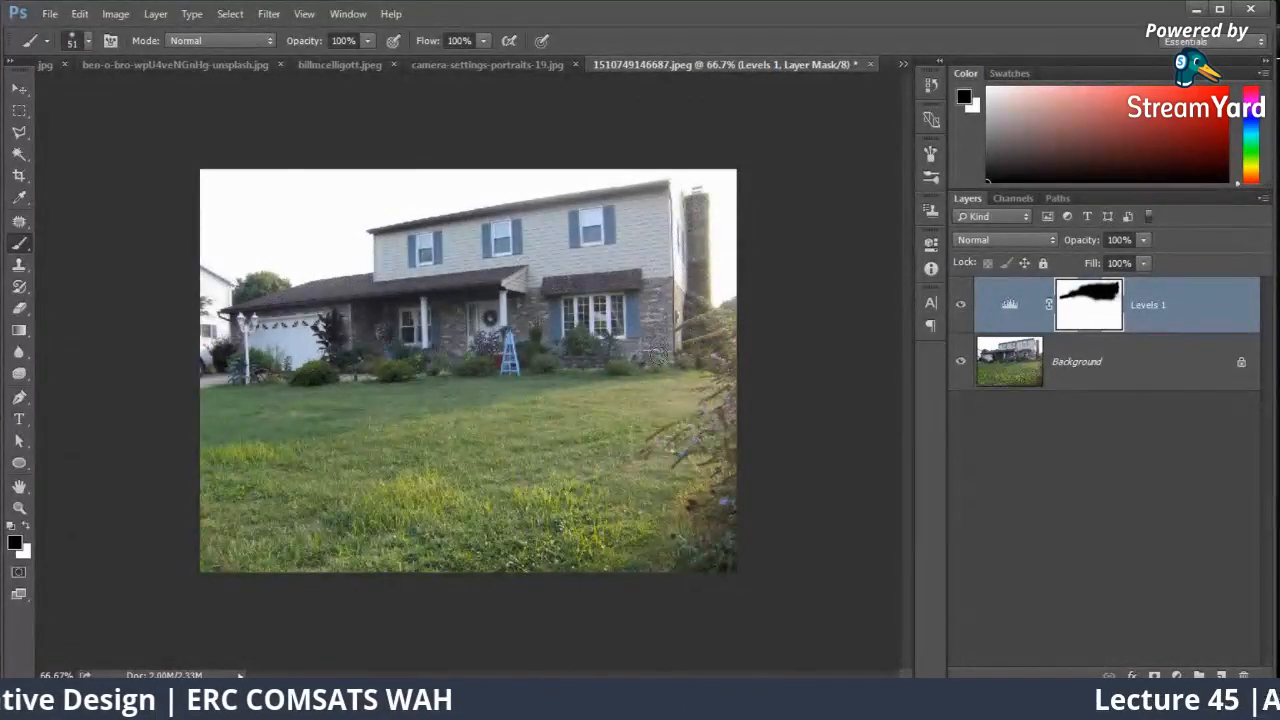
click(962, 305)
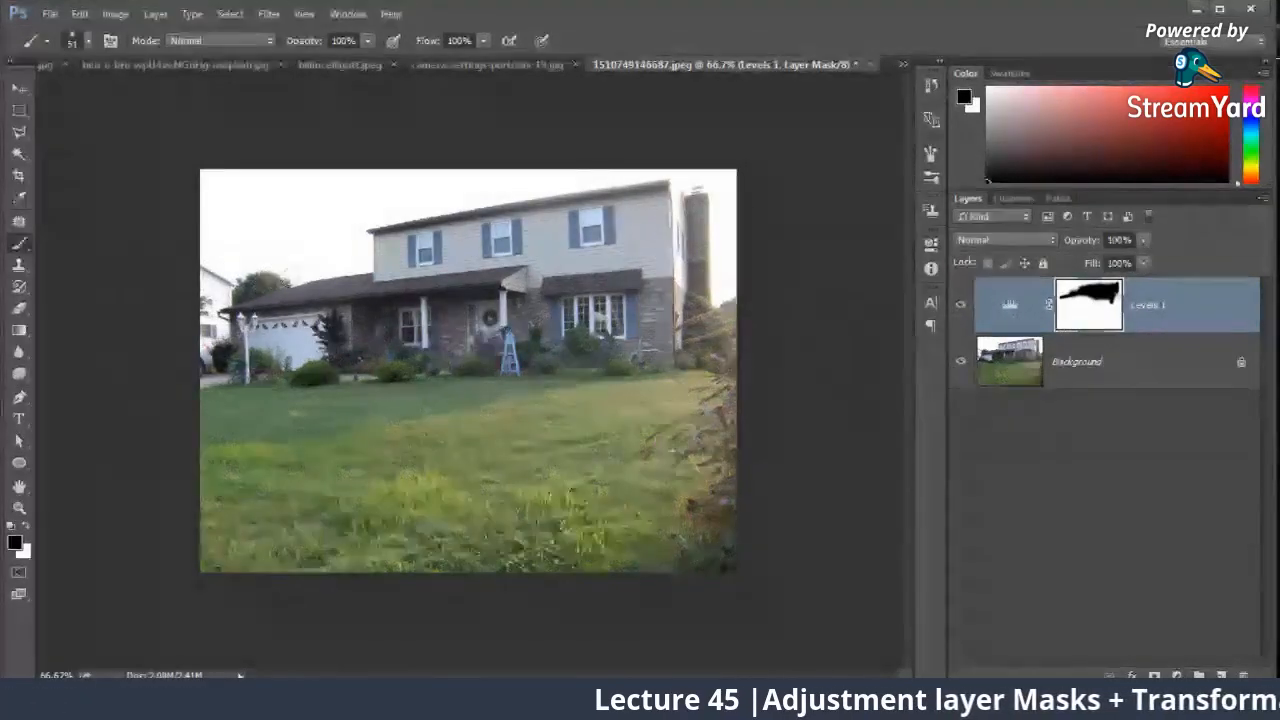
Step: Add a Curves adjustment layer above Levels and paint its mask black over the house walls, chimney and garage roof
click(1177, 677)
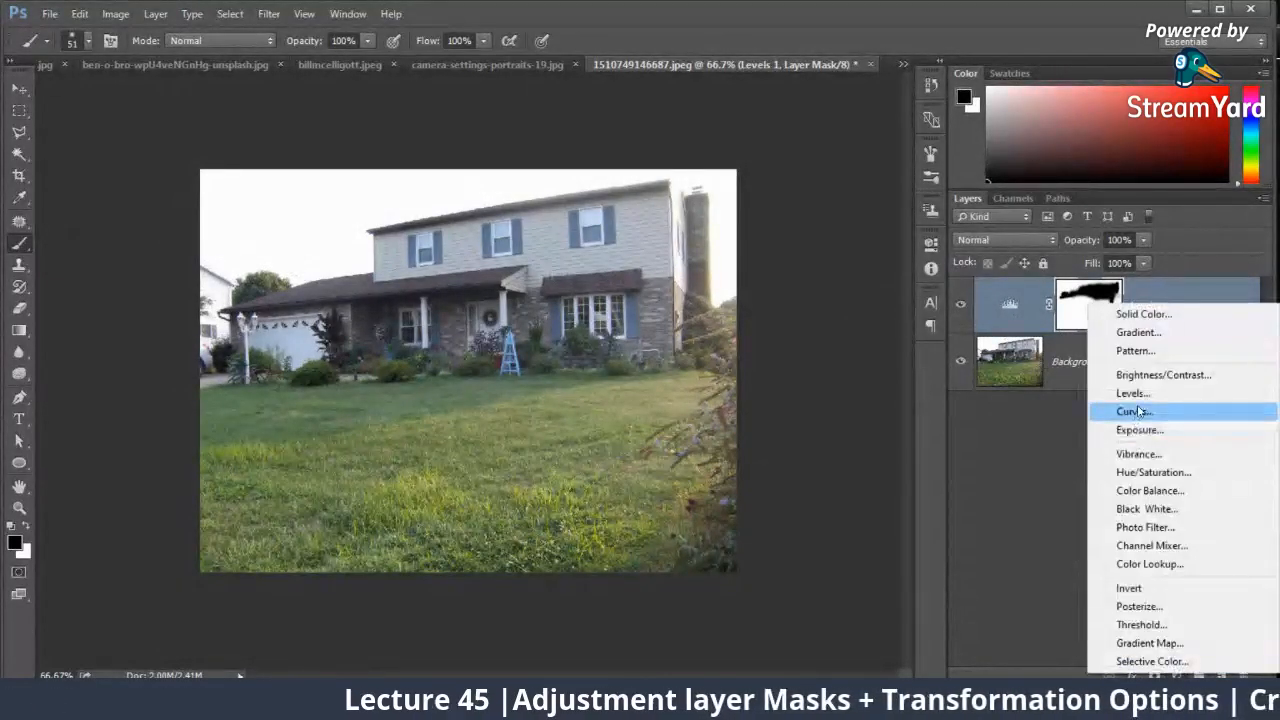
click(1105, 409)
drag(806, 400, 802, 396)
click(885, 234)
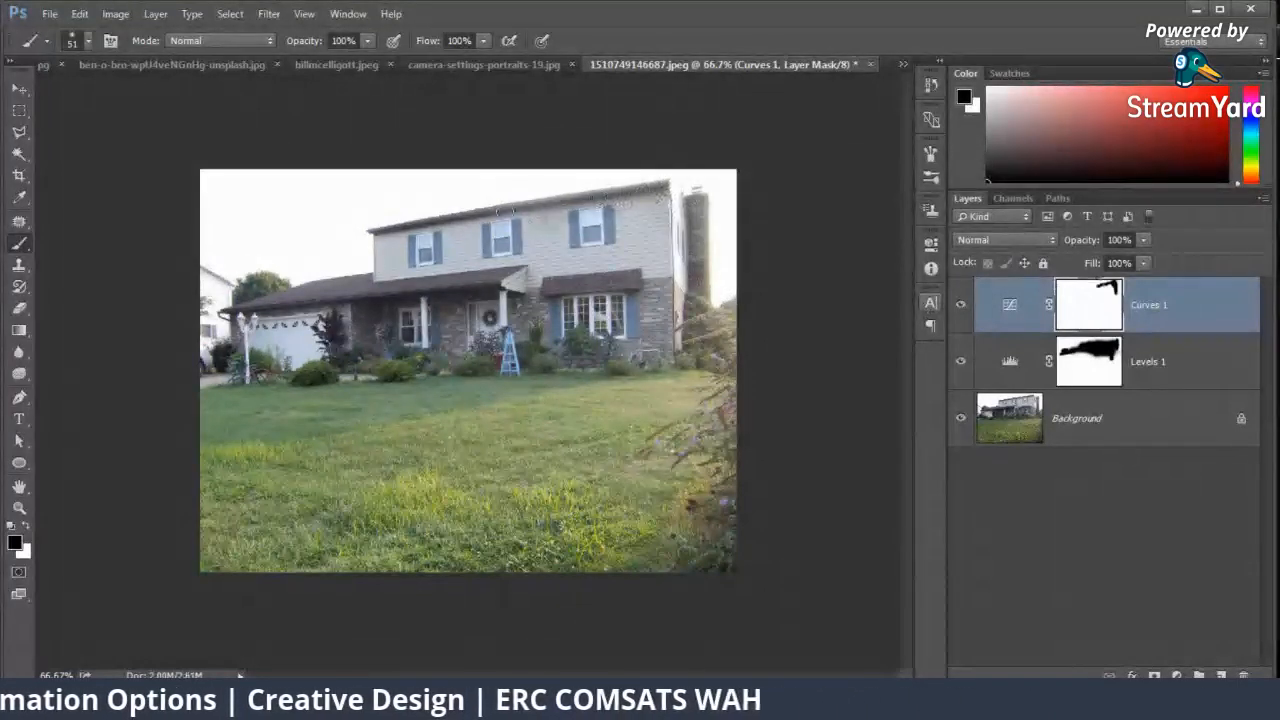
mouse_move(505, 211)
mouse_down()
mouse_move(584, 213)
mouse_move(395, 234)
mouse_move(698, 200)
mouse_move(454, 283)
mouse_move(697, 280)
mouse_up()
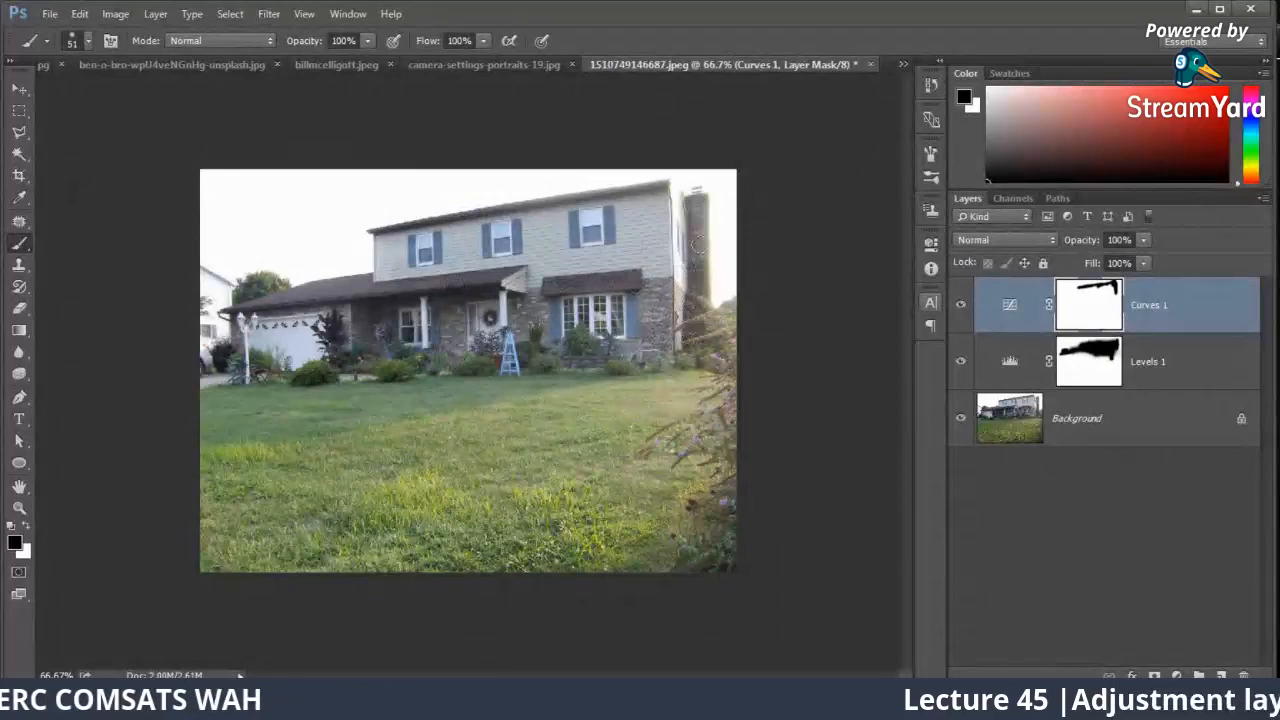
mouse_move(586, 292)
mouse_down()
mouse_move(547, 330)
mouse_move(517, 327)
mouse_move(522, 312)
mouse_move(461, 305)
mouse_move(459, 337)
mouse_move(450, 283)
mouse_move(303, 292)
mouse_move(240, 307)
mouse_move(253, 340)
mouse_up()
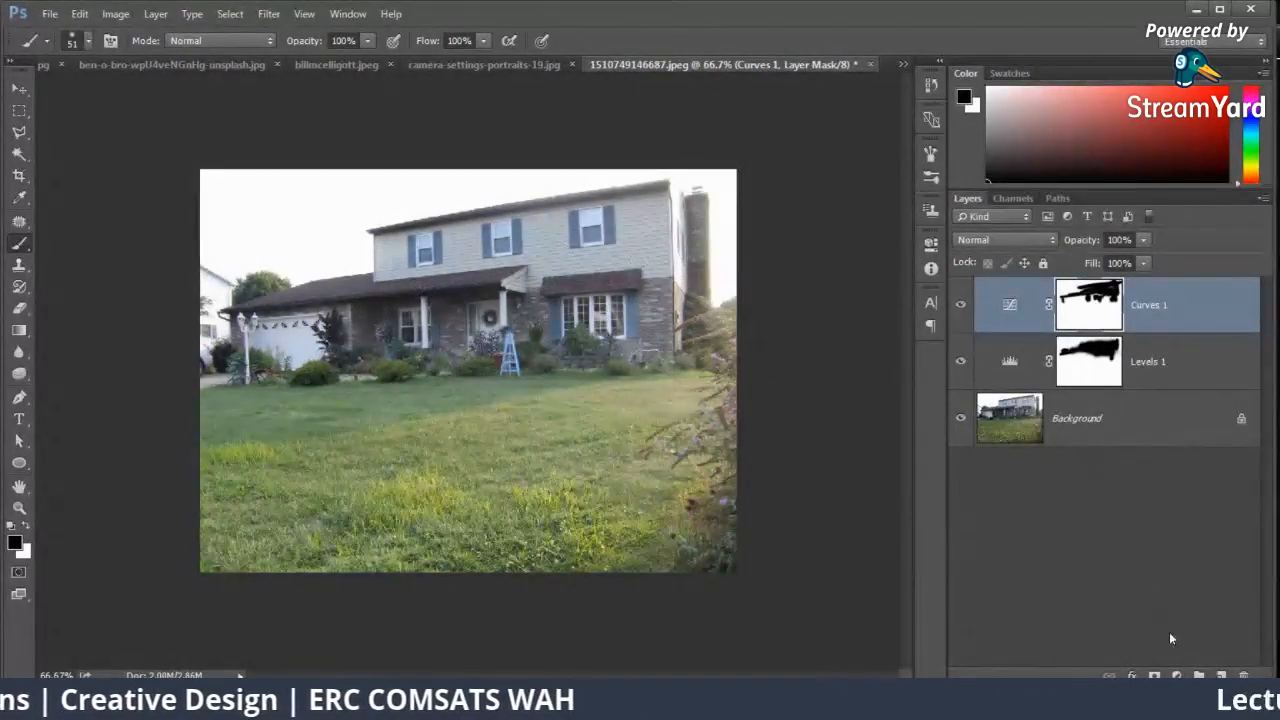
Step: Add a Vibrance adjustment layer with vibrance +11 and saturation +6
click(1176, 676)
click(1143, 456)
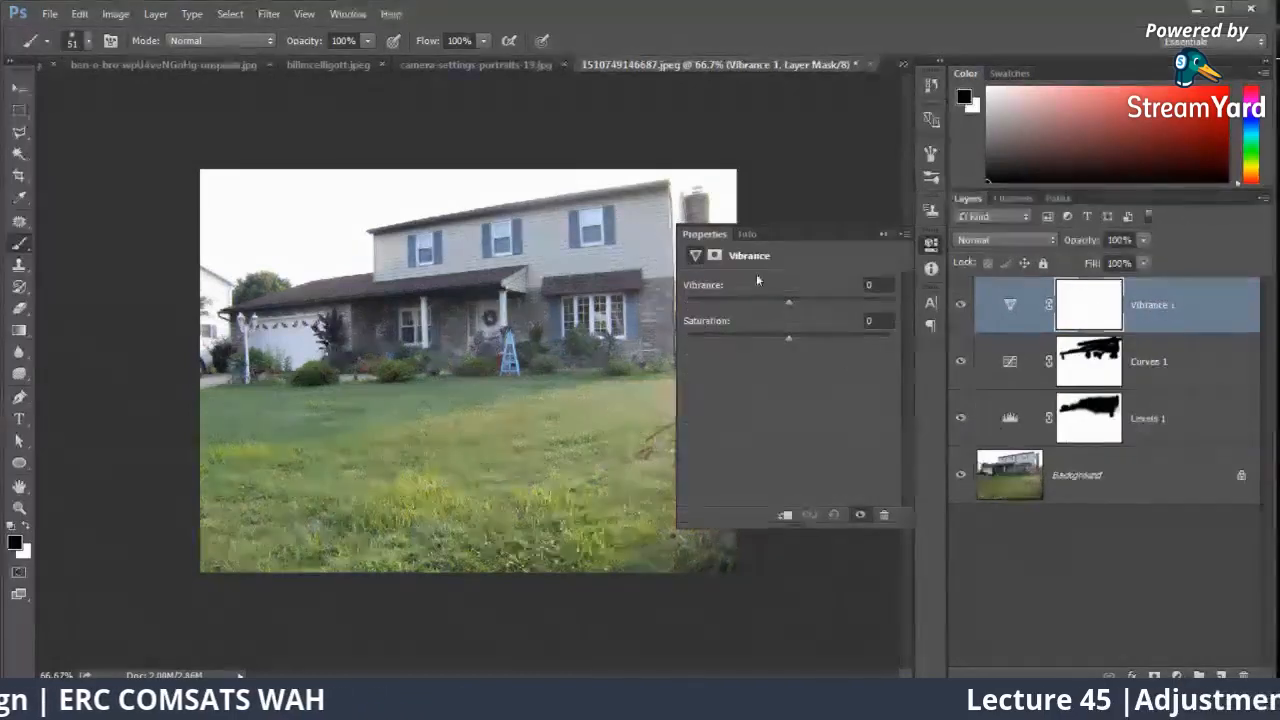
drag(789, 301, 940, 300)
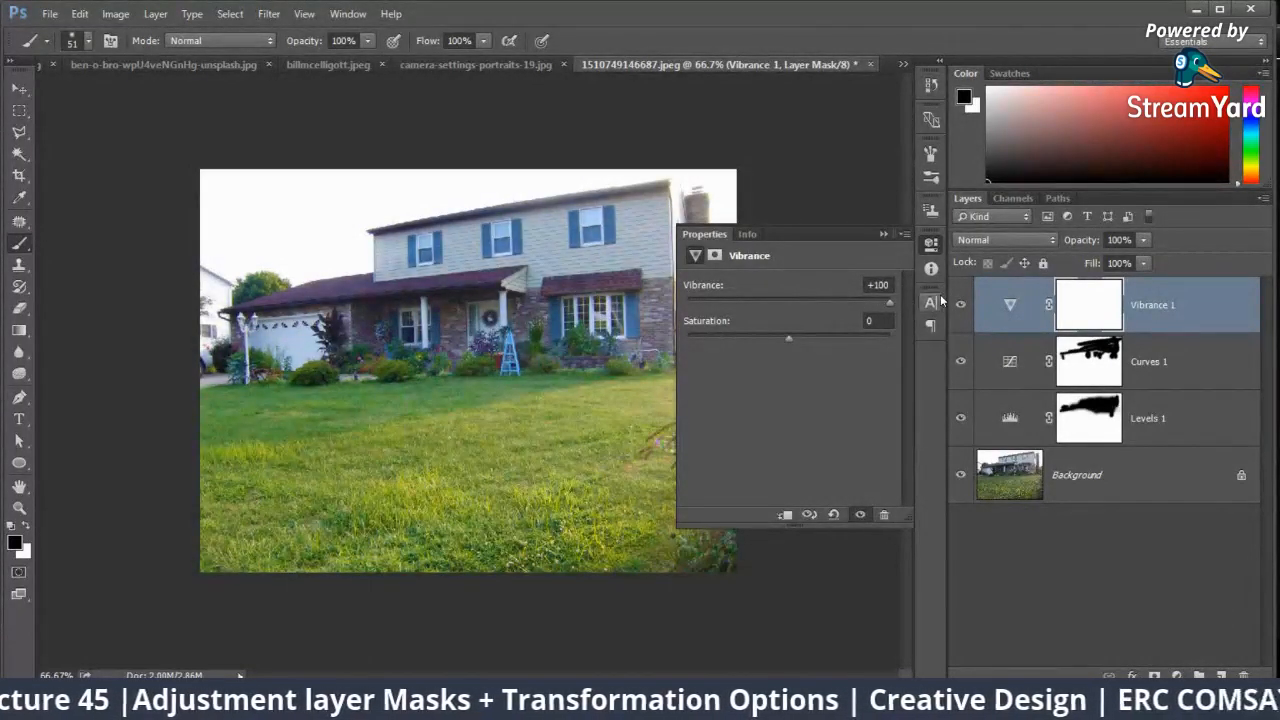
click(802, 302)
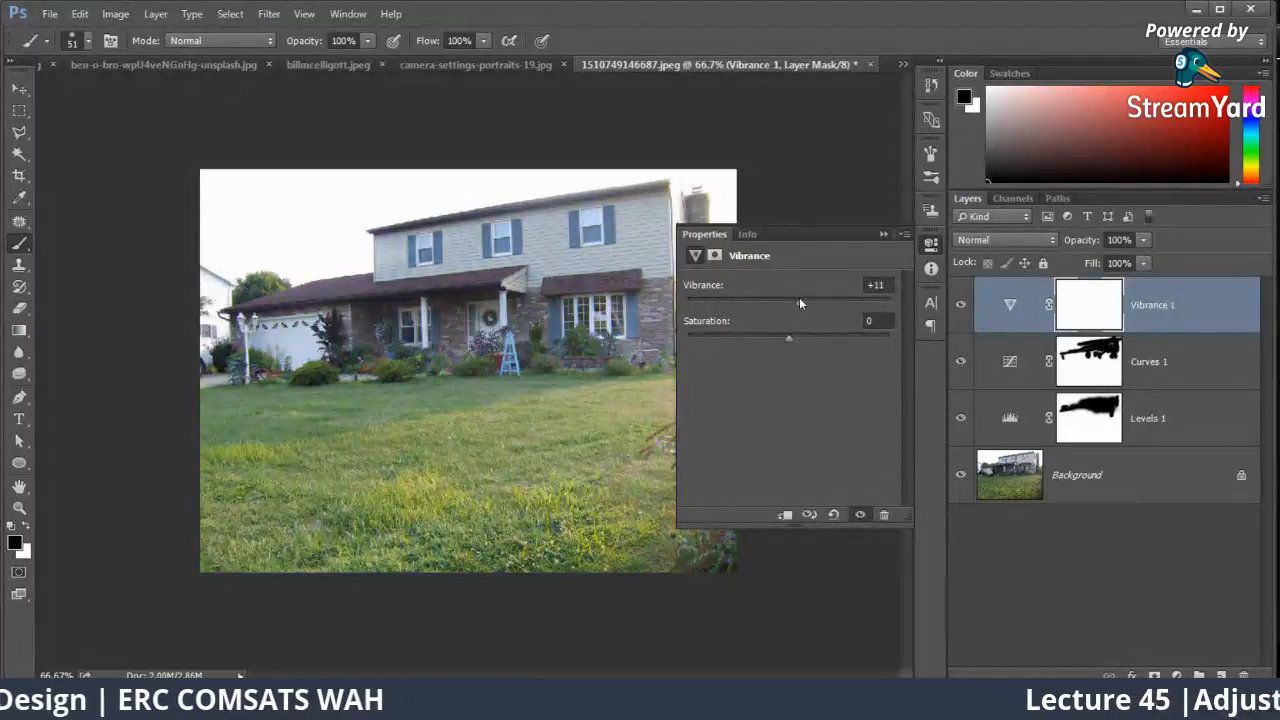
click(790, 337)
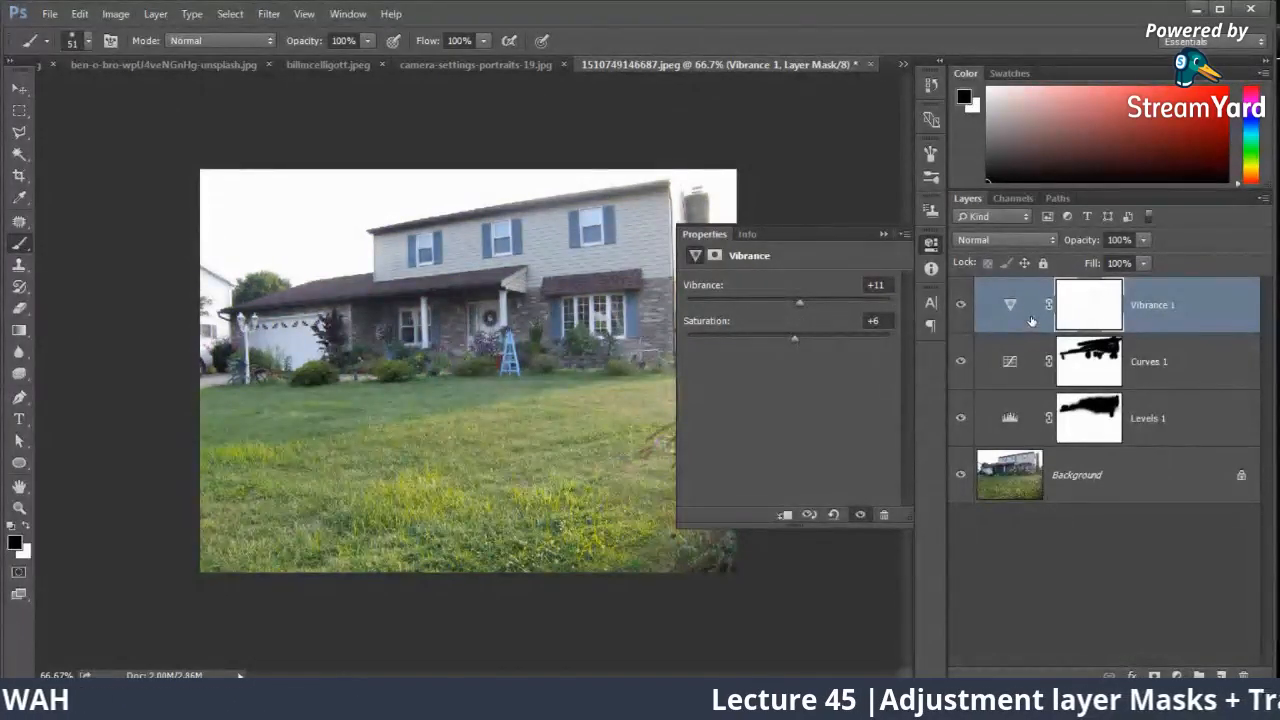
Step: Add a Hue/Saturation adjustment layer with hue +12 and saturation +8, and compare the photo with all adjustment layers hidden and shown
click(1176, 676)
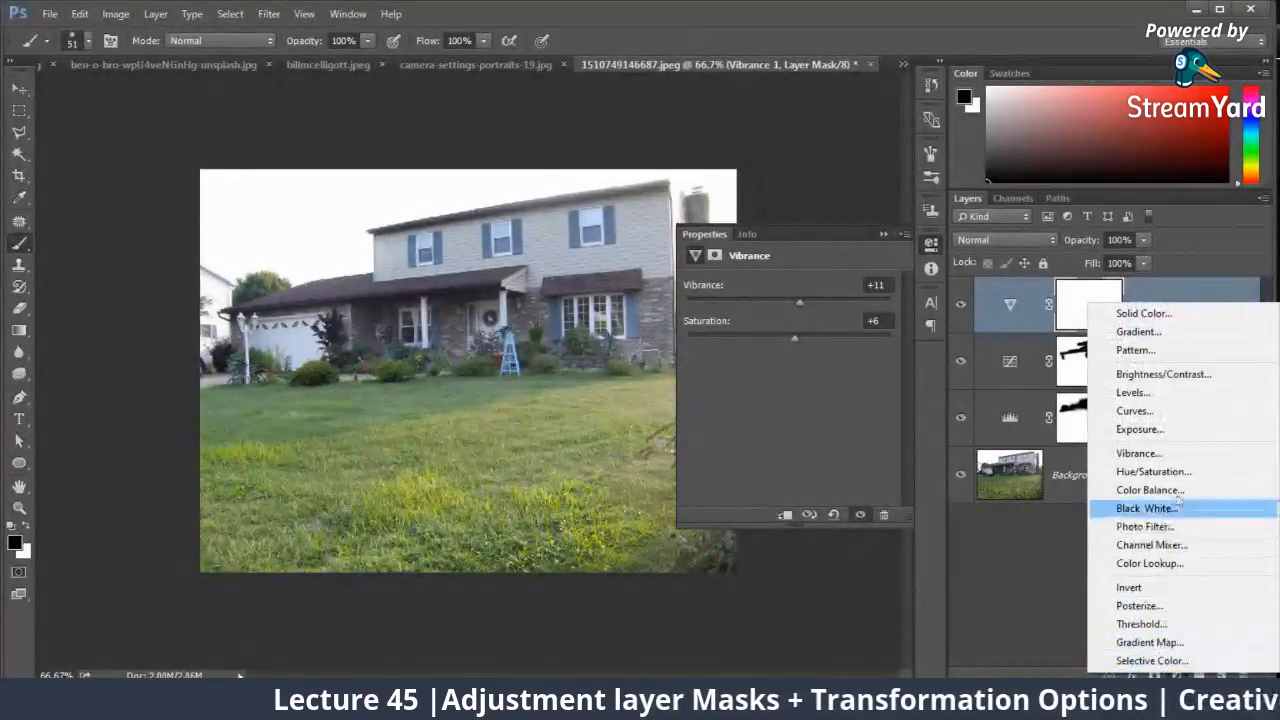
click(1190, 470)
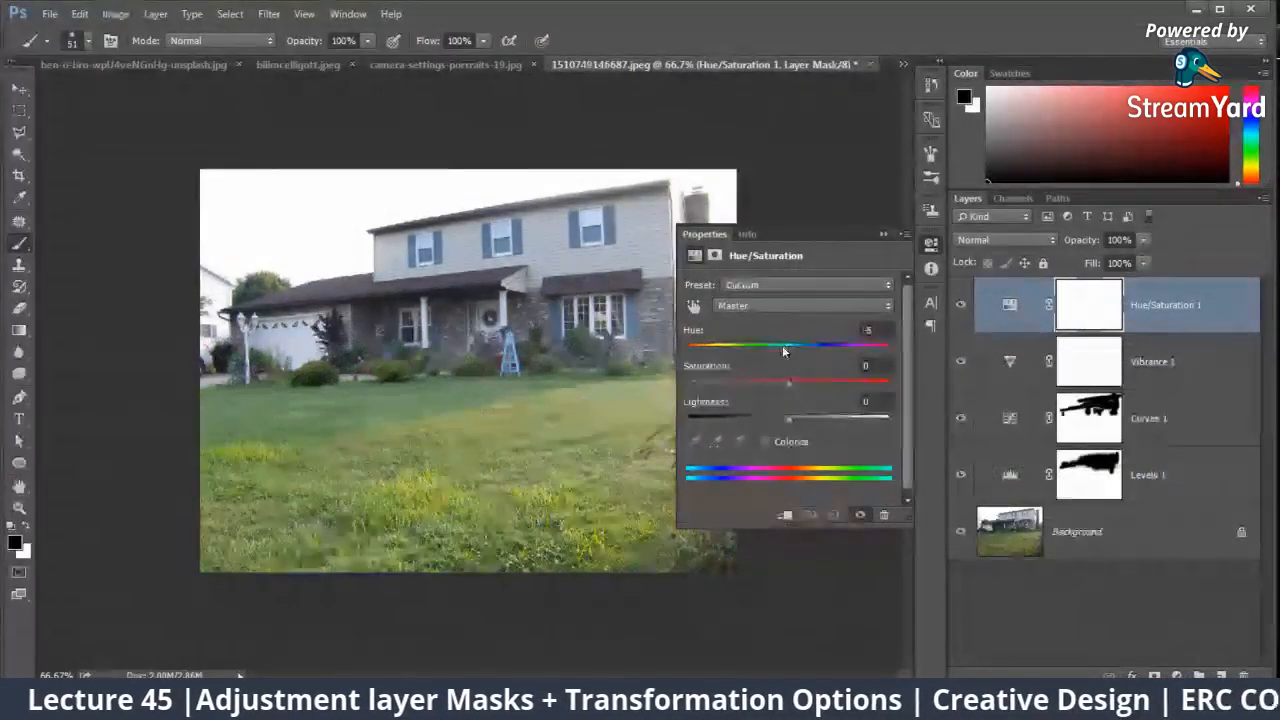
drag(788, 349, 798, 386)
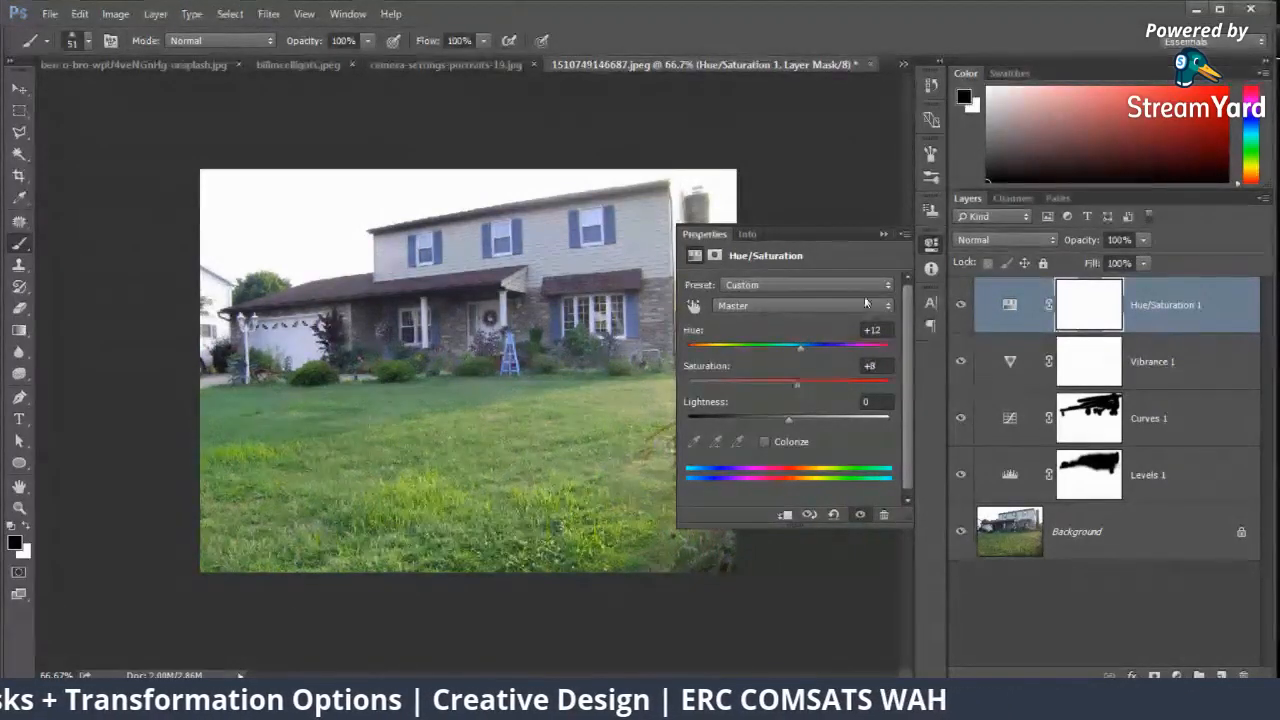
click(883, 234)
click(959, 310)
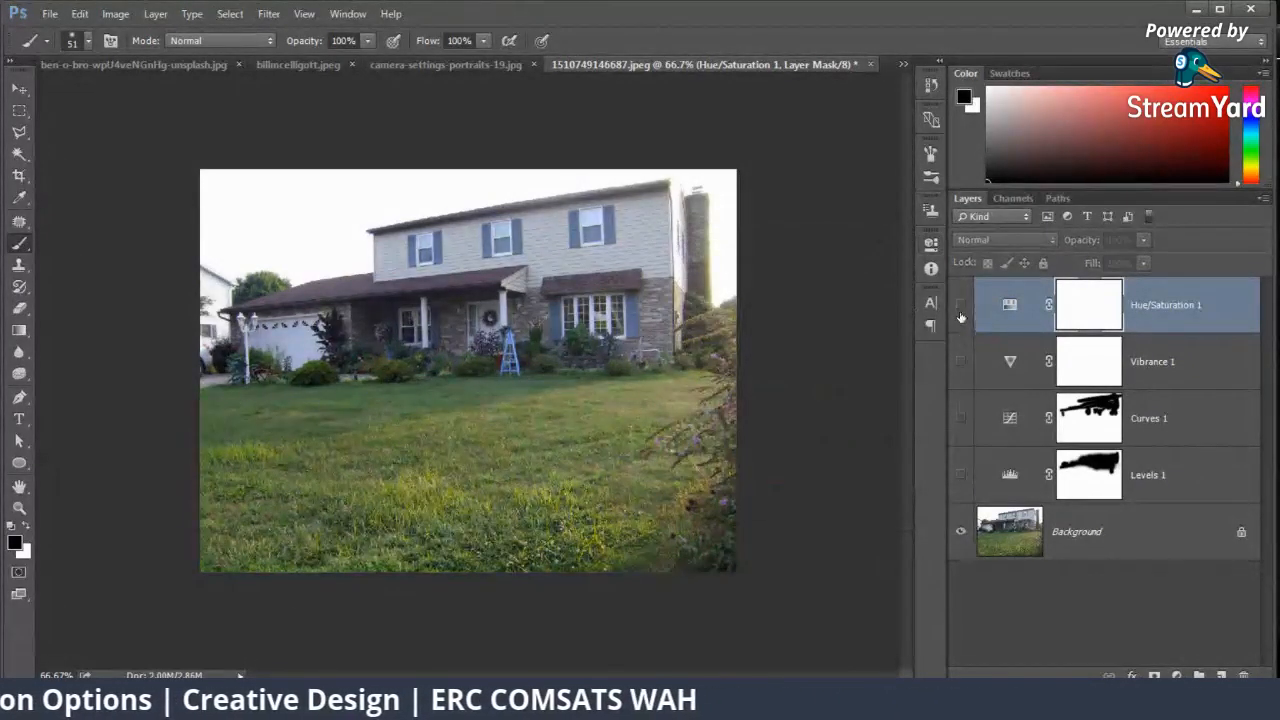
drag(963, 362, 961, 482)
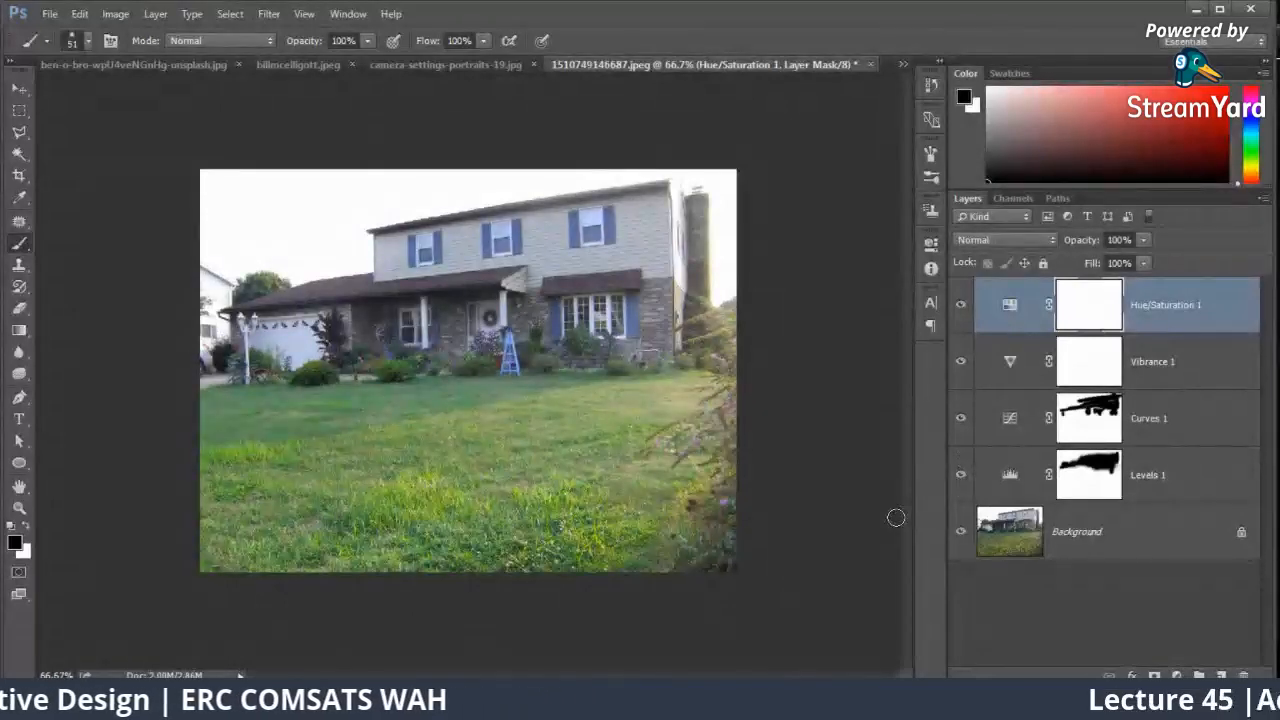
Step: Add a Color Balance adjustment layer and shift its midtones from magenta toward green
click(1178, 676)
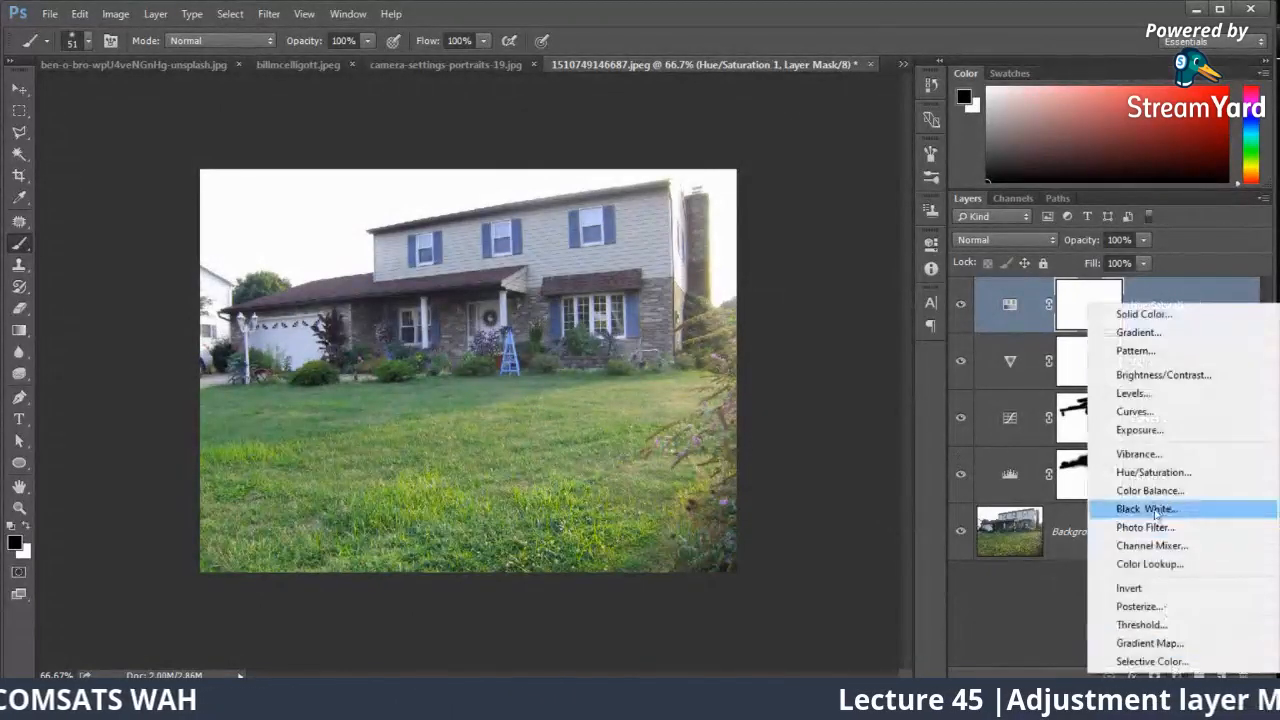
click(1152, 491)
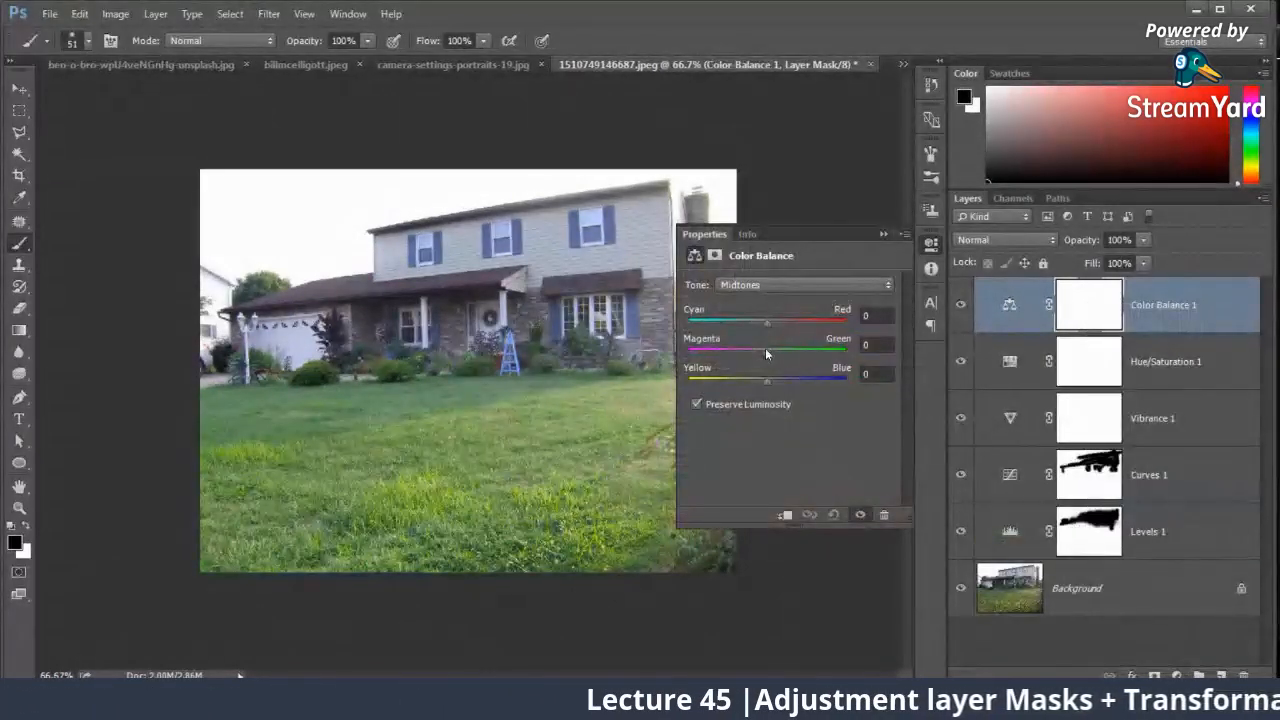
drag(766, 350, 793, 352)
click(882, 233)
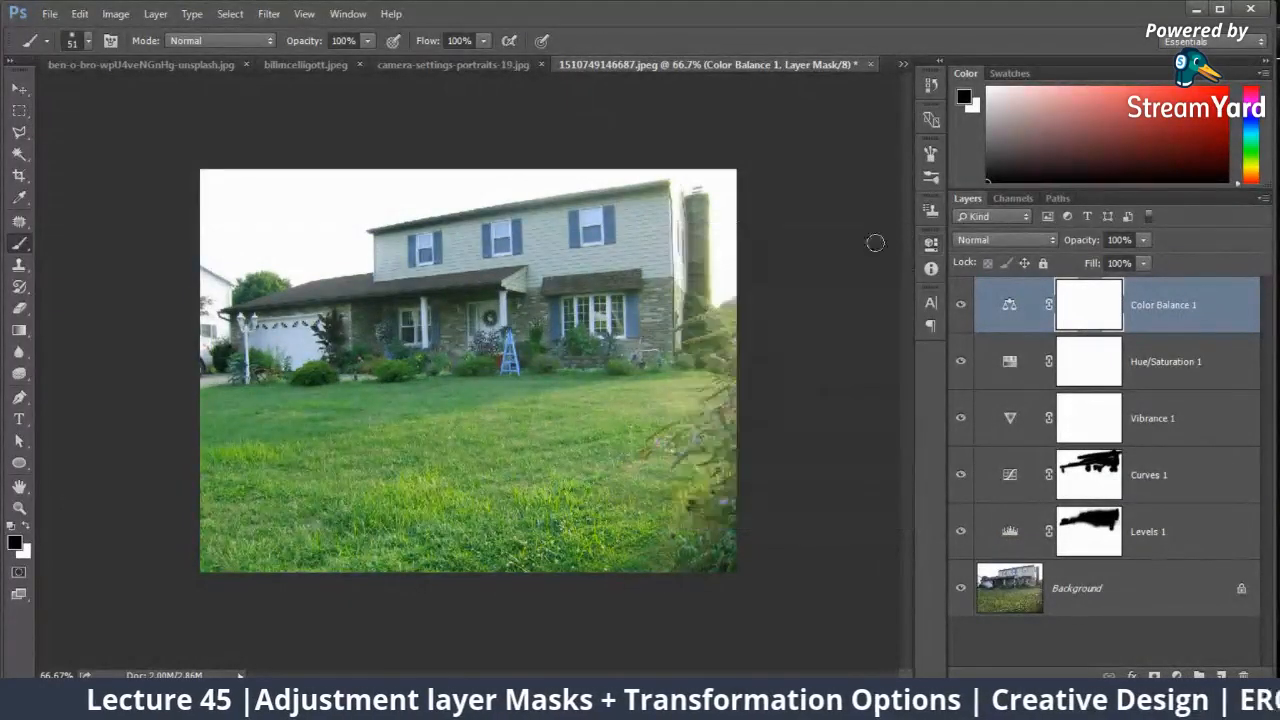
Step: Enlarge the brush to 170 px and paint the house and sky black on the Color Balance mask
right_click(548, 230)
drag(660, 269, 708, 269)
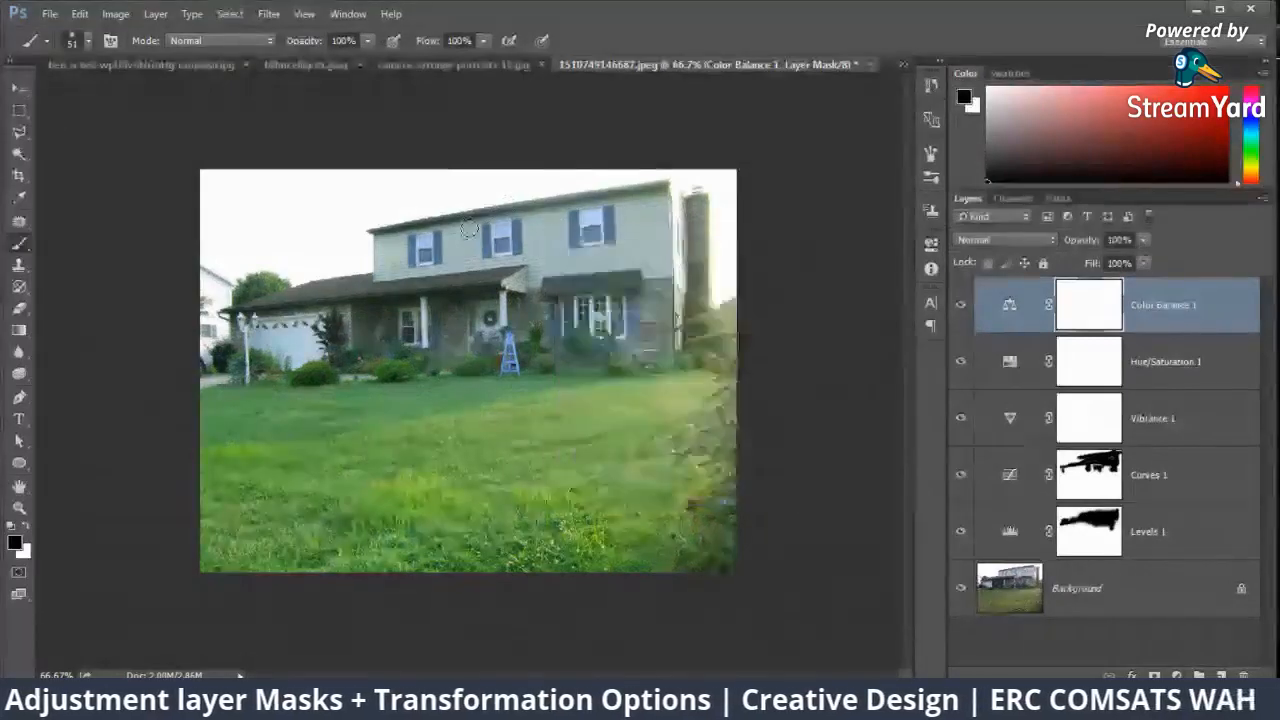
right_click(471, 227)
click(1098, 304)
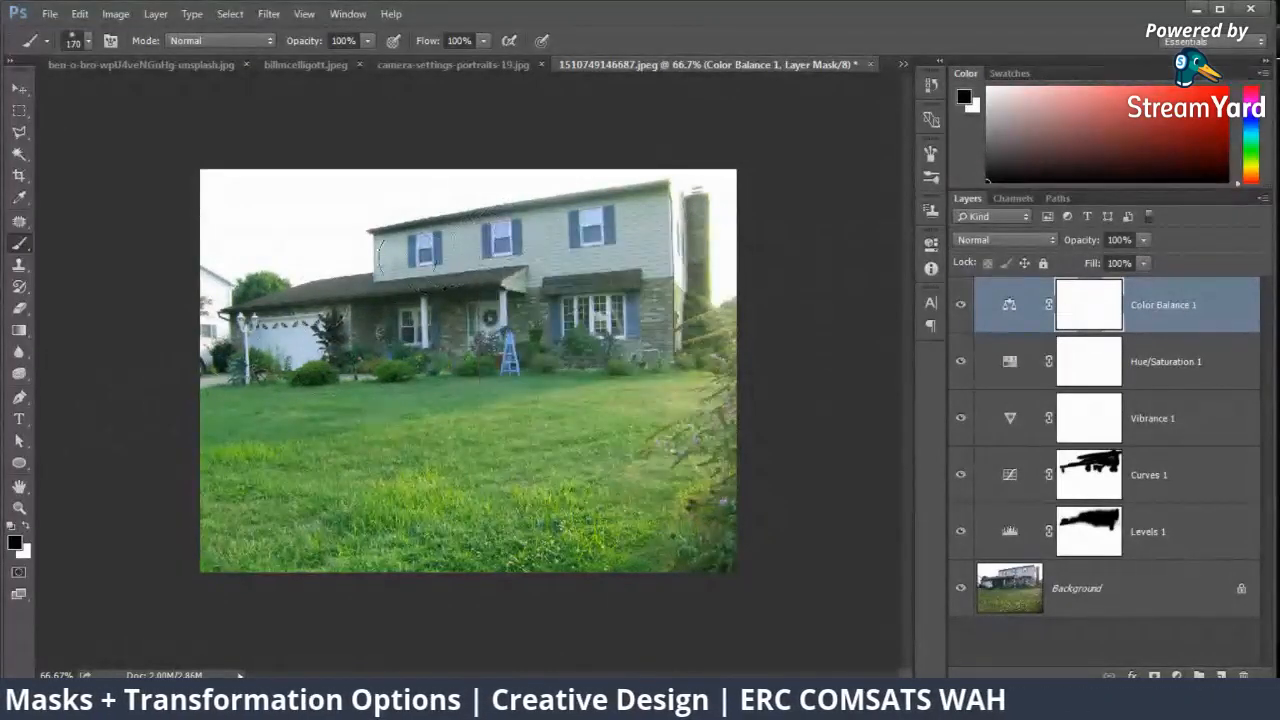
mouse_move(540, 270)
mouse_down()
mouse_move(696, 270)
mouse_move(473, 298)
mouse_move(363, 272)
mouse_move(258, 290)
mouse_up()
mouse_move(175, 242)
mouse_down()
mouse_move(327, 167)
mouse_move(707, 203)
mouse_up()
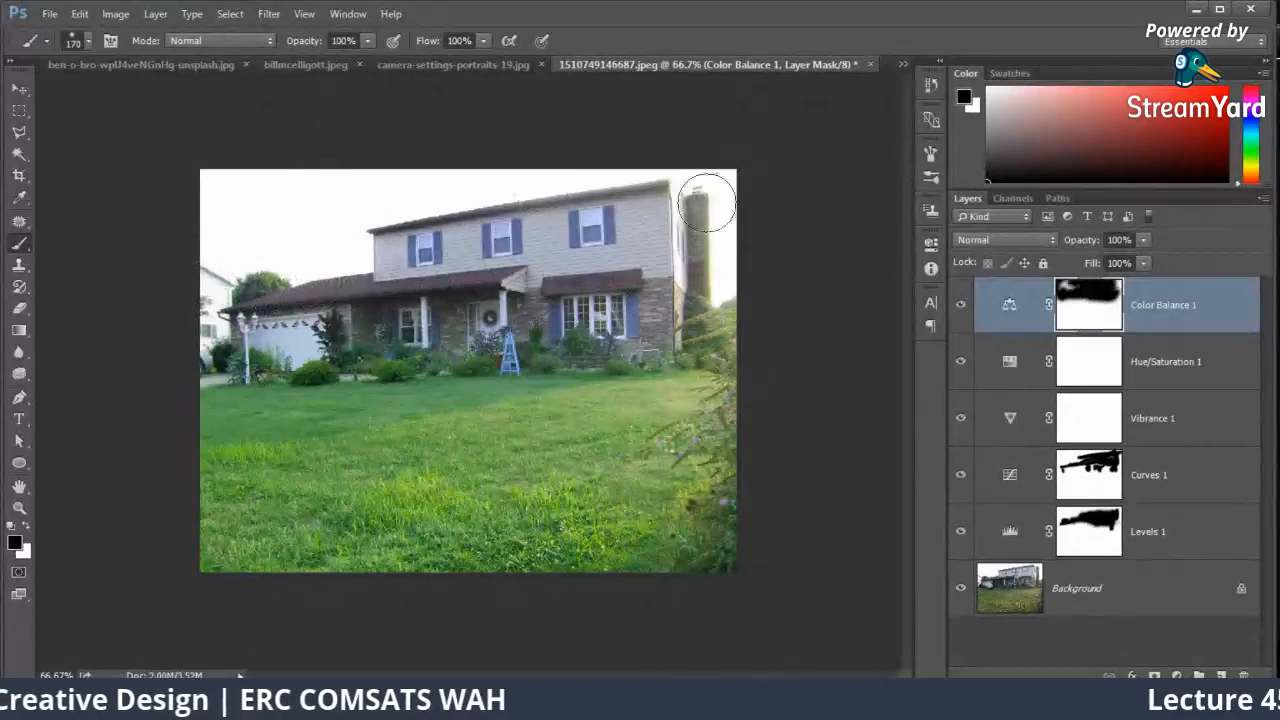
drag(699, 267, 403, 260)
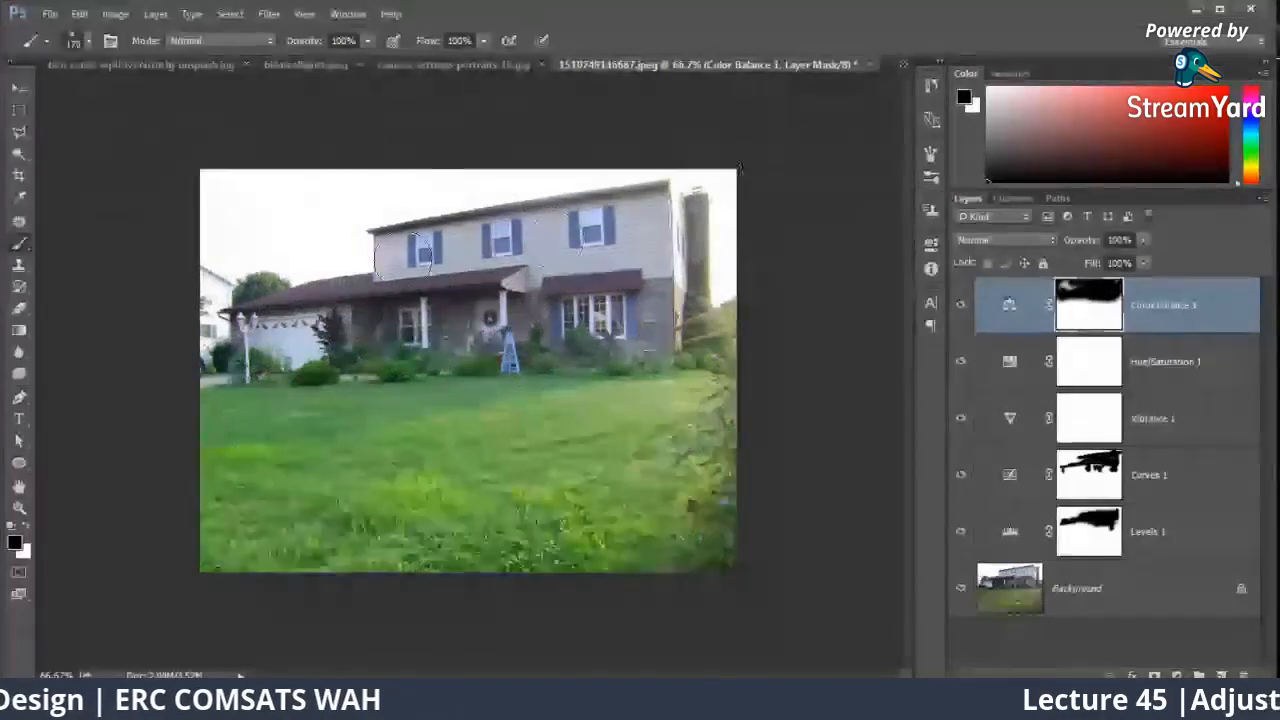
Step: Paint black over the sky on the Hue/Saturation mask and near the garage roof on the Vibrance mask, and compare all adjustments hidden and shown
click(1072, 360)
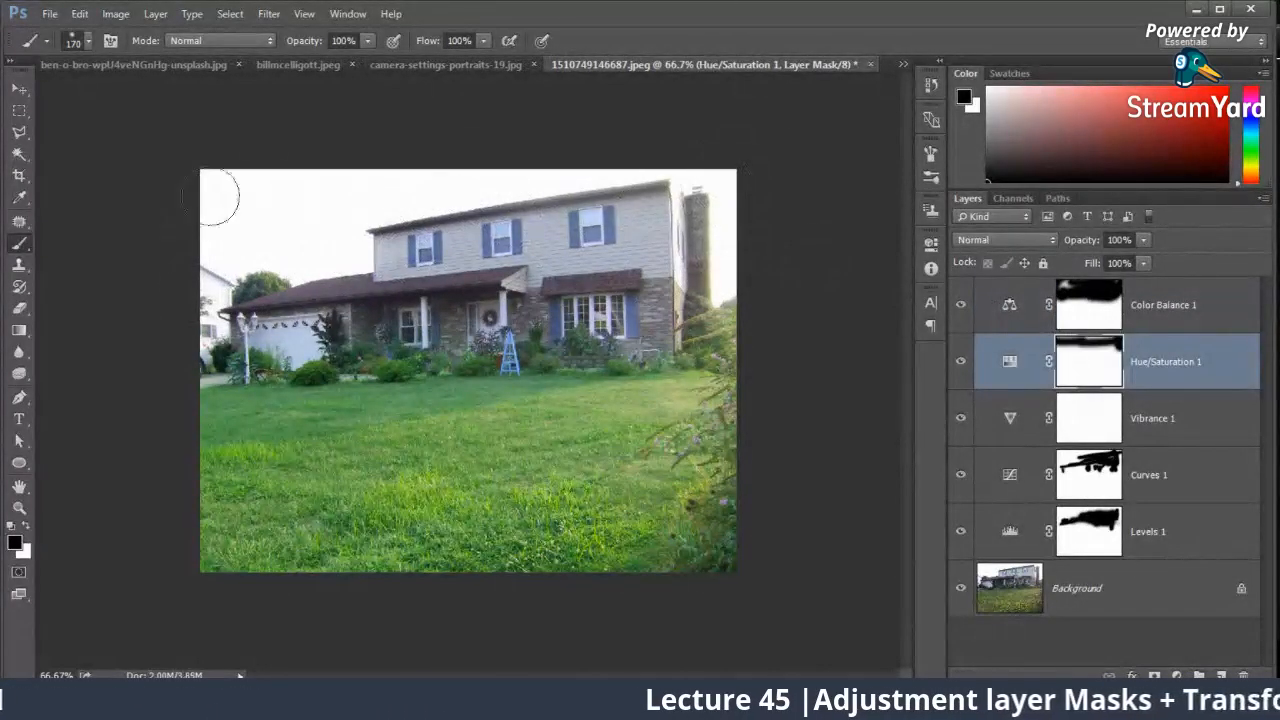
click(1098, 418)
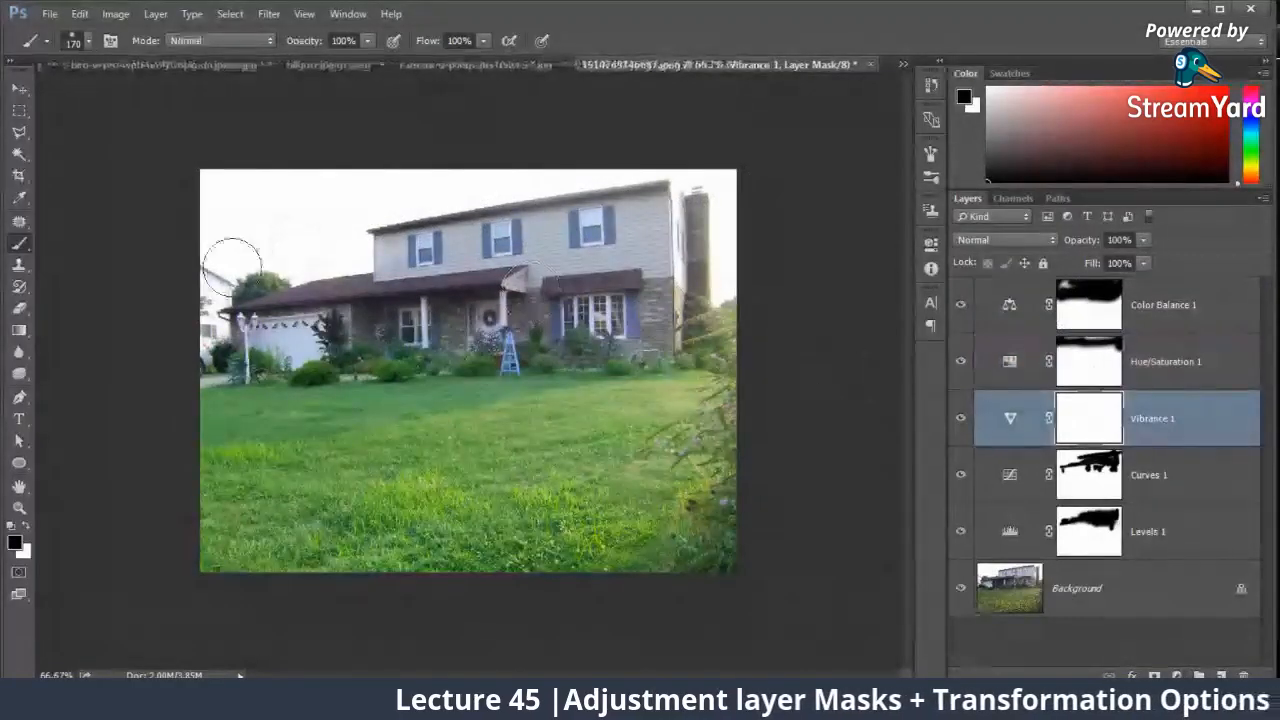
drag(232, 268, 925, 209)
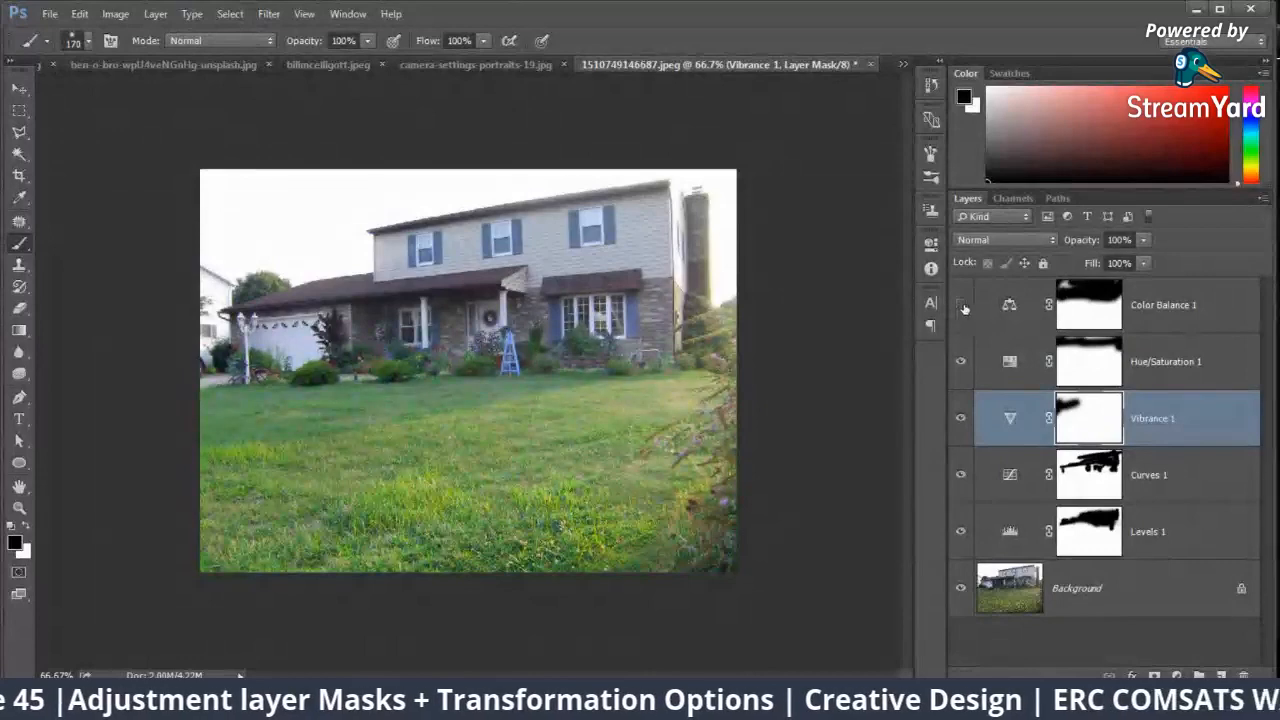
drag(961, 306, 965, 541)
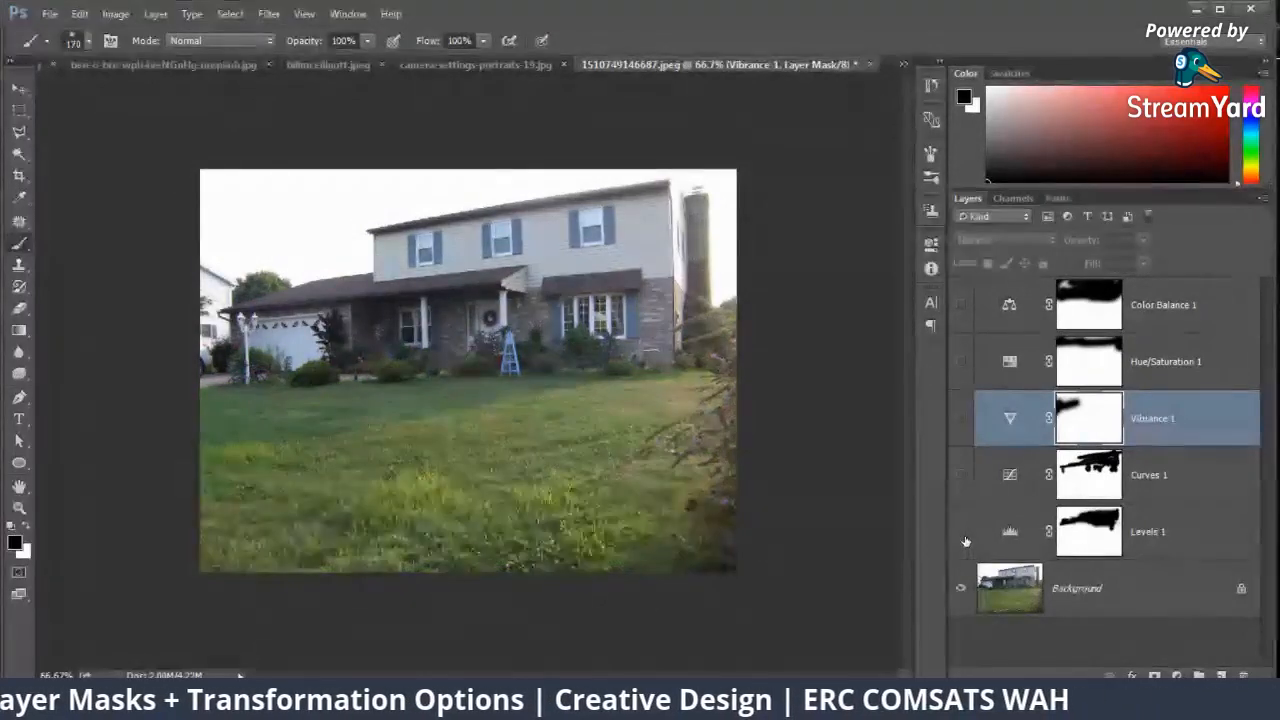
drag(958, 356, 961, 306)
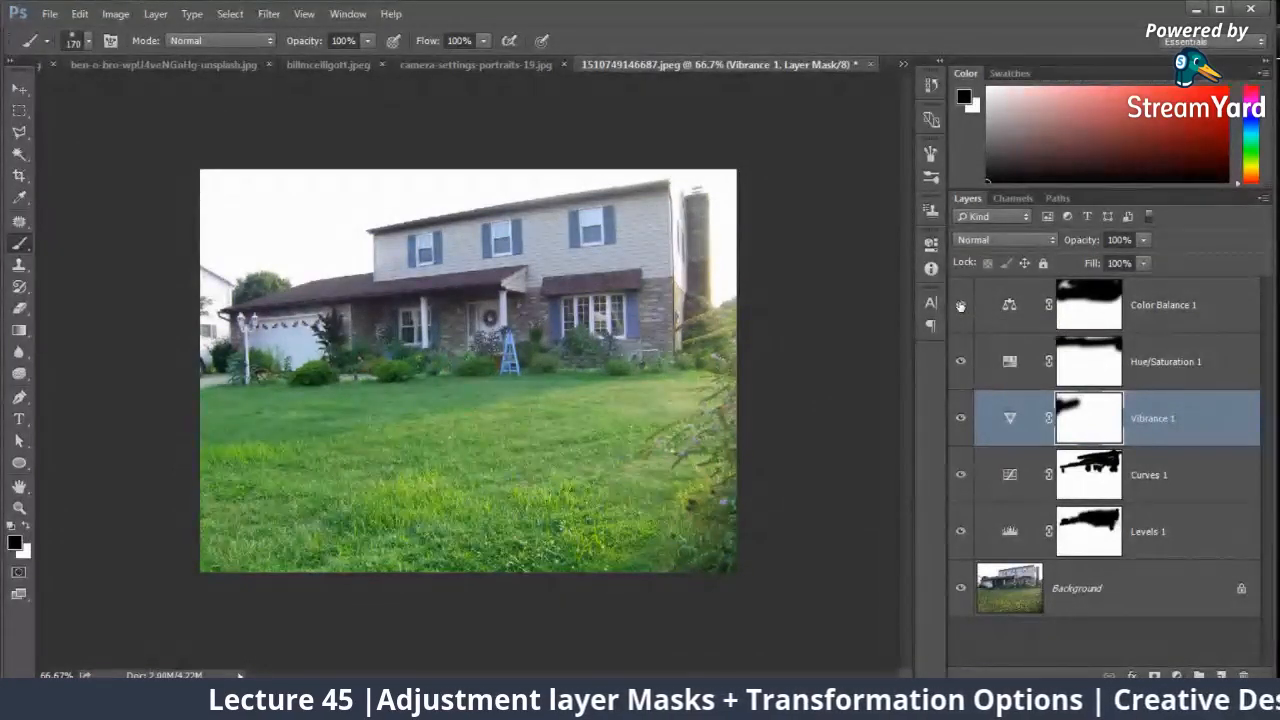
Step: Add a Selective Color adjustment layer above Color Balance with cyan at -1% for Reds and -100% for Greens
click(1088, 305)
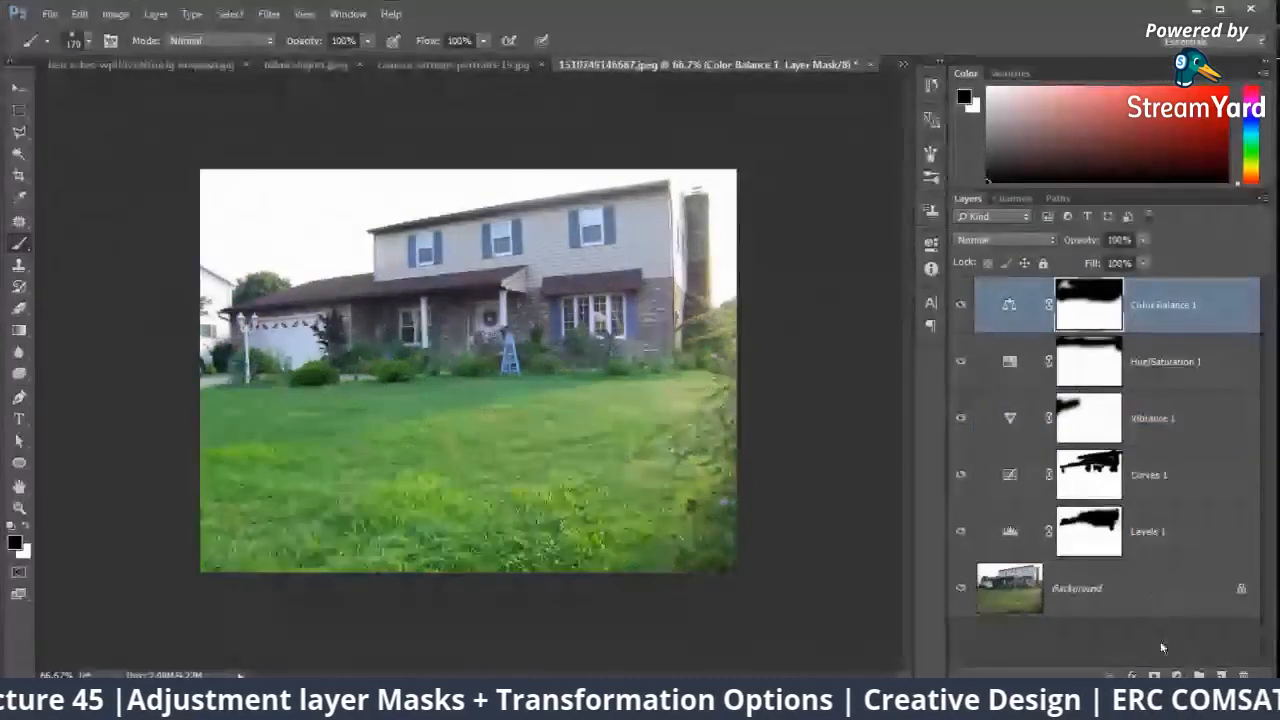
right_click(1088, 302)
click(1145, 660)
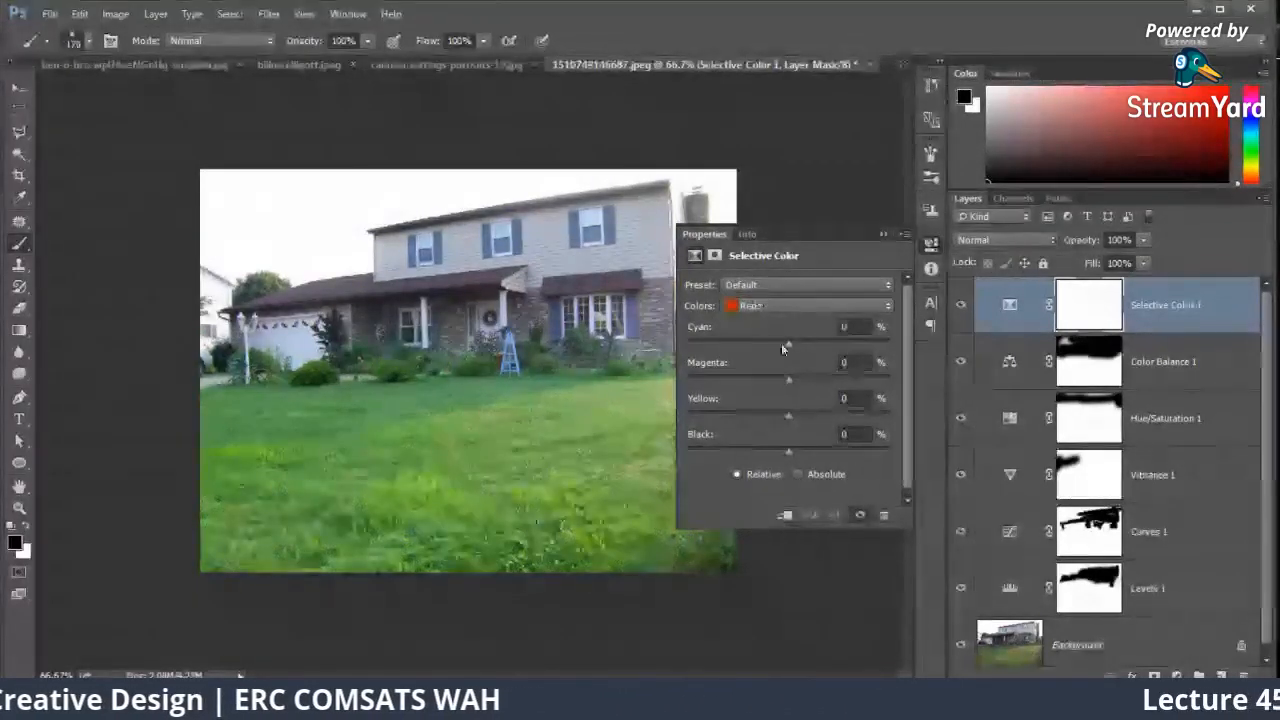
mouse_move(787, 345)
mouse_down()
mouse_move(752, 350)
mouse_move(787, 347)
mouse_up()
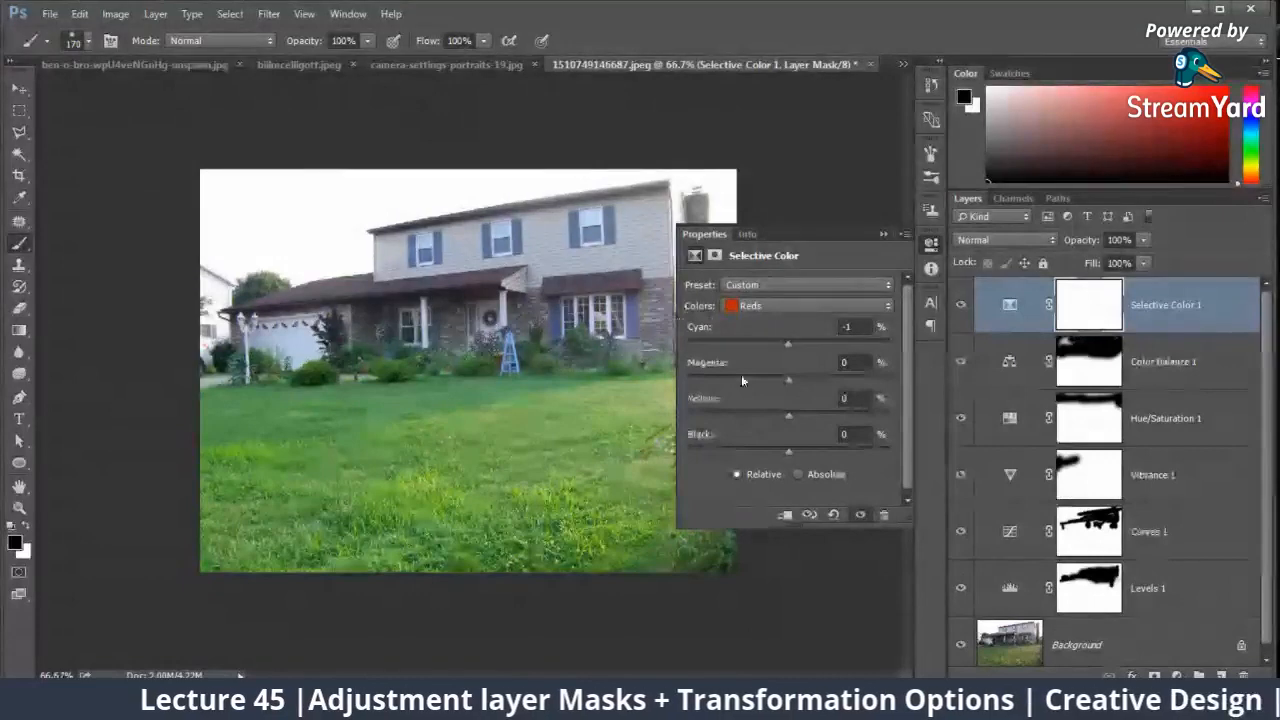
click(756, 307)
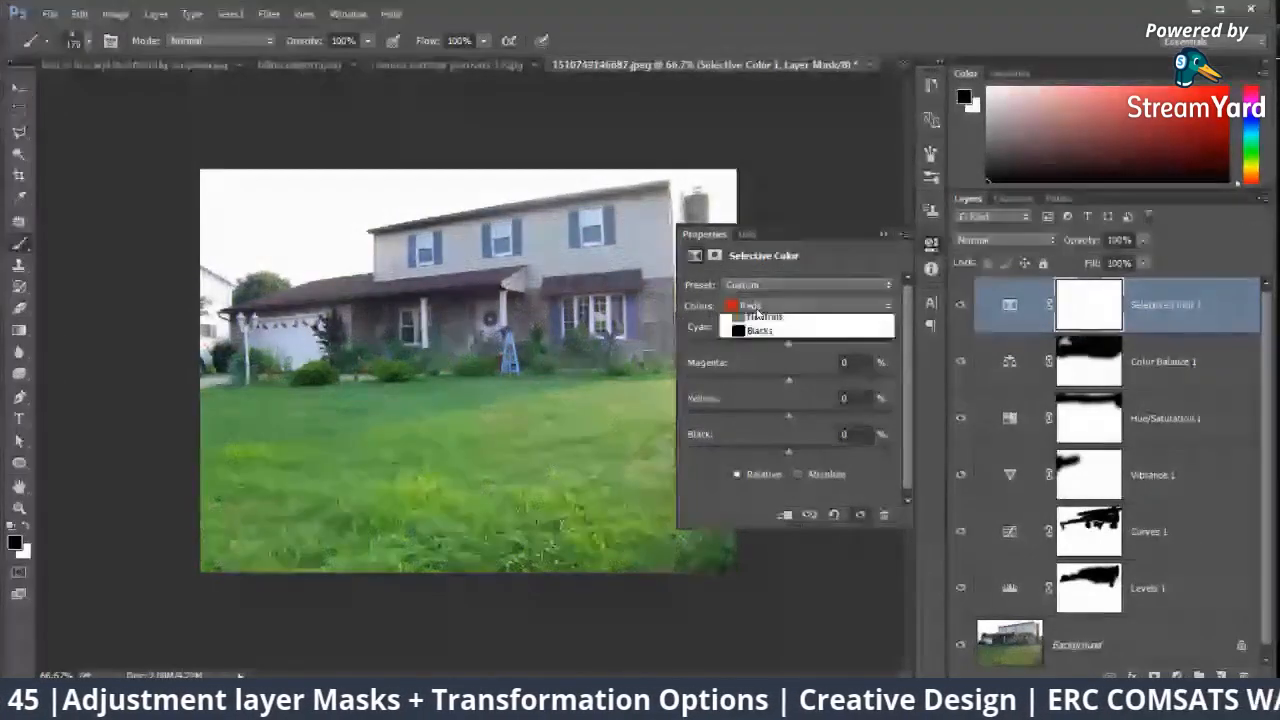
click(757, 352)
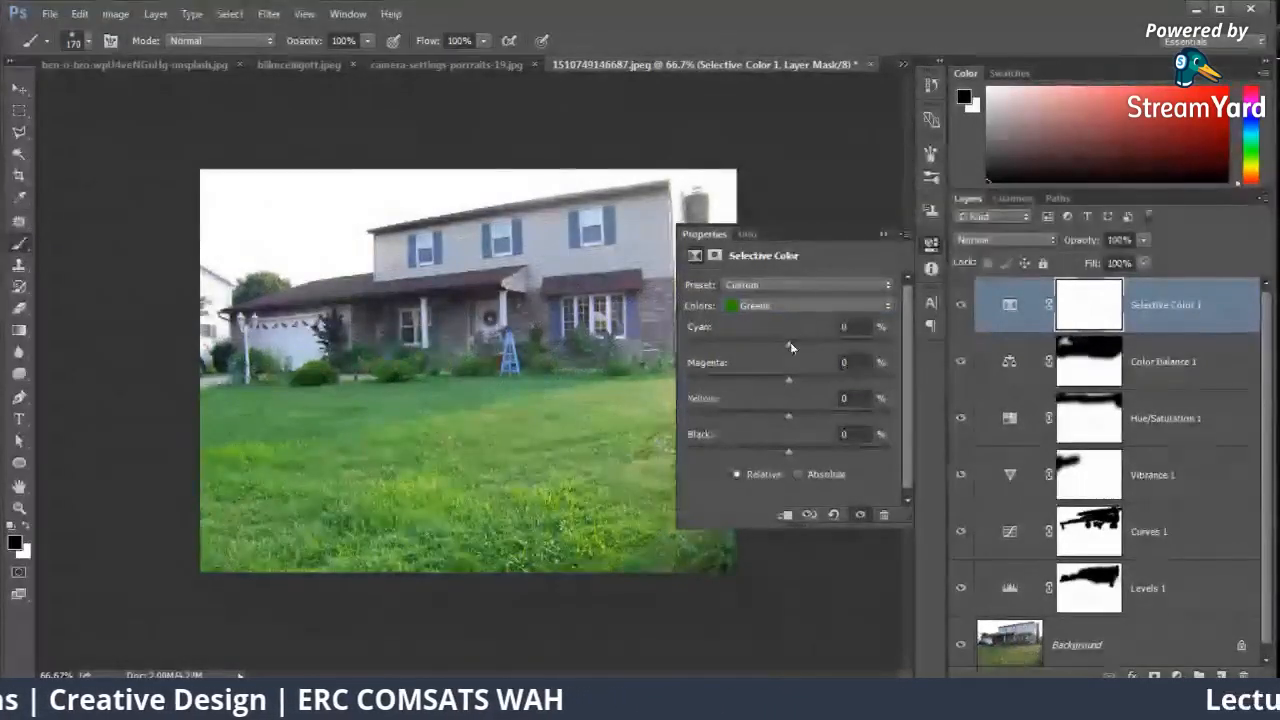
drag(789, 342, 672, 350)
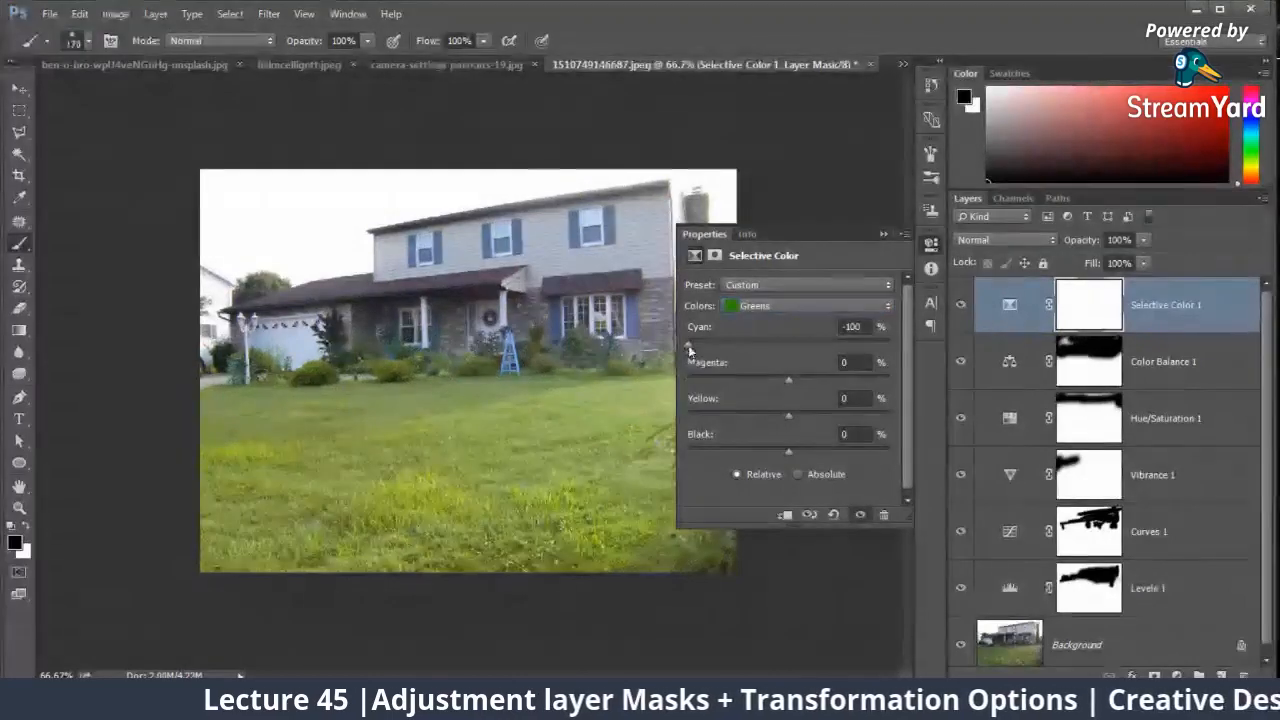
Step: Set the Selective Color adjustment's Greens to cyan +19%, magenta +12% and yellow +14%
drag(688, 343, 954, 351)
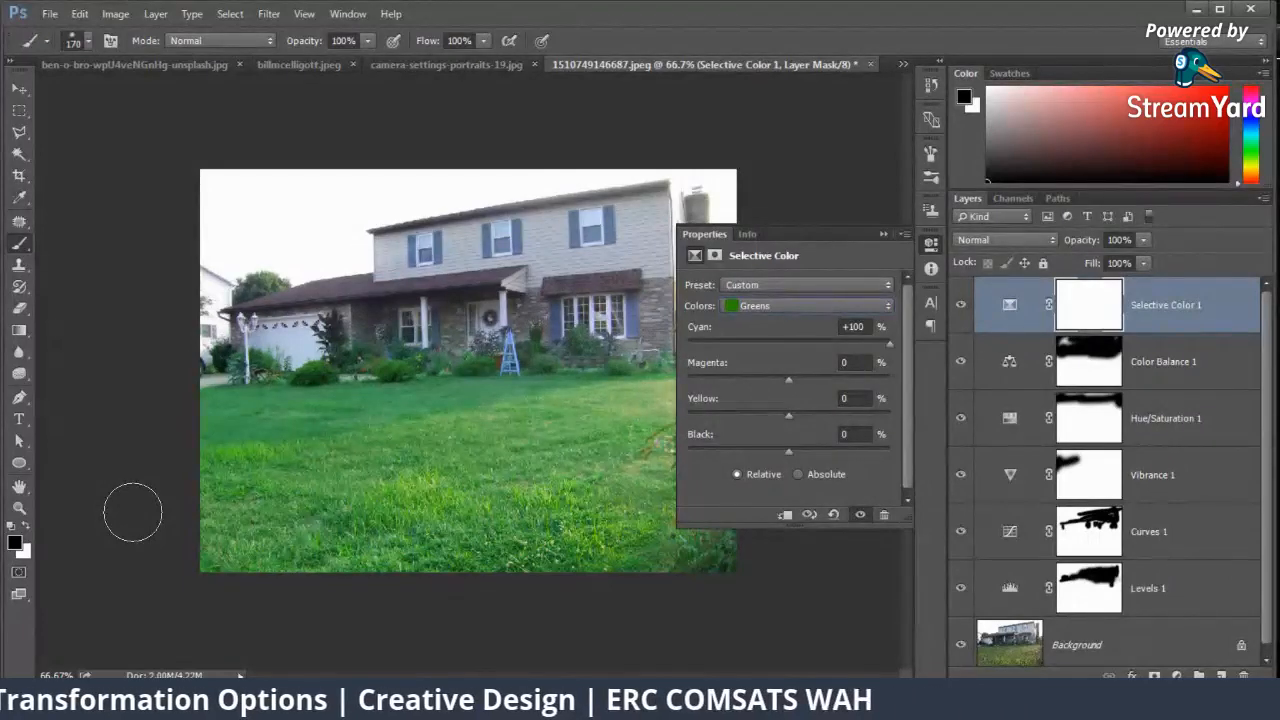
drag(789, 380, 688, 381)
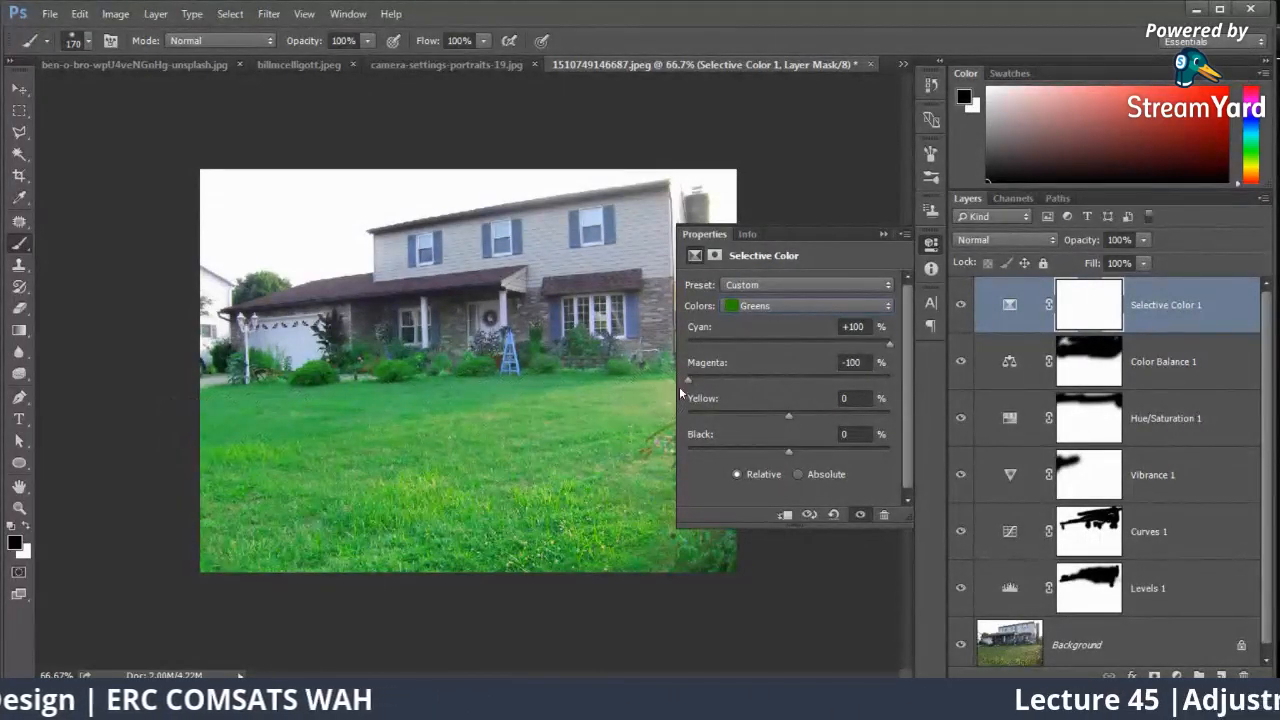
drag(688, 381, 951, 376)
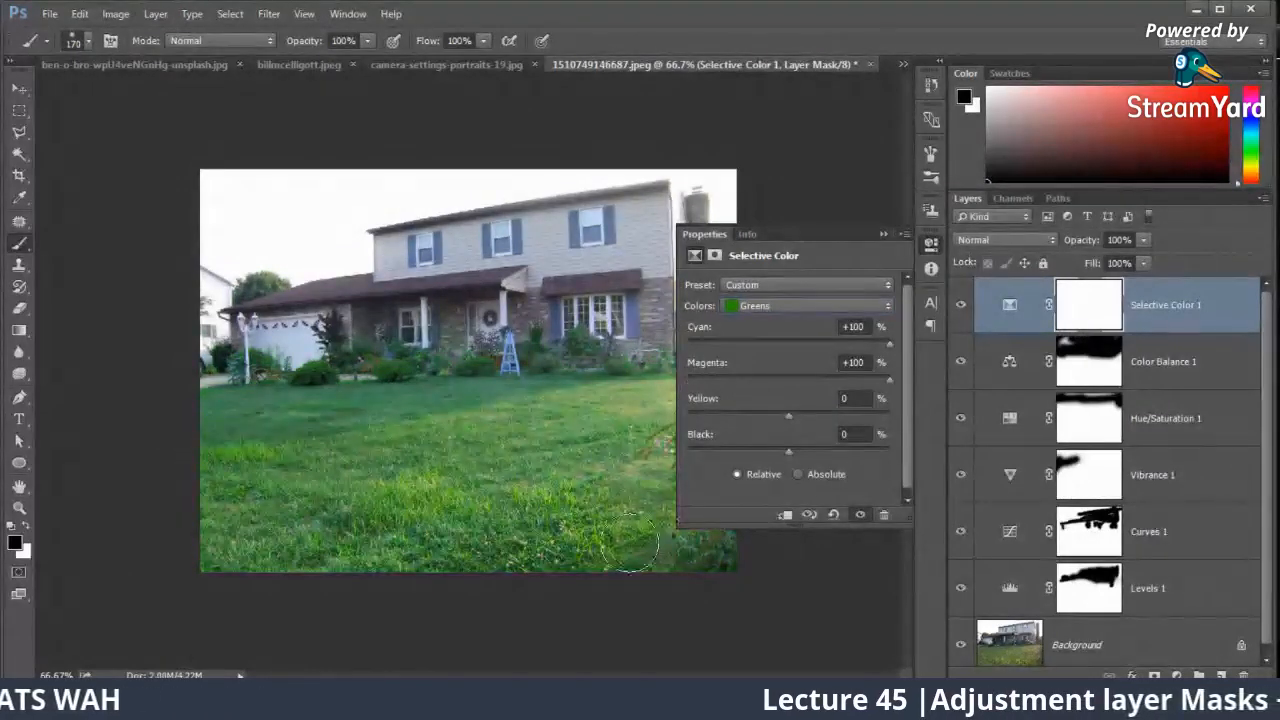
click(793, 384)
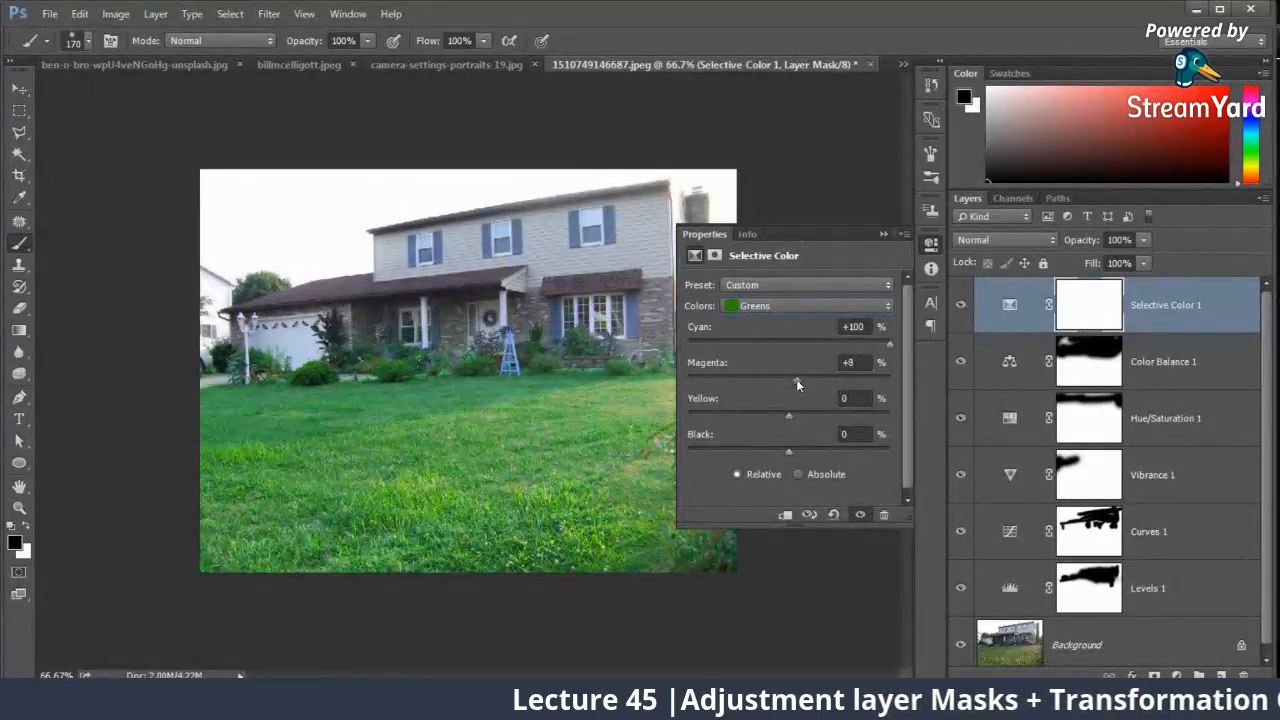
drag(797, 383, 801, 381)
click(817, 343)
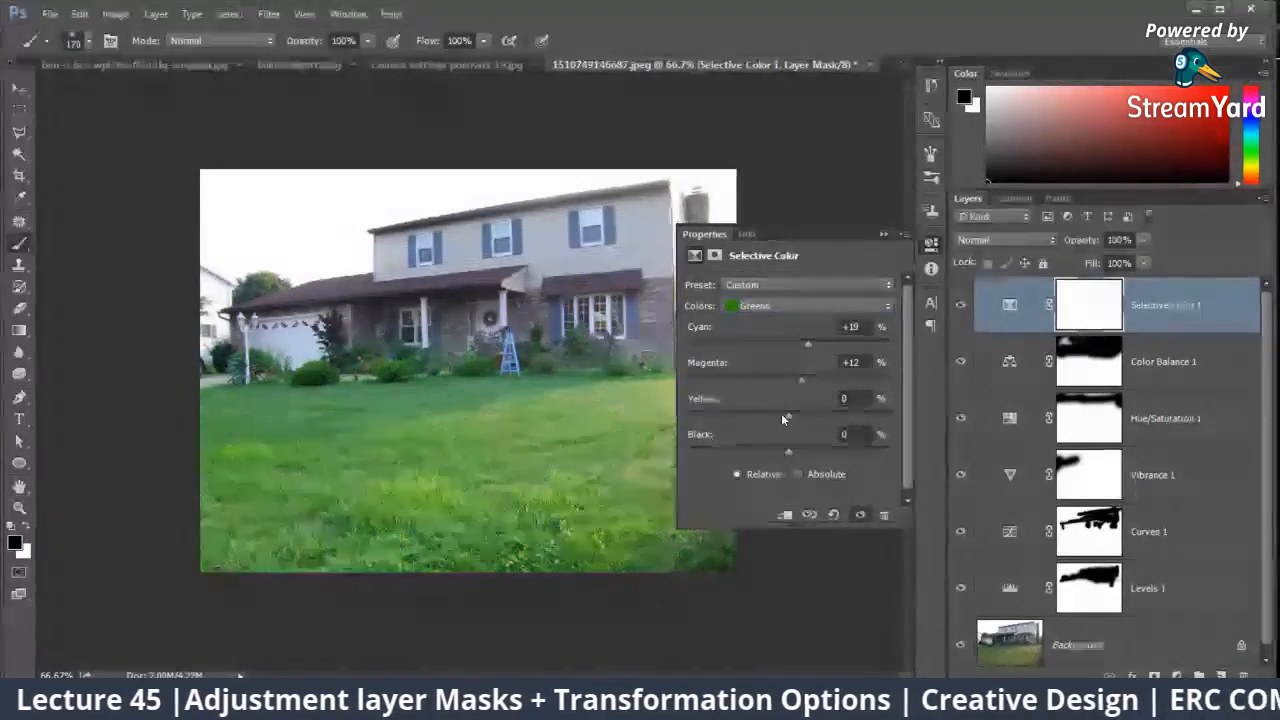
drag(783, 414, 688, 415)
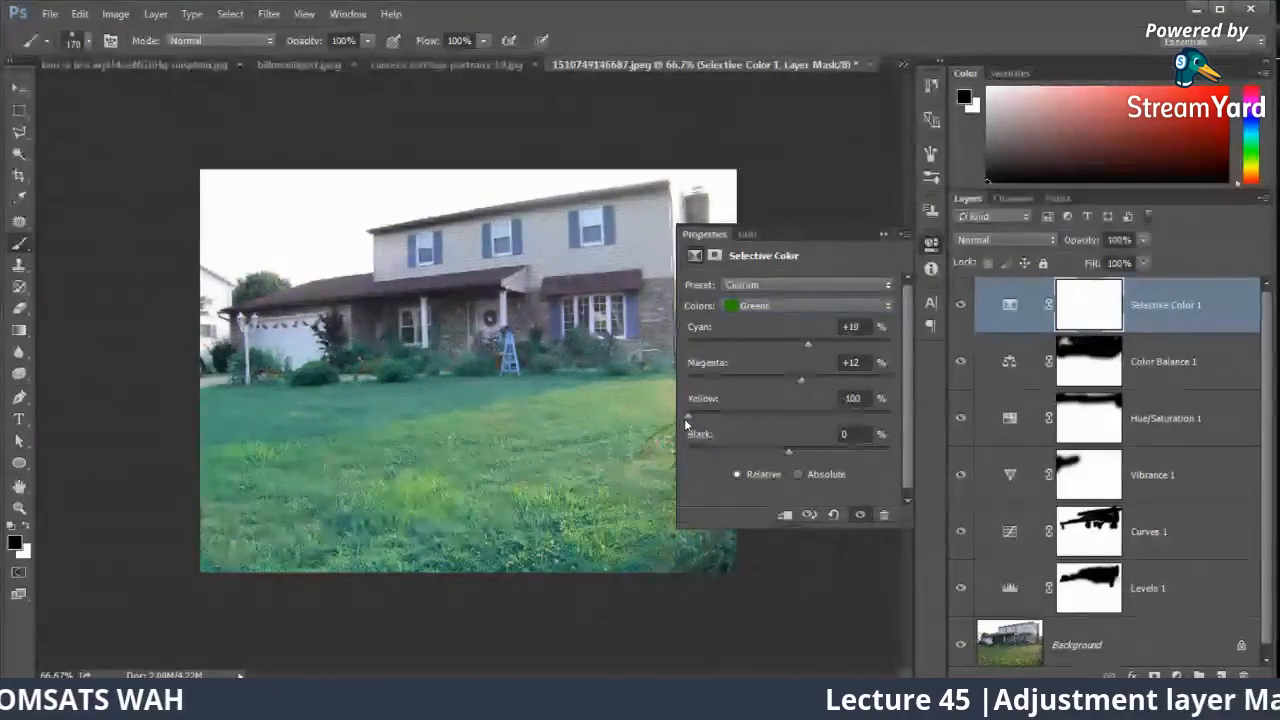
drag(686, 416, 802, 414)
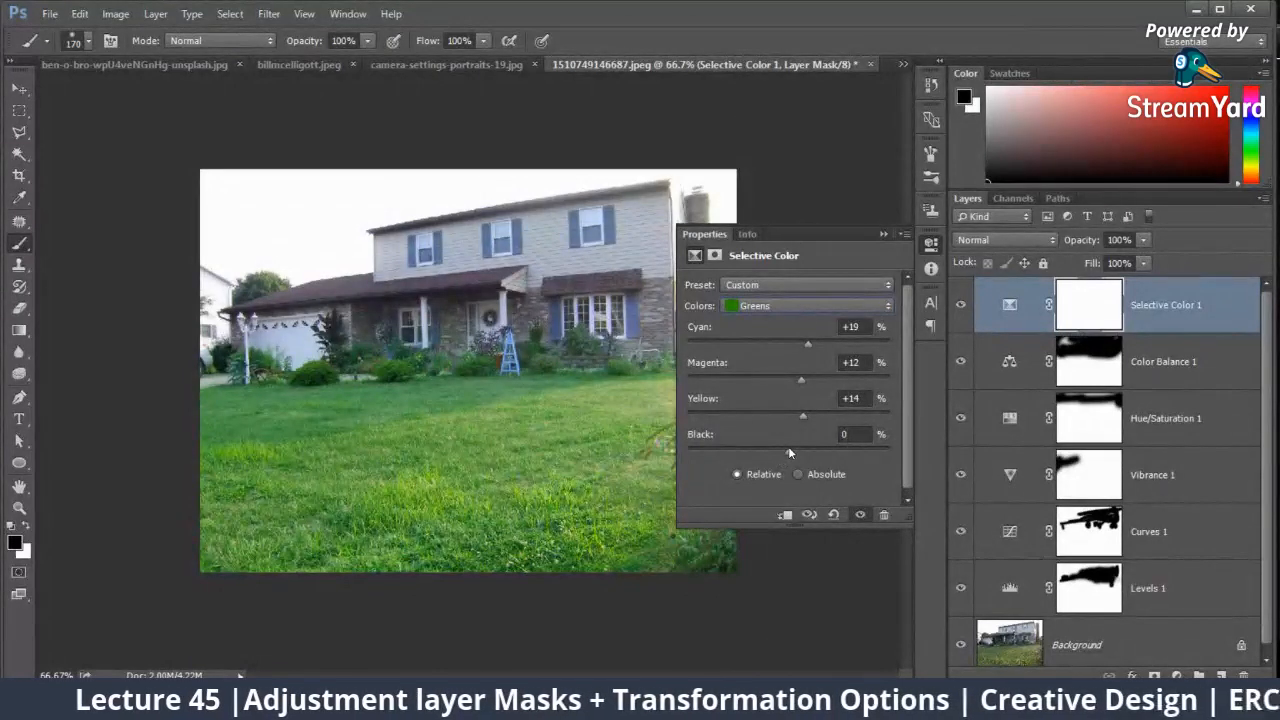
Step: Examine the grass up close from the flower beds down to the photo's lower edge at 300% magnification
key(ctrl+plus)
key(ctrl+plus)
key(ctrl+plus)
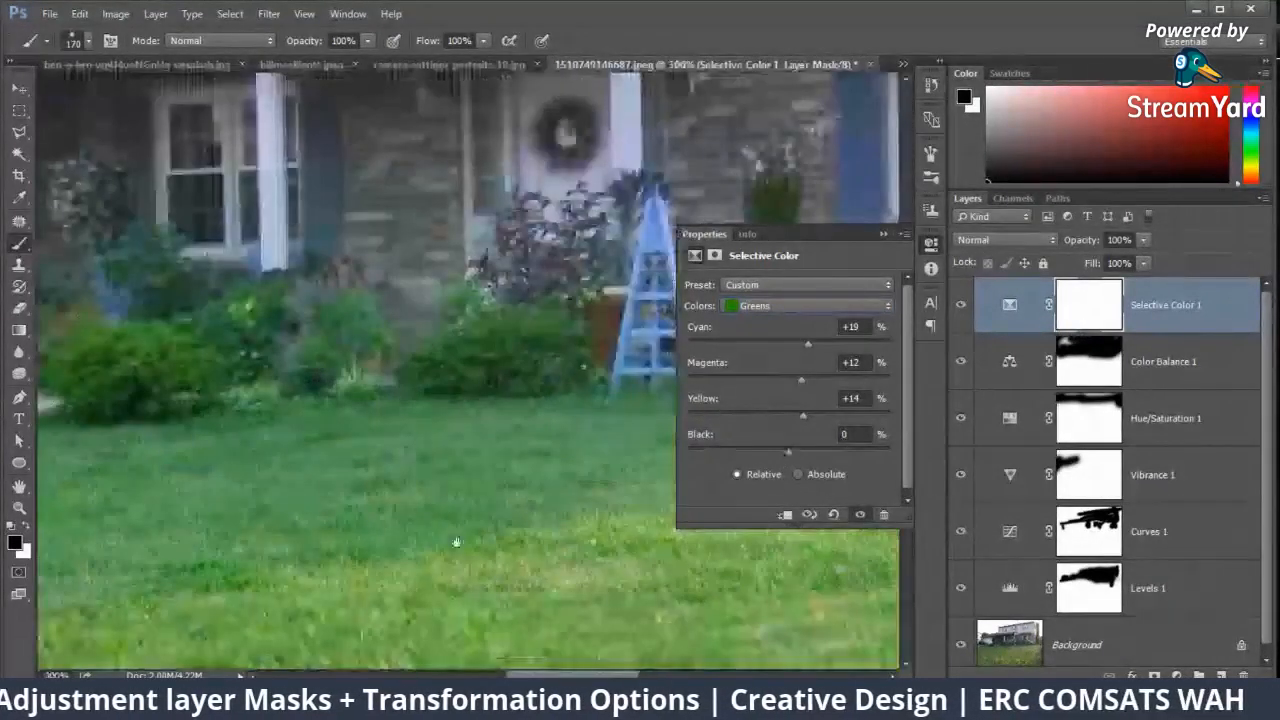
drag(456, 542, 434, 280)
drag(500, 540, 506, 377)
drag(490, 490, 468, 190)
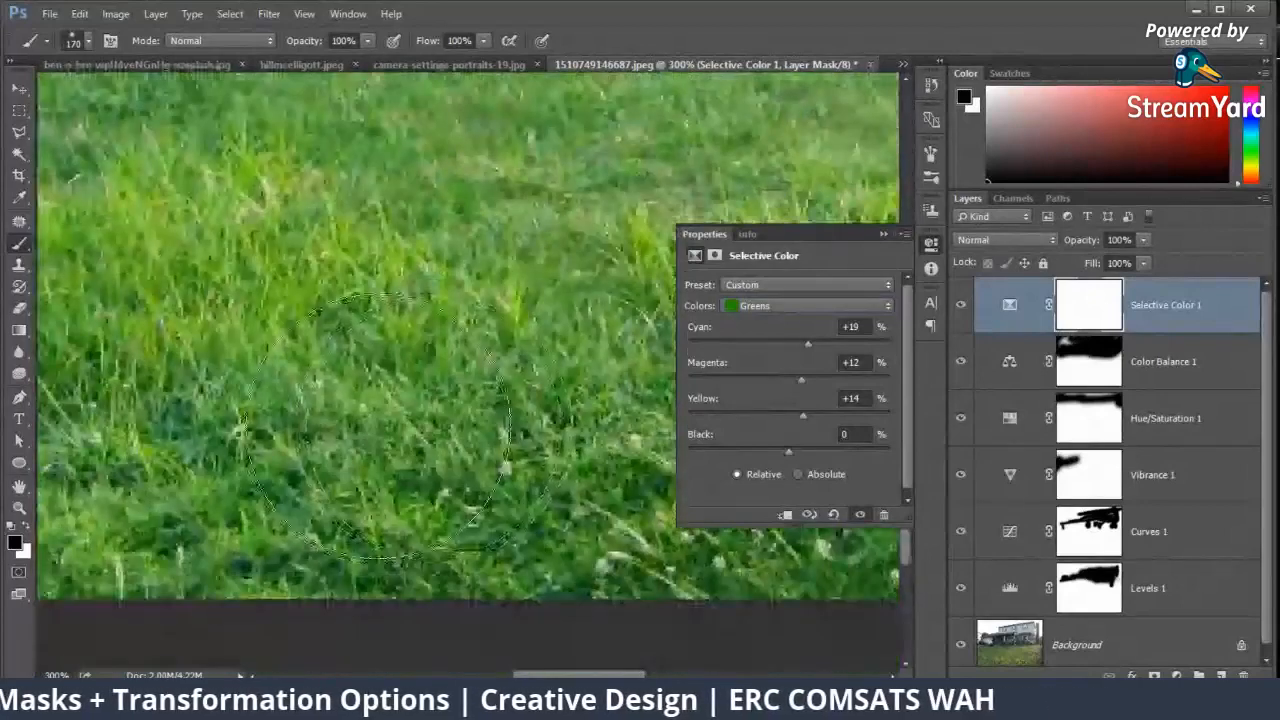
key(ctrl+minus)
key(ctrl+minus)
key(ctrl+minus)
key(ctrl+plus)
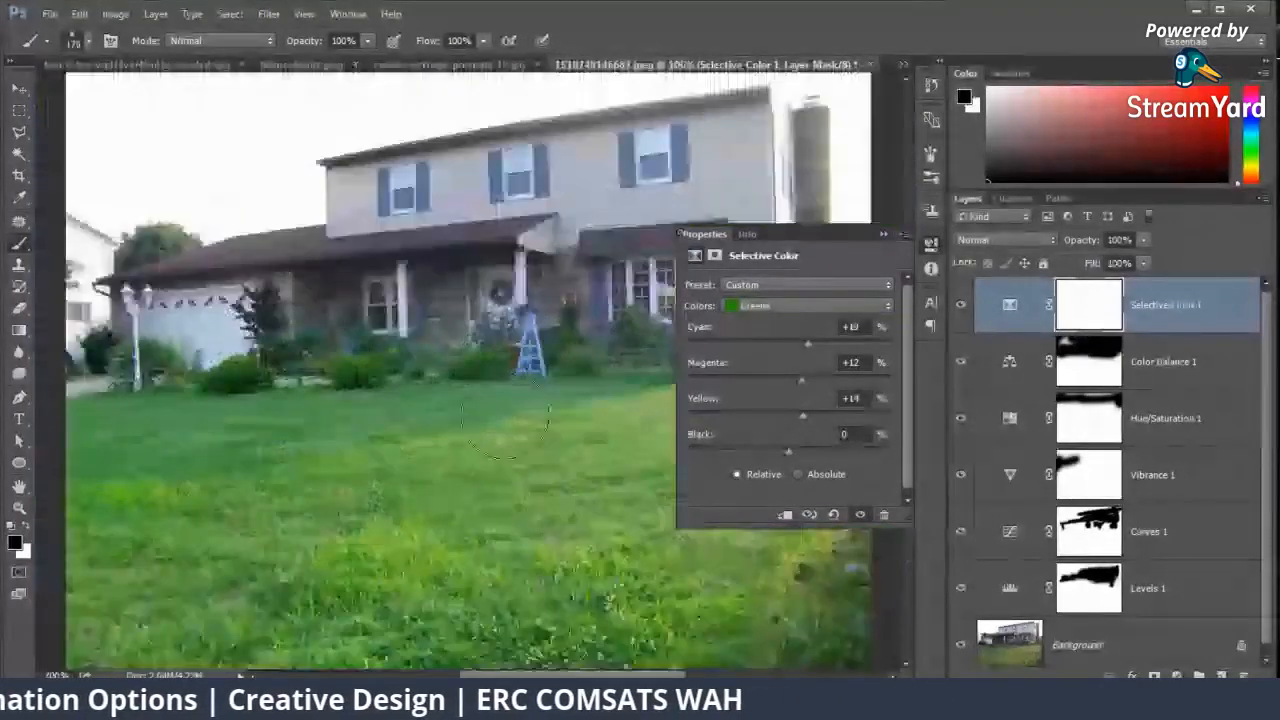
Step: Try stronger black amounts for Greens in Selective Color and settle on +11%
drag(785, 451, 849, 451)
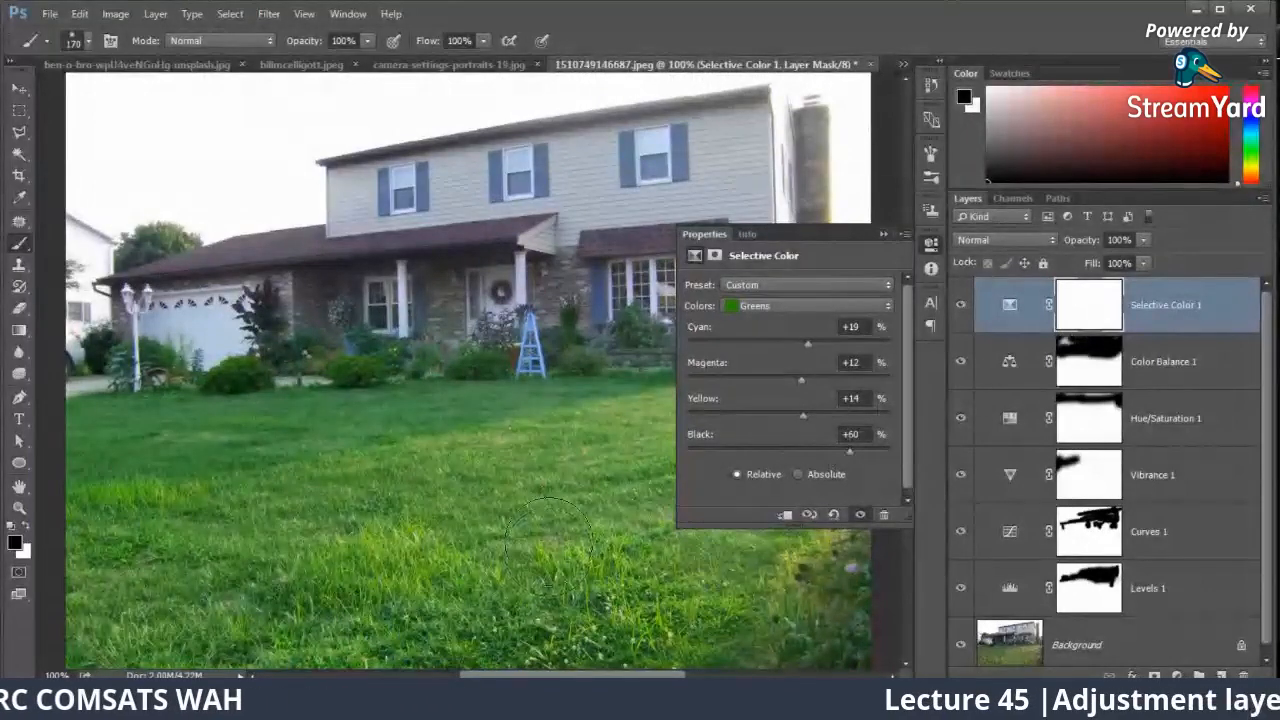
key(ctrl+0)
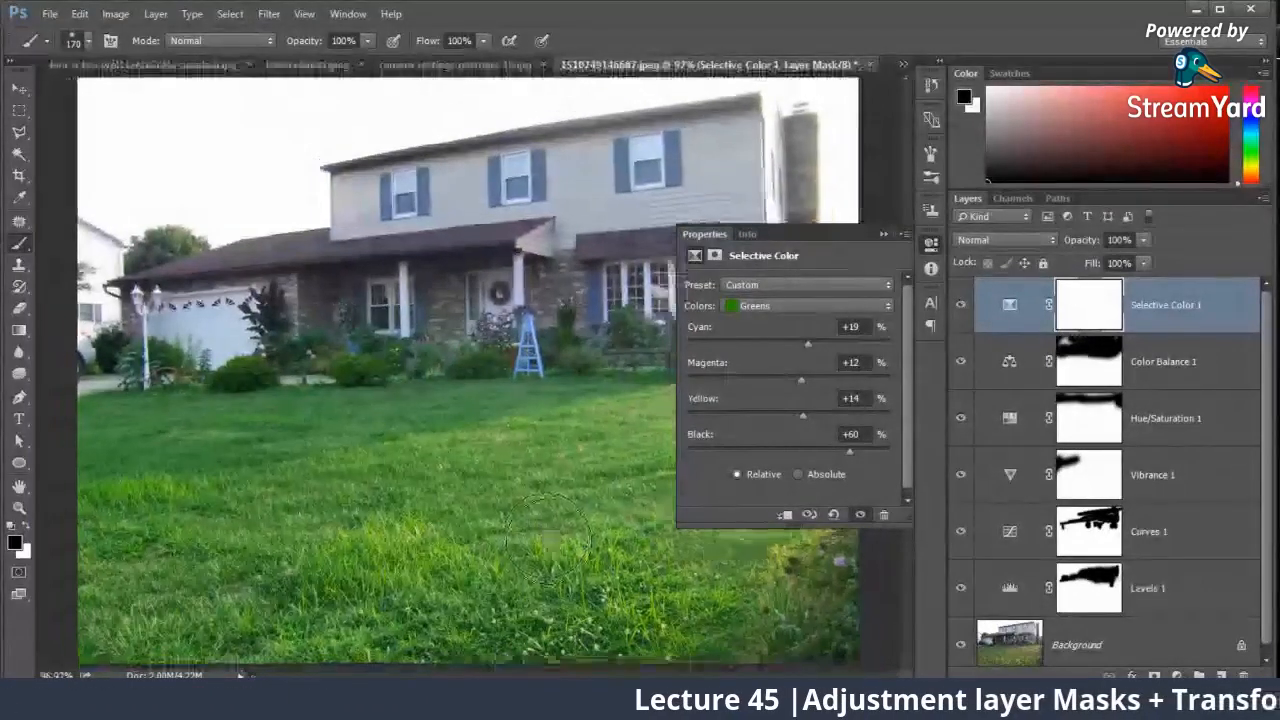
drag(849, 451, 919, 456)
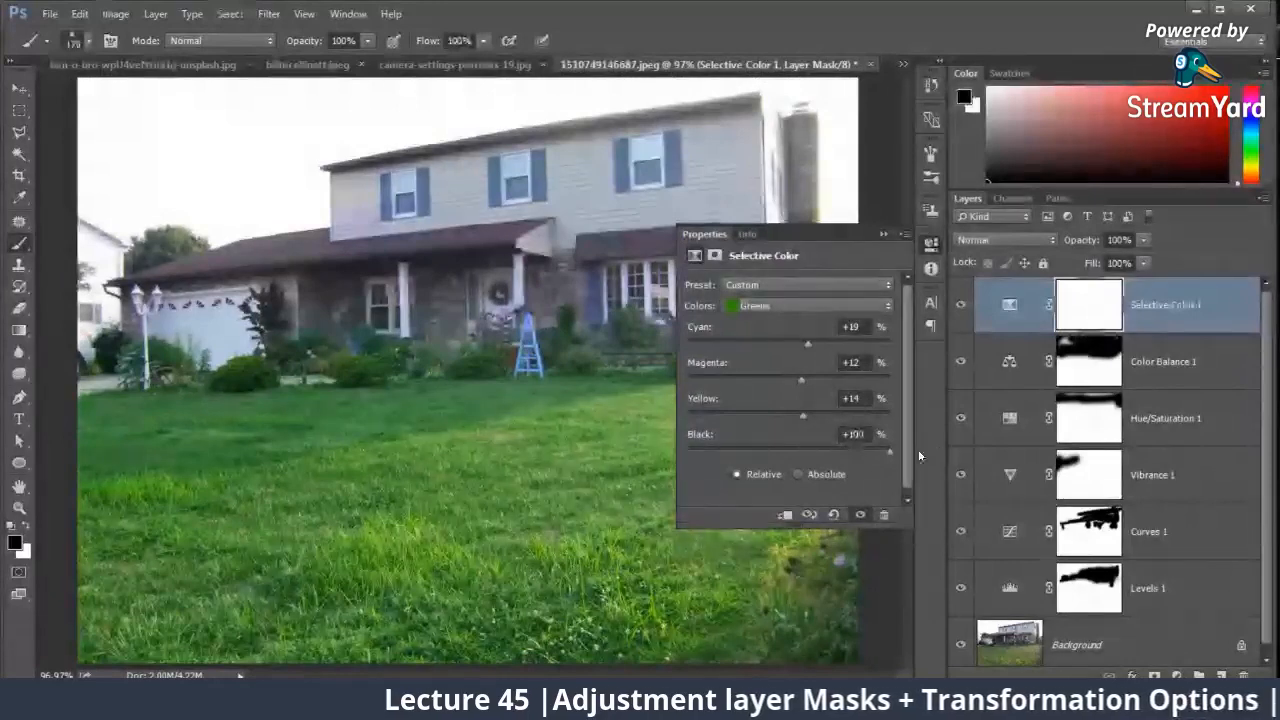
drag(789, 452, 798, 452)
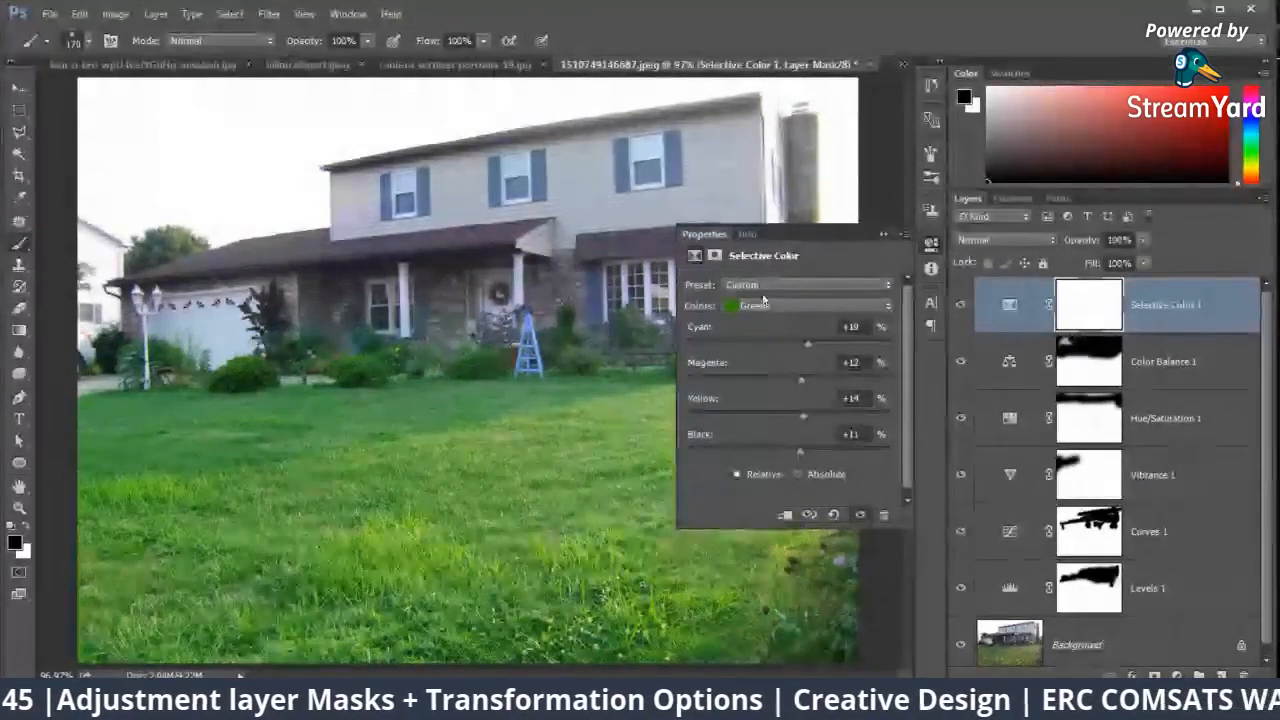
Step: Slightly reduce black for Blacks in Selective Color, and set Neutrals to cyan -7%, magenta +3%, yellow +3% and black +6%
click(763, 305)
click(752, 430)
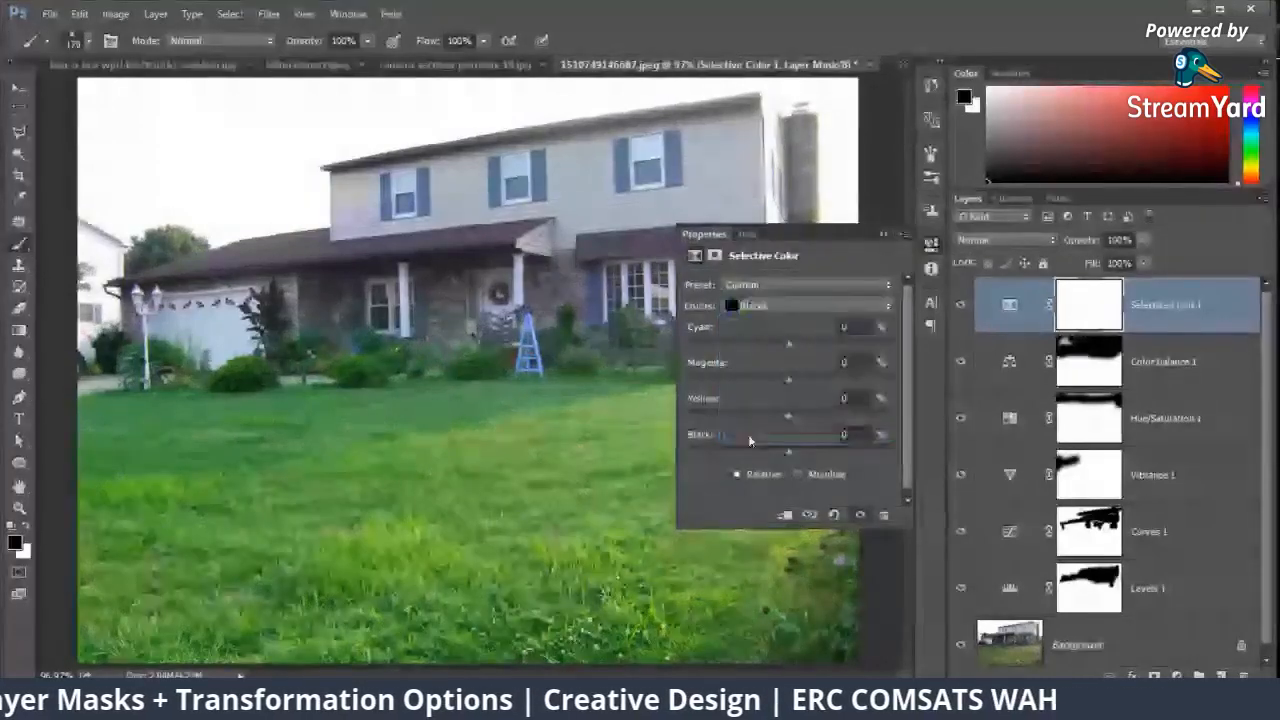
mouse_move(792, 452)
mouse_down()
mouse_move(828, 452)
mouse_move(781, 449)
mouse_move(792, 452)
mouse_up()
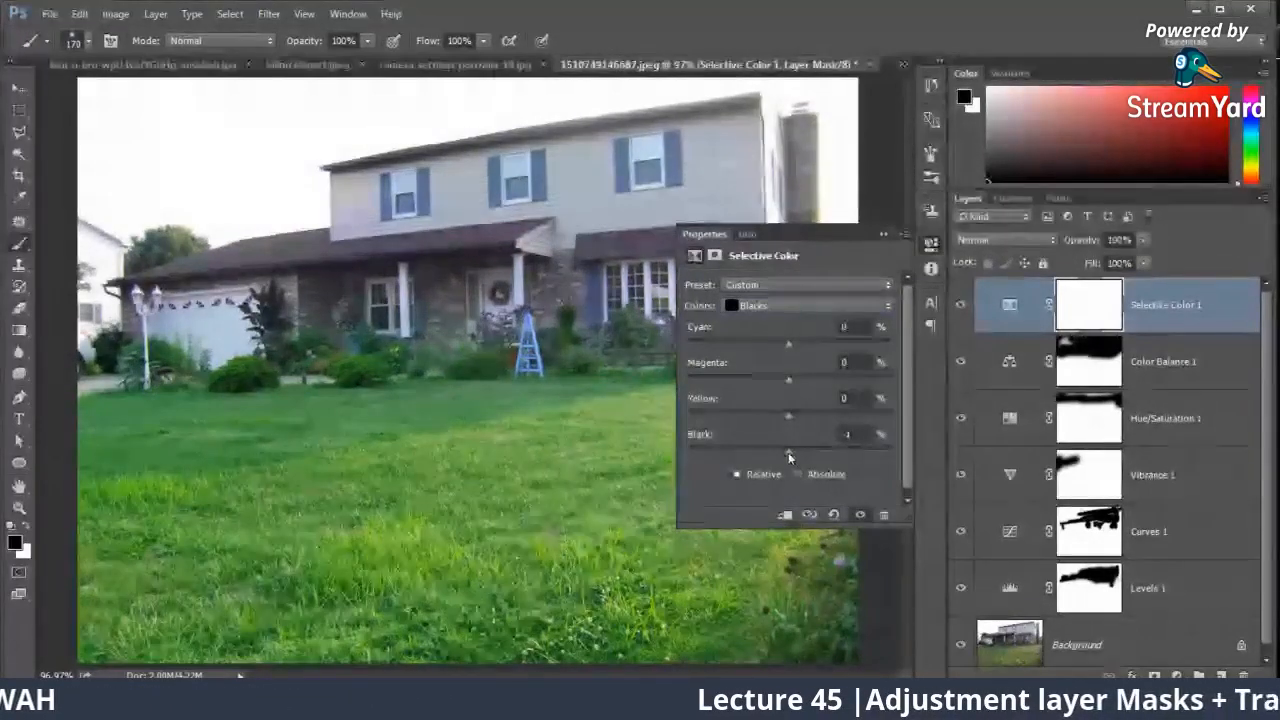
click(784, 307)
click(760, 401)
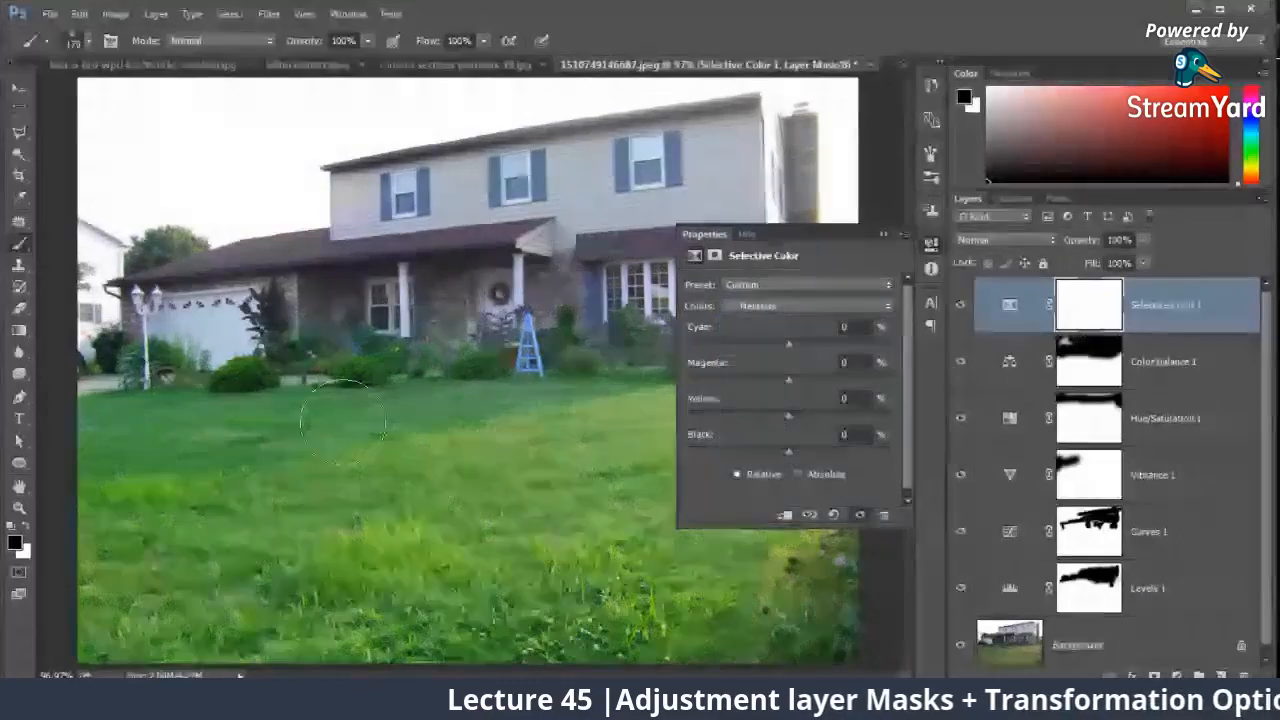
drag(788, 343, 794, 451)
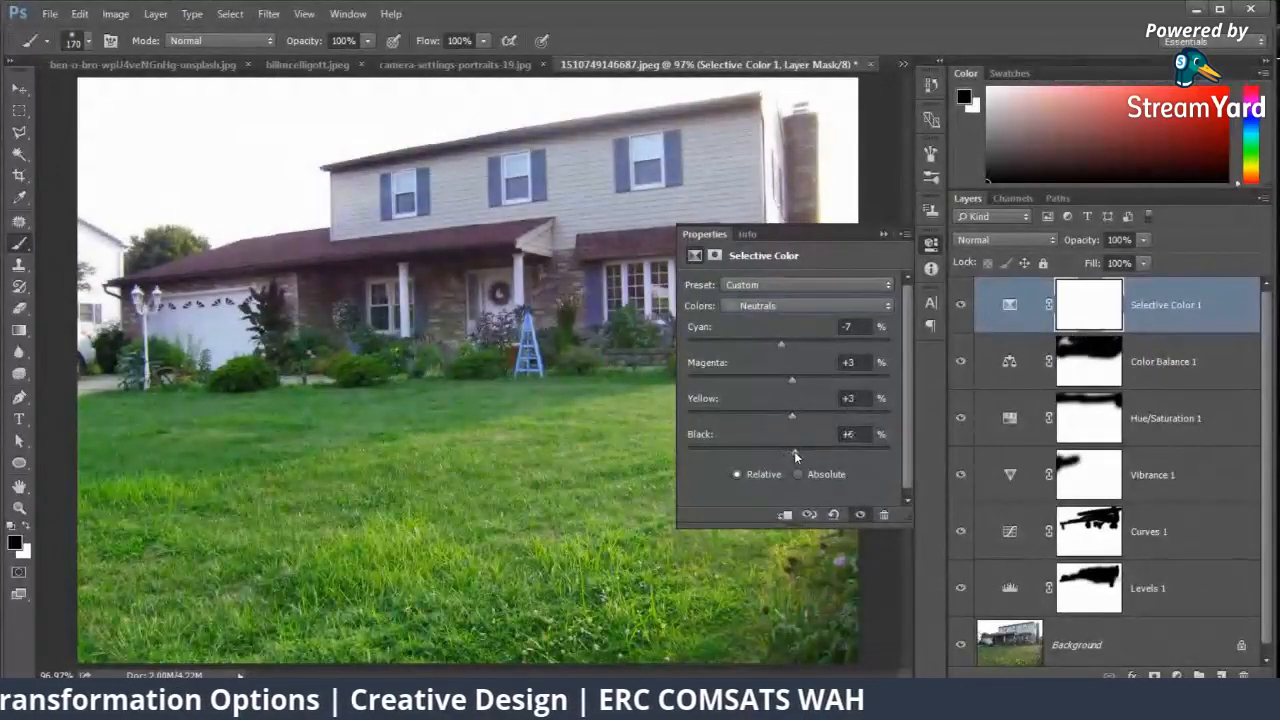
Step: Compare the house photo with its adjustment layers hidden and shown
click(883, 234)
key(ctrl+minus)
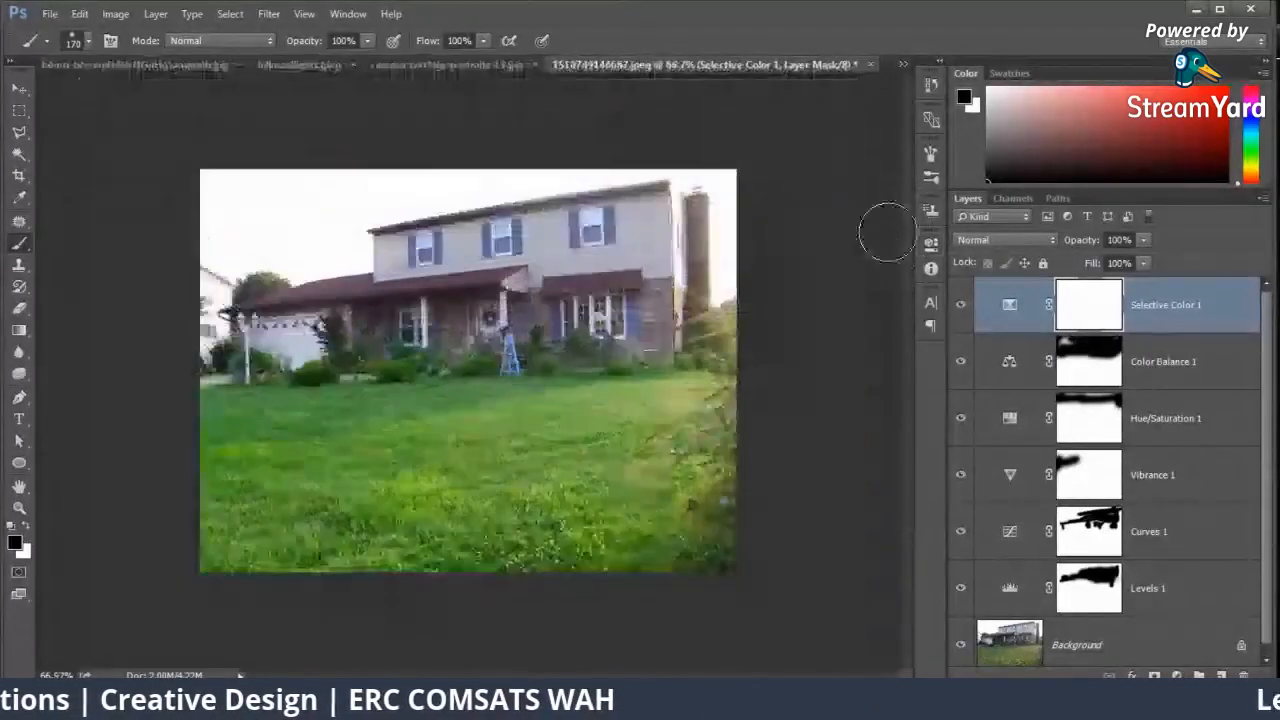
drag(961, 305, 960, 541)
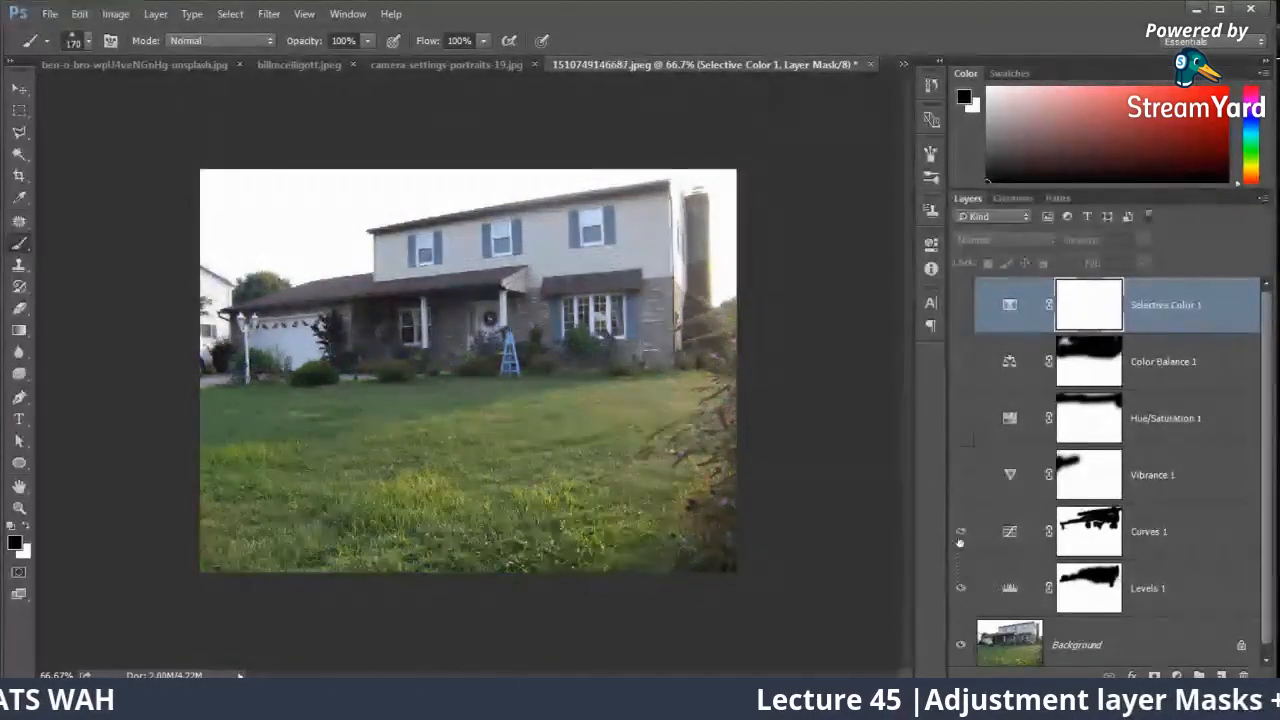
click(960, 310)
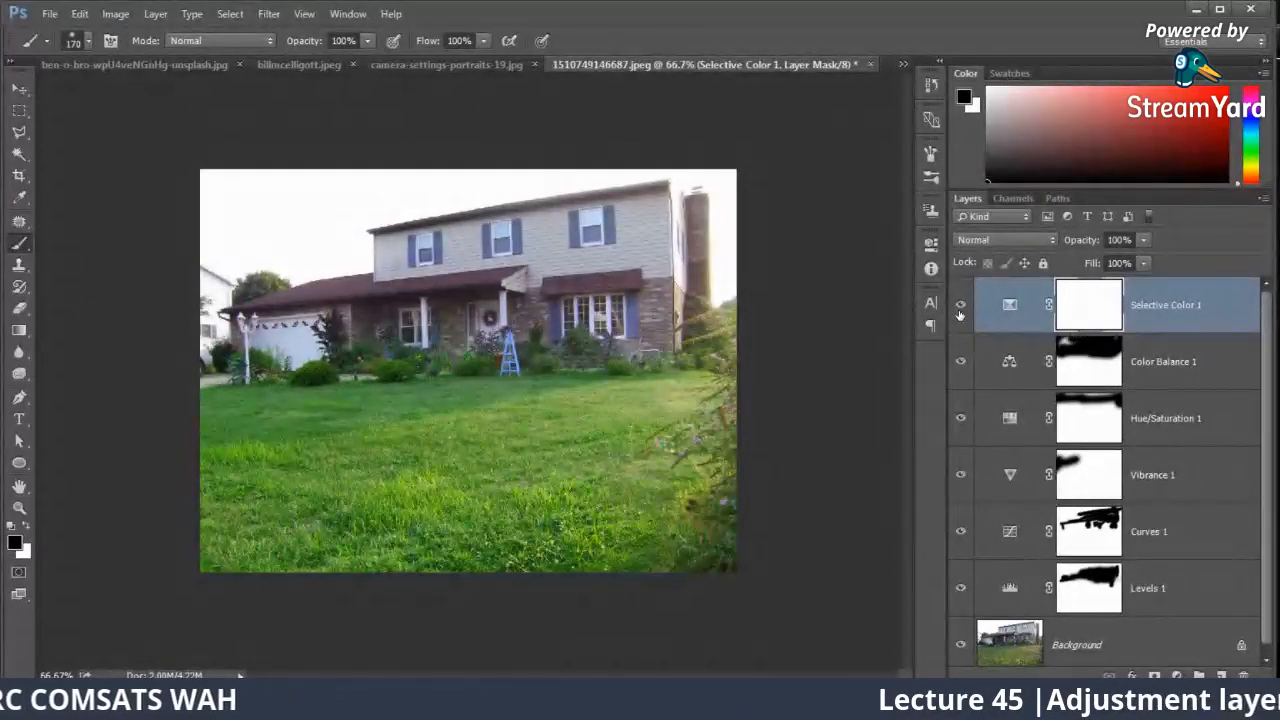
click(960, 310)
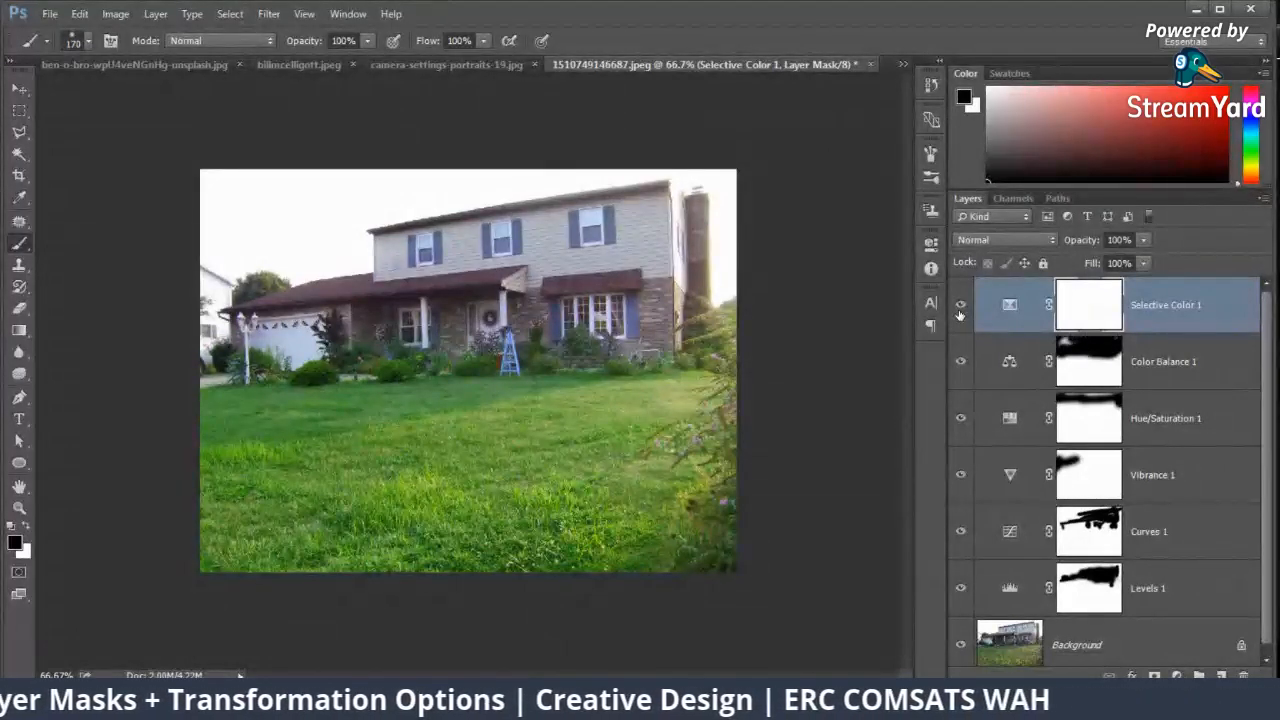
Step: Close the albert-dera portrait document and return to billmcelligott.jpeg
click(335, 63)
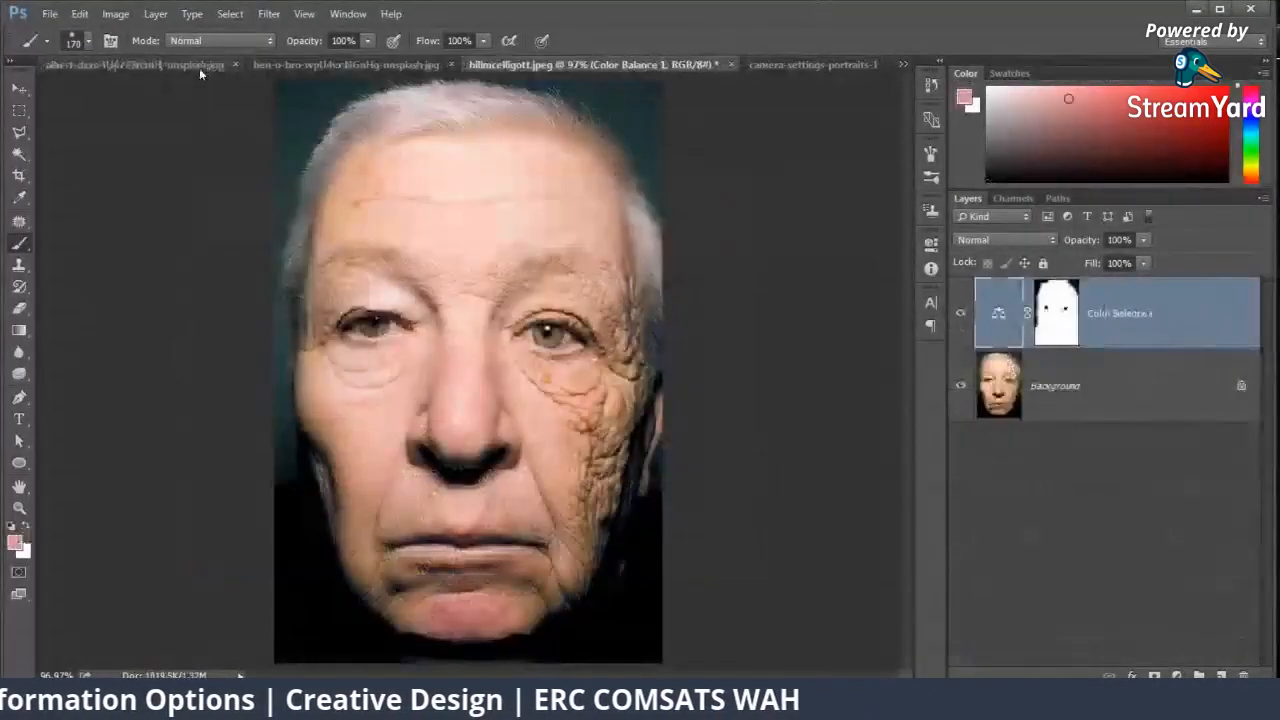
click(199, 68)
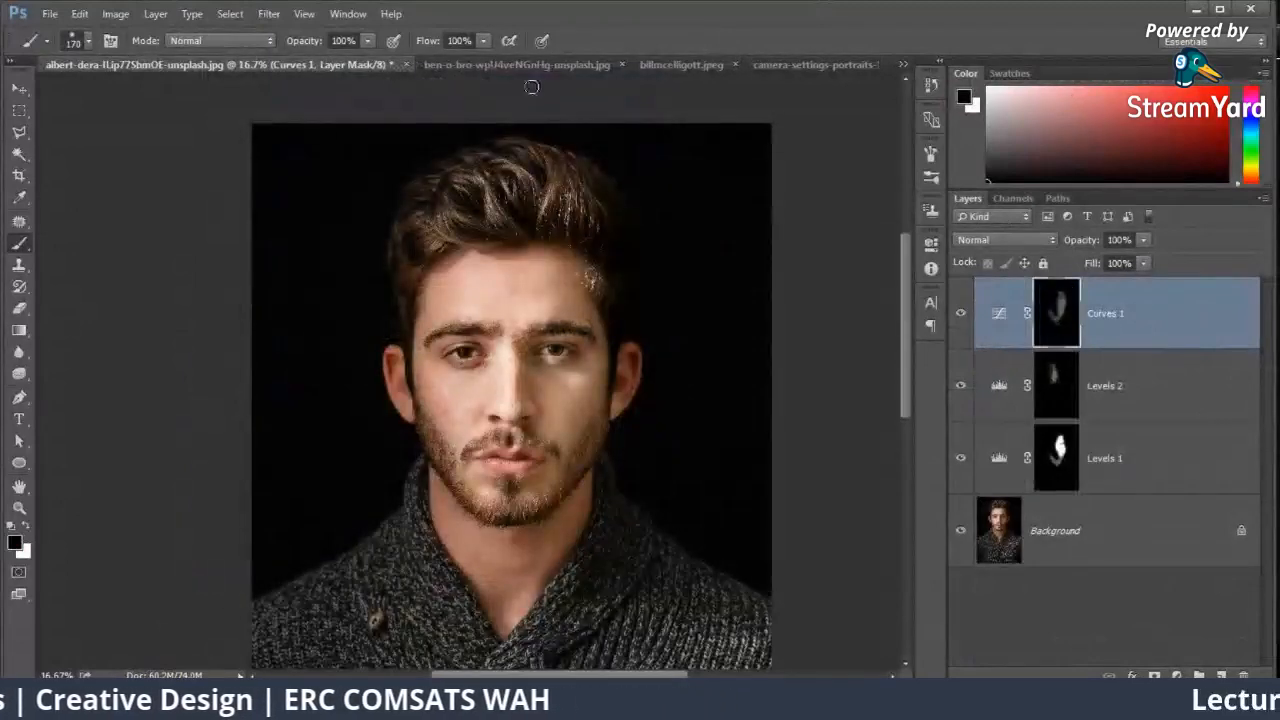
click(405, 64)
click(646, 277)
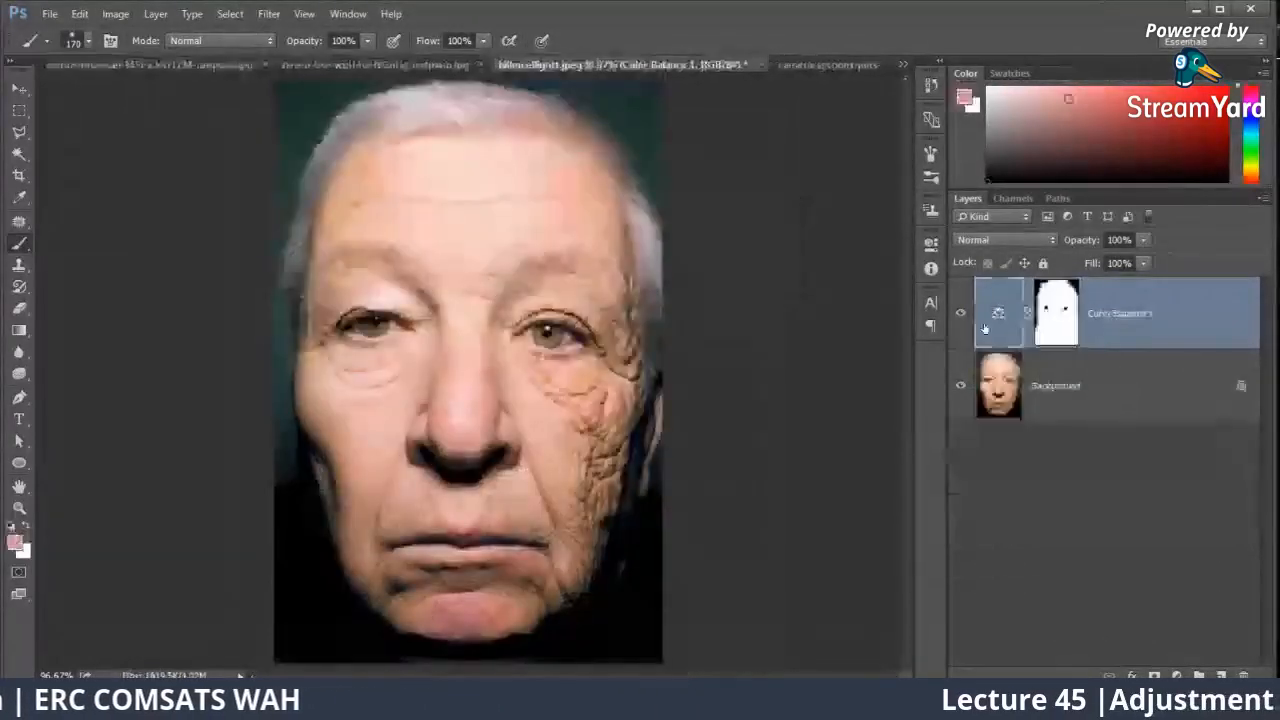
Step: Hide the Color Balance 1 layer and add an Invert adjustment layer directly above the Background
click(1176, 675)
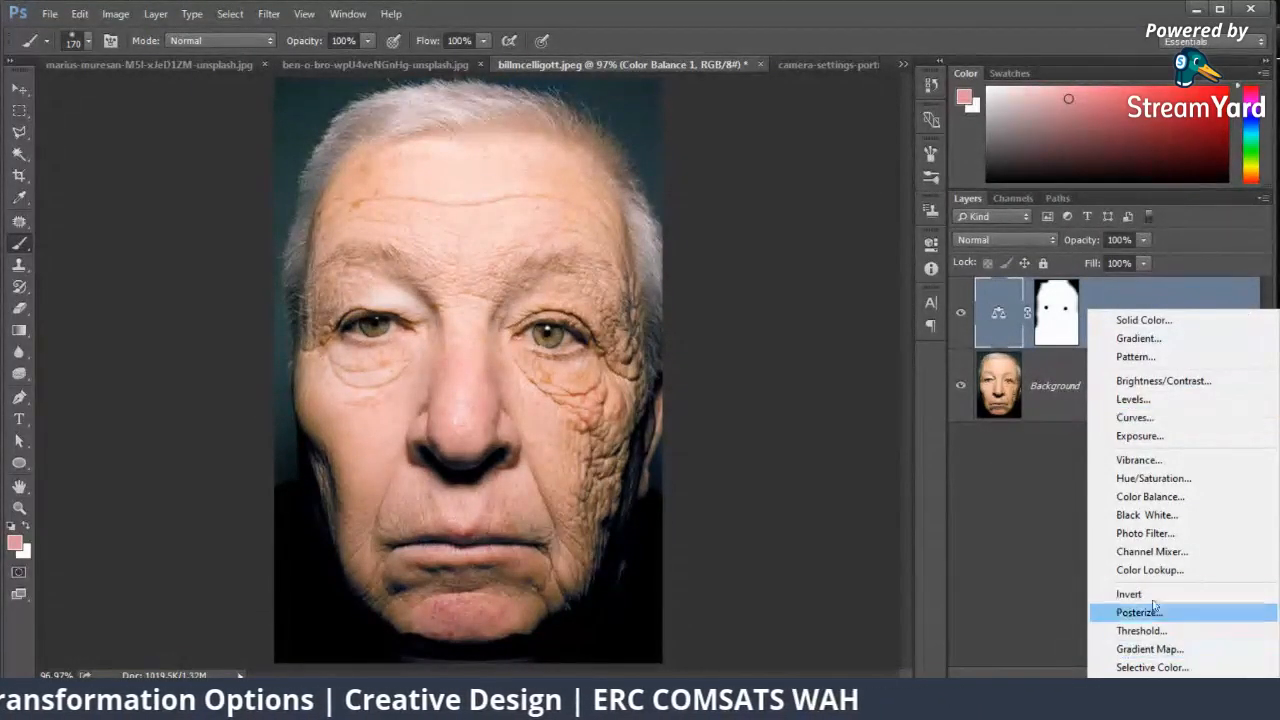
click(962, 318)
click(960, 314)
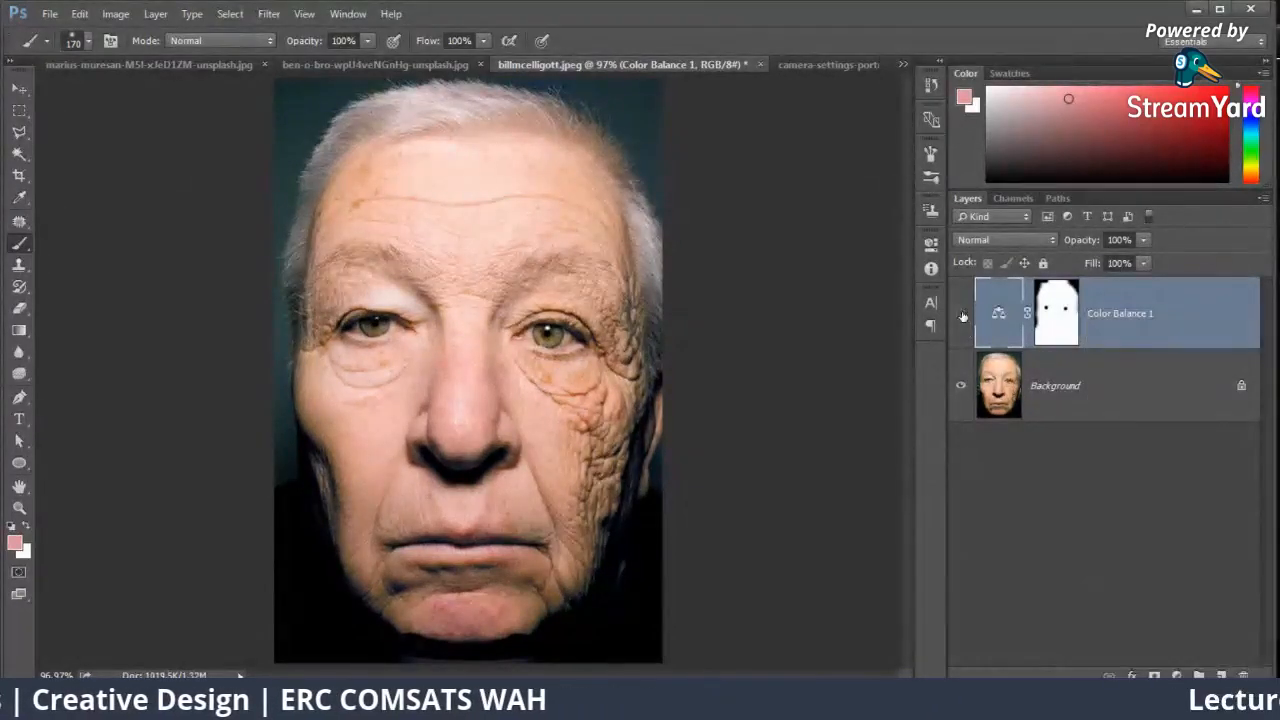
click(1122, 400)
click(1176, 675)
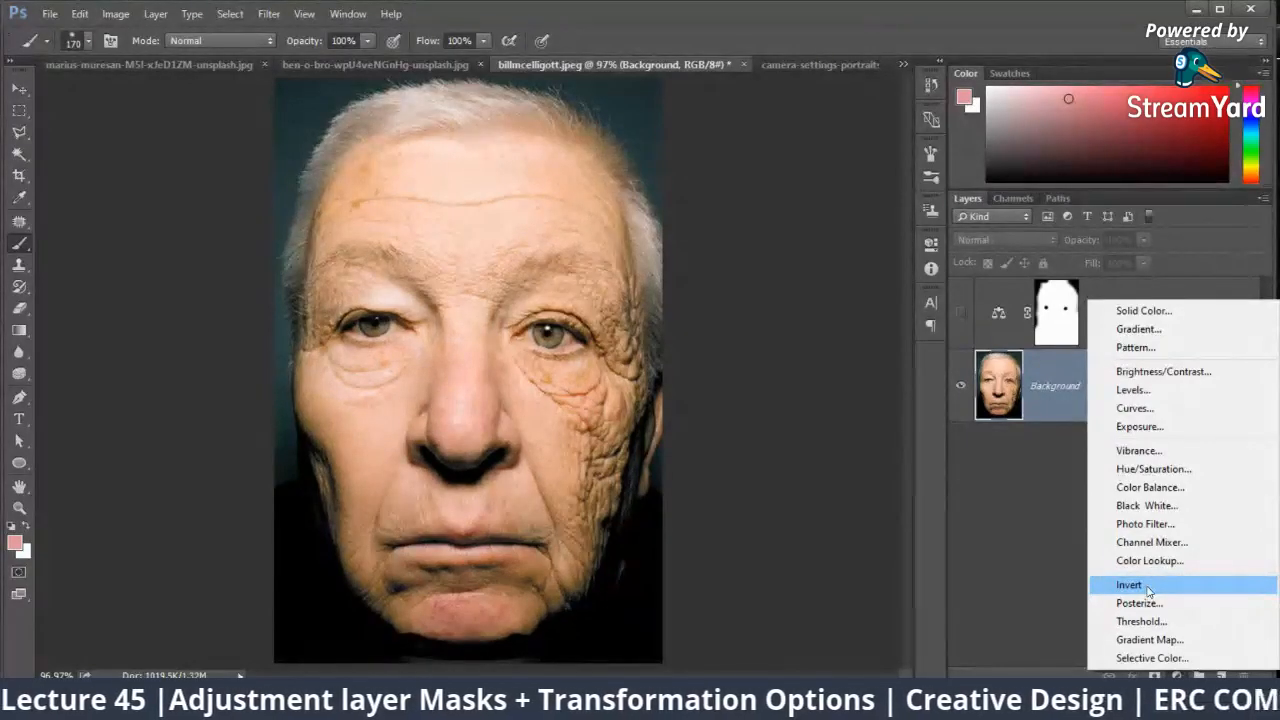
click(1056, 583)
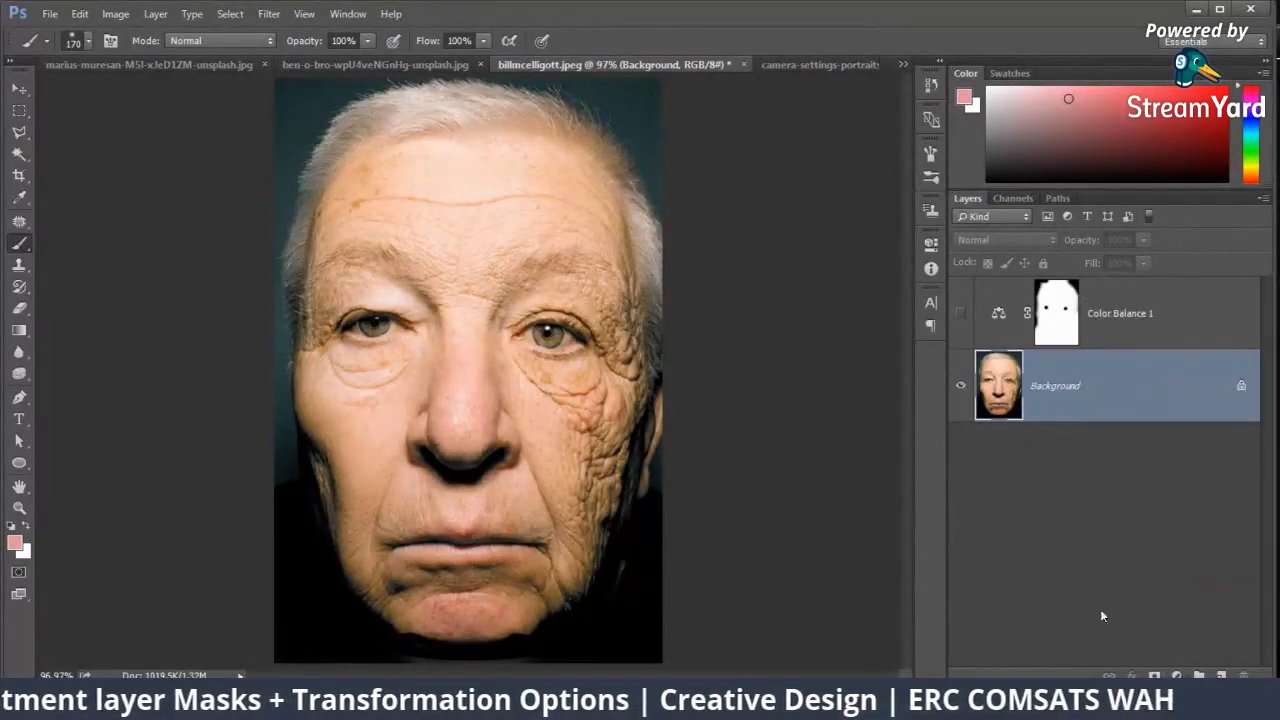
click(1176, 676)
click(1095, 583)
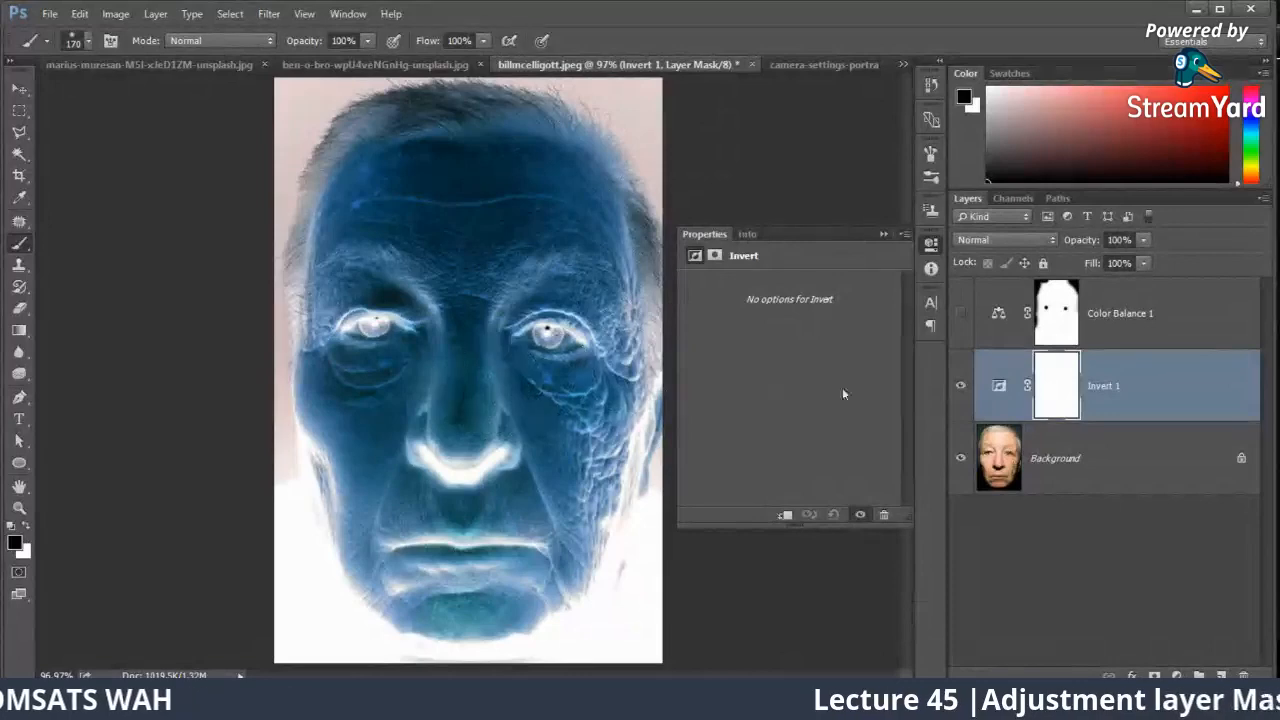
Step: Compare the portrait with the Invert layer shown and hidden, leaving the layer hidden
click(958, 385)
click(958, 385)
click(958, 385)
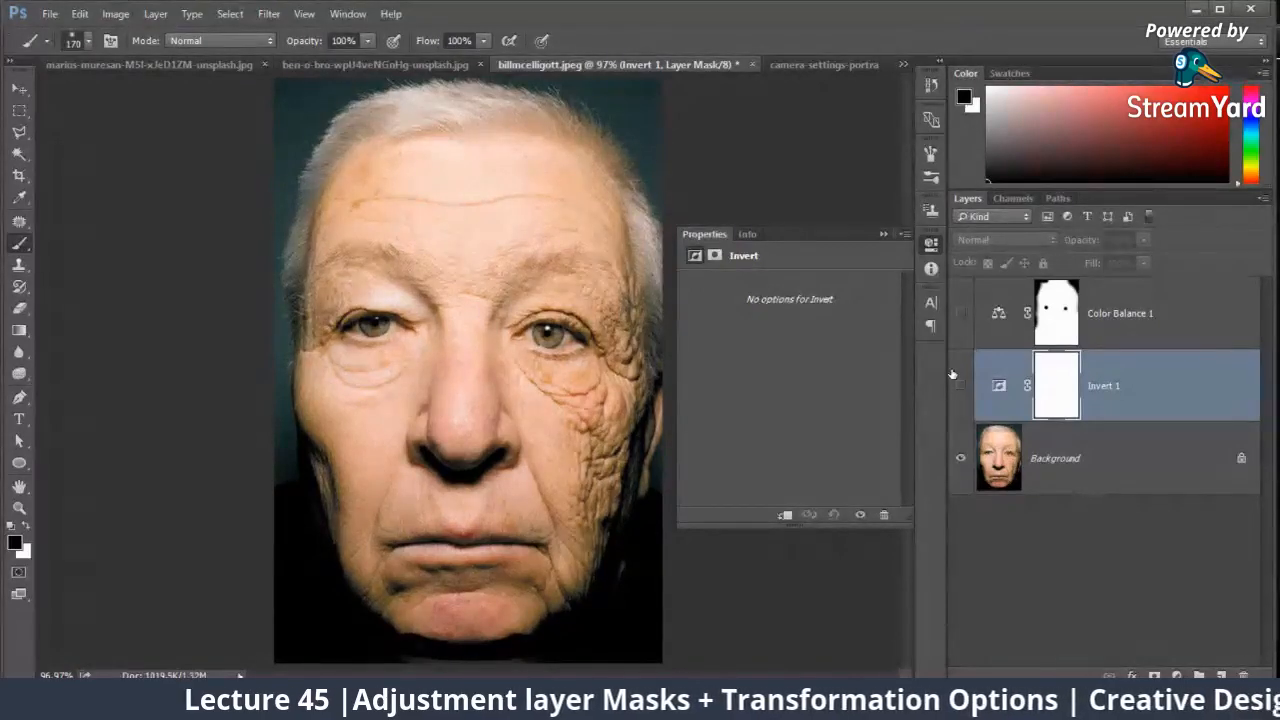
Step: Switch to StreamYard in the browser, take the displayed viewer comment off the broadcast, and return to Photoshop with the adjustment properties collapsed
click(114, 662)
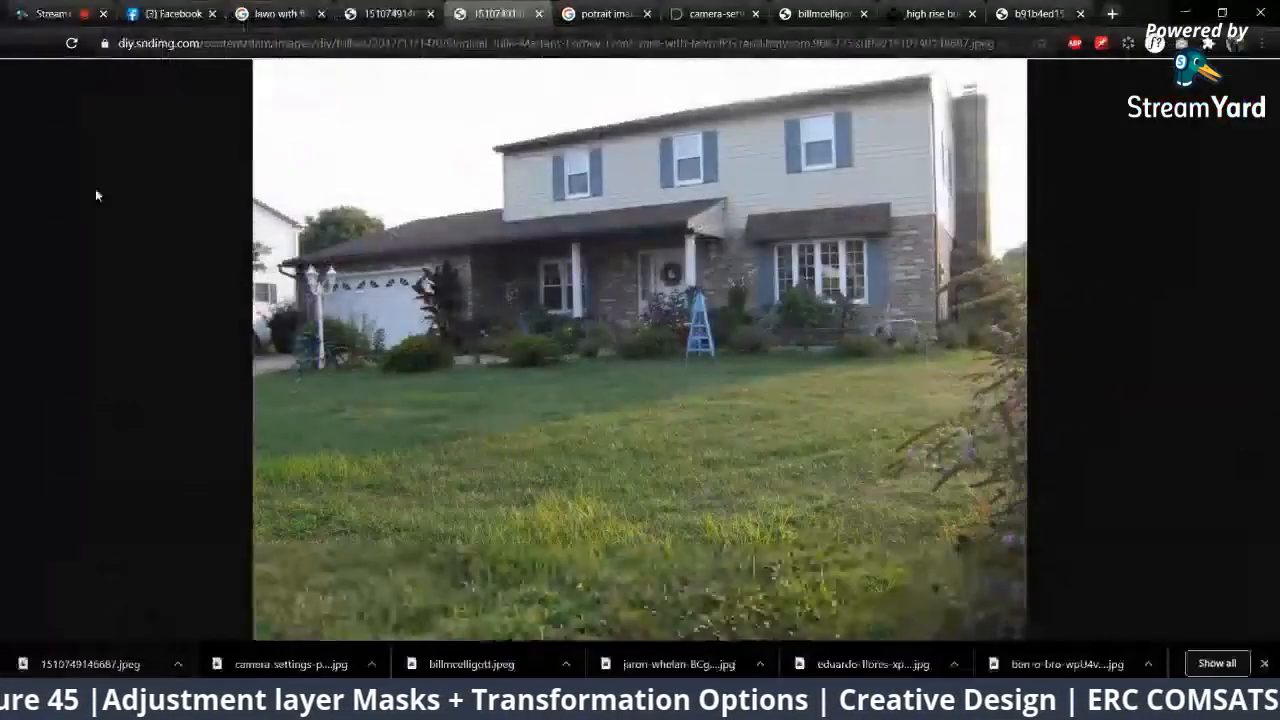
click(83, 8)
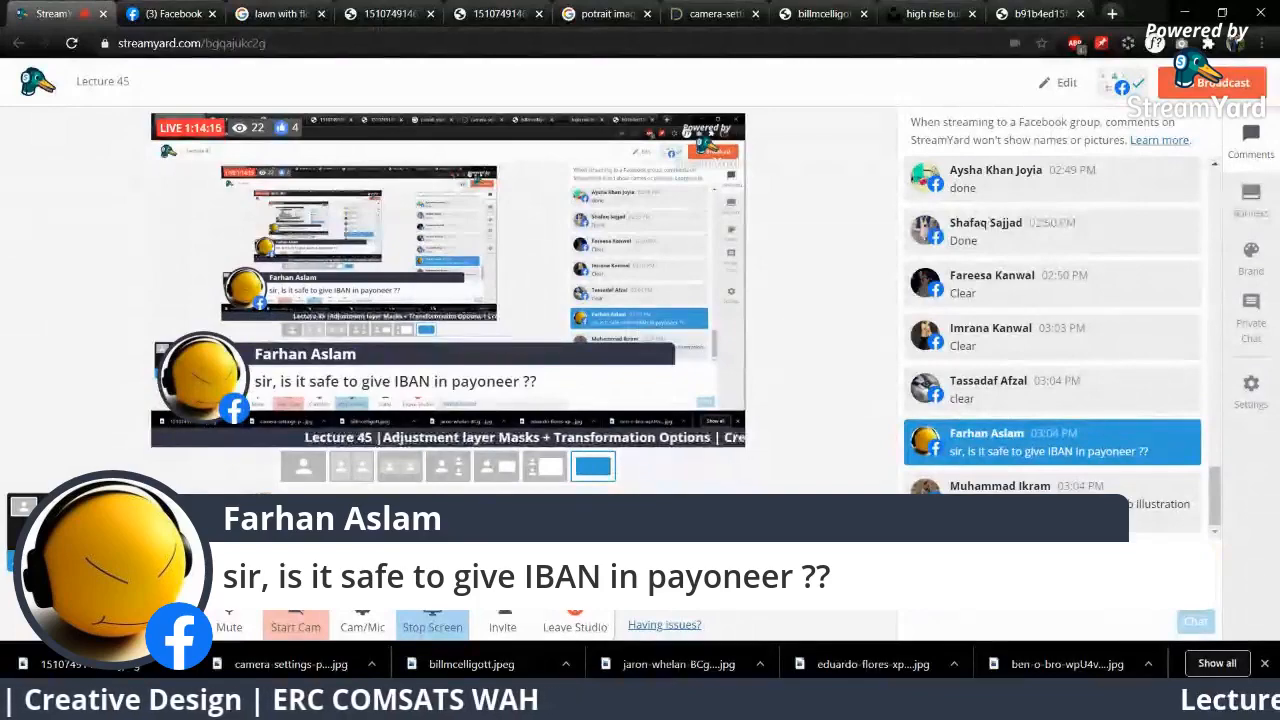
click(1036, 450)
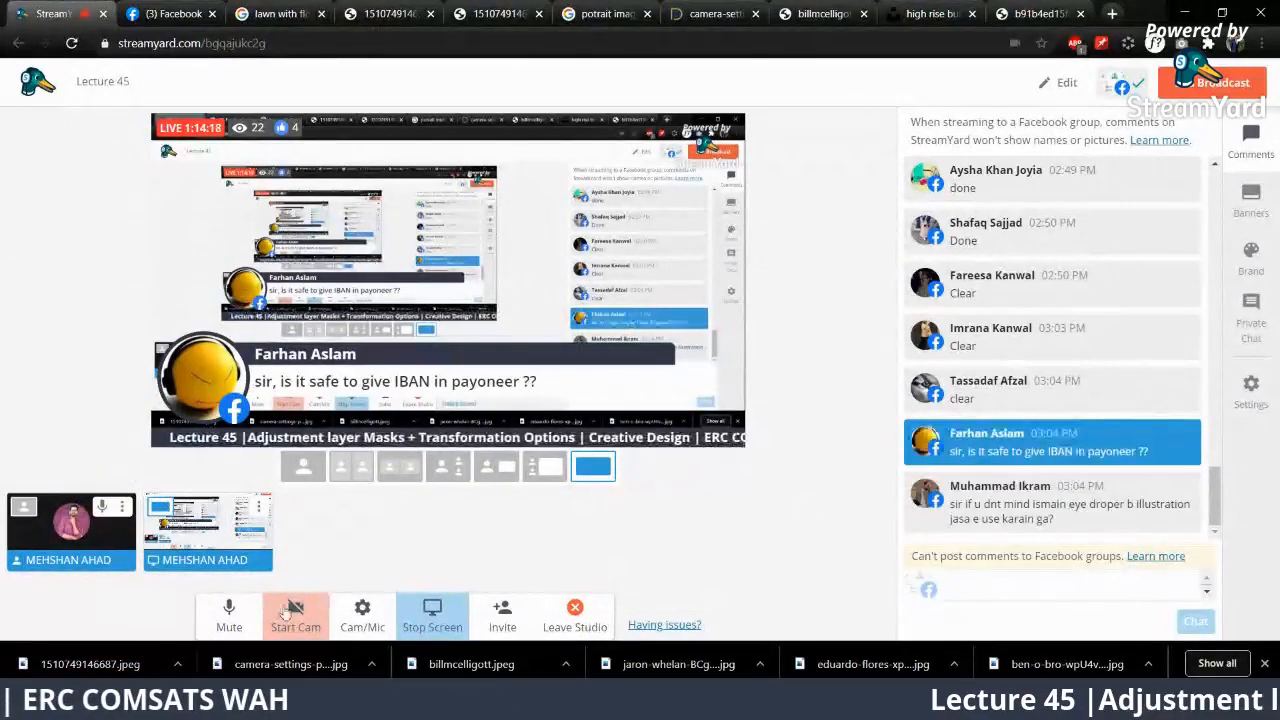
click(215, 700)
click(921, 239)
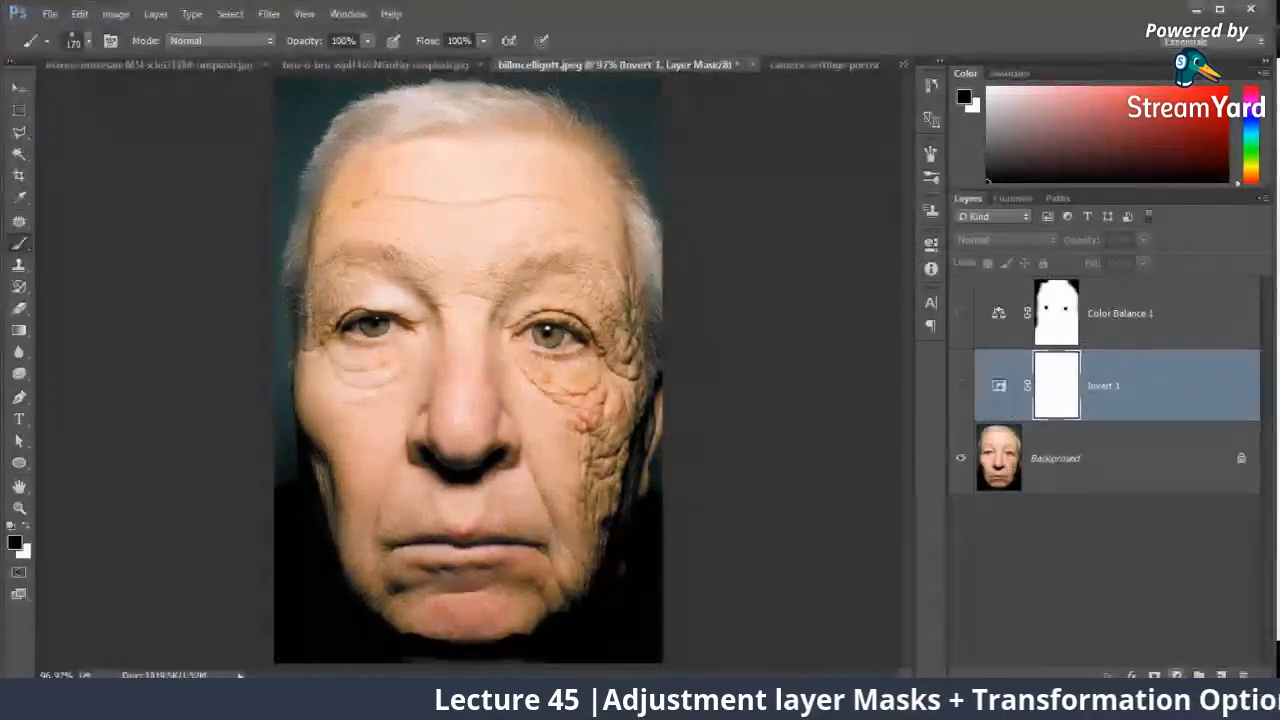
click(1176, 676)
click(1140, 314)
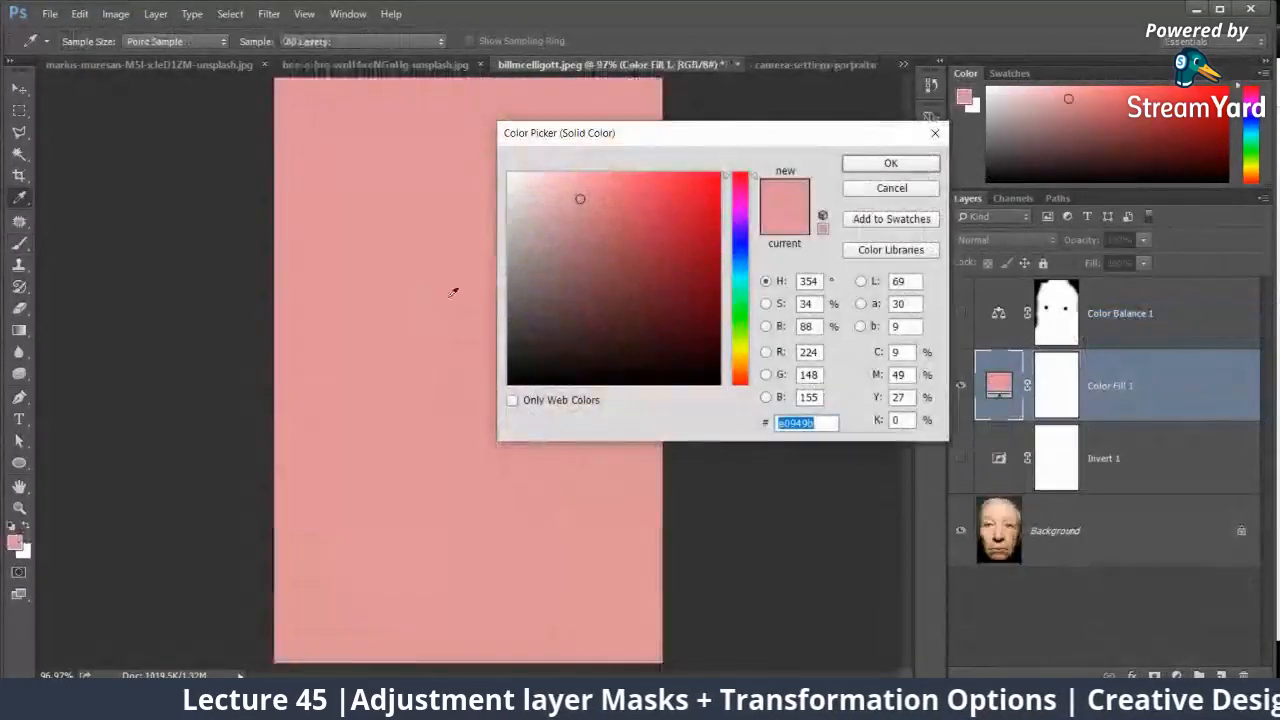
click(878, 191)
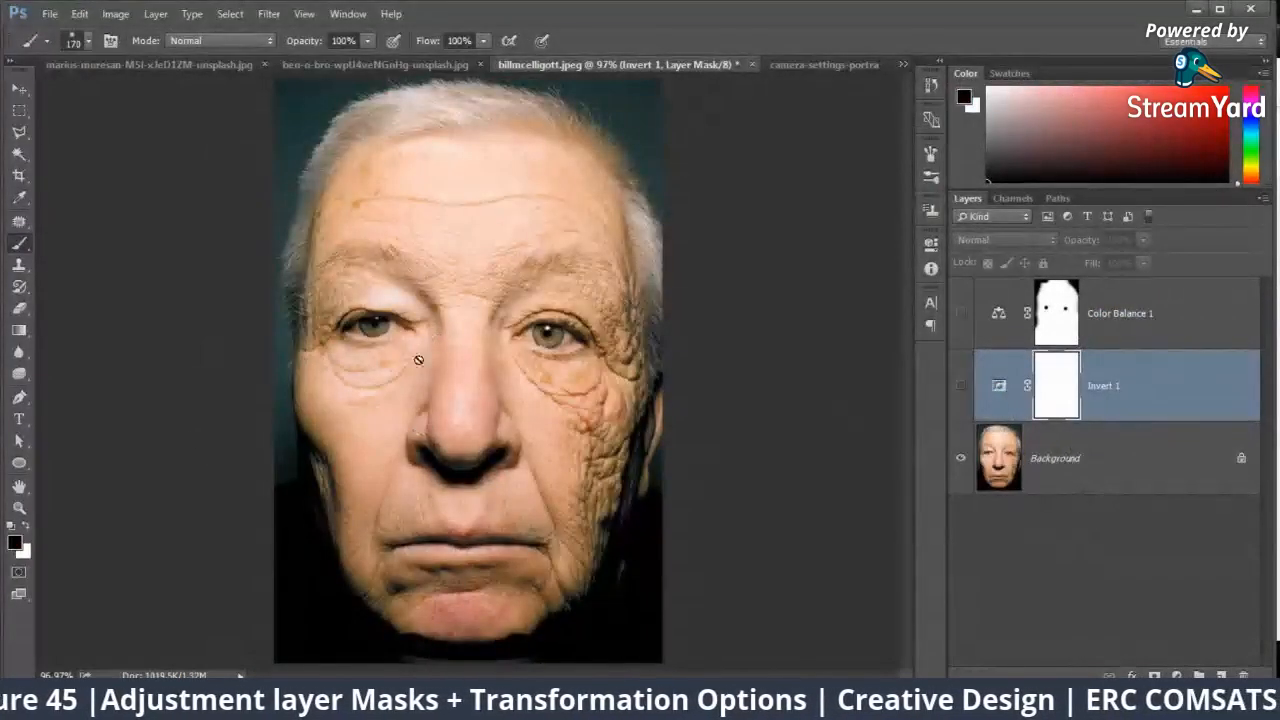
Step: Bring up the foreground Color Picker with the Invert mask selected, dismiss it, and add an empty layer above Color Balance 1
click(15, 542)
drag(660, 128, 780, 120)
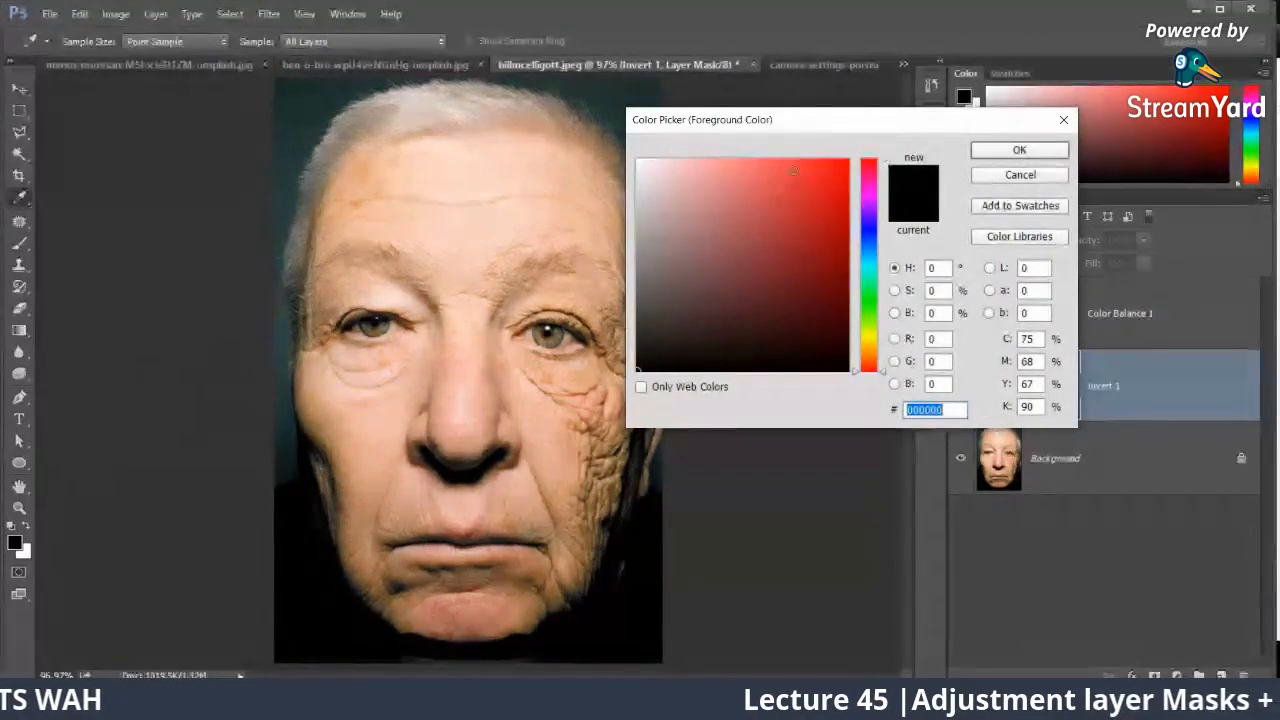
text(ffffff)
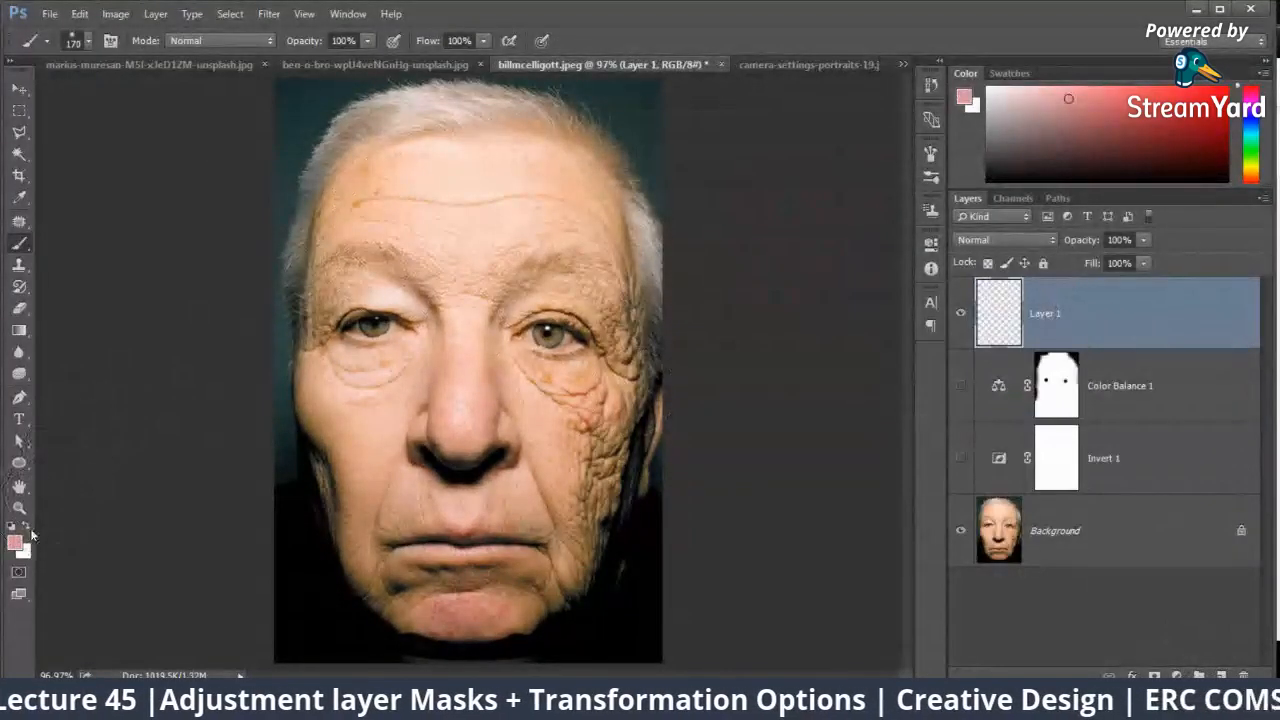
Step: Preview foreground colours sampled from the portrait's forehead, cheek and nose area in the Color Picker, and discard the choice
click(16, 543)
click(514, 223)
click(575, 418)
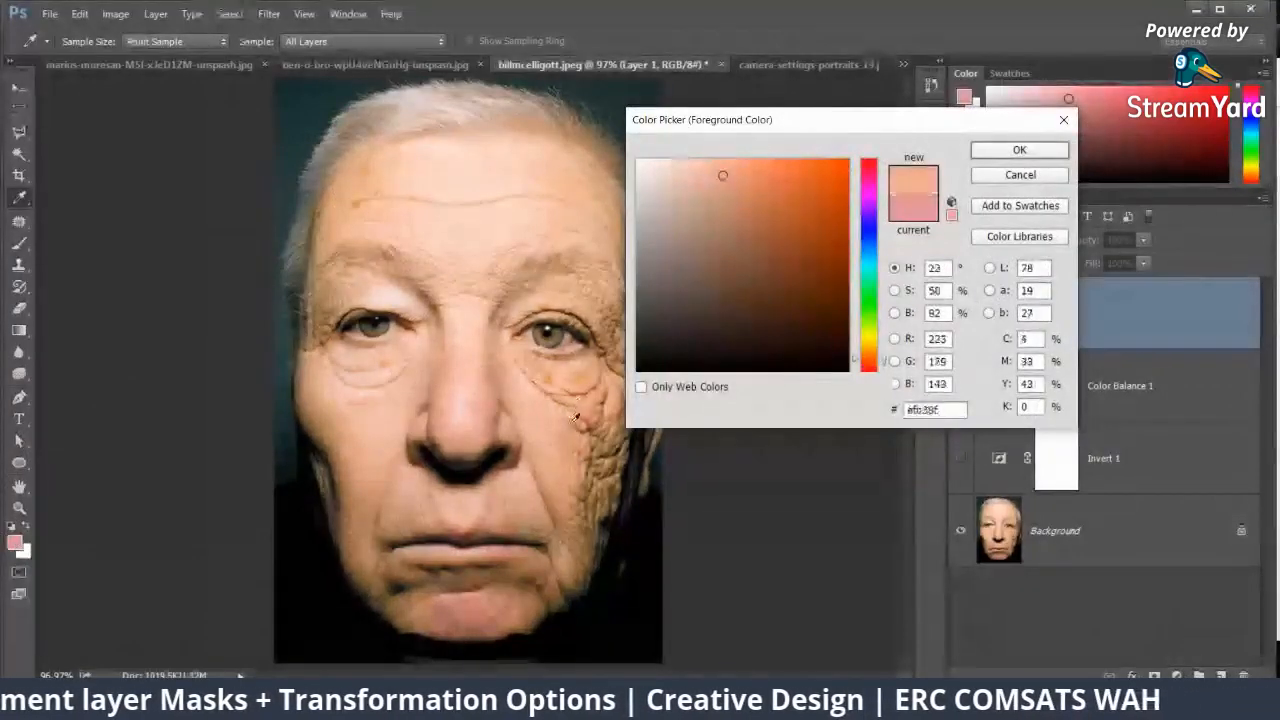
drag(575, 418, 592, 426)
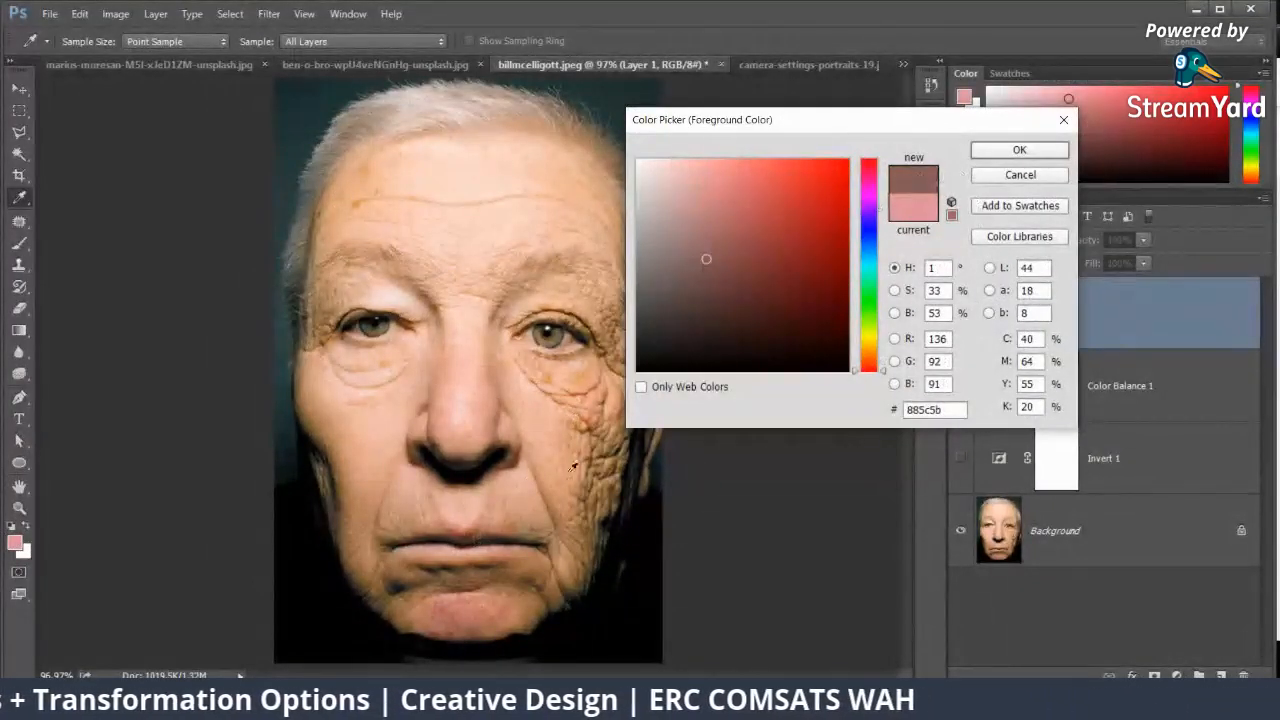
drag(558, 490, 457, 475)
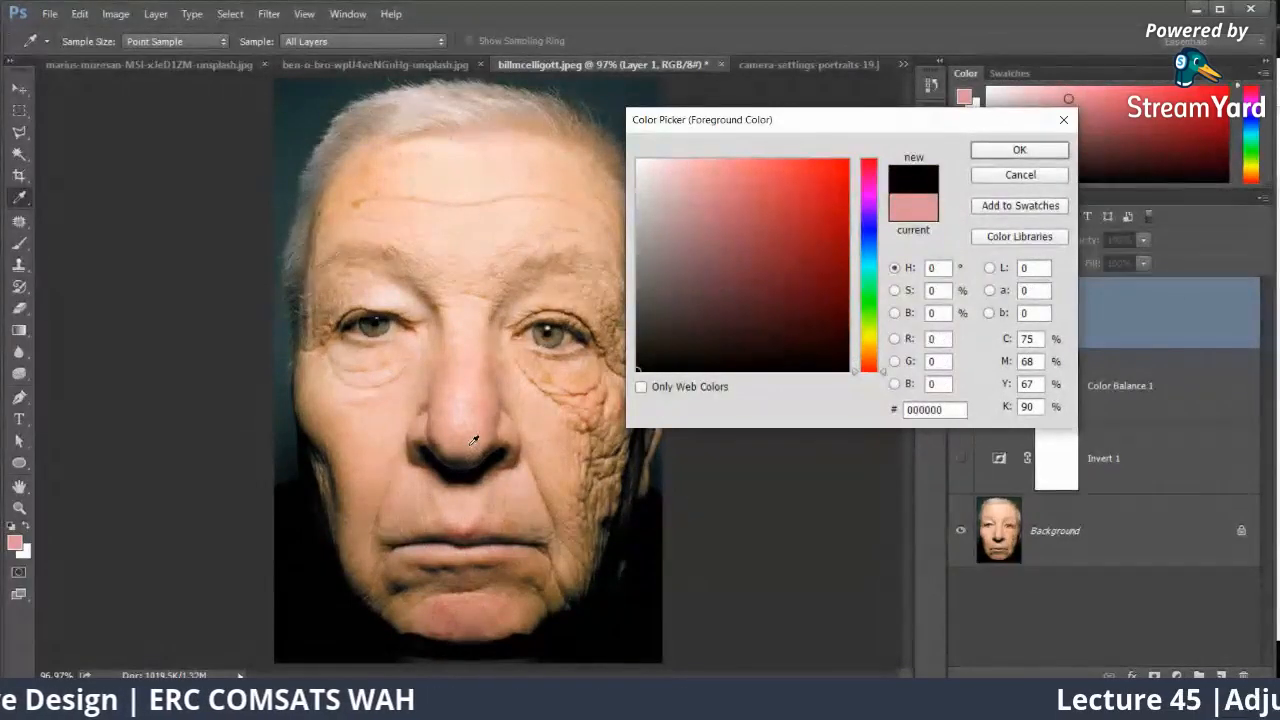
click(1020, 174)
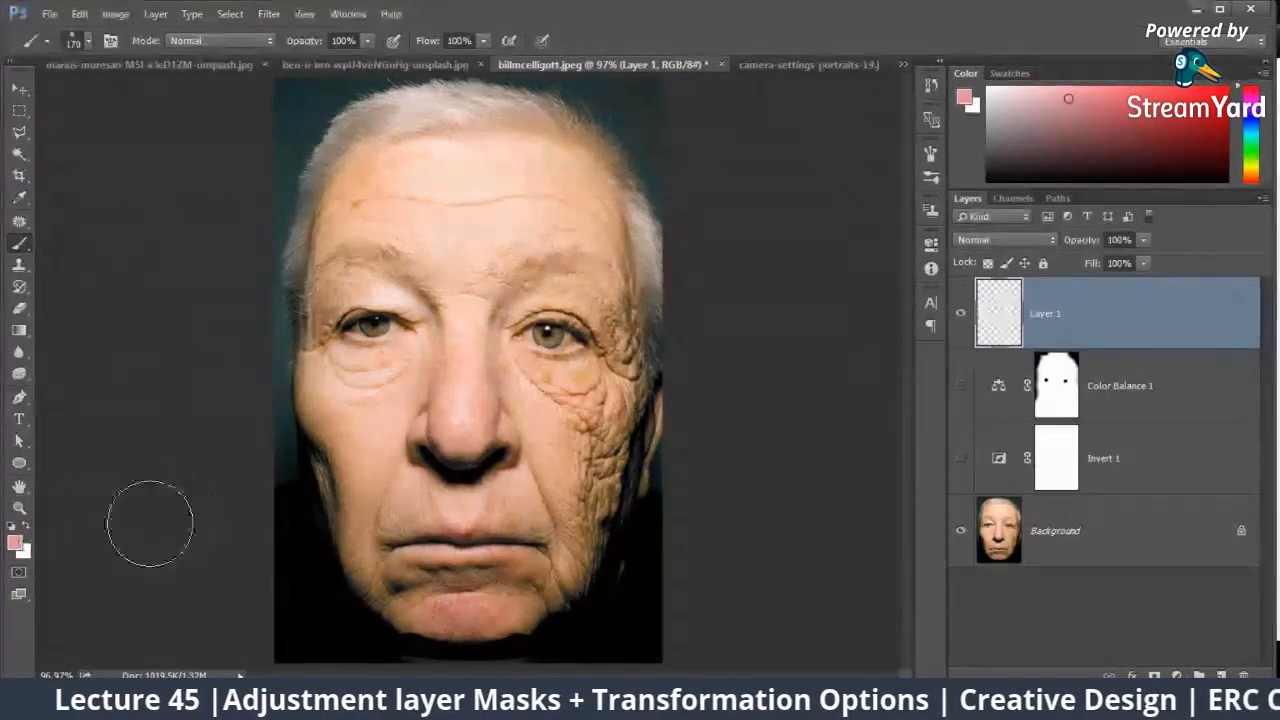
Step: Preview foreground colours sampled from the grey canvas surround, hair, wrinkled cheek and eye in the Color Picker, and cancel without applying
click(16, 545)
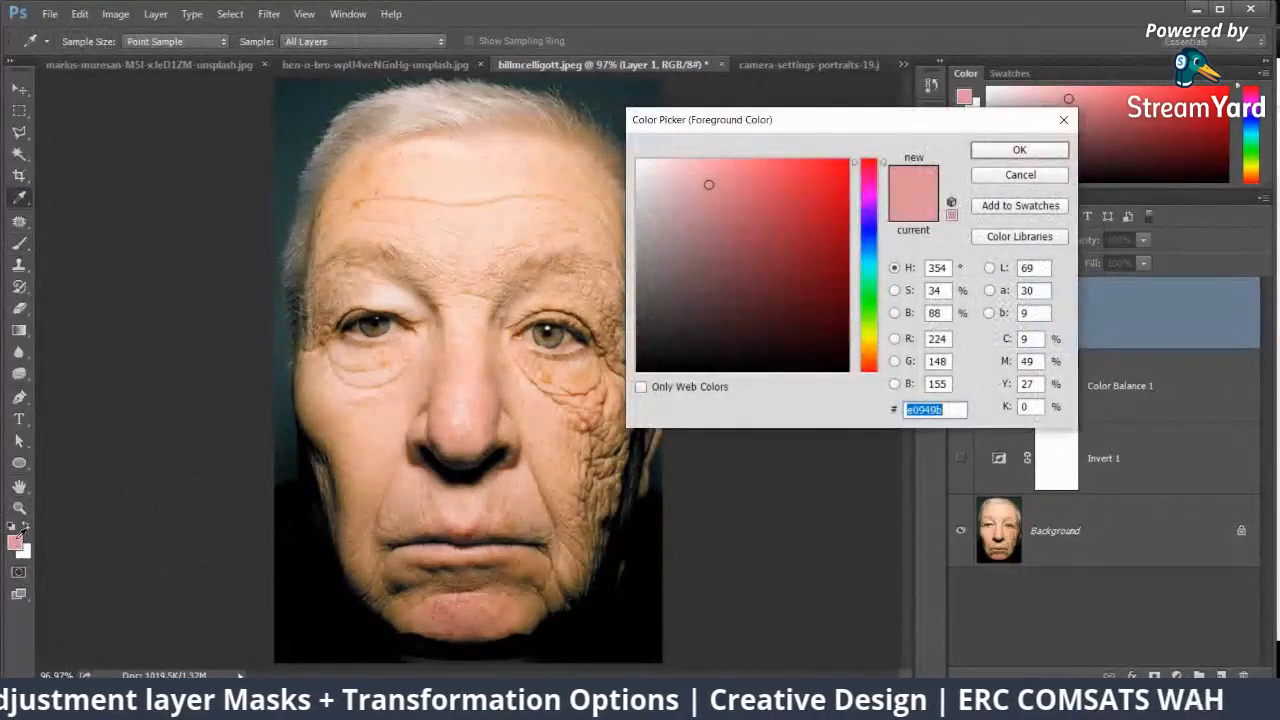
click(176, 220)
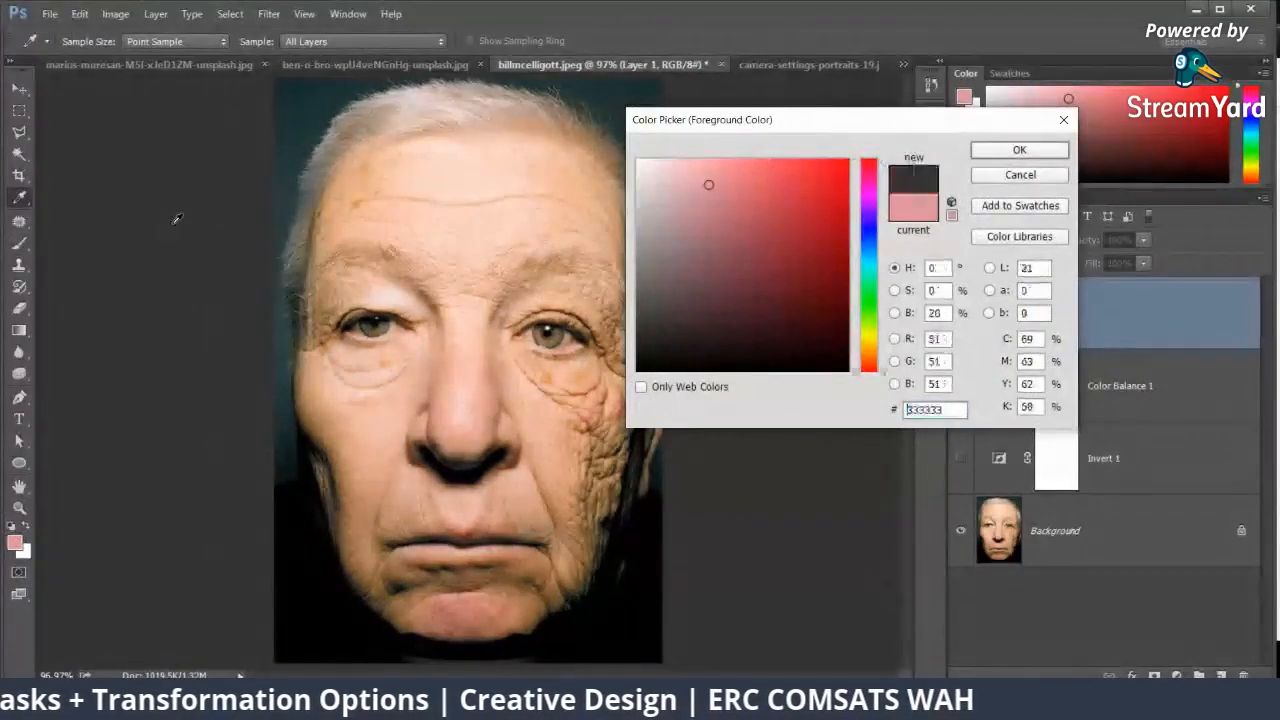
mouse_move(302, 172)
mouse_down()
mouse_move(338, 179)
mouse_move(324, 173)
mouse_move(371, 137)
mouse_move(443, 114)
mouse_move(508, 115)
mouse_up()
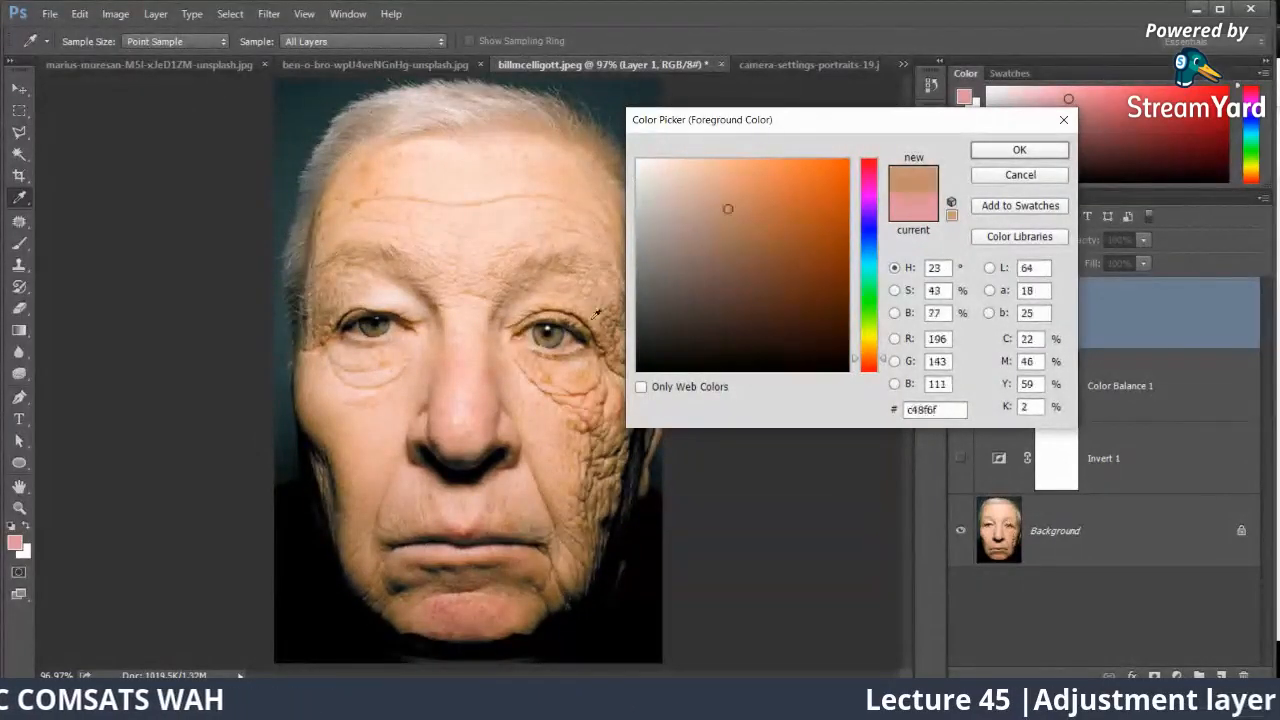
drag(597, 314, 590, 440)
drag(552, 334, 567, 325)
click(1020, 174)
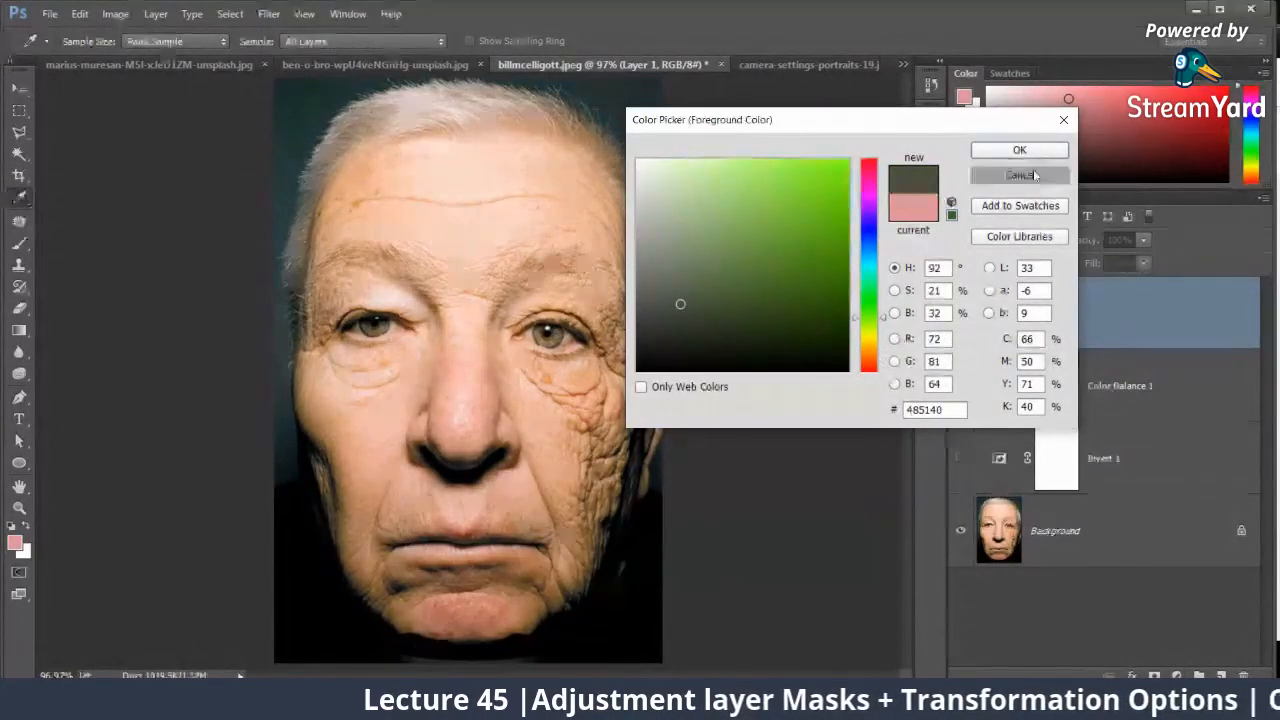
key(b)
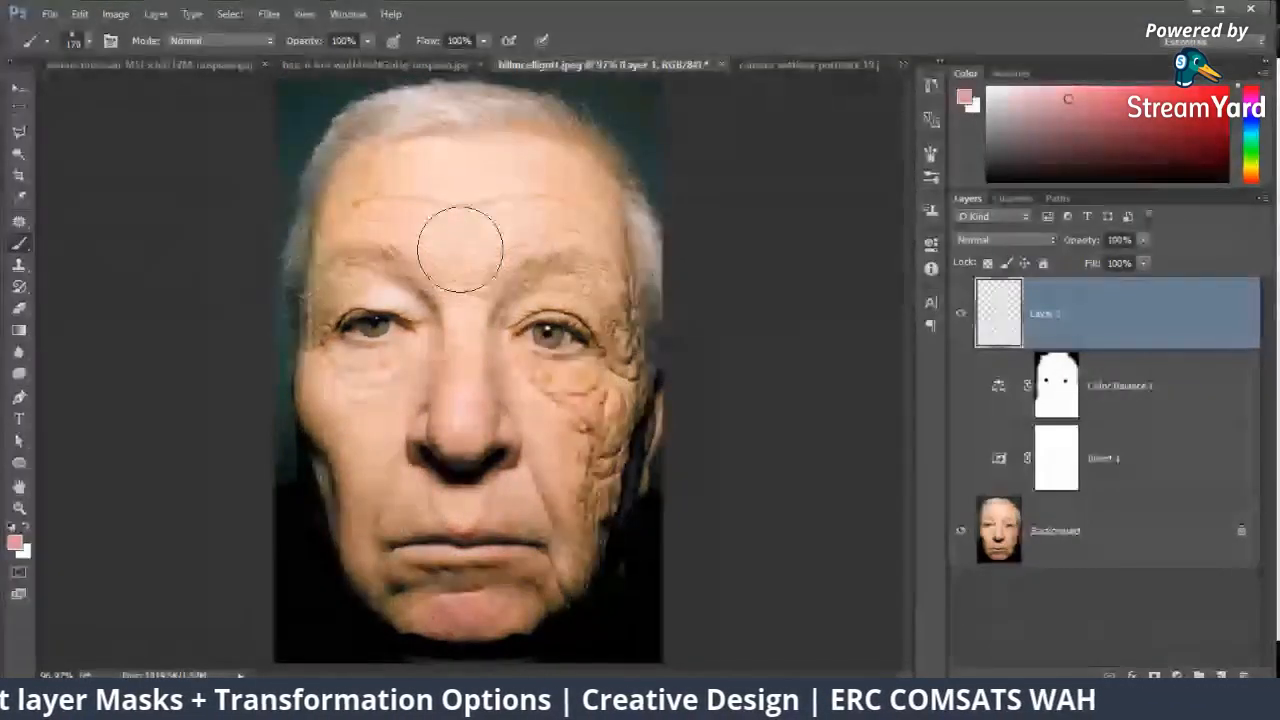
Step: Set up a new document from the International Paper A4 preset and switch its width and height units to inches
key(ctrl+n)
click(748, 221)
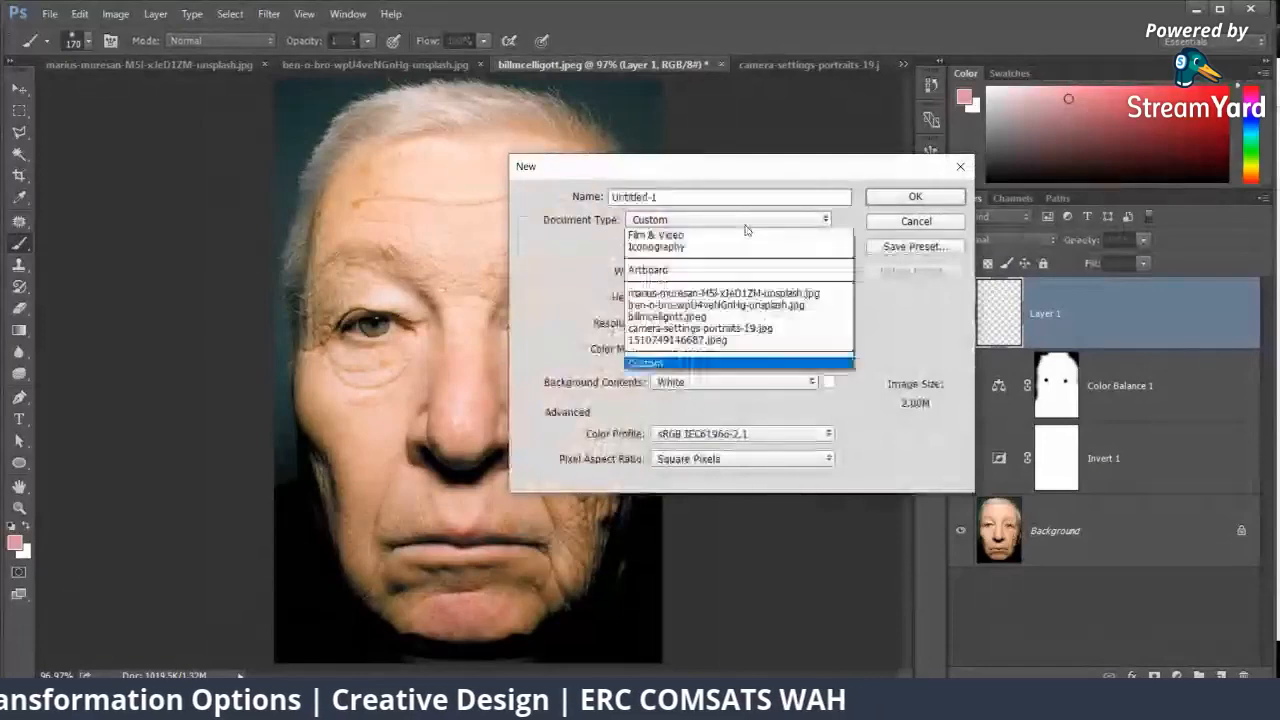
click(734, 270)
click(752, 222)
click(718, 263)
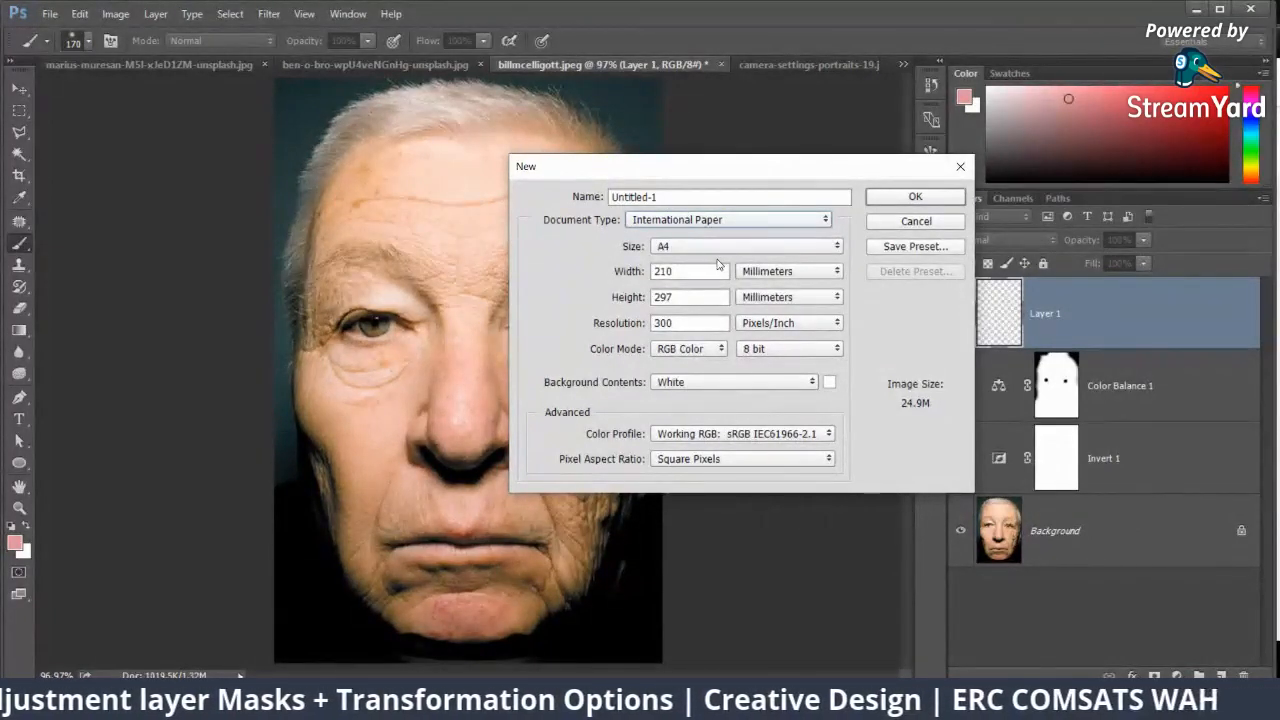
click(800, 297)
click(790, 294)
Step: Set the new document's width and height to 5 inches each and create it
double_click(690, 271)
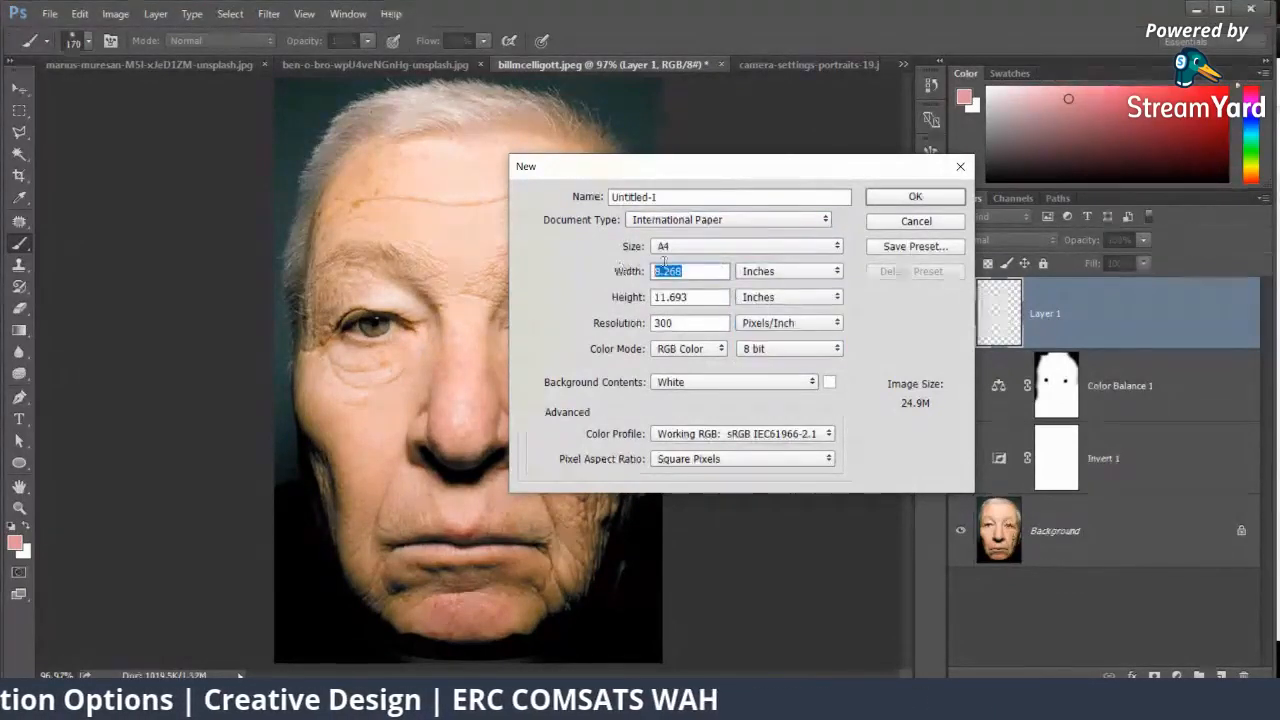
text(5)
key(Tab)
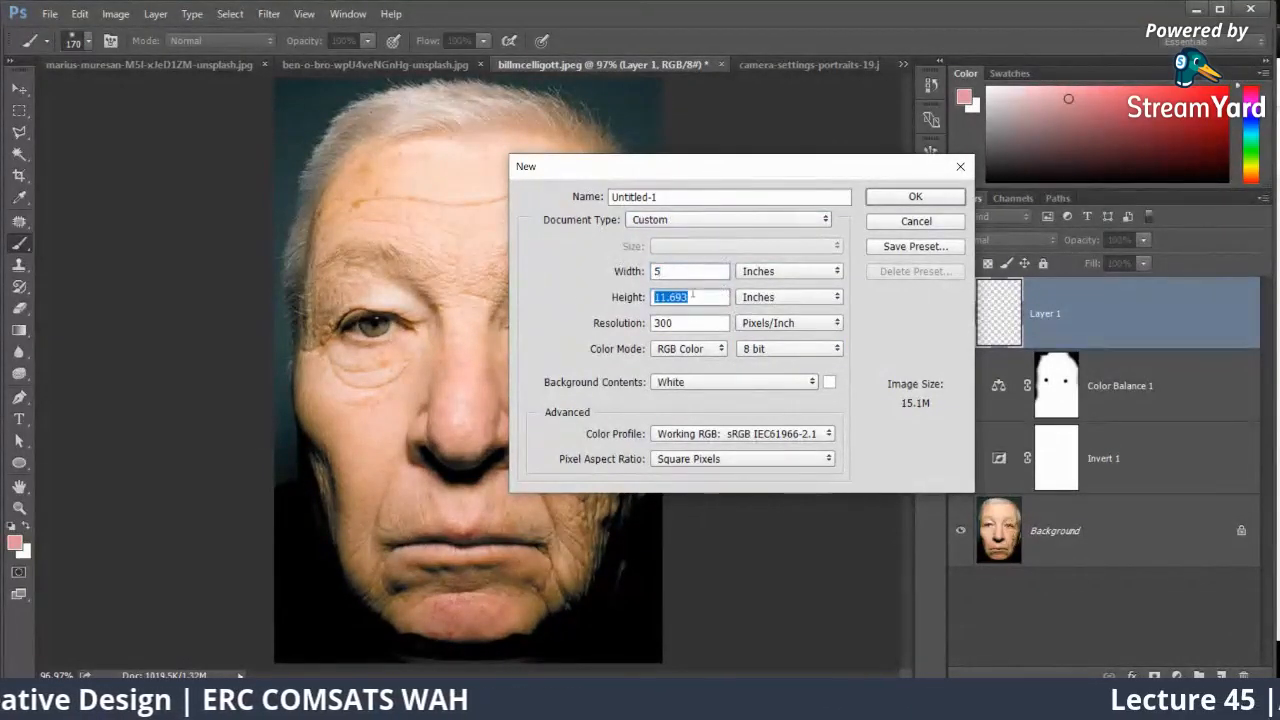
text(5)
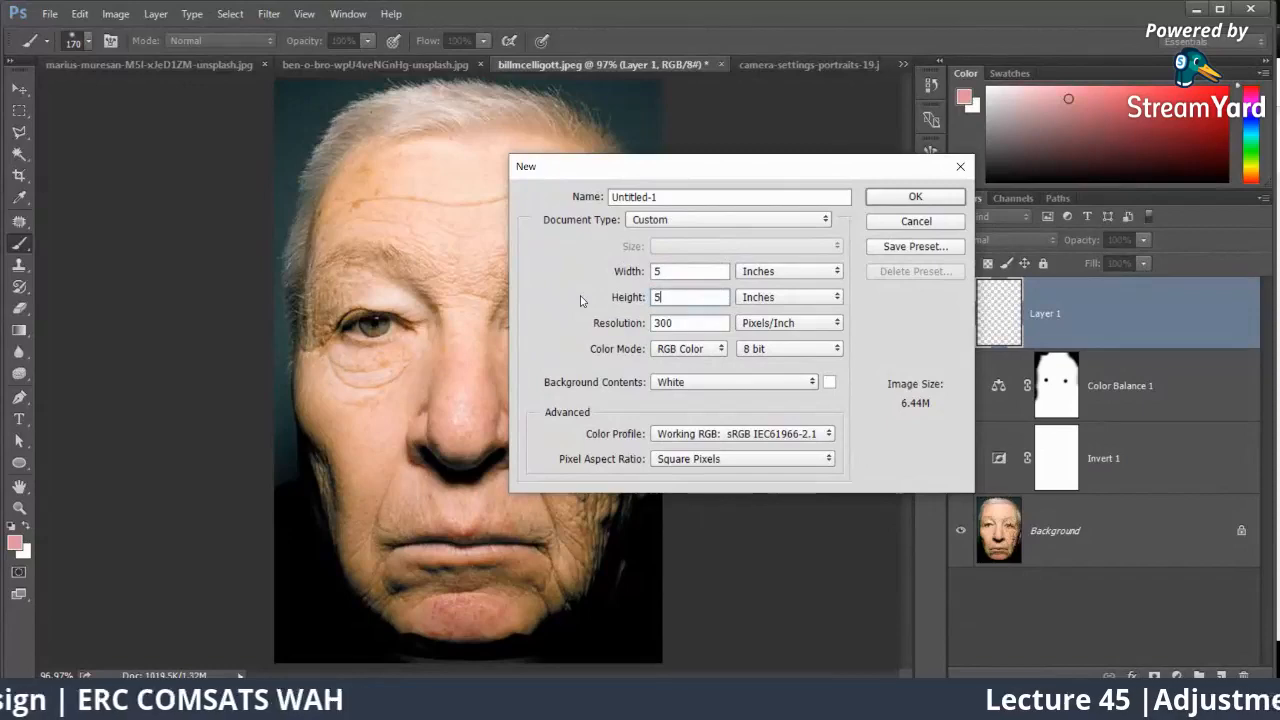
click(927, 194)
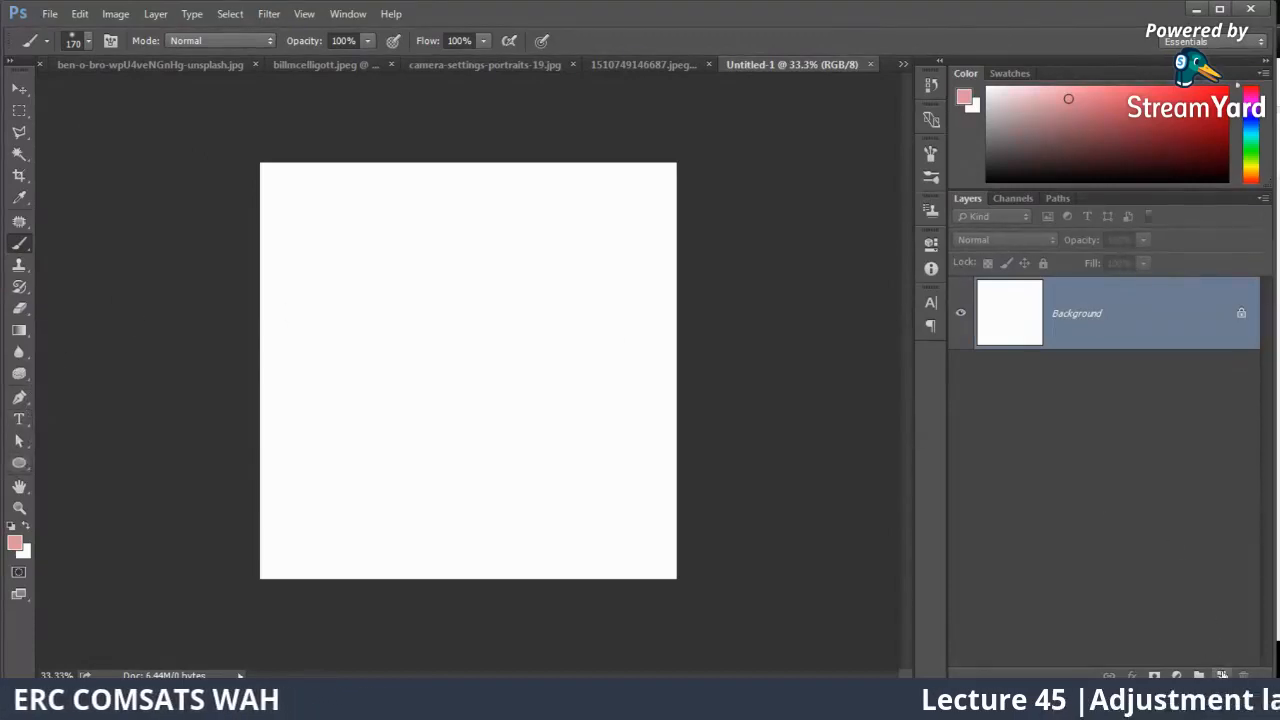
Step: On a new layer, fill a wide rectangular selection in the canvas's upper middle with the pink foreground colour and deselect it
key(ctrl+shift+alt+n)
click(19, 110)
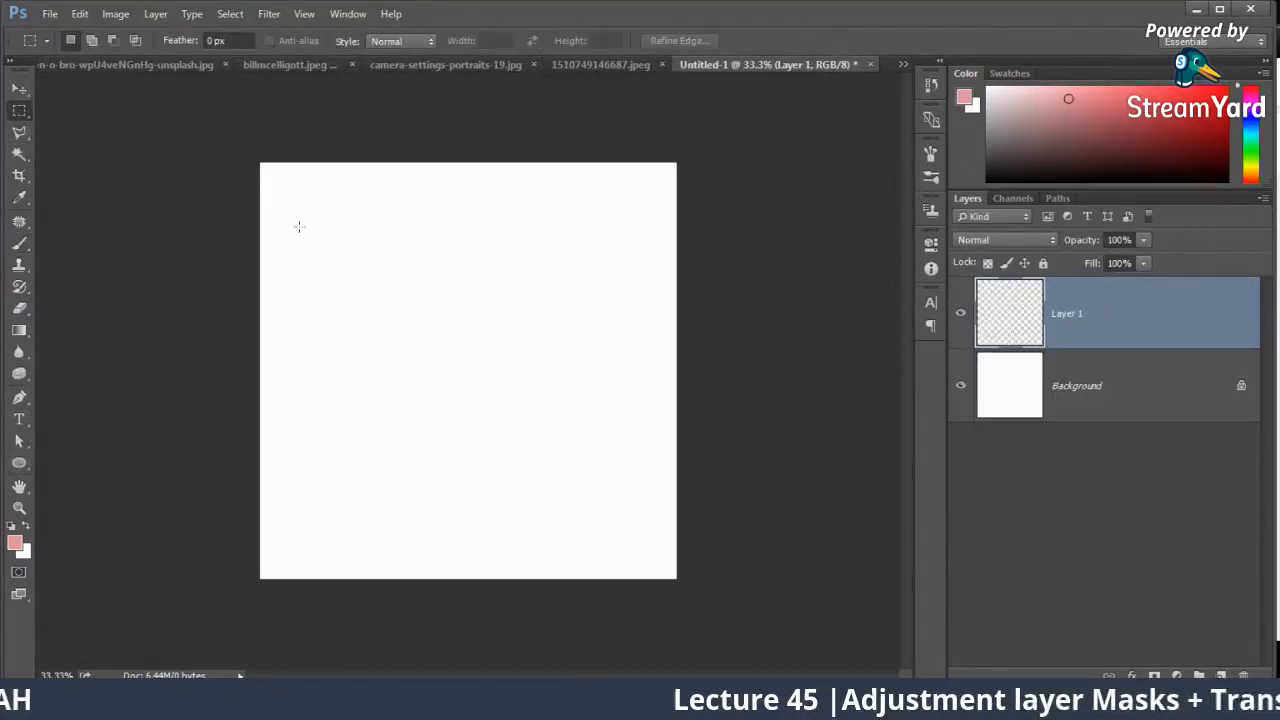
mouse_move(300, 227)
mouse_down()
mouse_move(677, 479)
mouse_move(607, 450)
mouse_up()
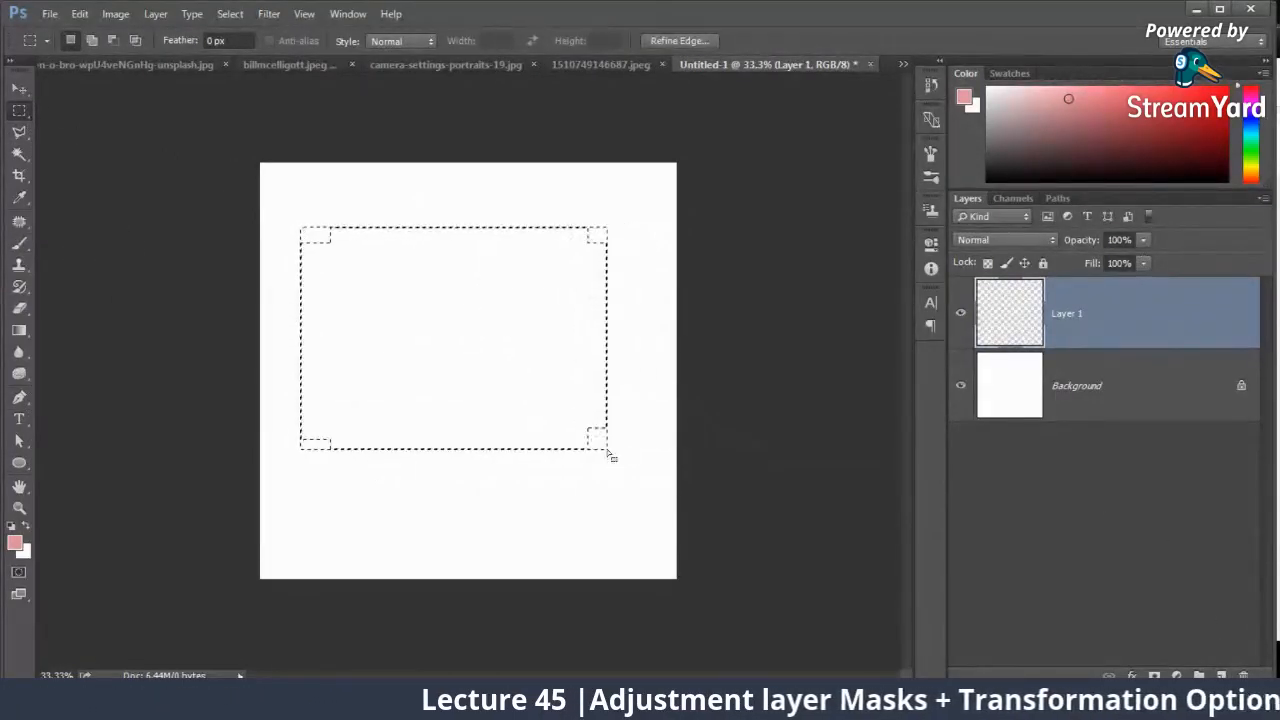
key(alt+BackSpace)
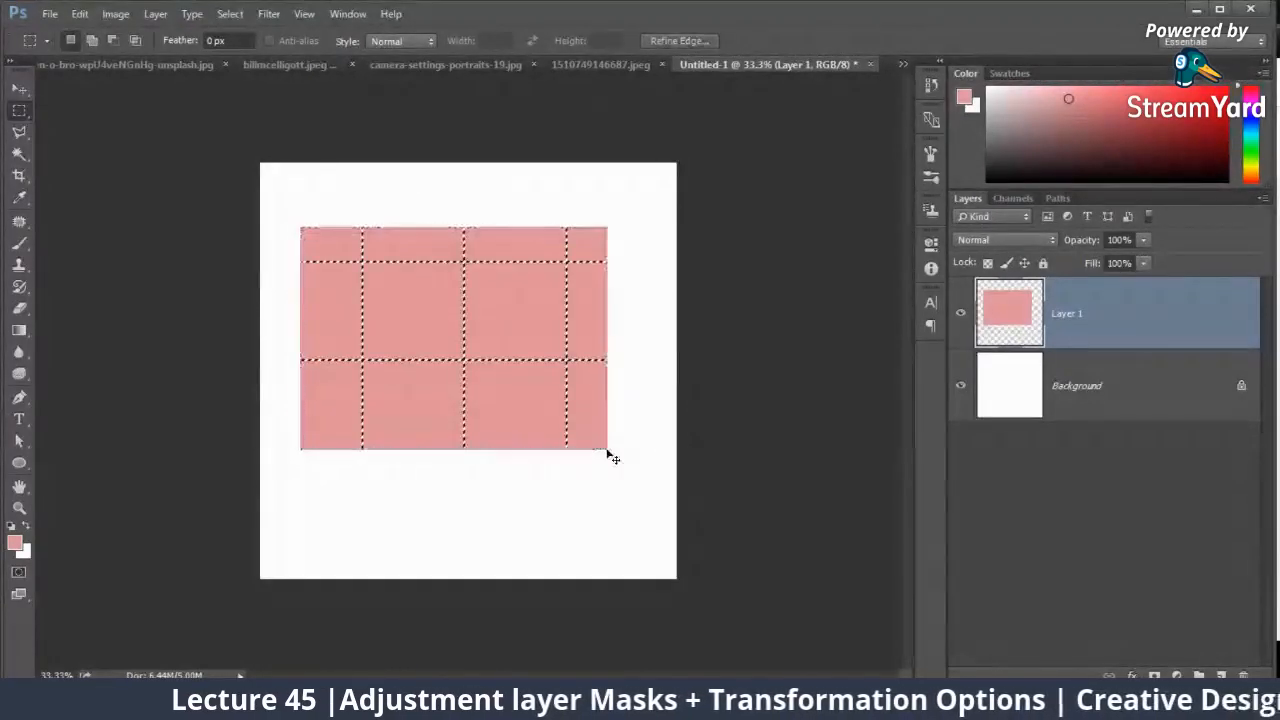
key(ctrl+plus)
key(ctrl+d)
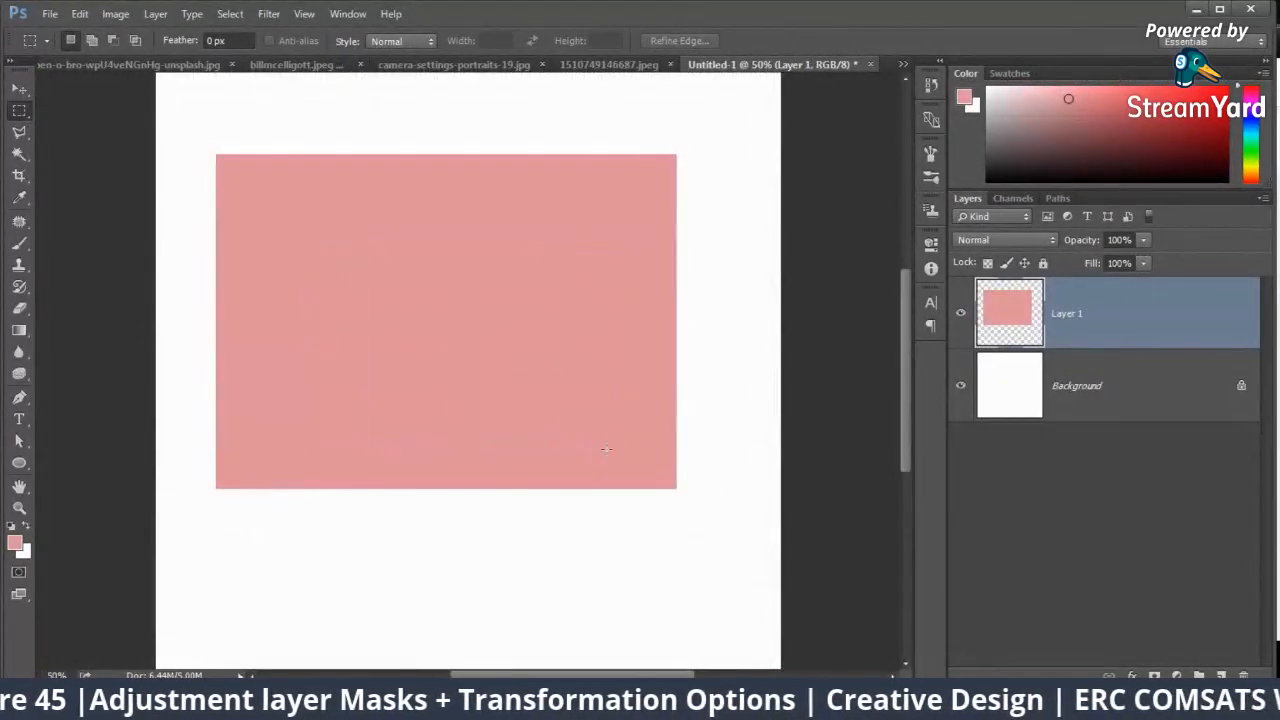
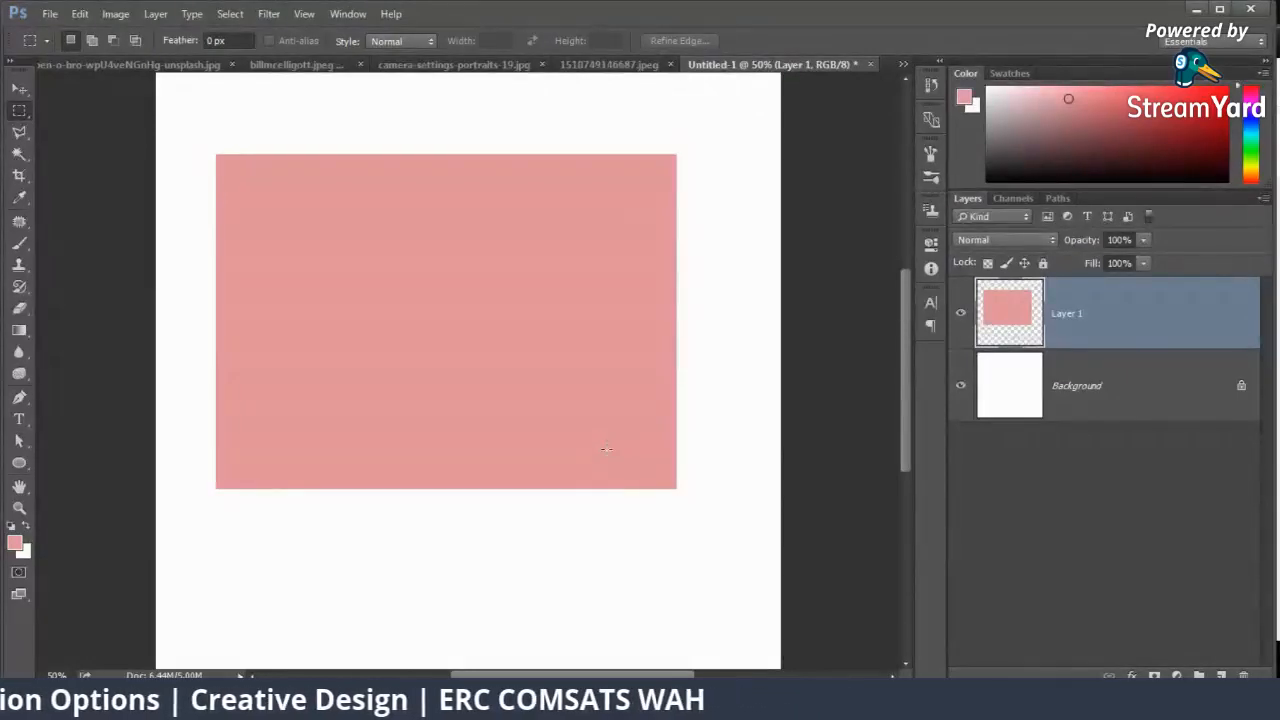
Step: Move the pink rectangle slightly downward and across toward the middle of the canvas
key(v)
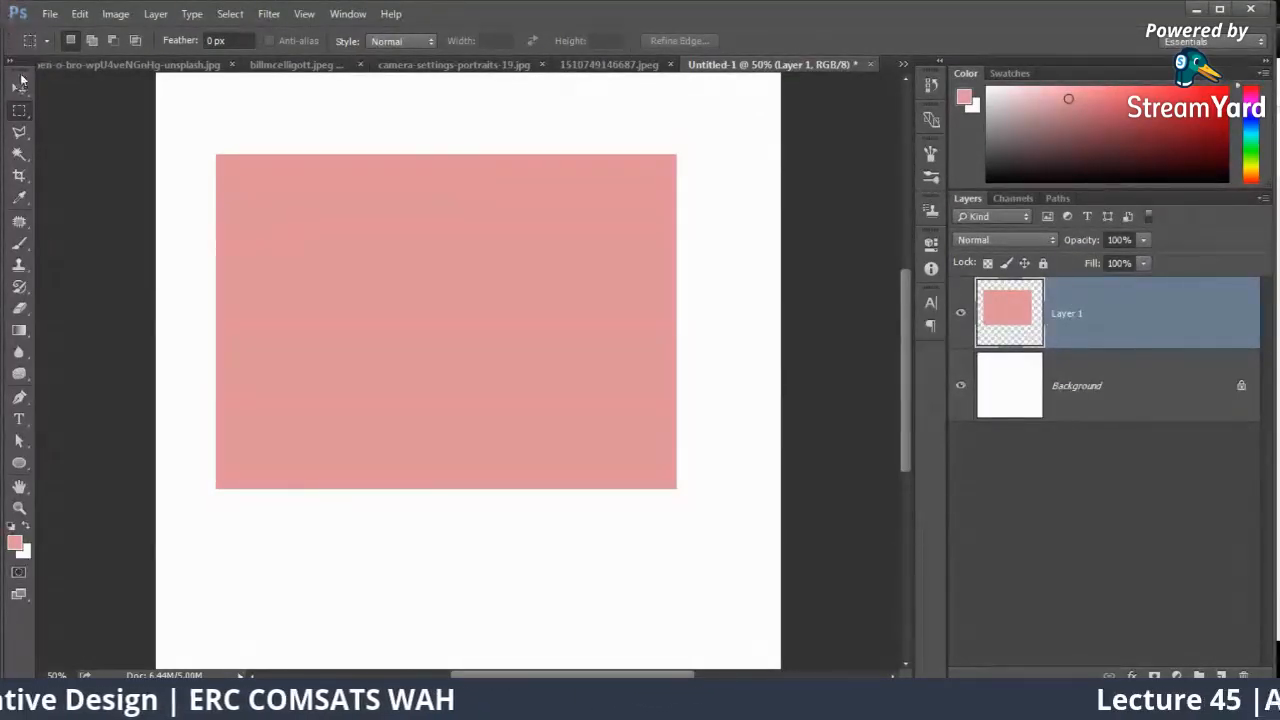
drag(390, 243, 420, 266)
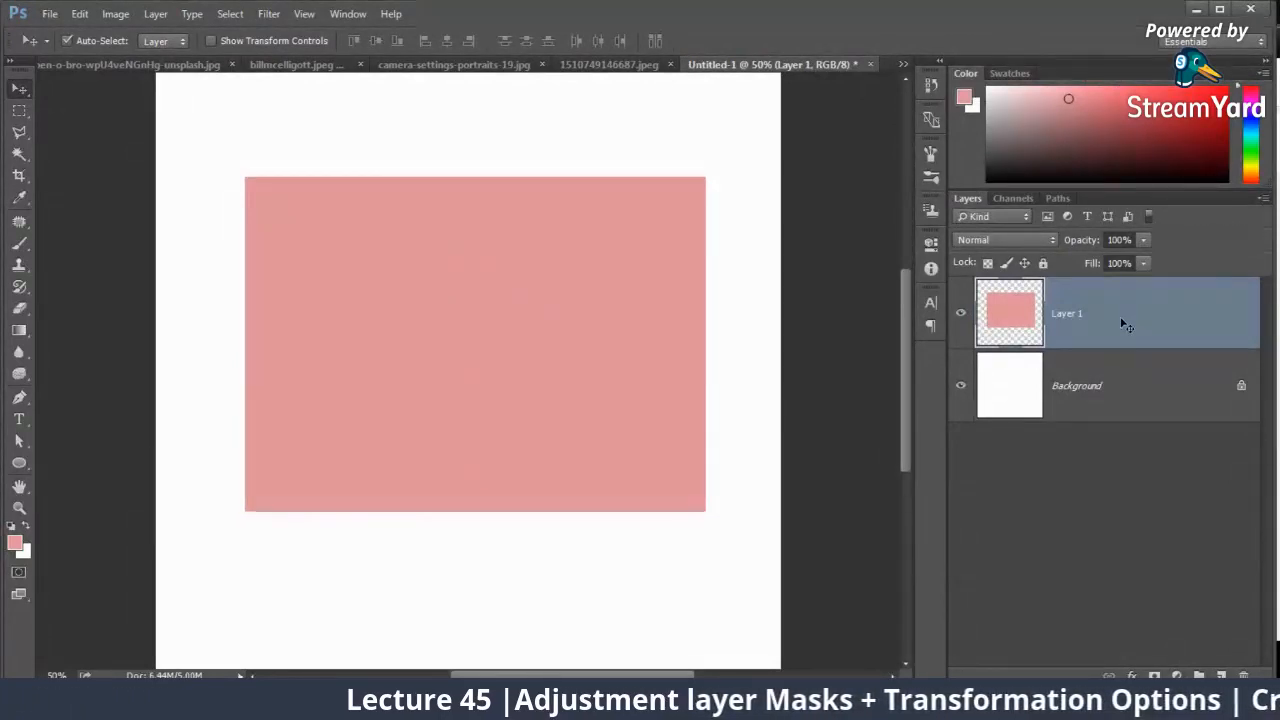
click(20, 114)
key(ctrl+t)
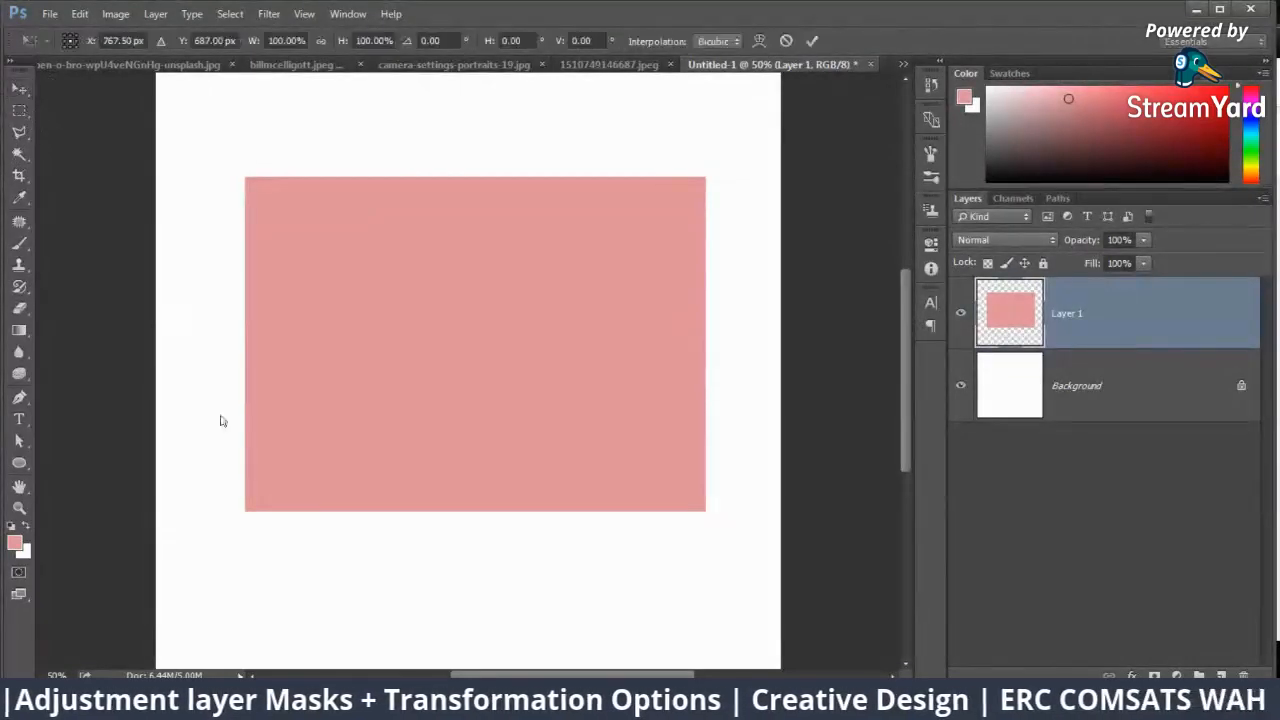
key(Escape)
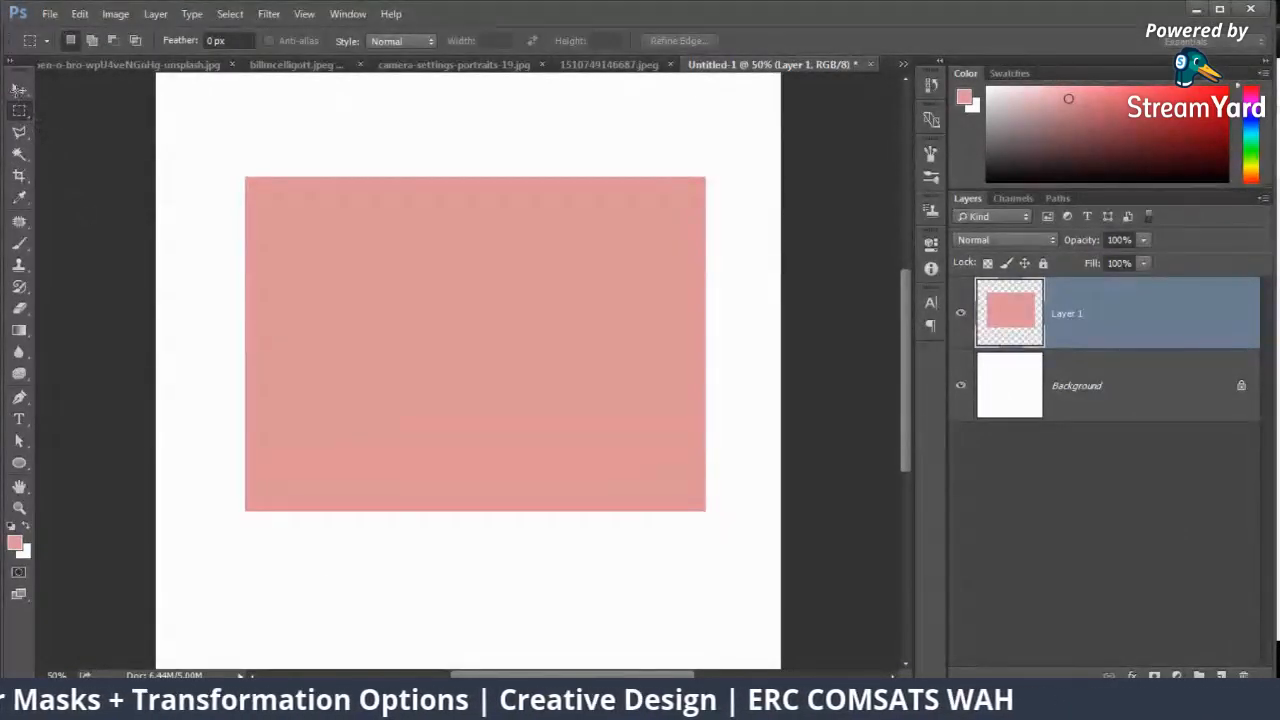
Step: Try scaling the pink rectangle to about 98.74% width and 90.05% height and rotating it about -17.64°, and undo the rotation
click(20, 88)
key(ctrl+t)
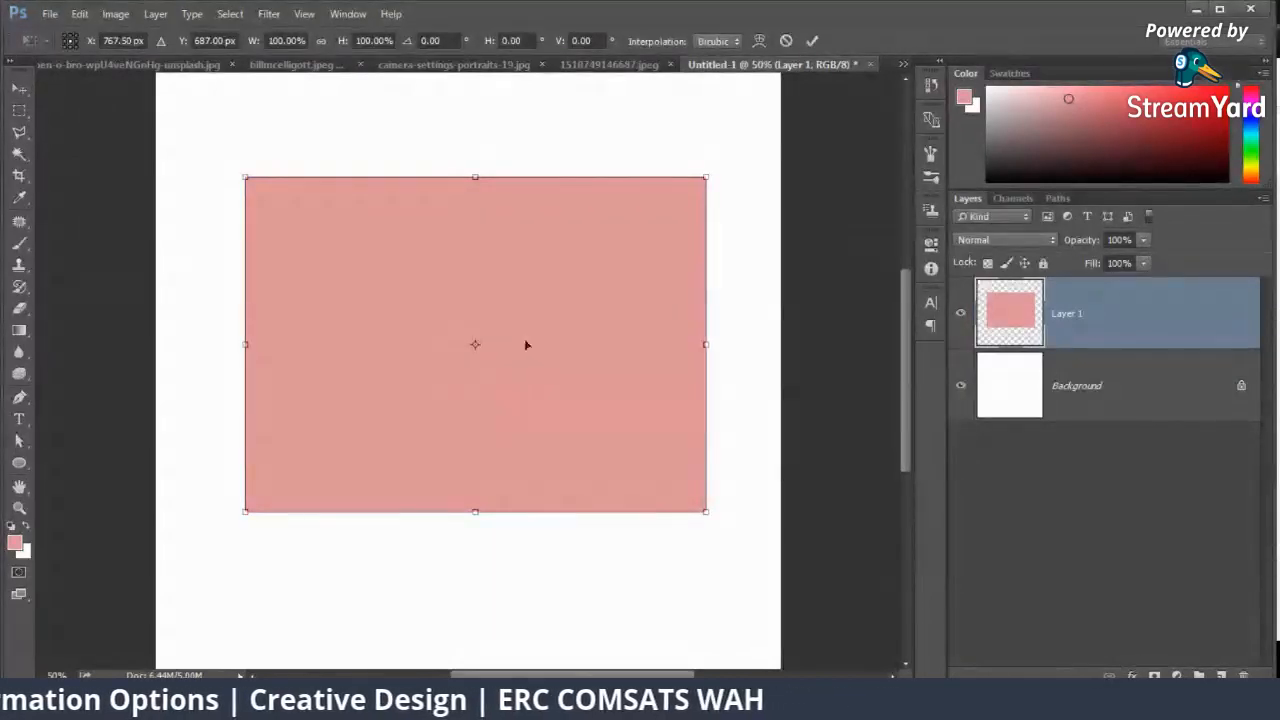
right_click(541, 325)
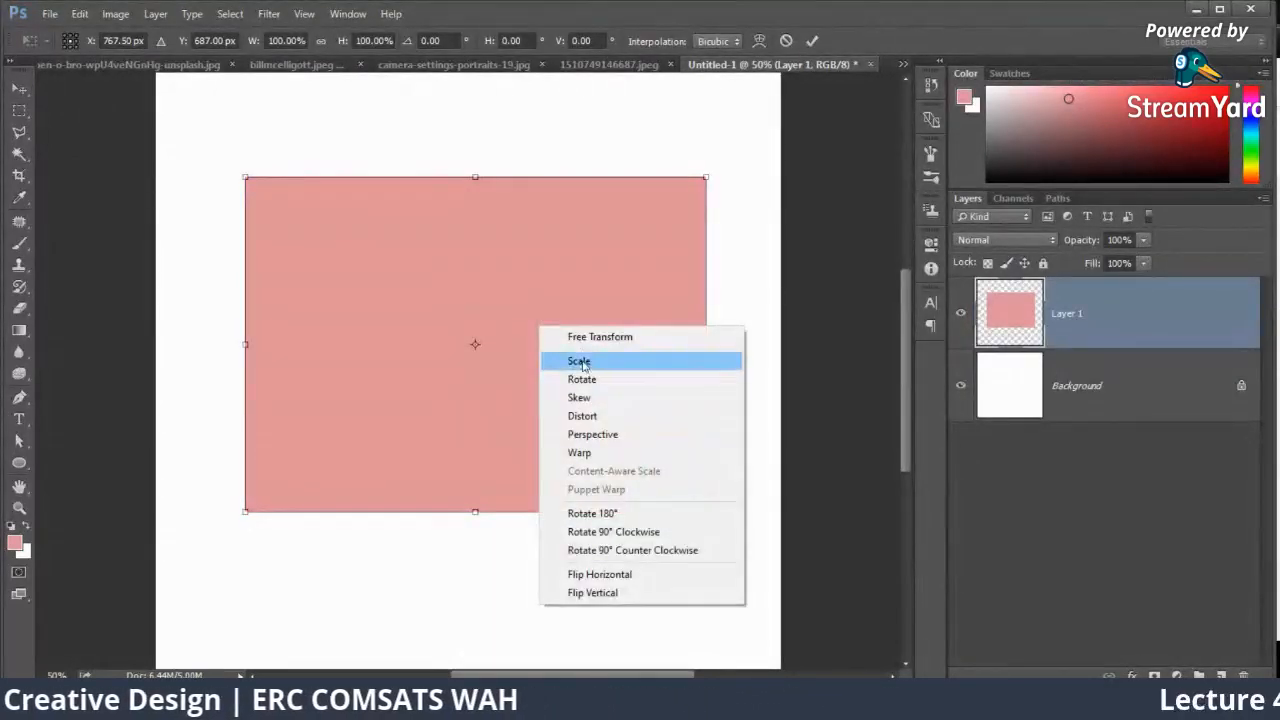
click(572, 362)
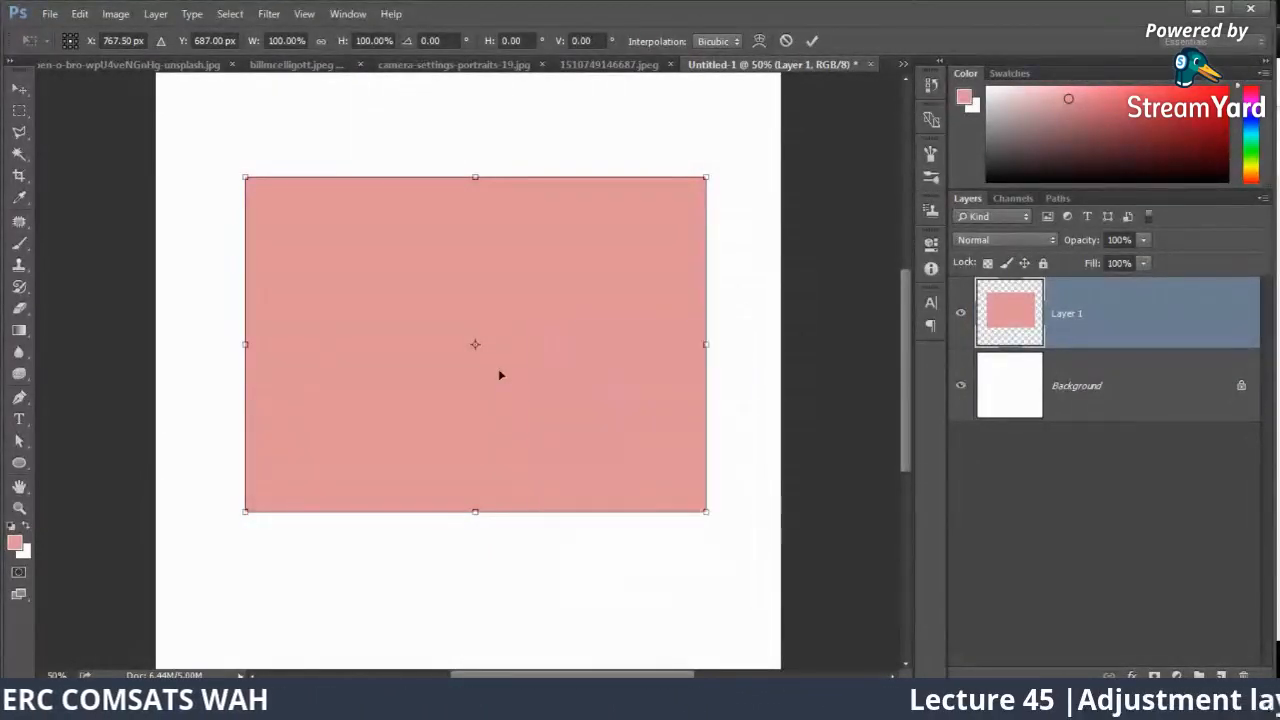
drag(705, 176, 563, 254)
right_click(632, 258)
click(699, 204)
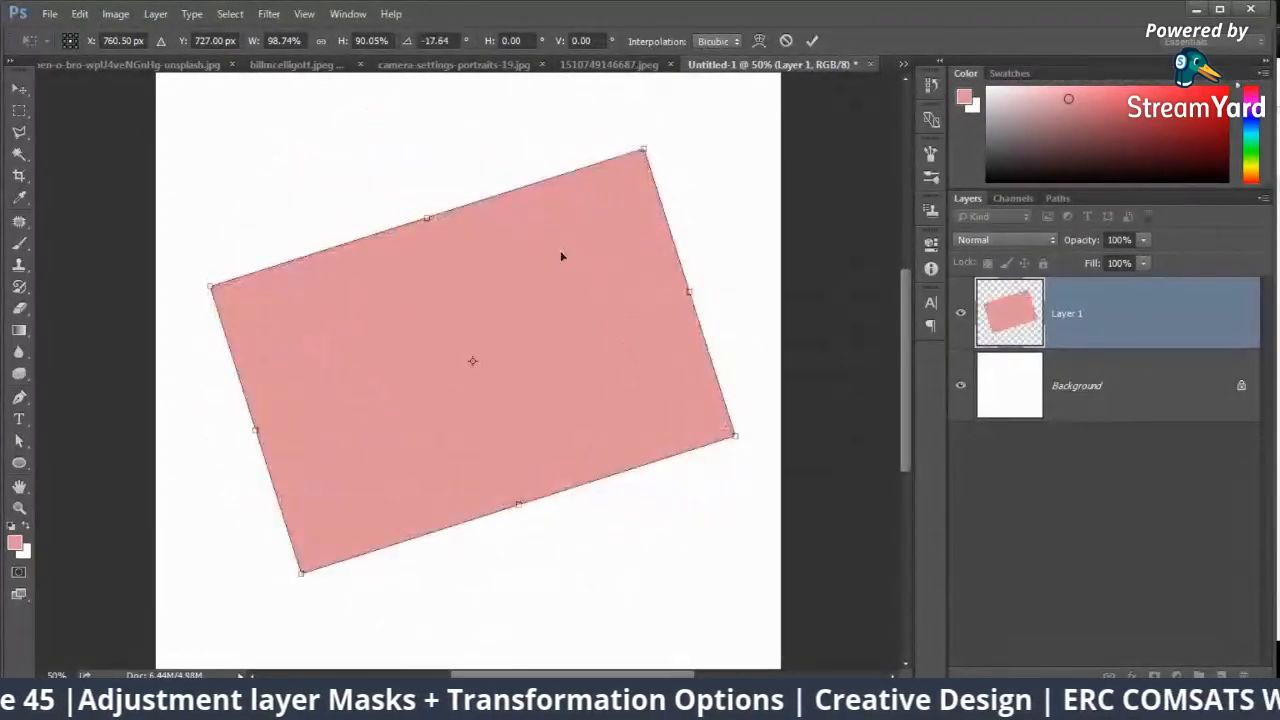
key(ctrl+z)
Step: Try rotating the scaled rectangle counterclockwise, and undo its transform and earlier move
right_click(663, 220)
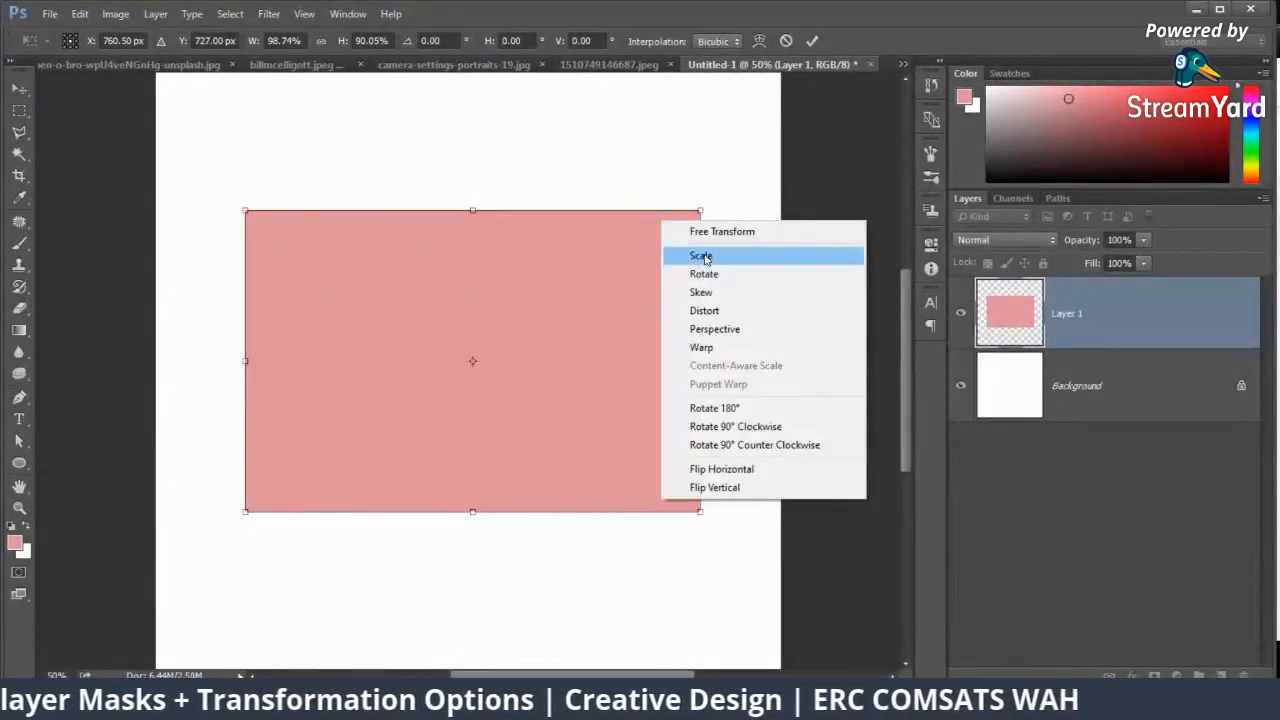
click(707, 275)
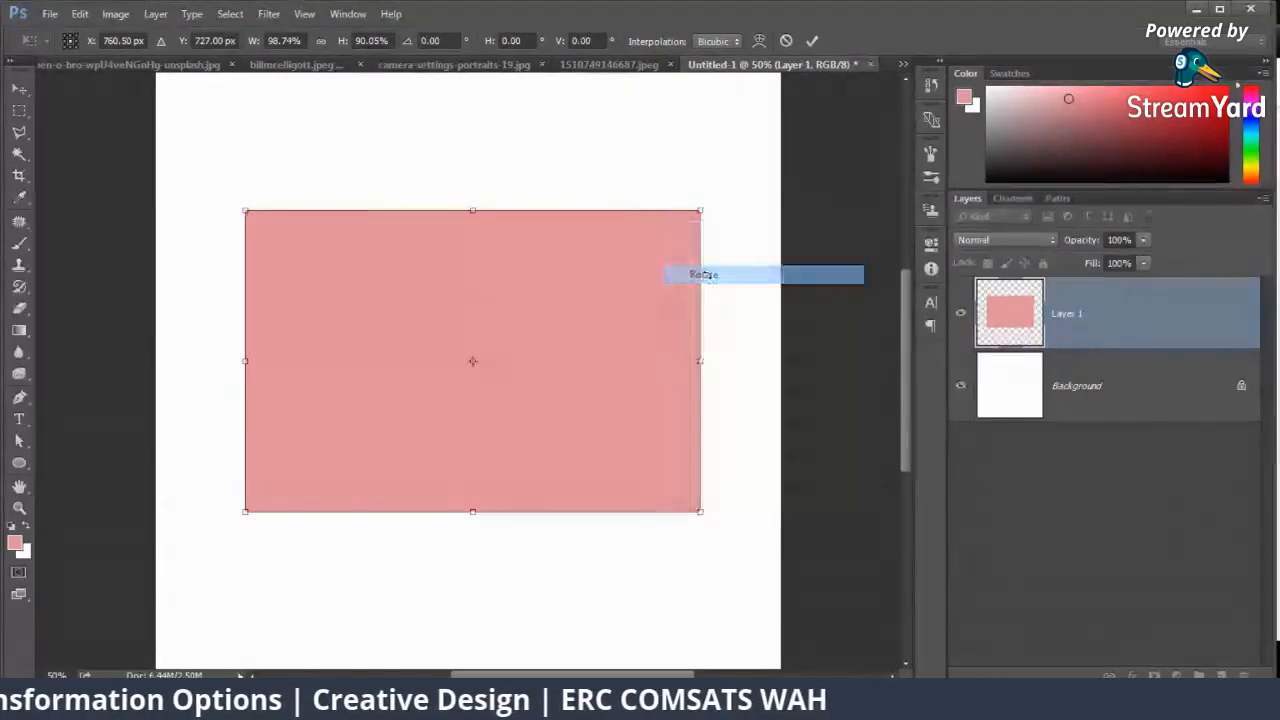
drag(708, 200, 614, 123)
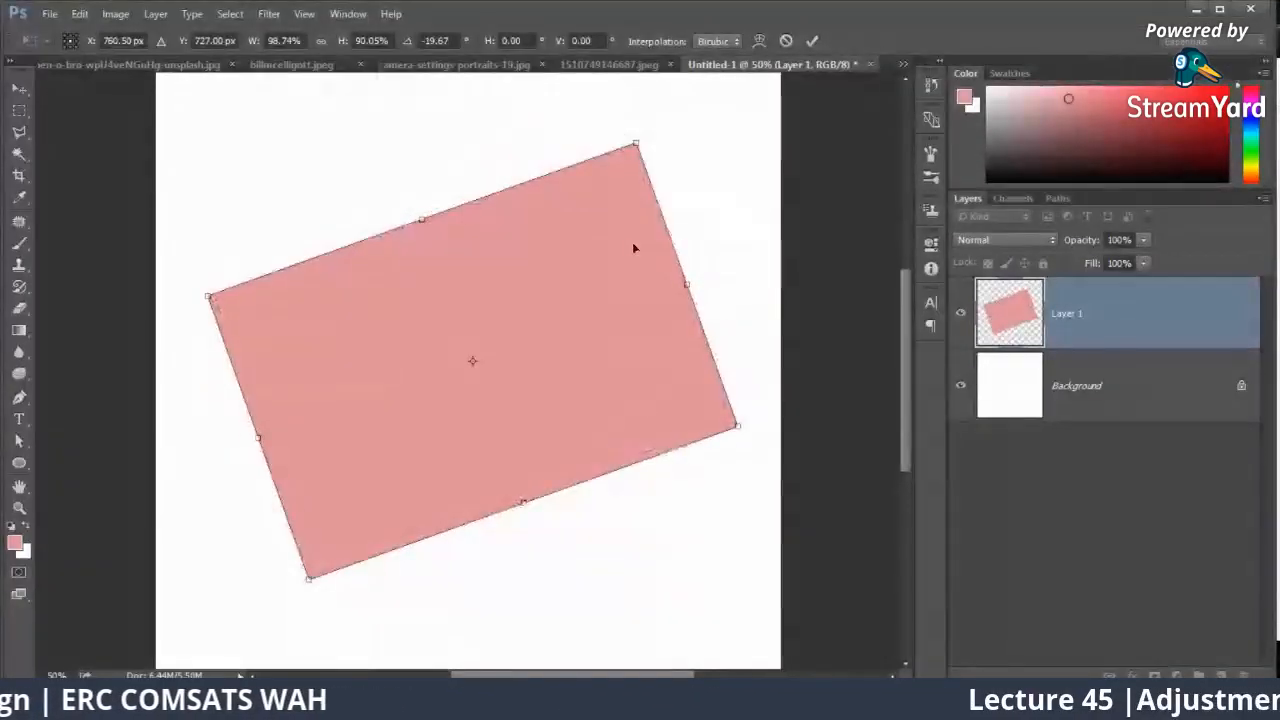
key(ctrl+z)
key(Return)
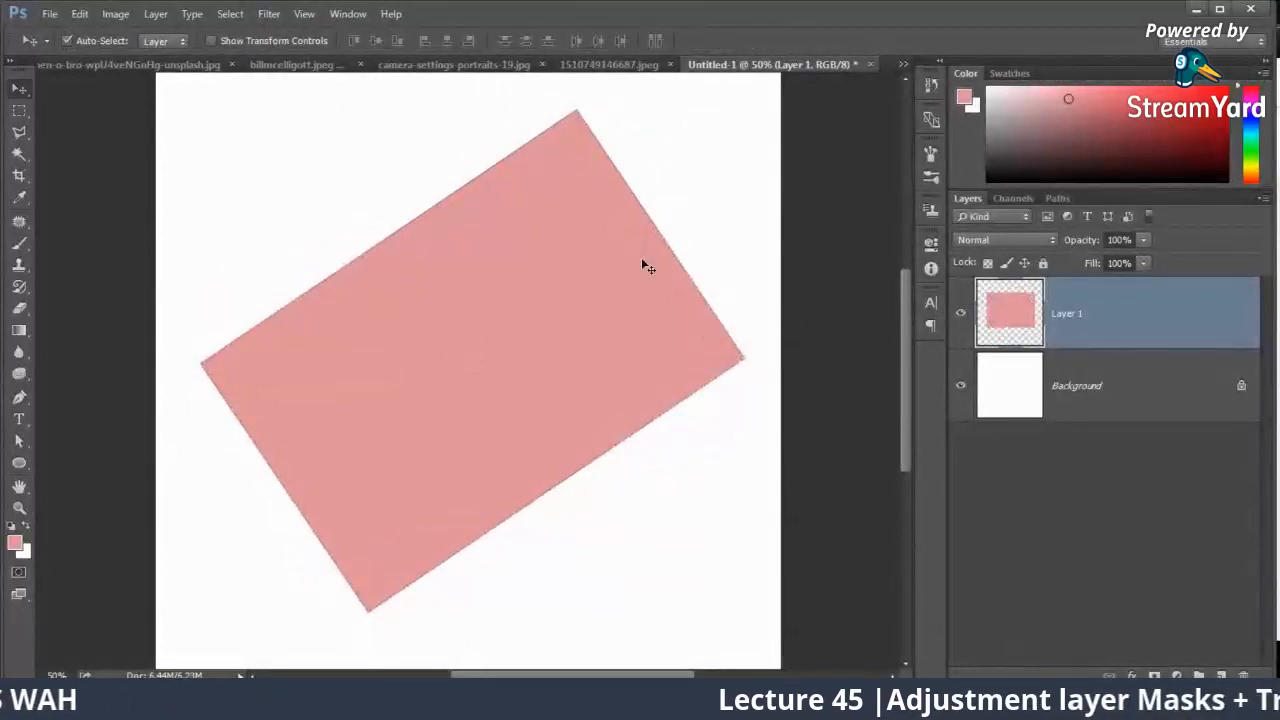
key(ctrl+z)
right_click(643, 261)
right_click(590, 297)
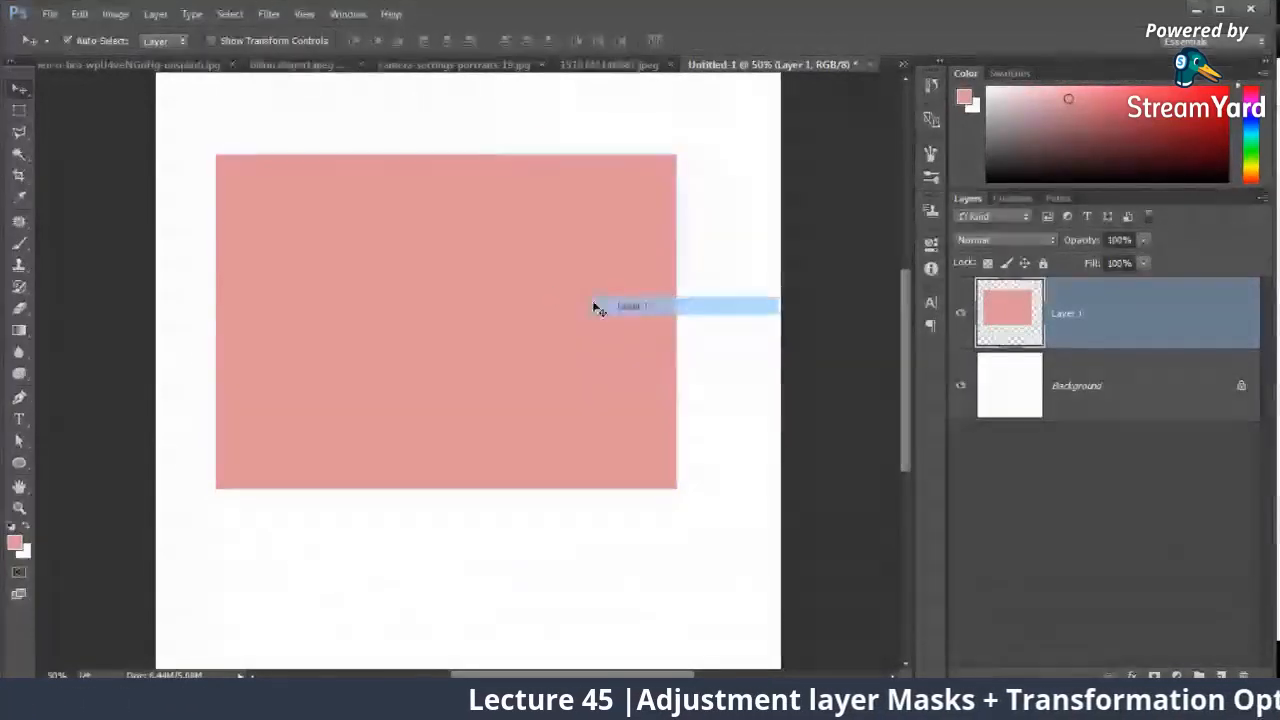
click(594, 305)
Step: Scale the pink rectangle to about 103.25% width and 93.28% height and centre it horizontally on the canvas
key(ctrl+t)
right_click(628, 290)
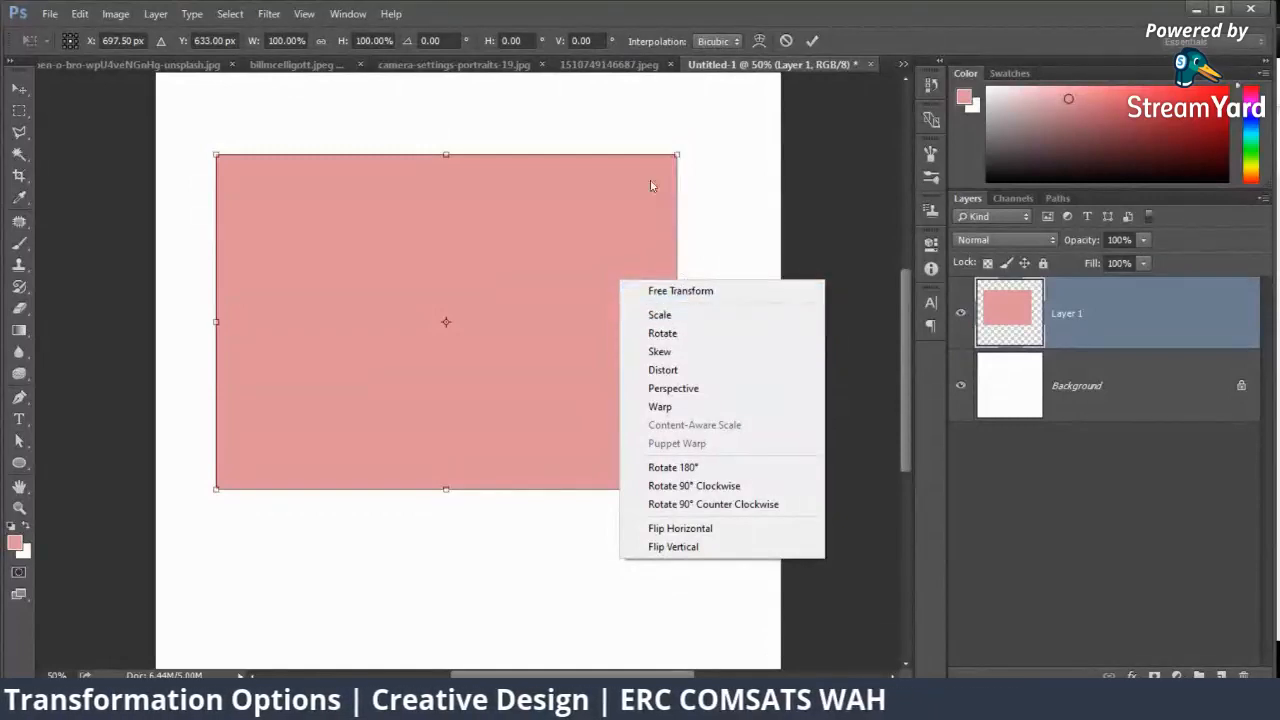
click(674, 152)
drag(676, 155, 706, 155)
key(ctrl+z)
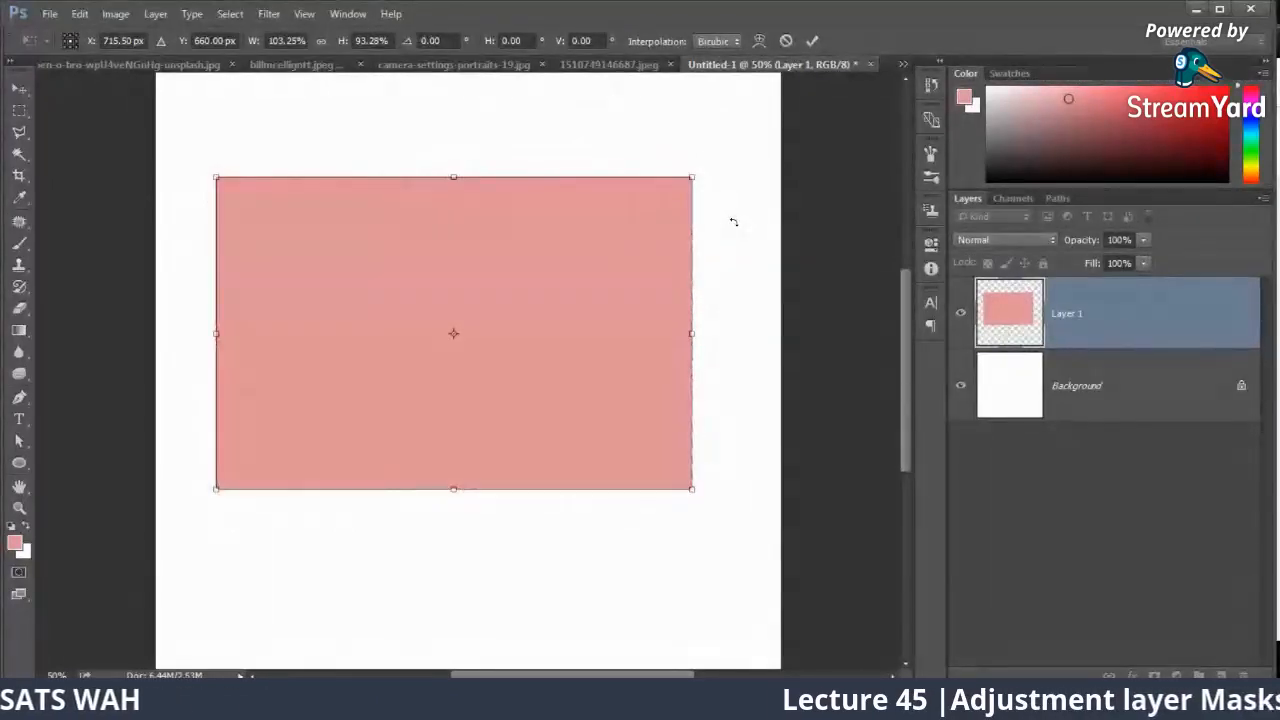
drag(643, 263, 663, 271)
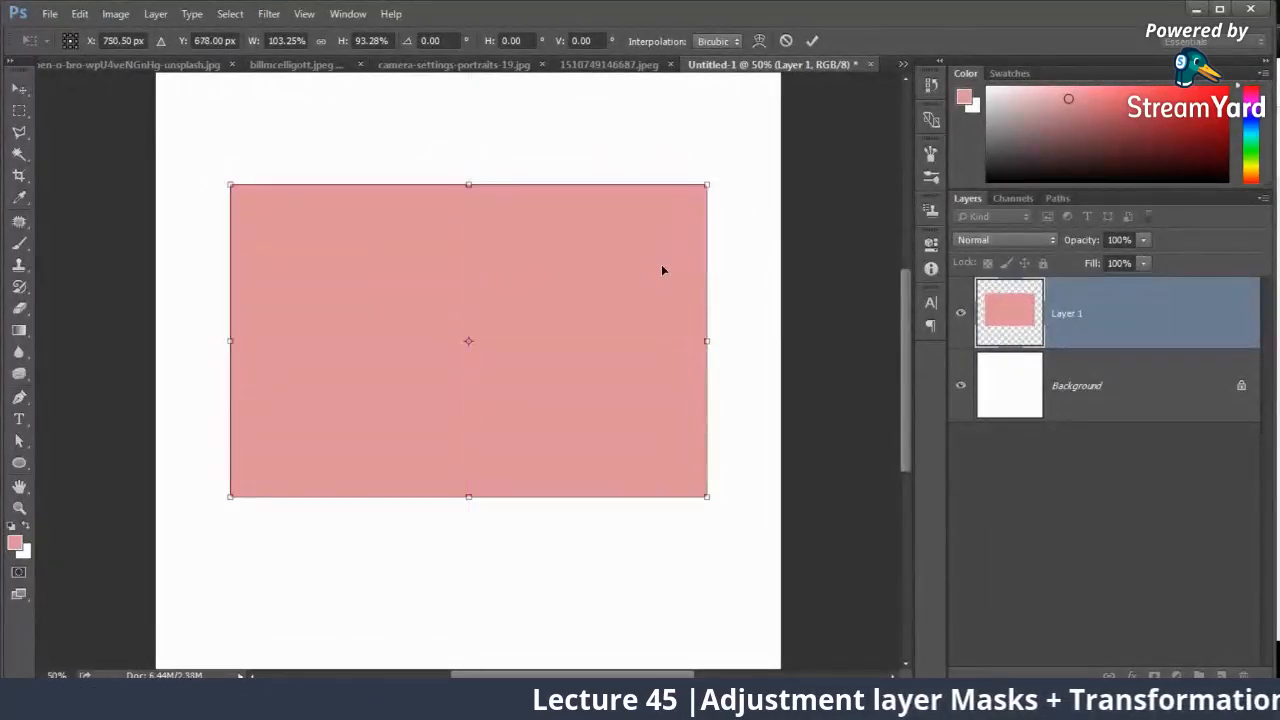
key(Return)
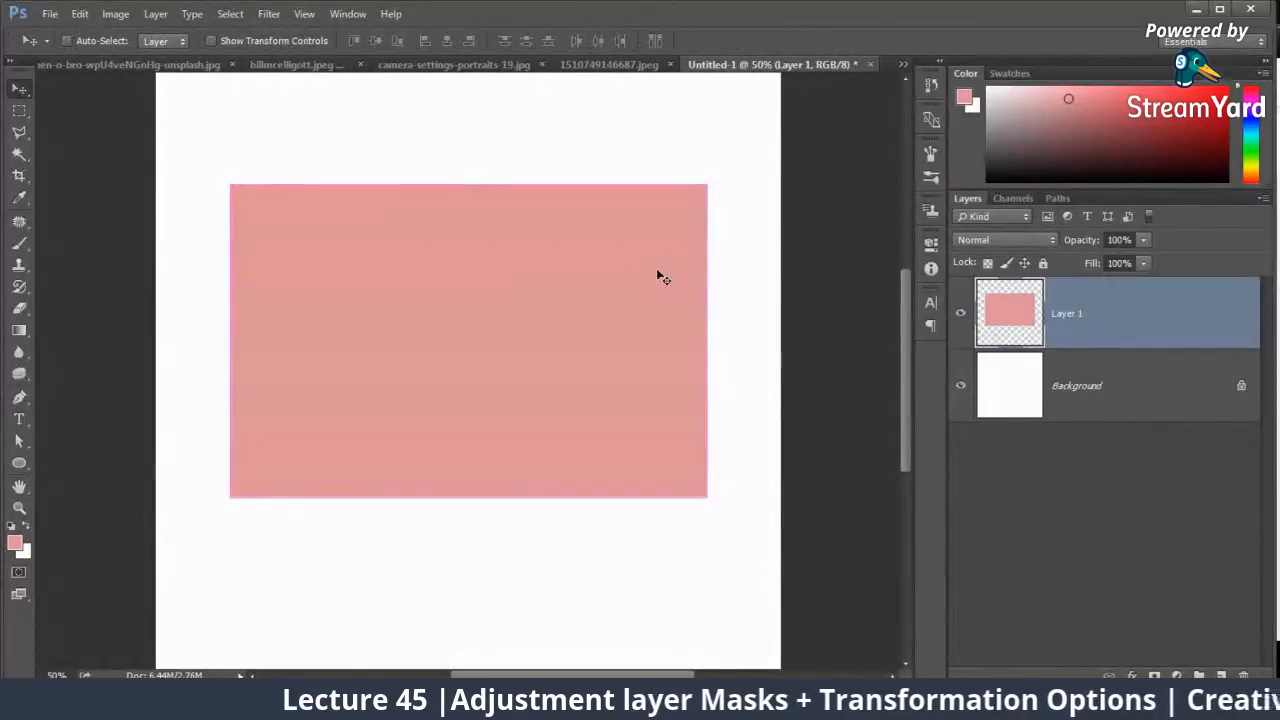
Step: Skew the pink rectangle vertically by about -17.76° so its right side rises, and apply the transform
key(ctrl+t)
right_click(658, 306)
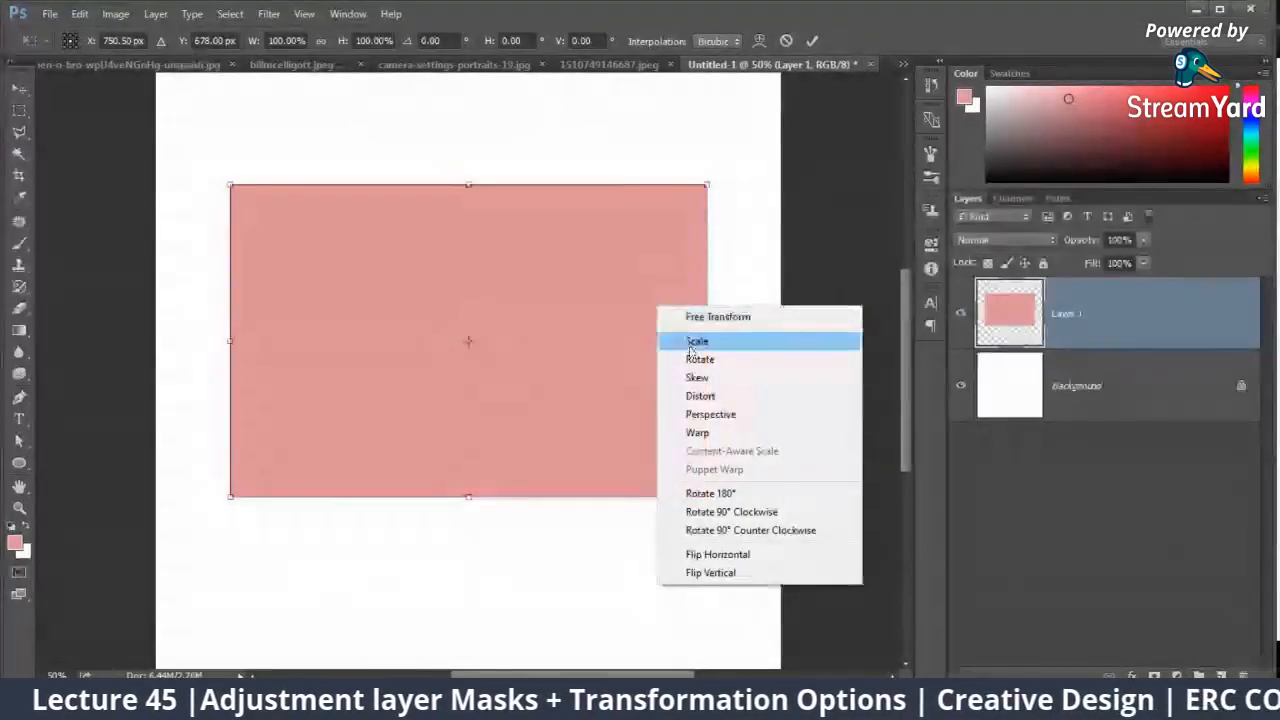
click(697, 377)
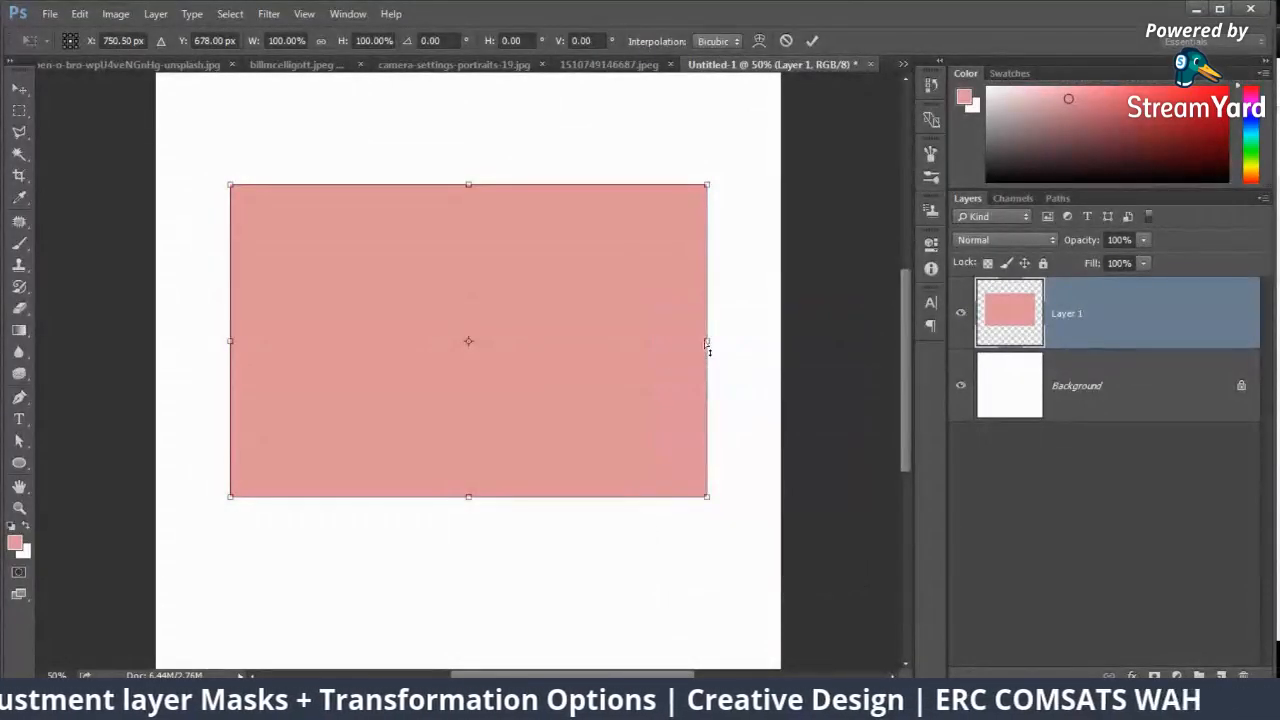
drag(708, 345, 704, 193)
drag(625, 203, 621, 279)
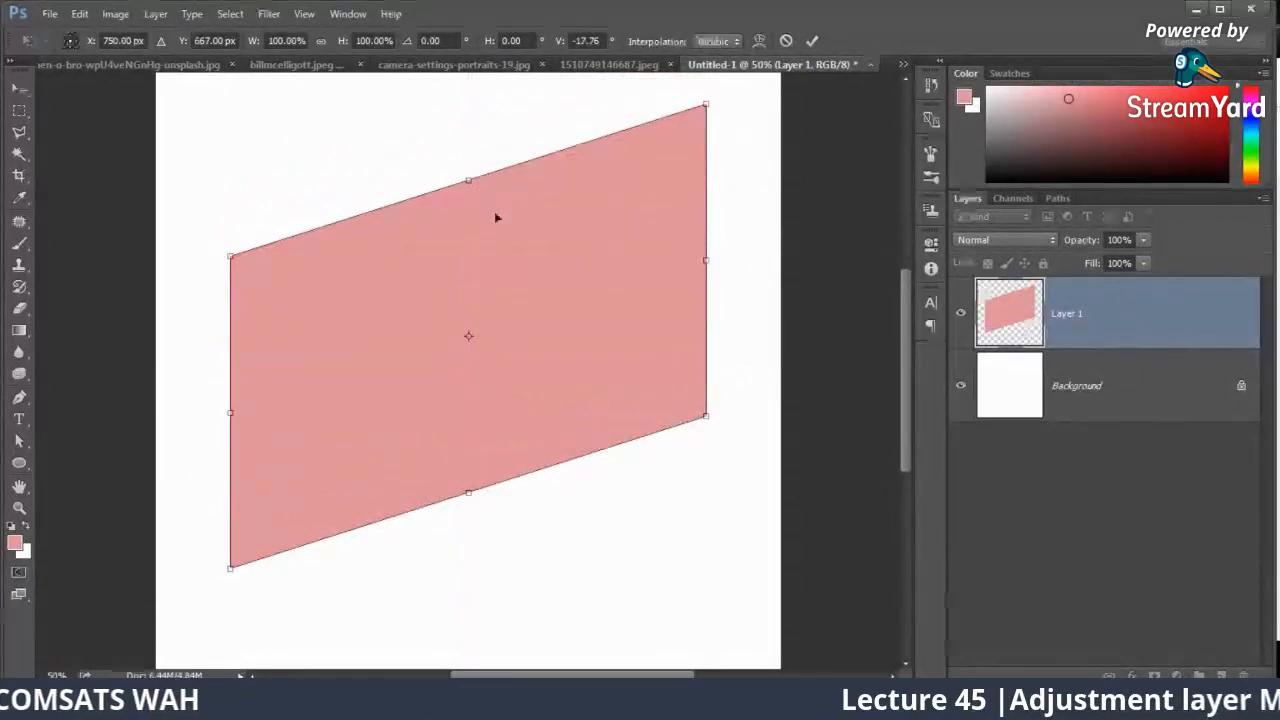
key(Return)
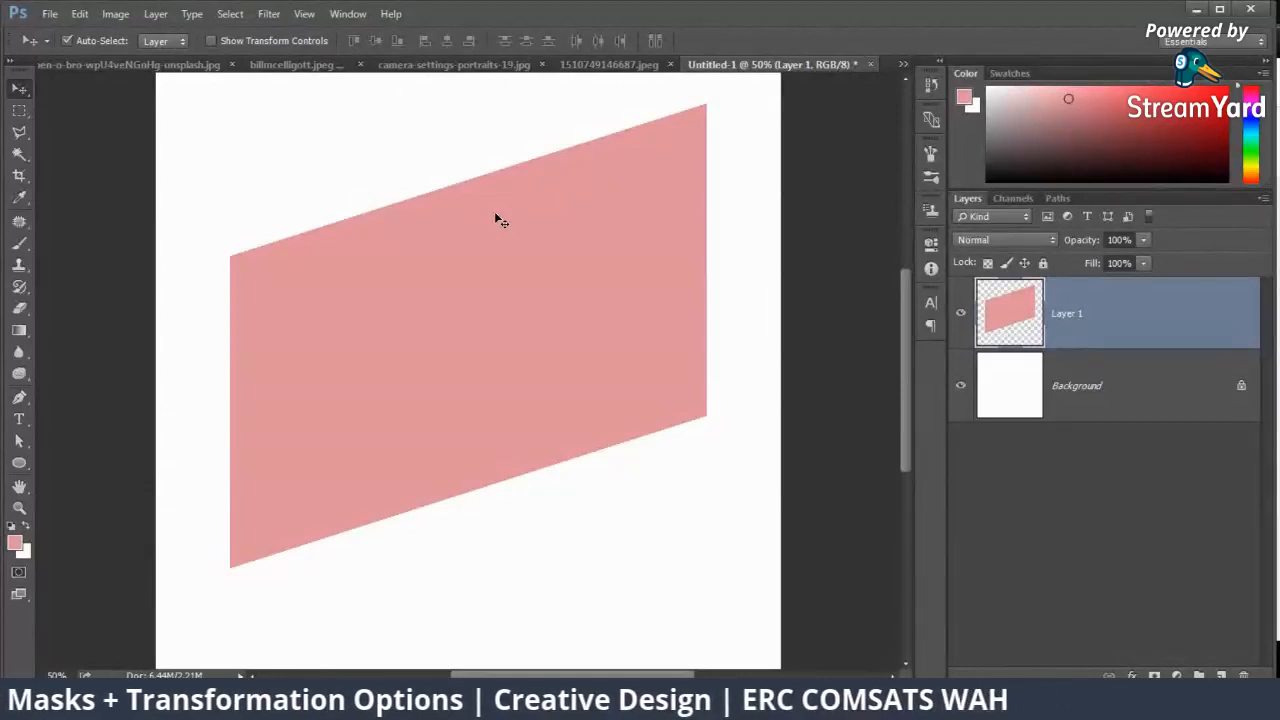
Step: Delete the skewed rectangle's layer and add the text "REGISTRATIONS ARE" on the blank canvas
key(Delete)
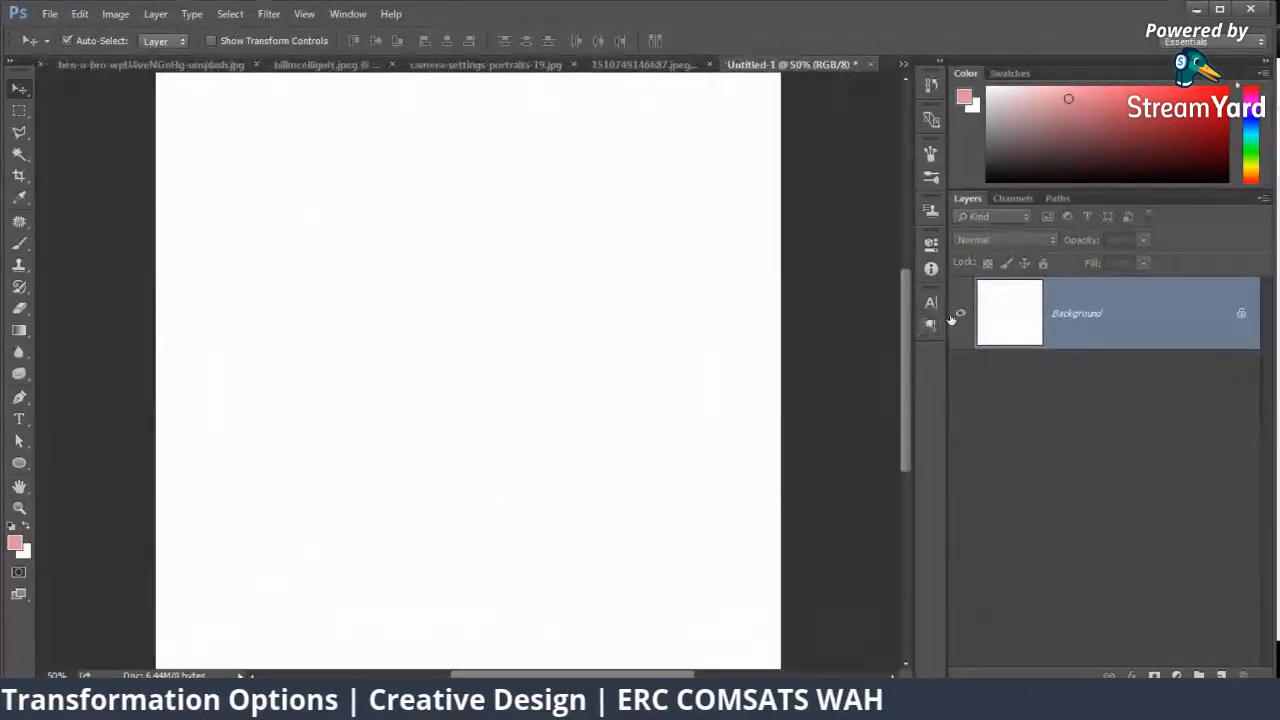
click(20, 416)
click(304, 312)
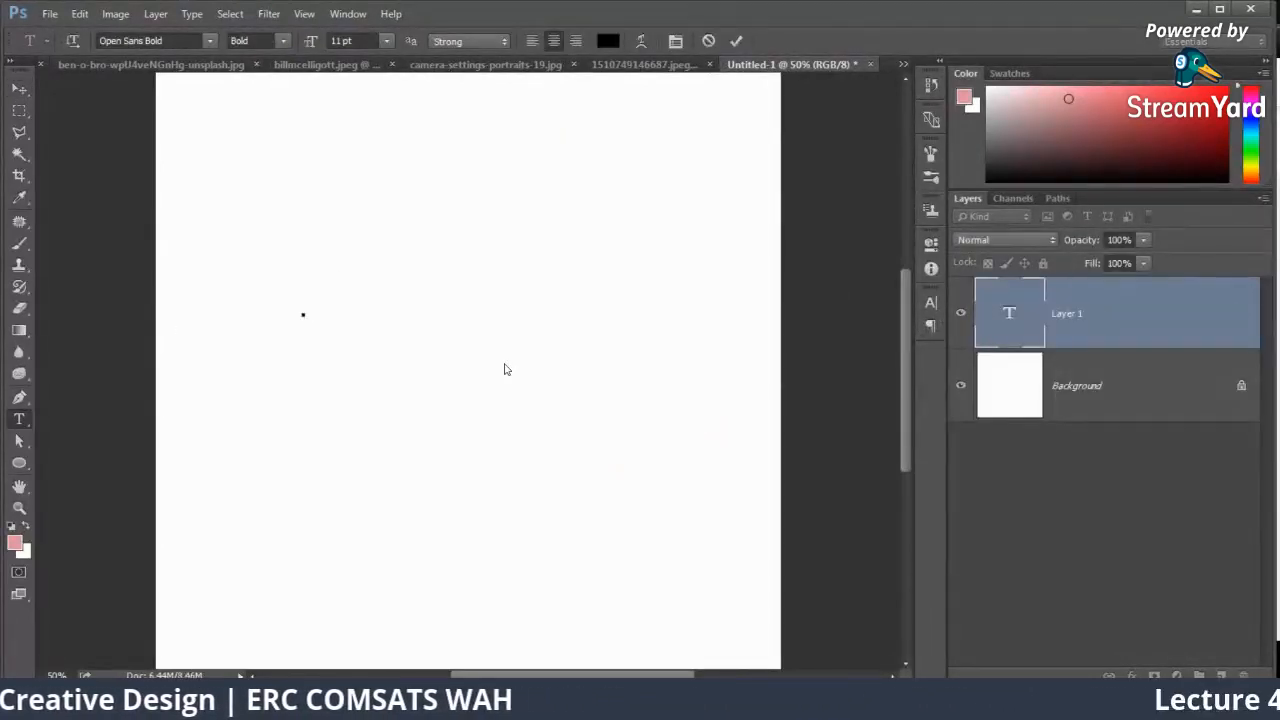
text(REGIS)
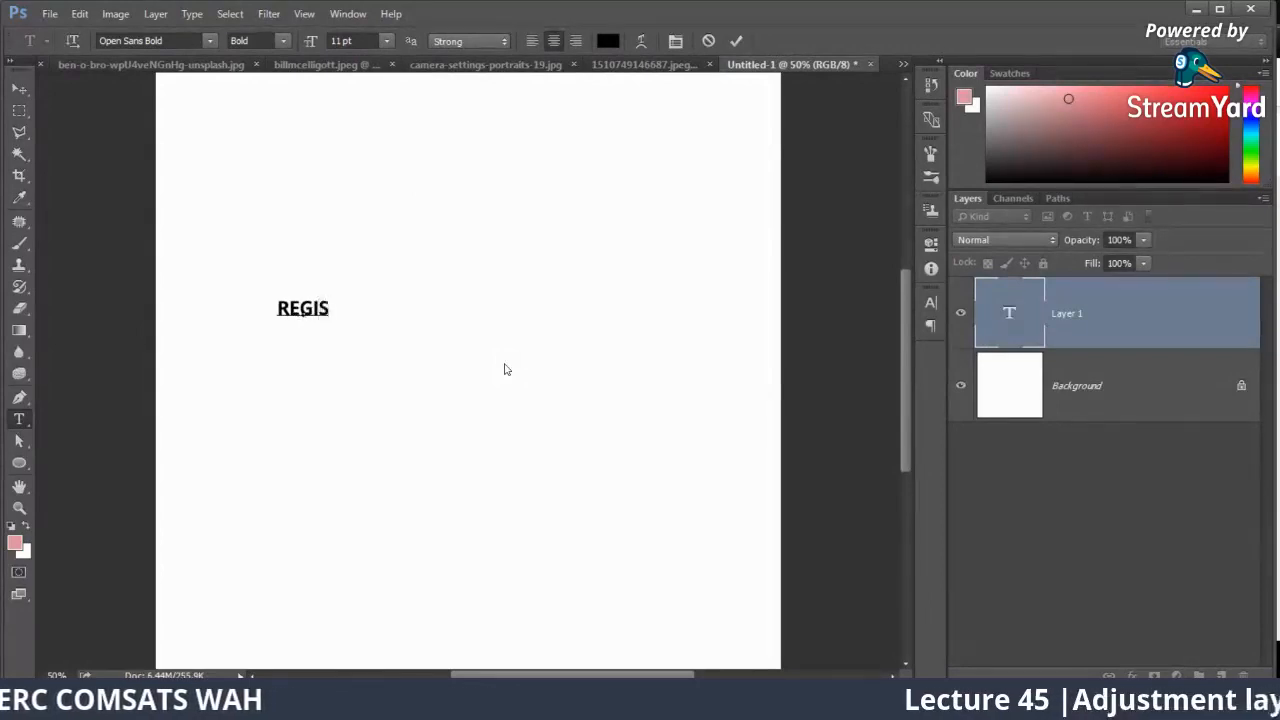
text(TRATIONS )
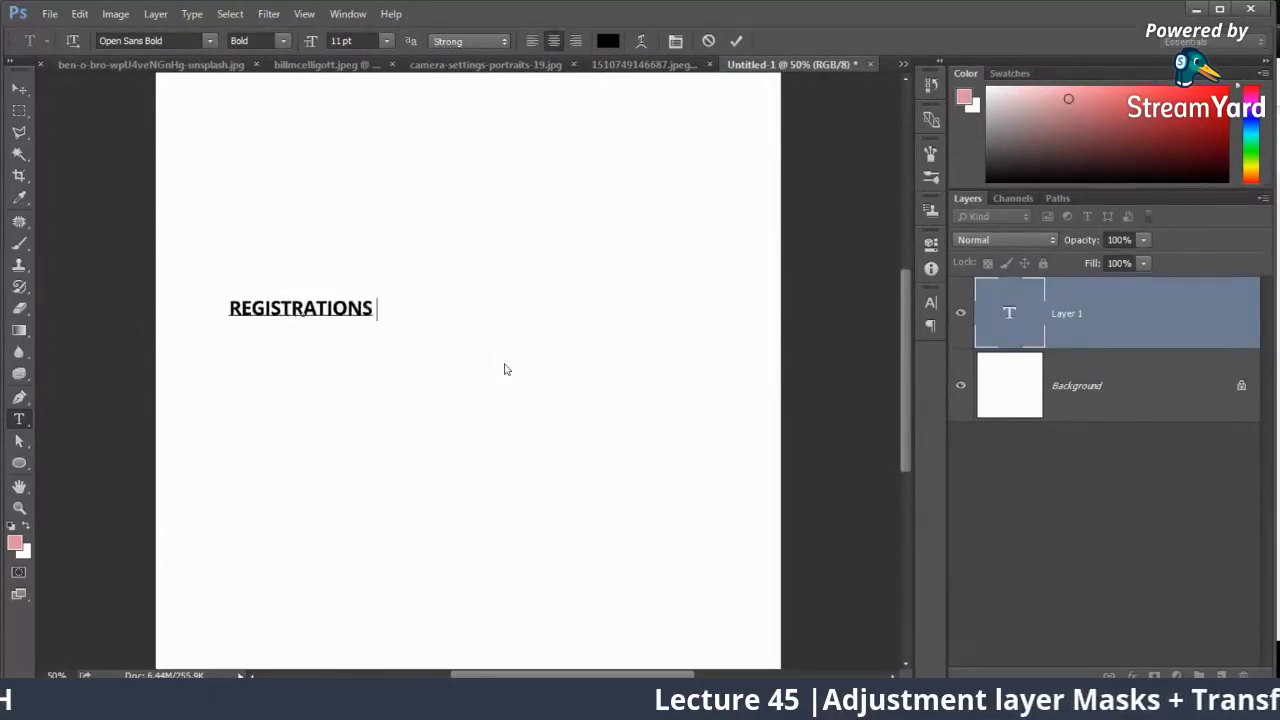
text(AR E)
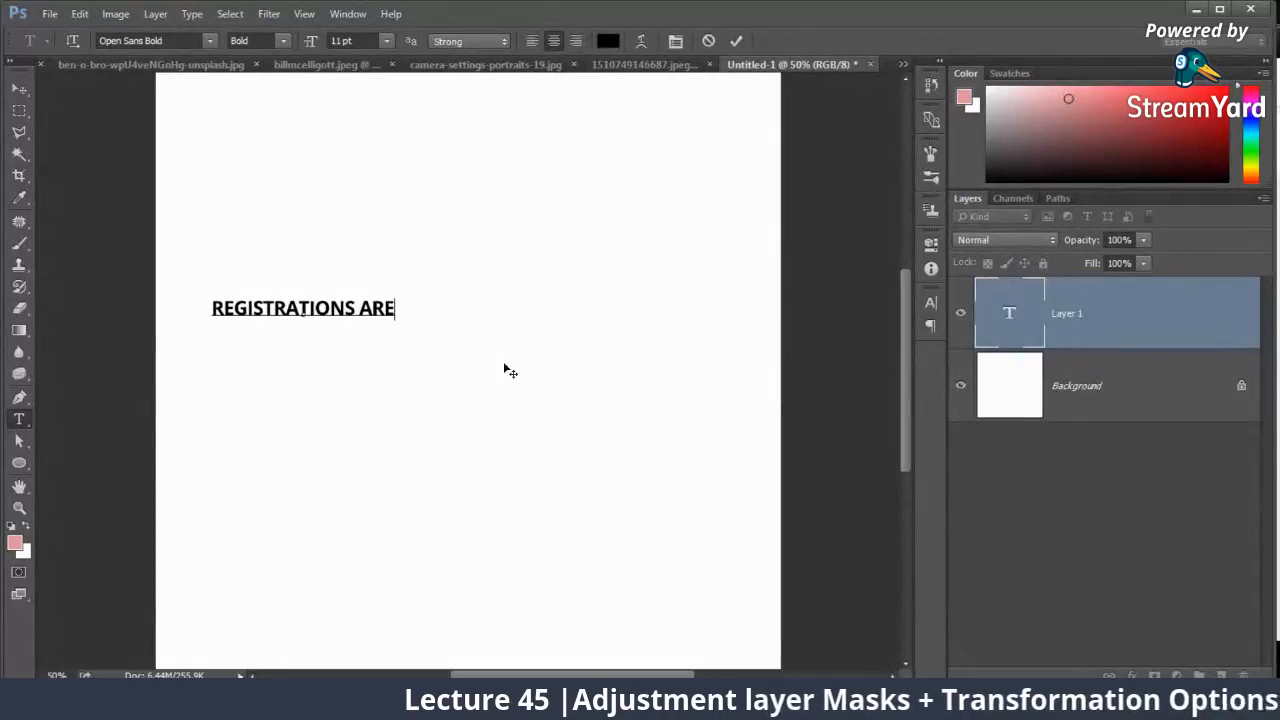
Step: Move the text toward the upper centre, duplicate it below, and change the copy's wording to "OPENED"
click(19, 88)
drag(332, 308, 480, 322)
double_click(474, 321)
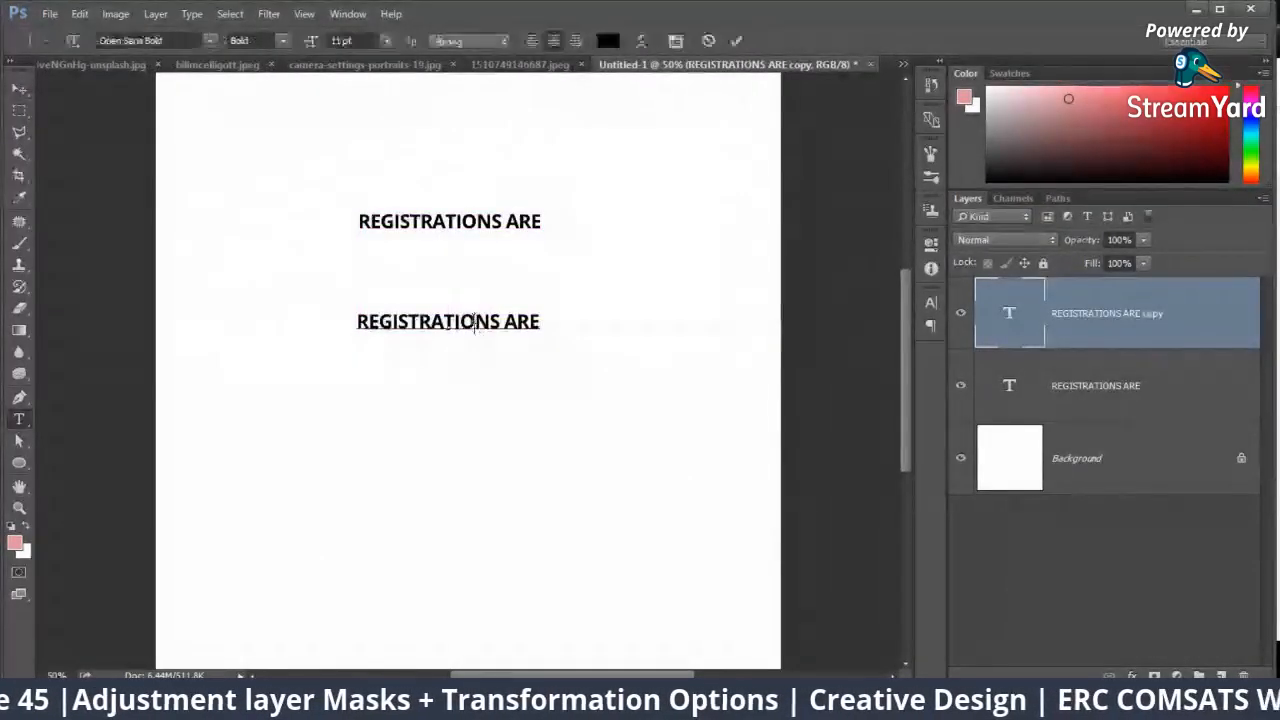
text(QP)
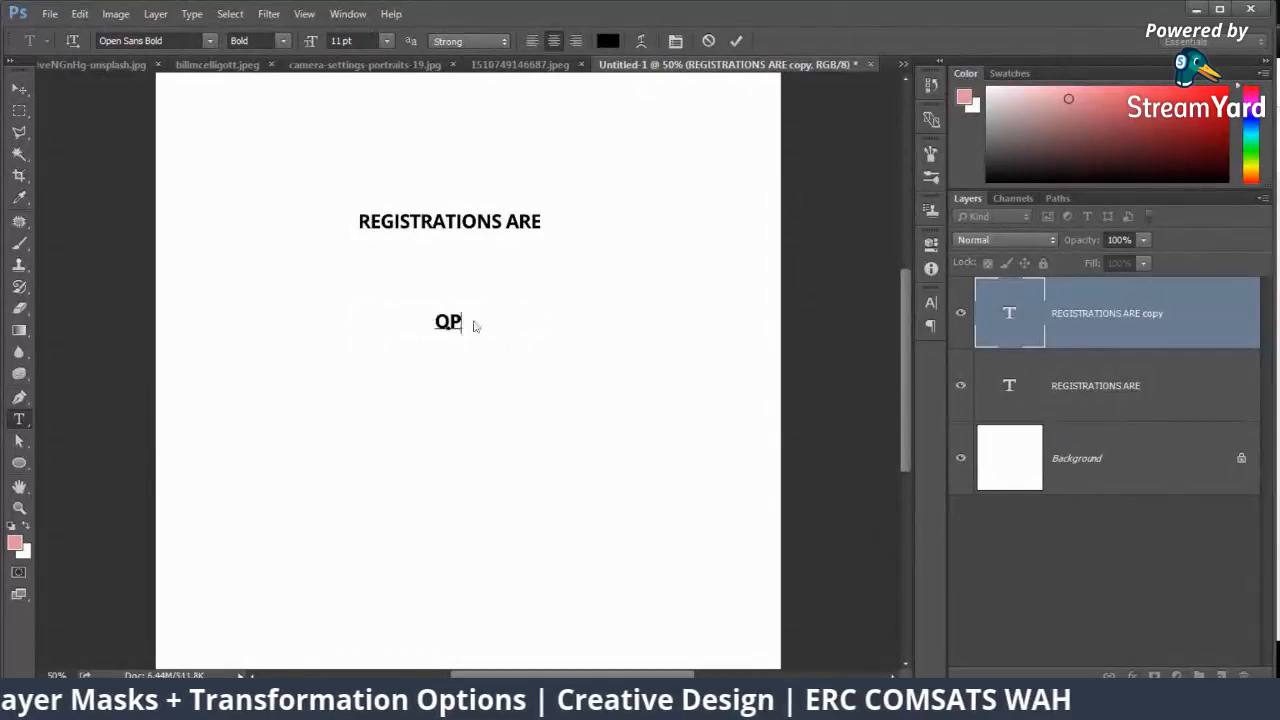
text(ENED)
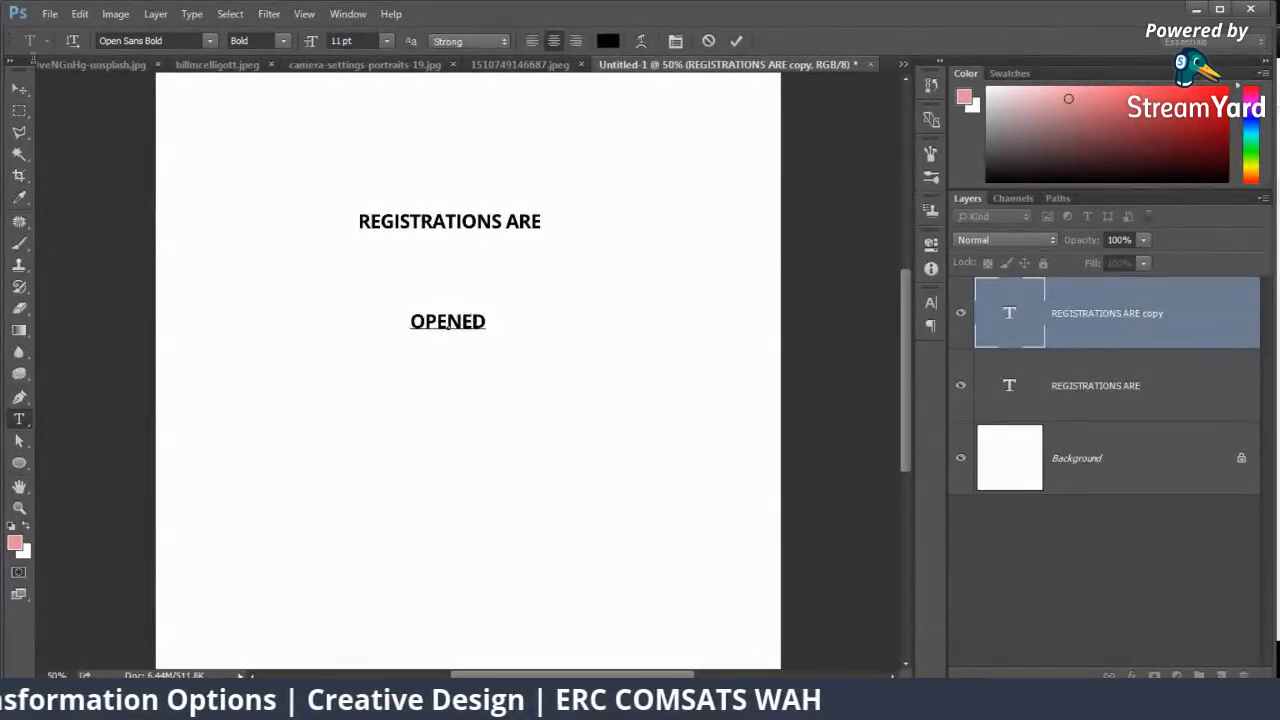
click(19, 88)
Step: Enlarge the "REGISTRATIONS ARE" text proportionally to span most of the canvas width and centre it horizontally above "OPENED"
click(1014, 380)
key(ctrl+t)
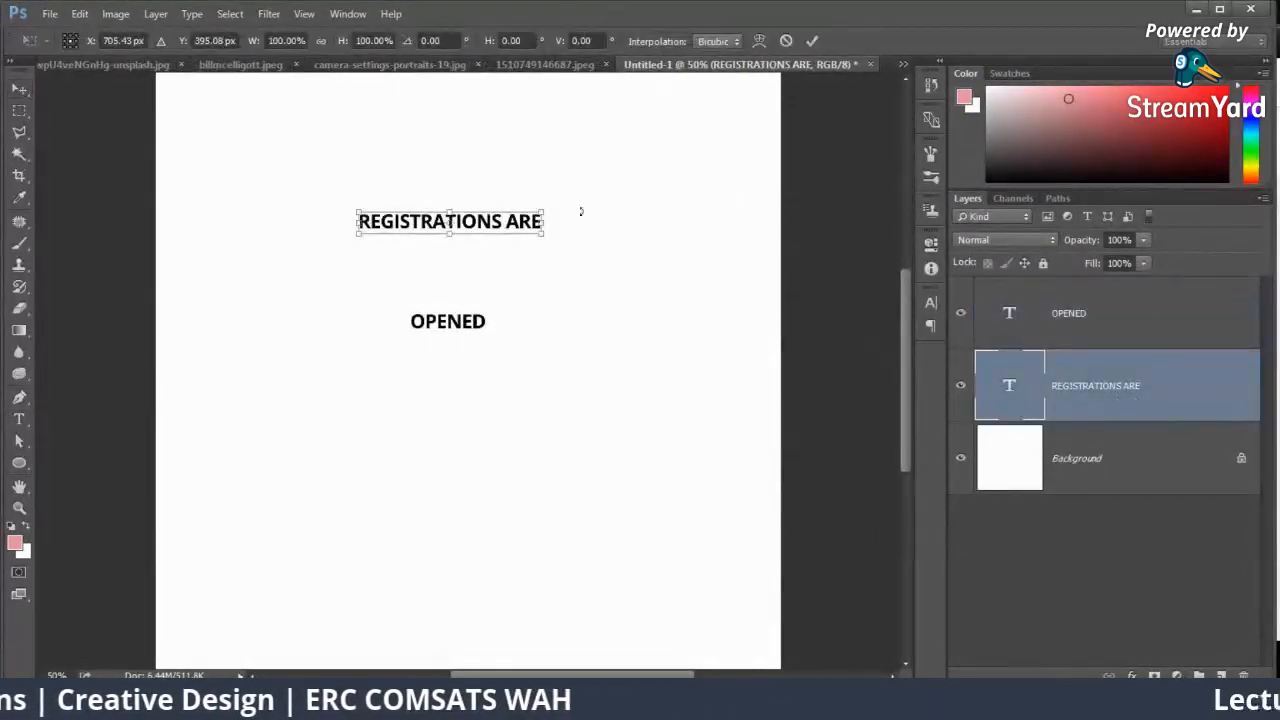
drag(544, 214, 771, 100)
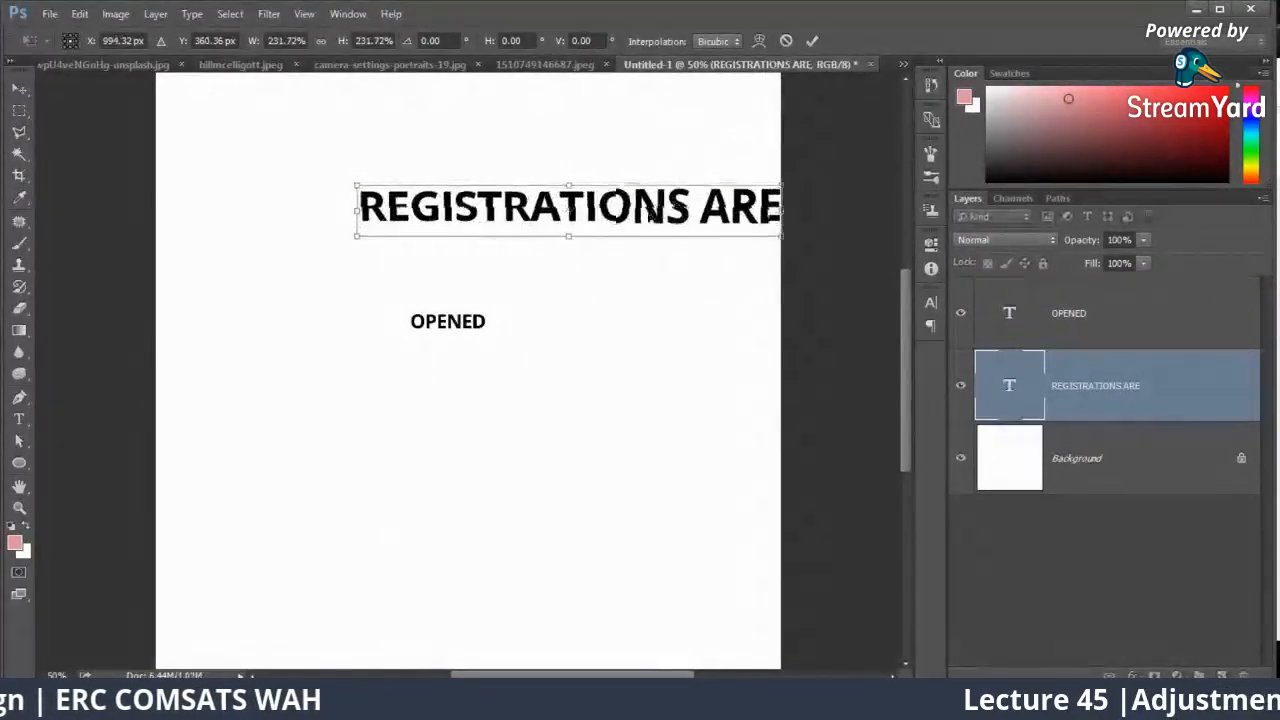
drag(672, 205, 573, 217)
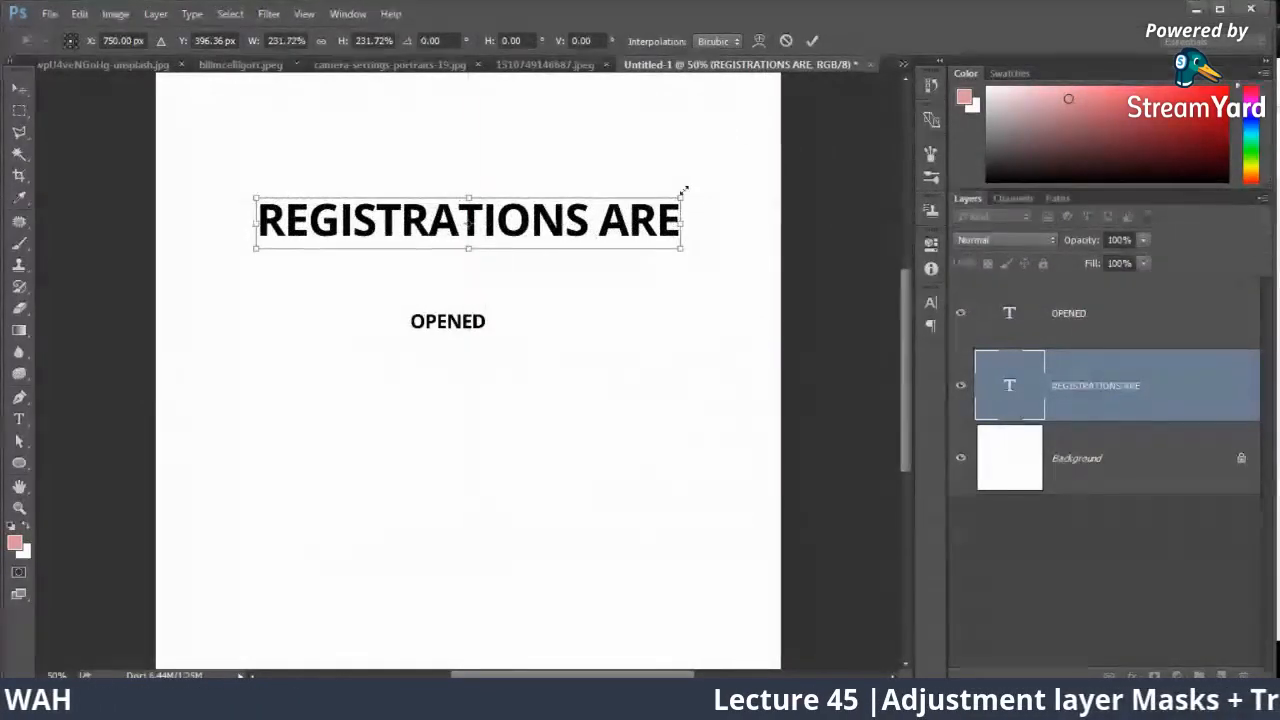
drag(683, 195, 723, 141)
key(Return)
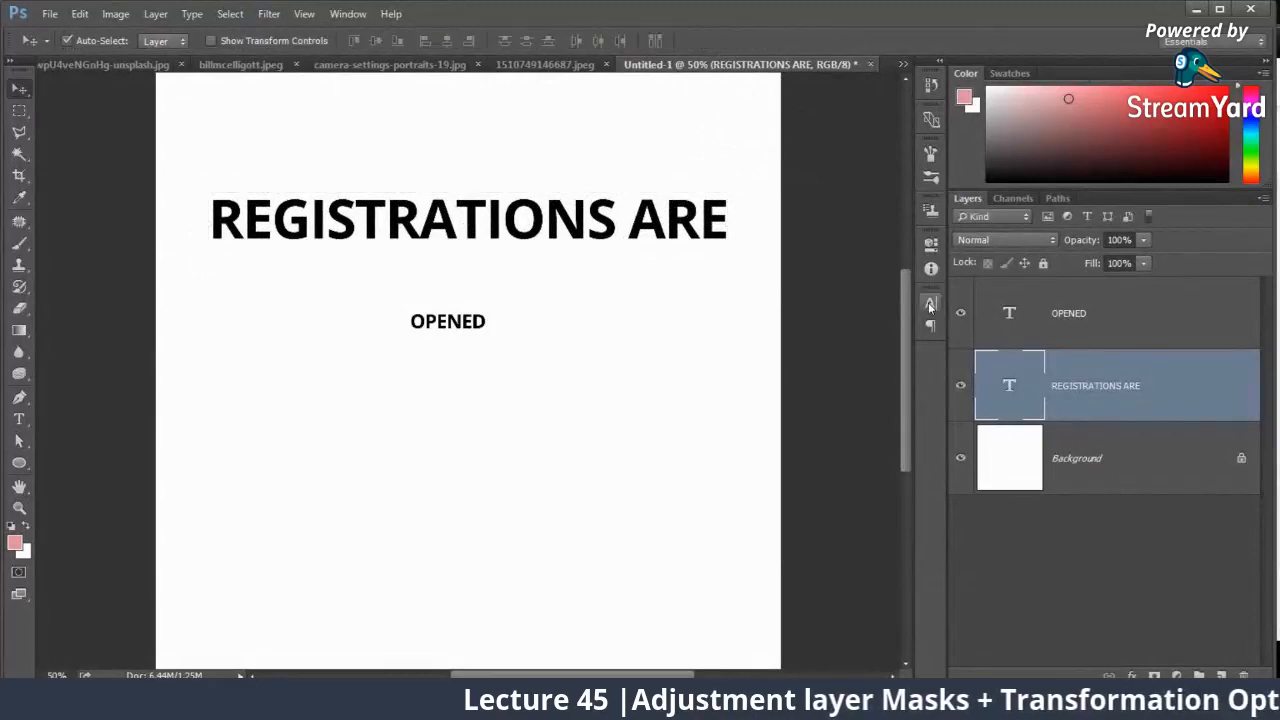
Step: Change the font of the "REGISTRATIONS ARE" text to OPTIIgnite Regular
click(930, 301)
click(818, 311)
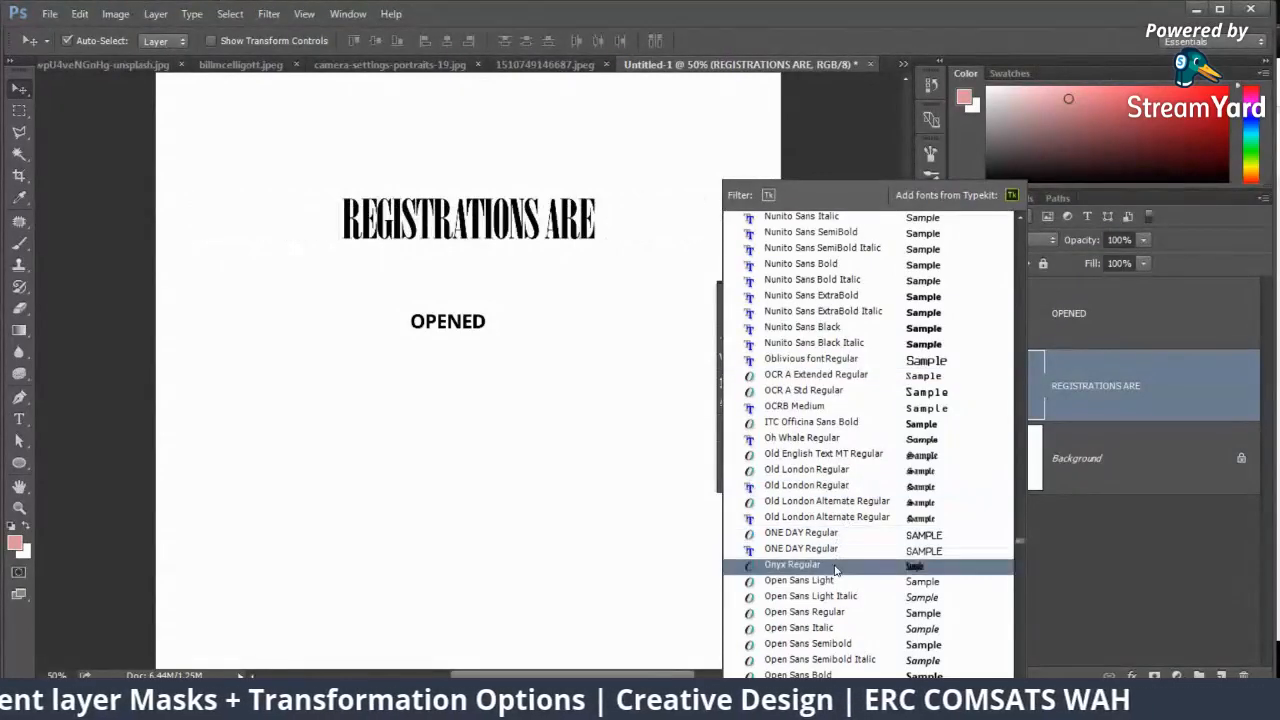
scroll(835, 569, down, 3)
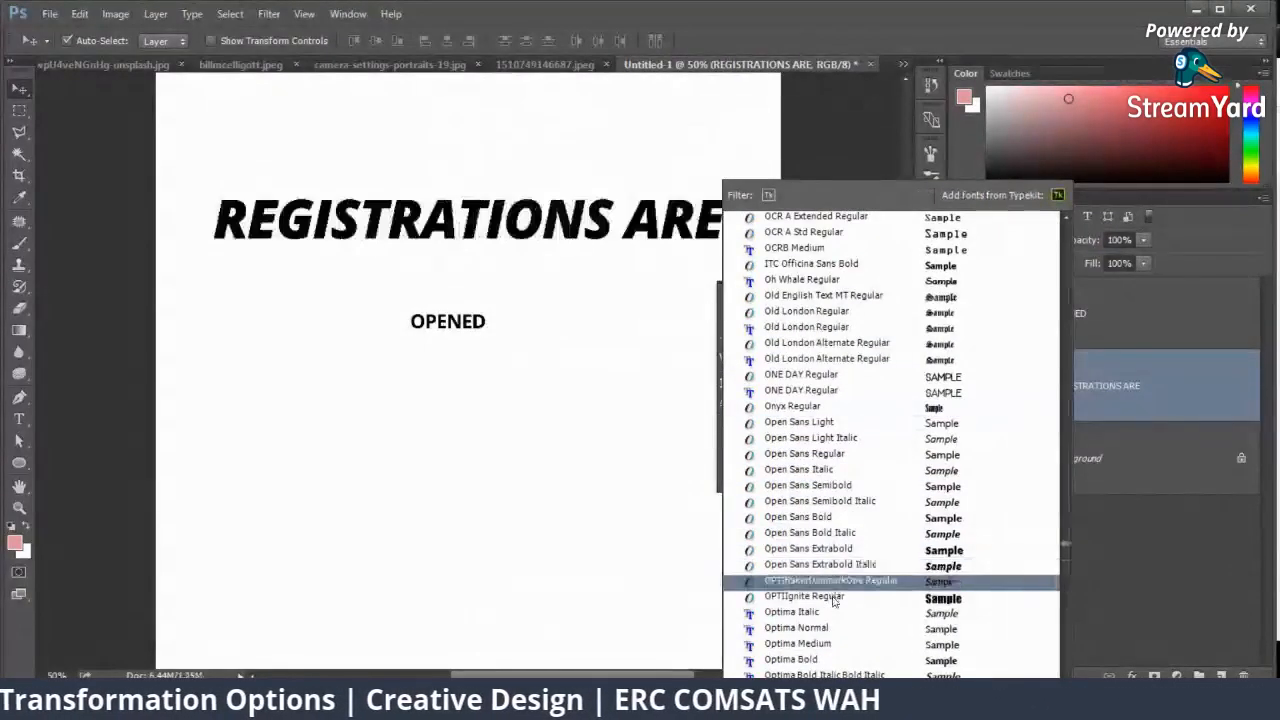
click(835, 597)
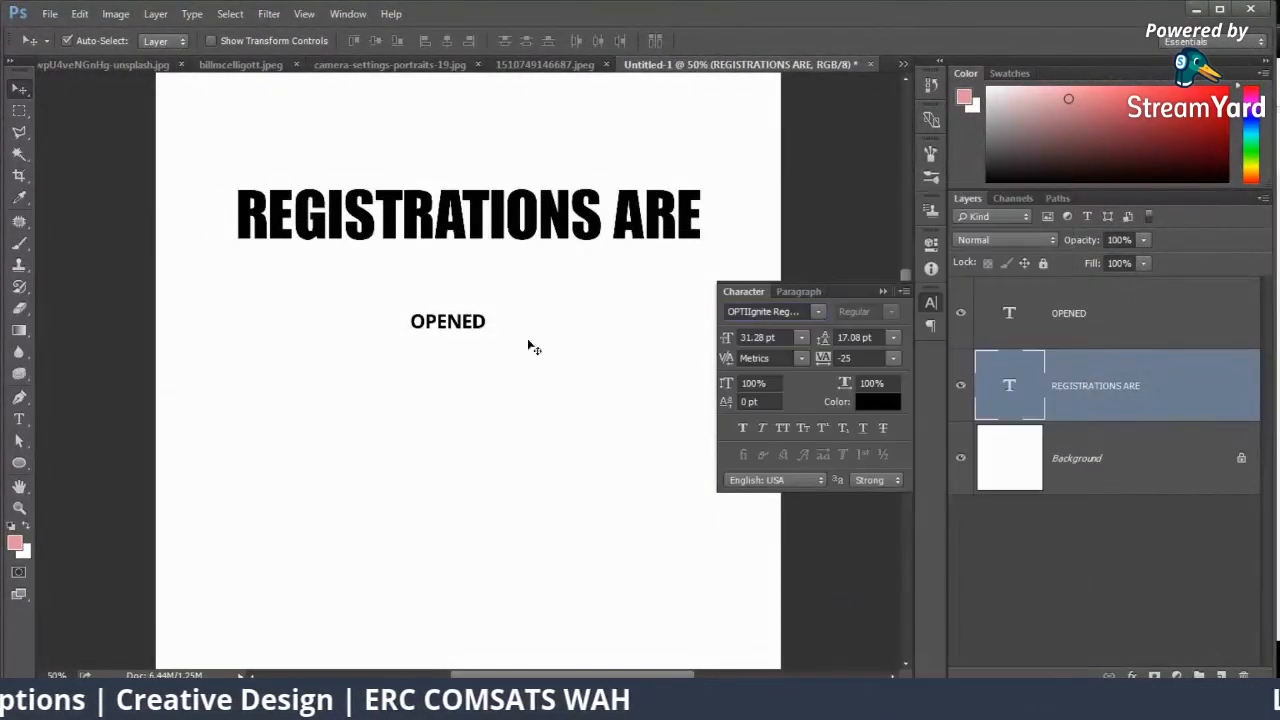
Step: Skew the "REGISTRATIONS ARE" text vertically so its right end rises, and apply the transform
key(ctrl+t)
right_click(497, 231)
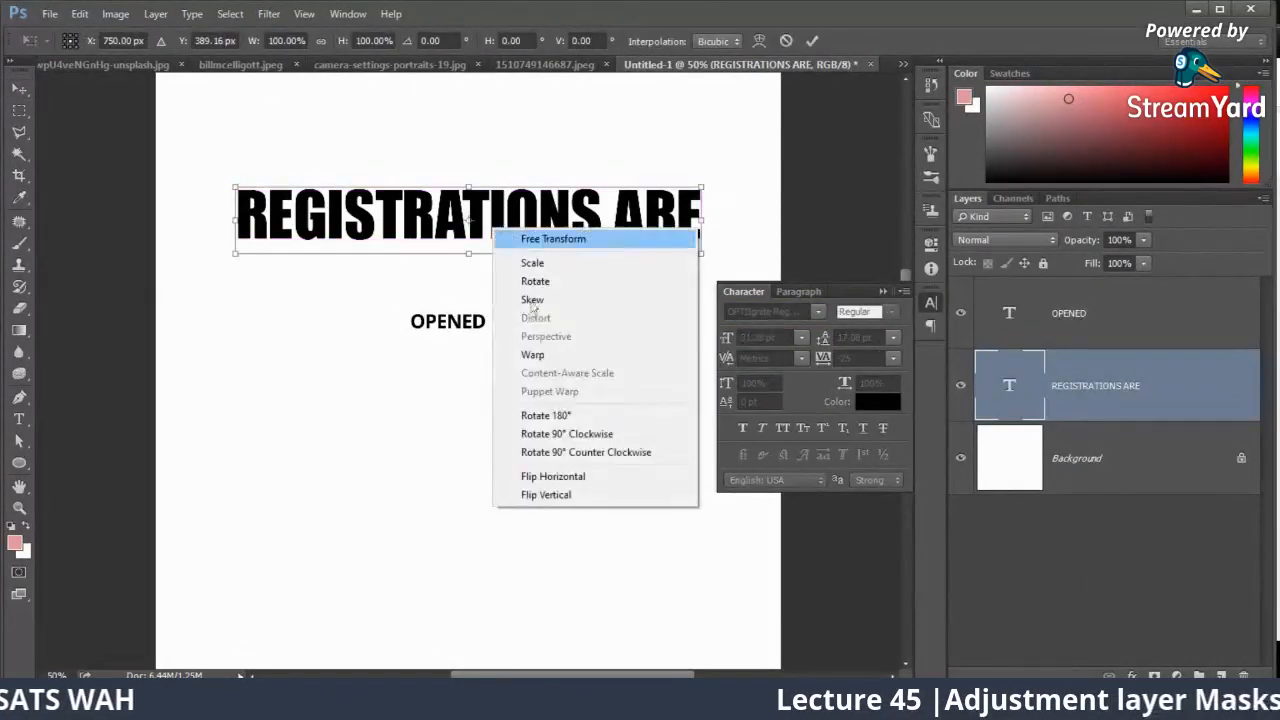
click(533, 300)
drag(703, 222, 706, 128)
key(Return)
right_click(465, 333)
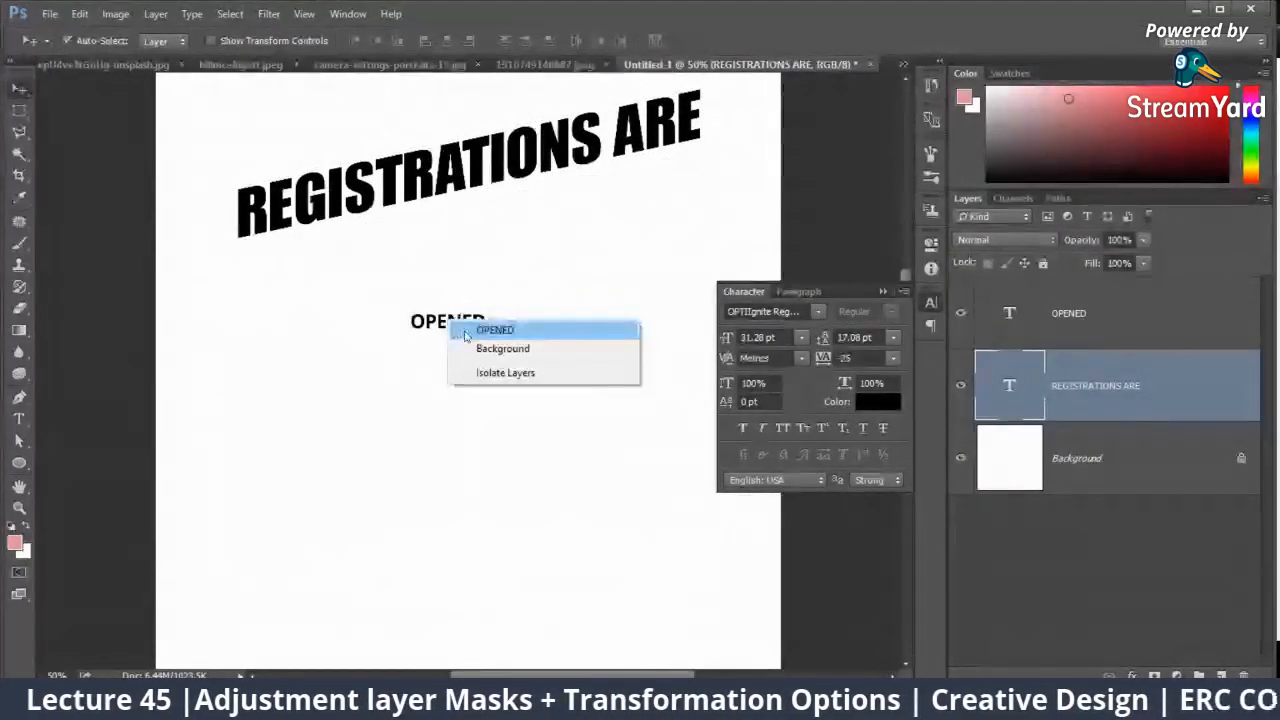
click(465, 330)
key(ctrl+t)
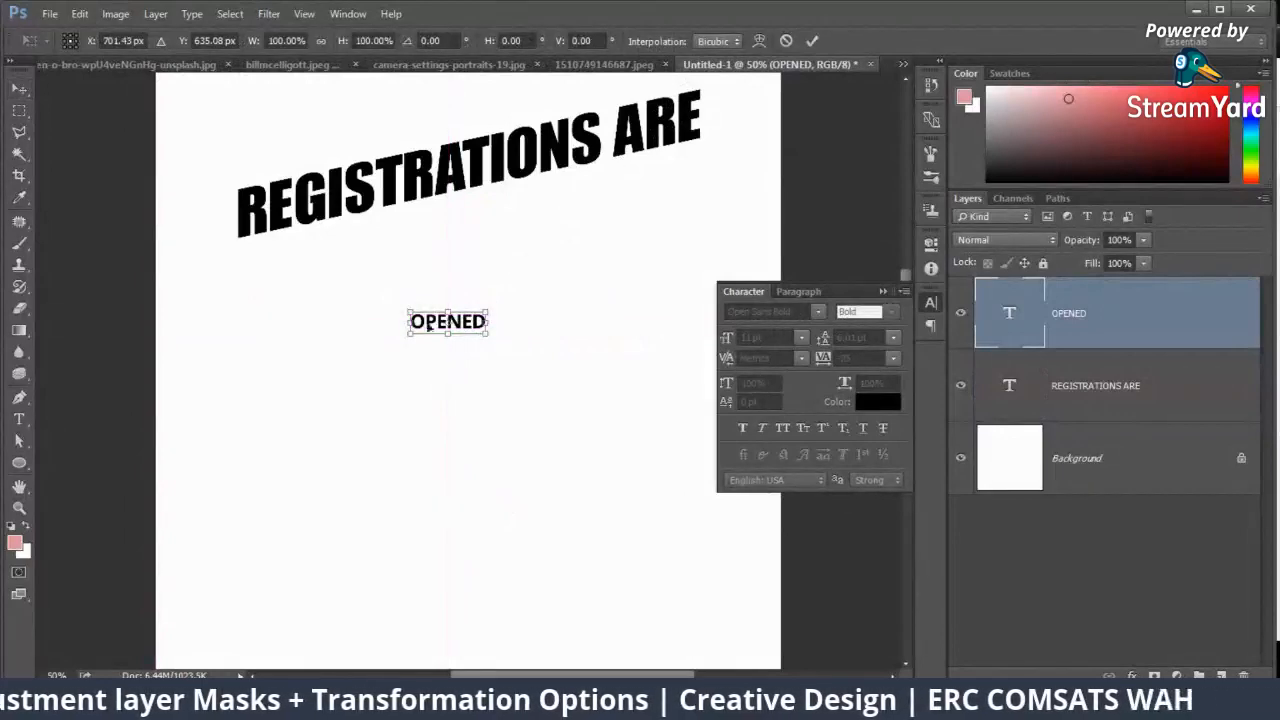
key(Return)
Step: Scale the skewed "REGISTRATIONS ARE" text down proportionally about its centre to about 69%
click(1100, 385)
key(ctrl+t)
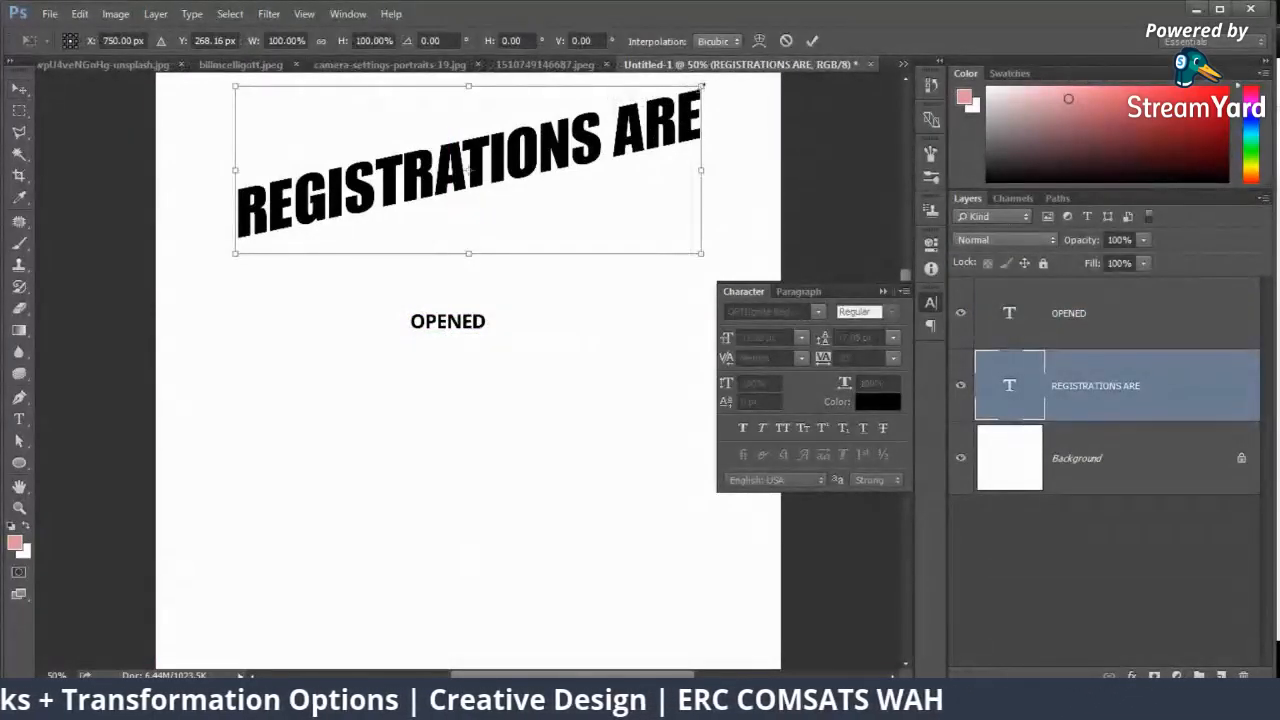
drag(701, 86, 627, 111)
key(Return)
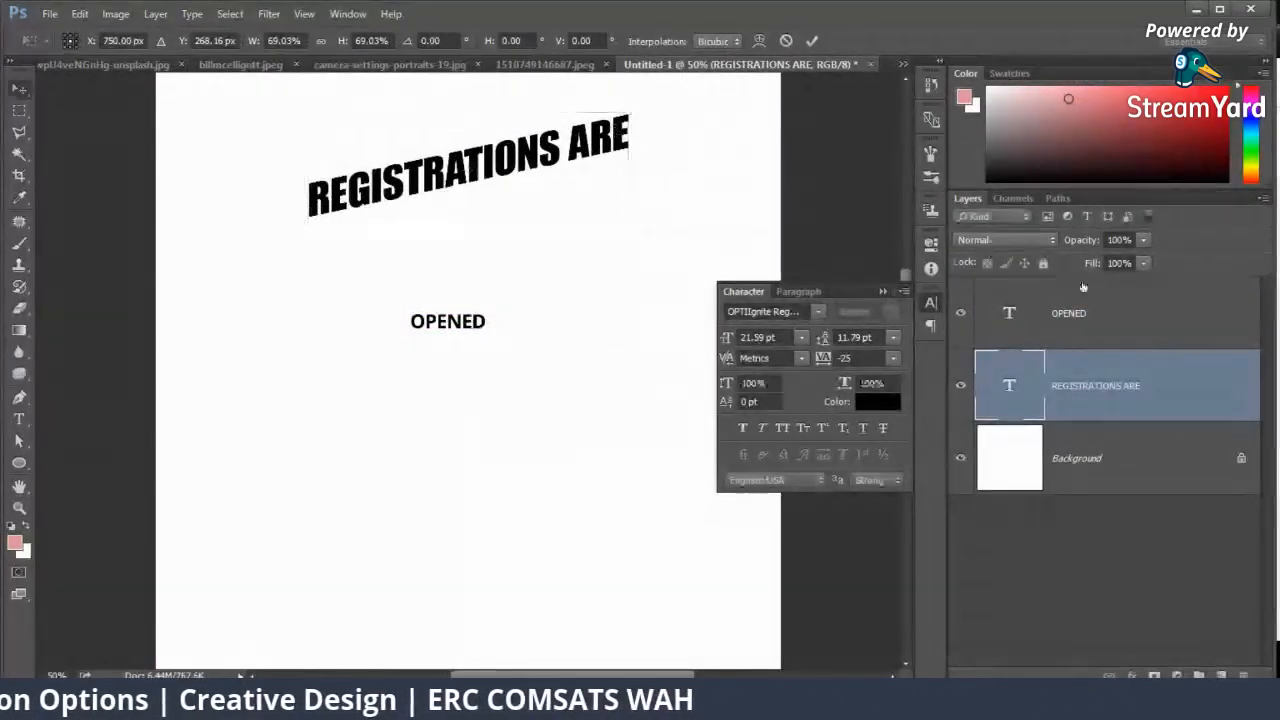
Step: Change the font of the "OPENED" text to OPTIIgnite Regular to match "REGISTRATIONS ARE"
click(1059, 298)
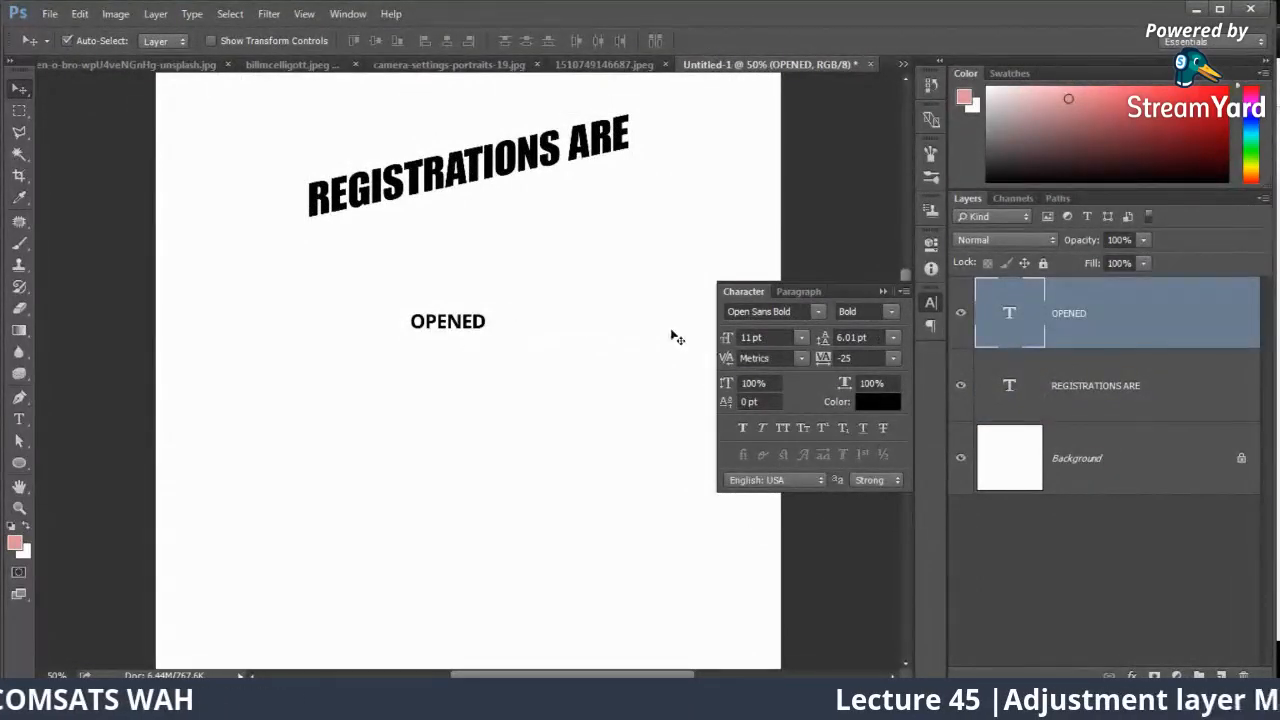
click(1077, 376)
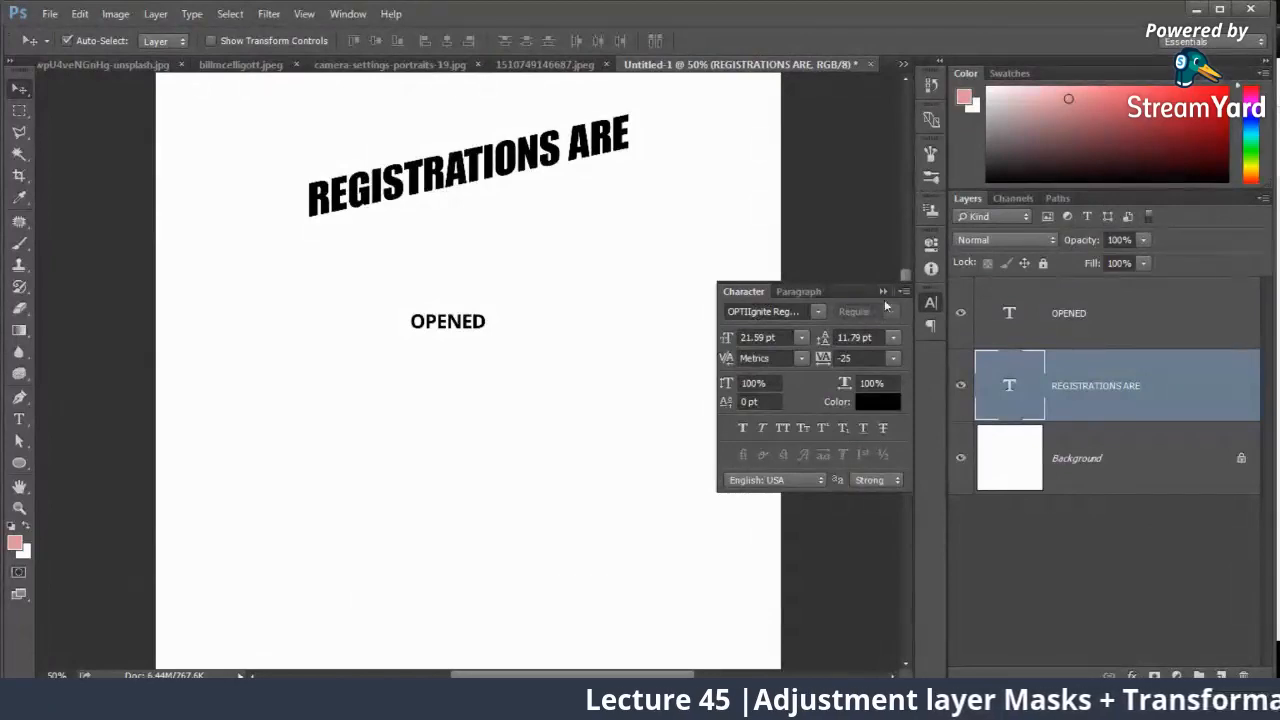
click(1079, 310)
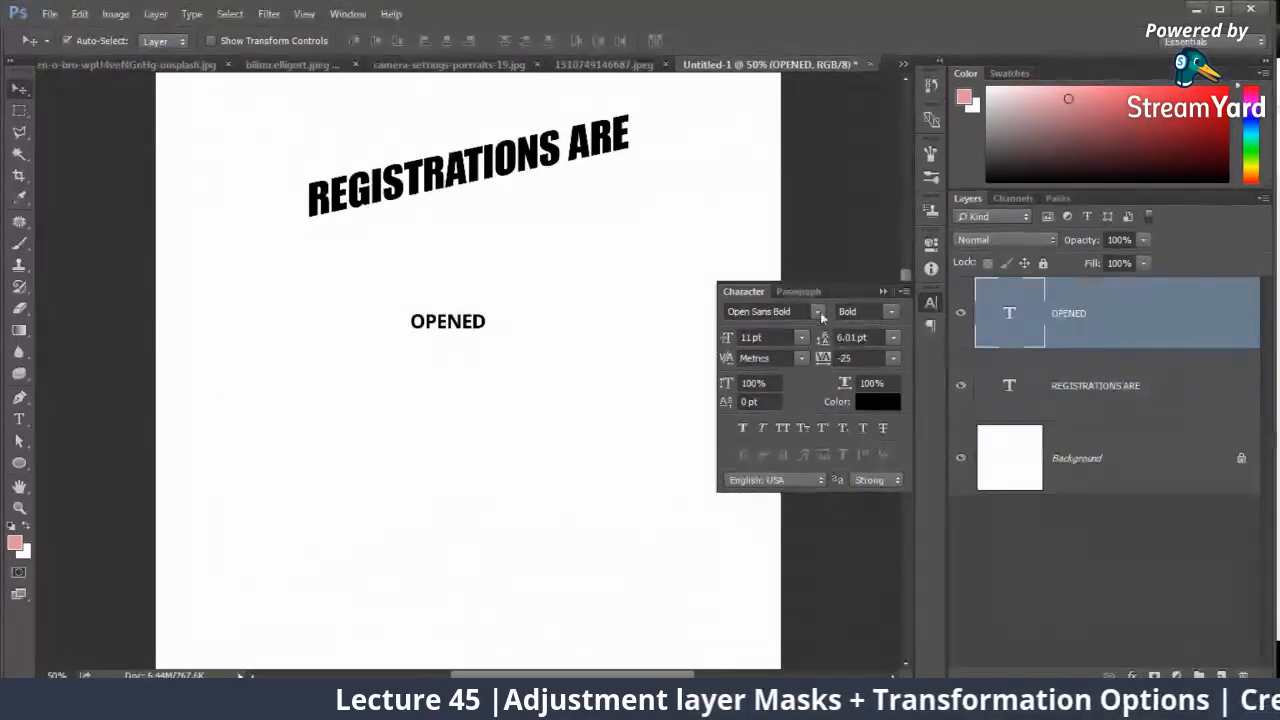
click(805, 316)
text(Opt)
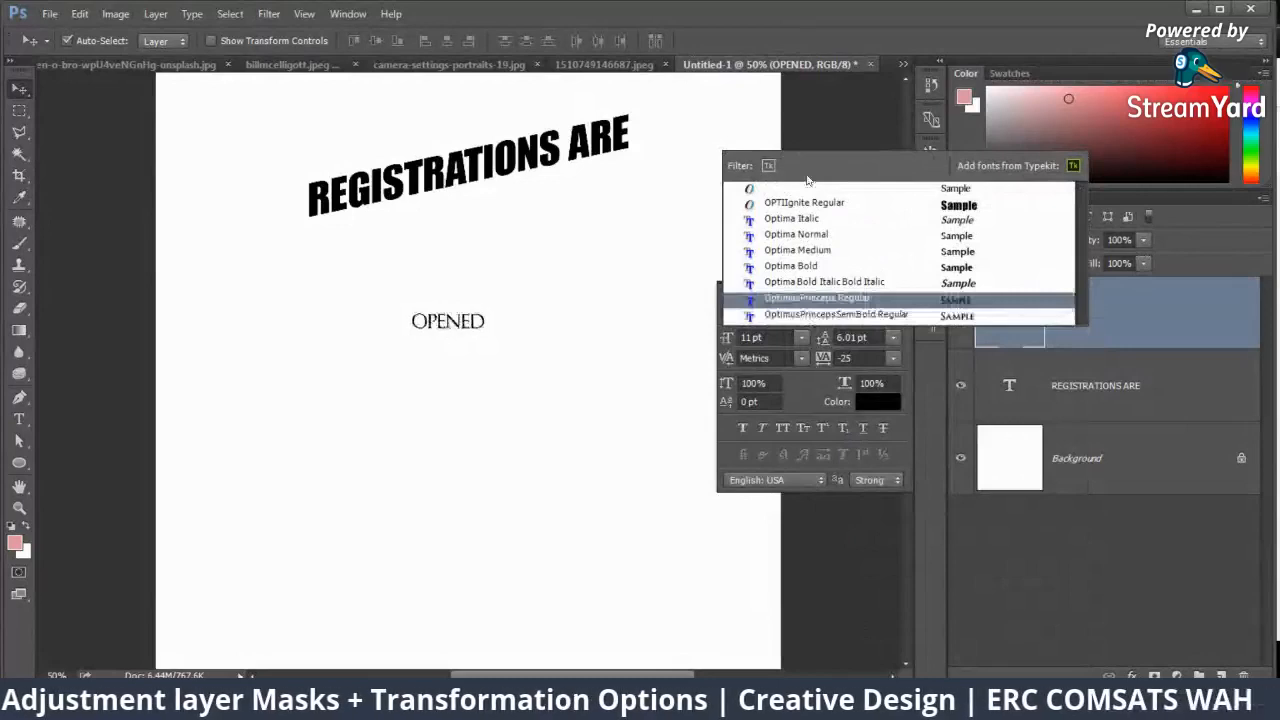
click(796, 201)
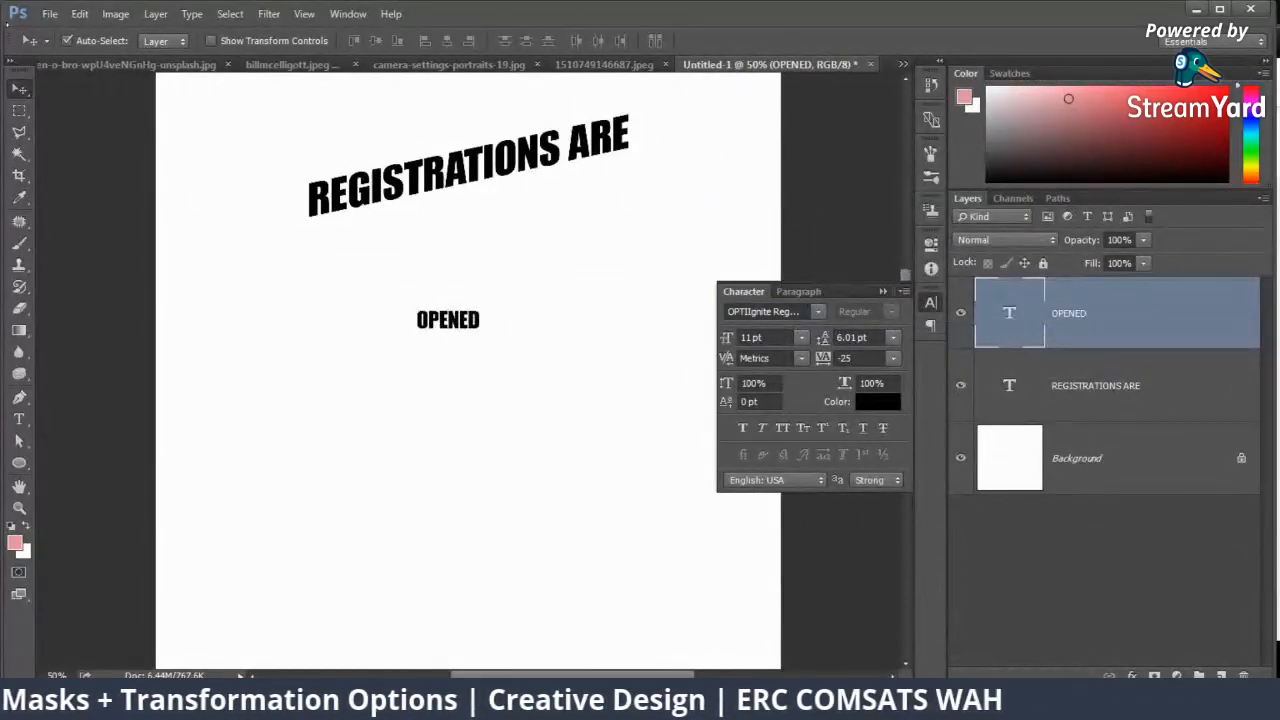
Step: Skew "OPENED" upward to the right, enlarge it to about 77 pt and fit it directly beneath "REGISTRATIONS ARE"
key(ctrl+t)
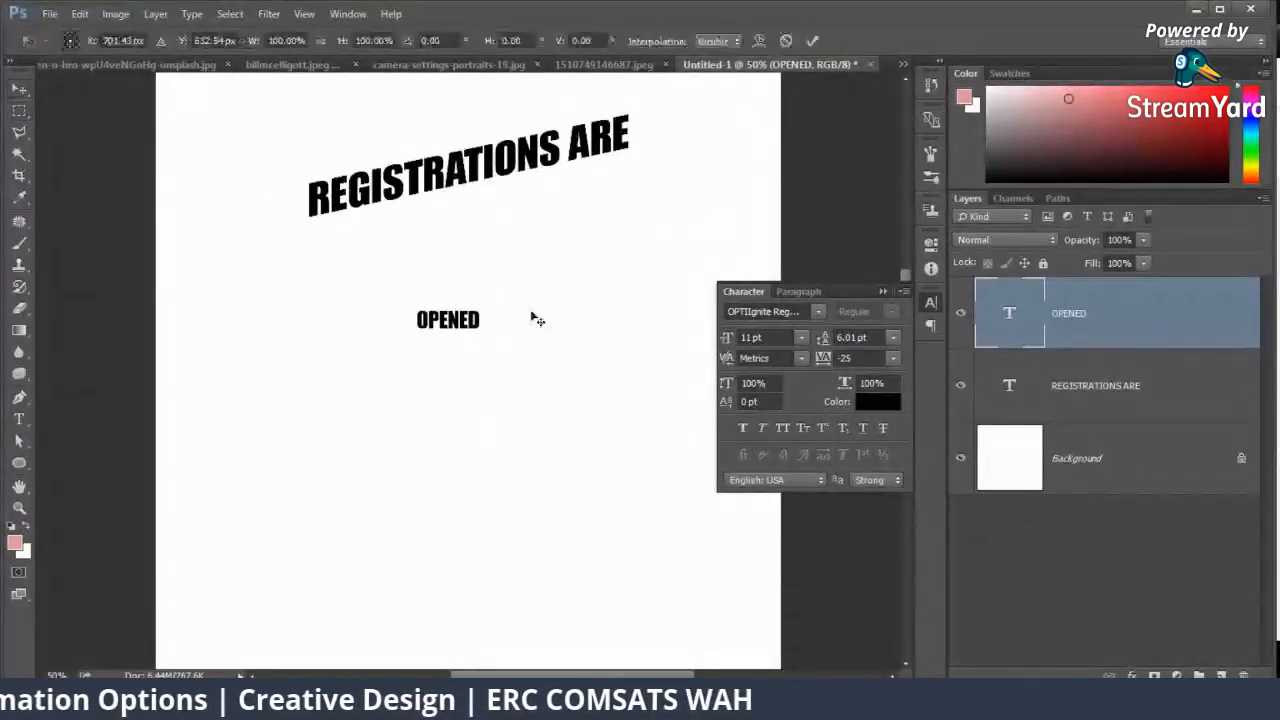
right_click(462, 320)
click(490, 393)
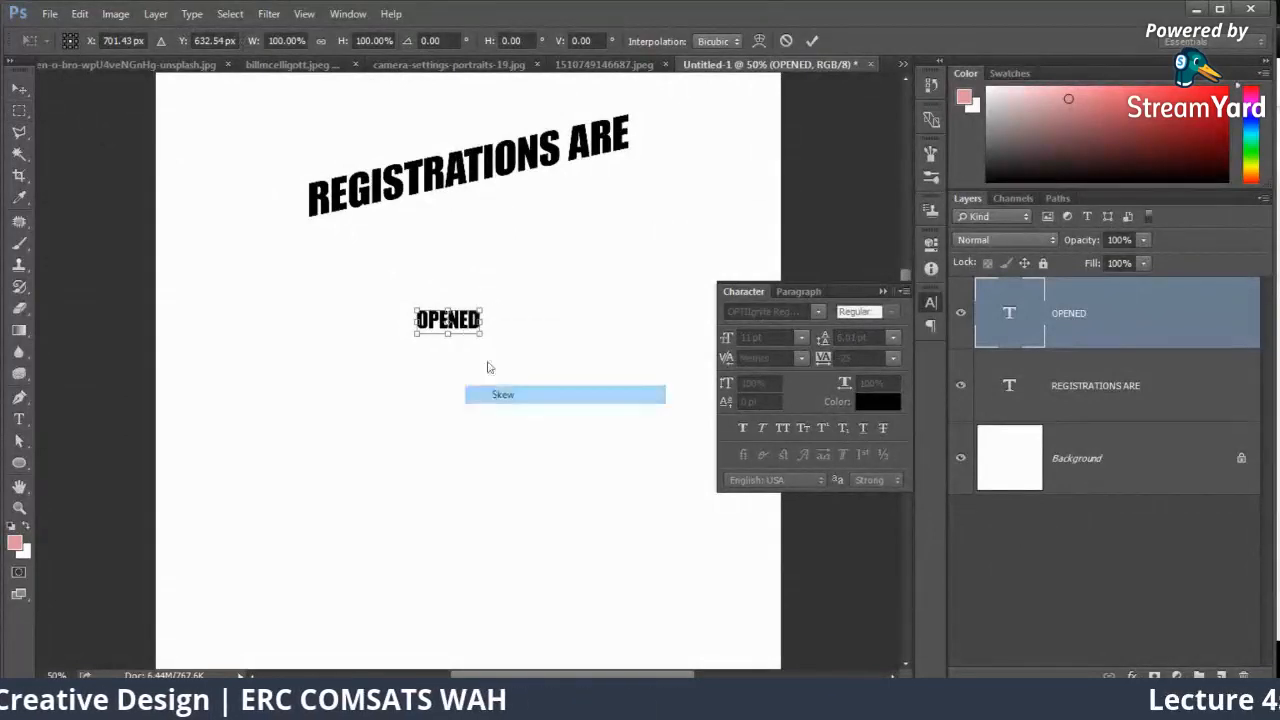
drag(487, 320, 669, 185)
key(Return)
key(ctrl+t)
drag(595, 257, 594, 177)
key(Return)
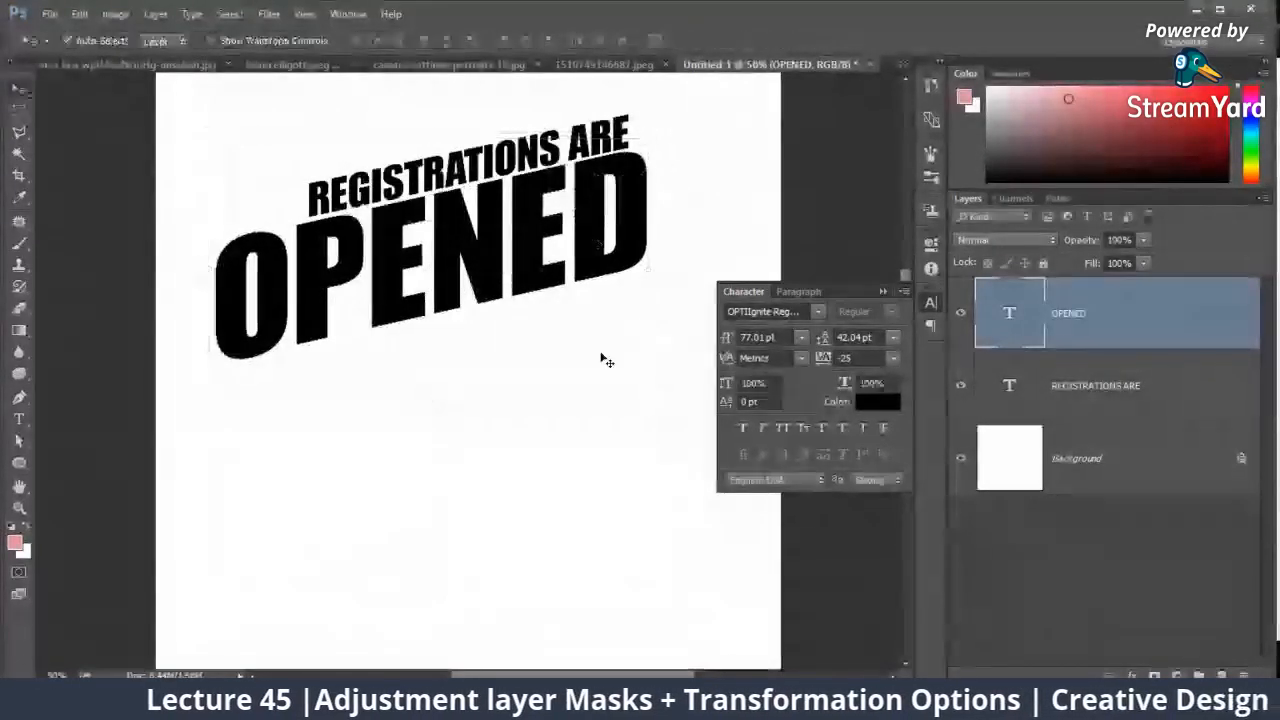
Step: Move both text layers slightly right, and shrink "REGISTRATIONS ARE" proportionally from its lower-left corner to about 17.45 pt
shift+click(1097, 412)
drag(565, 244, 602, 252)
right_click(555, 171)
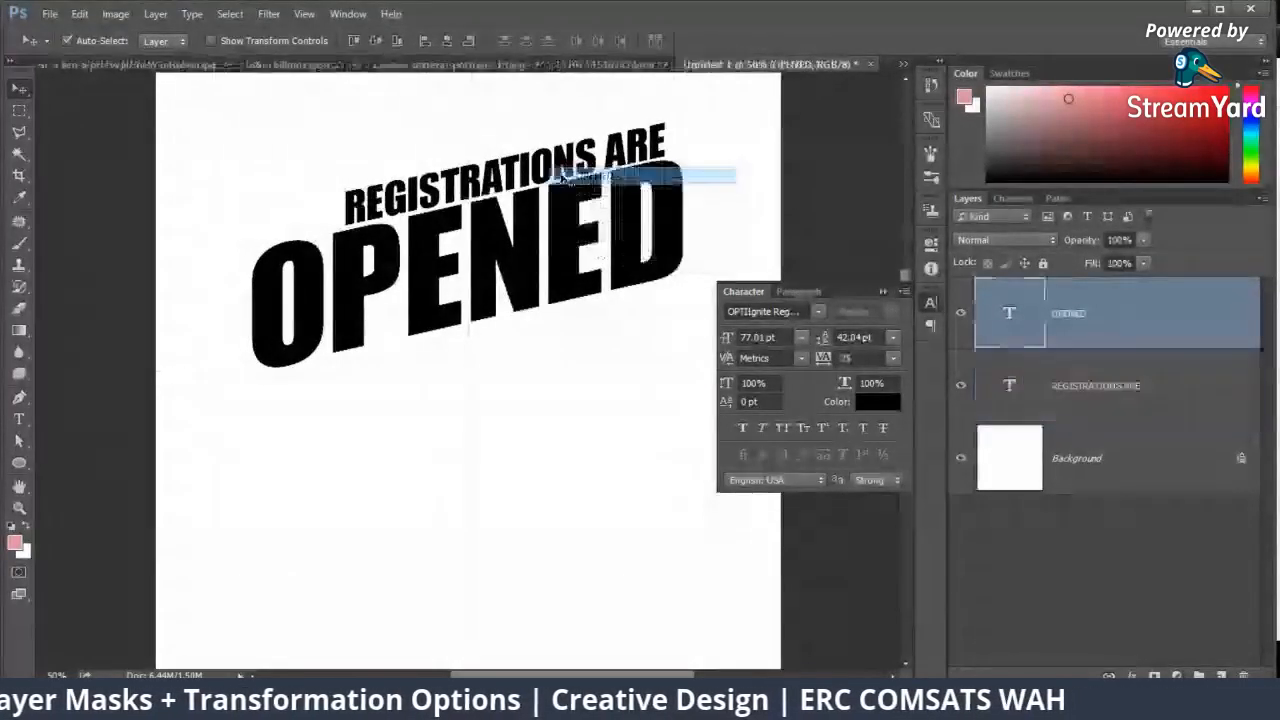
click(605, 199)
key(ctrl+t)
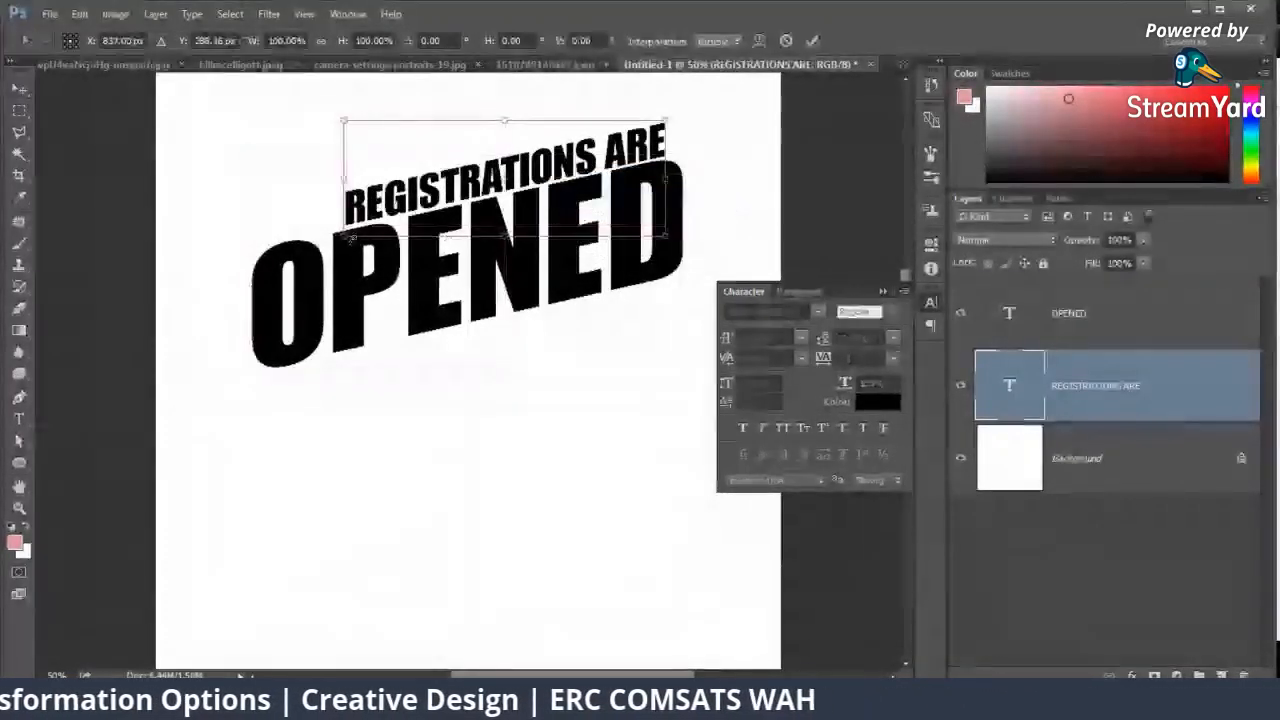
drag(343, 236, 405, 214)
key(Return)
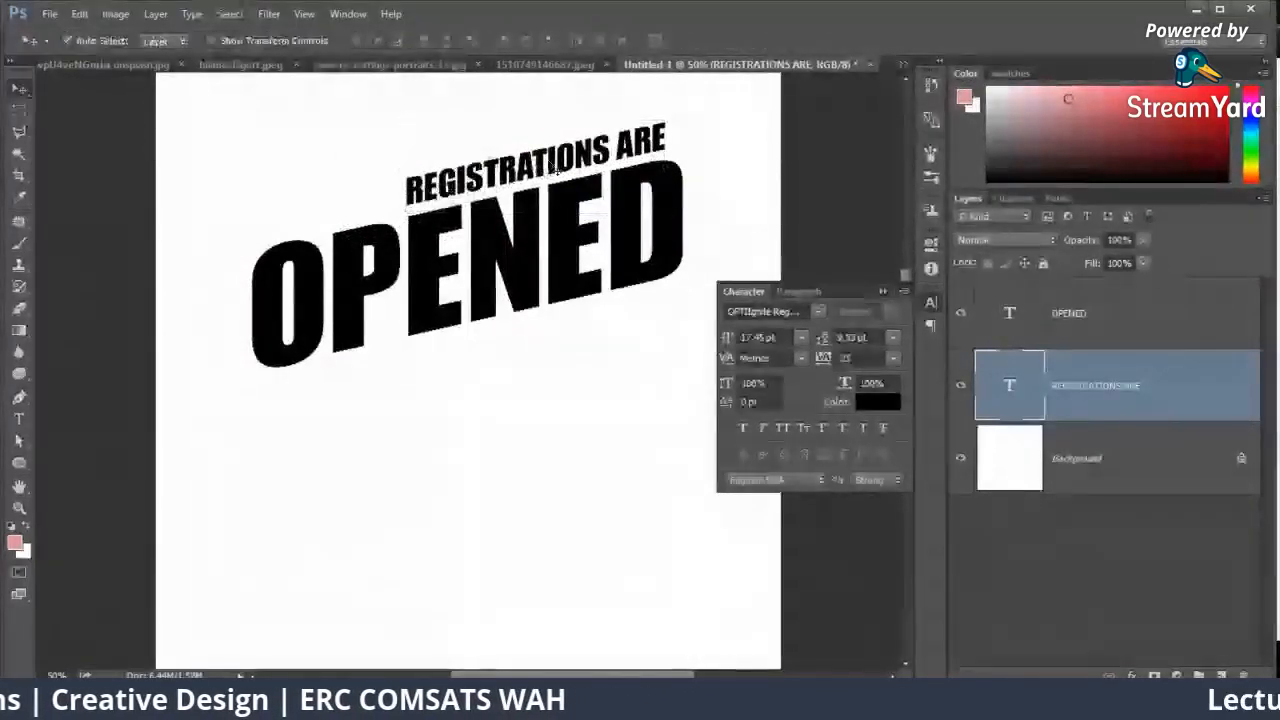
Step: Position "REGISTRATIONS ARE" closely above the right part of "OPENED" and turn off the Move tool's Auto-Select option
drag(557, 170, 590, 165)
right_click(407, 189)
click(438, 215)
click(1123, 366)
click(67, 40)
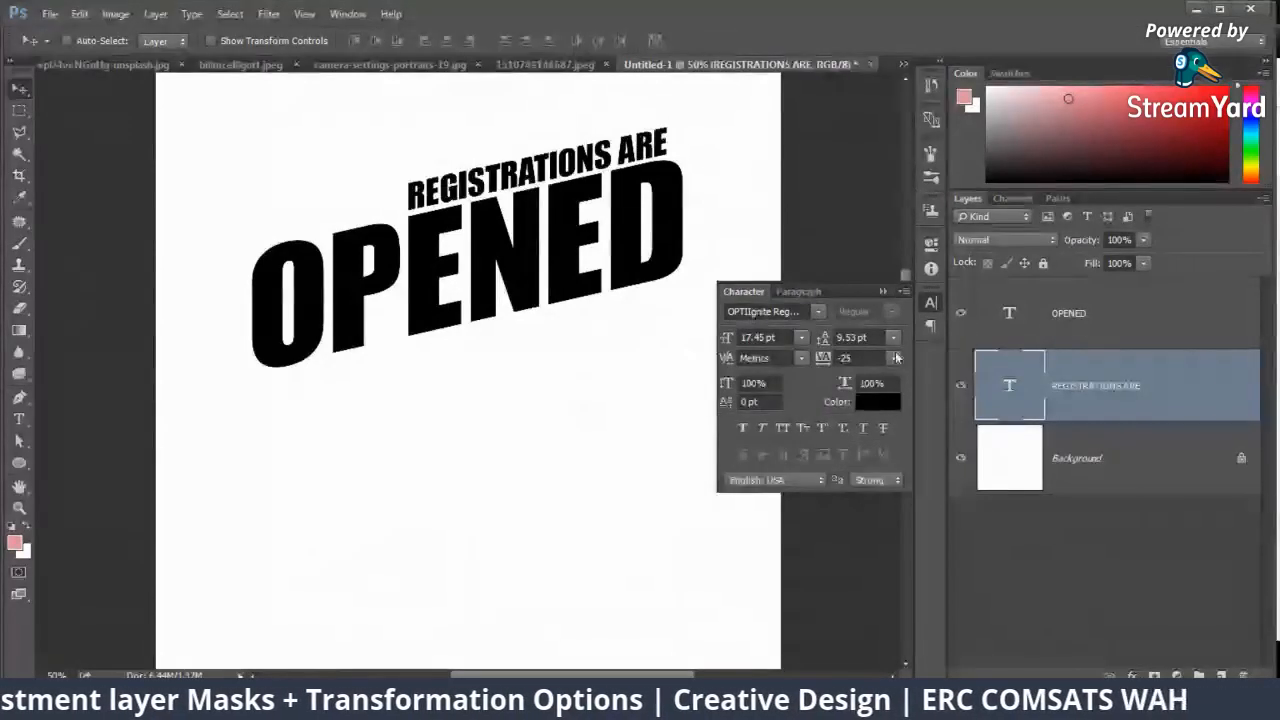
Step: Recolour both text layers orange (RGB 243, 160, 0) and move them slightly down the canvas
shift+click(1091, 324)
click(877, 401)
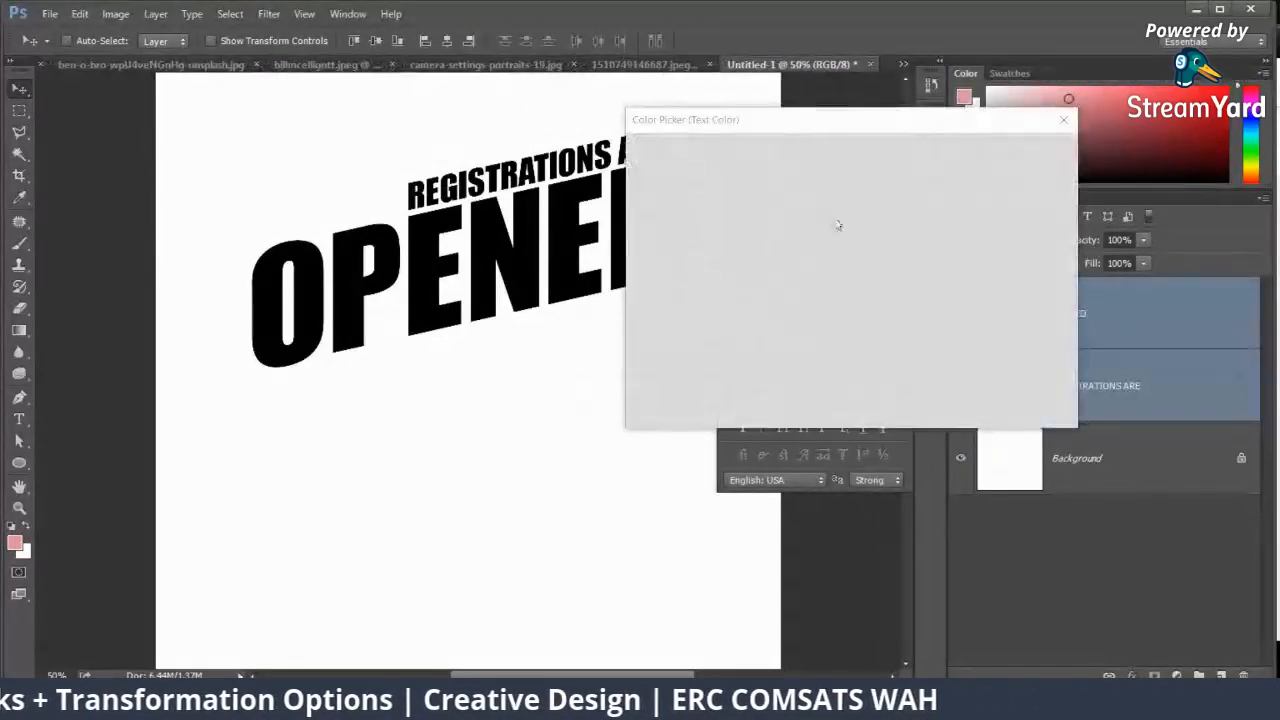
click(831, 209)
drag(870, 230, 870, 348)
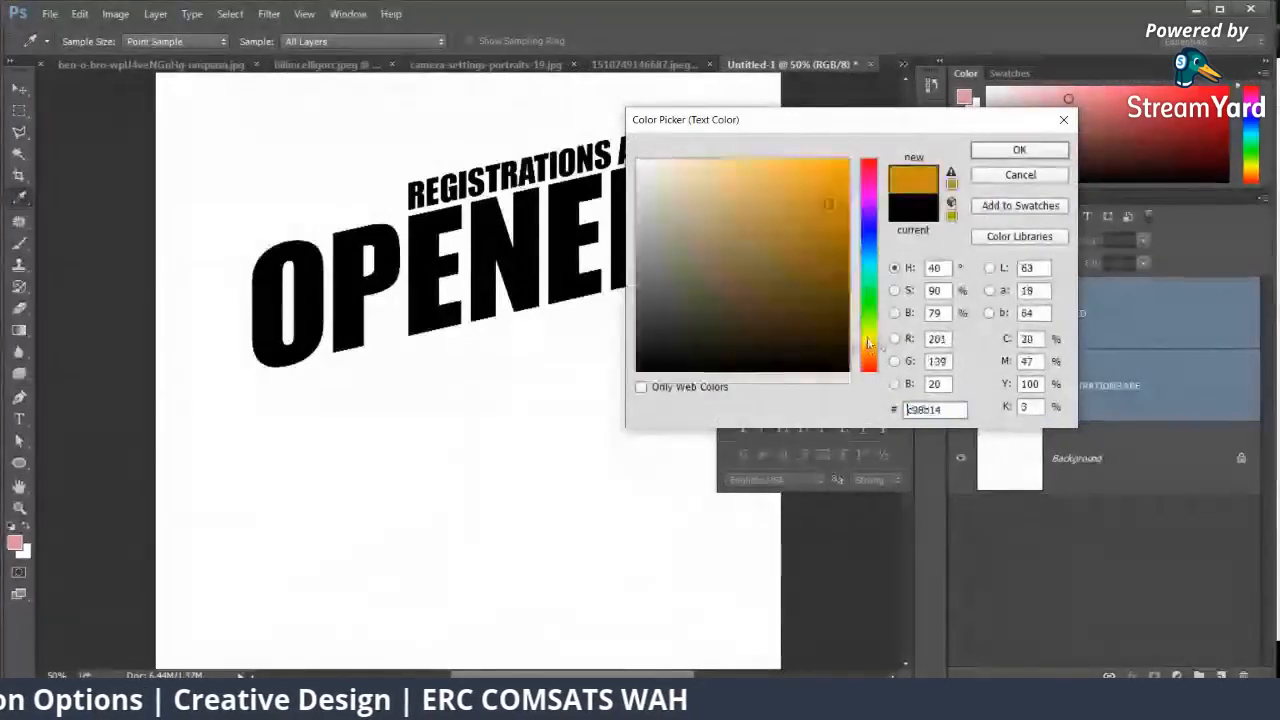
click(849, 169)
click(1019, 149)
key(v)
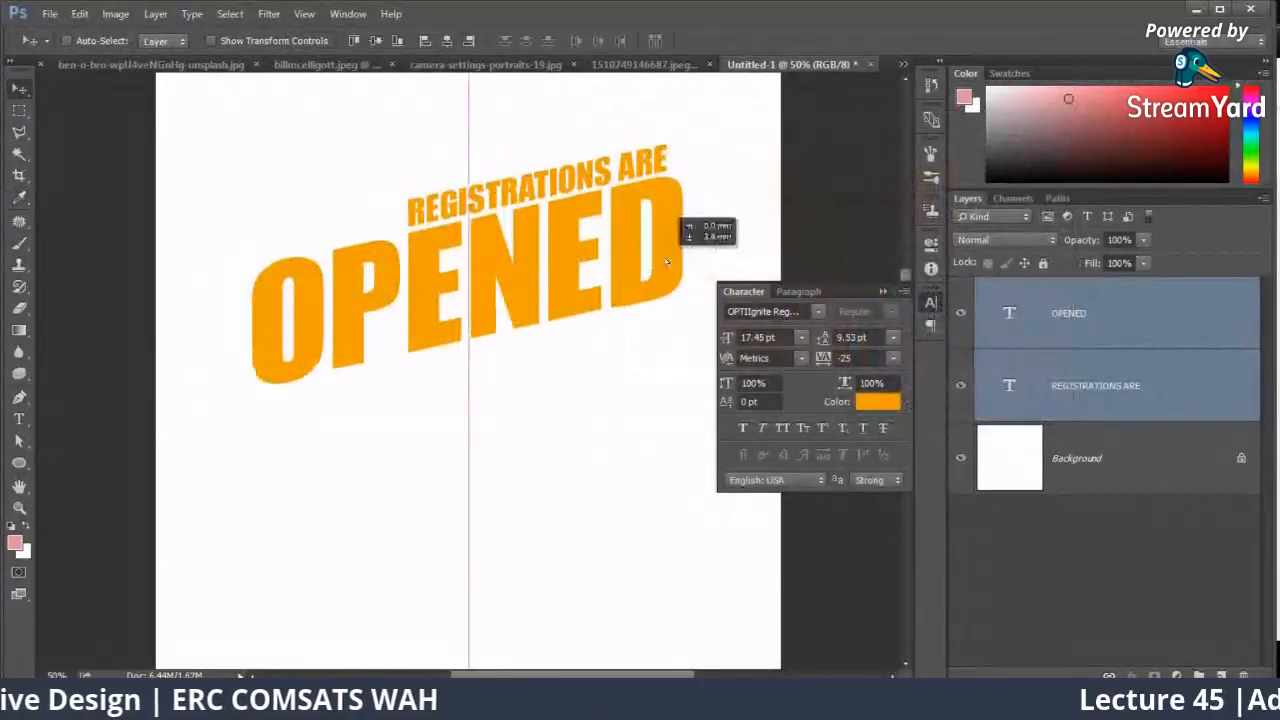
click(903, 291)
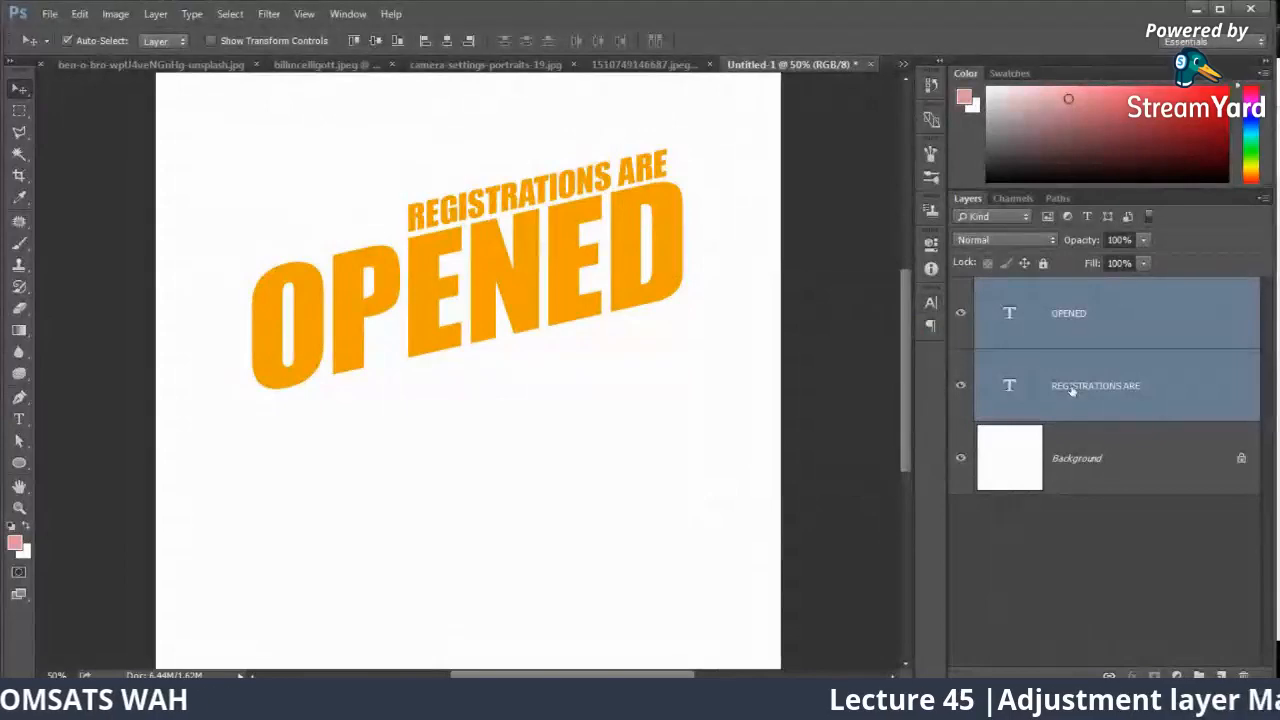
Step: Duplicate both text layers and nudge the original pair slightly right and down behind the copies
key(ctrl+j)
click(1080, 456)
shift+click(1089, 518)
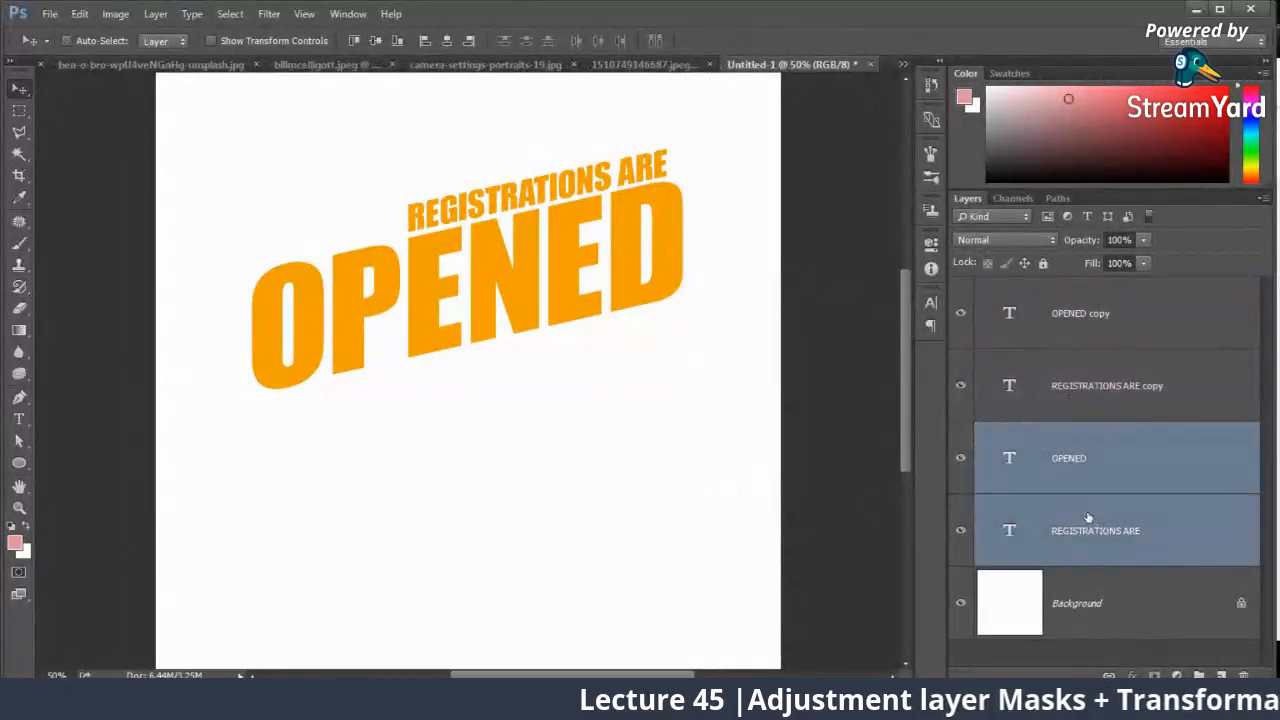
key(Right)
key(Down)
key(Right)
key(Down)
key(Right)
key(Down)
Step: Recolour the two original text layers dark orange-brown (#8f5e00) as a shadow behind the orange copies
click(928, 321)
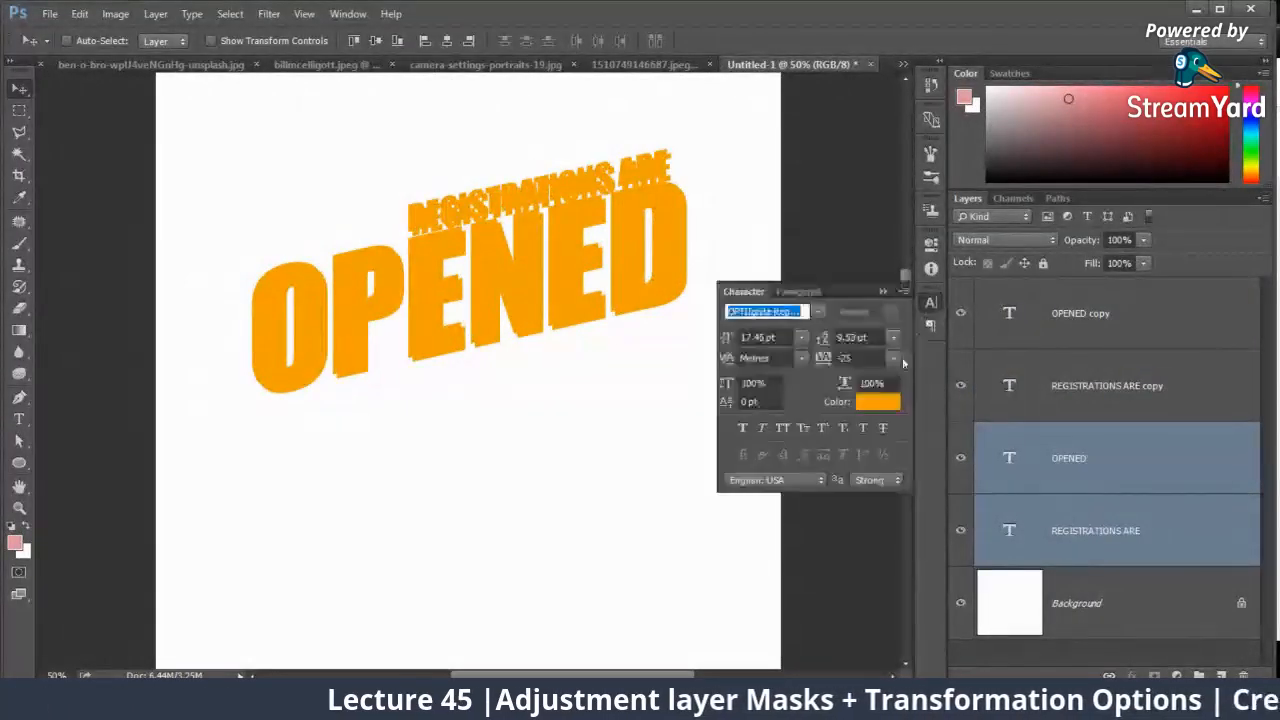
click(874, 400)
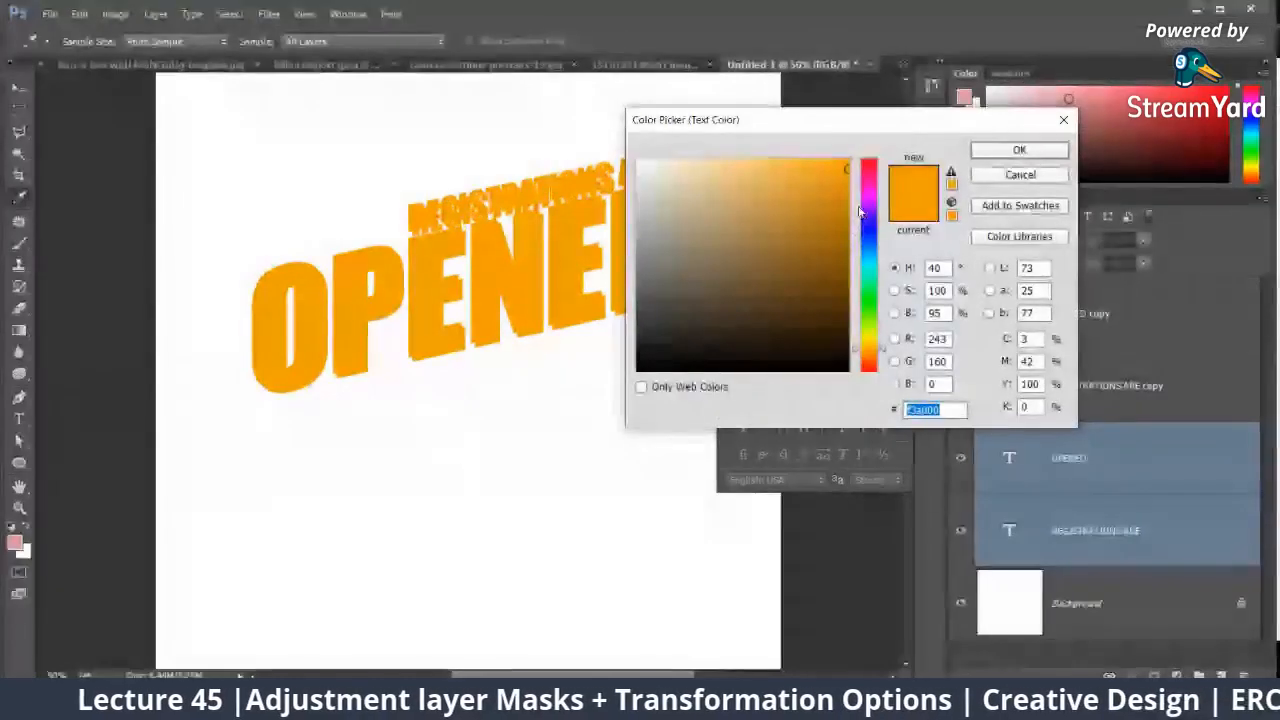
drag(845, 214, 858, 218)
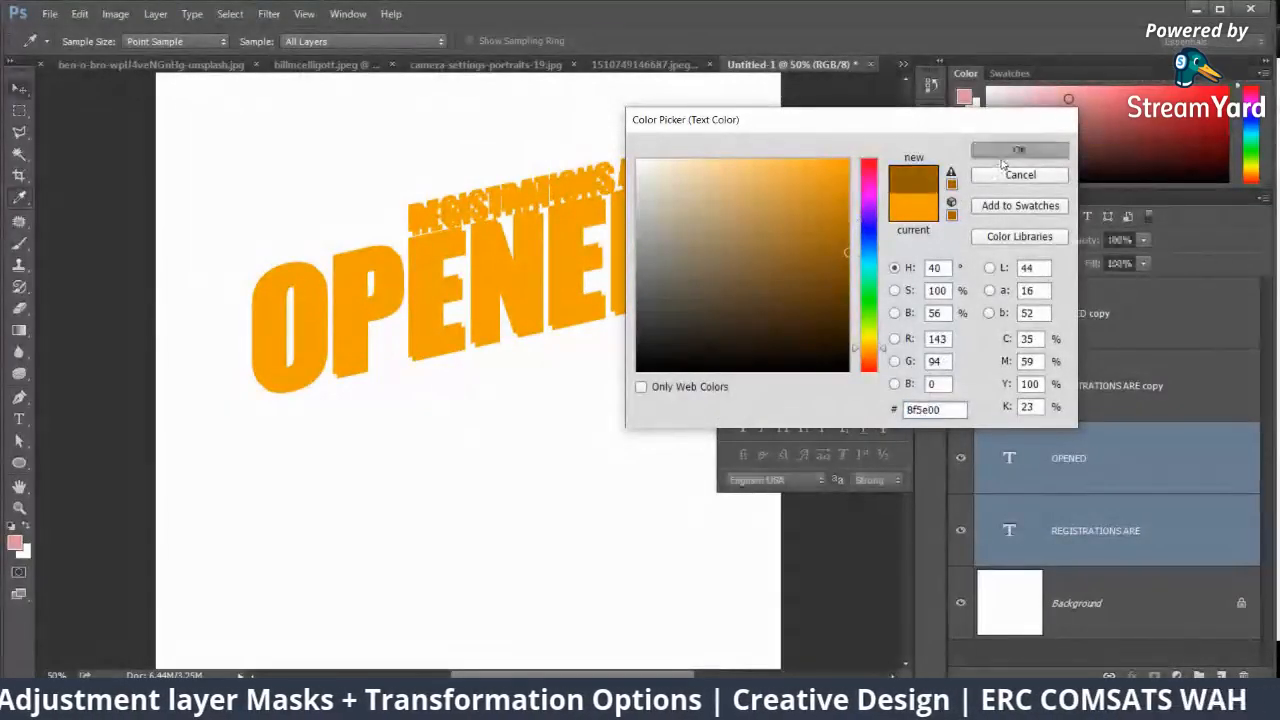
click(1019, 150)
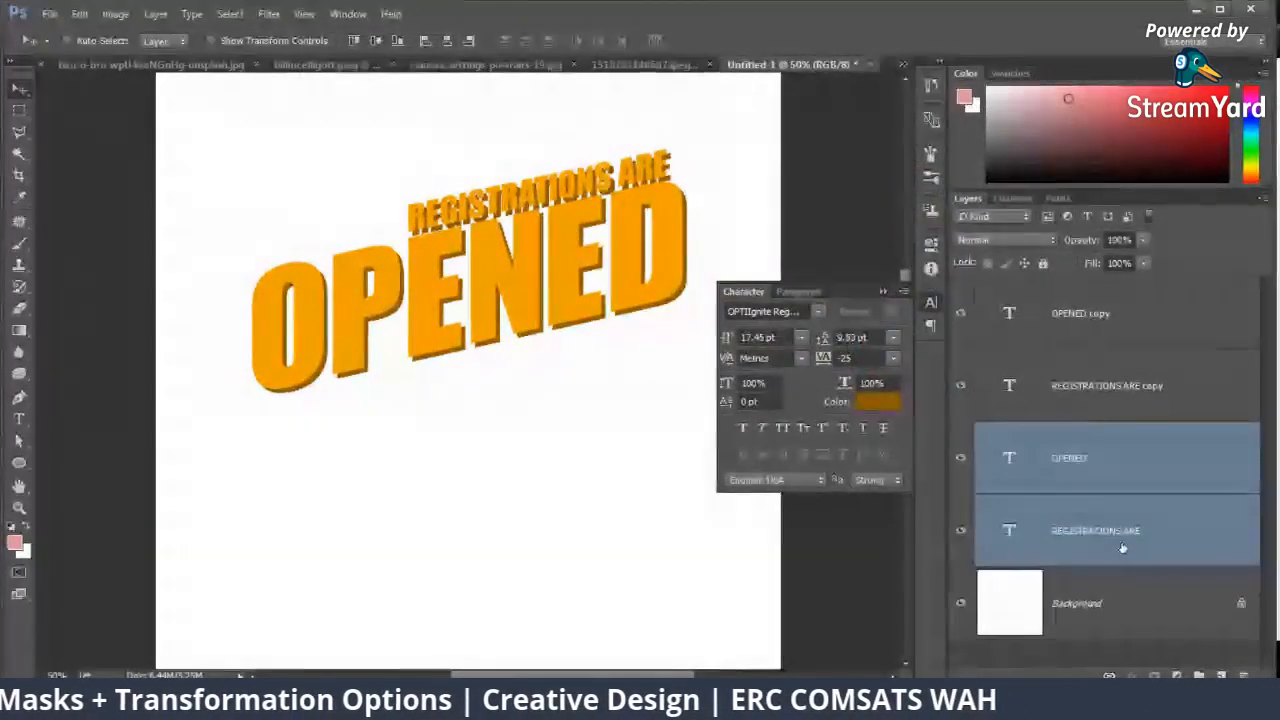
key(ctrl+t)
key(Return)
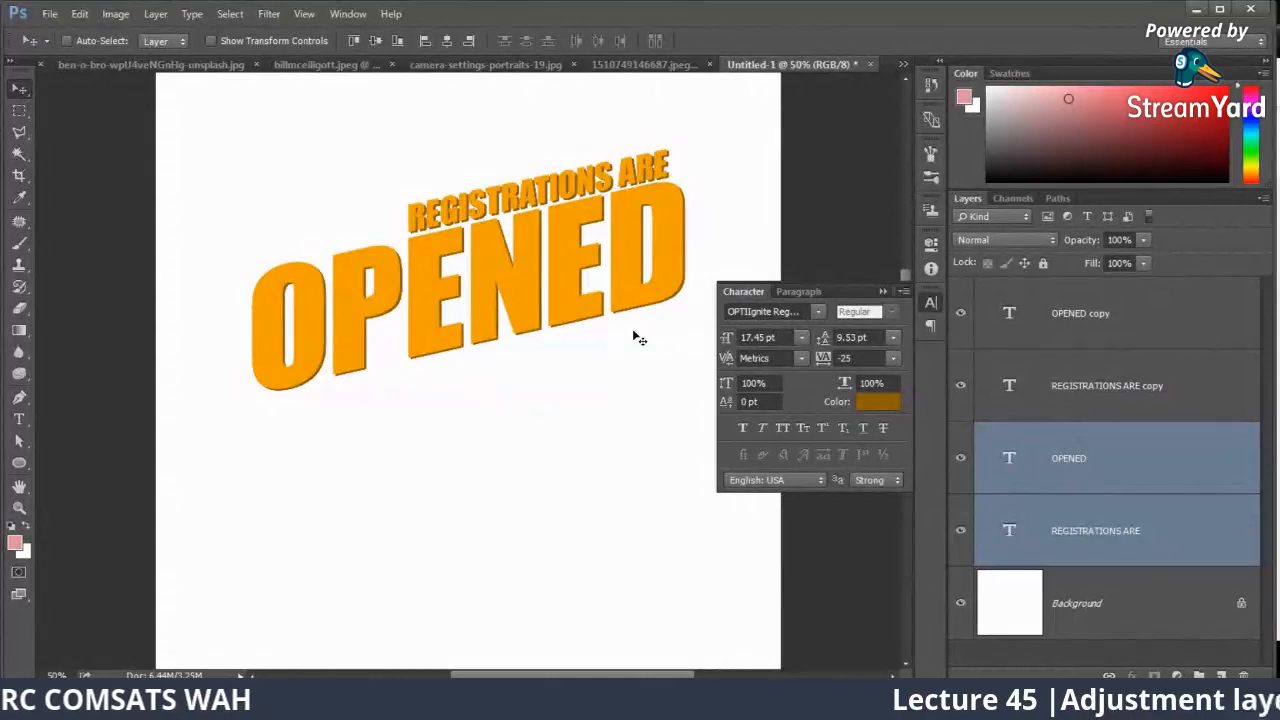
Step: Select the "OPENED" and "OPENED copy" layers and nudge them down together, slightly away from "REGISTRATIONS ARE"
click(1081, 412)
click(1079, 443)
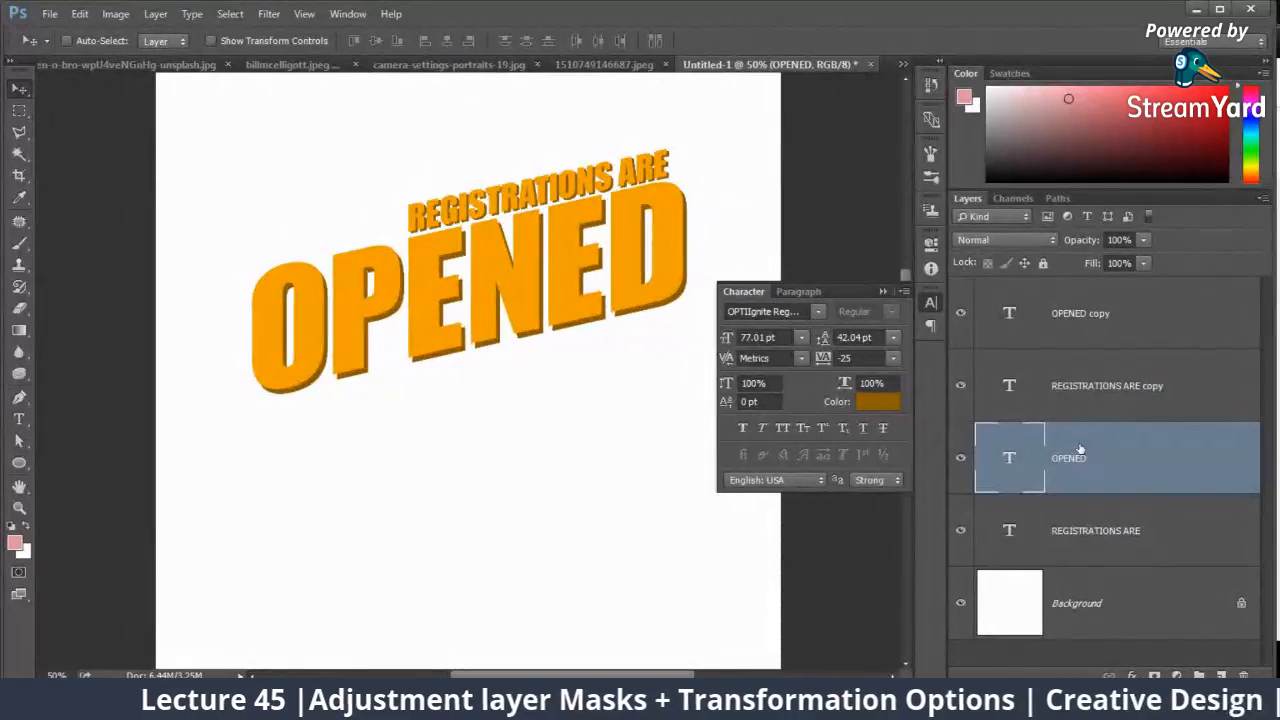
ctrl+click(1103, 344)
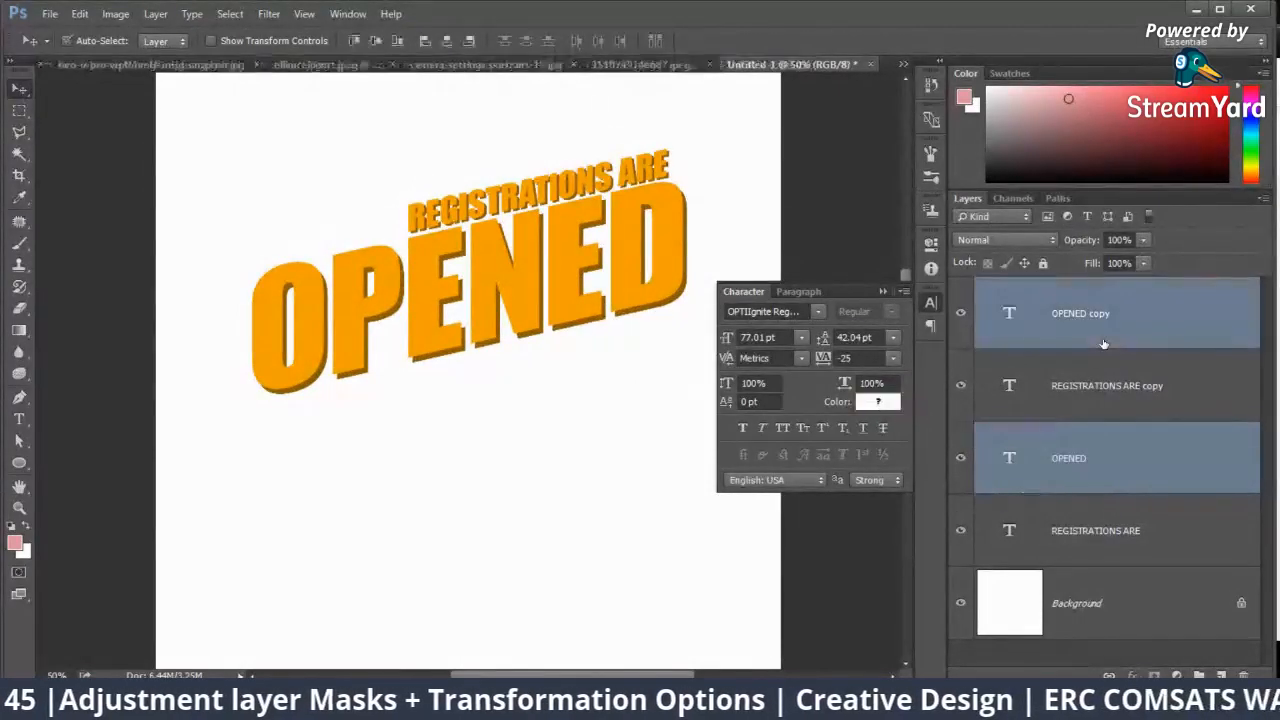
key(shift+Down)
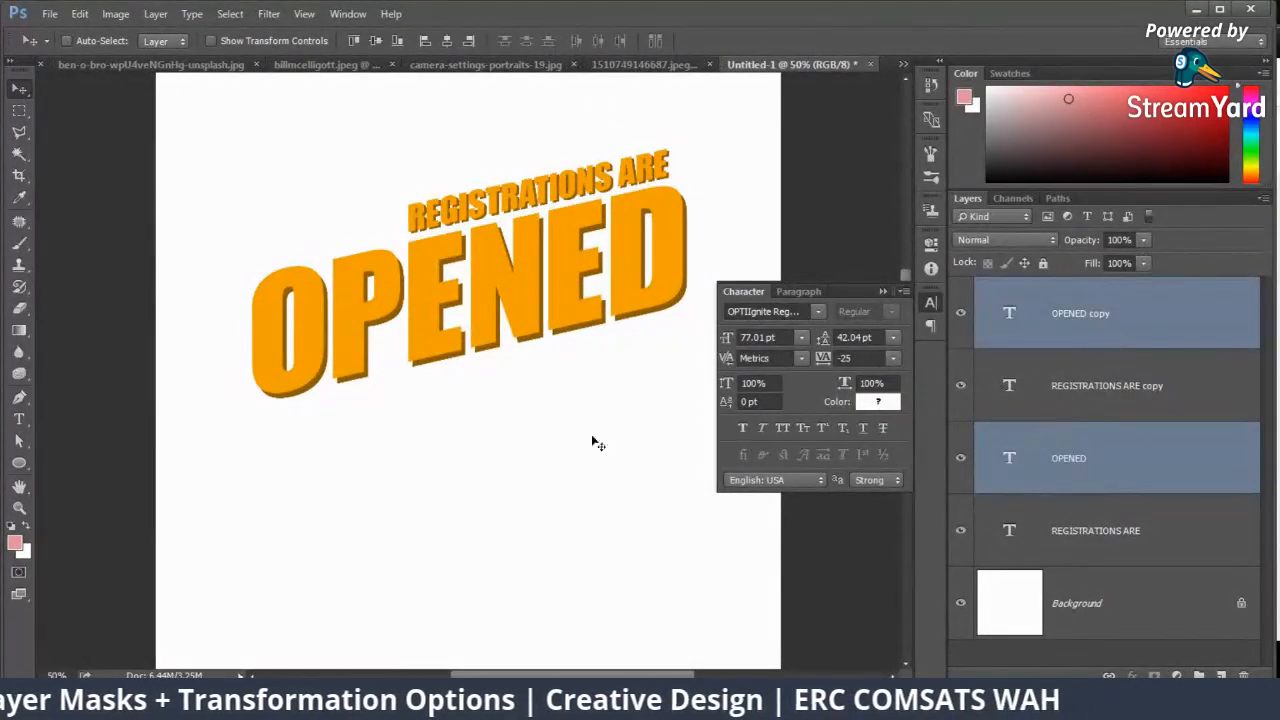
click(883, 291)
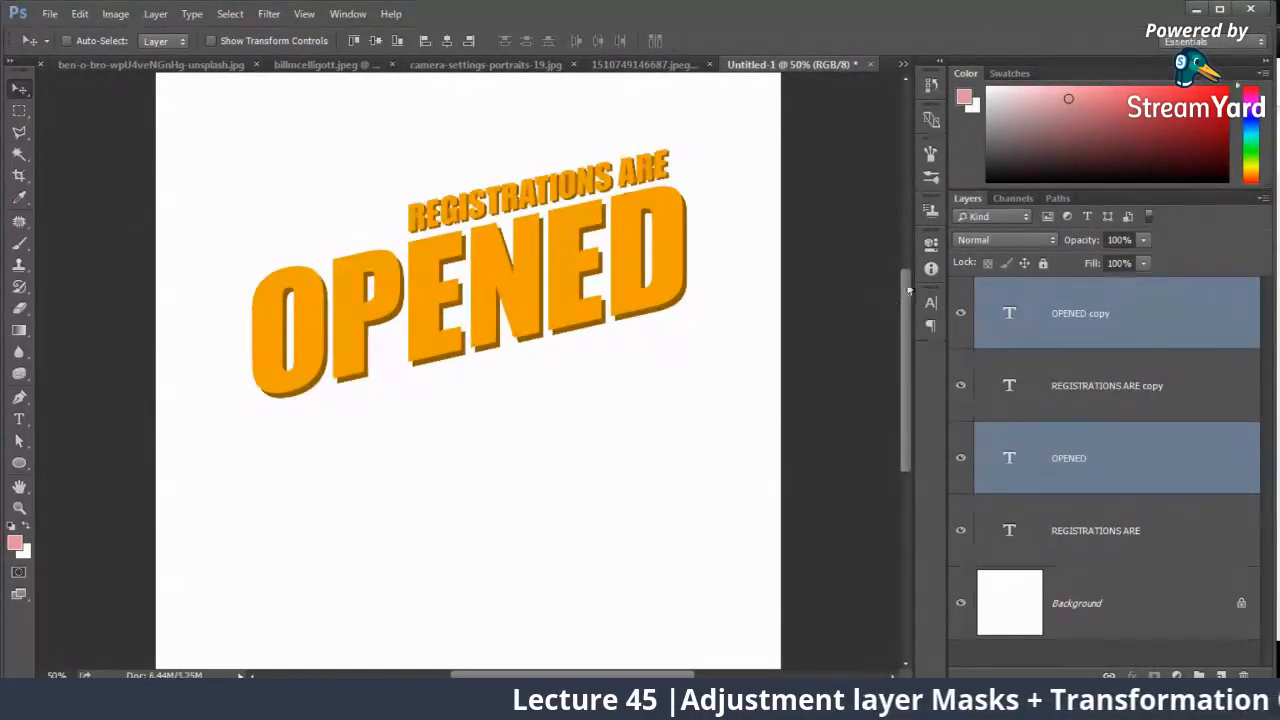
Step: Select all four text layers and move the whole design down toward the middle of the canvas
ctrl+click(1118, 405)
ctrl+click(1094, 531)
drag(448, 312, 455, 402)
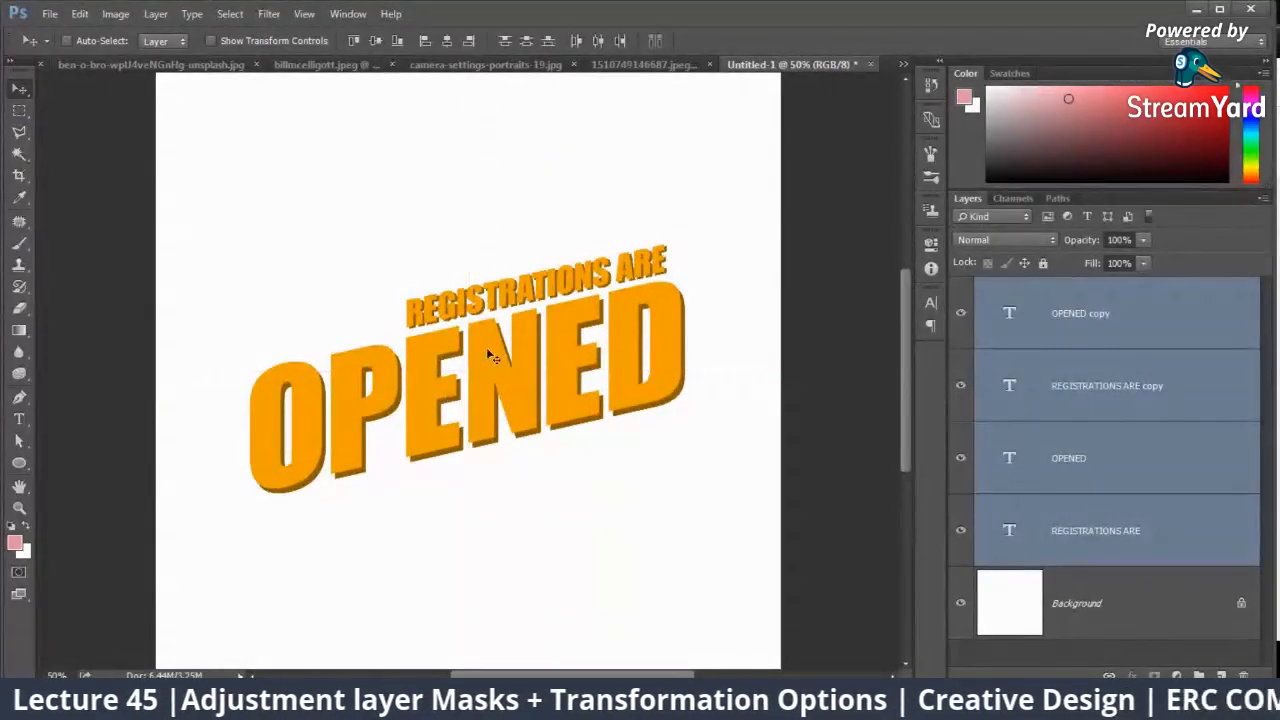
Step: Select the shadow text layers "REGISTRATIONS ARE" and "OPENED" and nudge them slightly closer behind their orange copies
click(1150, 401)
ctrl+click(1120, 332)
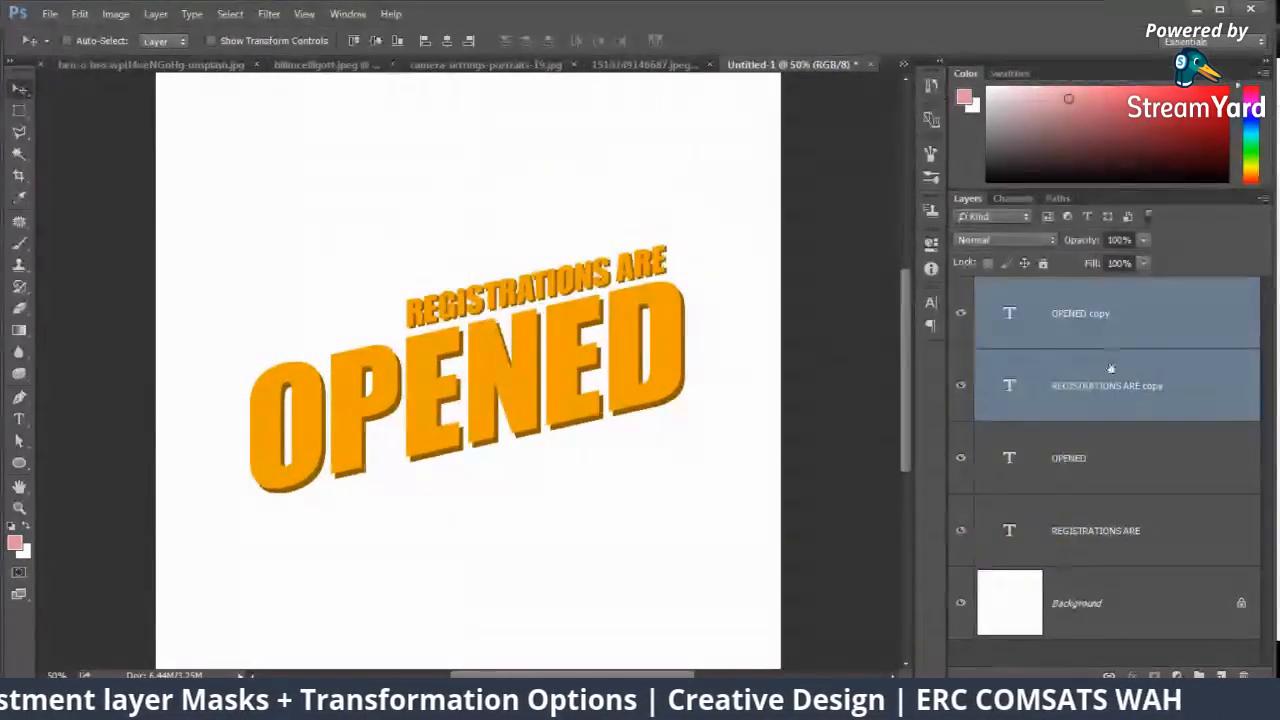
click(1110, 386)
click(1094, 525)
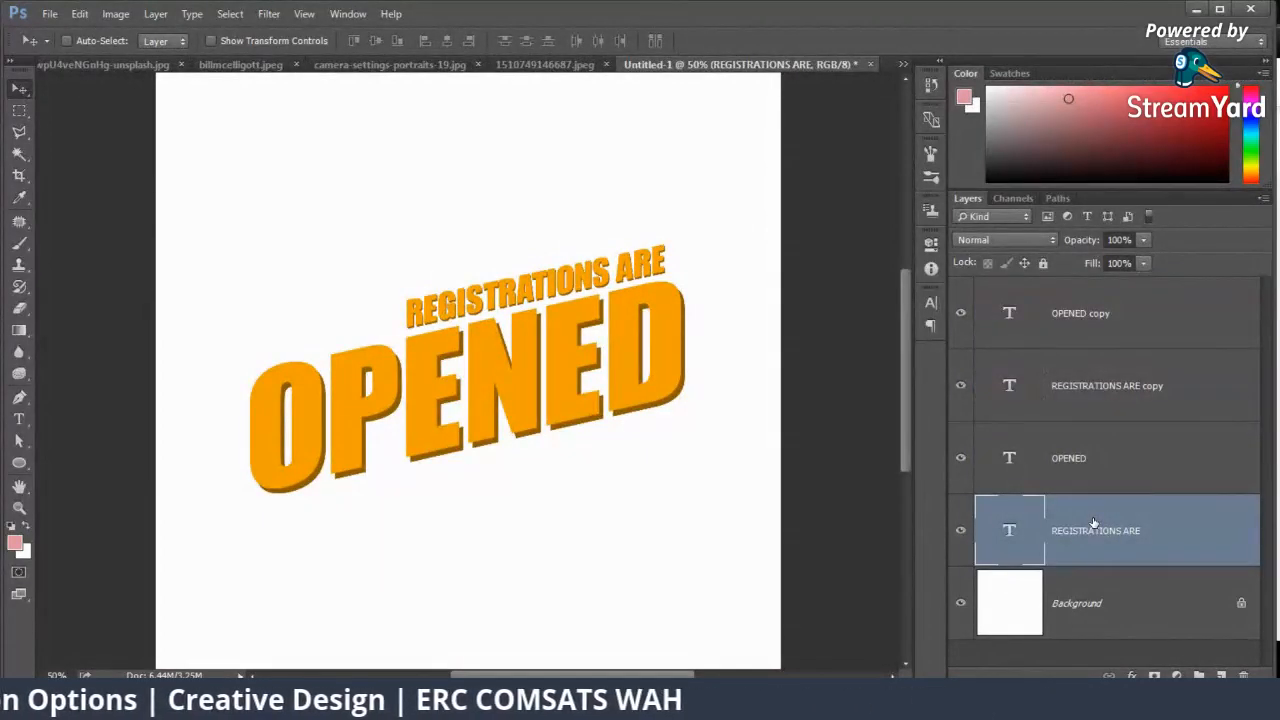
click(1106, 484)
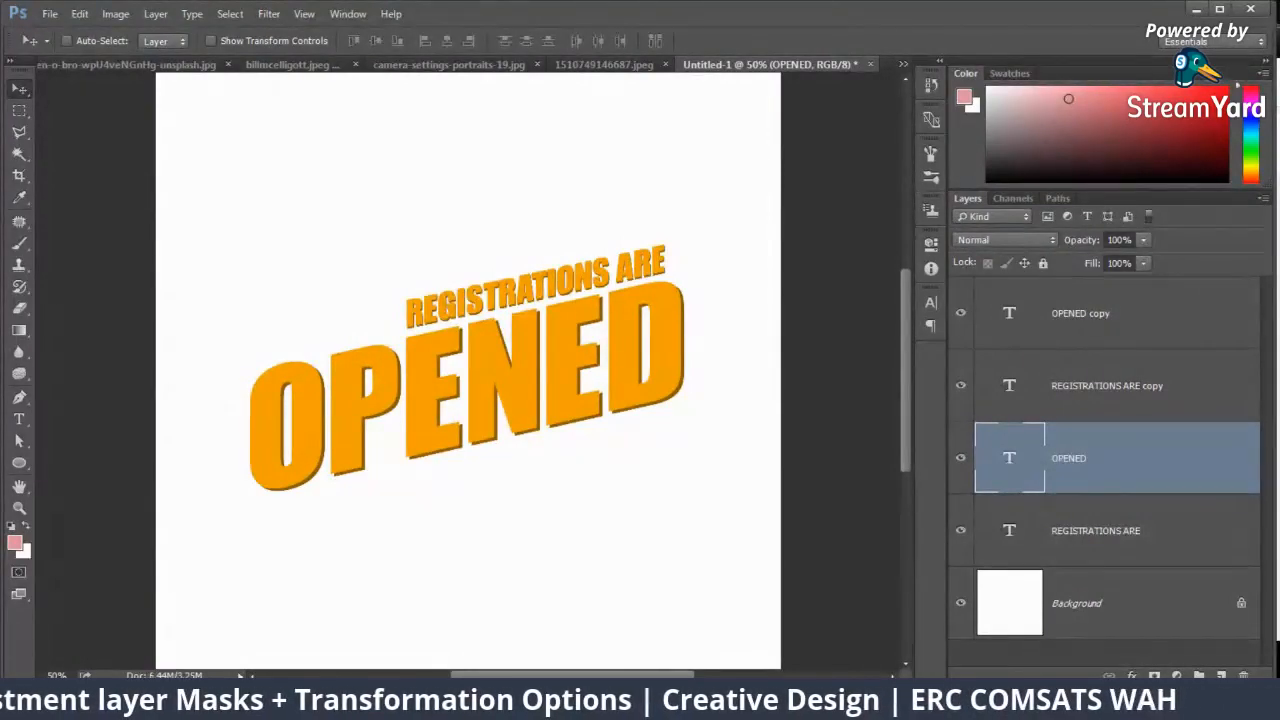
Step: Switch to the StreamYard browser page to check the viewers' comments and return to Photoshop
click(128, 657)
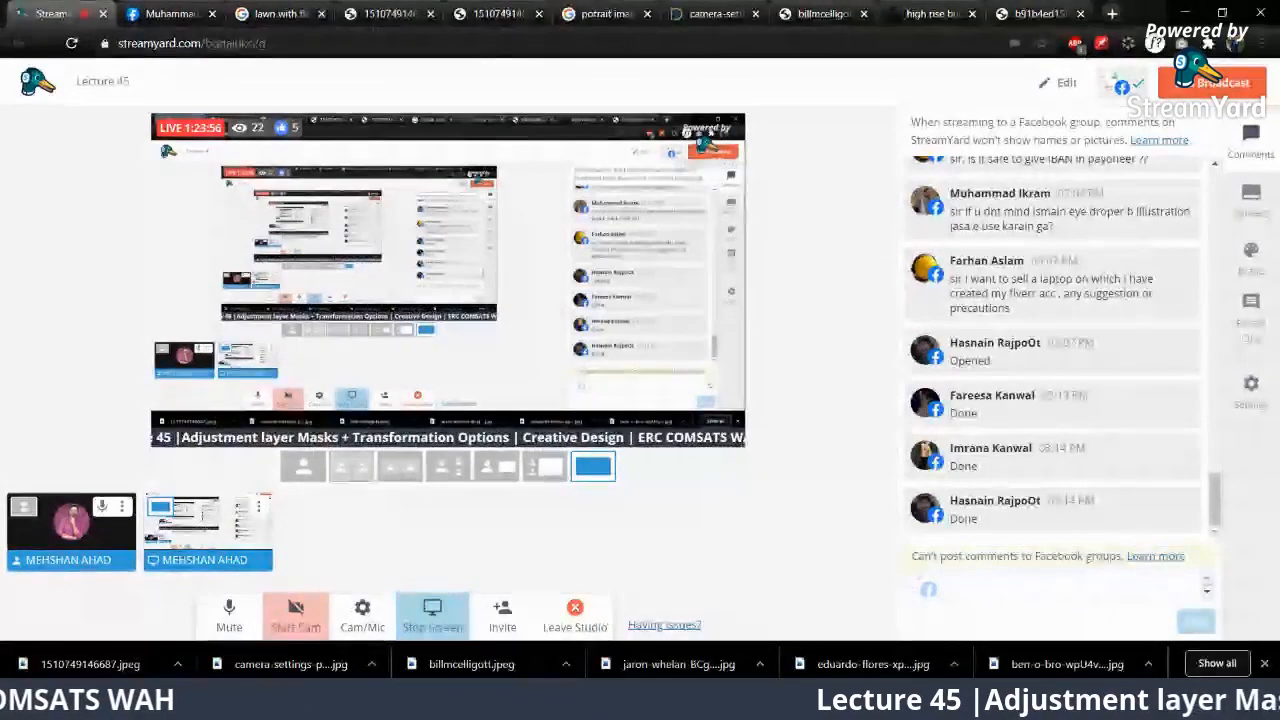
key(alt+Tab)
click(1020, 337)
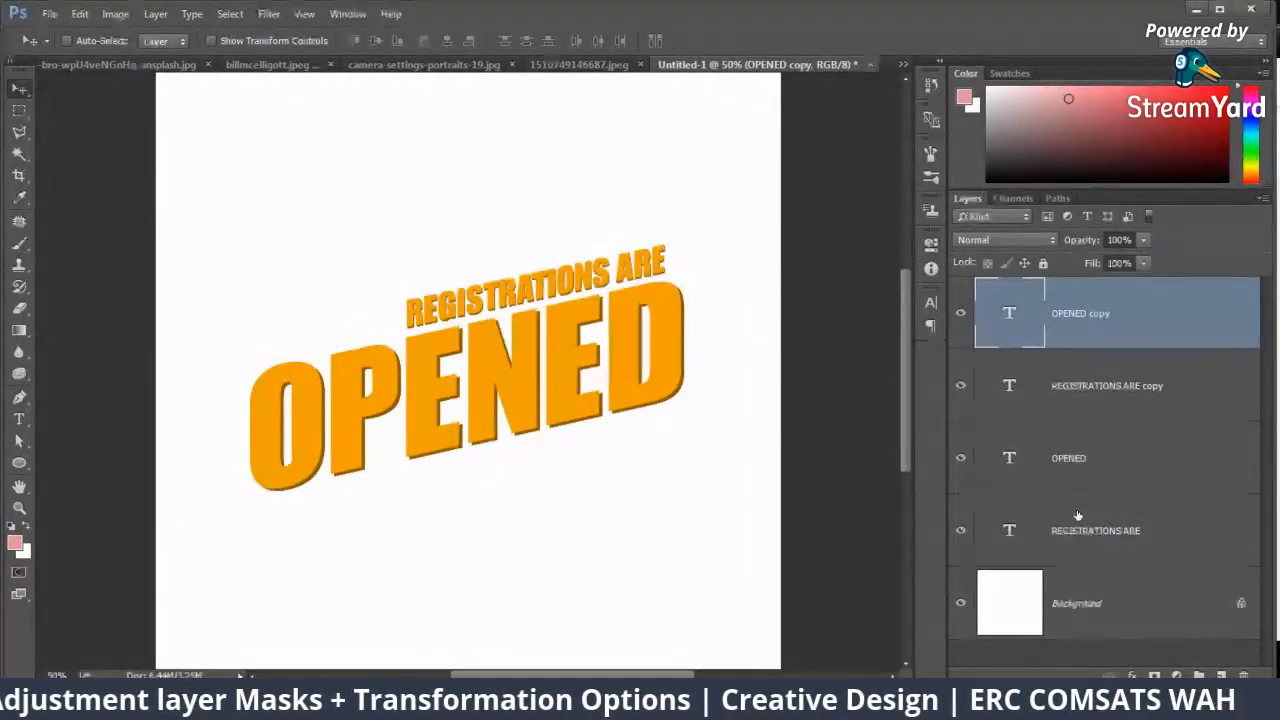
key(Delete)
key(ctrl+z)
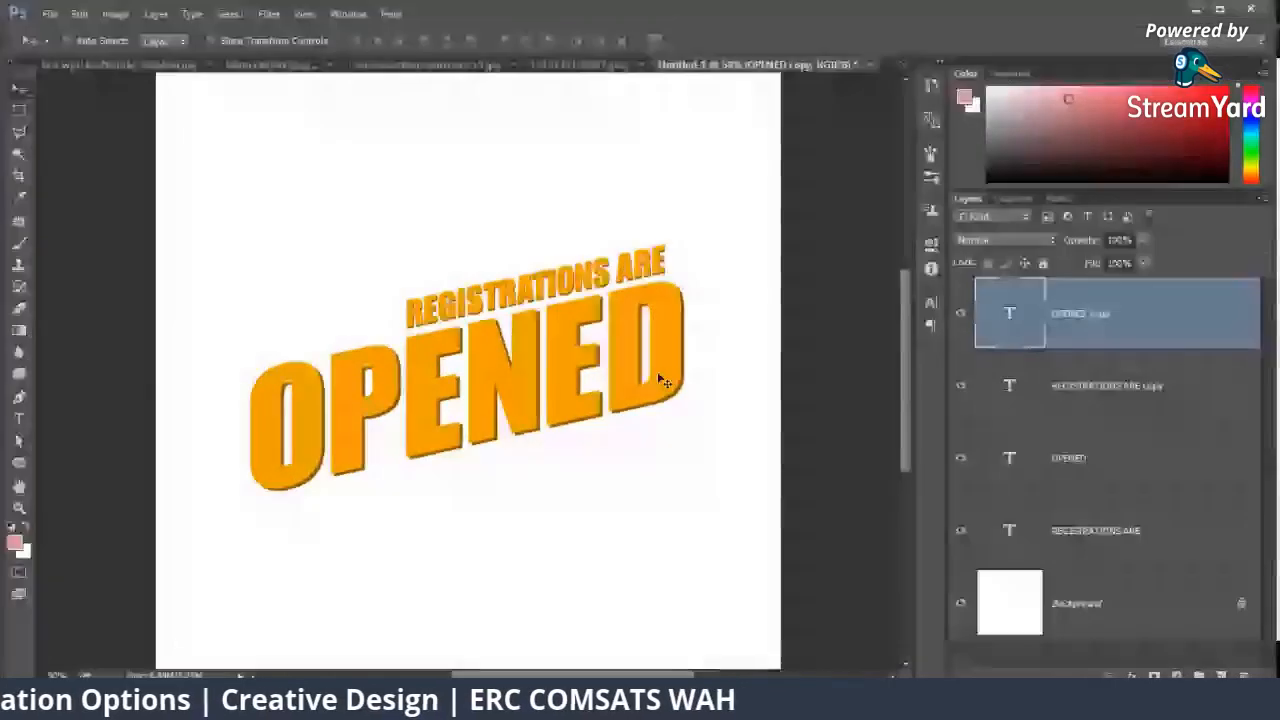
Step: Hide the four text layers and fill a large rectangular selection with the pink foreground colour on a new layer above the Background
drag(961, 314, 961, 531)
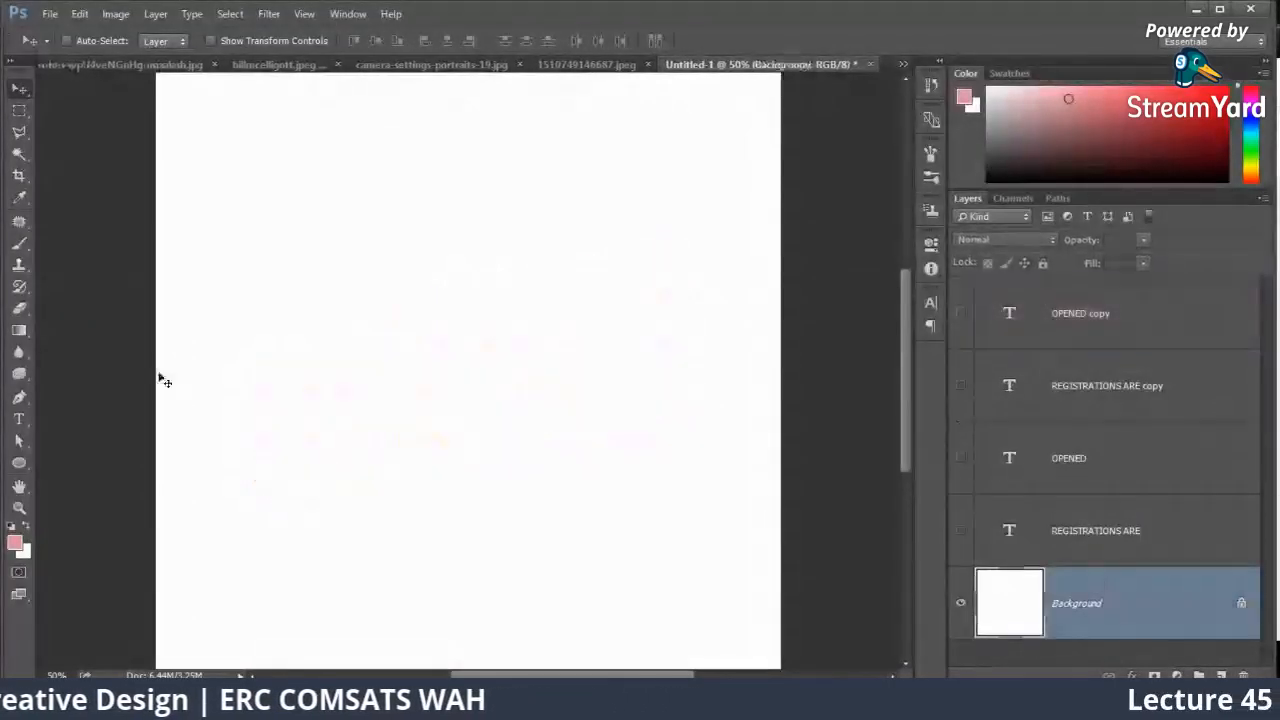
key(m)
drag(222, 180, 408, 376)
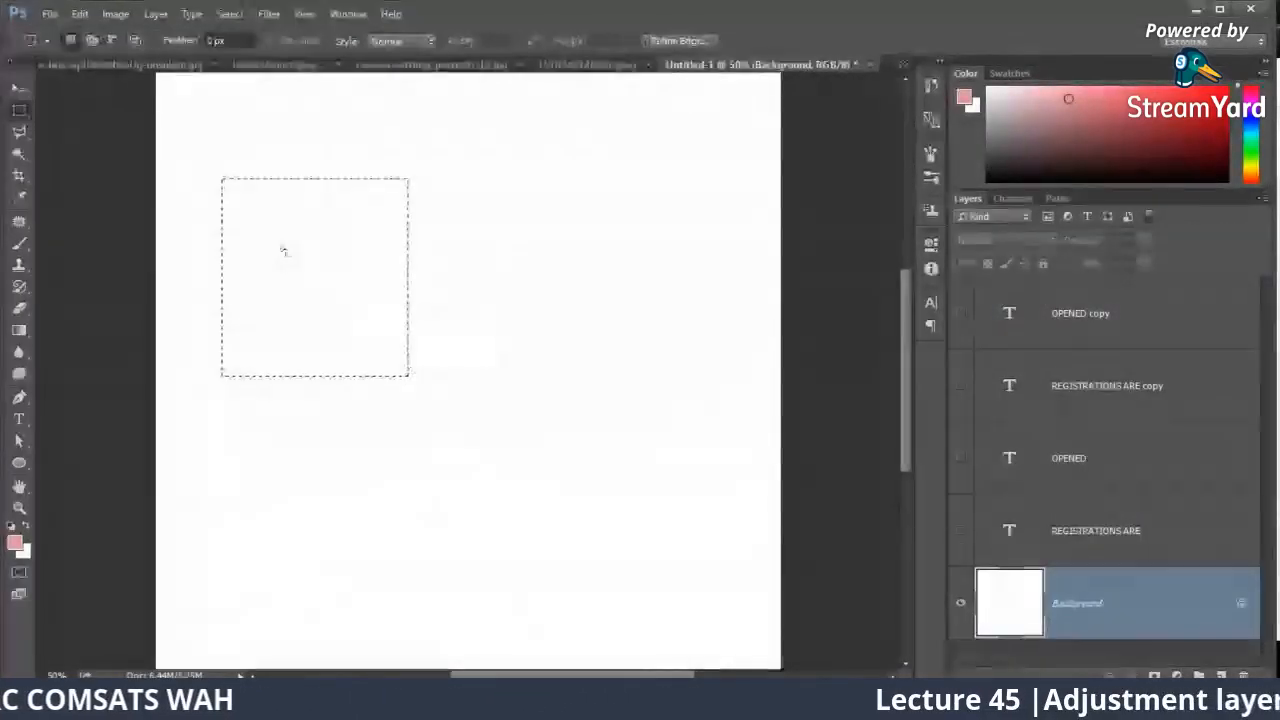
drag(213, 129, 736, 604)
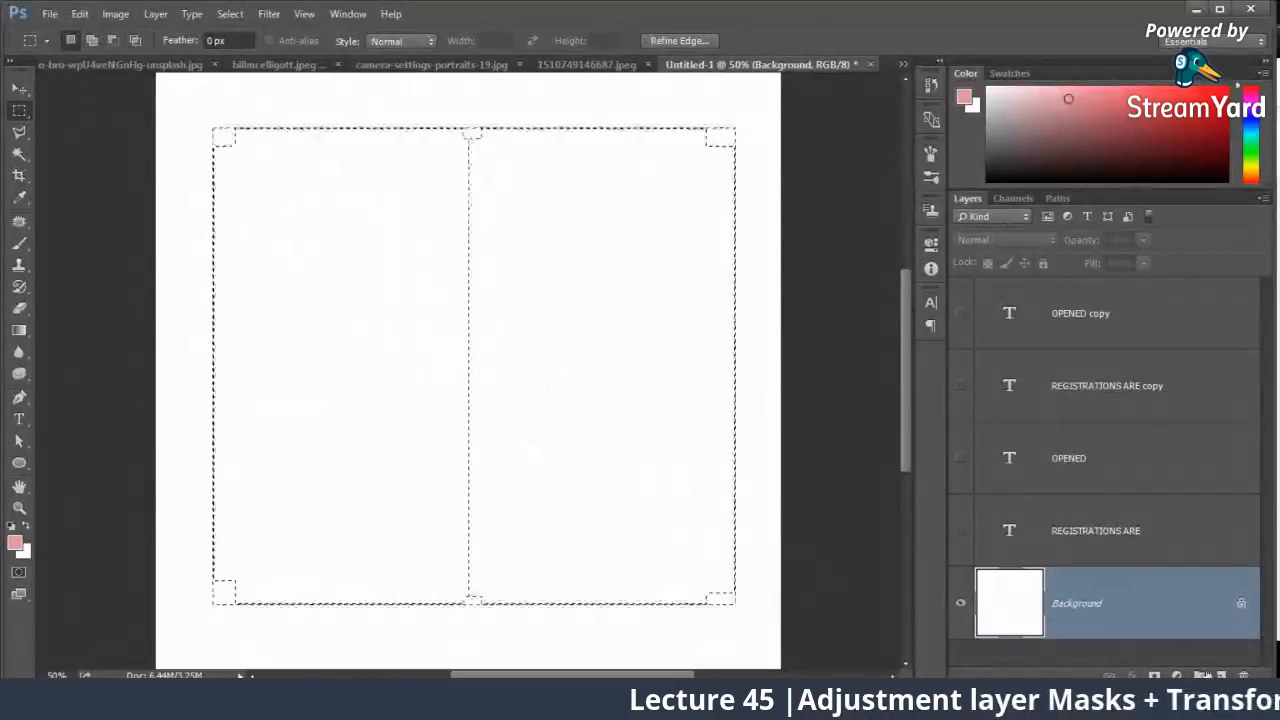
click(1220, 674)
key(alt+BackSpace)
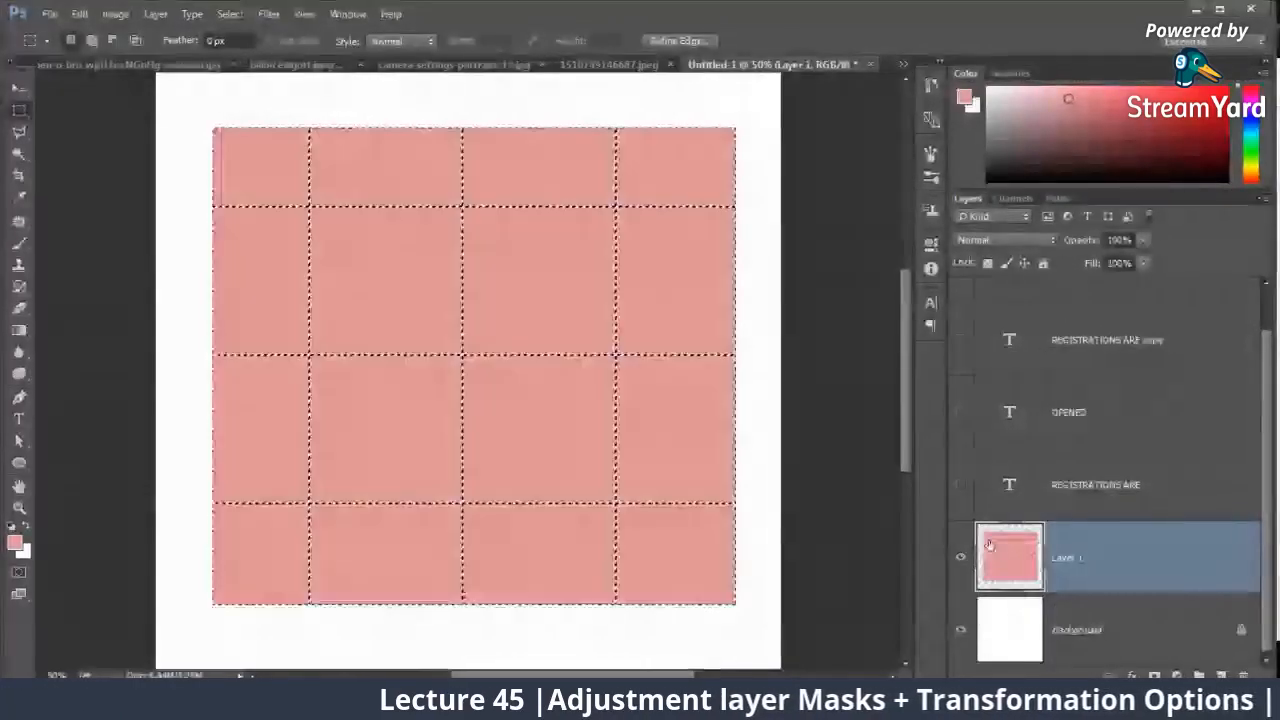
key(ctrl+d)
Step: Try a Distort transform on the pink rectangle, pulling its two right corners inward and its upper-left corner slightly down
key(ctrl+plus)
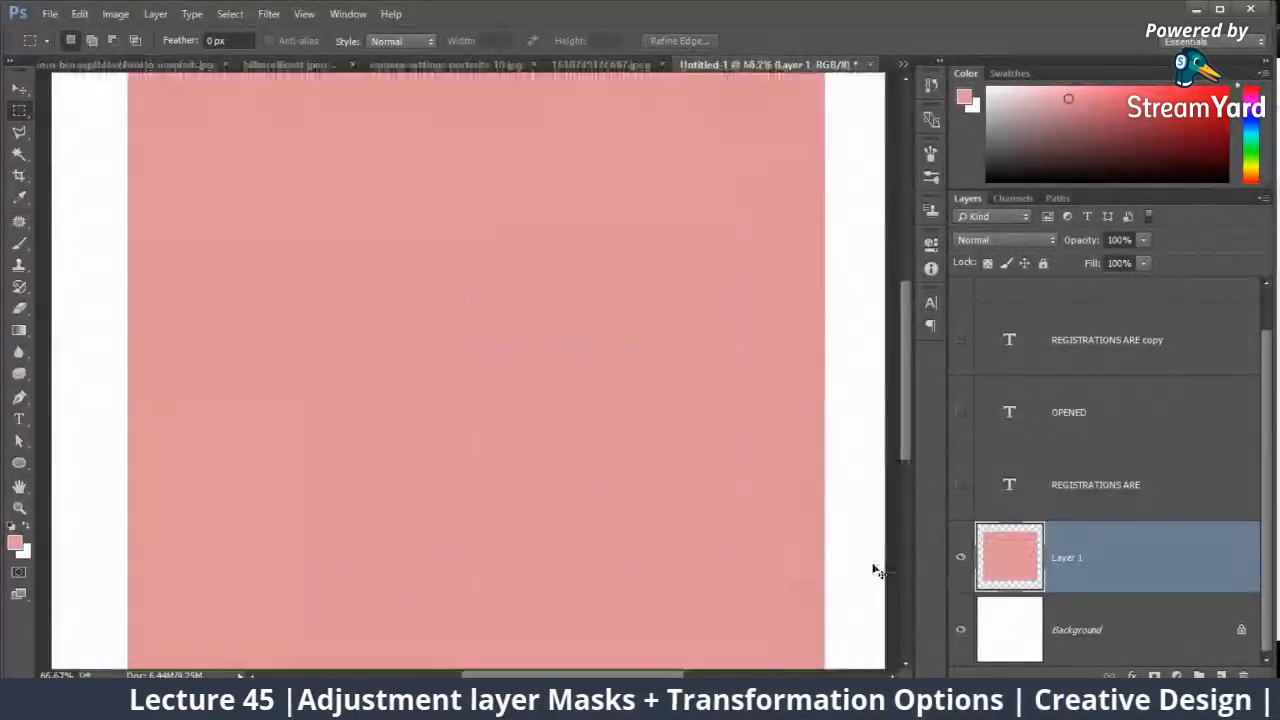
key(ctrl+minus)
key(ctrl+minus)
key(ctrl+plus)
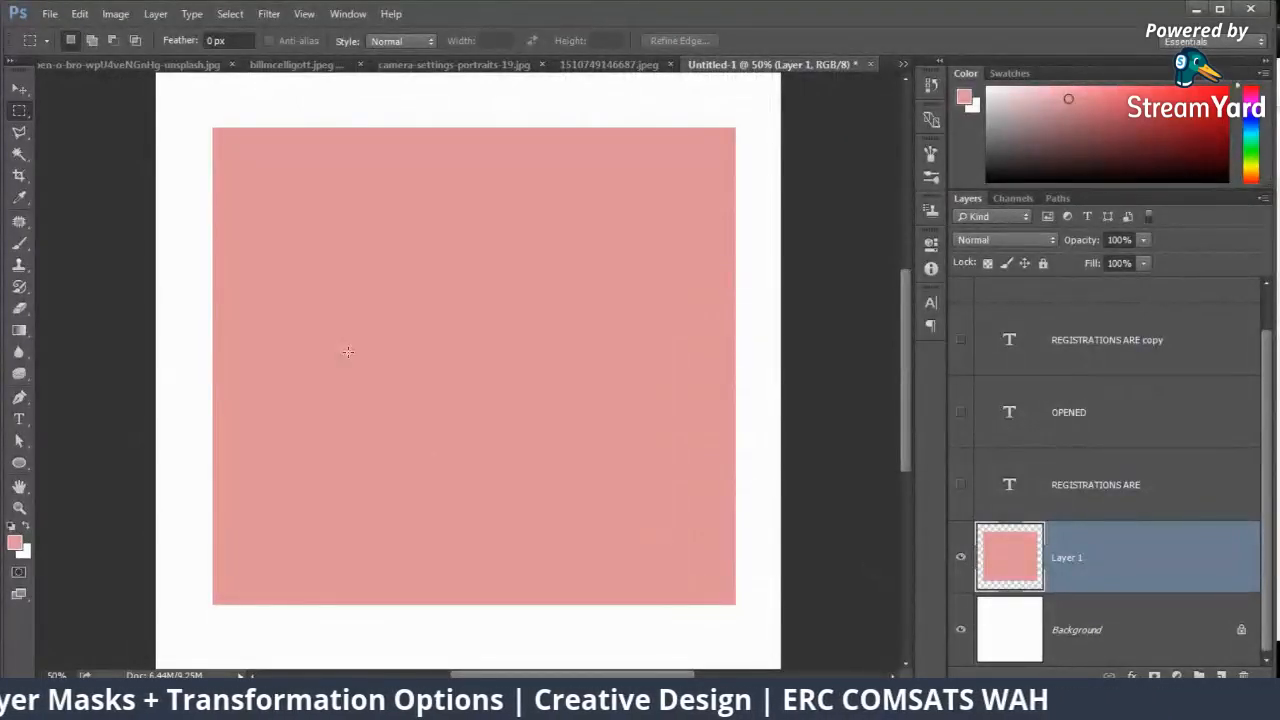
key(ctrl+t)
right_click(458, 306)
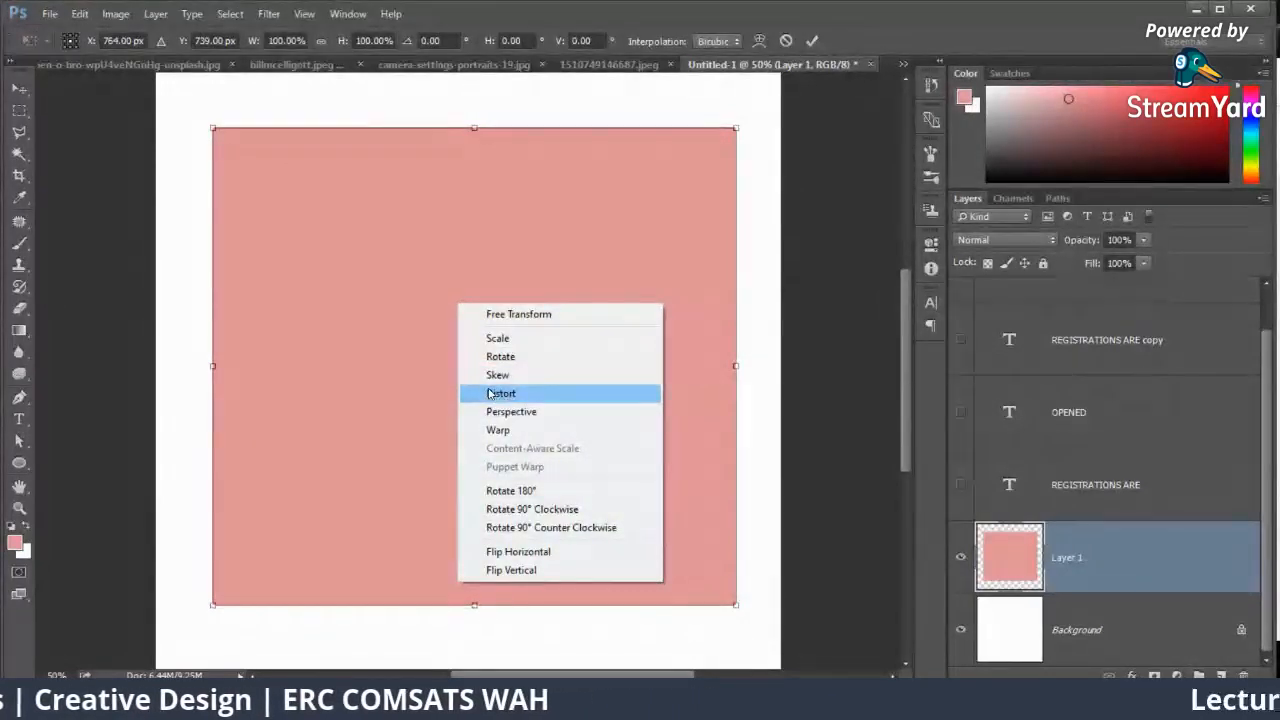
click(500, 393)
drag(736, 128, 582, 88)
drag(736, 604, 700, 298)
drag(212, 127, 221, 158)
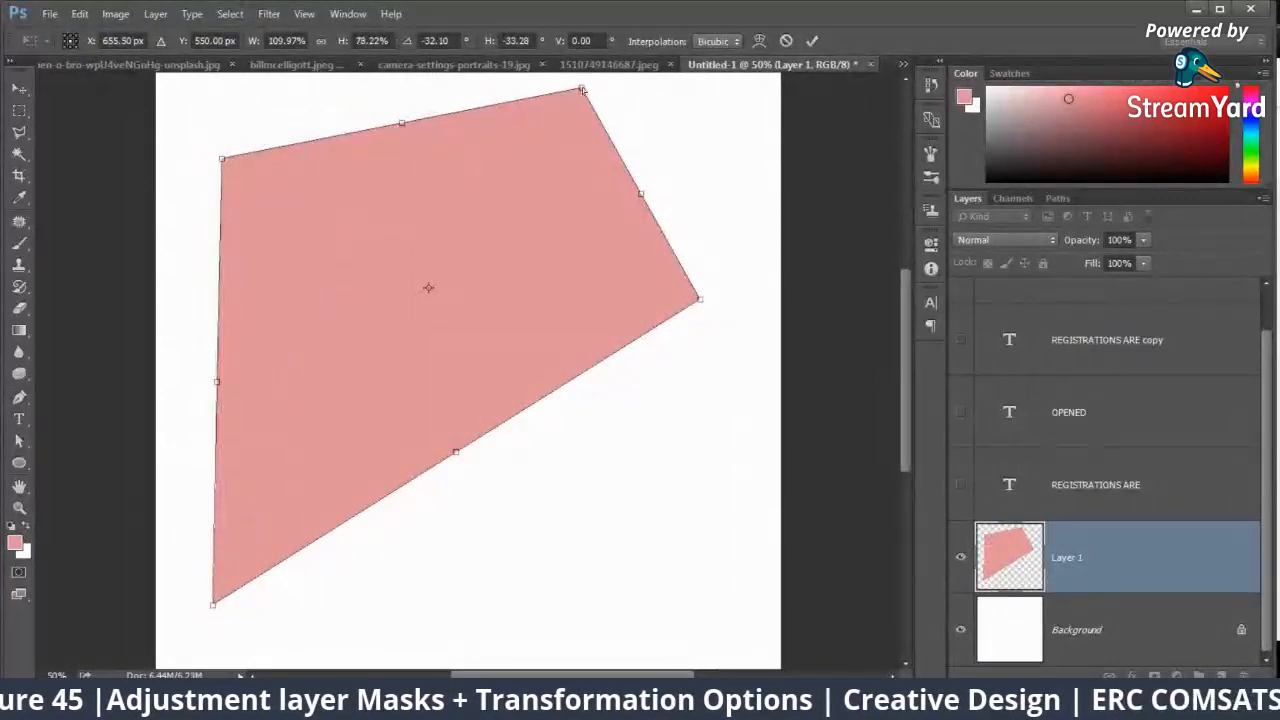
Step: Reposition the corners of the distorted pink shape individually, apply the transform, and undo the distortion
drag(583, 92, 574, 147)
drag(702, 300, 589, 370)
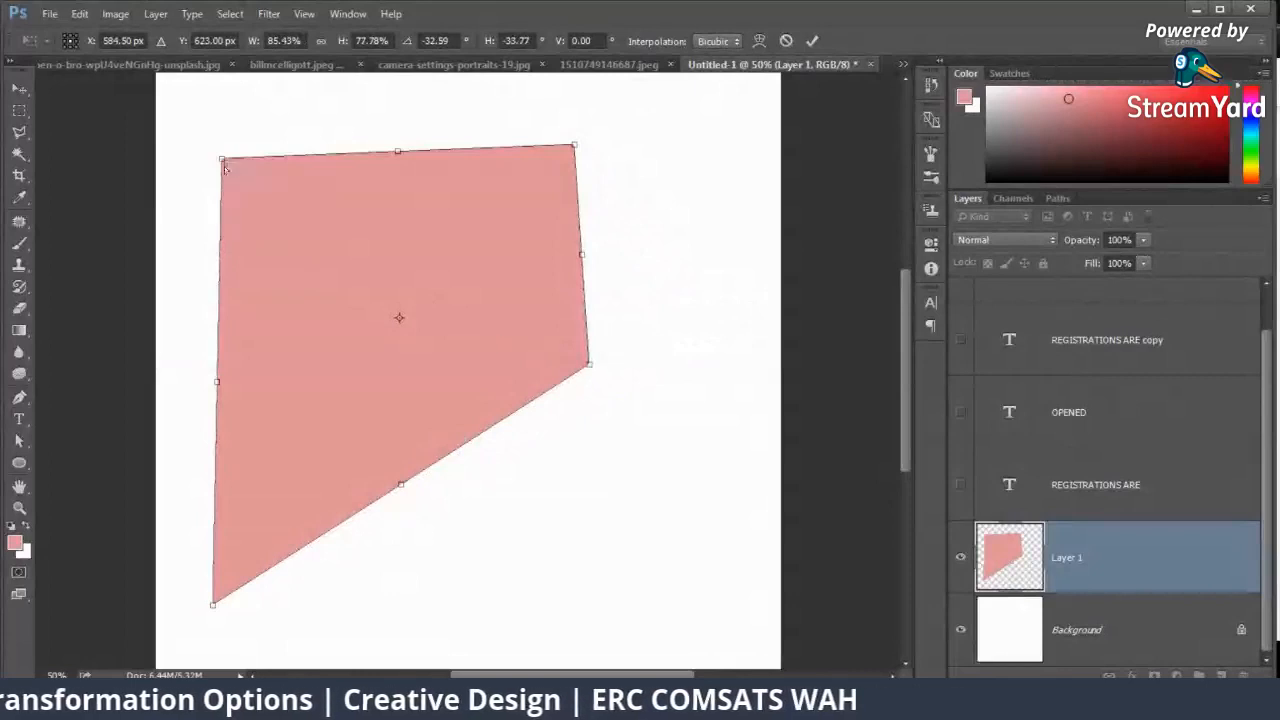
drag(224, 167, 211, 155)
drag(589, 365, 588, 428)
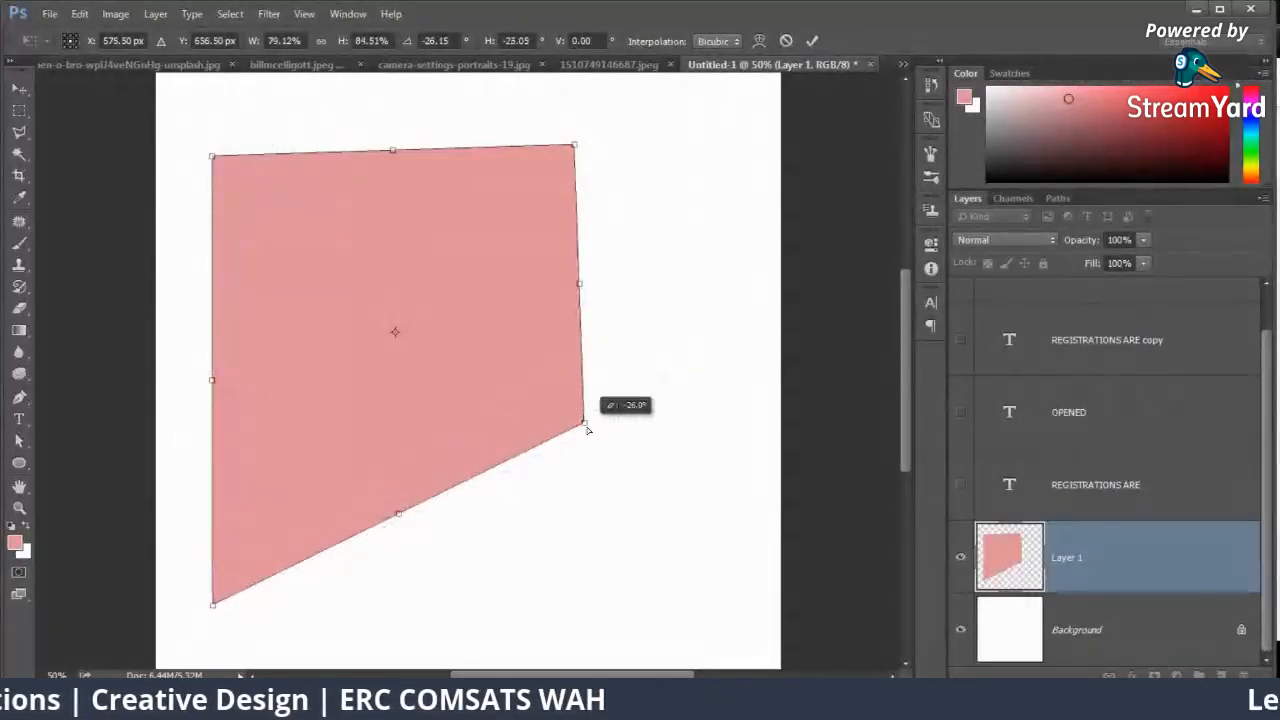
drag(212, 607, 221, 613)
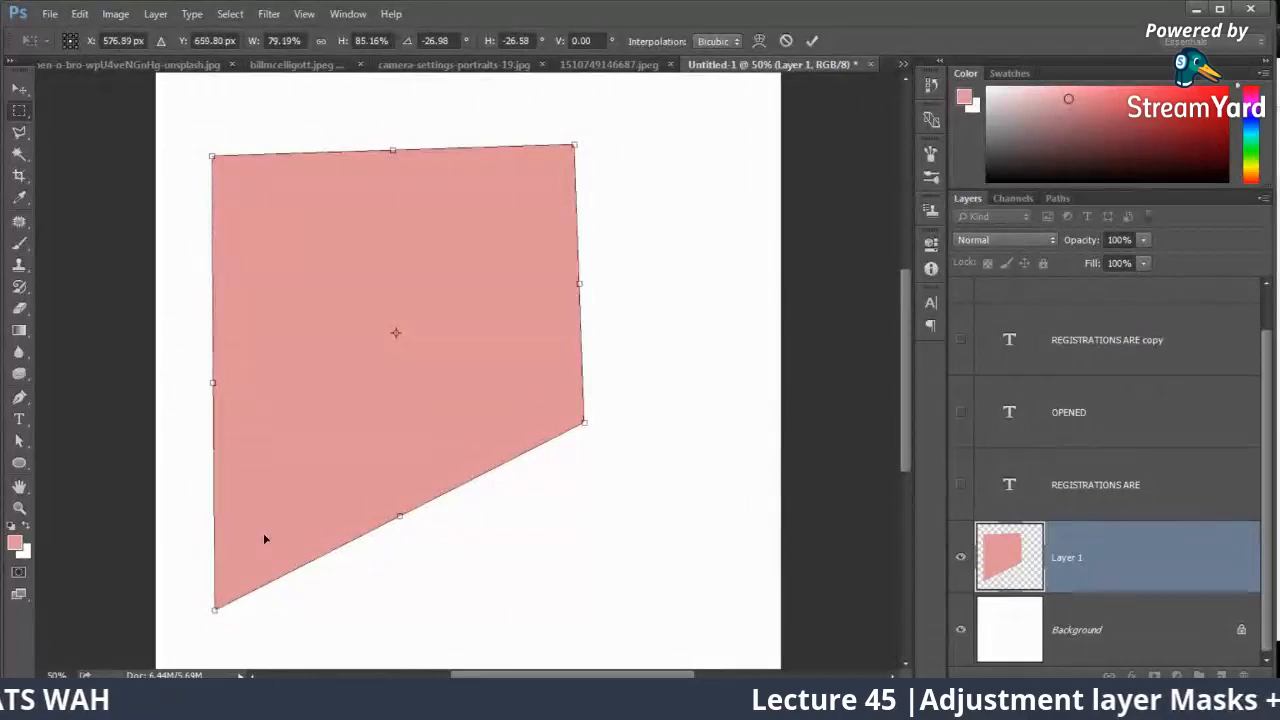
key(Return)
key(ctrl+z)
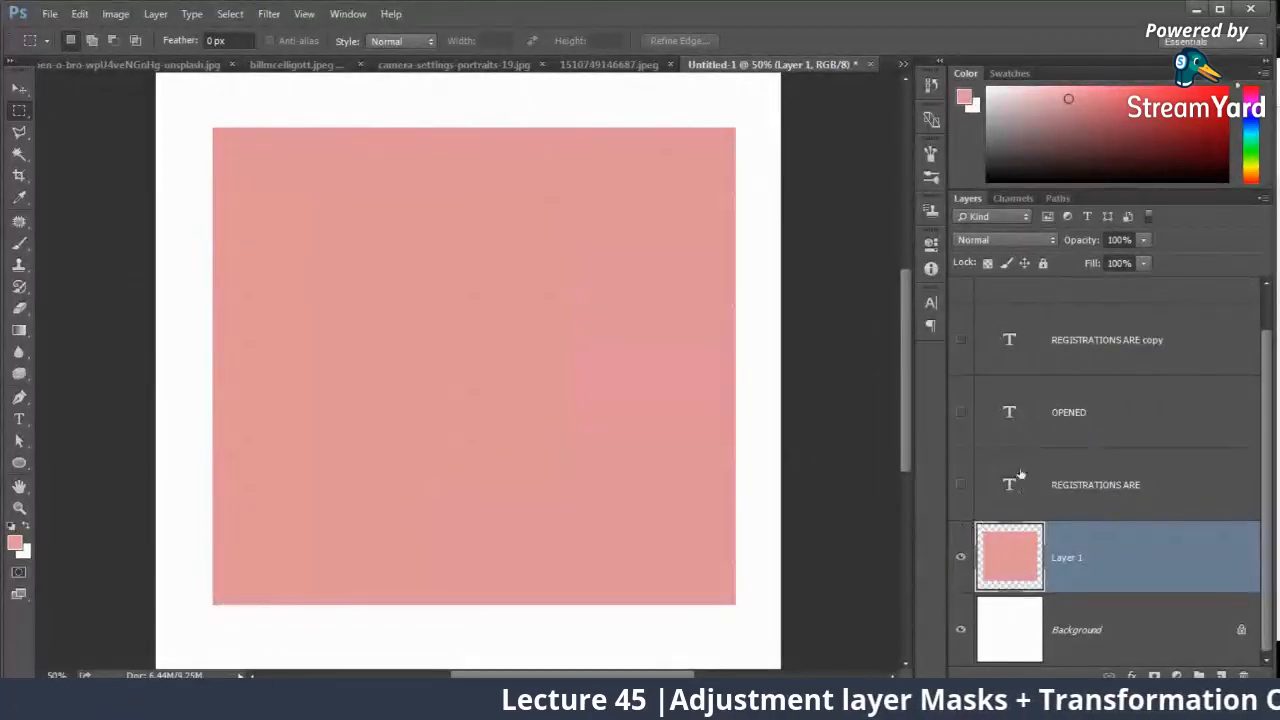
Step: Show the four text layers again over the pink rectangle and select Layer 1
scroll(1020, 474, up, 1)
click(962, 314)
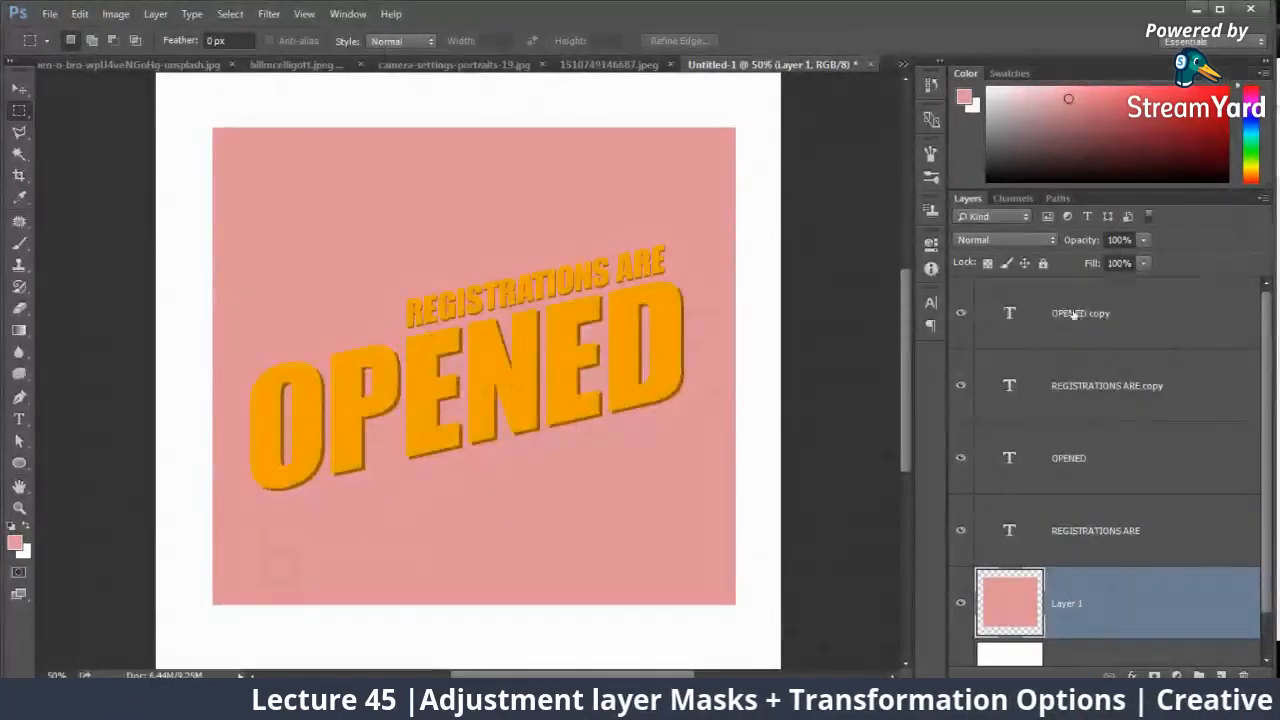
click(1080, 318)
shift+click(1095, 535)
click(1078, 603)
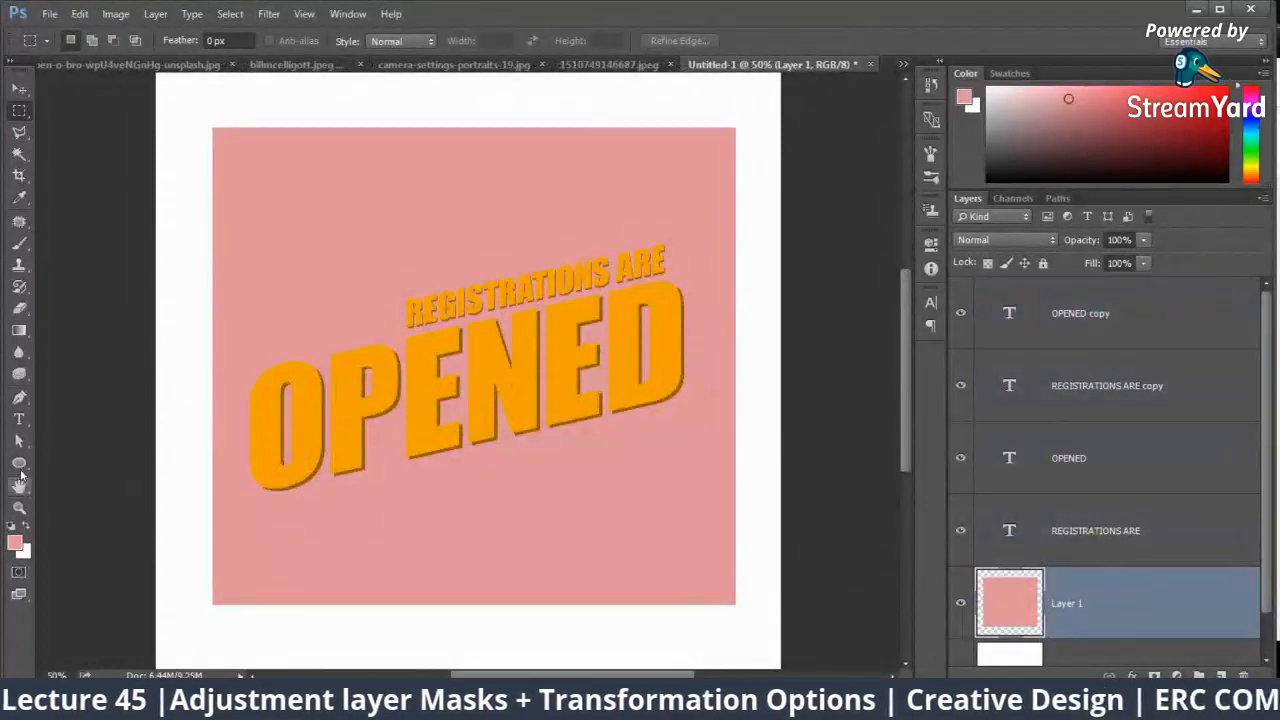
Step: Set the Ellipse shape tool's fill to dark brown #624100, starting from the orange sampled from the "OPENED" text
click(158, 42)
click(239, 74)
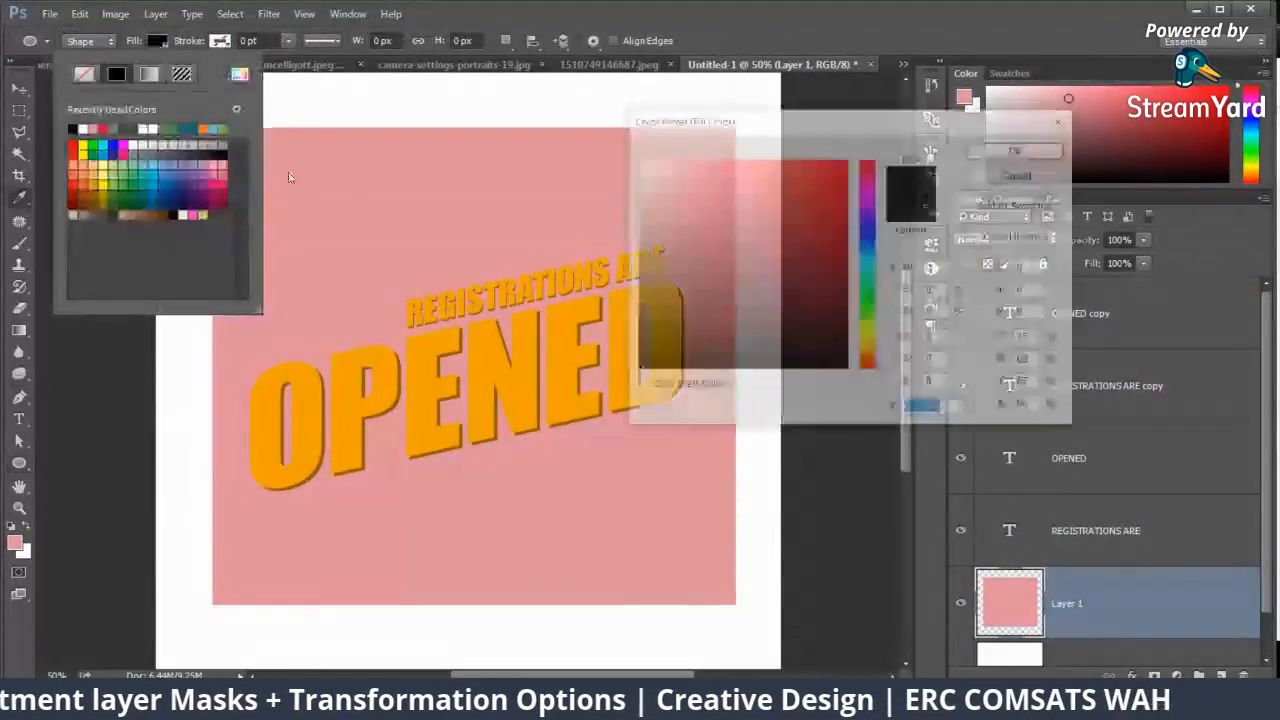
click(364, 372)
drag(800, 260, 860, 290)
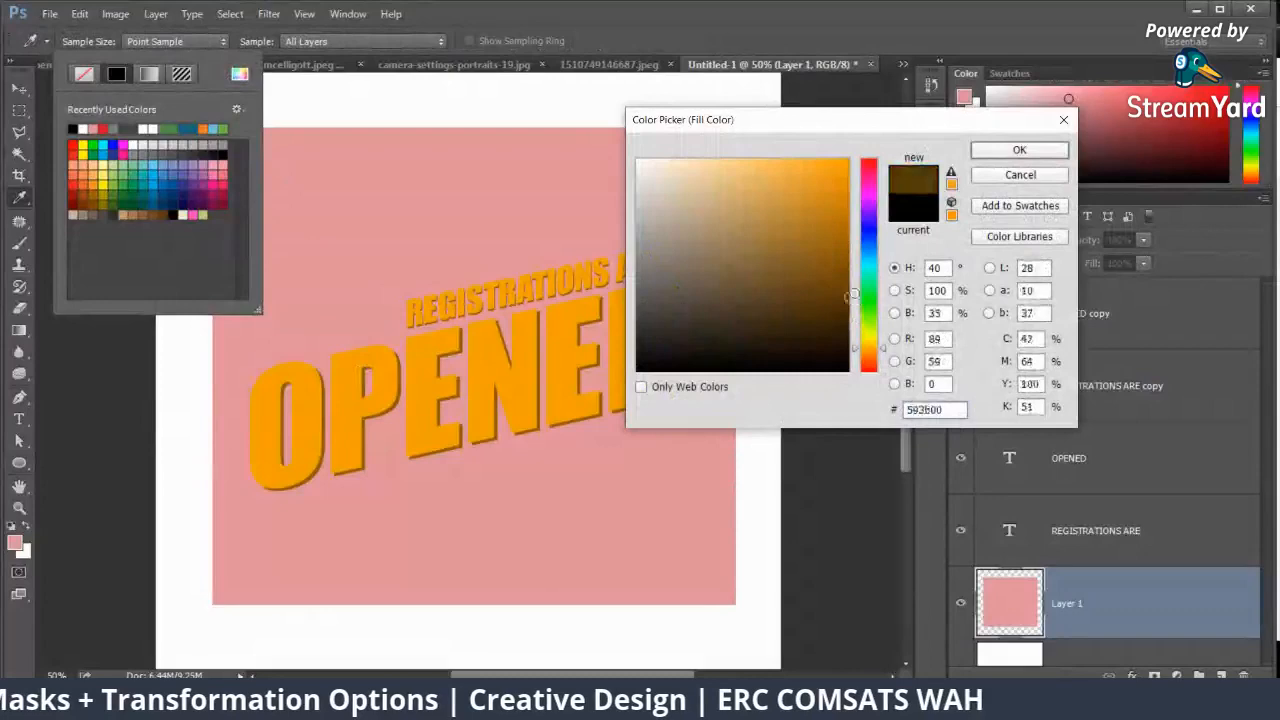
click(1018, 150)
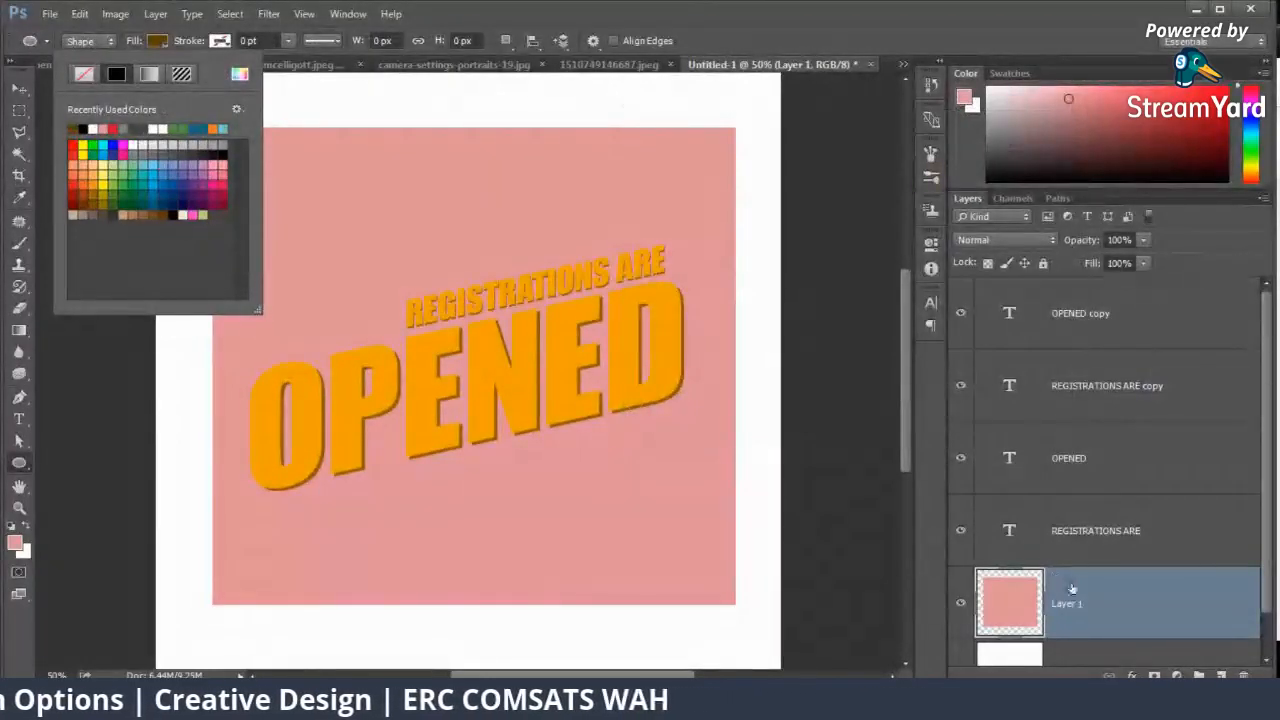
Step: Load Layer 1's rectangle as a selection, fill it with orange-brown #7c5200 derived from the text's orange, and deselect
click(1007, 607)
ctrl+click(1007, 607)
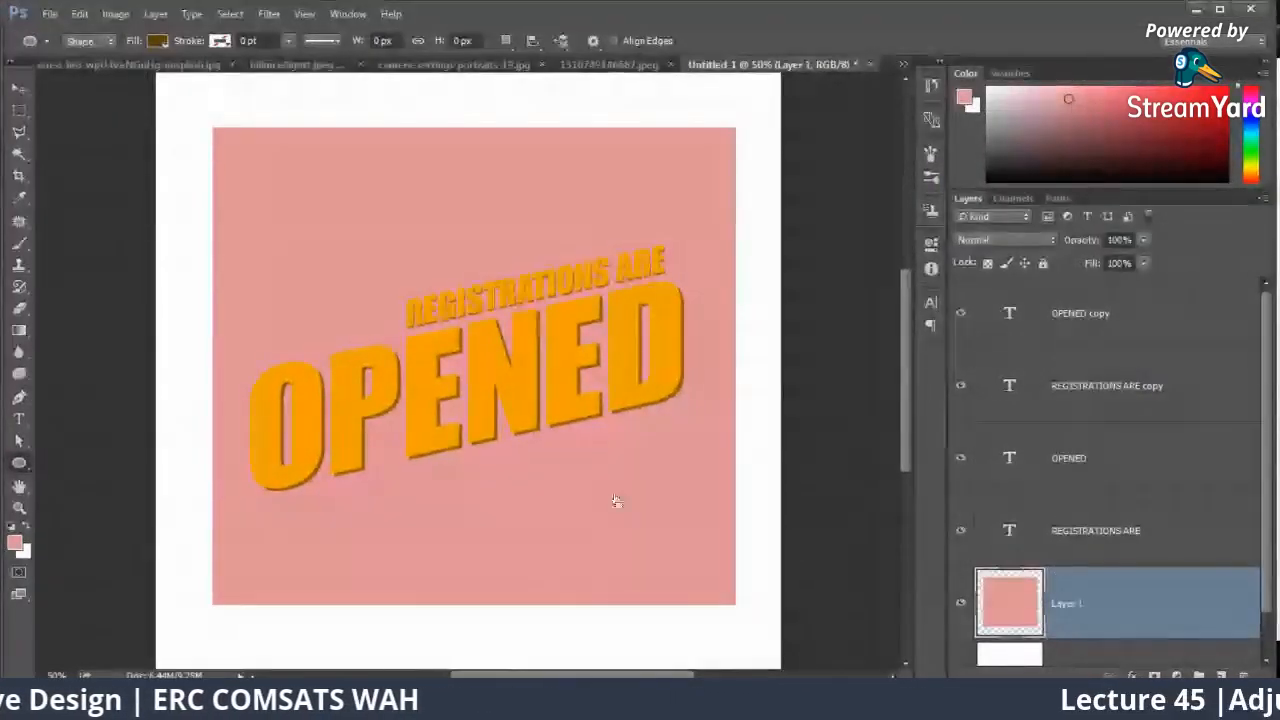
click(14, 543)
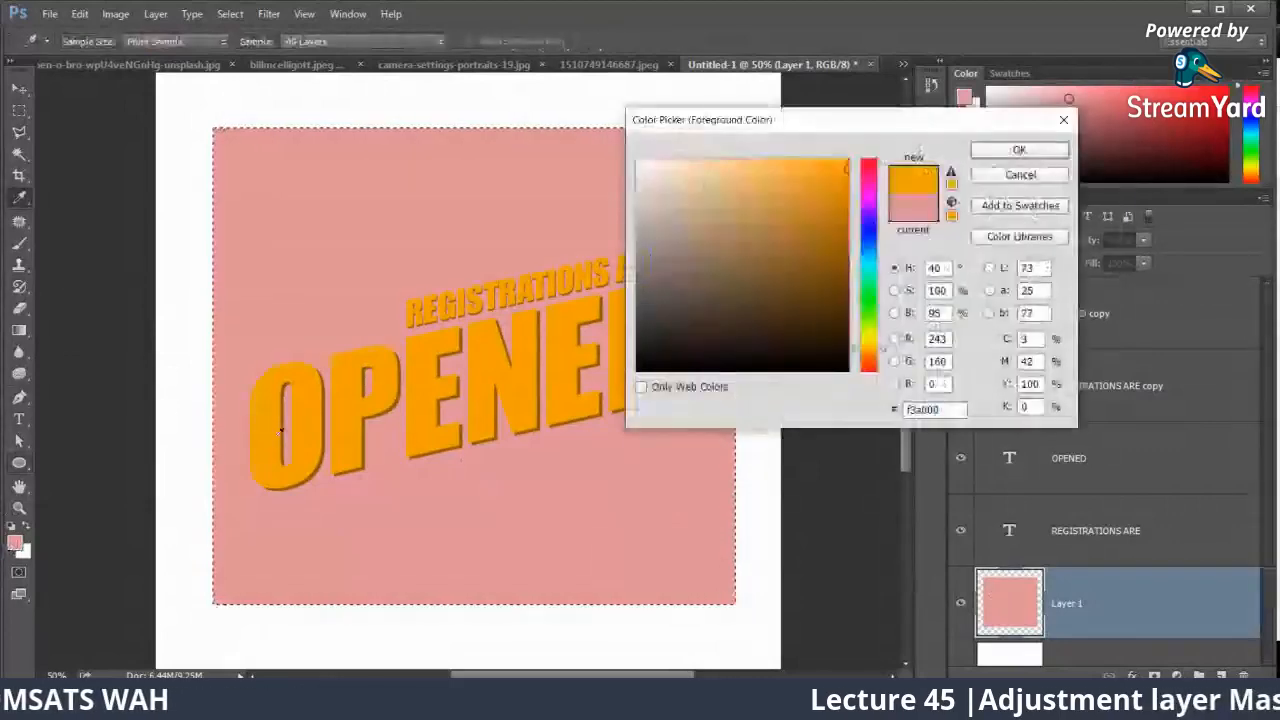
click(823, 303)
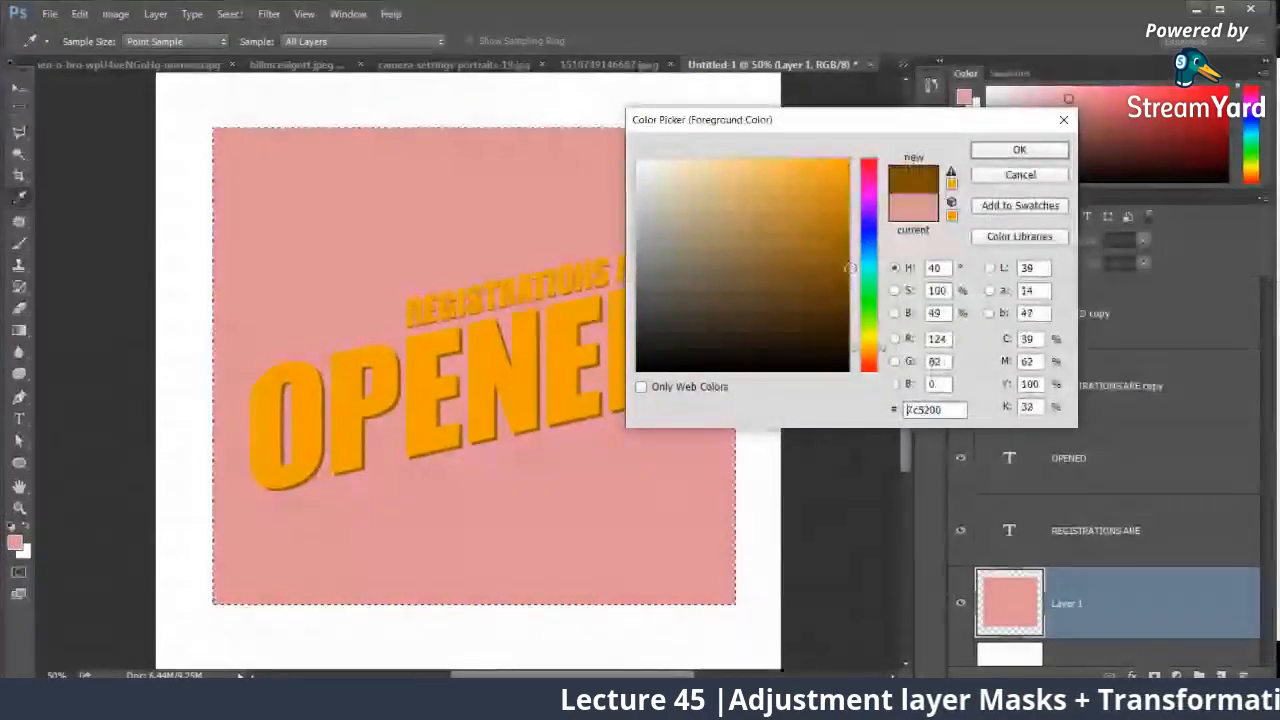
click(978, 151)
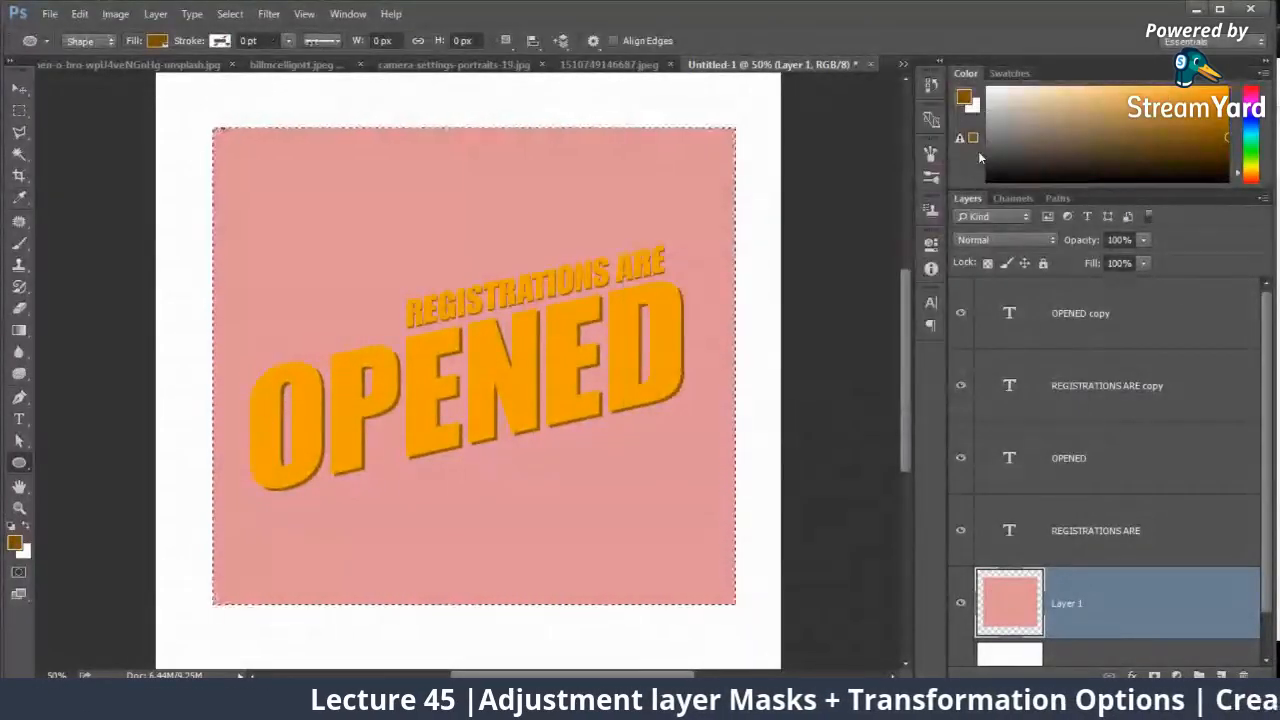
key(alt+BackSpace)
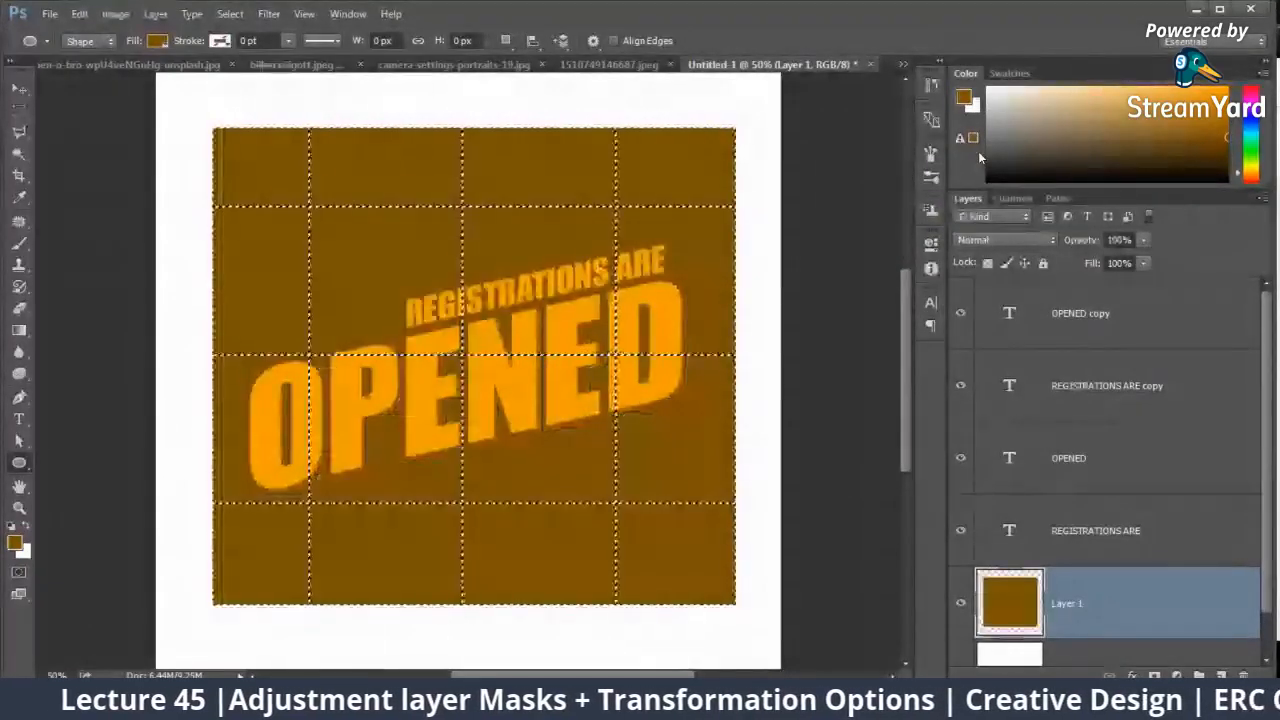
key(ctrl+d)
Step: Try to distort the "OPENED copy" text layer with Free Transform and cancel the transform
click(14, 93)
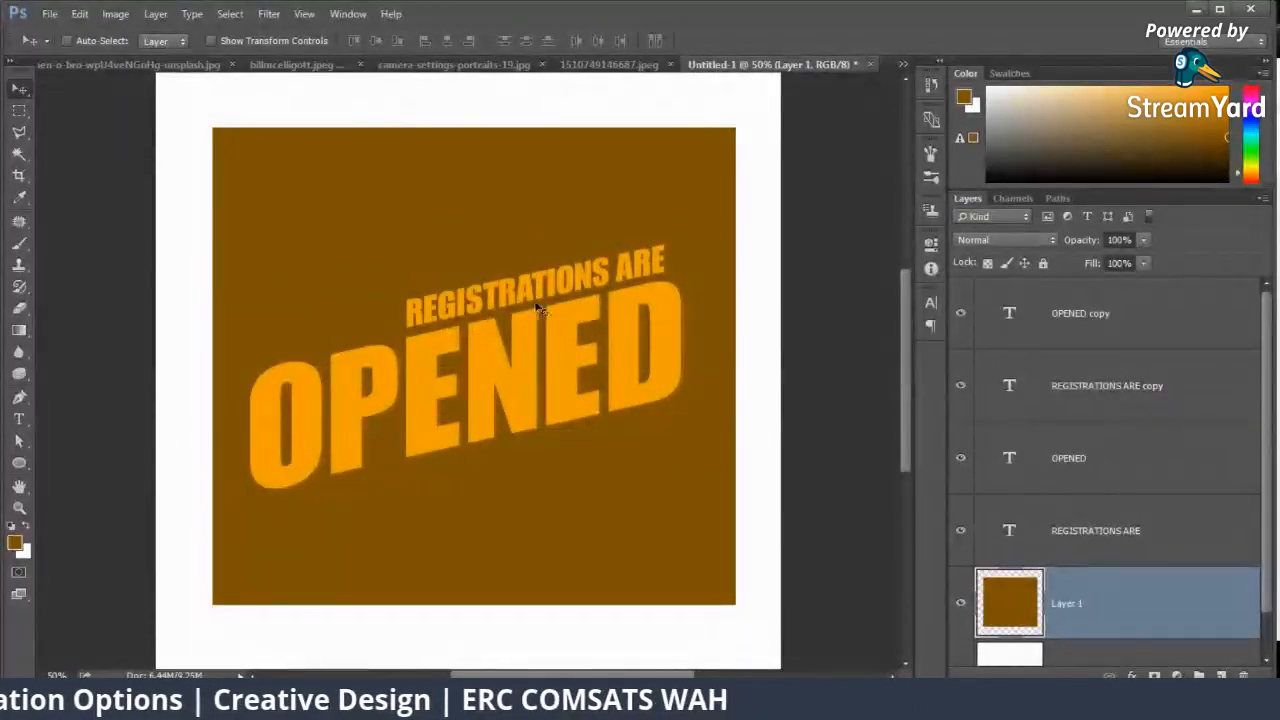
click(1077, 386)
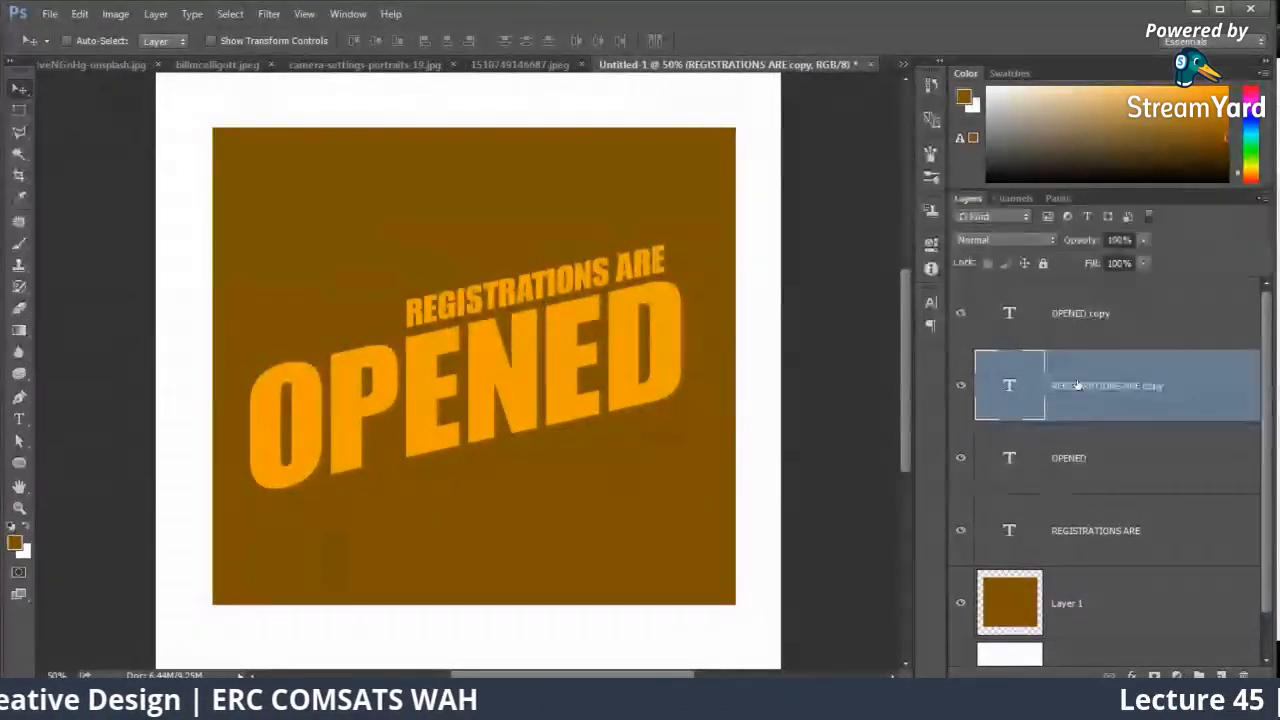
click(1086, 338)
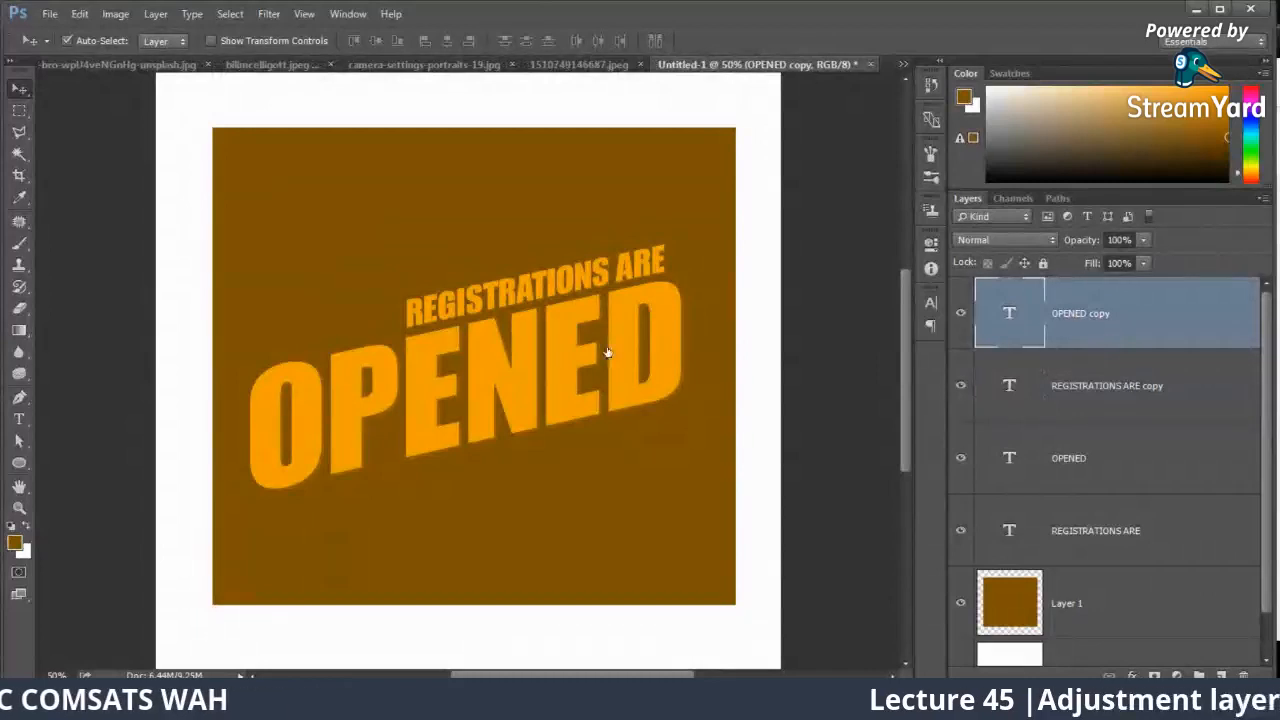
key(ctrl+t)
right_click(507, 369)
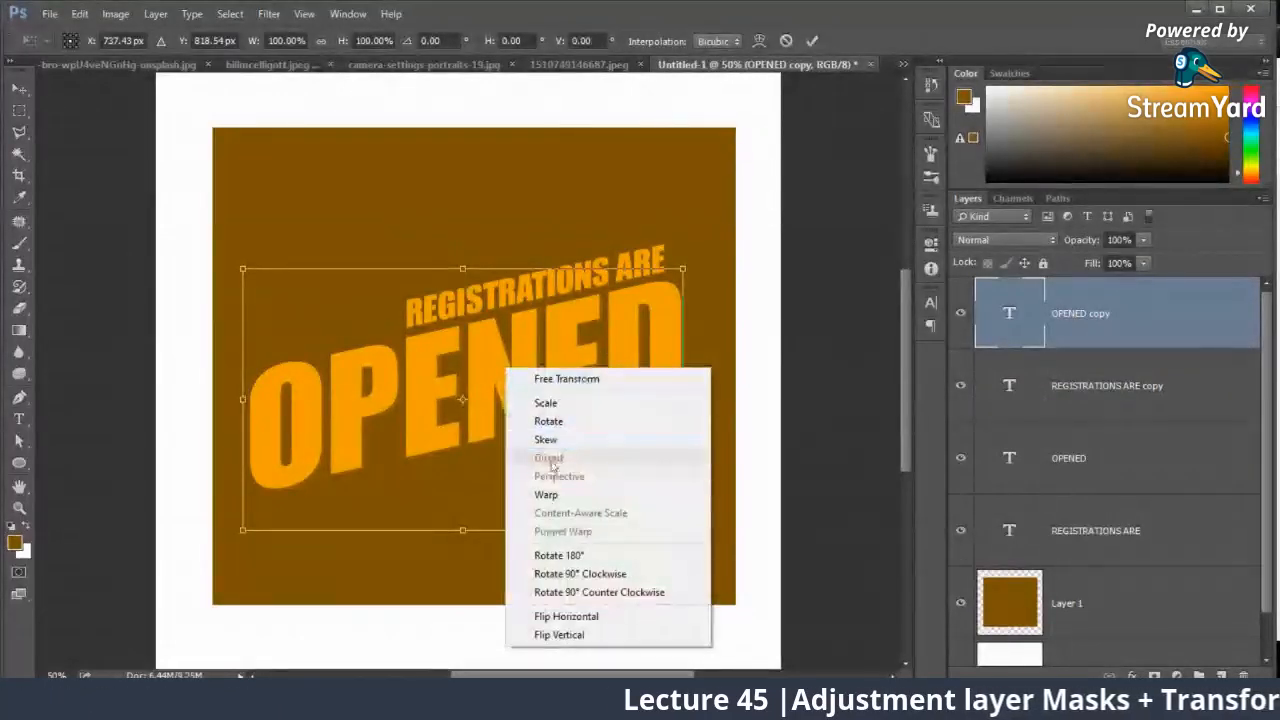
click(466, 408)
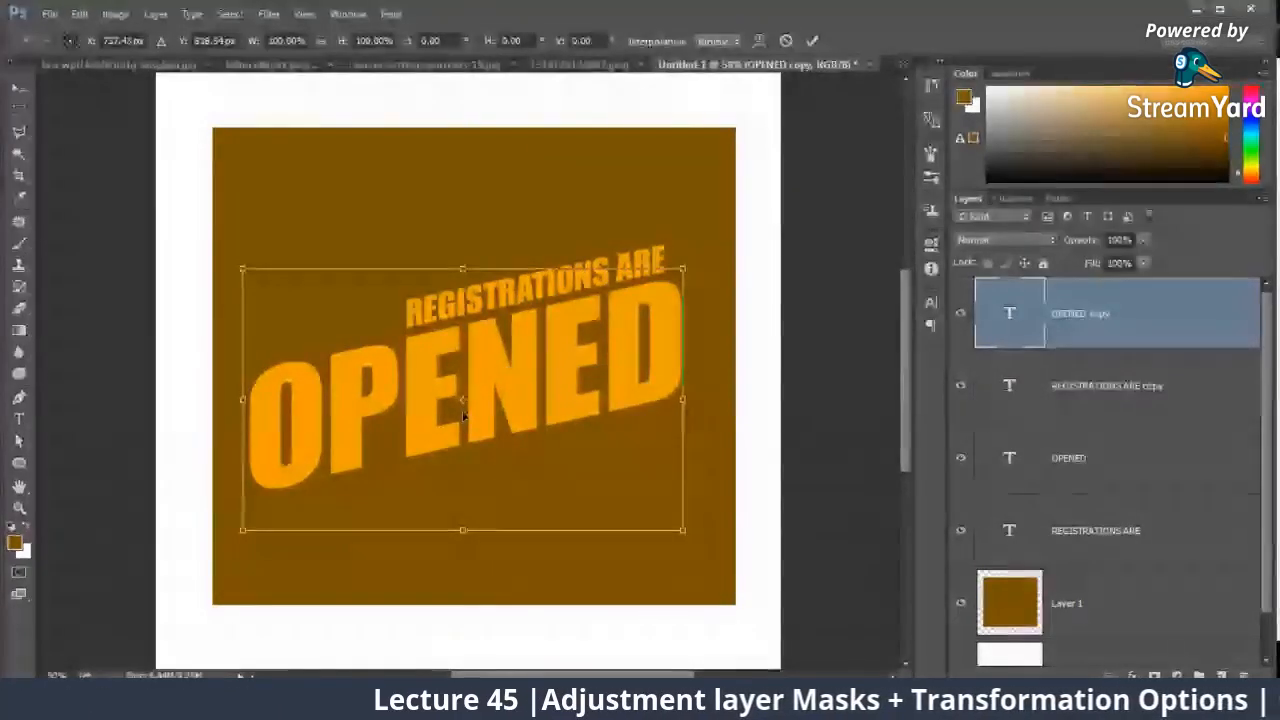
key(Escape)
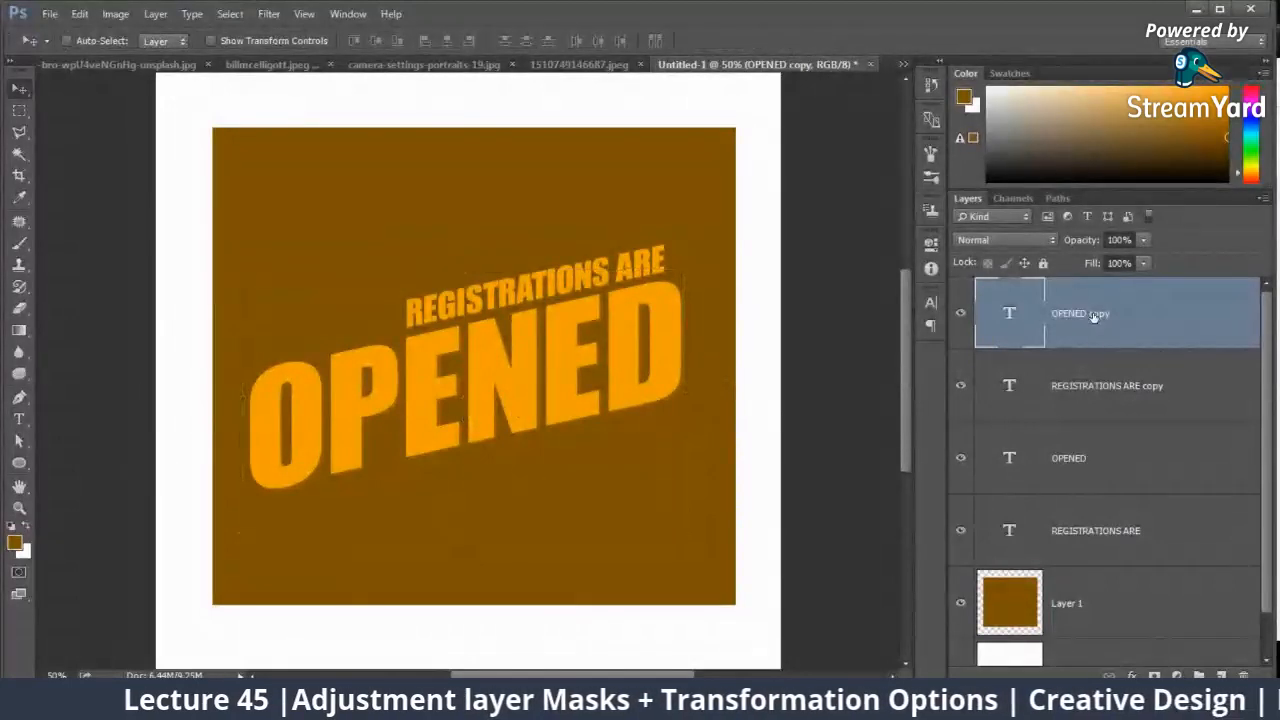
Step: Convert the REGISTRATIONS ARE, OPENED, REGISTRATIONS ARE copy and OPENED copy text layers to separate smart objects
click(1070, 505)
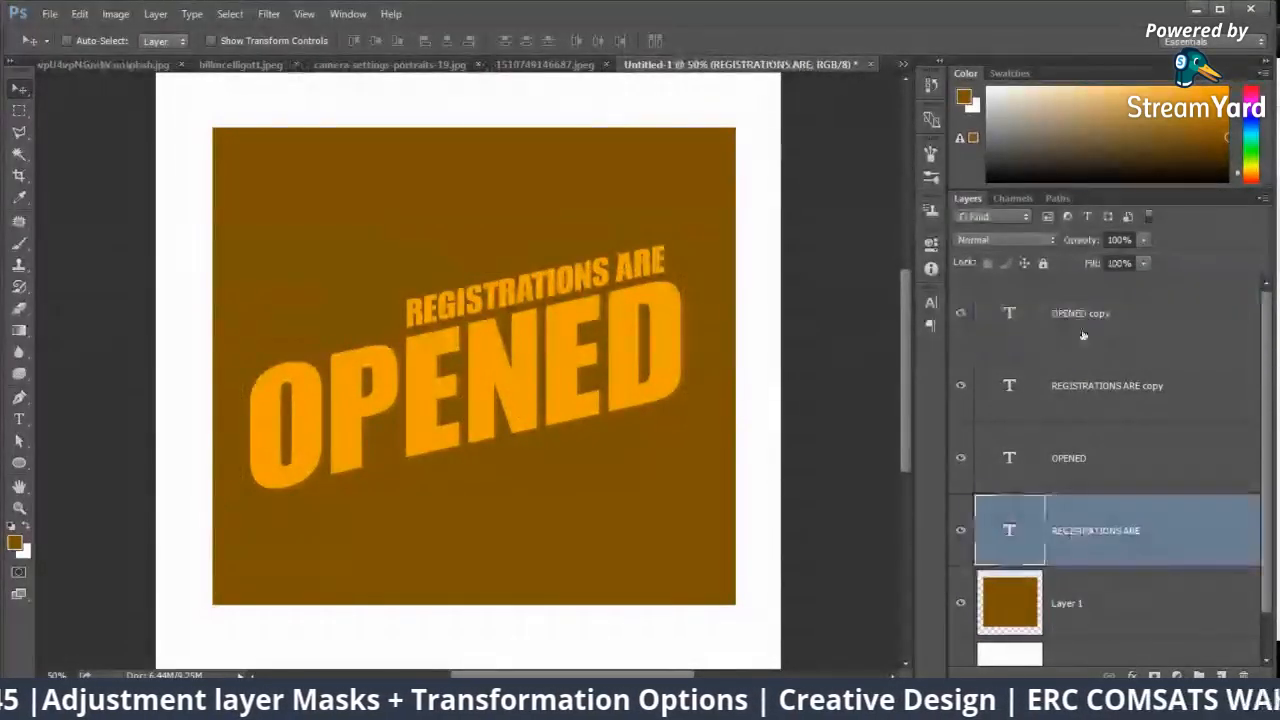
right_click(1071, 530)
click(910, 274)
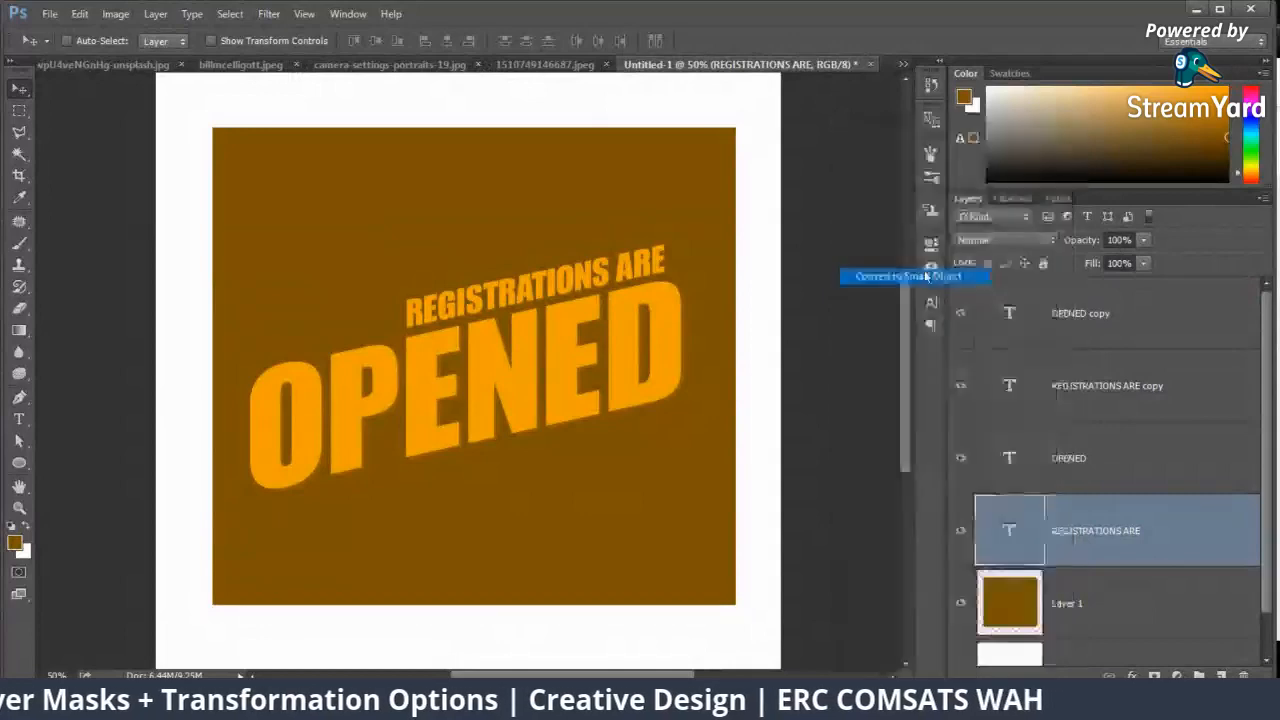
right_click(1068, 411)
click(910, 274)
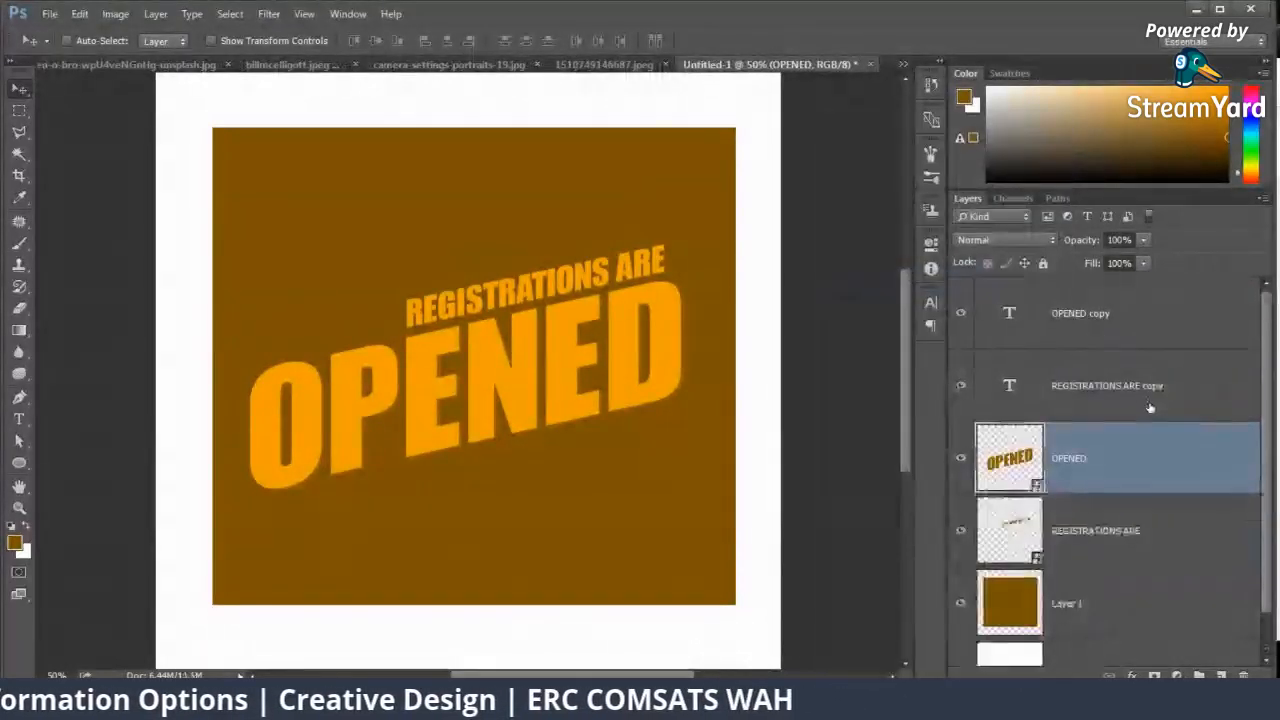
right_click(1124, 402)
click(910, 274)
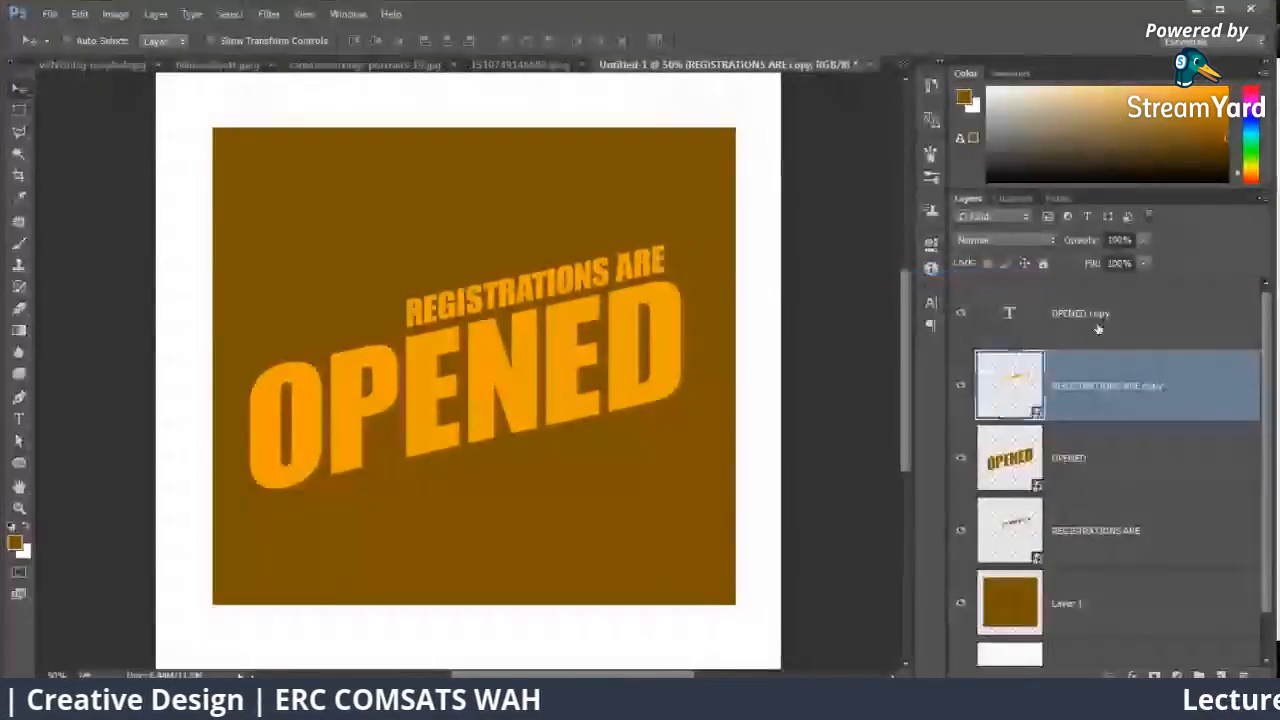
right_click(1094, 326)
click(930, 275)
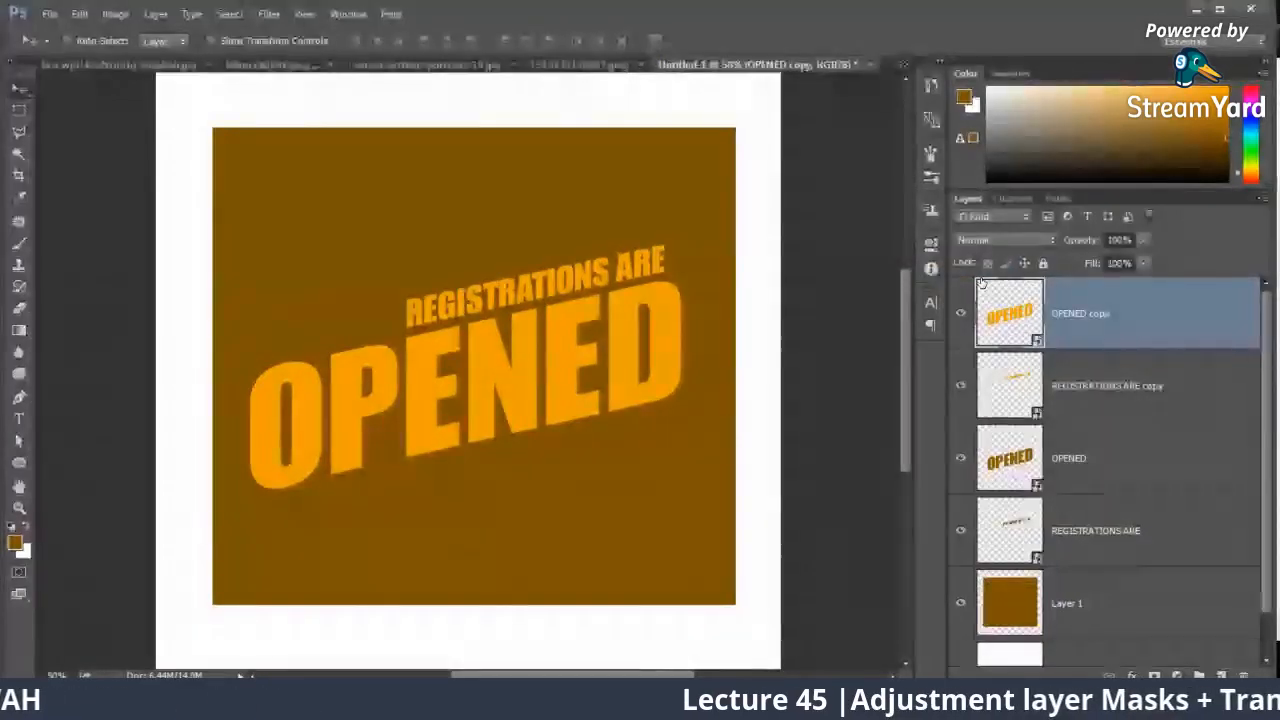
Step: Select Layer 1 with the four text smart objects and distort them together into a perspective panel that is shorter at its right edge
click(1099, 600)
shift+click(1103, 335)
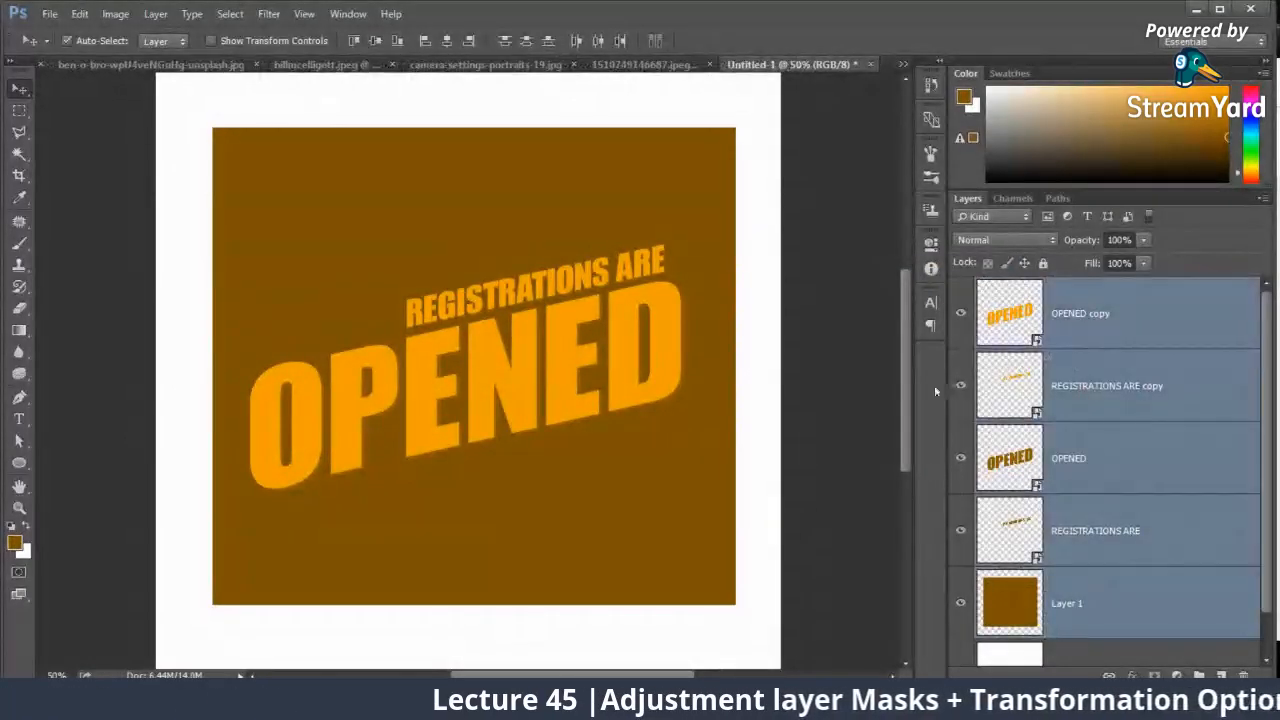
key(ctrl+t)
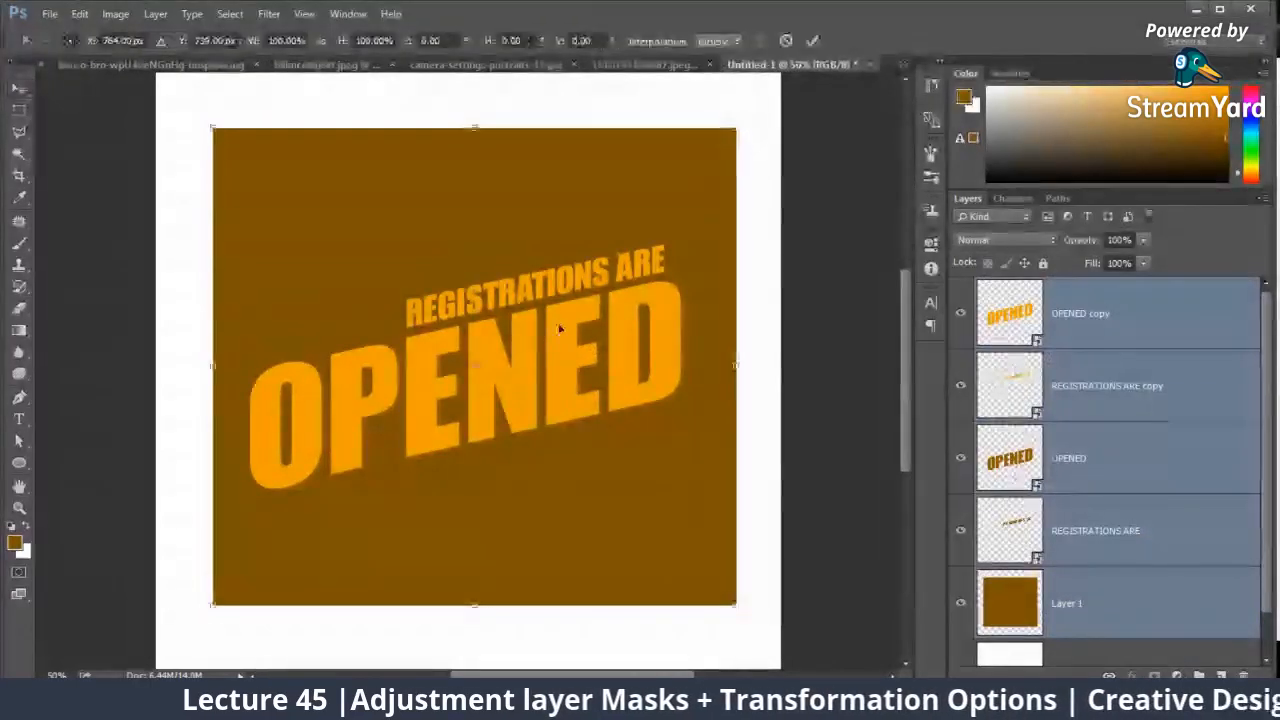
right_click(559, 323)
click(600, 414)
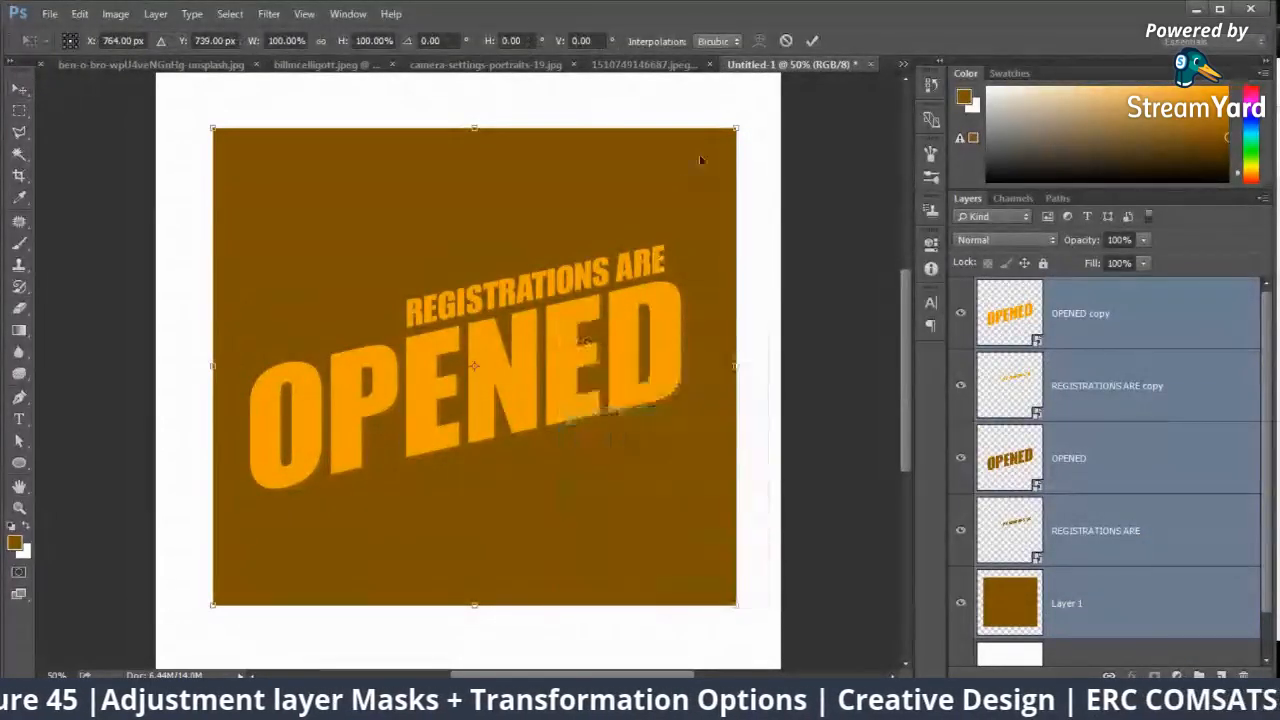
drag(736, 128, 614, 215)
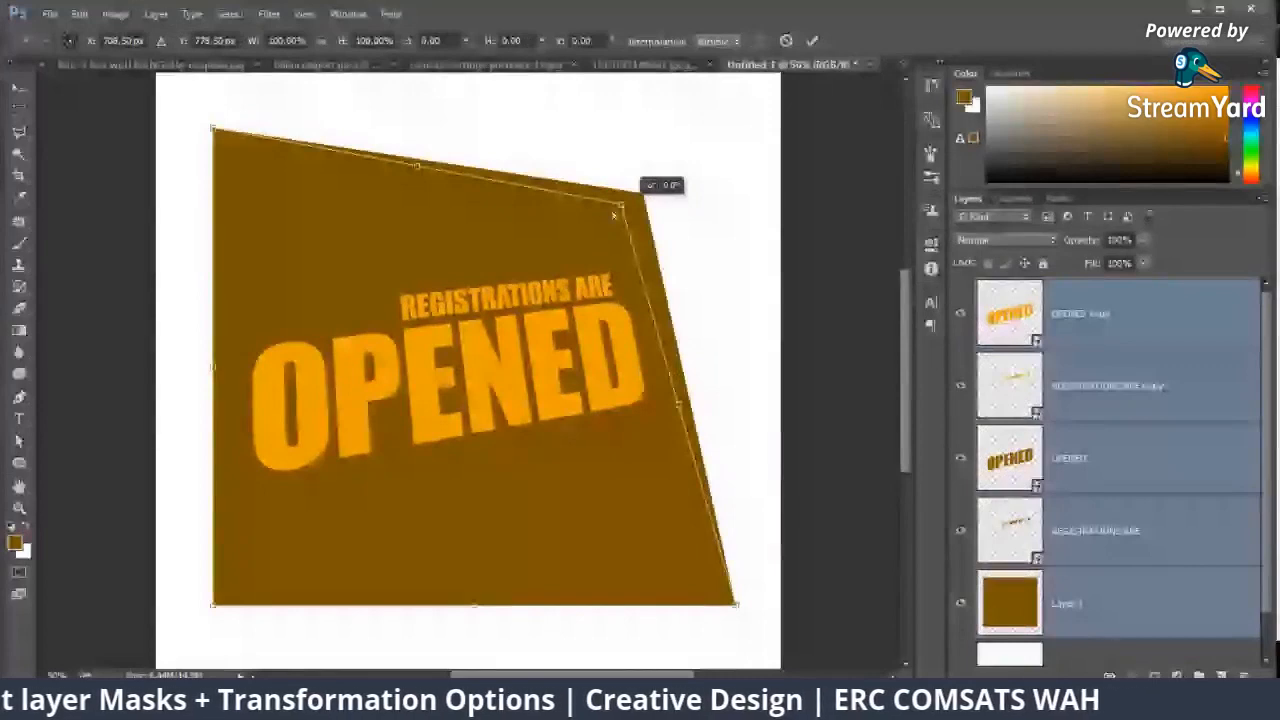
drag(736, 605, 578, 386)
drag(212, 128, 270, 148)
drag(212, 605, 271, 520)
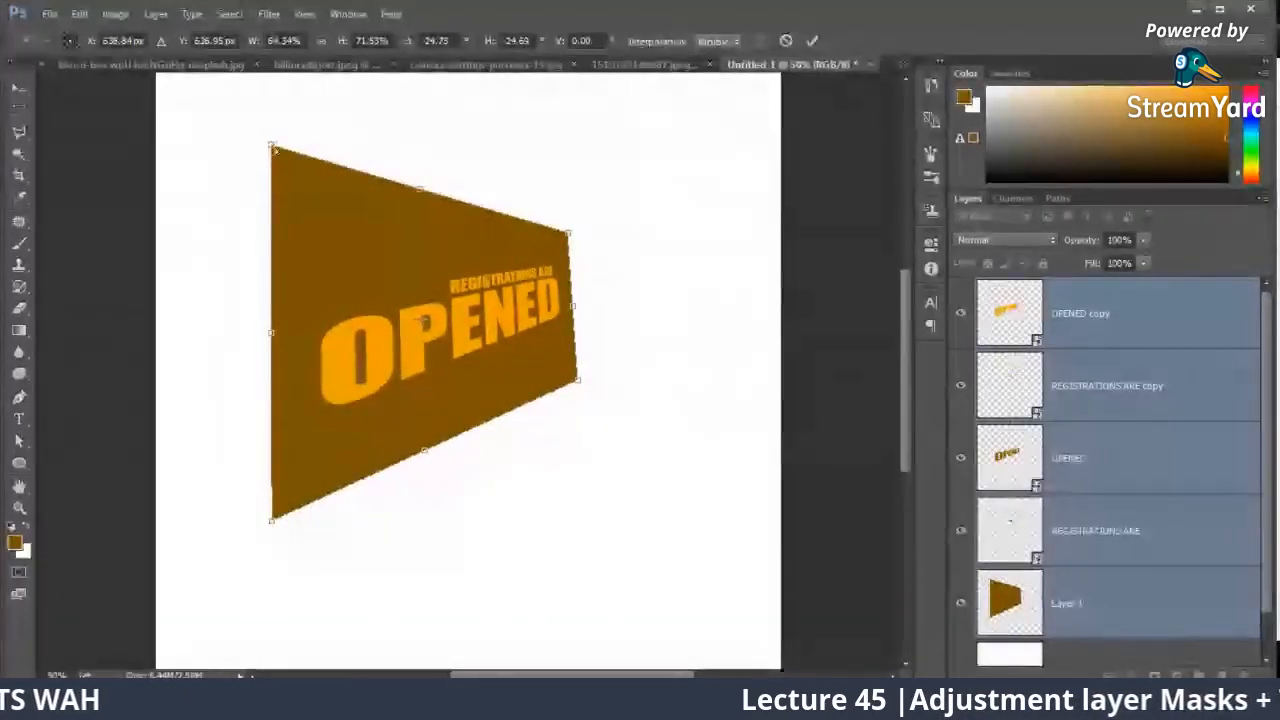
Step: Adjust the panel's corners so its left and right edges run vertically, and apply the distortion
drag(270, 148, 301, 150)
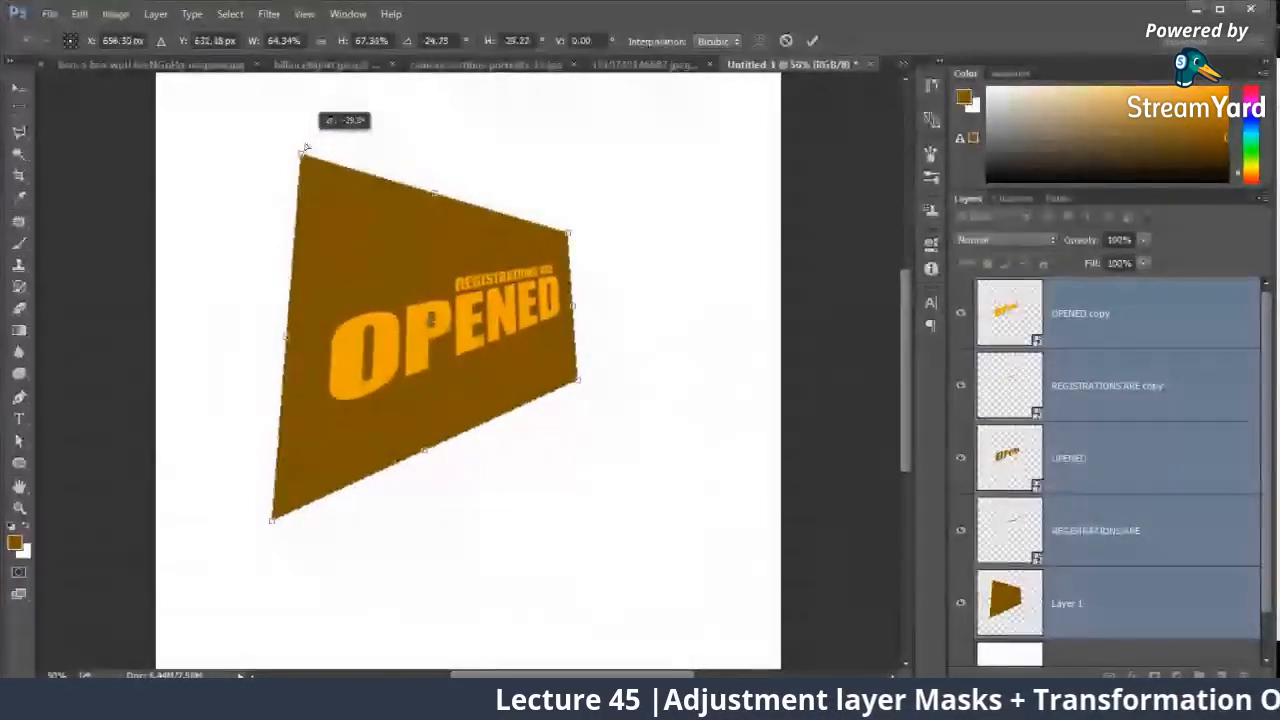
drag(272, 522, 310, 579)
drag(578, 380, 572, 420)
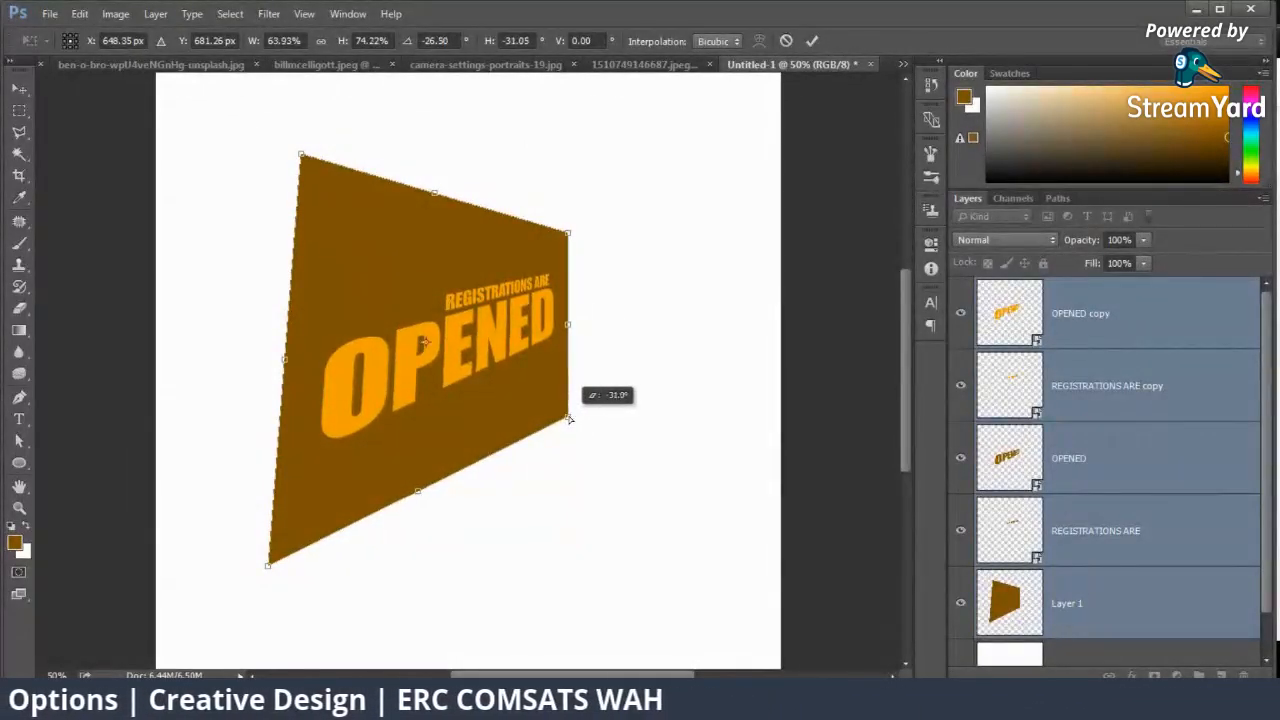
drag(268, 565, 300, 572)
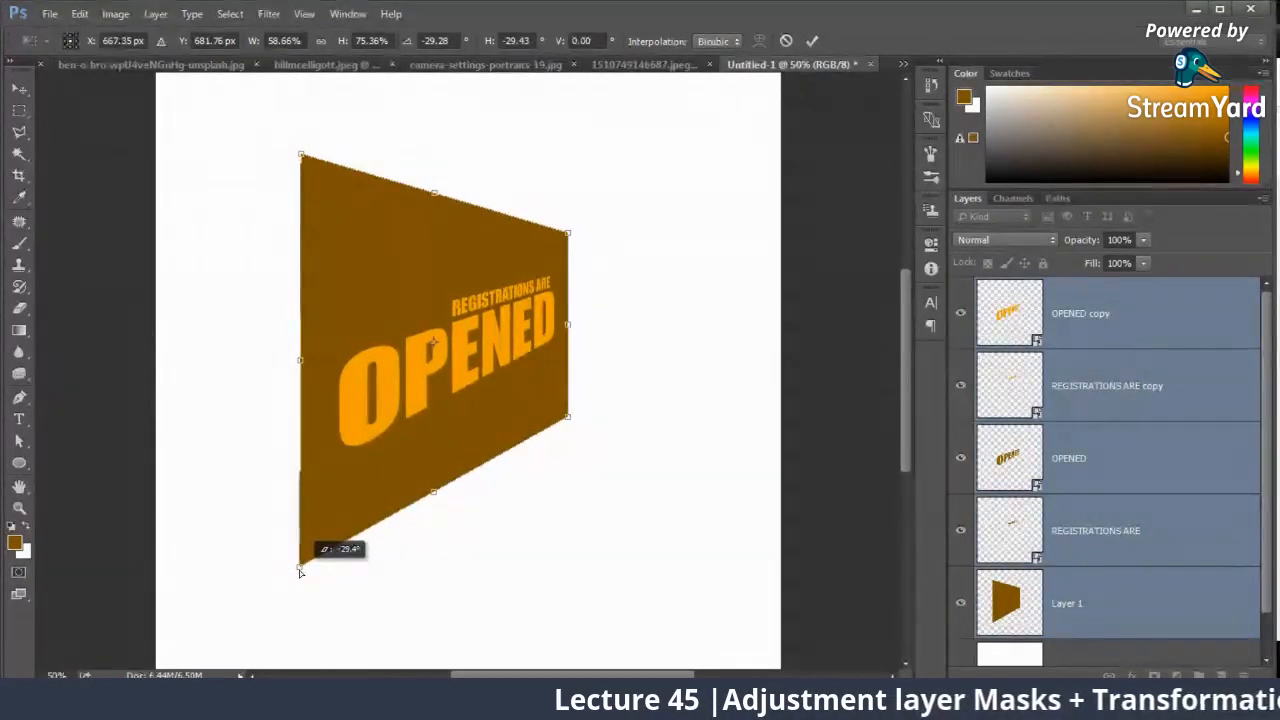
click(20, 88)
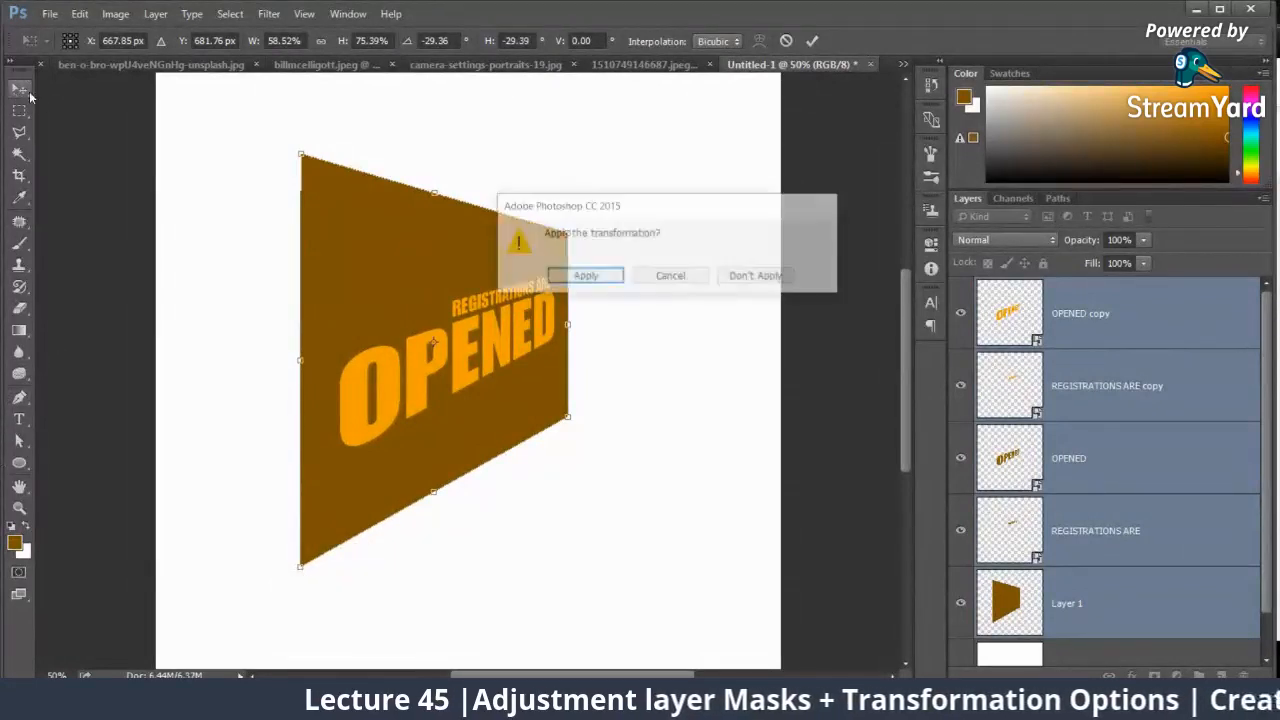
click(583, 275)
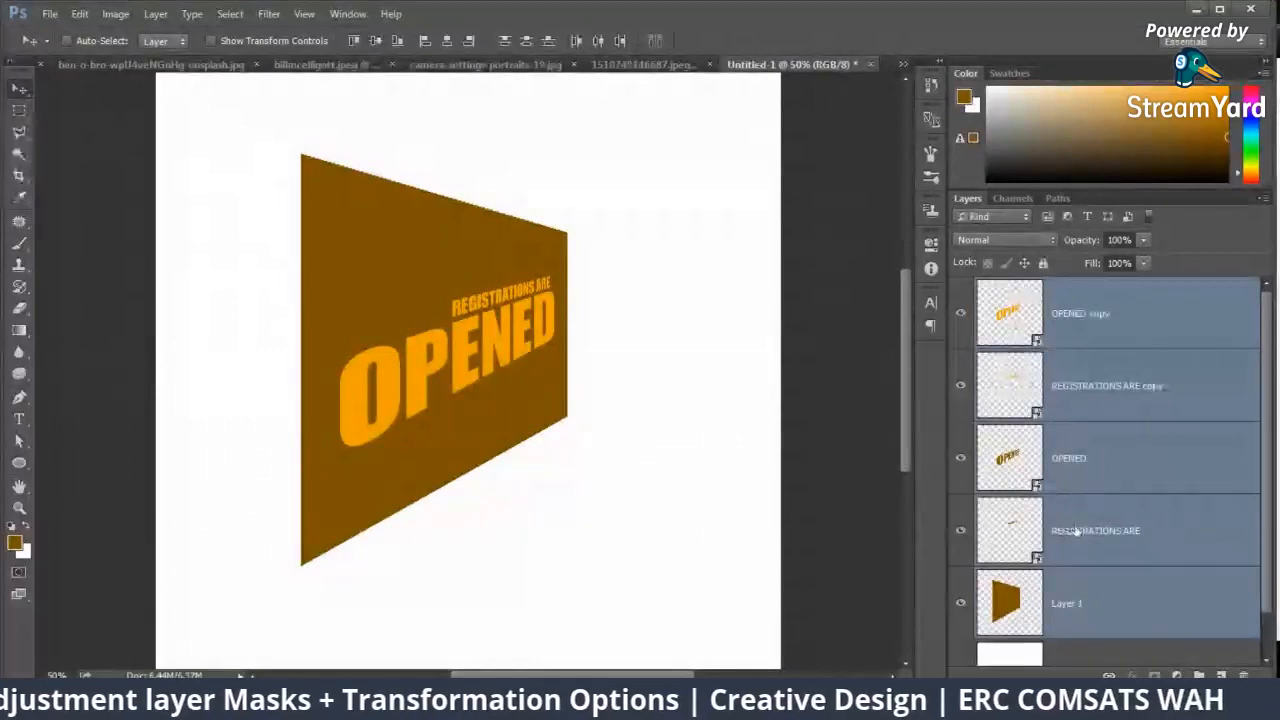
Step: Select only the four text smart objects, skew them vertically by about 15.6° and reposition them on the panel
click(1026, 517)
shift+click(1088, 330)
key(ctrl)
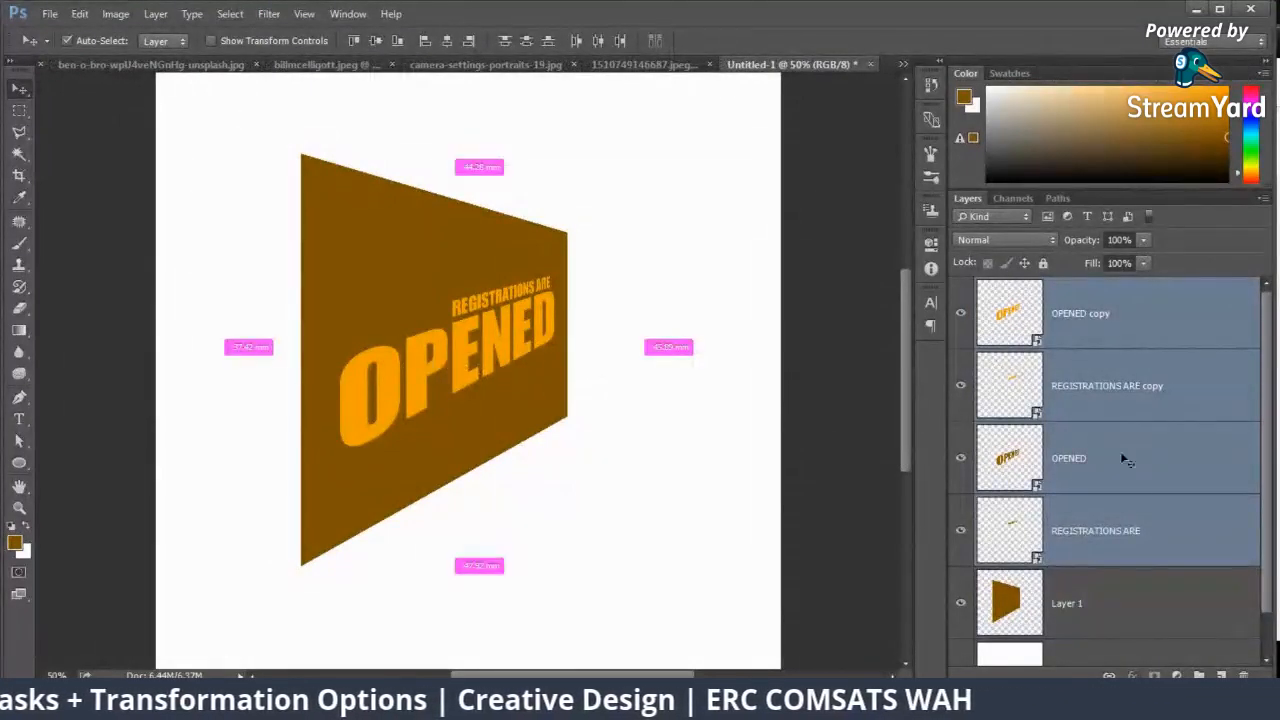
key(ctrl+t)
right_click(416, 386)
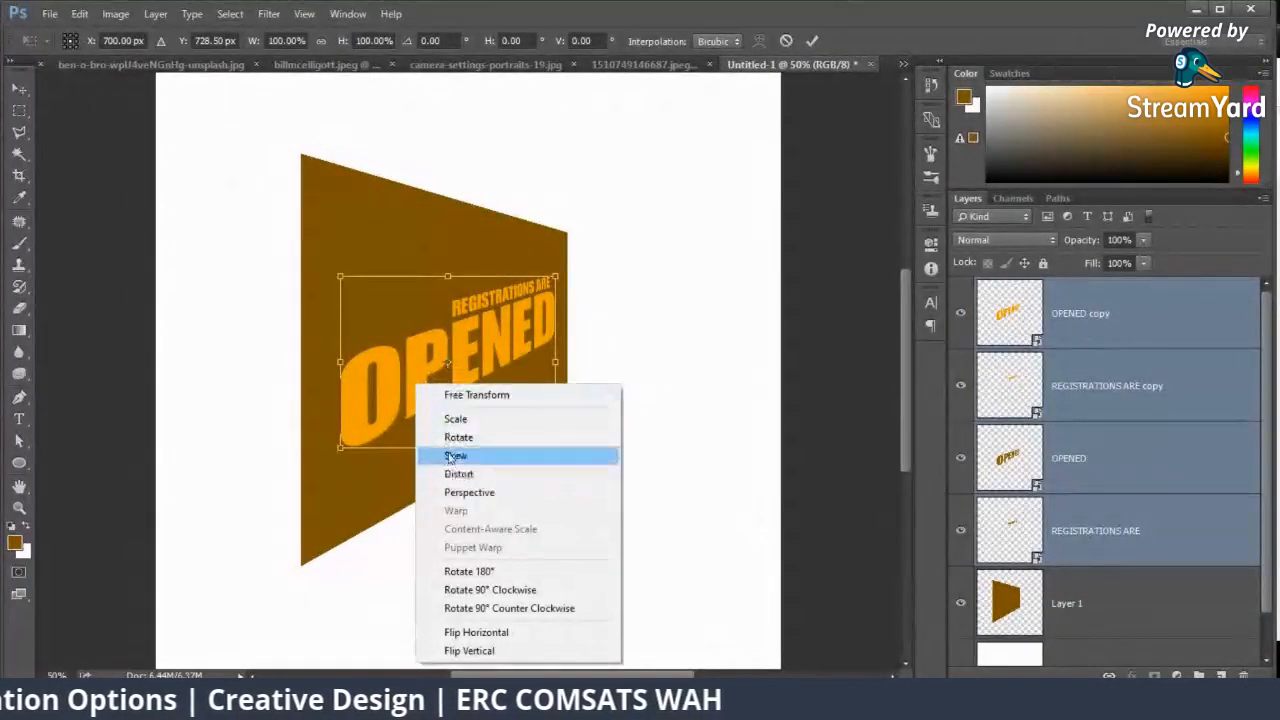
click(450, 457)
drag(344, 366, 338, 317)
drag(556, 362, 517, 400)
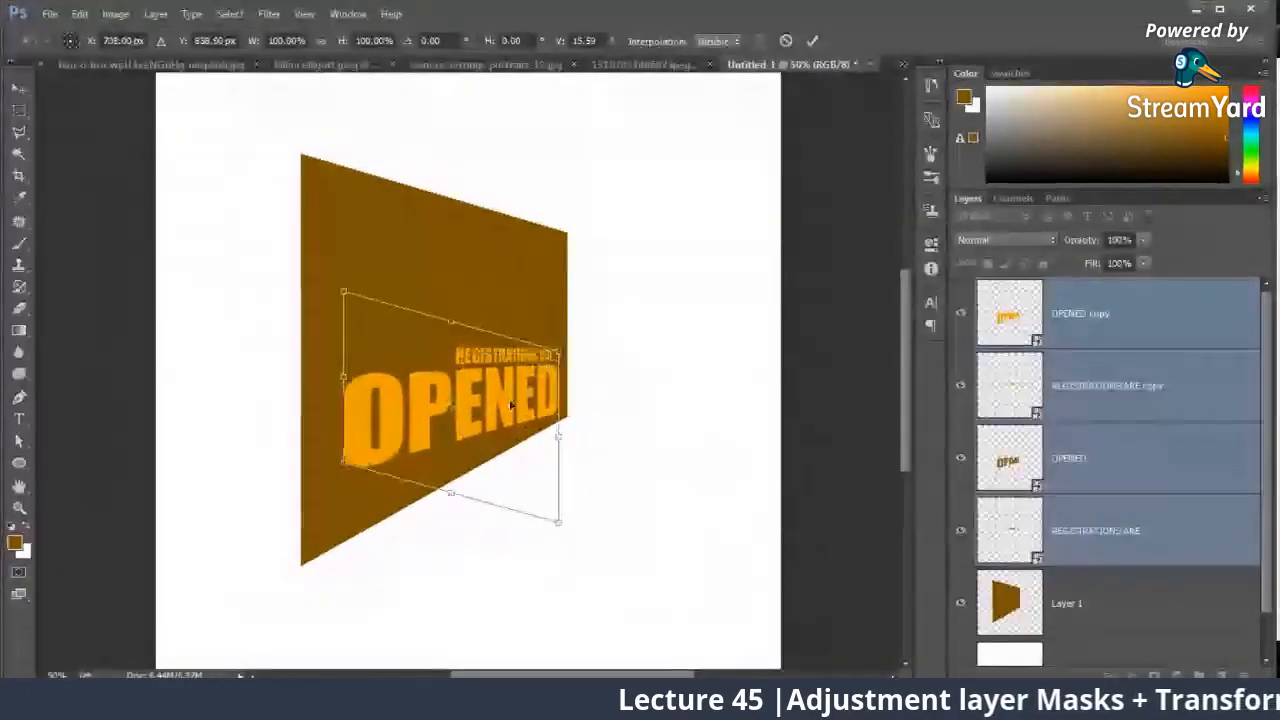
Step: Redo the text's vertical skew at slightly over 14°, centre the text on the brown panel and apply the transform
drag(343, 377, 350, 440)
drag(482, 402, 476, 340)
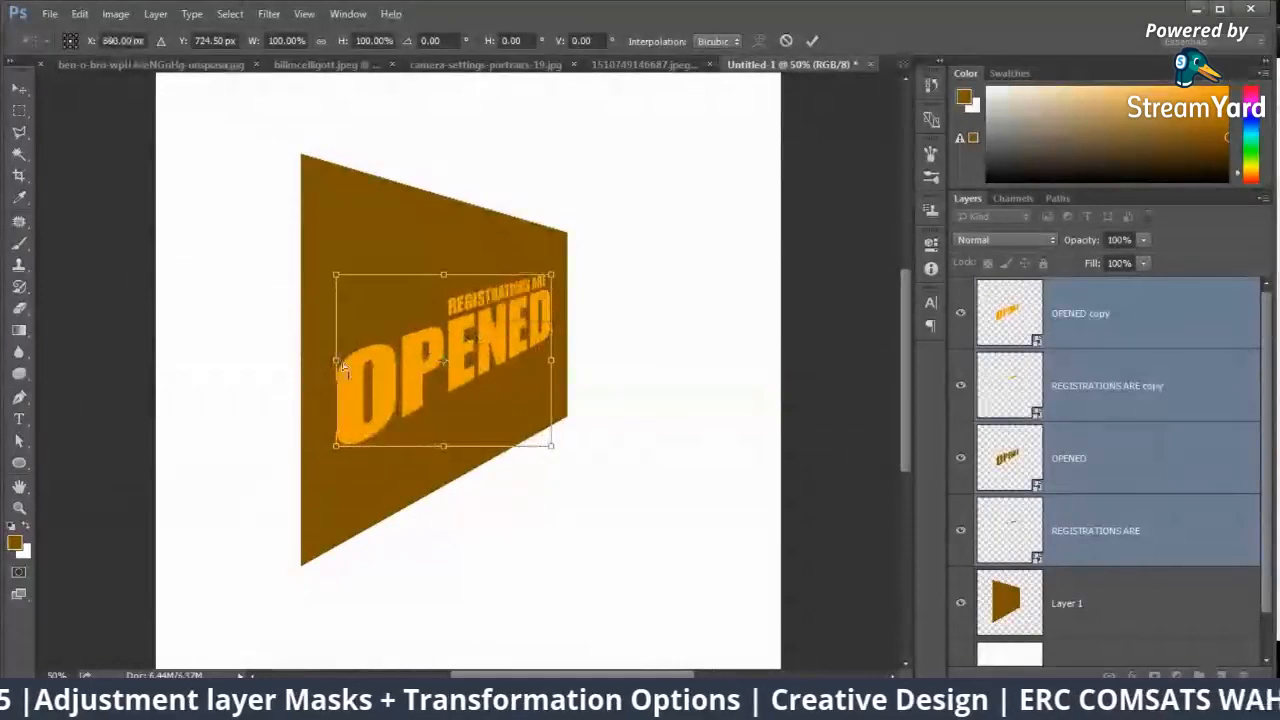
drag(336, 360, 334, 316)
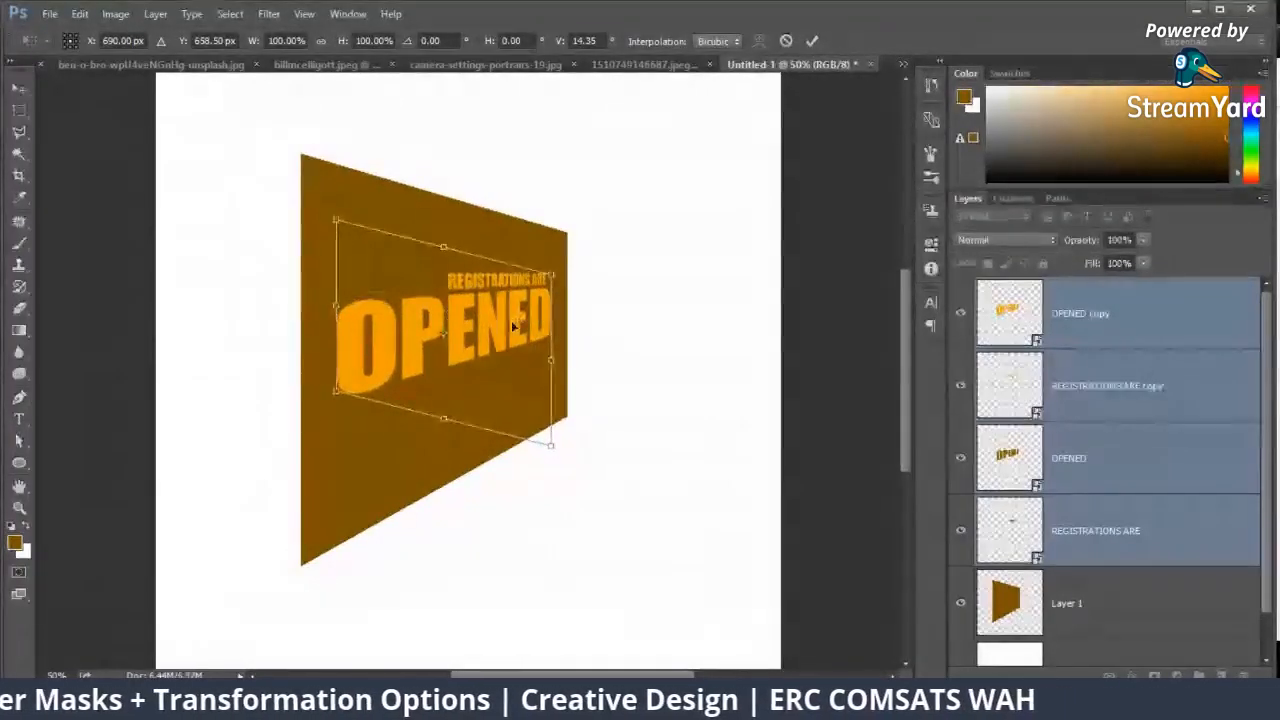
drag(511, 320, 510, 348)
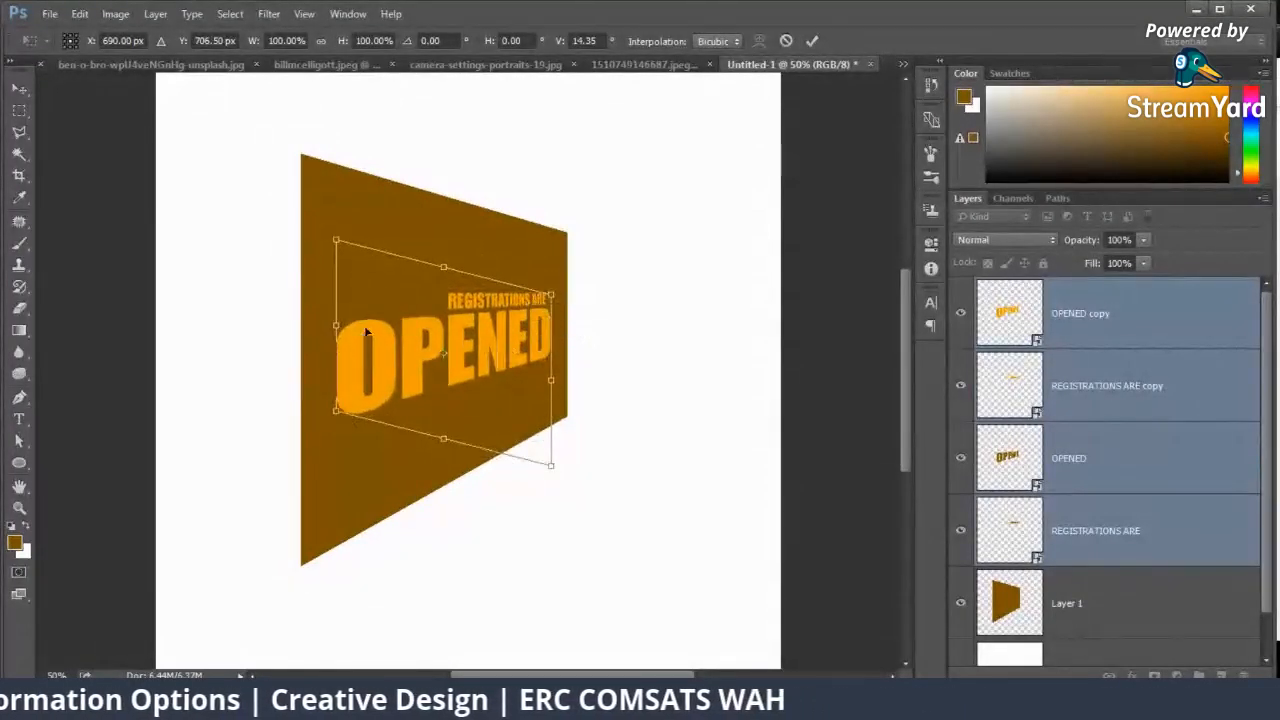
drag(336, 326, 338, 316)
key(Return)
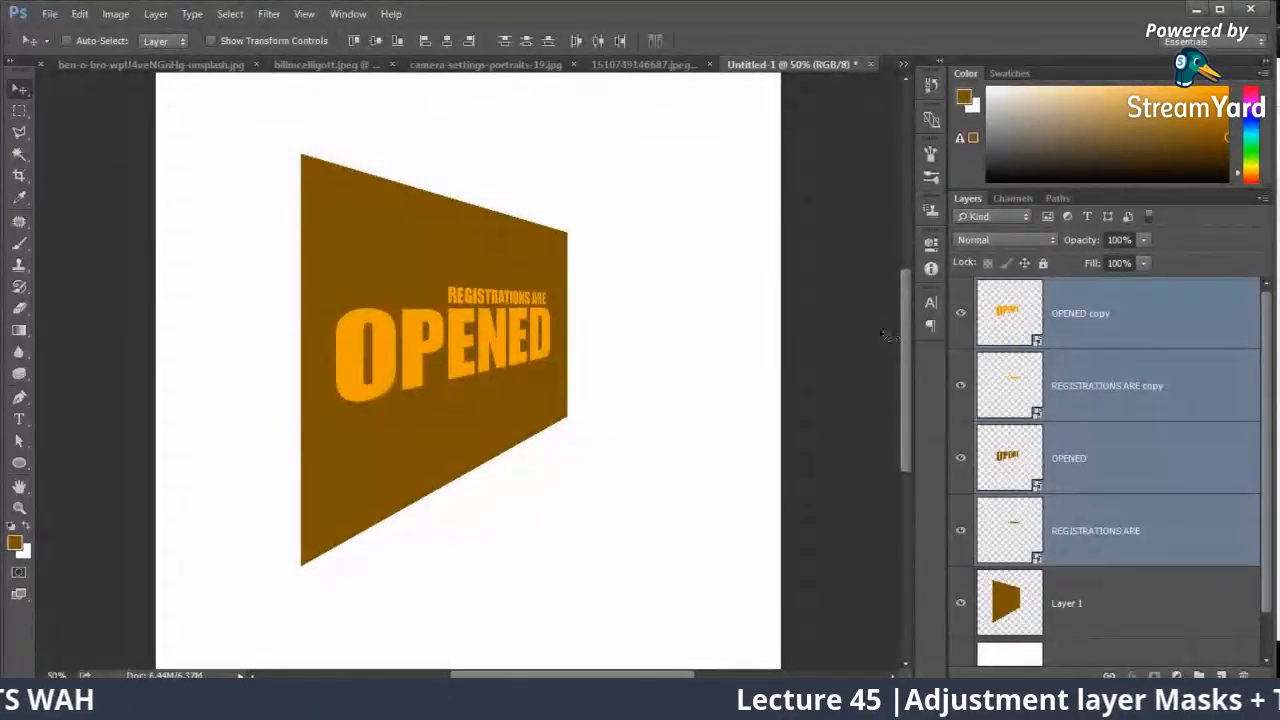
Step: Duplicate Layer 1 and nudge the lower original slightly to the left behind the copy
click(1128, 610)
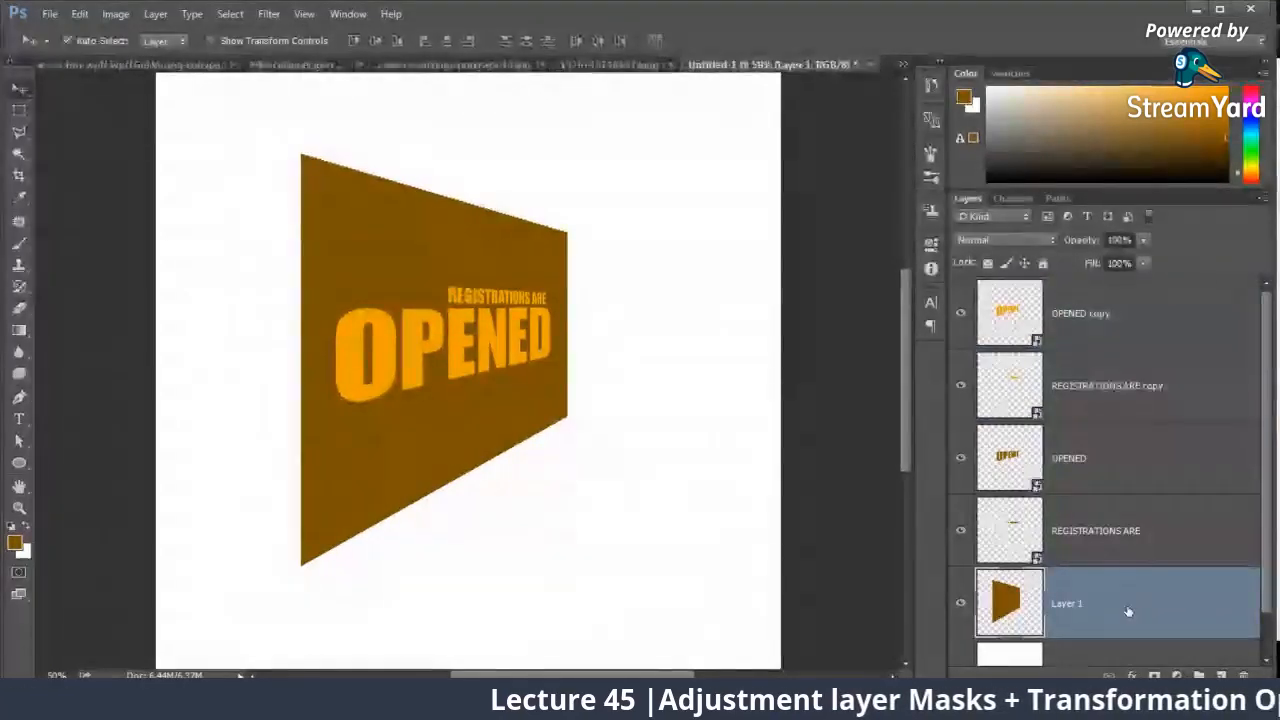
key(ctrl+j)
click(1105, 540)
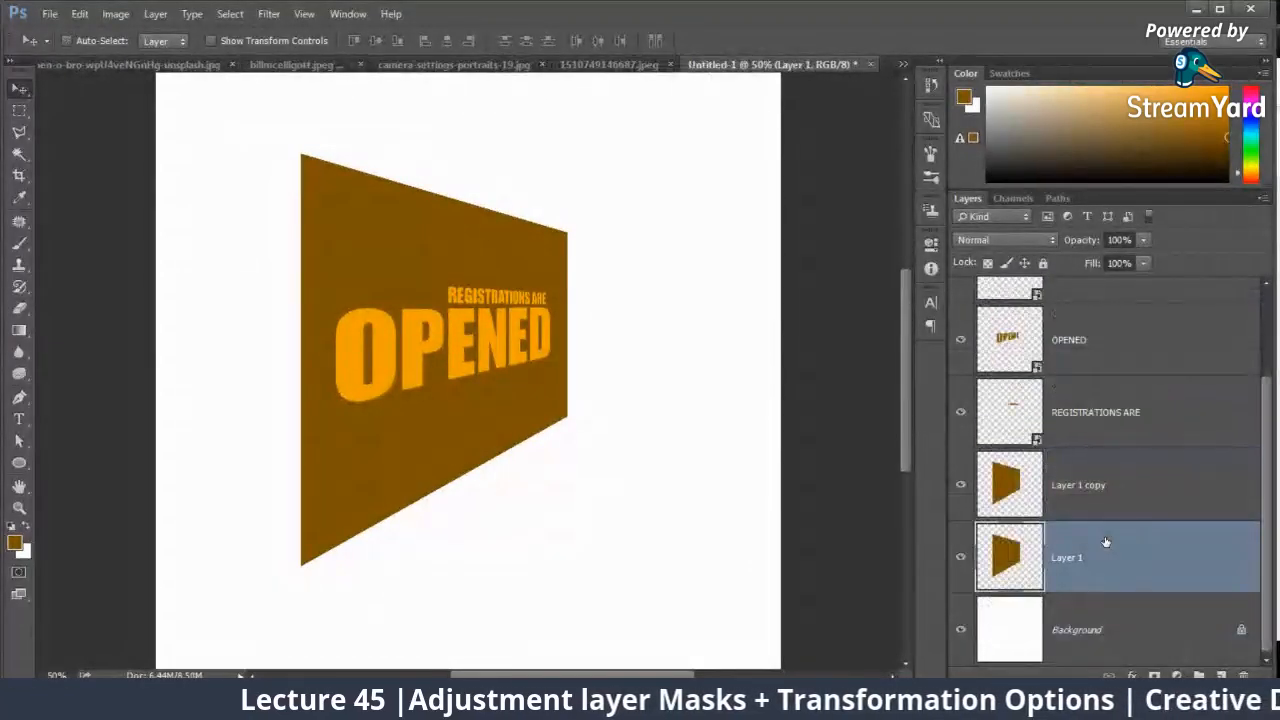
key(shift+Left)
key(shift+Left)
key(shift+Left)
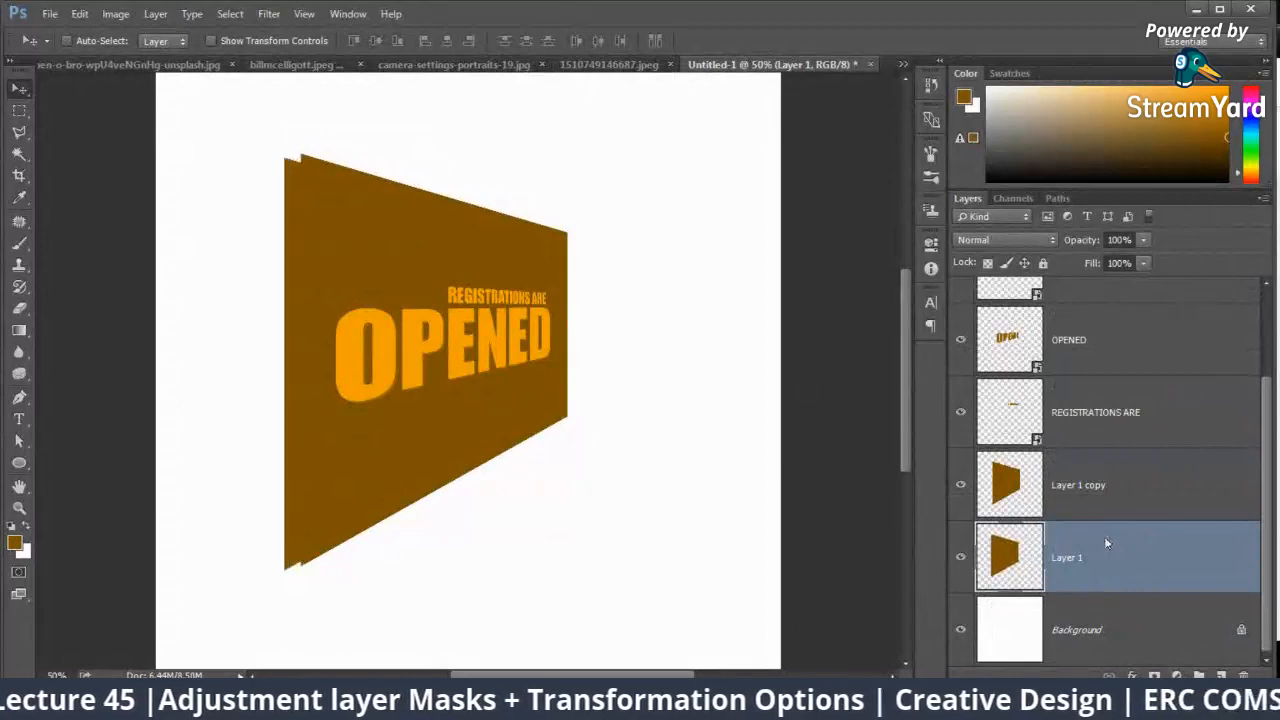
key(shift+Left)
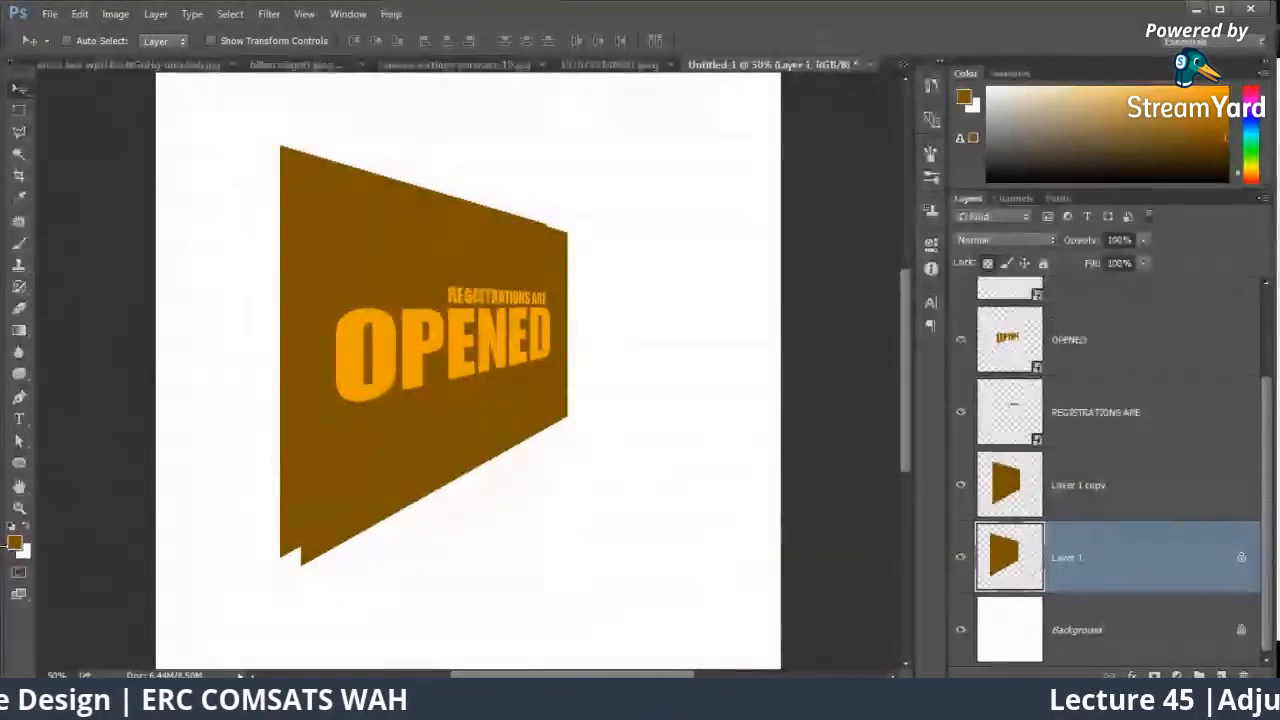
Step: Pick a darker brown foreground colour and fill the lower Layer 1 panel with it
click(14, 543)
click(843, 306)
click(1012, 150)
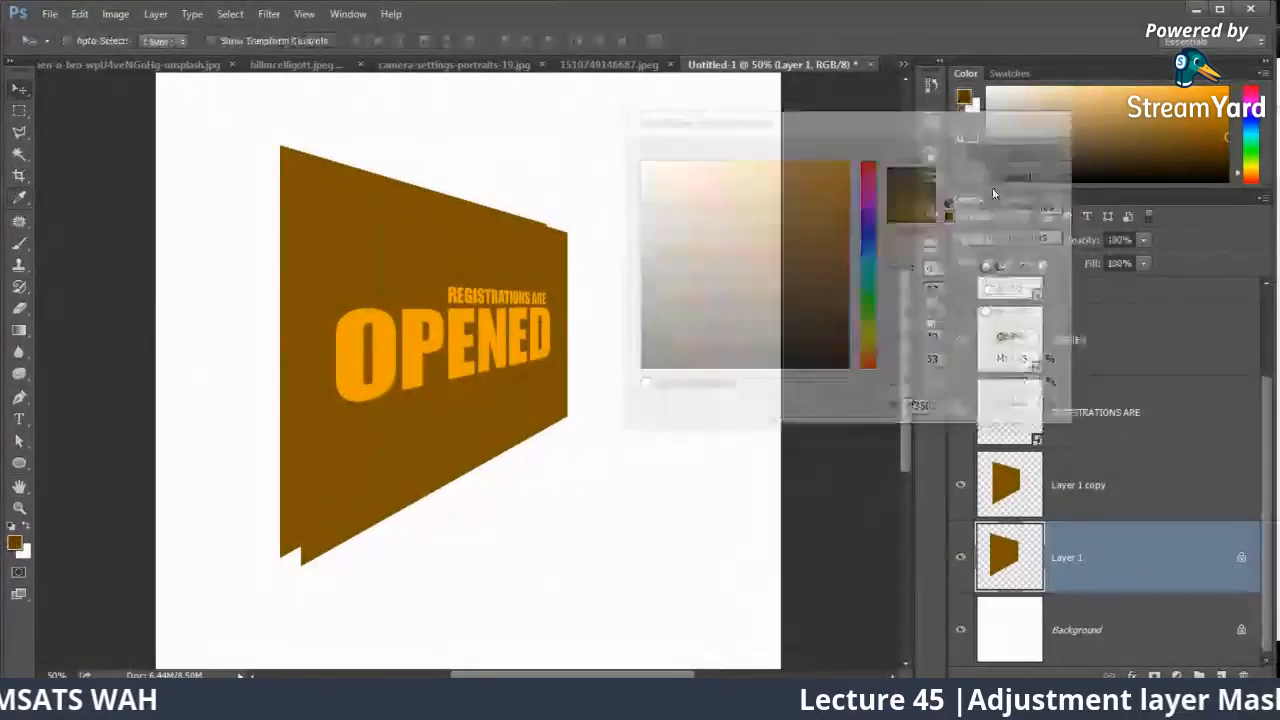
key(ctrl+Delete)
key(alt+Delete)
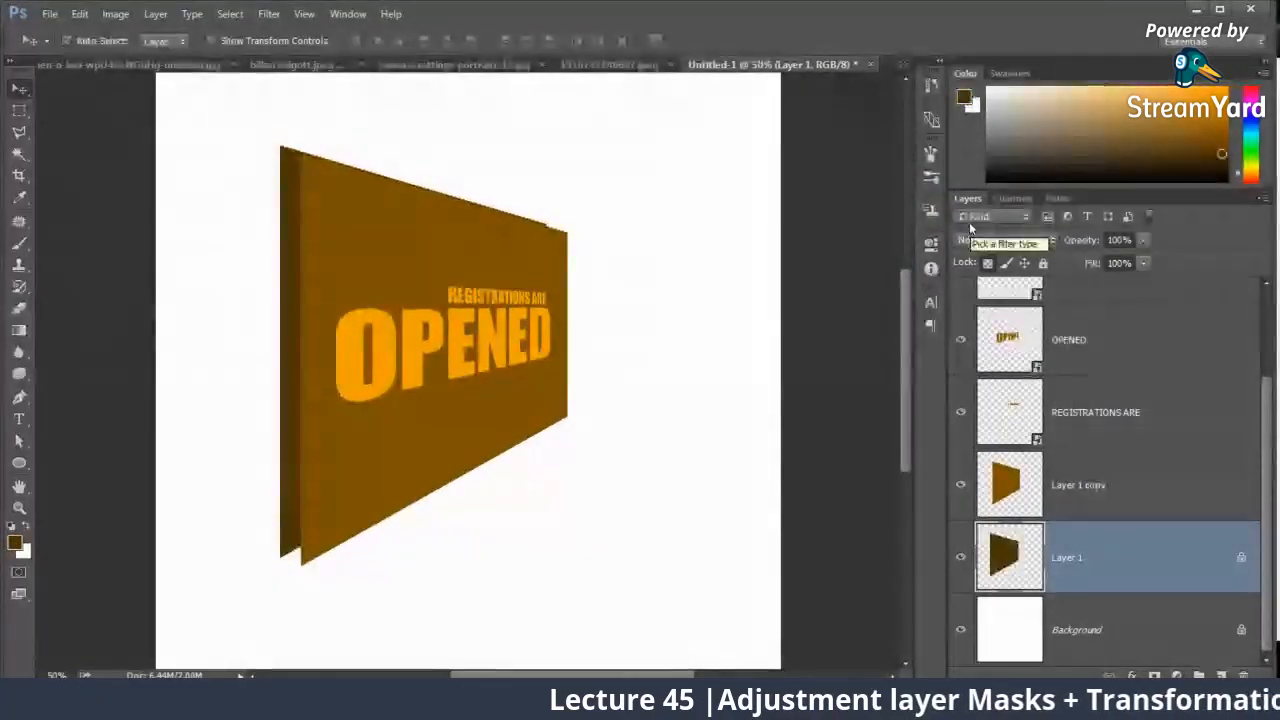
Step: Distort the dark Layer 1 into a side face, joining the front panel's bottom-left corner and flaring outward at the top, and apply it
key(ctrl+plus)
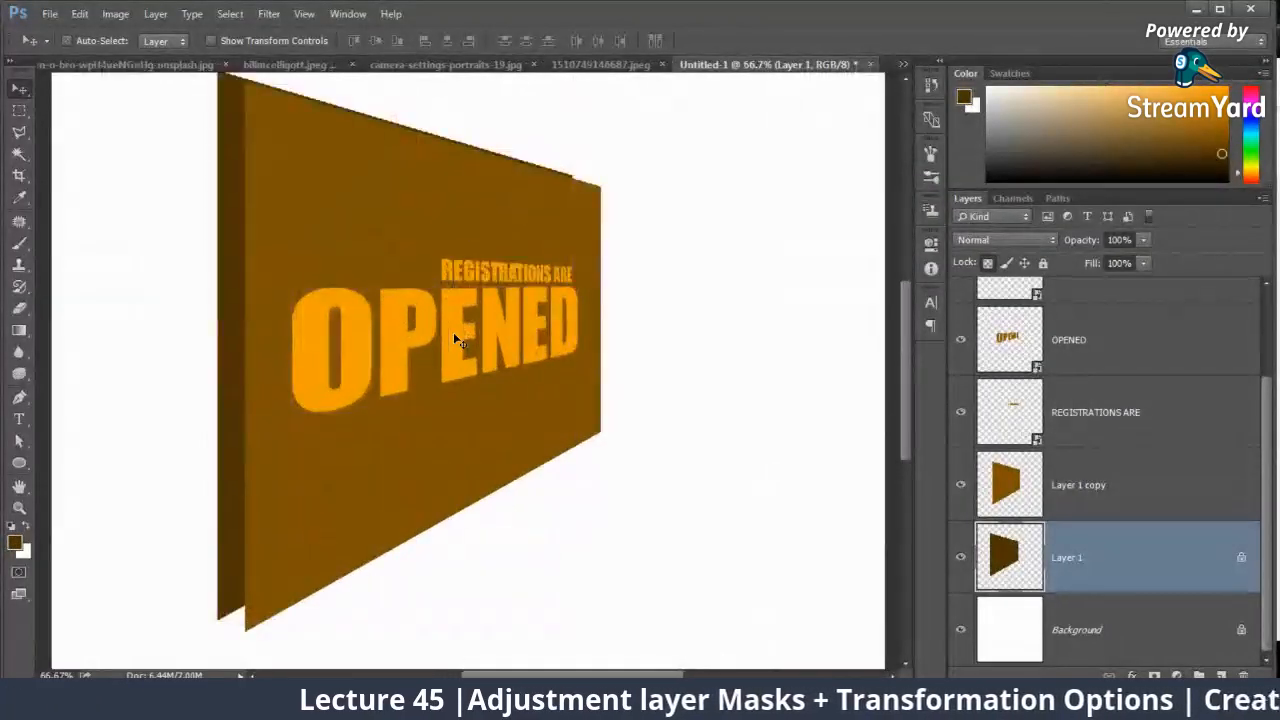
key(ctrl+t)
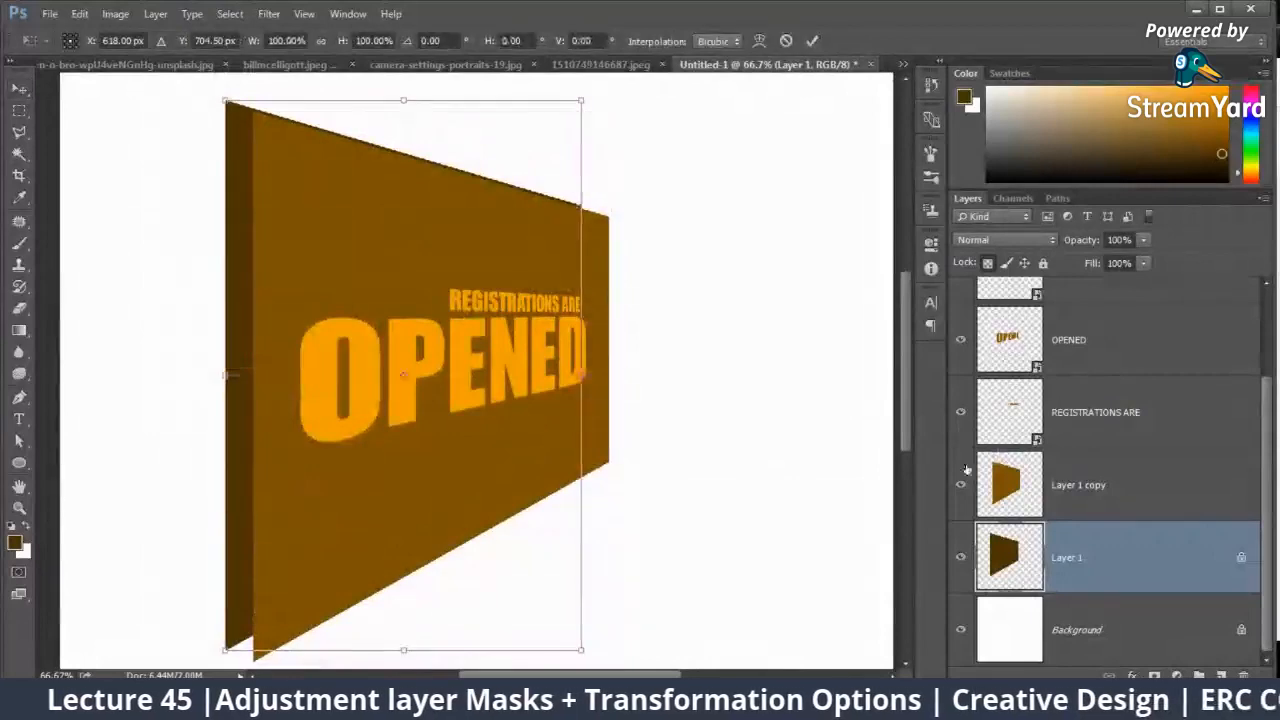
right_click(508, 295)
click(549, 382)
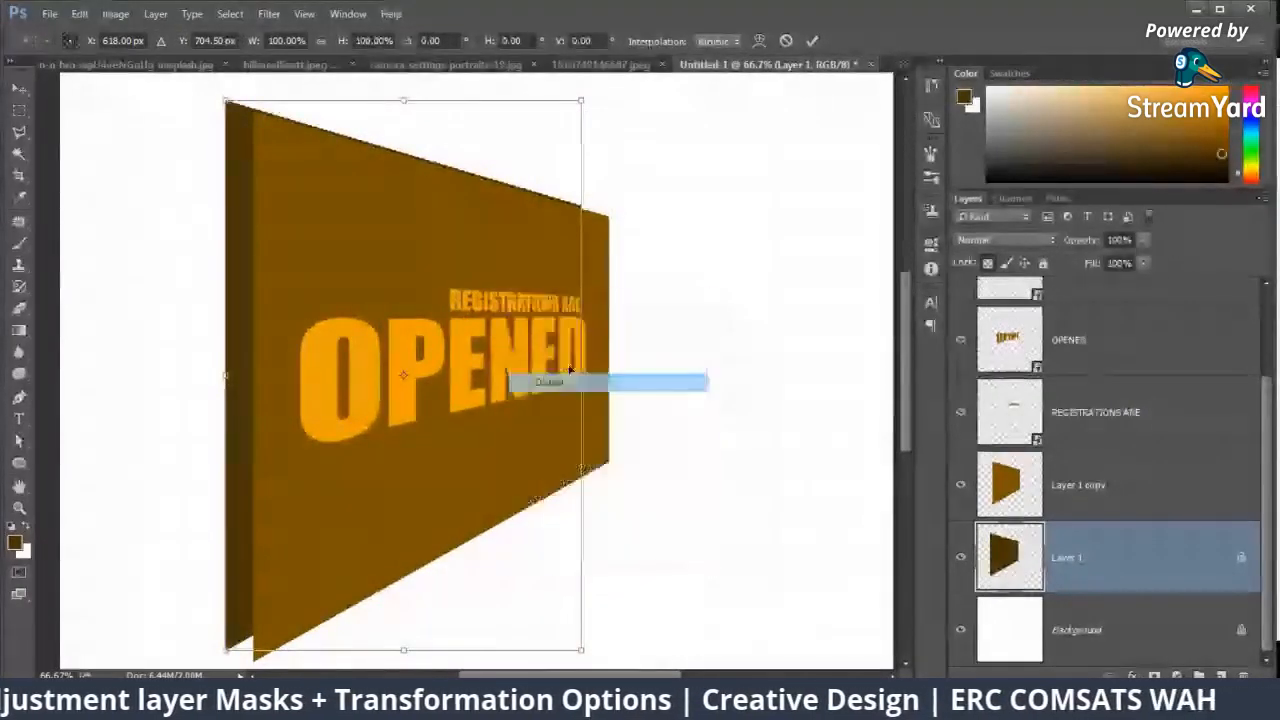
drag(584, 103, 618, 105)
drag(490, 276, 518, 101)
drag(253, 483, 283, 492)
drag(395, 316, 474, 503)
drag(334, 116, 284, 123)
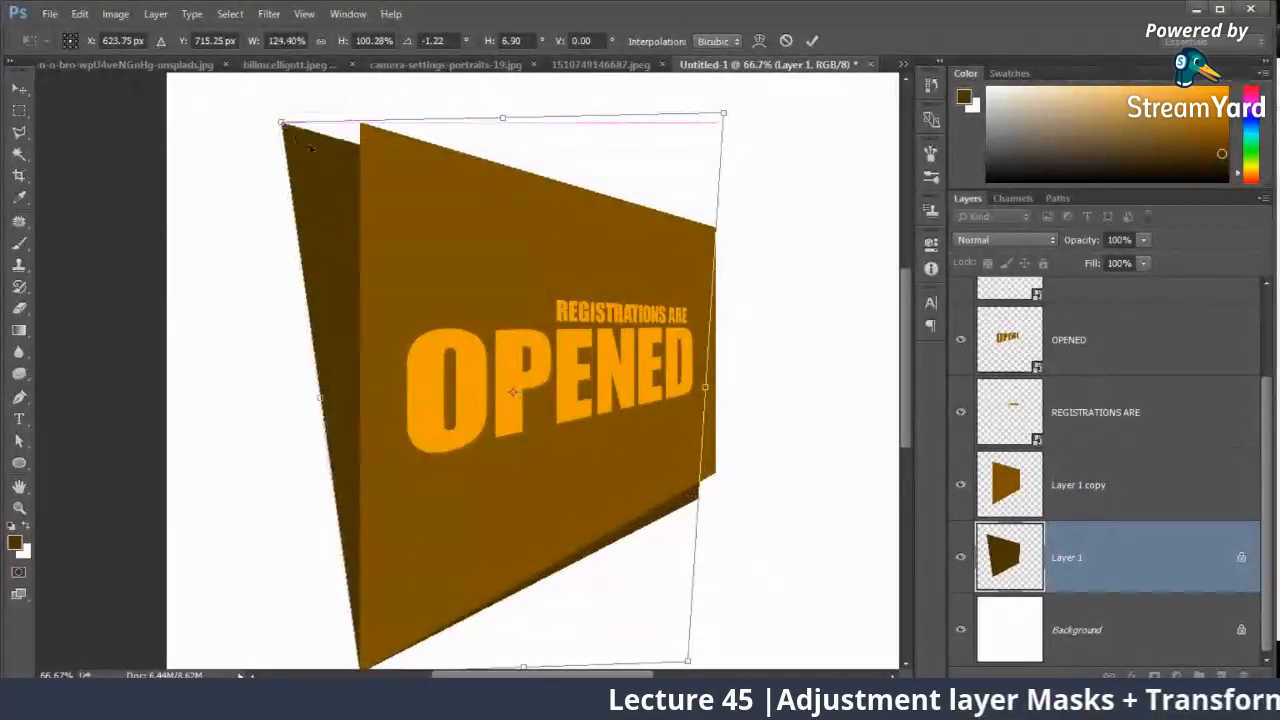
key(Return)
Step: Draw a triangular Pen shape closing the gap between the tops of the dark side face and the front panel
drag(266, 200, 280, 302)
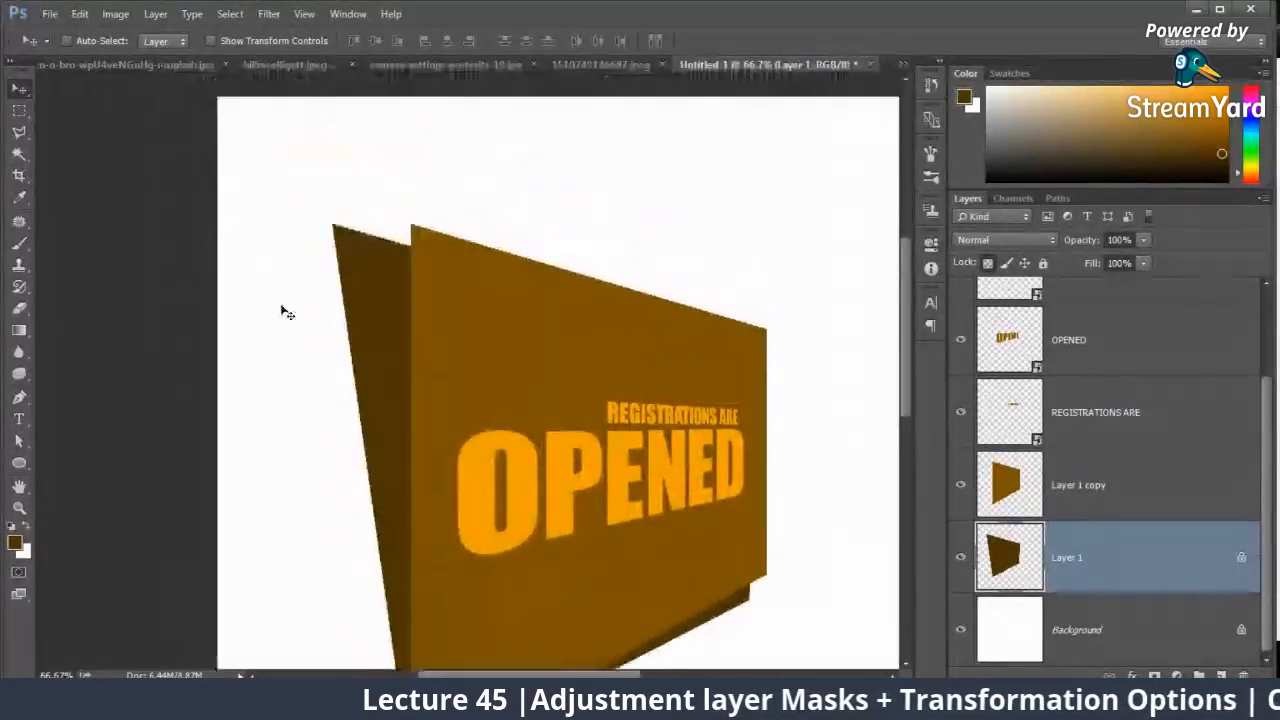
key(ctrl+plus)
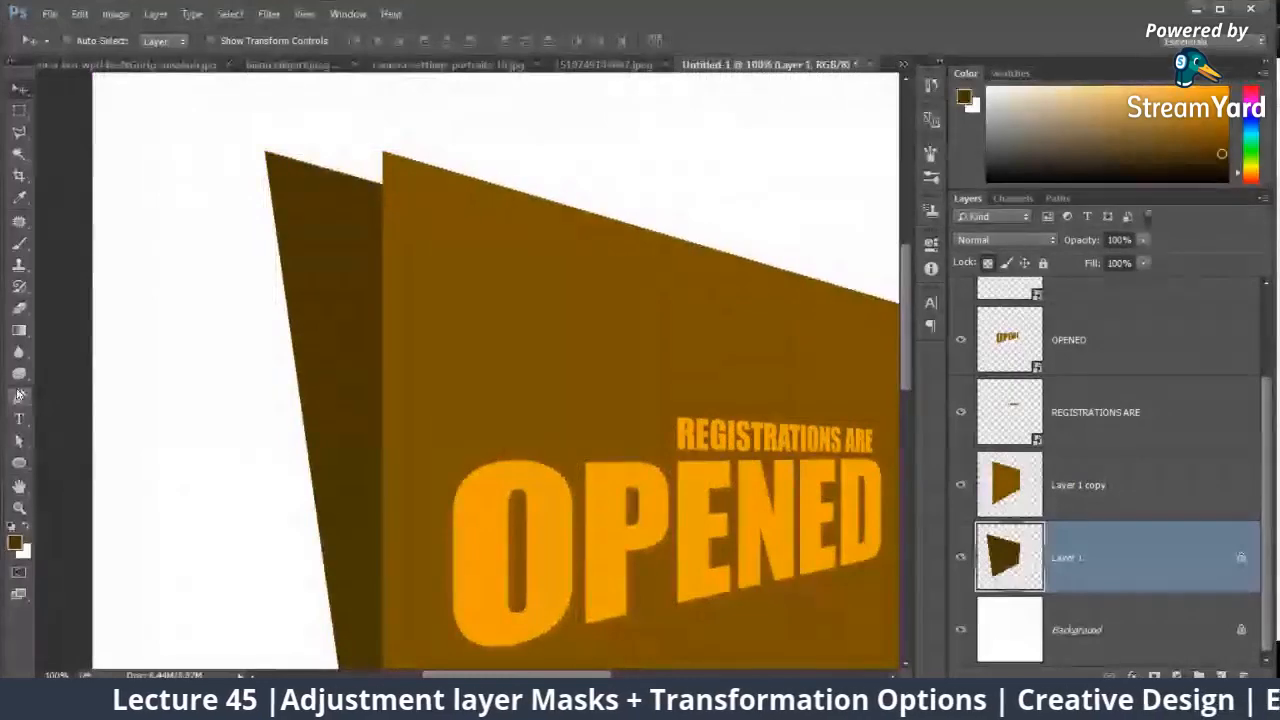
click(18, 399)
click(105, 44)
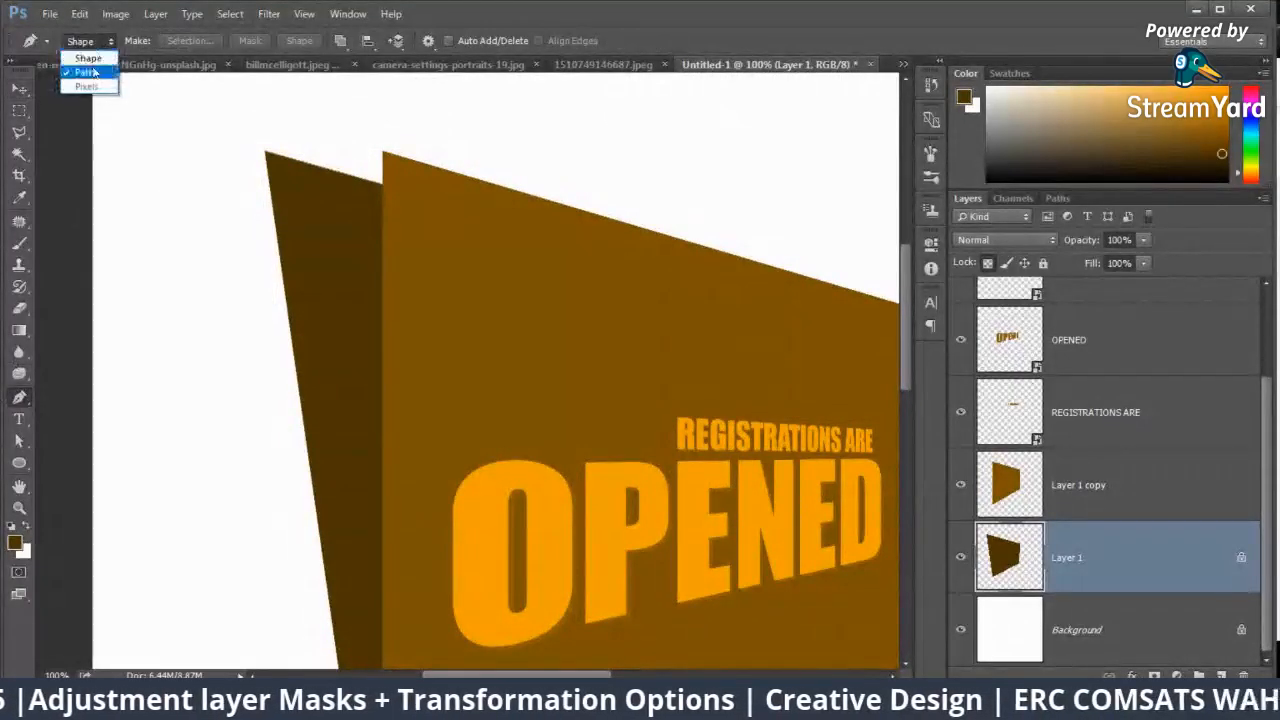
click(85, 66)
click(265, 152)
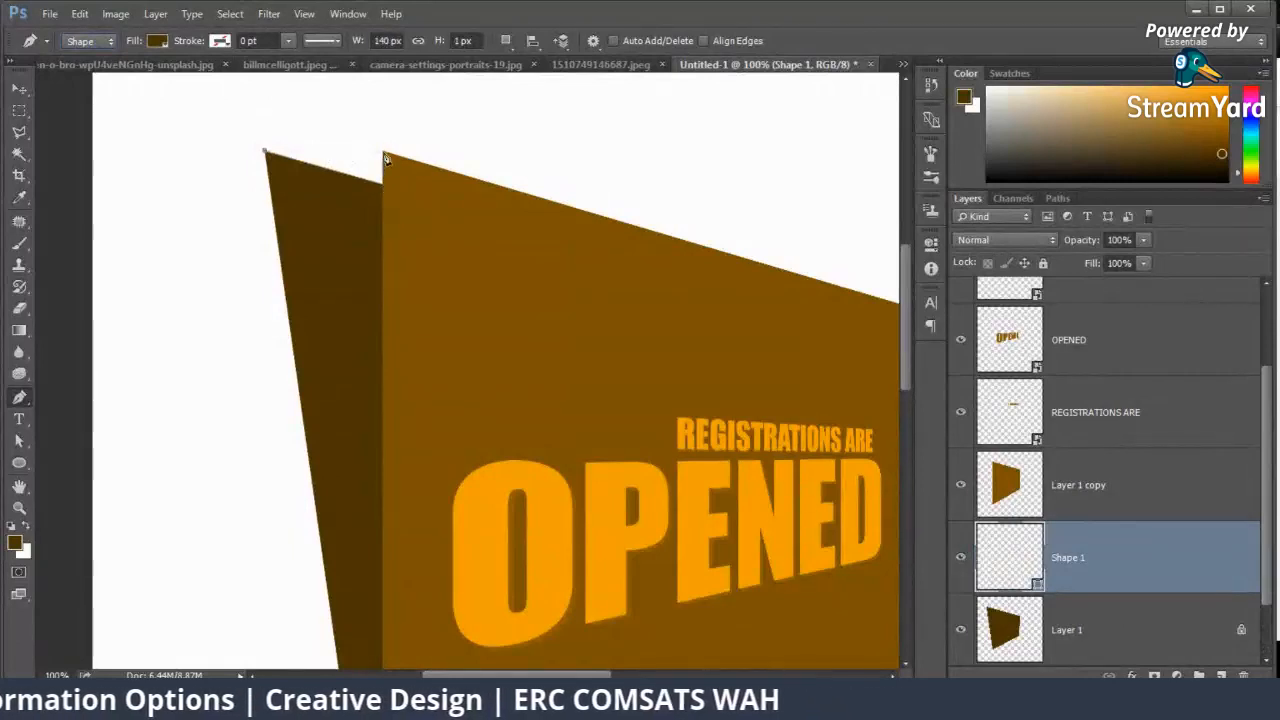
click(386, 193)
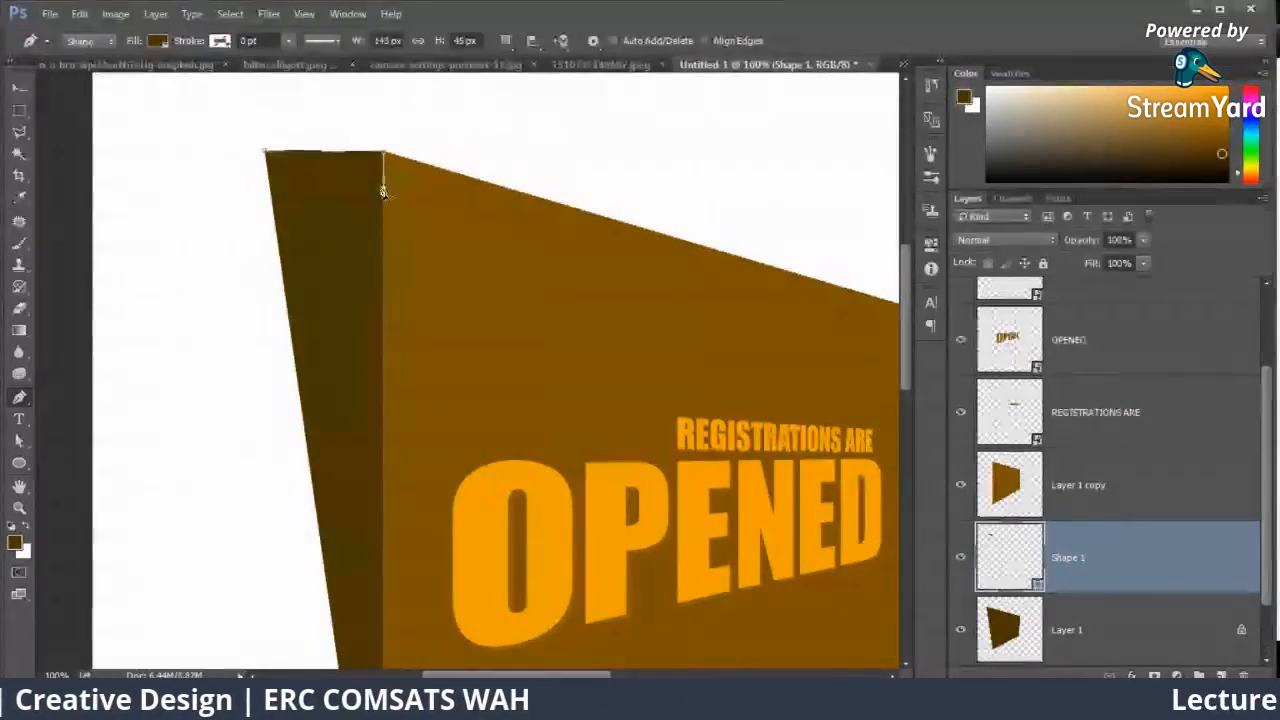
click(21, 90)
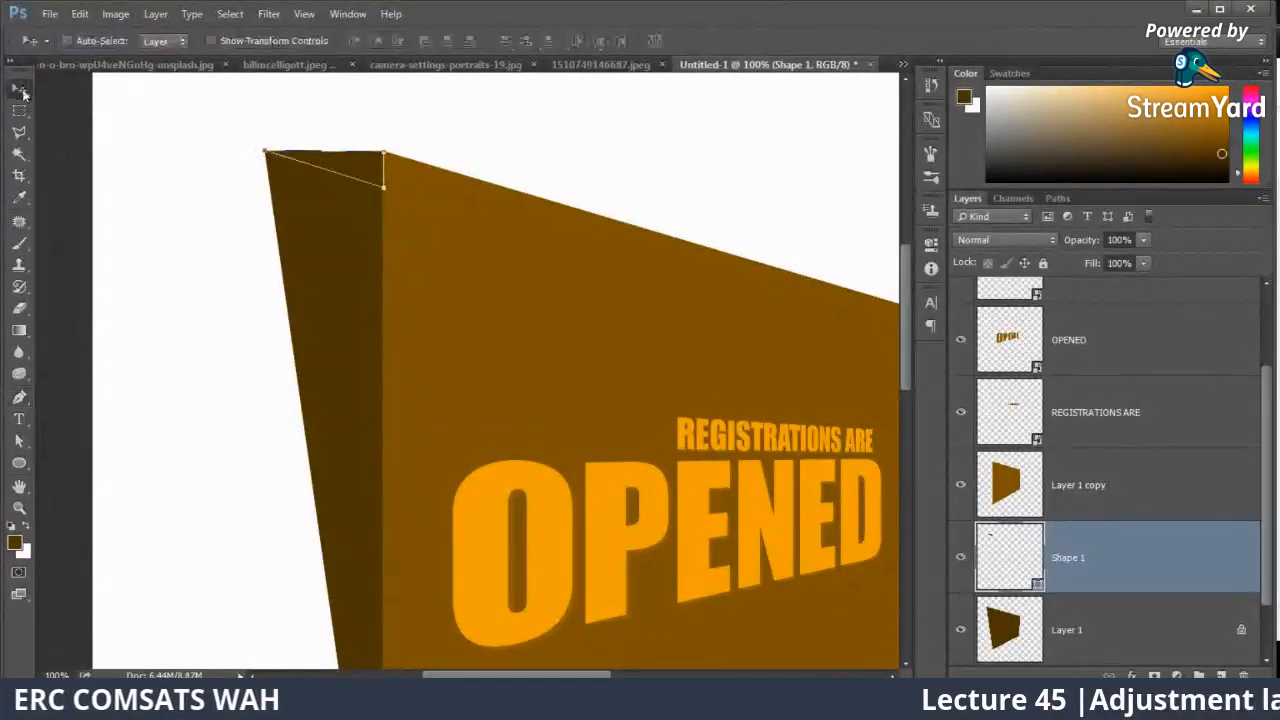
Step: Fill the triangular Shape 1 with a darker brown than the side face
click(14, 542)
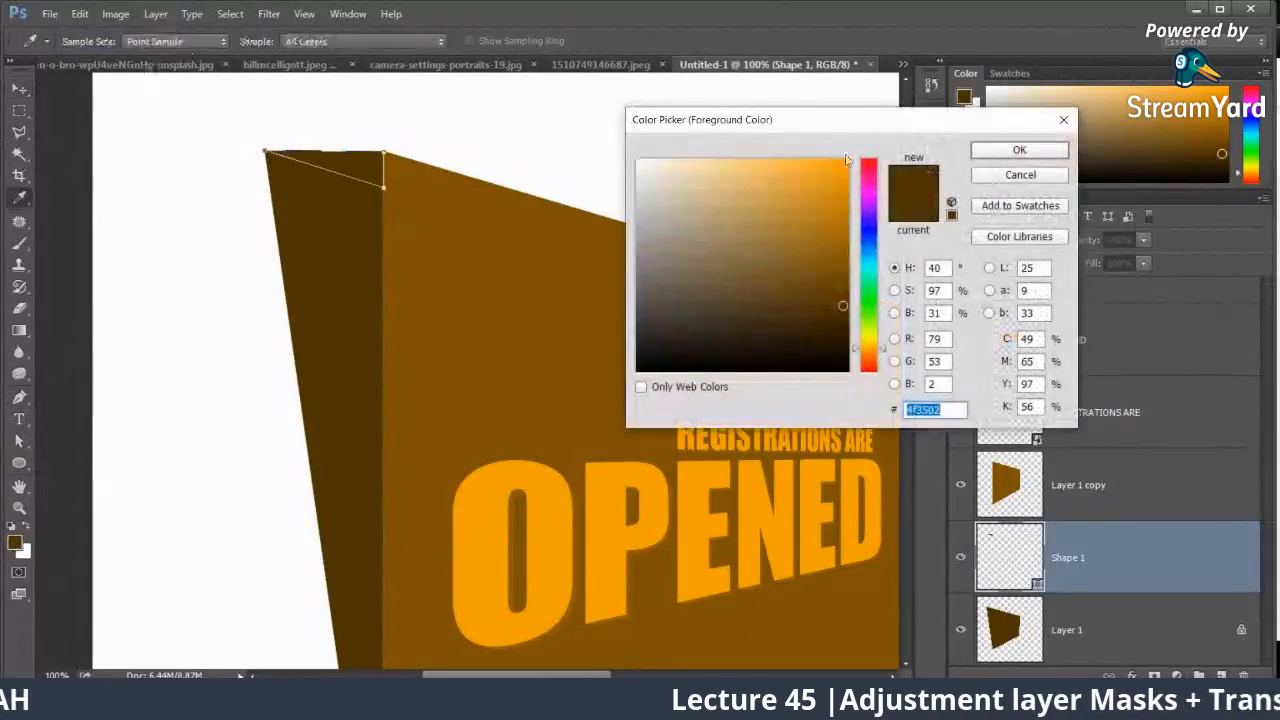
click(1002, 177)
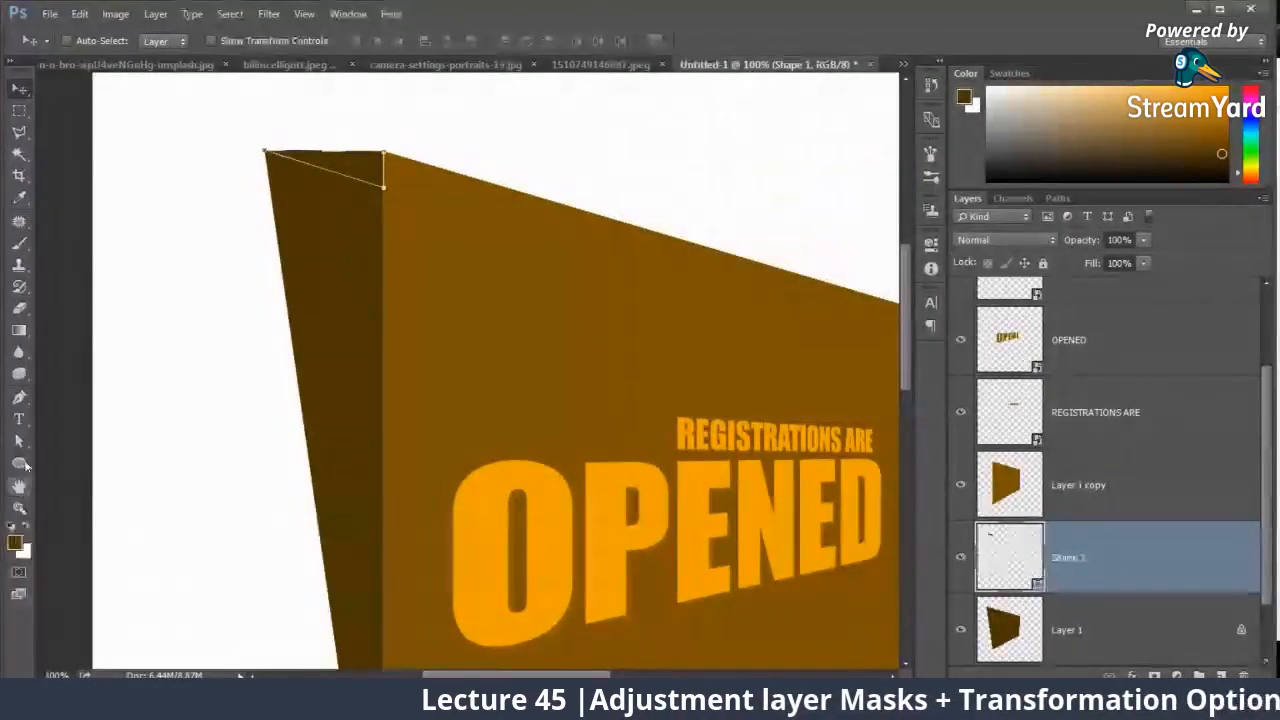
click(19, 462)
click(157, 41)
click(239, 74)
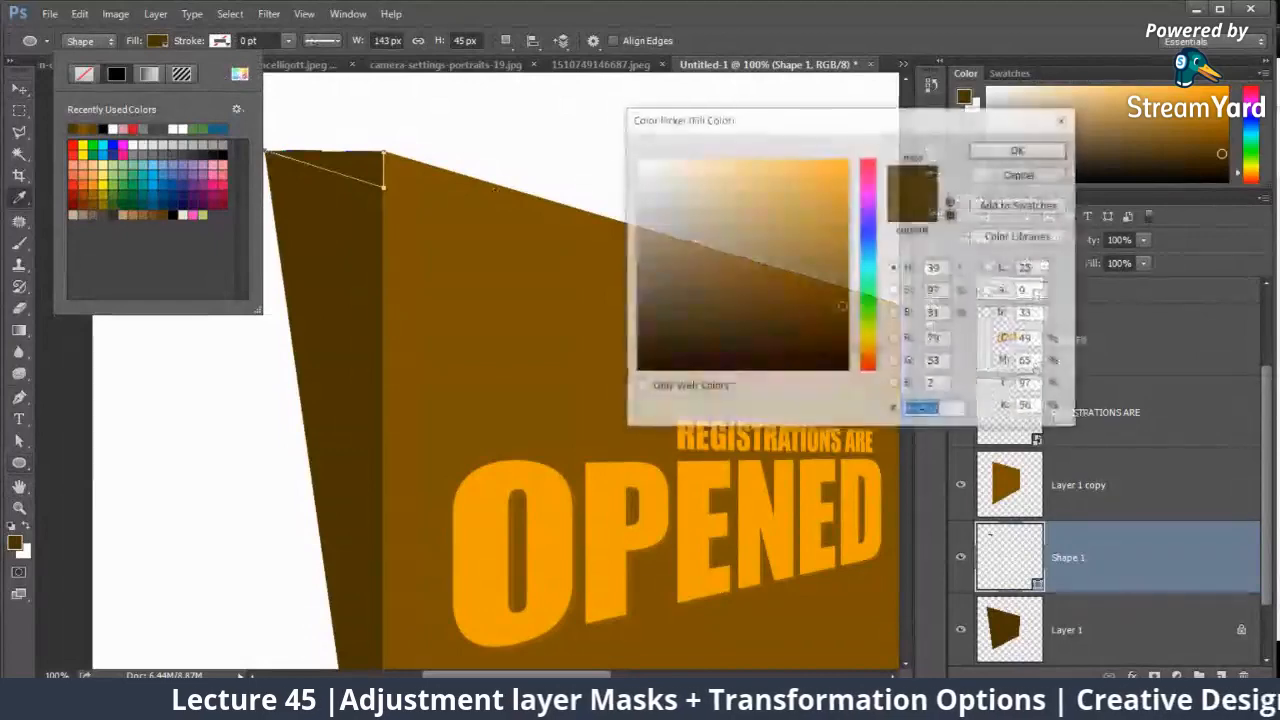
click(849, 325)
click(1019, 150)
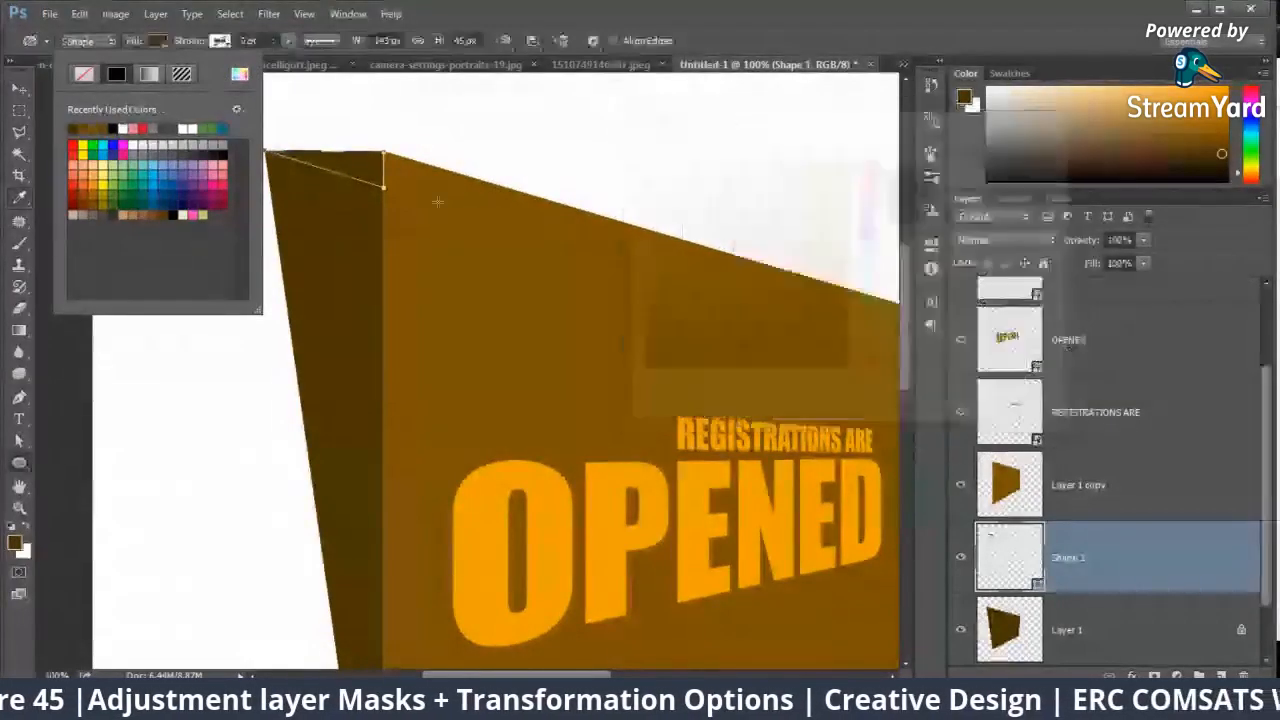
click(19, 88)
Step: Transform and distort Shape 1 so its upper corners meet the corners of the side face and front panel, and apply it
key(ctrl+0)
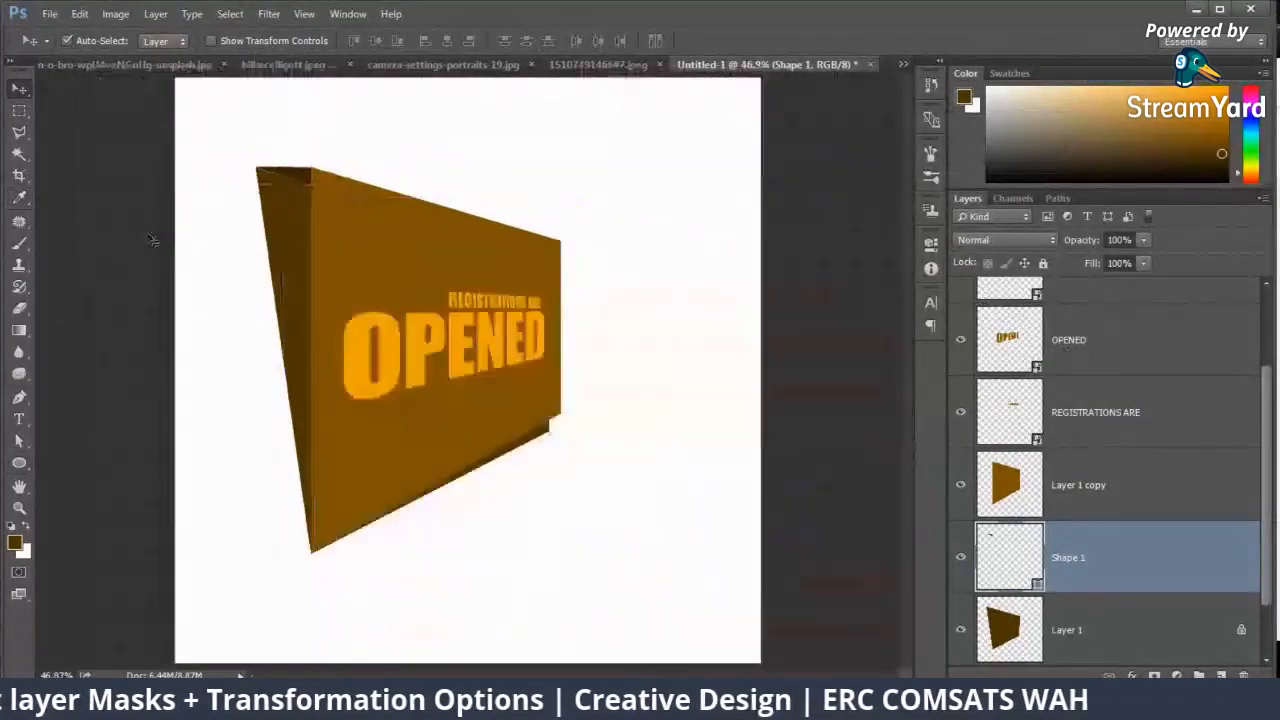
key(ctrl+minus)
key(ctrl+minus)
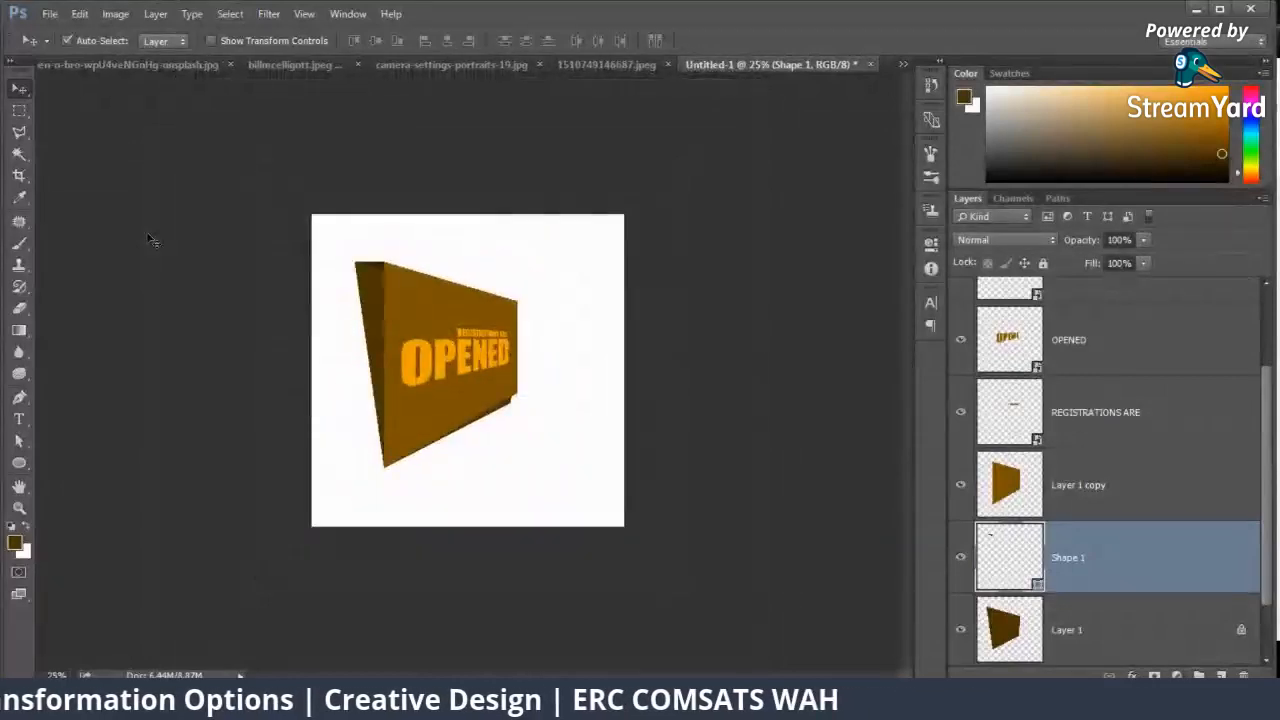
key(ctrl+plus)
key(ctrl+plus)
key(ctrl+plus)
drag(374, 206, 703, 446)
key(ctrl+plus)
key(ctrl+plus)
key(ctrl+plus)
key(ctrl+plus)
drag(728, 236, 138, 378)
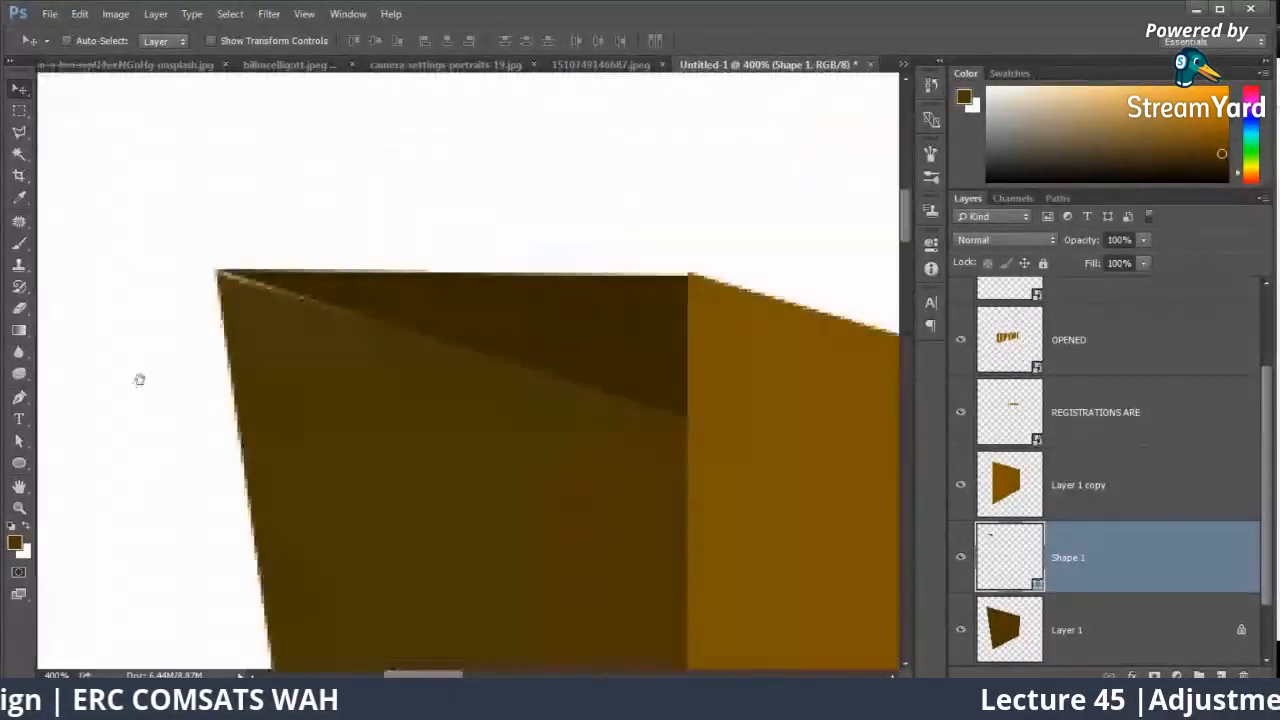
key(ctrl+t)
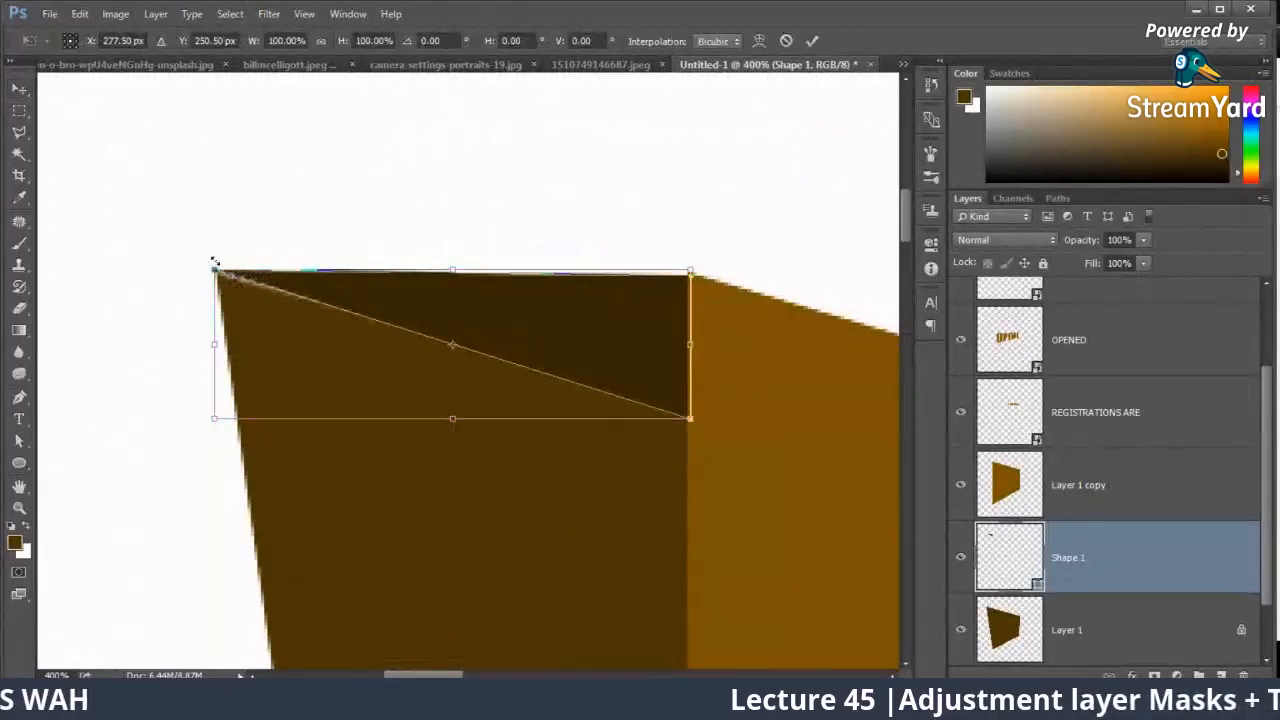
drag(214, 263, 215, 267)
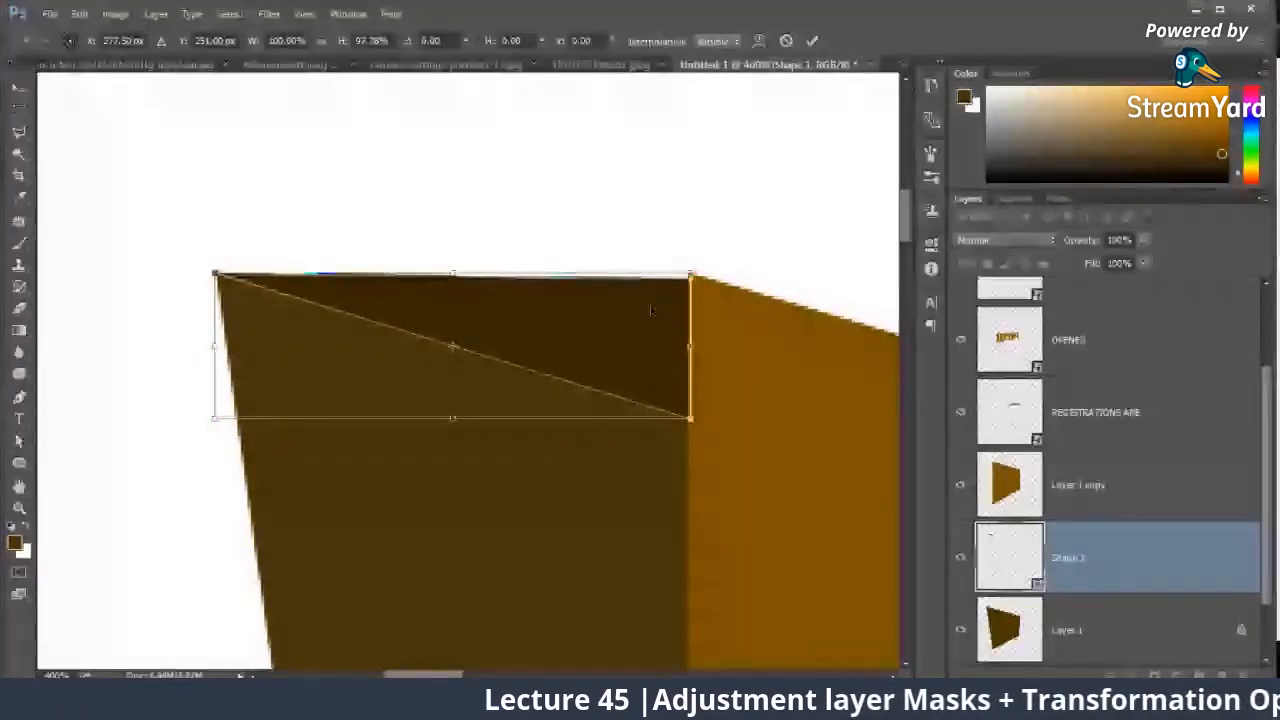
right_click(656, 290)
click(705, 385)
drag(690, 273, 688, 270)
key(Return)
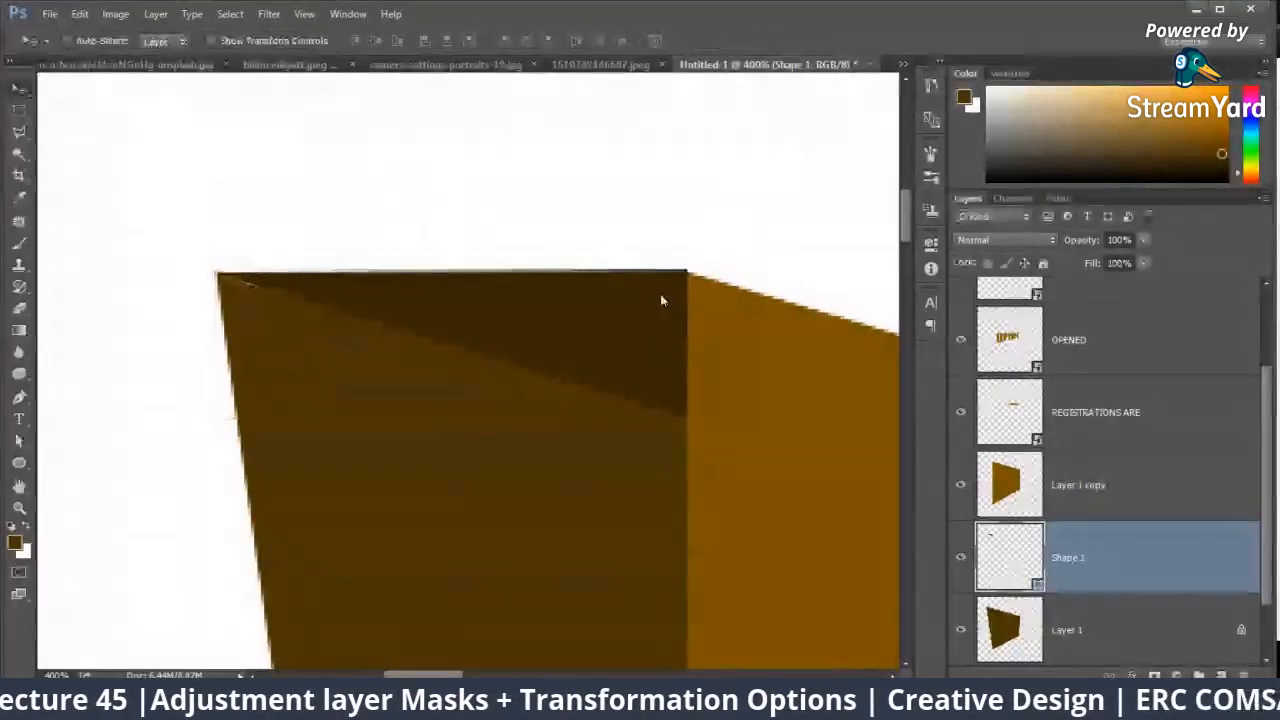
Step: Add a layer mask to Layer 1 and paint it black along the front panel's lower edge to hide the protruding dark part
key(ctrl+0)
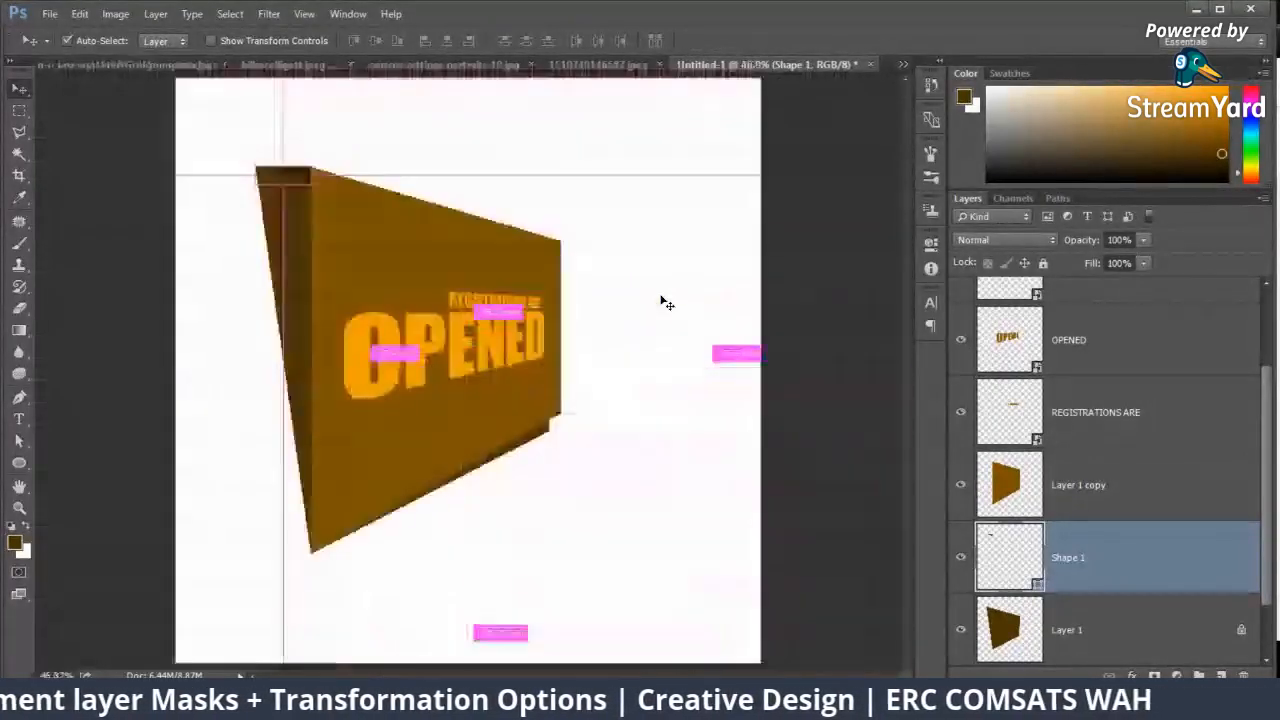
key(alt+bracketleft)
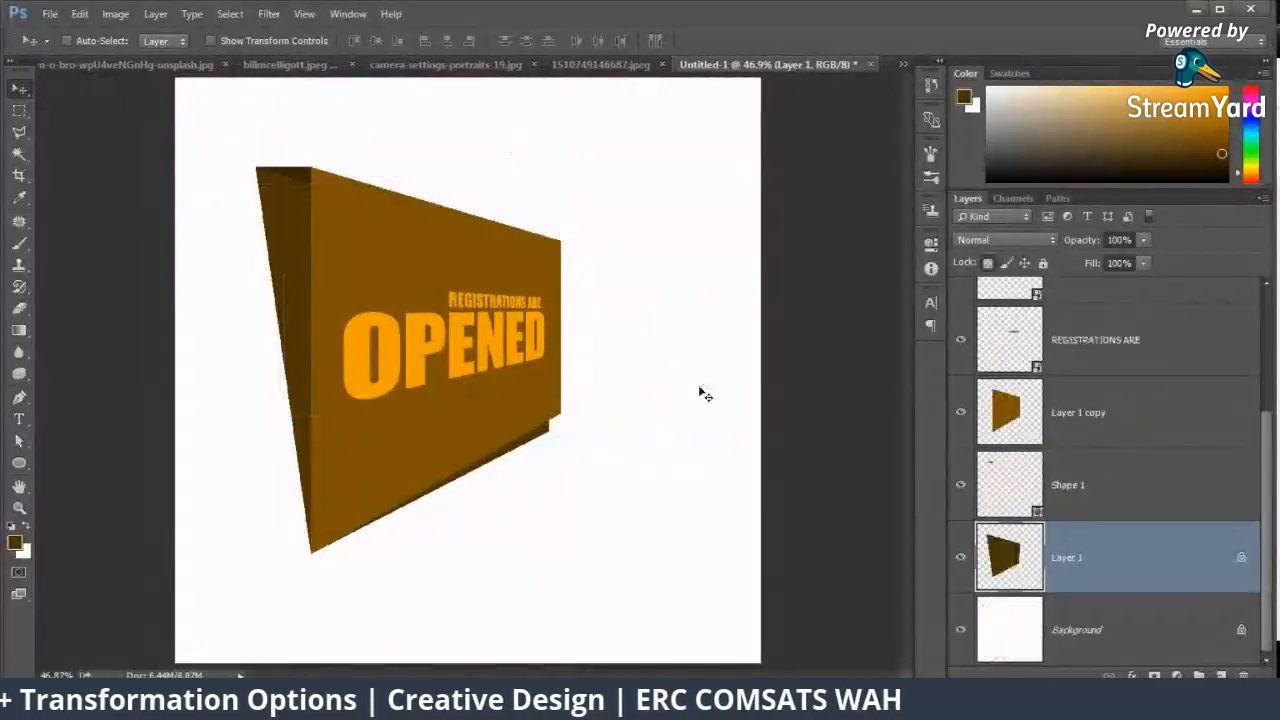
click(964, 564)
click(964, 564)
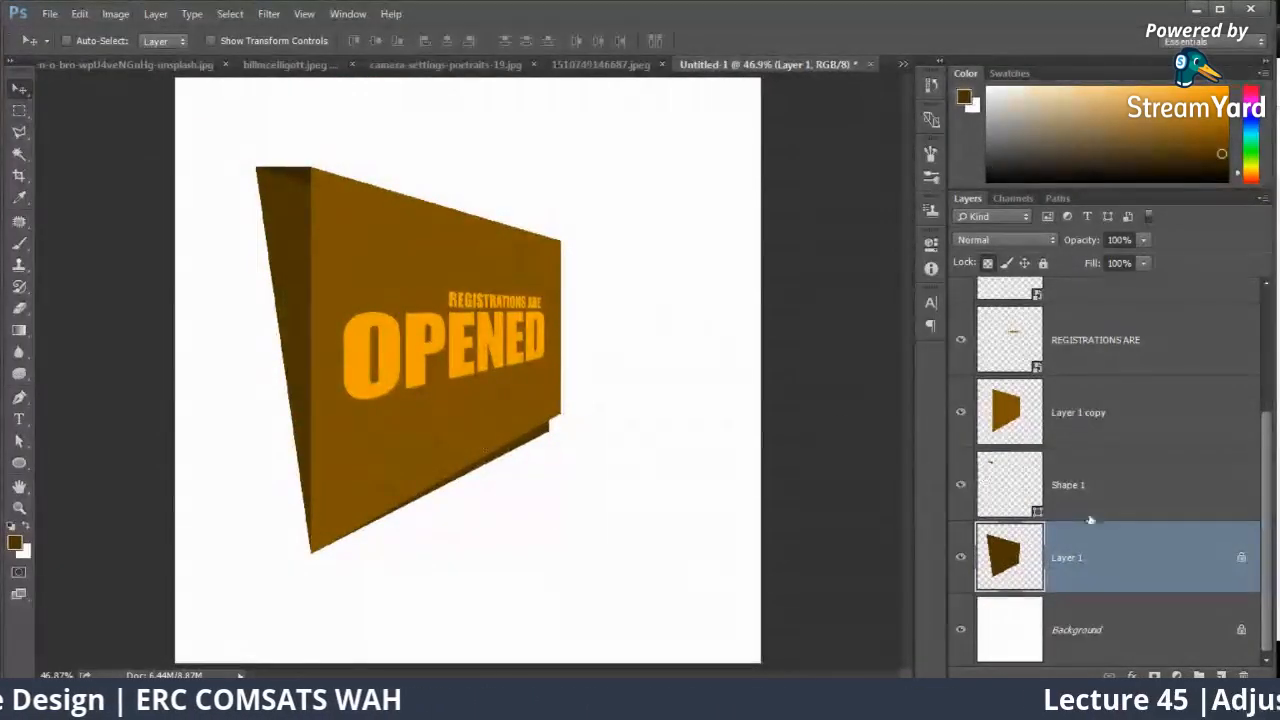
click(21, 242)
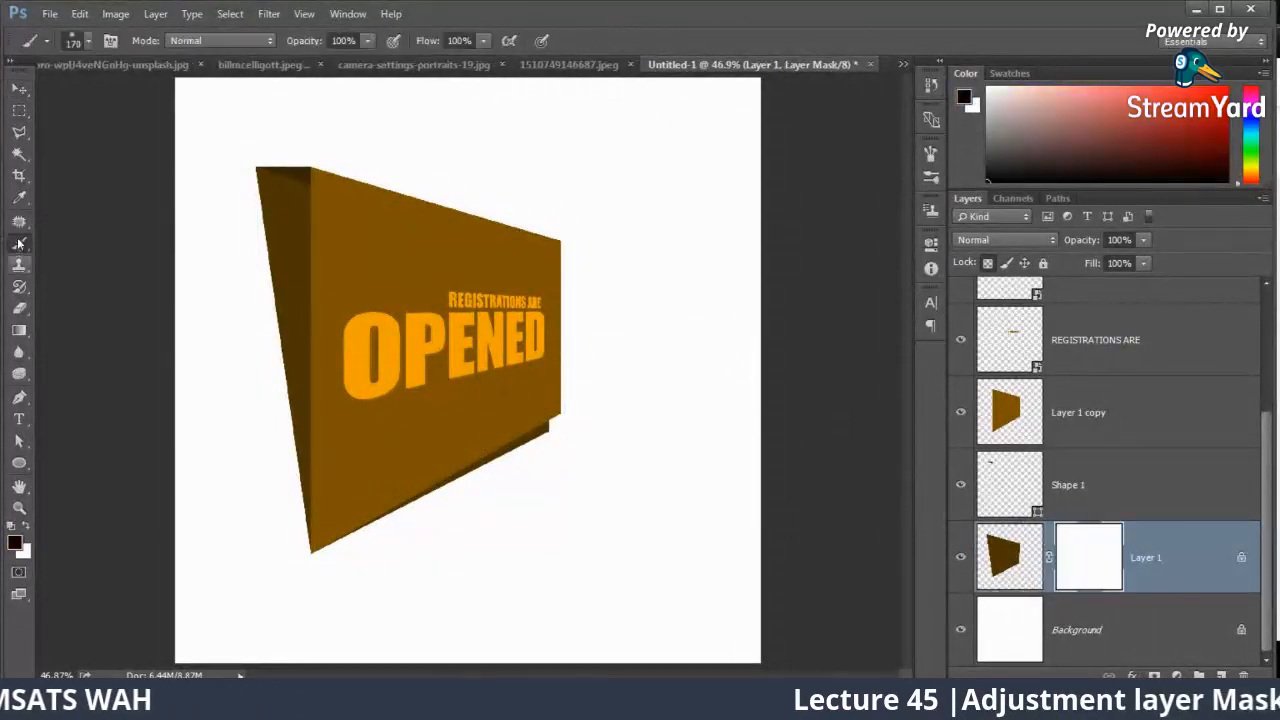
drag(423, 507, 450, 475)
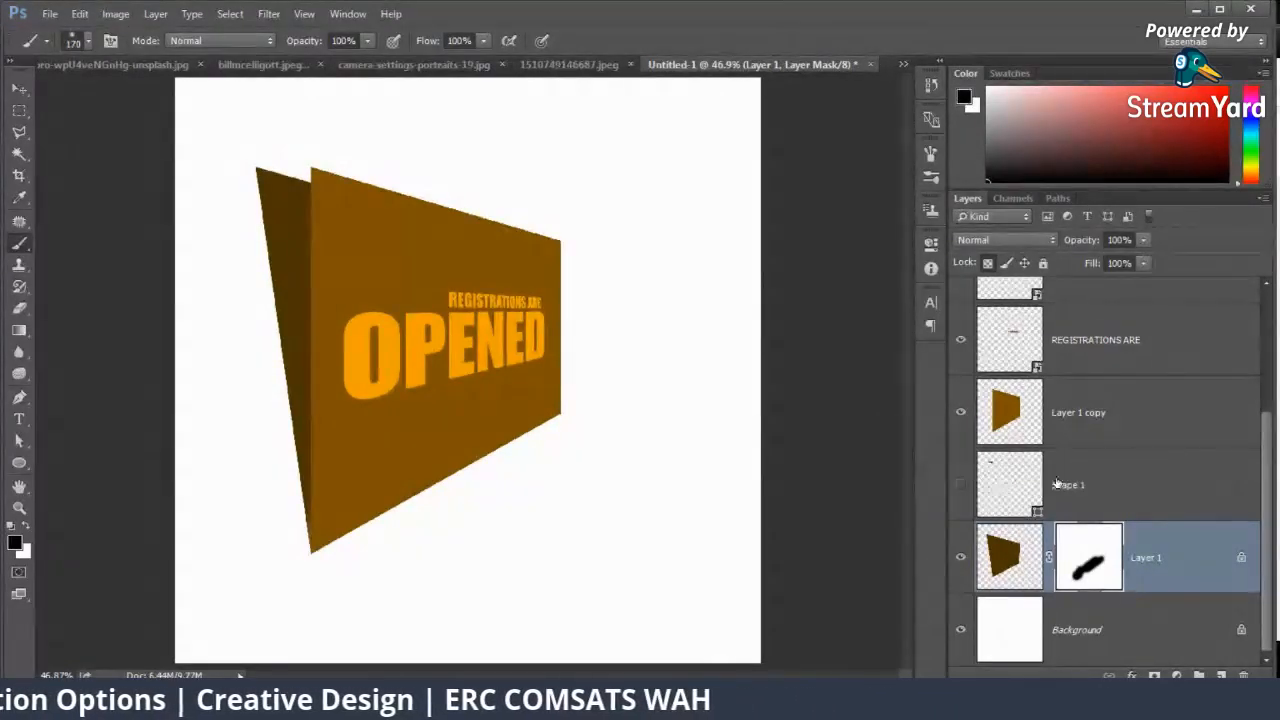
click(1018, 541)
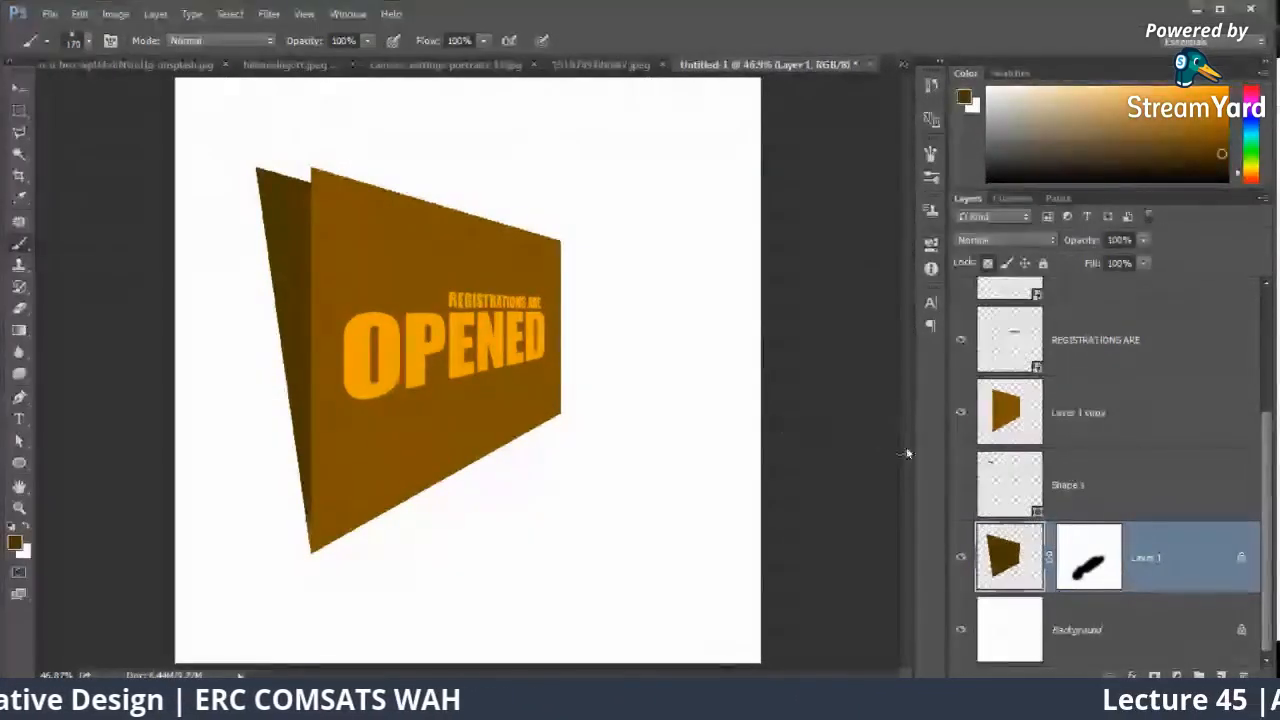
click(959, 485)
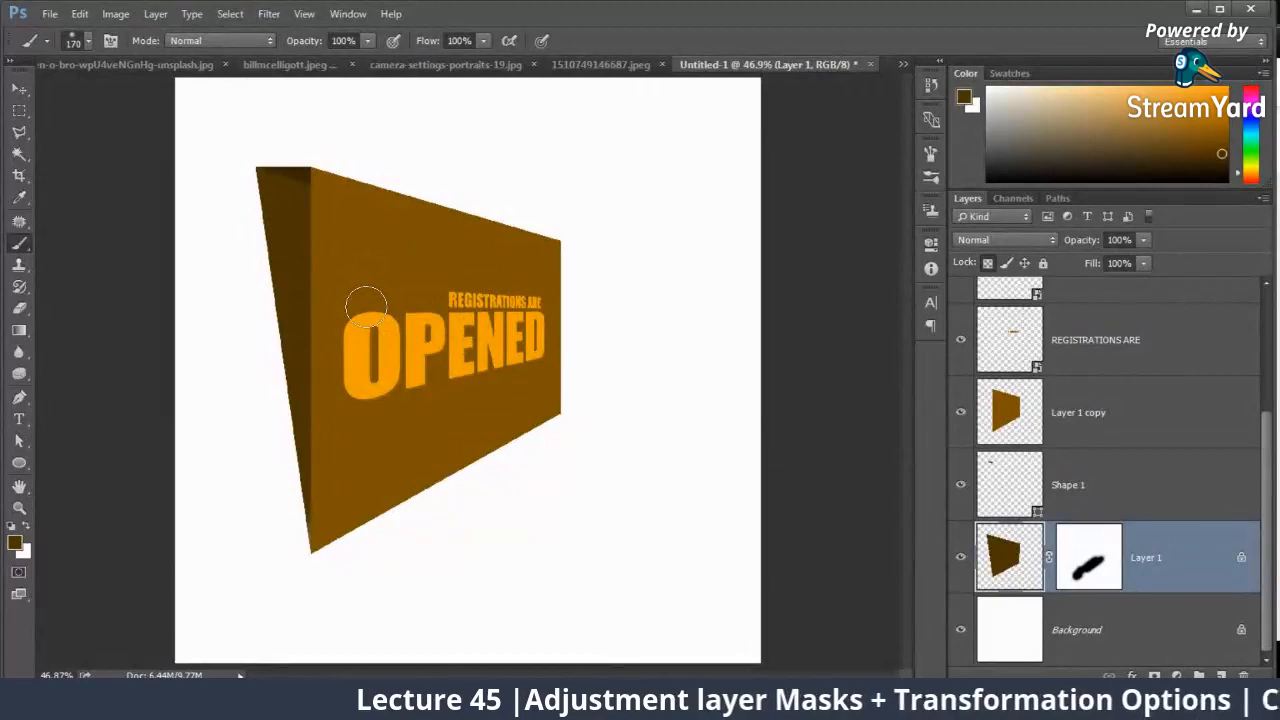
Step: Select all layers from OPENED copy down to Layer 1 and delete them, keeping only the Background
click(1106, 401)
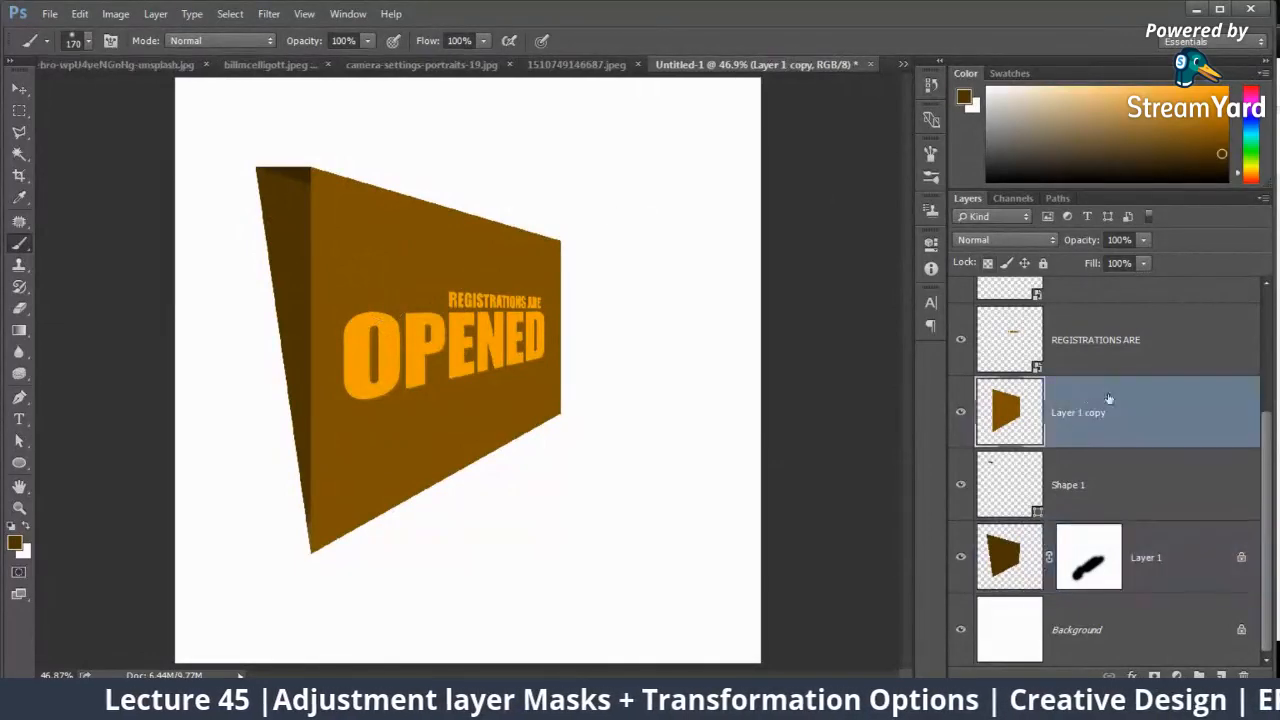
scroll(1122, 372, up, 3)
click(1134, 336)
scroll(1135, 336, down, 3)
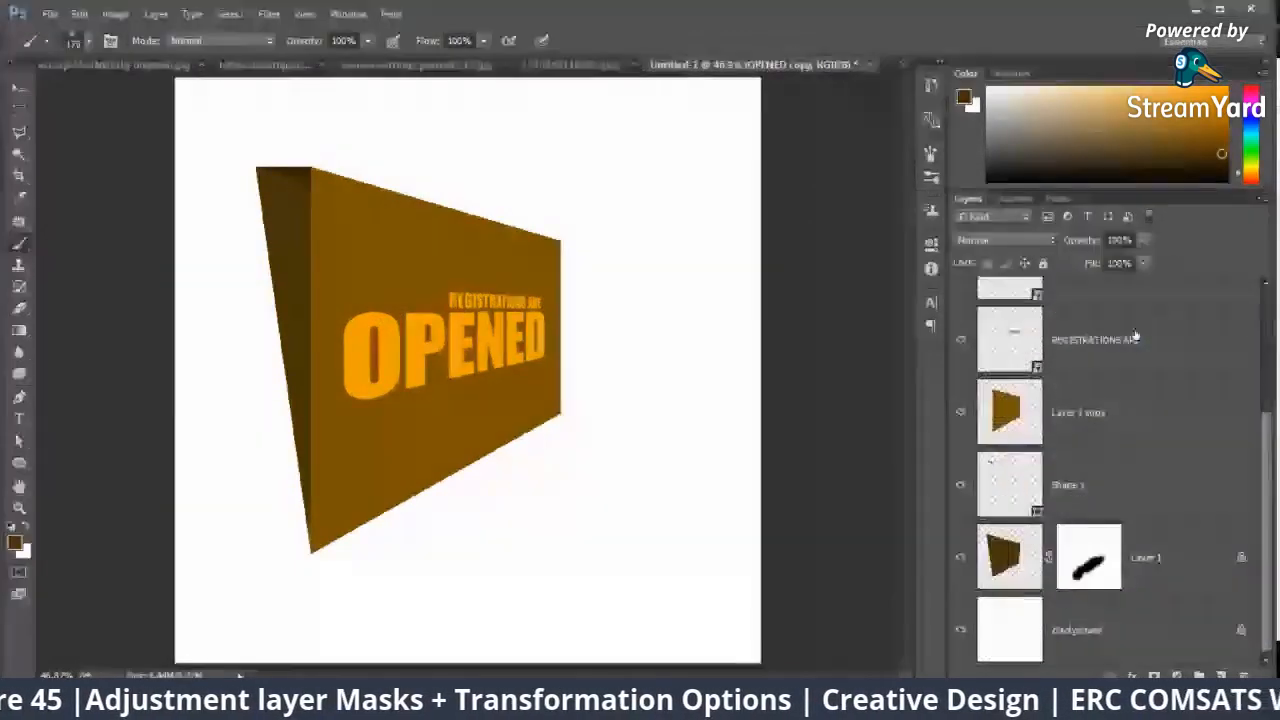
shift+click(1189, 534)
key(Delete)
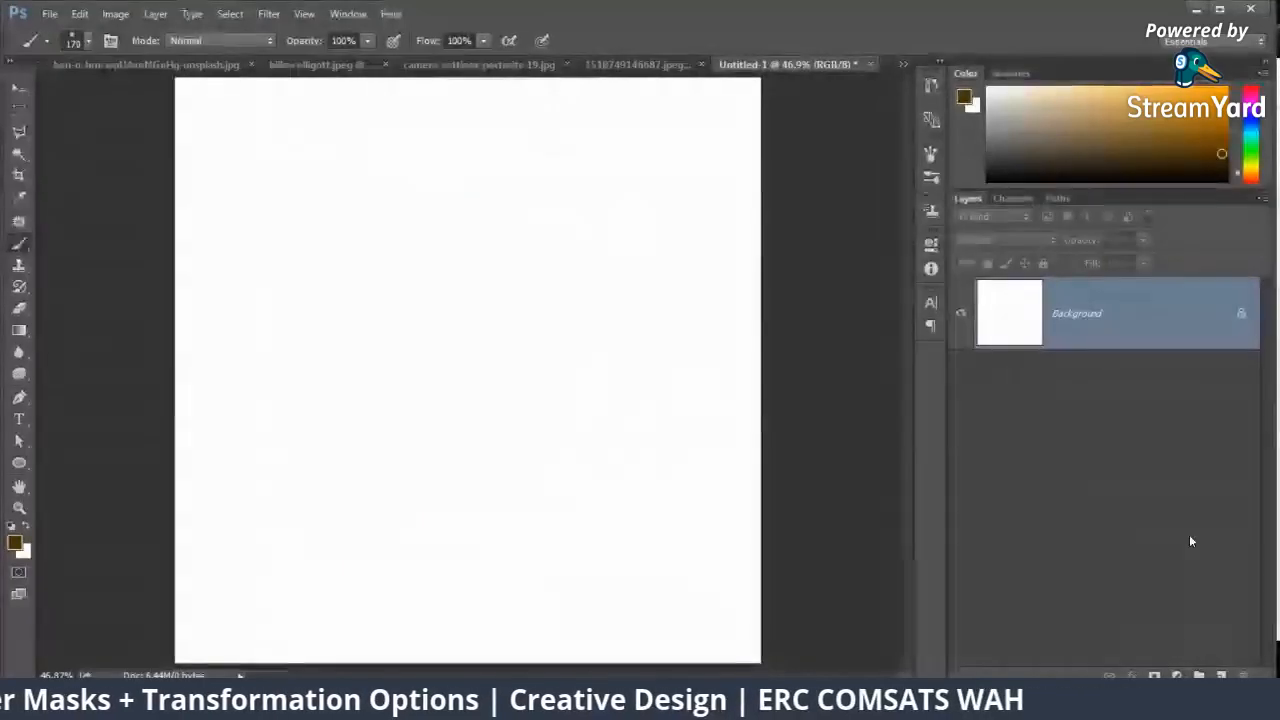
Step: Create a new blank document with the suggested settings and return to the Untitled-1 document
key(ctrl+n)
key(Return)
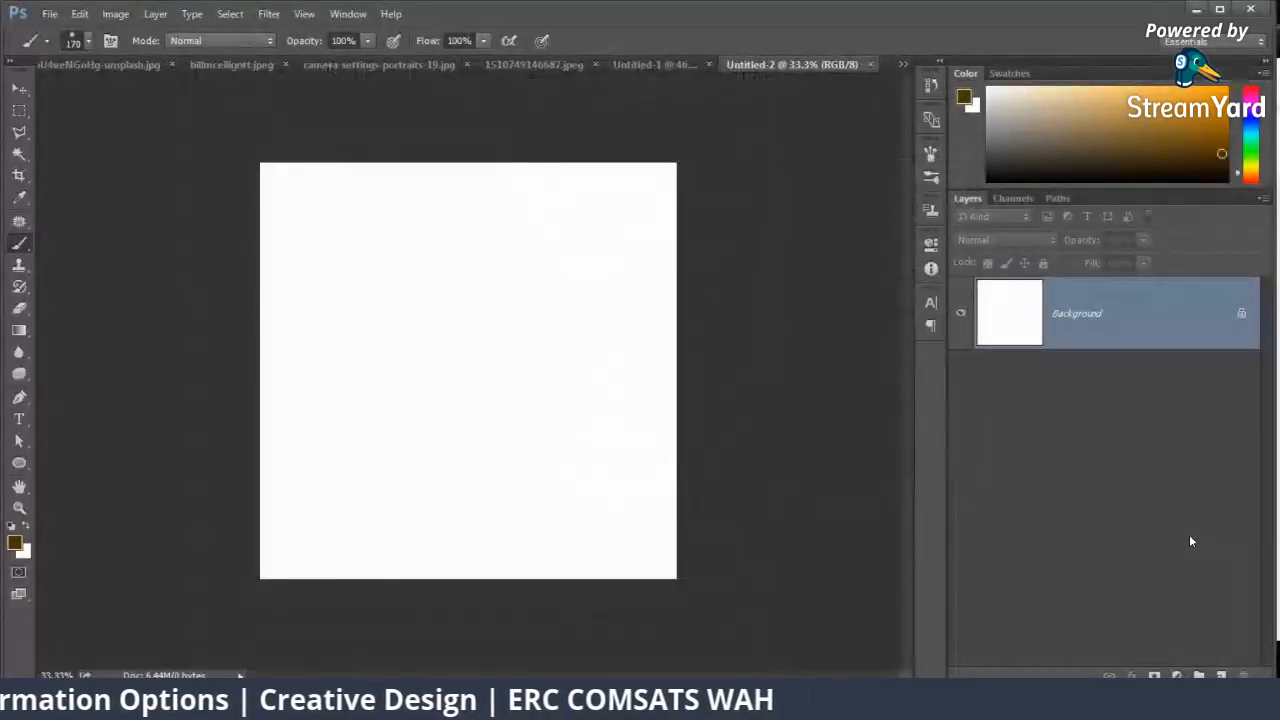
click(704, 63)
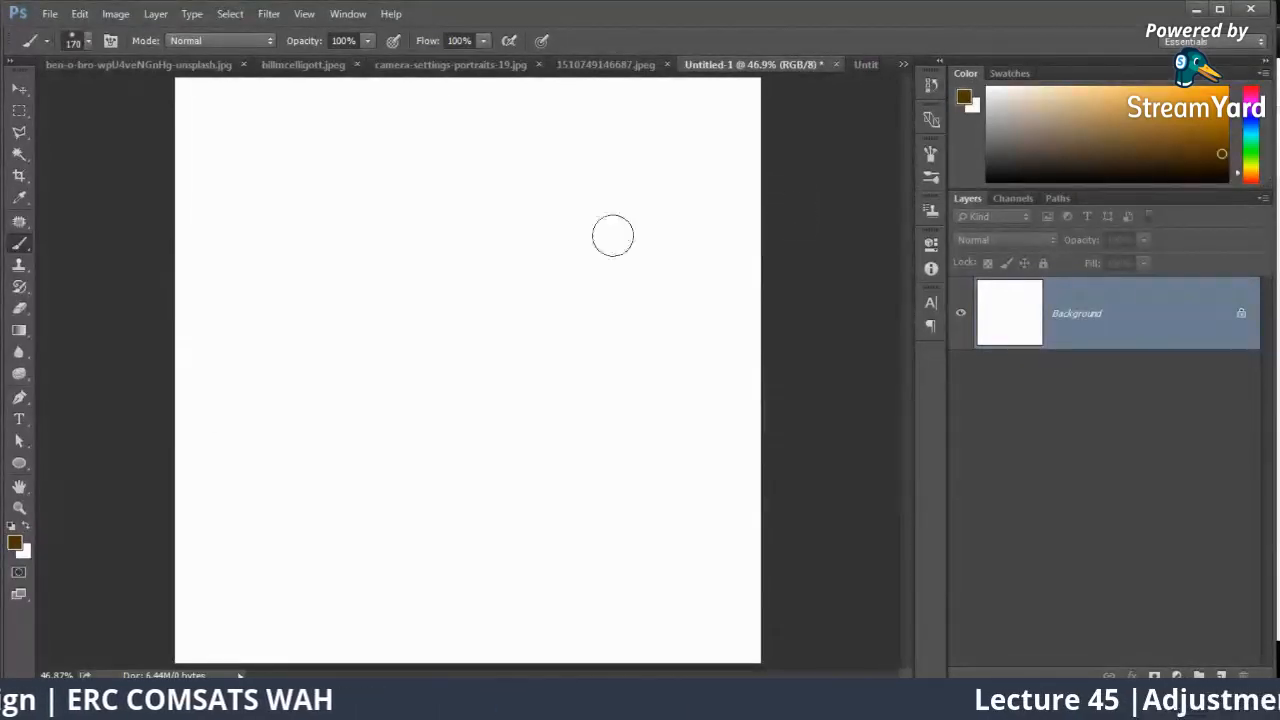
Step: Switch to the web browser, search Google Images for "perspective flyer" and close the Facebook tab
mouse_move(130, 698)
click(122, 650)
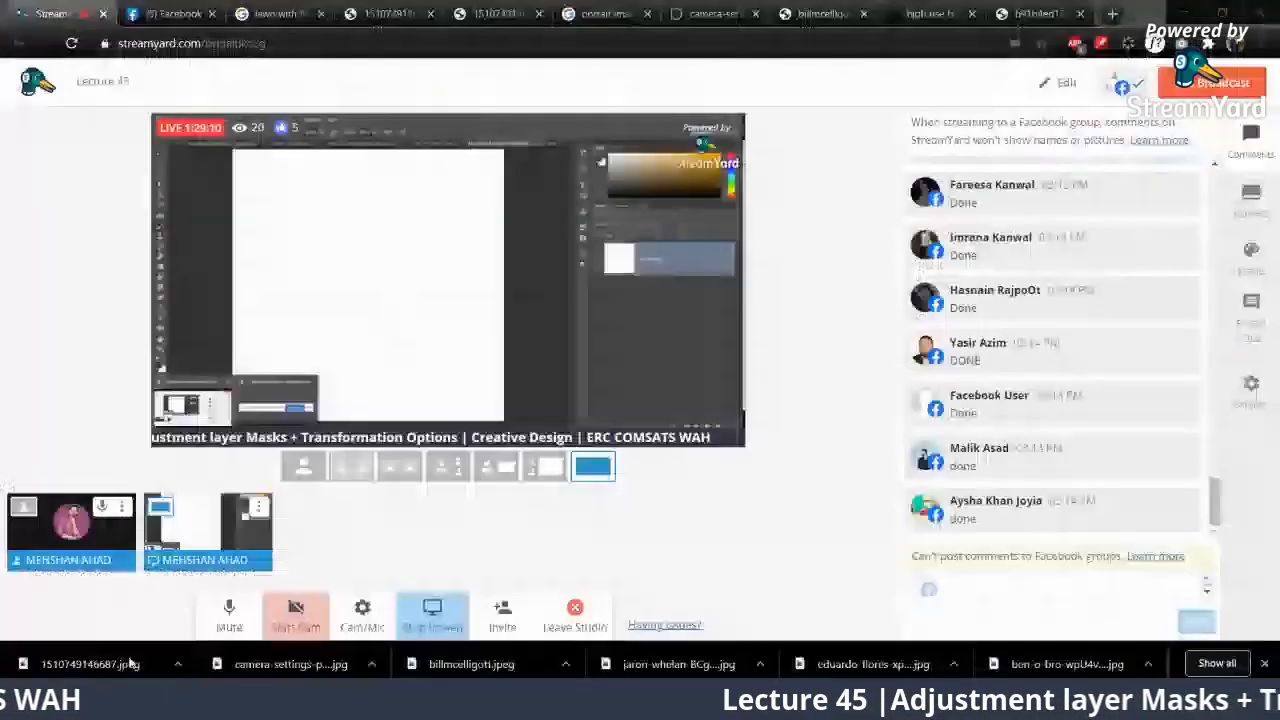
click(712, 13)
click(820, 13)
click(768, 44)
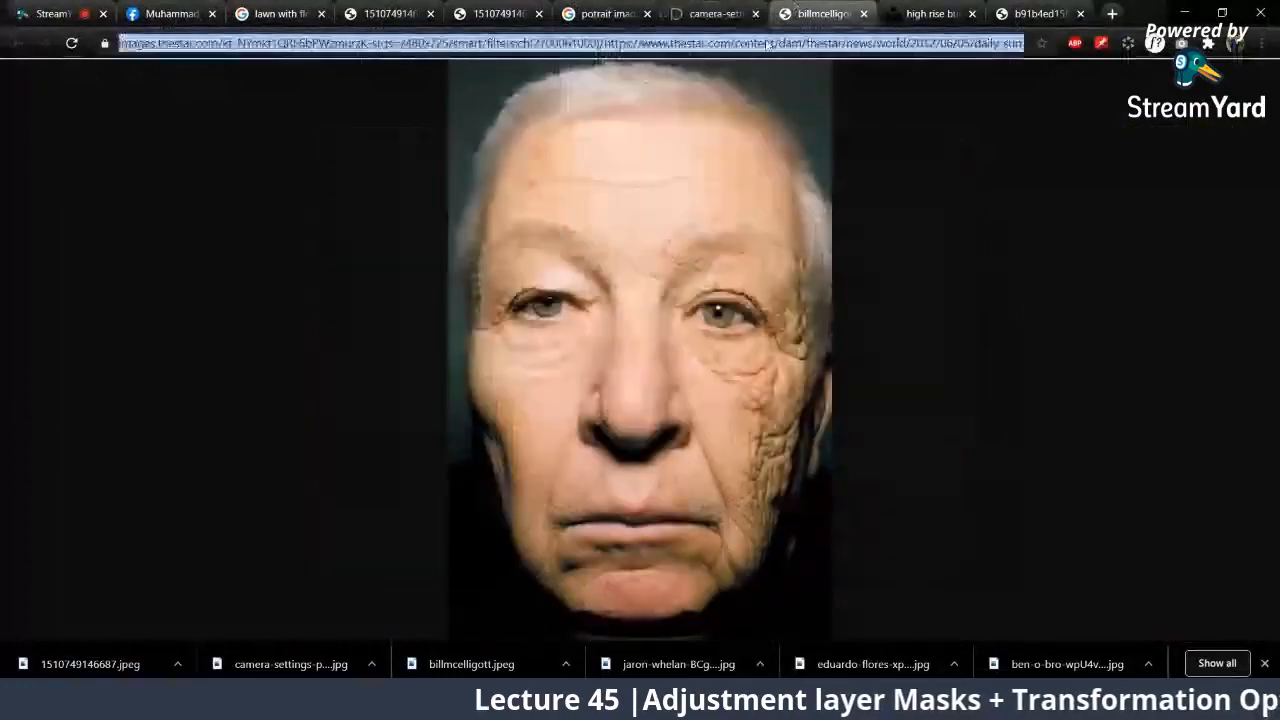
text([ers)
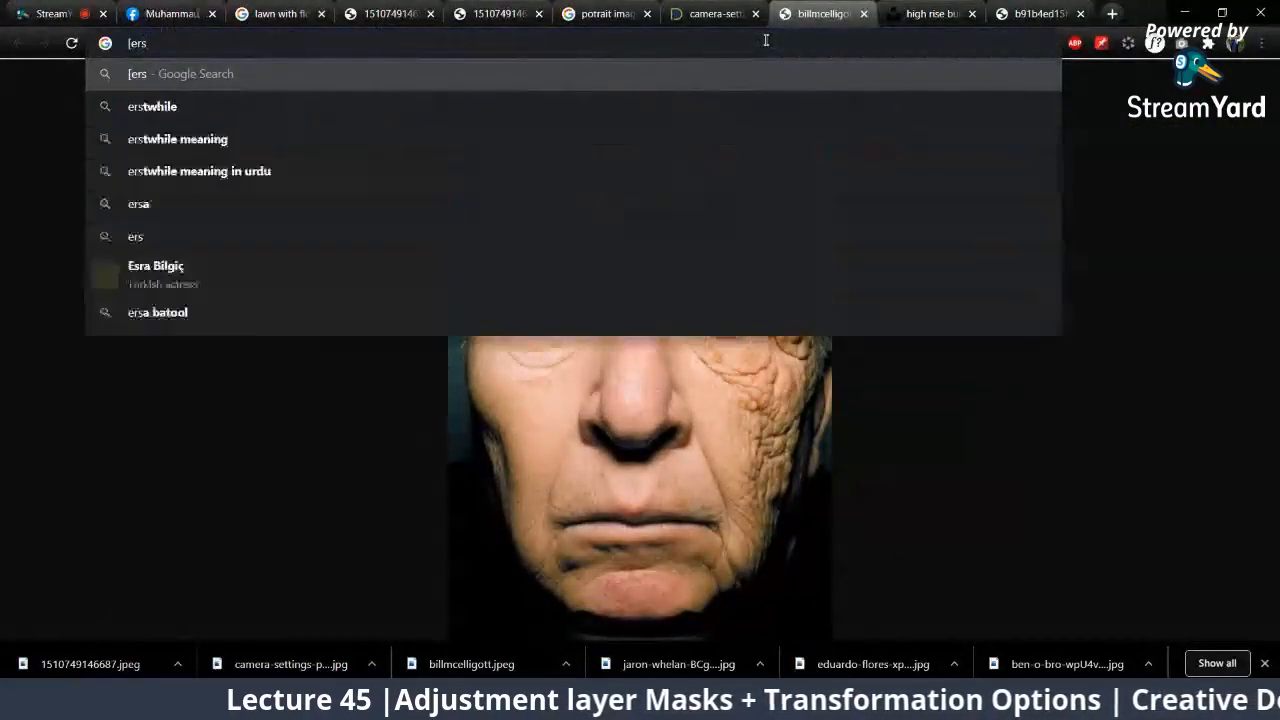
text(per)
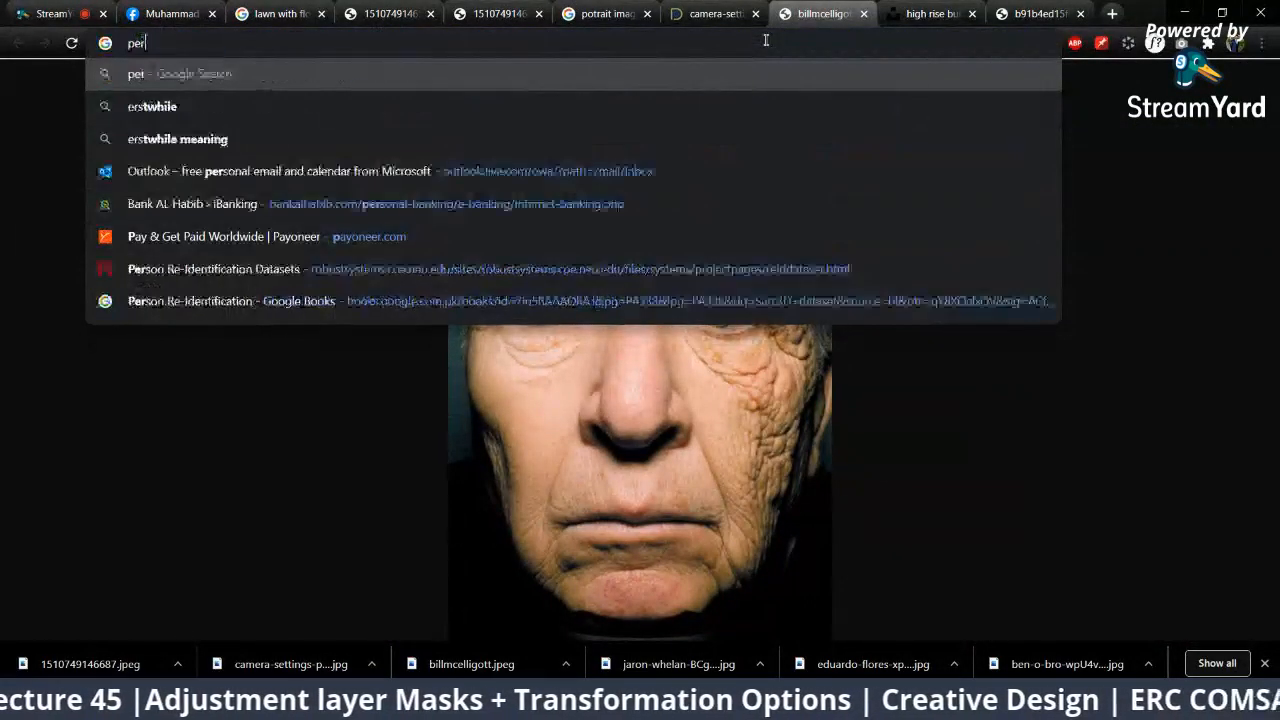
text(spective fl)
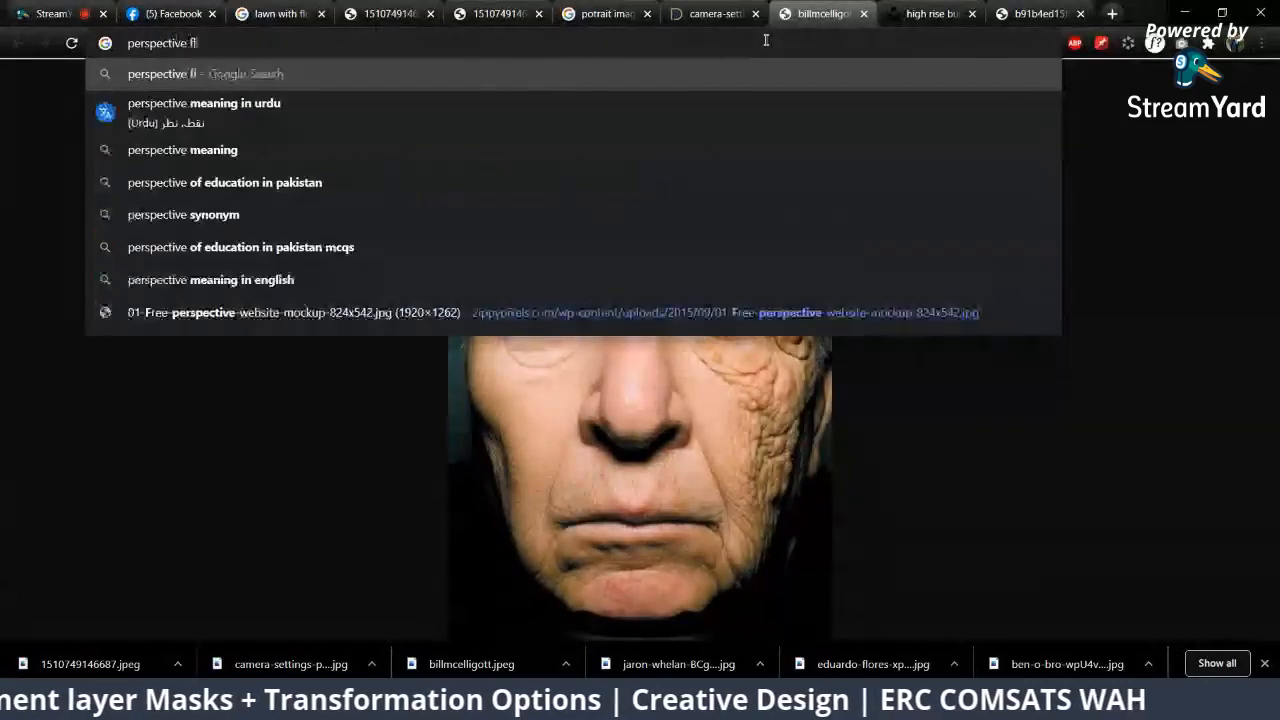
key(Return)
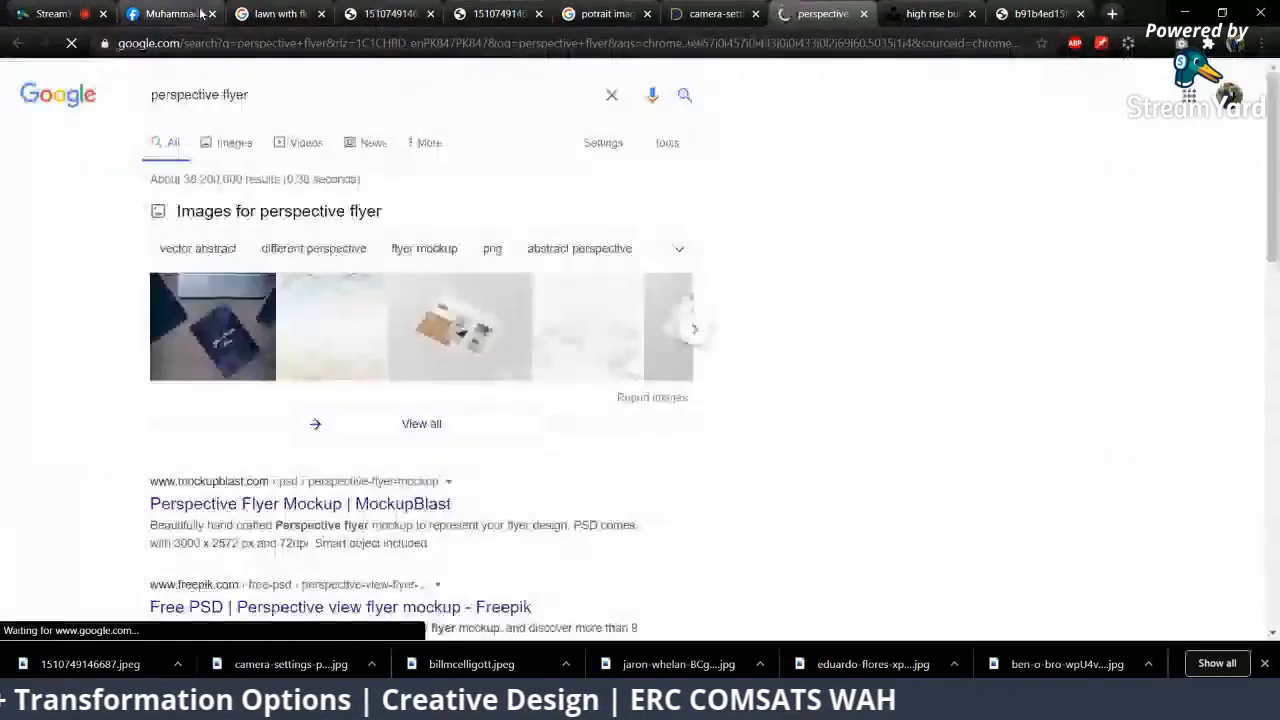
click(210, 14)
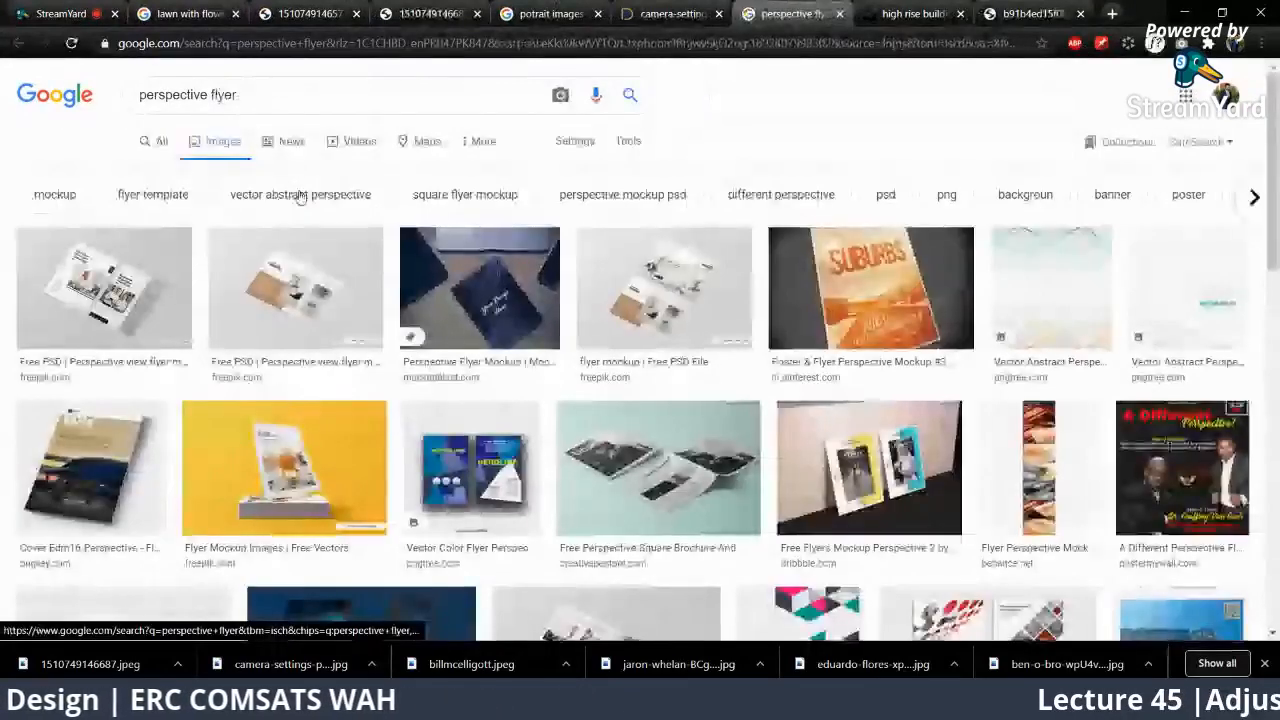
Step: Look through the perspective flyer image results for flyer and mockup examples, and switch back to Photoshop
scroll(300, 197, down, 5)
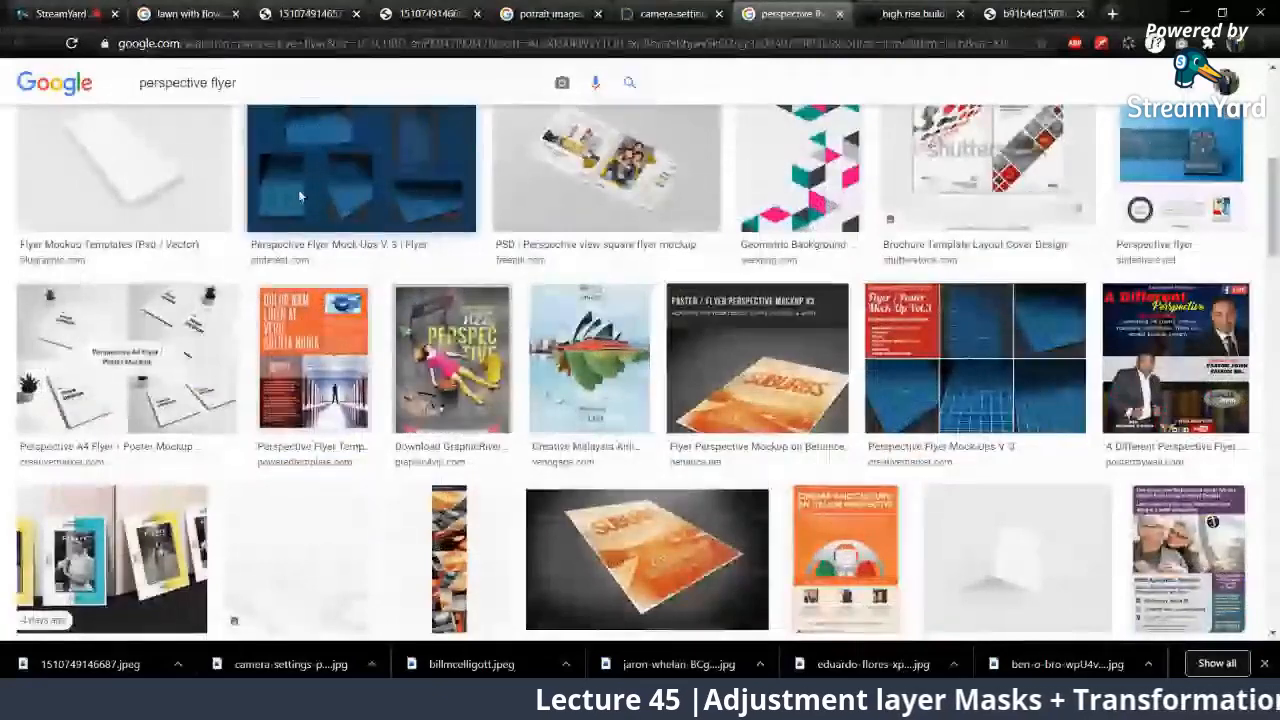
scroll(299, 196, down, 3)
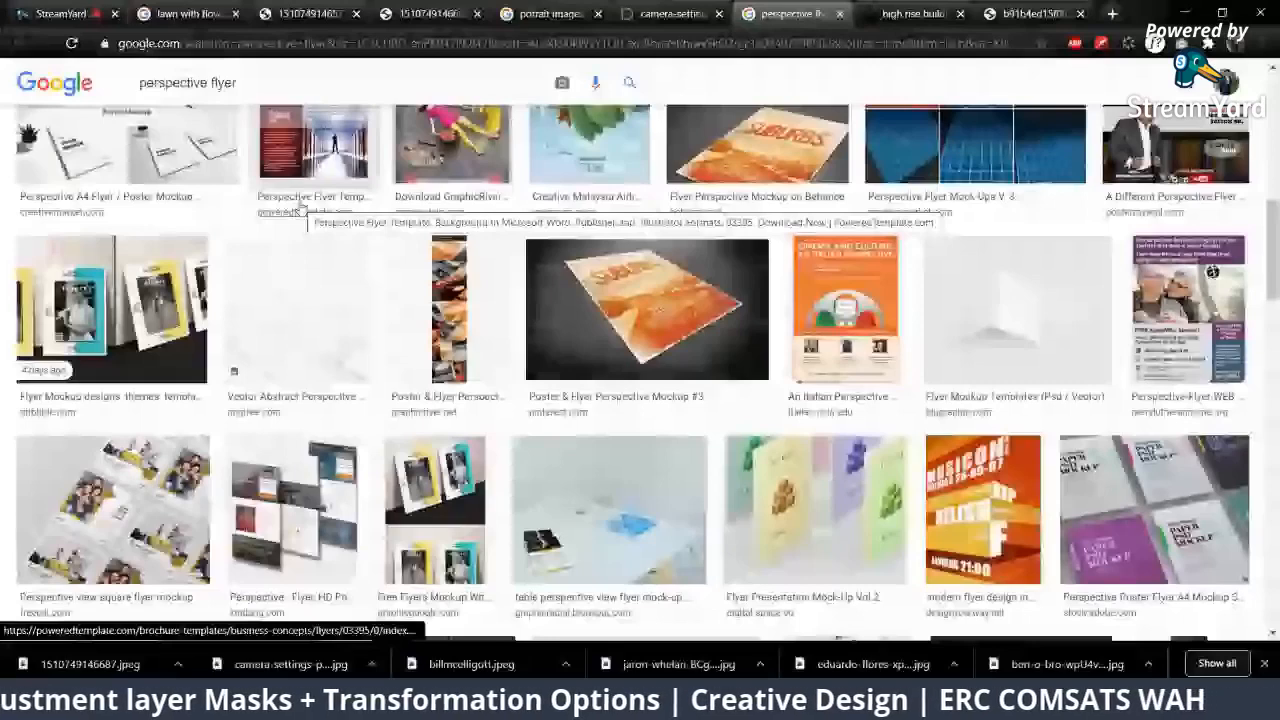
scroll(299, 207, down, 3)
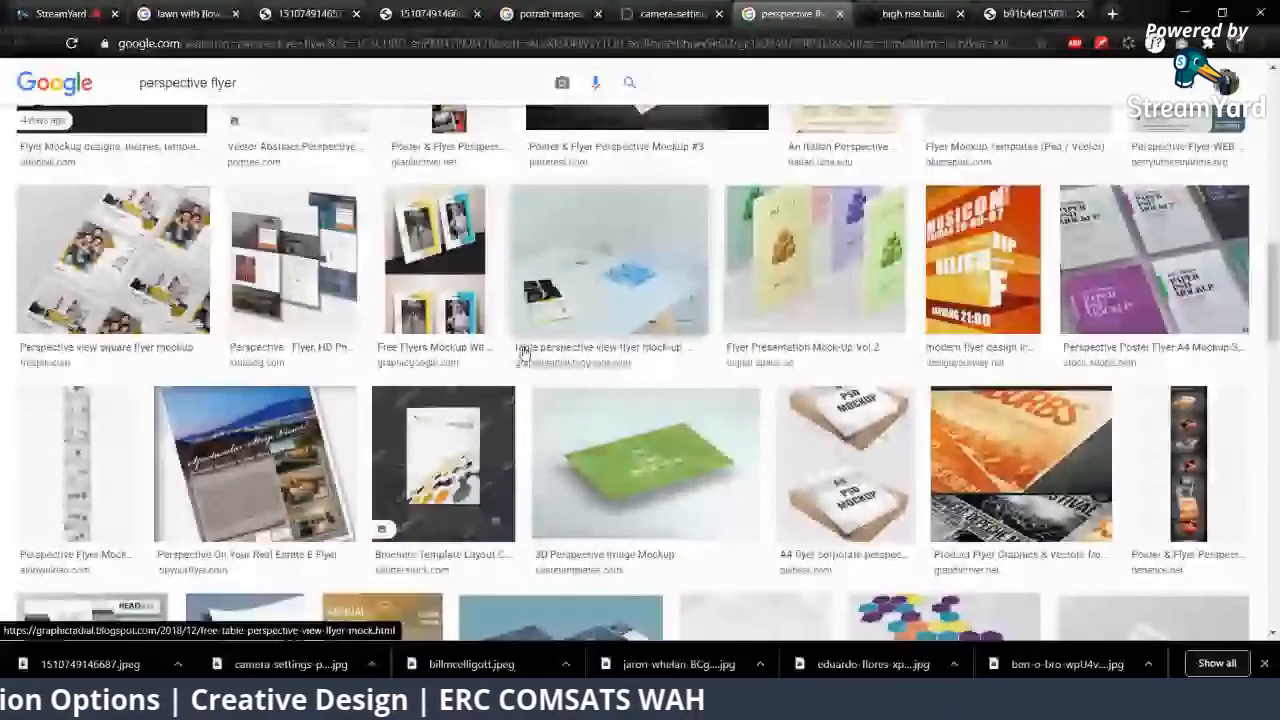
scroll(522, 352, down, 2)
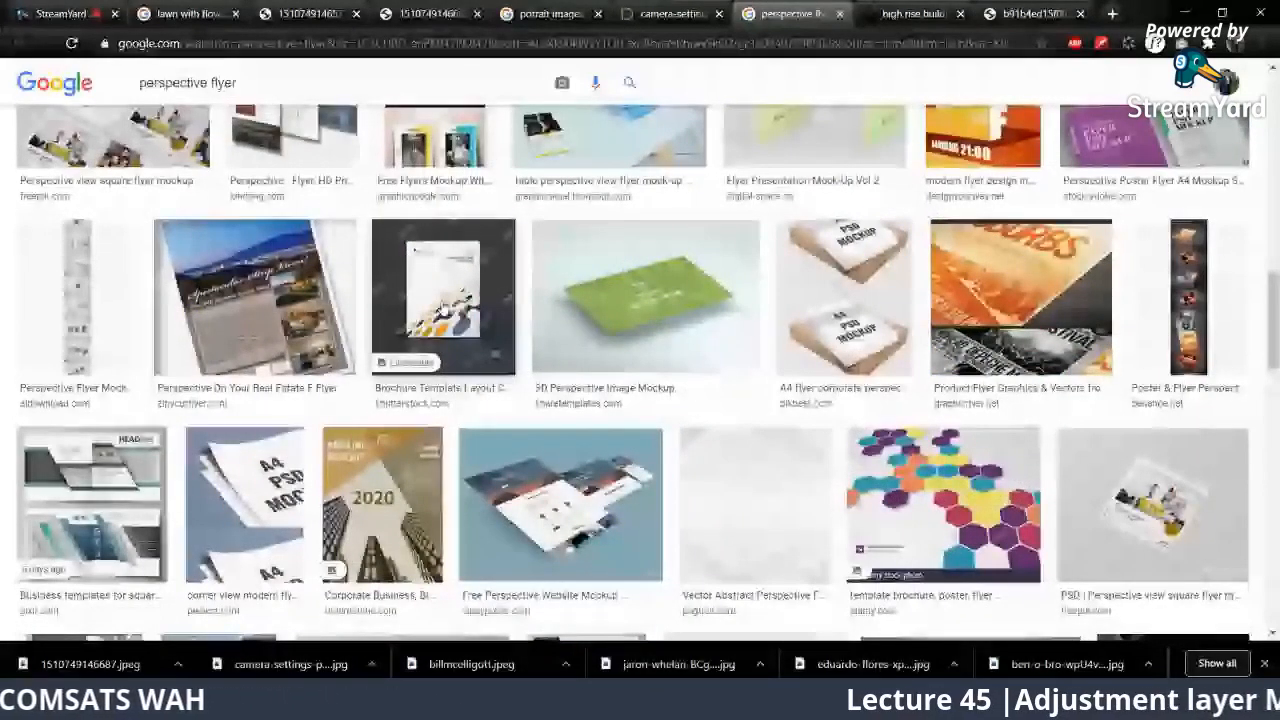
key(alt+Tab)
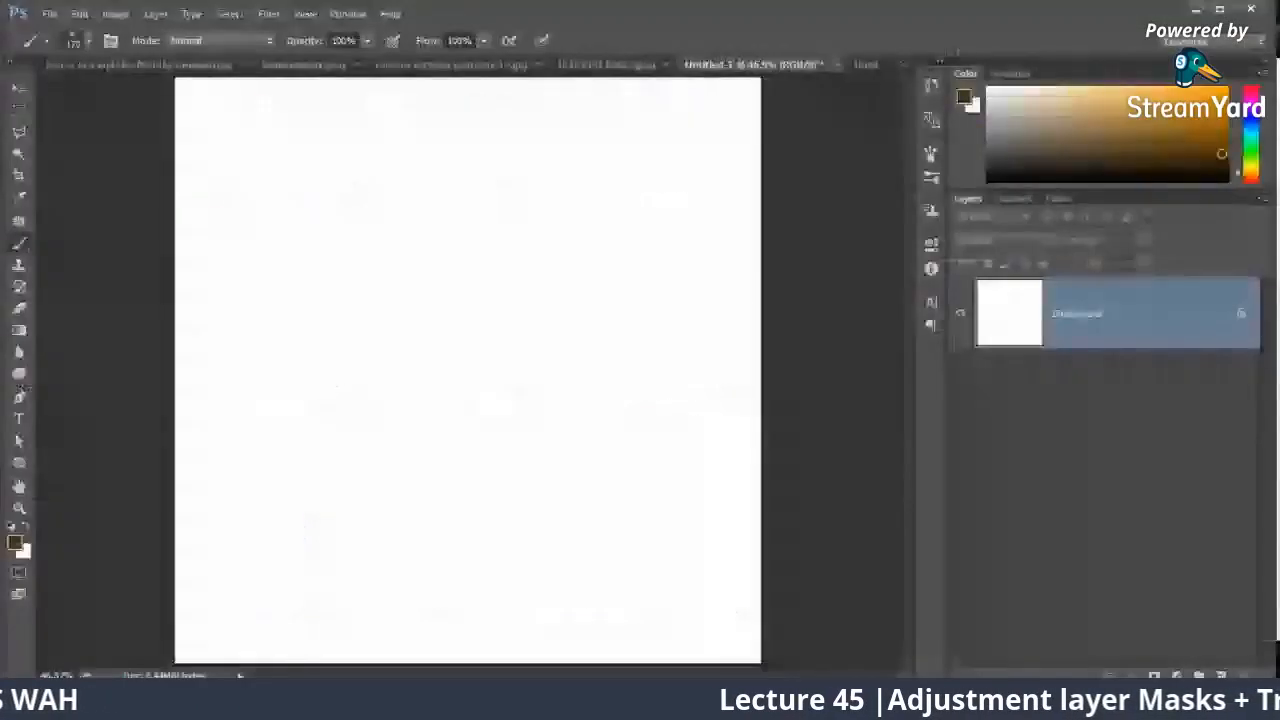
Step: Draw a dark brown rectangle about 1307 by 1015 px across the middle of the blank canvas with the Rectangle Tool
right_click(16, 467)
click(91, 460)
drag(222, 163, 735, 561)
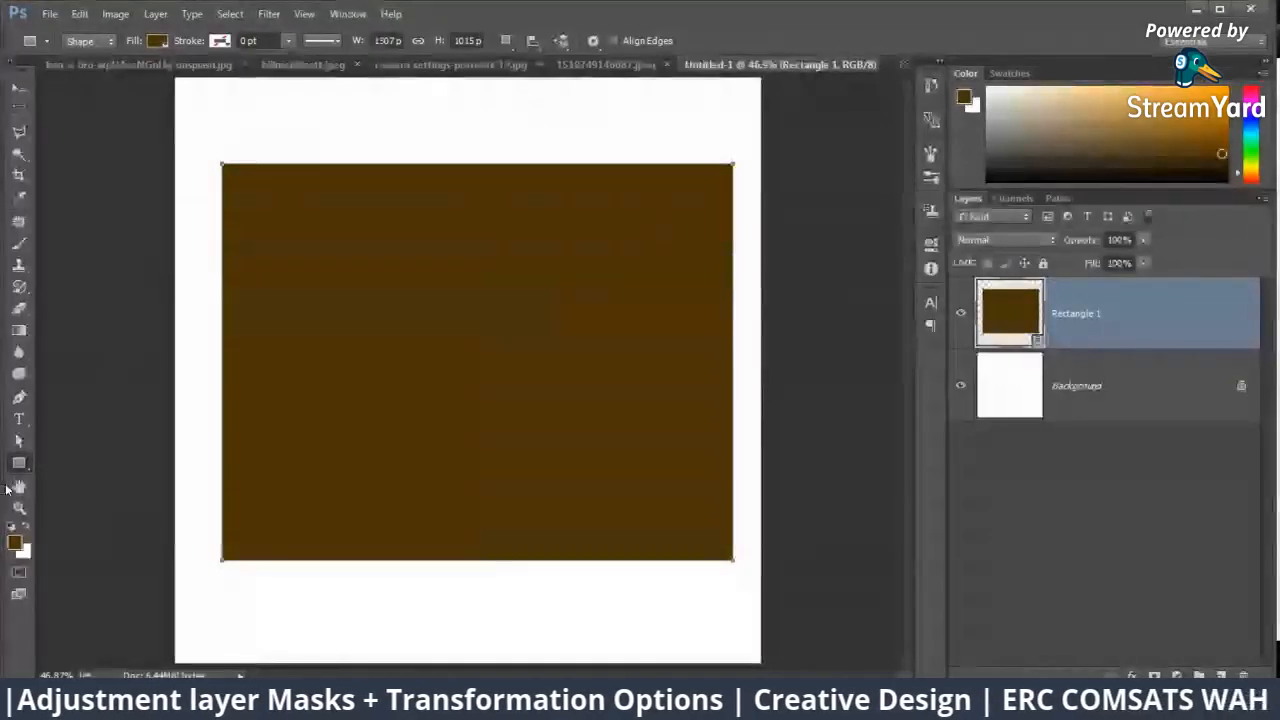
Step: Draw a ten-sided polygon about 757 px across over the middle of the rectangle with the Polygon Tool
right_click(19, 463)
click(98, 508)
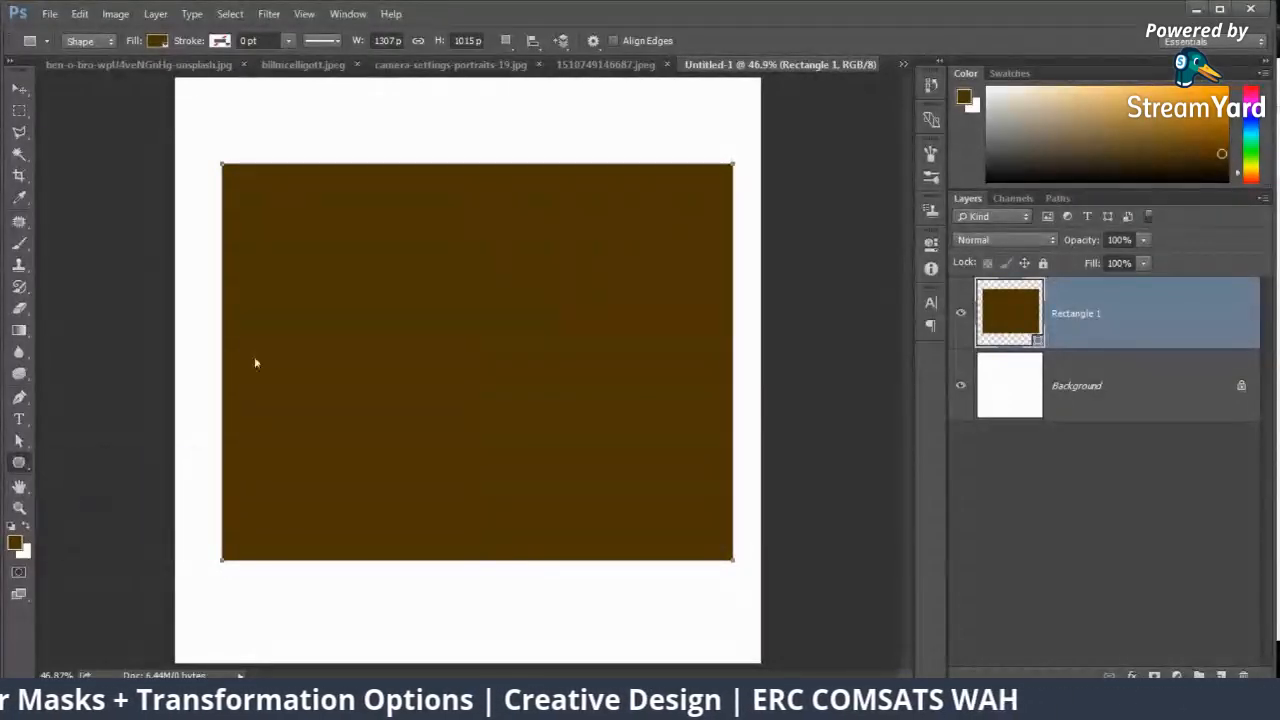
right_click(19, 463)
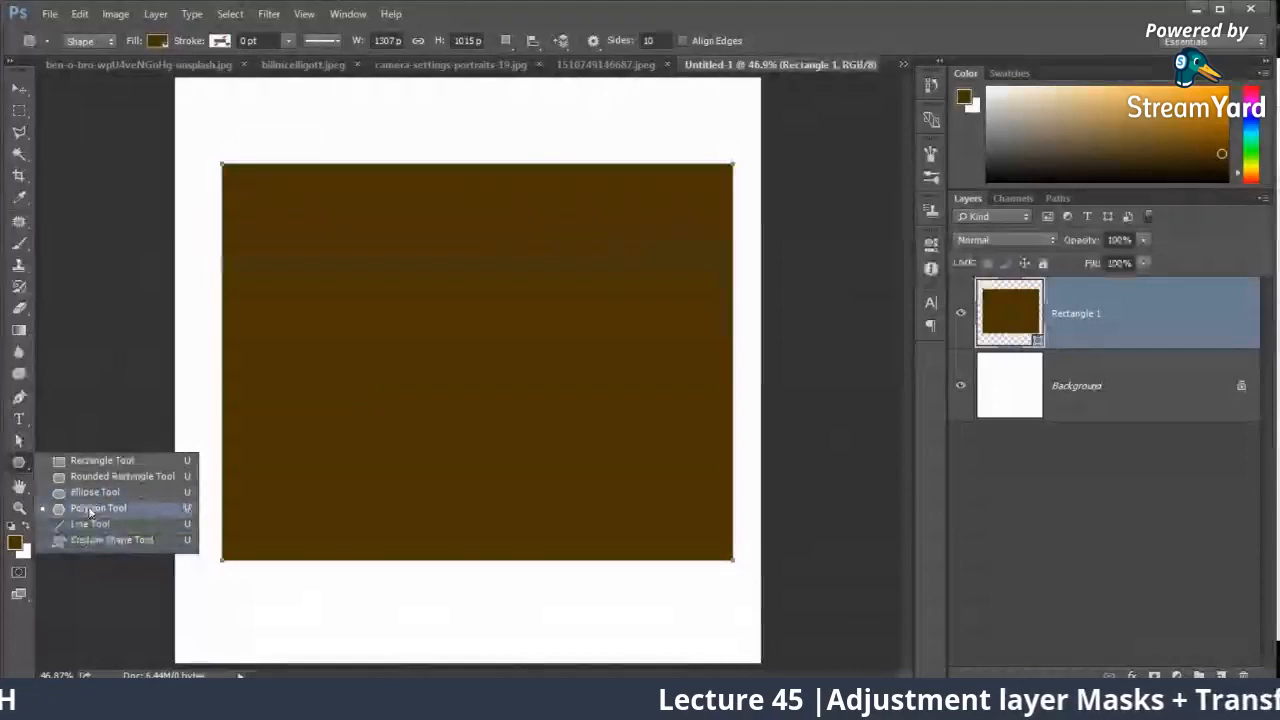
click(92, 510)
drag(476, 352, 592, 486)
Step: Fill the polygon with a lighter brown and move it slightly down to the middle of the rectangle
click(157, 40)
click(239, 74)
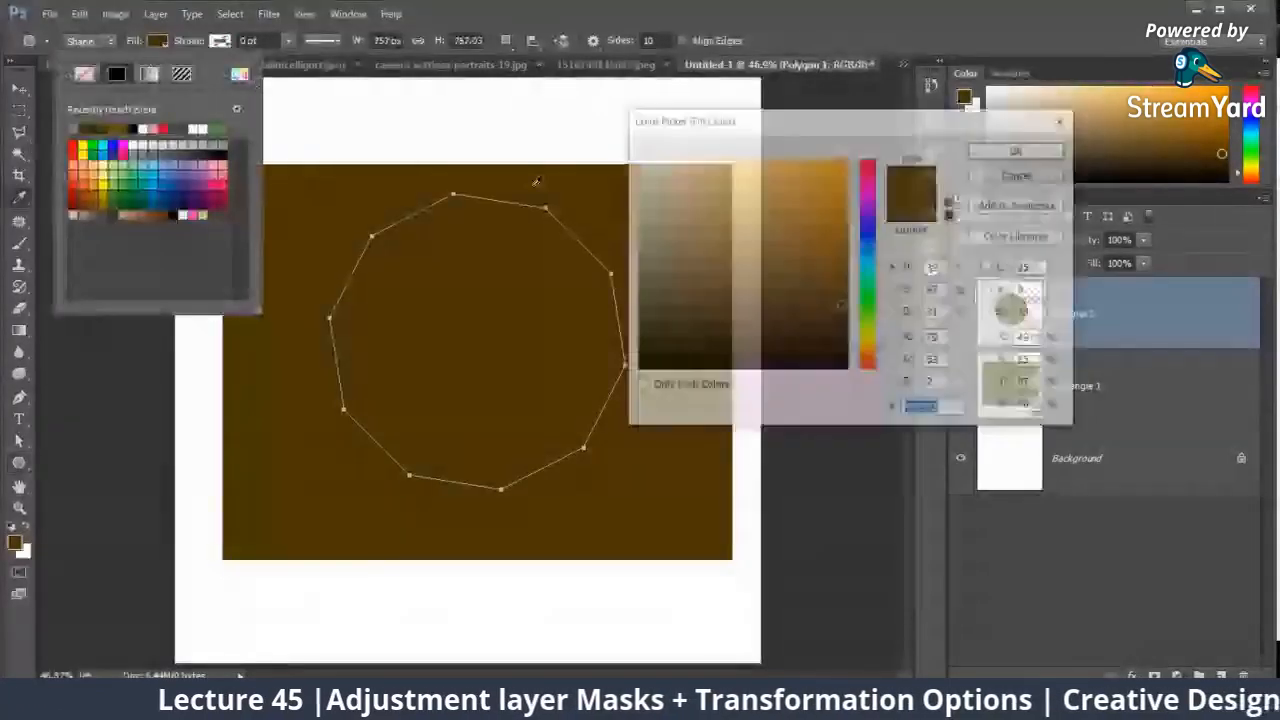
click(1020, 150)
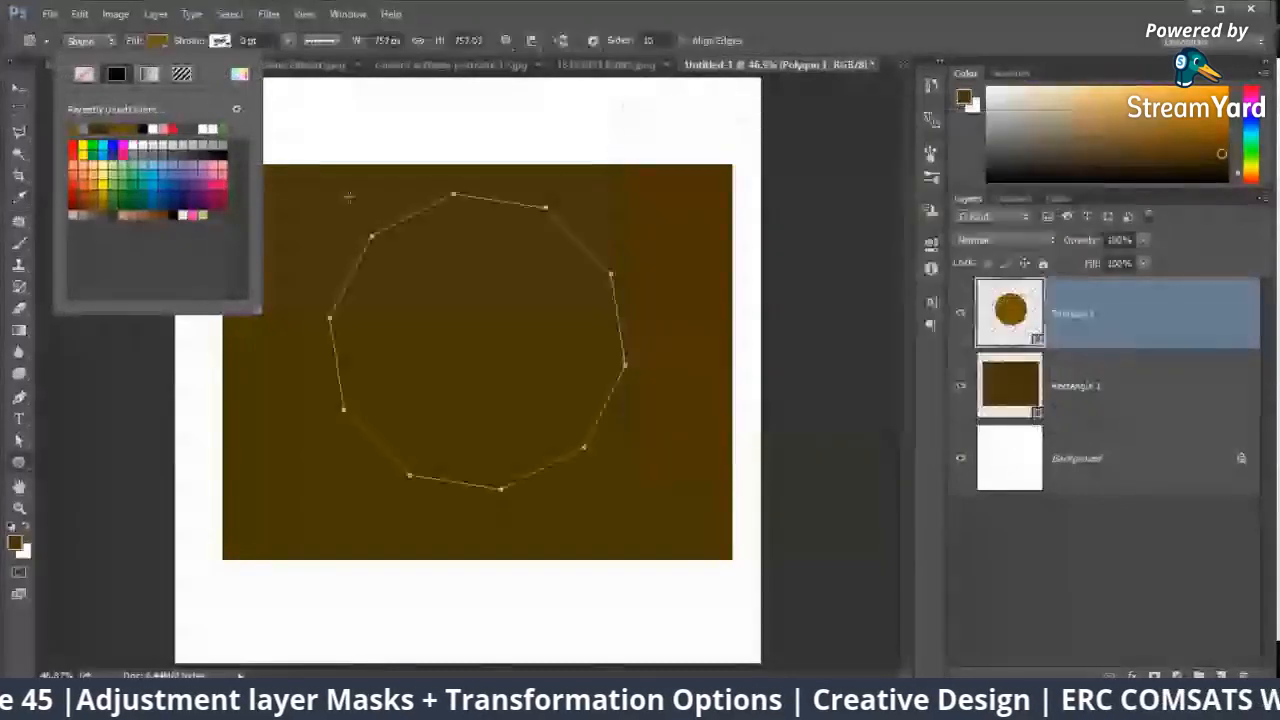
click(19, 88)
drag(559, 290, 547, 323)
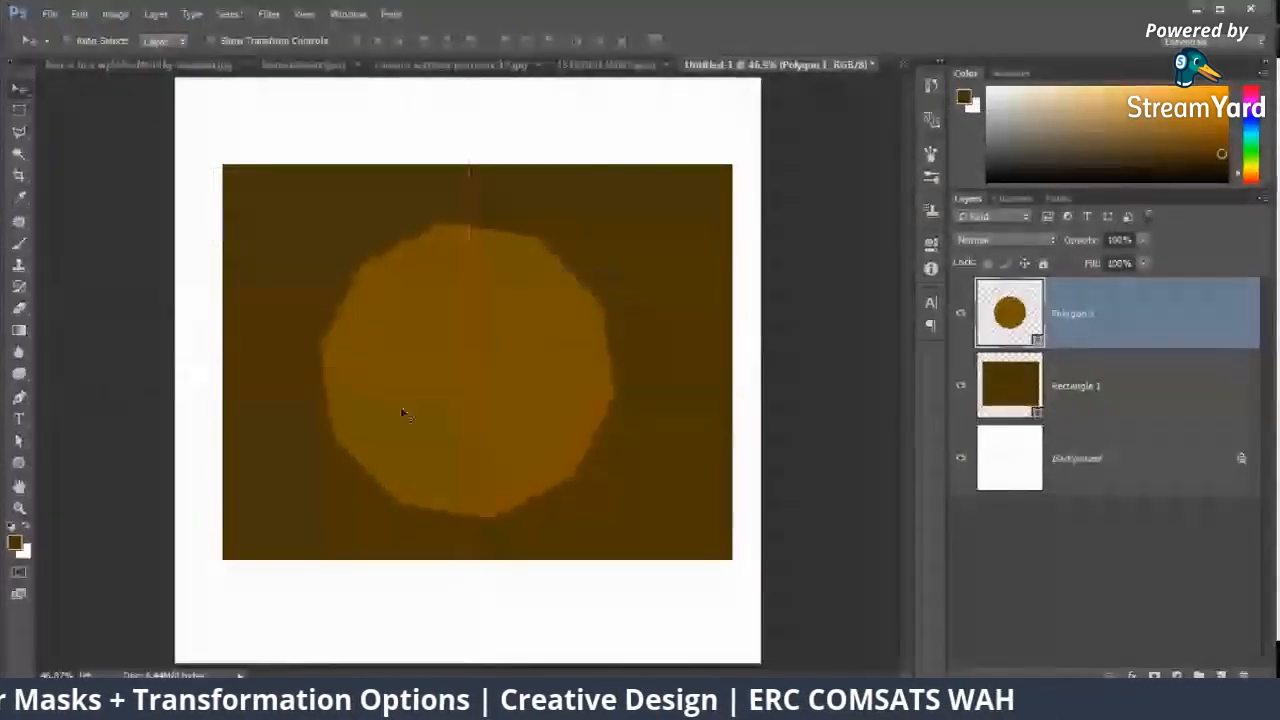
Step: Duplicate the polygon and rectangle layers together
shift+click(1090, 388)
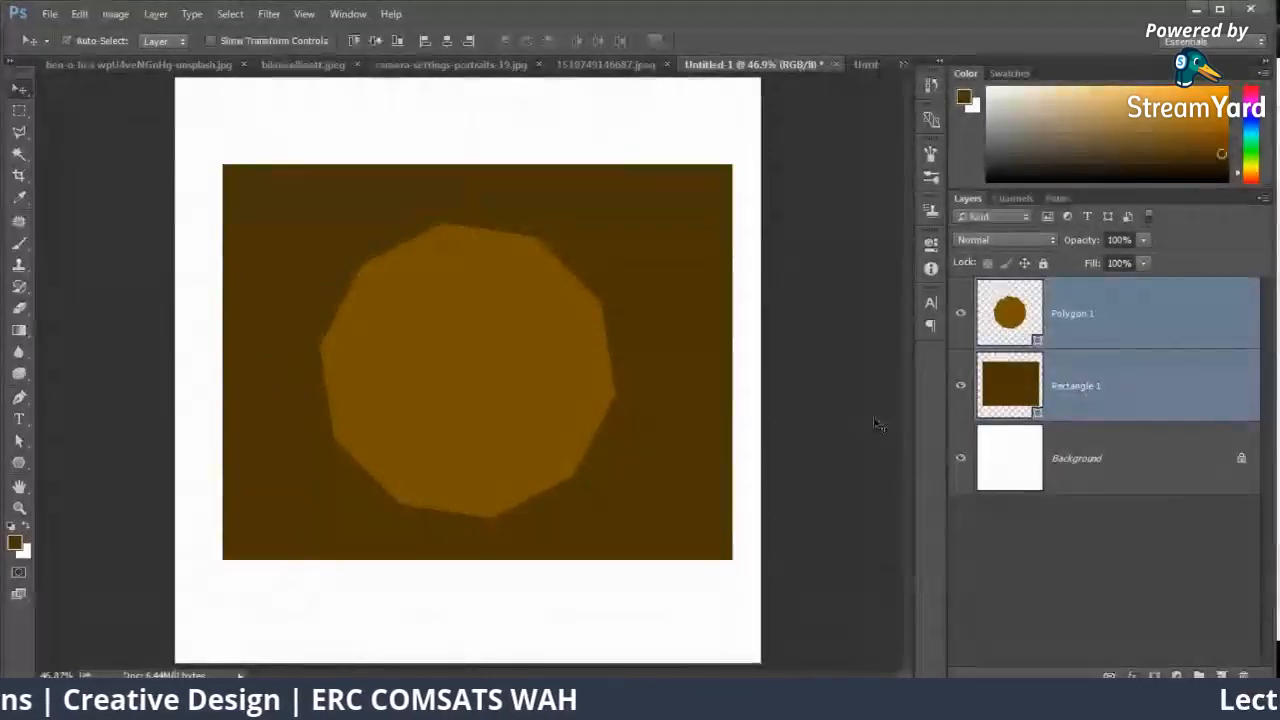
key(ctrl+j)
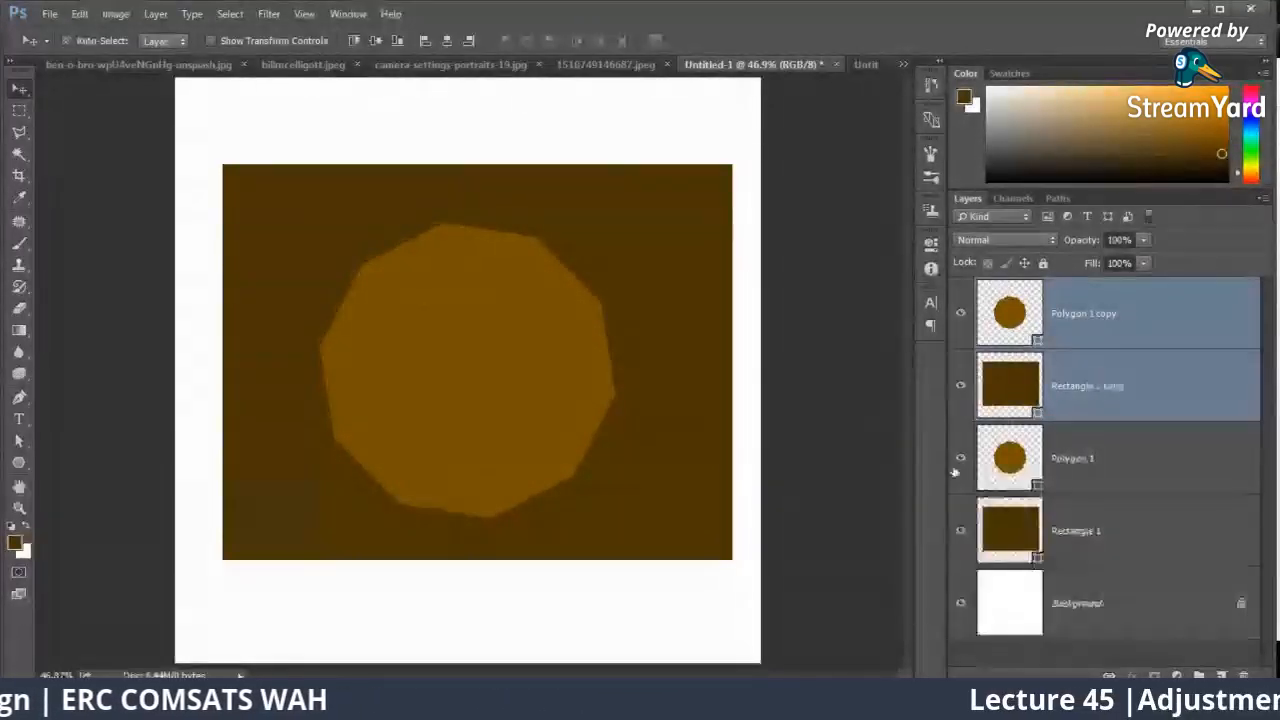
Step: Try to combine the copied polygon and rectangle with Merge Shapes, and undo the merge
right_click(1092, 406)
click(930, 551)
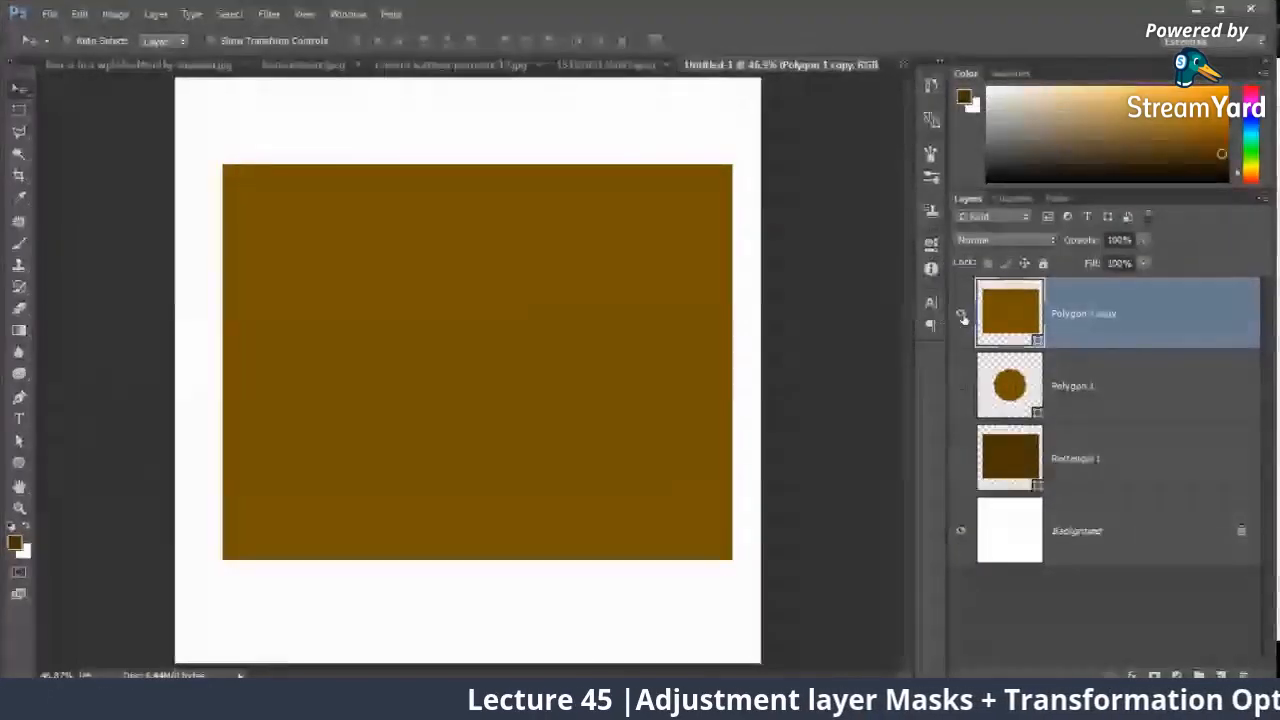
key(ctrl+z)
Step: Rasterize the copied polygon and rectangle layers, merge them into one layer and check it by toggling its visibility
click(1084, 352)
shift+click(1046, 334)
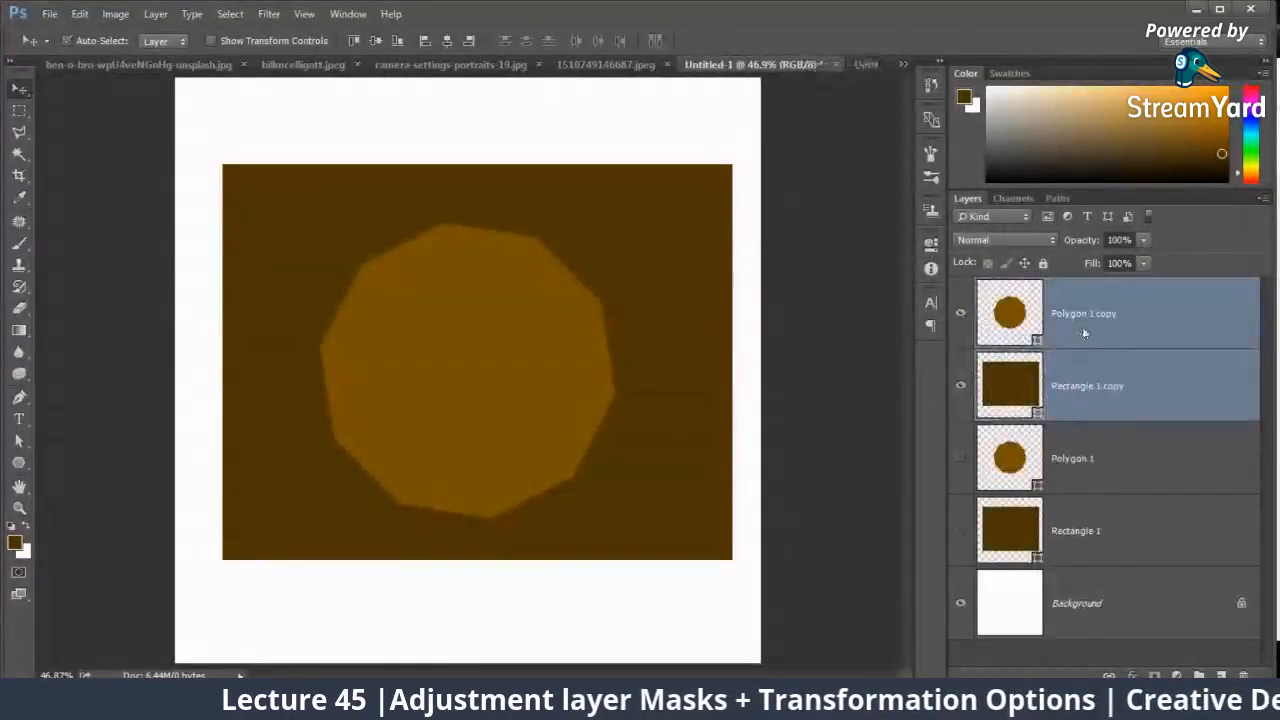
right_click(1046, 334)
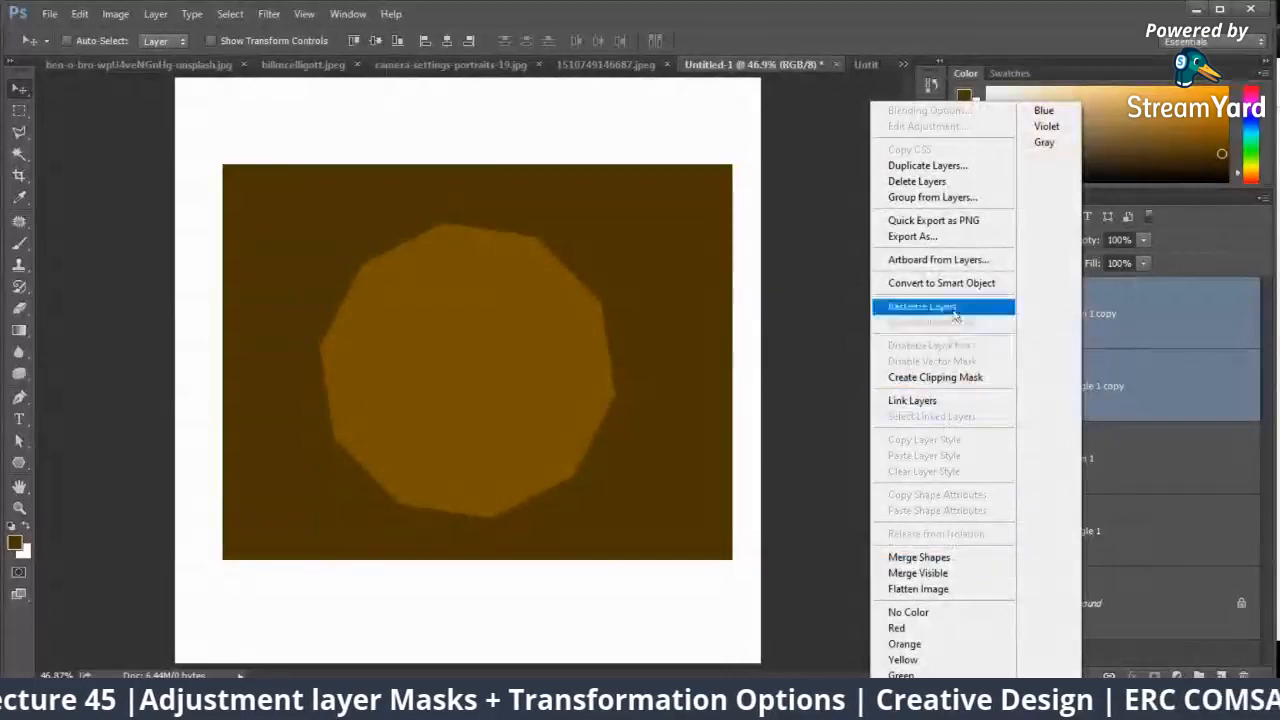
click(930, 306)
right_click(1051, 334)
click(950, 560)
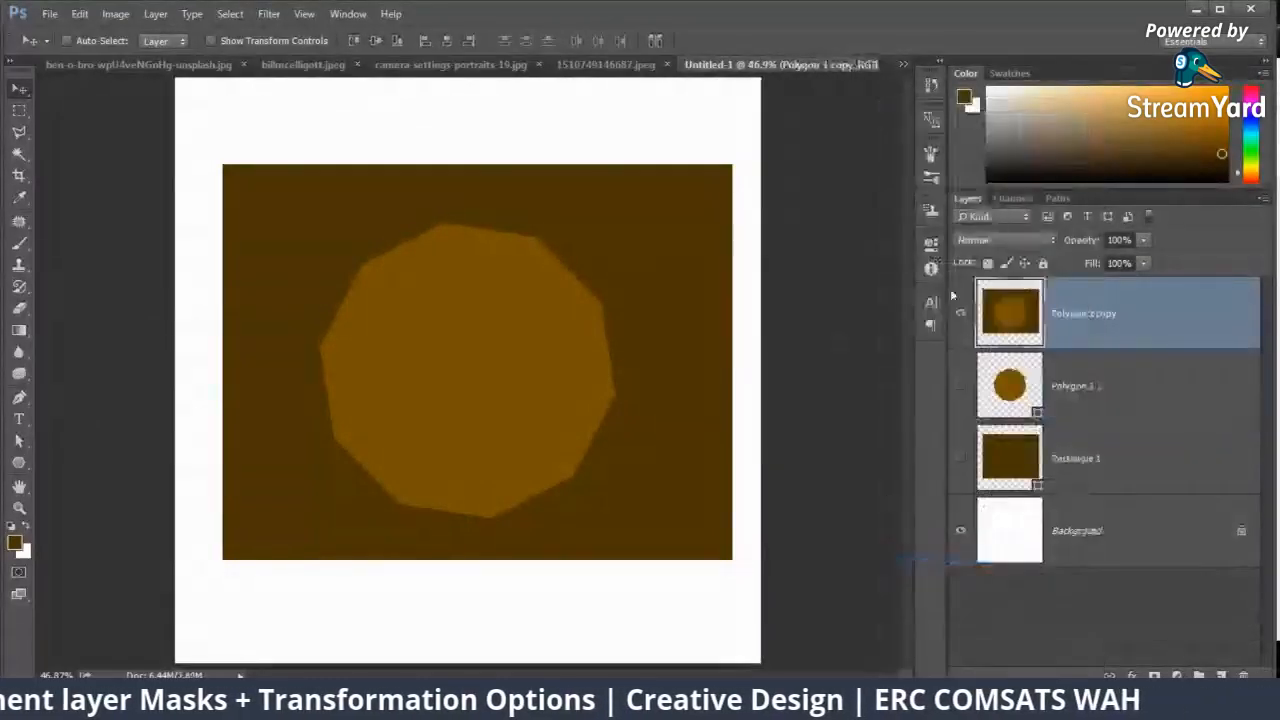
click(961, 314)
click(961, 314)
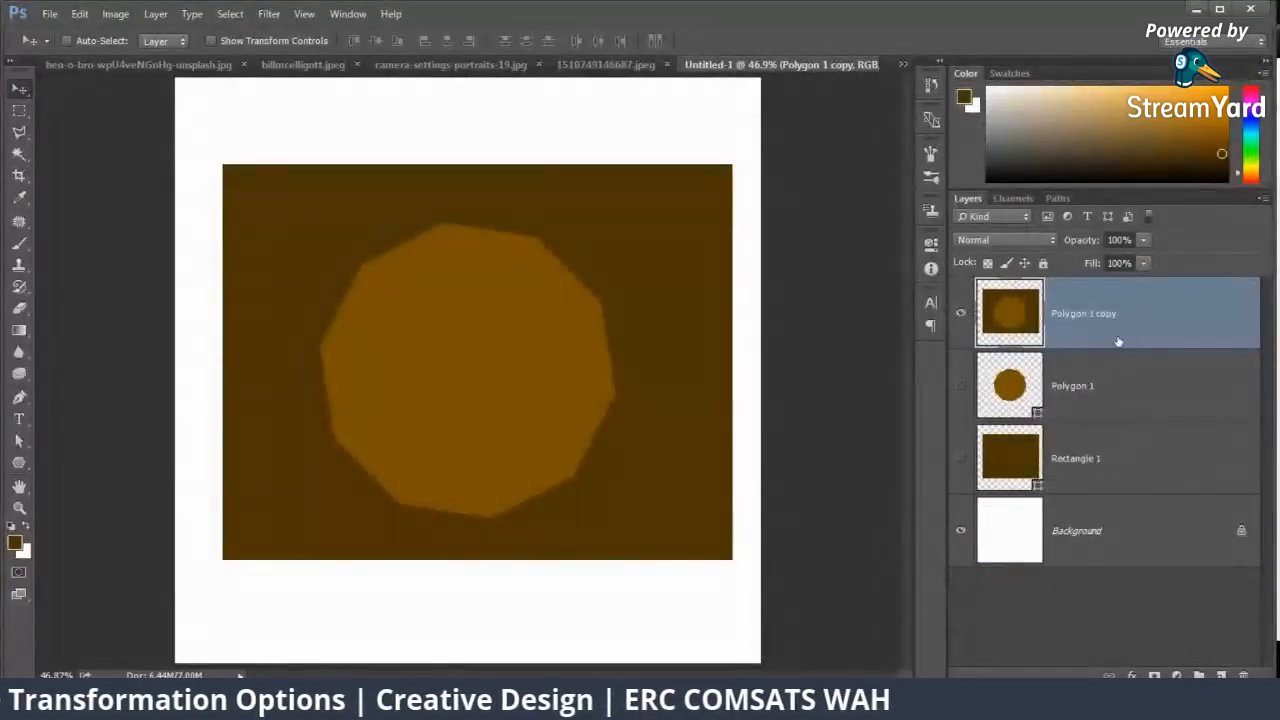
Step: Apply a Perspective transform to the merged layer, pulling its upper corners inward to form a trapezoid
key(ctrl)
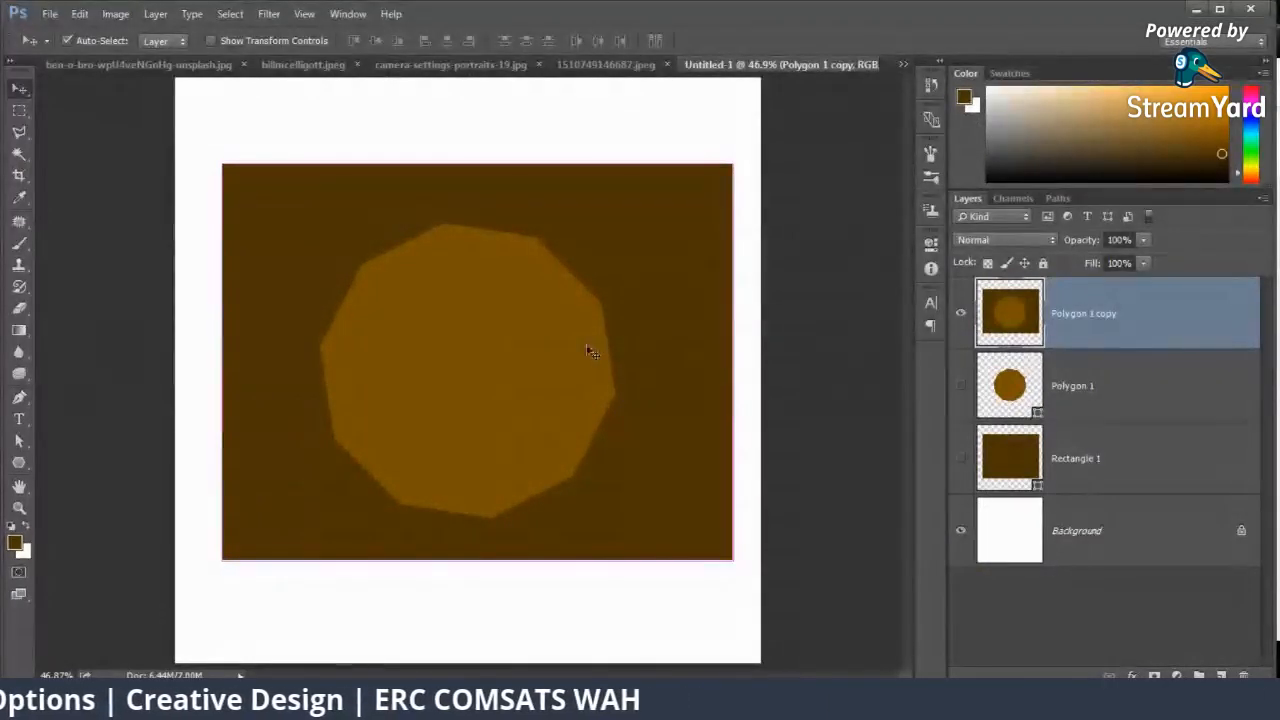
key(ctrl+t)
right_click(612, 358)
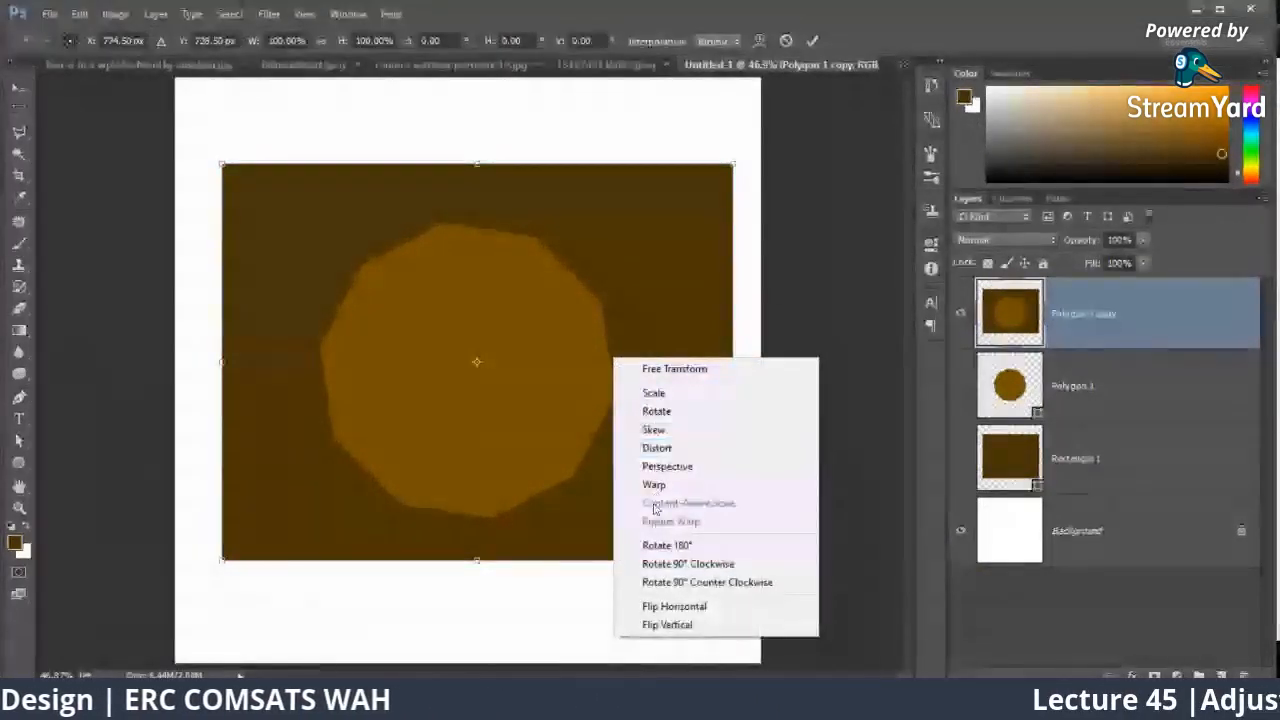
click(655, 467)
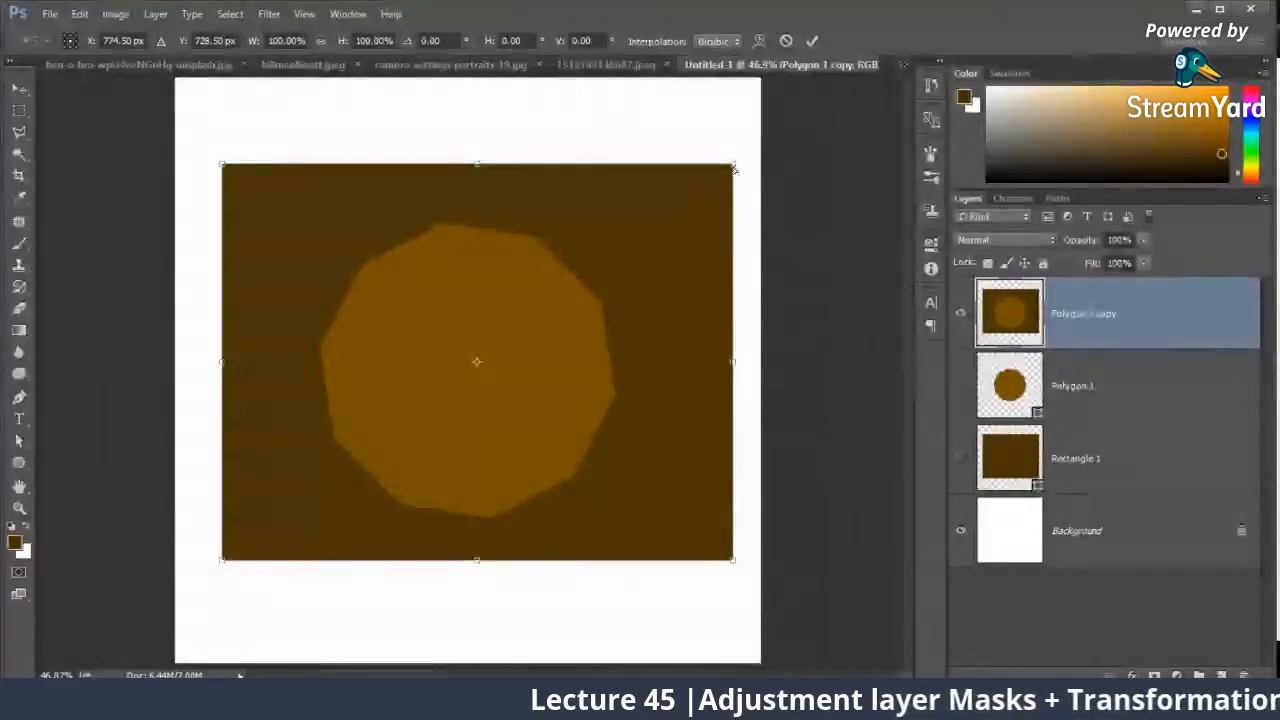
drag(734, 168, 686, 190)
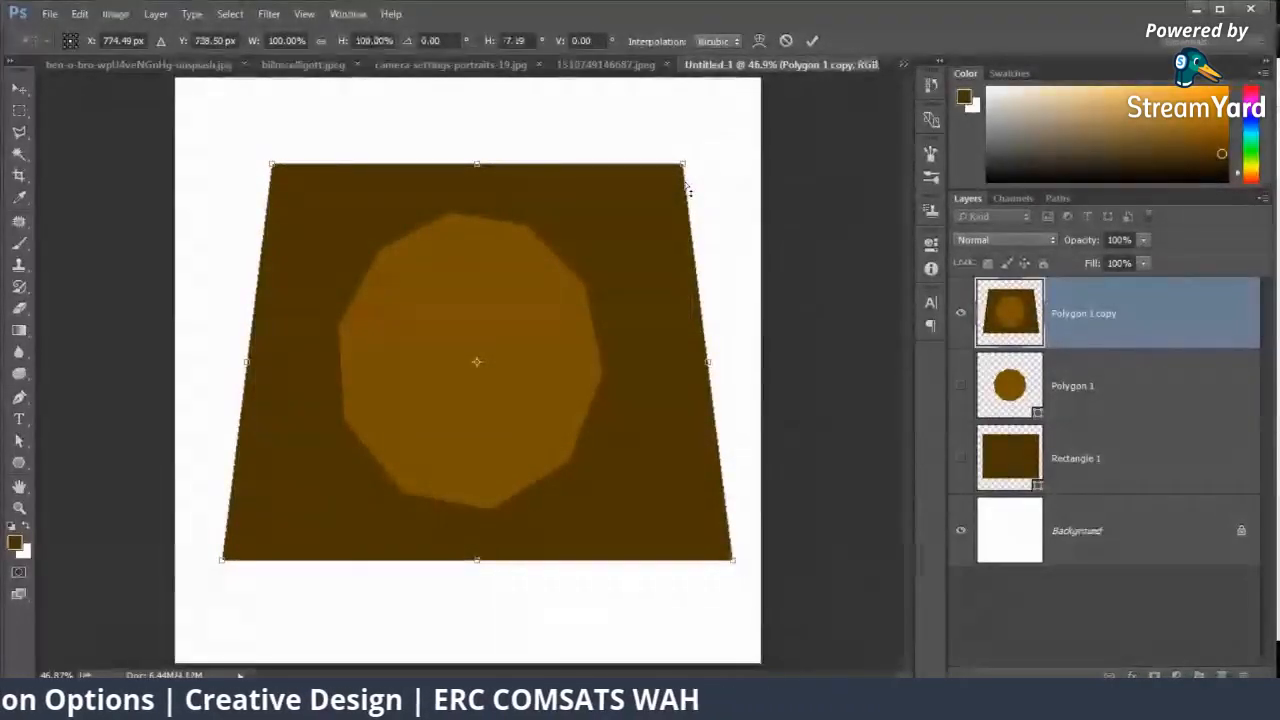
key(Return)
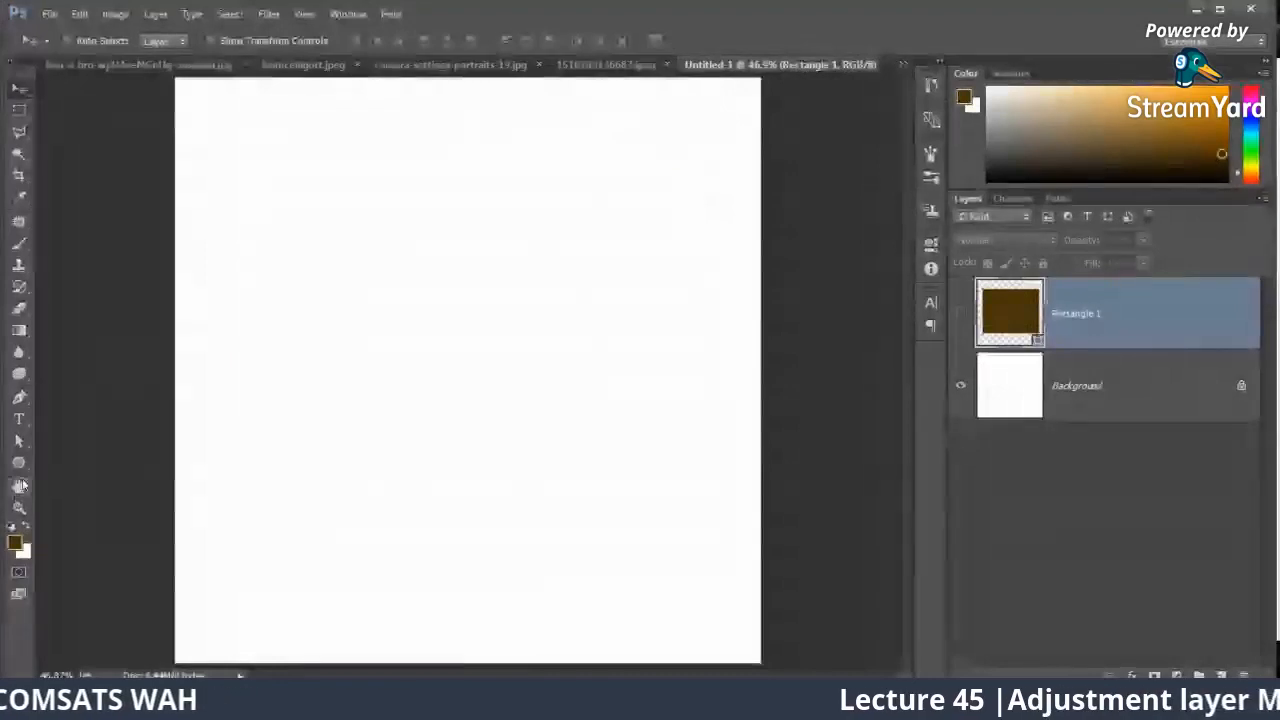
Step: Draw a rectangle about 1066 by 1125 px on the canvas and fill it with grey #969696
click(18, 462)
click(73, 465)
drag(259, 189, 676, 628)
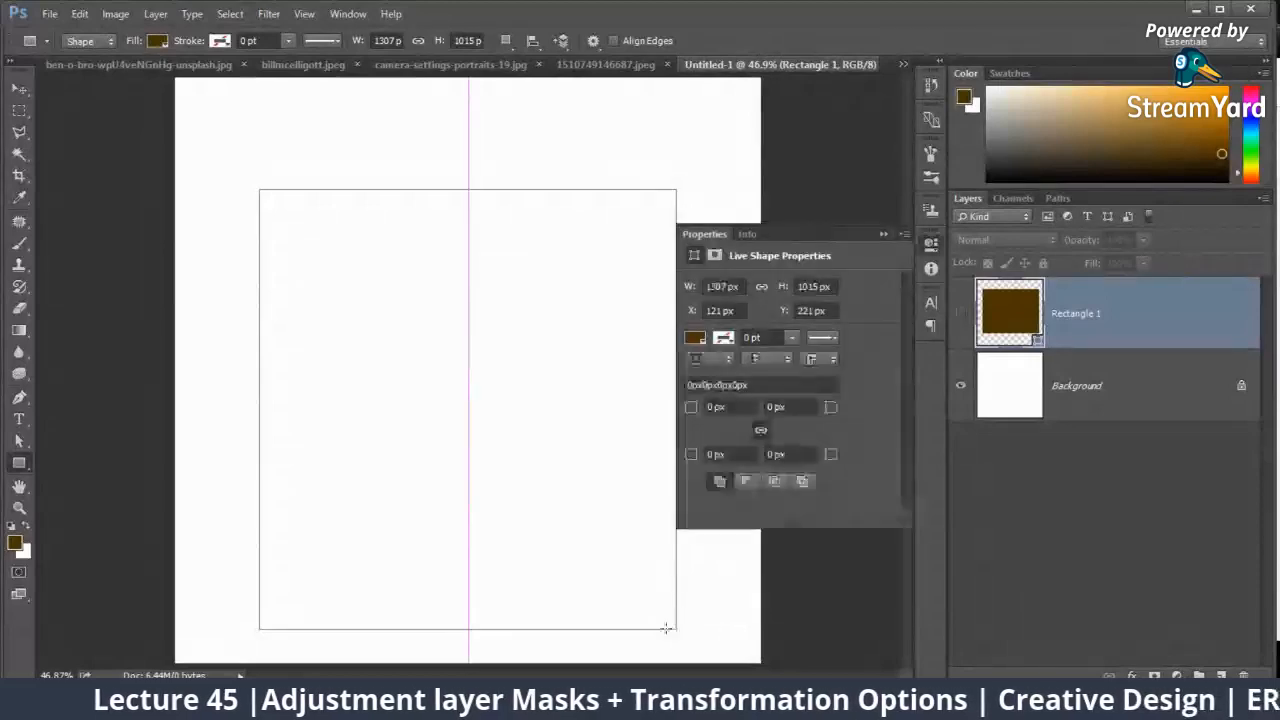
click(693, 337)
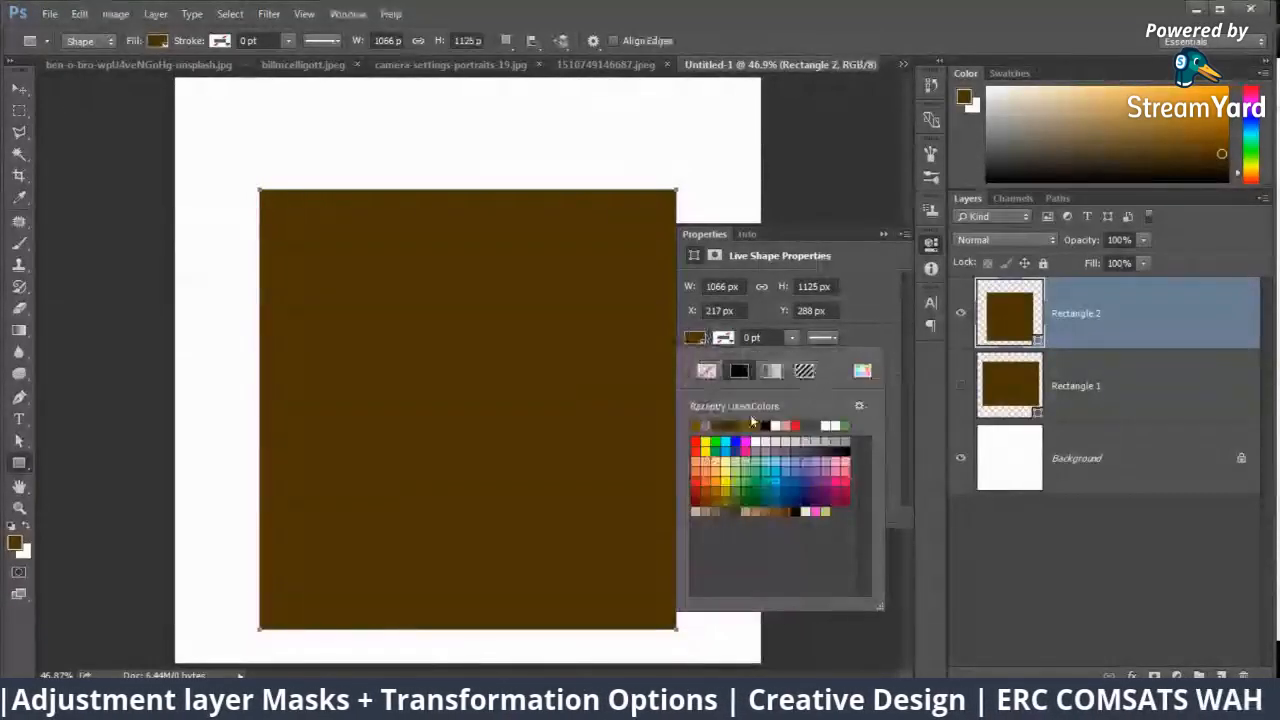
click(863, 373)
click(638, 246)
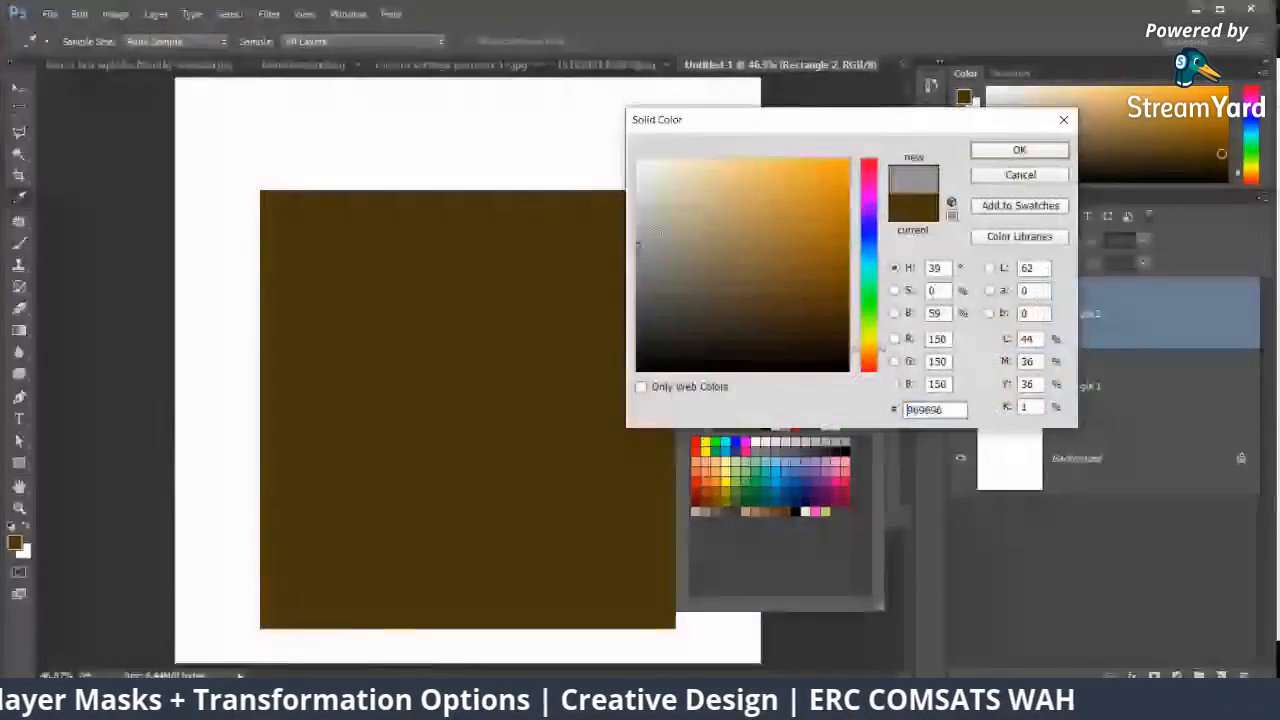
click(1019, 150)
click(884, 234)
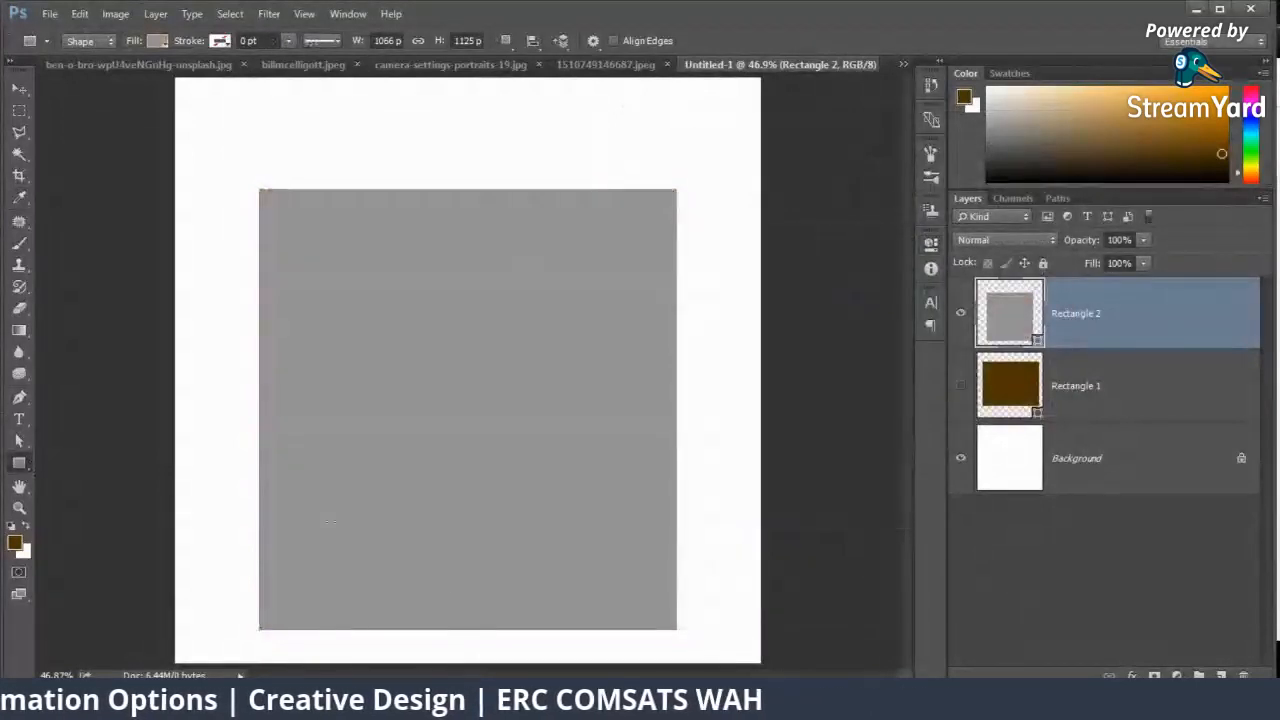
Step: Draw a narrow rectangle about 69 by 397 px at the grey shape's lower edge and fill it white
drag(430, 626, 459, 469)
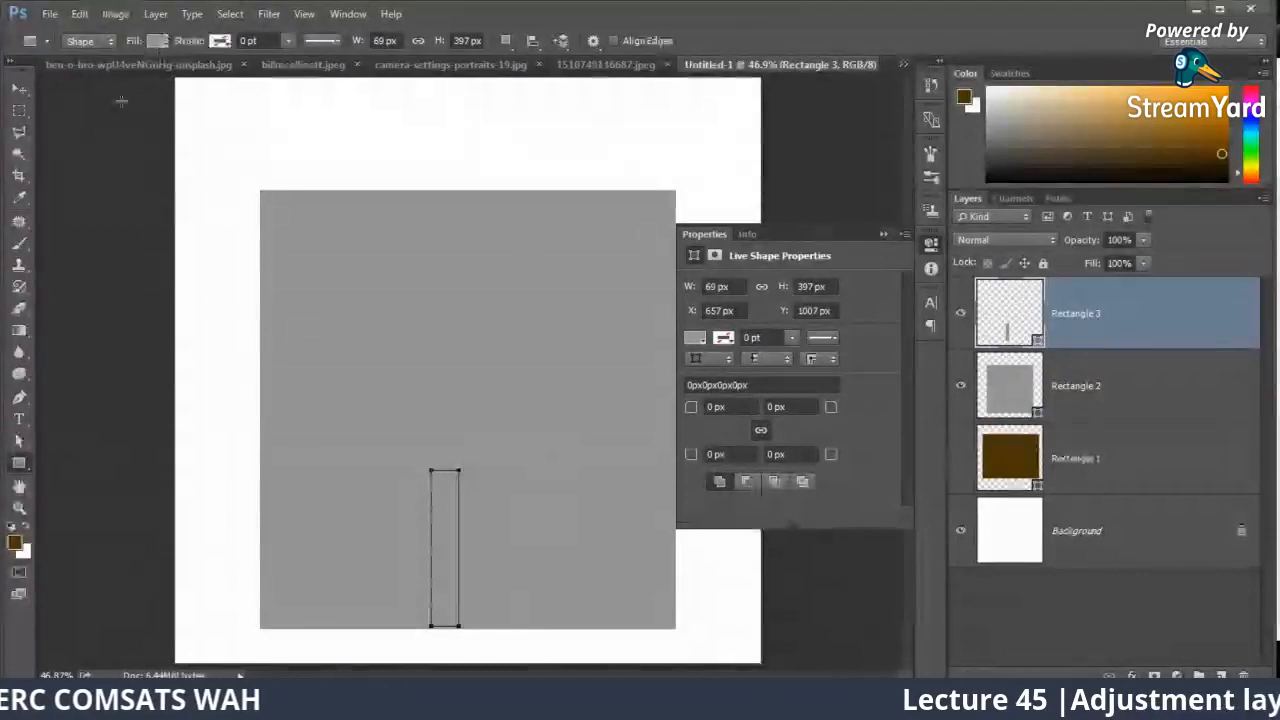
click(157, 40)
click(164, 128)
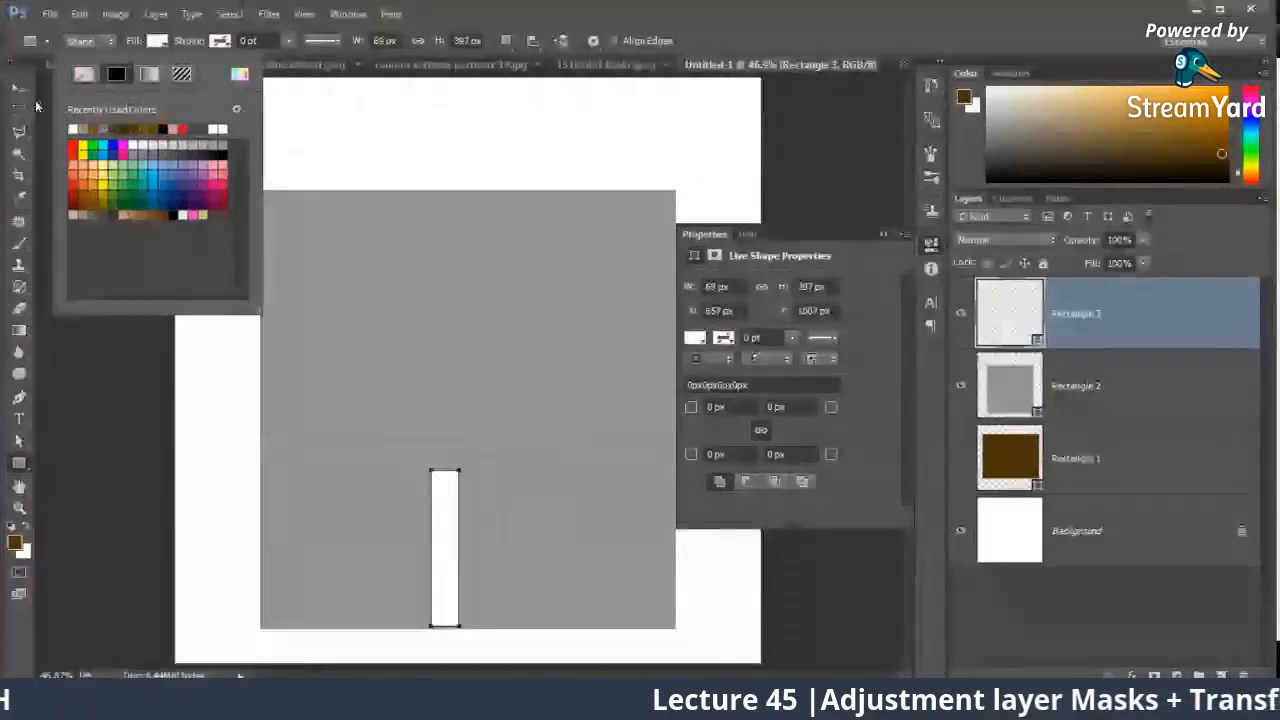
Step: Center the white stripe horizontally on the grey rectangle and shorten it to about 218 px high
key(v)
drag(450, 510, 471, 340)
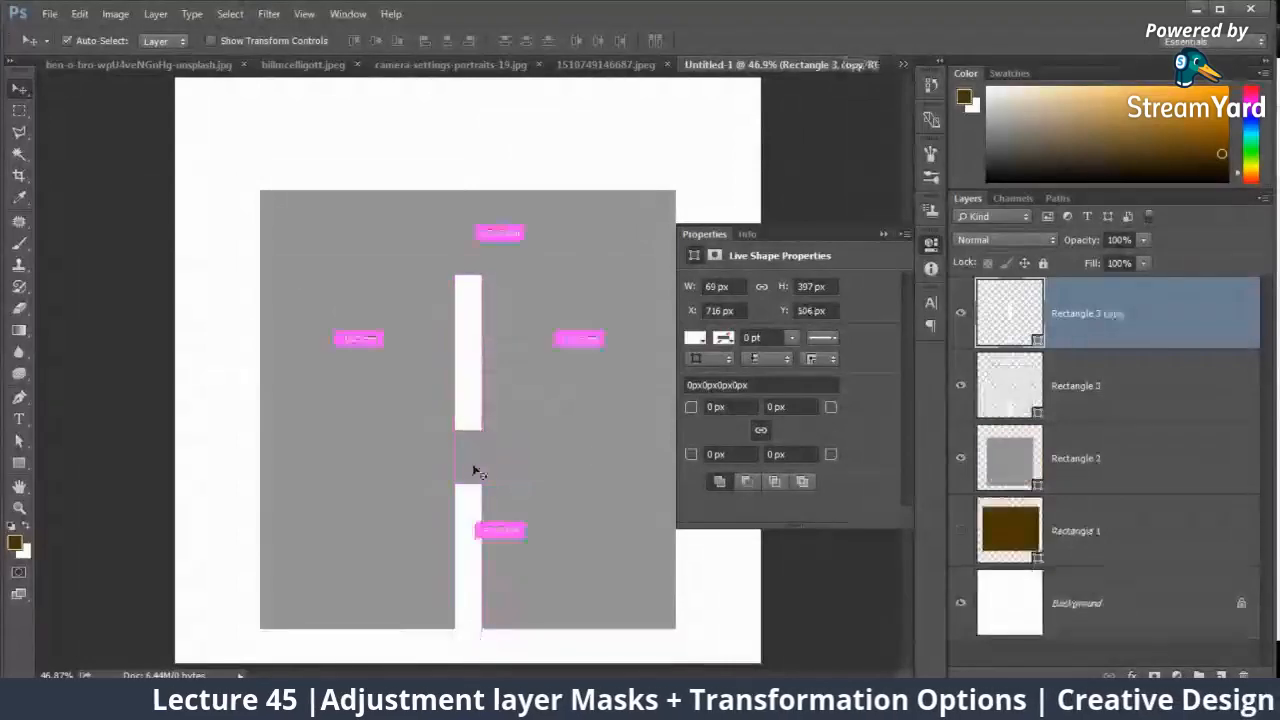
key(ctrl+z)
key(ctrl+t)
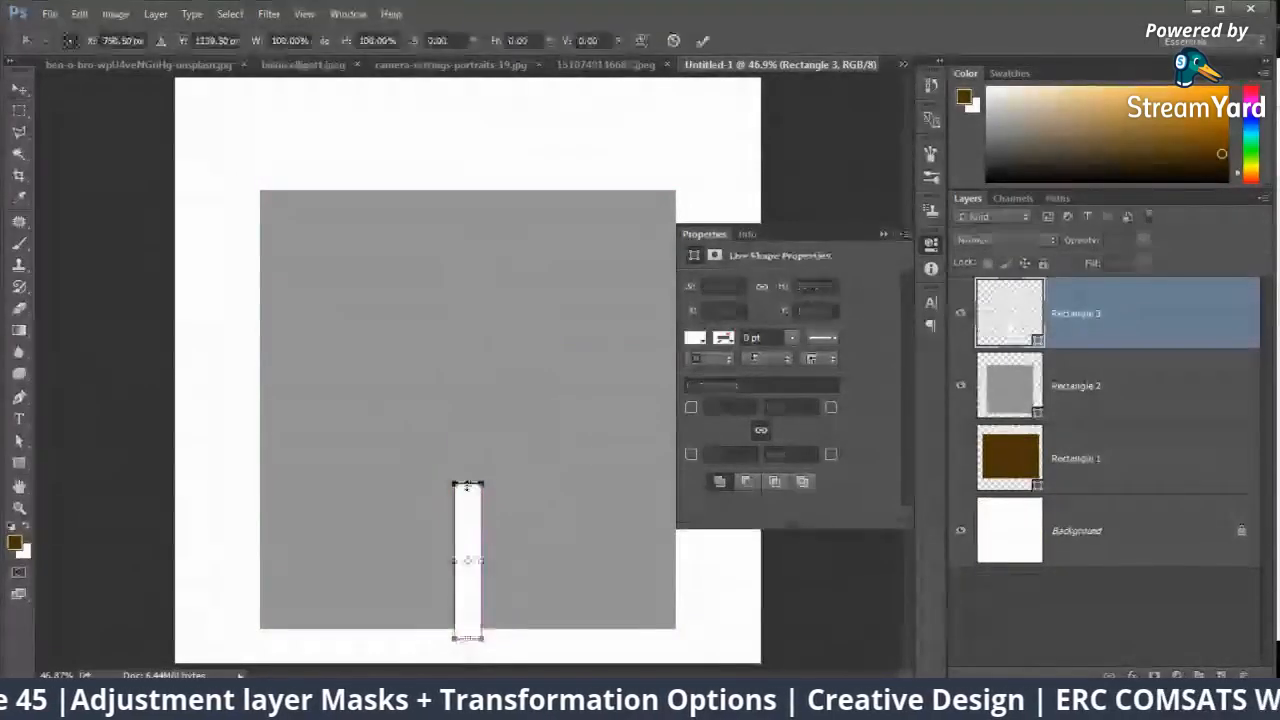
drag(467, 486, 478, 369)
key(Return)
Step: Duplicate the white stripe upward into a column of four dashes and shift all four up to fit the grey rectangle
drag(480, 404, 500, 200)
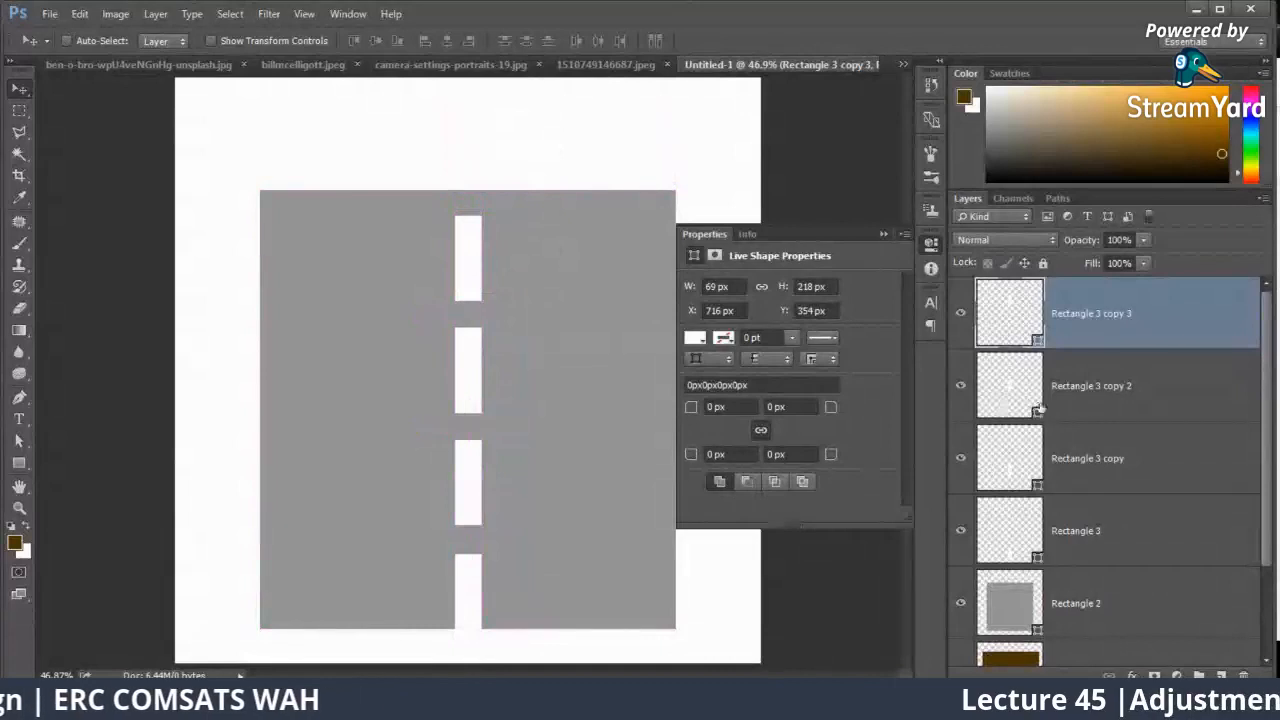
shift+click(1104, 540)
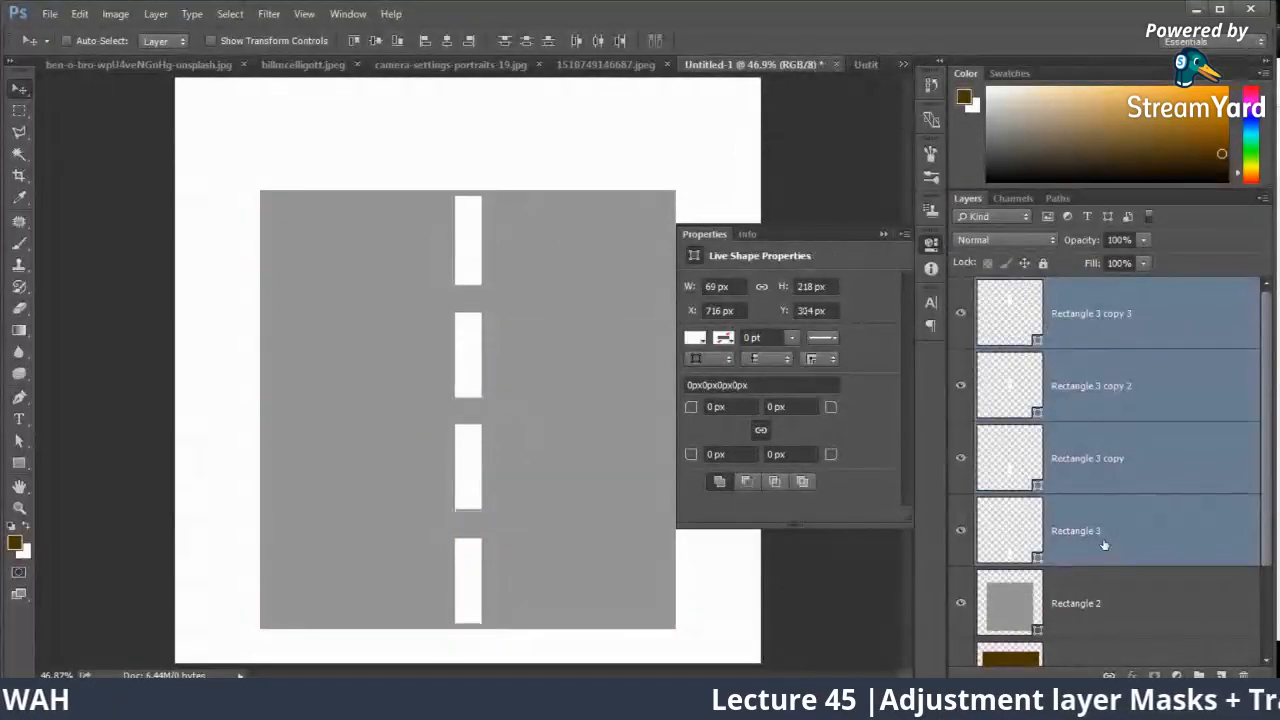
Step: Duplicate the four white dash layers together with the grey rectangle layer and merge the copies into one layer
click(1076, 598)
shift+click(1068, 331)
click(883, 234)
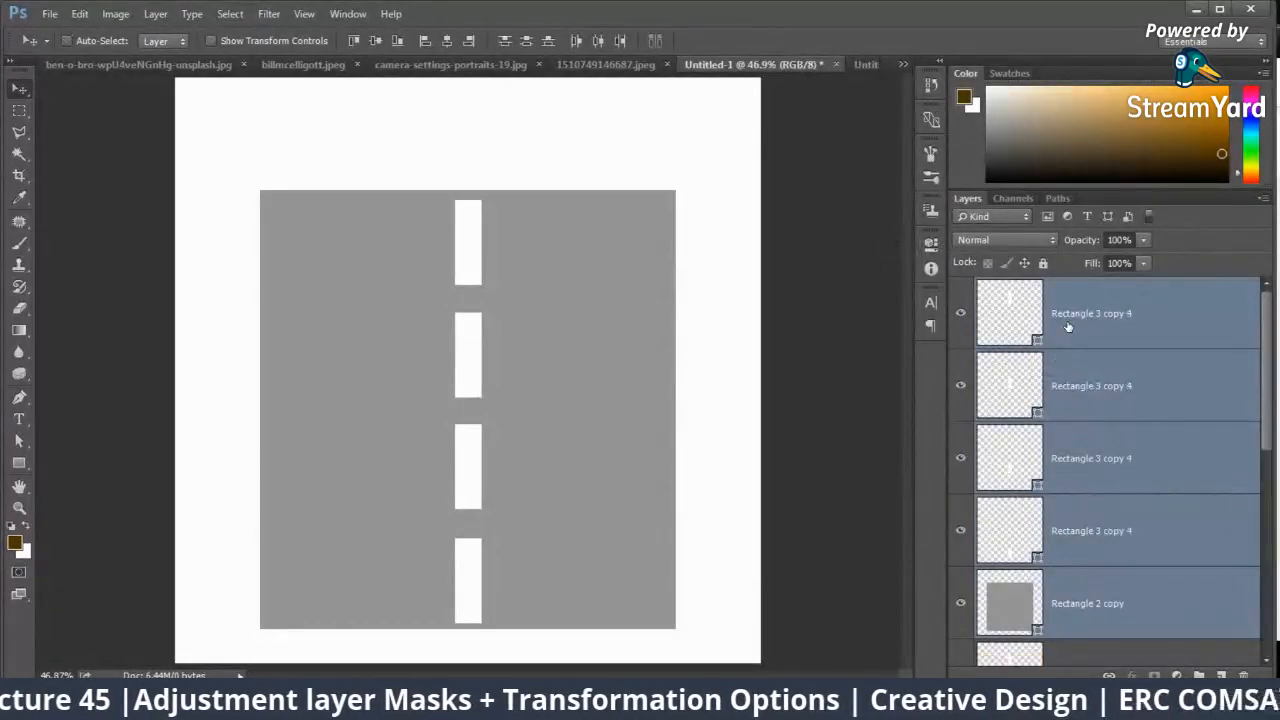
right_click(1068, 327)
click(1143, 557)
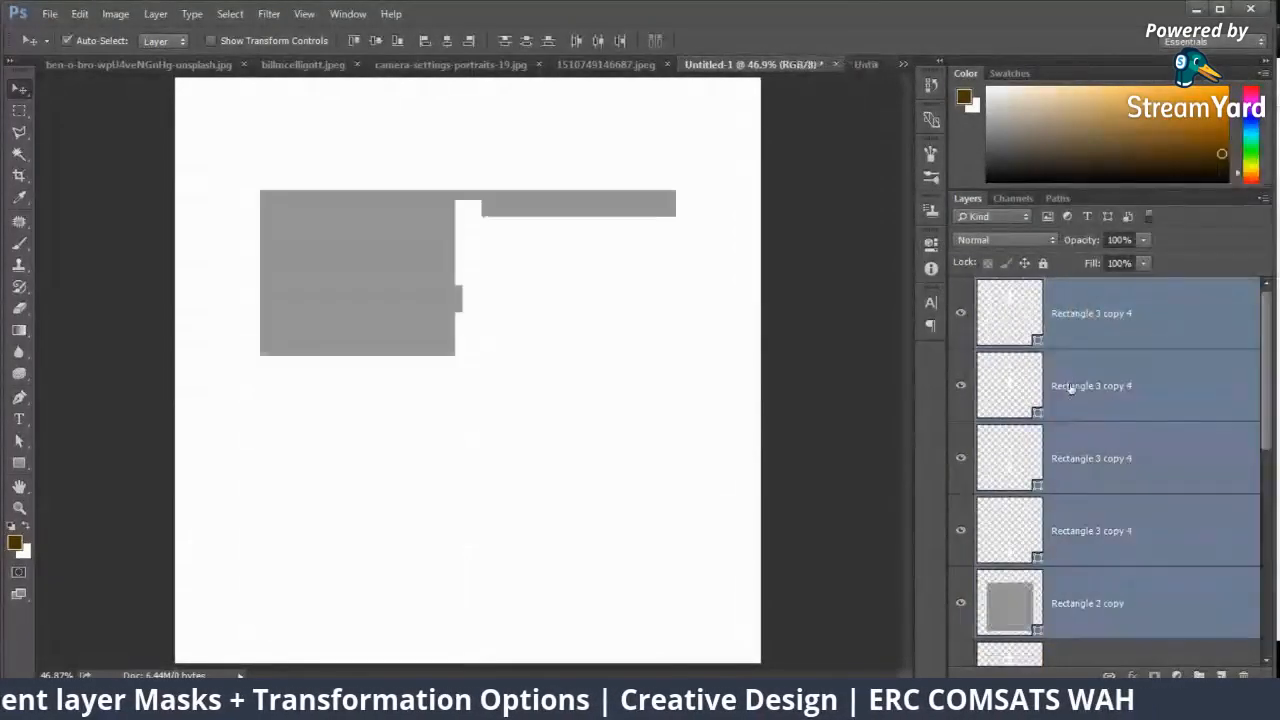
right_click(1076, 325)
click(949, 309)
right_click(1073, 309)
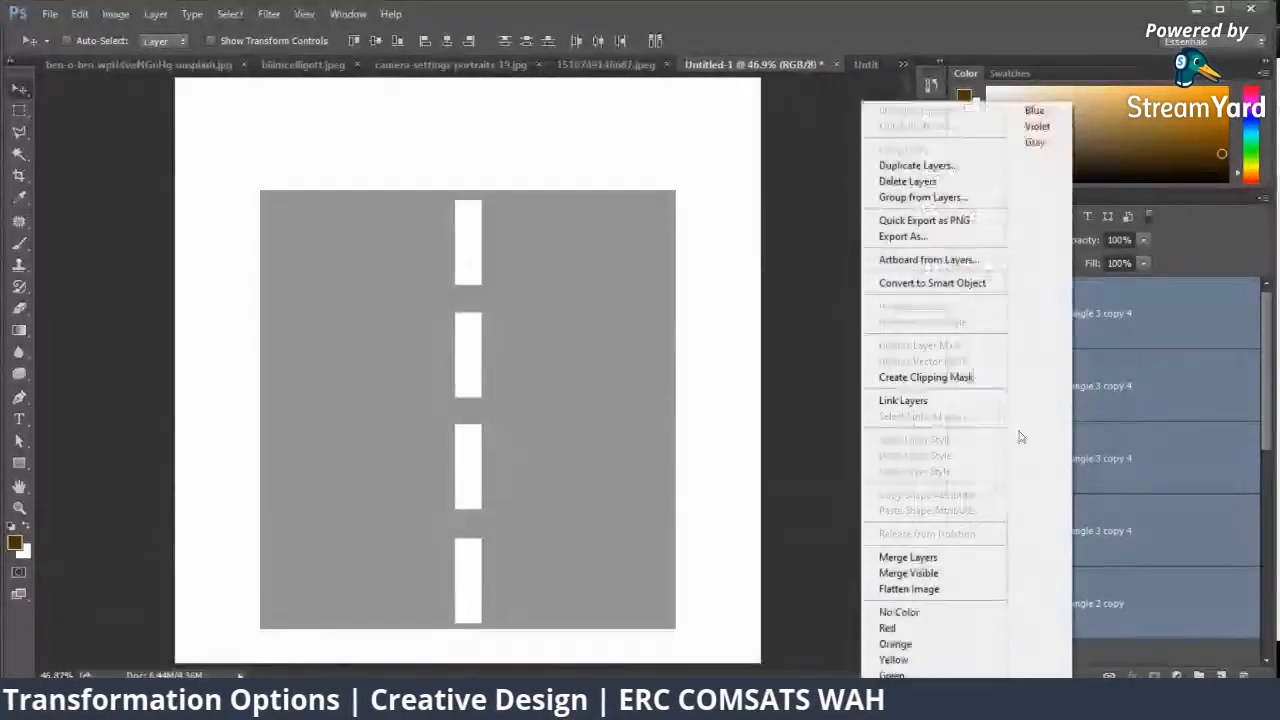
click(907, 557)
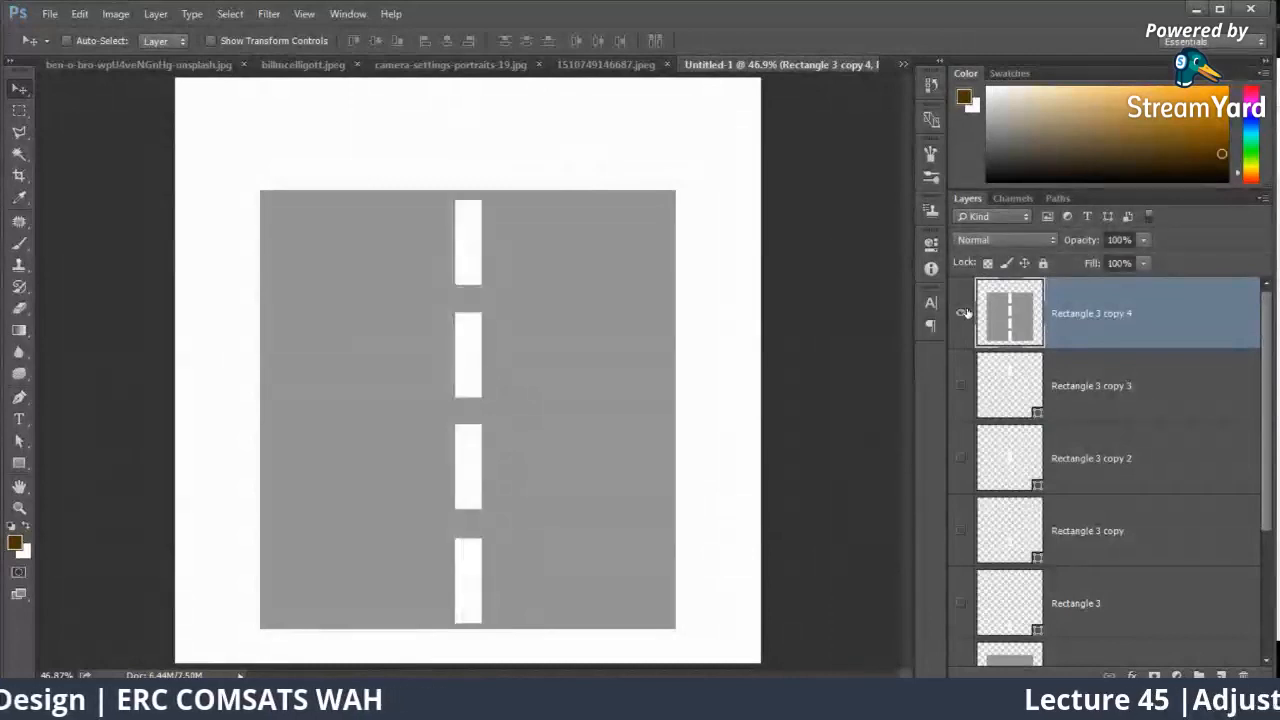
Step: Hide the original dash and grey rectangle layers beneath the merged road layer
scroll(965, 487, down, 2)
click(962, 540)
scroll(963, 473, up, 2)
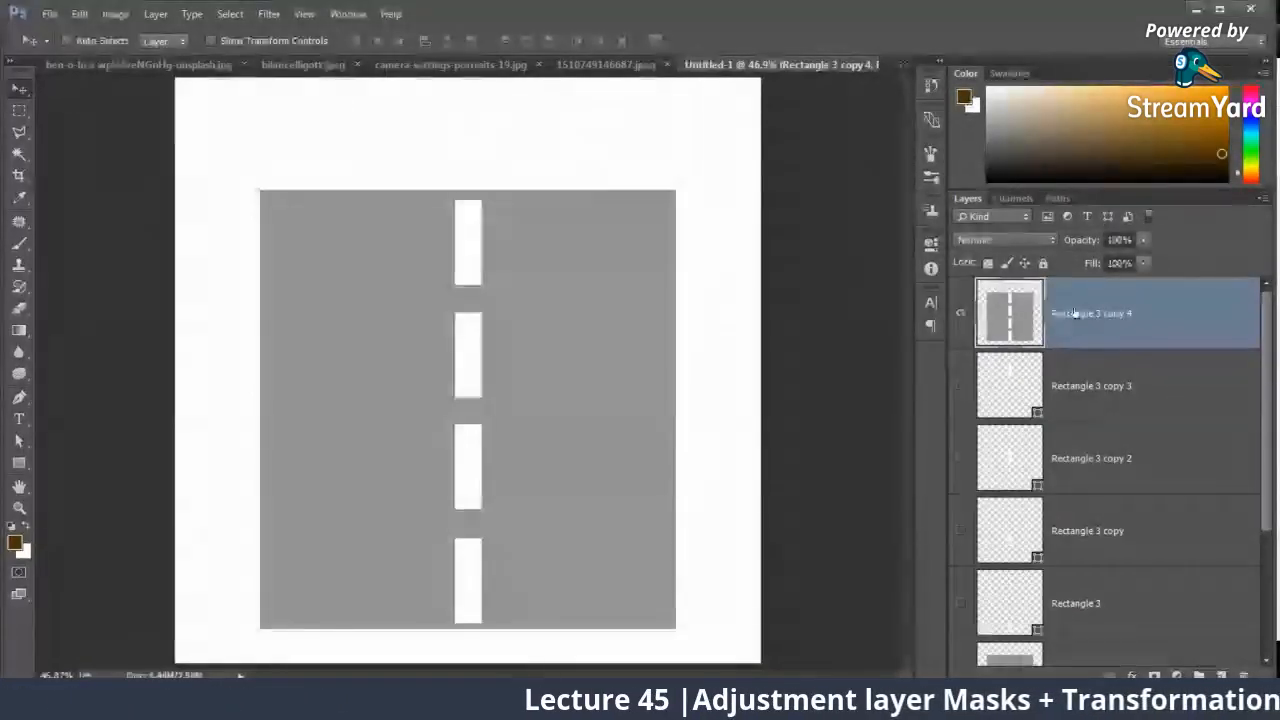
Step: Apply a Perspective transform to the merged road, pinching its upper edge to a point and widening its base
key(ctrl+t)
right_click(537, 324)
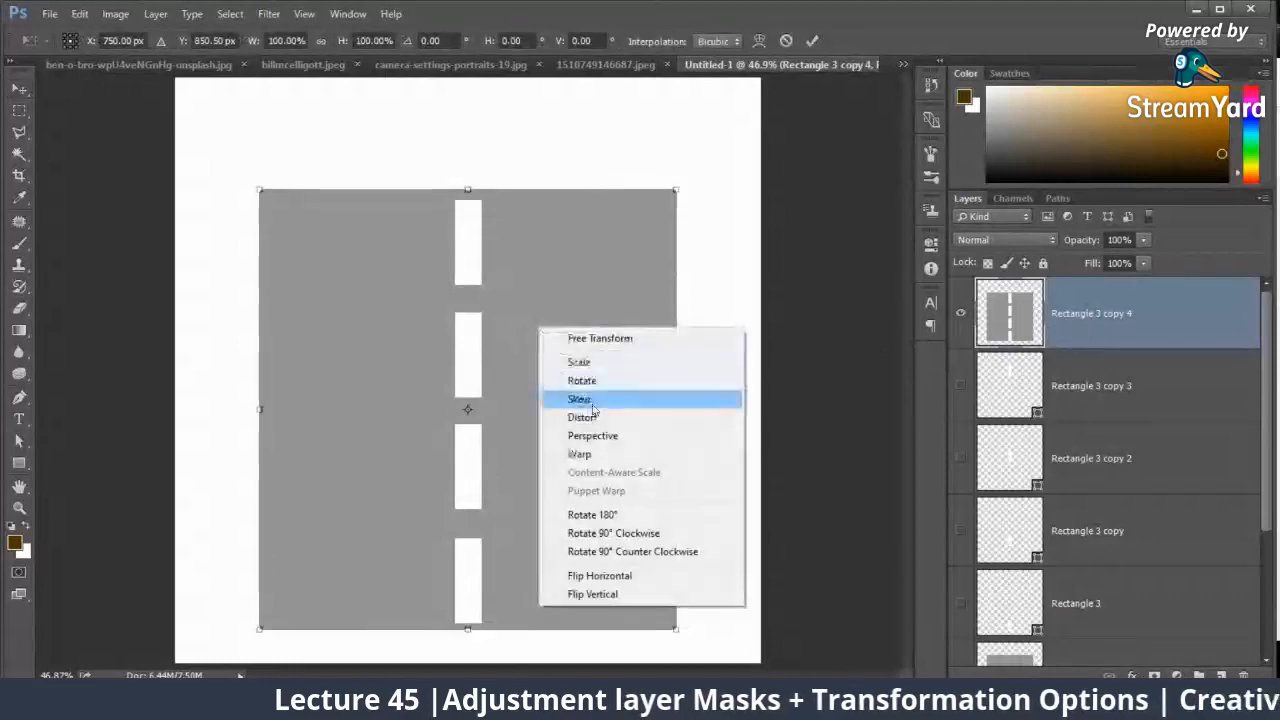
click(600, 434)
drag(676, 190, 469, 152)
drag(678, 633, 740, 629)
key(Return)
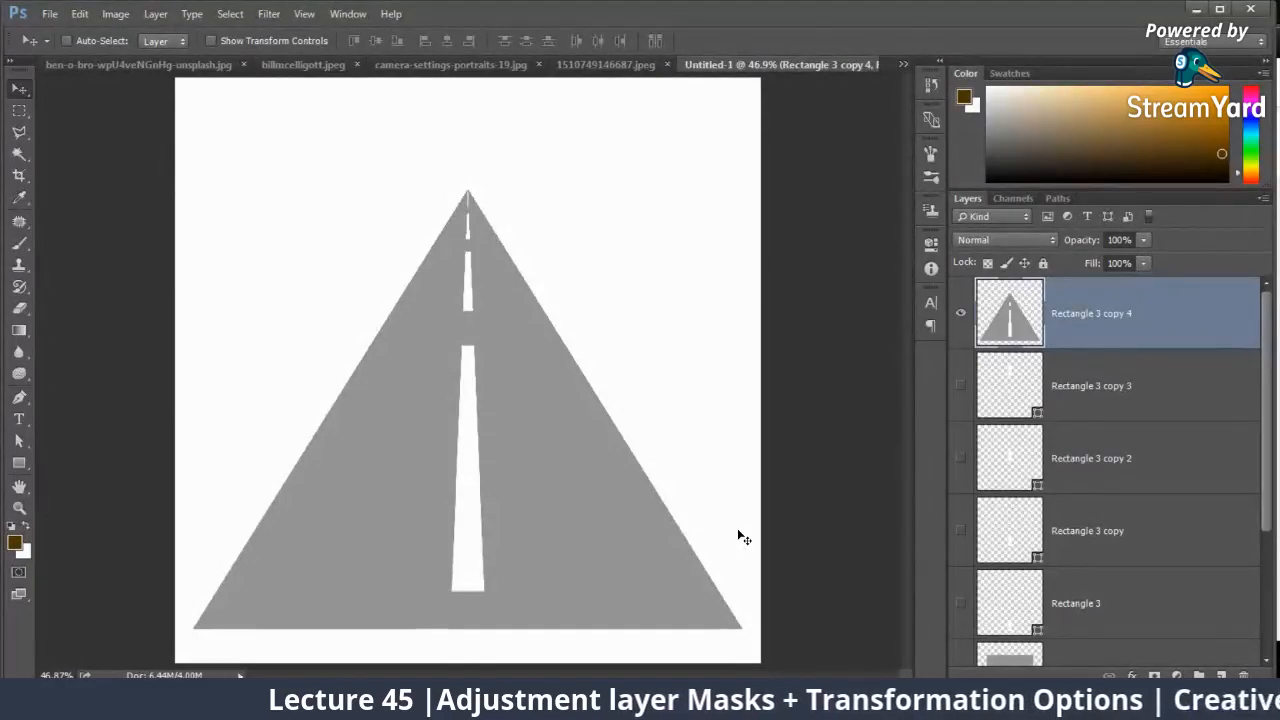
Step: Switch to the StreamYard studio in Chrome to check the live comments, and return to Photoshop
click(140, 702)
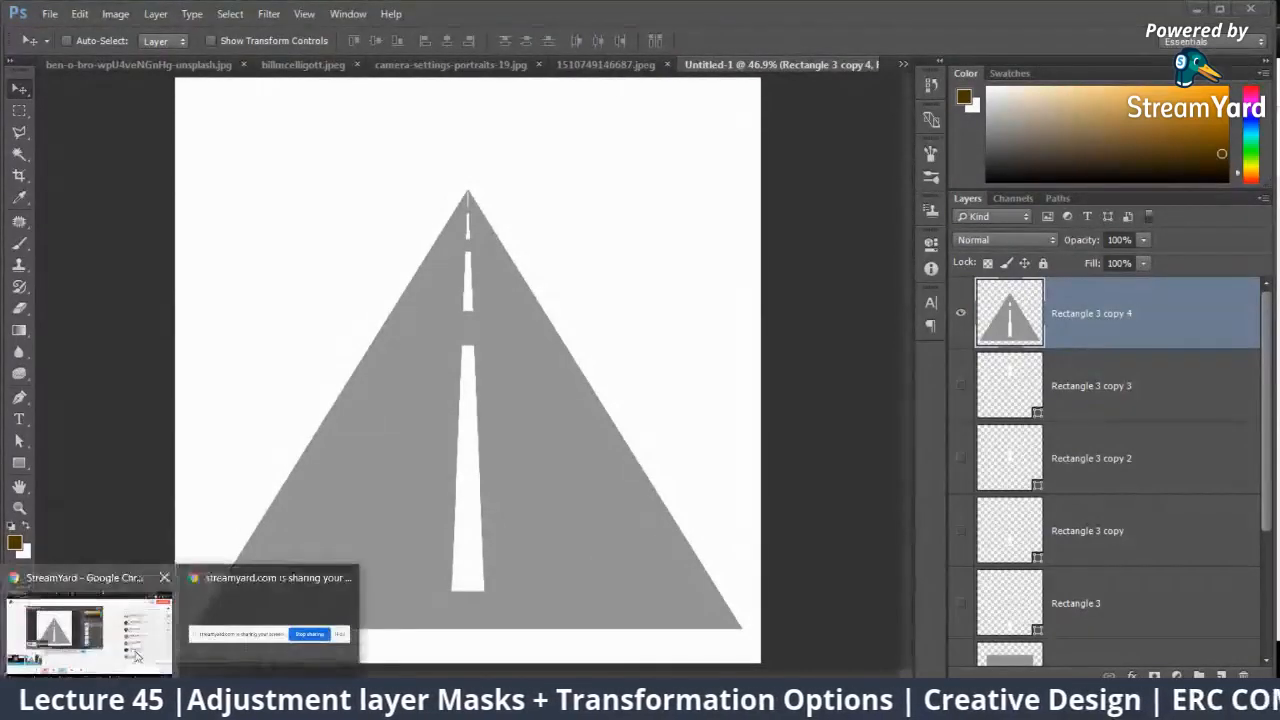
click(137, 655)
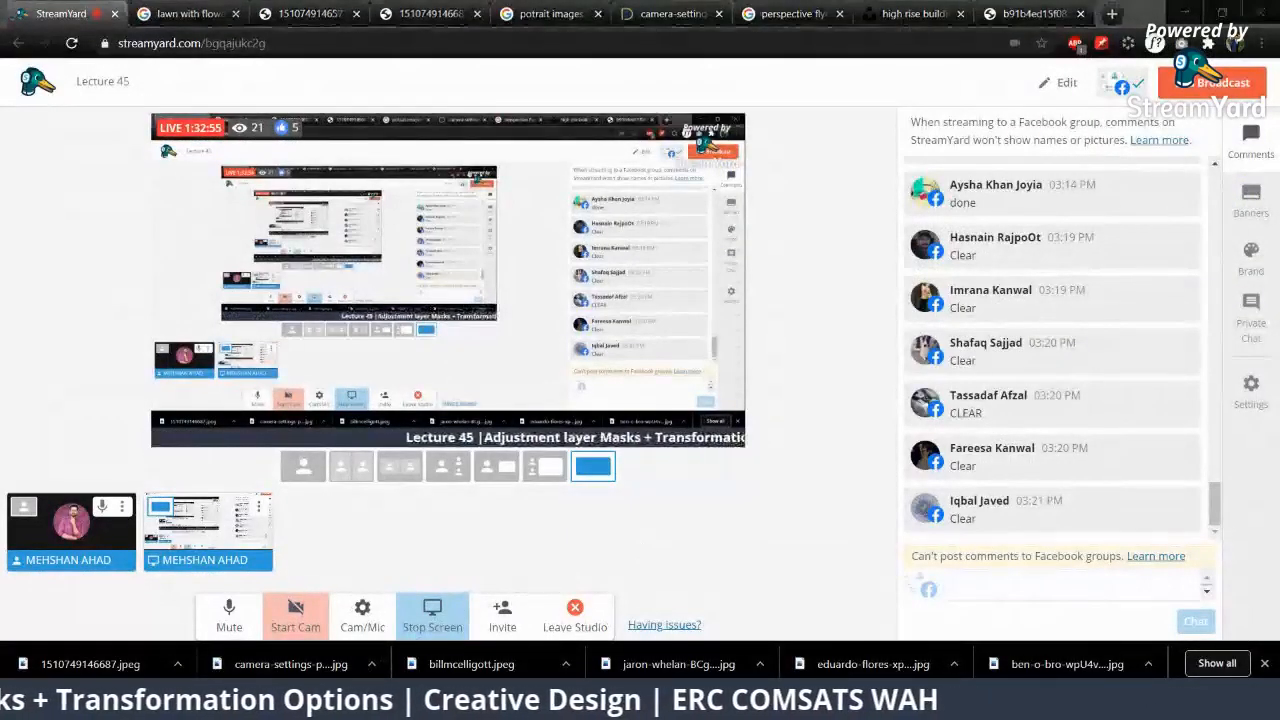
key(alt+Tab)
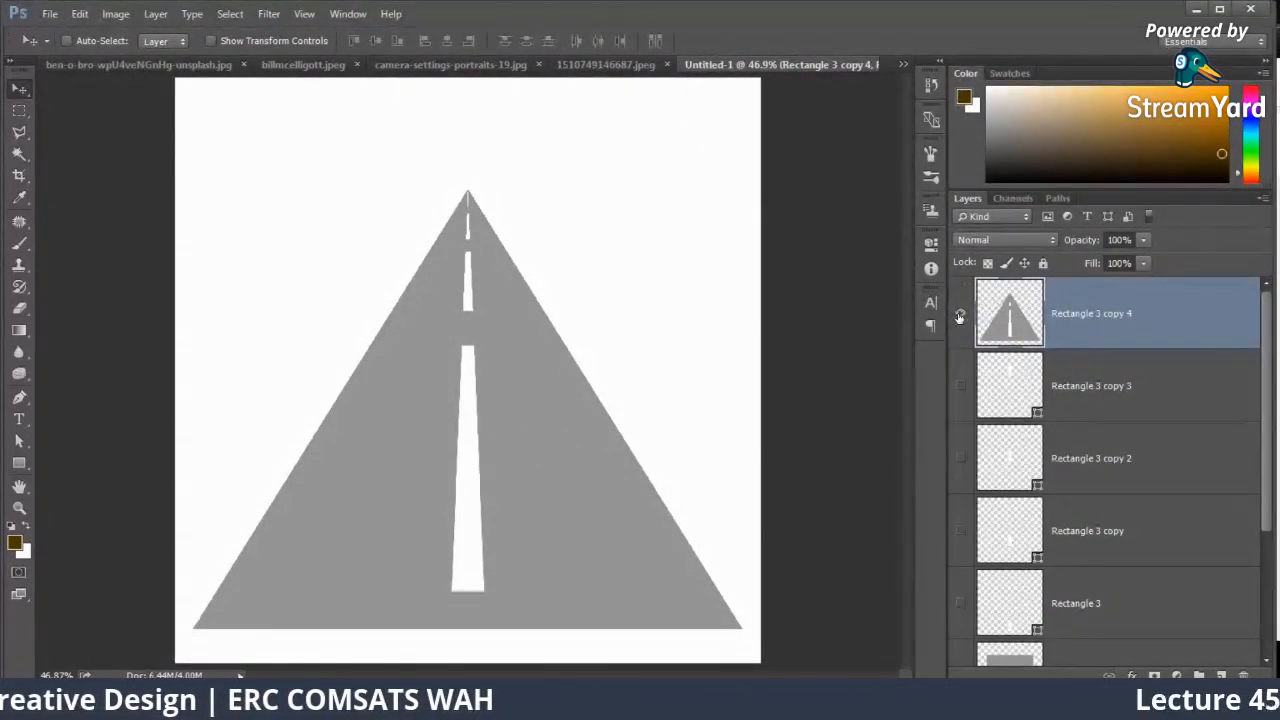
key(ctrl)
key(ctrl+t)
right_click(567, 350)
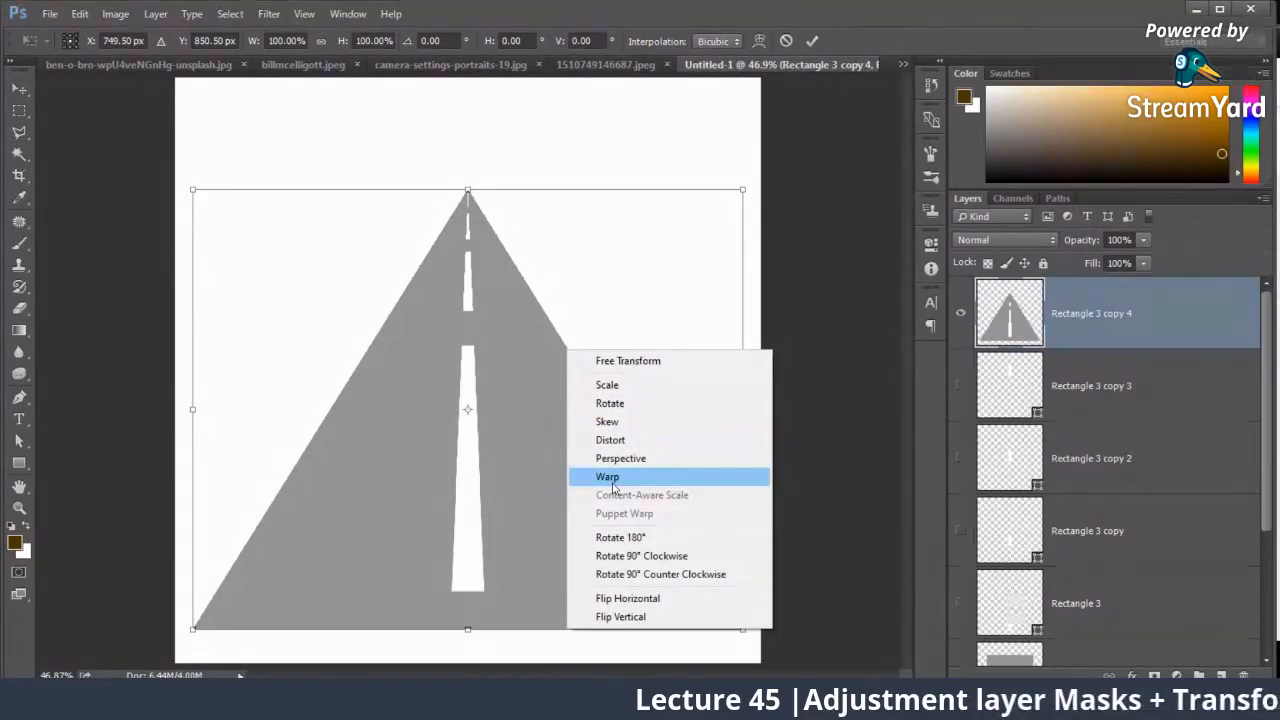
click(491, 474)
key(Escape)
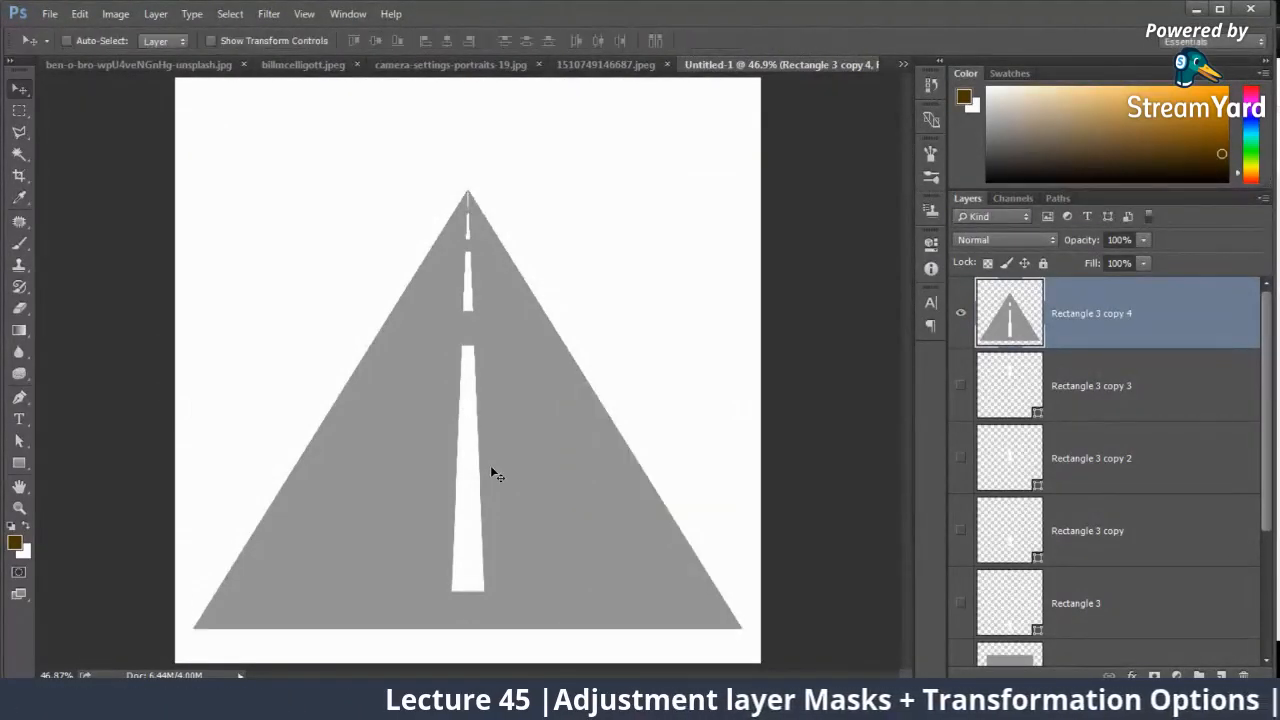
Step: Delete the merged road layer and all original dash and grey rectangle layers, keeping Rectangle 1 and the Background
key(Delete)
key(Delete)
key(Delete)
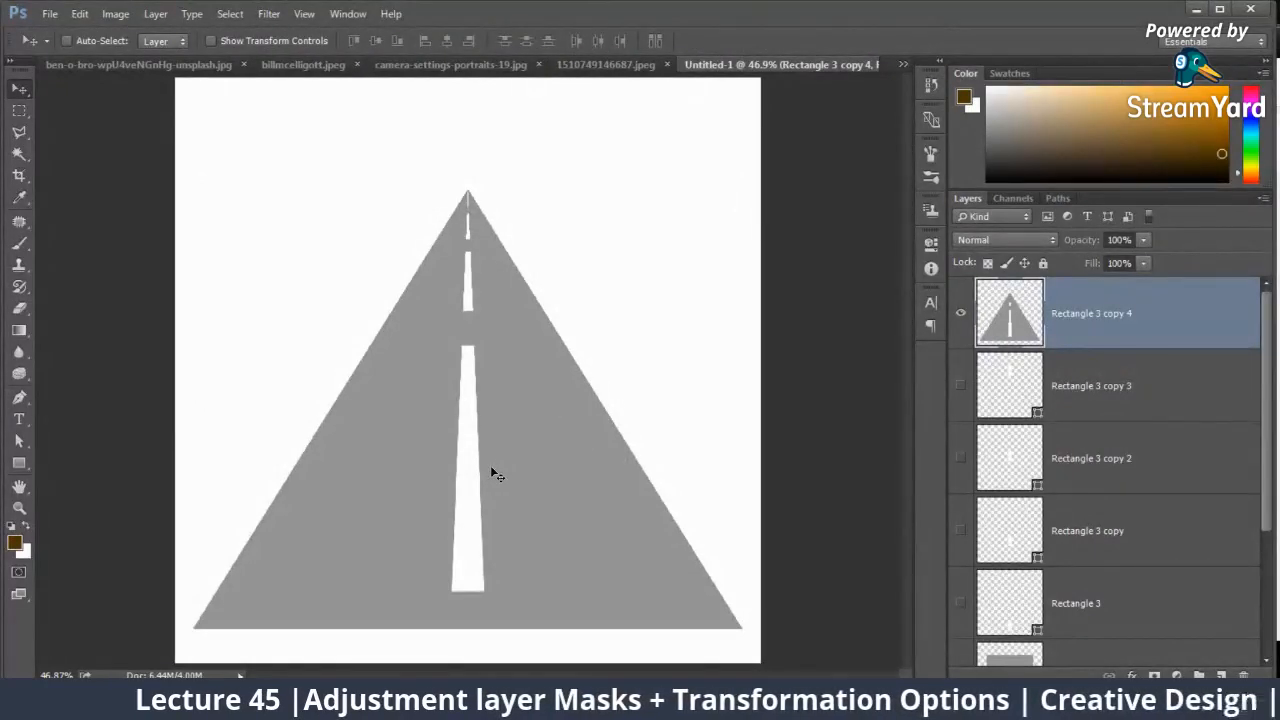
key(Delete)
key(Delete)
key(Delete)
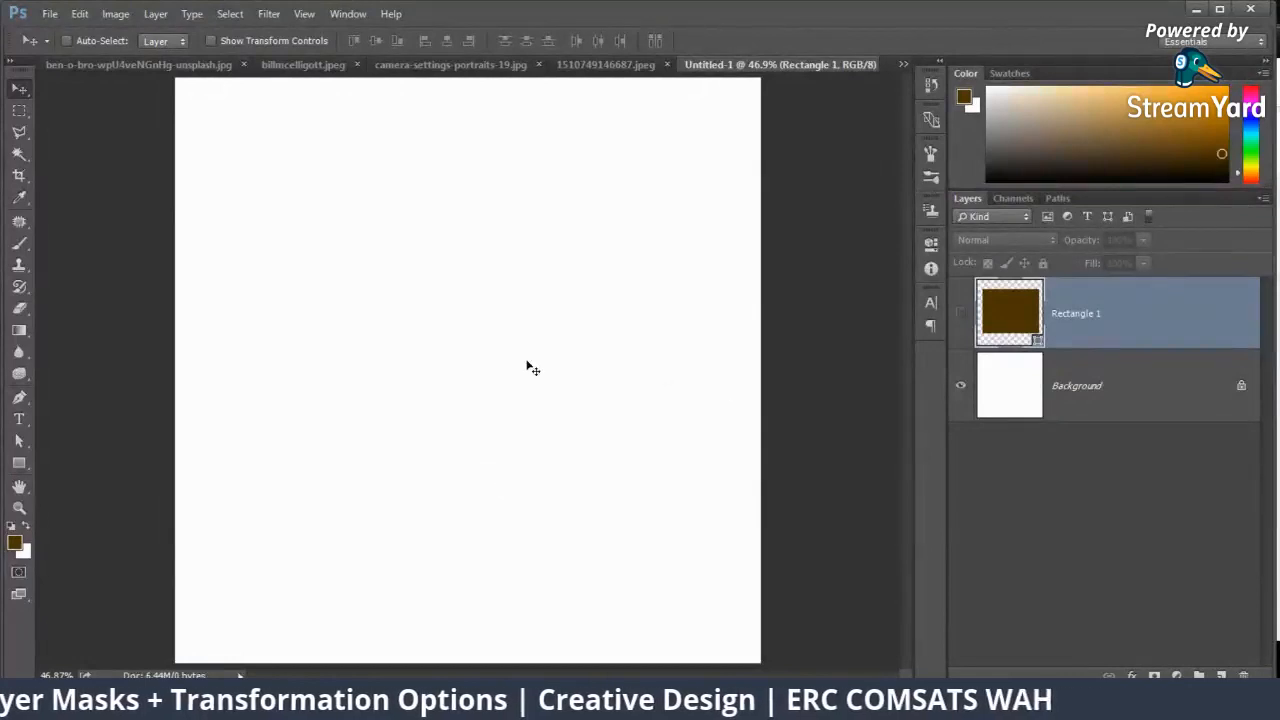
Step: Select a large square area with the Rectangular Marquee, fill it with the dark brown foreground color on a new layer, and deselect
click(19, 110)
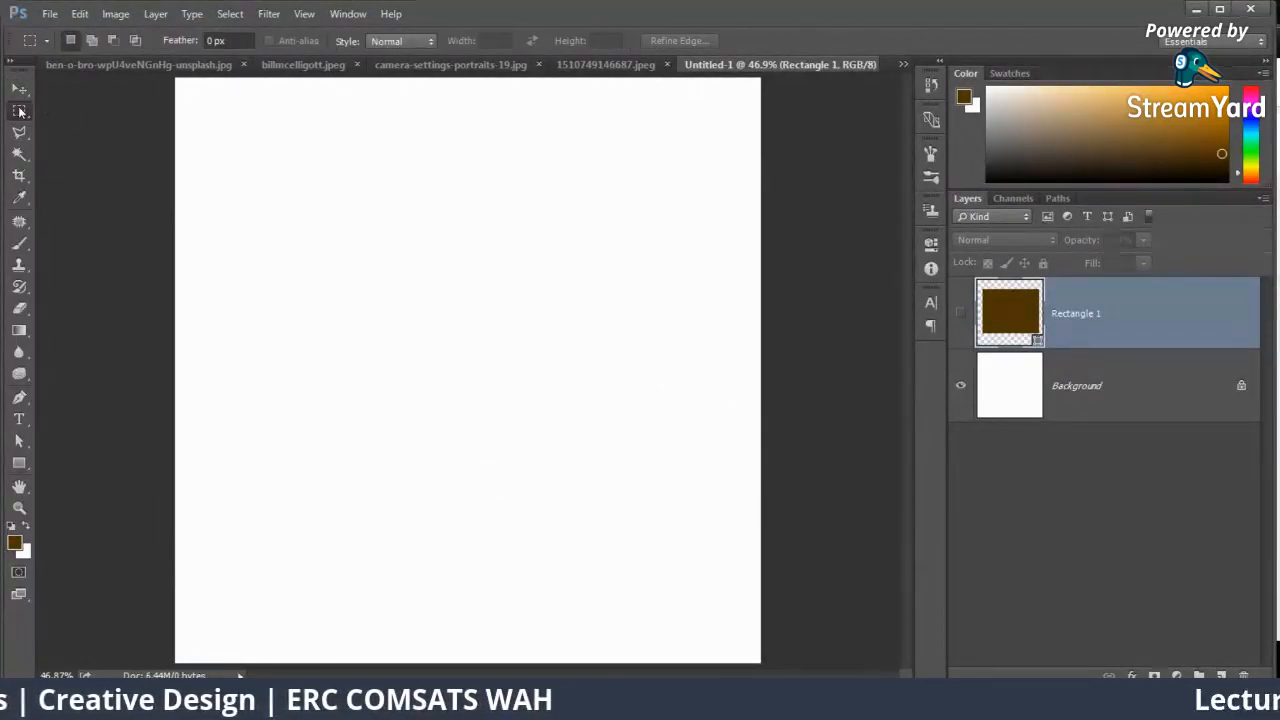
click(21, 112)
click(100, 108)
drag(233, 115, 716, 598)
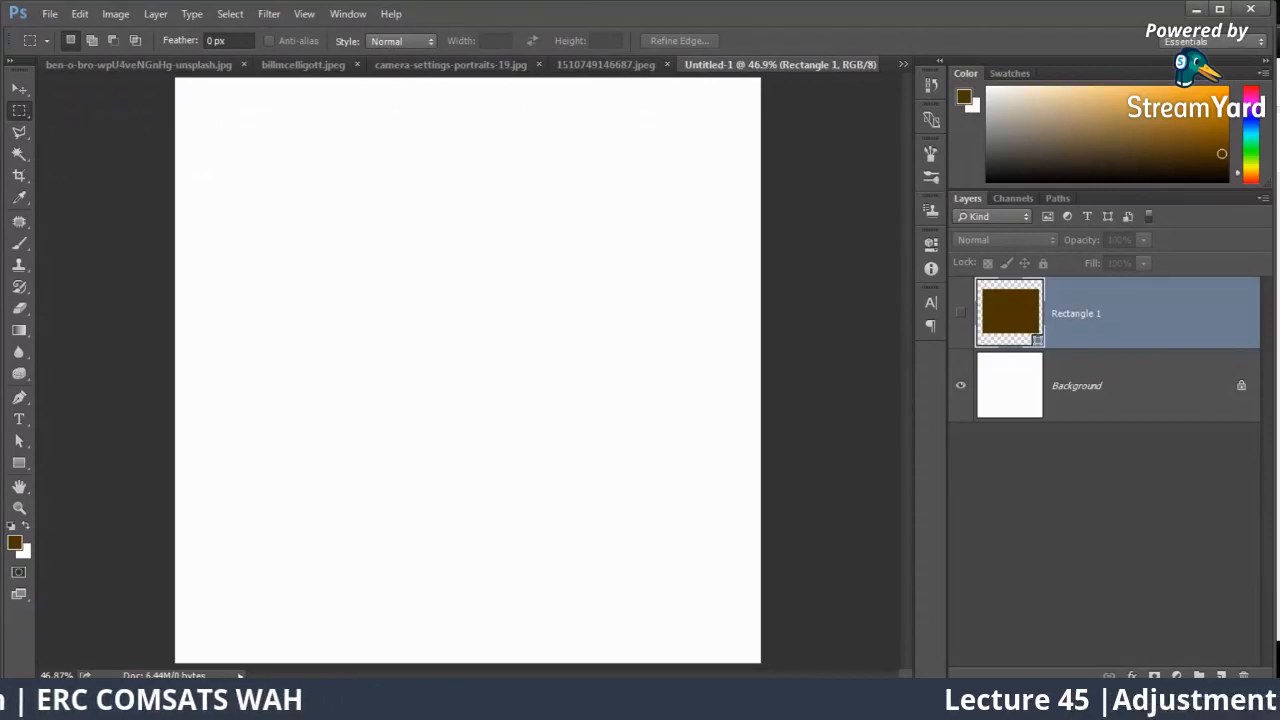
key(ctrl+shift+alt+n)
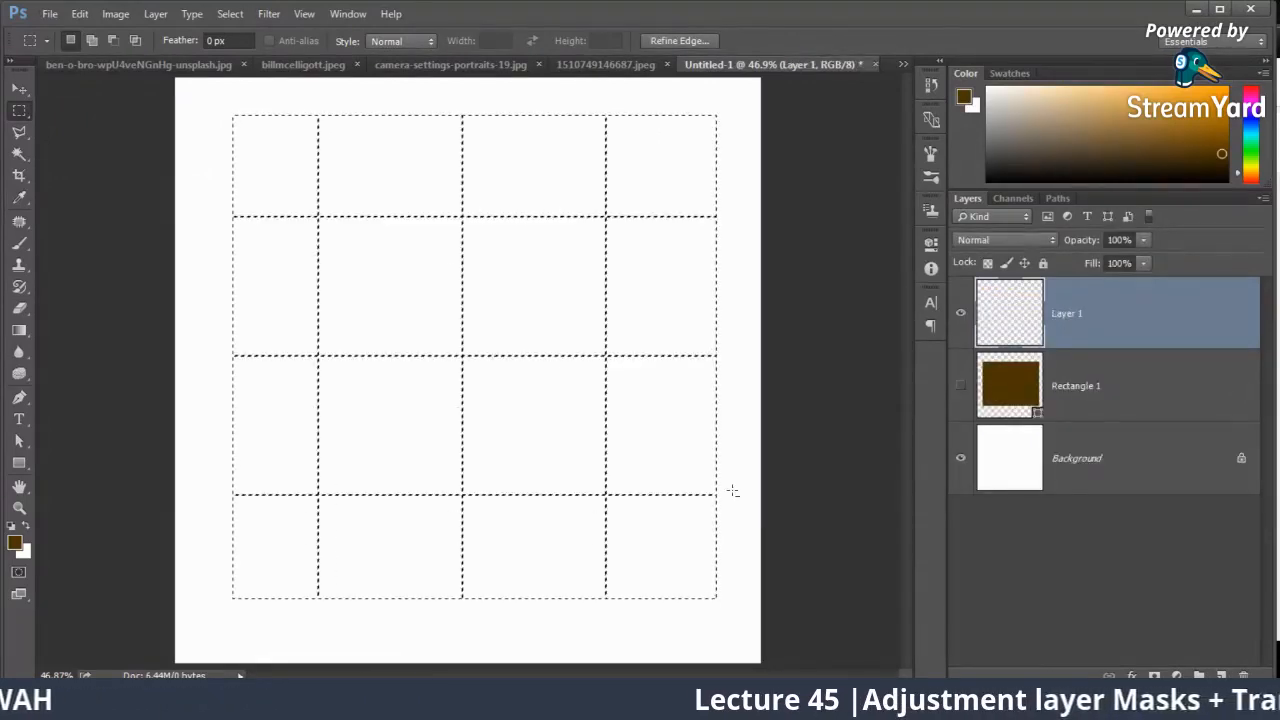
key(alt+BackSpace)
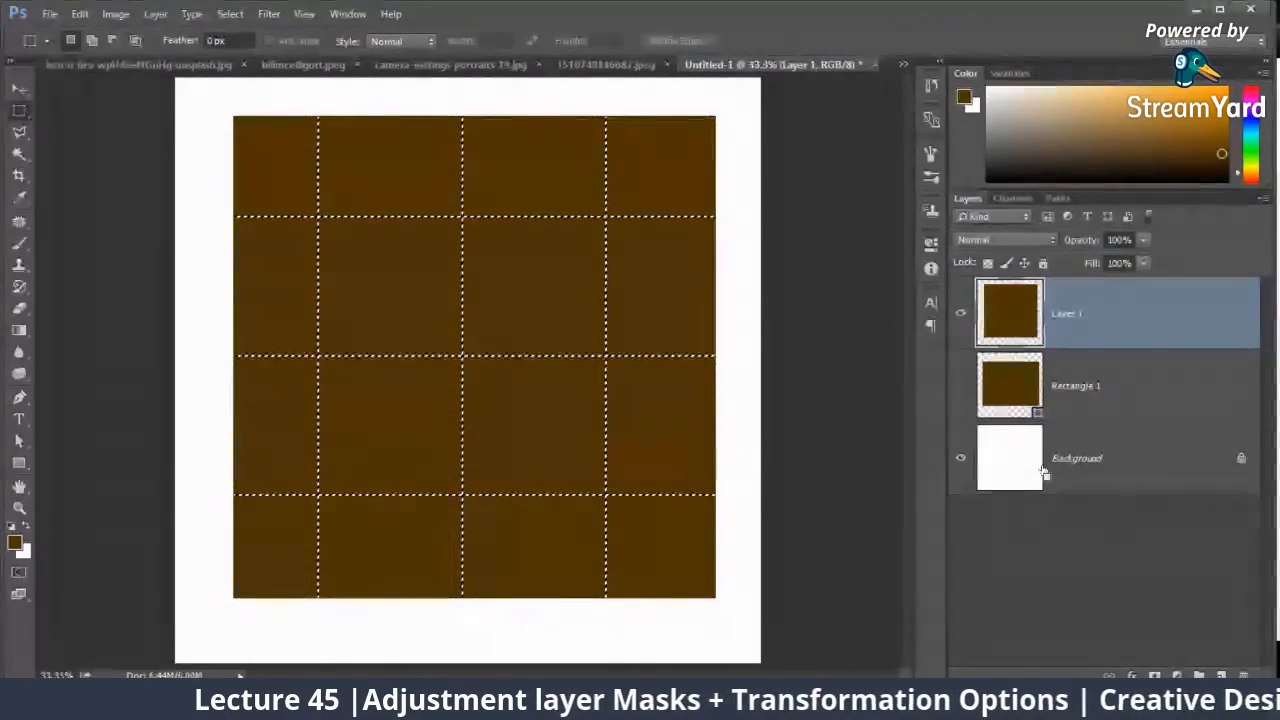
key(ctrl+d)
Step: Start a Warp transform on the brown square and bend its left edge into an S-curve, inward above and slightly outward below
key(ctrl+minus)
key(ctrl+plus)
key(ctrl+t)
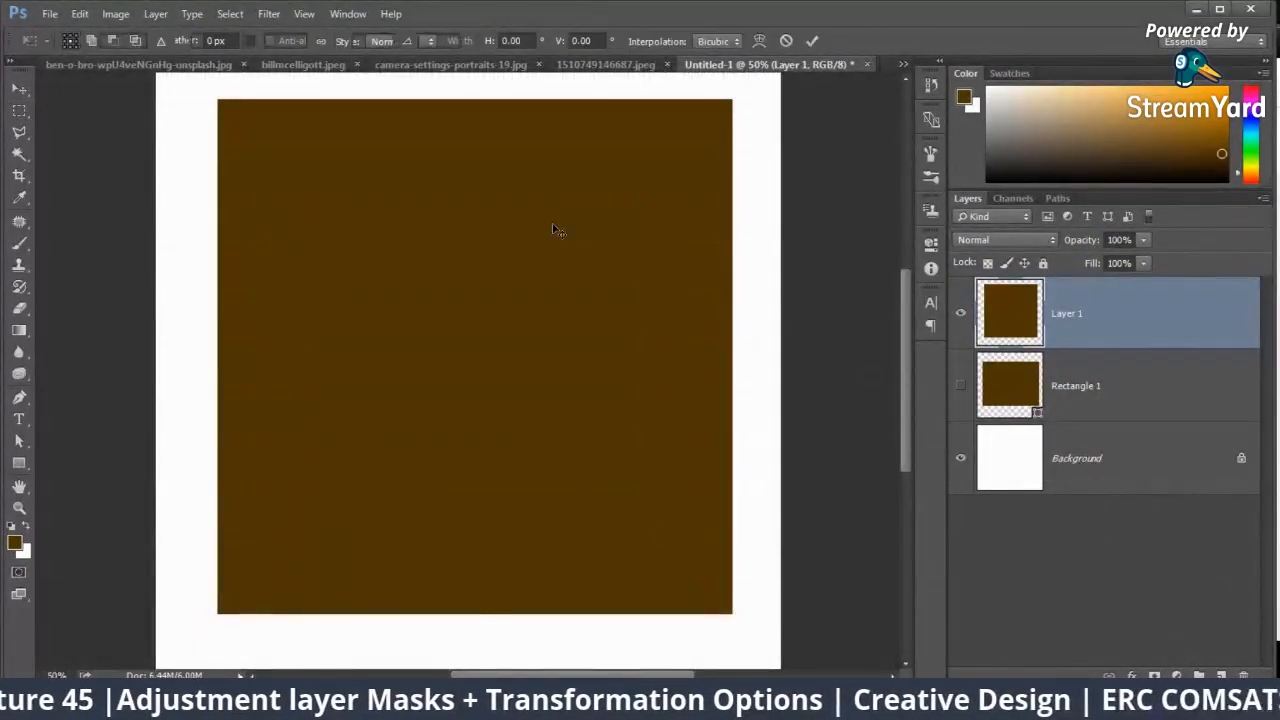
right_click(562, 240)
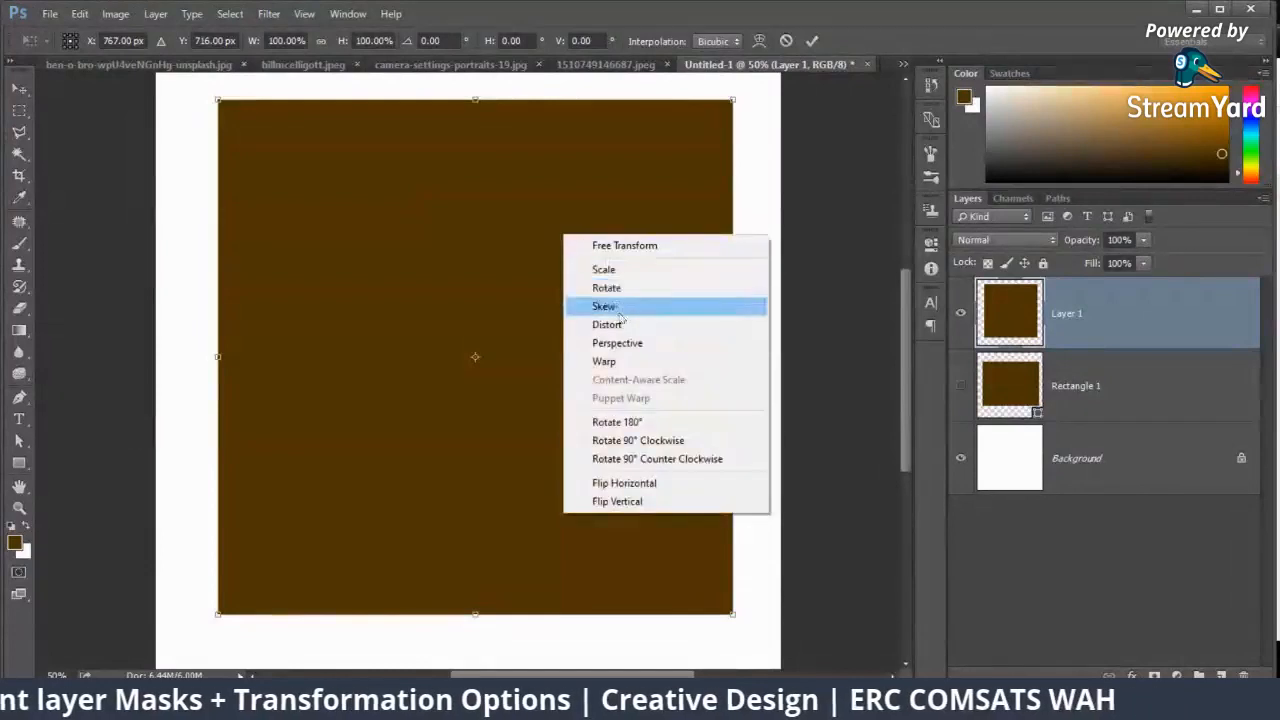
click(600, 358)
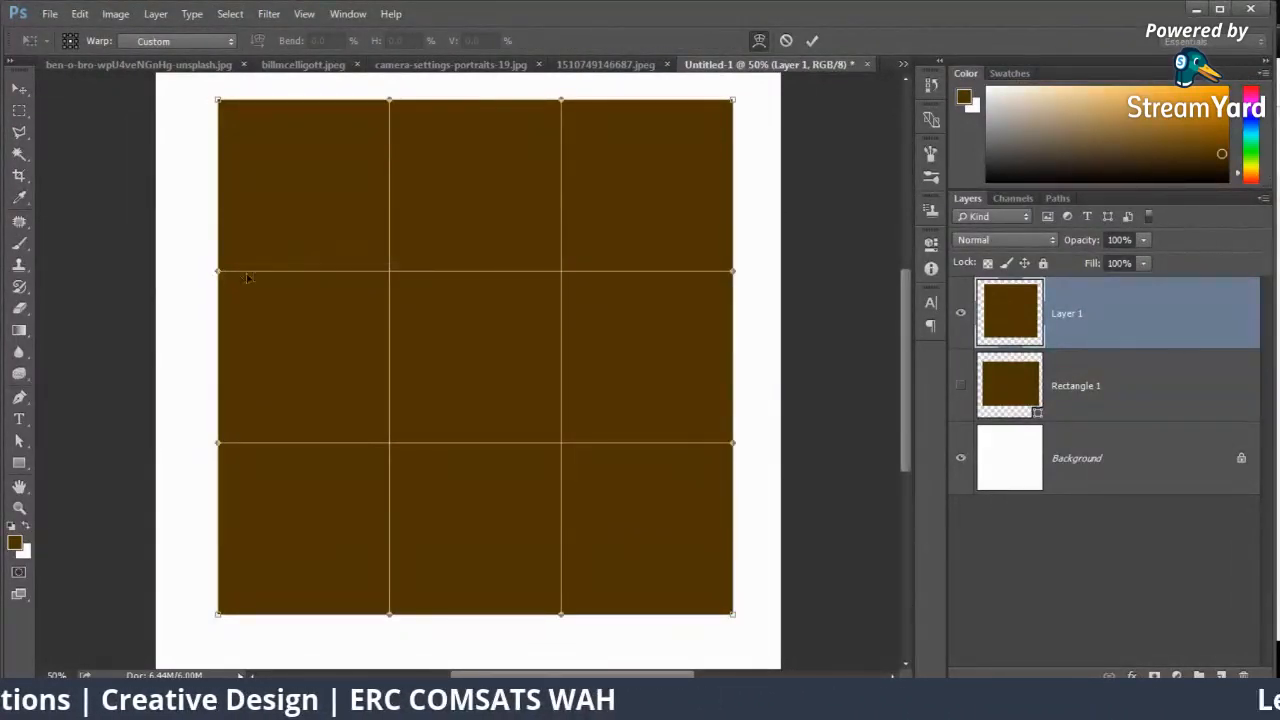
drag(218, 272, 350, 262)
drag(218, 443, 174, 384)
drag(352, 264, 428, 408)
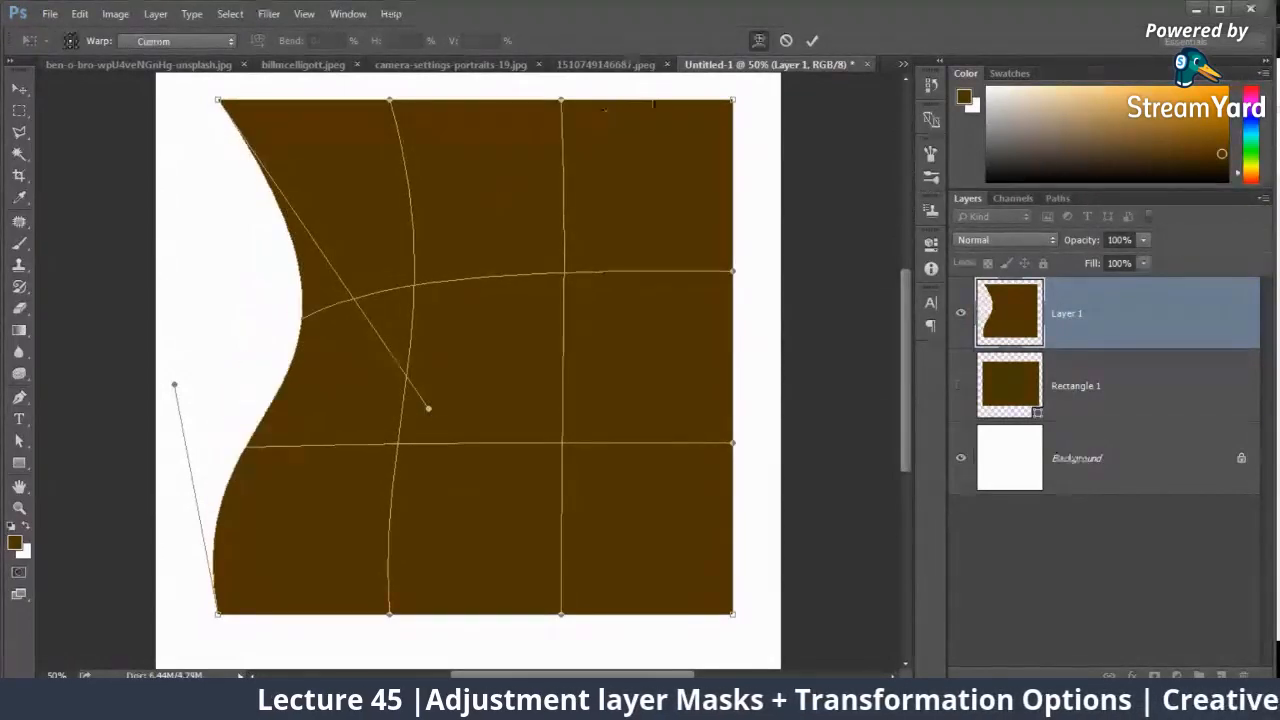
Step: Warp the square's remaining sides into inward curves, pulling the upper-right and lower-right corners toward the center
drag(733, 100, 690, 190)
drag(561, 101, 554, 388)
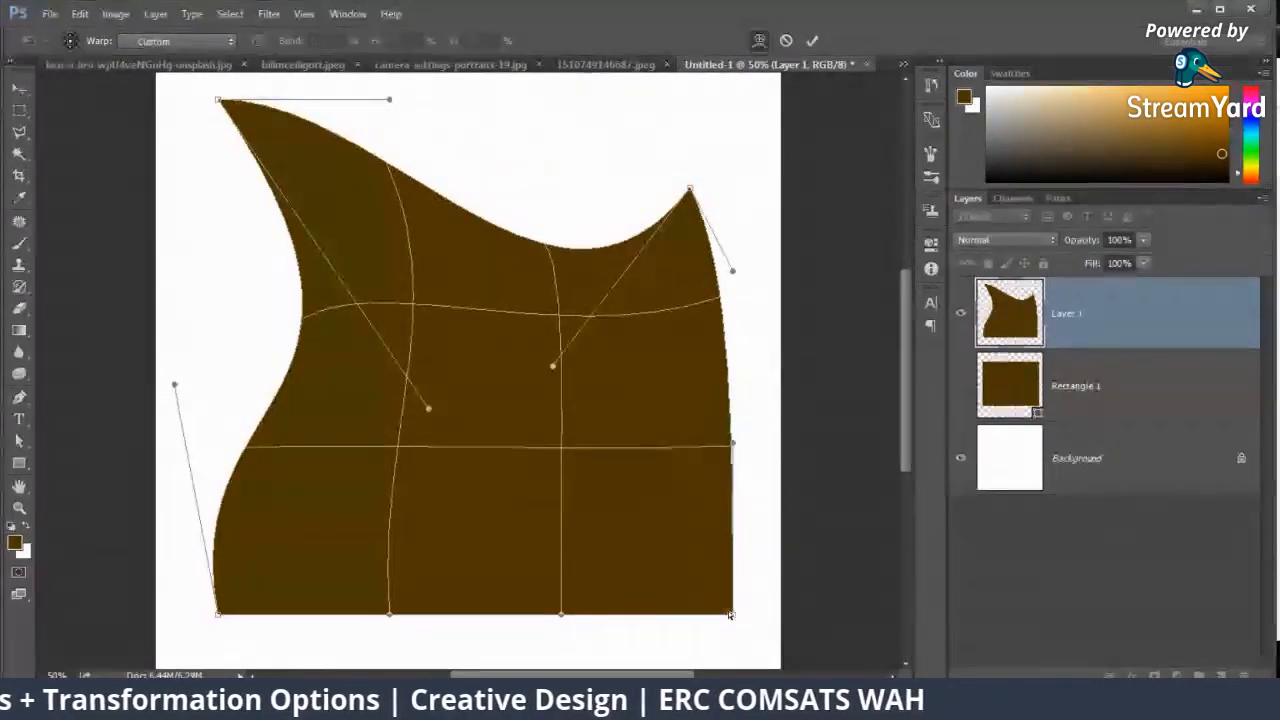
drag(730, 614, 607, 491)
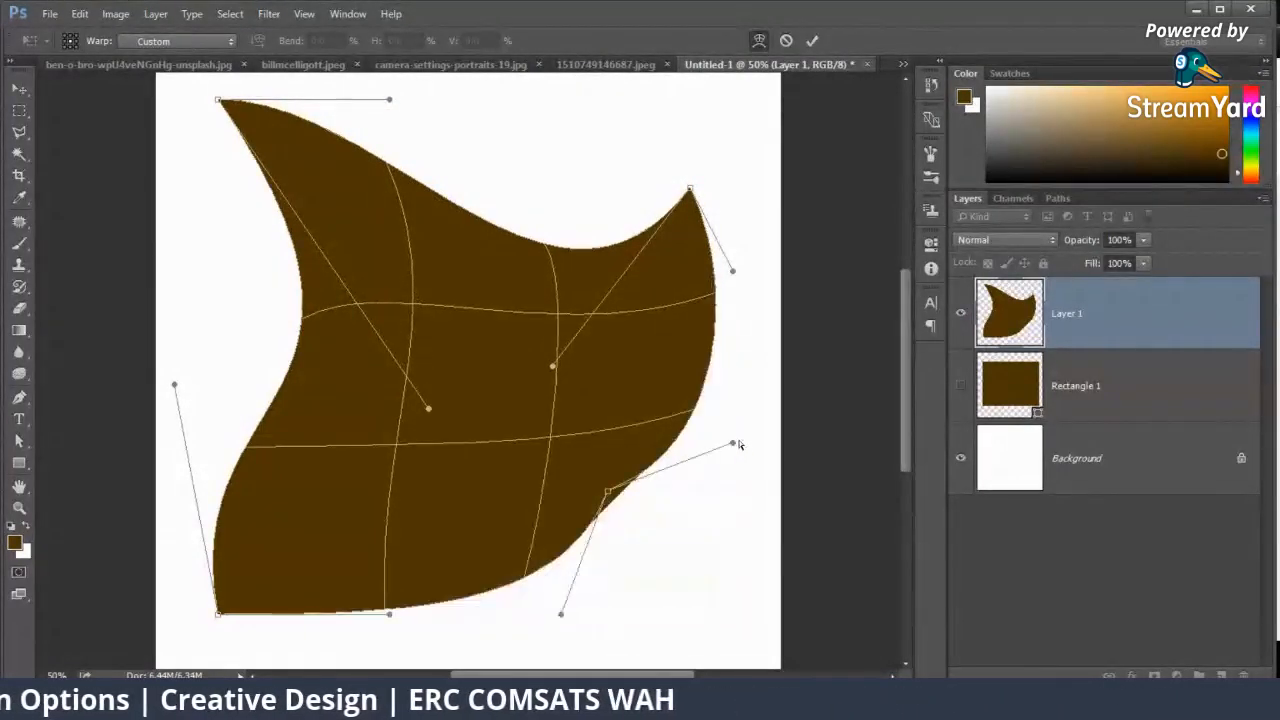
drag(738, 444, 522, 376)
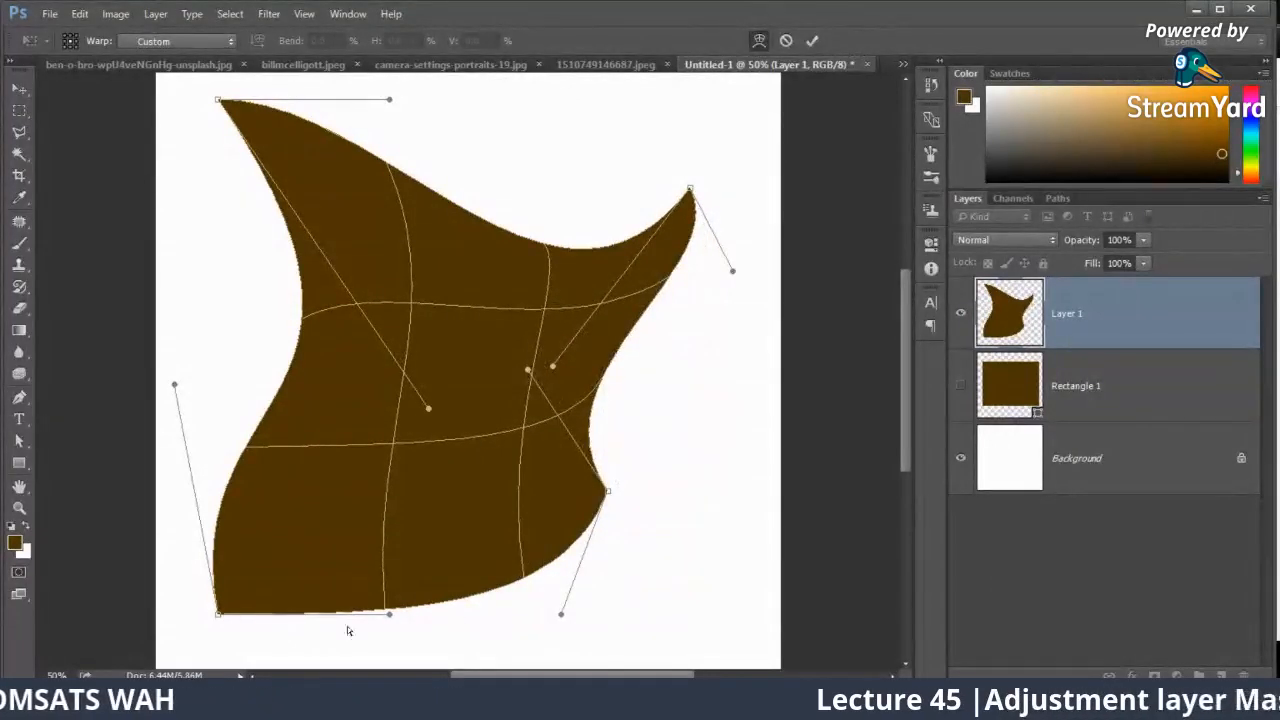
drag(389, 614, 365, 395)
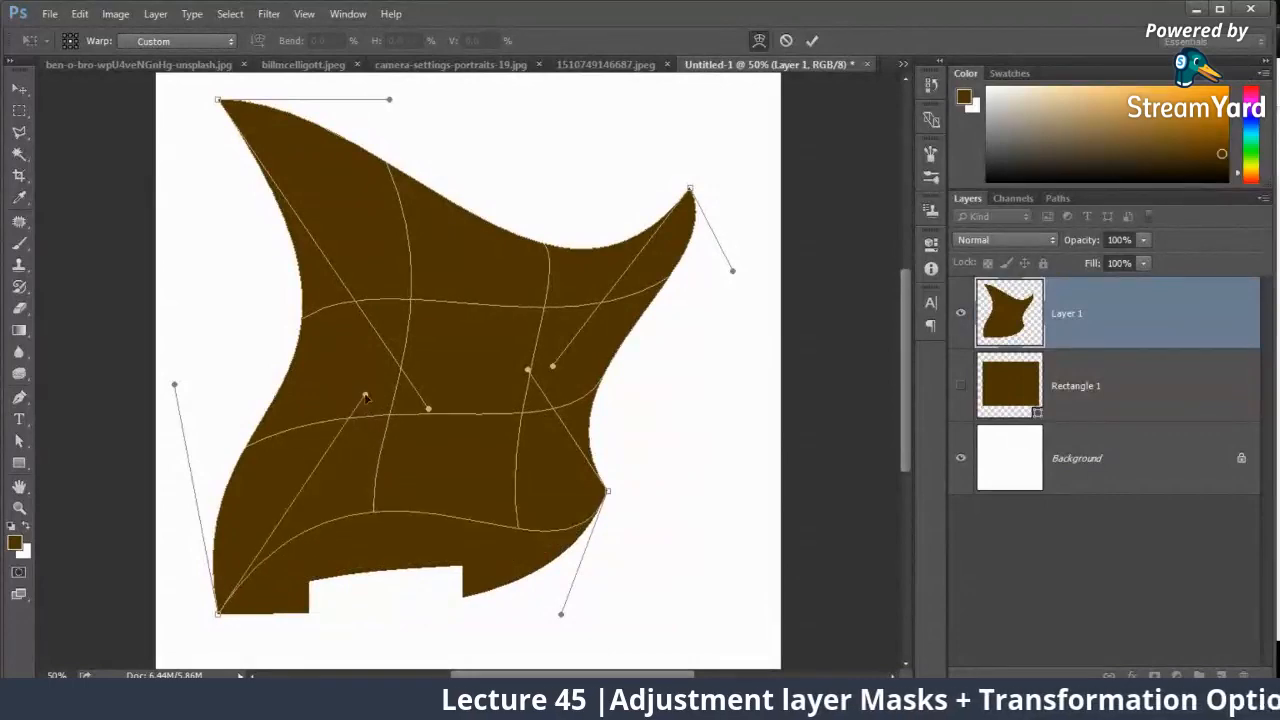
Step: Apply the warp and move the warped brown shape slightly right and down on the canvas
click(18, 88)
click(600, 274)
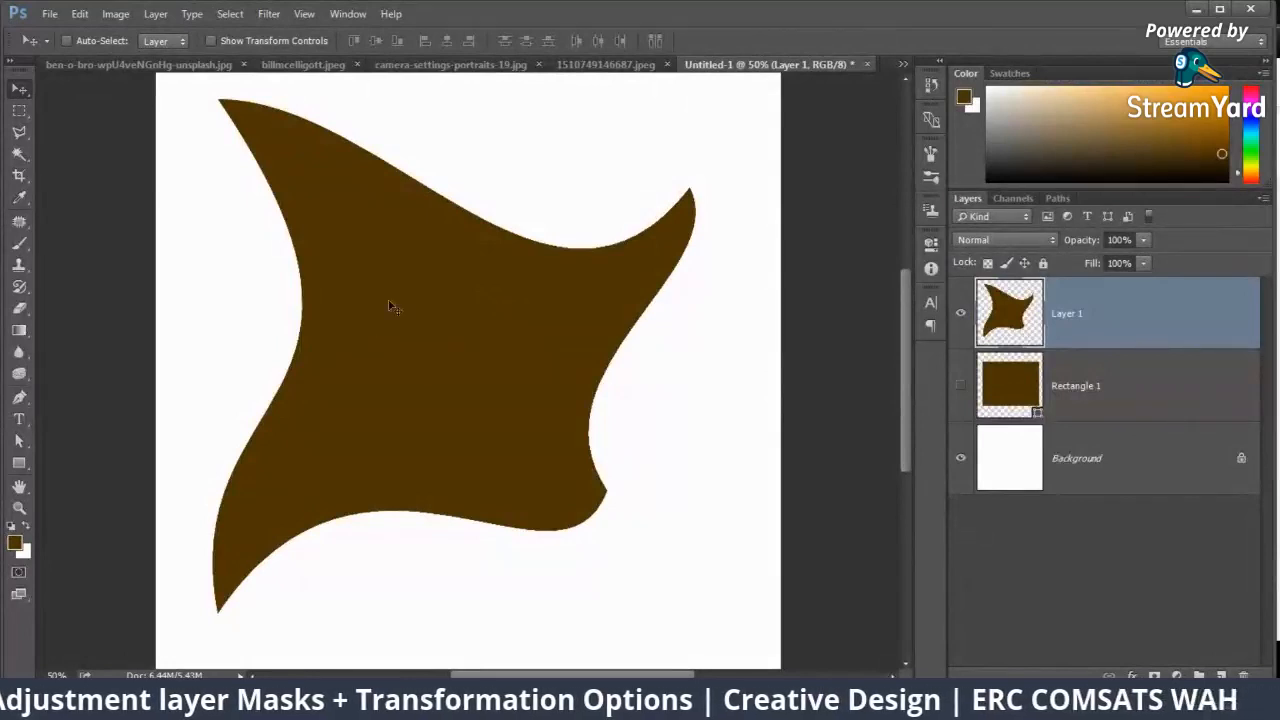
drag(390, 306, 436, 303)
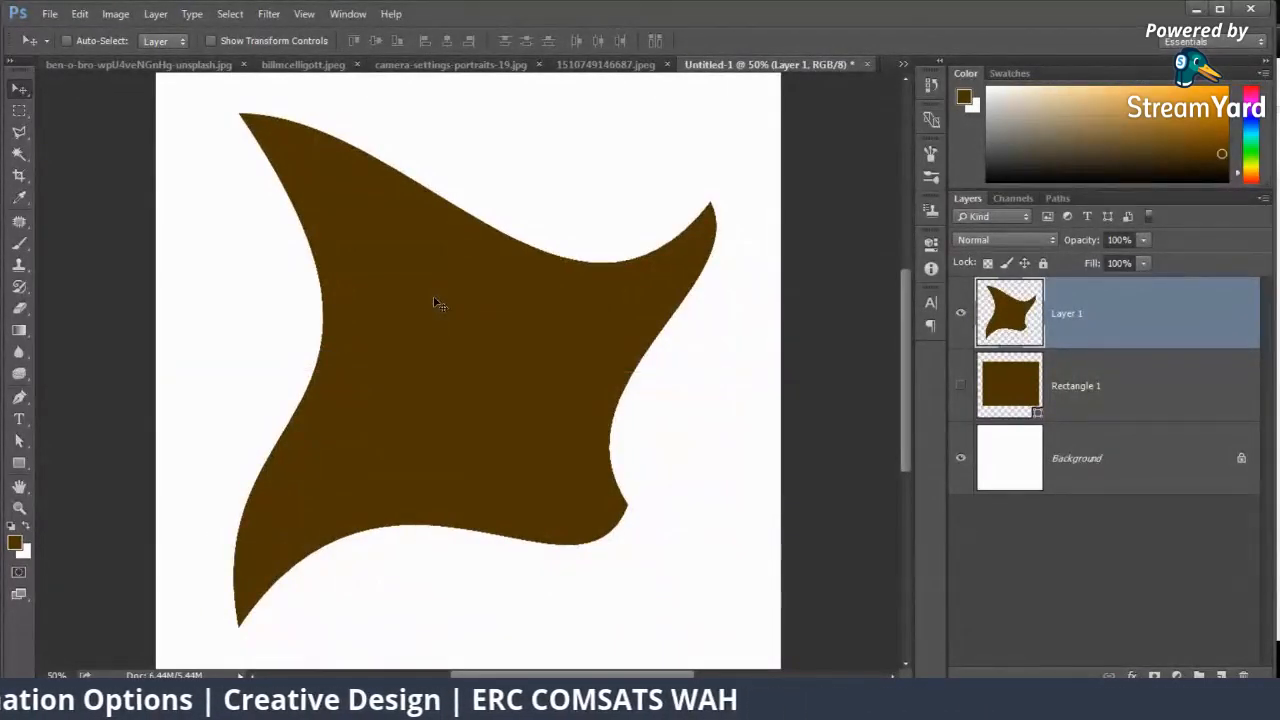
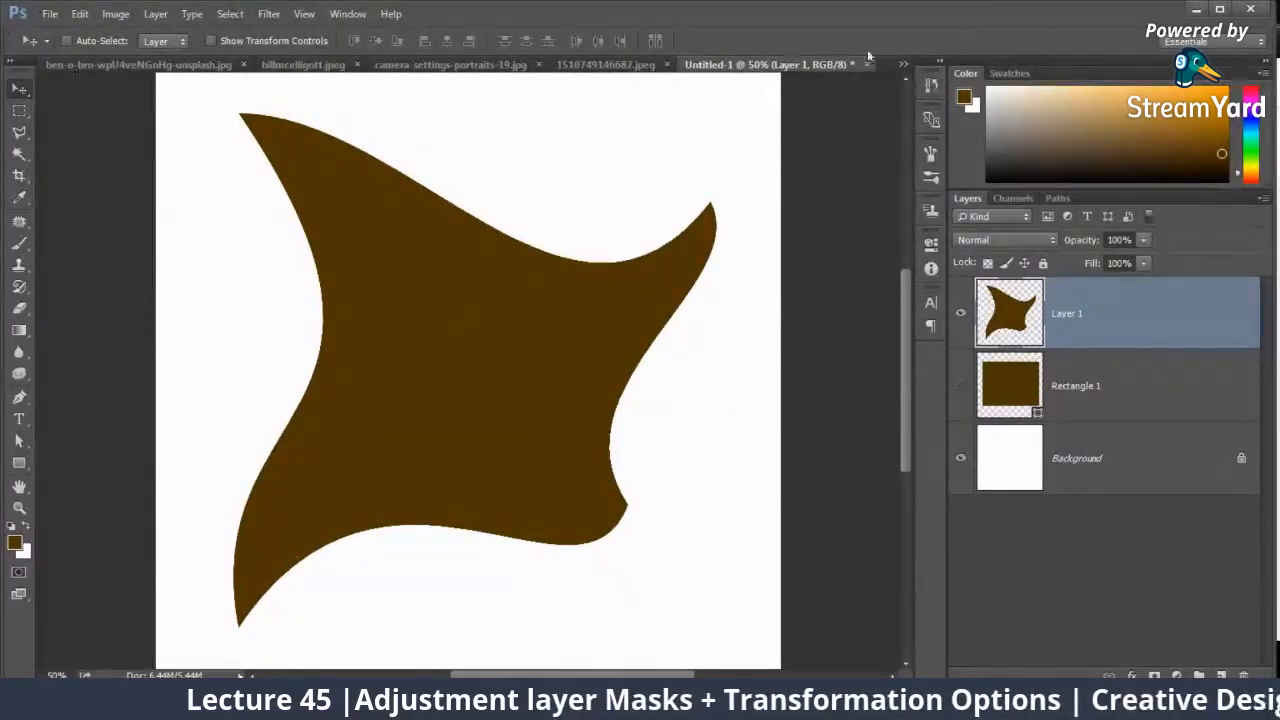
Step: Switch to the dark-haired woman's portrait and try to close the city skyline document without saving
click(903, 64)
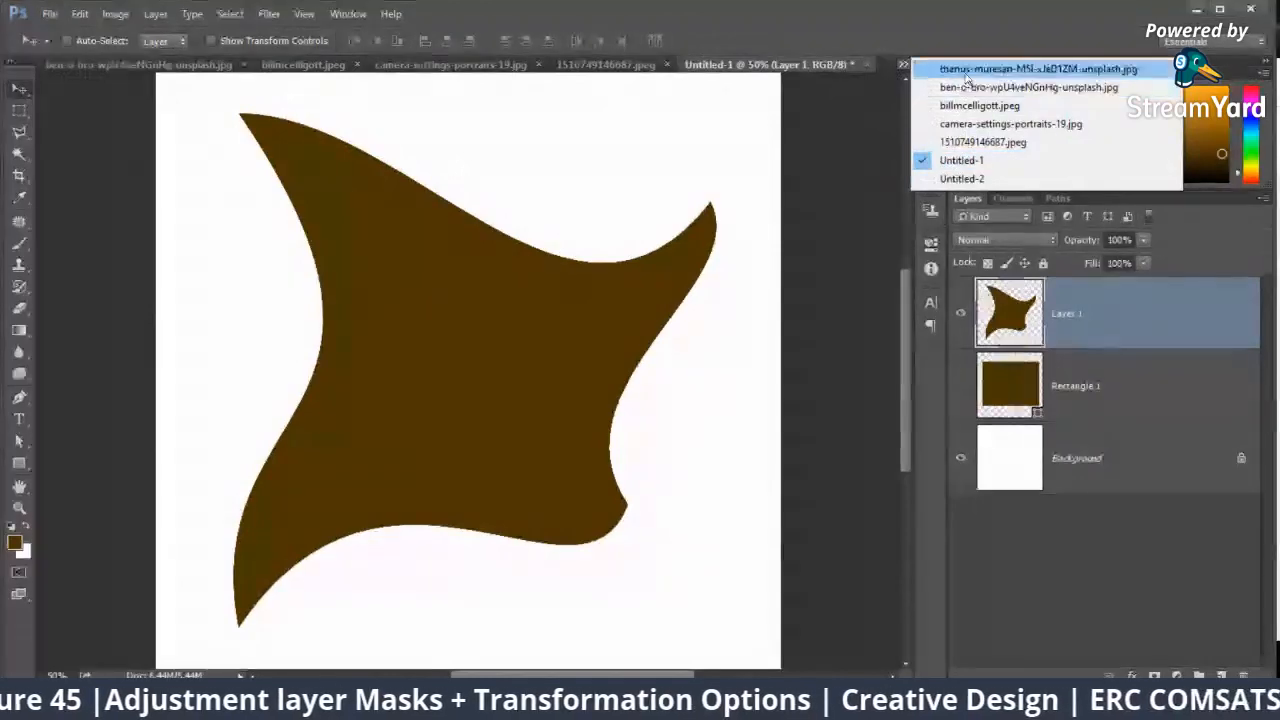
click(966, 70)
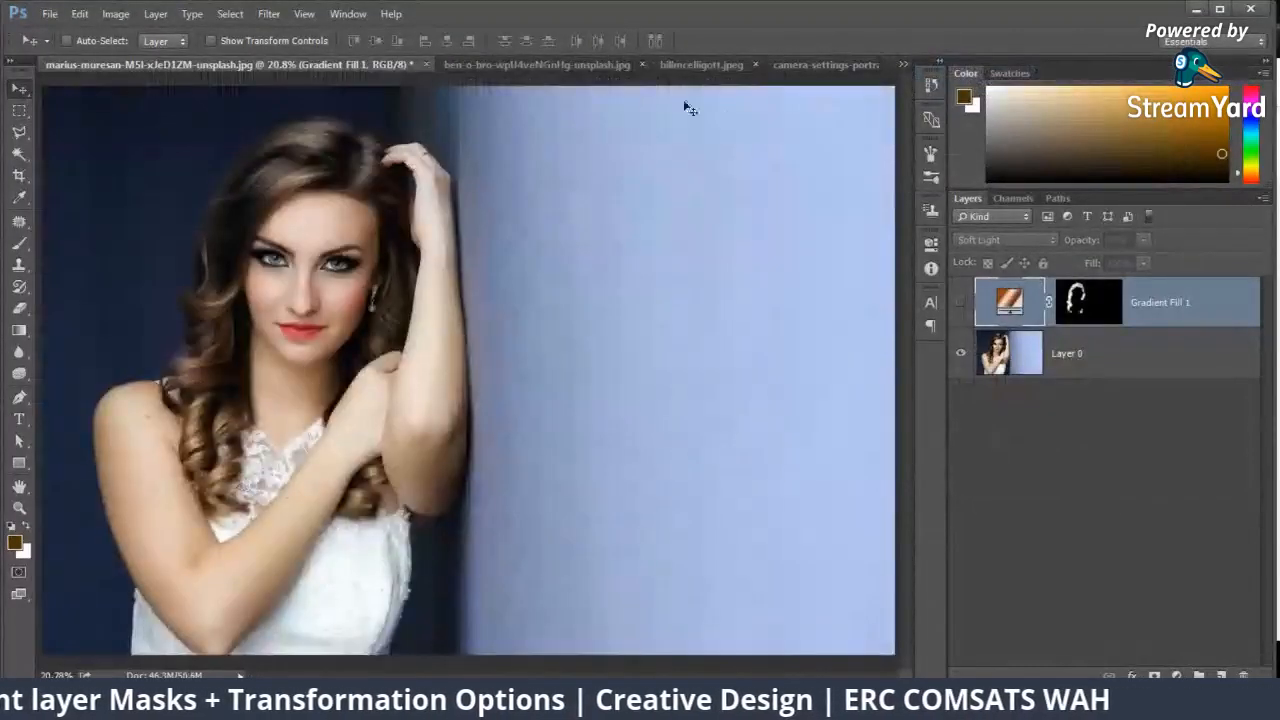
click(642, 65)
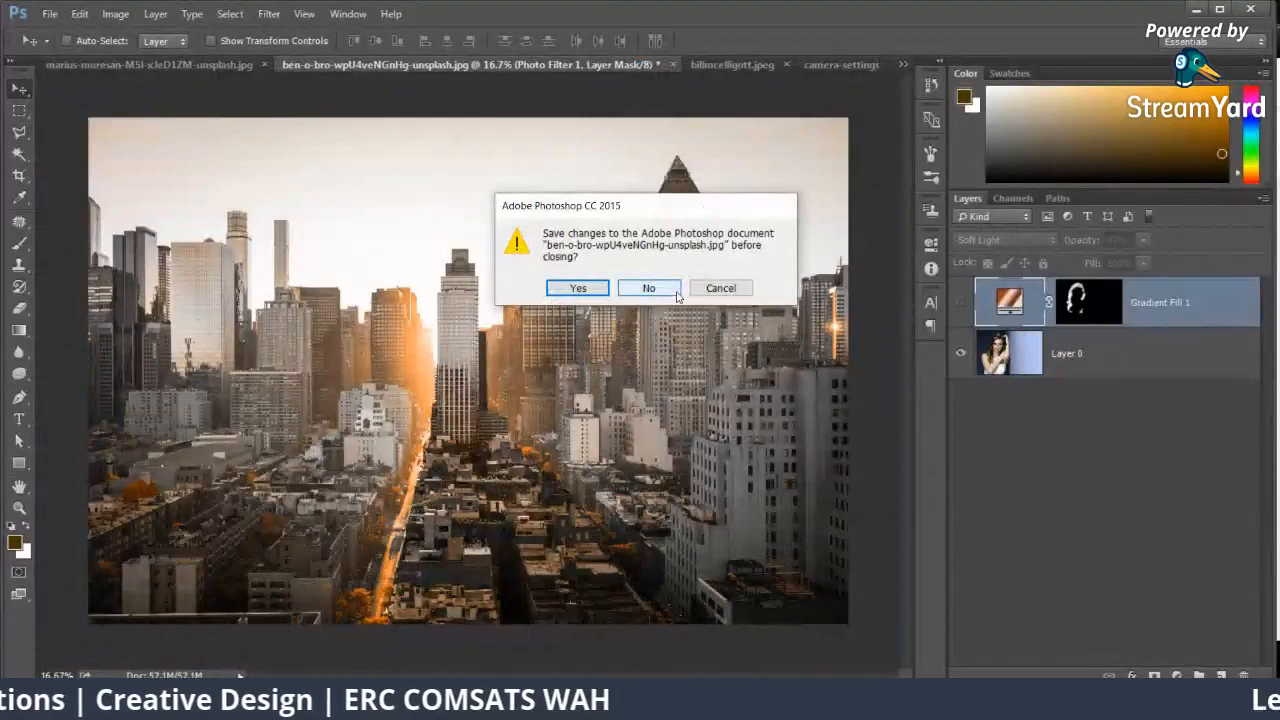
click(649, 288)
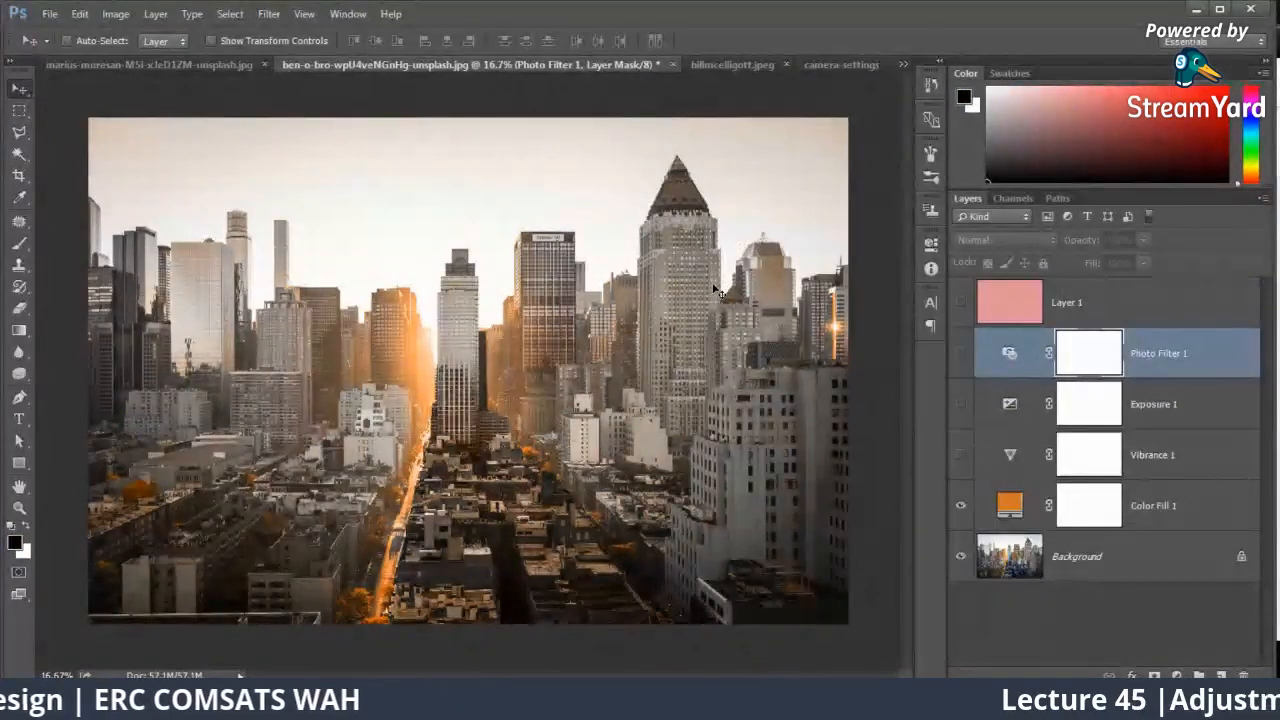
Step: Delete the Photo Filter, Exposure, Vibrance and Color Fill adjustment layers from the city skyline document
key(Delete)
key(Delete)
key(Delete)
key(Delete)
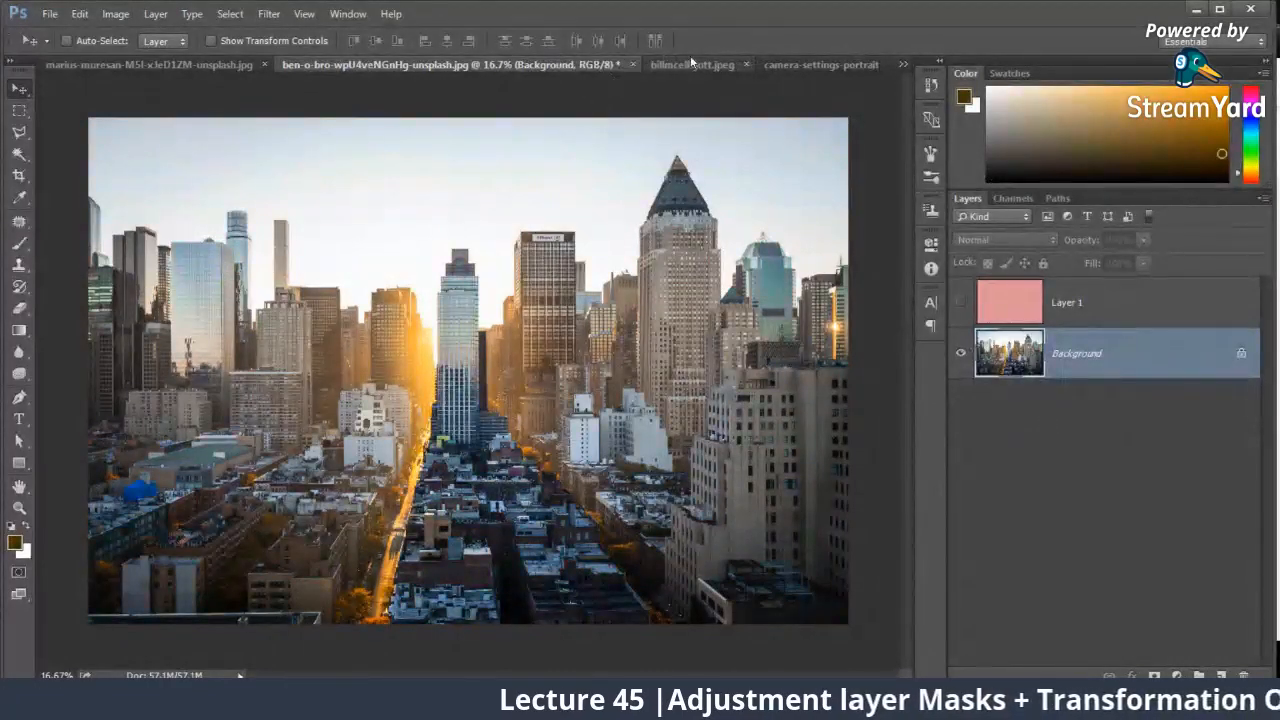
Step: Close the document with the close-up portrait of the wrinkled face without saving it
click(719, 66)
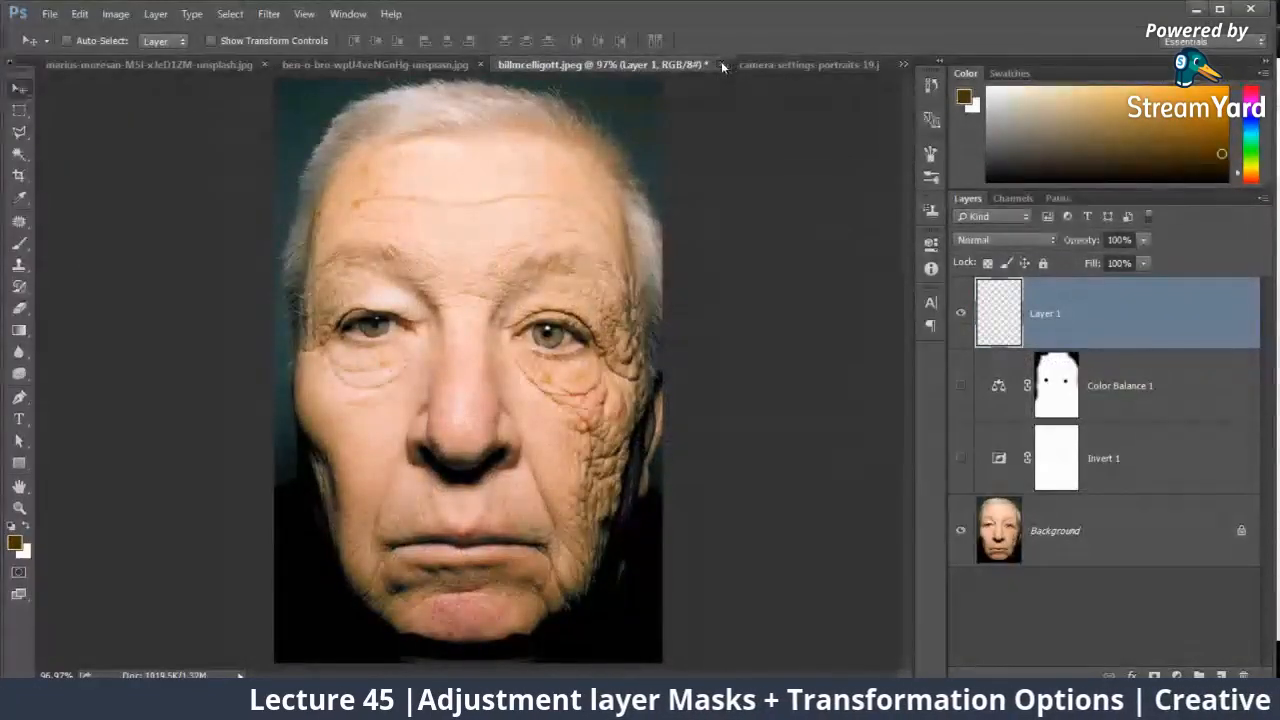
click(722, 66)
click(648, 279)
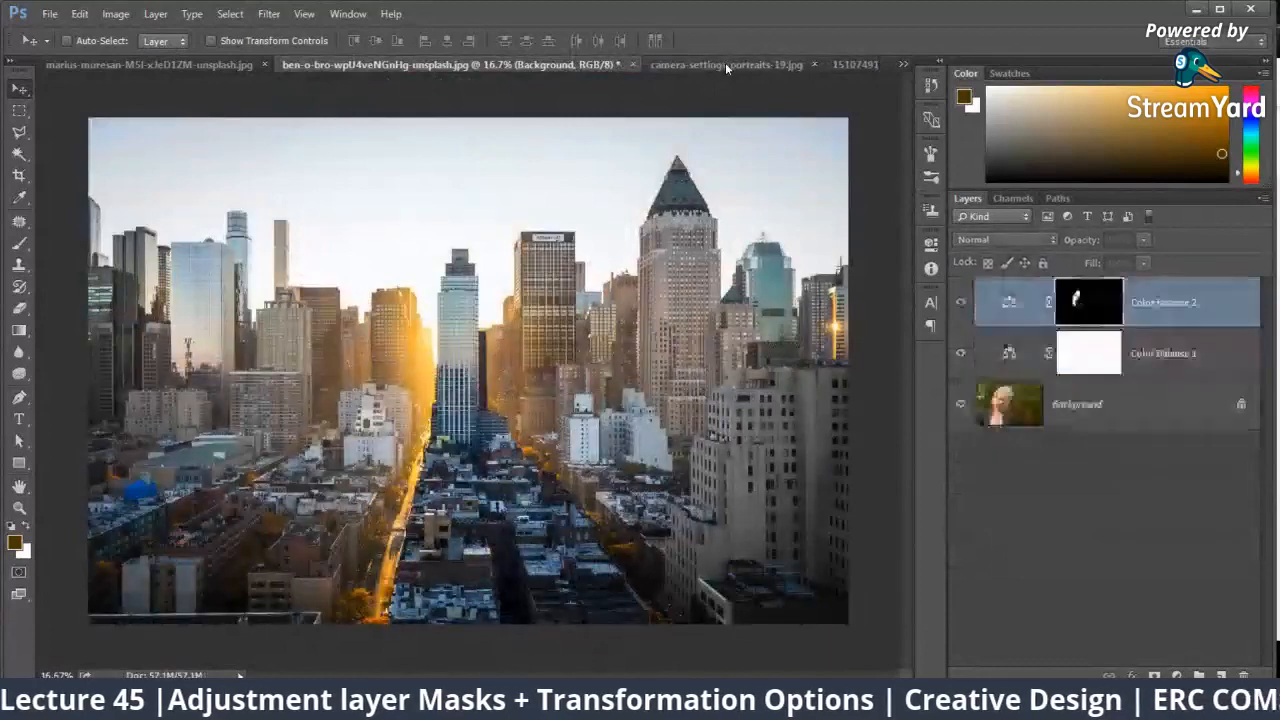
Step: Bring up the house photo 1510749146687.jpeg and close it without saving
click(725, 62)
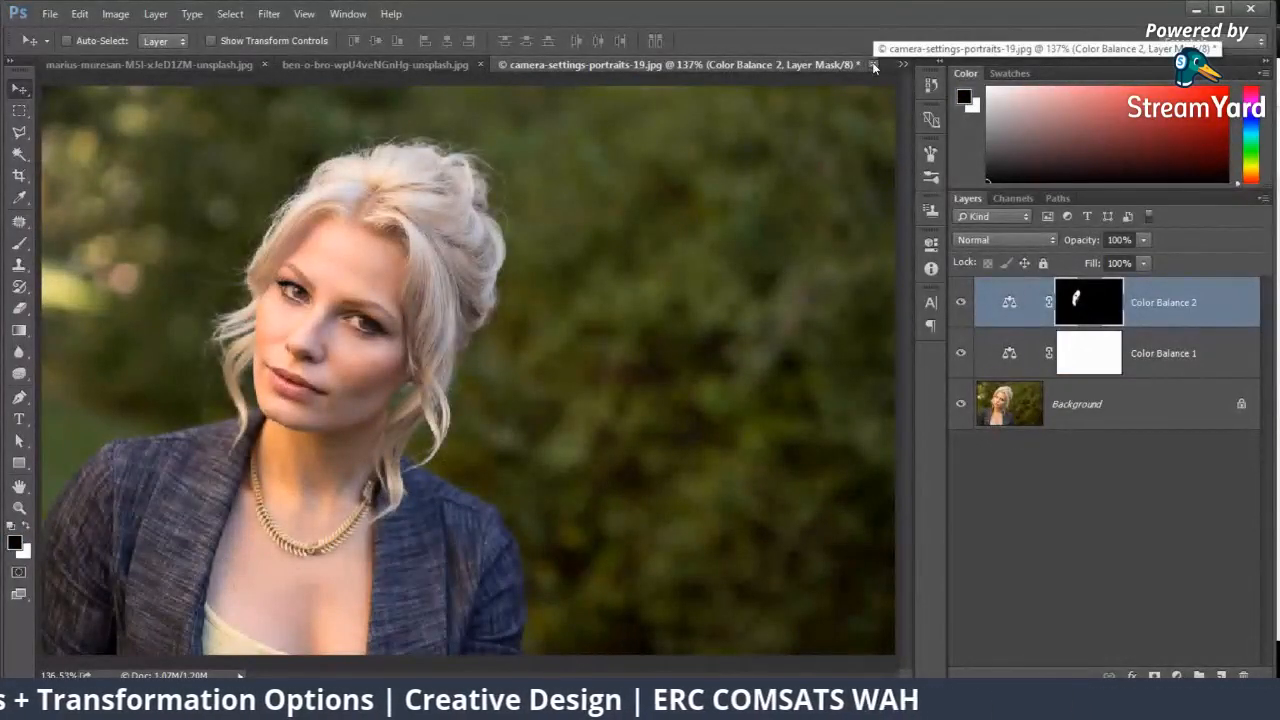
click(902, 64)
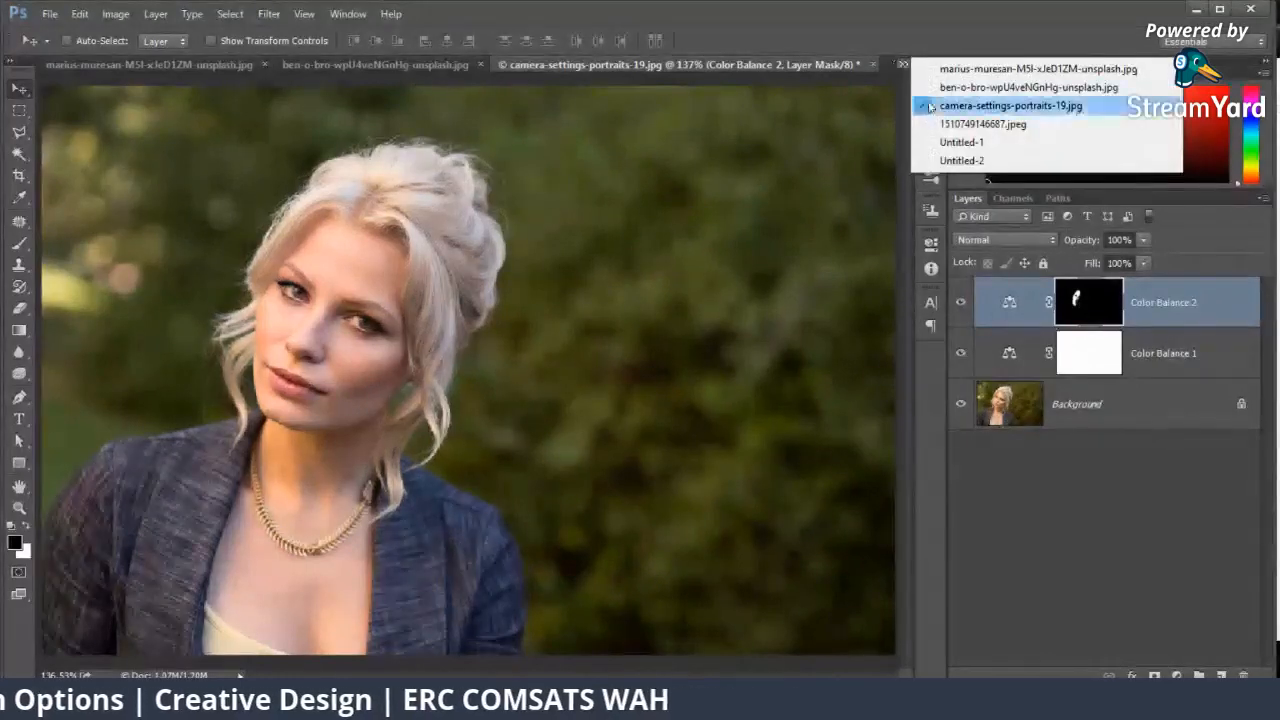
click(940, 125)
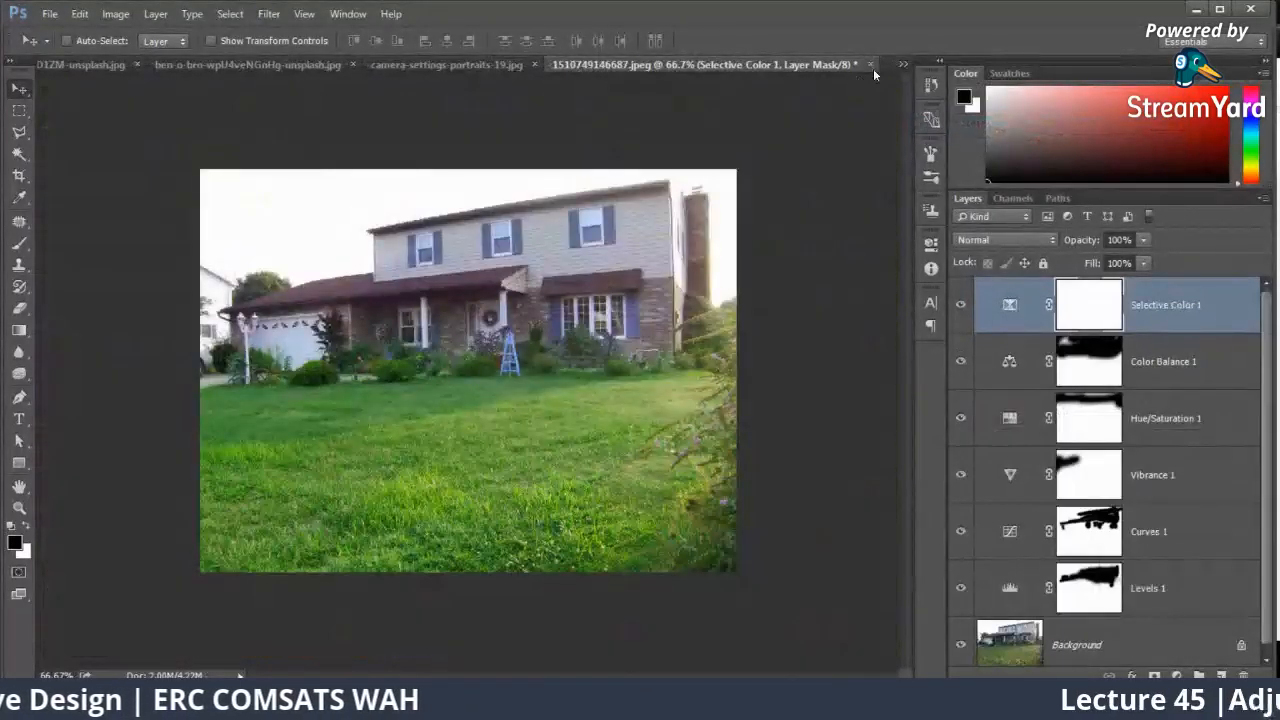
click(873, 64)
key(n)
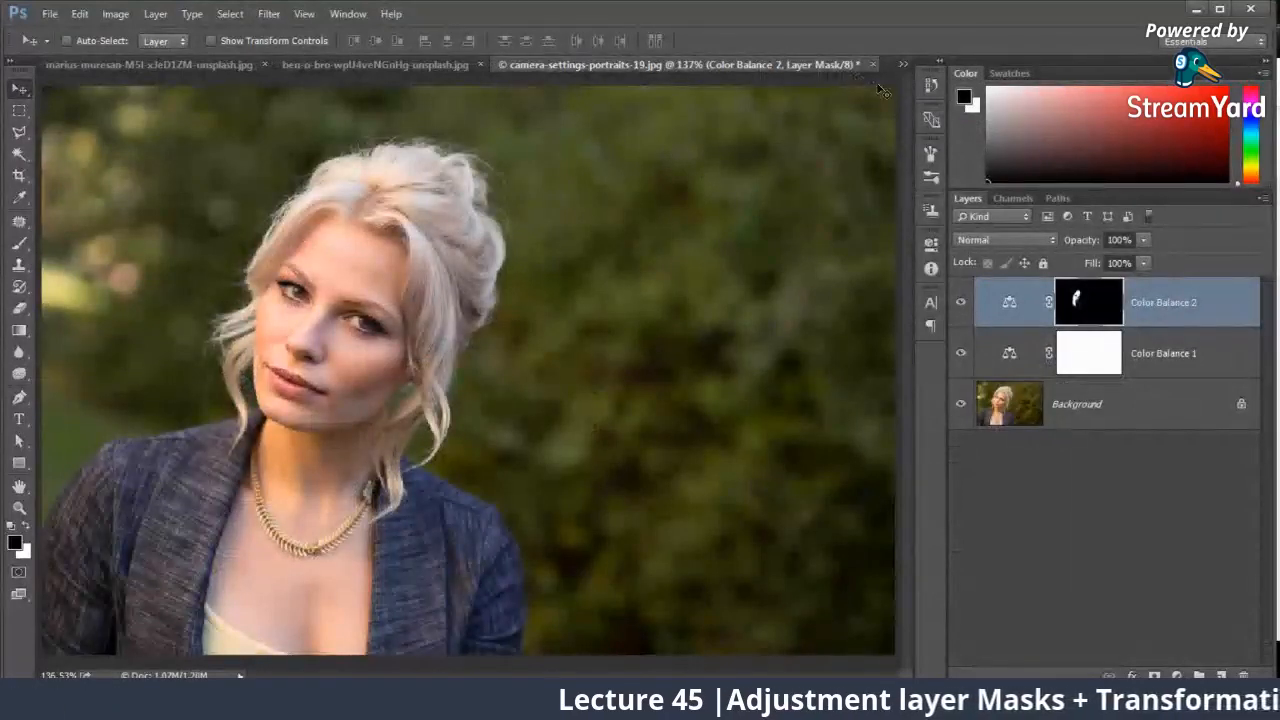
Step: Delete both Color Balance adjustment layers from camera-settings-portraits-19.jpg and bring up the Untitled-1 document
key(Delete)
key(Delete)
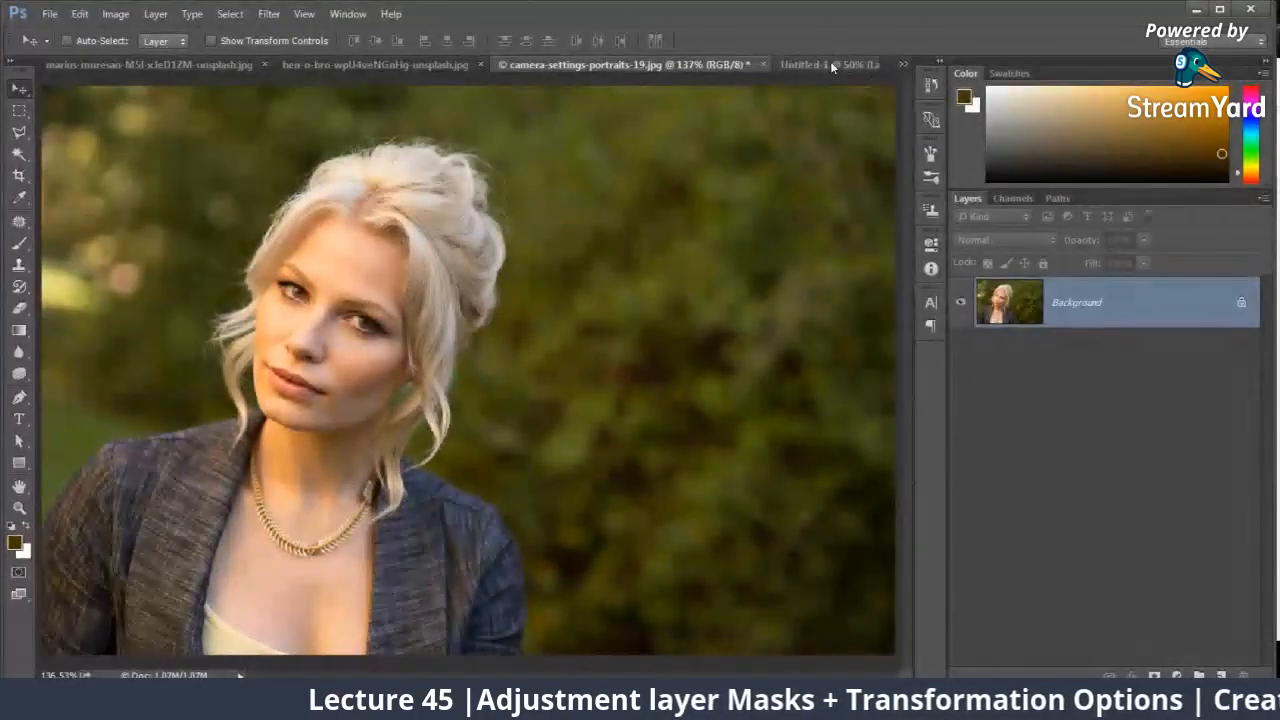
click(831, 65)
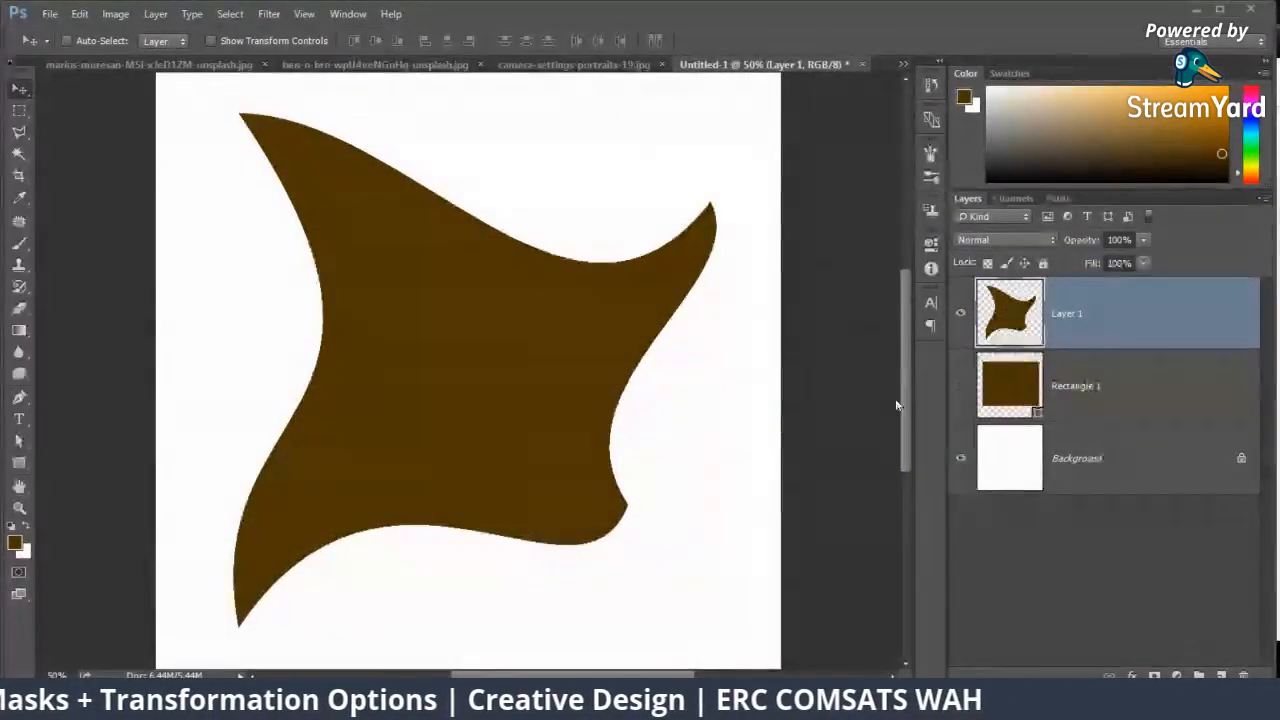
Step: Switch to the StreamYard browser window to check the viewers' comments, and return to Photoshop
mouse_move(100, 705)
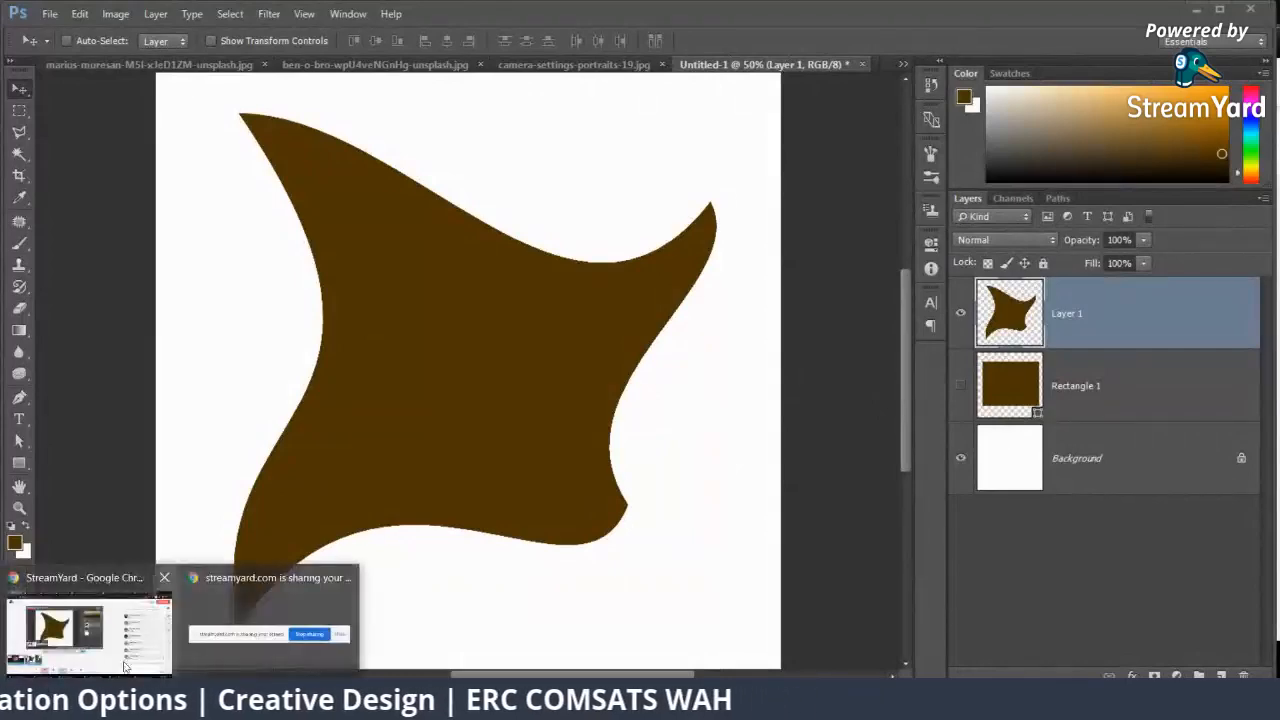
click(80, 615)
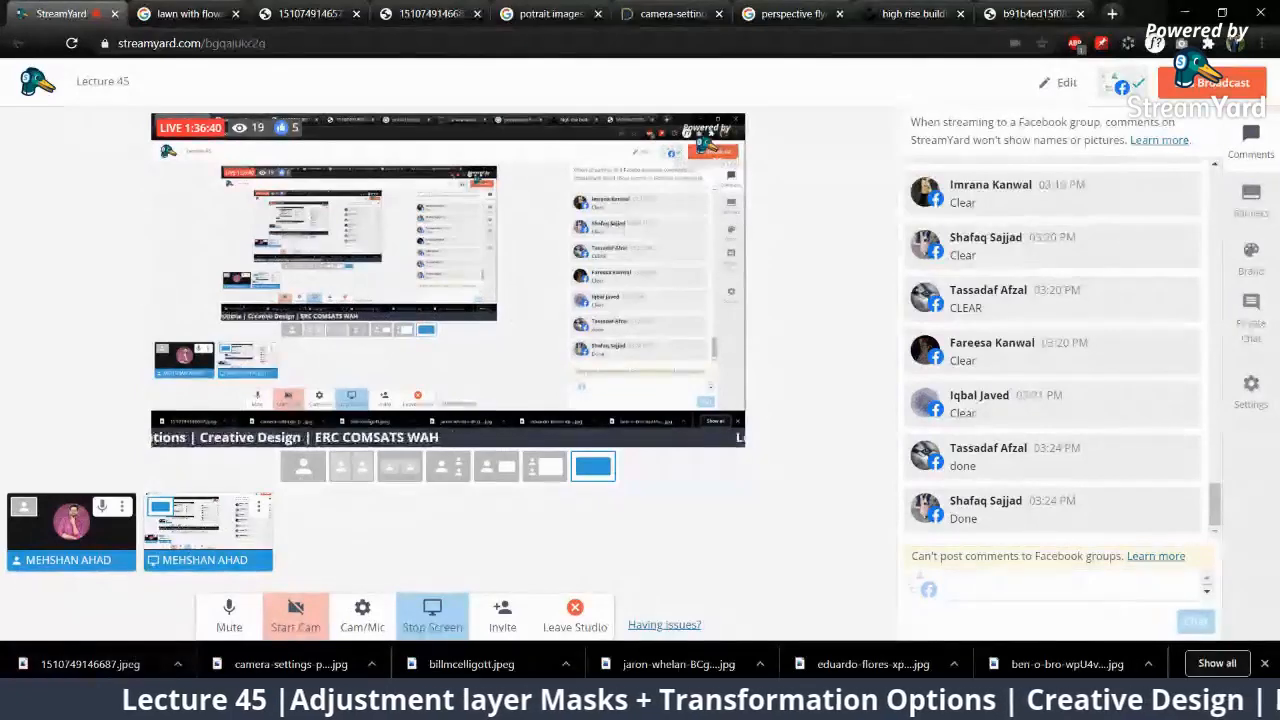
click(212, 703)
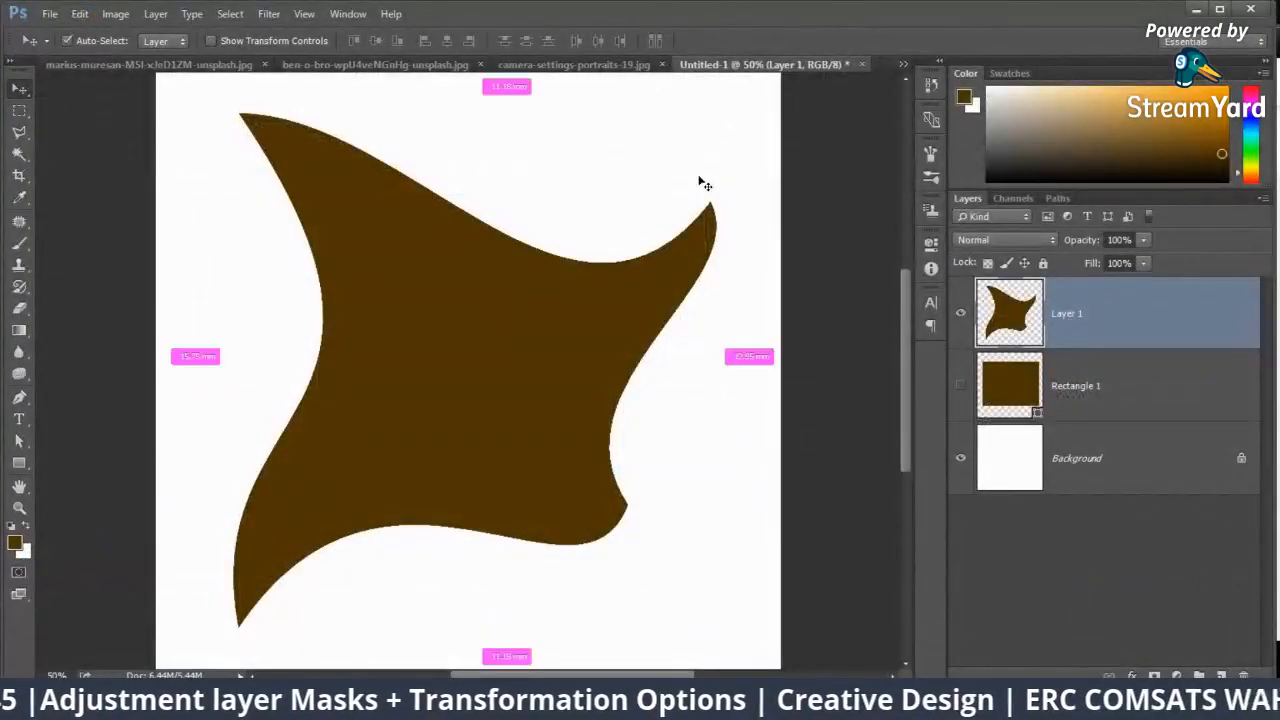
Step: Create a new RGB document 1200 pixels wide and 500 pixels high at 300 pixels/inch with a white background
key(ctrl+n)
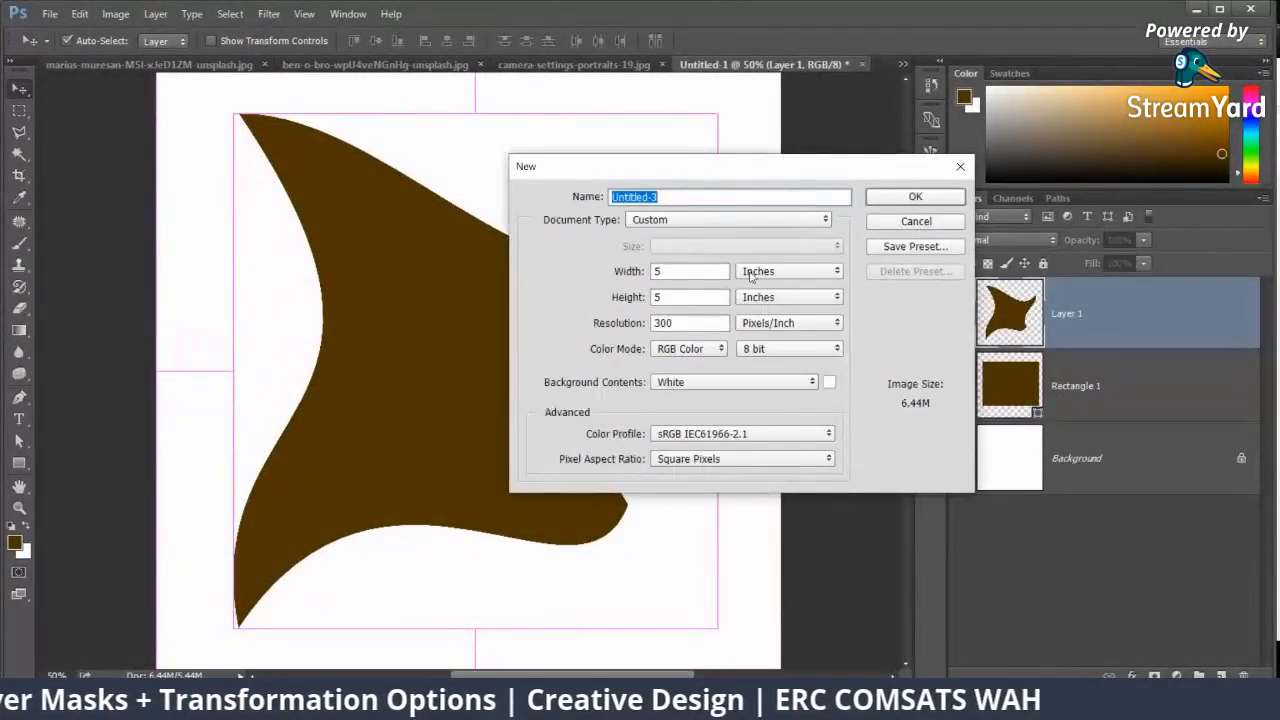
click(790, 271)
click(755, 291)
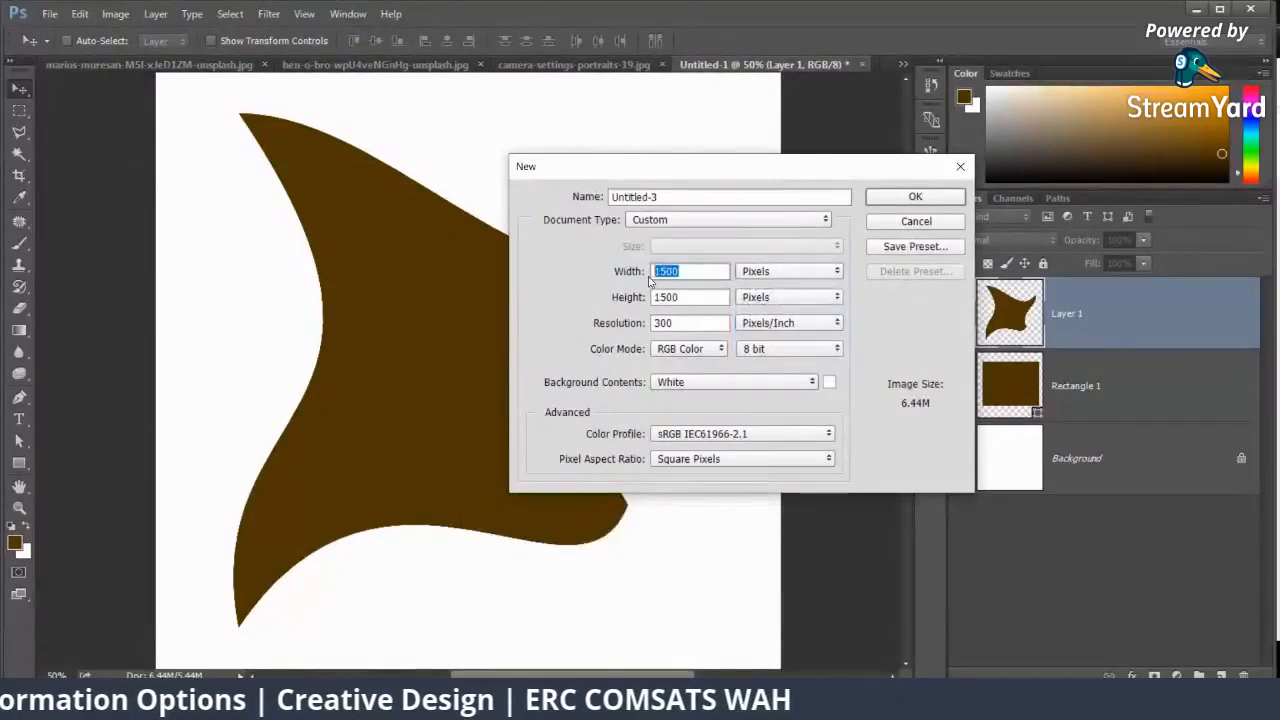
text(1200)
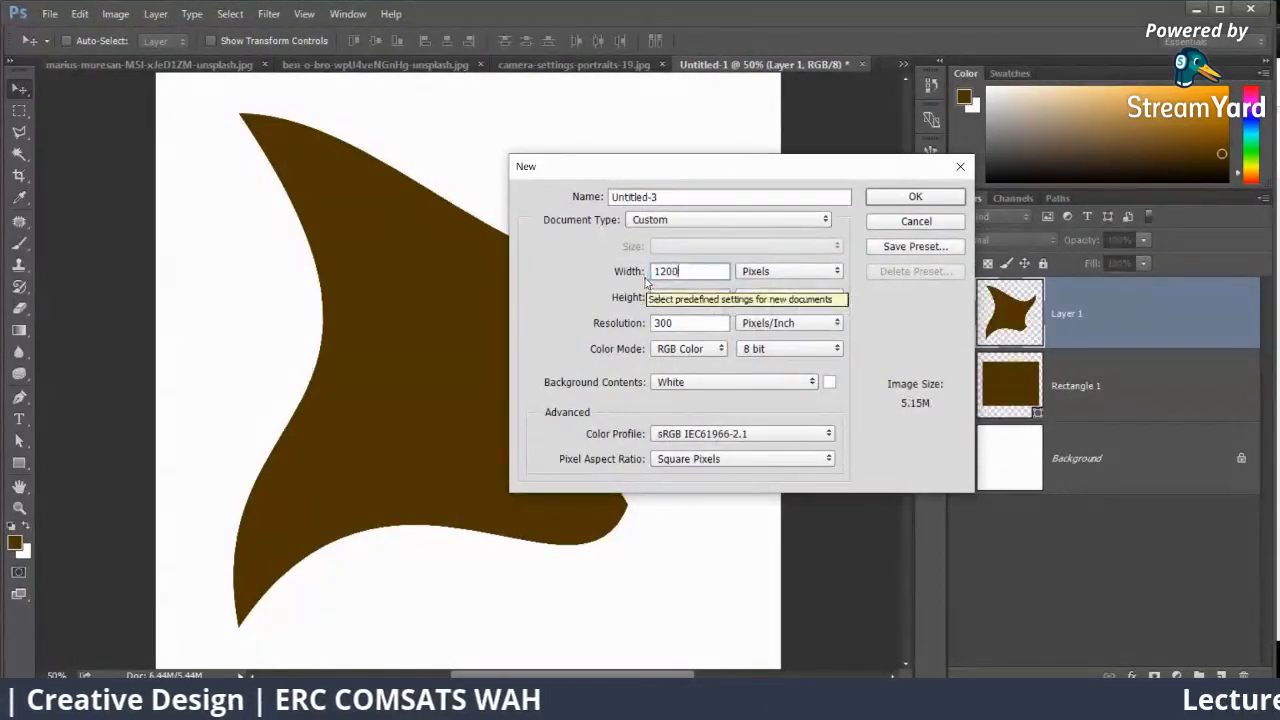
key(Tab)
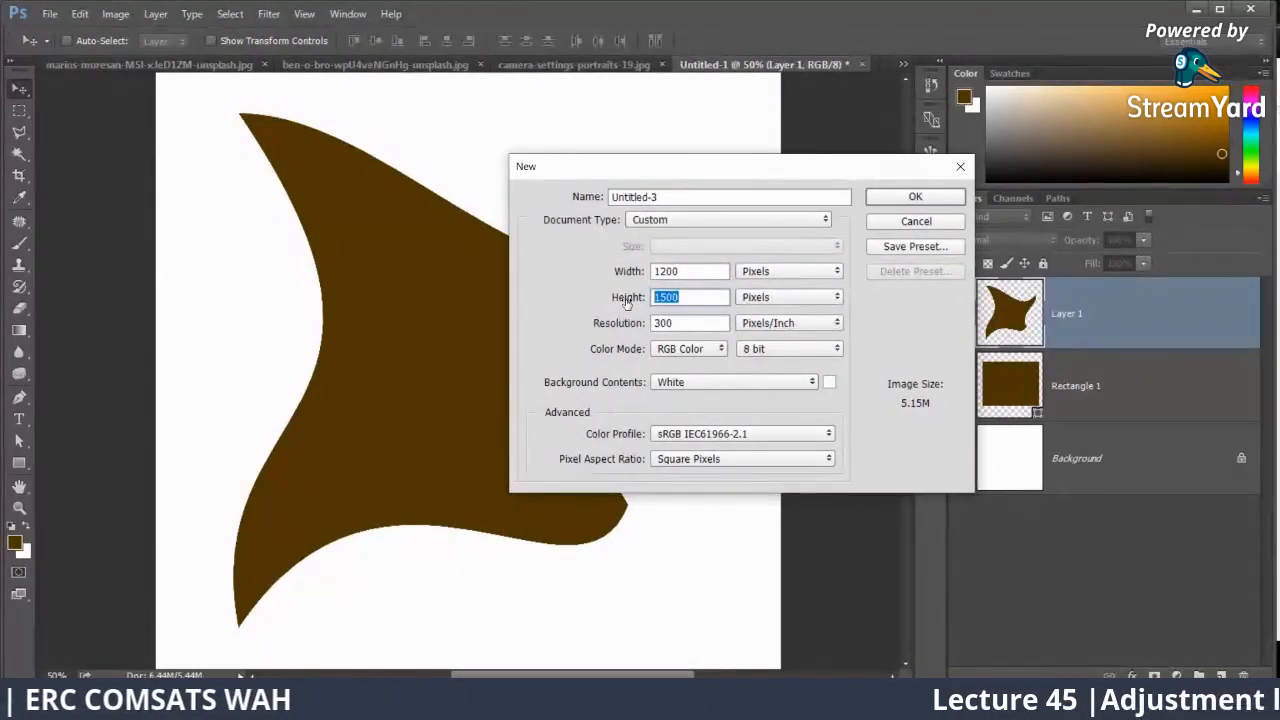
text(50)
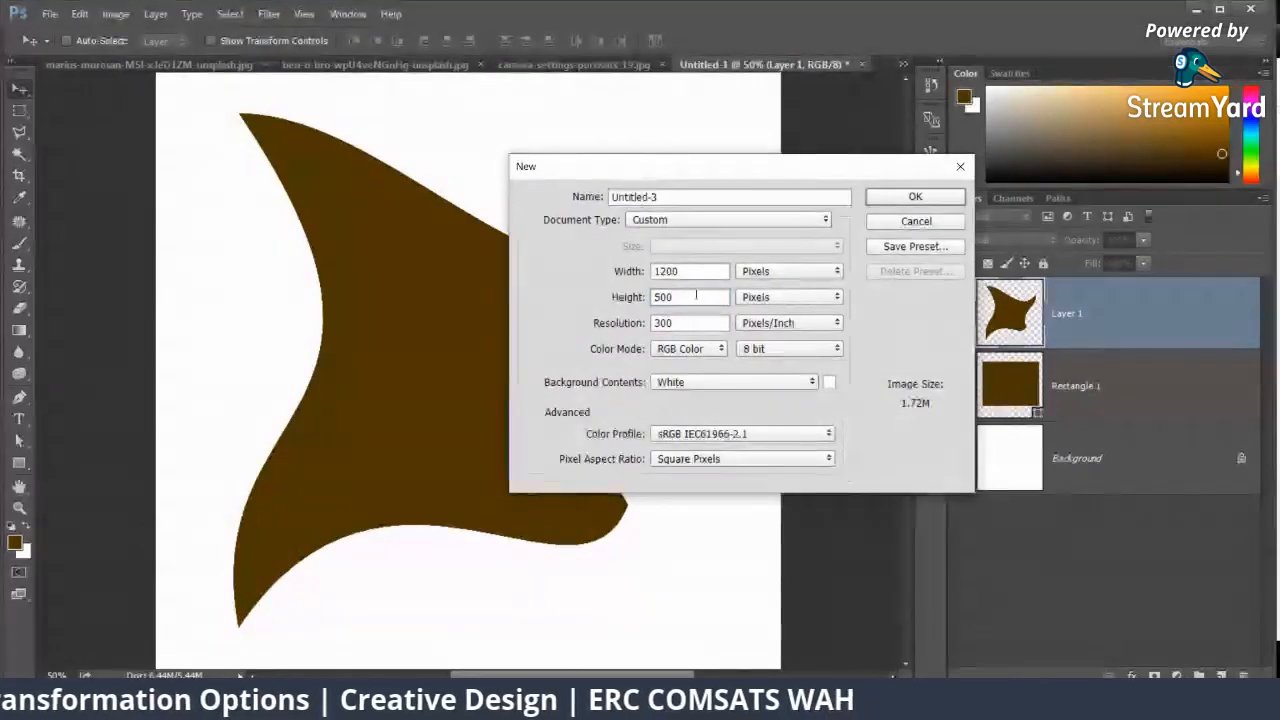
double_click(665, 297)
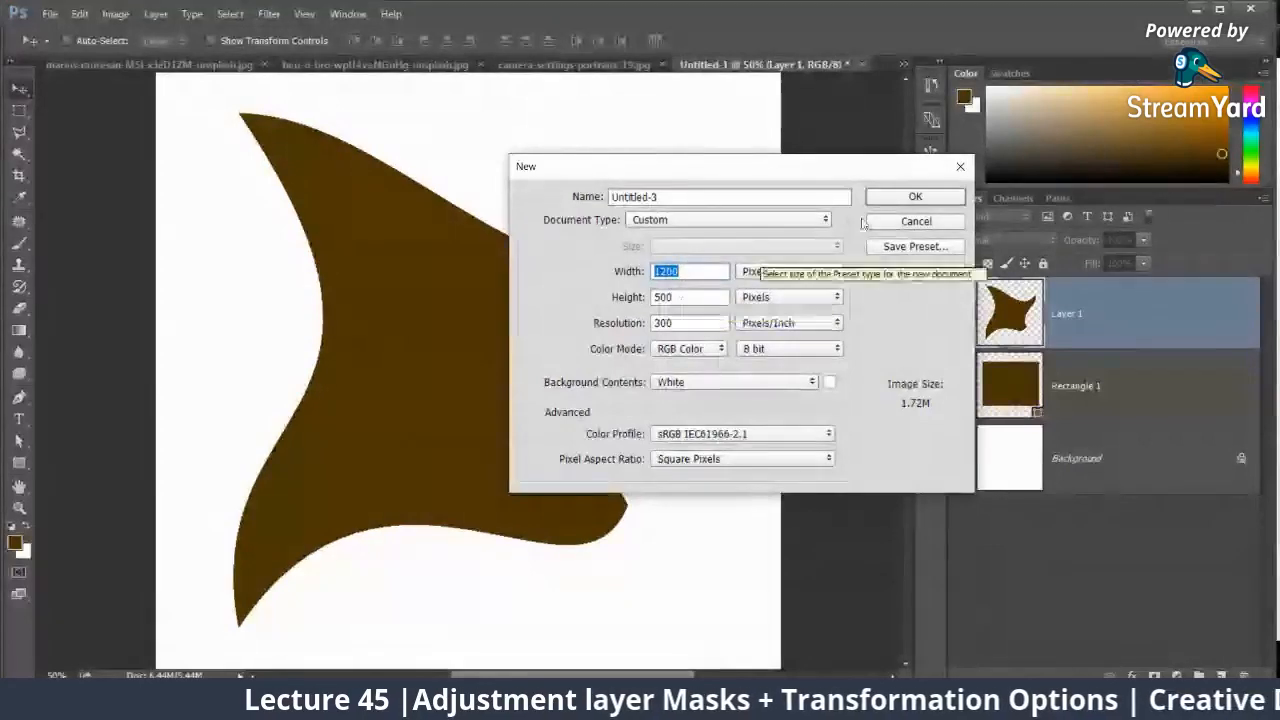
click(893, 195)
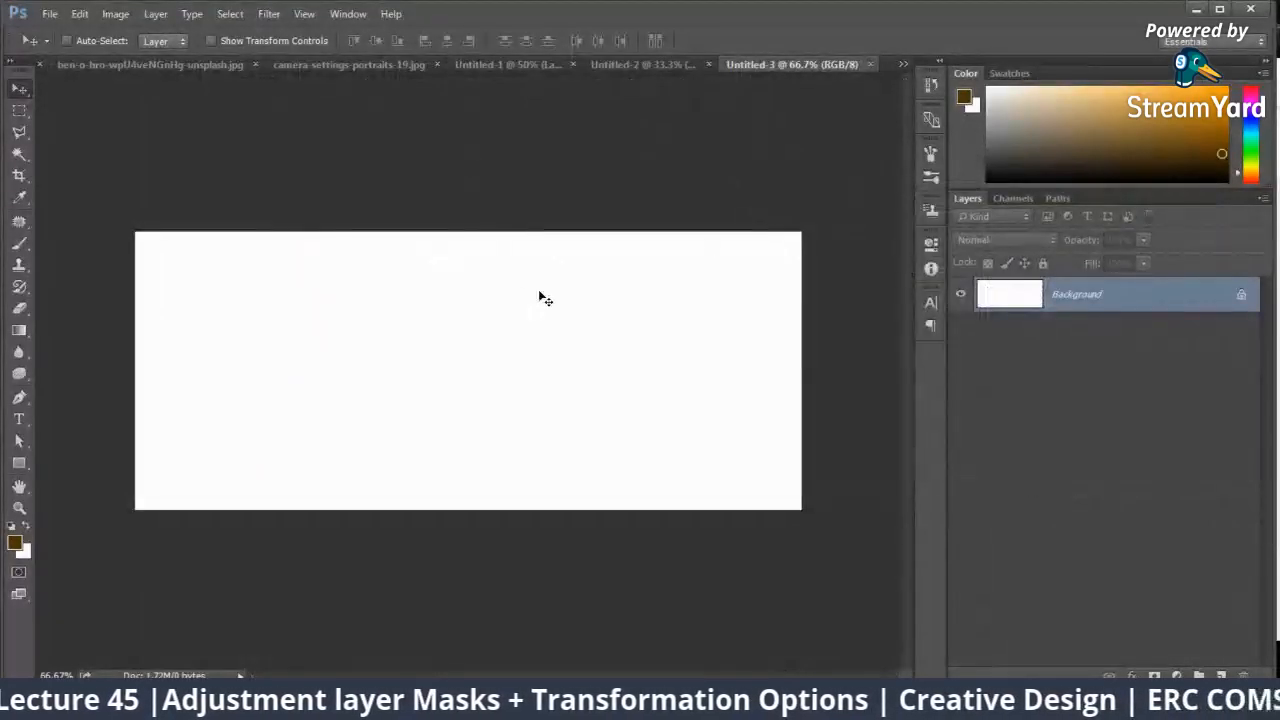
Step: Unlock the background of camera-settings-portraits-19.jpg into a regular layer and try to move it into the new document
click(320, 64)
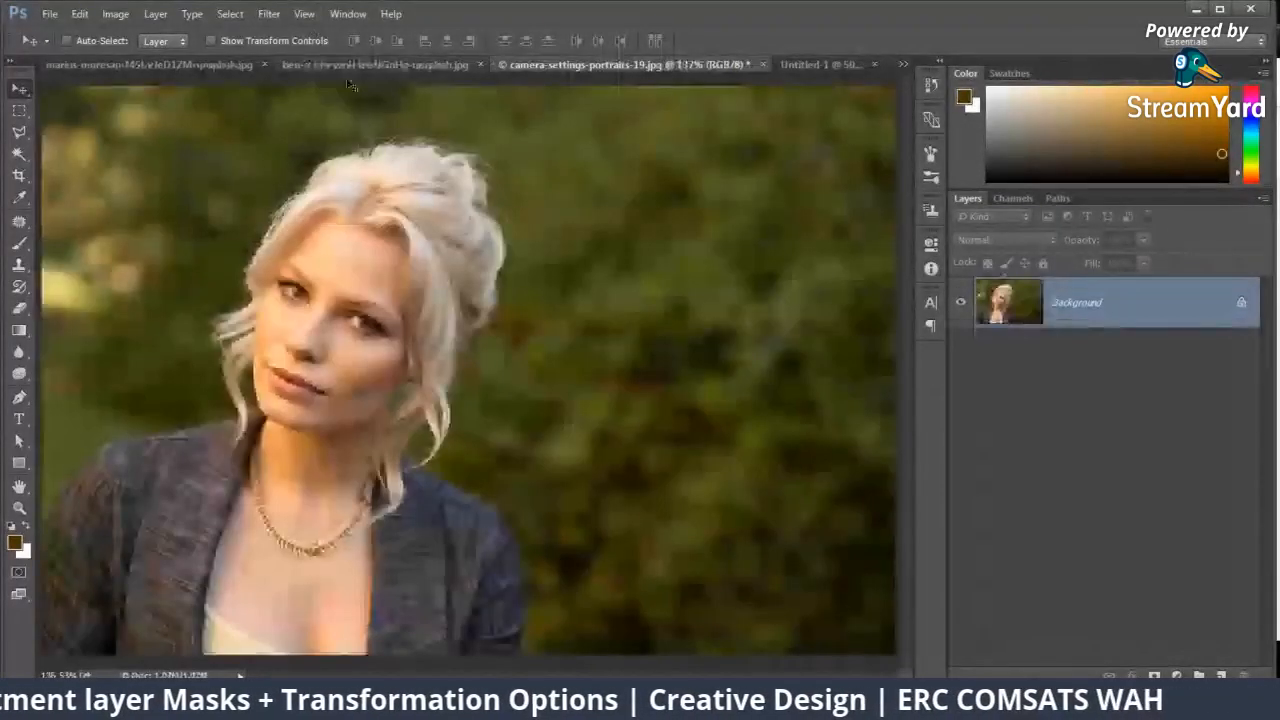
click(1241, 304)
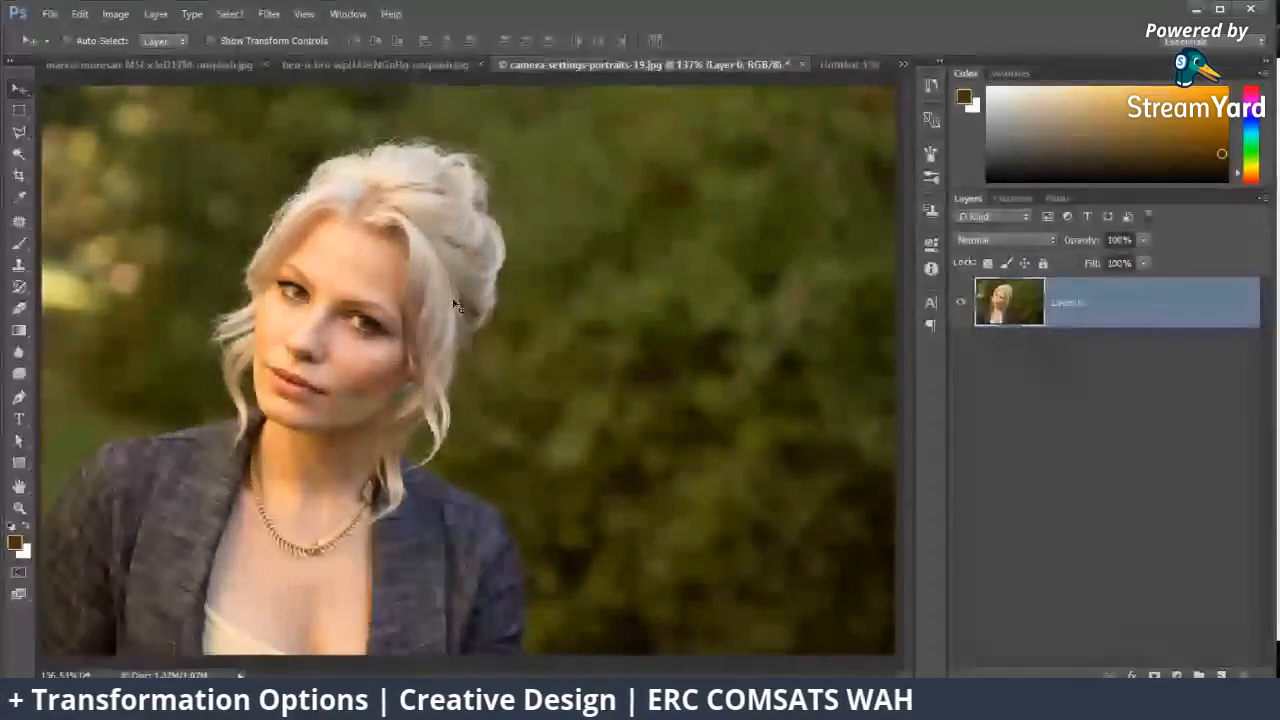
drag(457, 288, 884, 64)
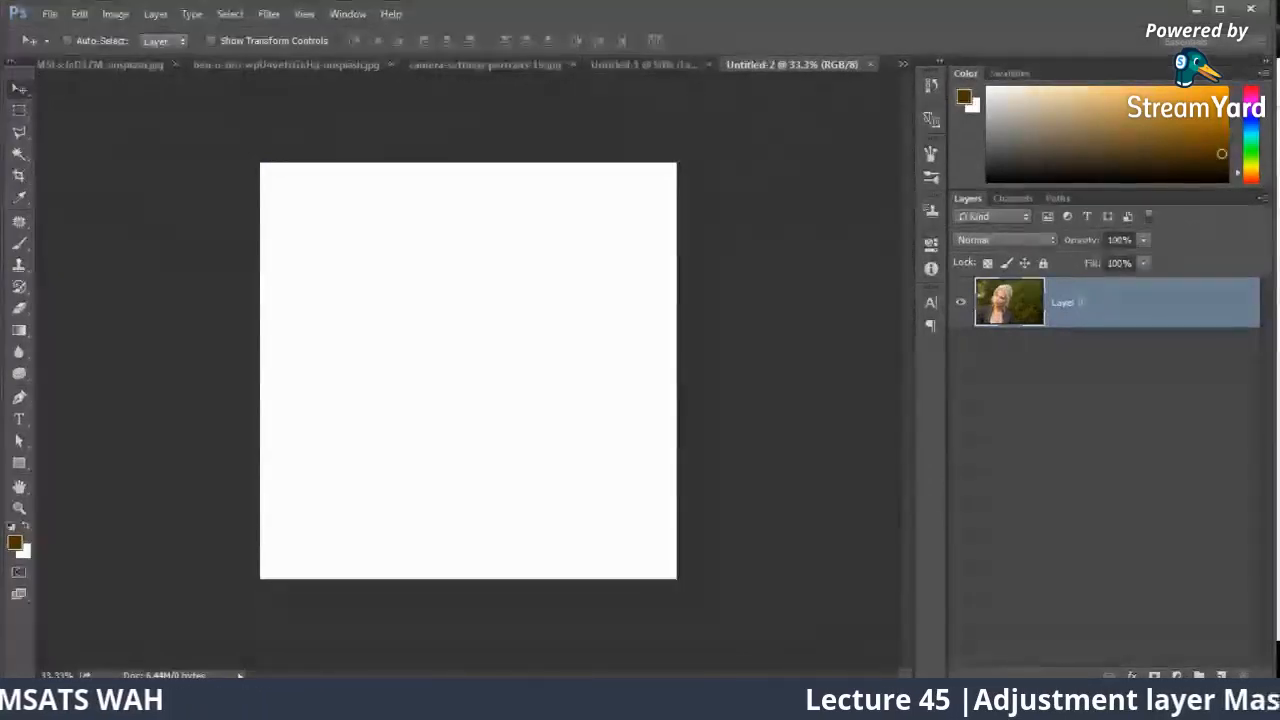
Step: Close the Untitled-2 and Untitled-1 documents without saving them
click(869, 65)
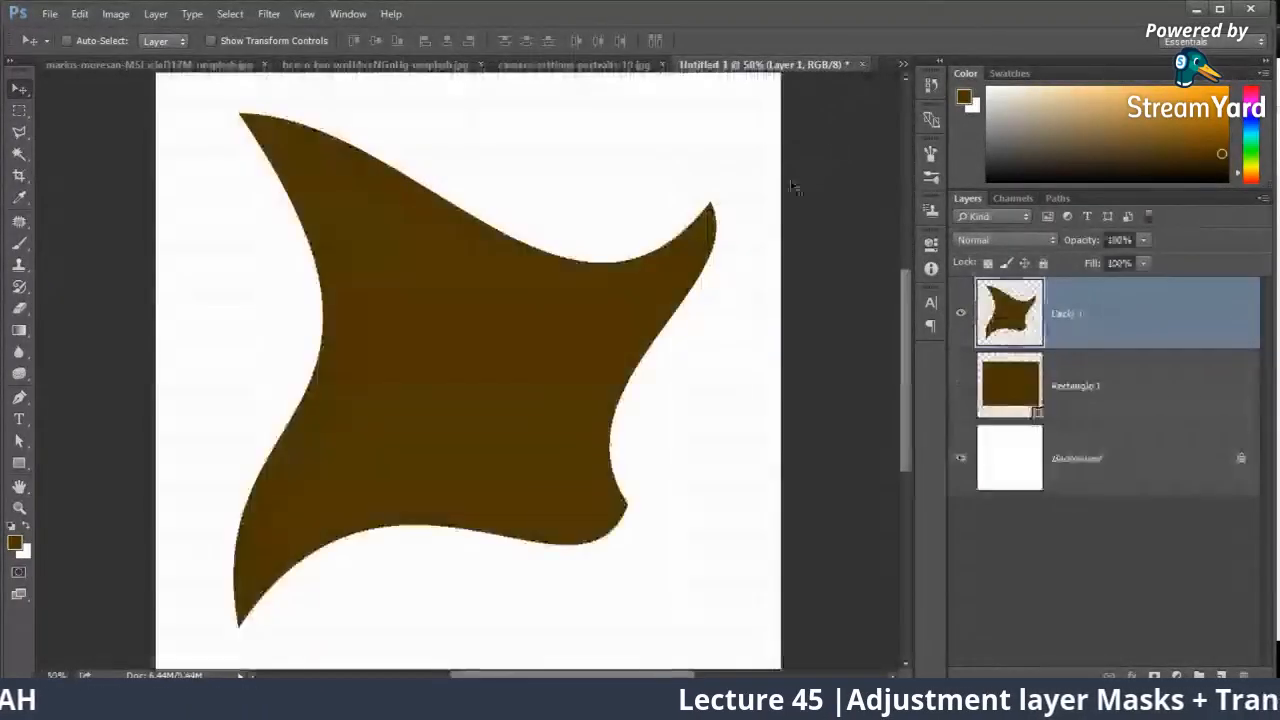
click(866, 65)
click(651, 277)
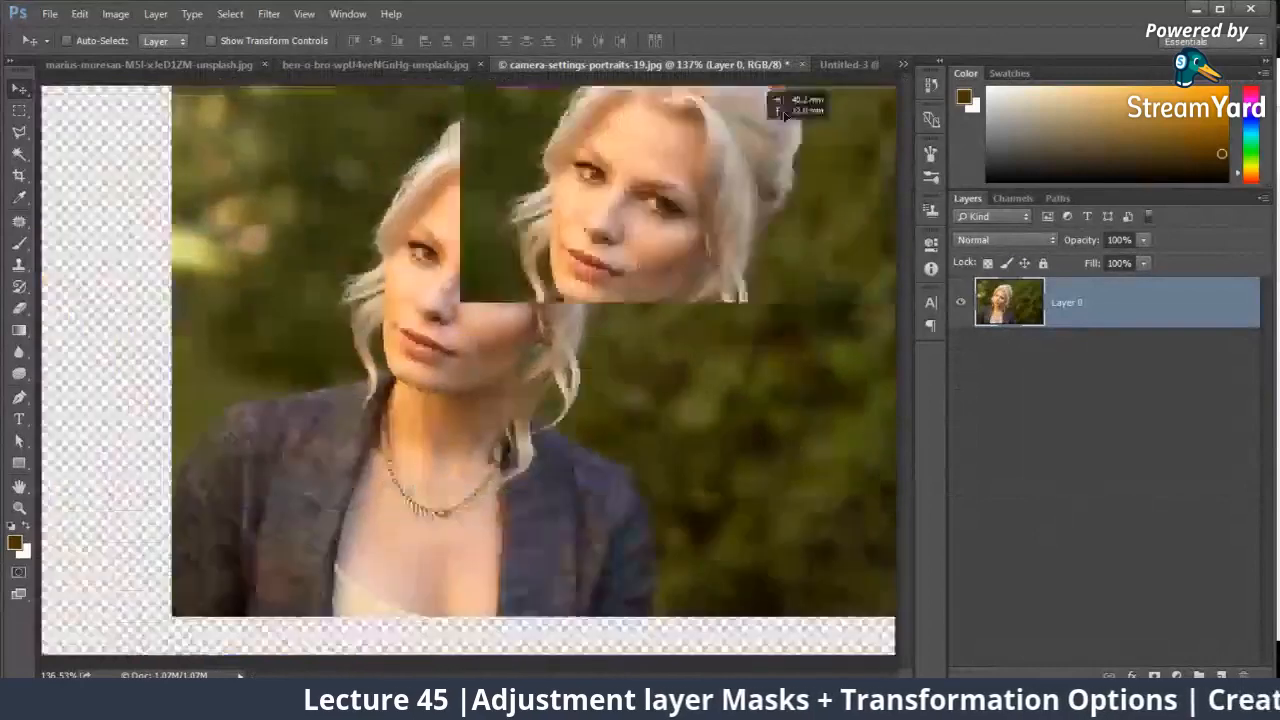
Step: Copy the portrait layer into Untitled-3 against the canvas's left edge and enlarge it slightly from its lower-left corner with Free Transform
drag(785, 113, 397, 337)
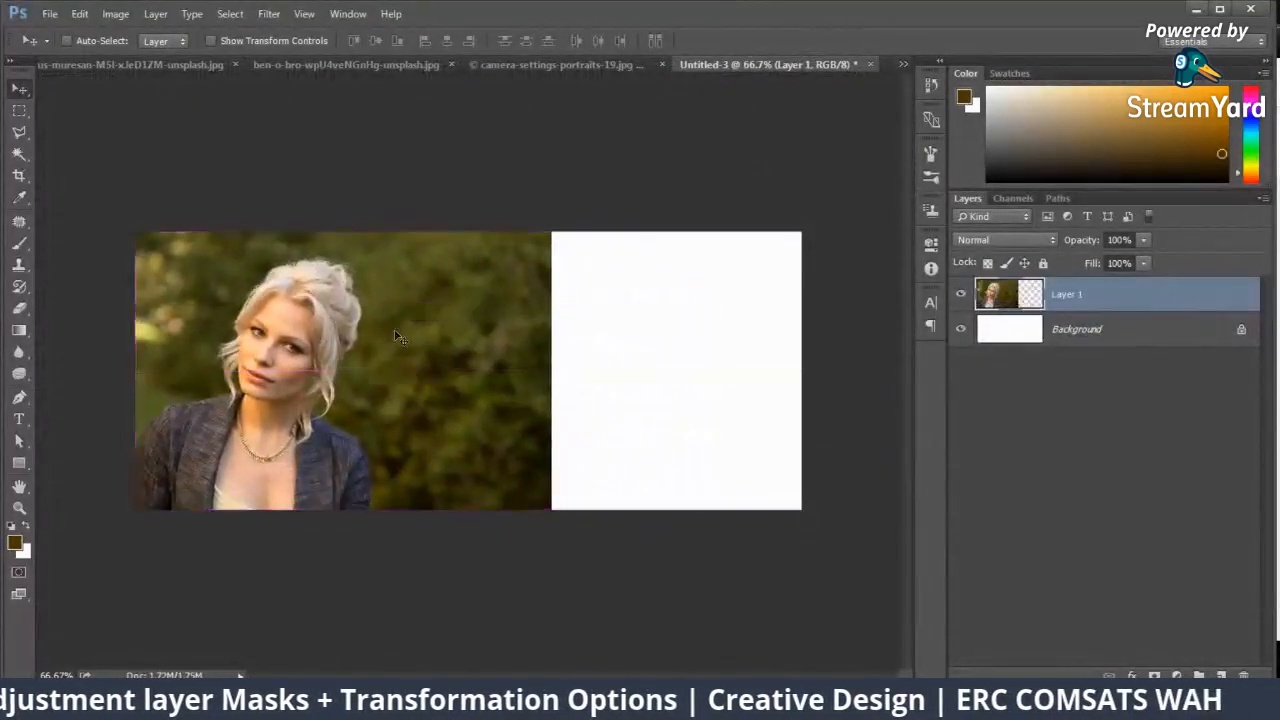
key(ctrl+t)
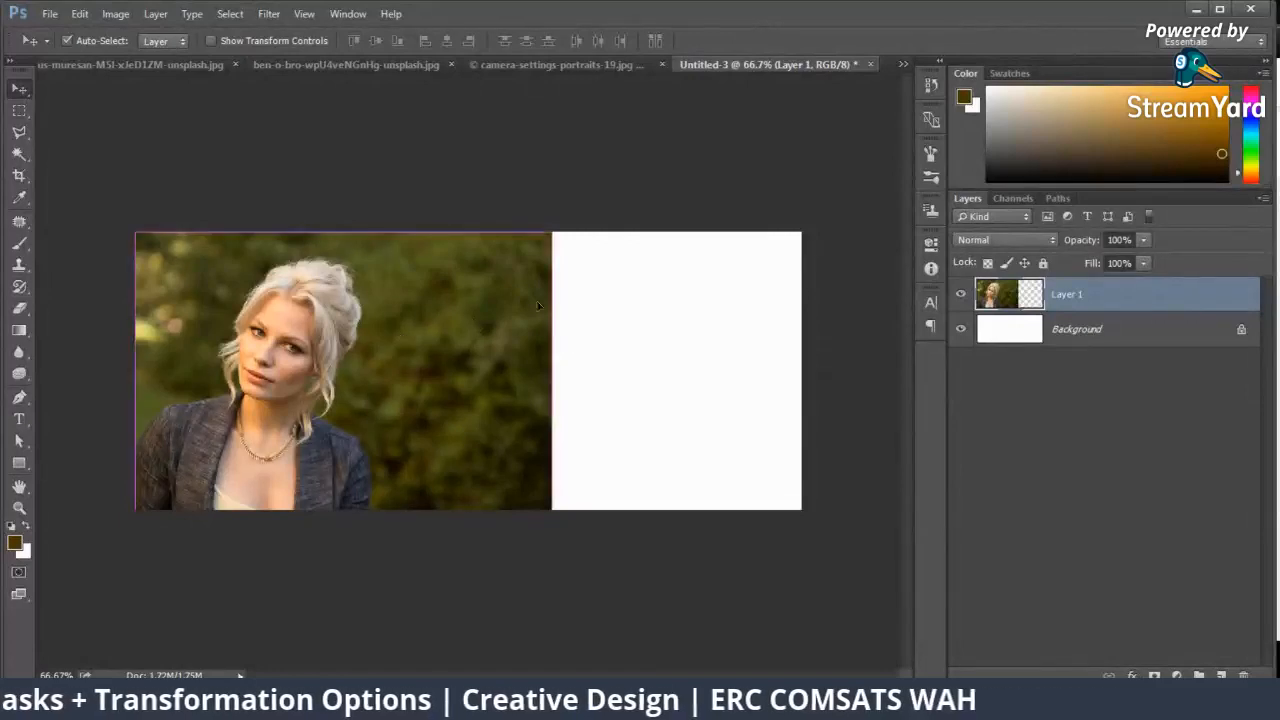
key(ctrl+t)
drag(552, 231, 676, 148)
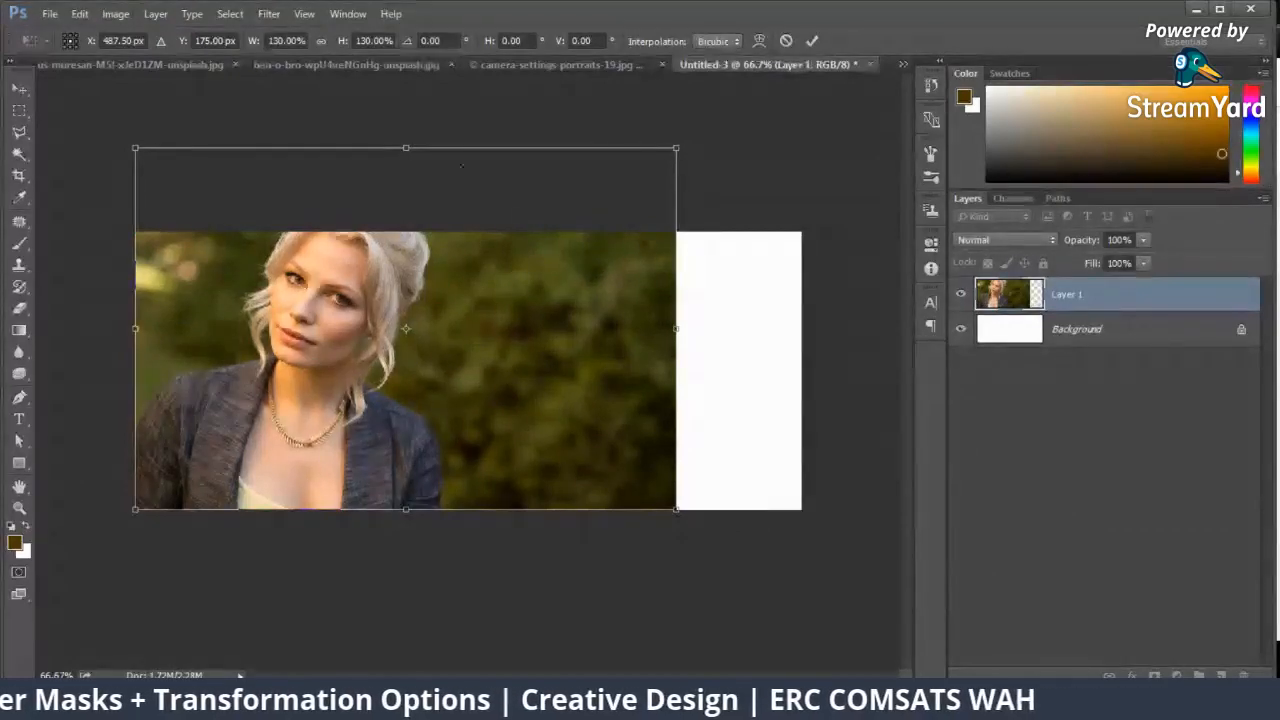
drag(670, 143, 569, 221)
key(Return)
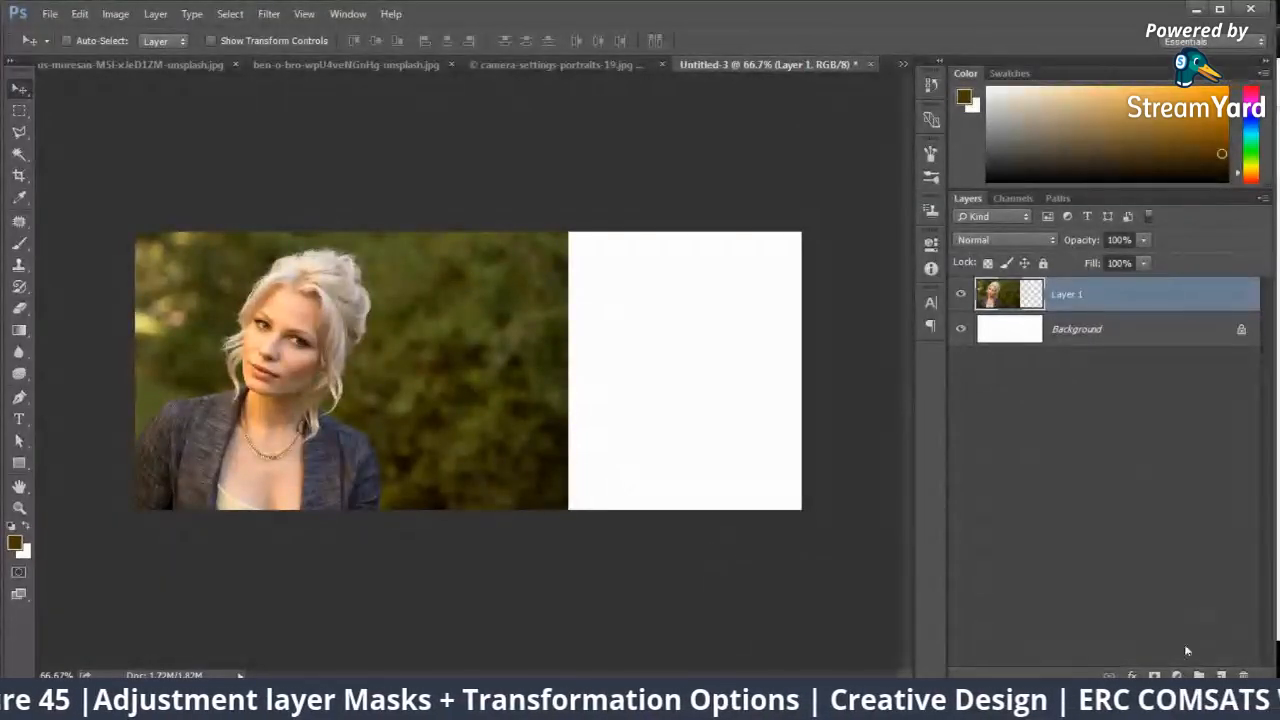
Step: Add a layer mask to Layer 1 and a Solid Color fill layer beneath it, using a dark green sampled from the photo's background
click(1154, 675)
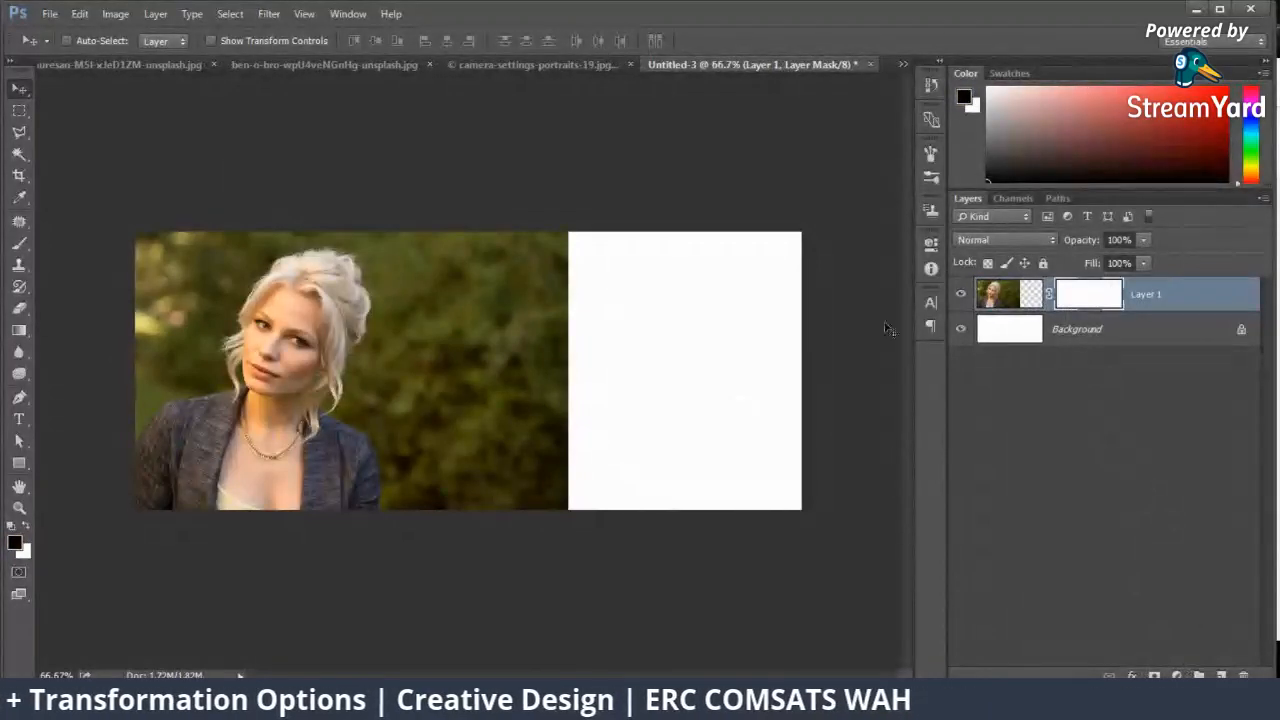
click(1065, 330)
click(1218, 675)
key(ctrl+z)
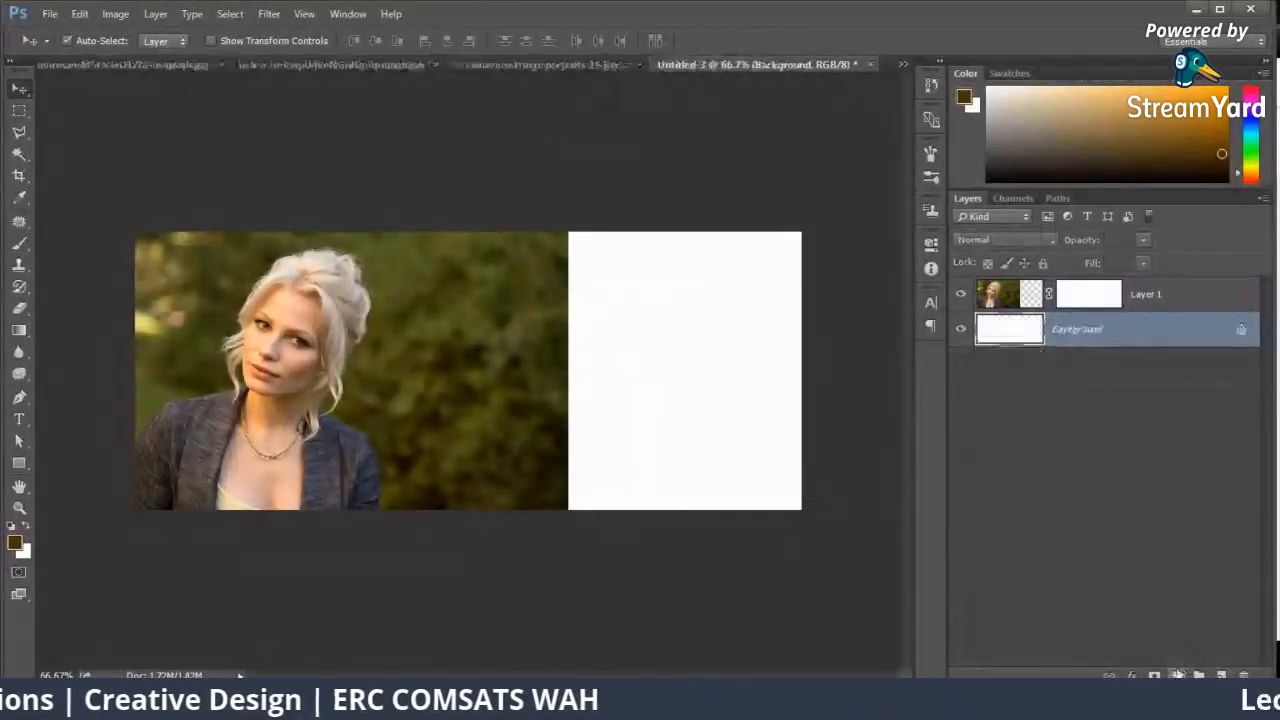
click(1176, 675)
click(1140, 309)
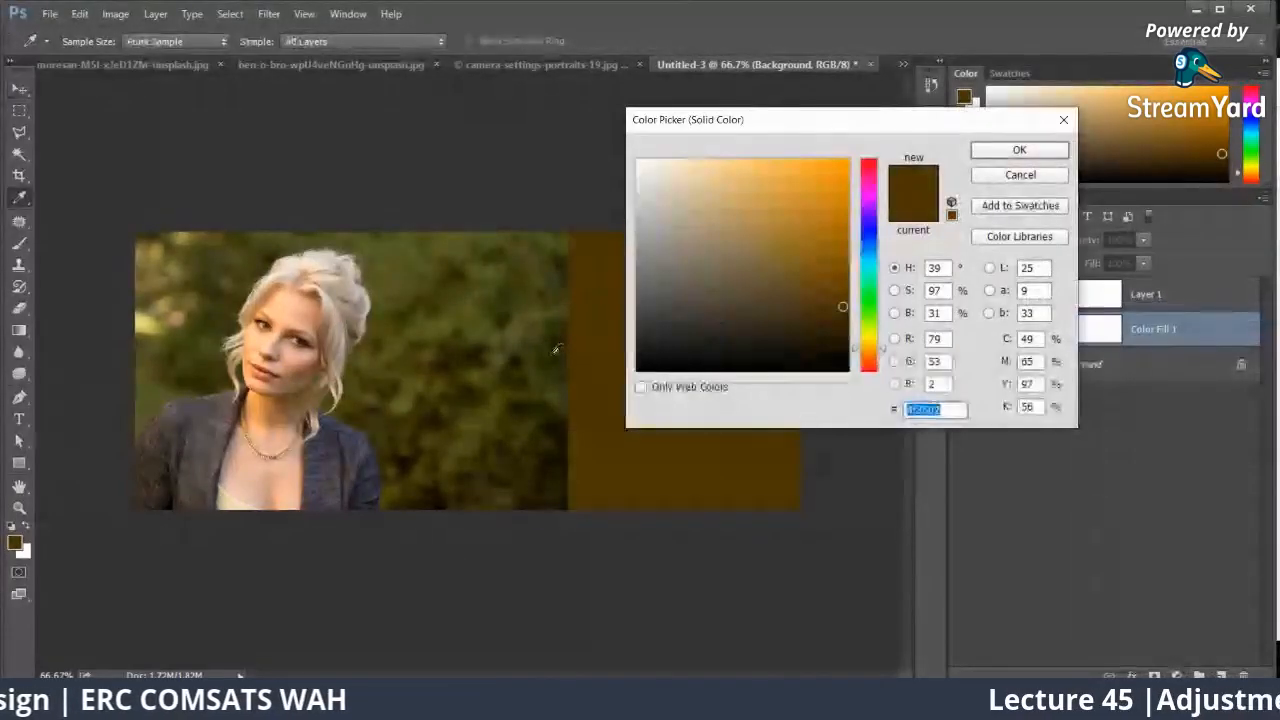
click(545, 325)
click(990, 149)
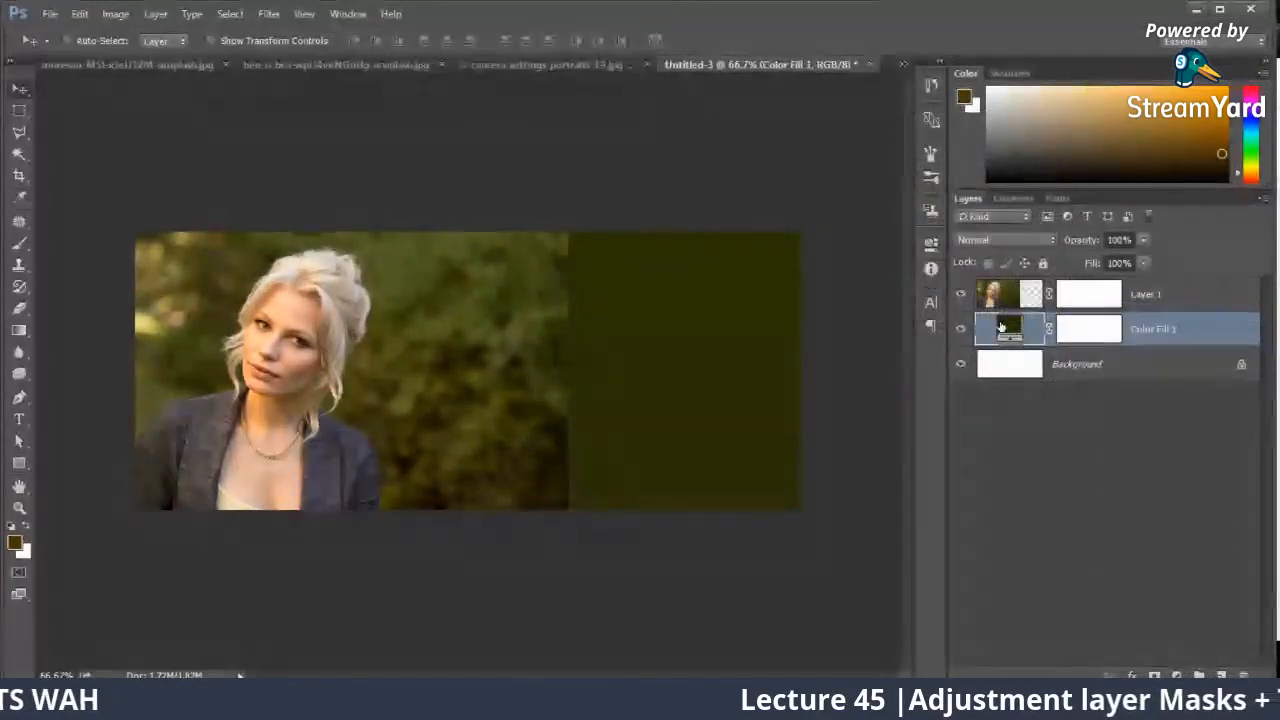
Step: Paint black on Layer 1's mask with a soft 198 px brush, reducing opacity to 55% and 31%, to fade the photo's right edge into the fill
click(1112, 302)
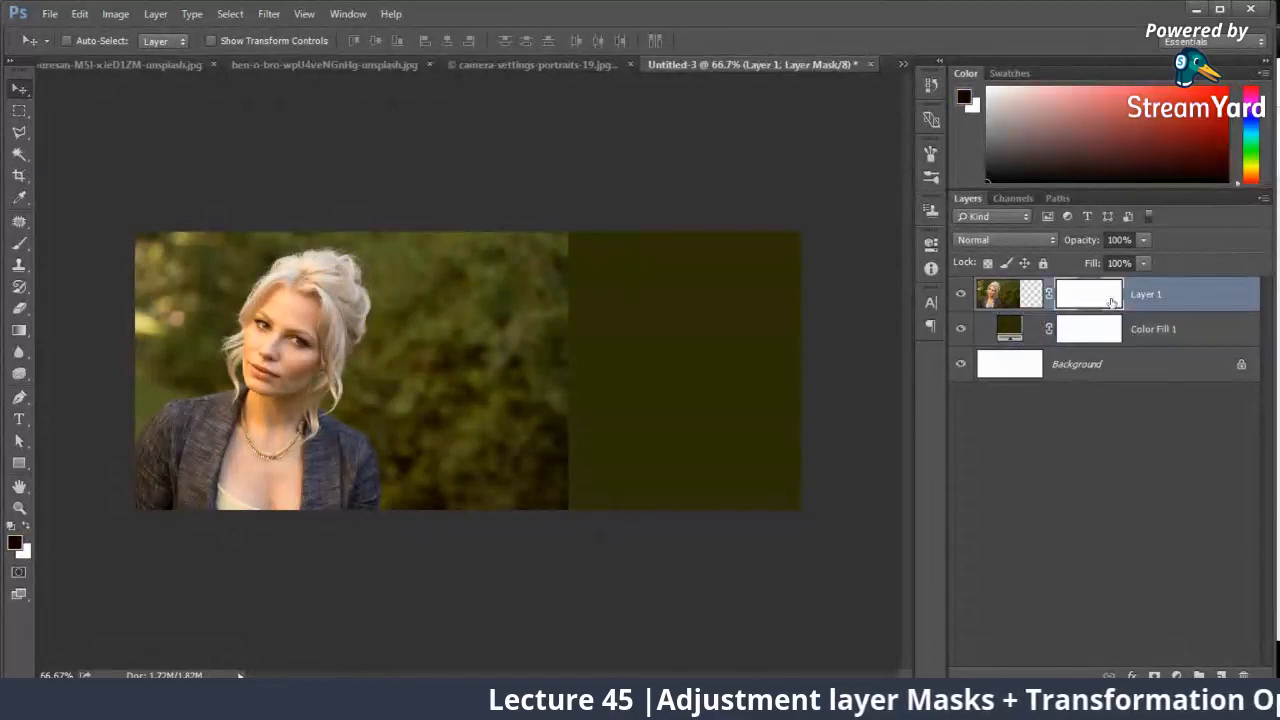
click(18, 243)
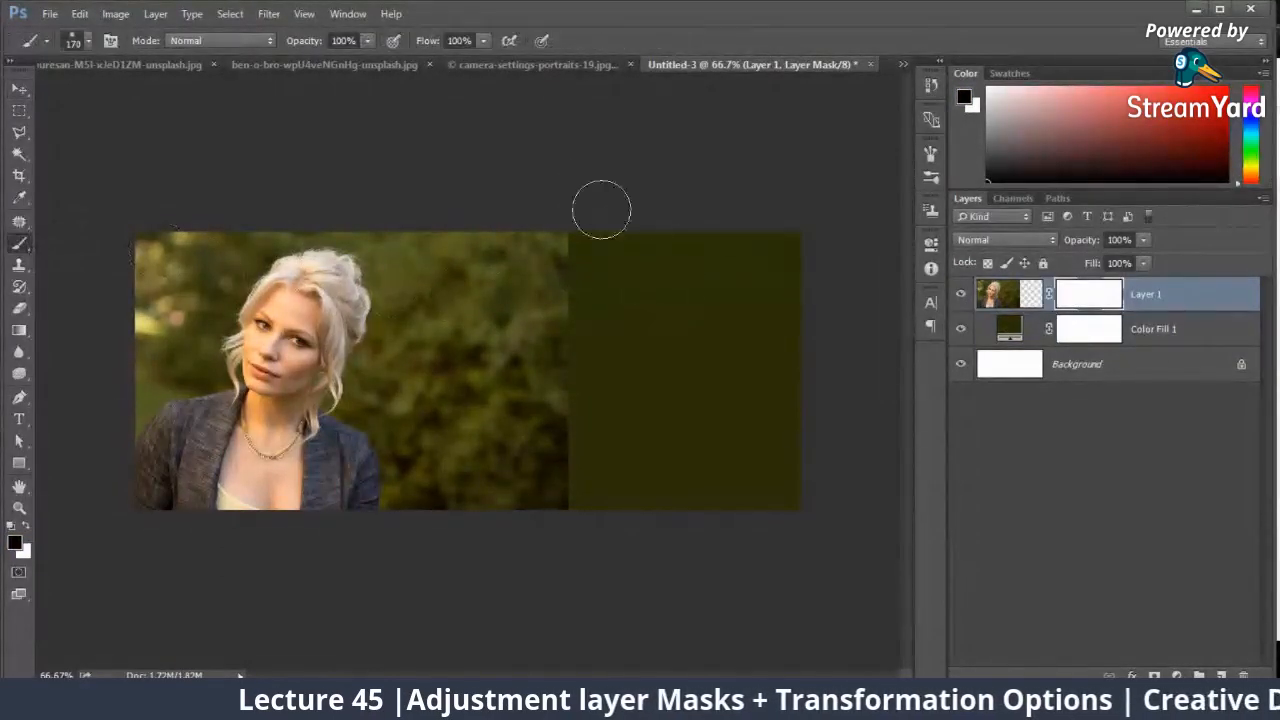
mouse_move(600, 209)
mouse_down()
mouse_move(580, 473)
mouse_move(573, 207)
mouse_move(551, 454)
mouse_up()
right_click(690, 333)
click(855, 374)
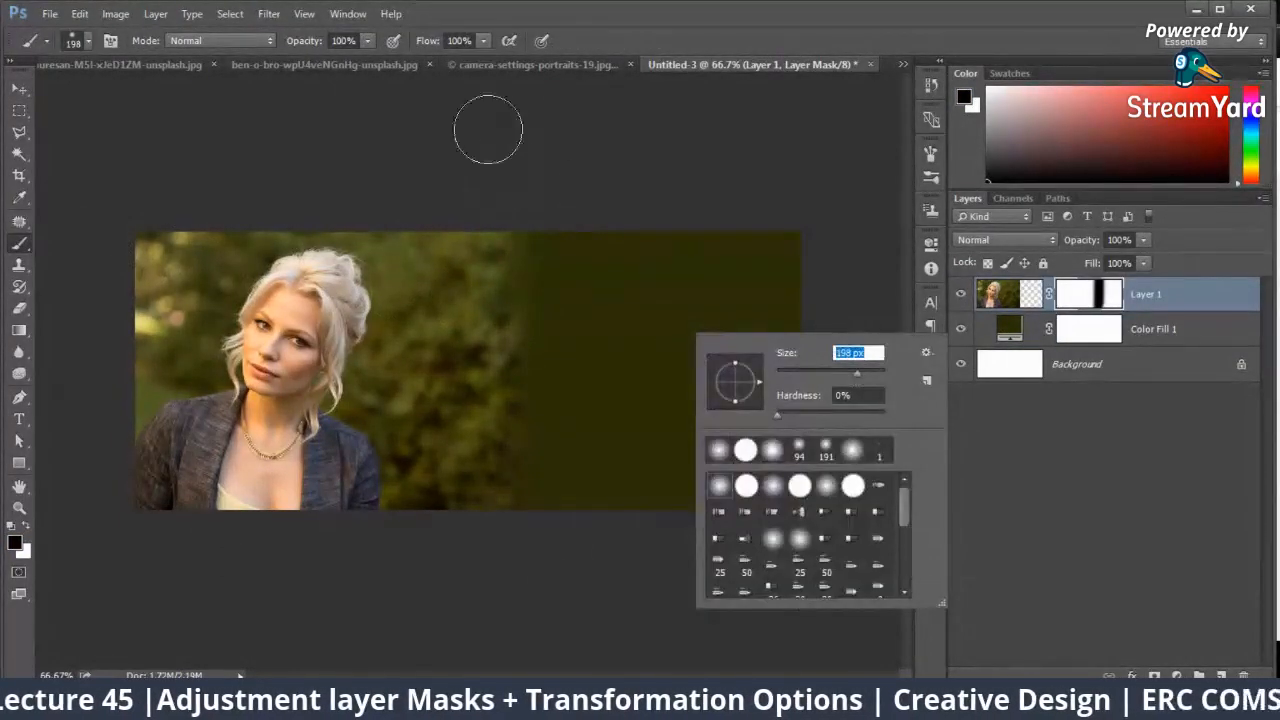
click(367, 41)
click(331, 58)
mouse_move(497, 205)
mouse_down()
mouse_move(477, 566)
mouse_move(451, 183)
mouse_move(430, 329)
mouse_up()
click(368, 42)
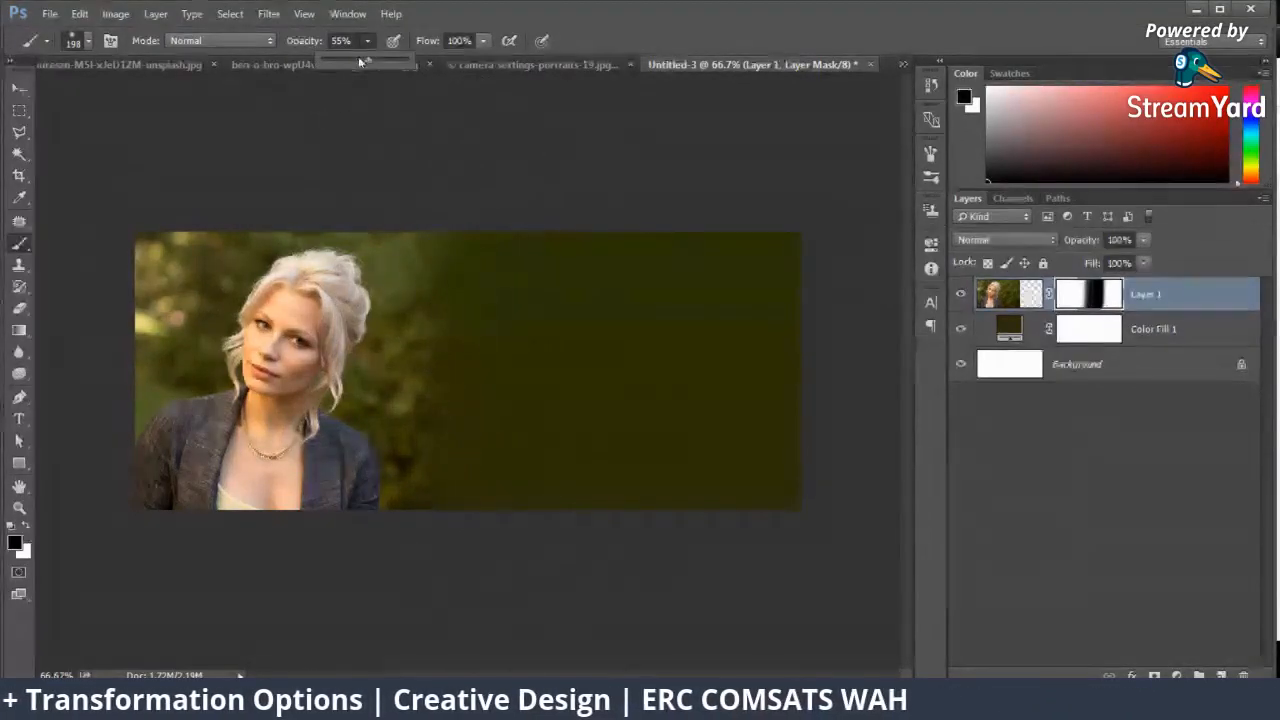
click(354, 58)
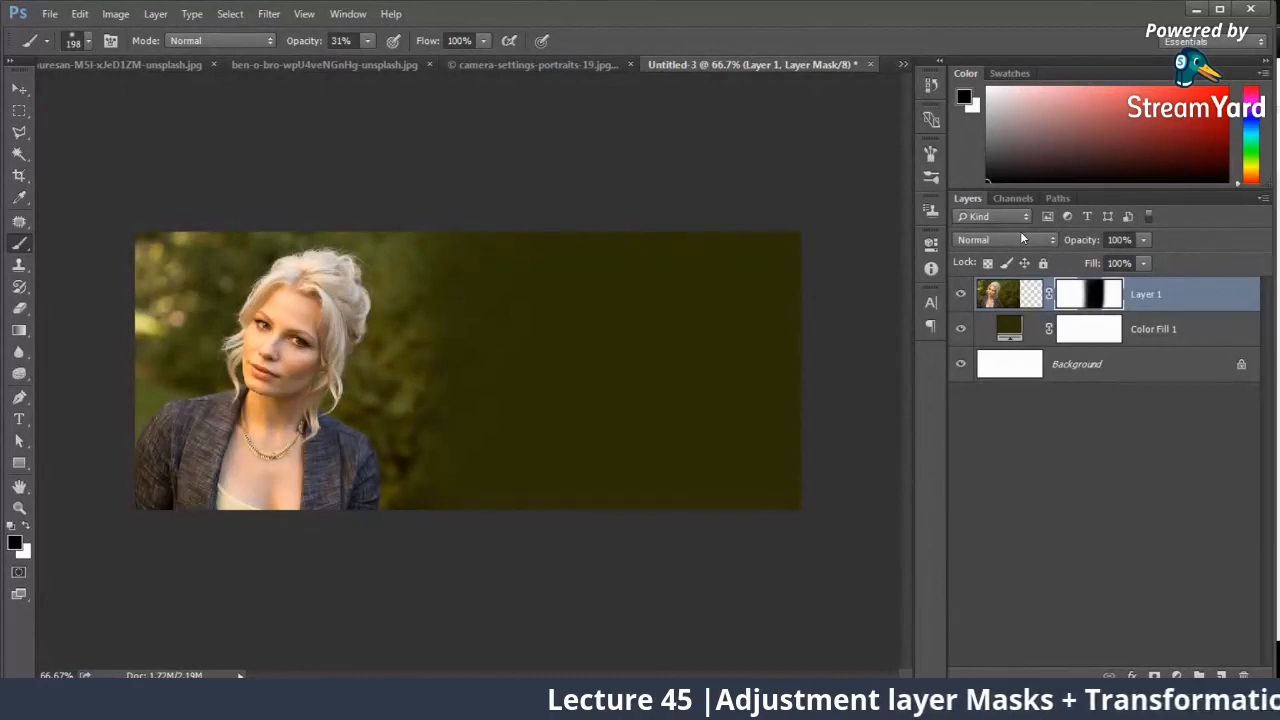
Step: Disable and delete Layer 1's mask, and delete the Color Fill 1 layer
right_click(1098, 296)
click(1103, 303)
right_click(1098, 298)
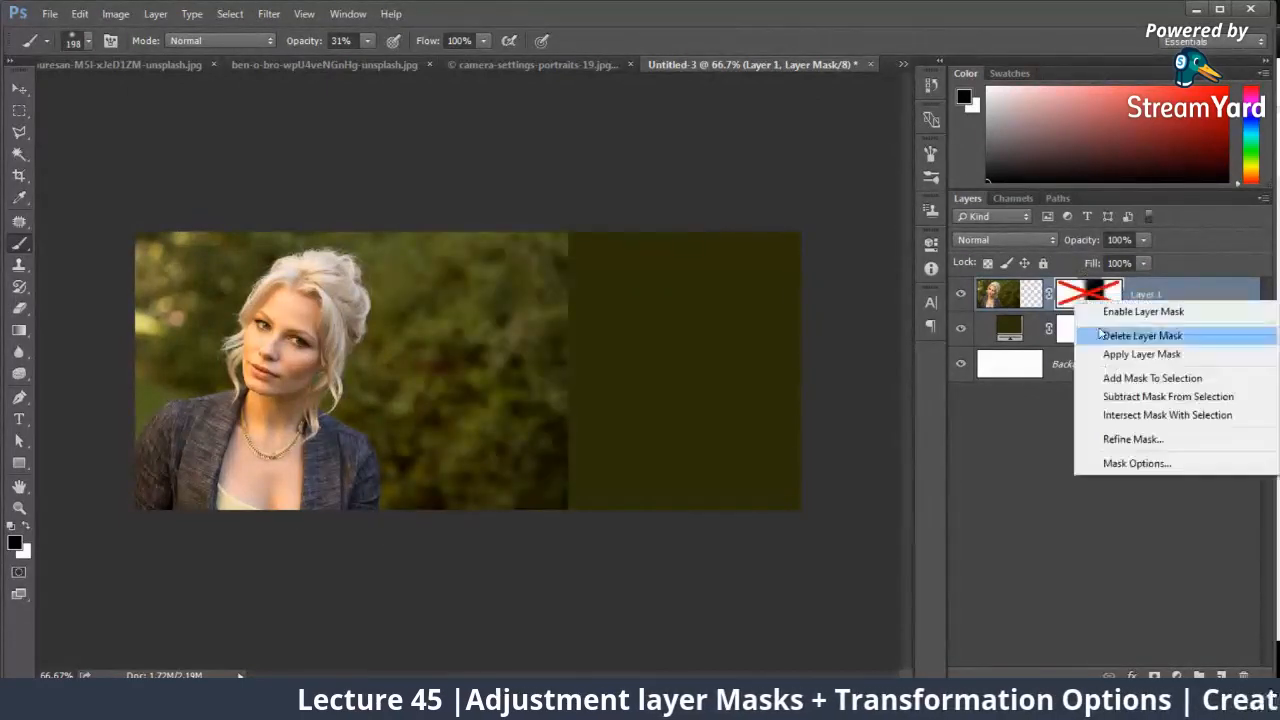
click(1130, 334)
click(1131, 329)
key(Delete)
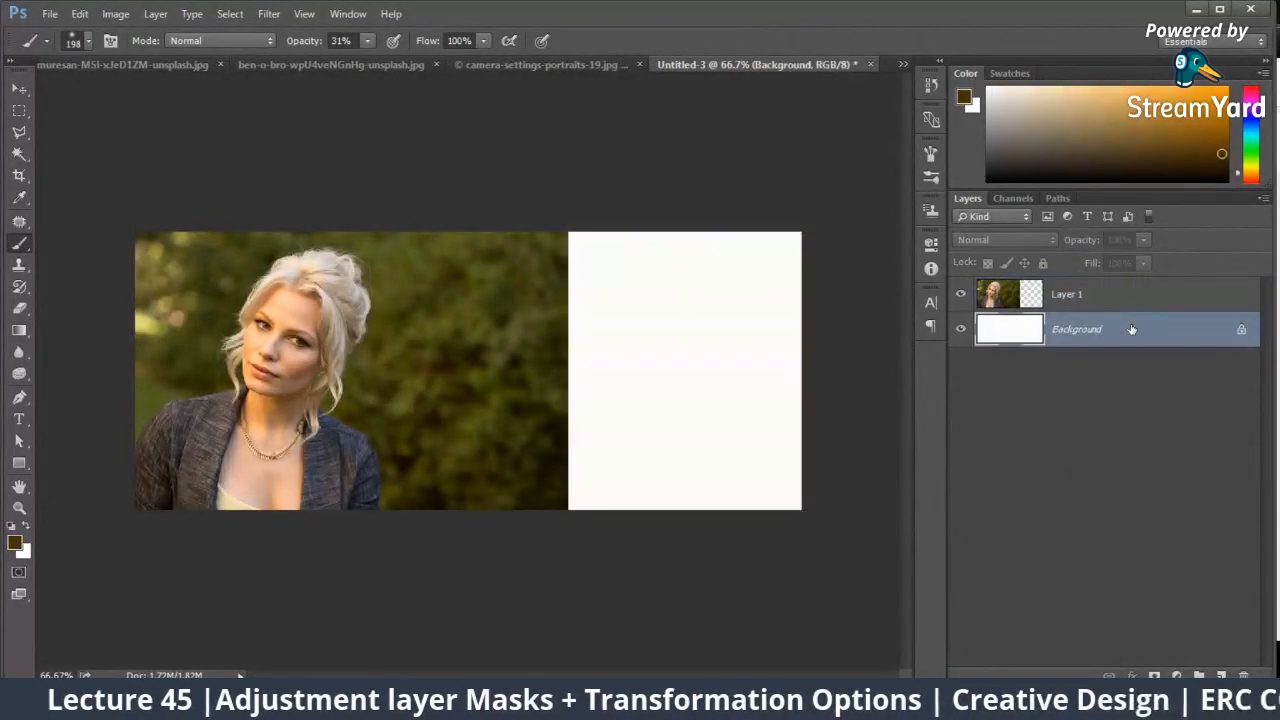
click(1085, 295)
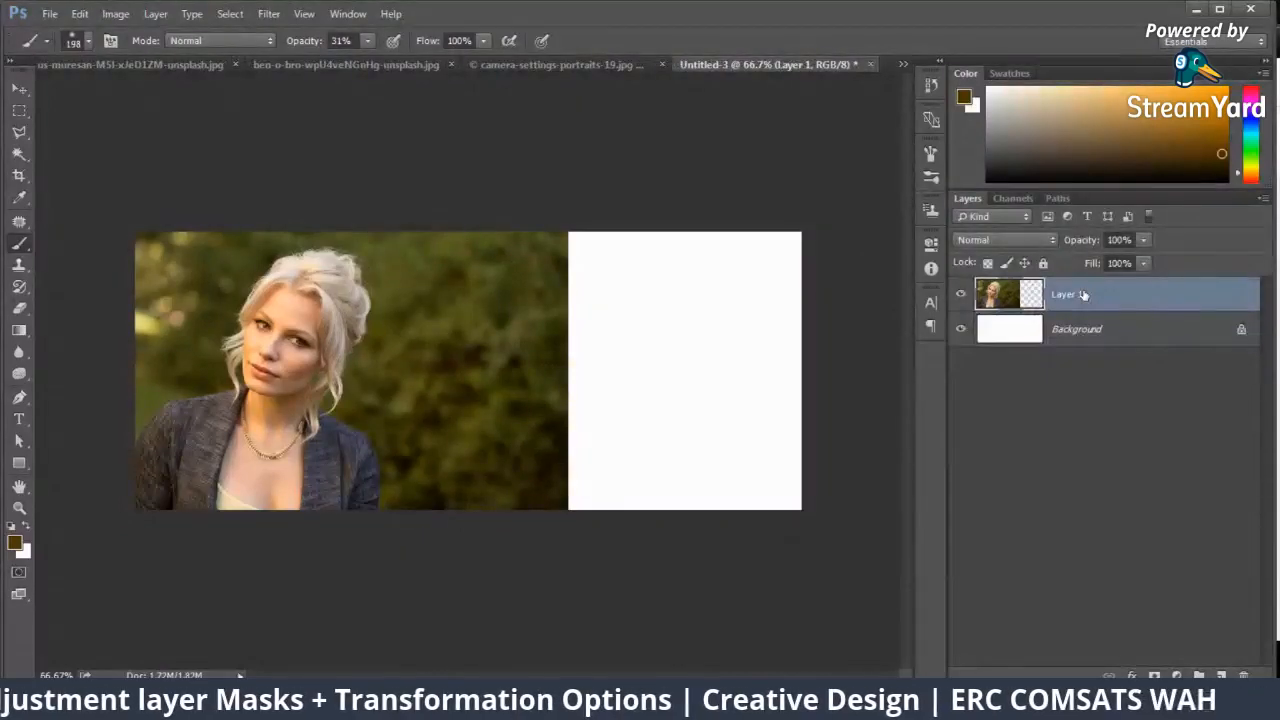
key(ctrl+t)
right_click(516, 348)
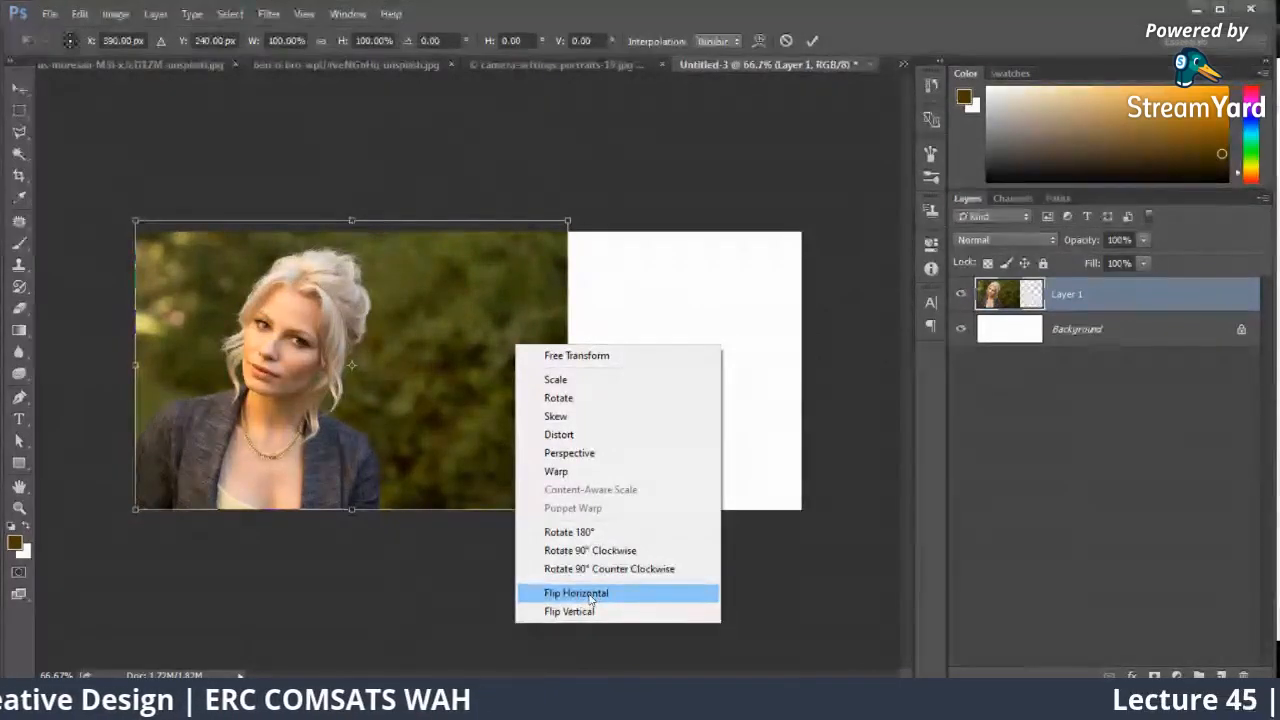
click(416, 459)
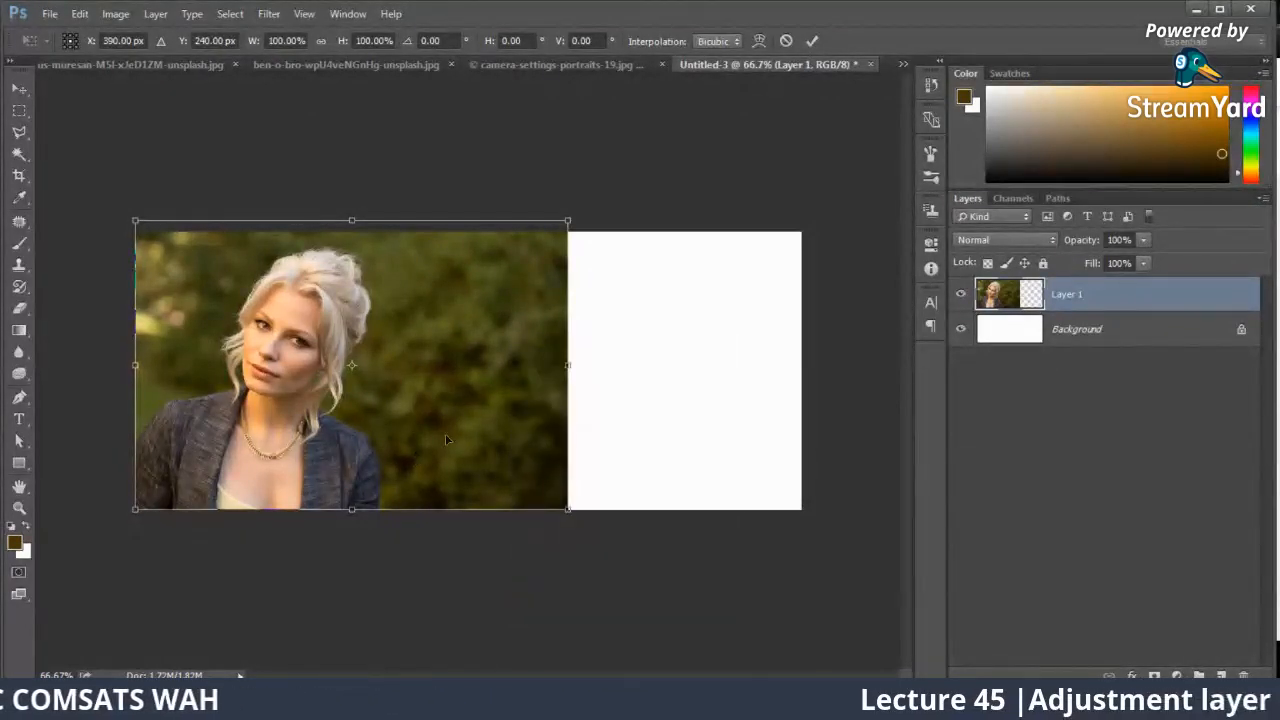
key(Return)
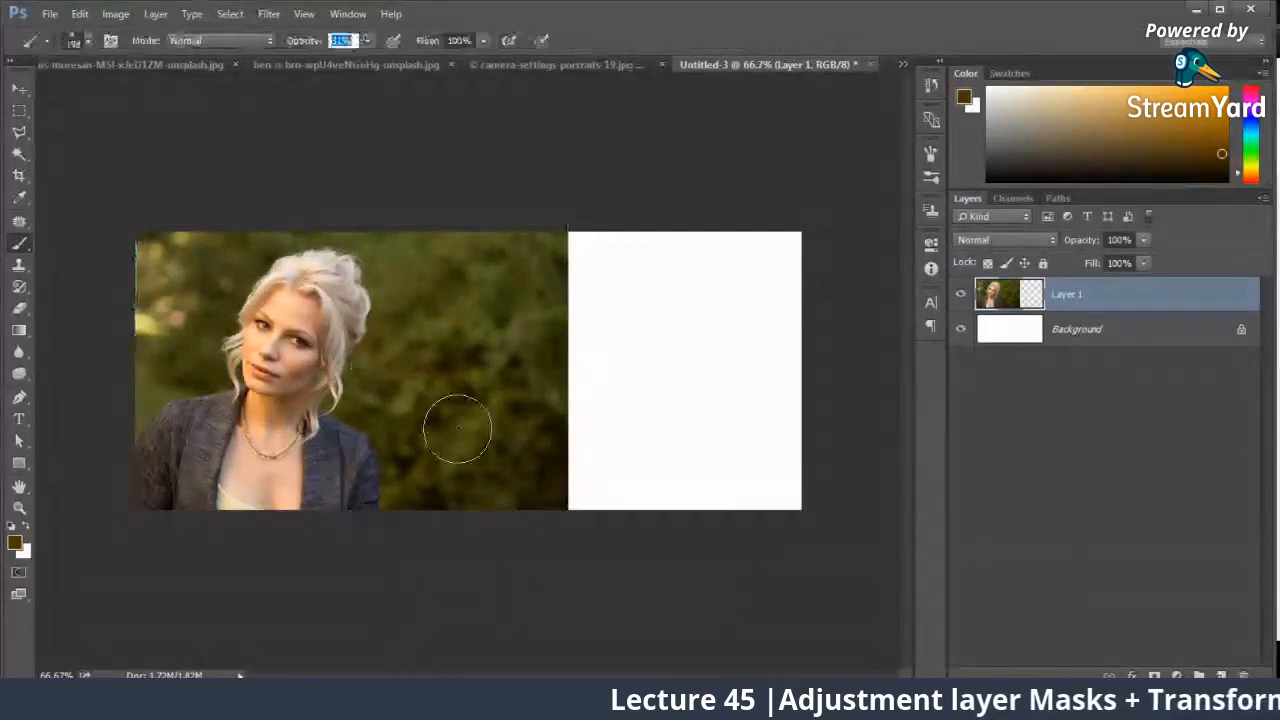
Step: Duplicate Layer 1 and flip the copy horizontally with Free Transform
key(ctrl+j)
key(ctrl+t)
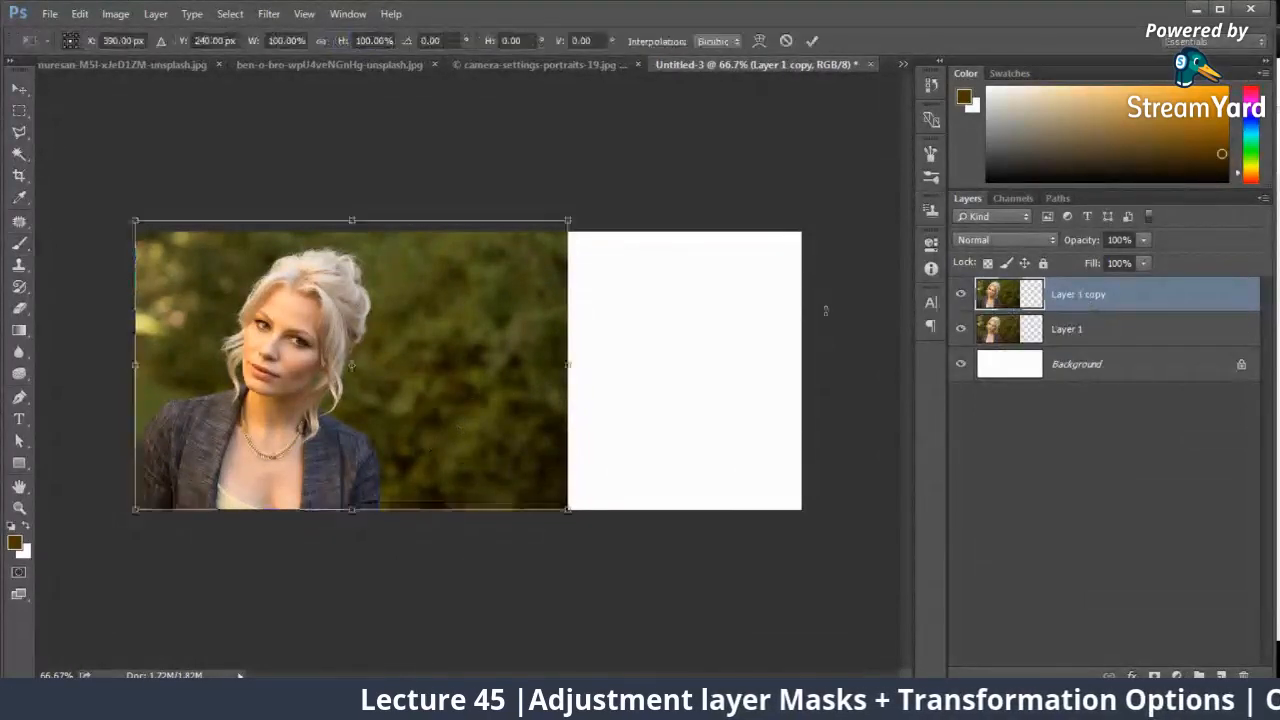
right_click(401, 358)
click(503, 607)
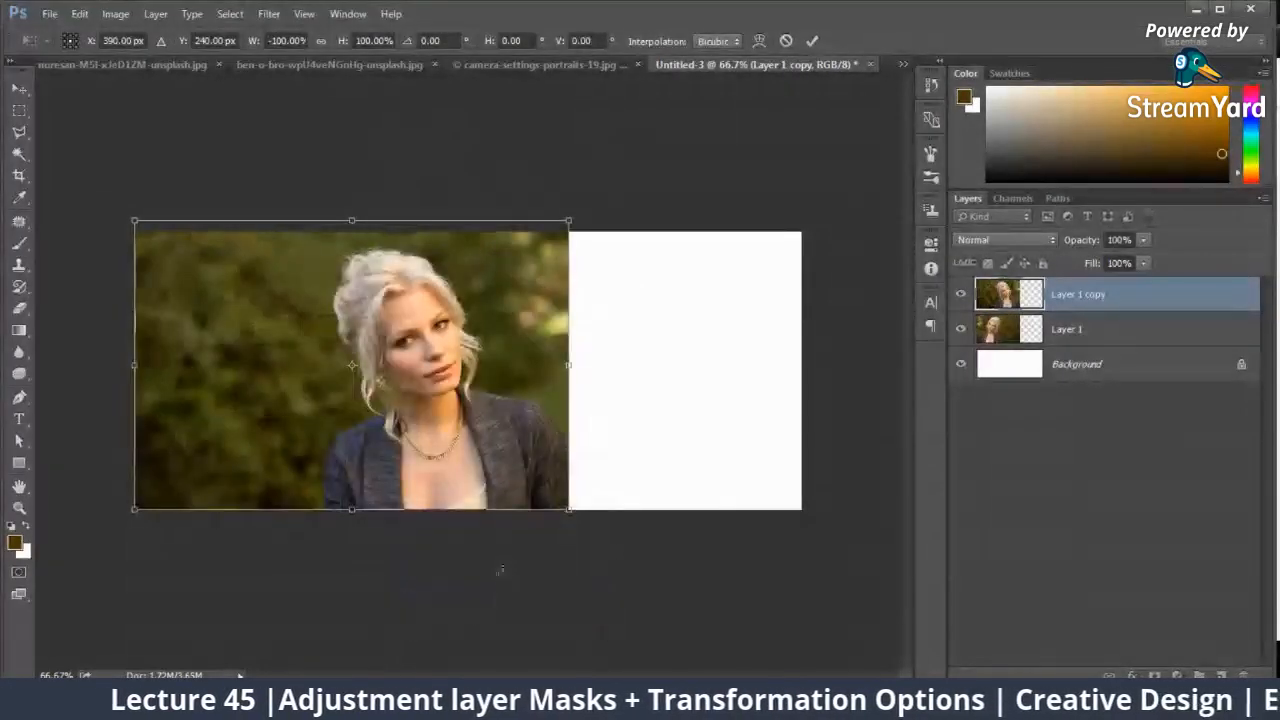
key(Return)
Step: Move the flipped copy right until its foliage meets the original photo's right edge and covers the white area
key(v)
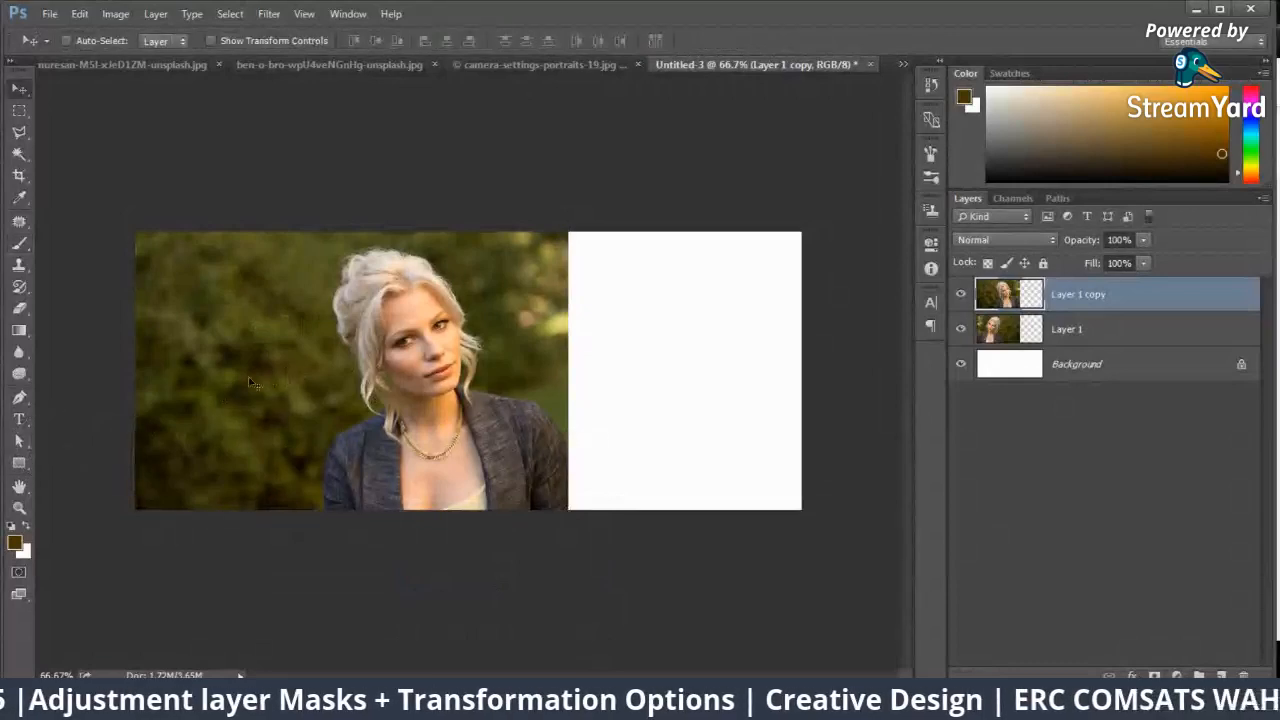
key(shift+Right)
drag(232, 407, 655, 407)
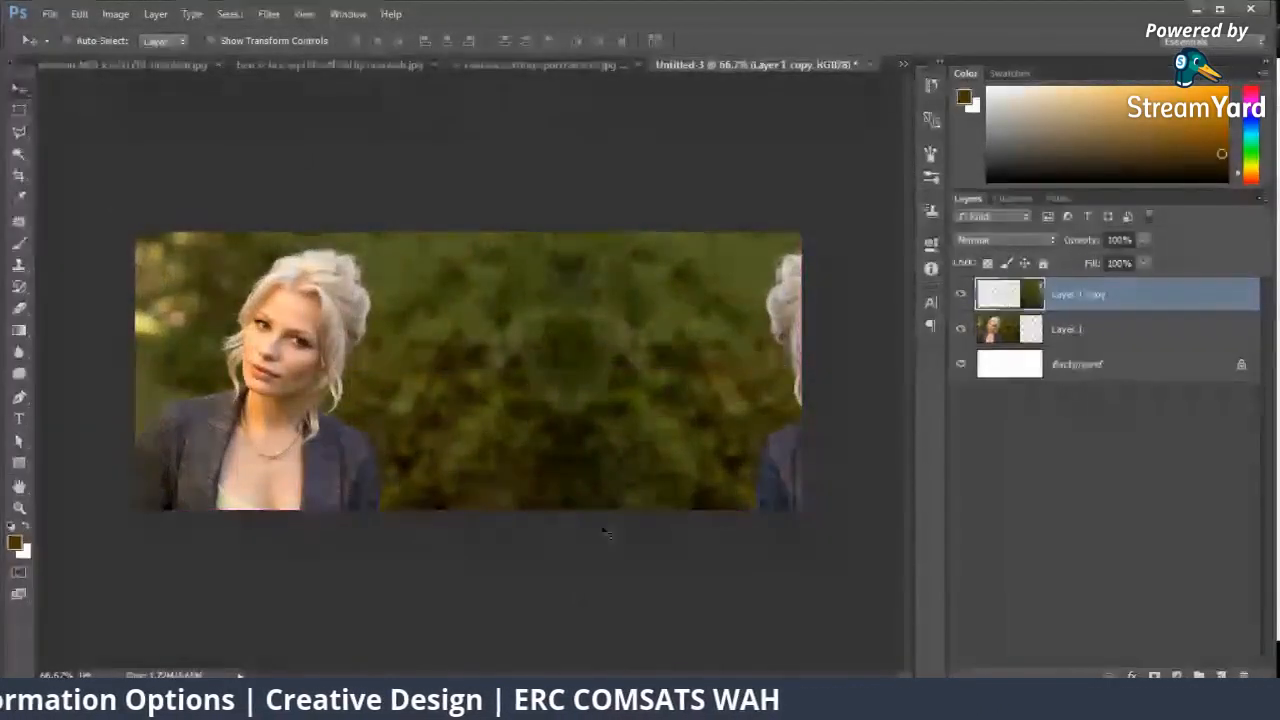
key(ctrl+plus)
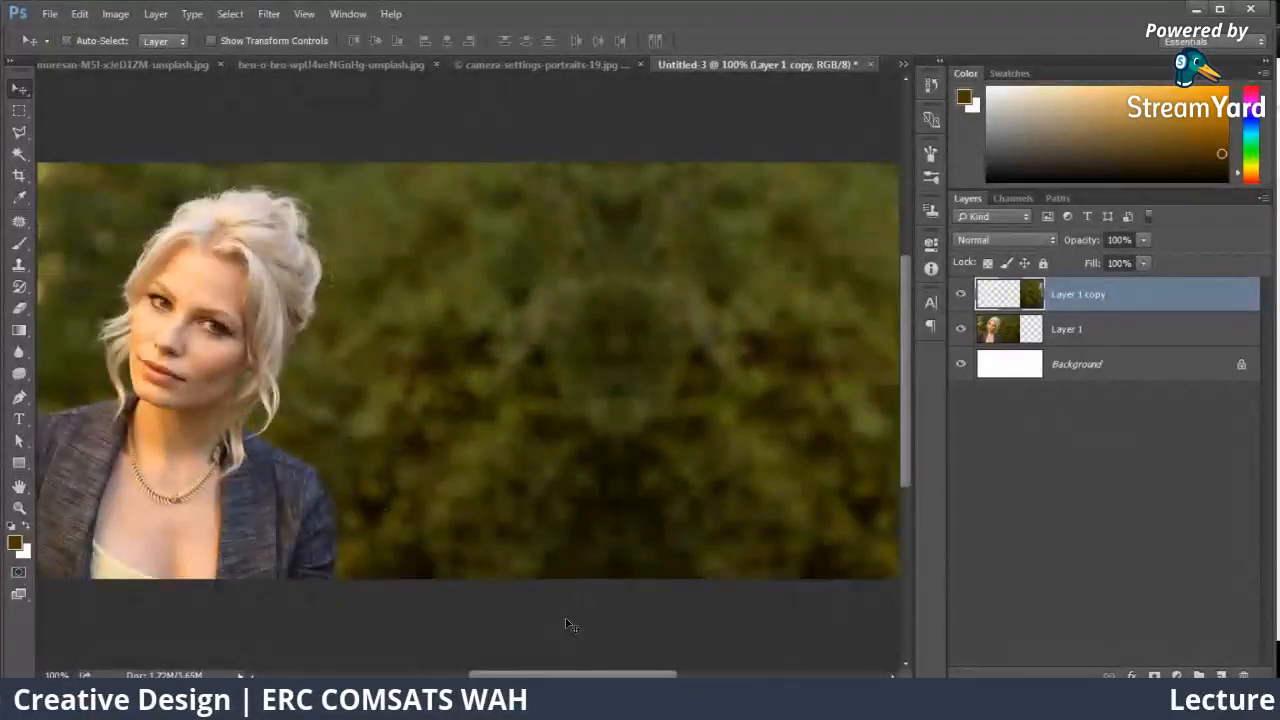
key(ctrl+minus)
key(ctrl+minus)
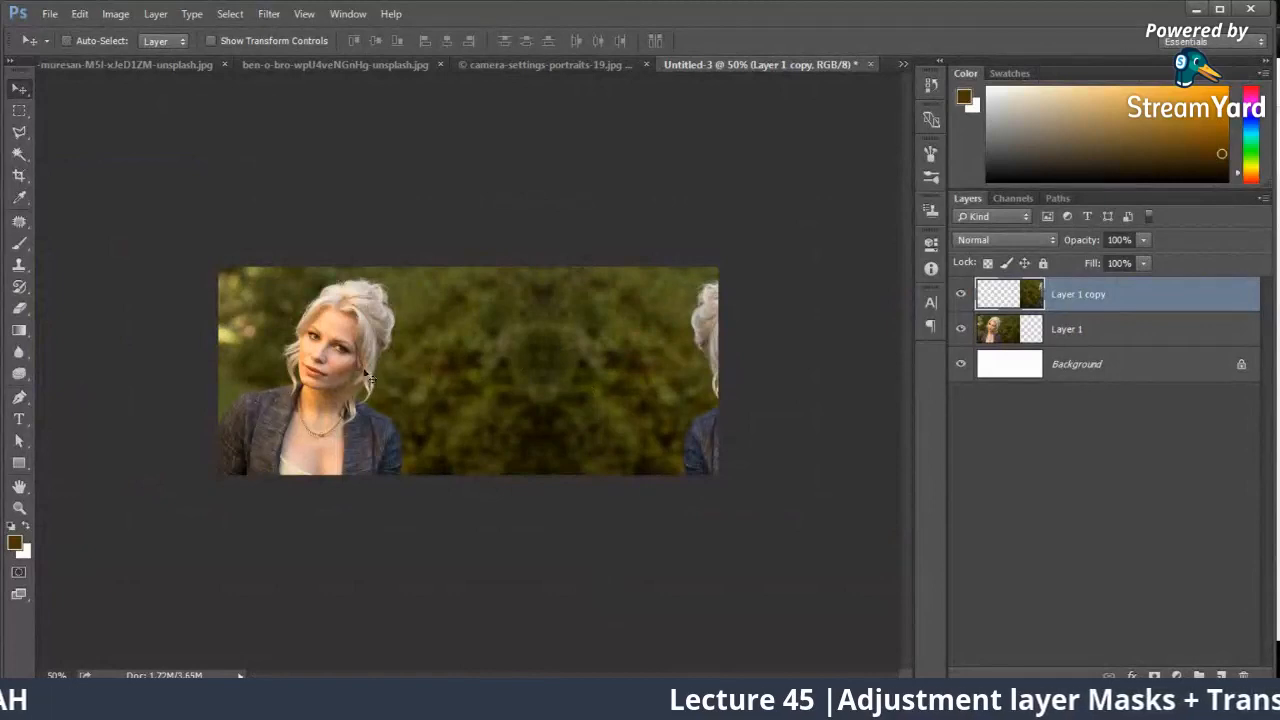
key(ctrl+plus)
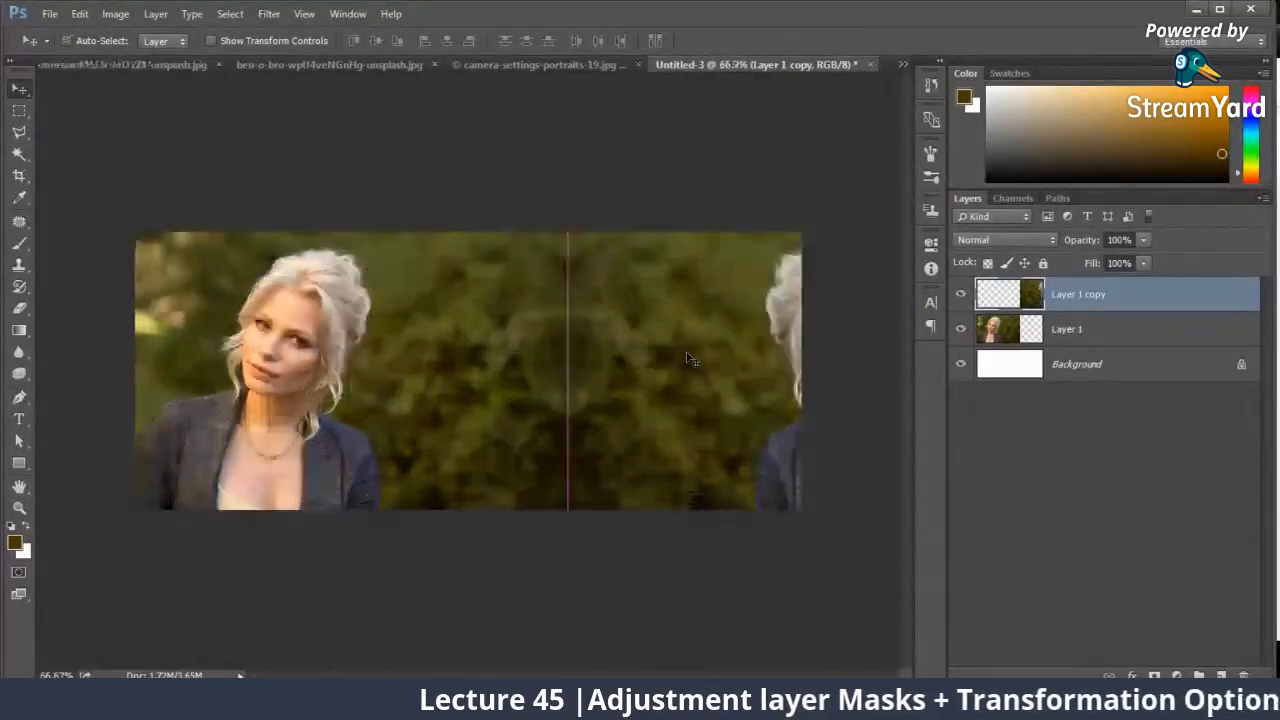
Step: On a new layer, clone foliage over the duplicated woman at the banner's right edge using a soft 164 px Clone Stamp
click(1222, 675)
key(s)
right_click(712, 268)
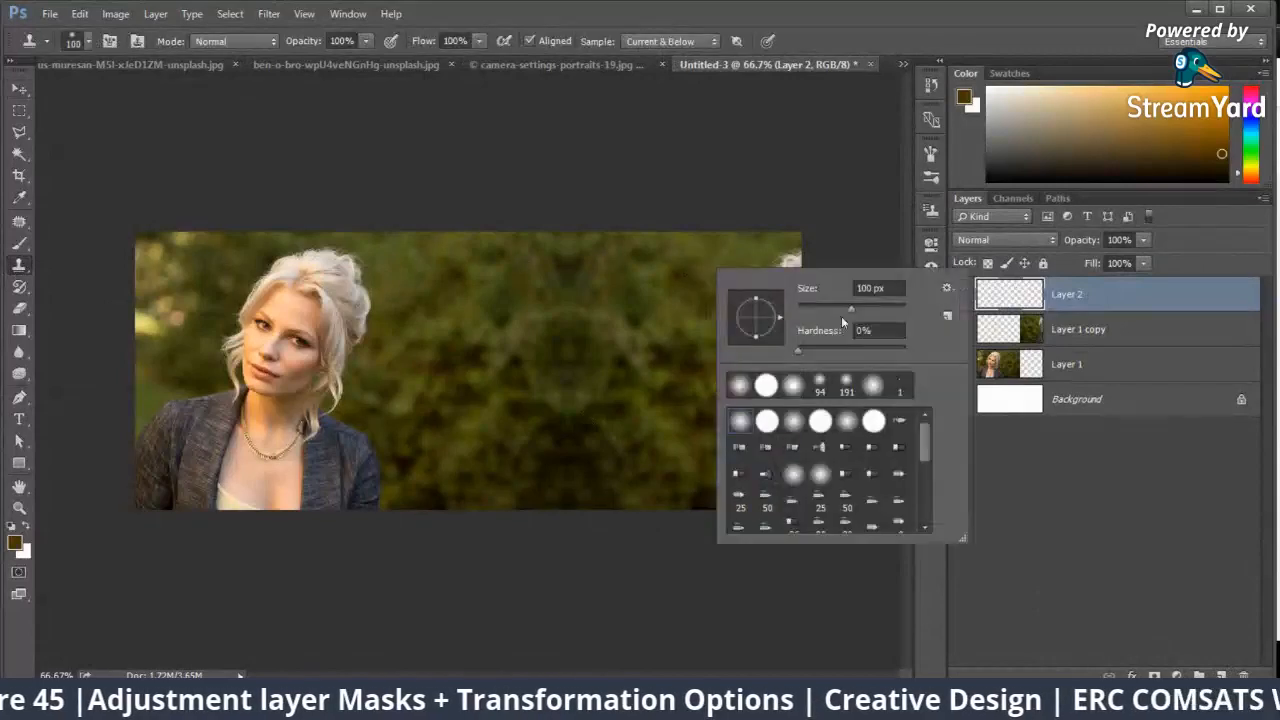
key(Return)
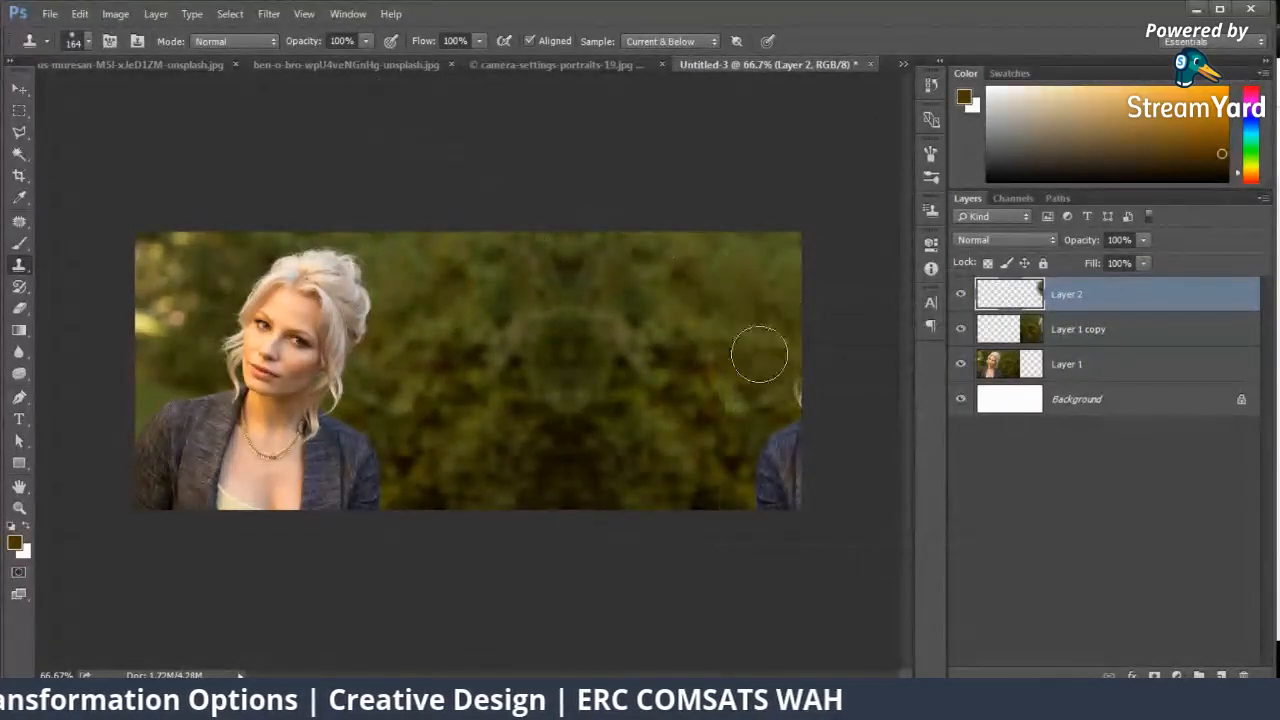
mouse_move(800, 403)
mouse_down()
mouse_move(767, 456)
mouse_move(775, 498)
mouse_move(713, 487)
mouse_move(796, 457)
mouse_move(752, 501)
mouse_move(788, 502)
mouse_move(688, 440)
mouse_move(797, 502)
mouse_move(770, 521)
mouse_move(769, 490)
mouse_up()
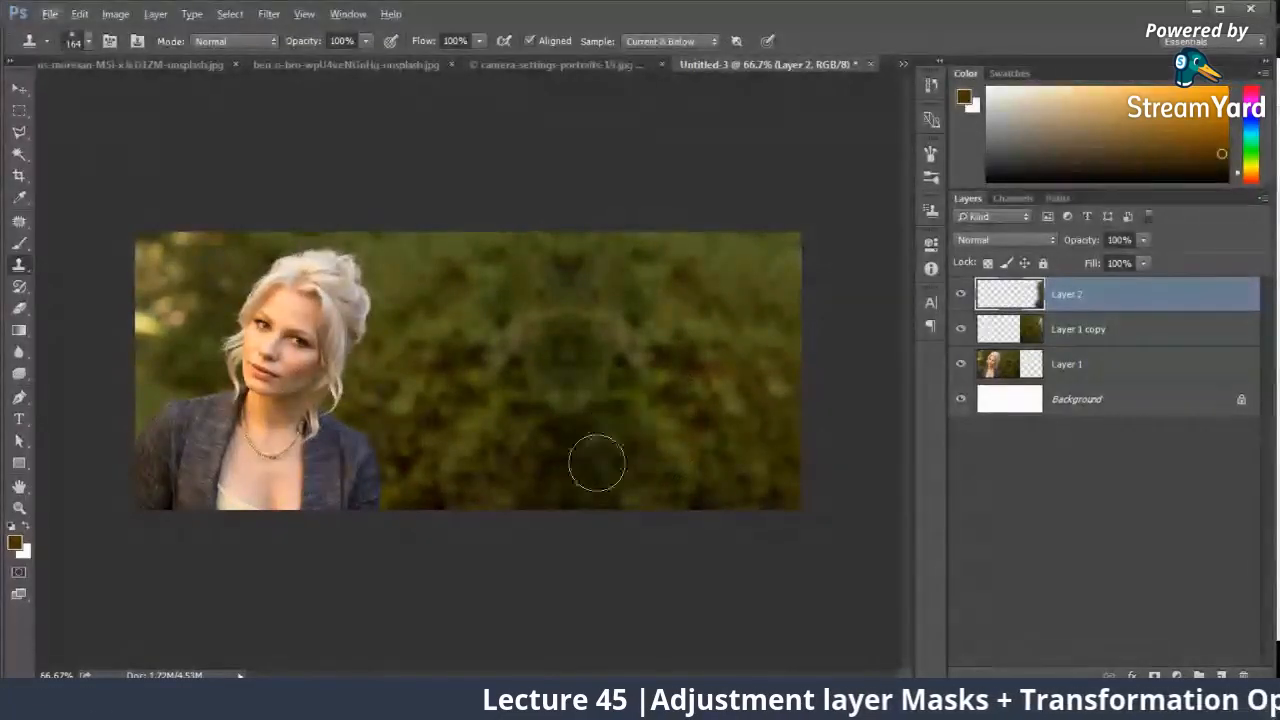
Step: Clone foliage over the mirrored pattern in the banner's middle with a 79 px brush, and toggle Layer 2's visibility to compare
right_click(648, 292)
alt+click(602, 278)
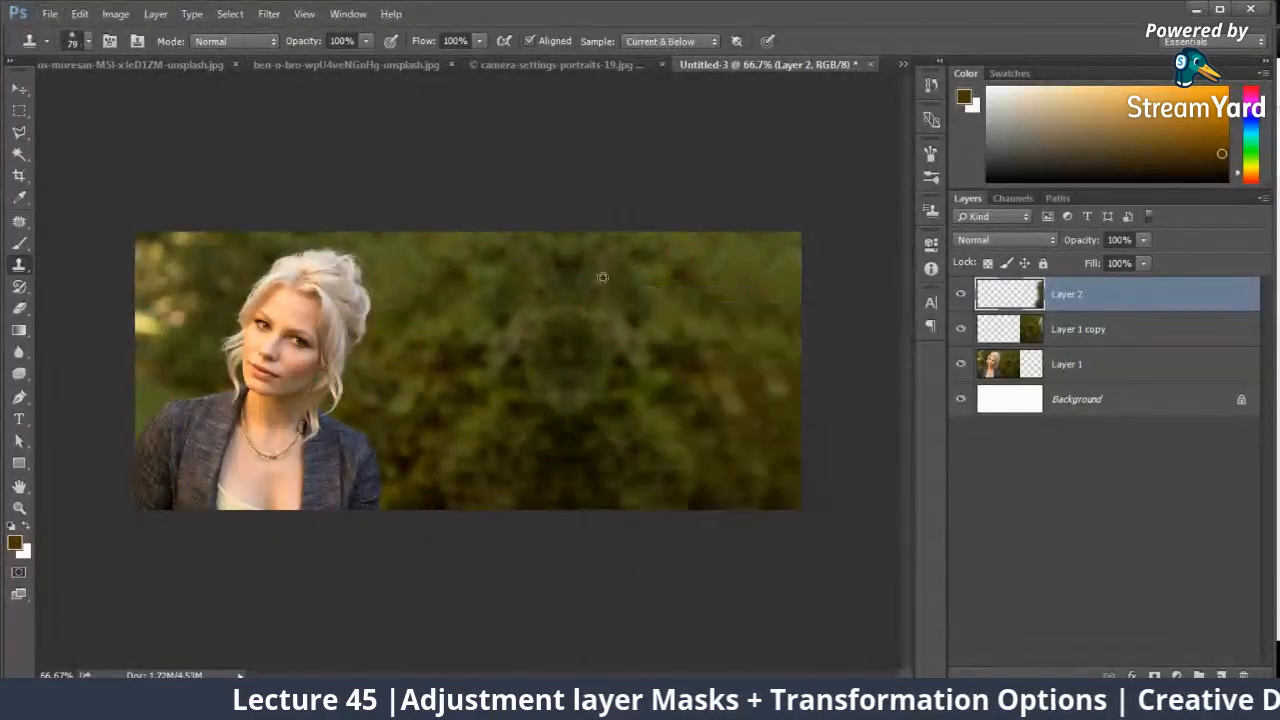
click(570, 294)
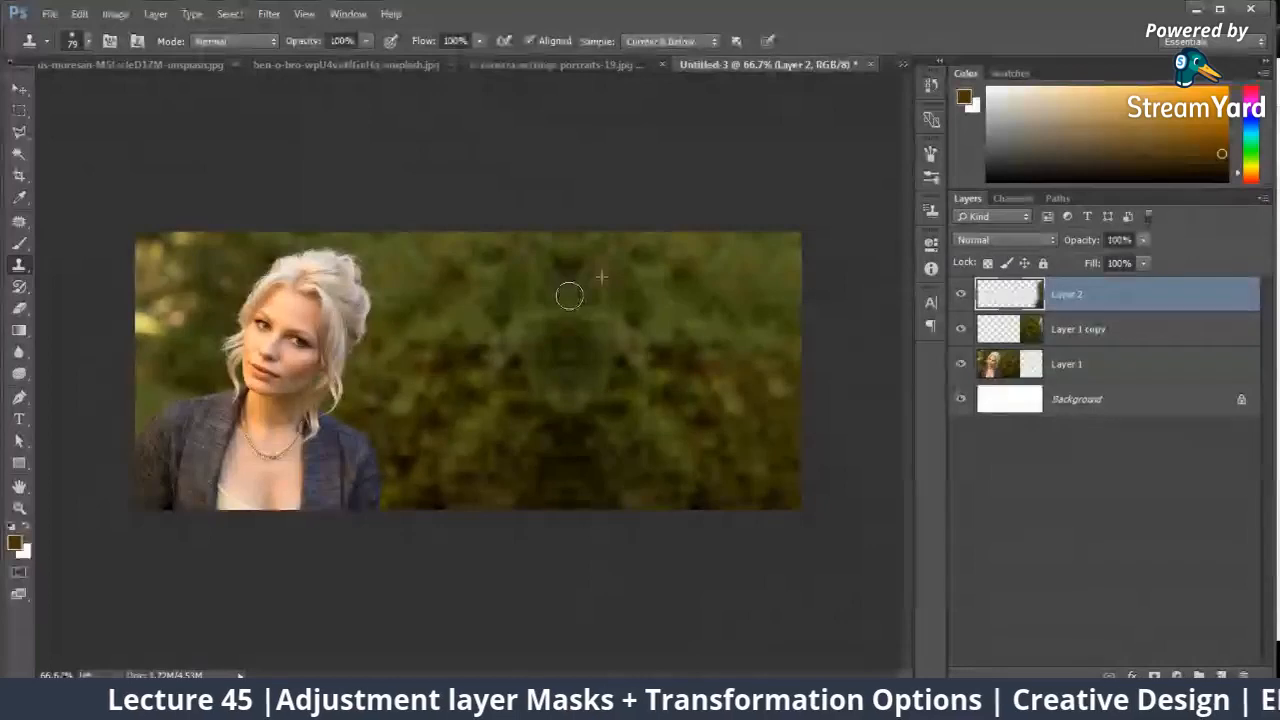
alt+click(598, 378)
click(570, 388)
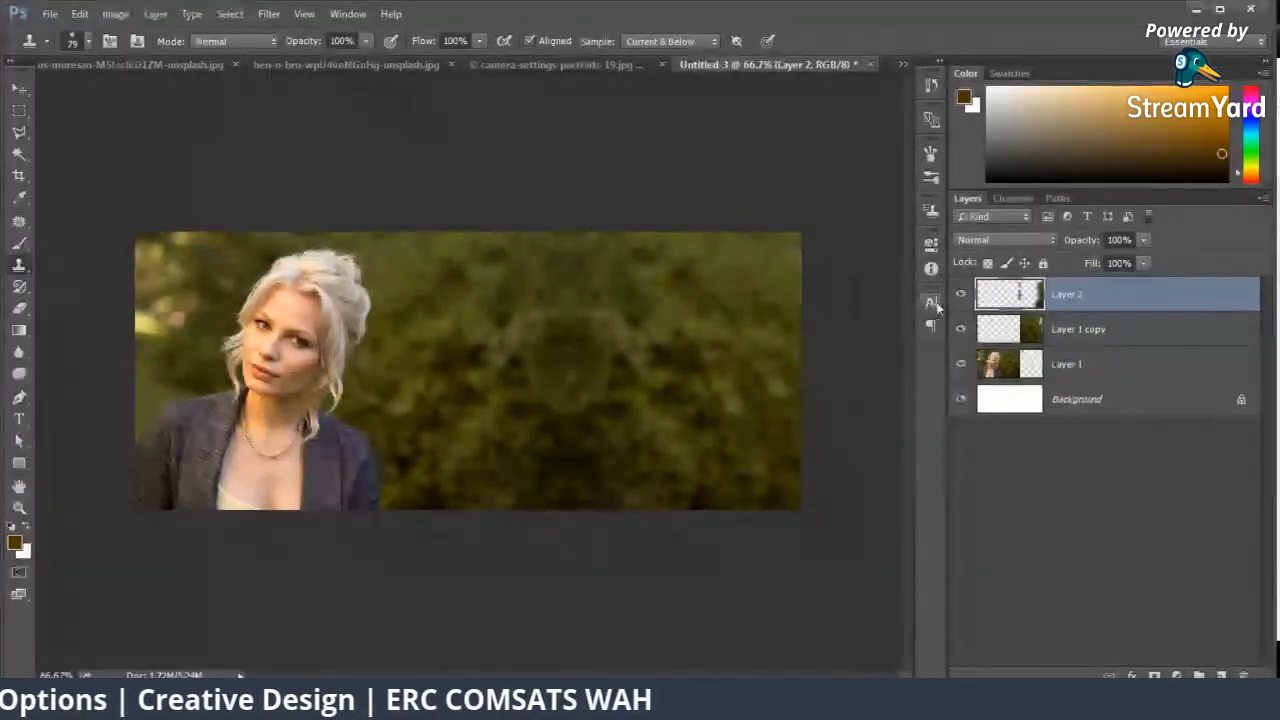
drag(961, 294, 961, 329)
click(964, 330)
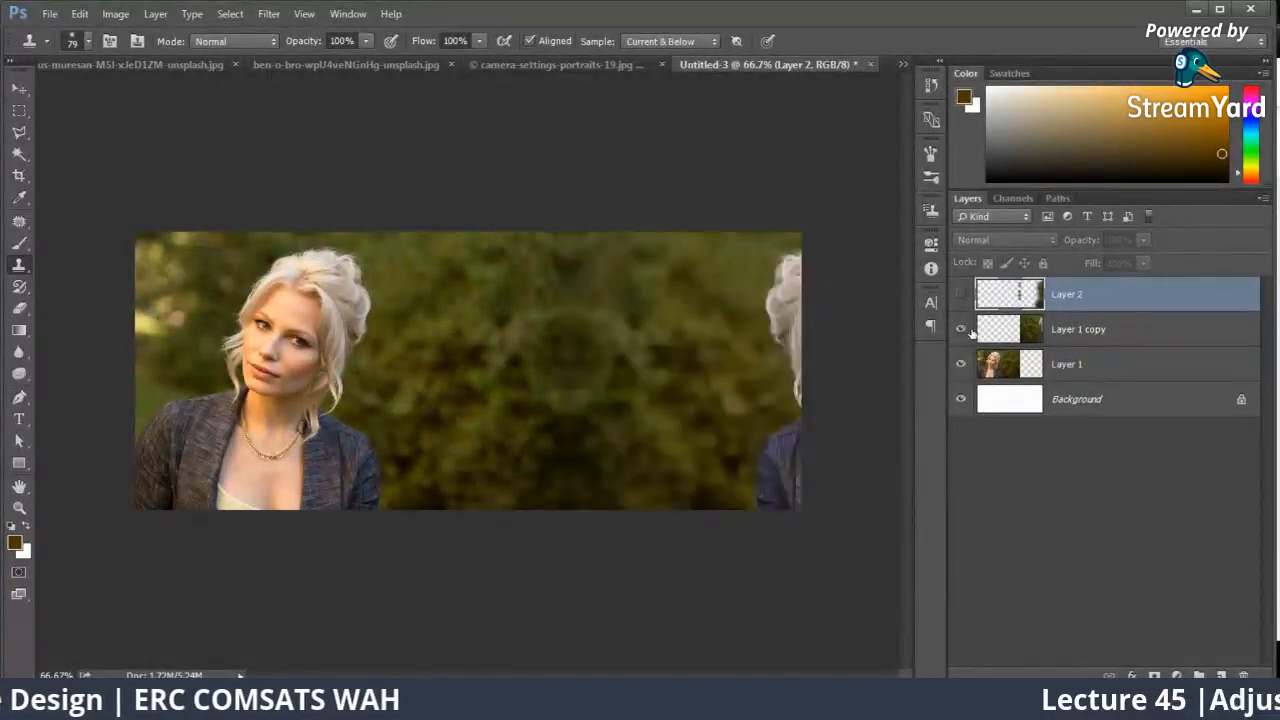
click(958, 294)
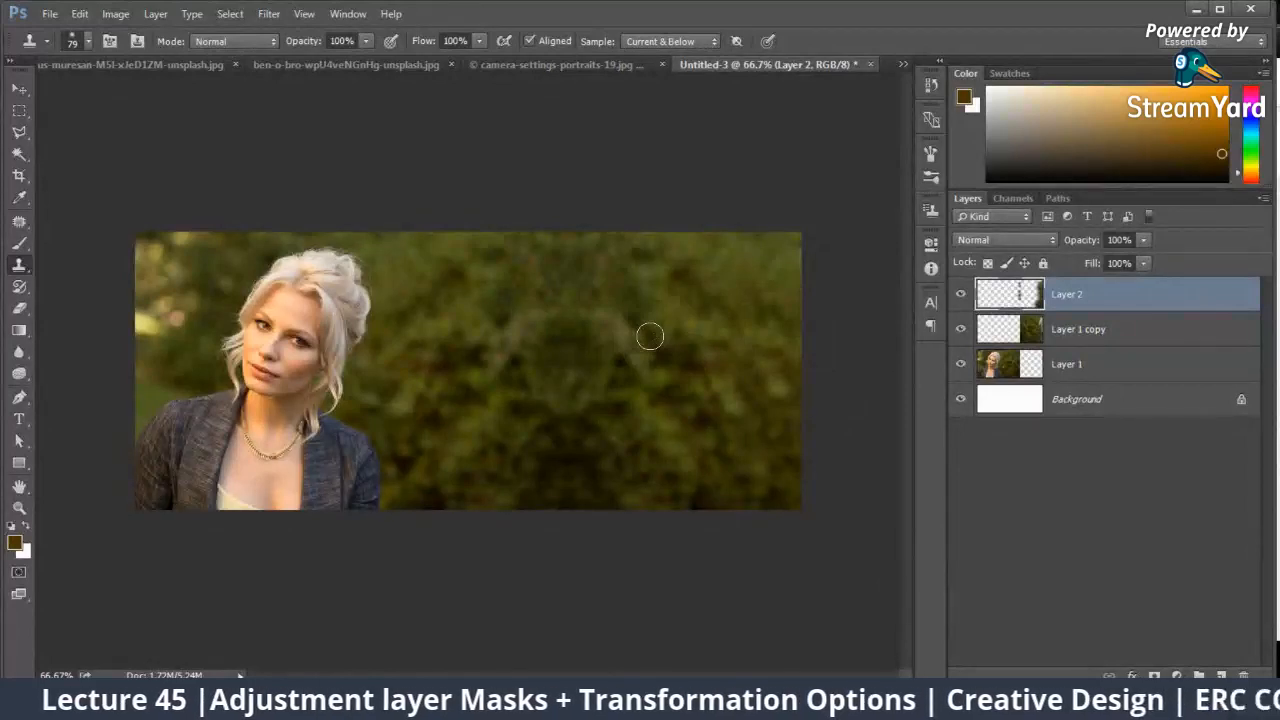
Step: Add the text "REAL ESTATE" over the foliage beside the woman
key(t)
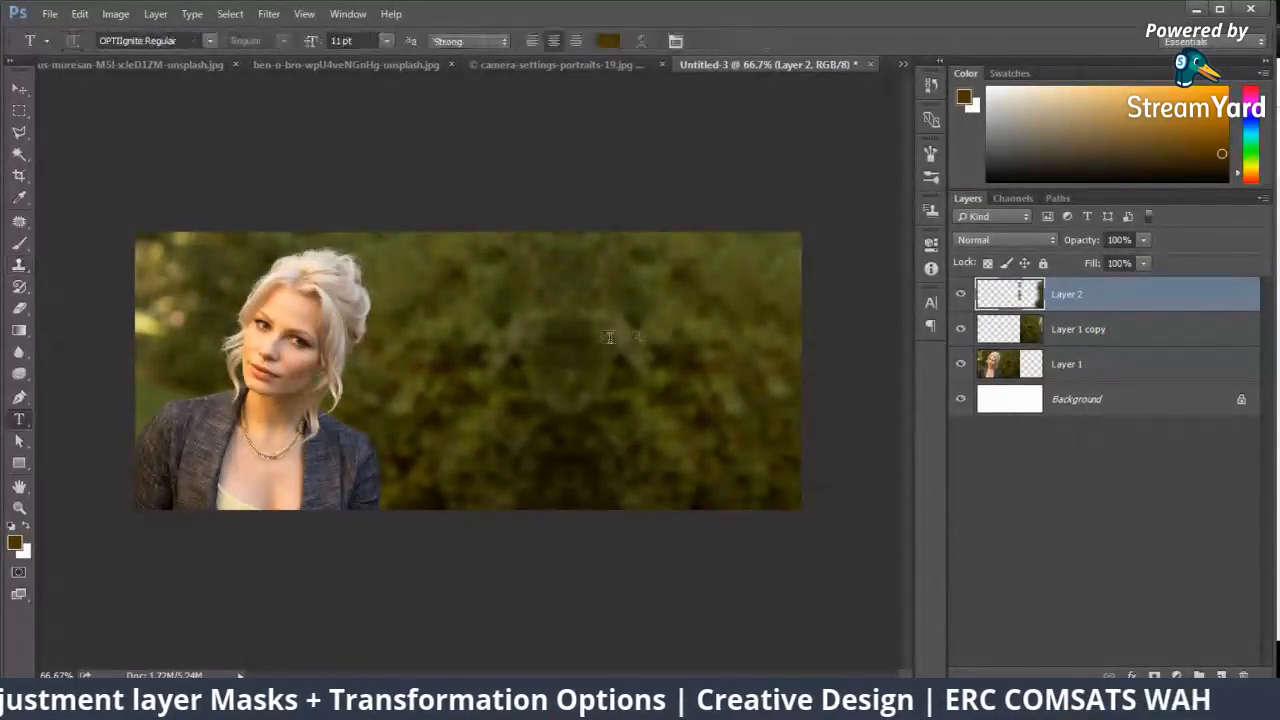
click(516, 320)
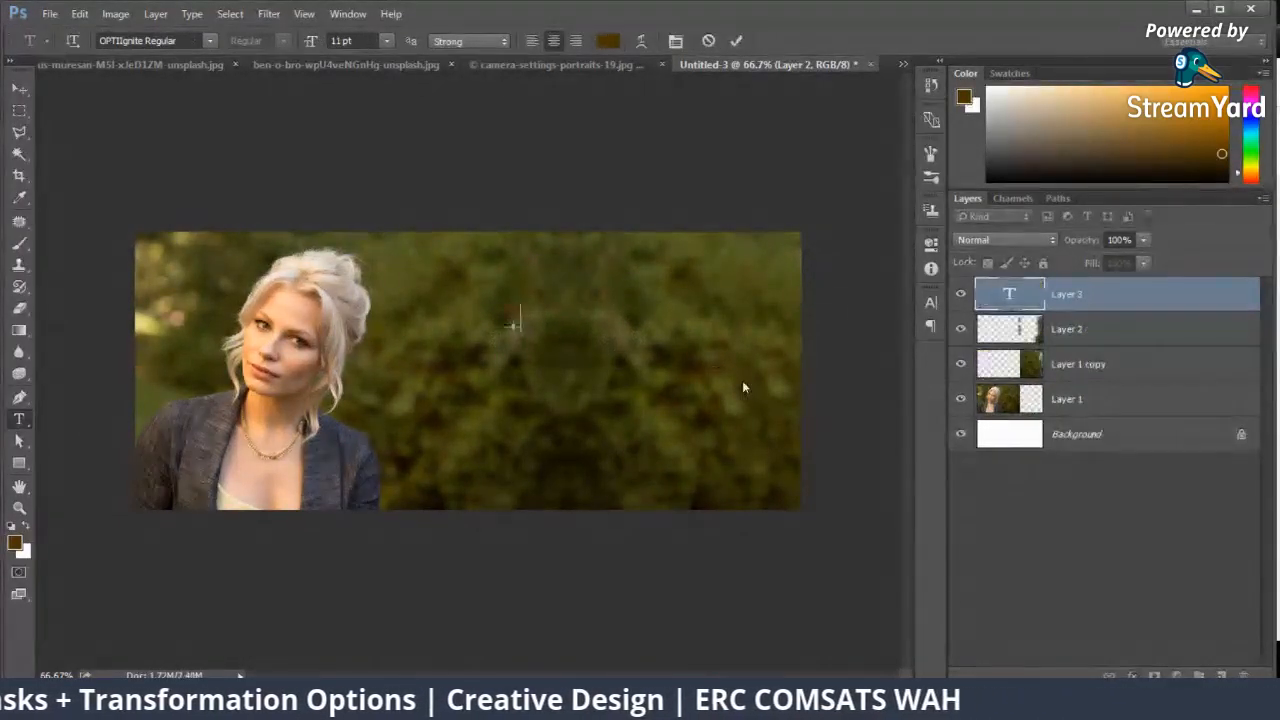
text(REAL ESTATE)
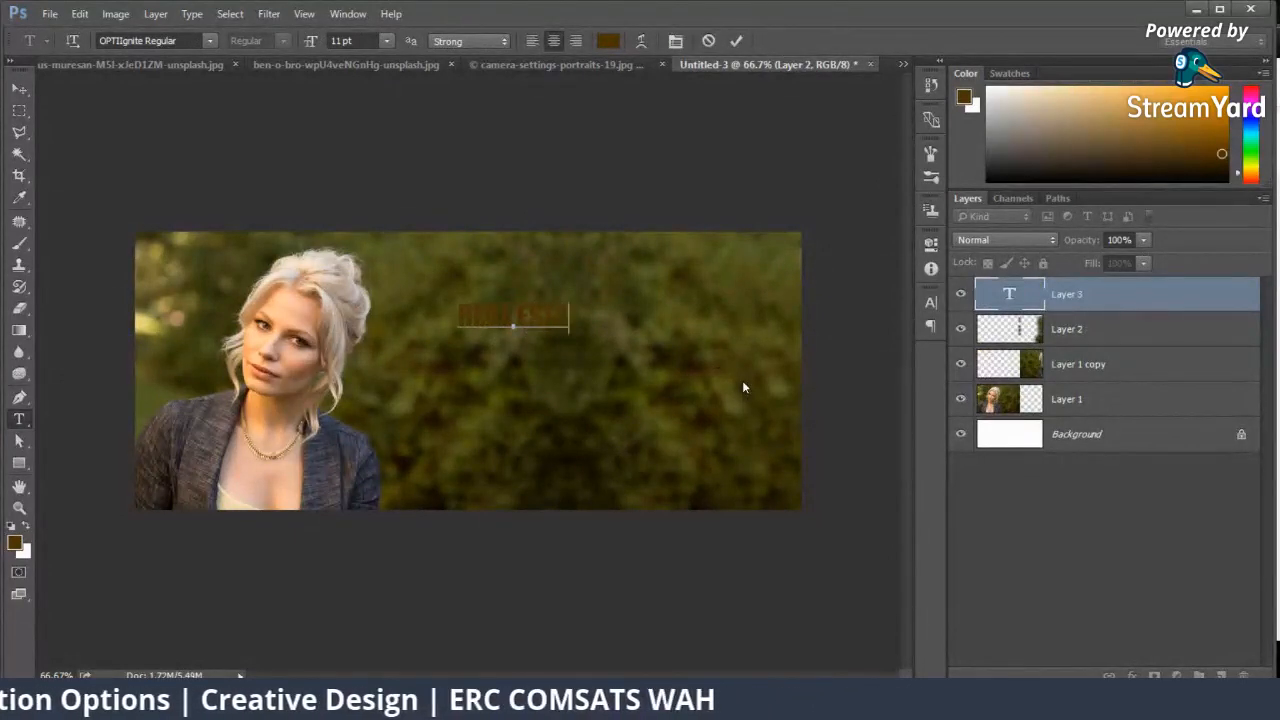
key(BackSpace)
key(BackSpace)
text(TE)
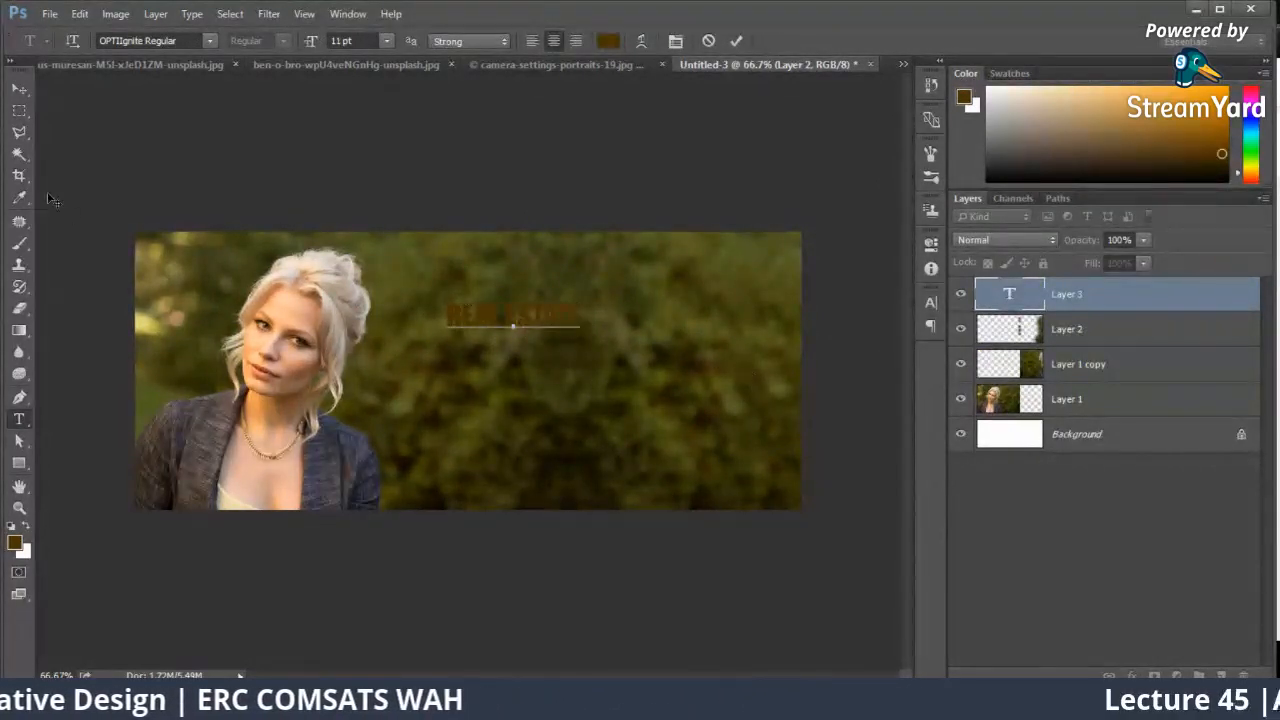
click(26, 104)
click(20, 89)
Step: Set the REAL ESTATE text color to white (ffffff)
click(930, 300)
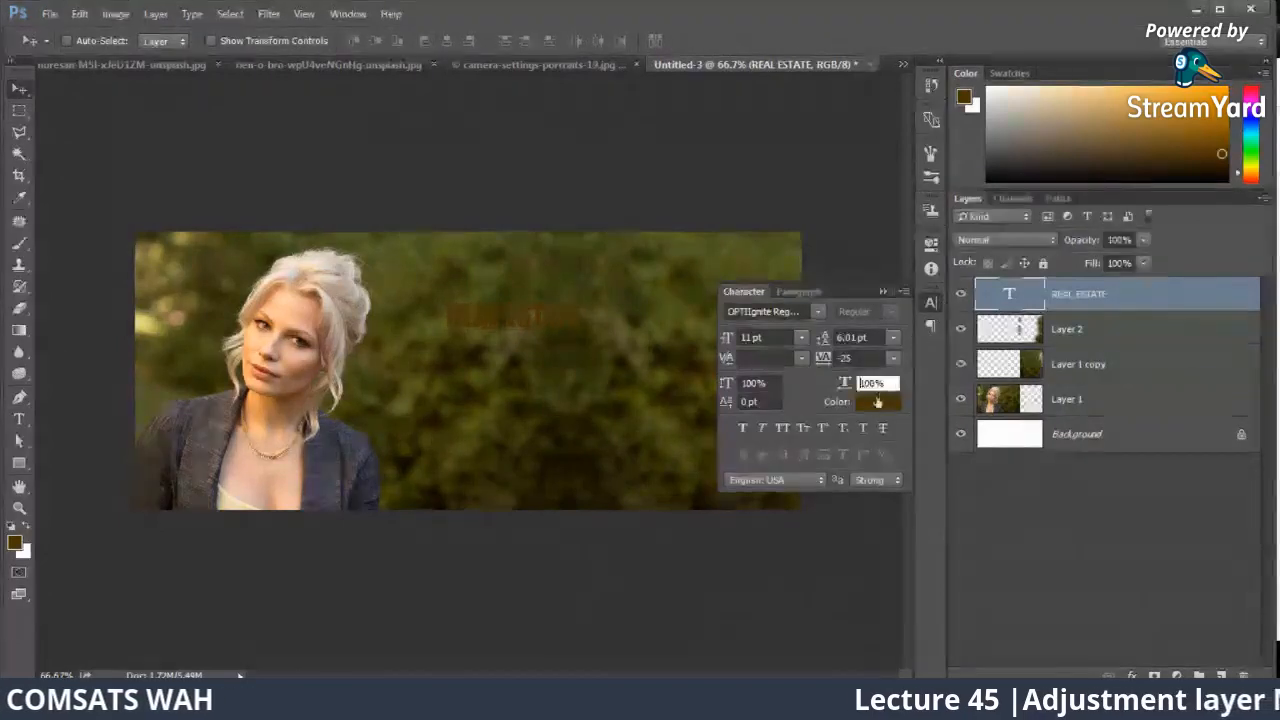
click(872, 404)
click(641, 160)
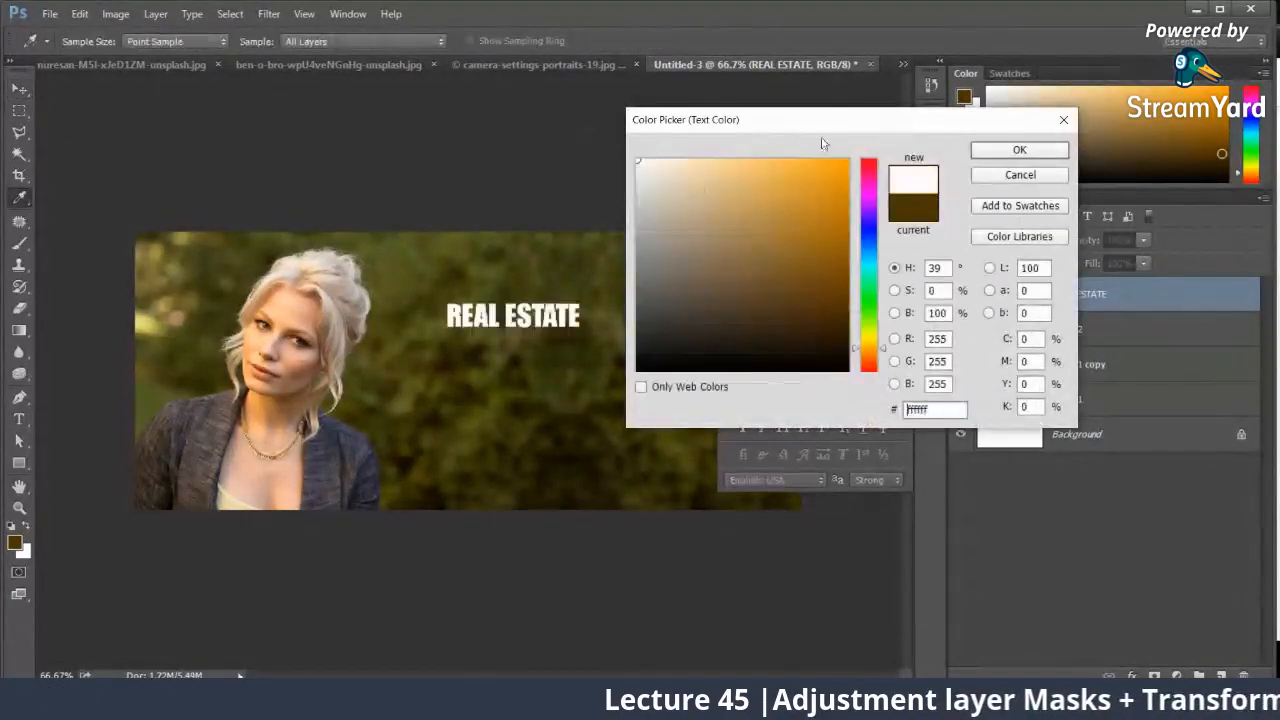
click(985, 156)
click(930, 300)
Step: Enlarge the REAL ESTATE heading to 15.49 pt farther right over the foliage and place a copy directly below it
drag(562, 308, 671, 338)
key(ctrl+t)
key(ctrl+z)
key(Return)
Step: Replace the lower heading copy's text with "certified corporation"
key(t)
click(671, 338)
key(ctrl+a)
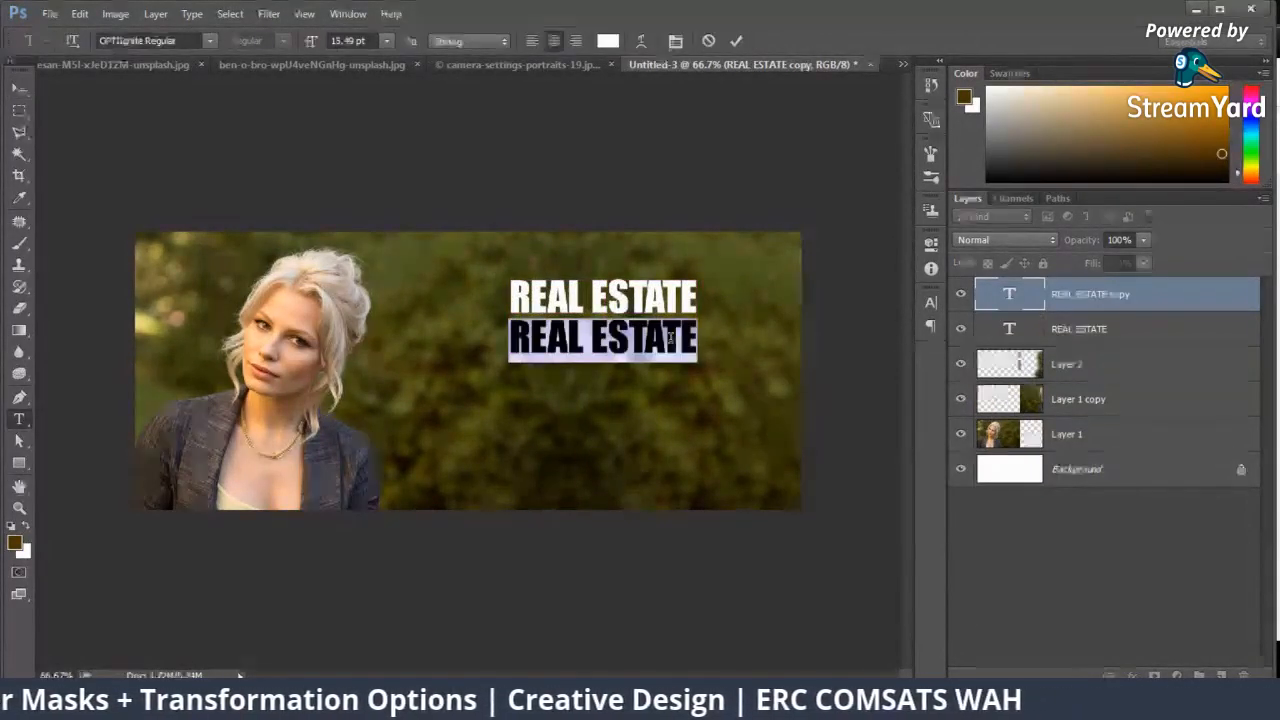
text(certifit)
key(BackSpace)
text(e)
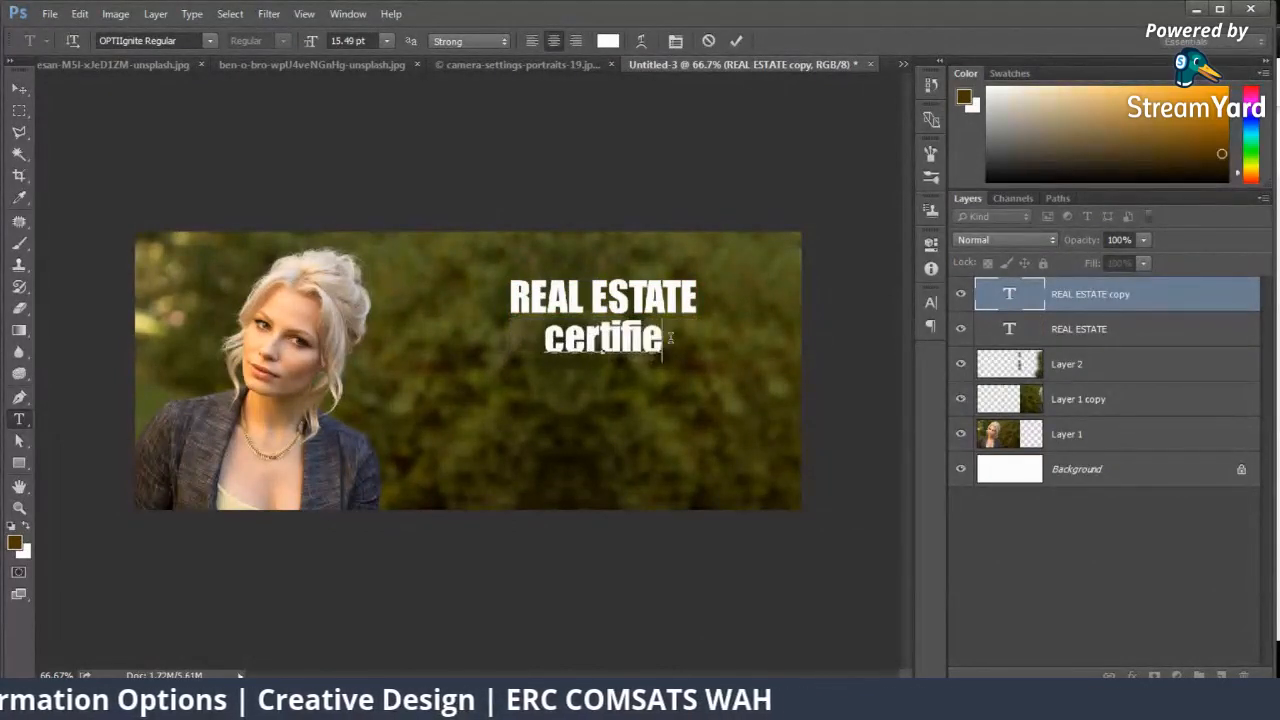
text(d corp)
key(BackSpace)
text(rp)
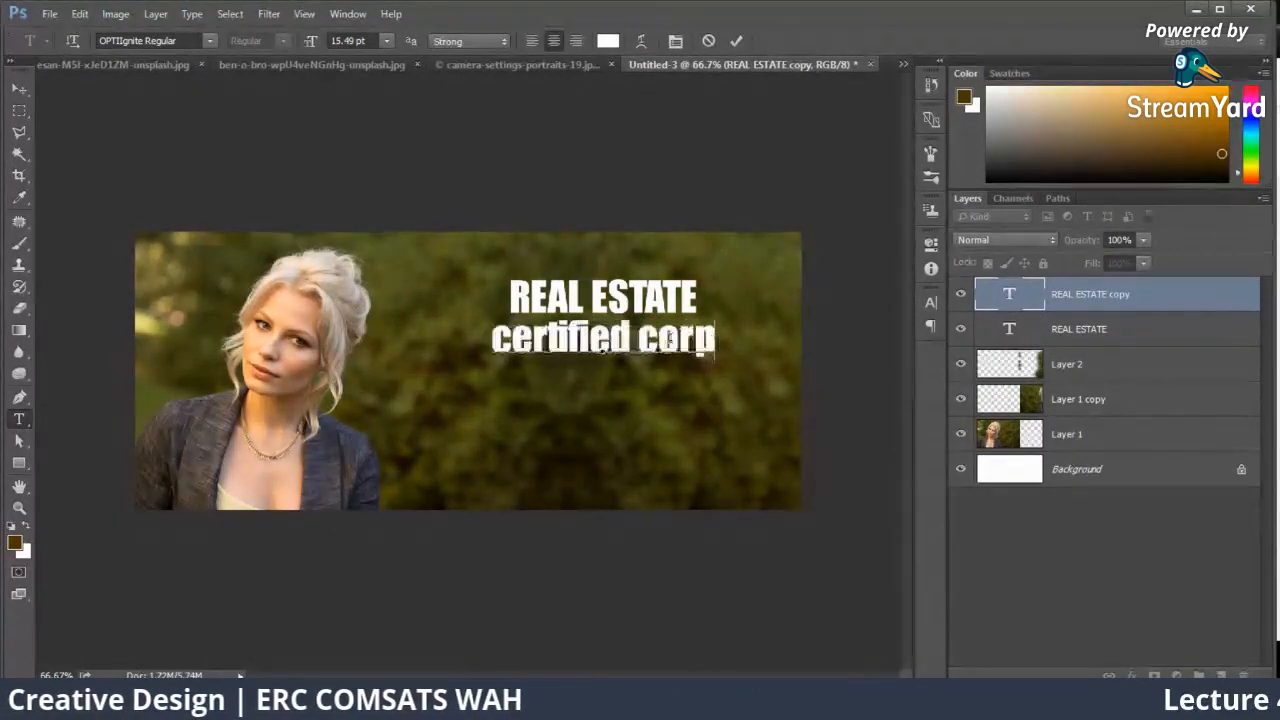
text(oration)
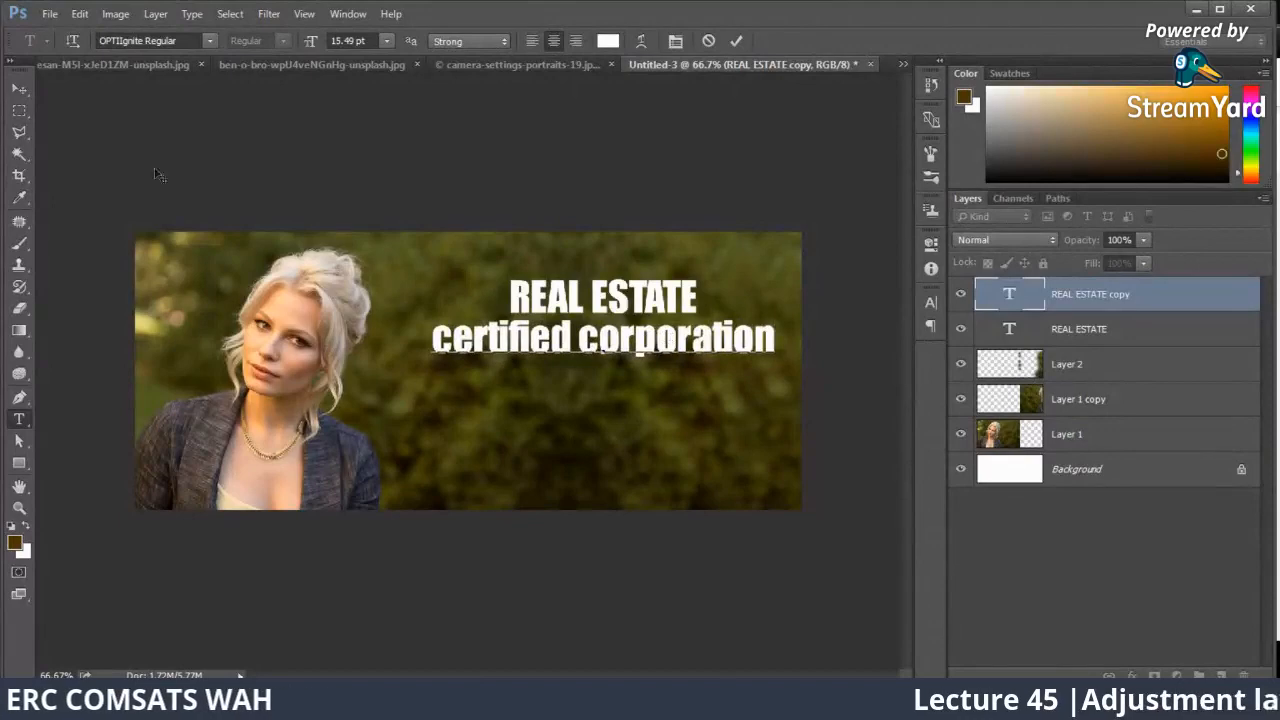
click(27, 91)
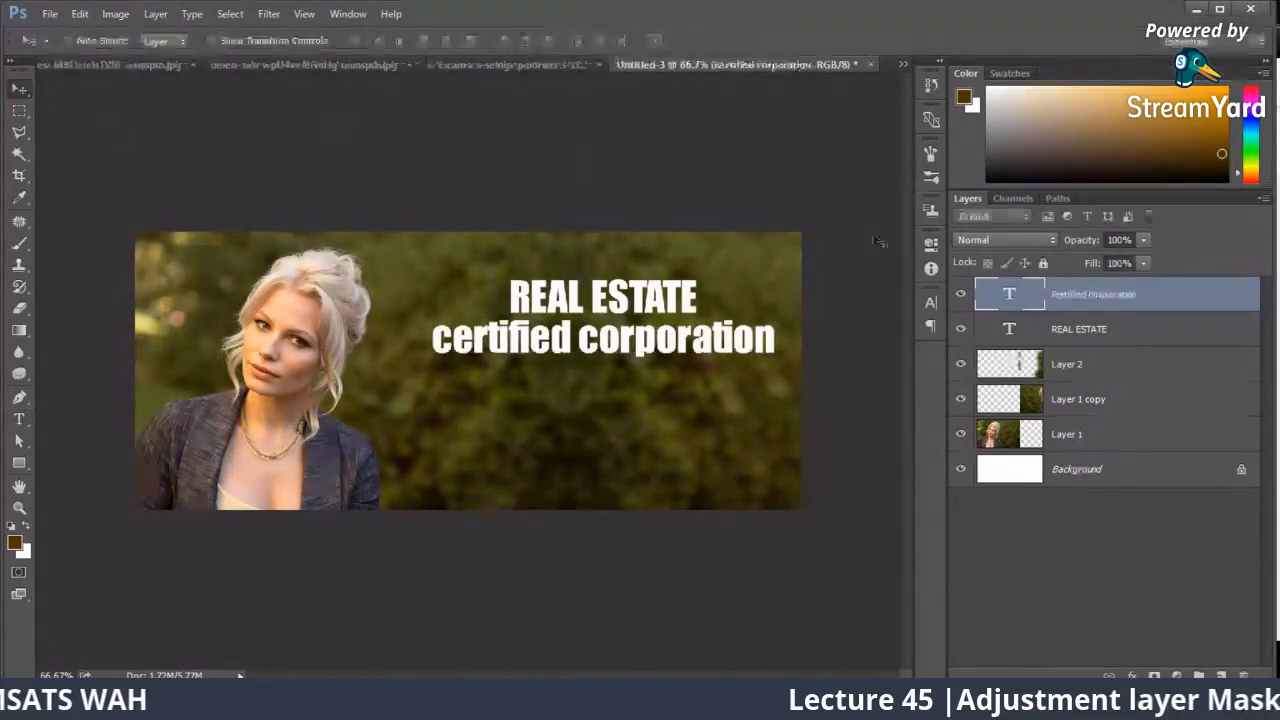
Step: Change the "certified corporation" line's font to Arial Regular
click(930, 302)
click(805, 311)
text(ar)
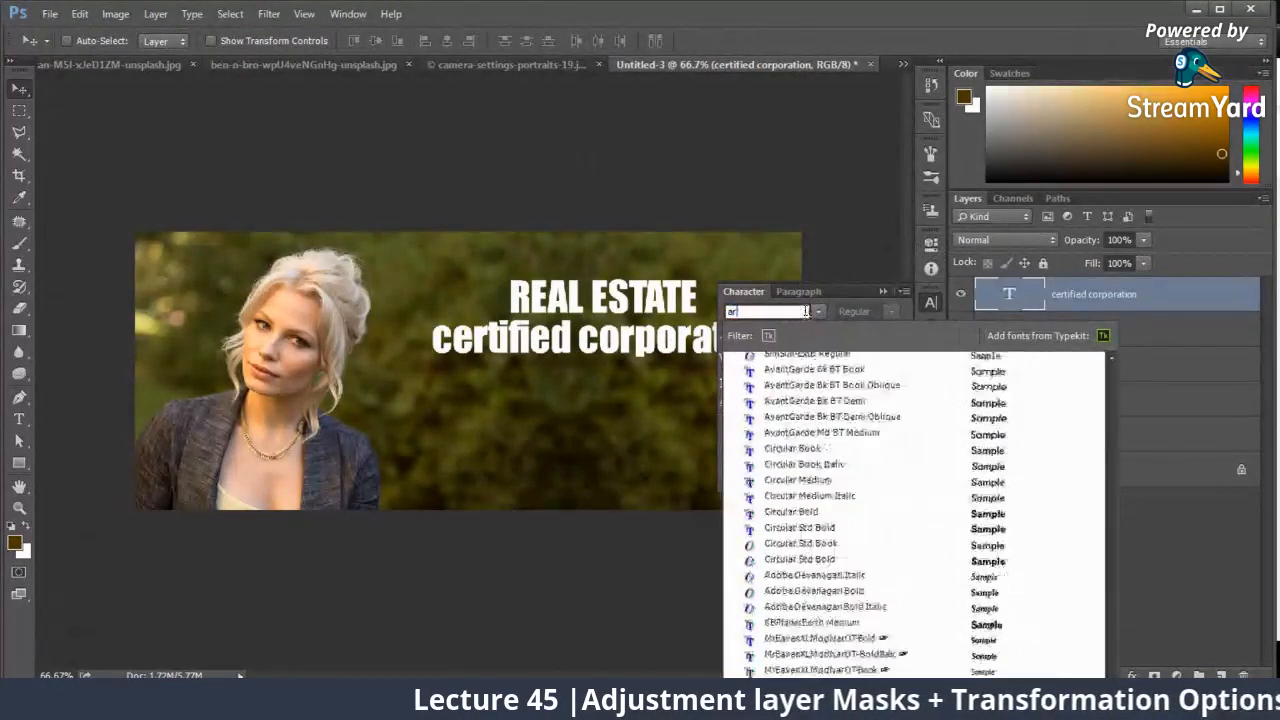
text(ial)
click(837, 362)
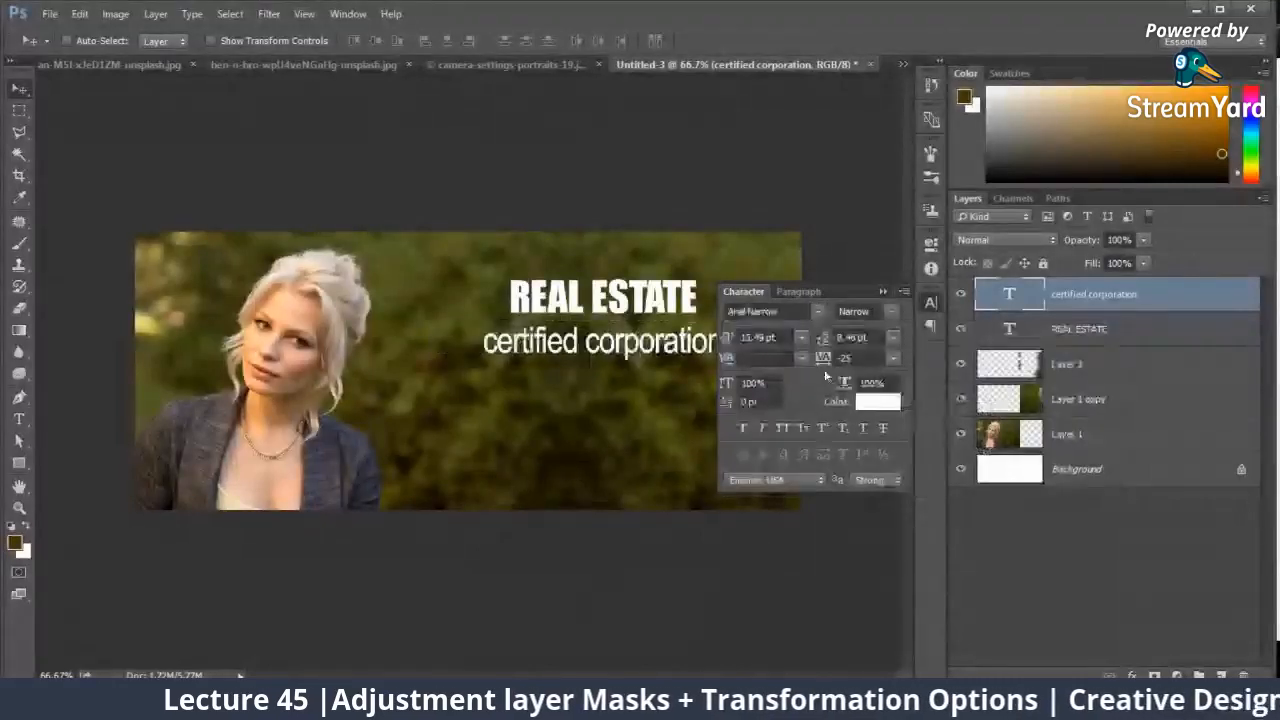
click(893, 311)
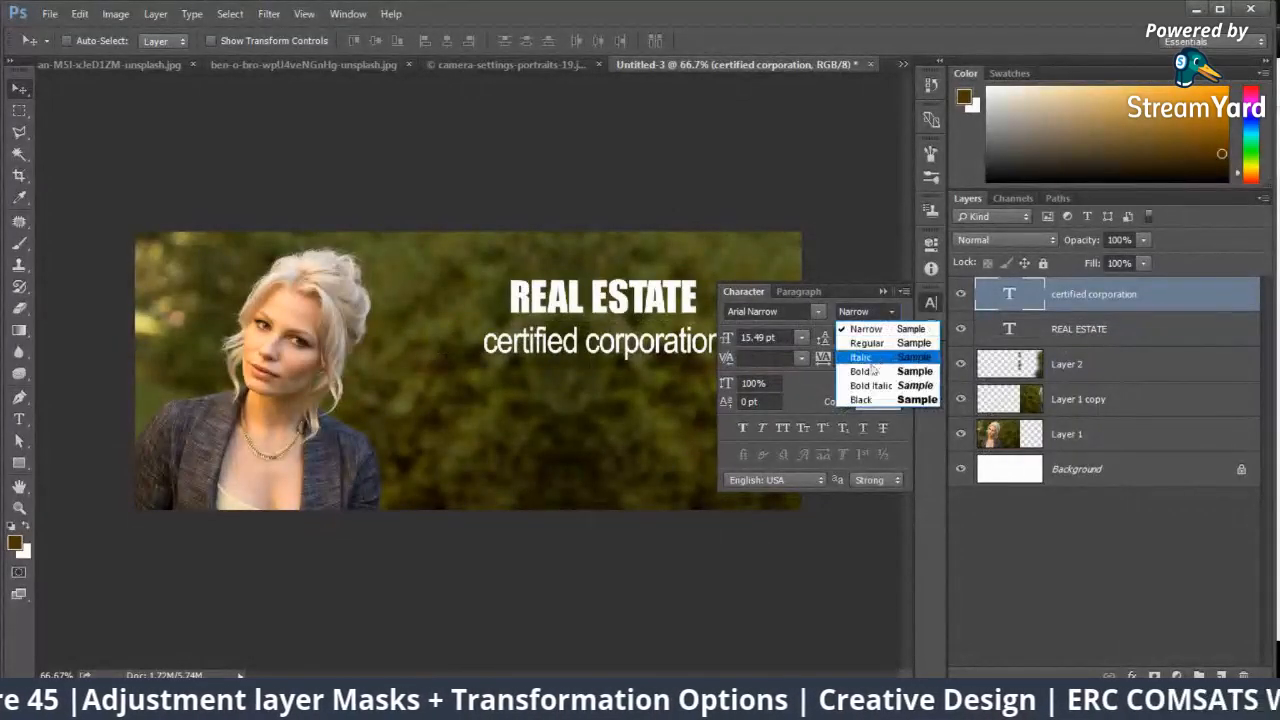
click(855, 339)
Step: Set the tracking of both the REAL ESTATE and "certified corporation" text layers to 0
ctrl+click(1026, 341)
drag(864, 358, 770, 367)
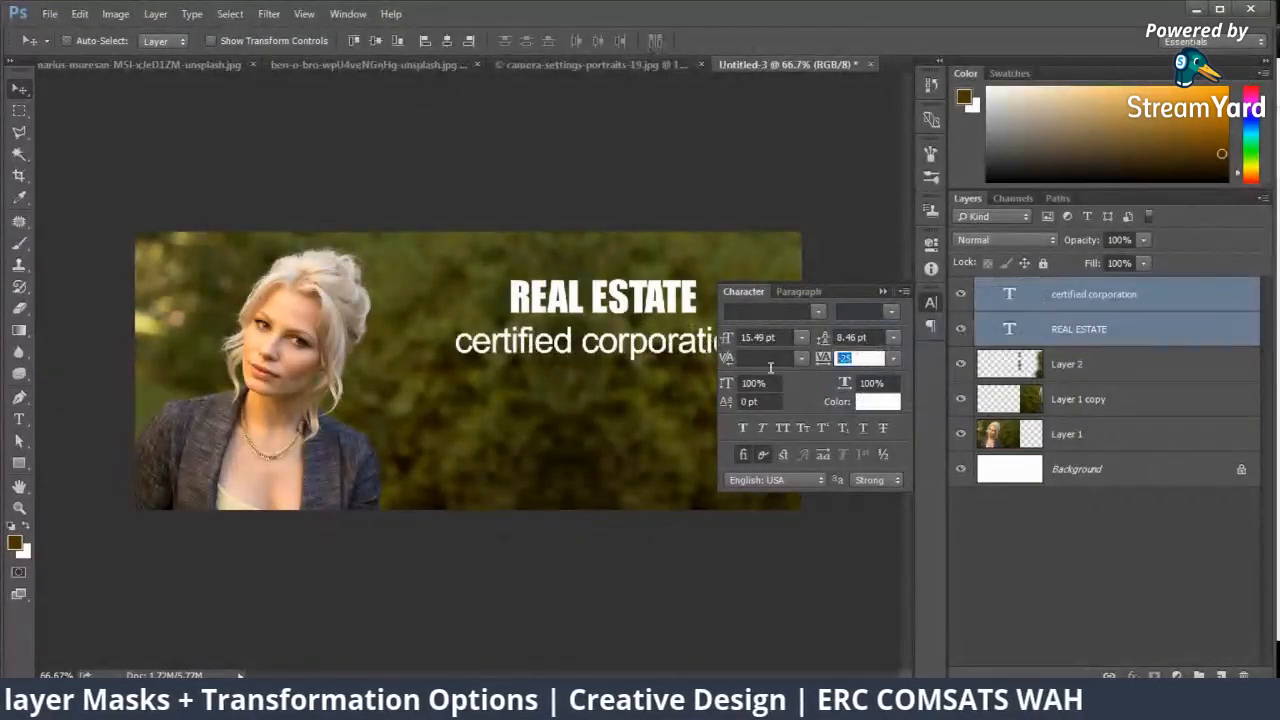
text(0.)
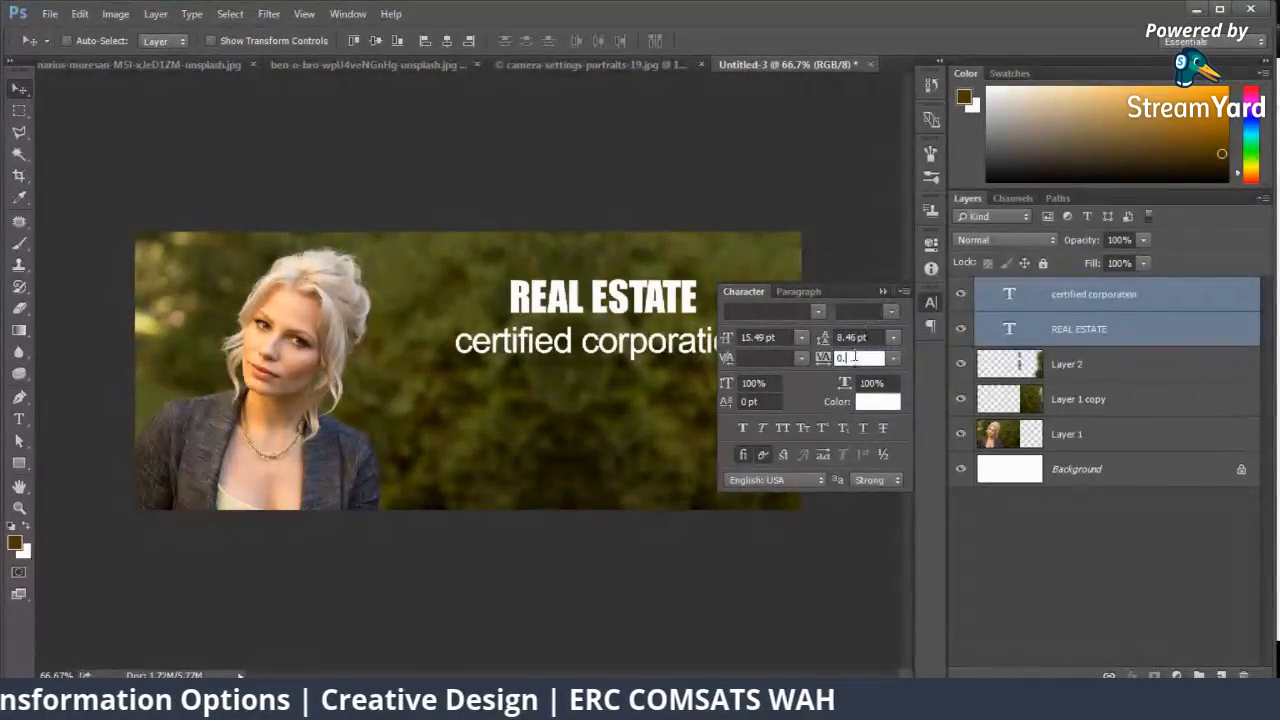
key(Return)
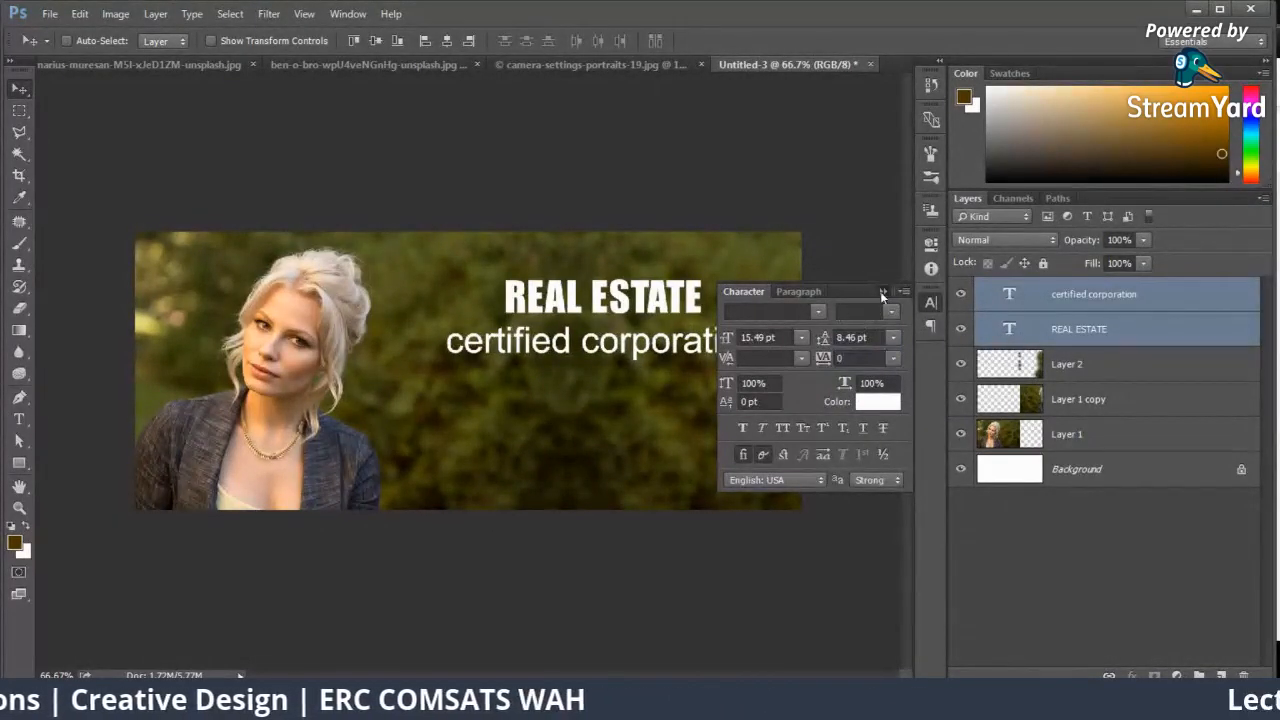
click(882, 292)
Step: Turn on All Caps for the "certified corporation" text layer only
key(ctrl+plus)
right_click(774, 322)
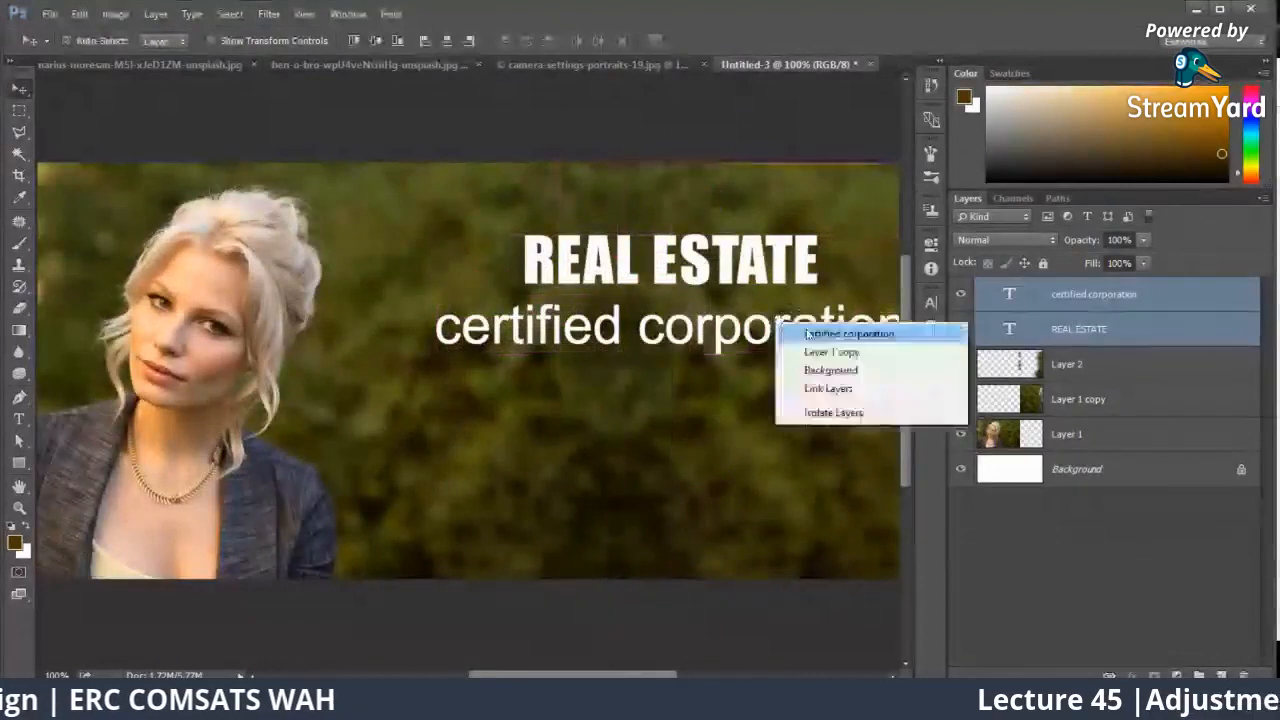
click(800, 334)
click(931, 302)
click(783, 428)
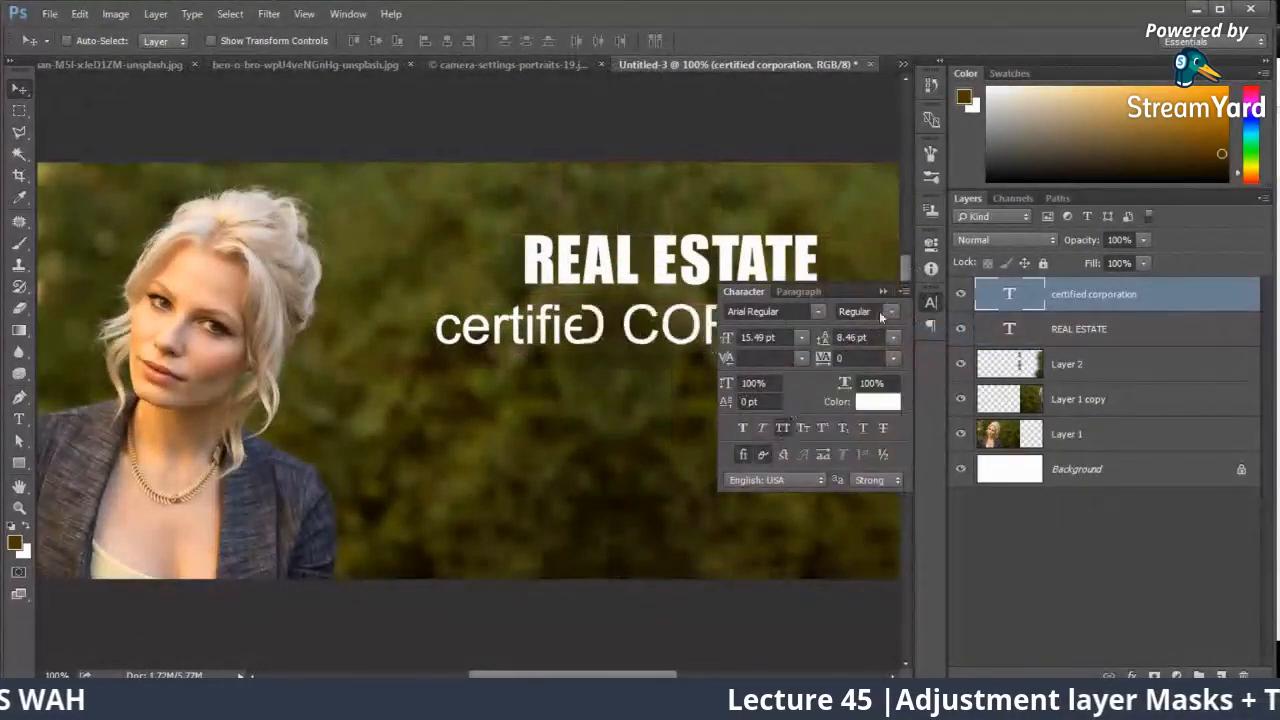
click(885, 293)
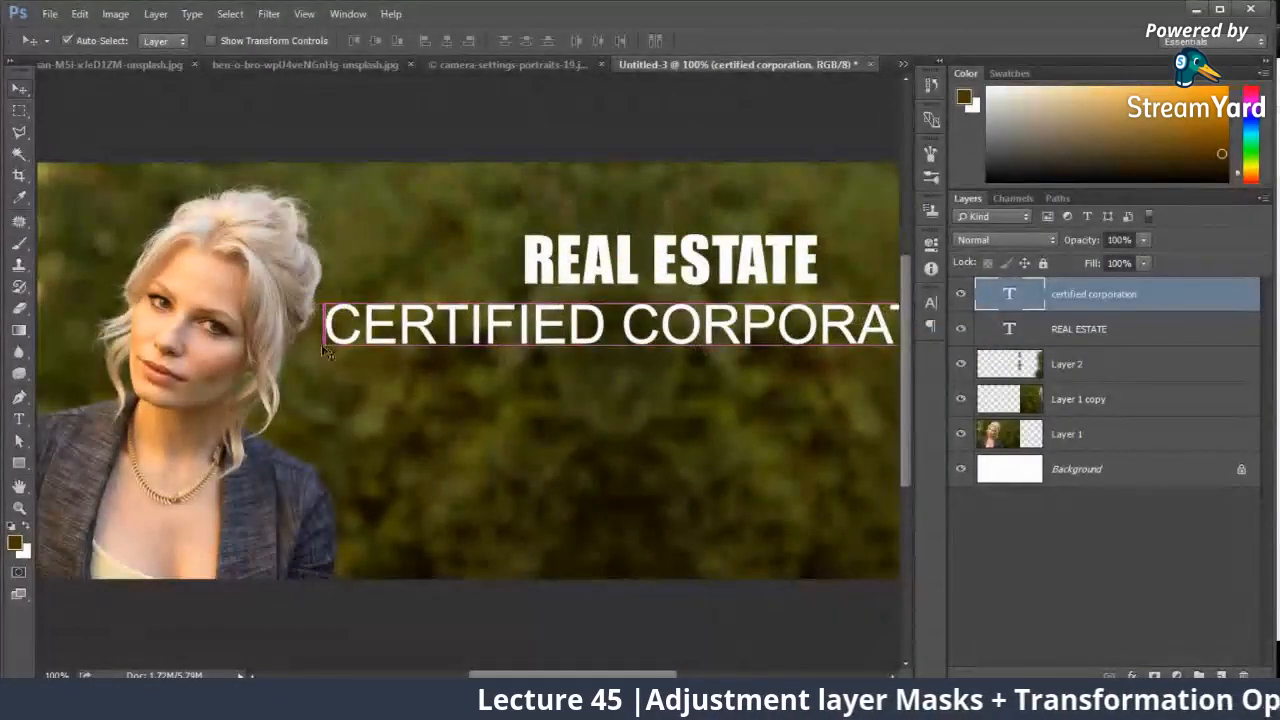
Step: Shrink the CERTIFIED CORPORATION line to about 4.62 pt, widen its tracking to 240, and center it under REAL ESTATE
key(ctrl+t)
drag(324, 346, 587, 312)
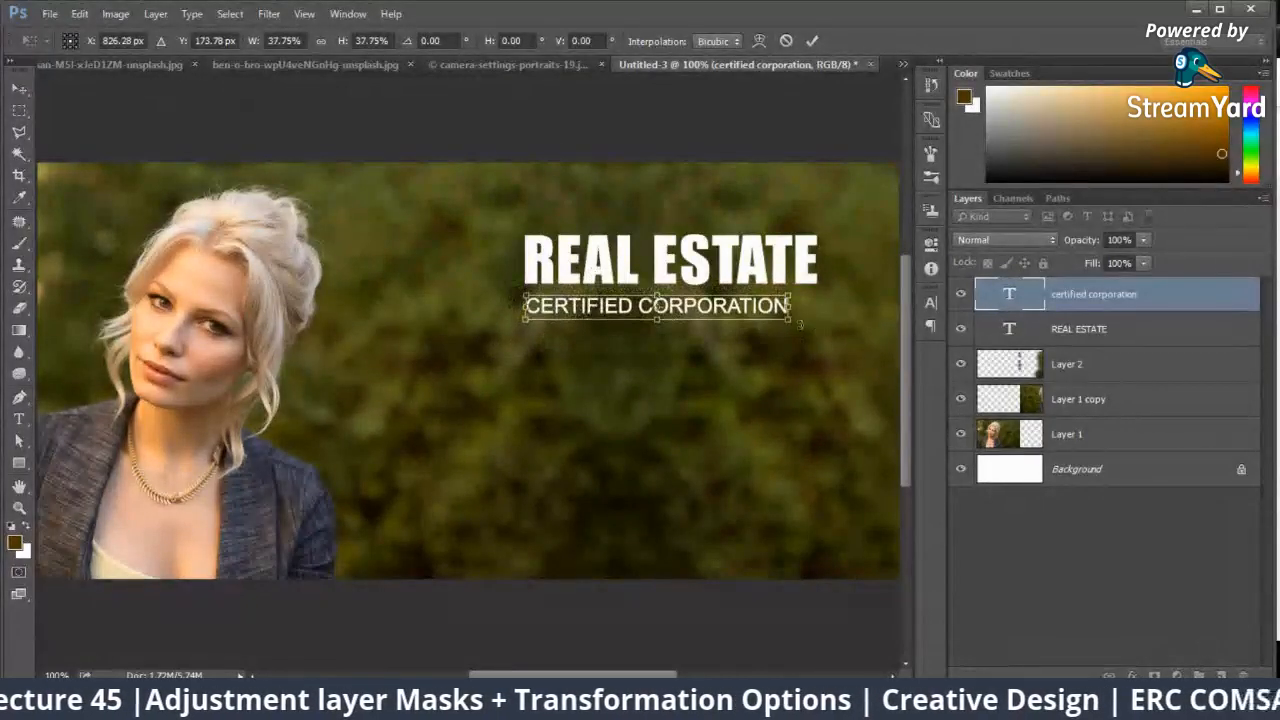
drag(800, 323, 738, 306)
key(Return)
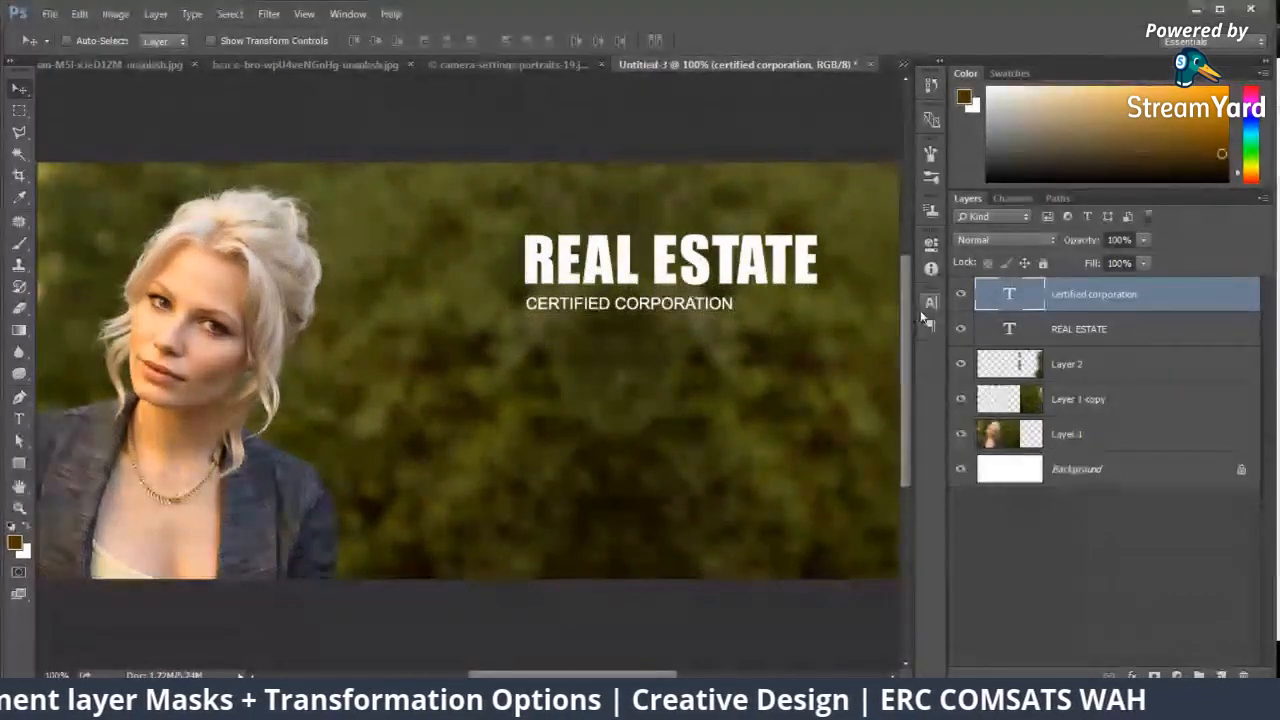
click(930, 302)
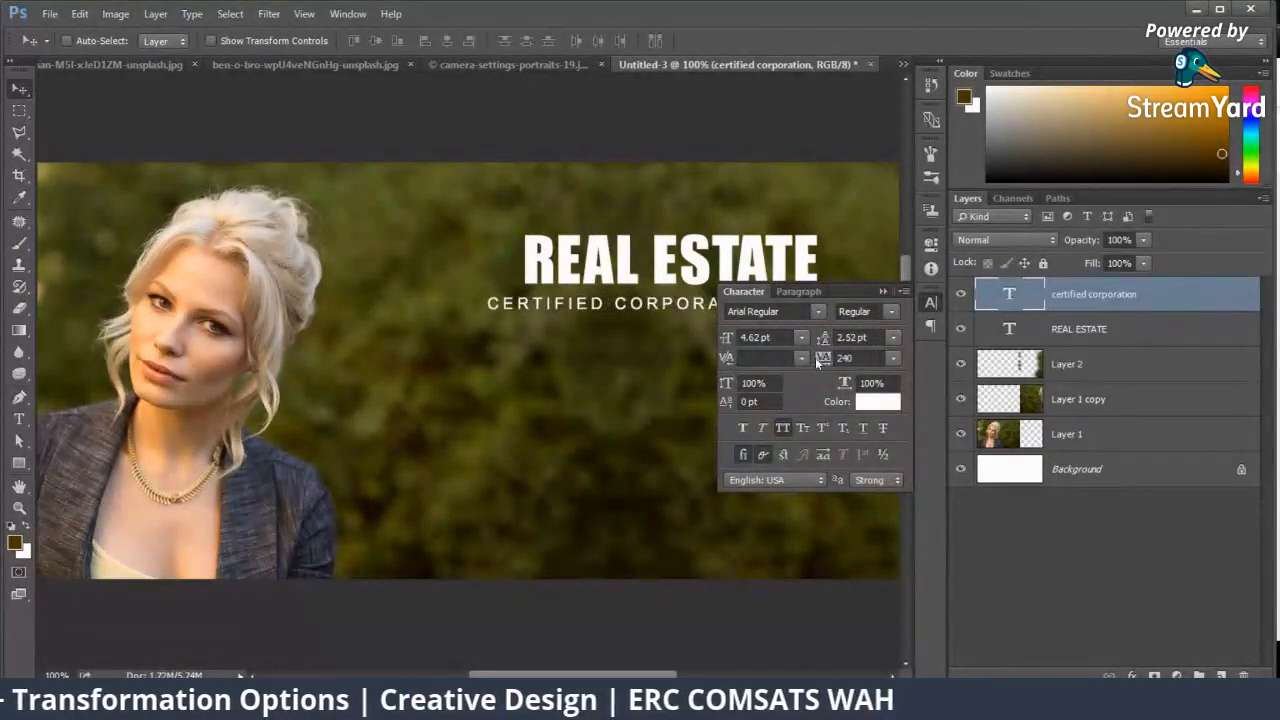
drag(671, 301, 713, 298)
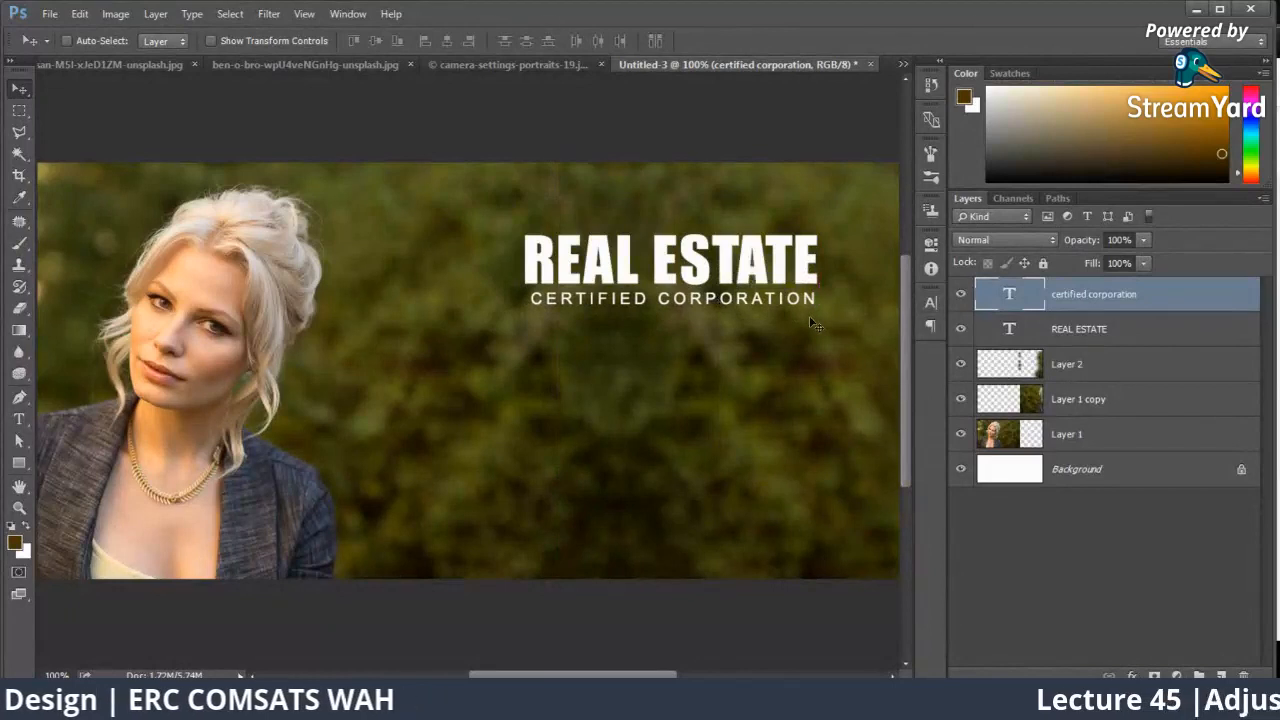
Step: Scale both heading lines down together and move them up near the banner's top edge
key(ctrl+minus)
ctrl+click(1090, 329)
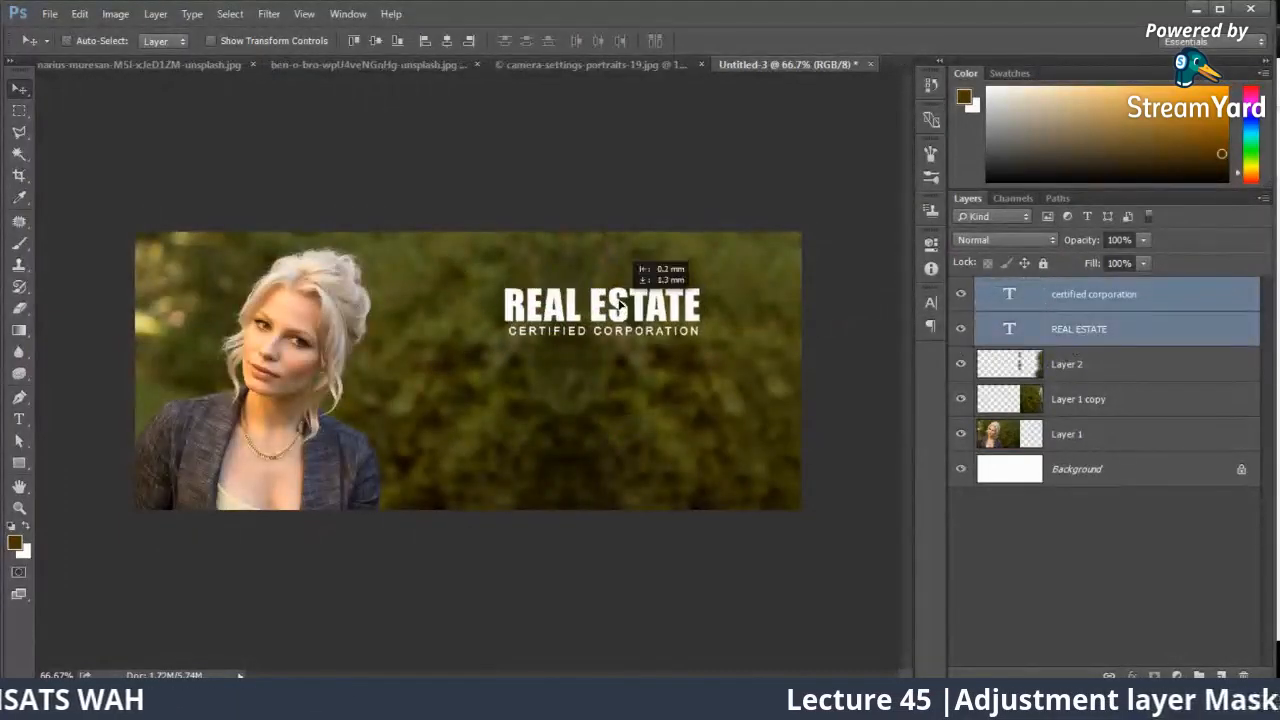
key(ctrl+t)
drag(702, 284, 709, 279)
key(Return)
drag(674, 322, 680, 262)
key(ctrl+t)
key(Return)
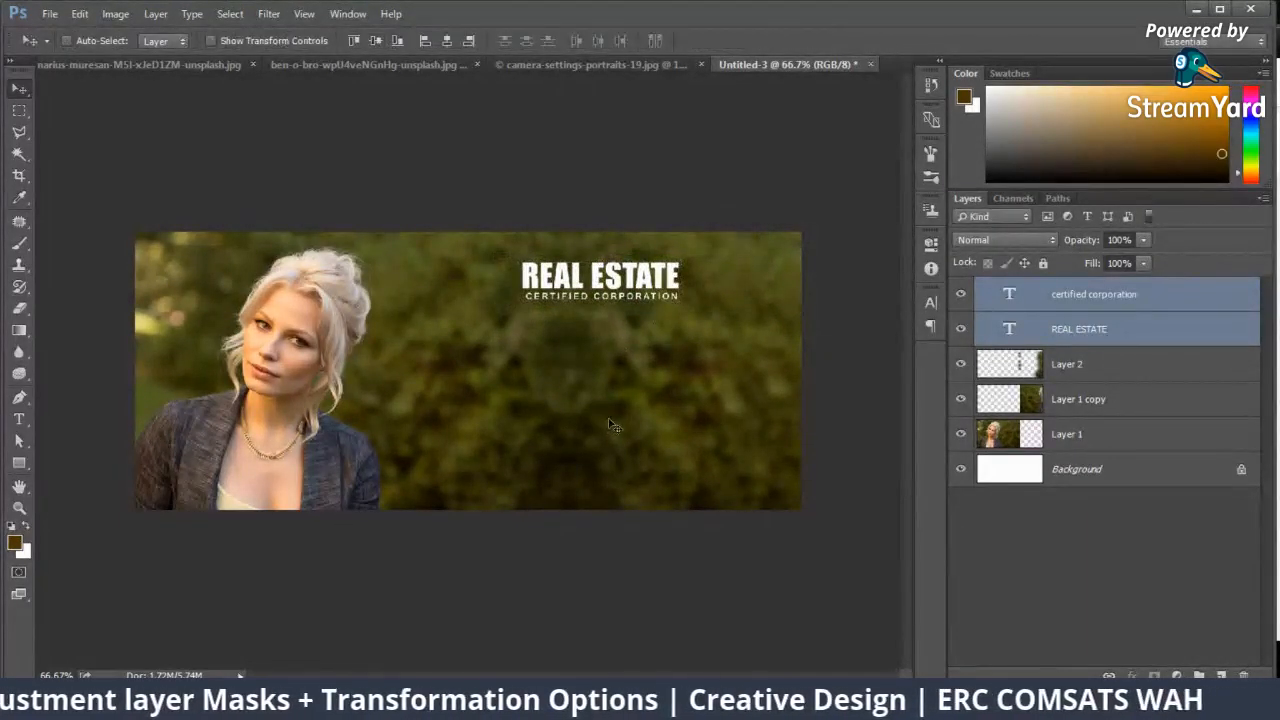
Step: Add the text "we" over the foliage below the heading block and select it for formatting
click(531, 420)
text(We)
key(ctrl+a)
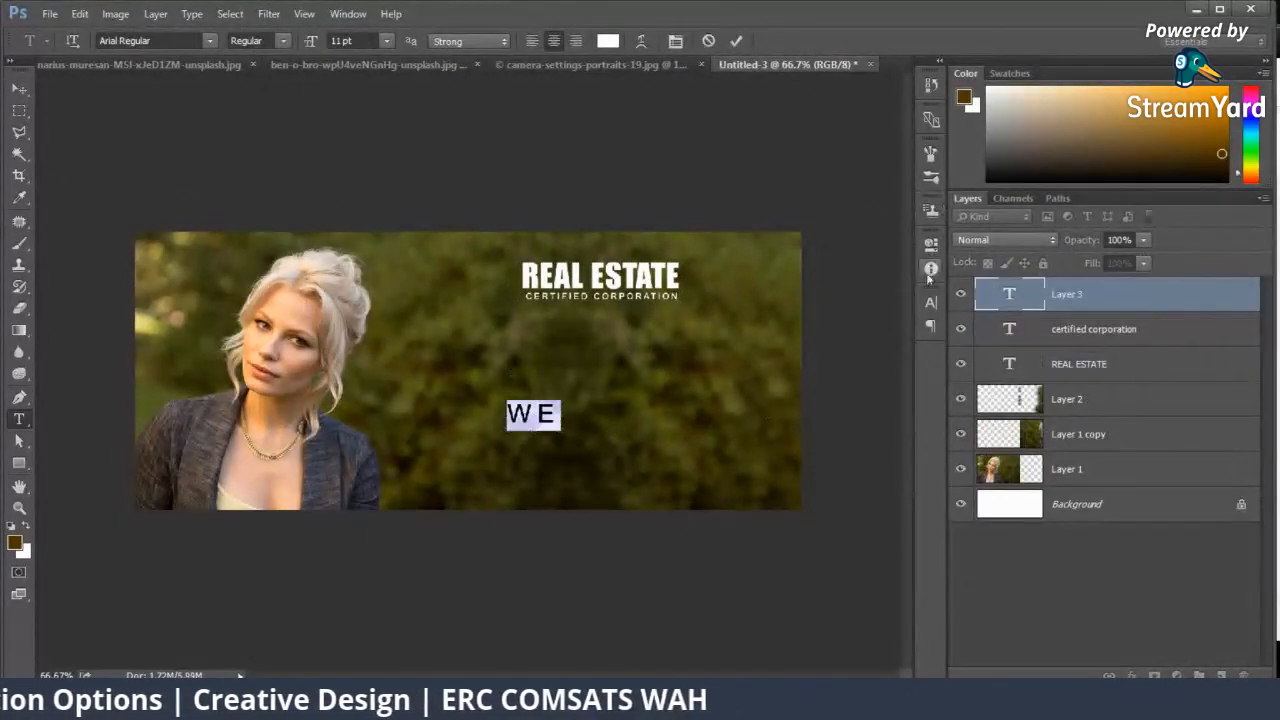
Step: Set the "we" text to Bebas Neue Bold with tracking 0
click(931, 301)
click(790, 306)
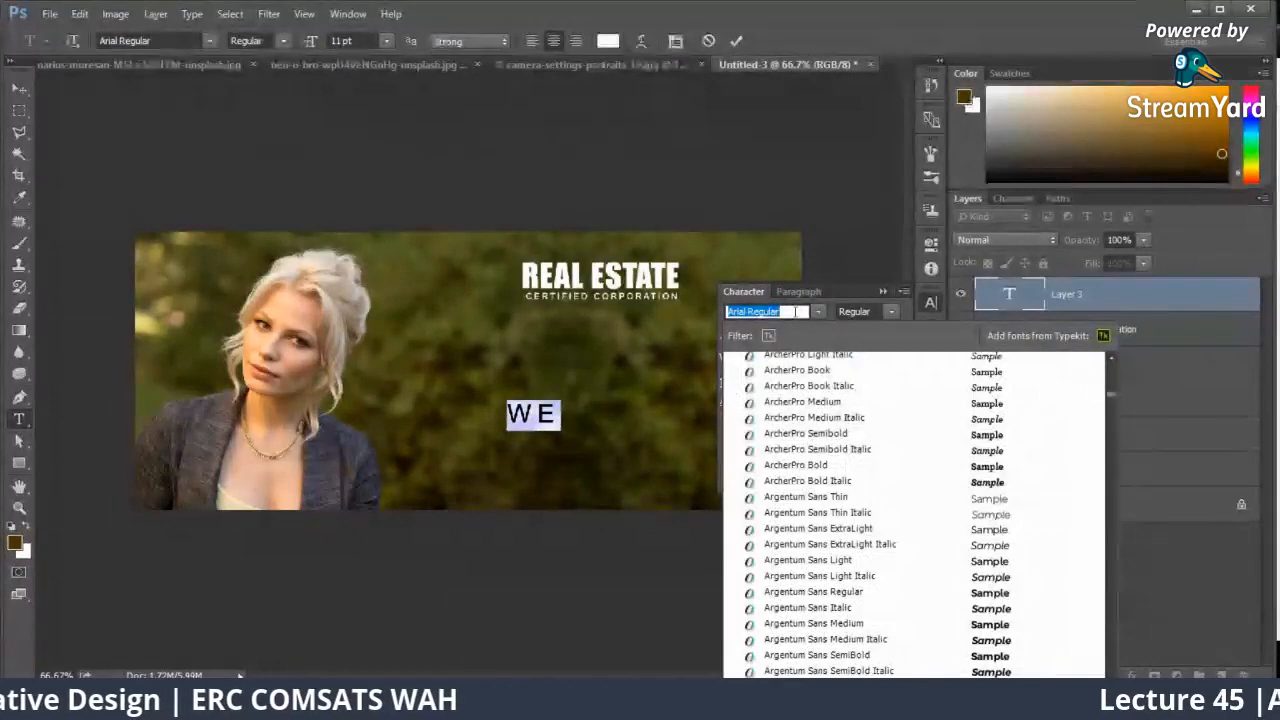
text(bebas)
click(819, 421)
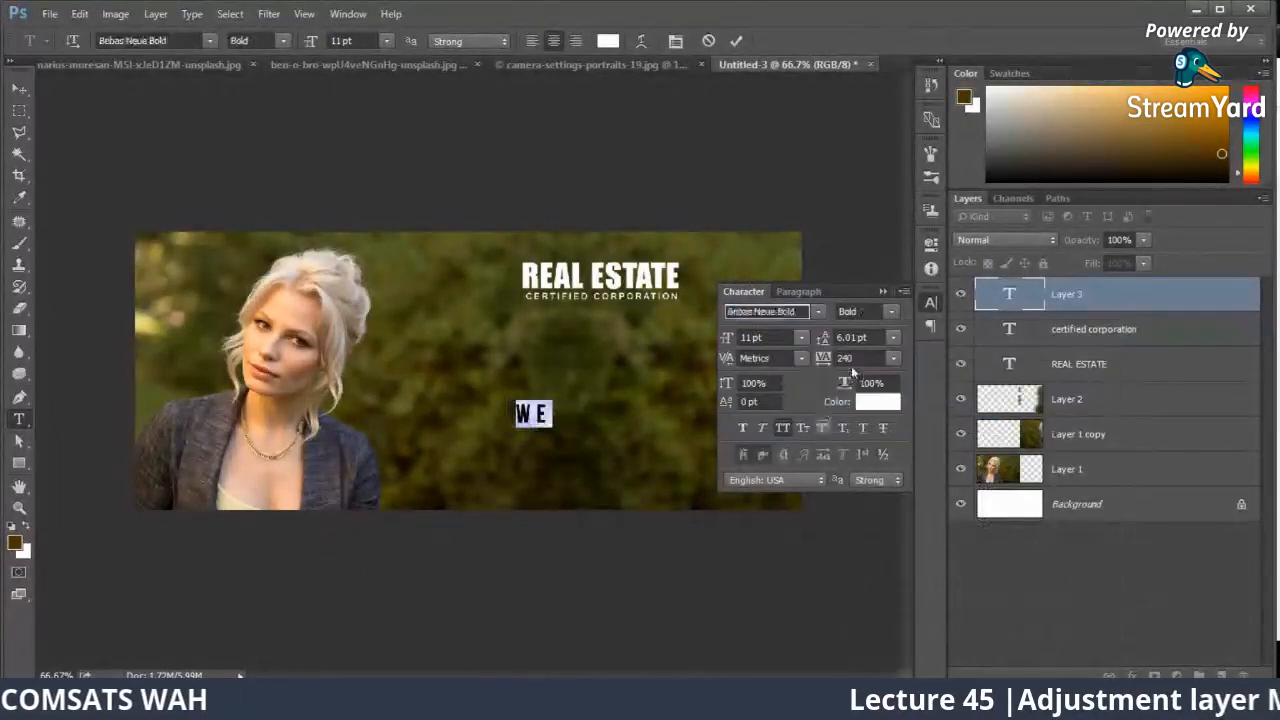
click(893, 358)
click(870, 495)
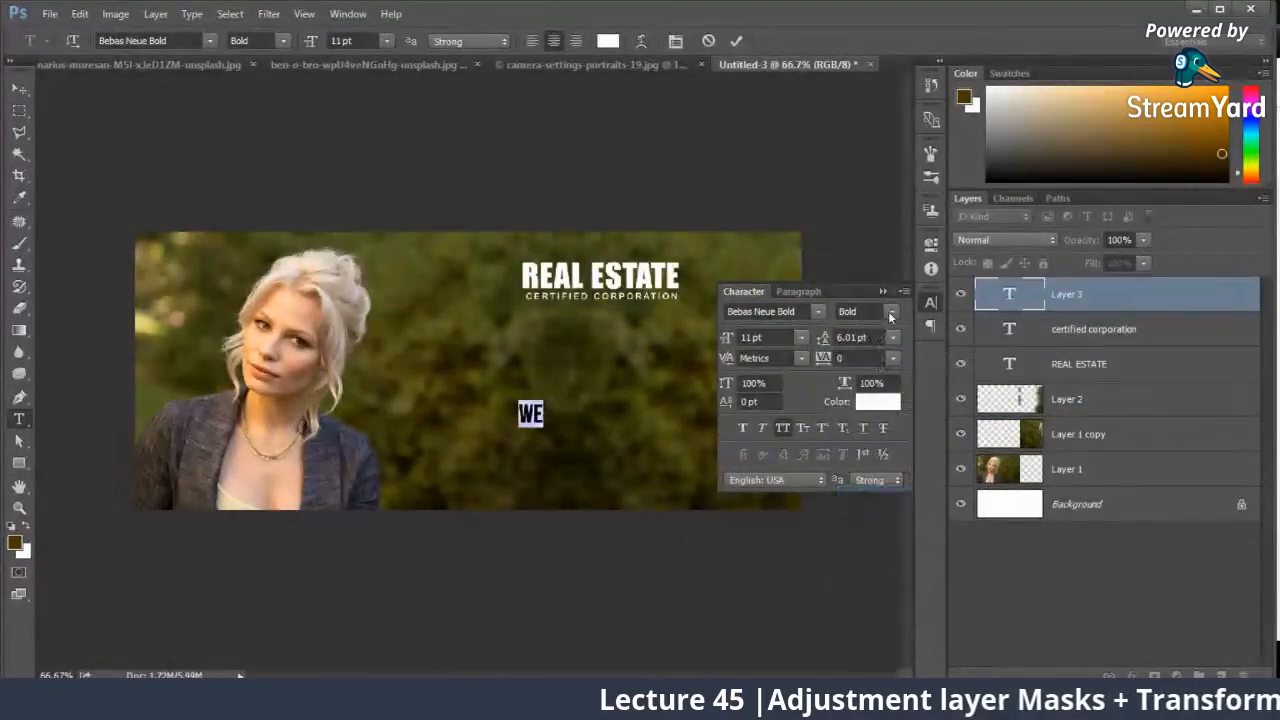
click(884, 291)
Step: Move the "we" text left toward the woman and enlarge it to about 17 pt
click(16, 91)
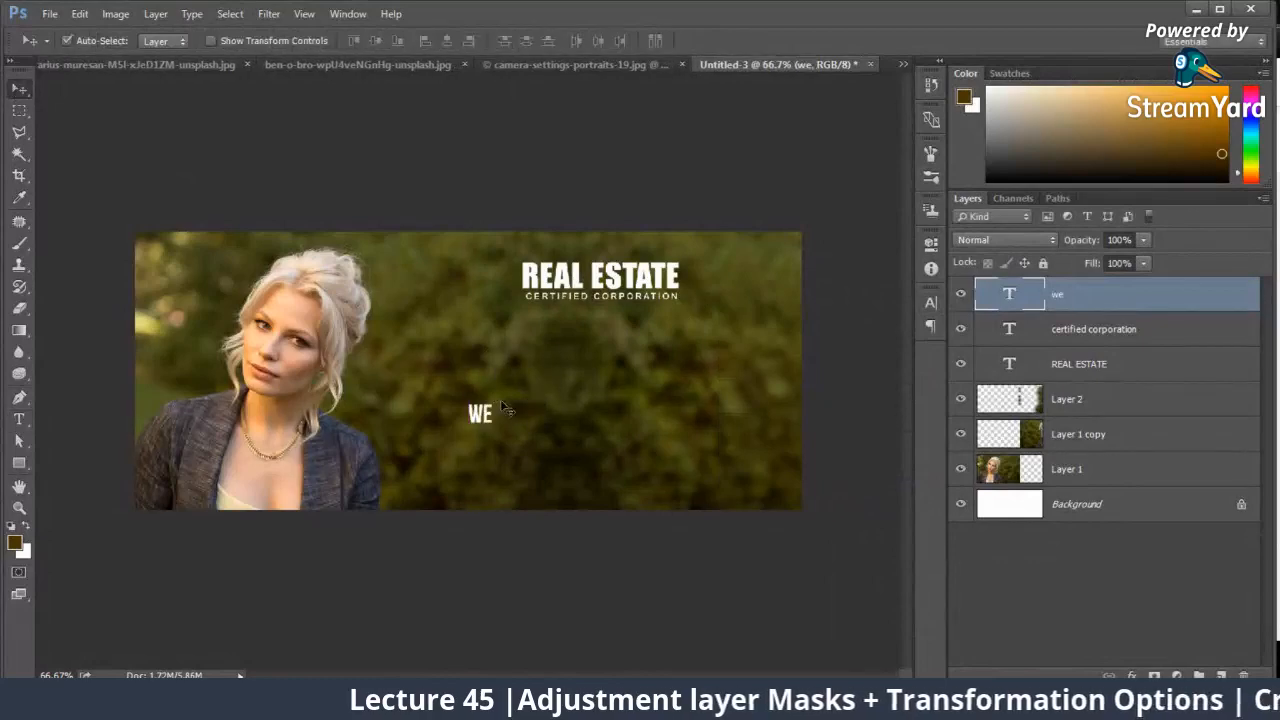
key(ctrl+t)
drag(495, 401, 508, 386)
key(Return)
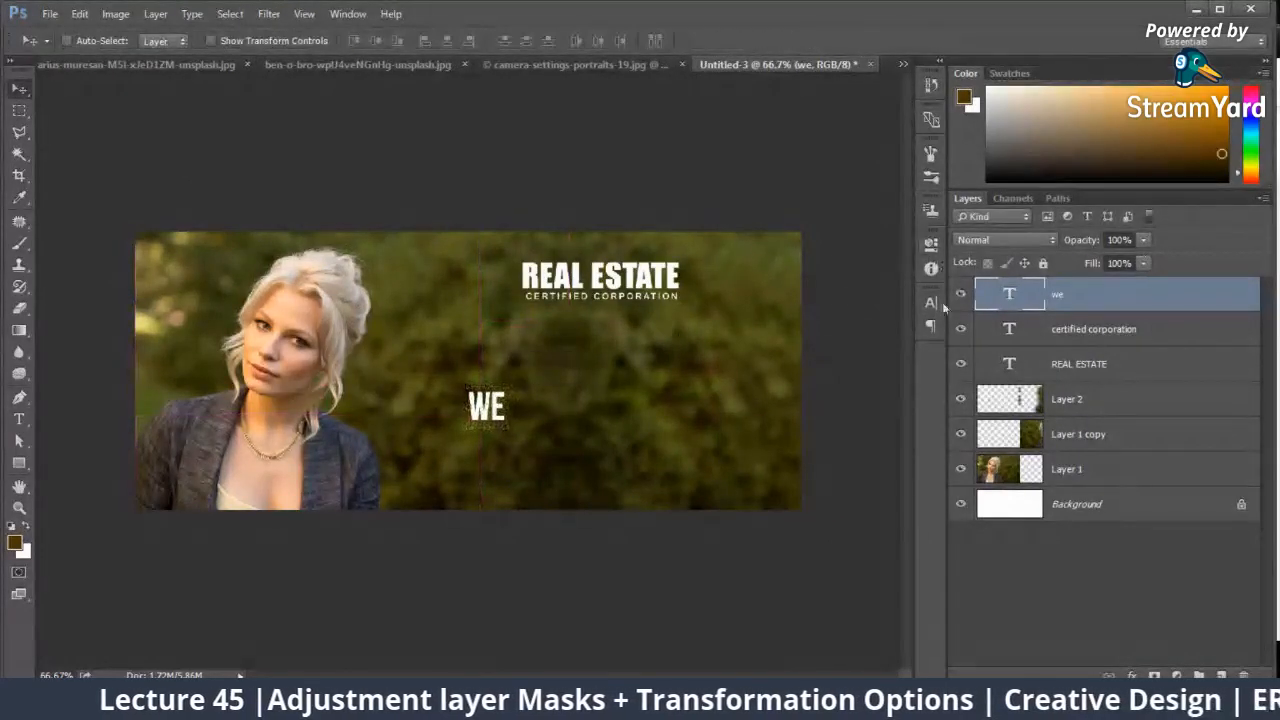
Step: Change the "we" text to Arial Regular at 13 pt and turn off All Caps
click(931, 302)
text(arial)
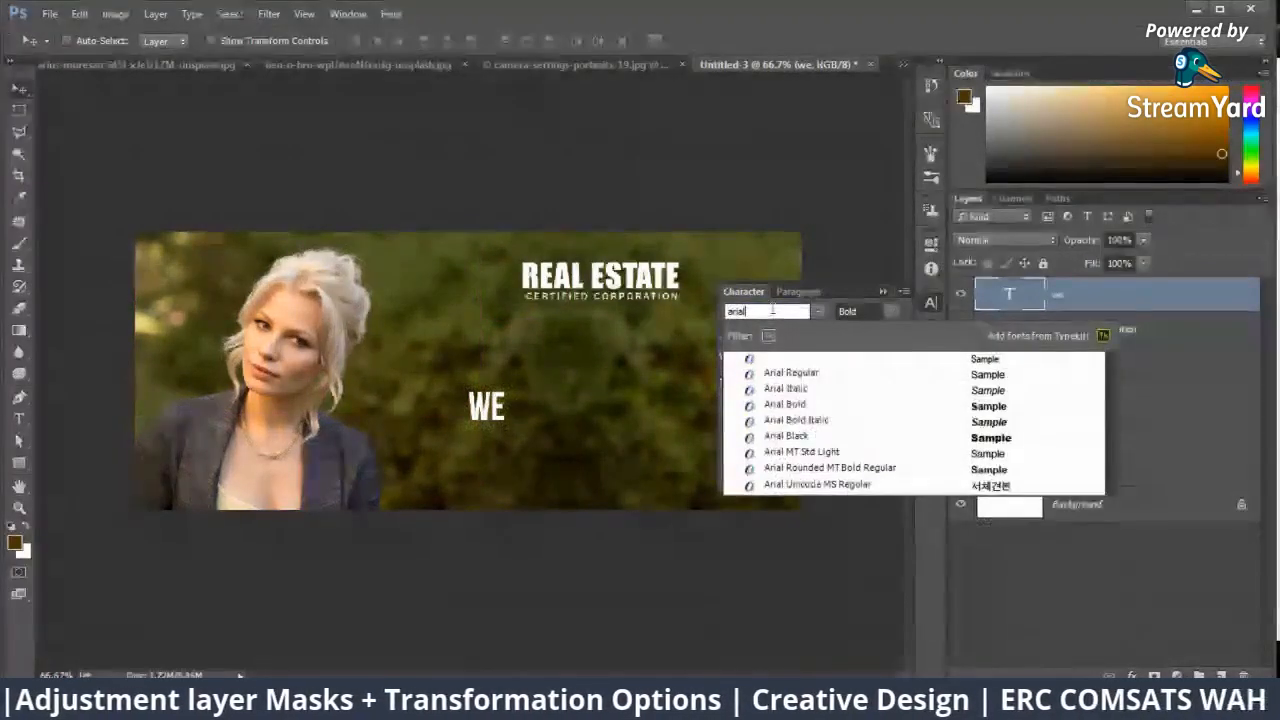
click(811, 372)
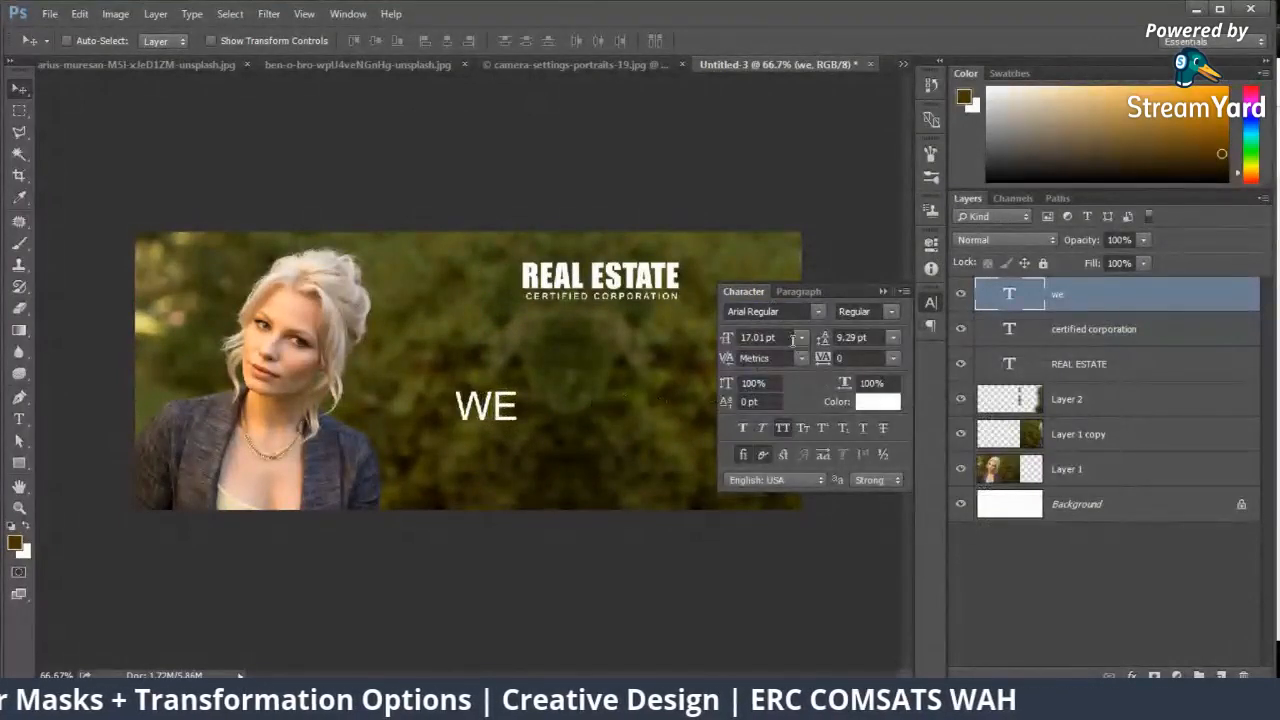
click(781, 432)
click(724, 338)
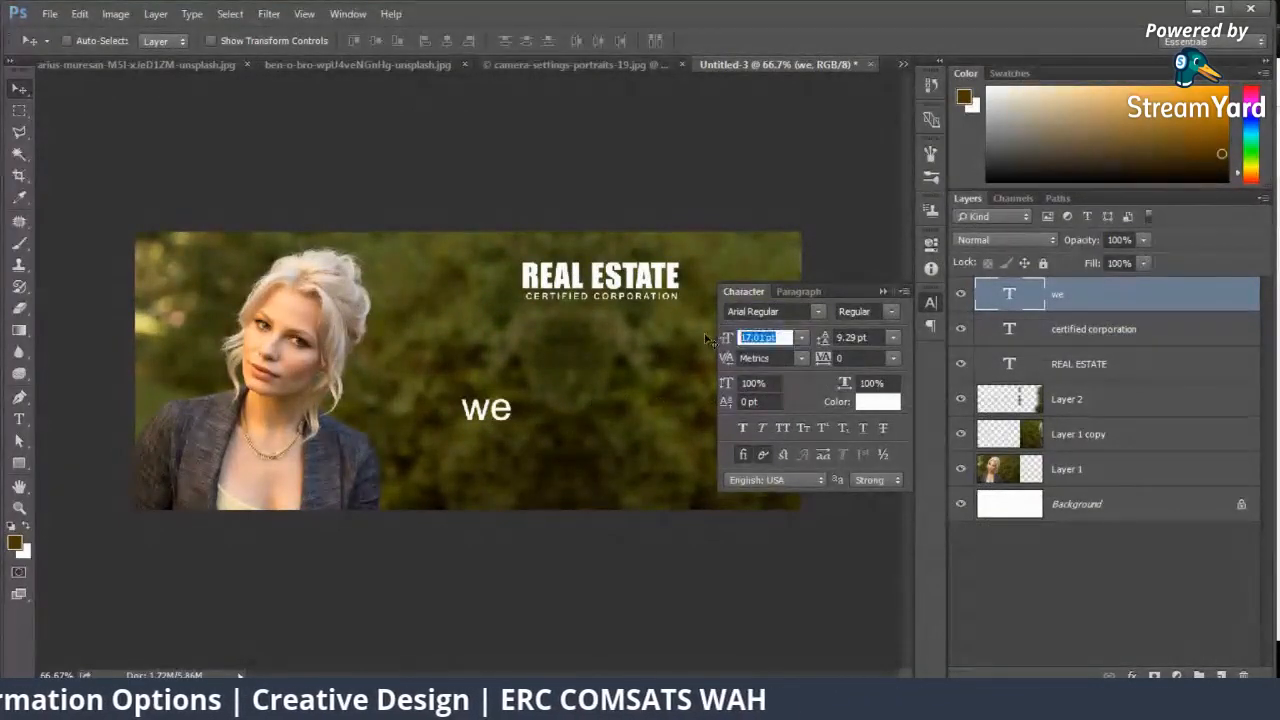
key(Return)
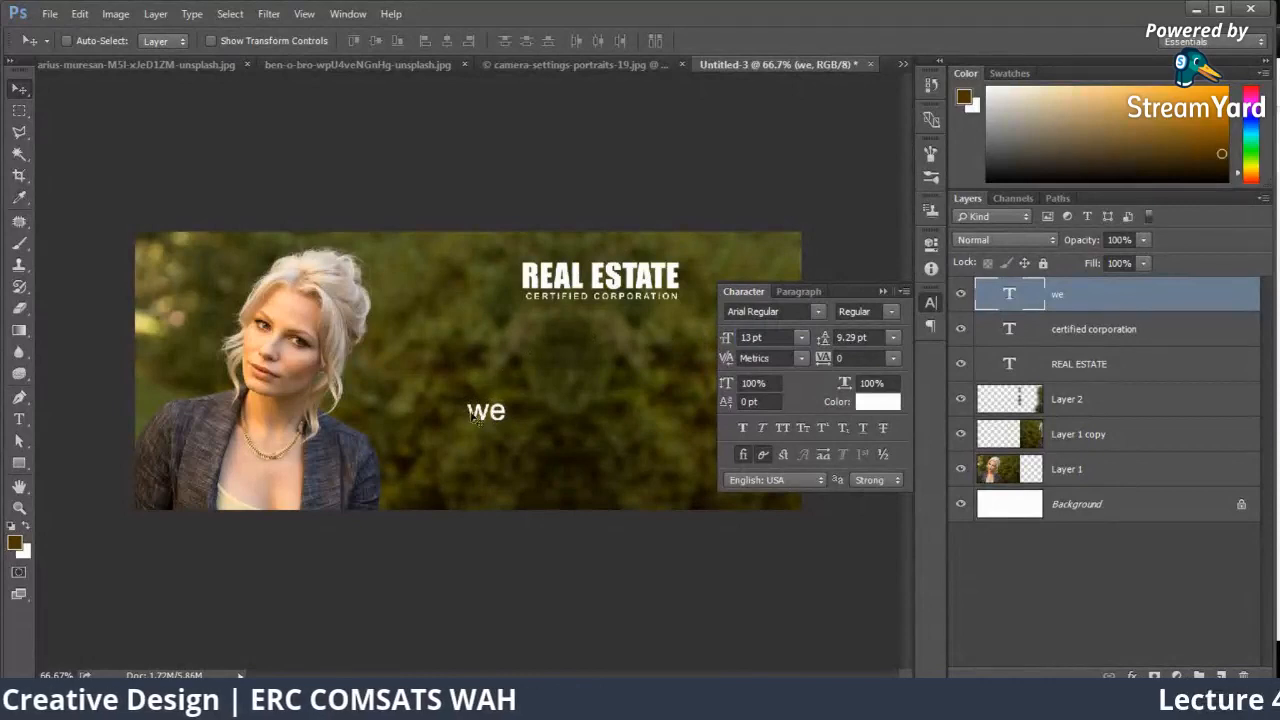
Step: Move the "we" text up and capitalize it to read "We"
drag(474, 418, 474, 385)
key(t)
click(478, 378)
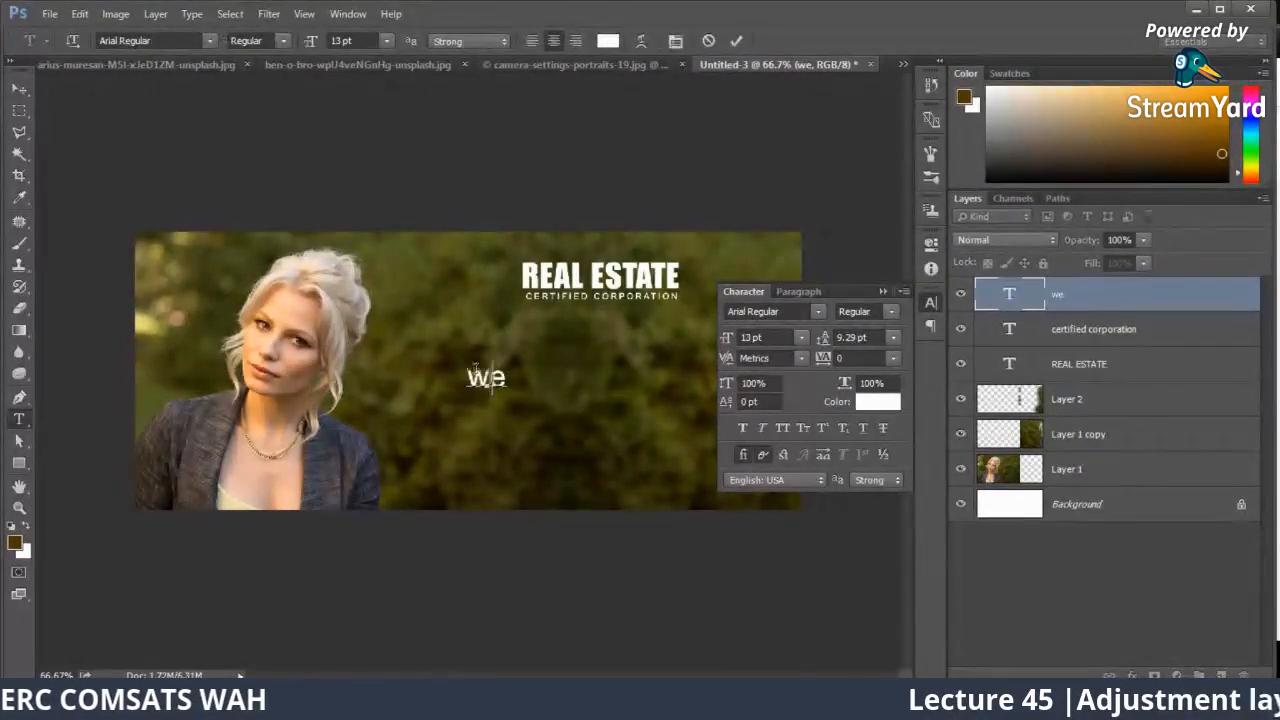
click(882, 292)
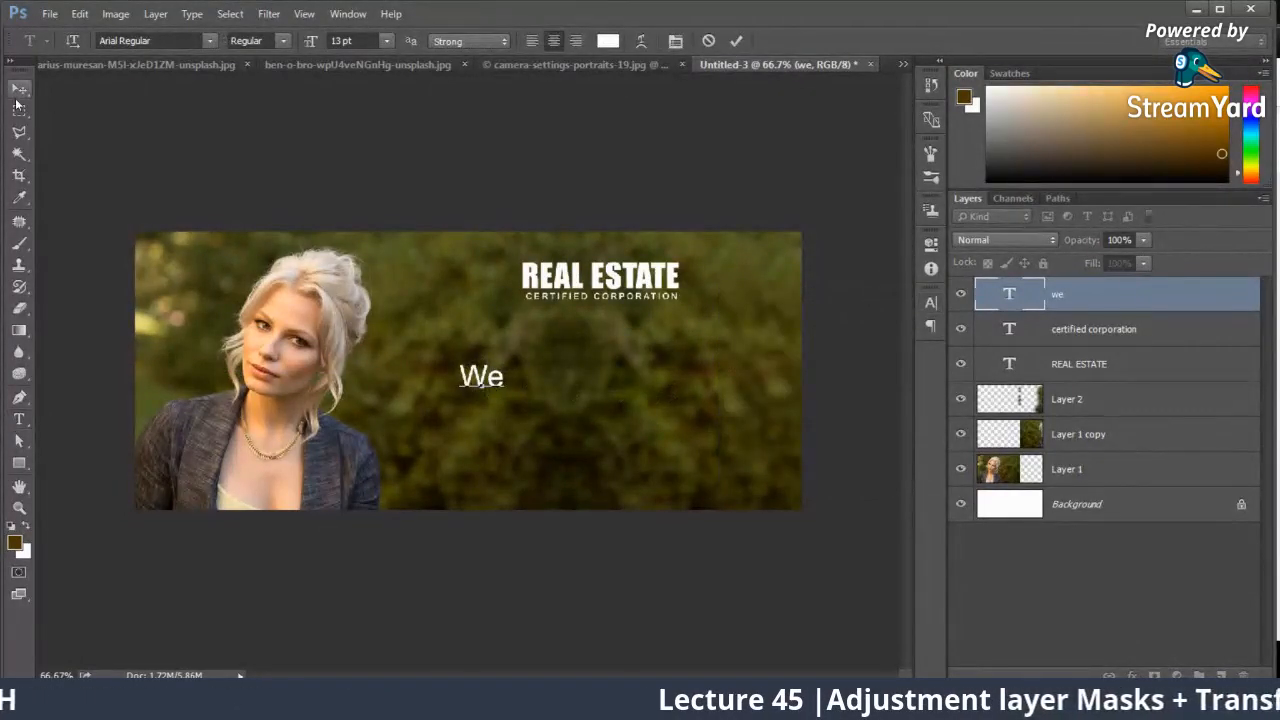
click(19, 91)
Step: Duplicate the "We" text just right of the original and change the copy to read "Fulfill"
drag(488, 383, 566, 383)
key(t)
double_click(566, 379)
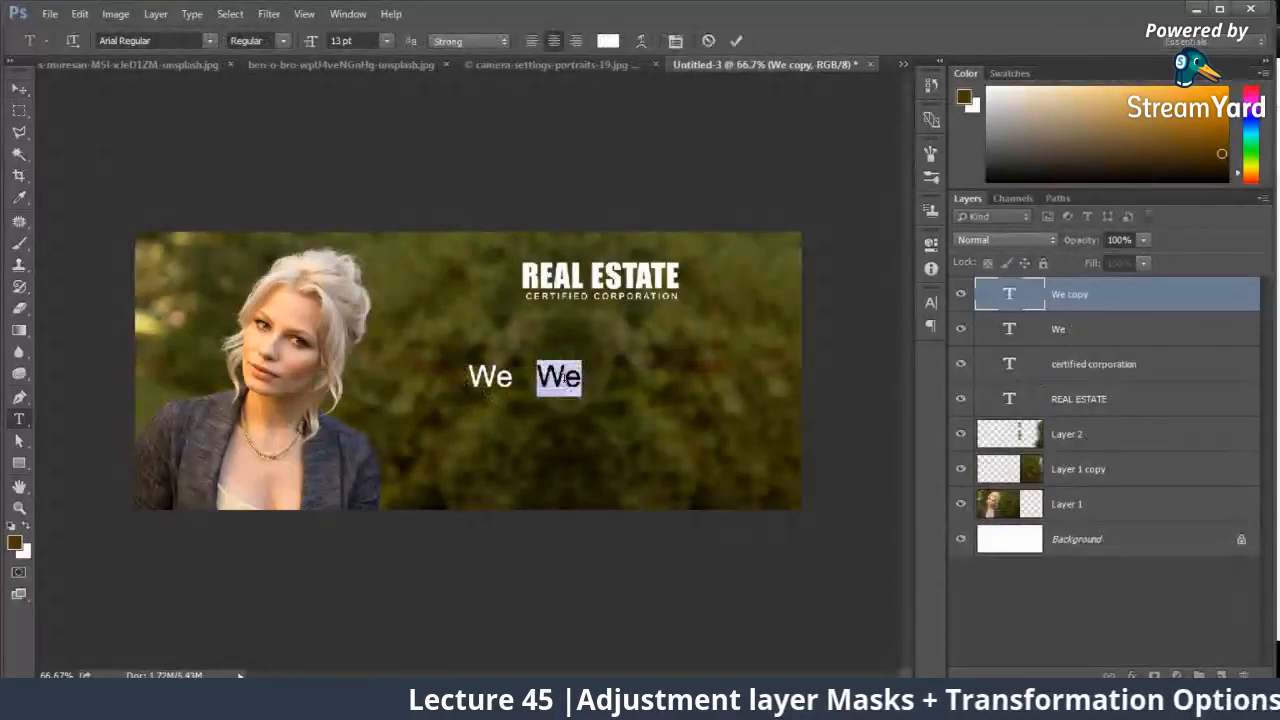
text(Eu)
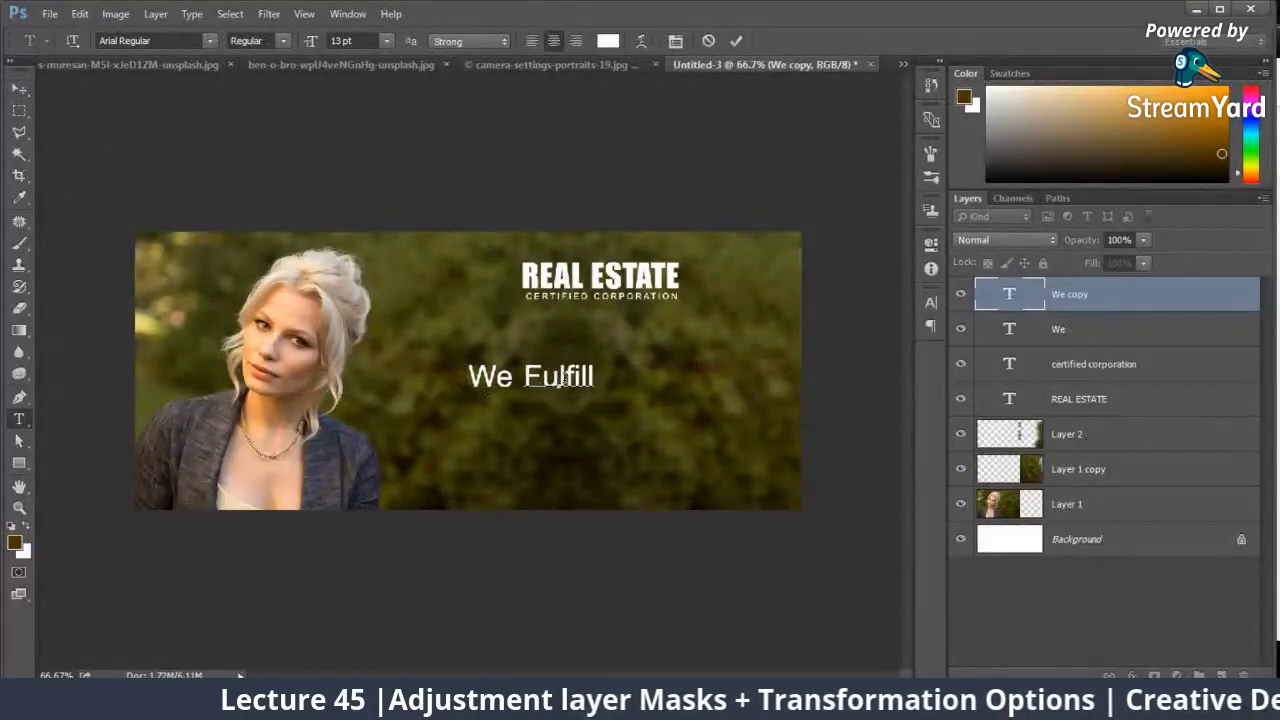
click(19, 91)
Step: Set the "Fulfill" text to the Magnolia Sky Regular font
click(933, 305)
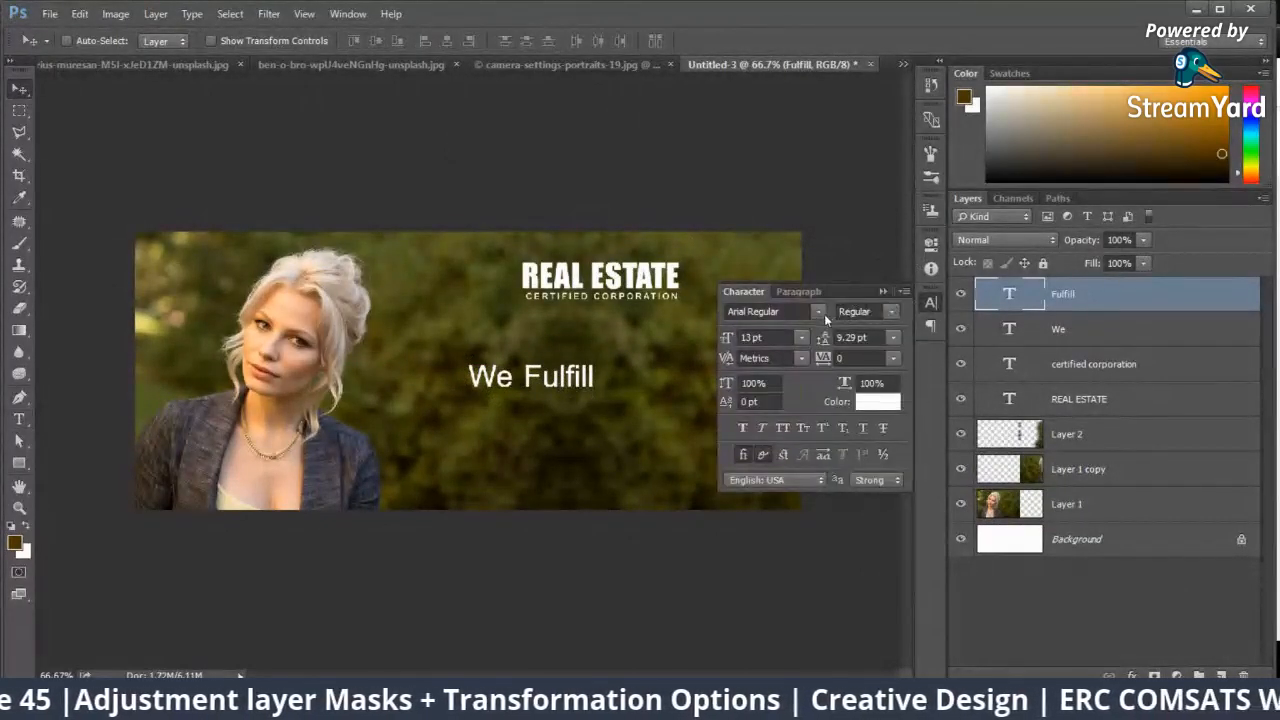
text(k)
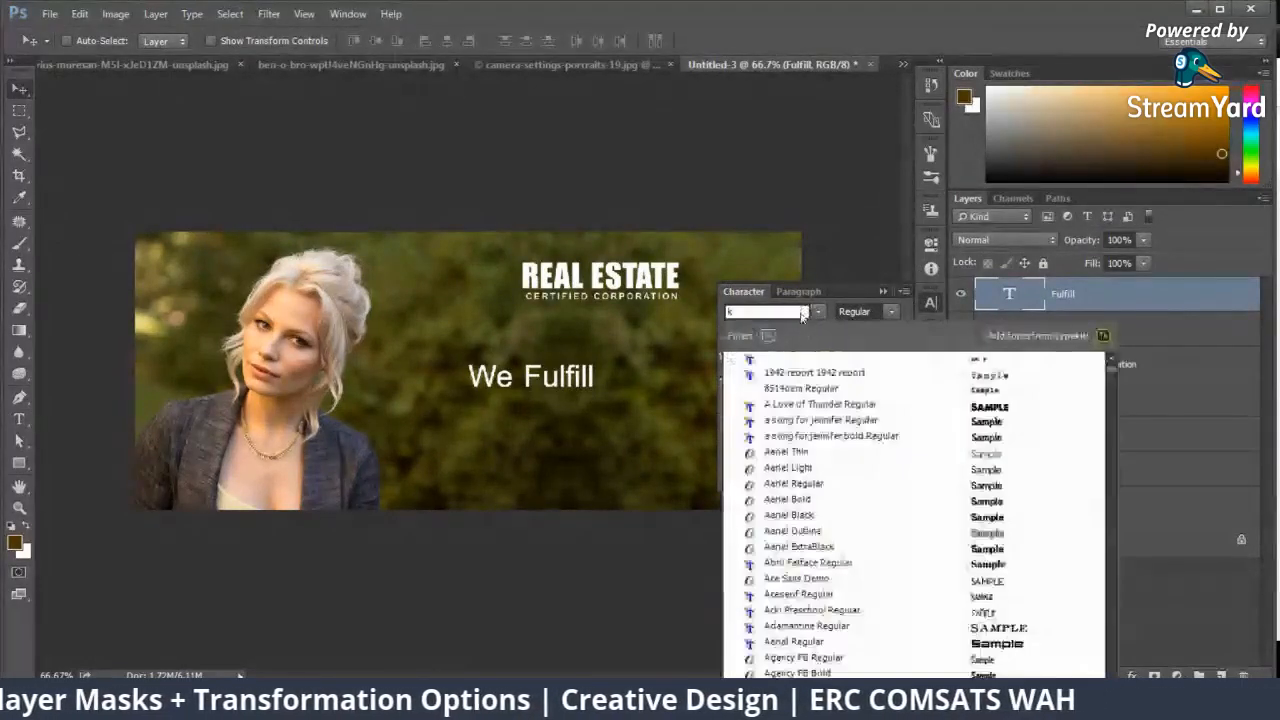
text(untmagn)
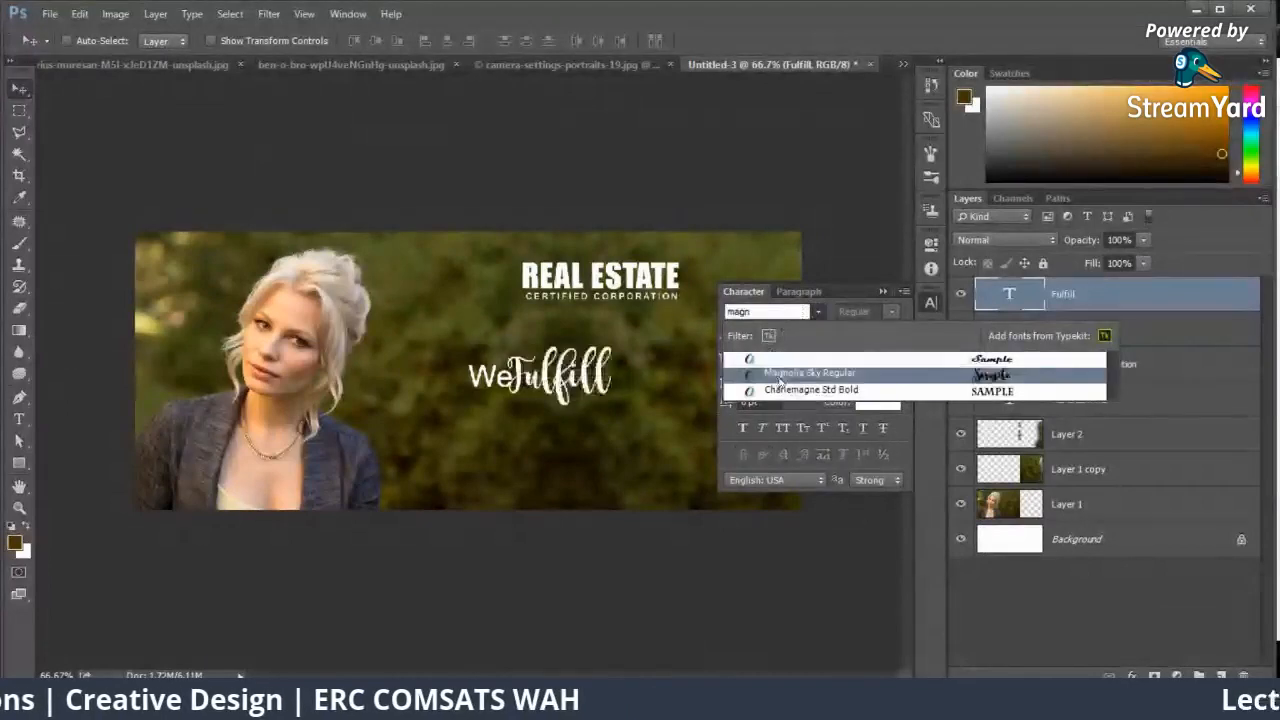
click(809, 372)
Step: Browse the script fonts for the "Fulfill" text and set it to Mathline Regular
click(815, 312)
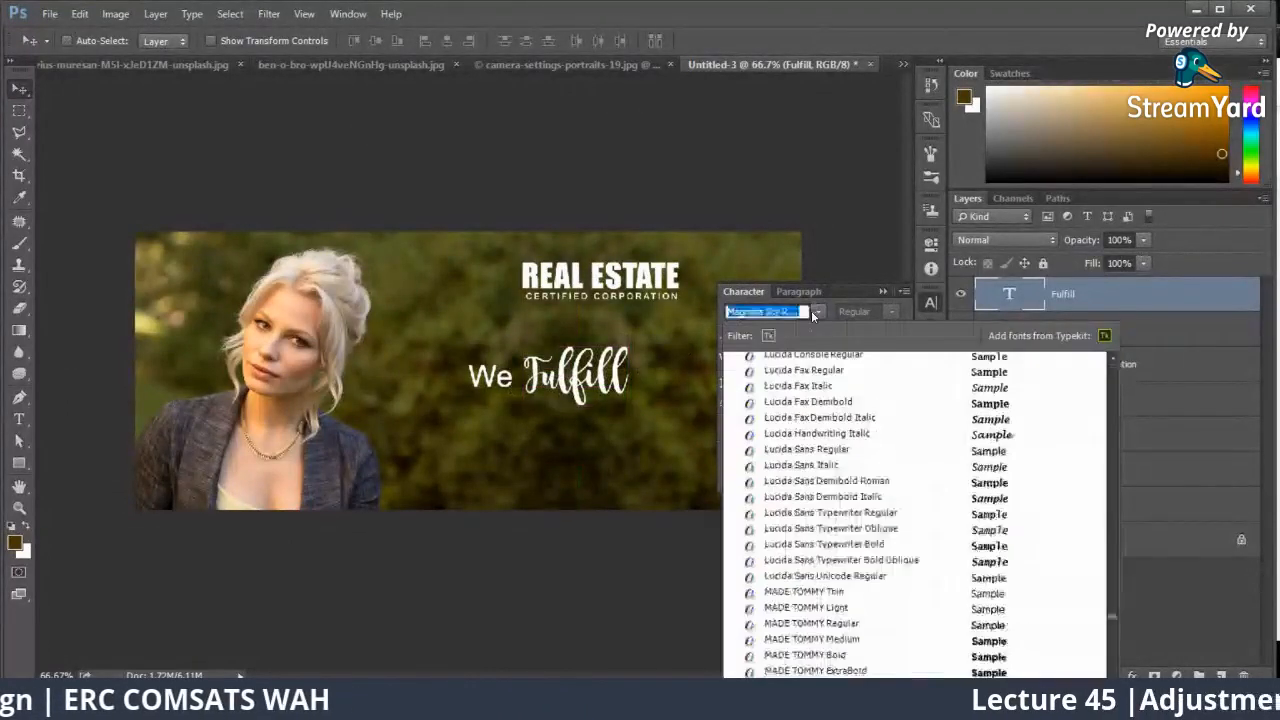
scroll(871, 461, down, 3)
scroll(871, 468, down, 4)
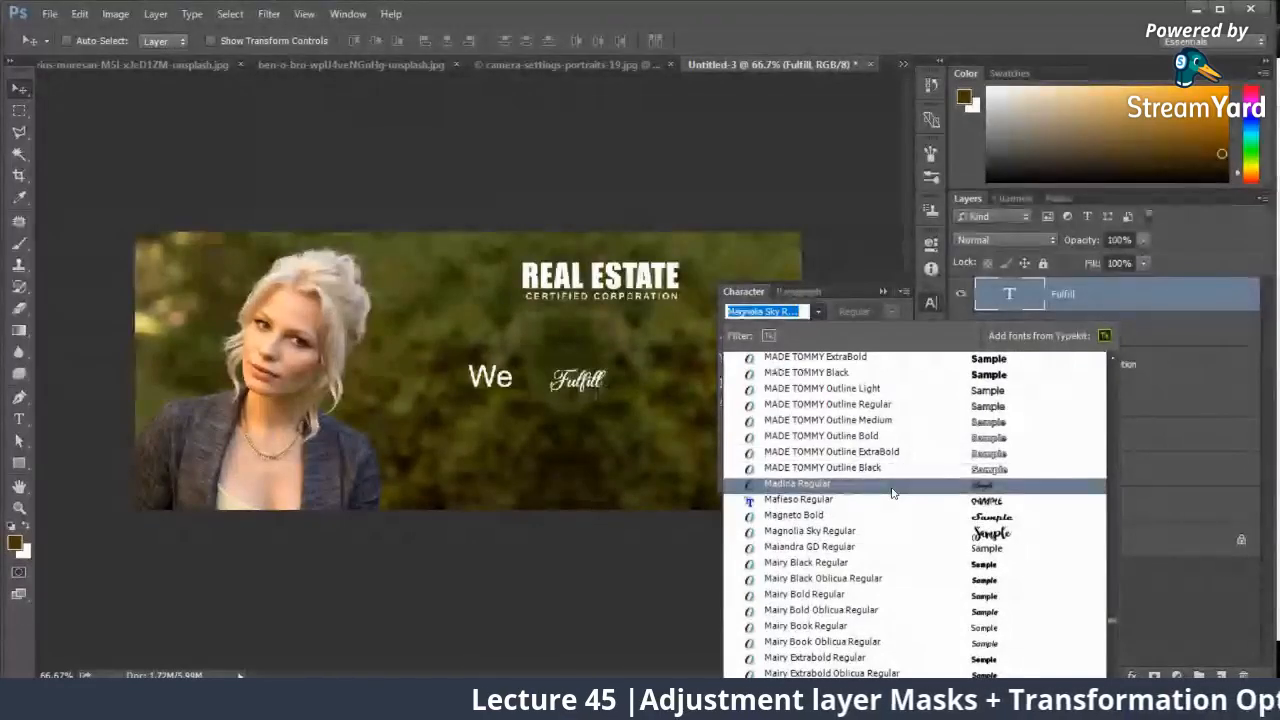
scroll(892, 494, down, 6)
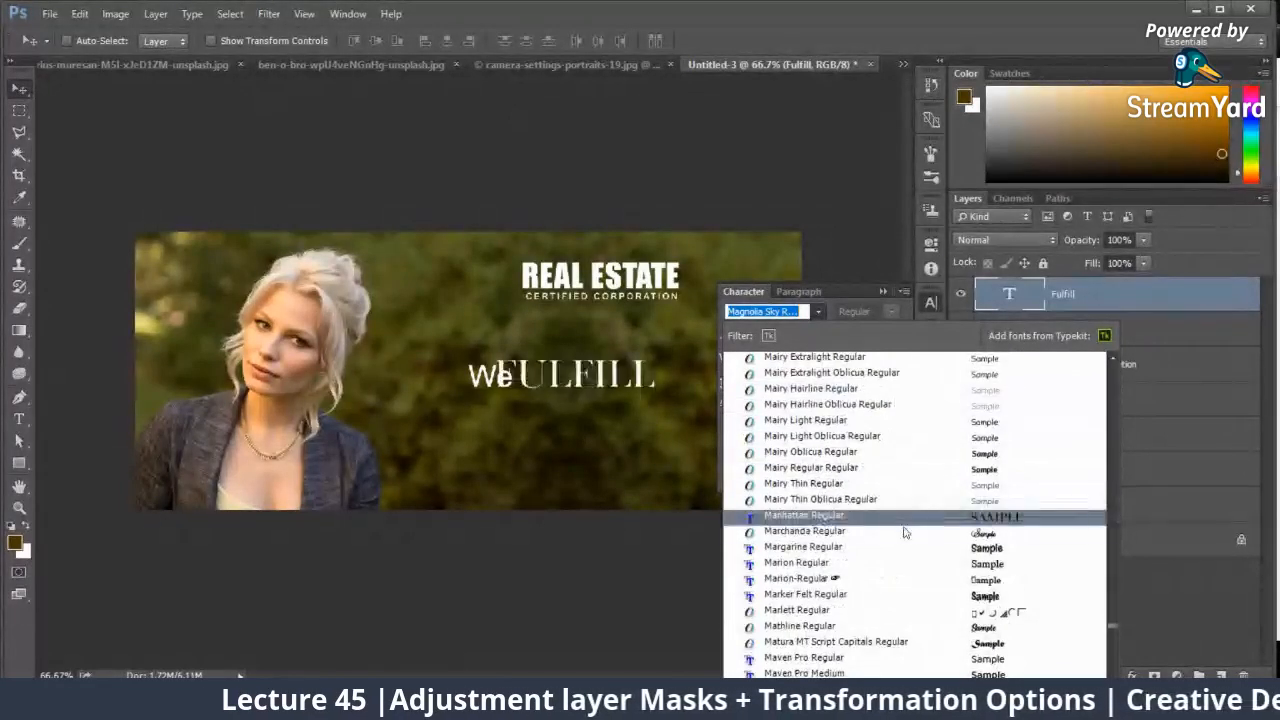
scroll(904, 538, down, 1)
scroll(904, 536, down, 6)
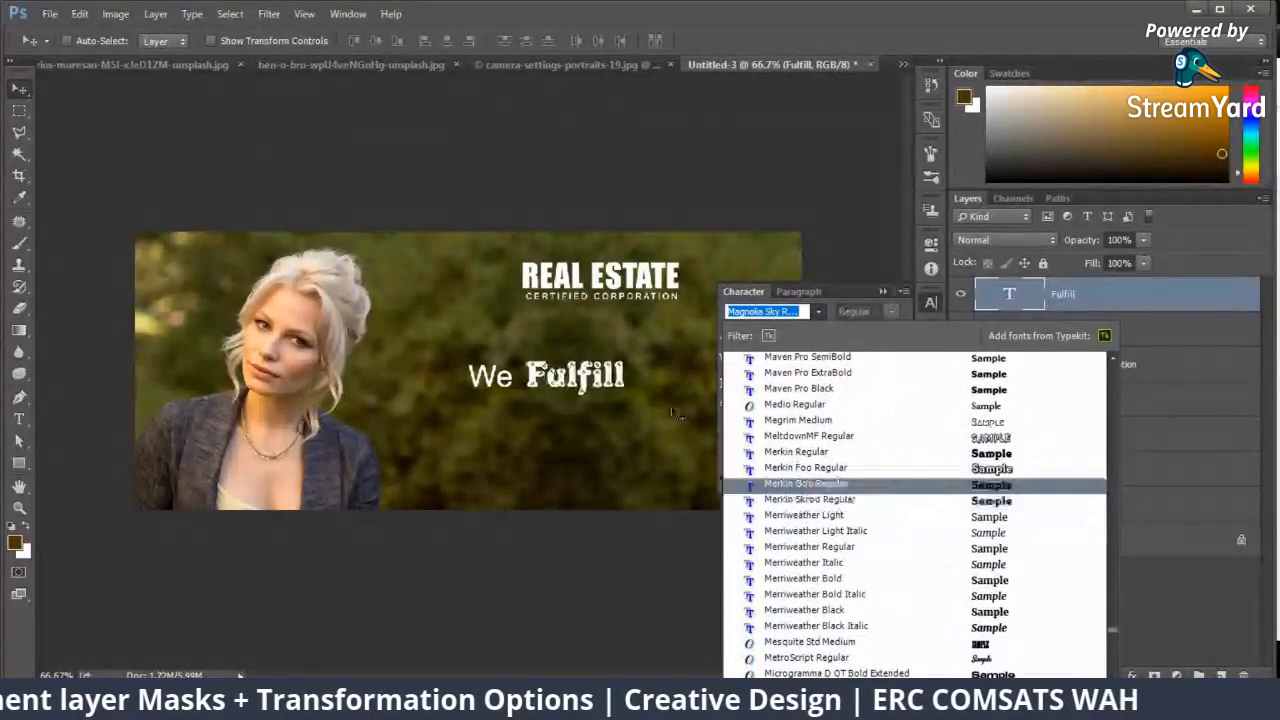
scroll(882, 425, up, 2)
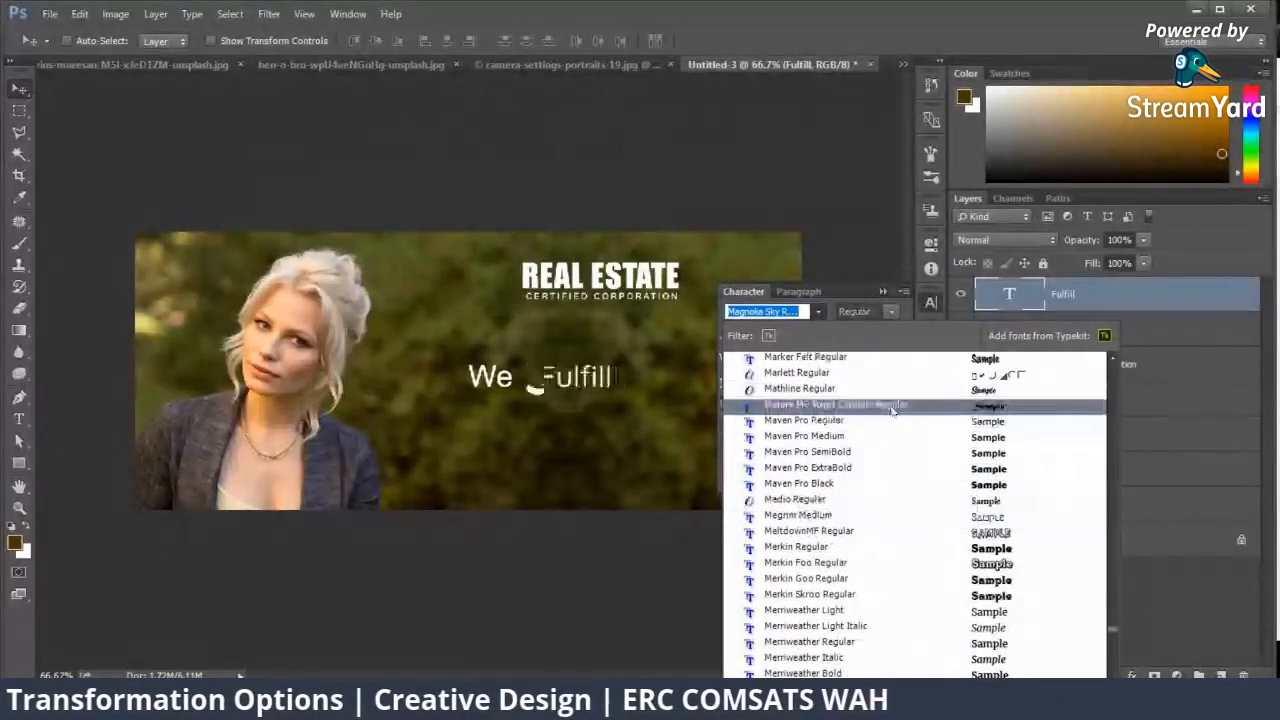
scroll(890, 438, up, 1)
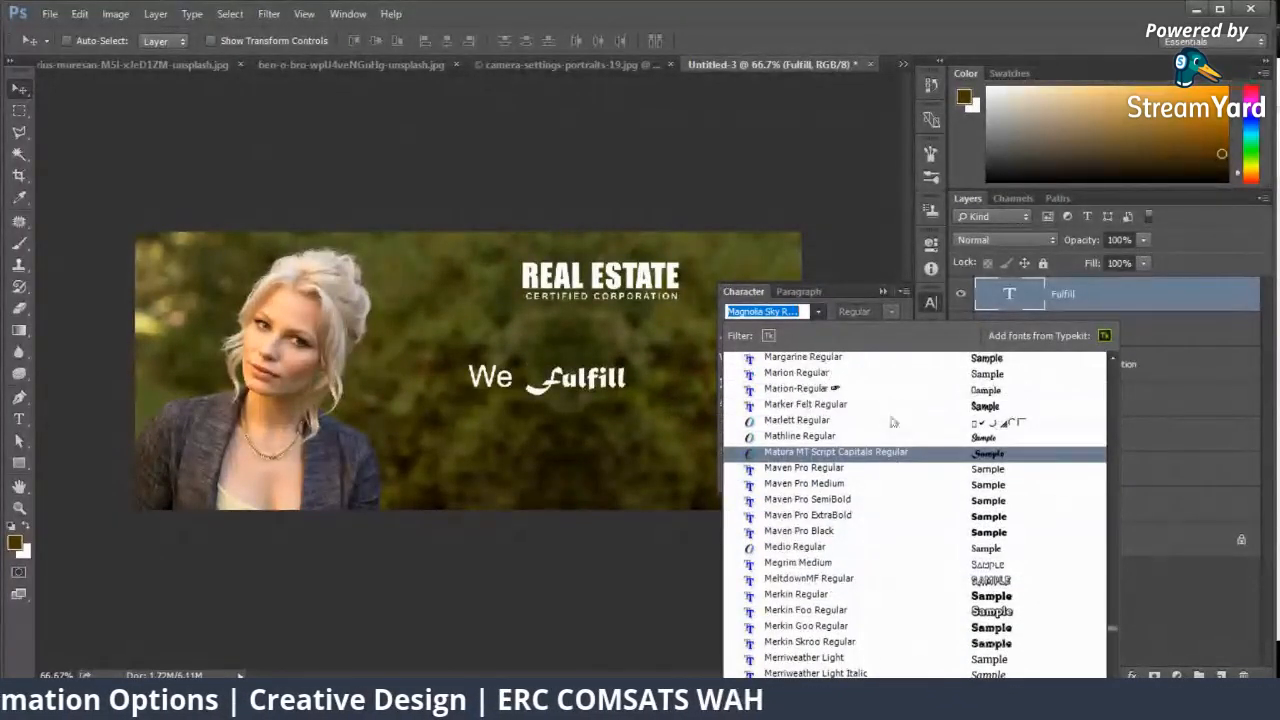
scroll(886, 450, up, 1)
click(892, 473)
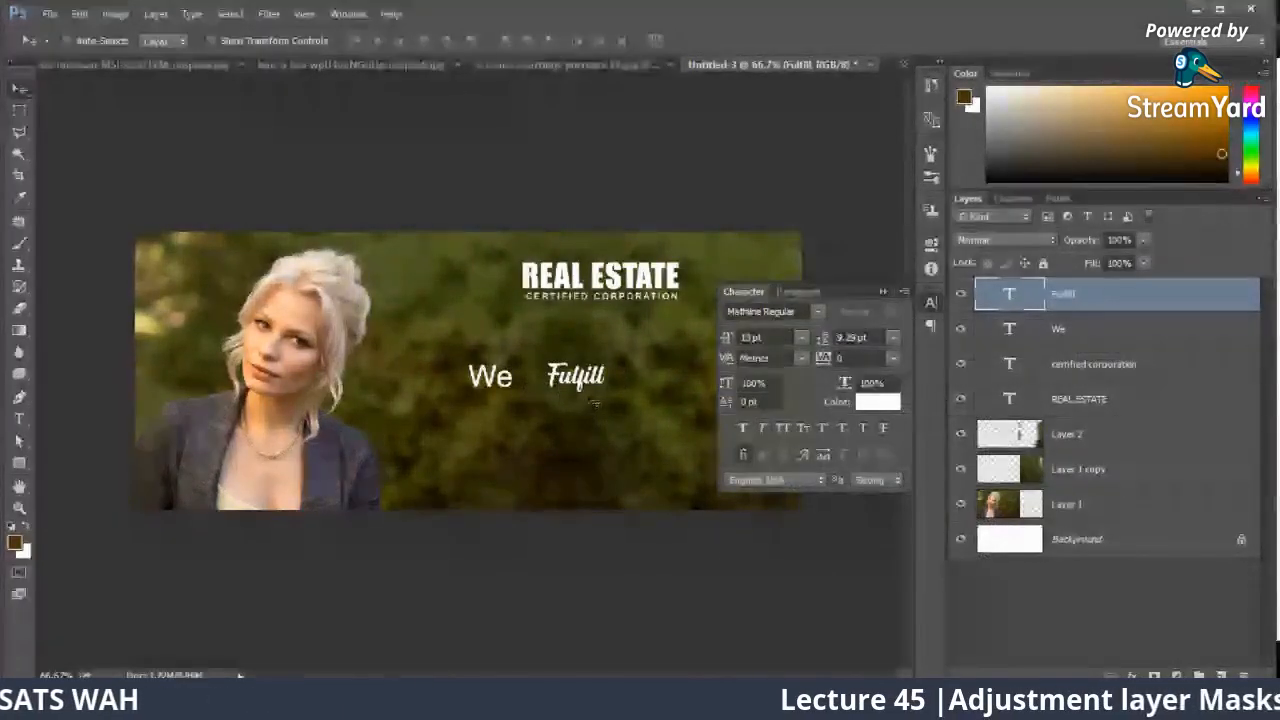
Step: Enlarge the "Fulfill" text to about 28 pt, tilt it upward to the right and place it close beside "We"
key(ctrl+t)
drag(608, 361, 642, 323)
mouse_move(643, 324)
mouse_down()
mouse_move(638, 348)
mouse_move(646, 309)
mouse_up()
drag(621, 350, 617, 342)
key(Return)
click(882, 292)
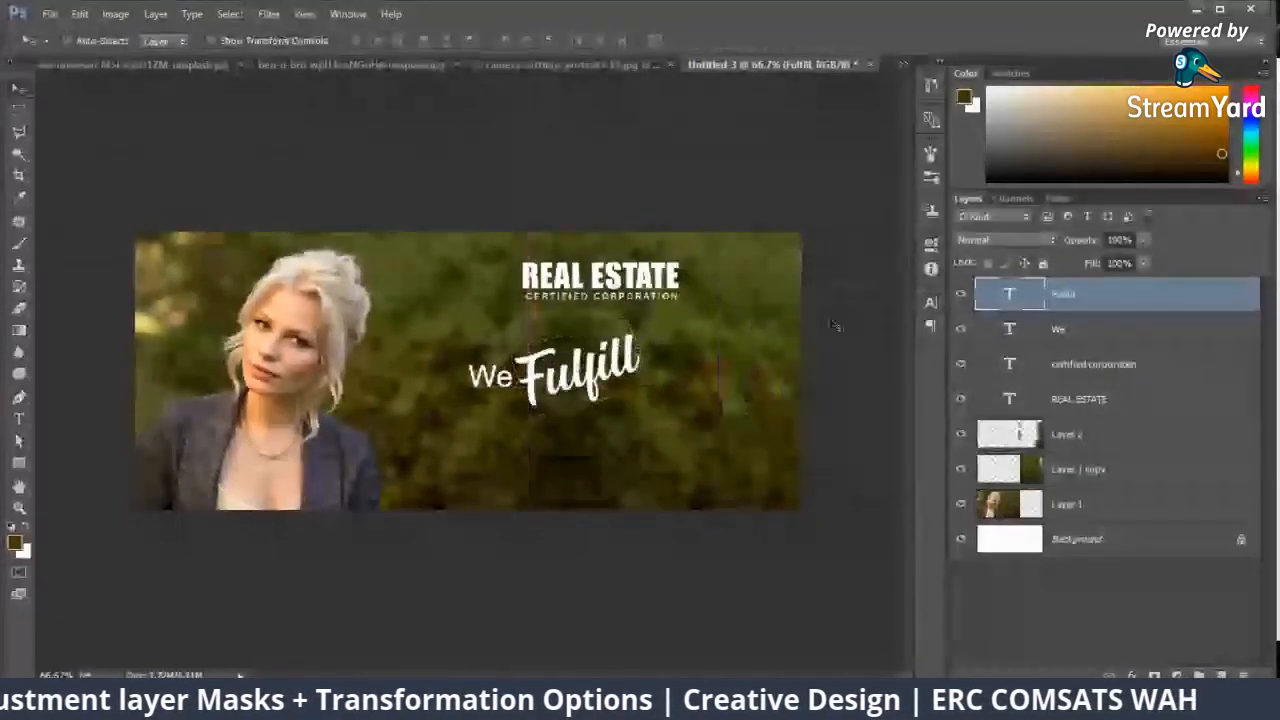
Step: Duplicate the "We" text to the right of "Fulfill", change the copy to "your" and space it slightly away from "Fulfill"
key(ctrl+plus)
key(ctrl+plus)
drag(670, 345, 288, 221)
right_click(214, 268)
click(240, 279)
drag(217, 266, 752, 268)
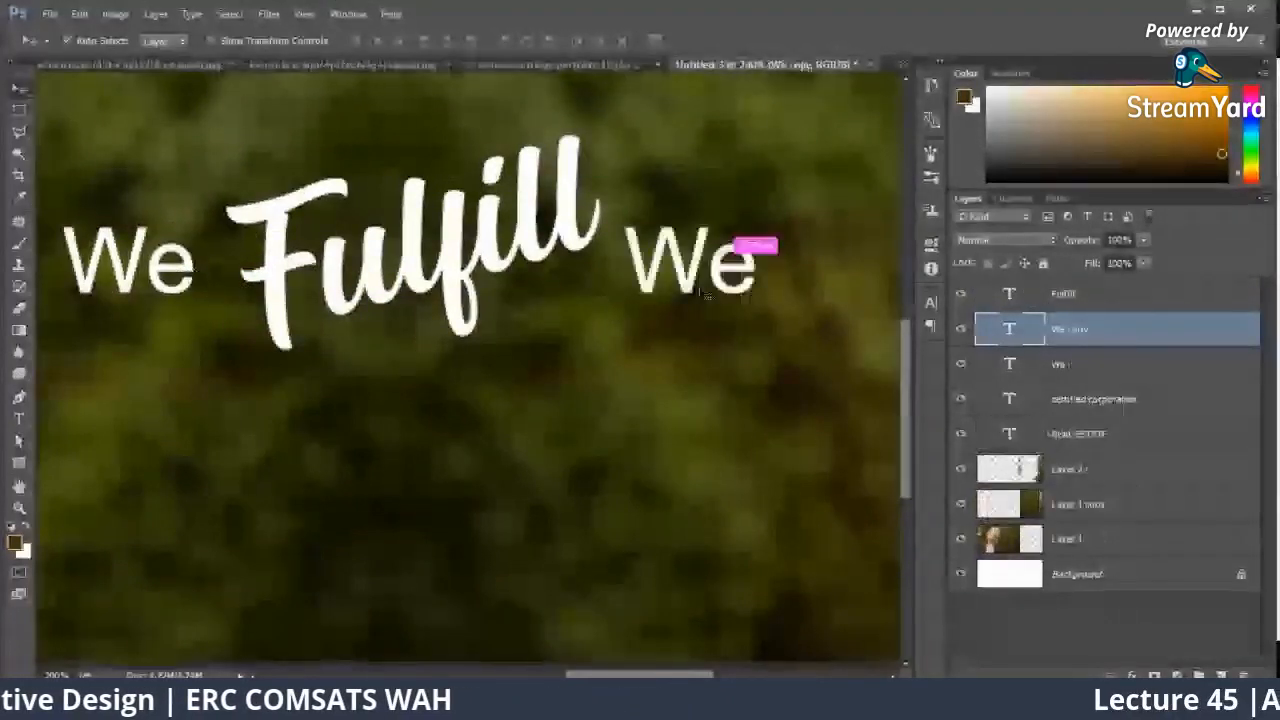
key(ctrl+minus)
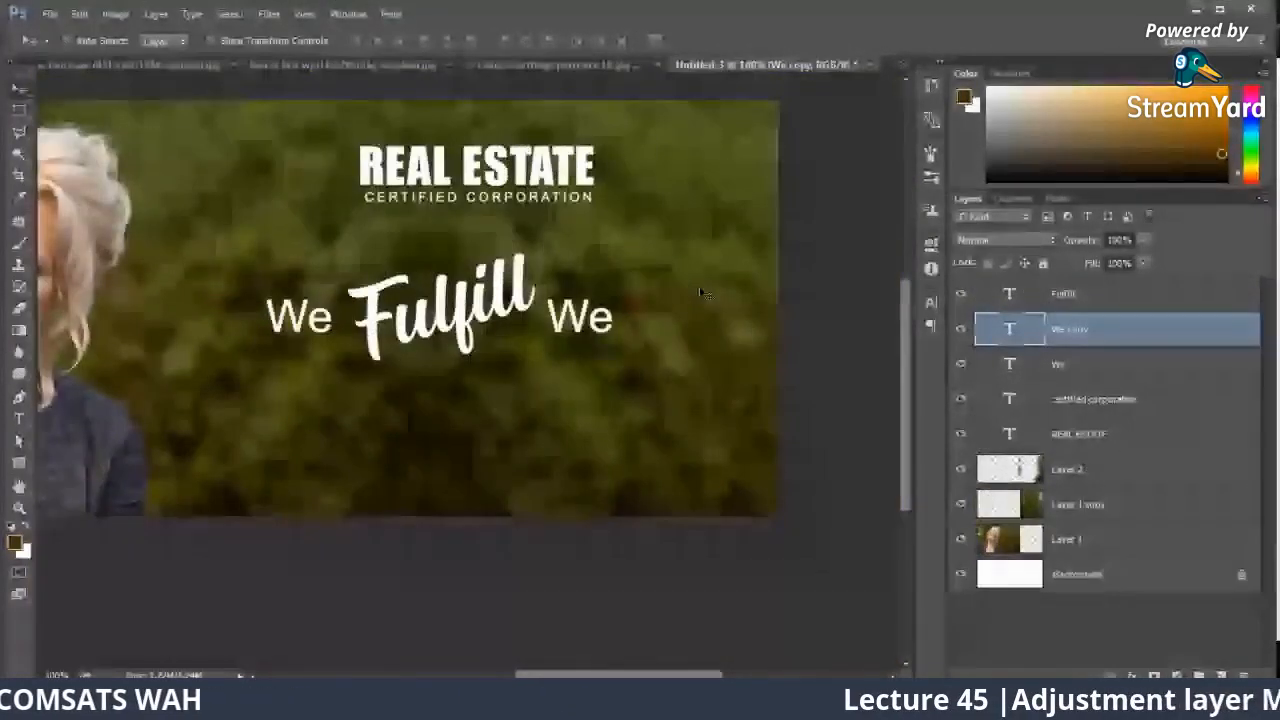
key(r)
key(t)
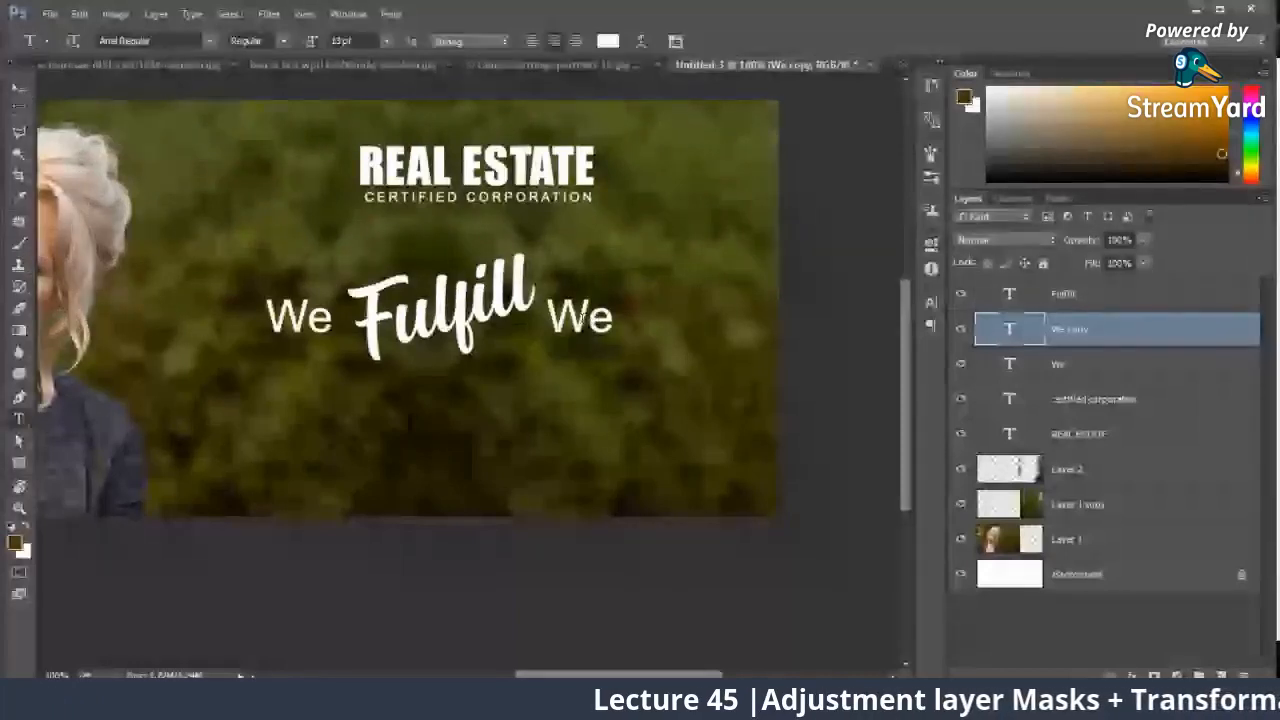
double_click(605, 320)
text(your)
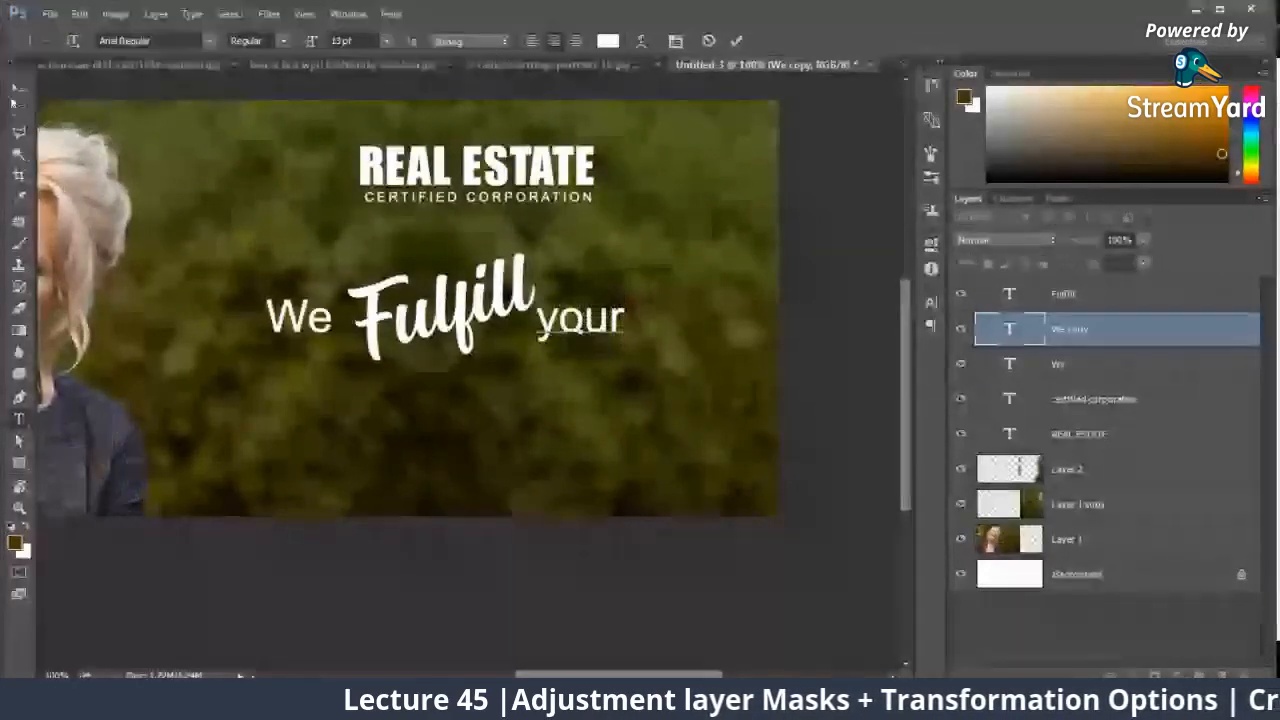
click(15, 95)
drag(561, 323, 571, 323)
Step: Duplicate the tilted "Fulfill" text below the original and change the copy to read "Requirements"
right_click(492, 294)
click(514, 306)
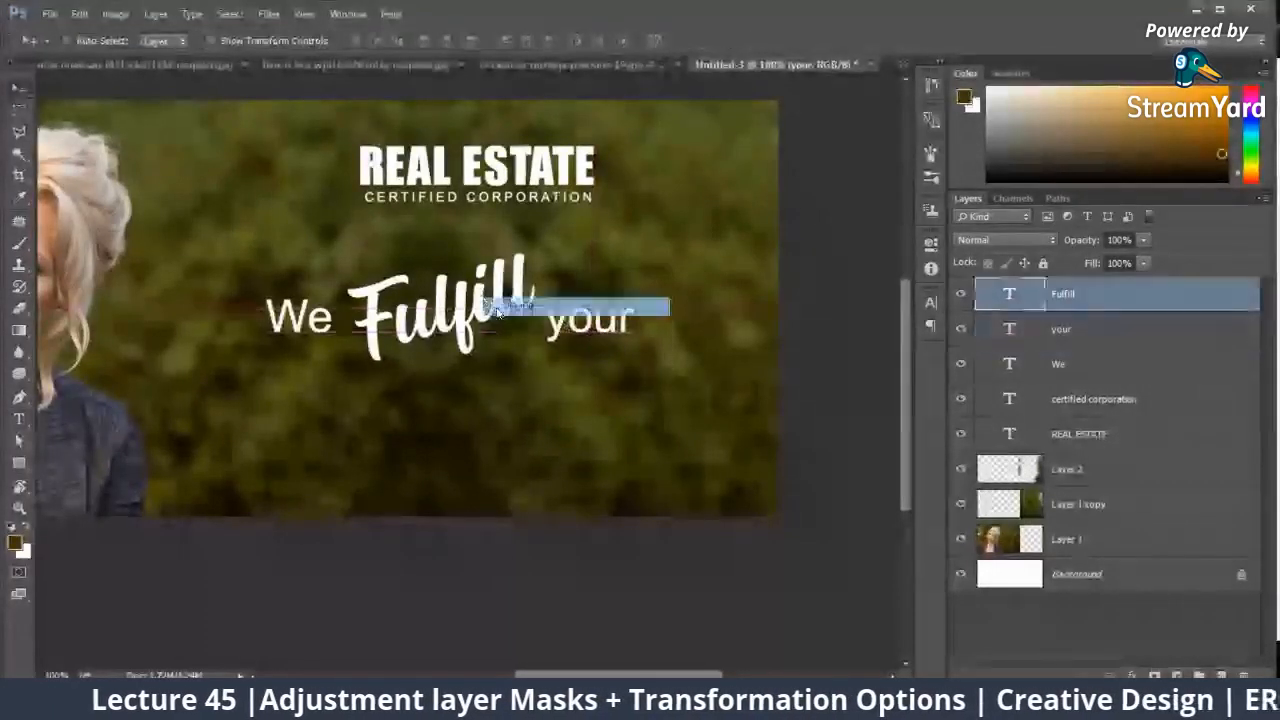
drag(493, 303, 507, 402)
double_click(507, 402)
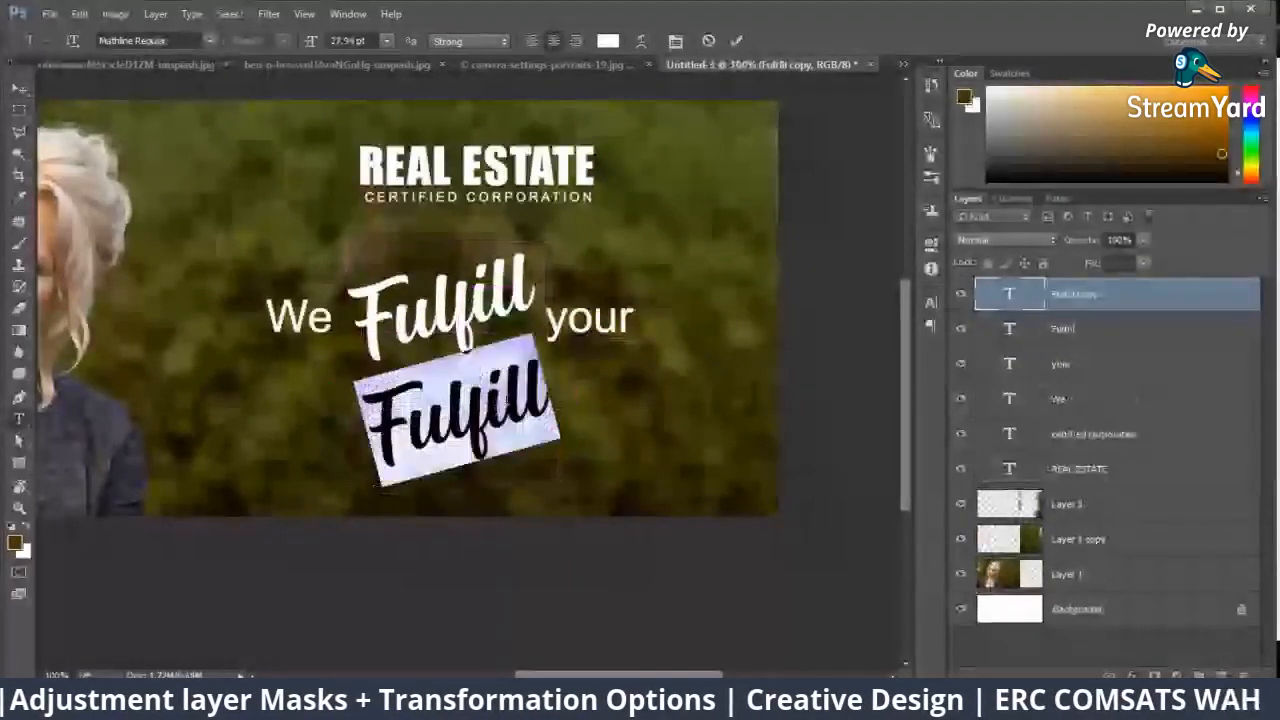
text(Requirements)
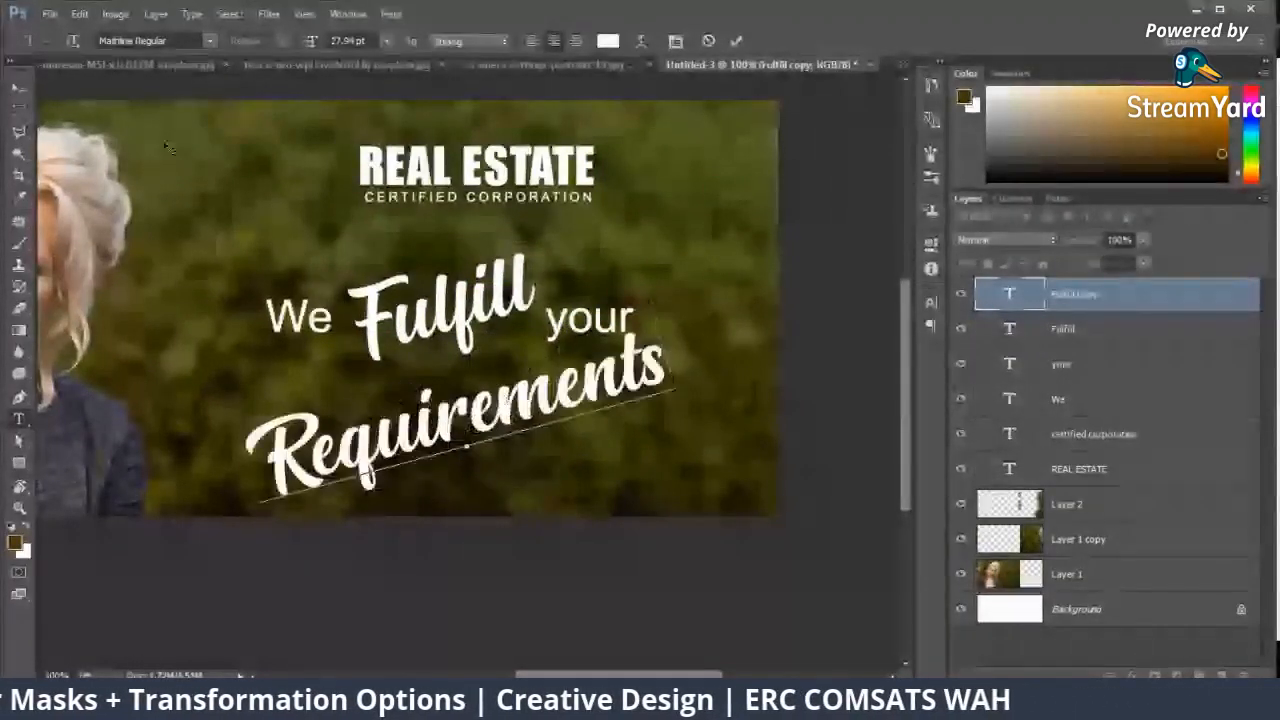
click(18, 90)
Step: Move the "Requirements" text up and right beneath "your" and scale it down to fit inside the banner
drag(498, 395, 574, 380)
drag(585, 330, 625, 292)
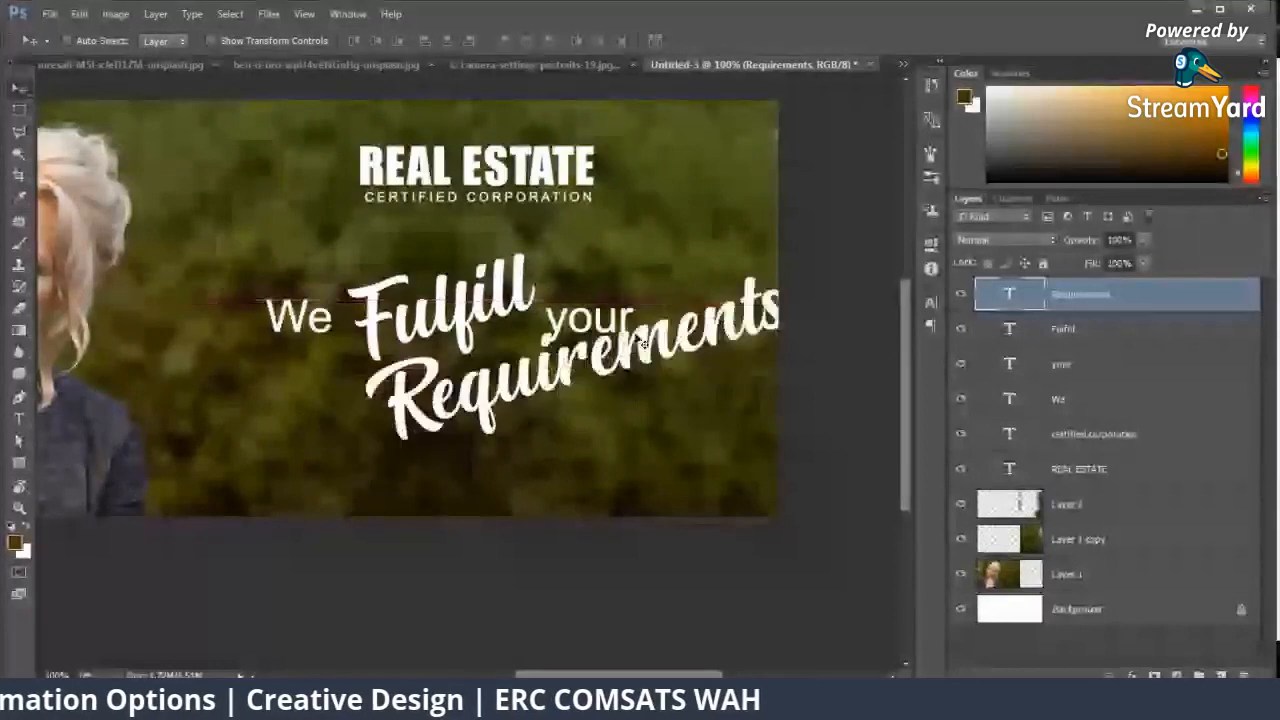
key(ctrl+t)
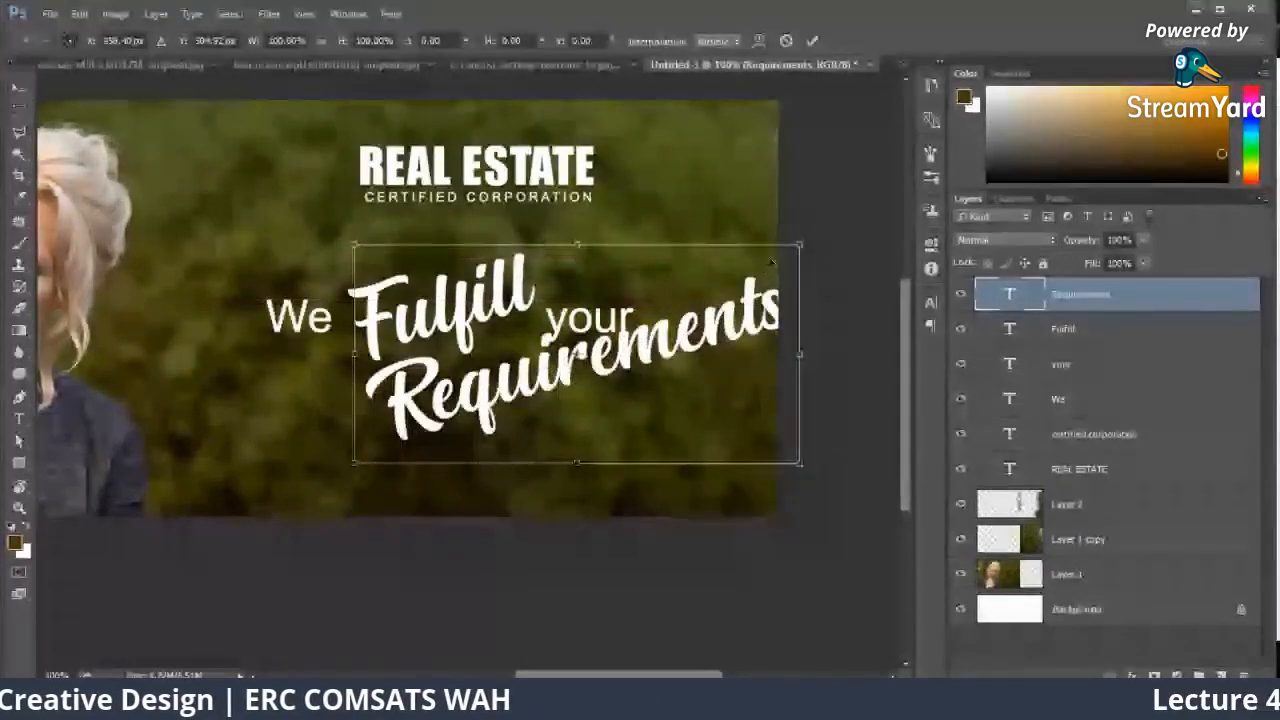
drag(769, 265, 688, 333)
key(Return)
Step: Replace the "Fulfill" text with "Meet" and move it left next to "We"
key(t)
double_click(460, 308)
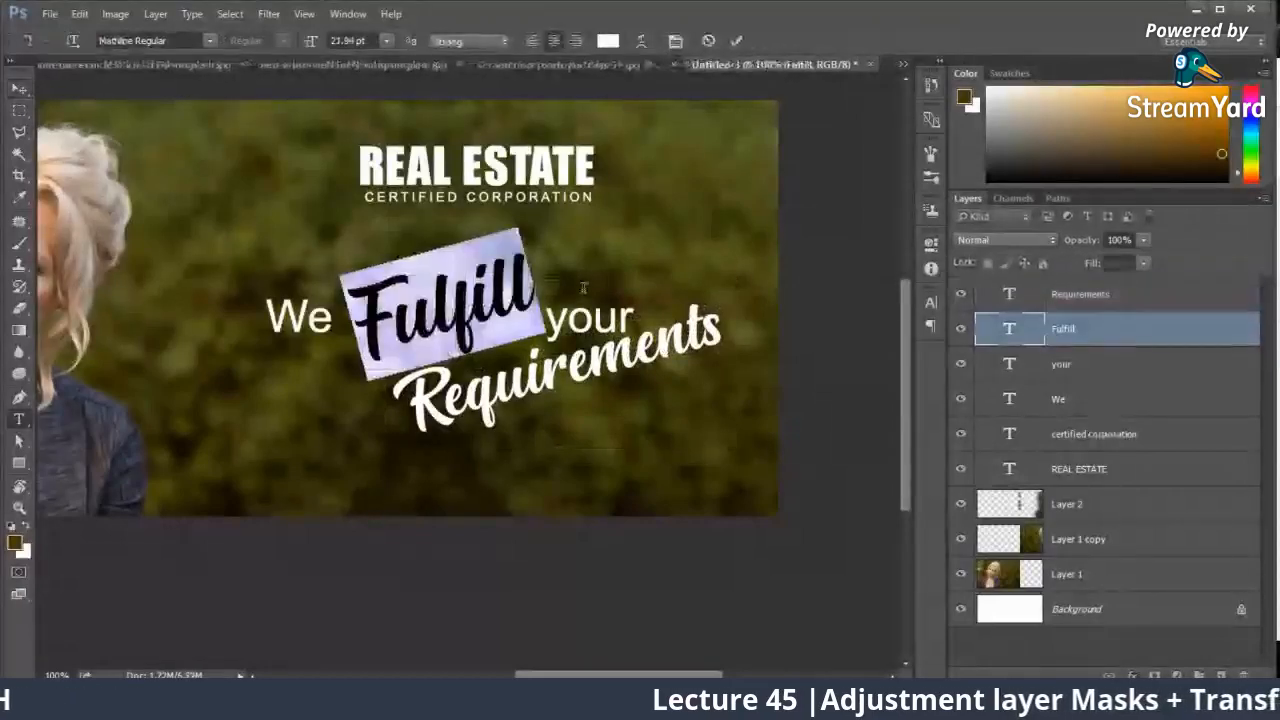
text(Meet)
click(18, 91)
drag(402, 283, 382, 283)
Step: Select the "your" text layer and move it left along its baseline until it sits close to "Meet"
ctrl+click(583, 329)
right_click(574, 316)
click(598, 365)
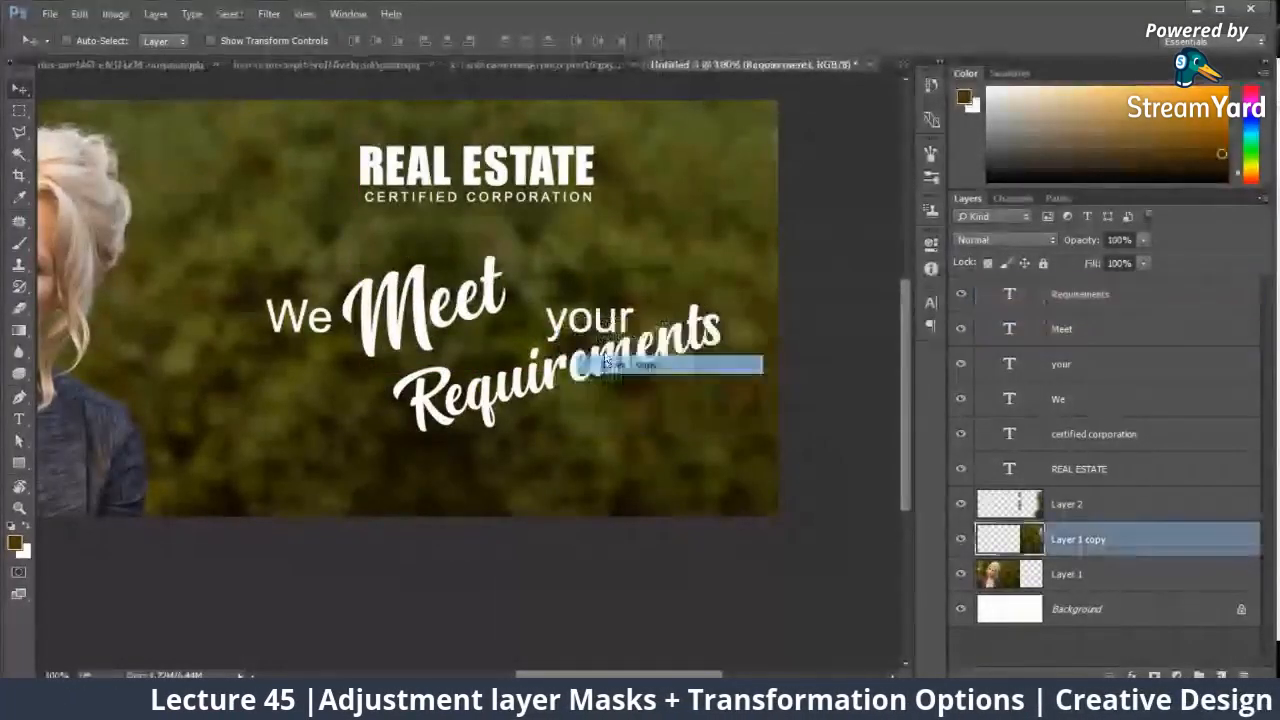
right_click(586, 316)
click(603, 346)
drag(604, 321, 587, 321)
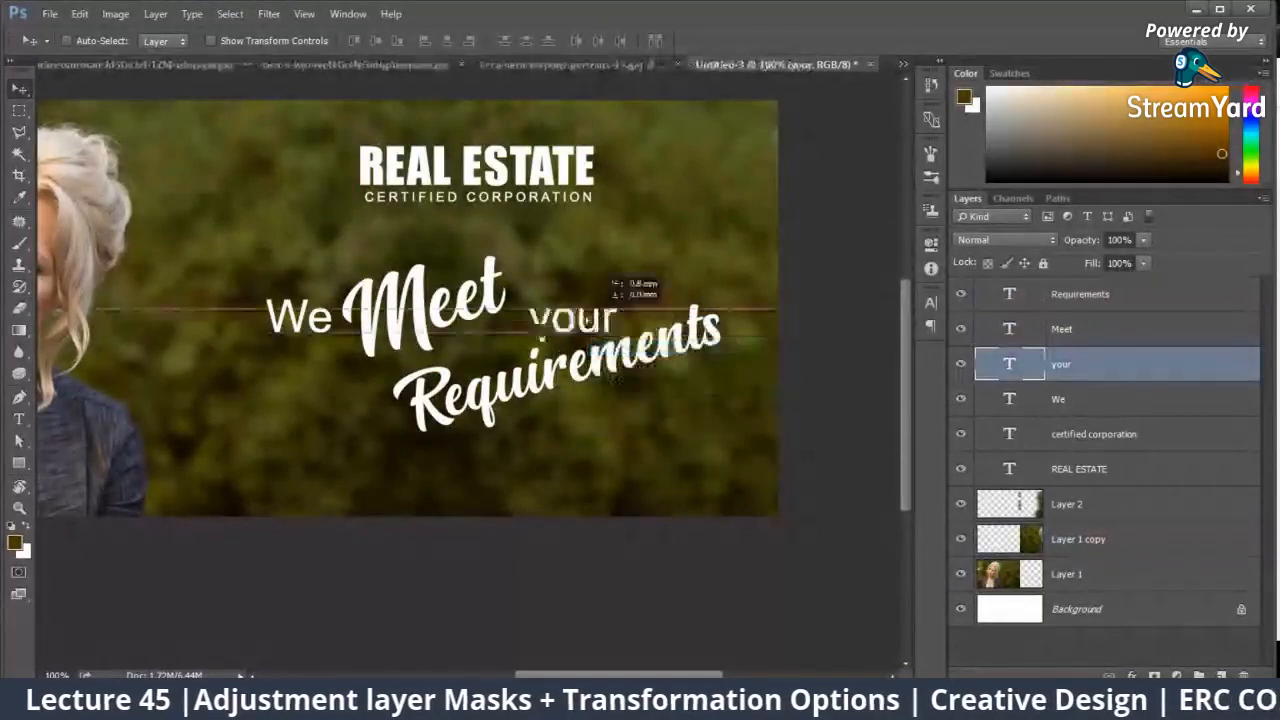
Step: Raise "your" slightly beside "Meet" and shift "Requirements" up and right so it tucks beneath the first line
drag(548, 383, 579, 373)
right_click(562, 322)
click(594, 352)
drag(576, 326, 584, 303)
right_click(569, 376)
click(597, 388)
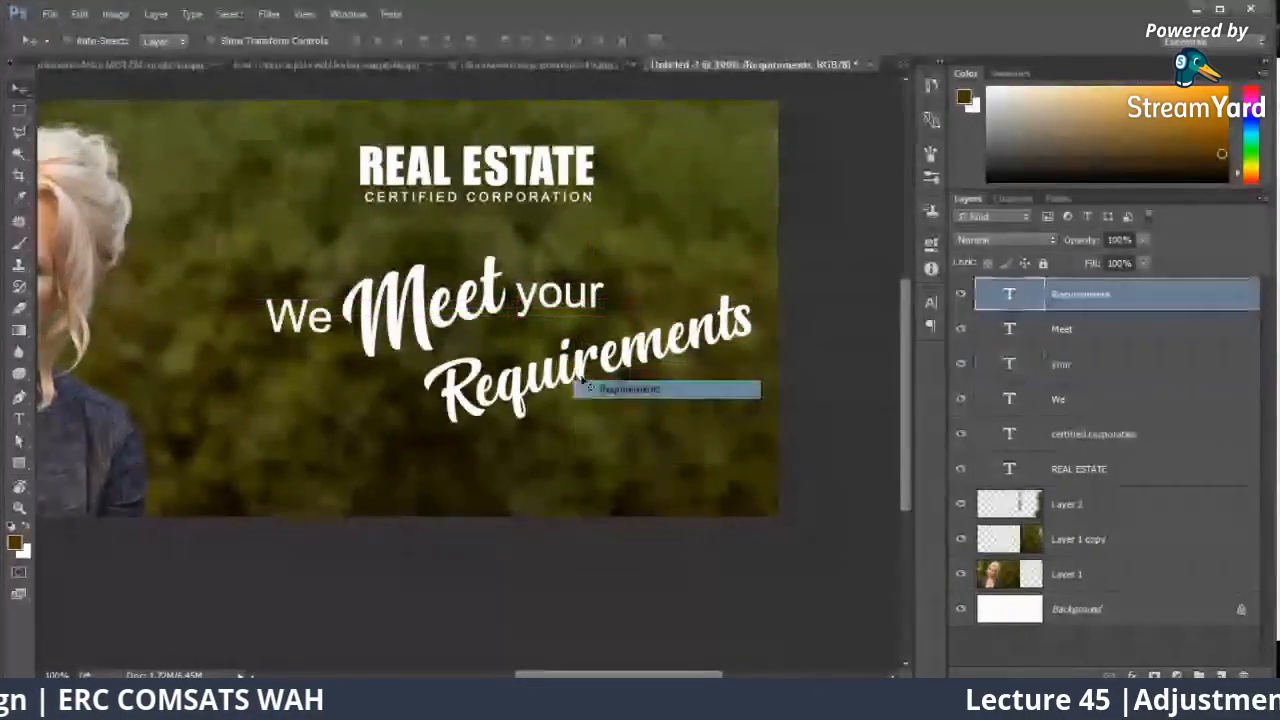
drag(593, 374, 641, 333)
Step: Move the four slogan text layers together slightly left and down, and scale them to about 102.4%
shift+click(1083, 393)
key(ctrl+t)
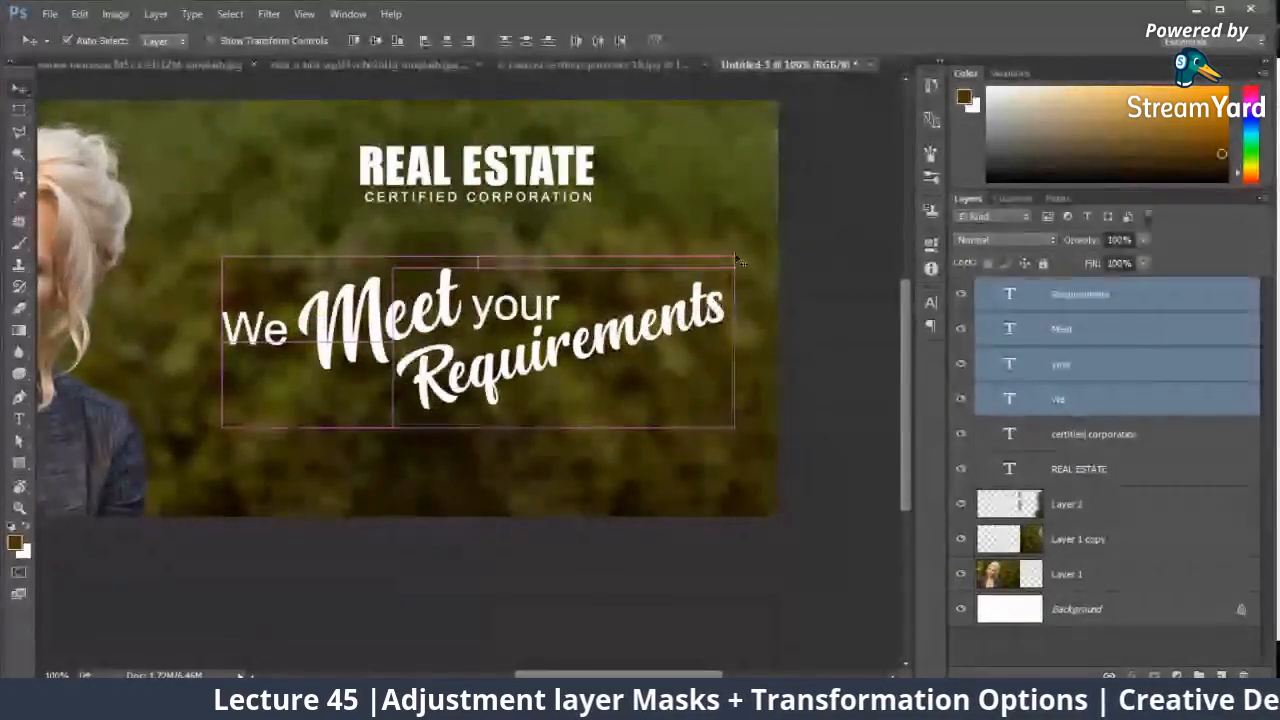
mouse_move(737, 261)
mouse_down()
mouse_move(762, 212)
mouse_move(739, 255)
mouse_up()
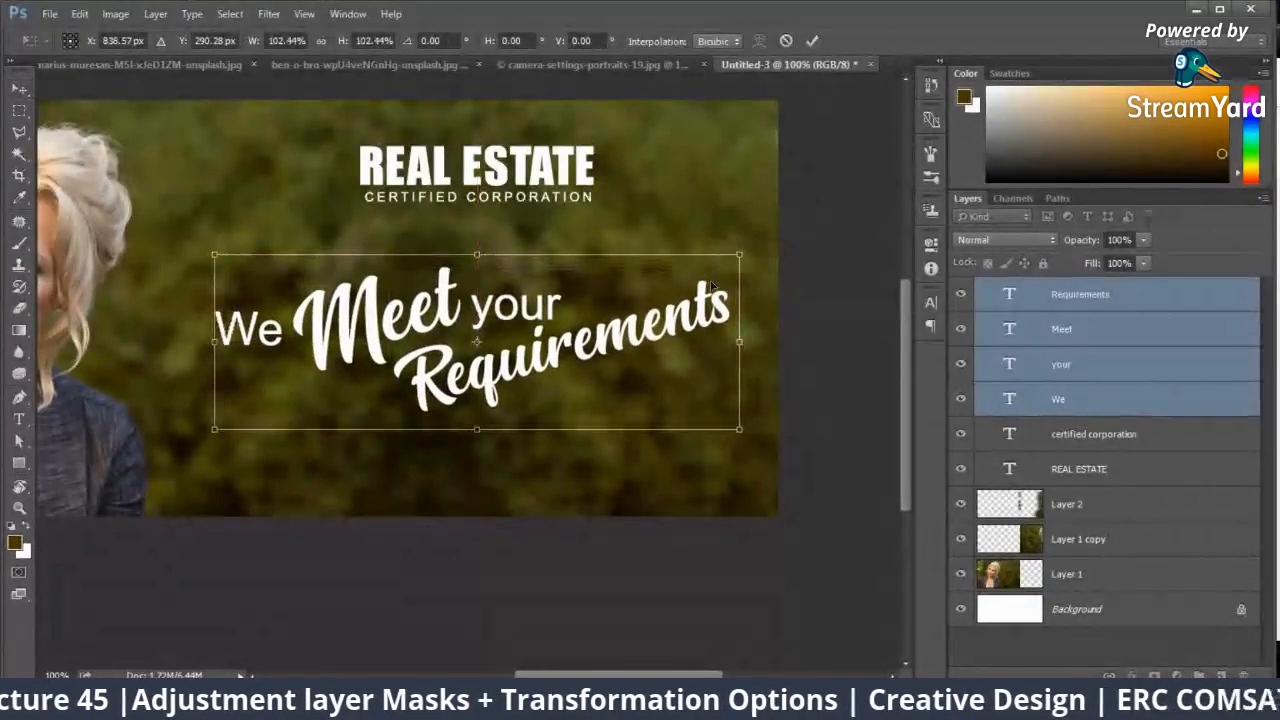
key(Return)
key(ctrl+minus)
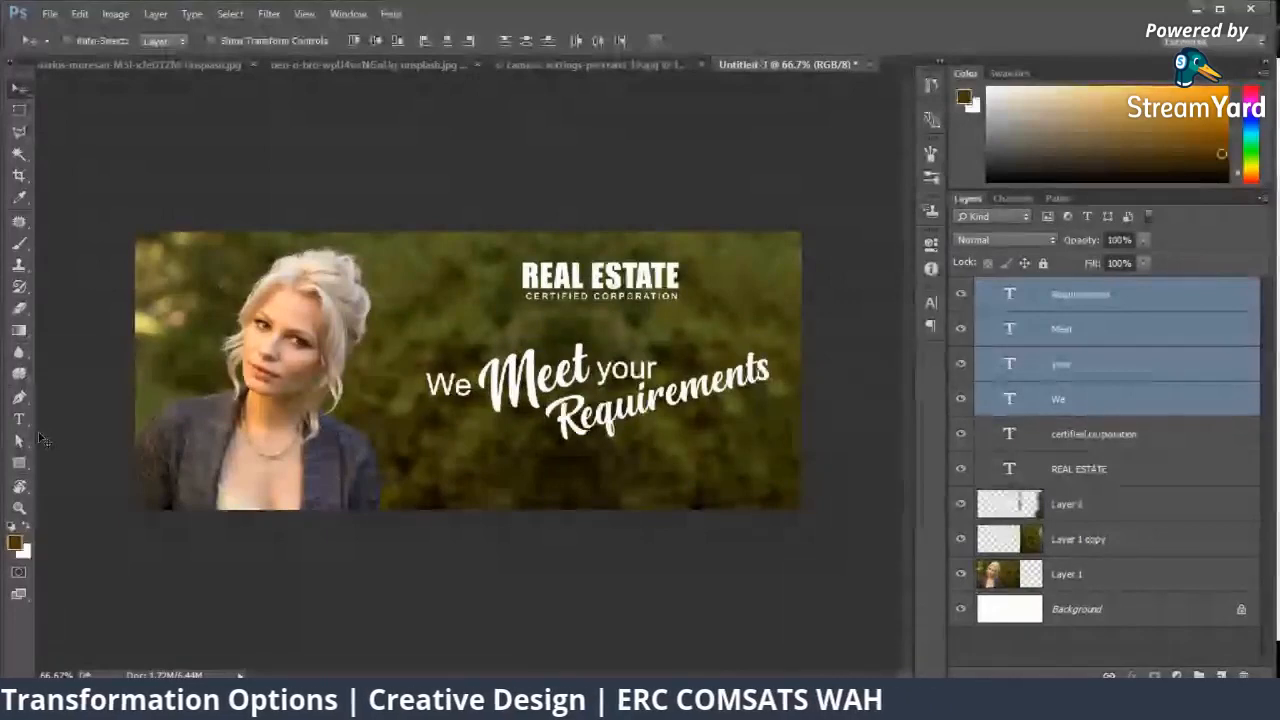
Step: Draw a thin tapered swoosh shape about 320 px wide under "Requirements" with the Pen tool, following the text's tilt
key(ctrl+plus)
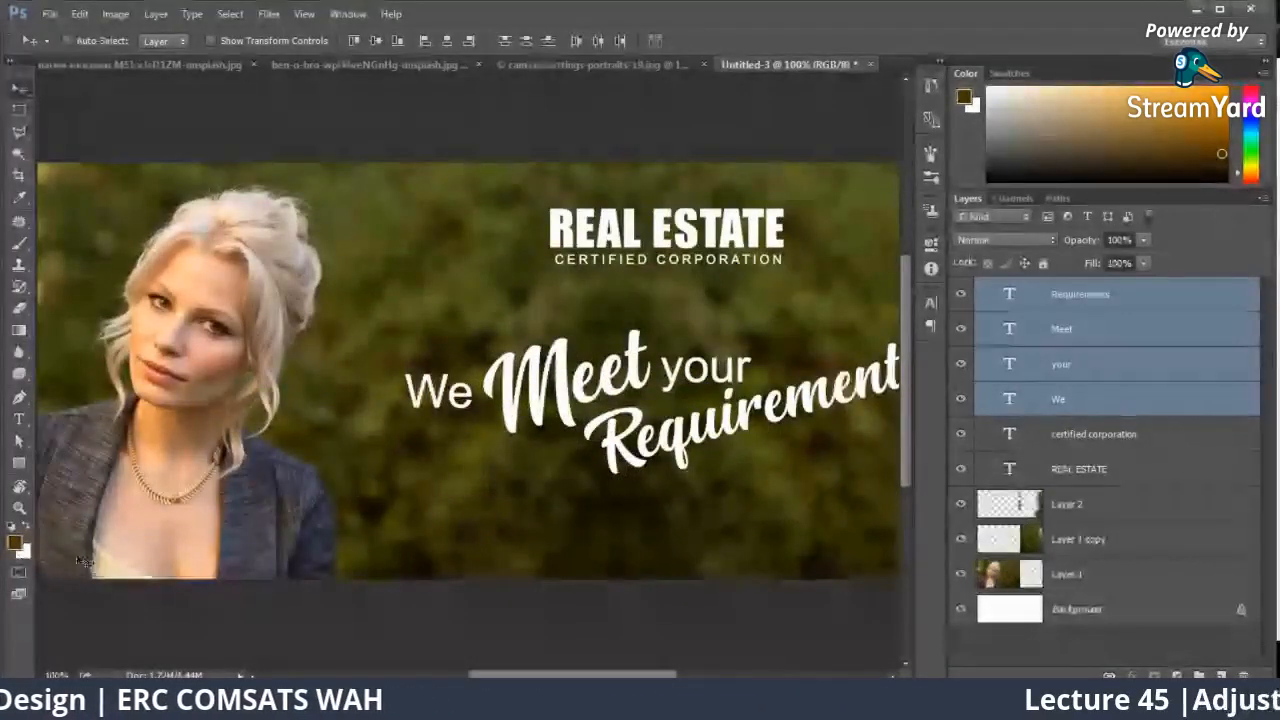
click(20, 398)
drag(650, 471, 440, 446)
click(479, 455)
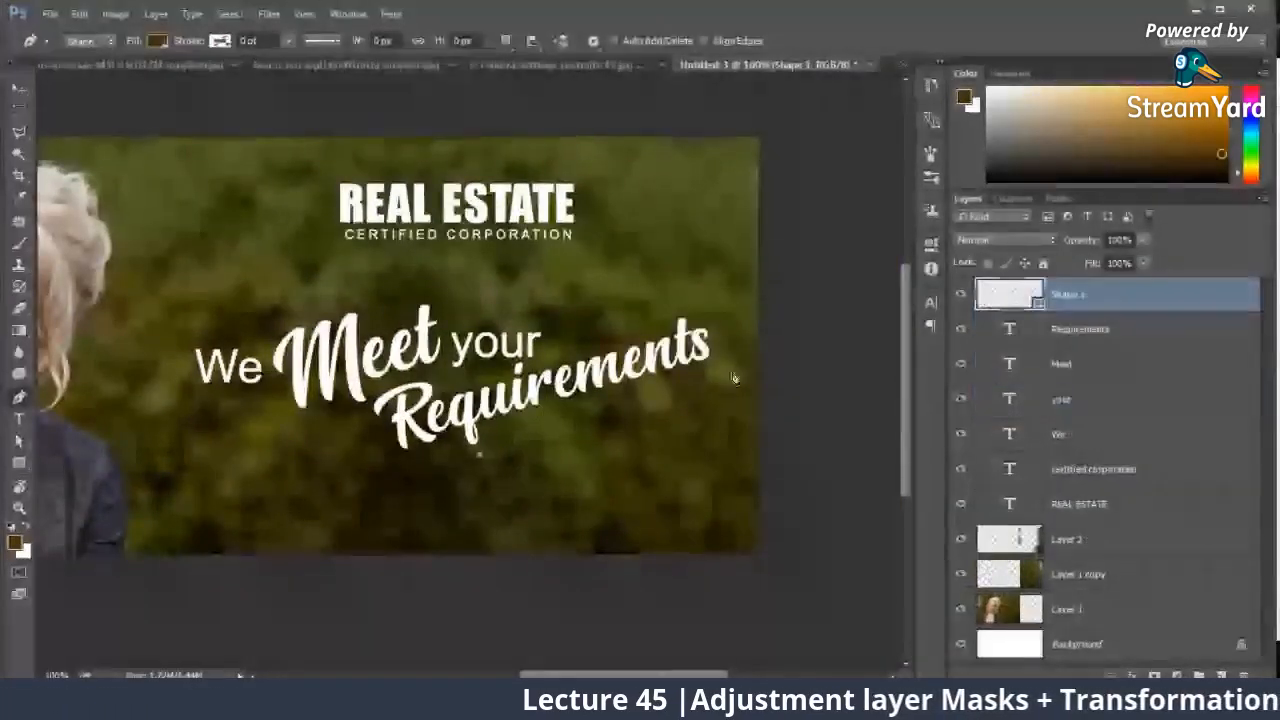
drag(734, 373, 786, 393)
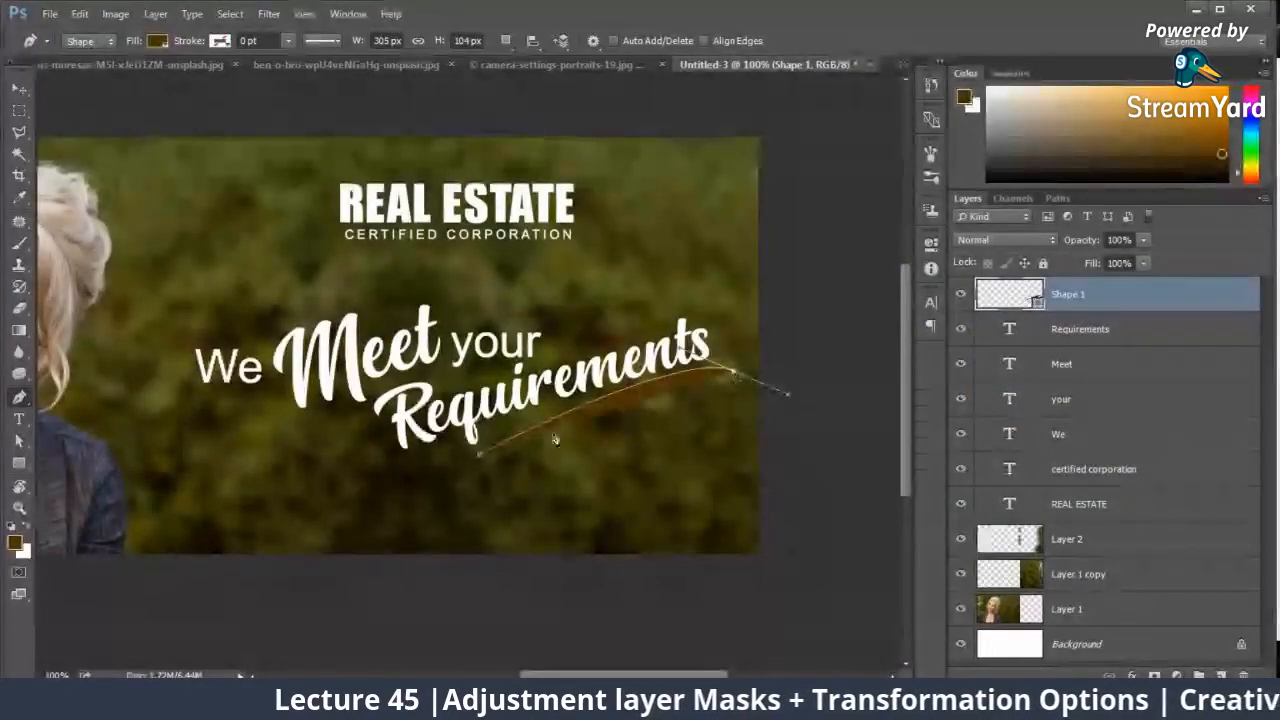
drag(480, 455, 232, 586)
Step: Fill the swoosh under "Requirements" with white and nudge it slightly down and right
click(157, 40)
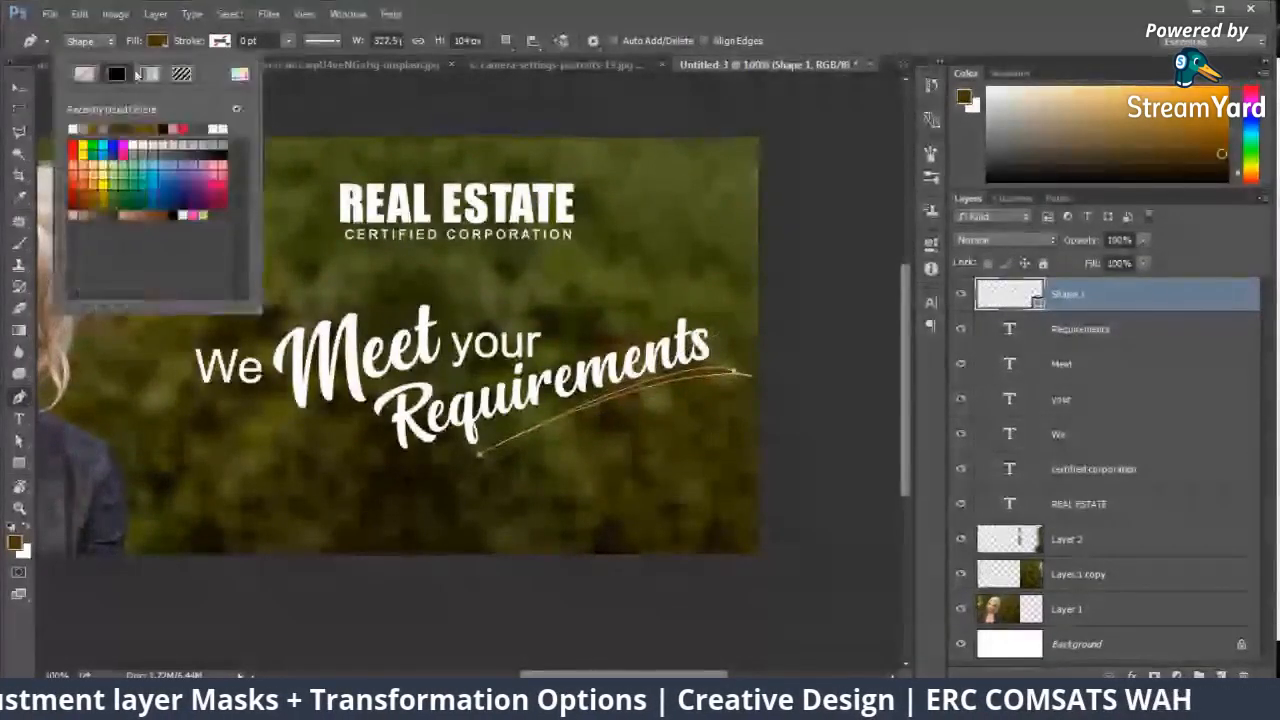
click(19, 88)
drag(663, 386, 666, 391)
key(ctrl+plus)
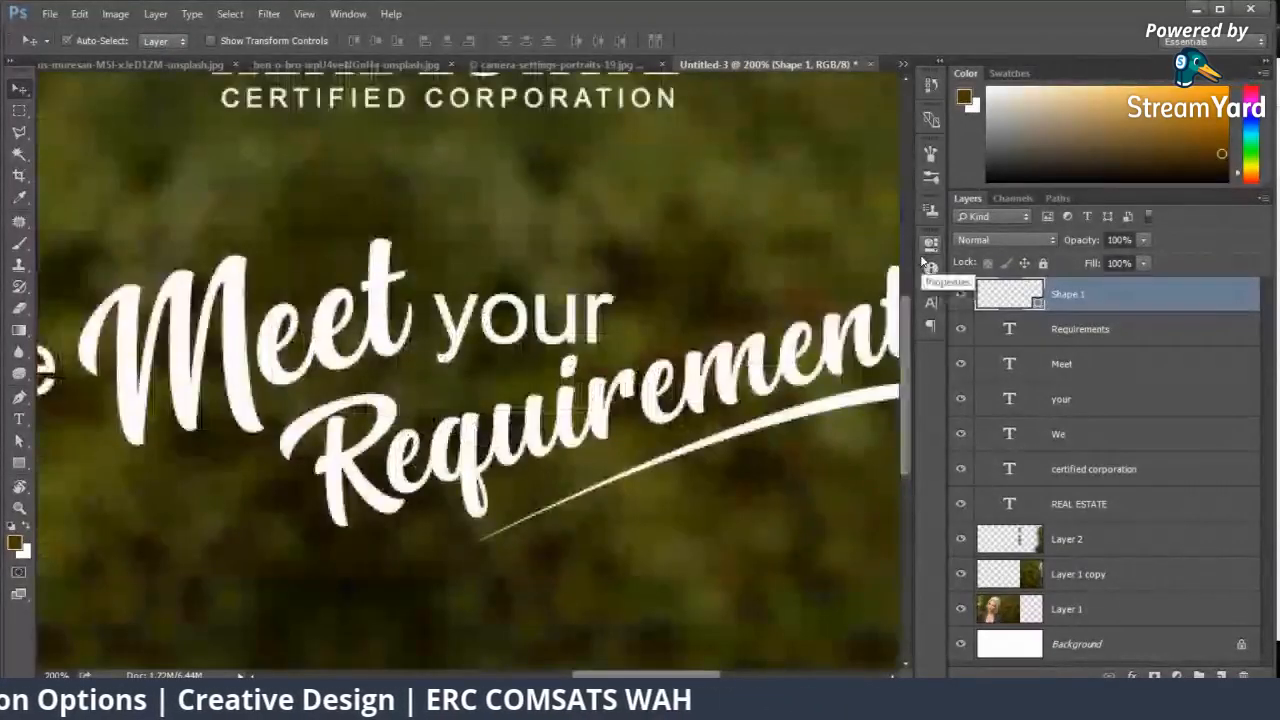
drag(793, 296, 464, 346)
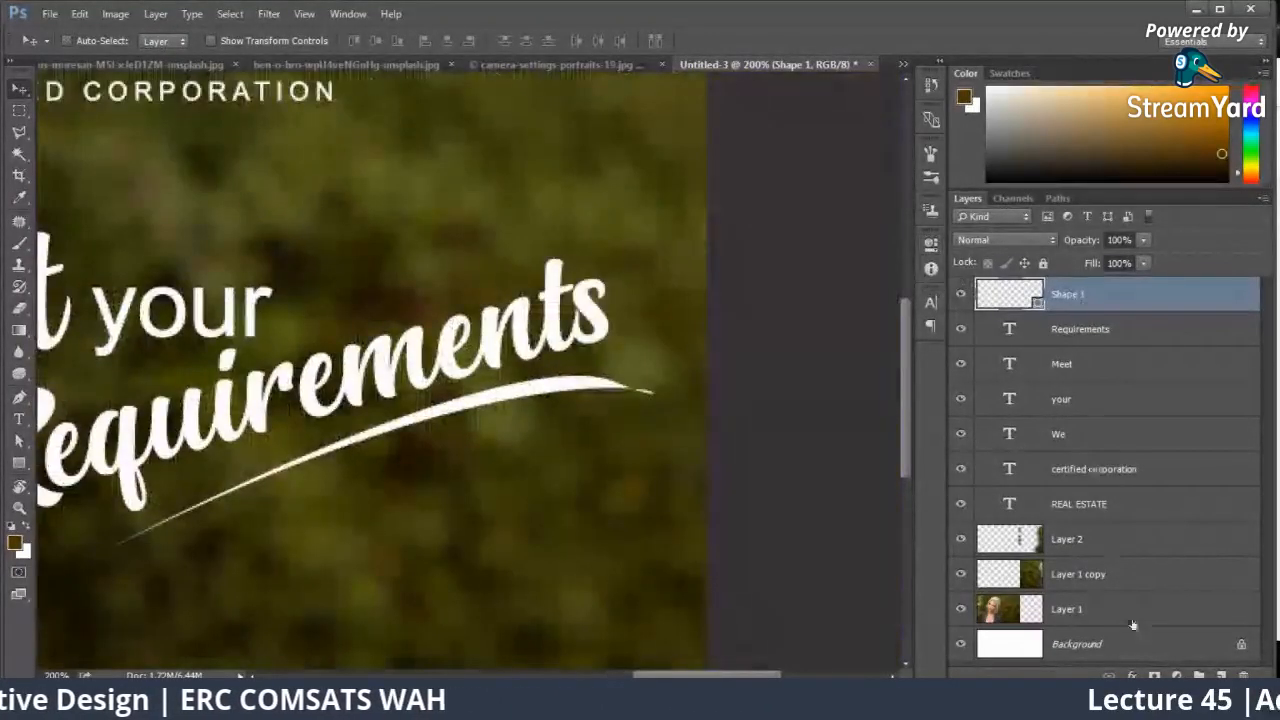
Step: Mask off the swoosh's thin tips on a layer mask with a 15 px brush at 100% opacity, and raise the swoosh closer to "Requirements"
click(1154, 676)
key(b)
right_click(690, 358)
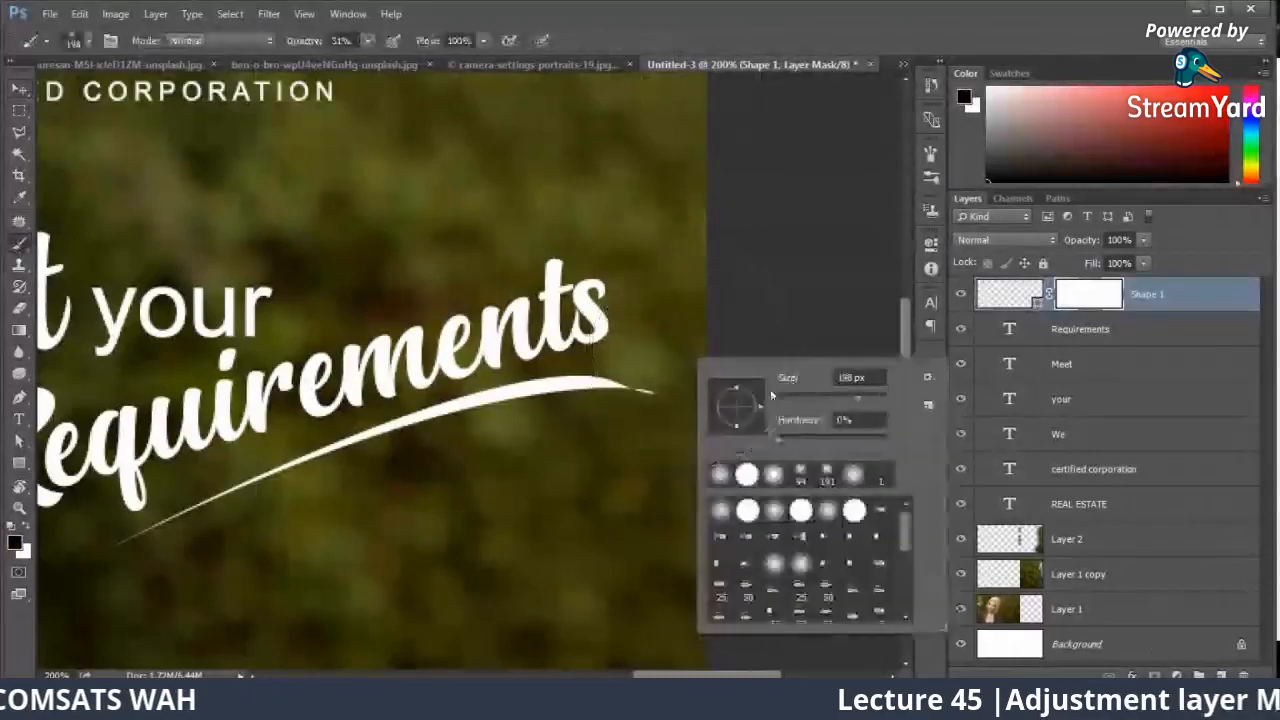
click(850, 377)
text(15)
key(Return)
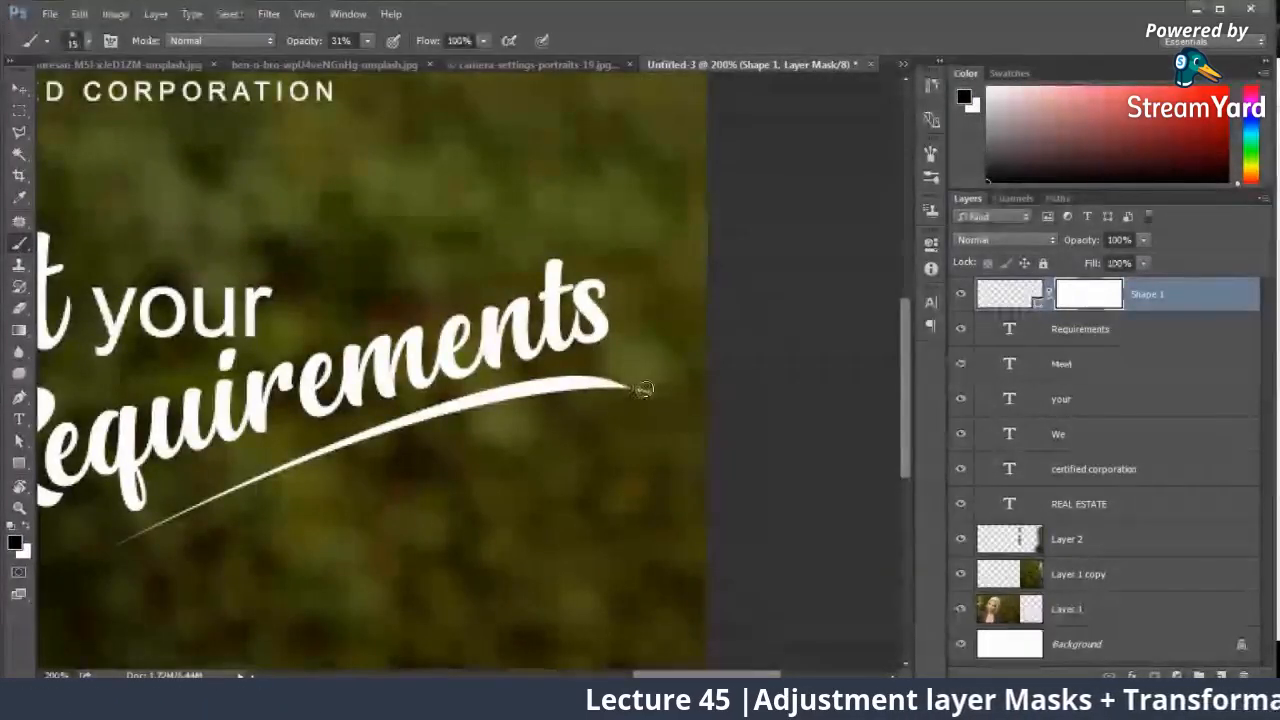
key(0)
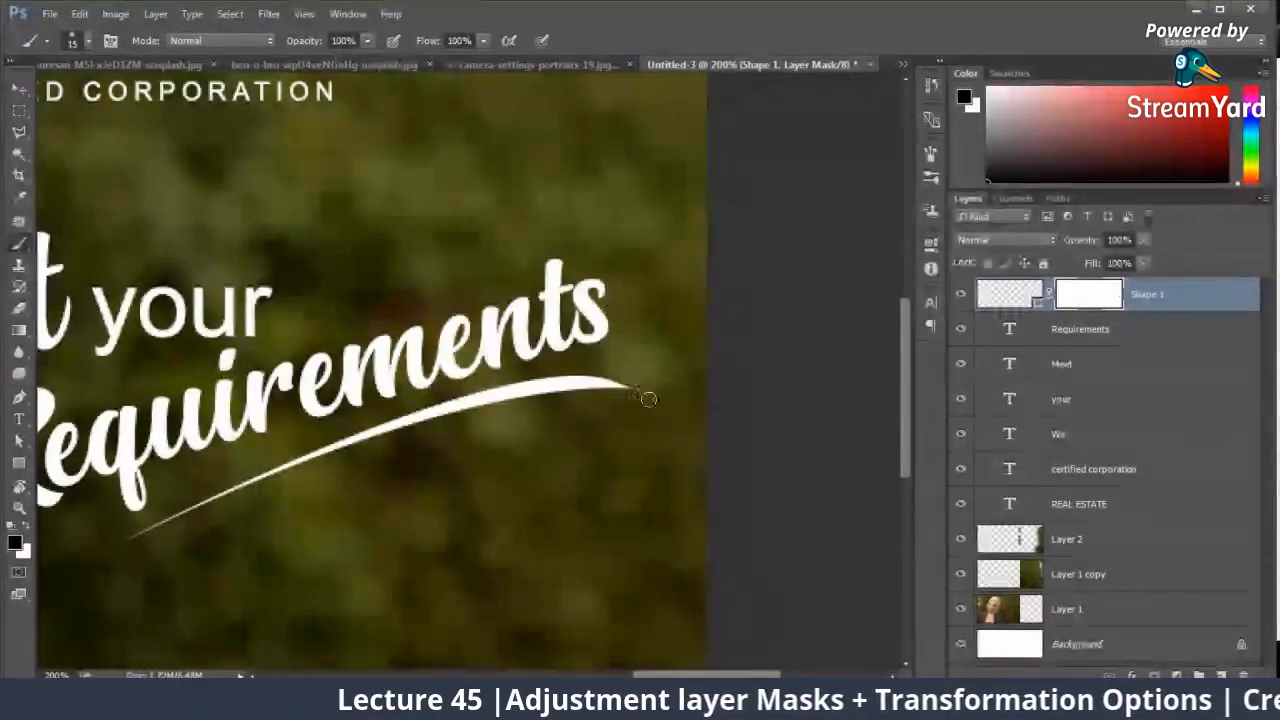
key(v)
drag(590, 395, 679, 408)
Step: Draw a small circle about 13 px wide with the Ellipse tool just below the swoosh's right tip, above the "Requirements" layer
right_click(17, 466)
click(65, 492)
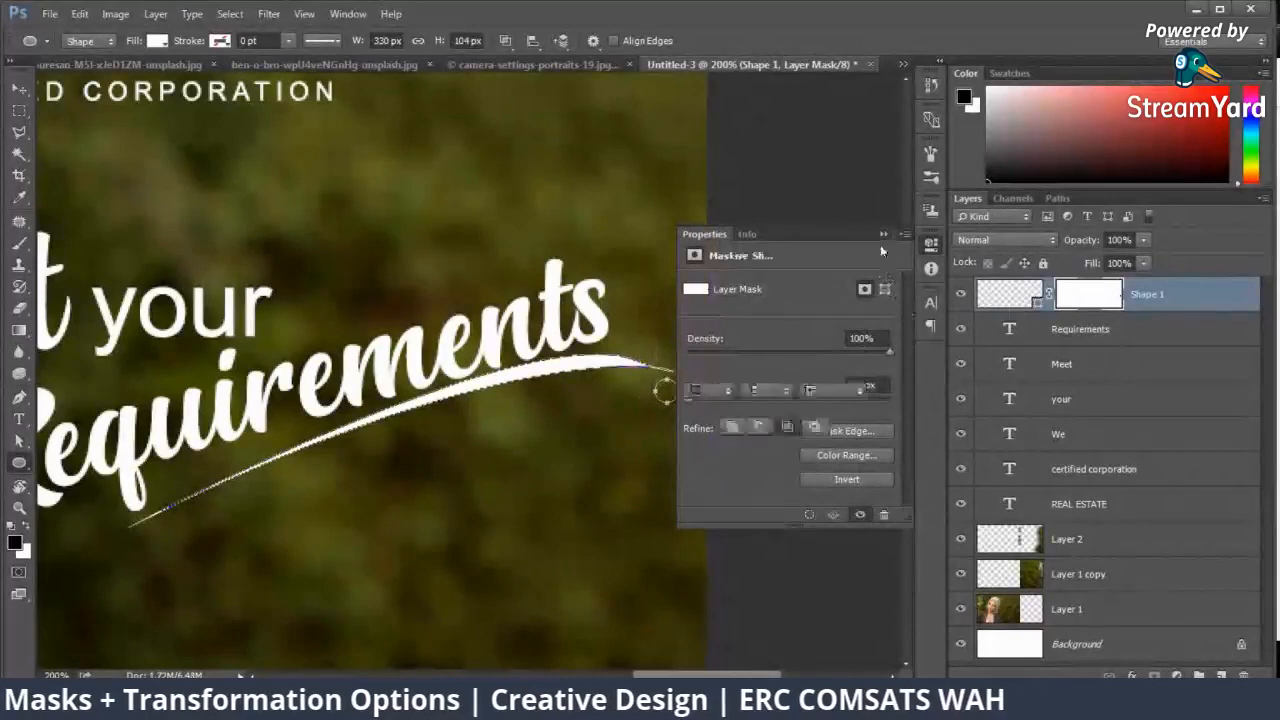
click(1078, 332)
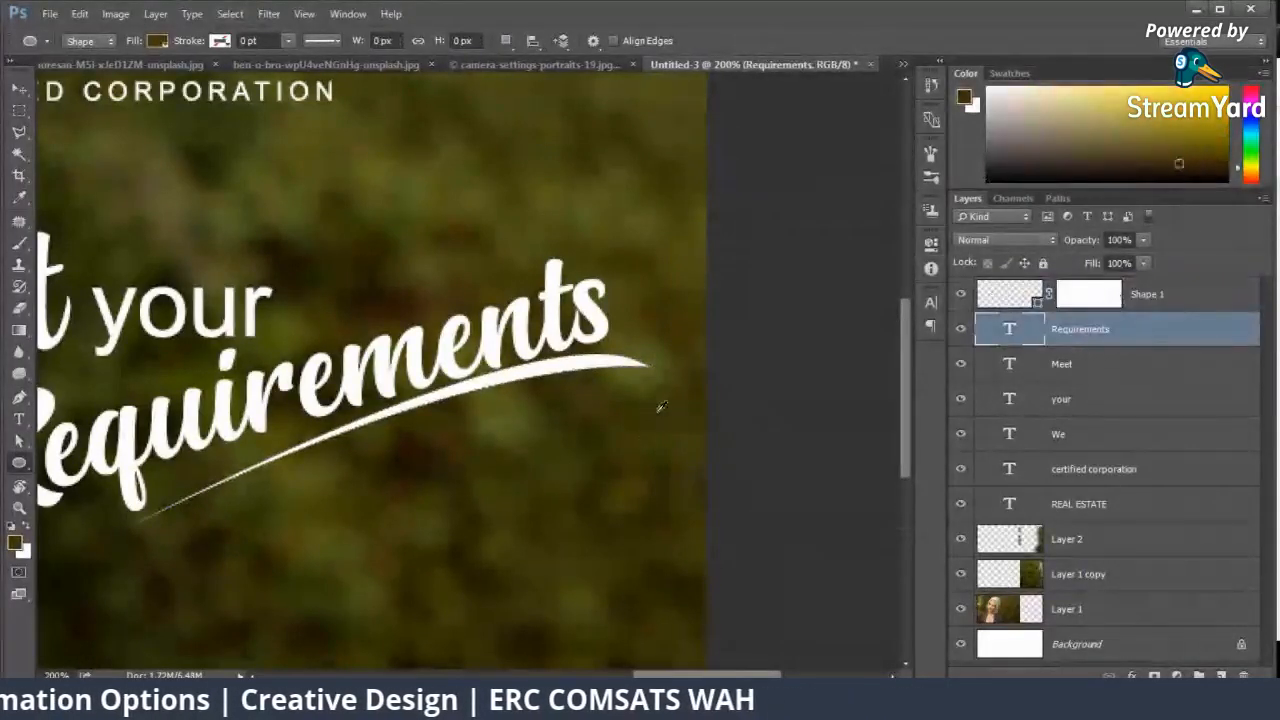
drag(638, 387, 663, 412)
key(v)
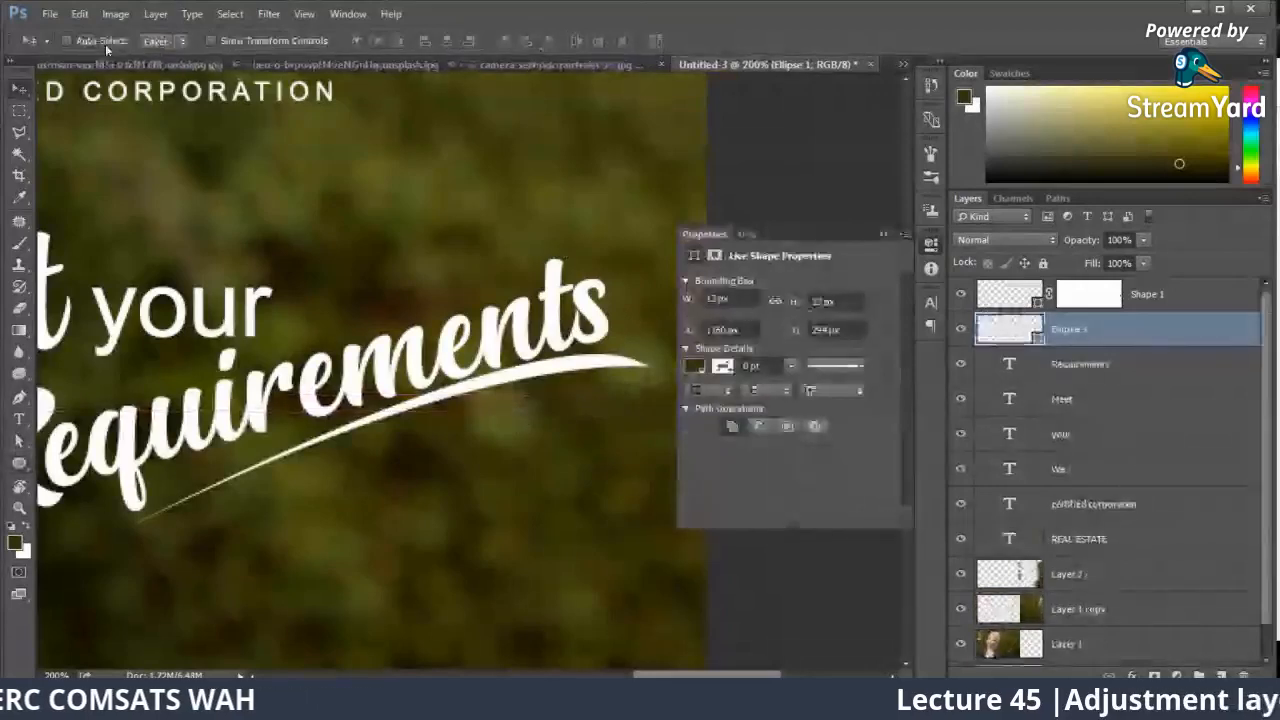
Step: Fill the small circle with white and nudge it slightly up and left beneath the swoosh's right tip
click(19, 463)
click(165, 41)
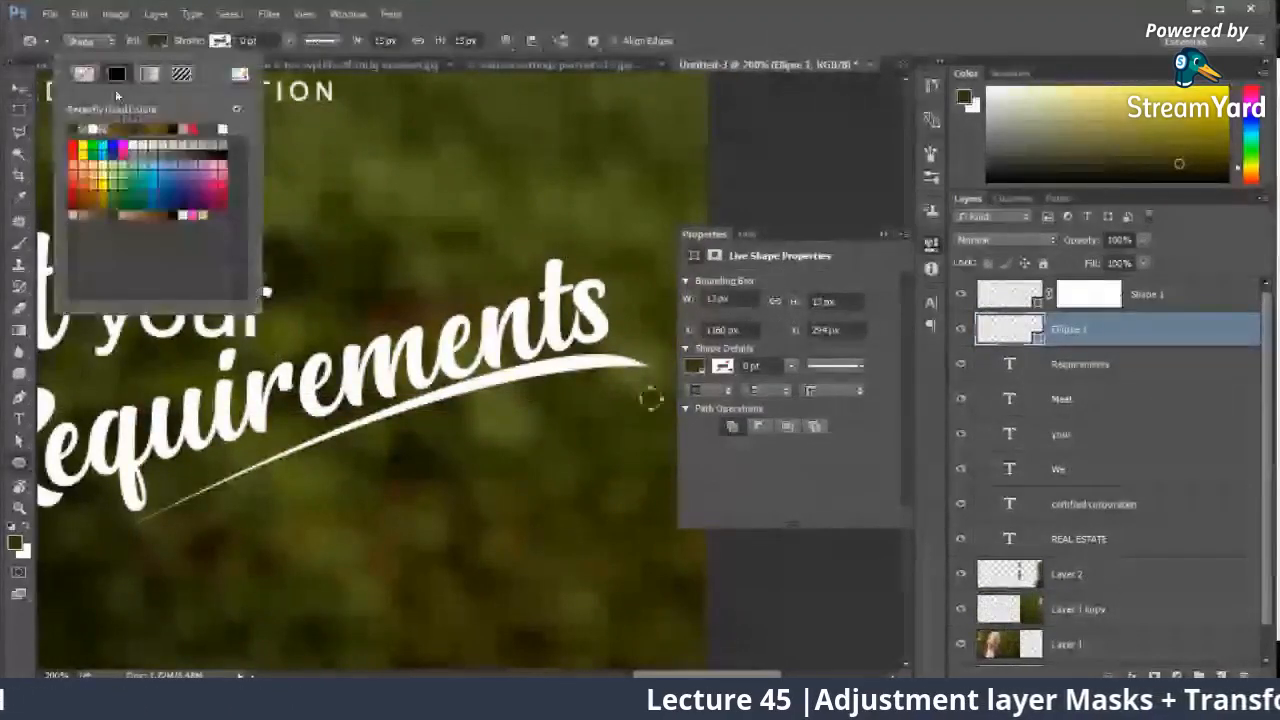
click(120, 146)
click(19, 88)
click(907, 227)
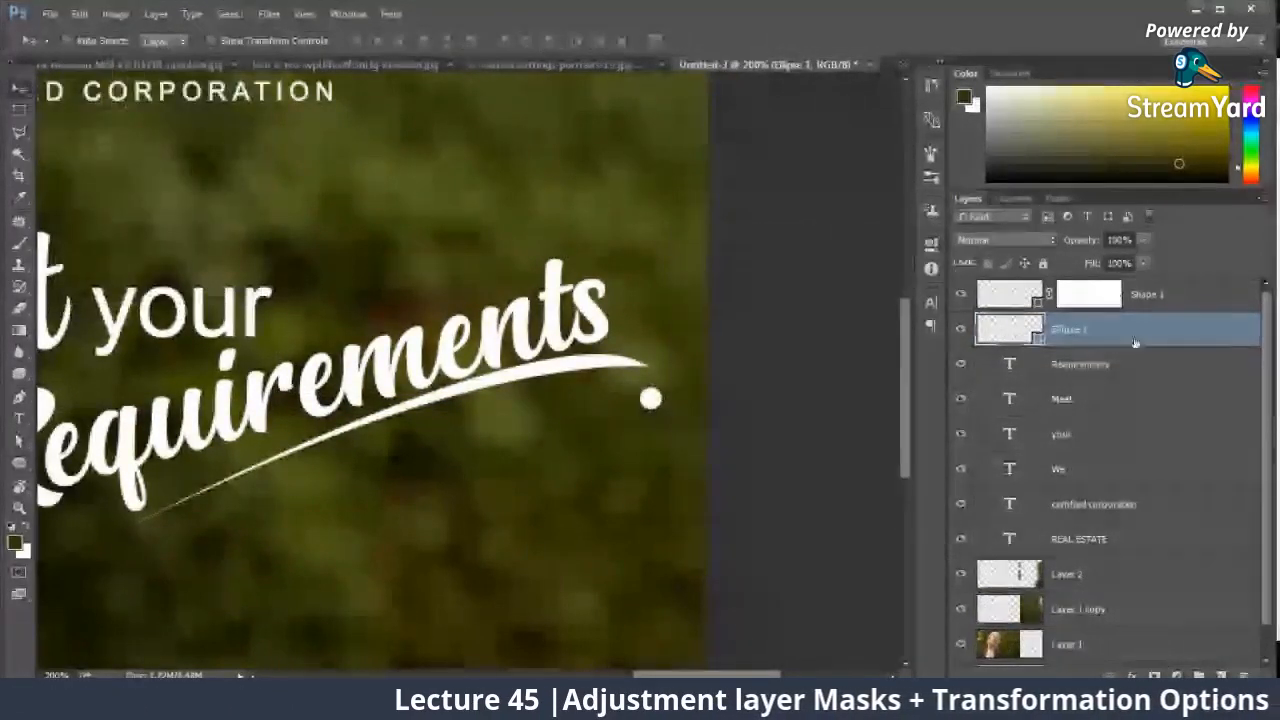
drag(665, 400, 643, 386)
key(ctrl+0)
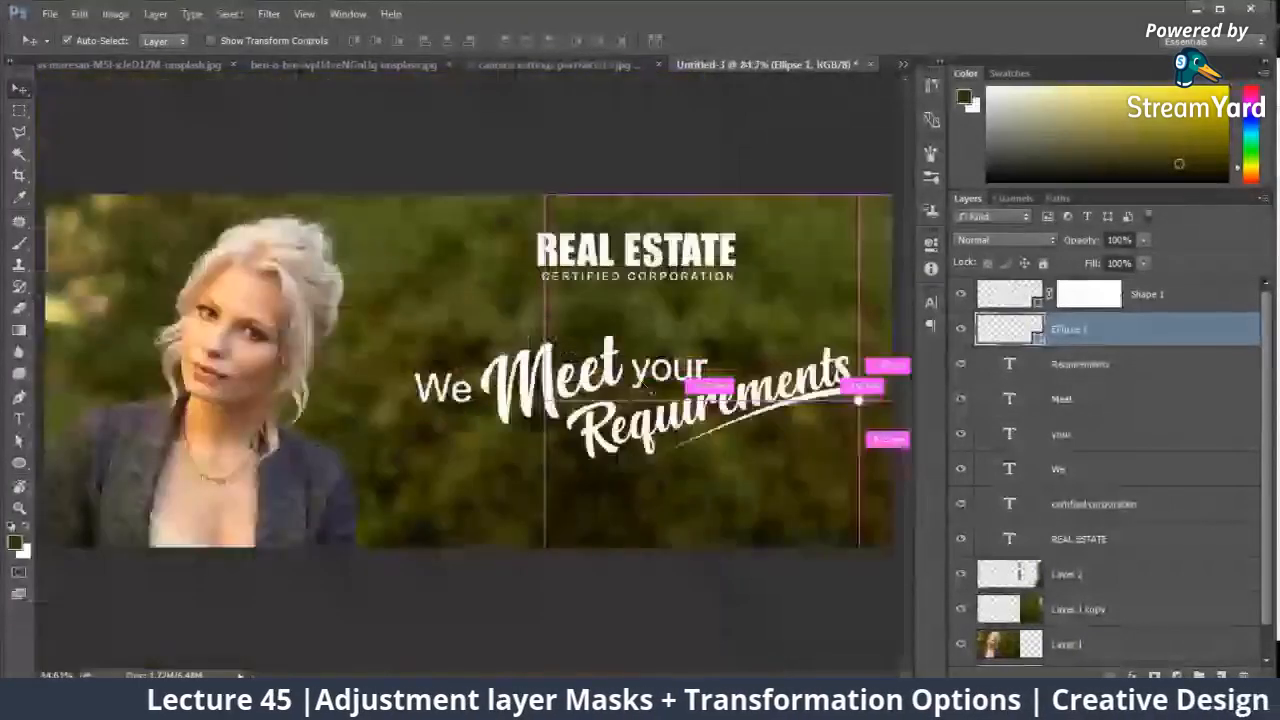
Step: Draw a triangle with the Pen tool above the "We" layer, covering the banner's lower right from the top-right corner to the portrait's jacket
click(1058, 468)
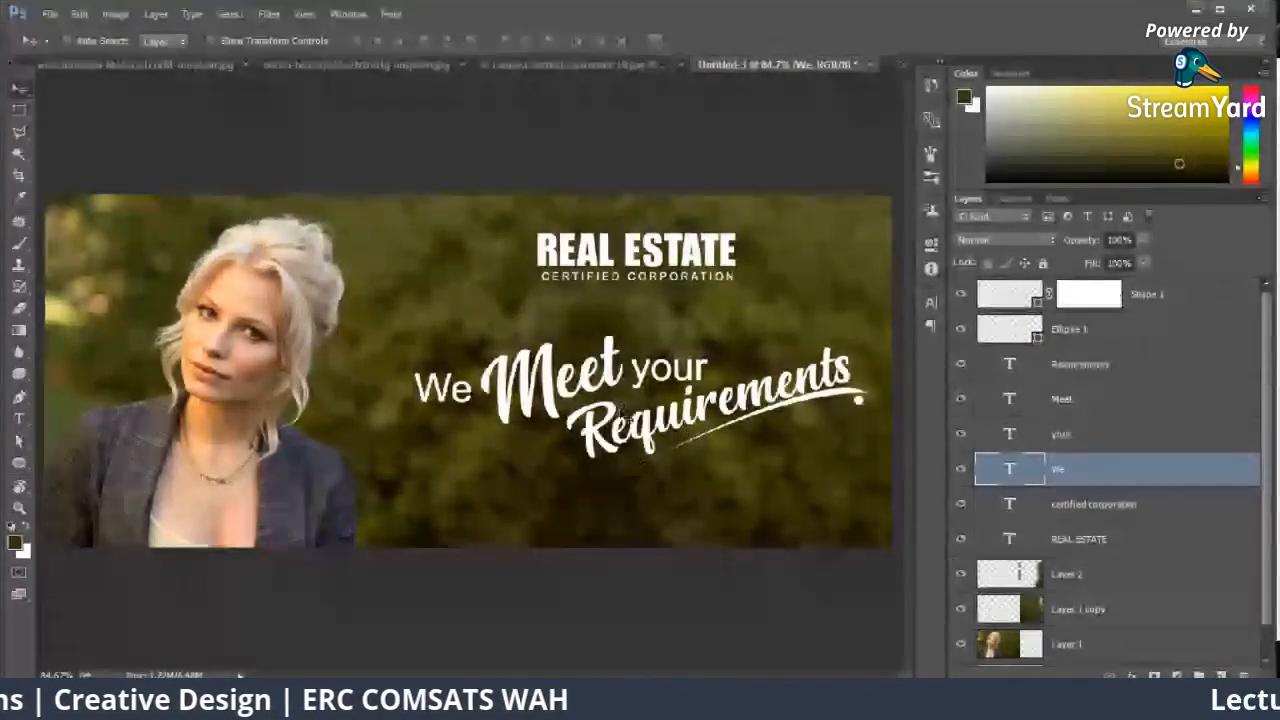
click(18, 396)
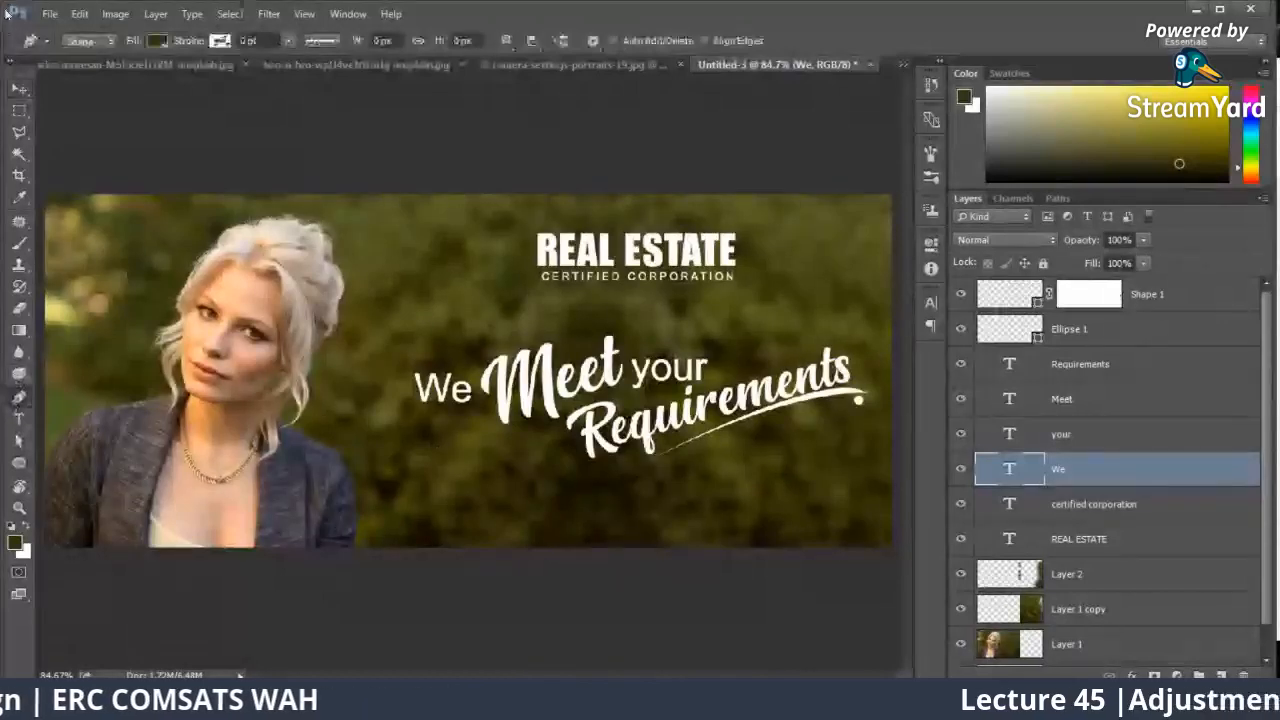
click(894, 177)
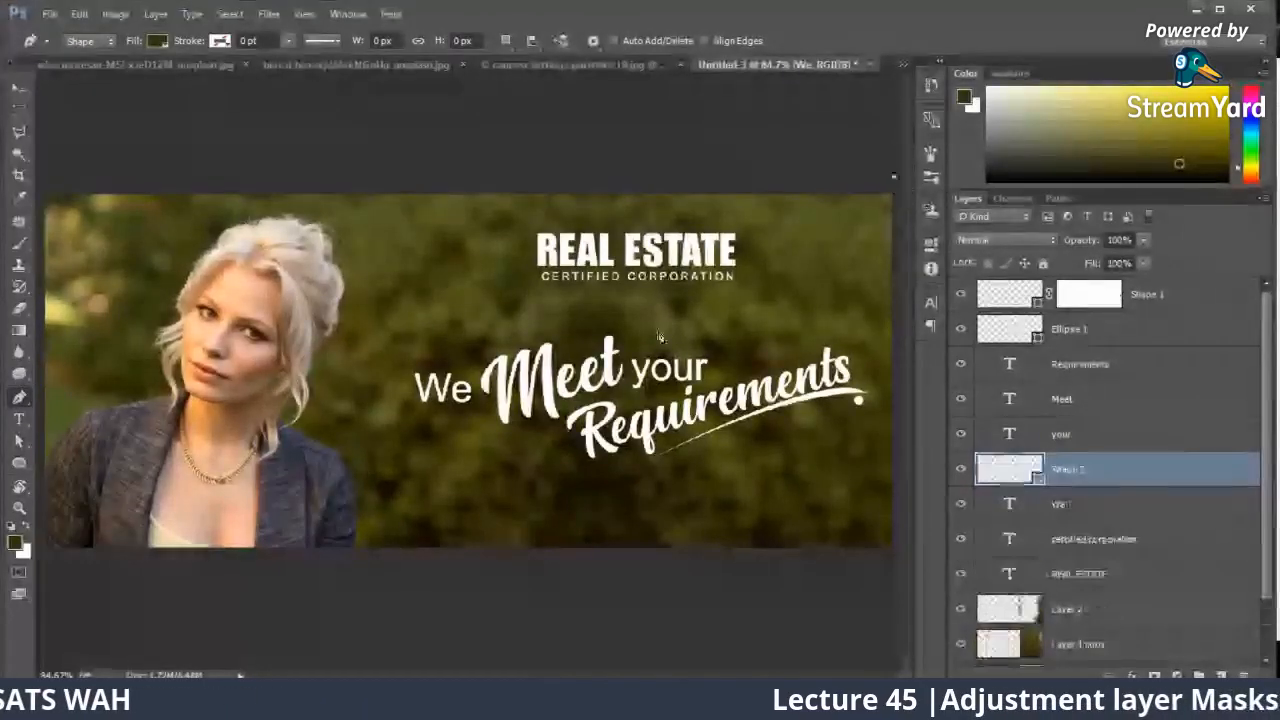
click(326, 583)
click(897, 565)
click(894, 177)
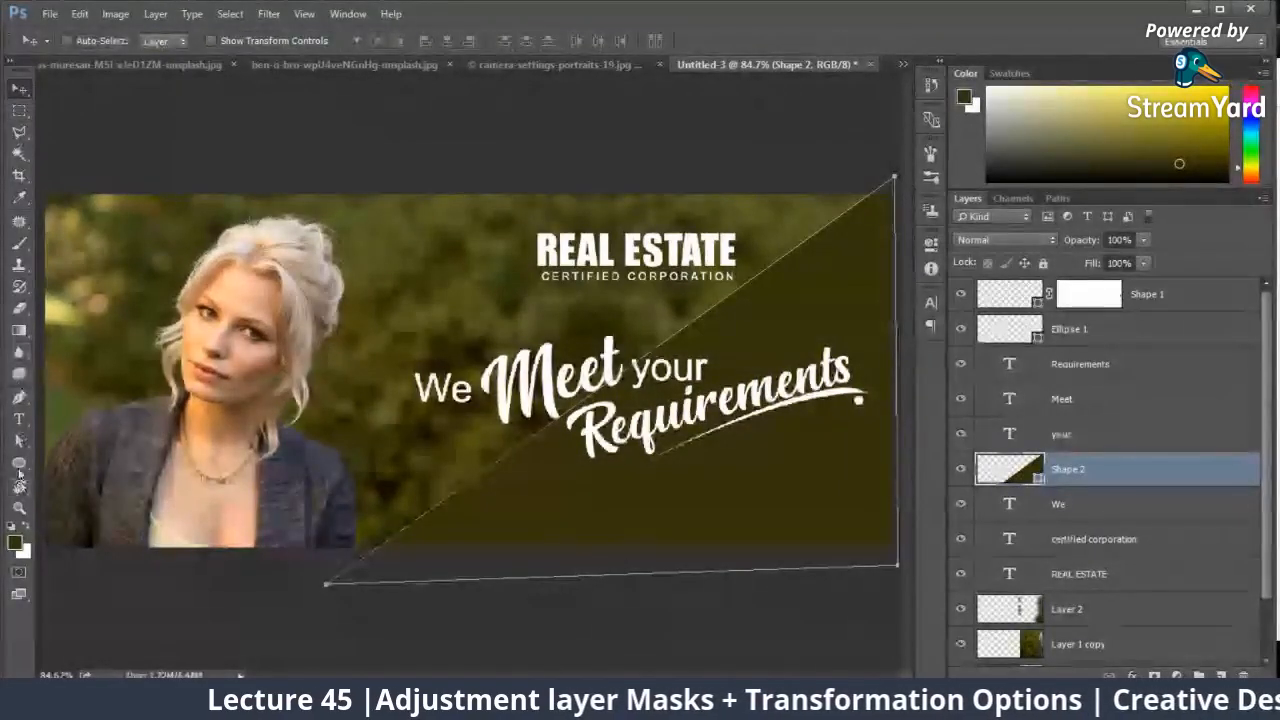
Step: Fill the large triangle with yellow #ffcc00
click(18, 462)
click(157, 41)
click(240, 72)
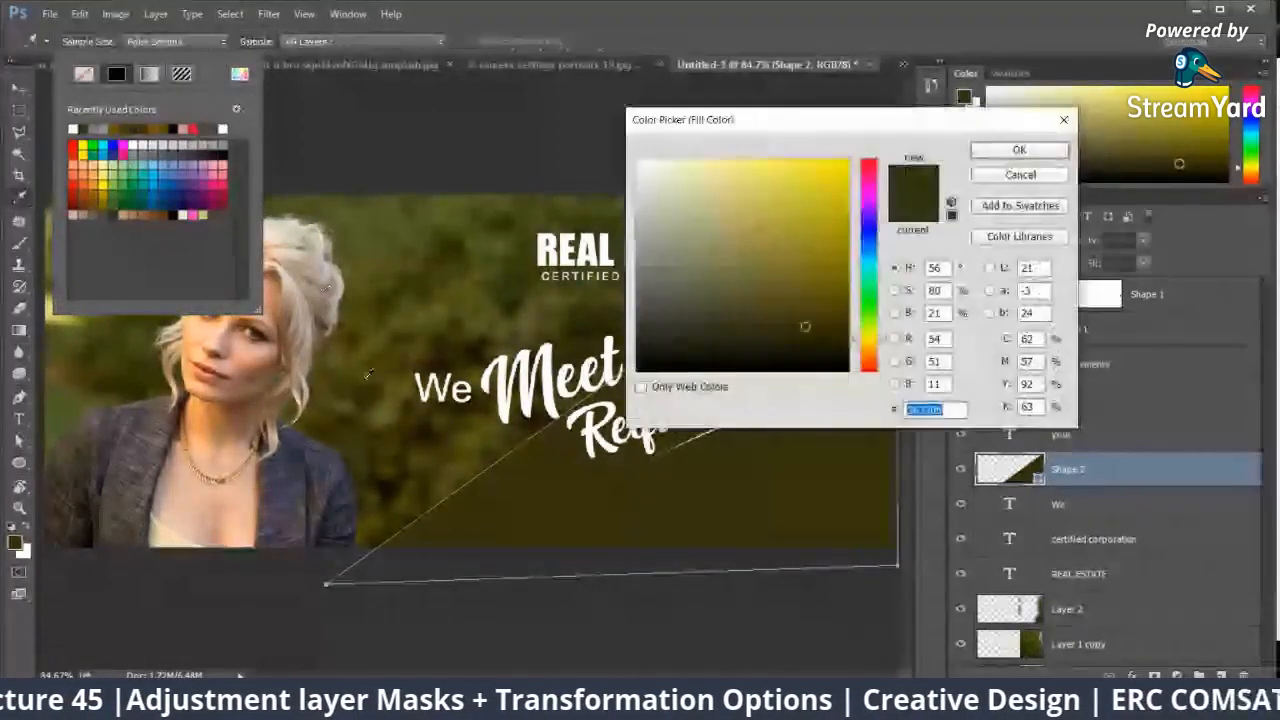
click(214, 354)
click(738, 161)
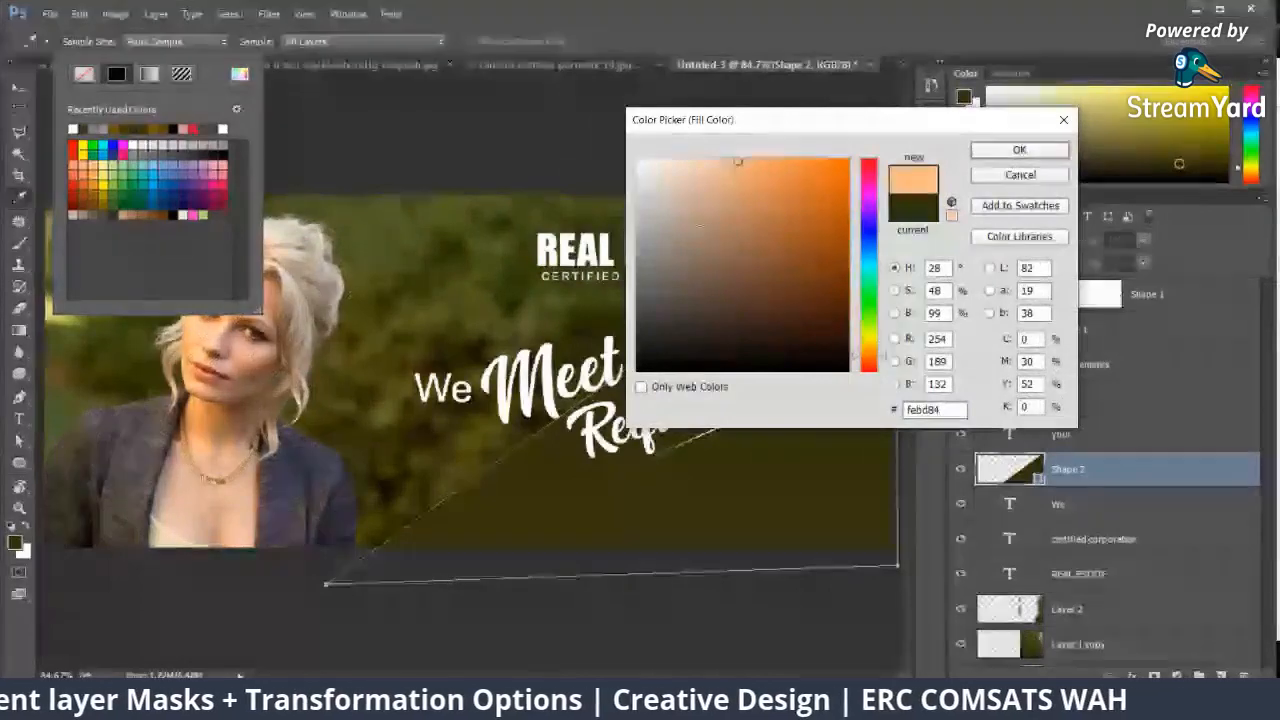
click(866, 340)
drag(866, 340, 868, 358)
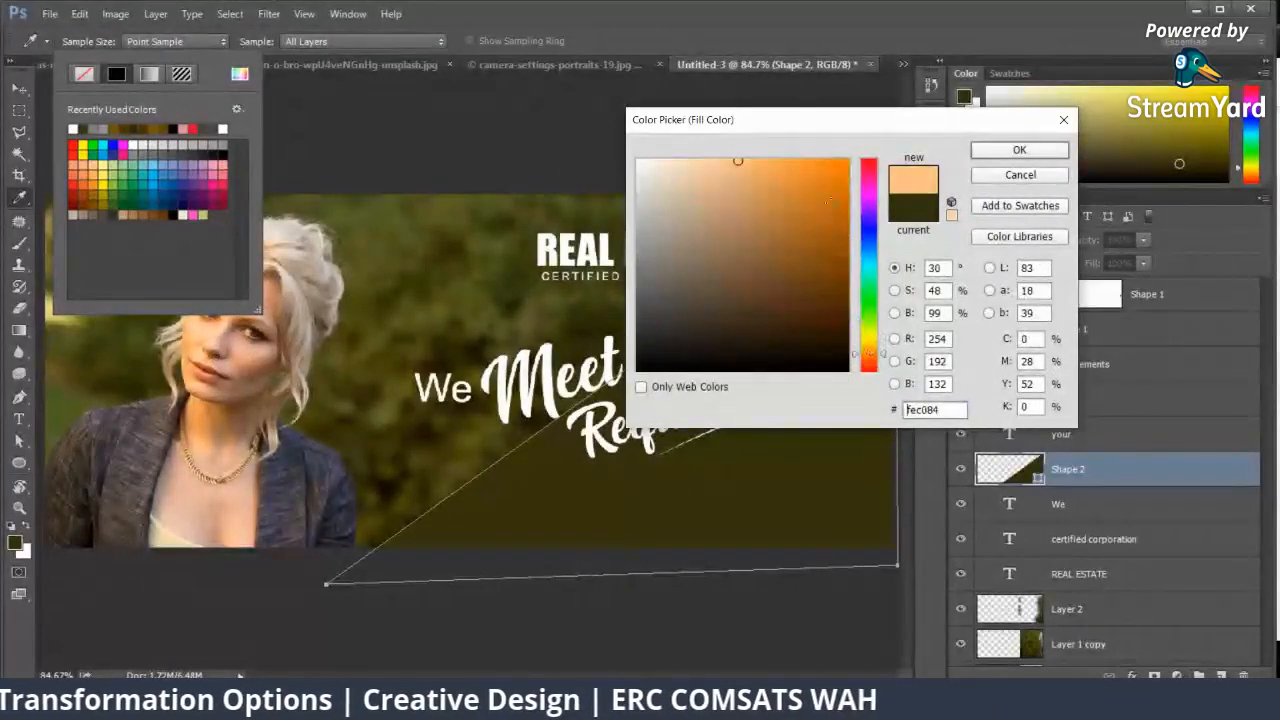
drag(828, 202, 849, 159)
click(866, 343)
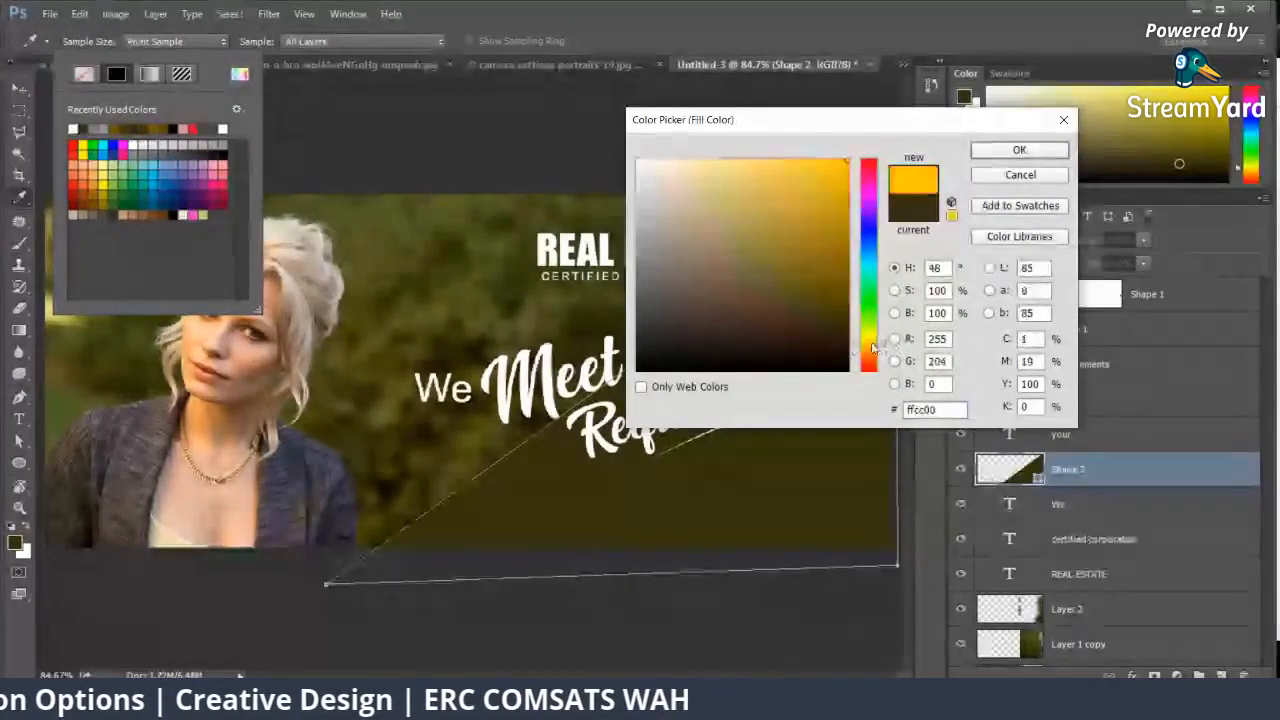
click(1015, 150)
key(Return)
key(v)
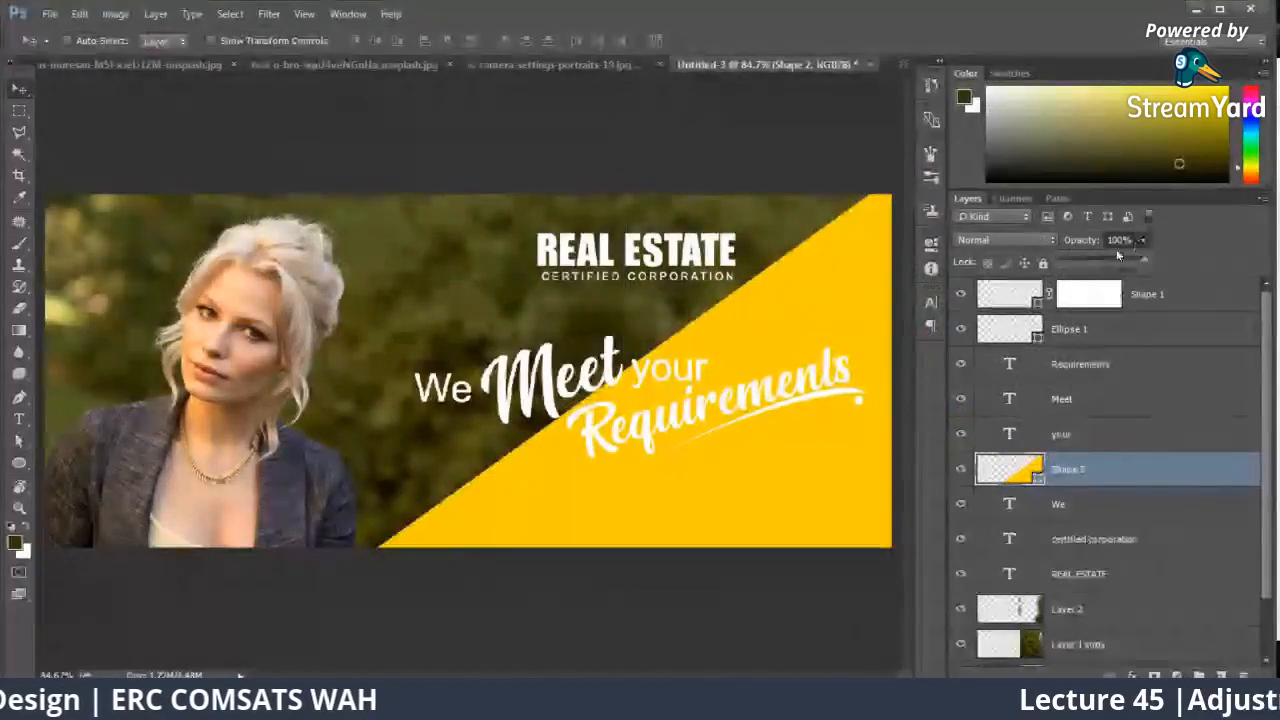
Step: Try the yellow triangle at 23% opacity in various blend modes down to Luminosity, and delete it
drag(1117, 254, 1081, 259)
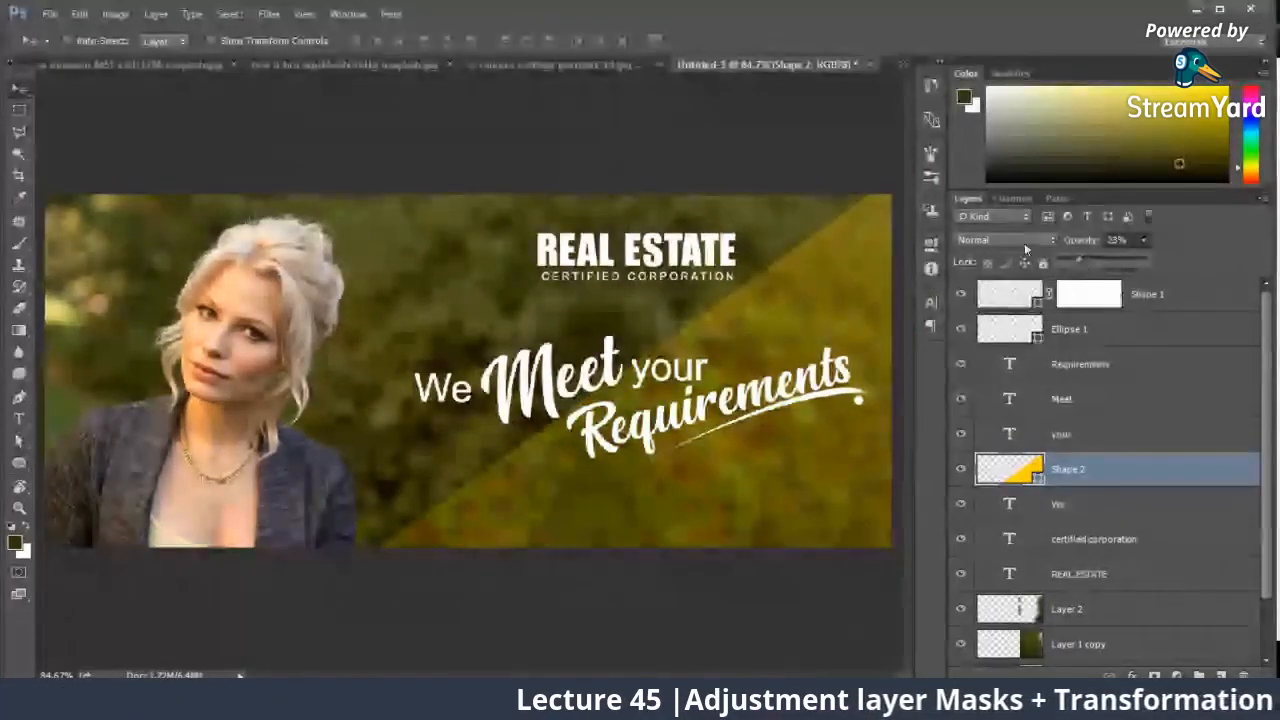
click(1024, 243)
click(1015, 269)
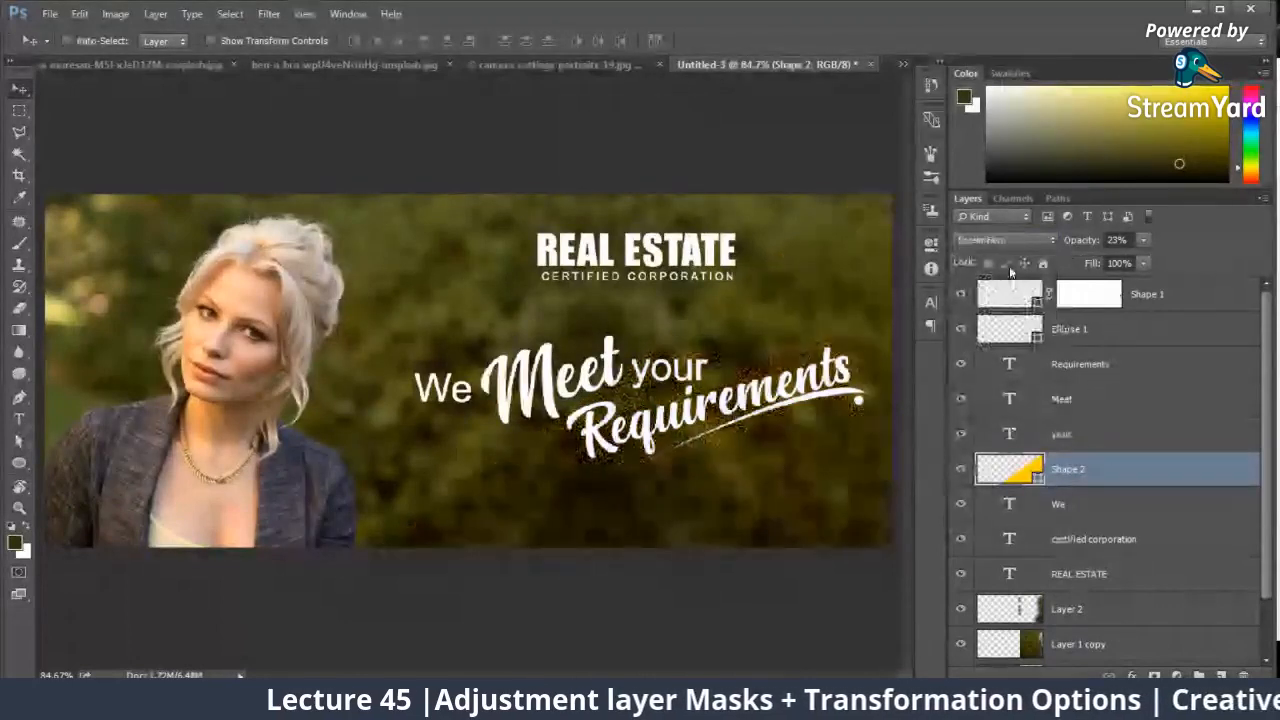
key(Down)
key(Down)
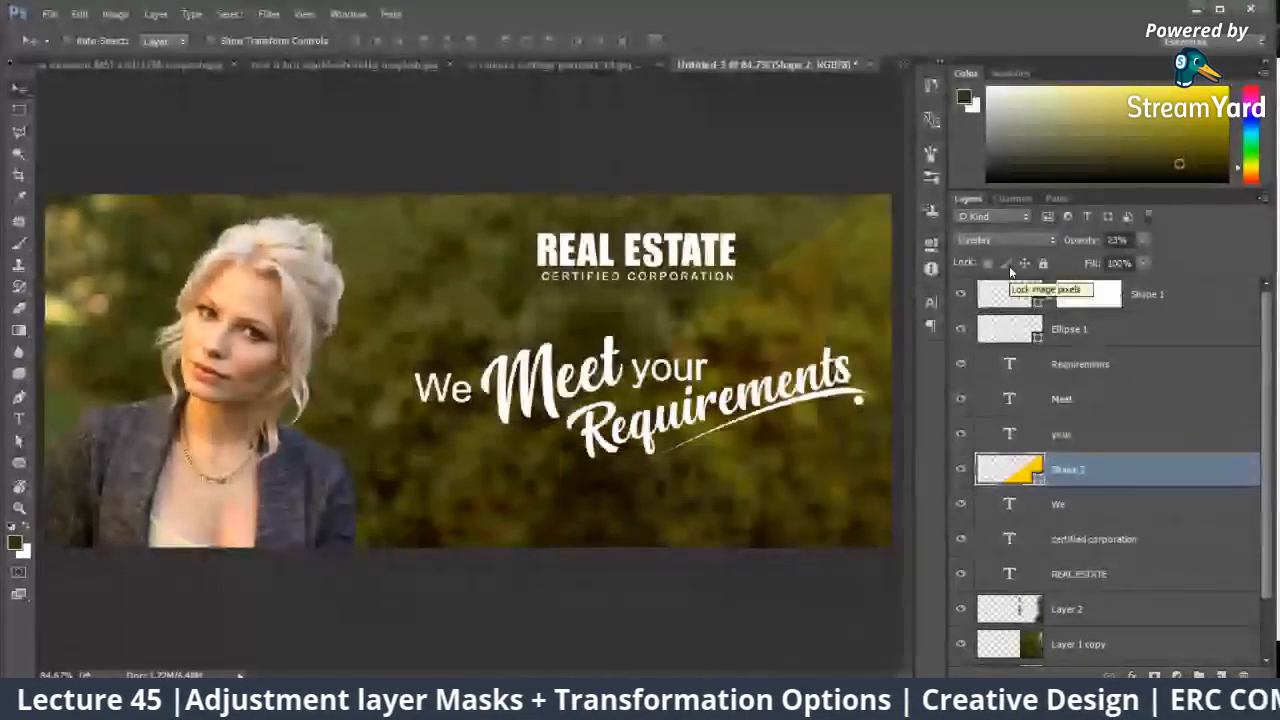
key(Down)
key(Down)
key(Down)
key(Down)
key(Down)
key(Down)
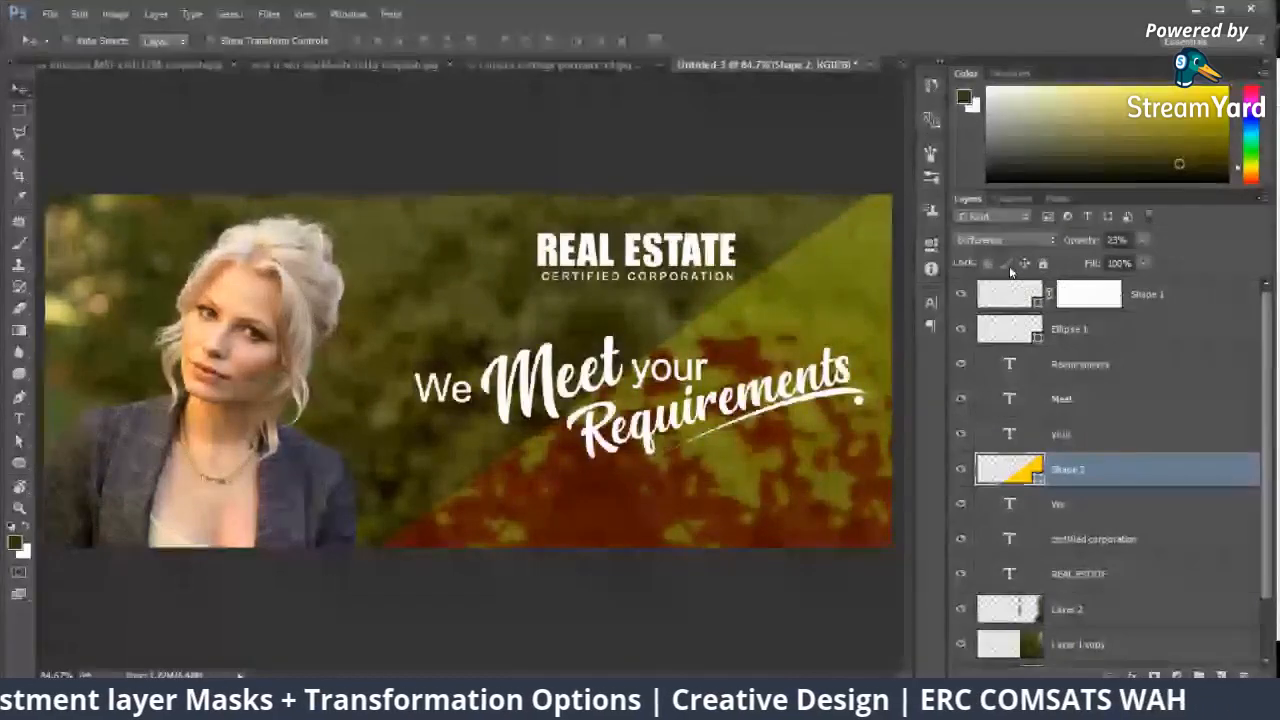
key(Down)
key(Down)
key(Down)
key(Down)
key(Down)
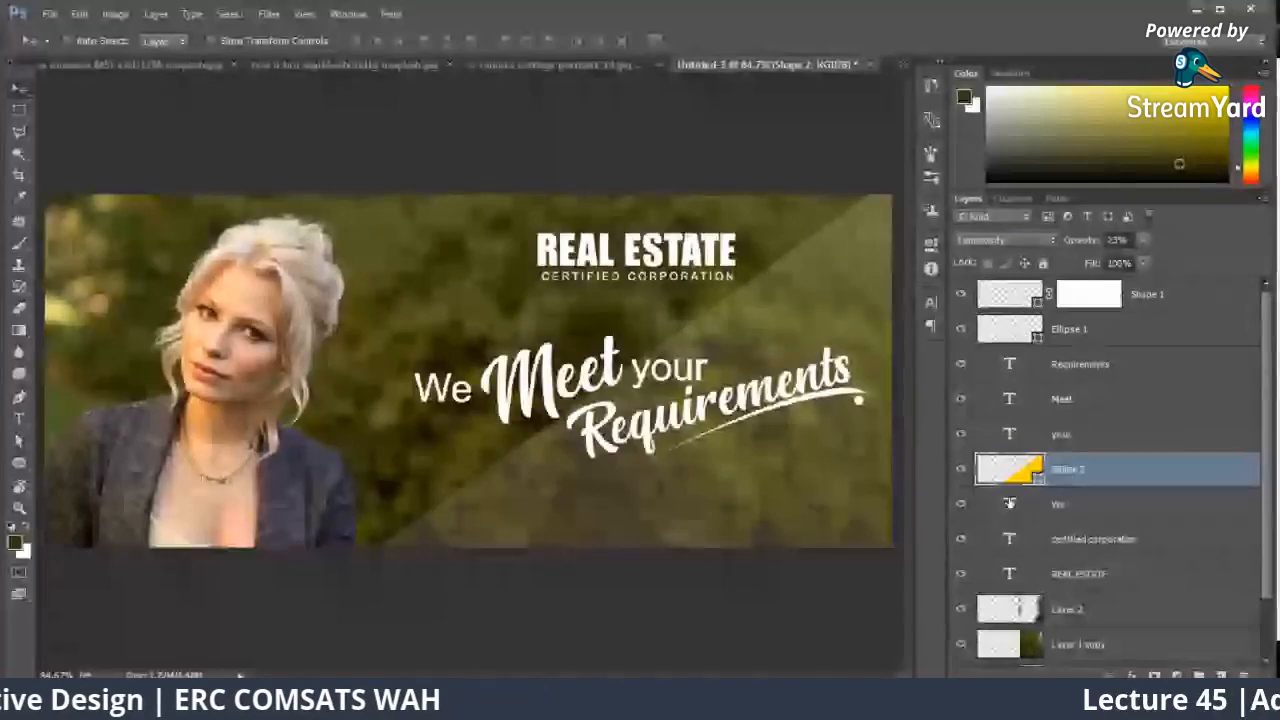
key(Delete)
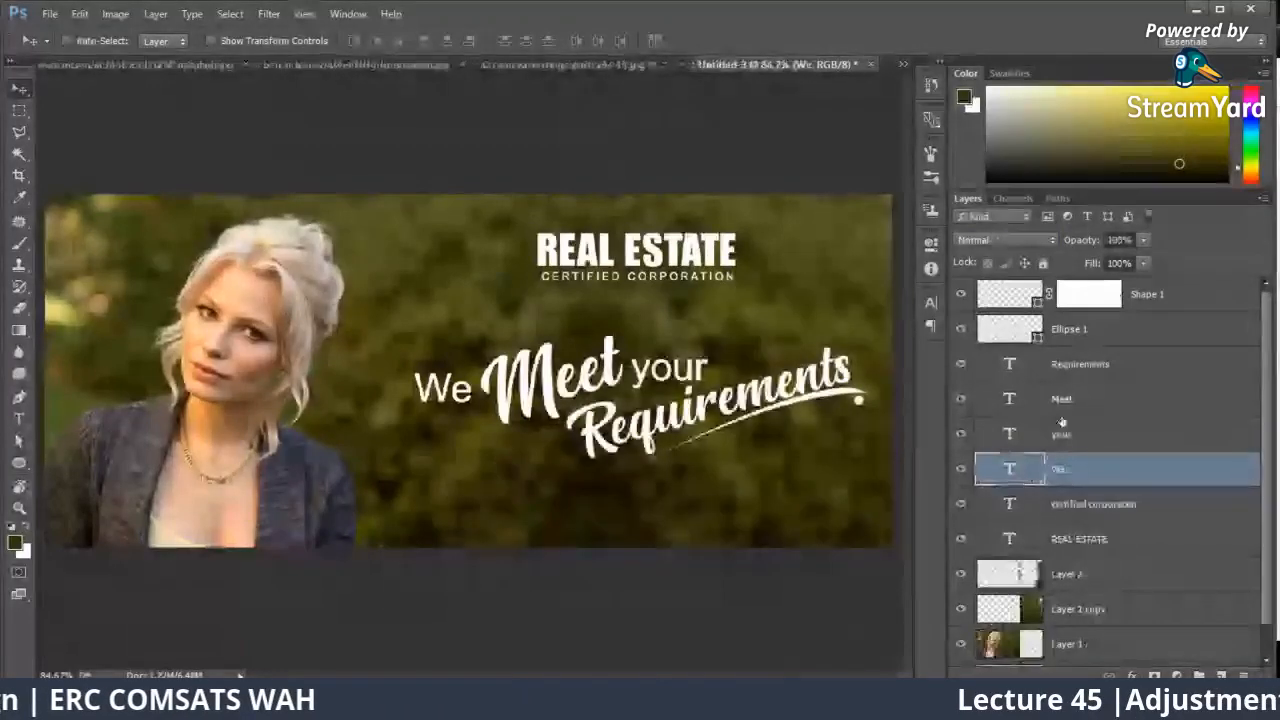
click(1163, 292)
click(1080, 572)
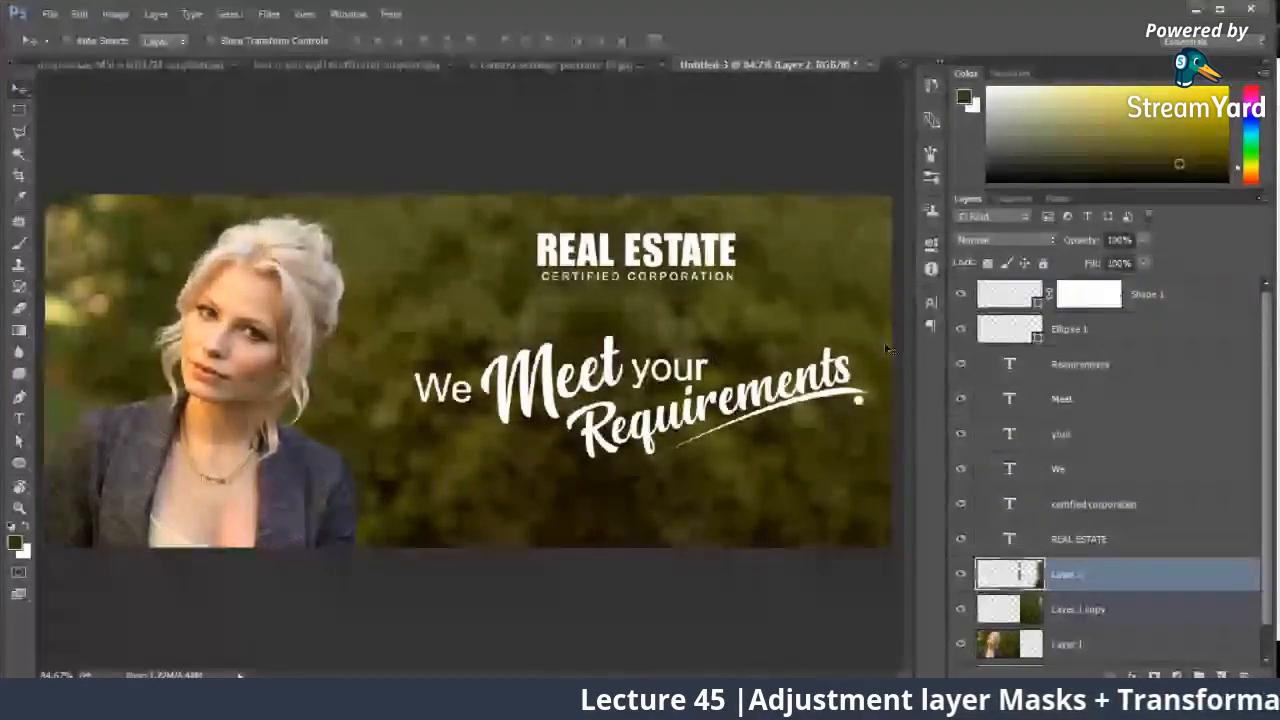
click(1176, 676)
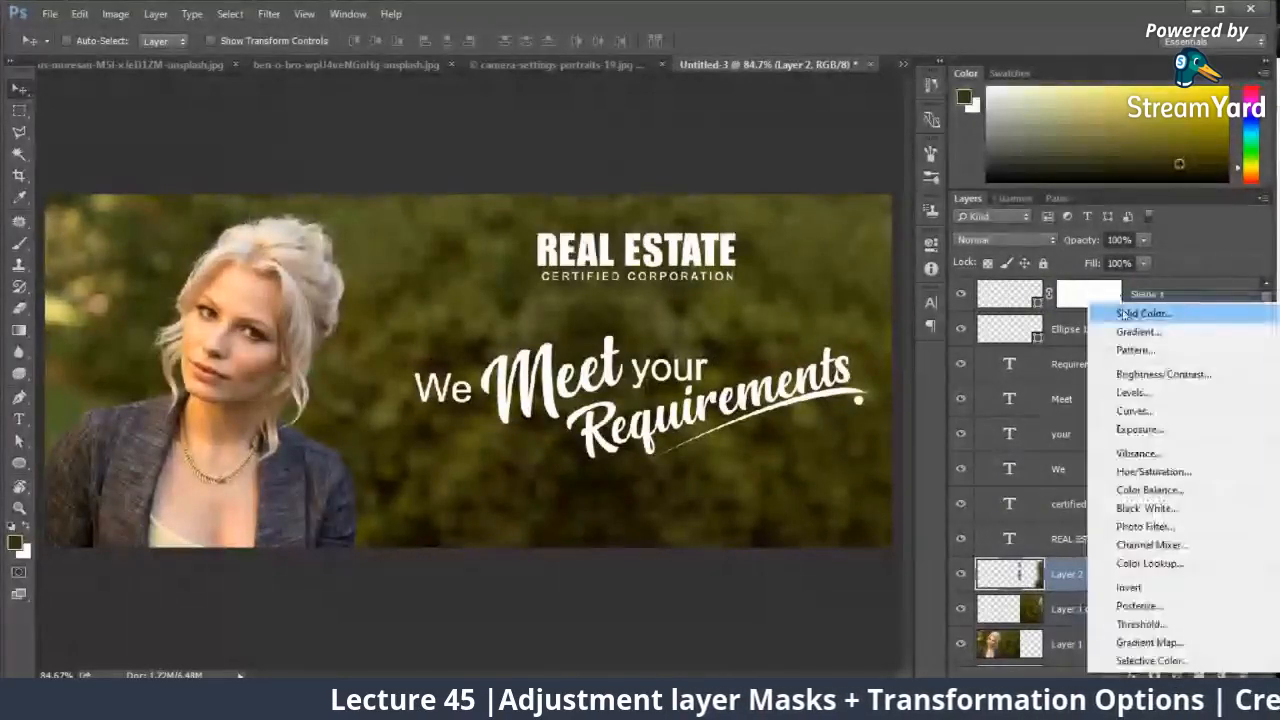
click(1119, 311)
click(1001, 172)
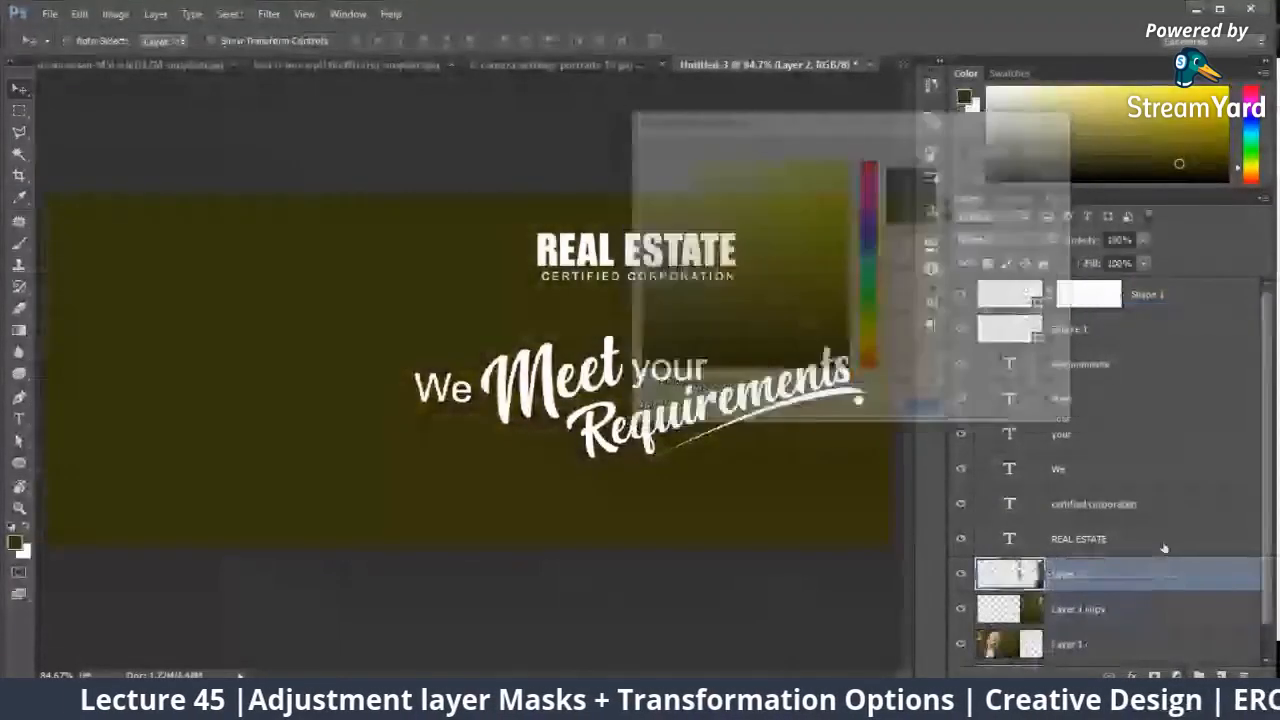
Step: Add a linear gradient fill layer above Layer 2, fading from orange-brown #a4550c to transparent at a 180° angle
click(1176, 676)
click(1138, 329)
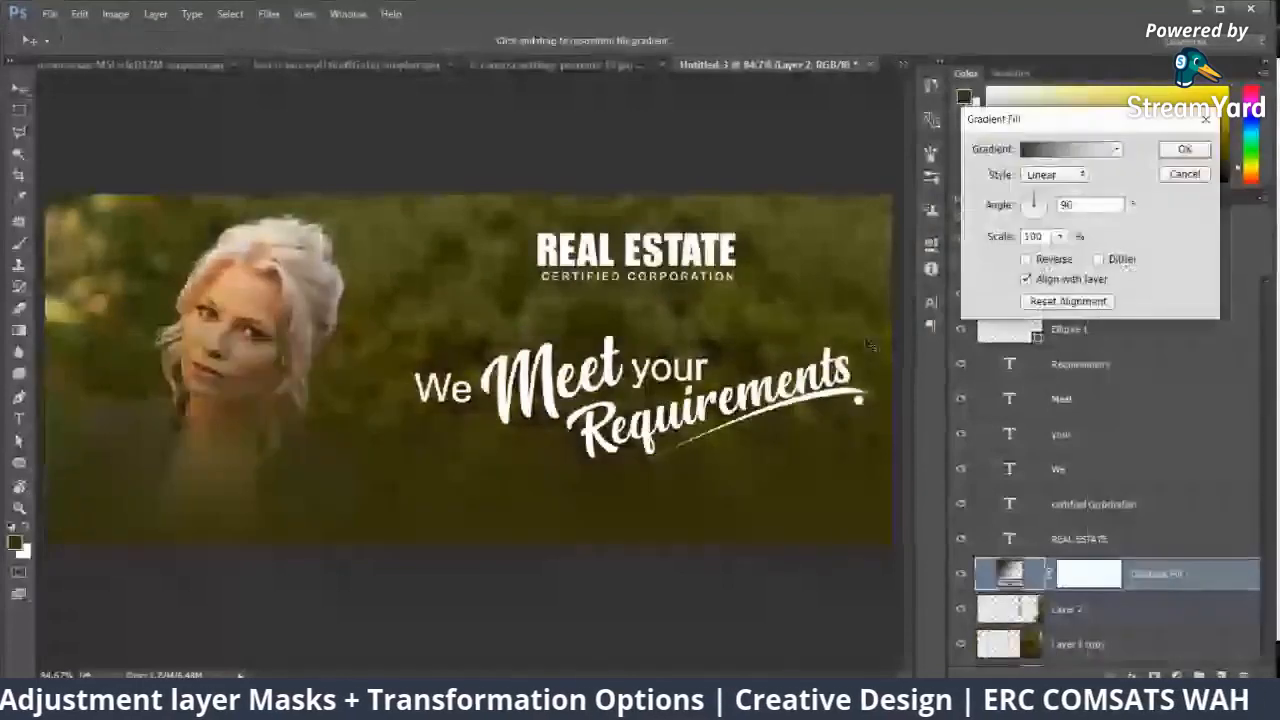
click(1063, 153)
double_click(855, 487)
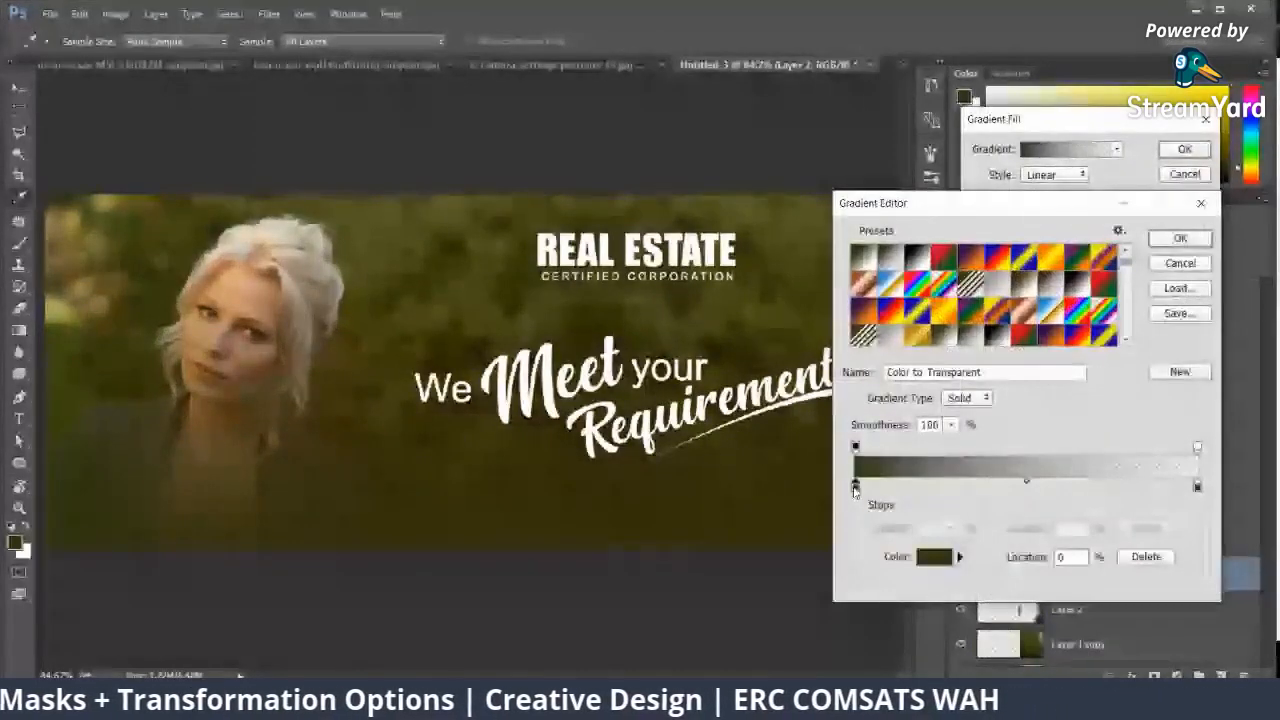
click(229, 287)
click(835, 243)
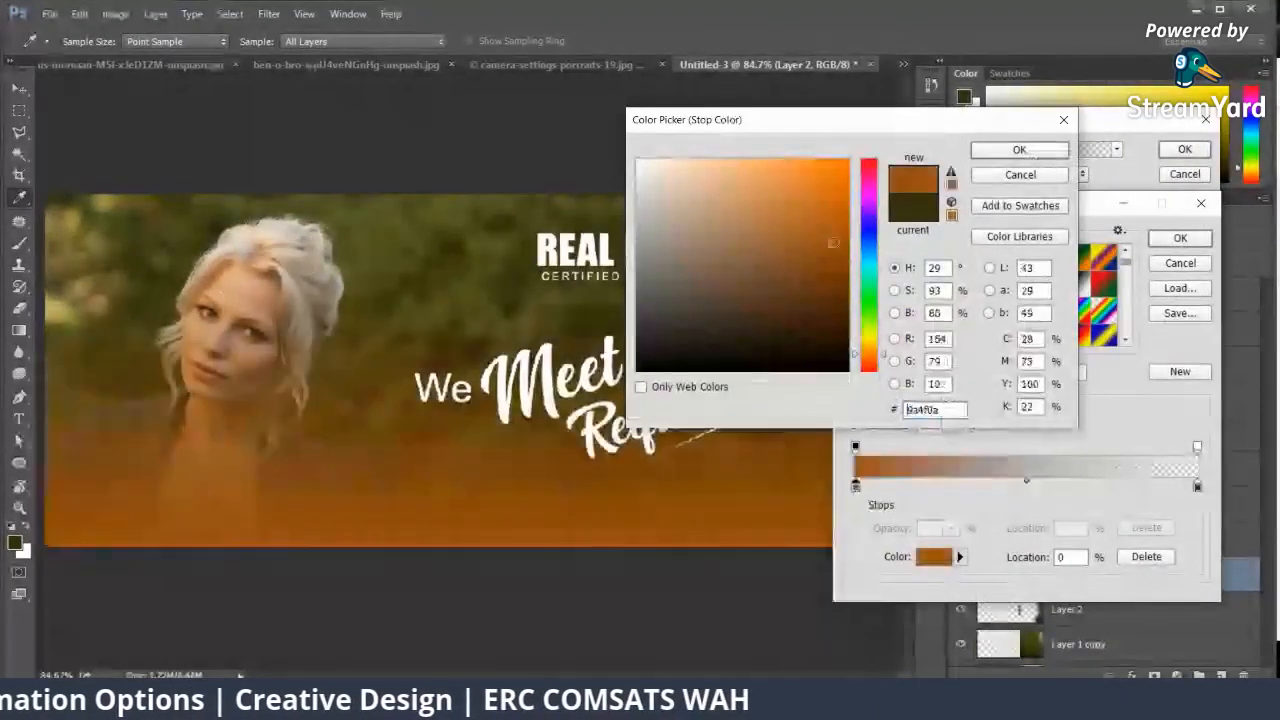
click(749, 200)
click(832, 234)
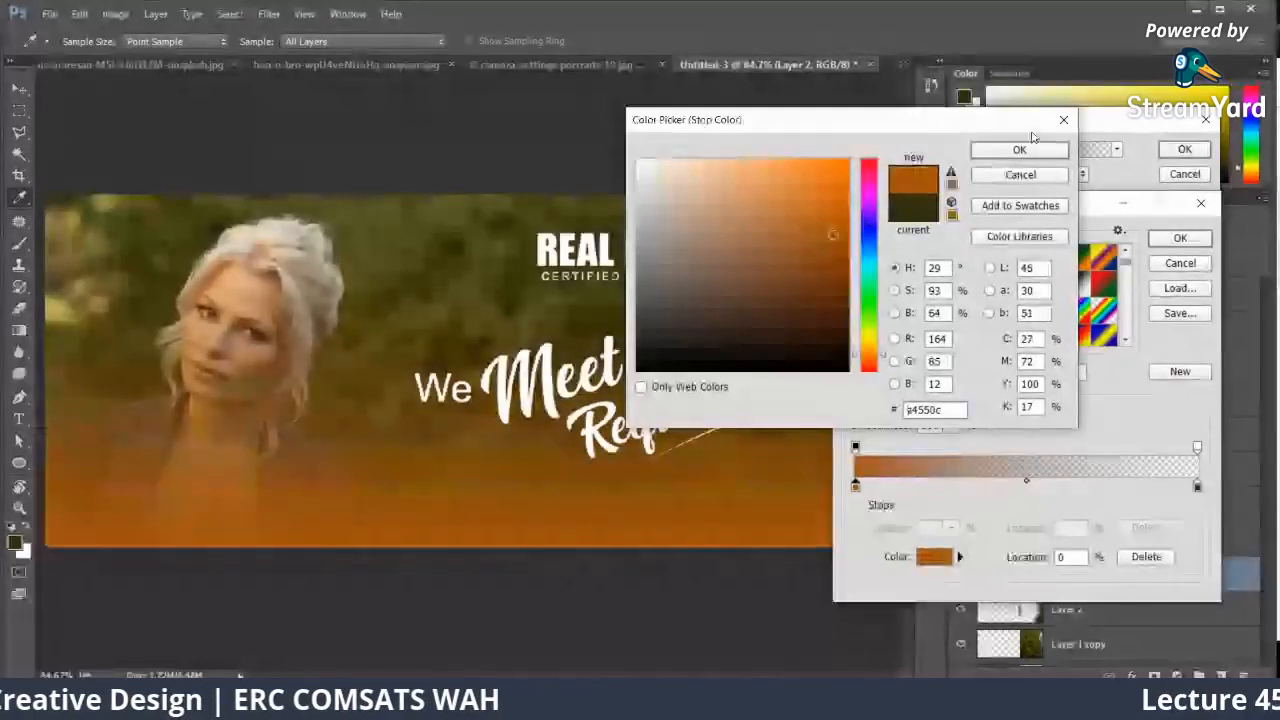
click(1019, 150)
click(1180, 238)
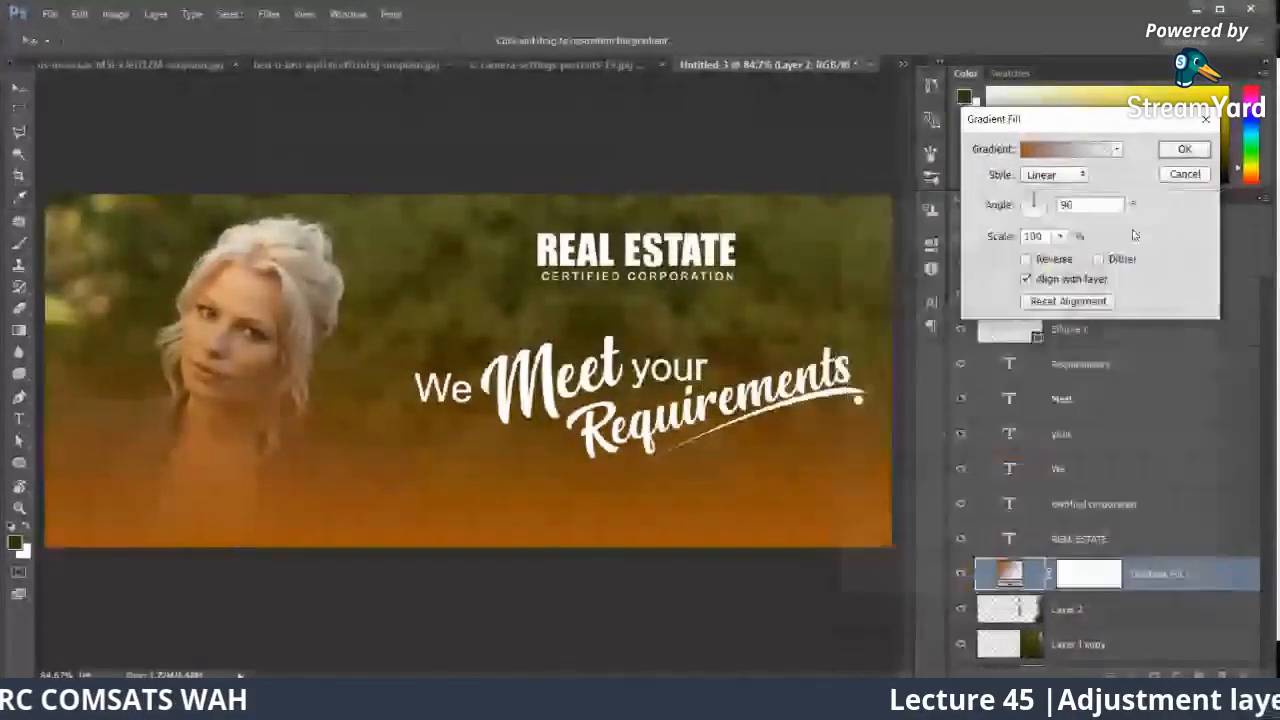
click(1020, 208)
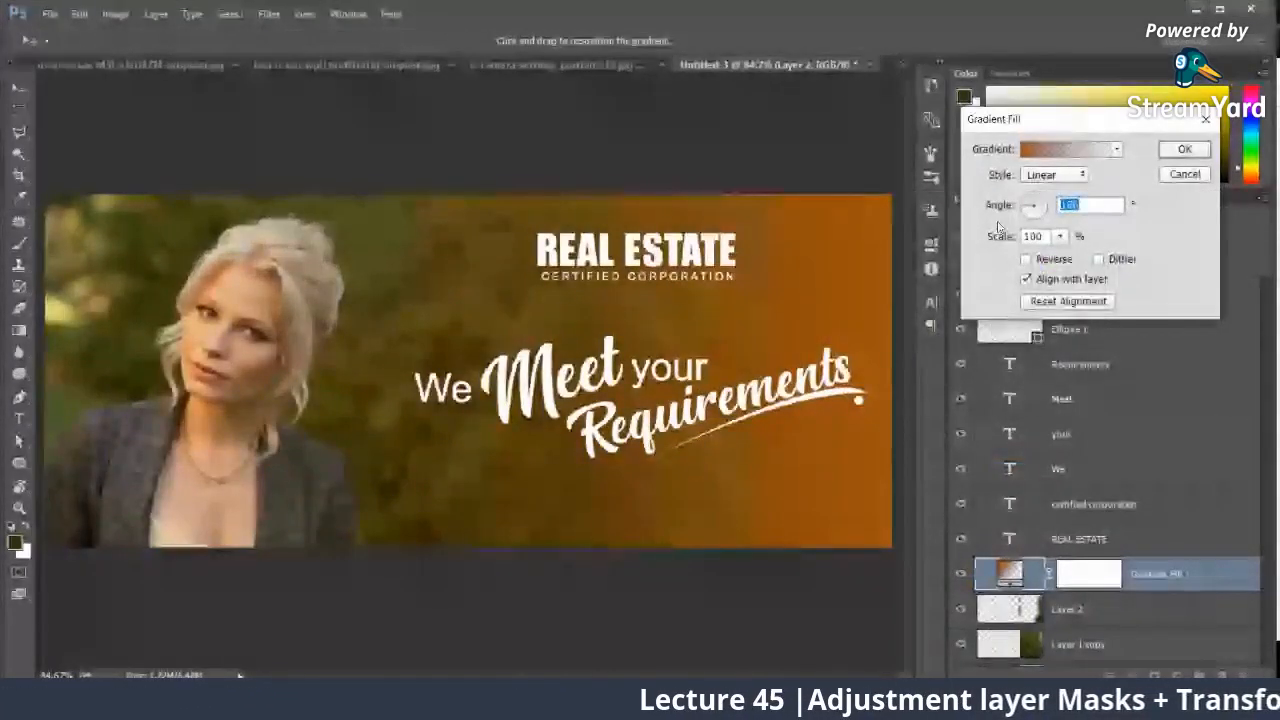
click(1184, 148)
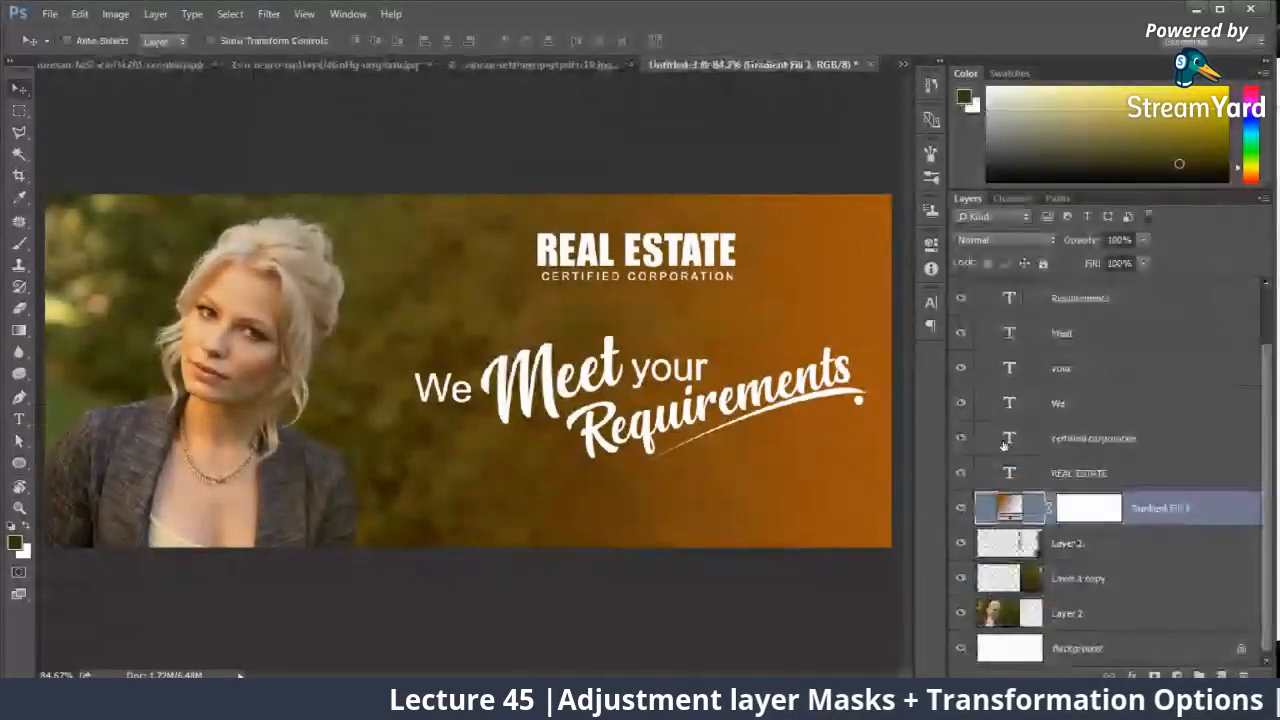
Step: Set the orange gradient fill layer to the Color Dodge blend mode at 64% opacity
key(Down)
key(Down)
key(Down)
key(Down)
key(Down)
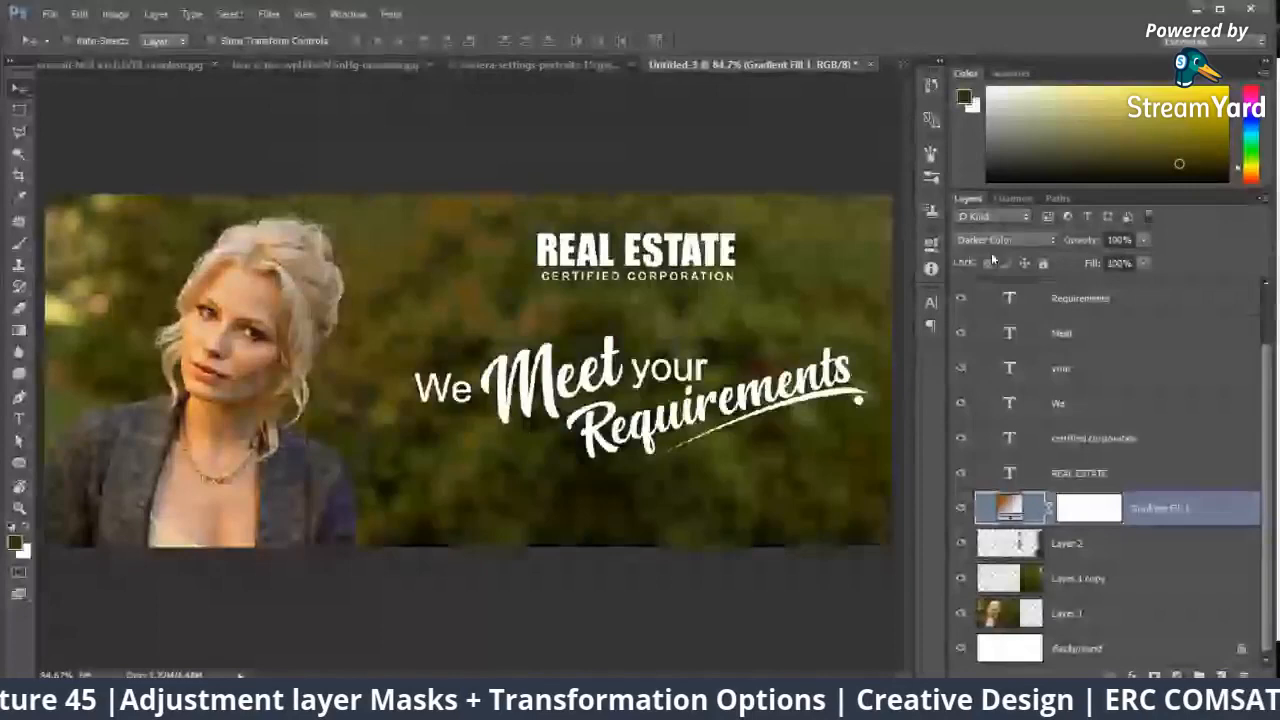
key(Down)
key(Down)
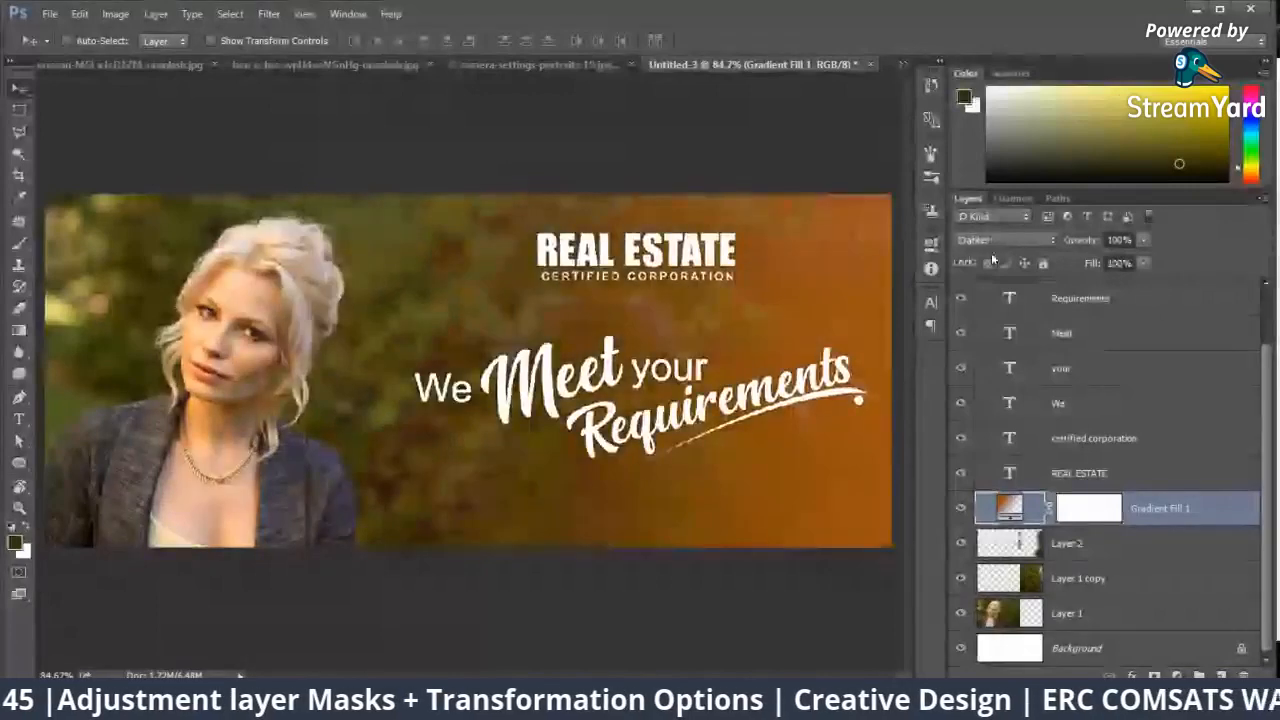
key(Down)
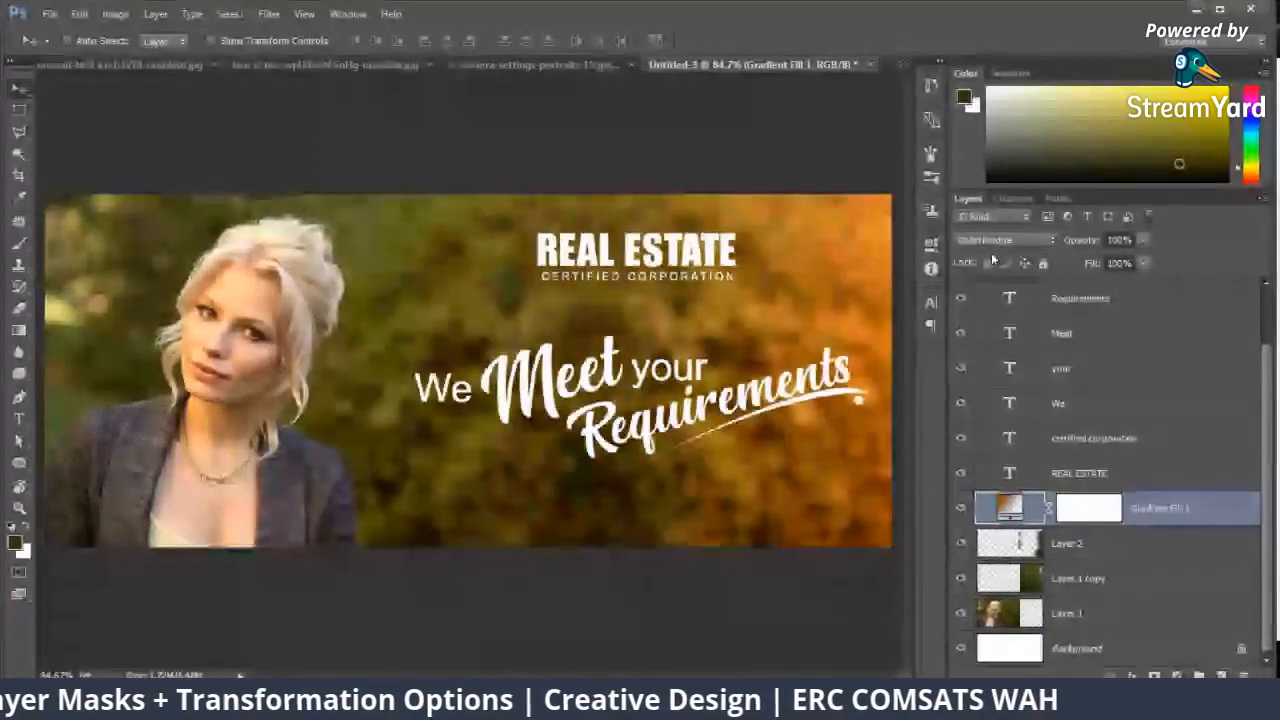
click(1143, 240)
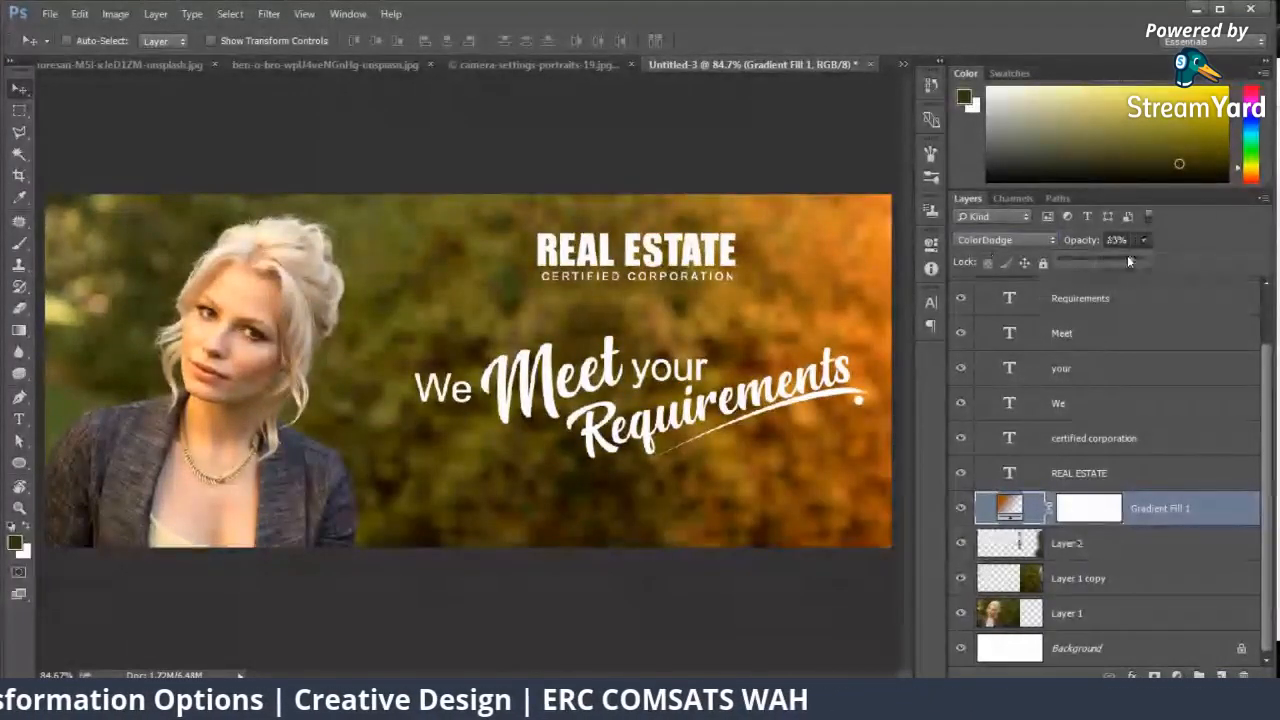
drag(1127, 258, 1110, 262)
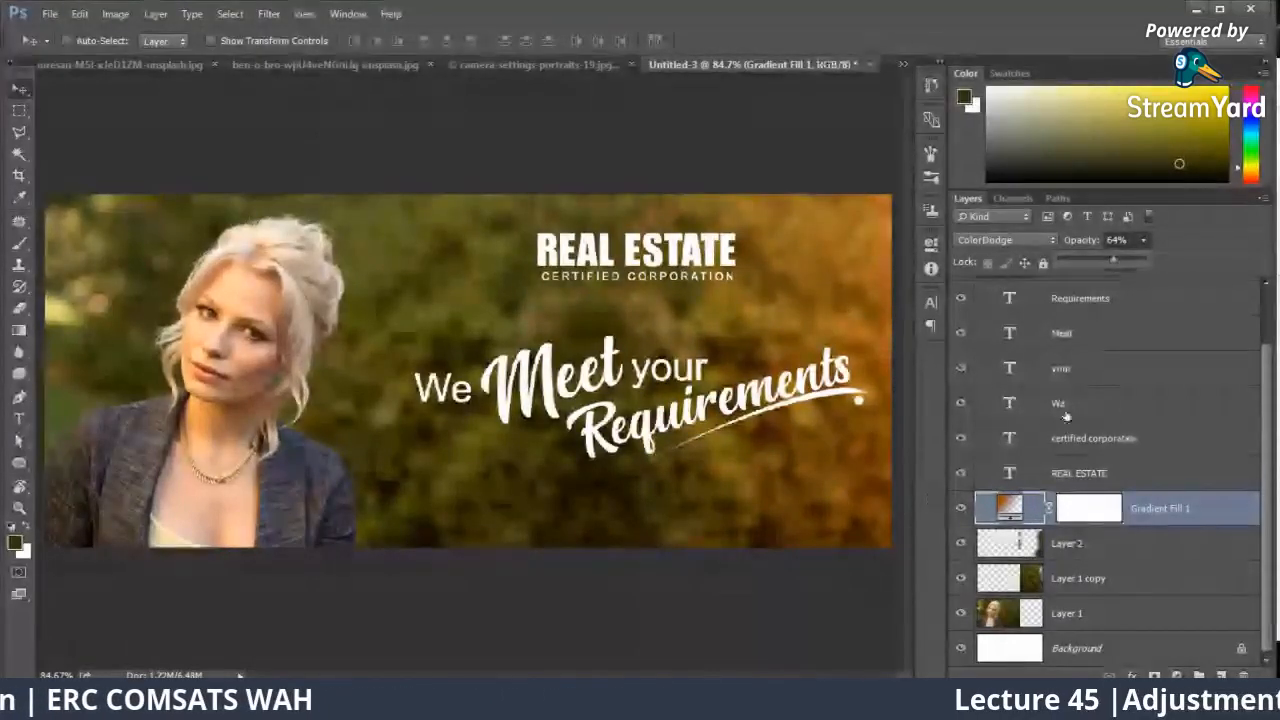
Step: Hide Layer 2, Layer 1 copy and Layer 1, and group these three background layers together
scroll(1080, 440, up, 2)
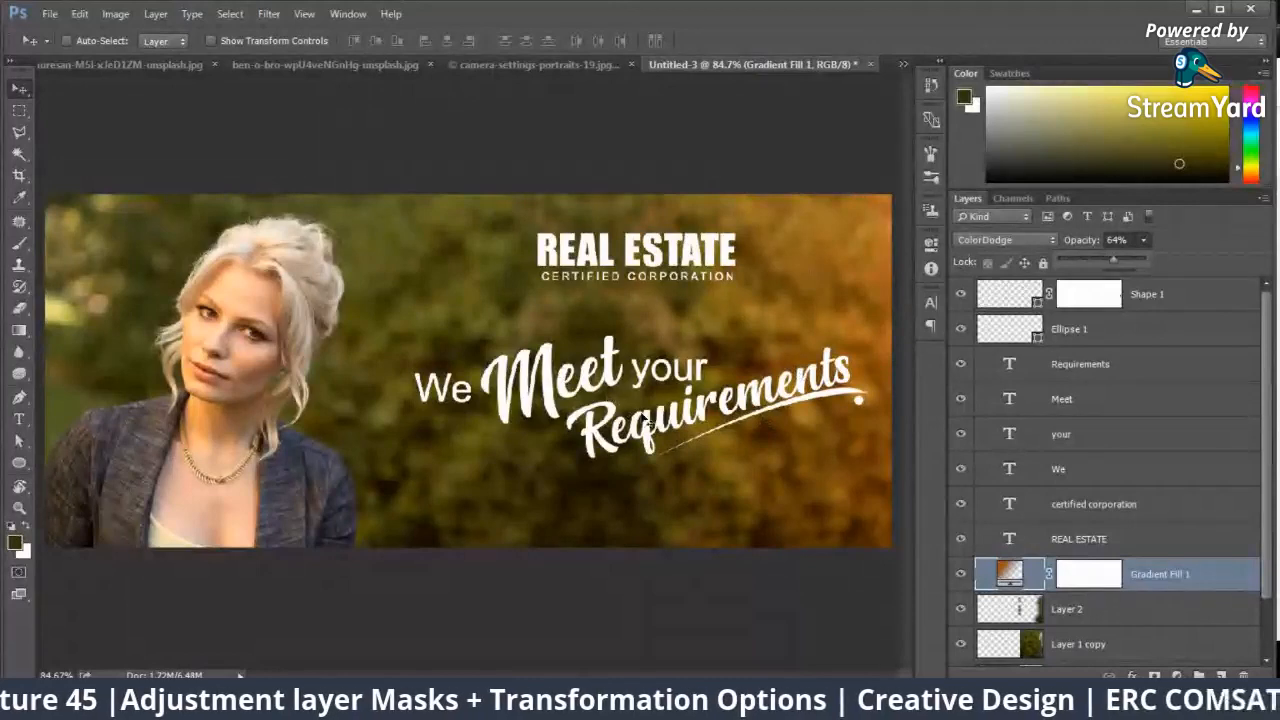
right_click(848, 389)
click(900, 400)
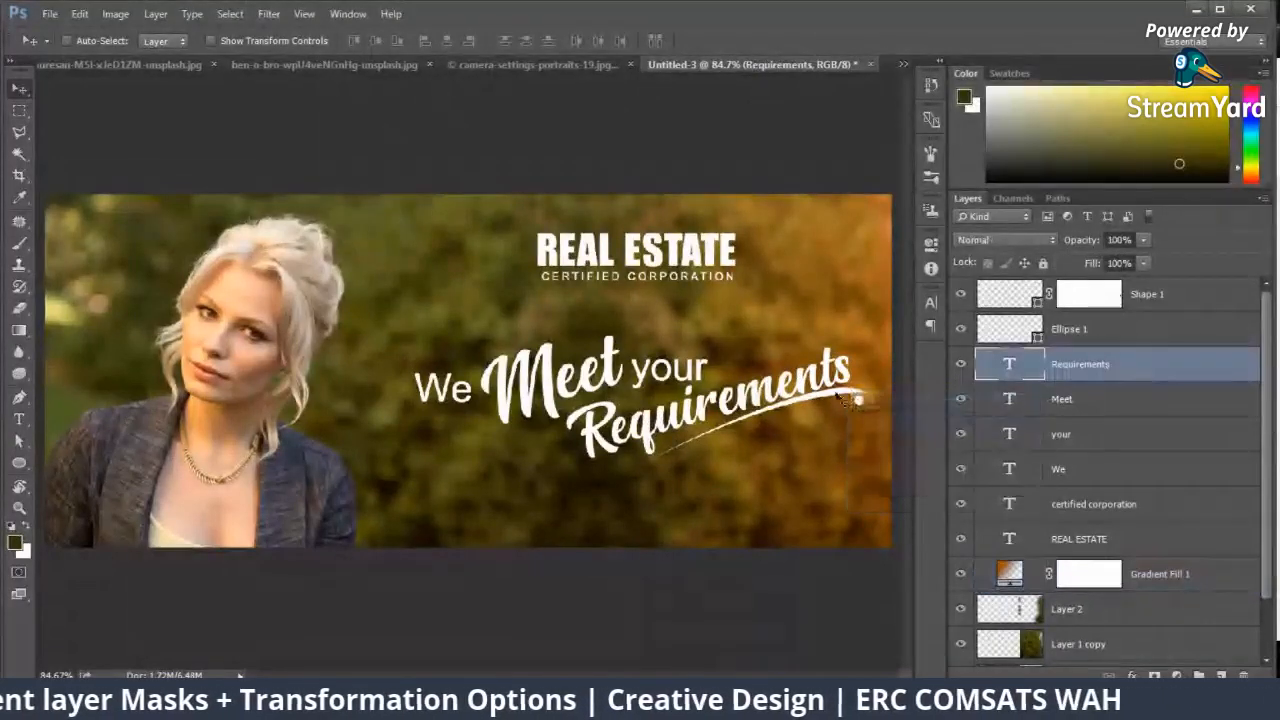
right_click(838, 397)
click(855, 458)
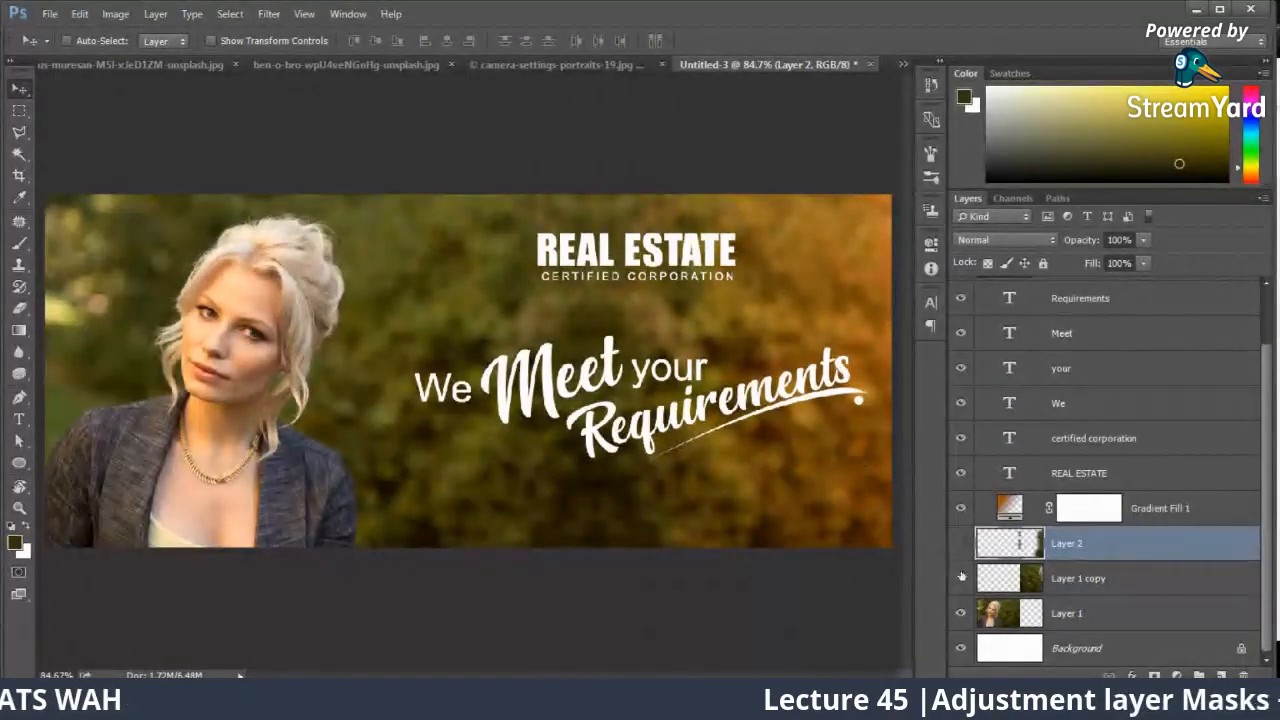
drag(962, 577, 962, 612)
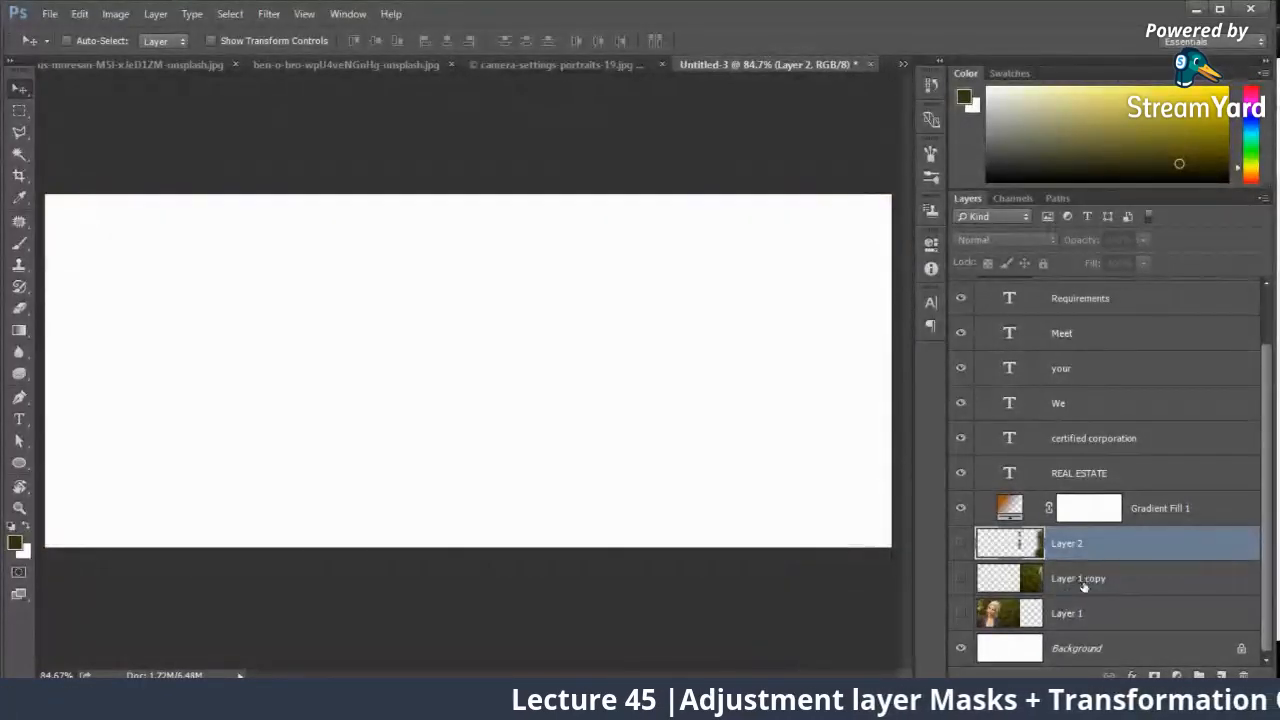
shift+click(1080, 613)
key(ctrl+g)
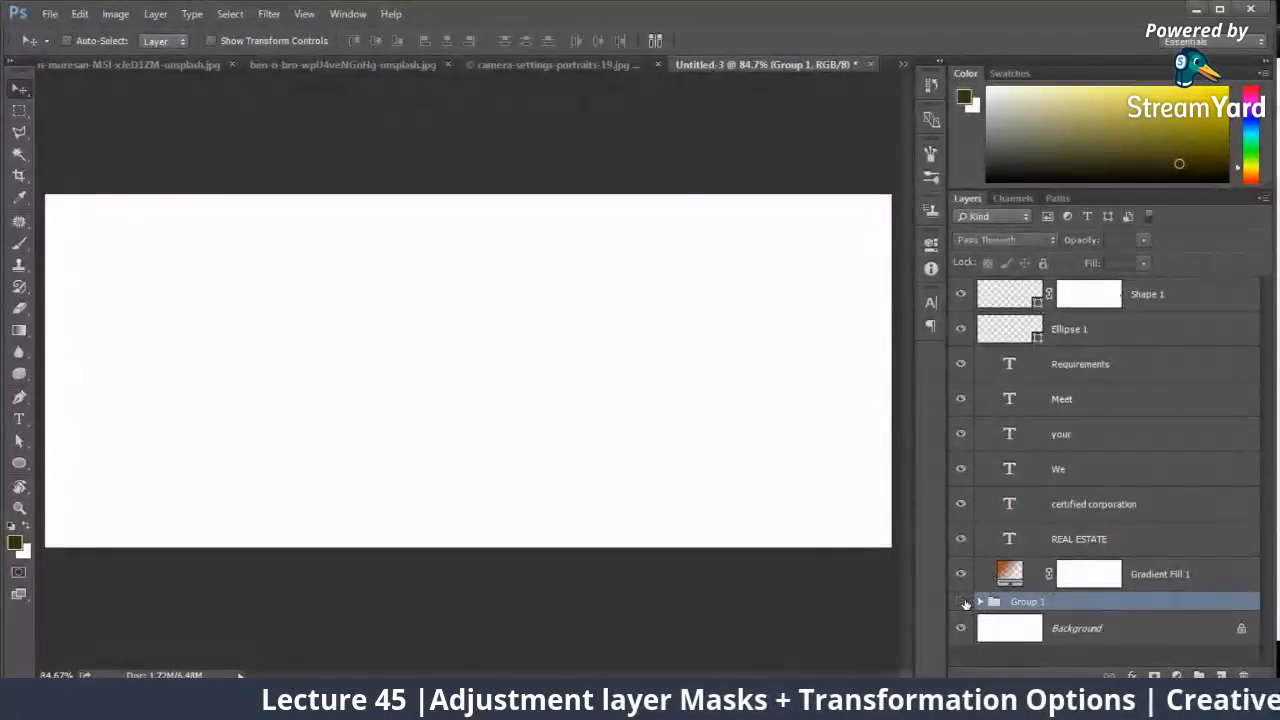
Step: Copy Layer 0 from the marius-muresan photo document into the banner, placing it below the gradient fill layer
click(163, 64)
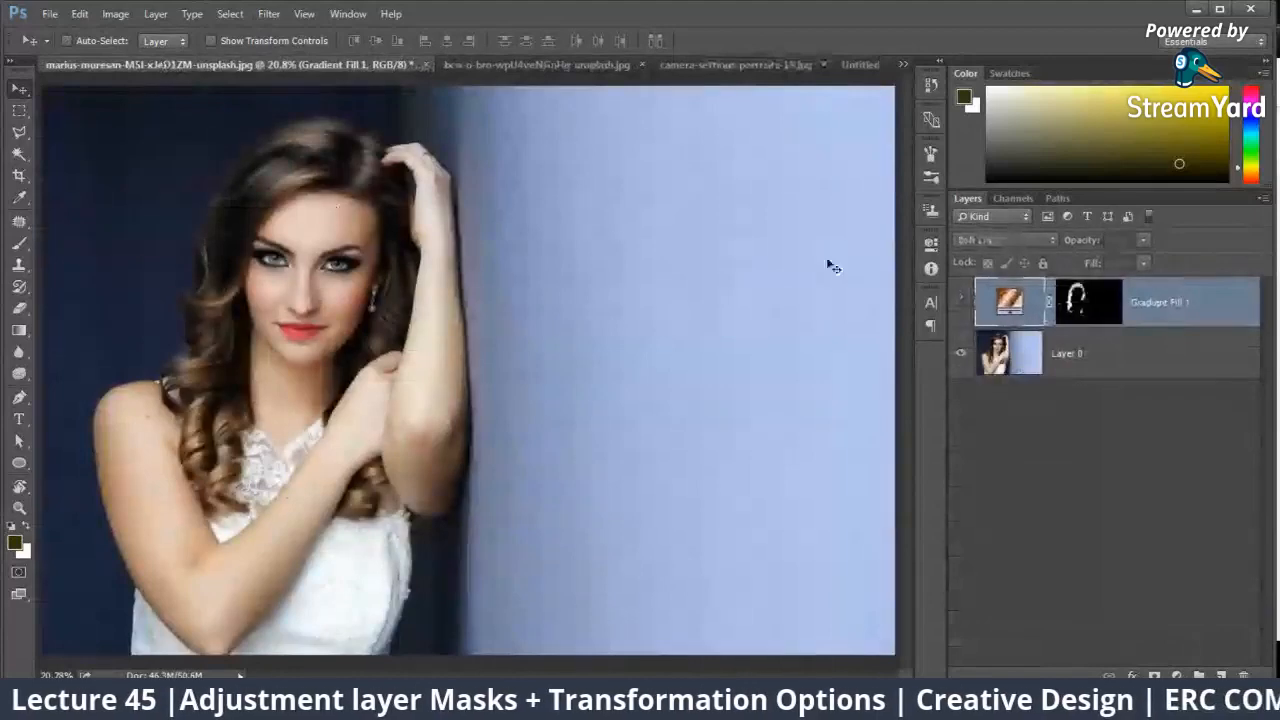
click(1100, 353)
drag(368, 288, 543, 400)
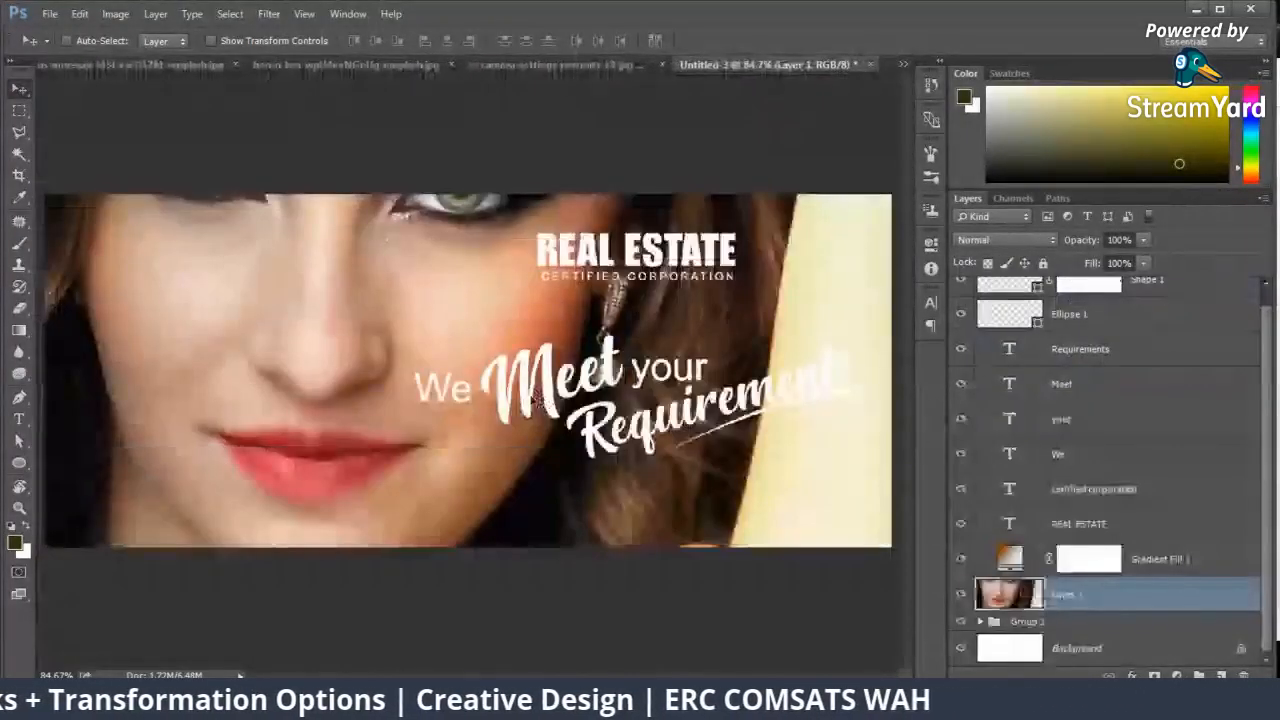
Step: Scale the photo of the dark-haired woman down to the banner's height and align it with the banner's left edge
key(ctrl+minus)
key(ctrl+minus)
key(ctrl+t)
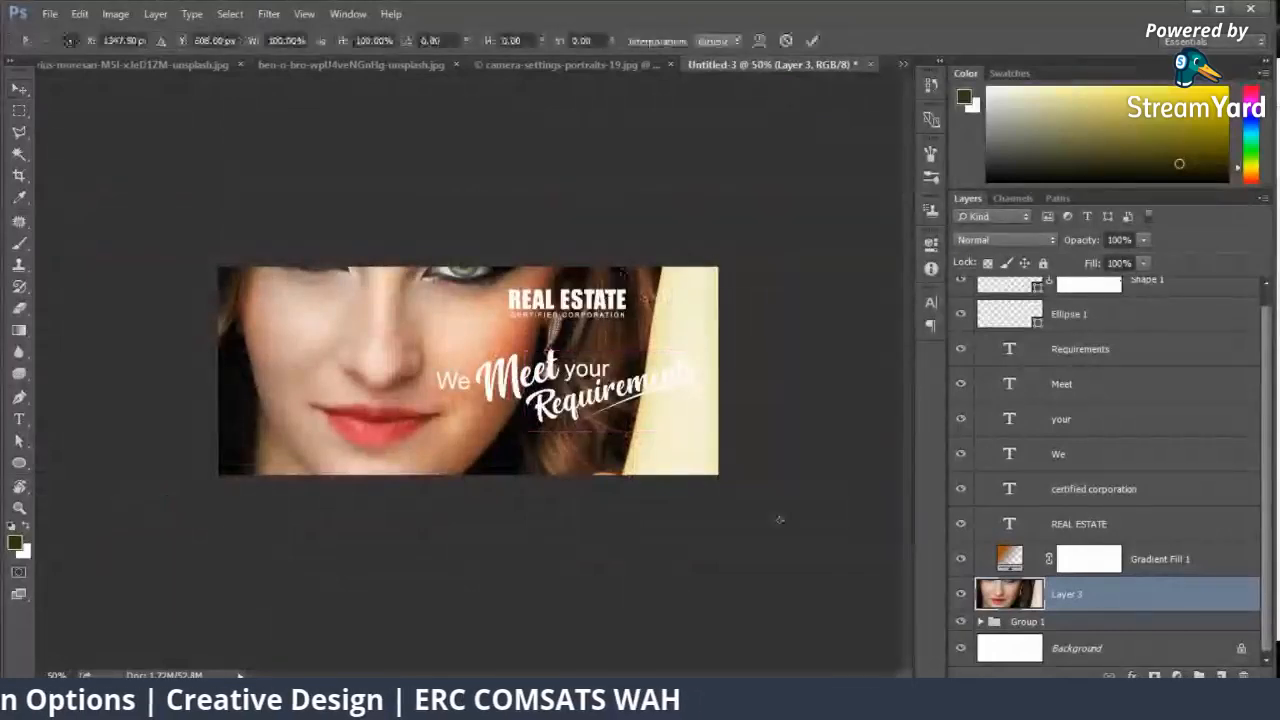
drag(623, 273, 398, 295)
key(ctrl+minus)
key(ctrl+minus)
key(ctrl+minus)
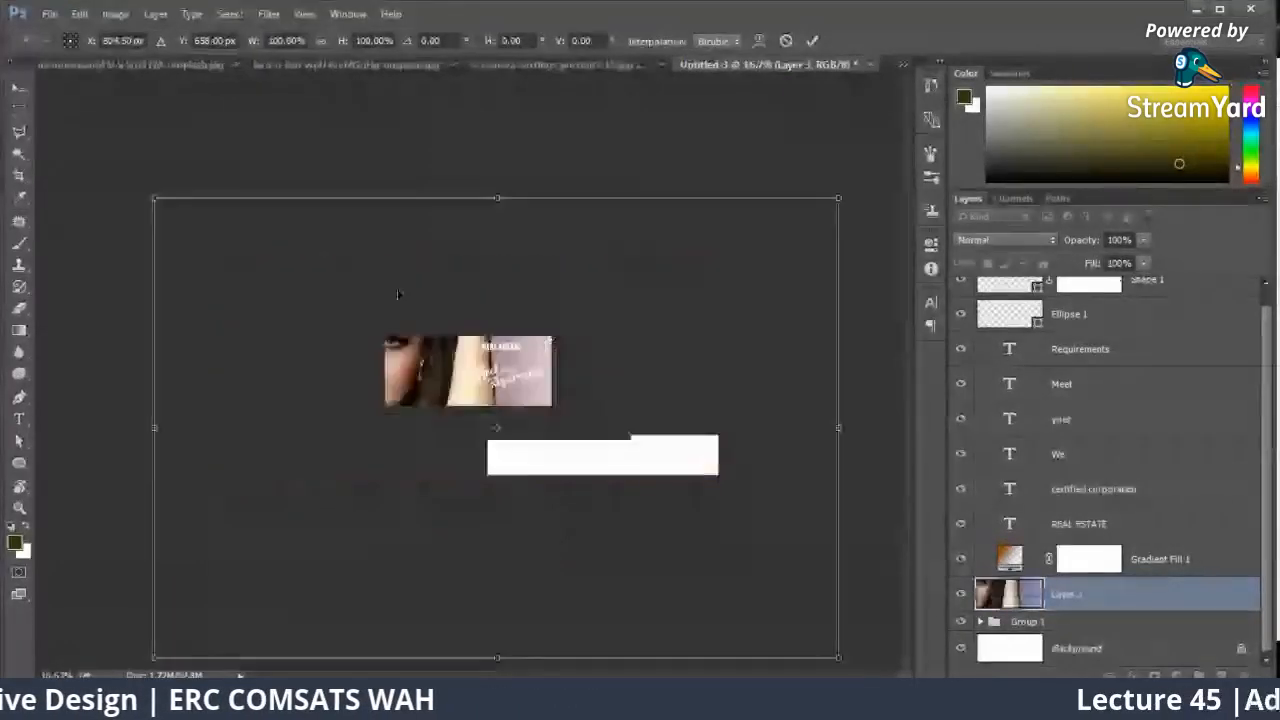
drag(836, 198, 497, 317)
key(ctrl+plus)
key(ctrl+plus)
drag(643, 271, 482, 326)
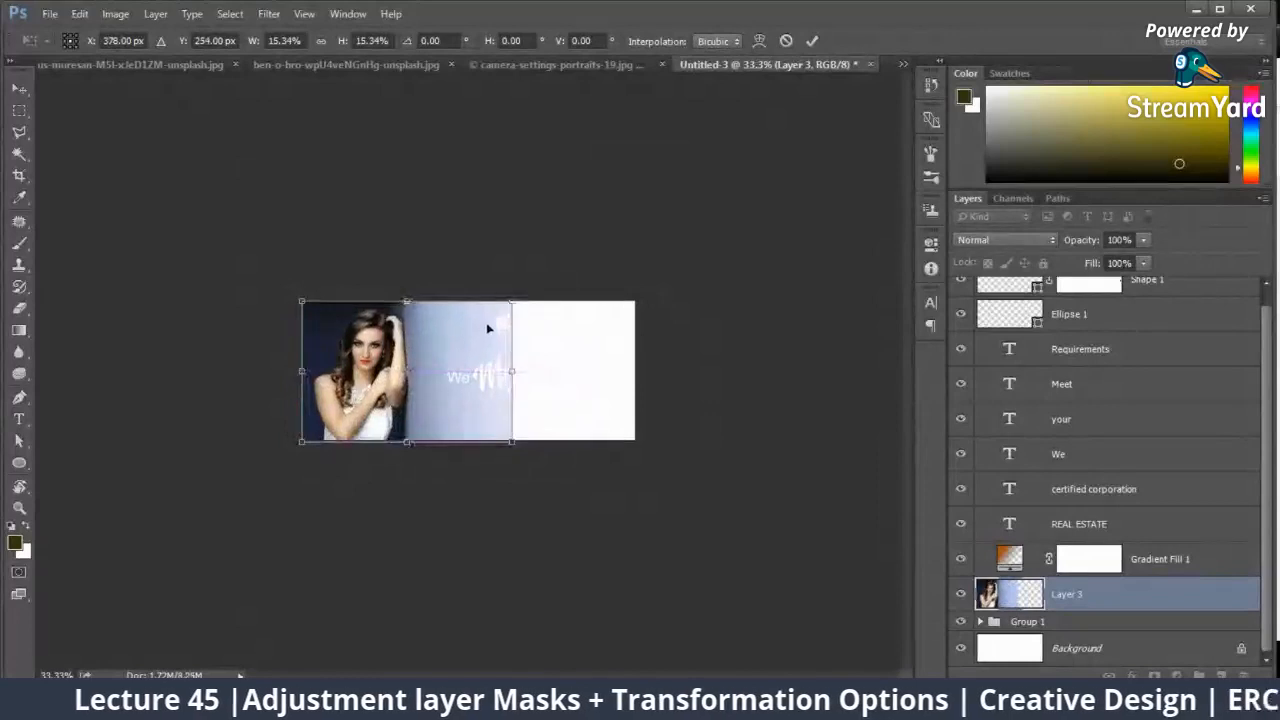
key(ctrl+plus)
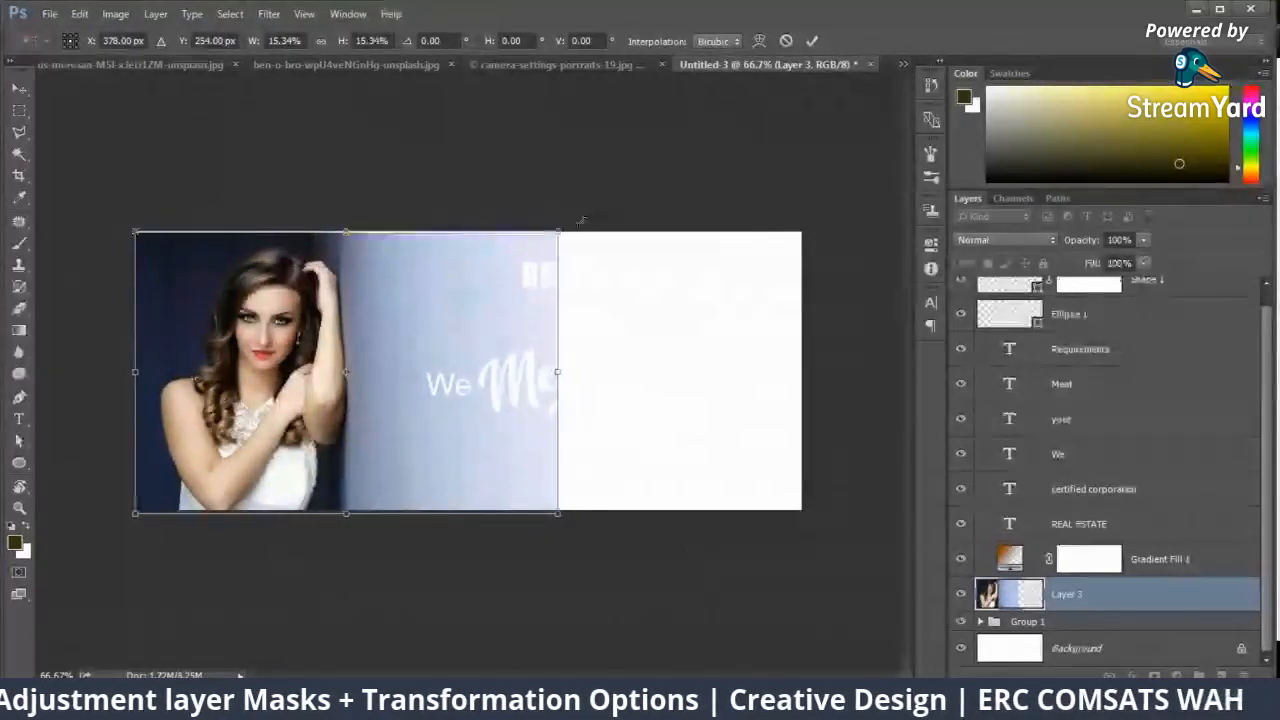
drag(559, 232, 595, 206)
drag(547, 262, 506, 304)
key(Return)
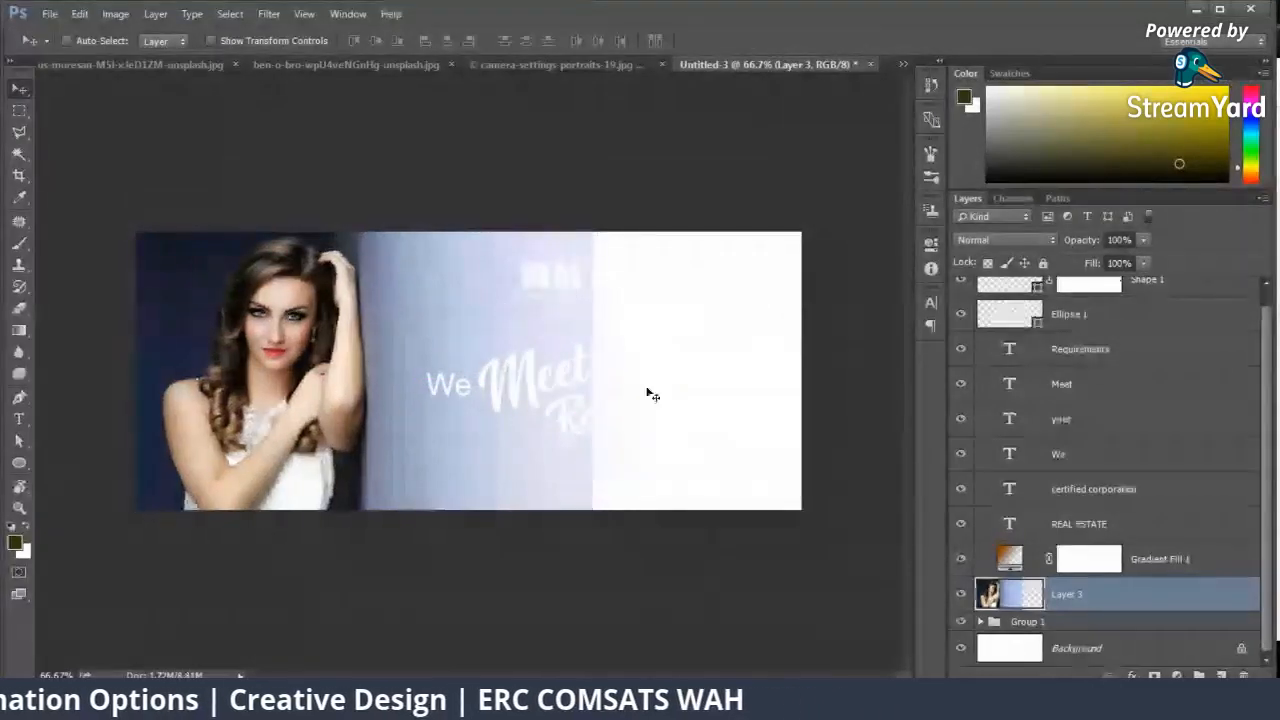
Step: Duplicate the photo layer, flip the copy horizontally and move it right so its blue background fills the rest of the banner
key(ctrl+j)
key(ctrl+t)
right_click(440, 410)
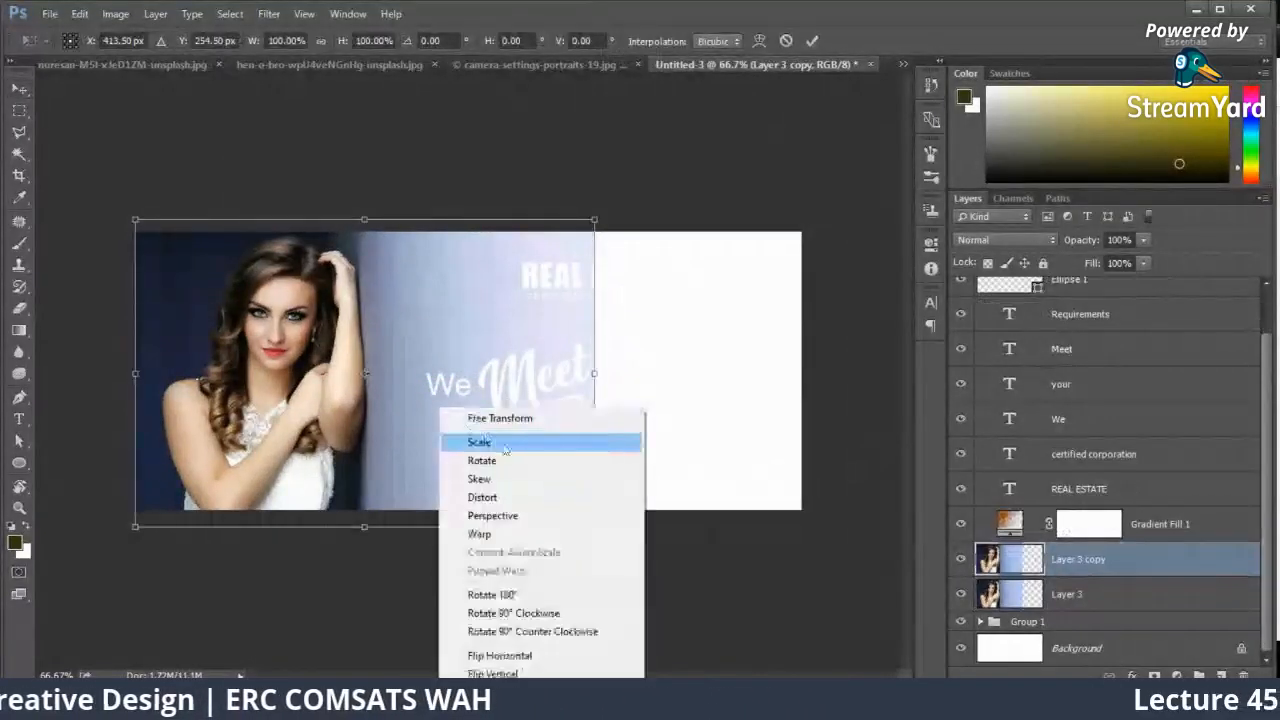
click(499, 655)
key(Return)
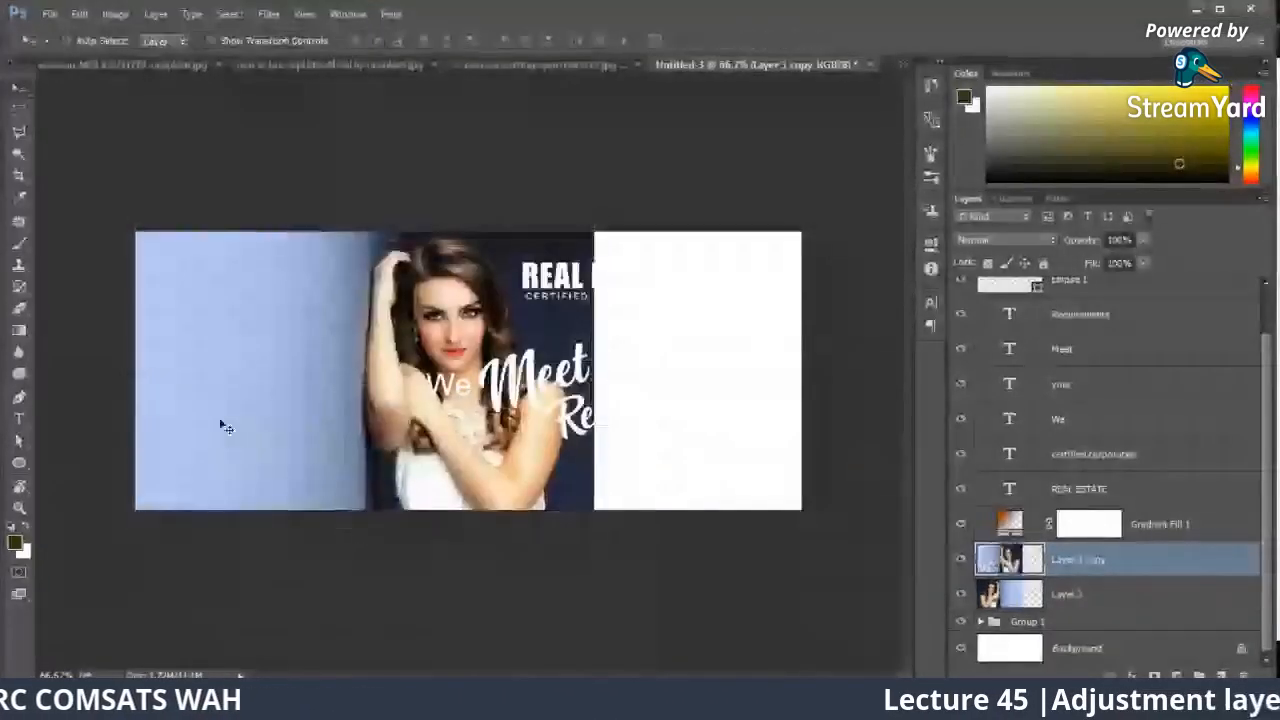
drag(226, 427, 677, 422)
key(ctrl+plus)
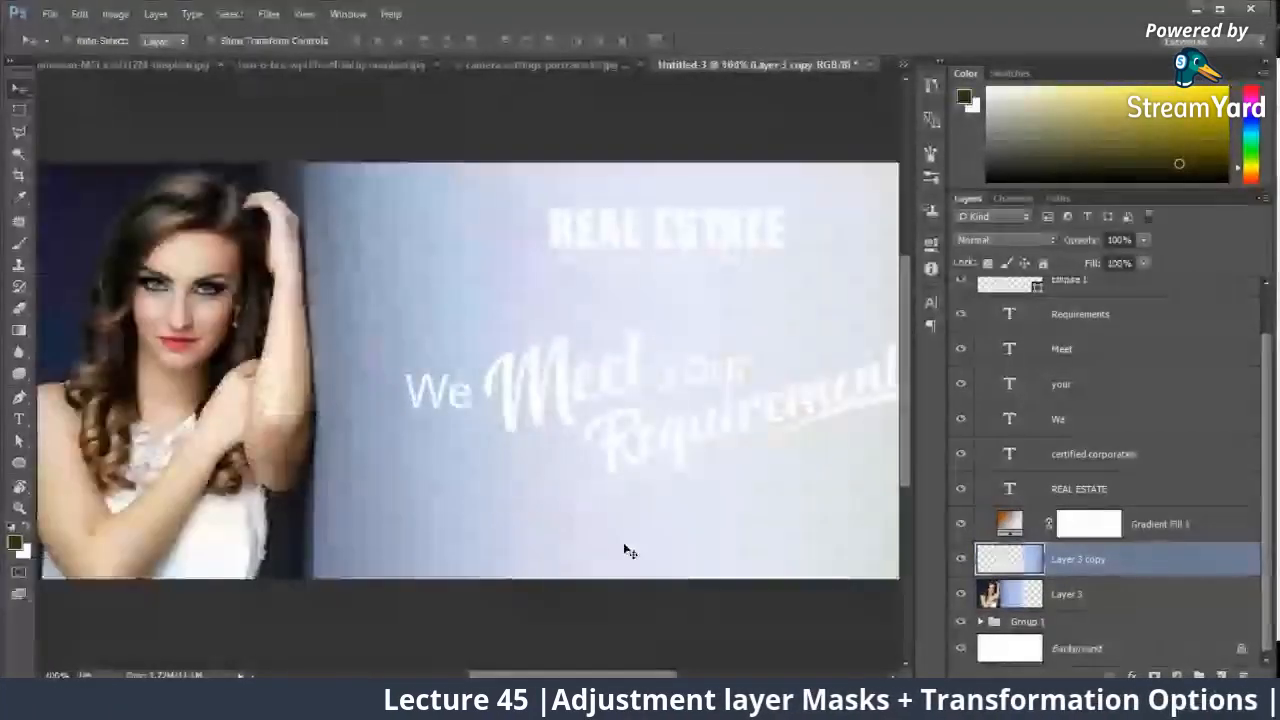
key(ctrl+minus)
Step: Give all four slogan text layers the script font of "Meet" and the dark navy colour #151e2f
click(1171, 420)
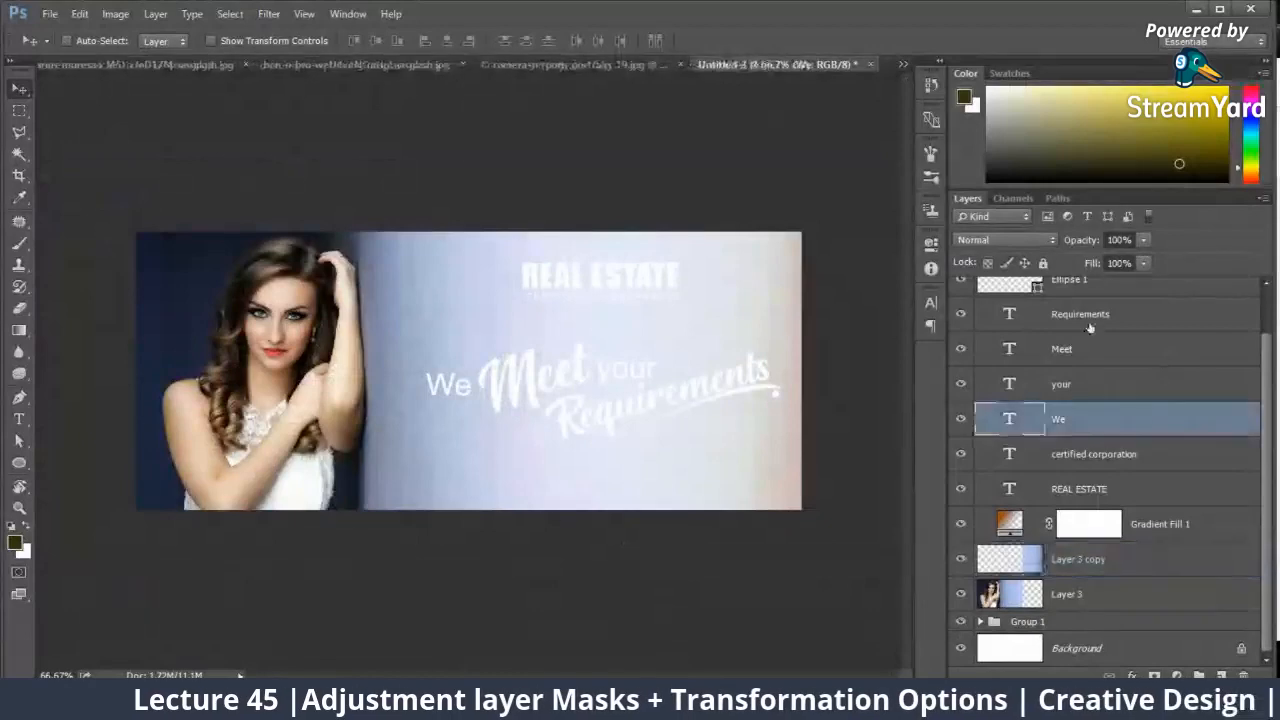
shift+click(1090, 325)
click(929, 301)
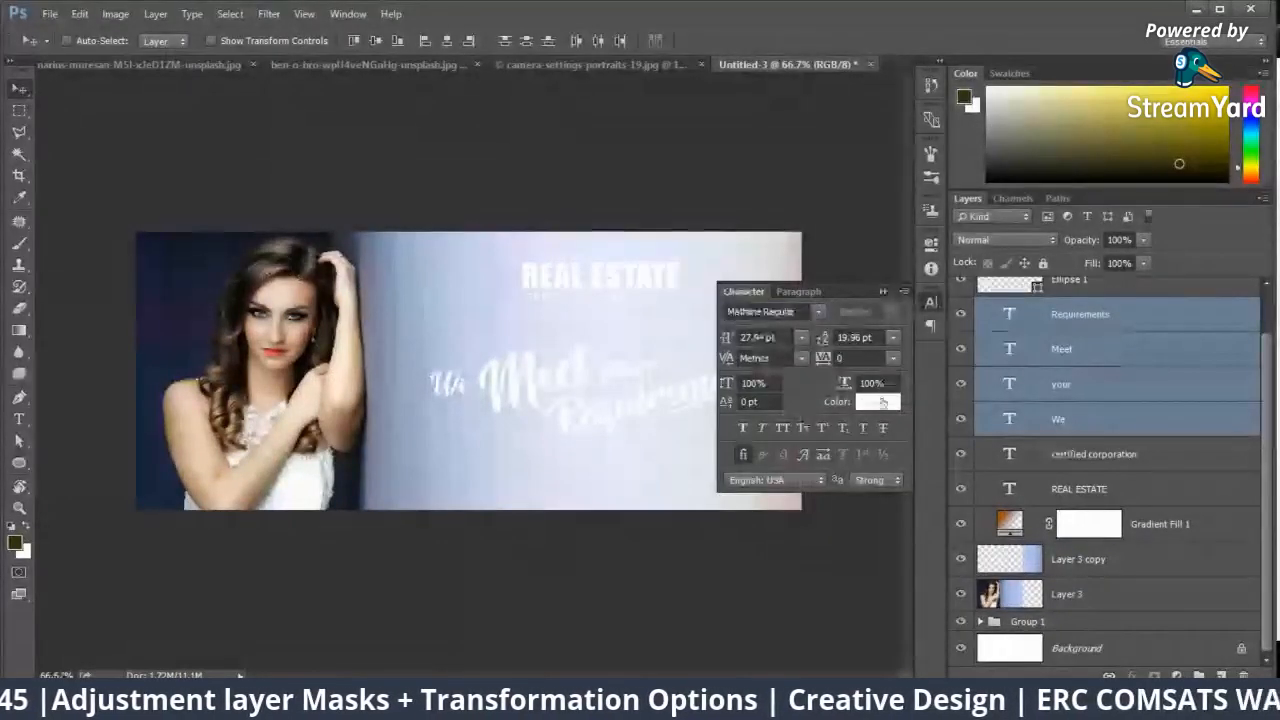
click(883, 402)
text(151e2f)
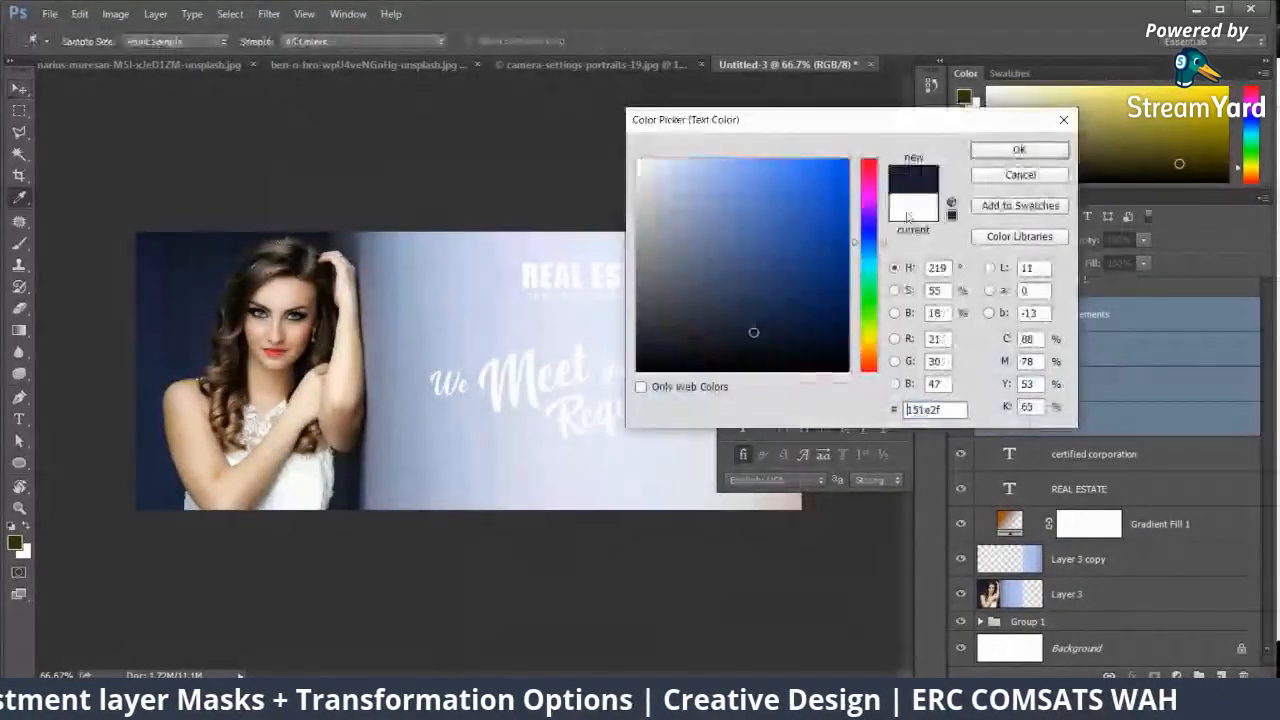
click(1016, 149)
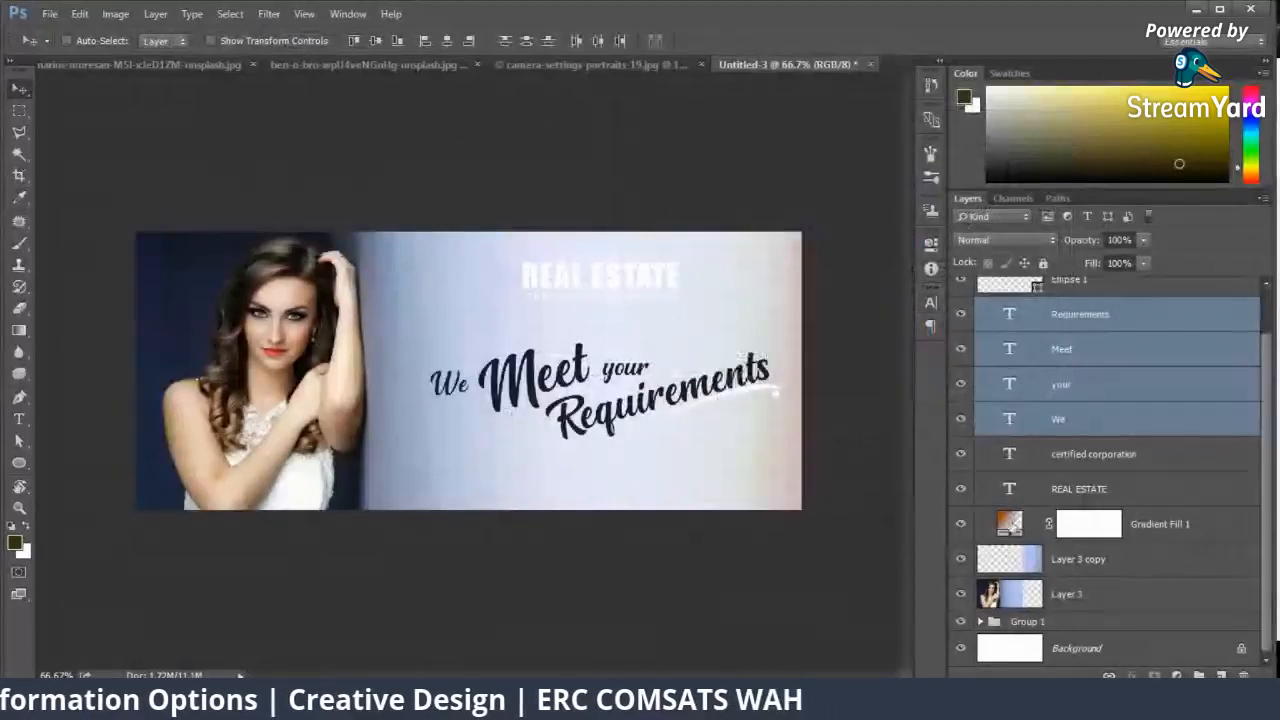
Step: Change the gradient fill's orange colour stop to the red sampled from the woman's lips
double_click(1009, 523)
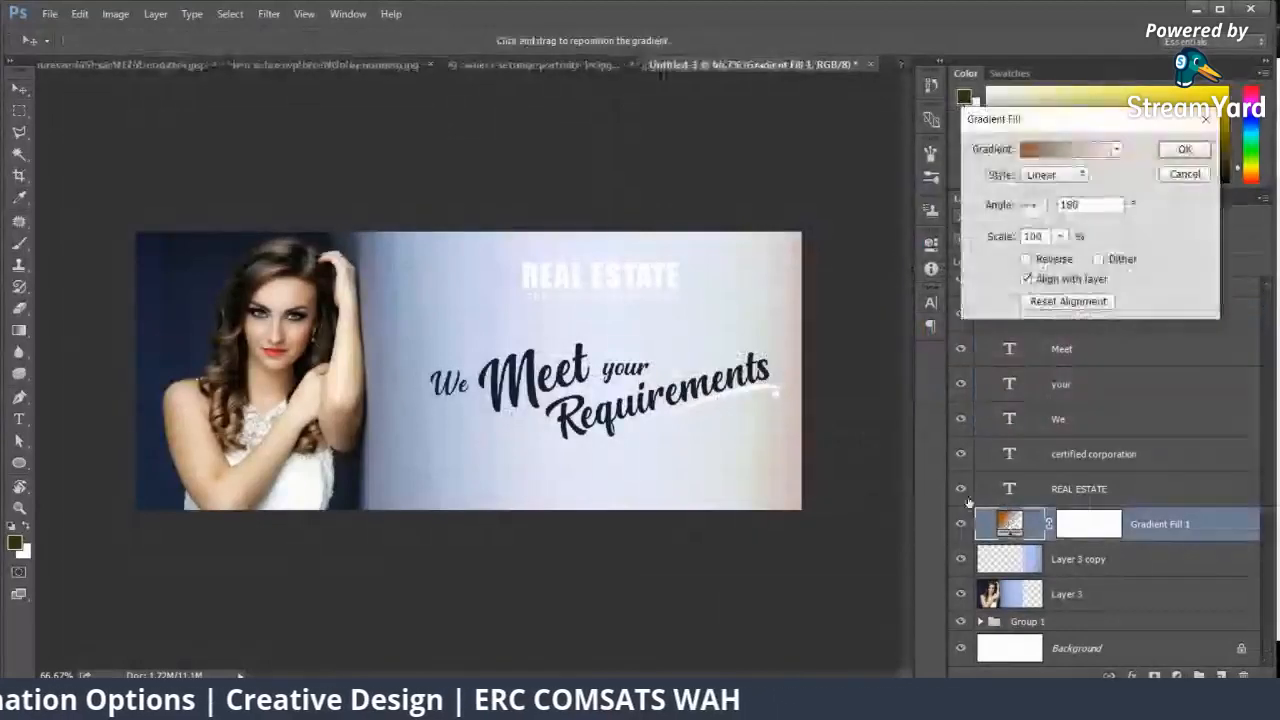
click(1066, 152)
double_click(856, 486)
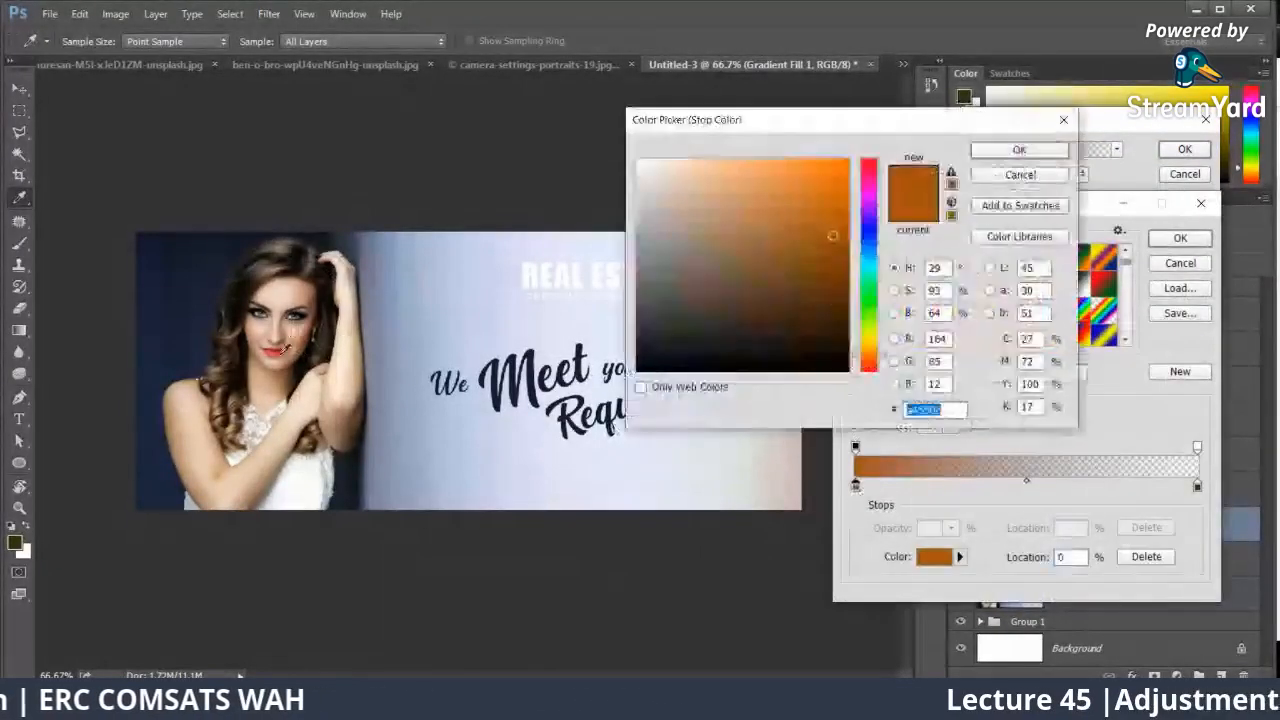
click(282, 351)
click(1015, 152)
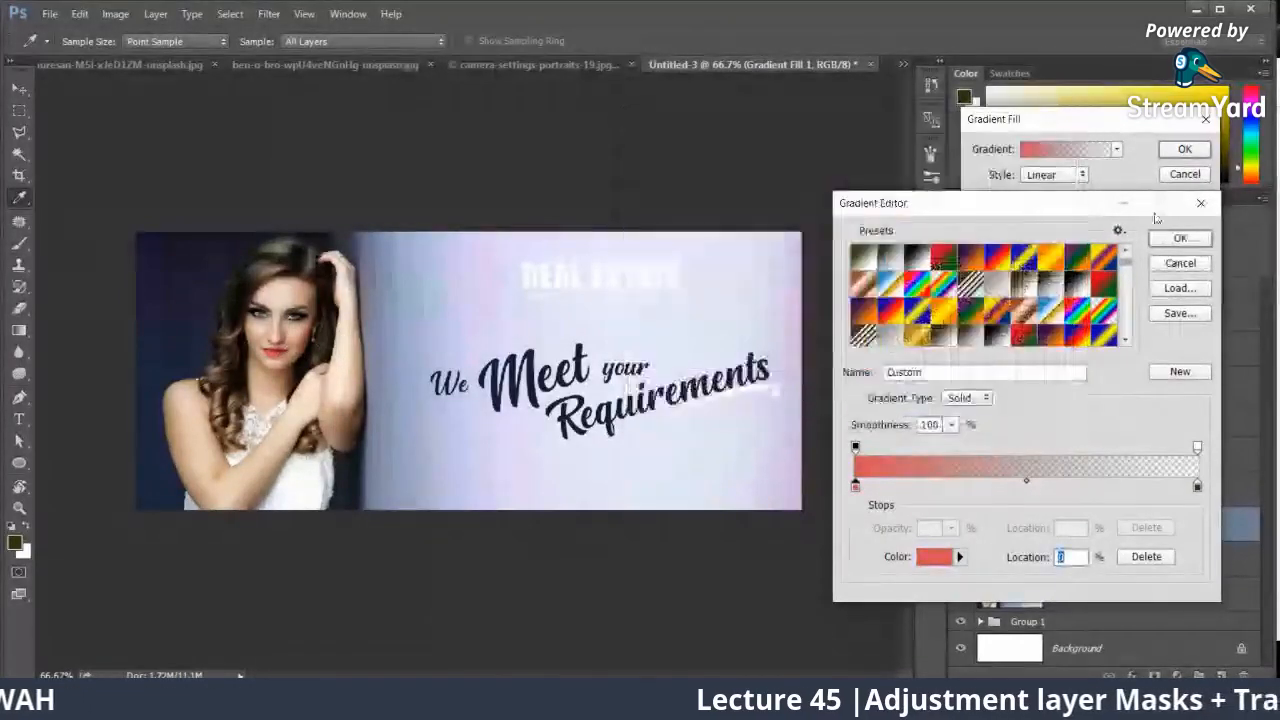
click(1180, 238)
click(1184, 148)
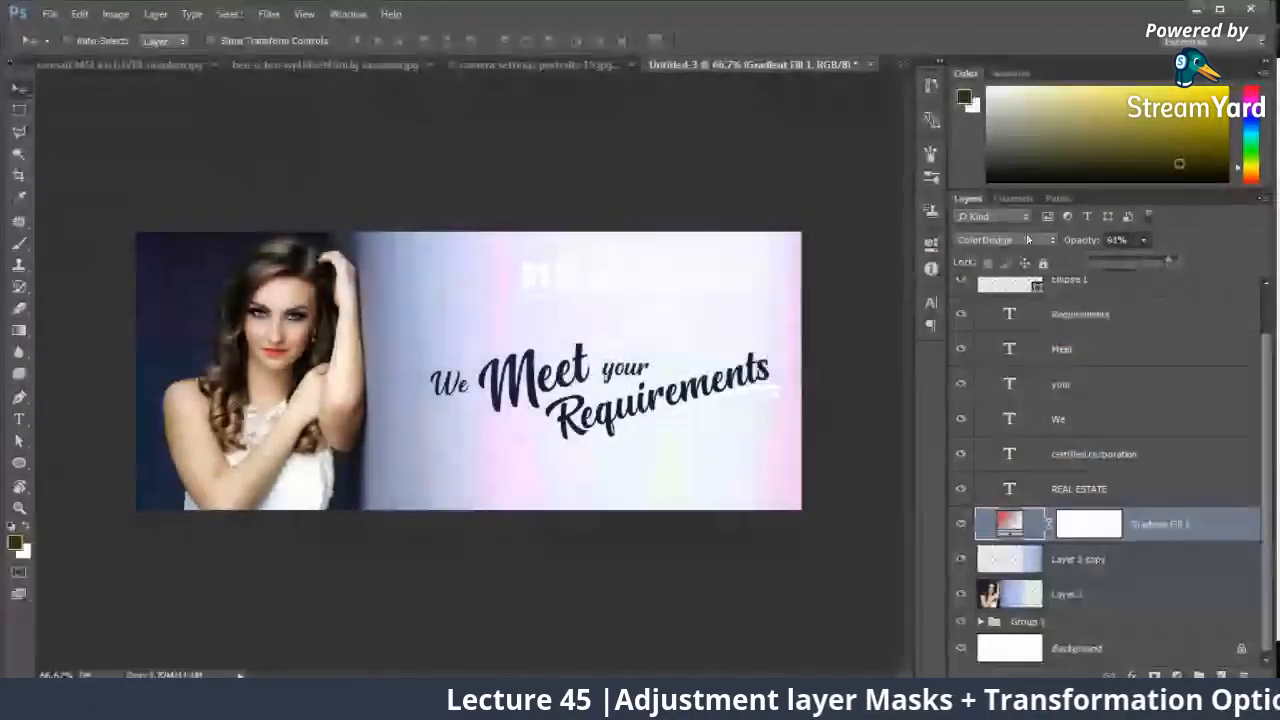
Step: Set the red gradient fill layer to the Multiply blend mode at 91% opacity
click(1027, 240)
click(995, 297)
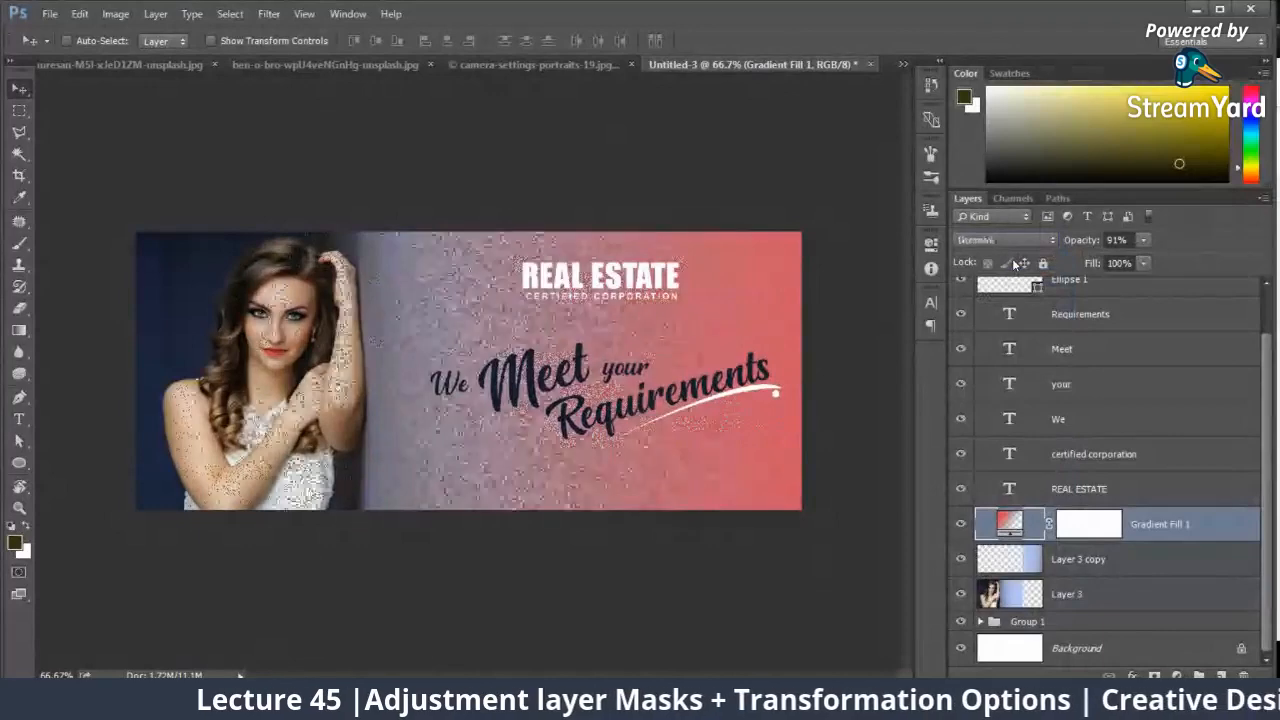
key(Down)
key(Down)
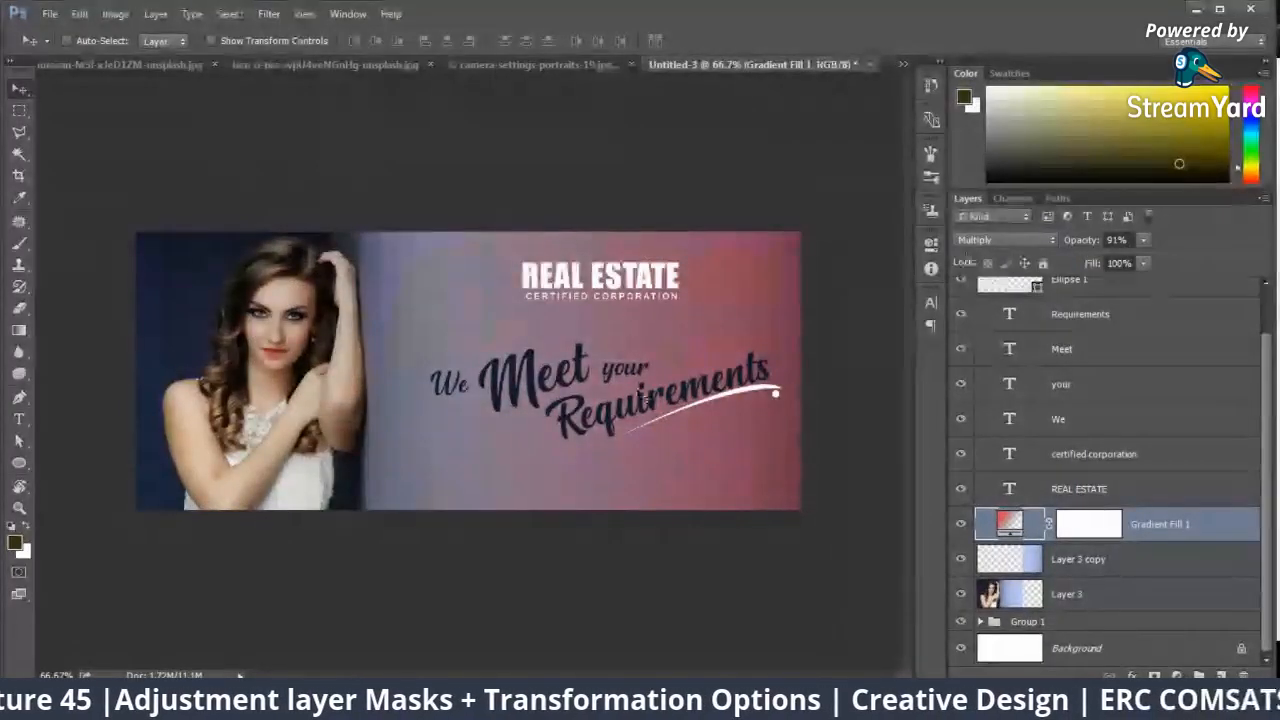
right_click(638, 287)
click(645, 289)
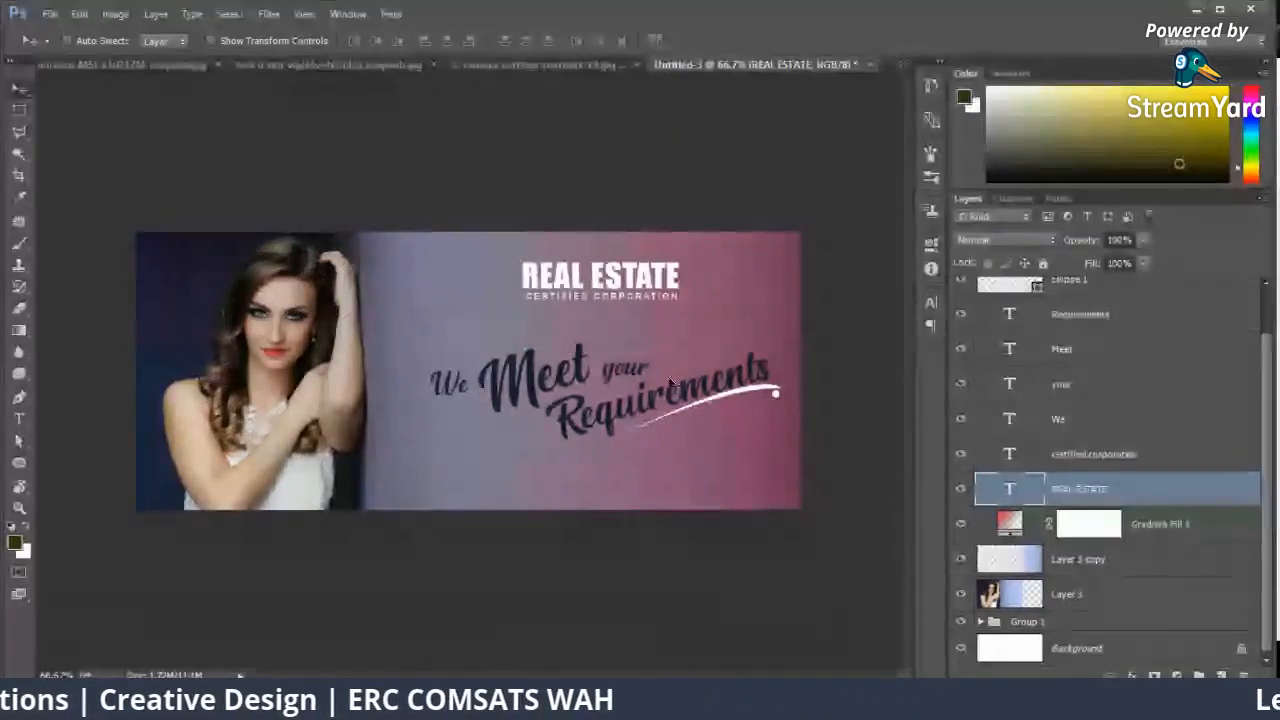
key(ctrl+plus)
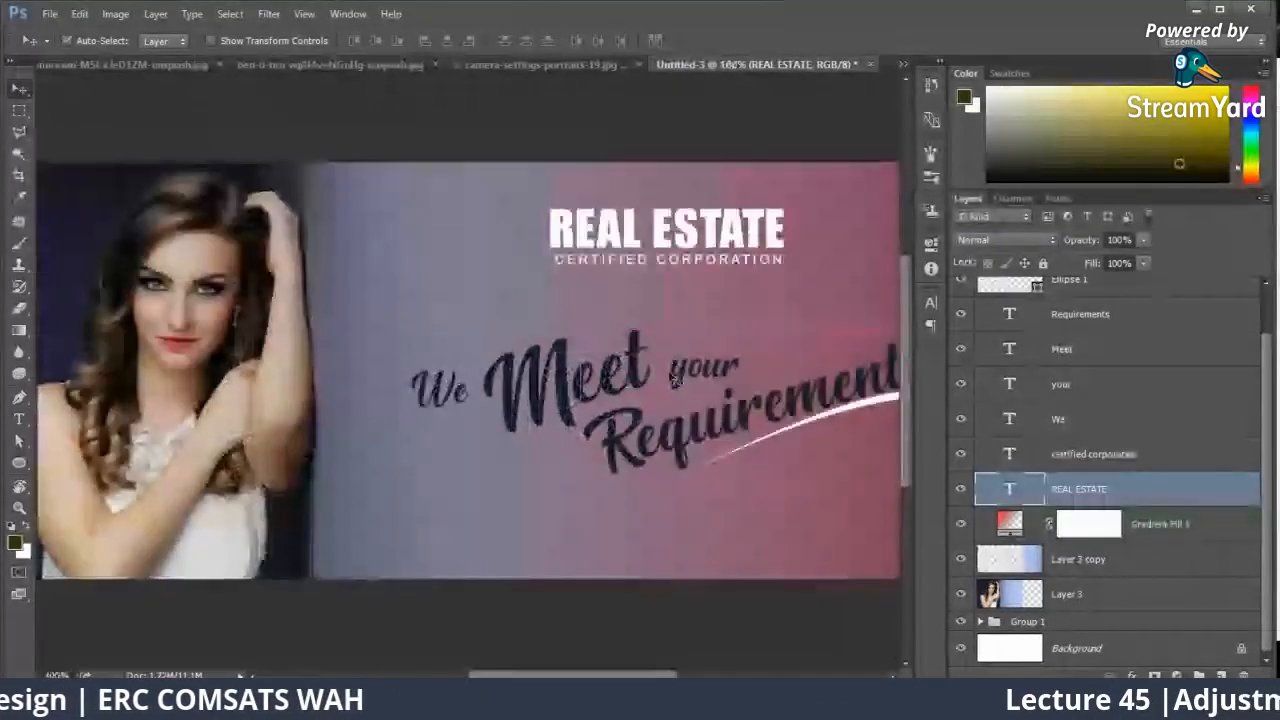
key(ctrl+minus)
Step: Try the Color Burn blend mode on the swoosh shape under "Requirements" and return it to Normal
right_click(860, 398)
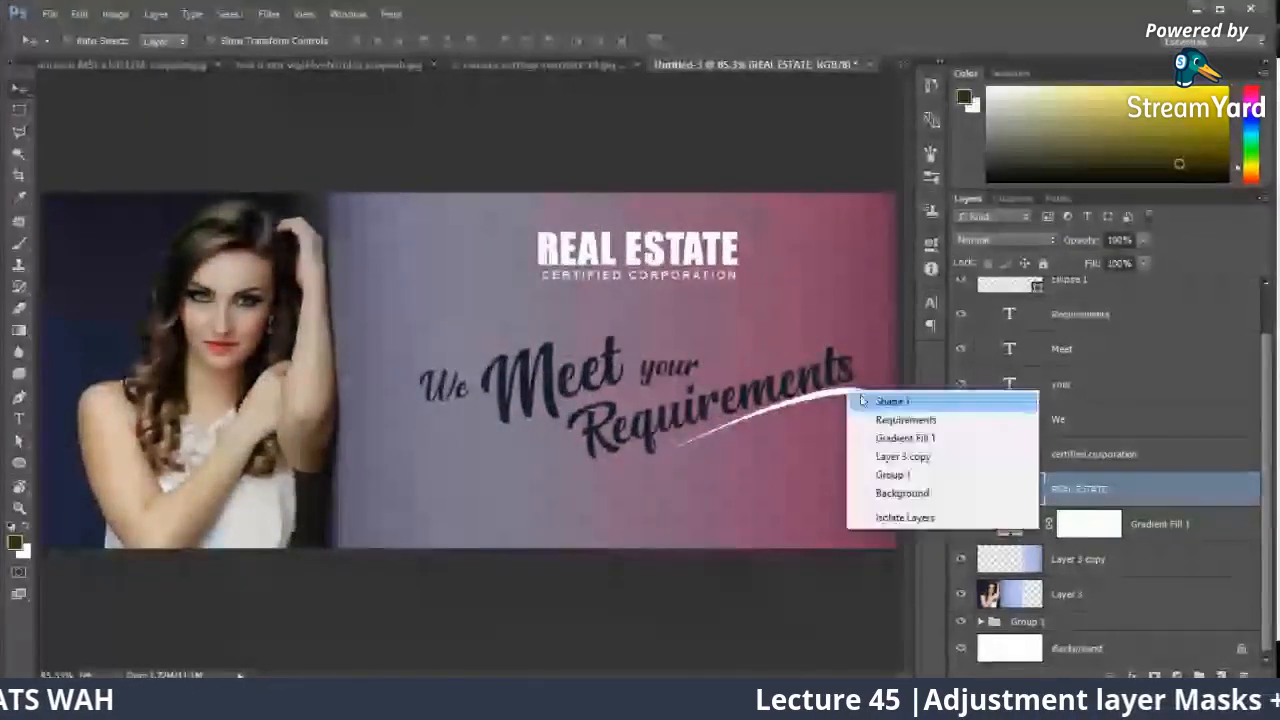
click(868, 403)
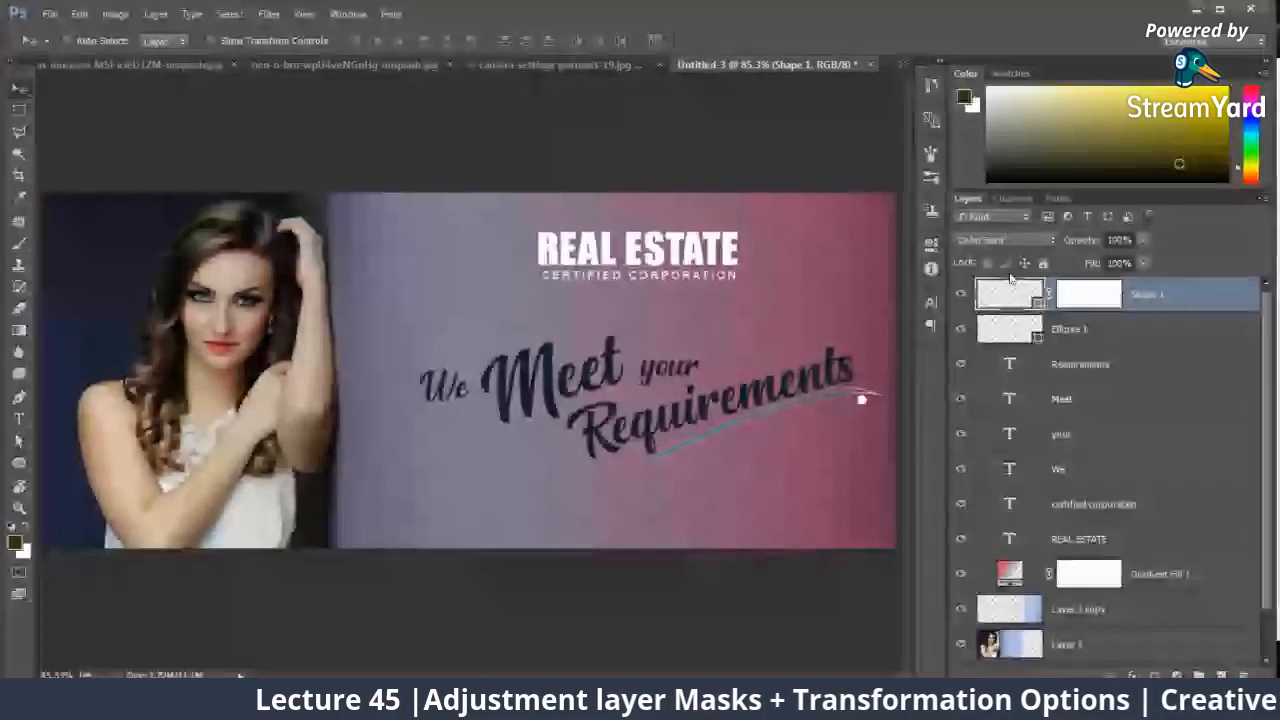
click(1005, 240)
click(1000, 247)
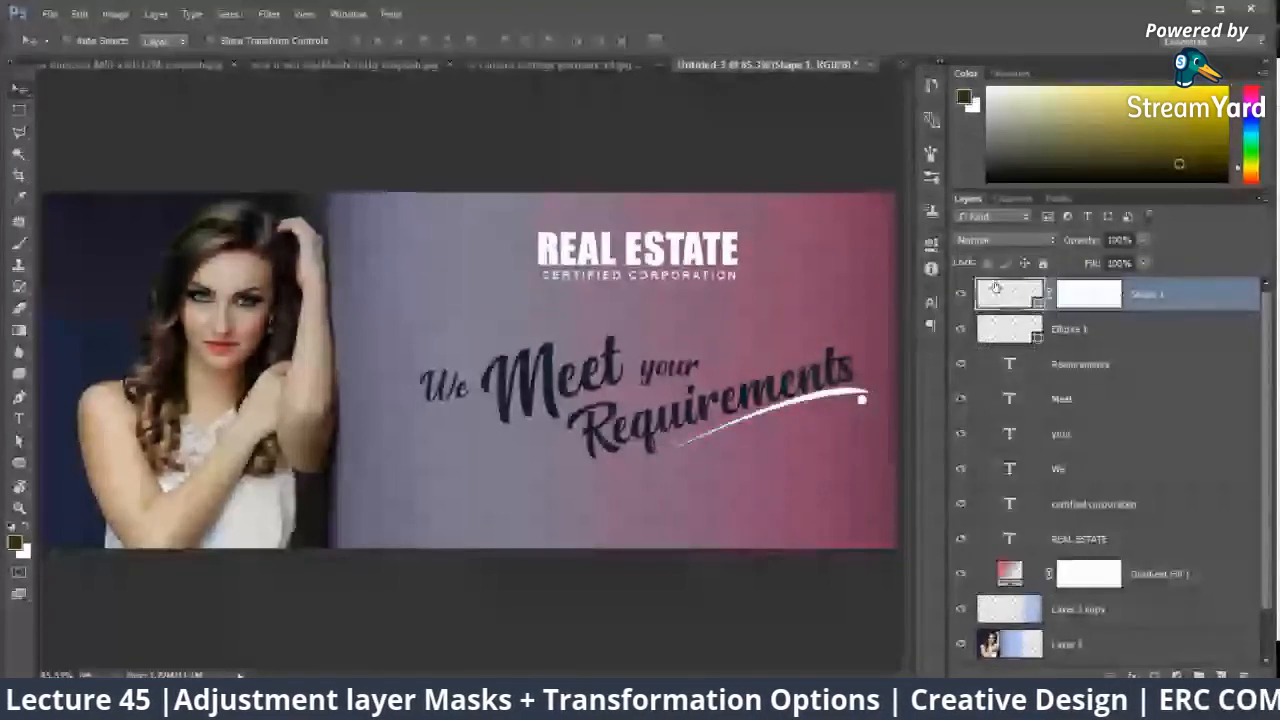
Step: Fill the swoosh shape under "Requirements" with the dark navy colour #151e2f
key(u)
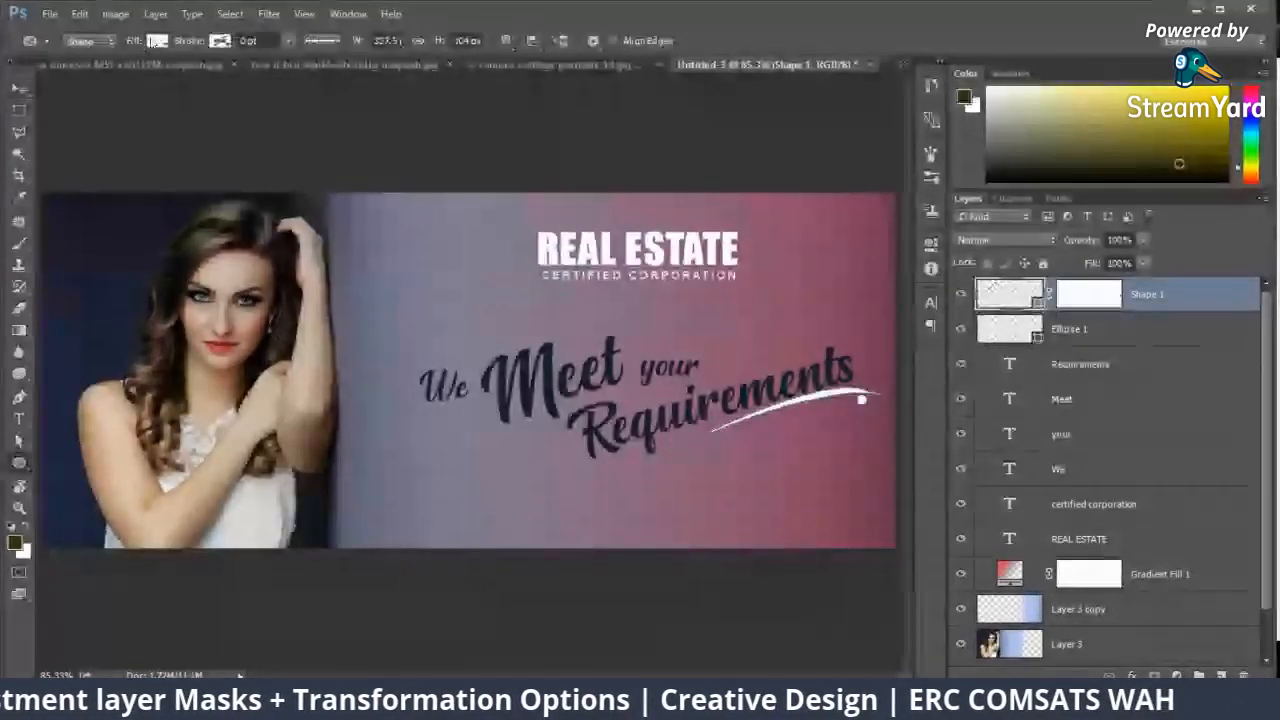
click(157, 41)
click(239, 74)
text(151e2f)
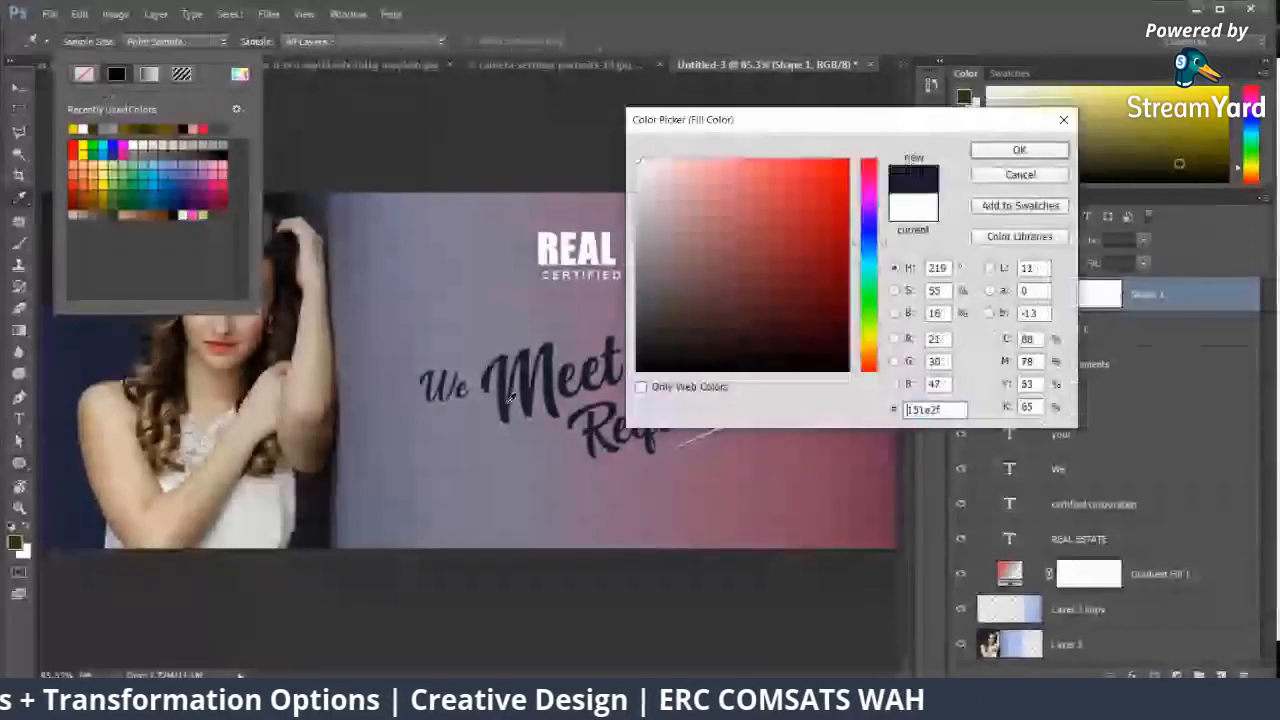
click(1018, 149)
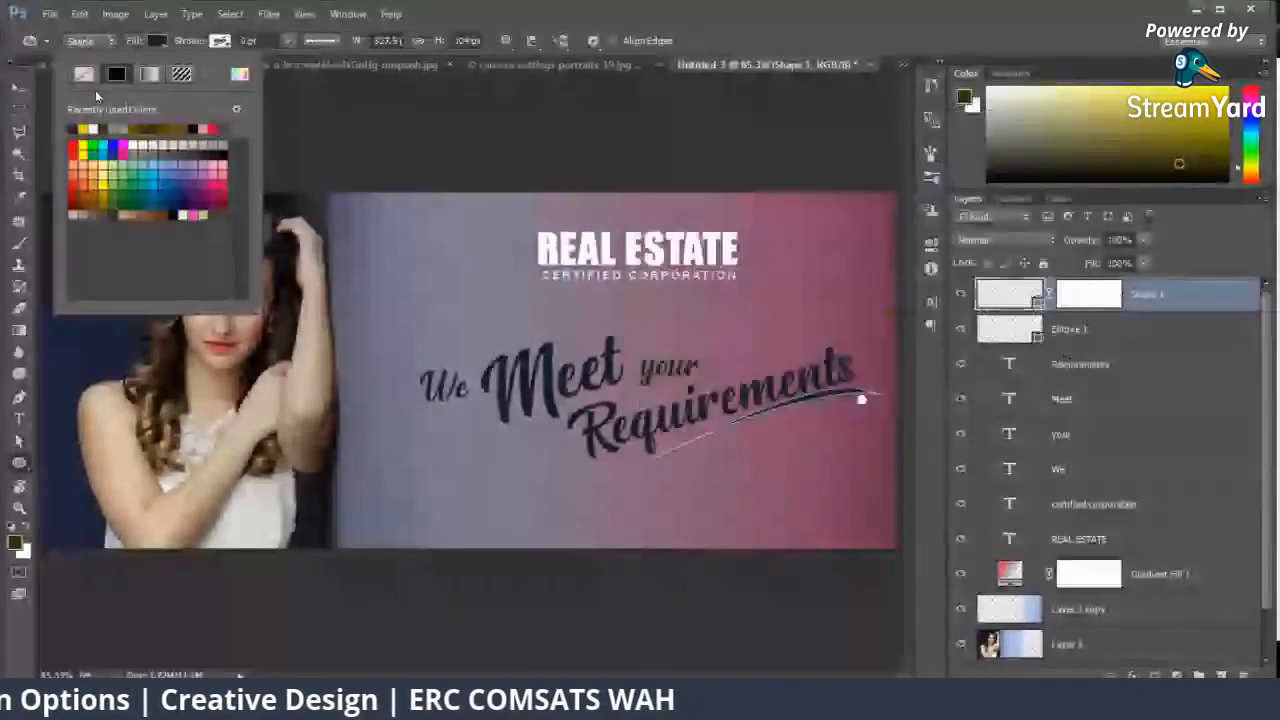
Step: Fill the small dot at the end of the swoosh with the same dark navy colour
key(v)
ctrl+click(862, 400)
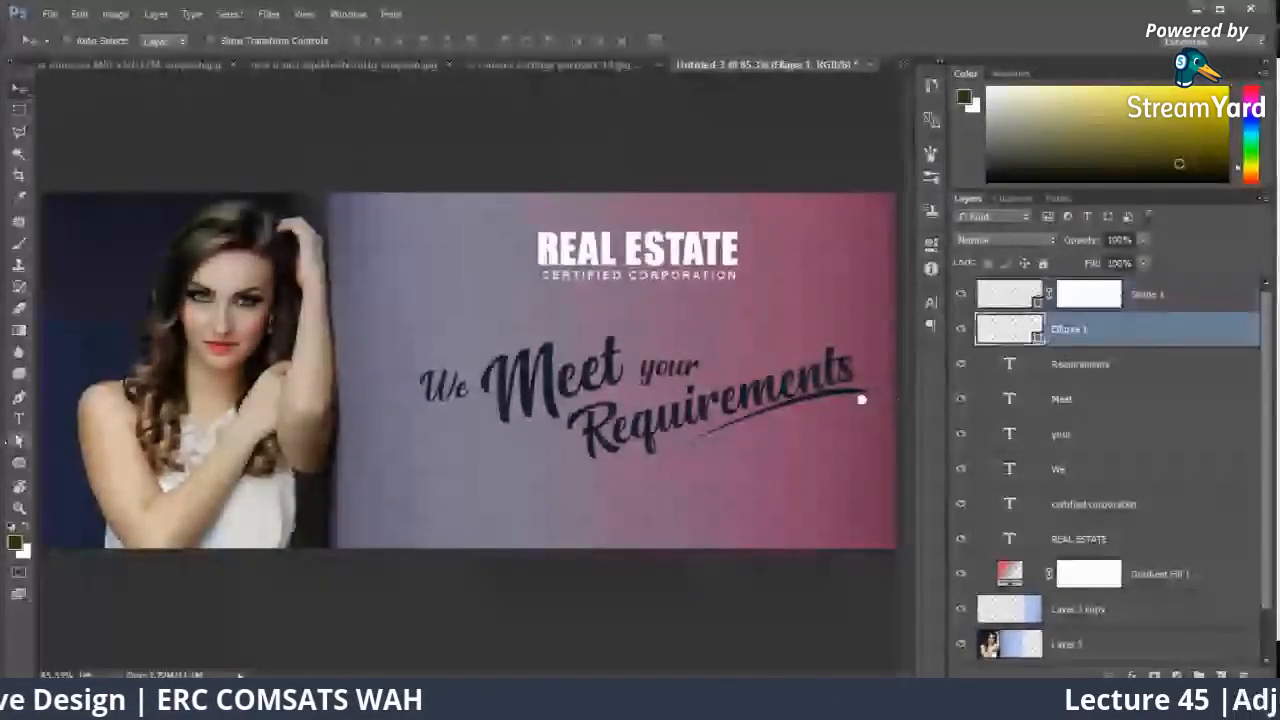
click(19, 463)
click(157, 41)
click(73, 128)
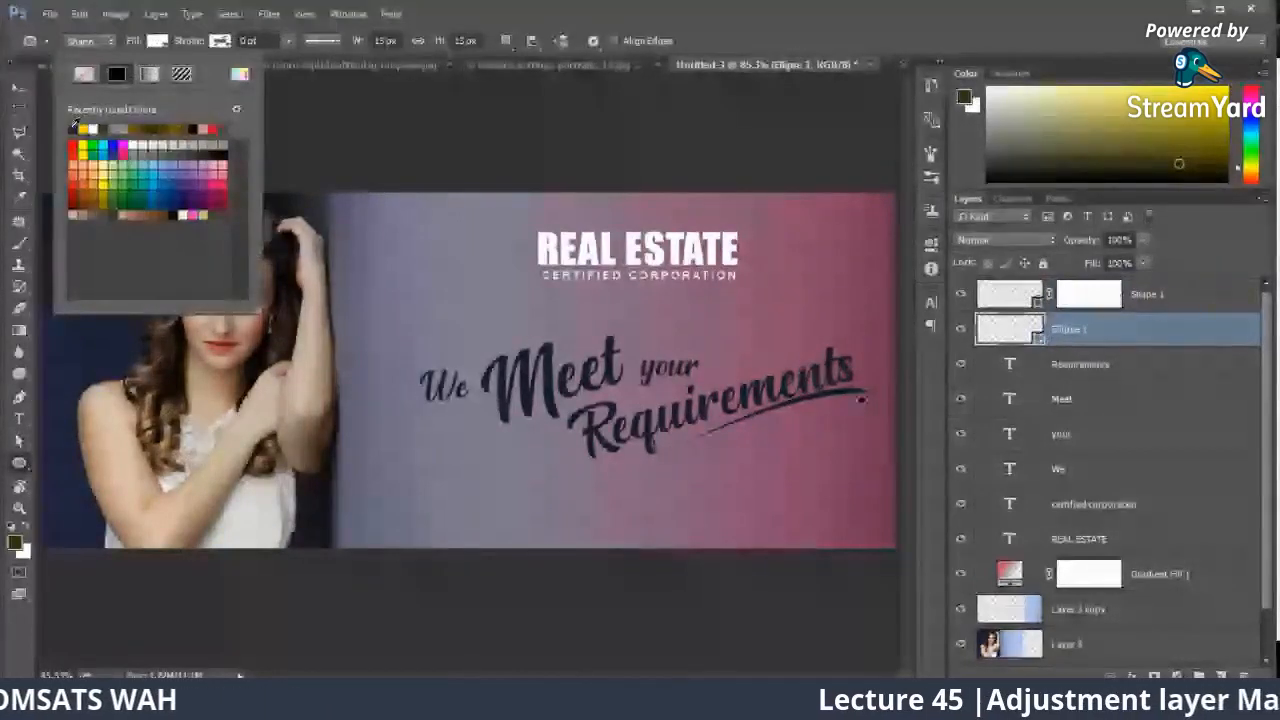
key(v)
key(ctrl+minus)
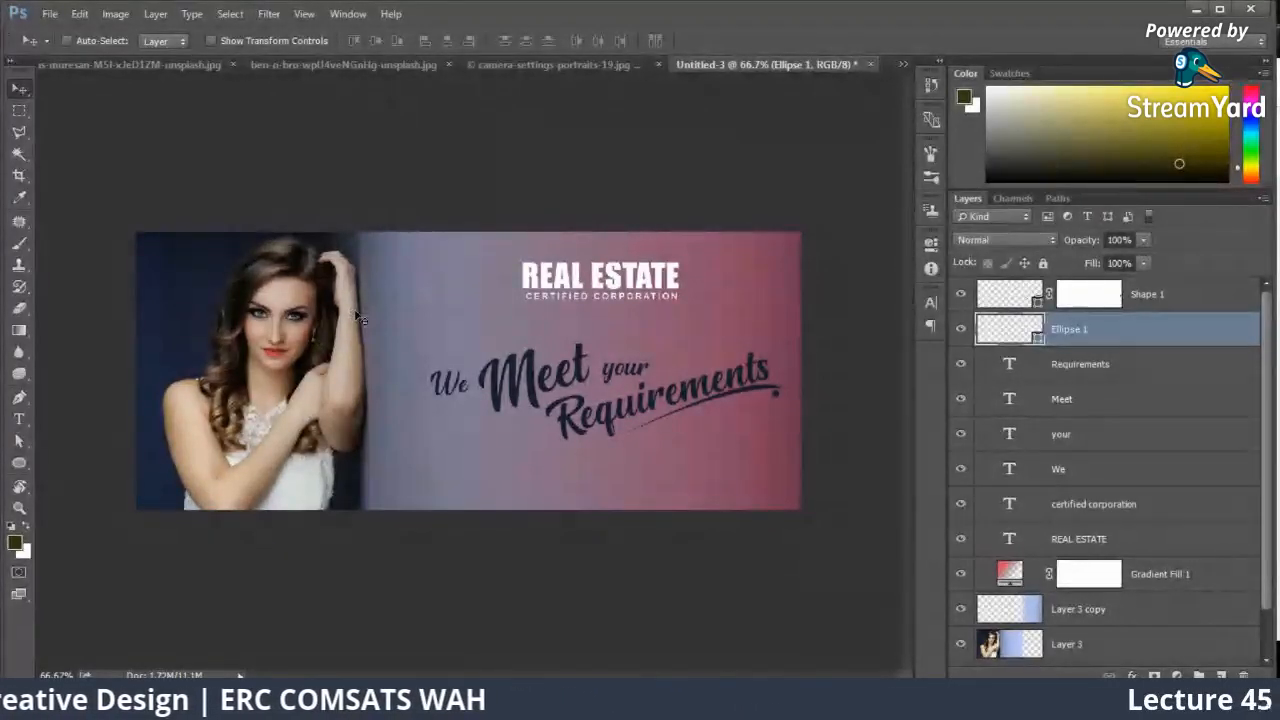
Step: Create a new blank document 500 pixels wide and 1200 pixels high with a white background
key(ctrl+n)
click(630, 273)
text(500)
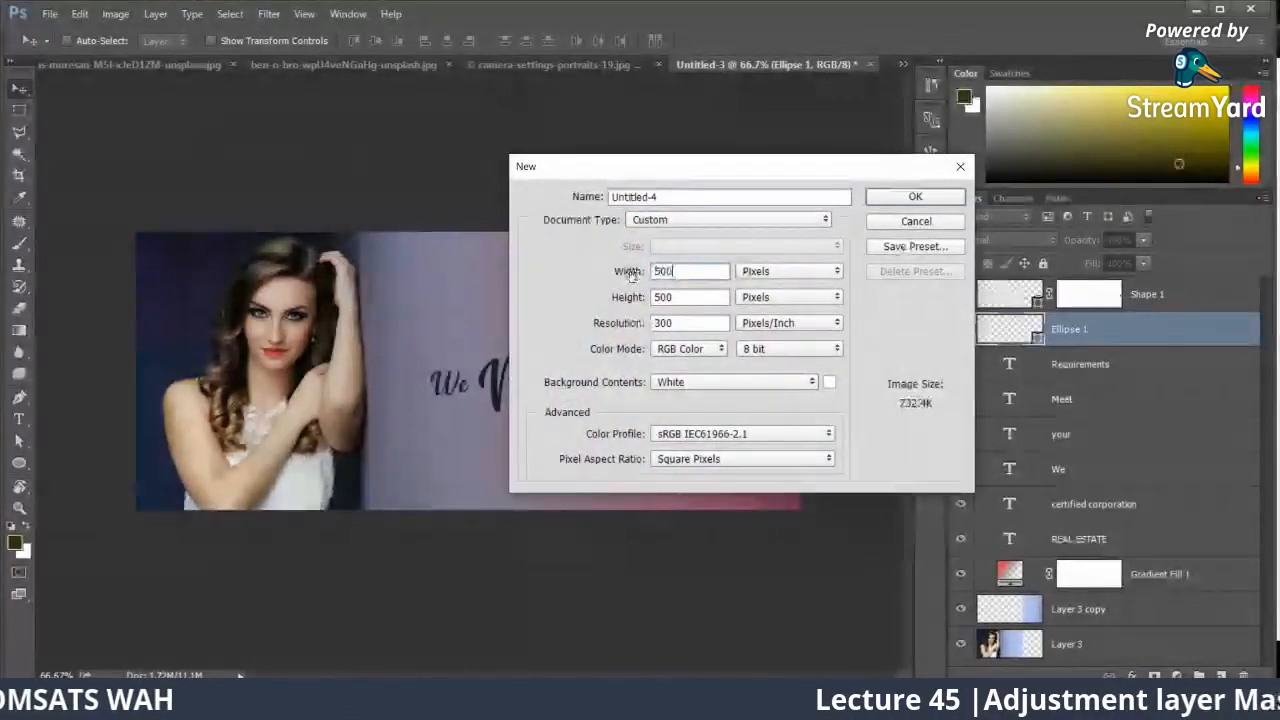
key(Tab)
text(1200)
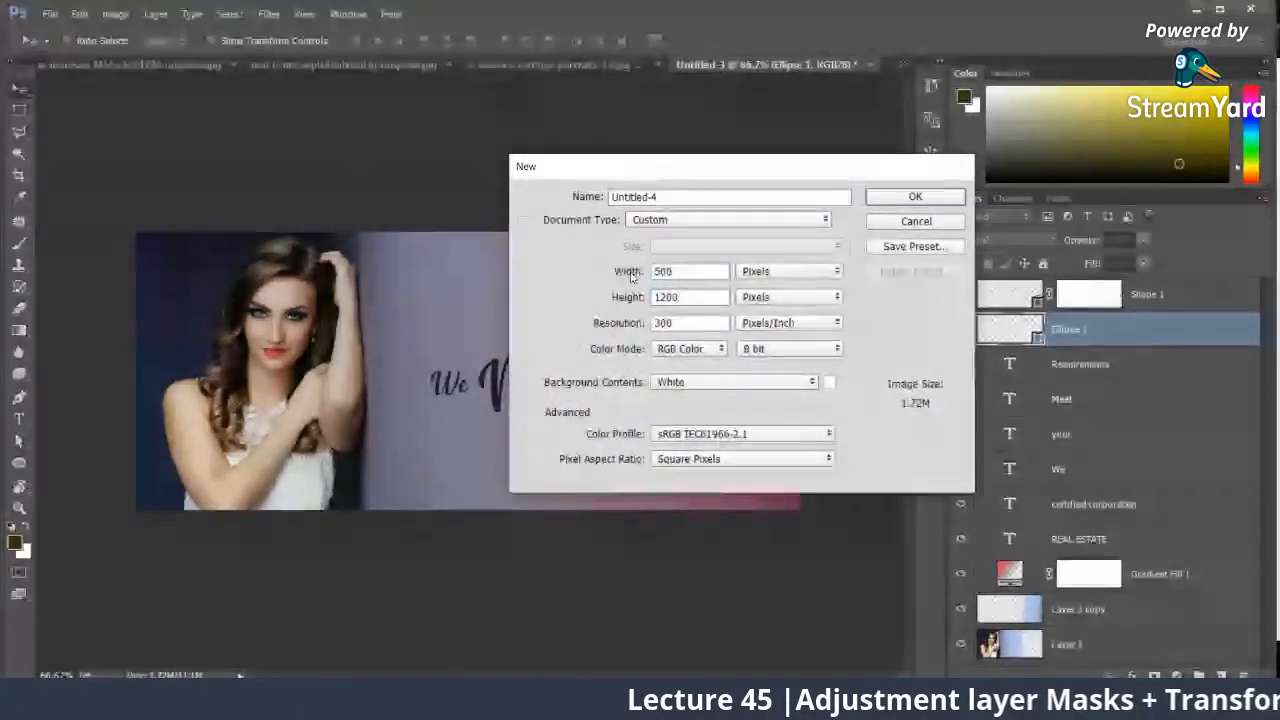
key(Return)
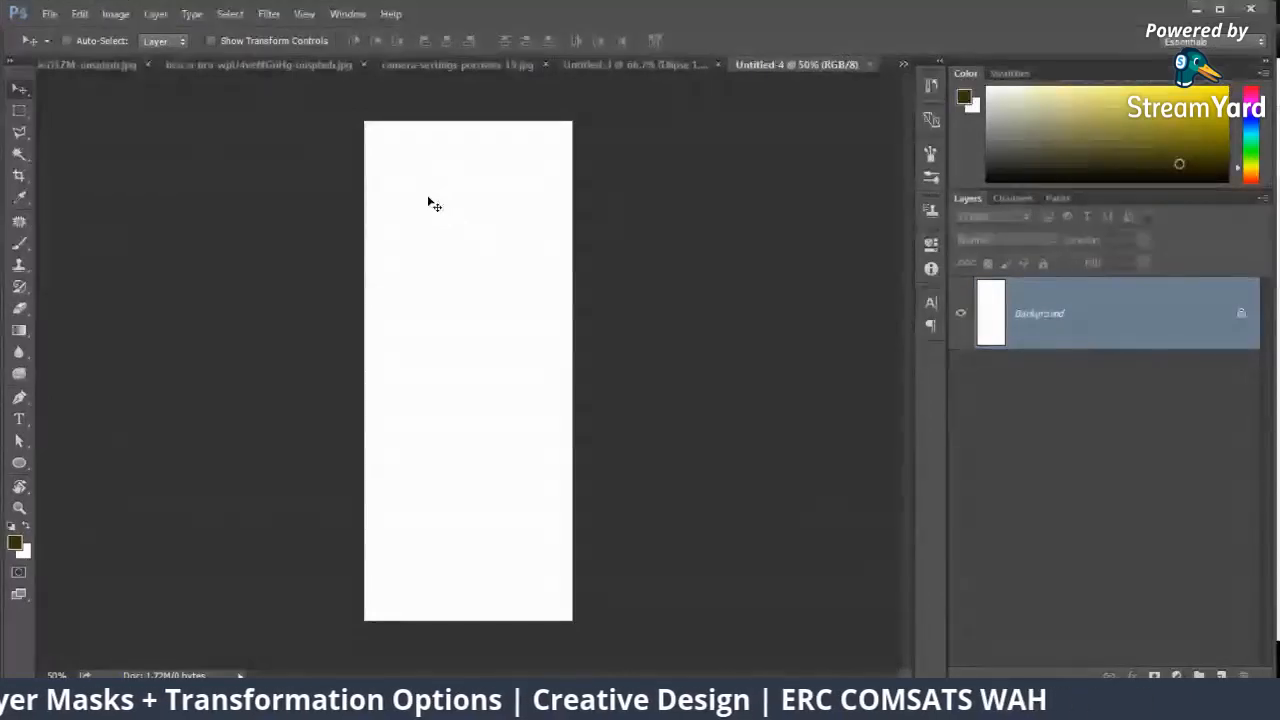
Step: Return to the real estate banner document and switch to the StreamYard browser window to view the live comments
click(660, 63)
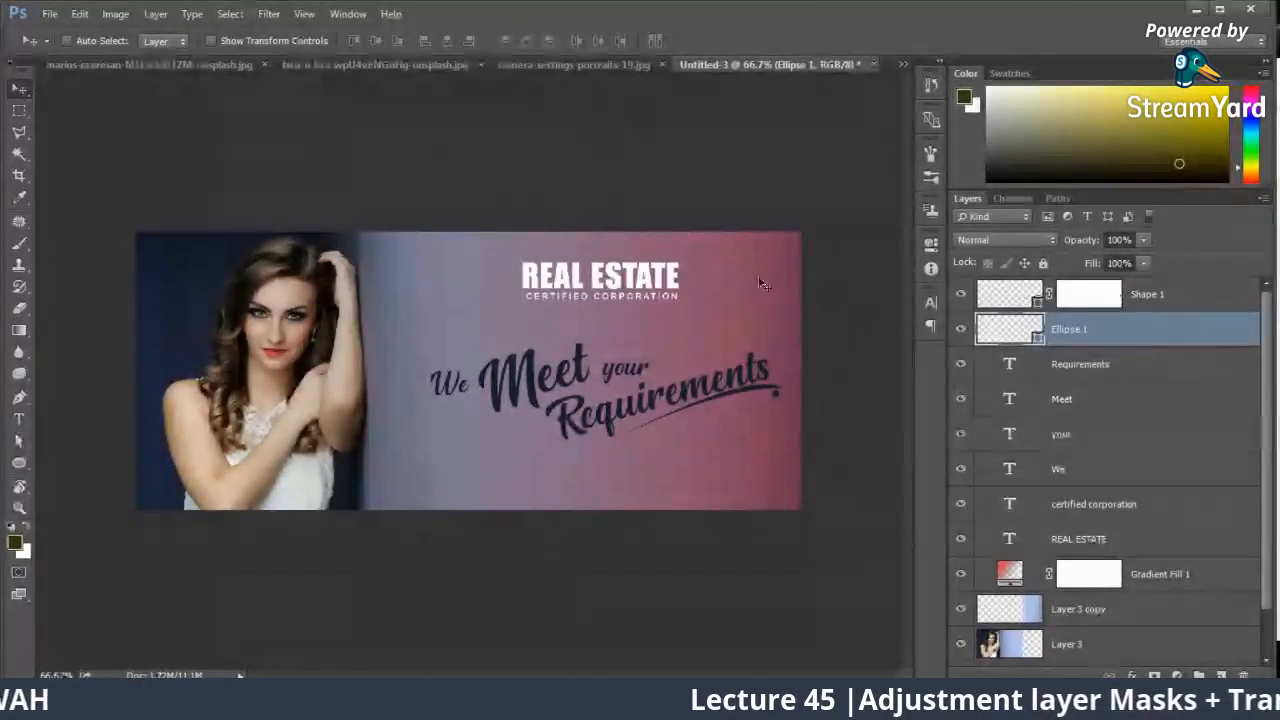
click(130, 645)
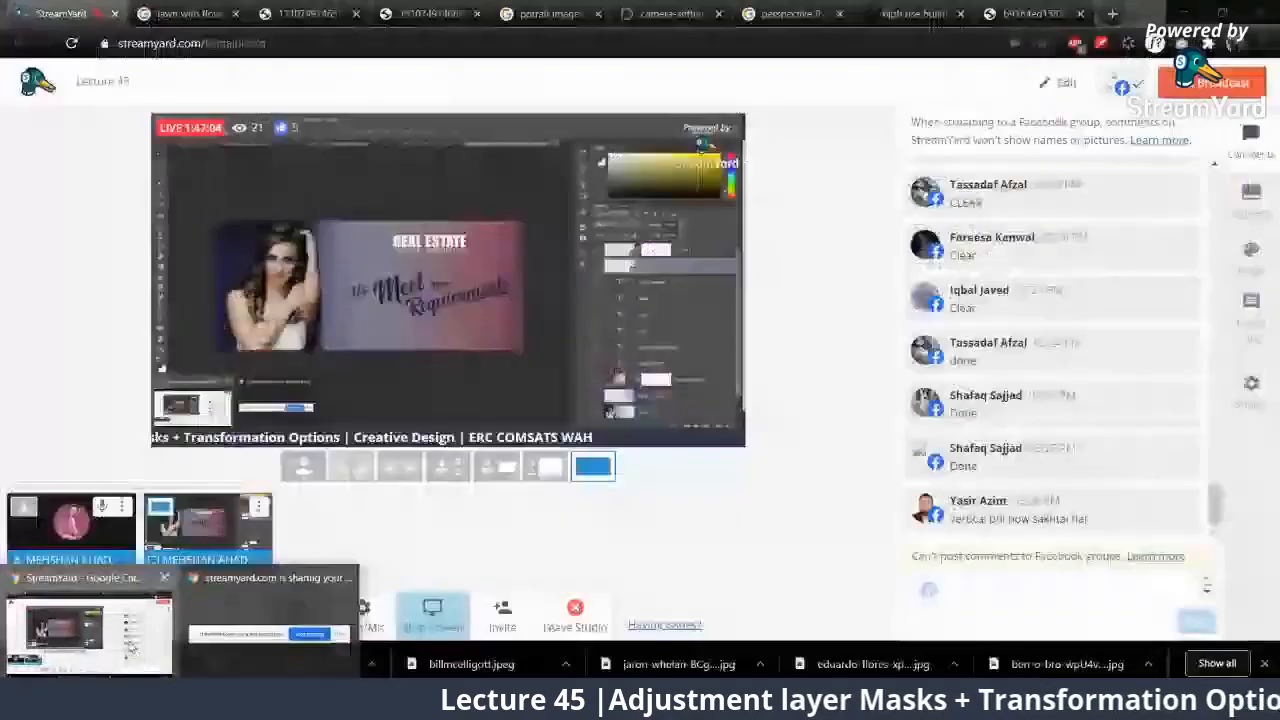